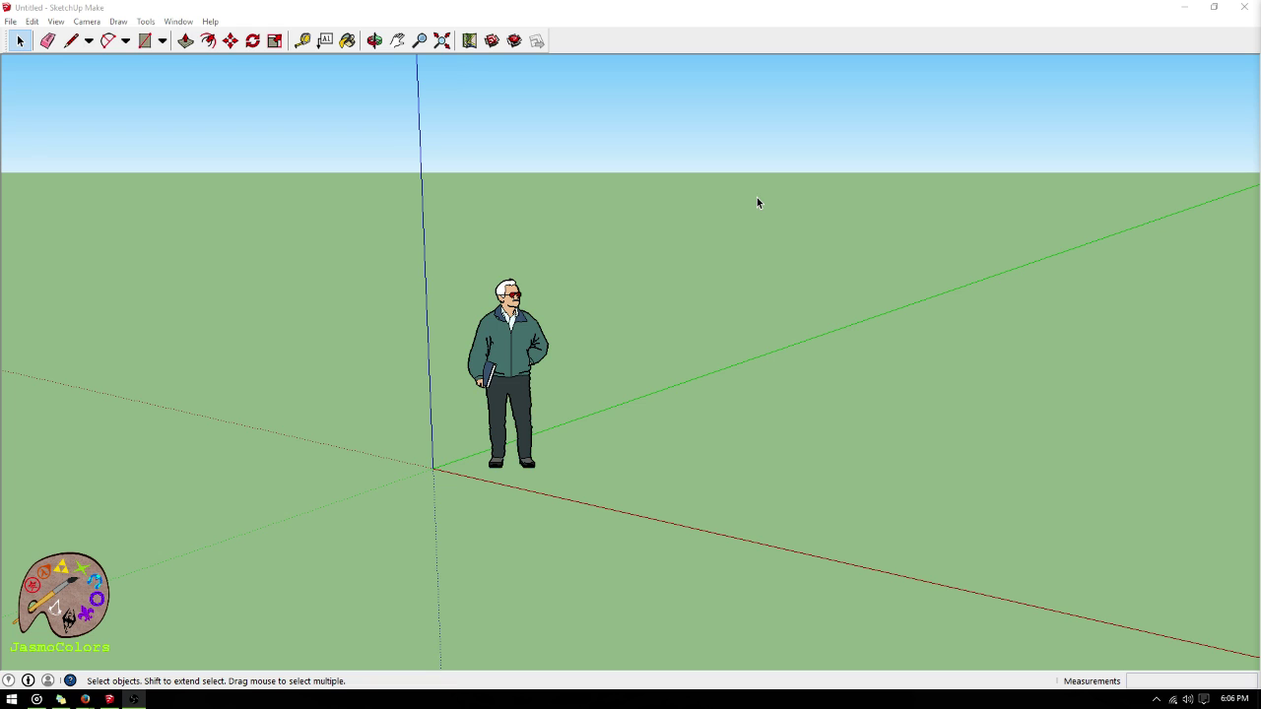
- Delete the default human figure from the empty model
left_click(514, 336)
key("Delete")
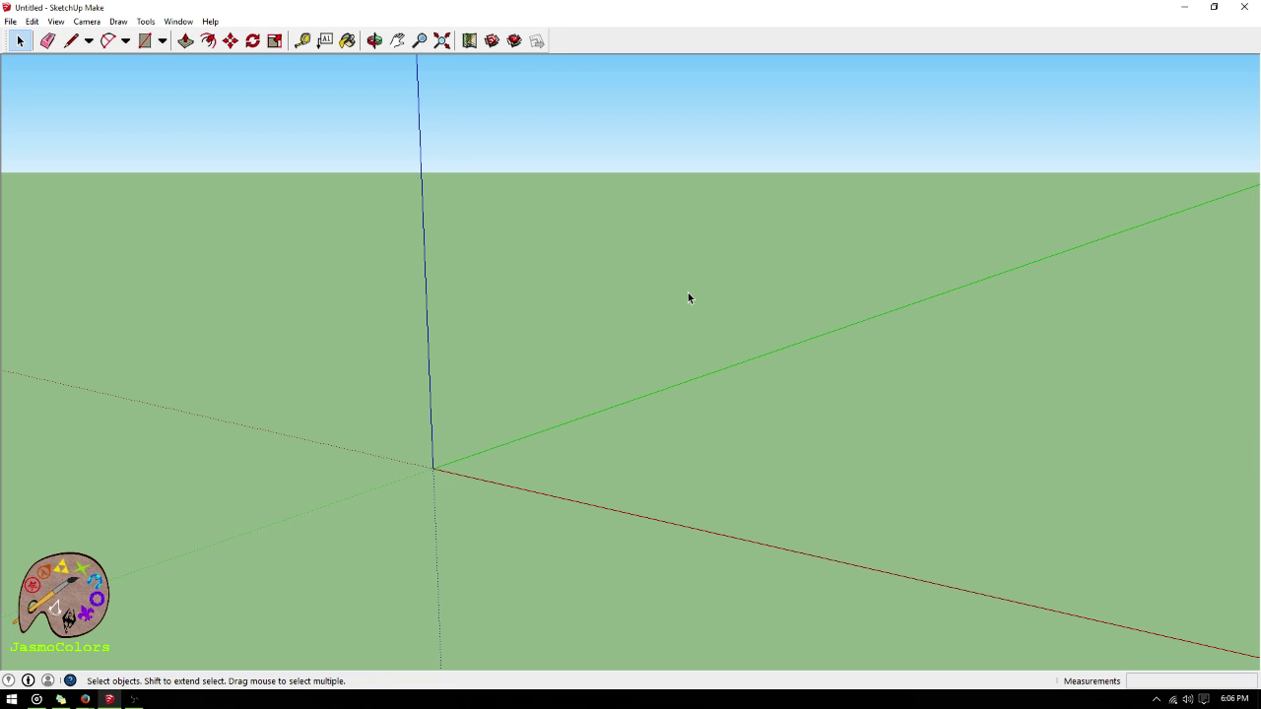
key("o")
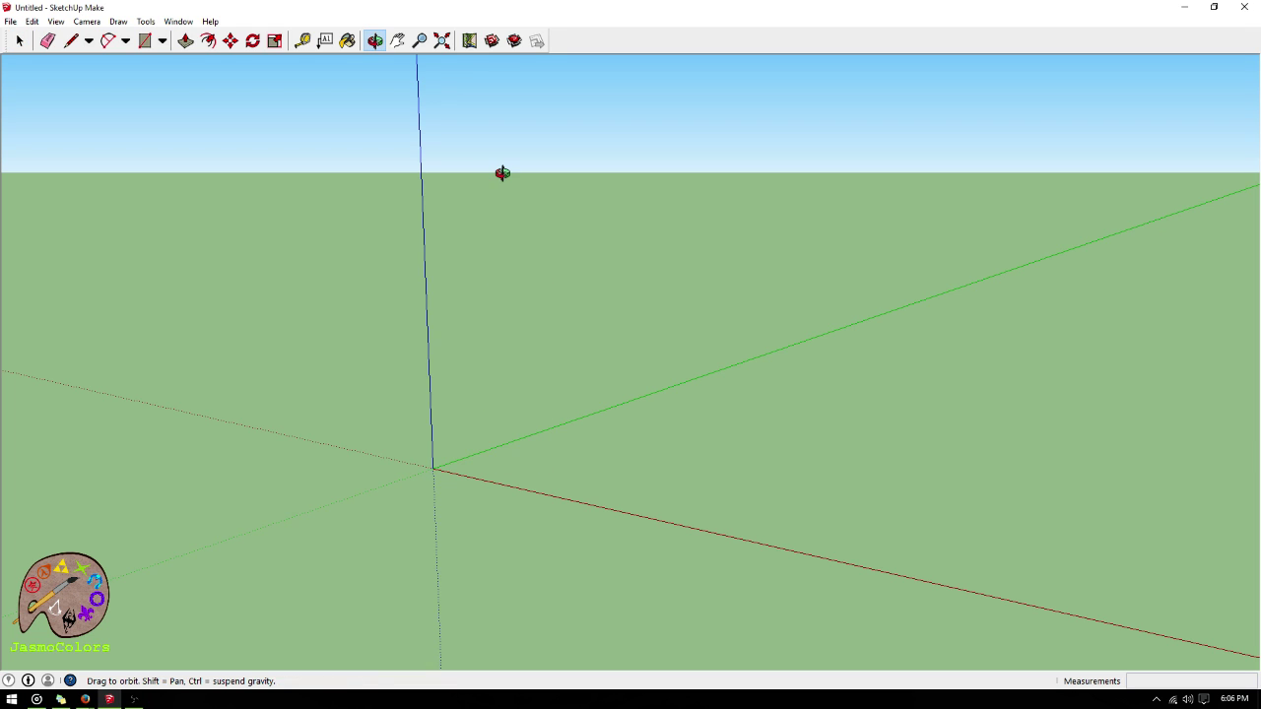
left_click_drag(502, 174, 926, 316)
- Switch to Firefox to examine the reference 3D floor plan images, and return to SketchUp
mouse_move(91, 703)
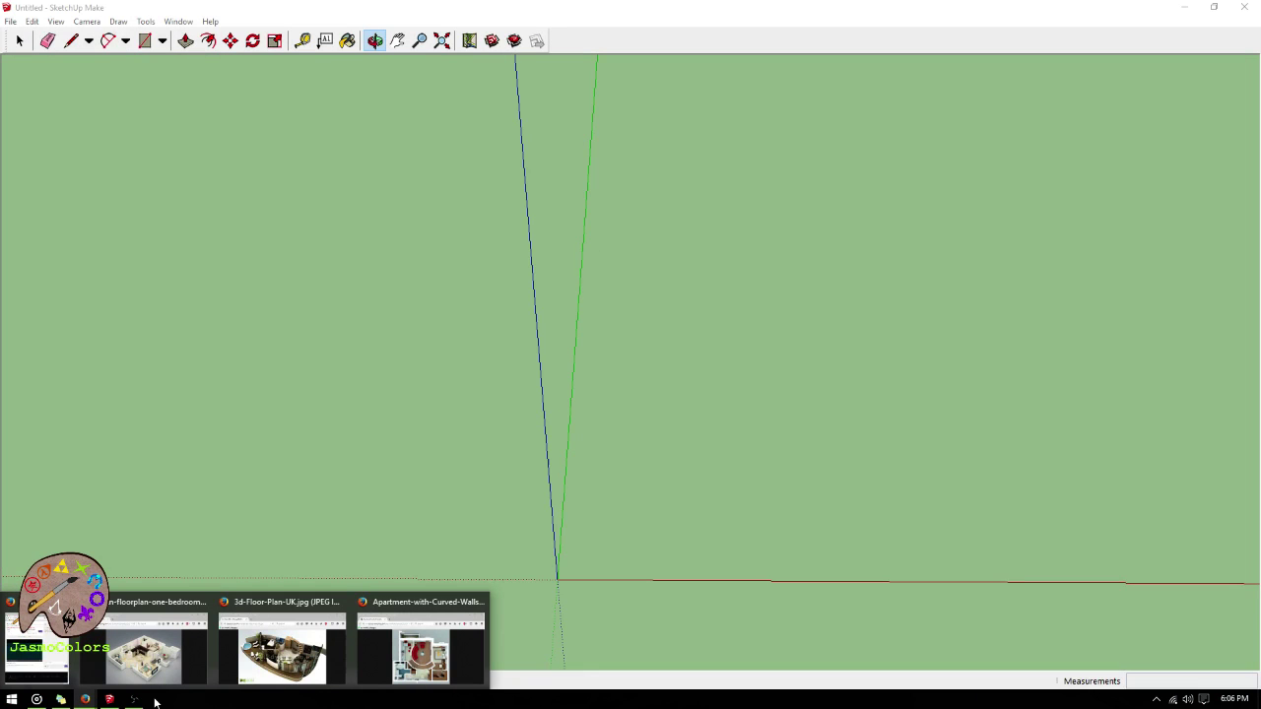
left_click_drag(1260, 36, 773, 6)
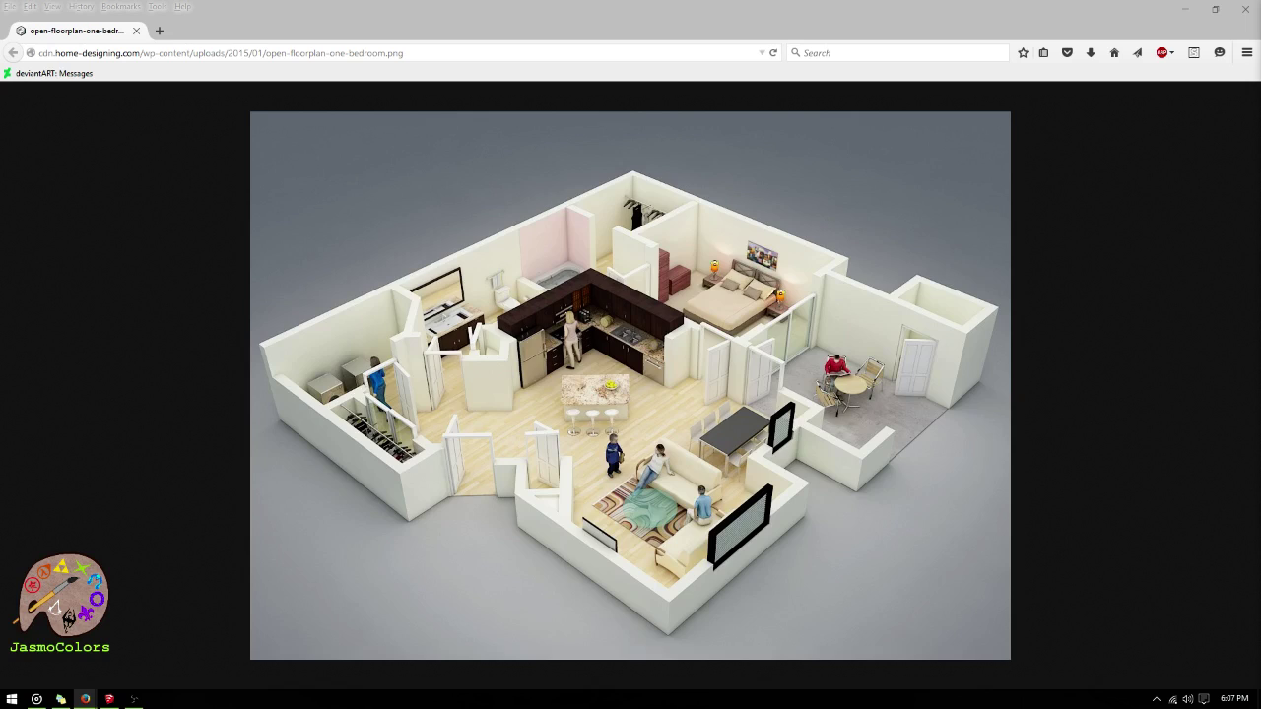
left_click_drag(1260, 8, 755, 6)
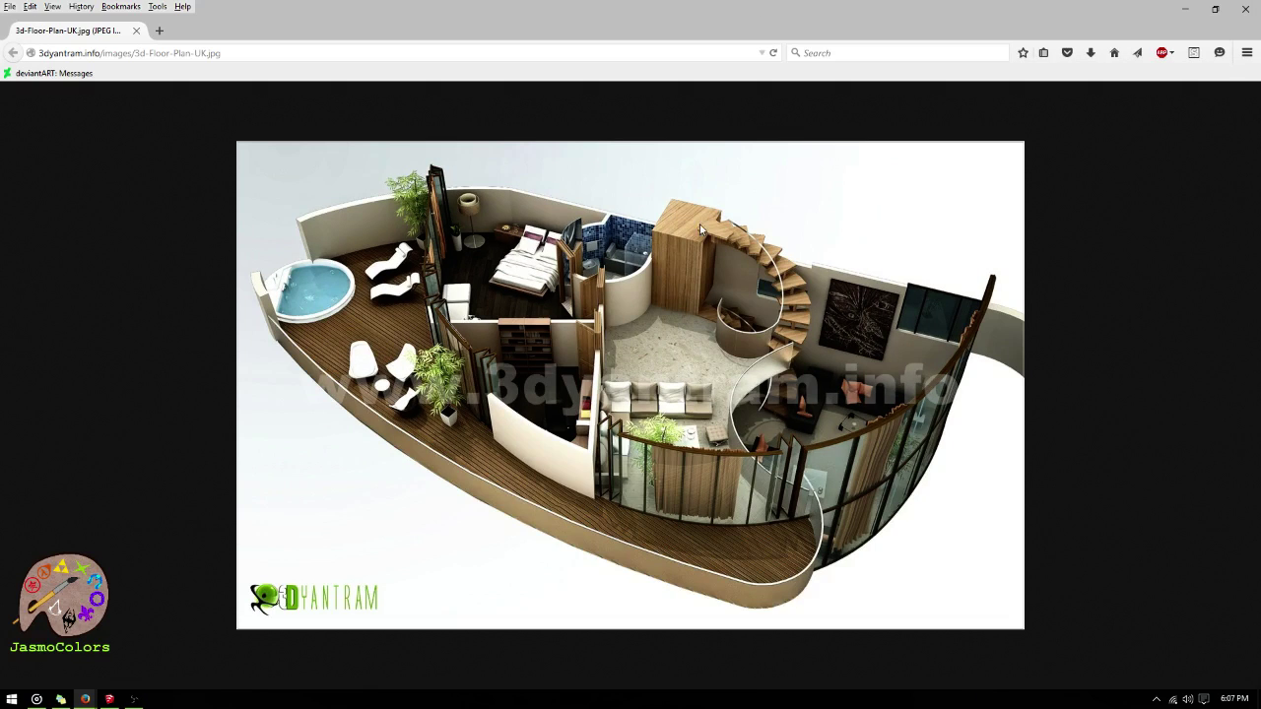
left_click(109, 699)
left_click_drag(1260, 8, 1052, 5)
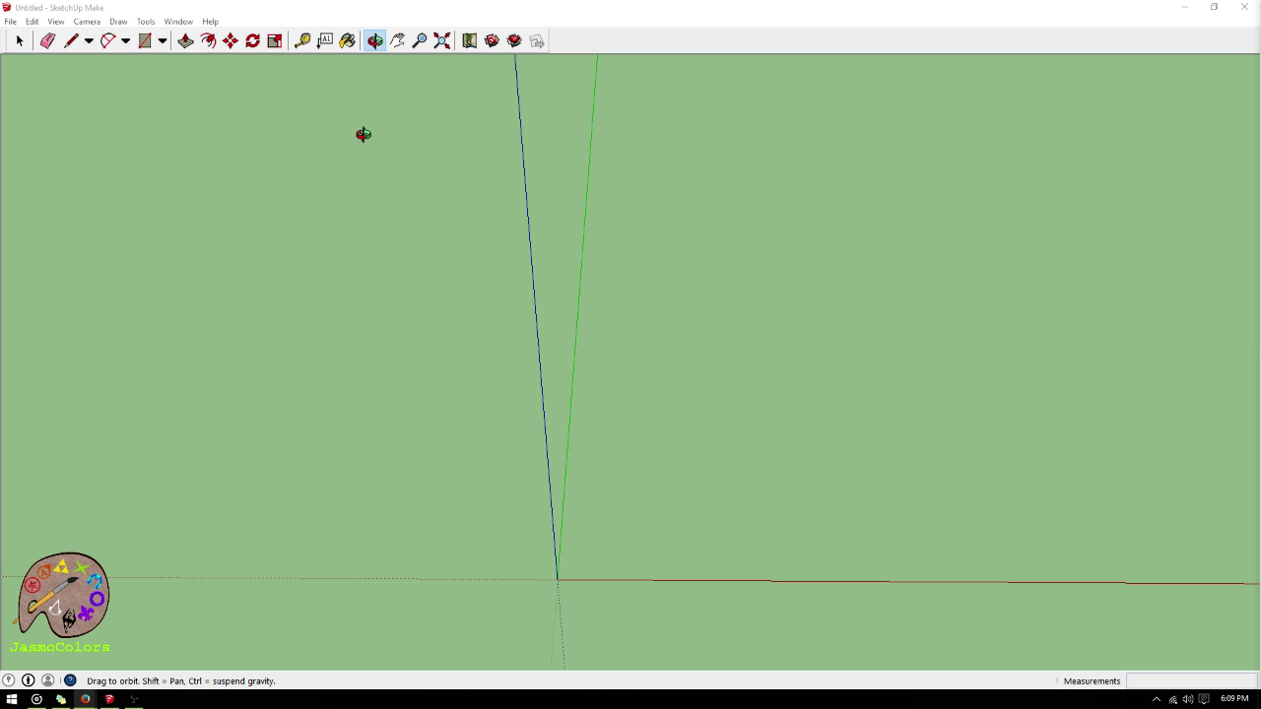
left_click(144, 40)
middle_click_drag(535, 335, 634, 434)
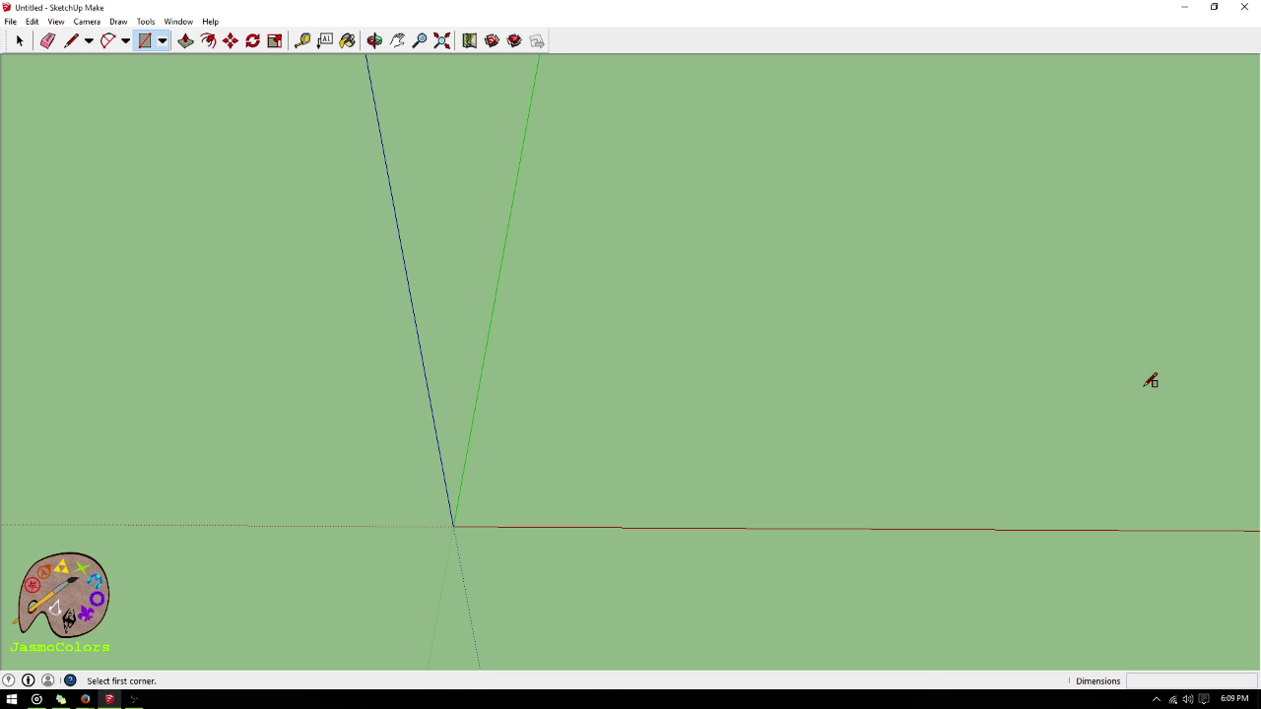
left_click(85, 700)
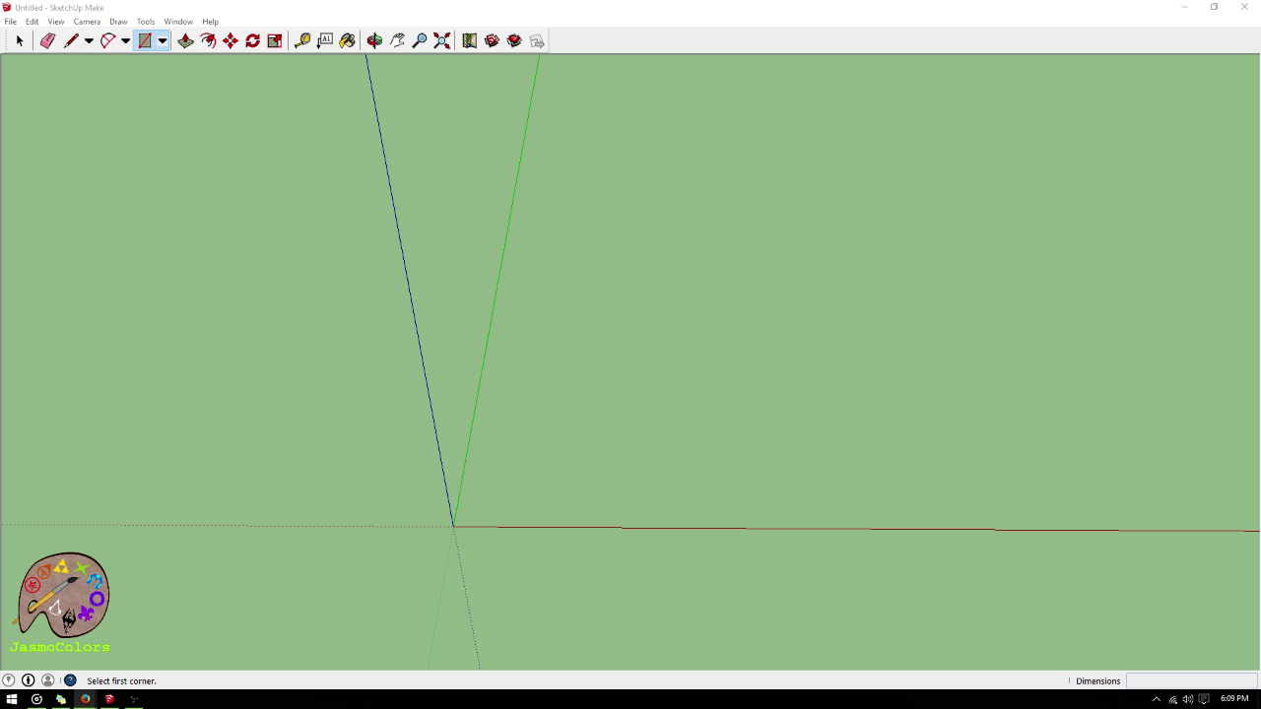
- Place a Tape Measure guide parallel to the green axis, offset 12' along the positive red direction
left_click(302, 41)
scroll(408, 400, "down", 1)
scroll(581, 402, "up", 3)
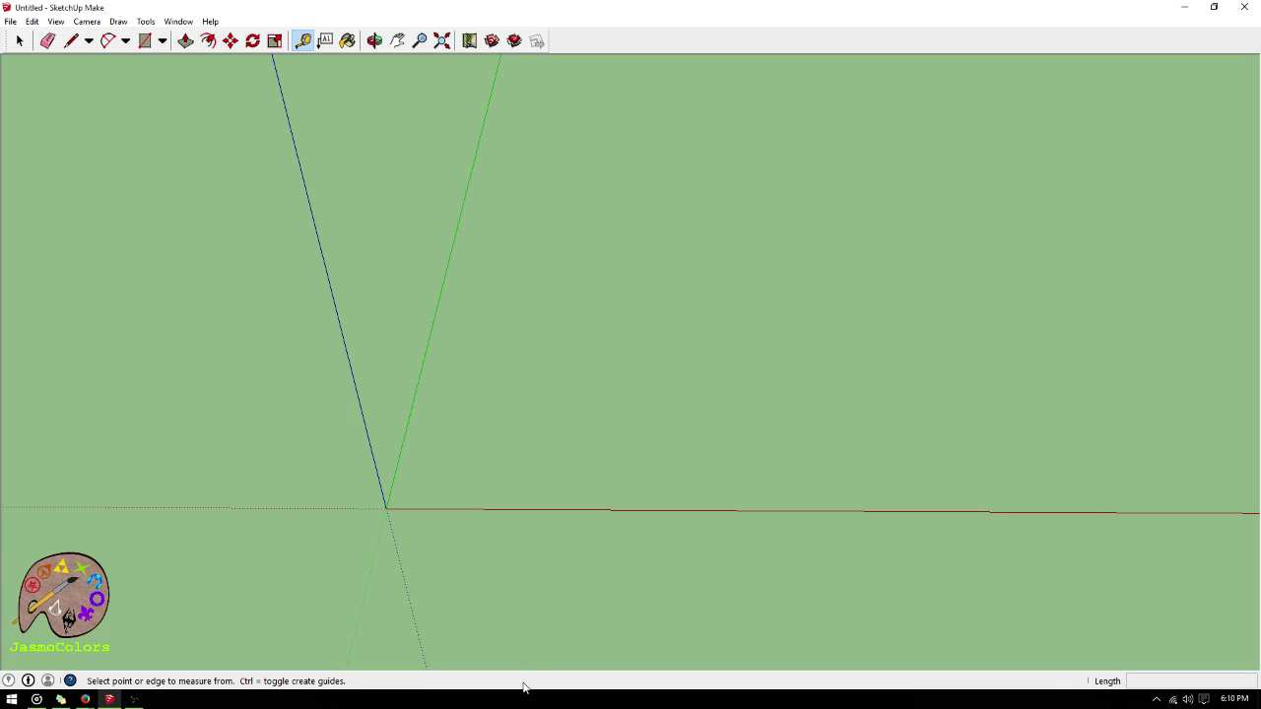
scroll(450, 373, "up", 1)
left_click(391, 494)
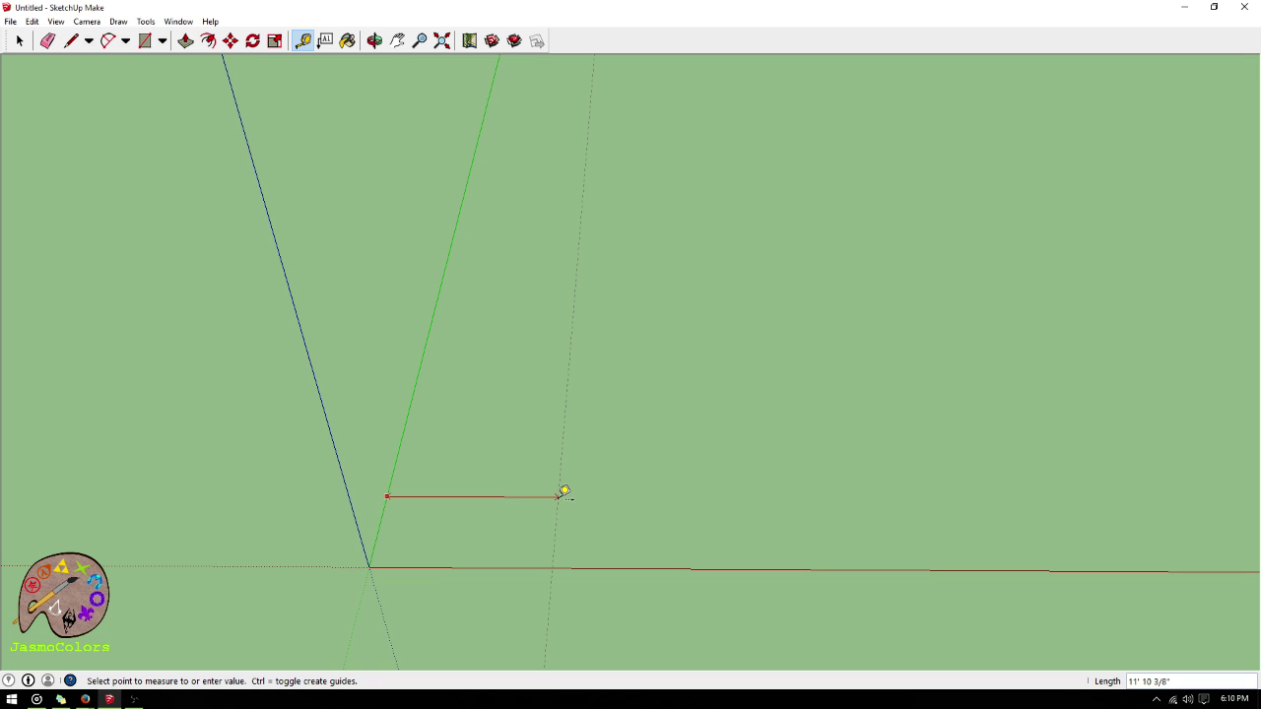
middle_click_drag(563, 491, 732, 513)
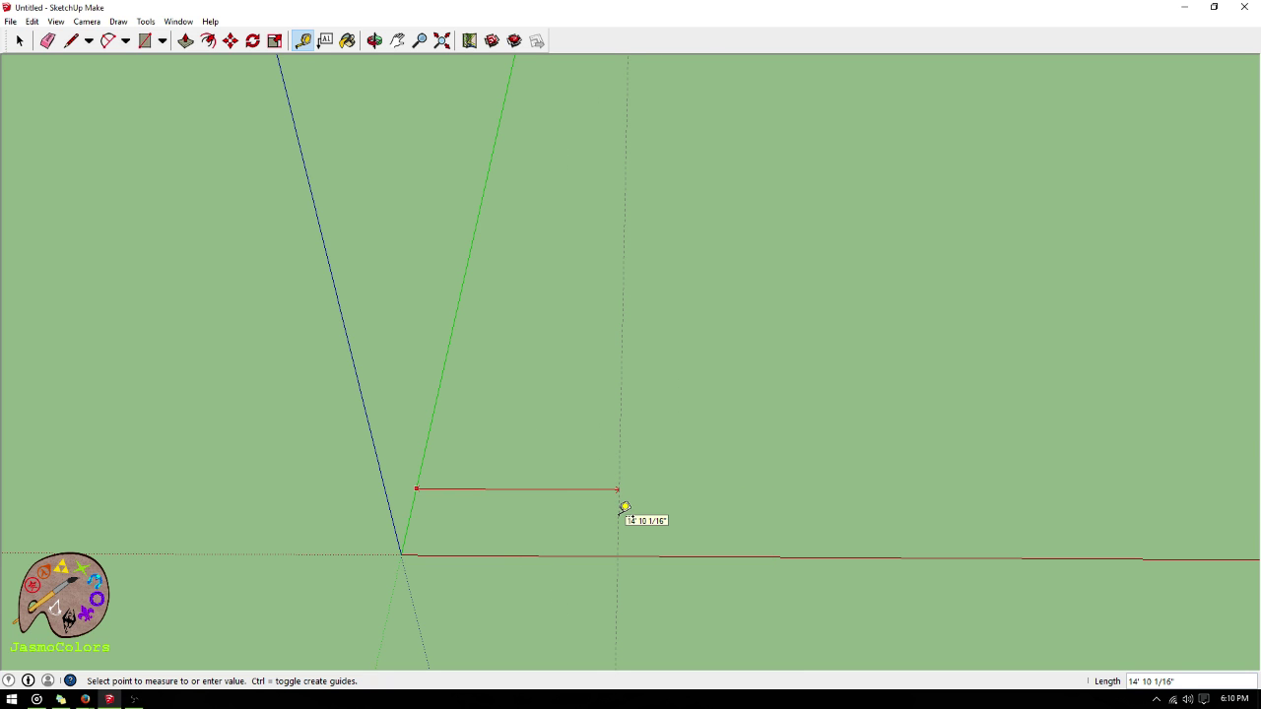
scroll(591, 526, "up", 1)
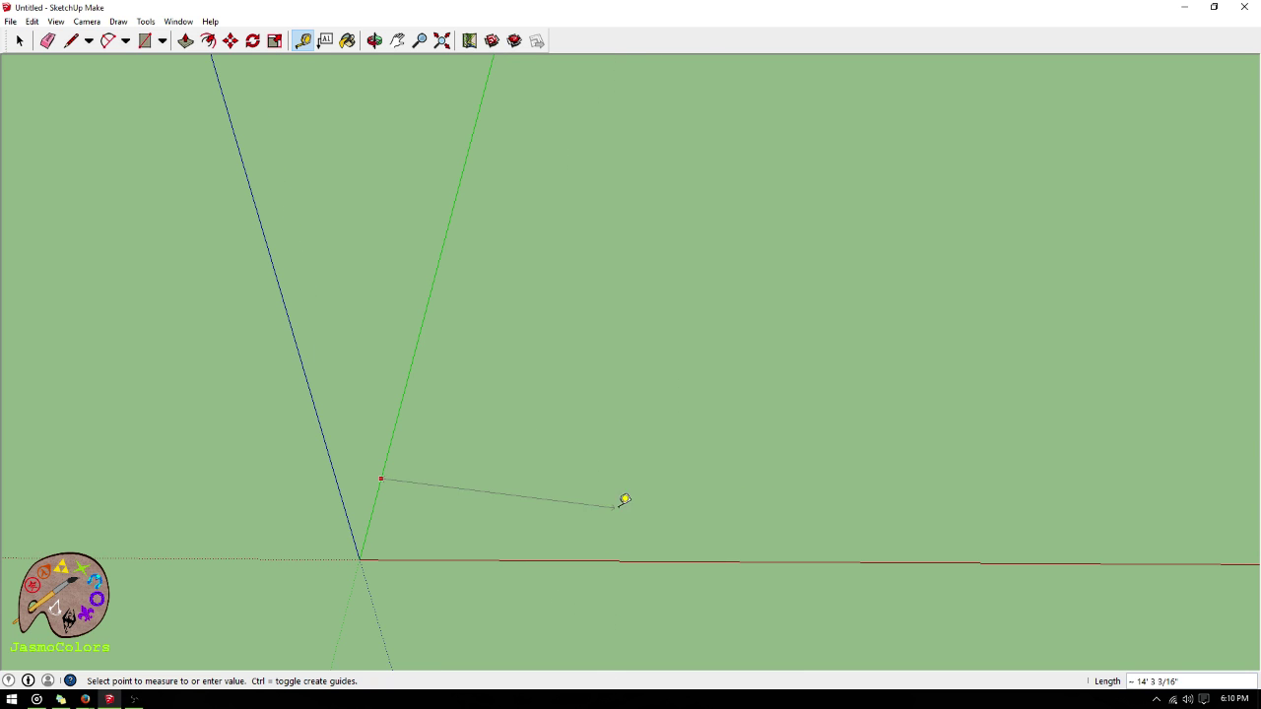
type("12")
key("Return")
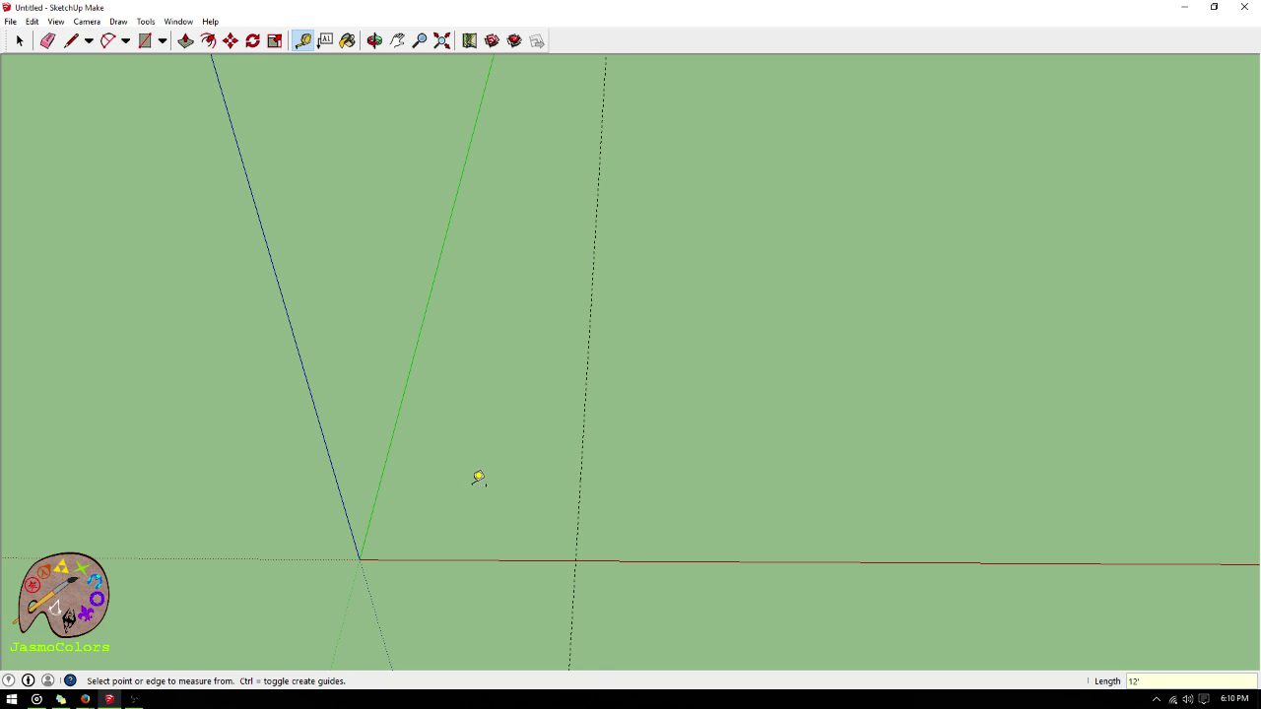
- Place a guide parallel to the red axis, offset 12' along the positive green direction
left_click(461, 559)
type("12")
key("Return")
- Place guides directly along the red and green axes, offset from the two parallel guides, to close the square room outline
left_click(479, 404)
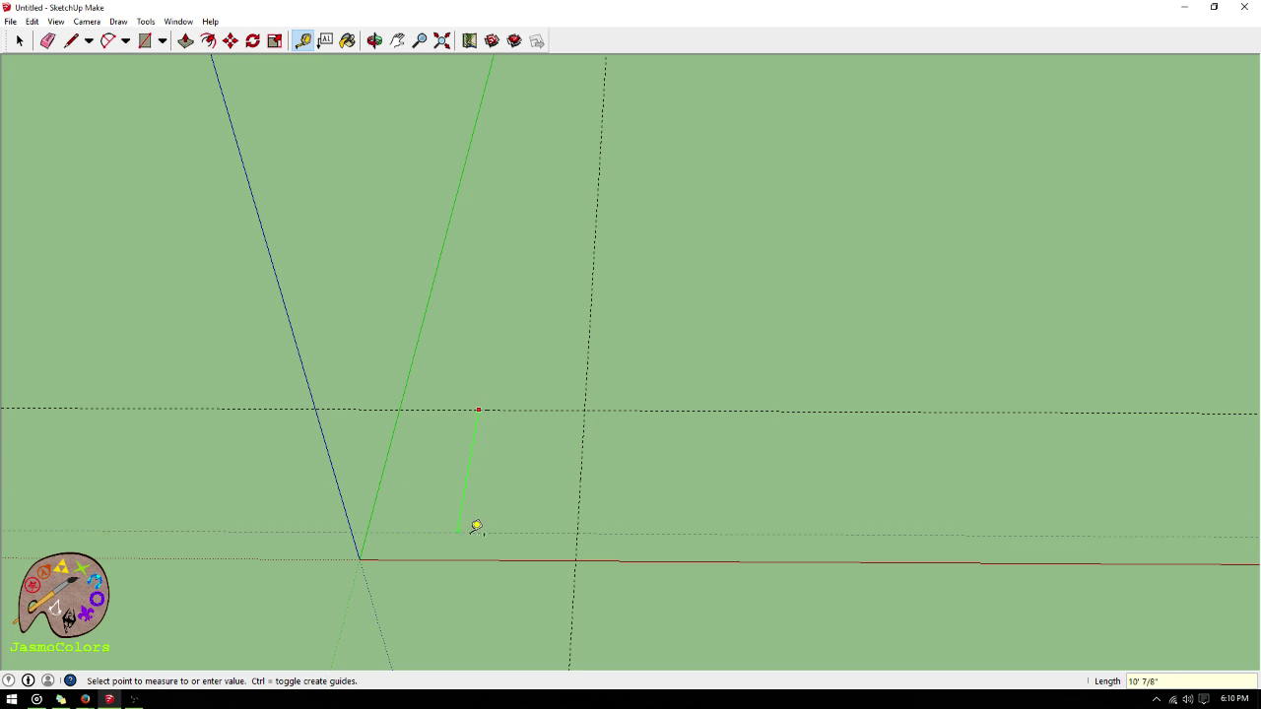
left_click(476, 557)
left_click(582, 498)
left_click(387, 480)
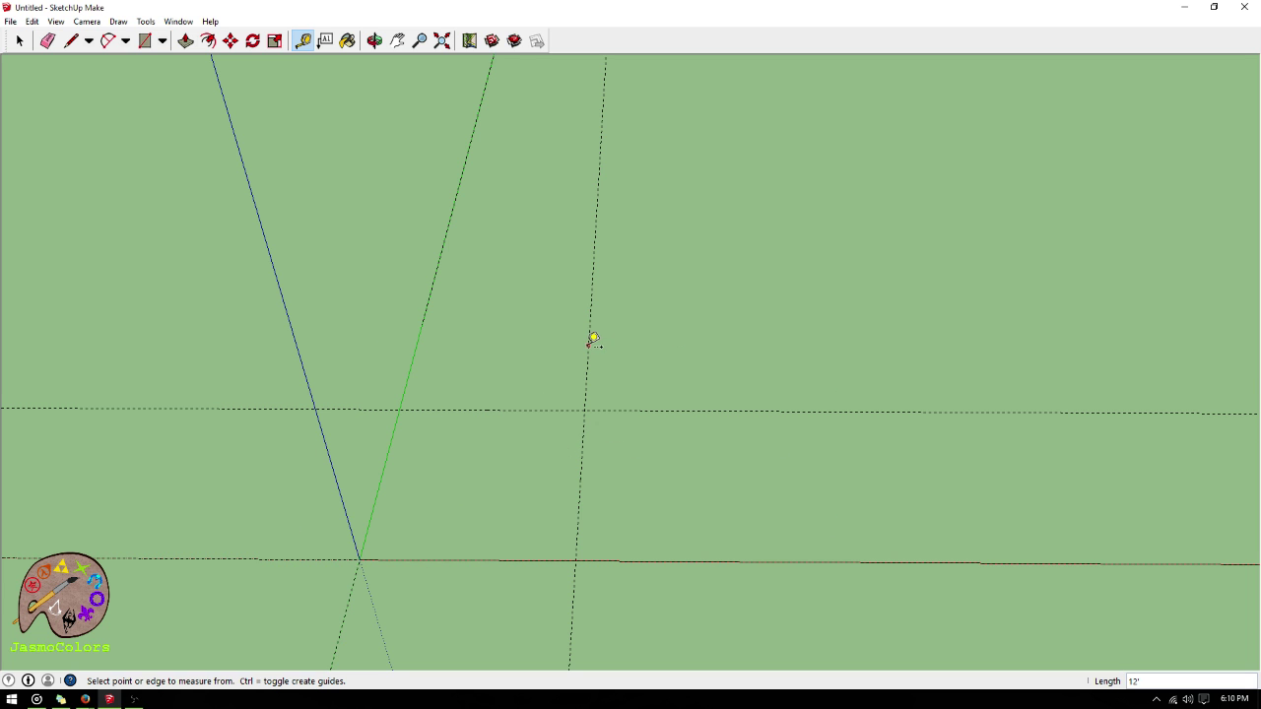
left_click(374, 40)
left_click_drag(516, 265, 522, 481)
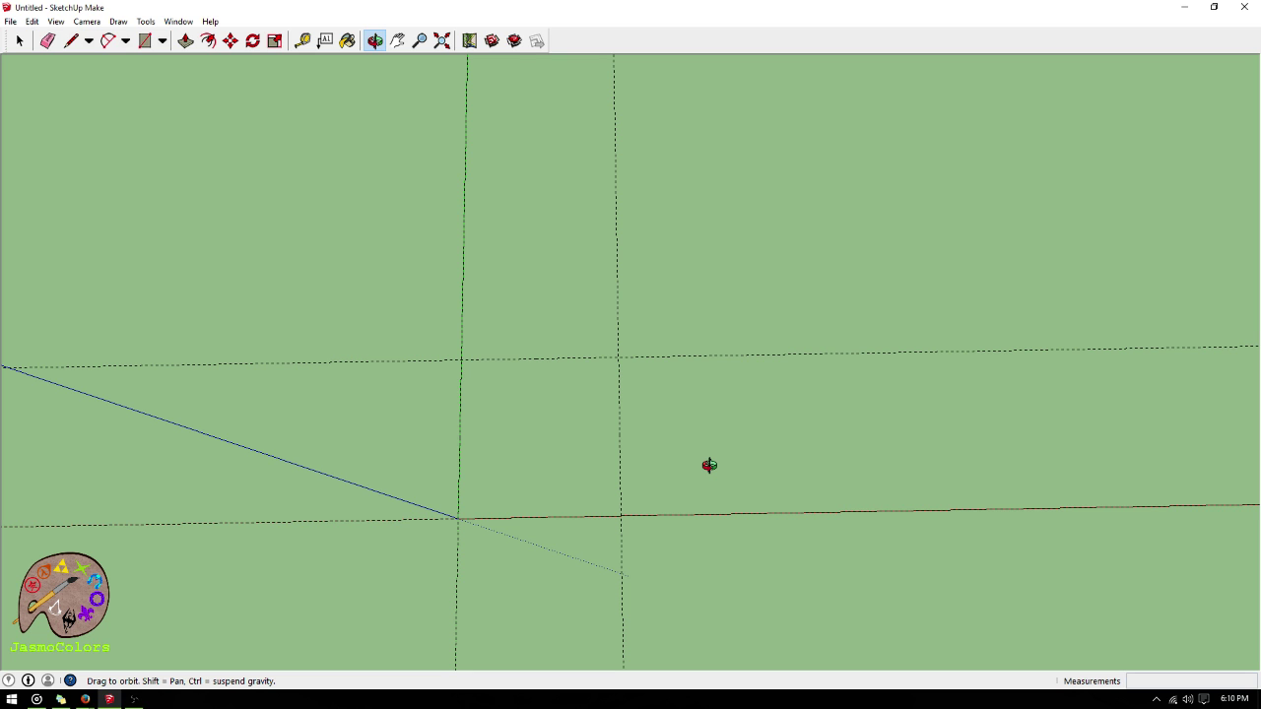
left_click_drag(743, 494, 738, 560)
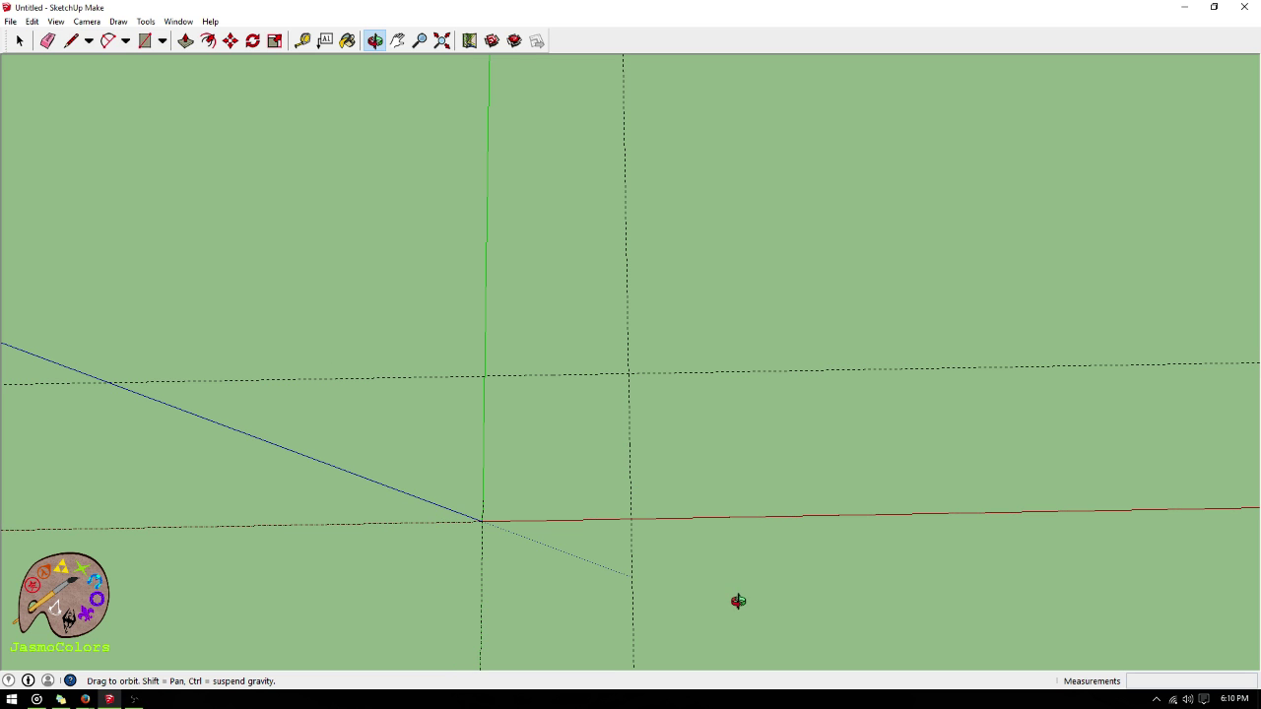
left_click_drag(749, 473, 765, 453)
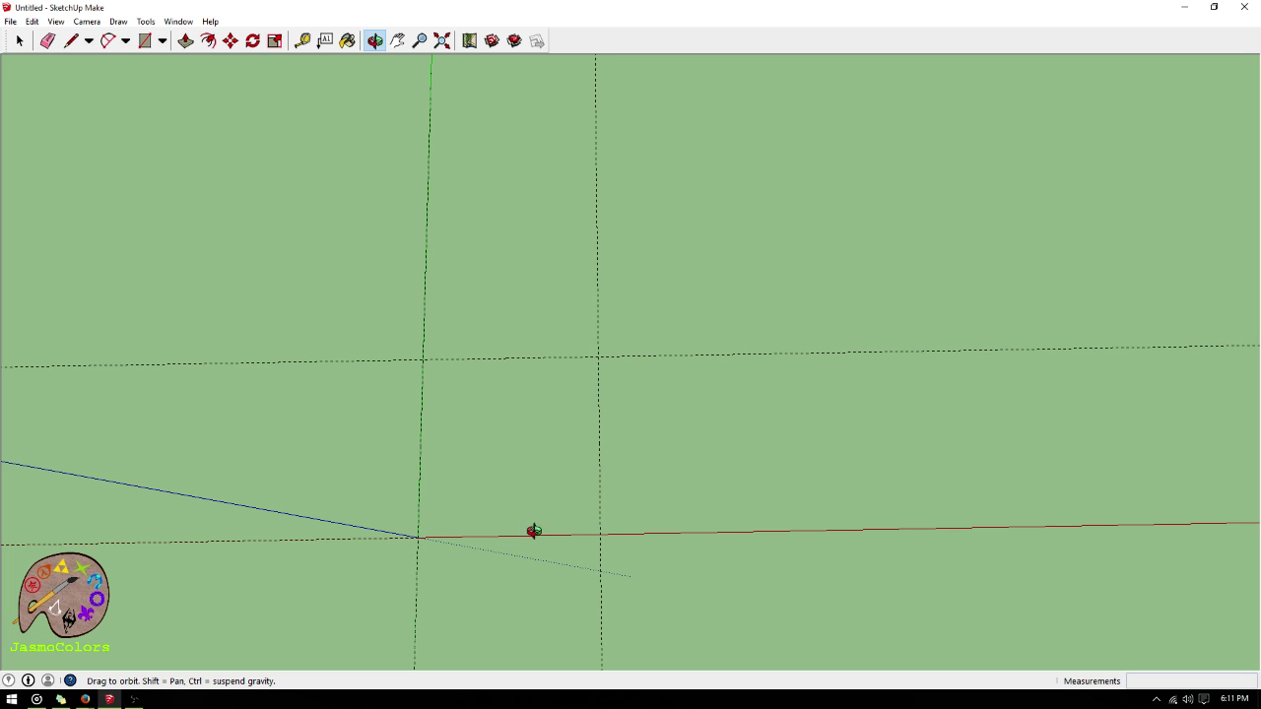
left_click_drag(526, 411, 860, 645)
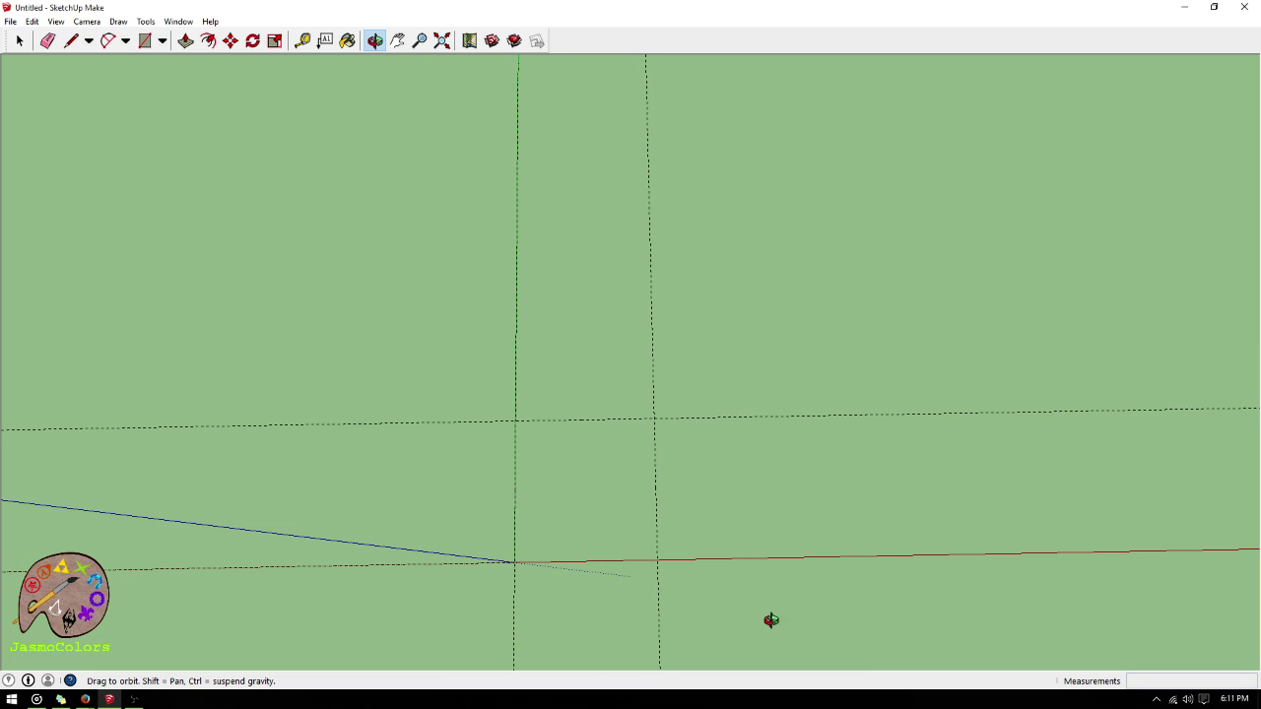
left_click_drag(611, 187, 689, 573)
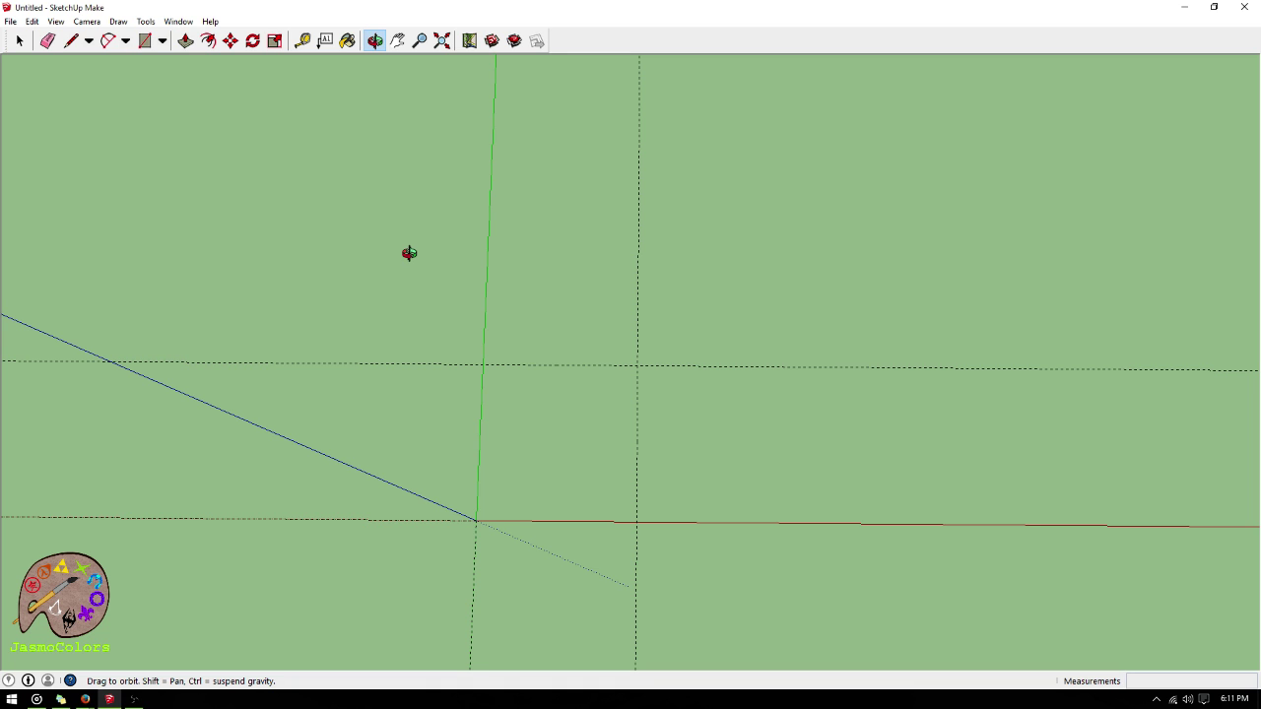
left_click_drag(545, 558, 529, 552)
left_click_drag(754, 449, 738, 484)
left_click_drag(654, 577, 668, 564)
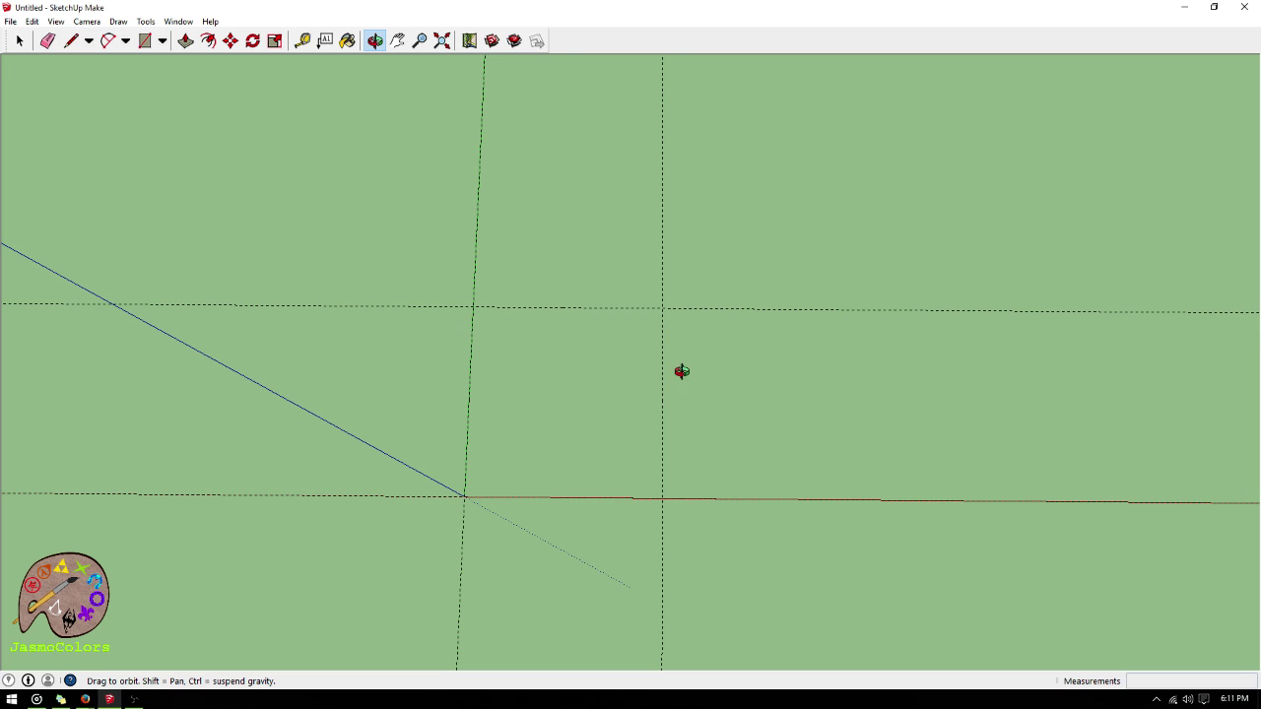
mouse_move(622, 604)
left_mouse_down()
mouse_move(608, 614)
mouse_move(613, 586)
left_mouse_up()
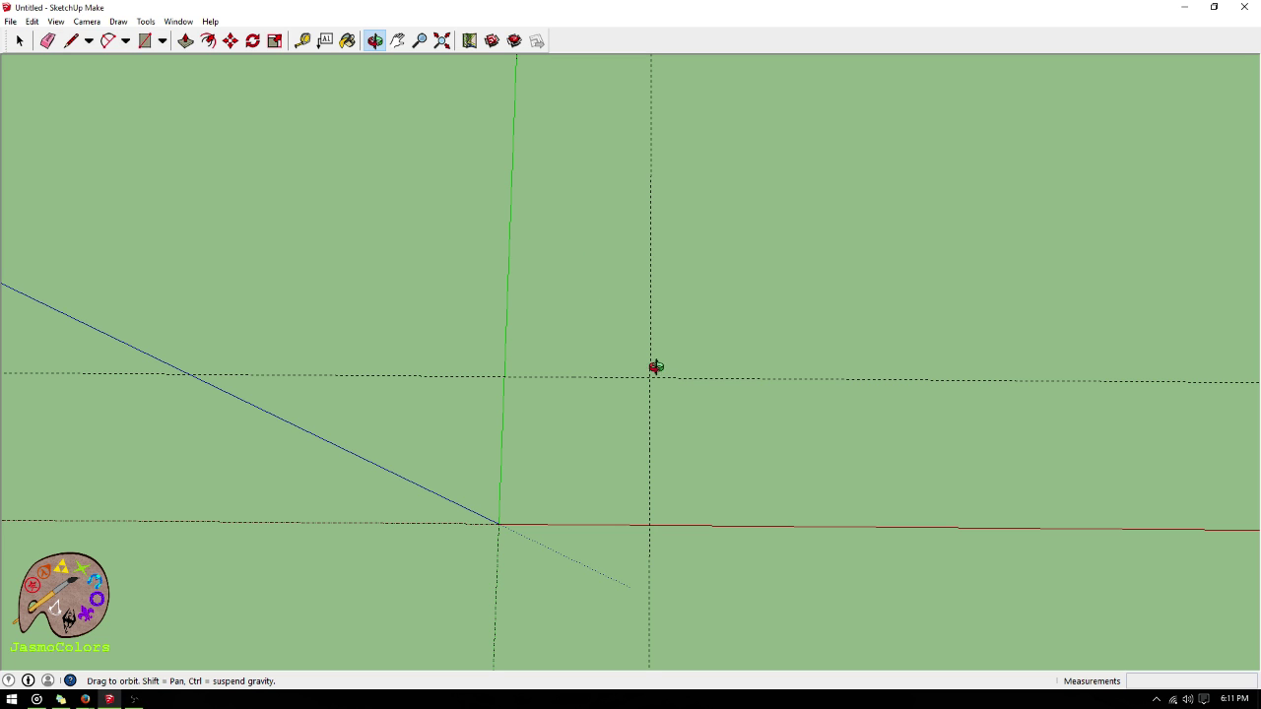
scroll(602, 373, "up", 1)
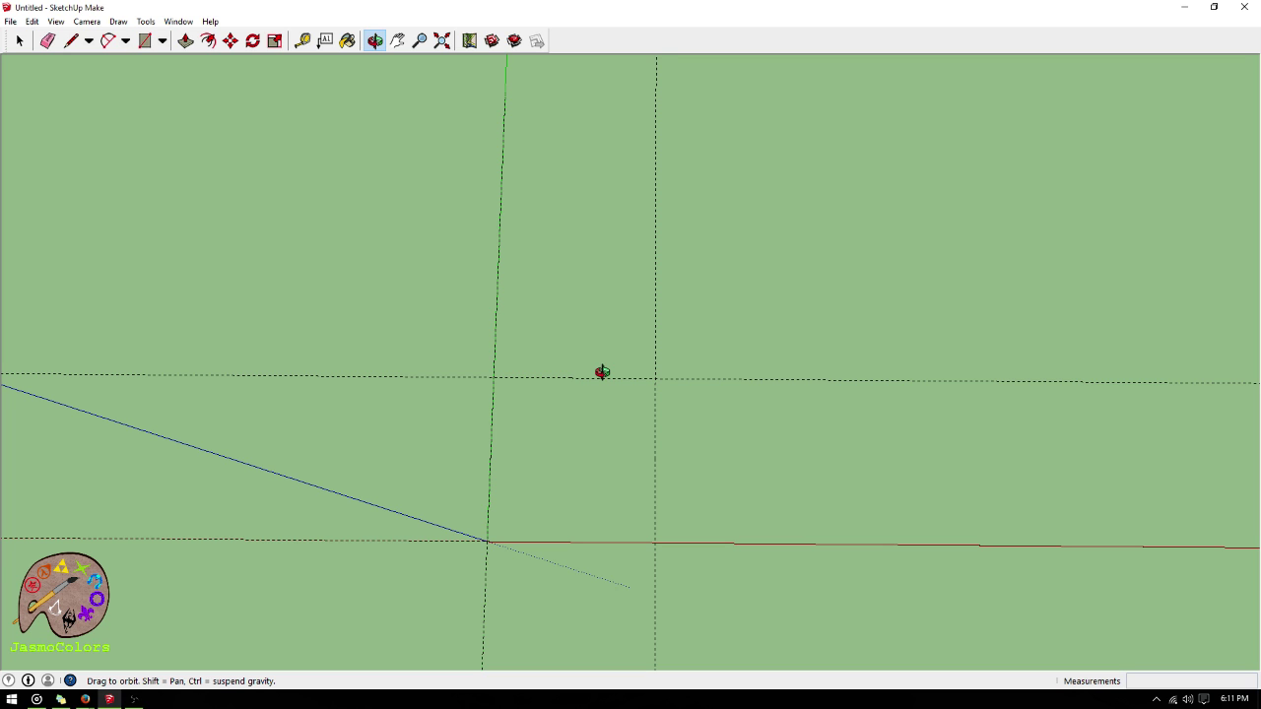
left_click_drag(597, 372, 585, 397)
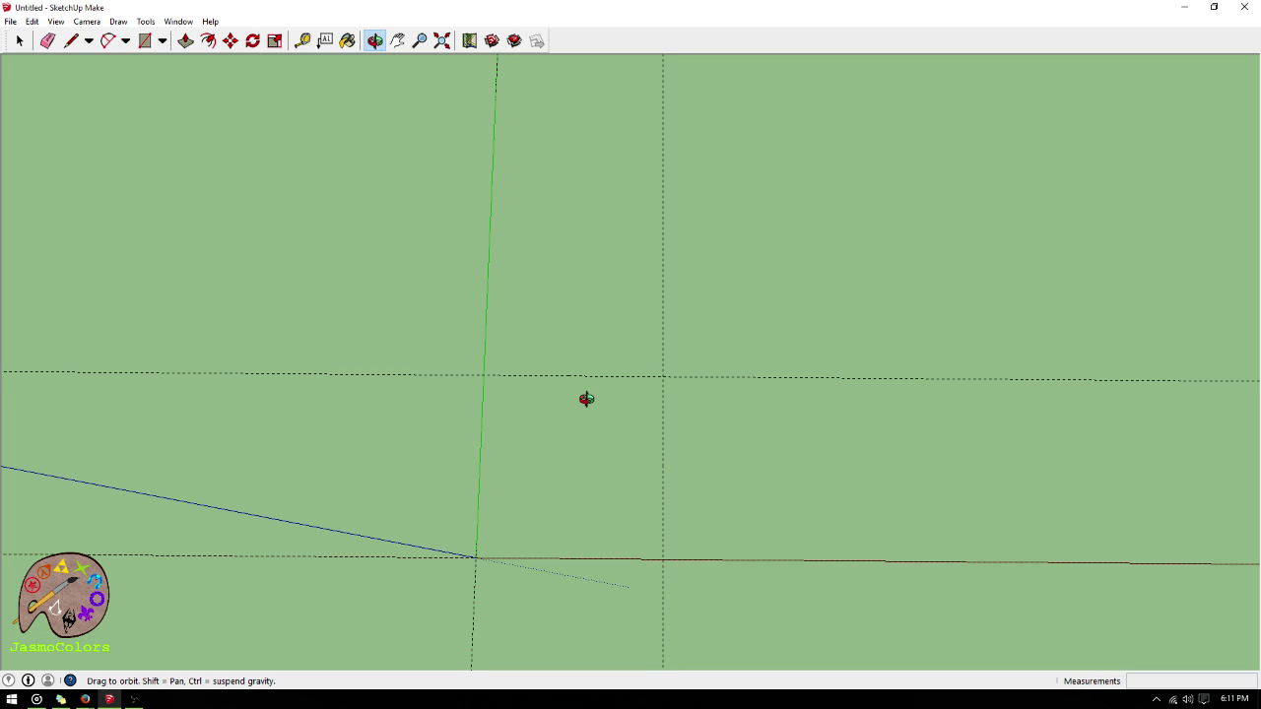
- Place a wall-thickness guide 6" outside the room guide parallel to the green axis, on the side opposite that axis
left_click(302, 40)
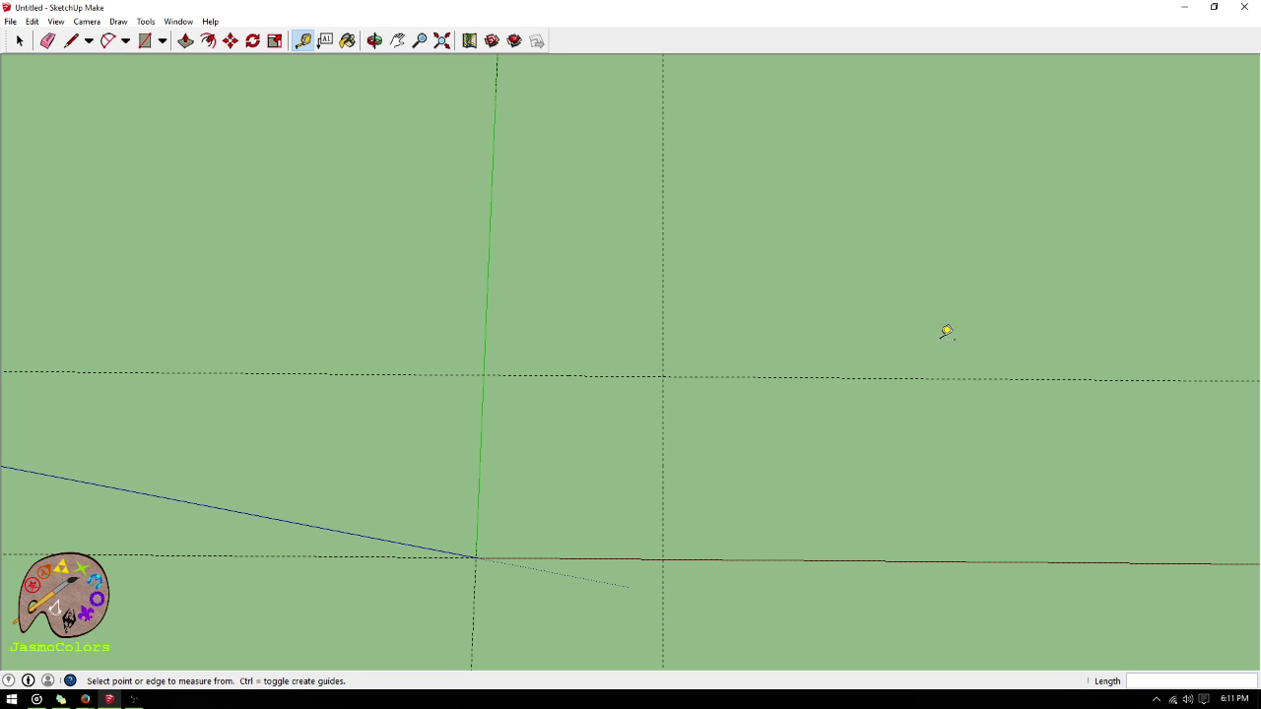
key("alt+Tab")
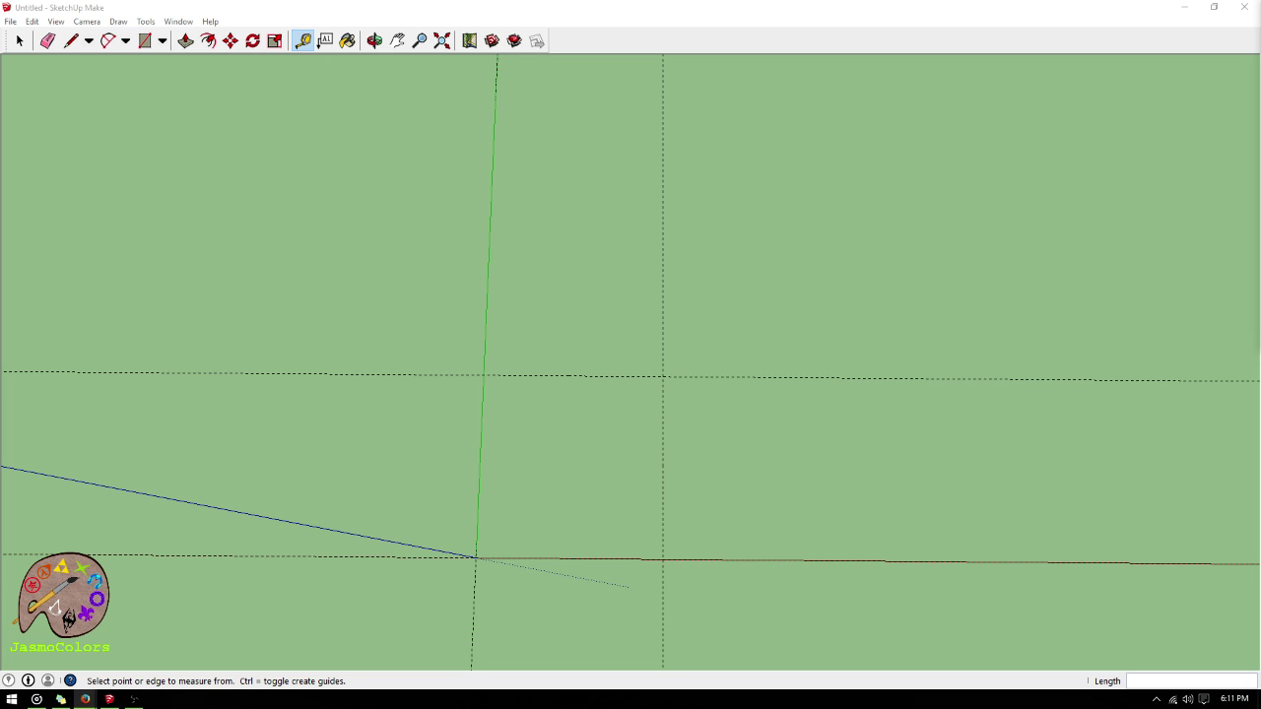
scroll(589, 555, "up", 1)
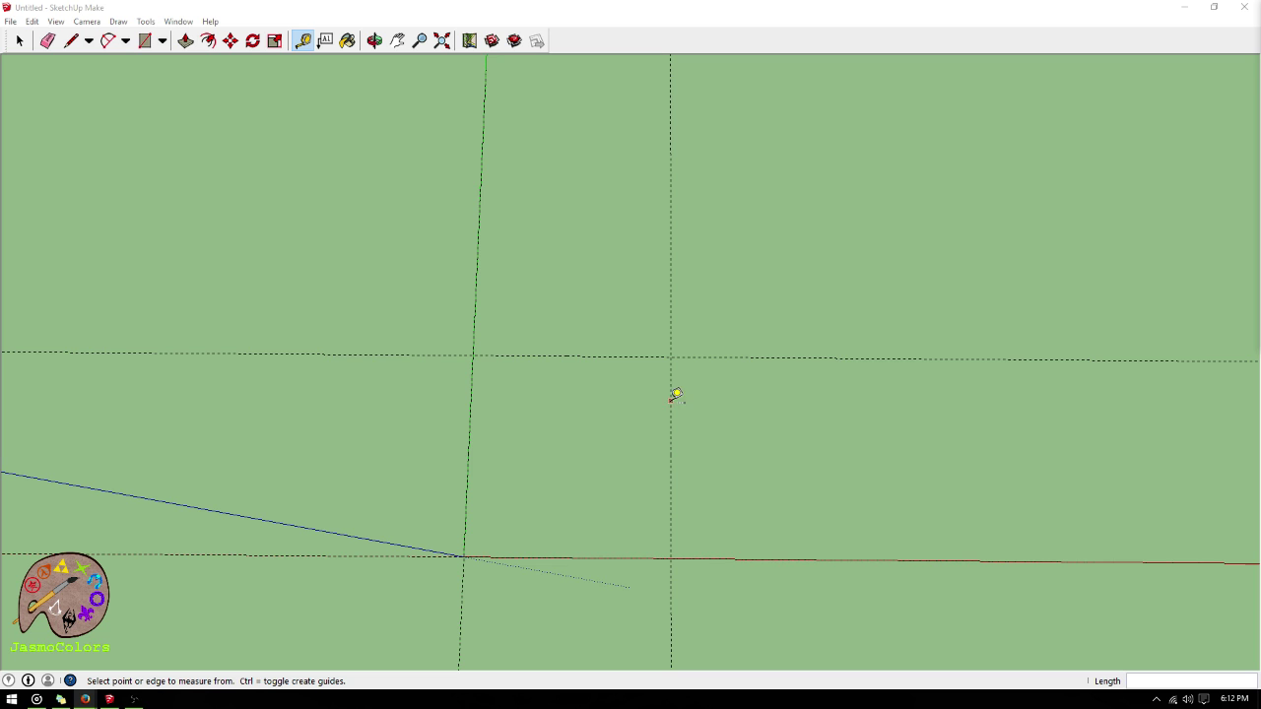
scroll(476, 291, "up", 1)
scroll(477, 253, "down", 1)
scroll(557, 394, "up", 2)
scroll(411, 333, "down", 2)
scroll(788, 468, "up", 1)
left_click(623, 386)
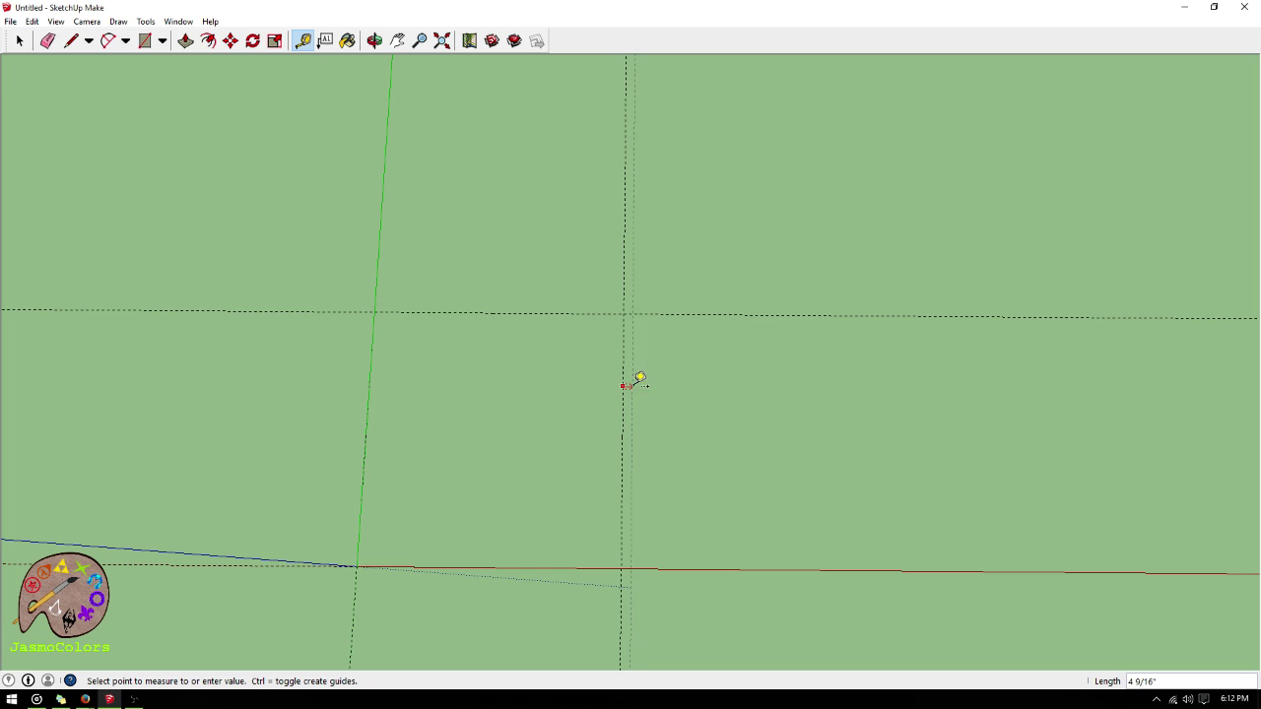
type("6")
key("Return")
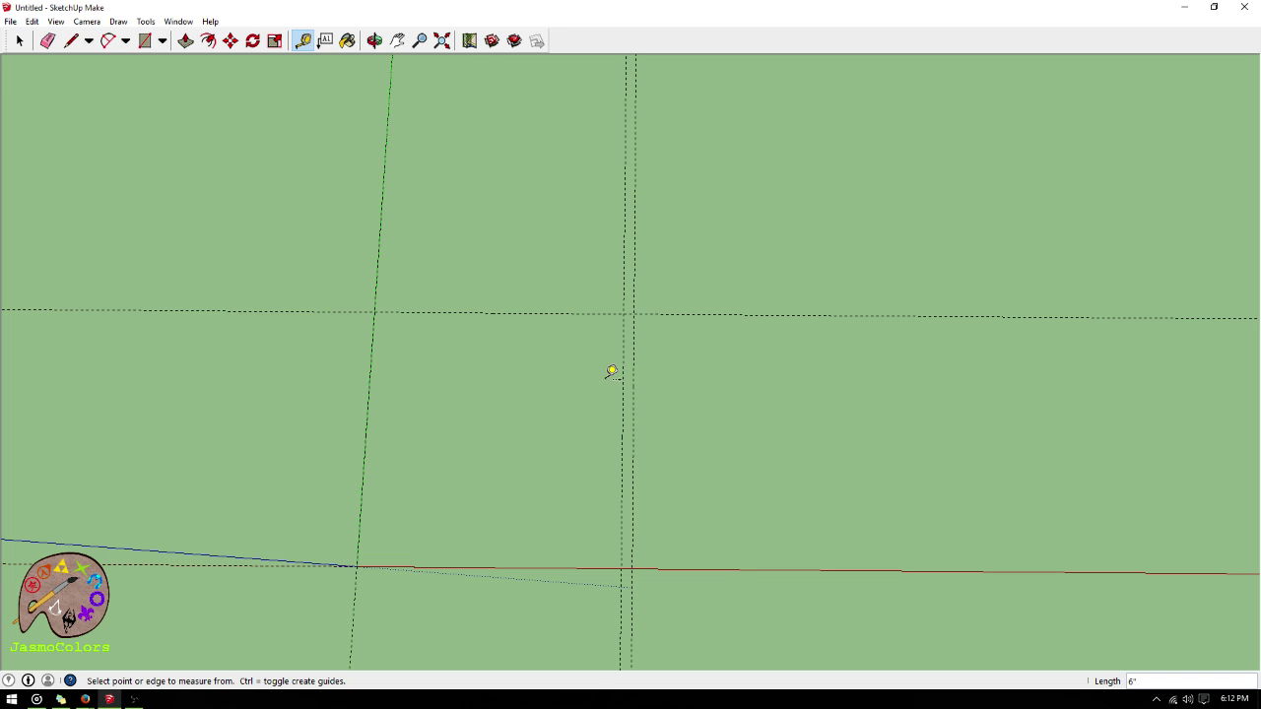
- Place a wall-thickness guide 6" outside the room's far guide parallel to the red axis
left_click(519, 312)
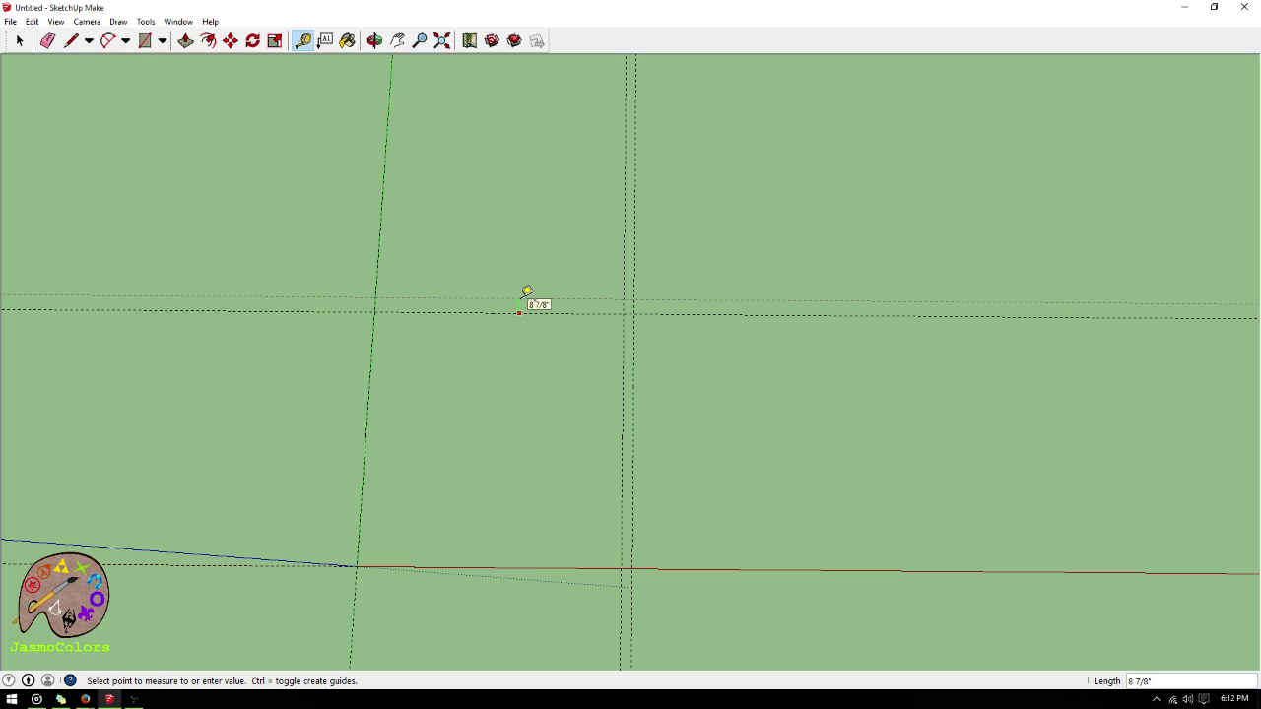
type("6")
key("Return")
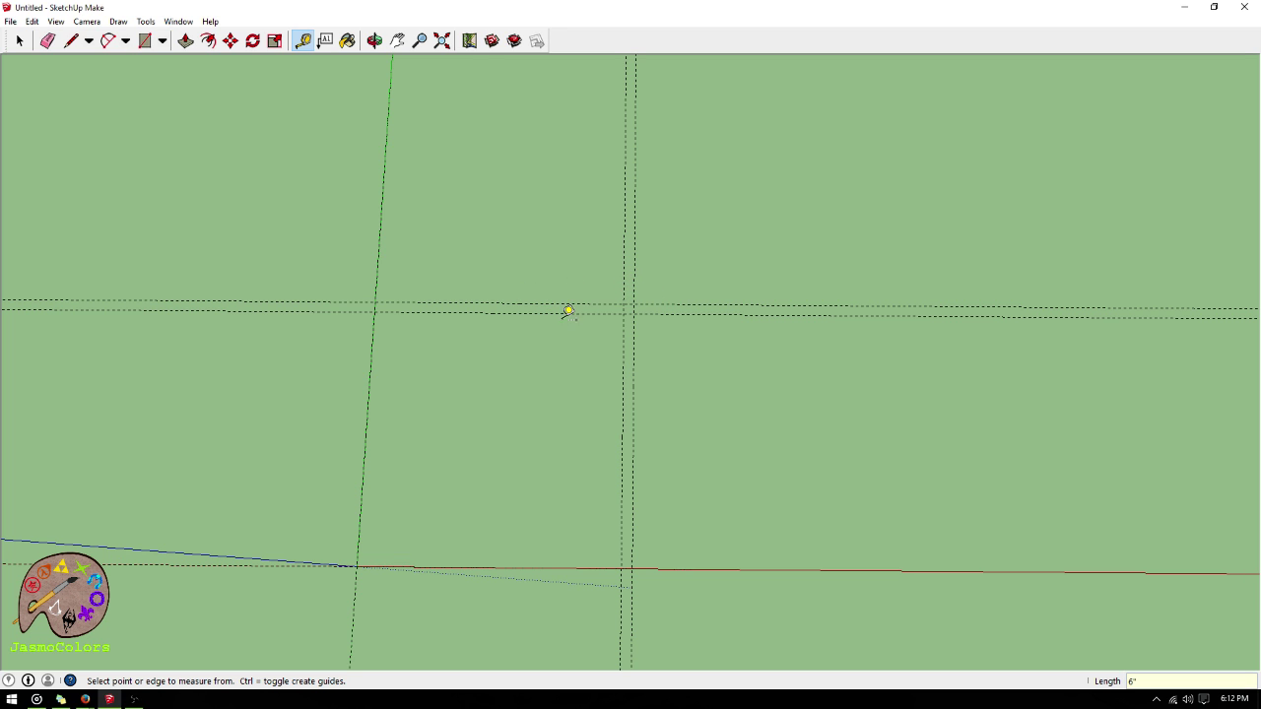
- Place wall-thickness guides 6" outside the room along both the green axis and the red axis
left_click(371, 372)
type("6")
left_click(361, 369)
left_click(571, 569)
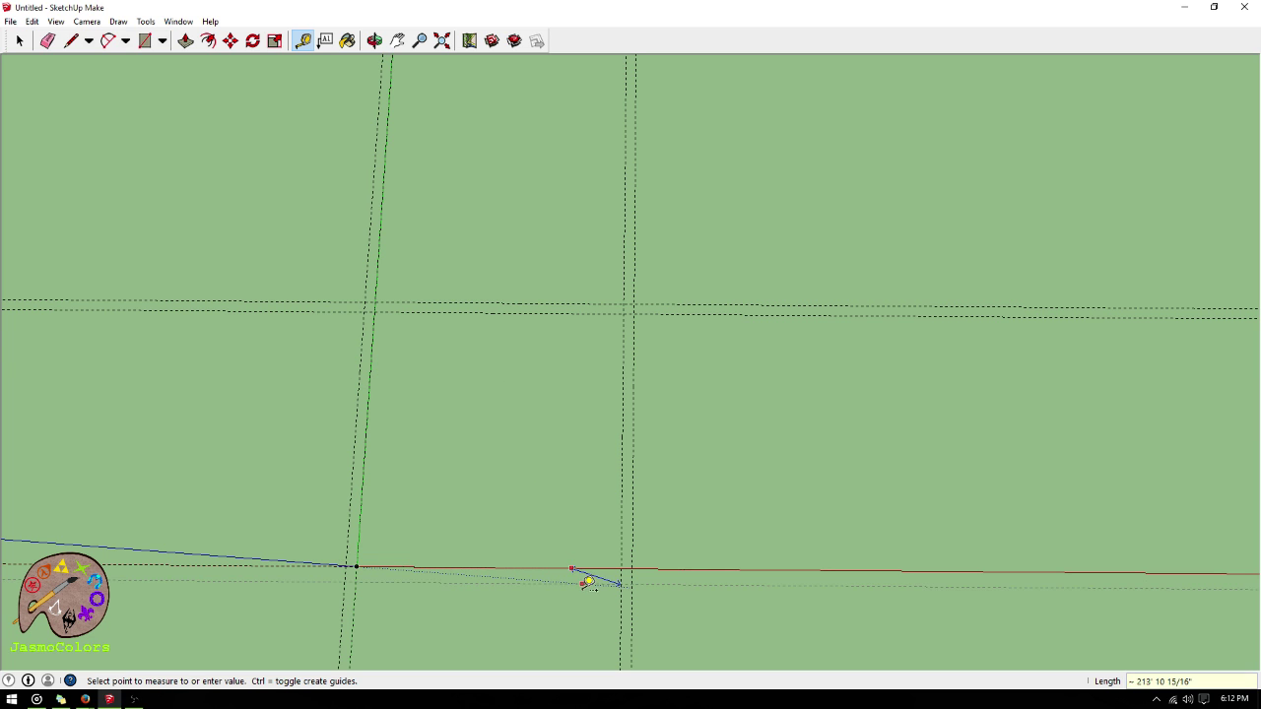
type("6")
key("Return")
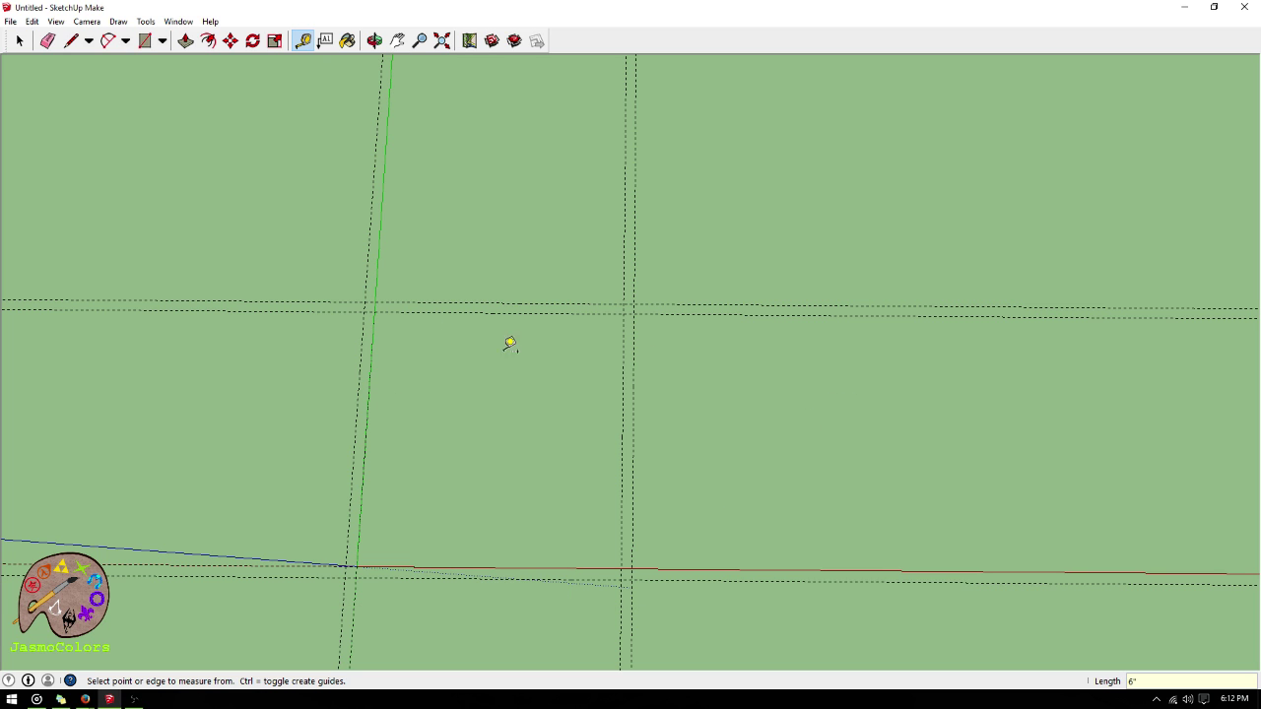
- Place a guide 18" beyond the outer wall guide parallel to the green axis, on the side away from the room
left_click(634, 384)
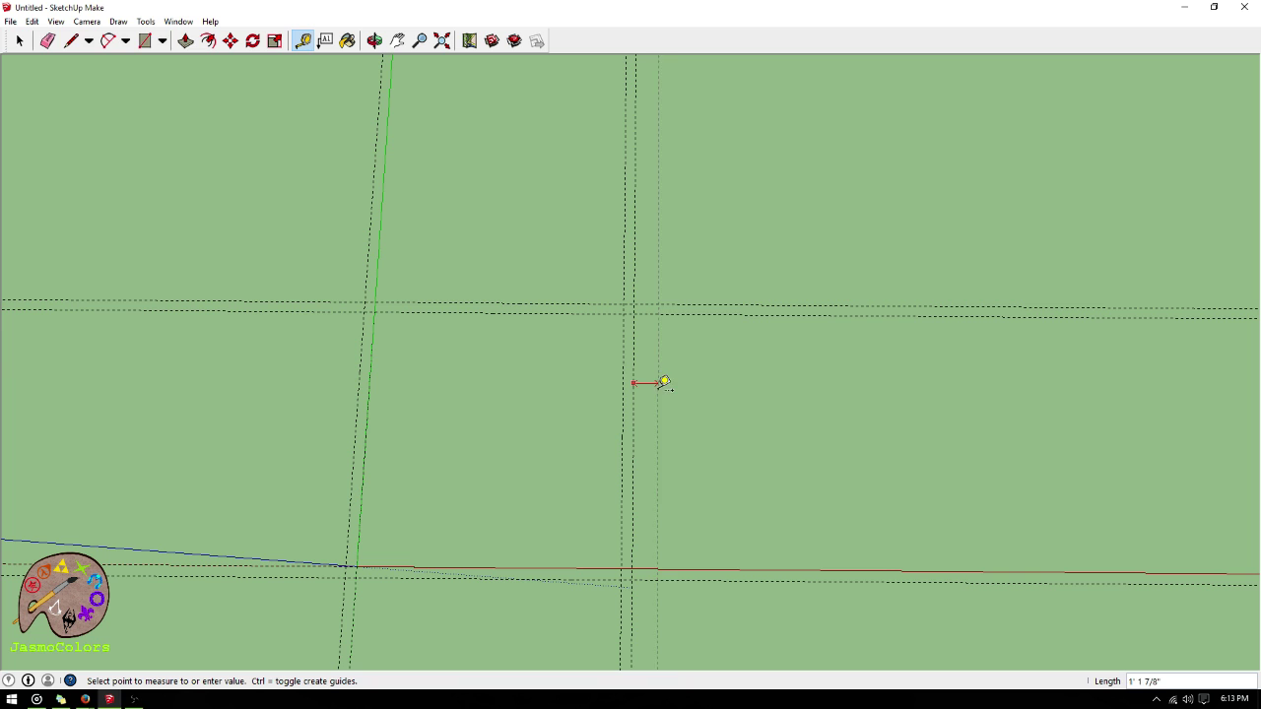
scroll(561, 375, "down", 1)
scroll(729, 410, "up", 1)
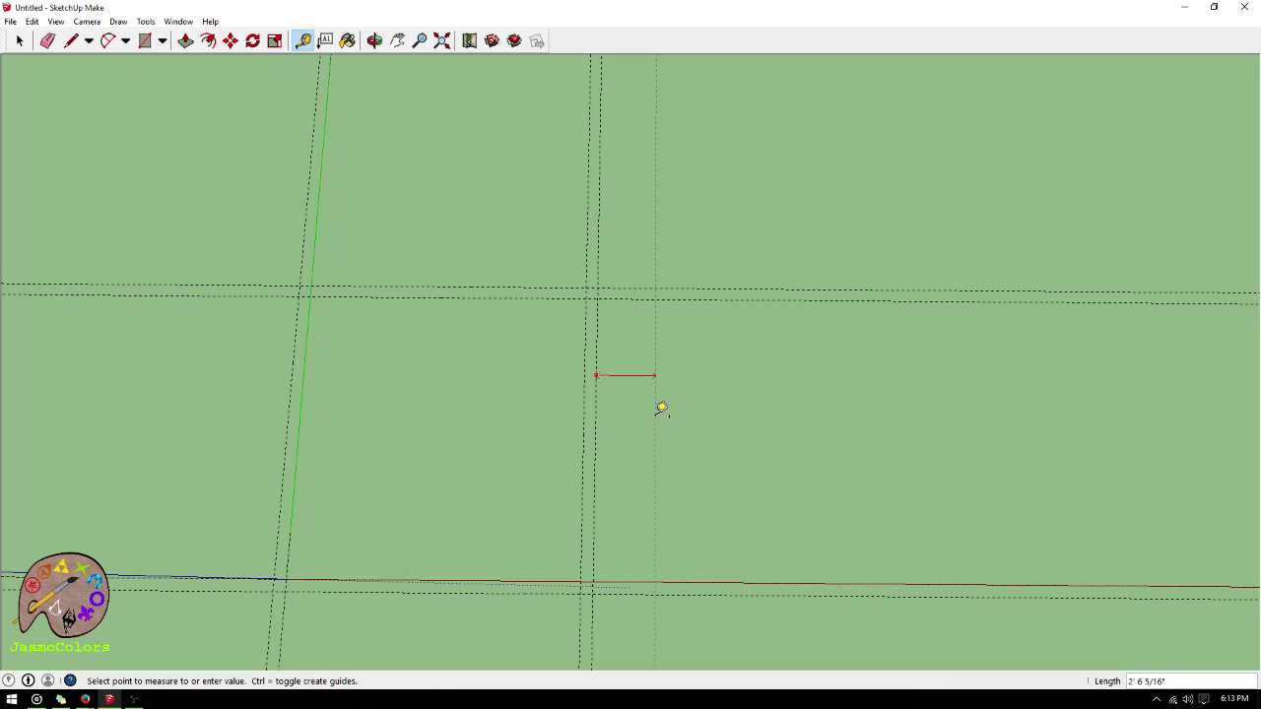
type("18")
key("Return")
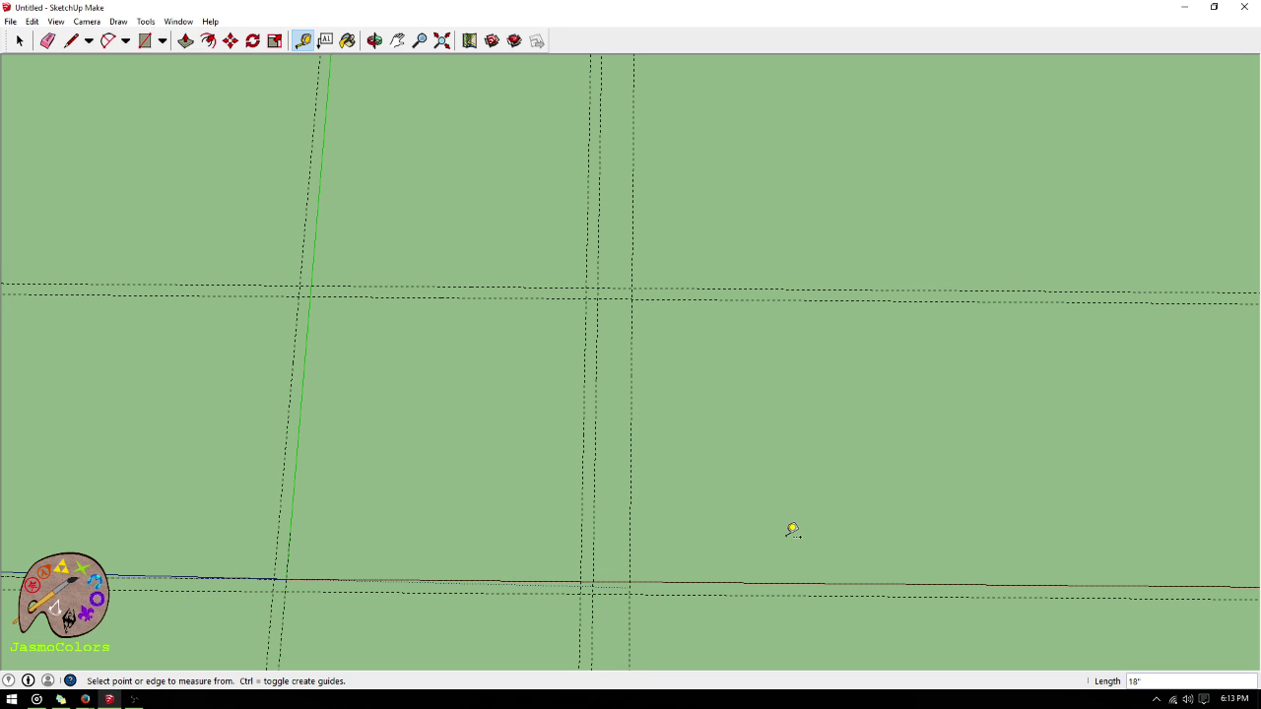
- Place a guide 4' beyond the 18" offset guide and another 3' beyond that, both parallel to the green axis
scroll(793, 530, "up", 1)
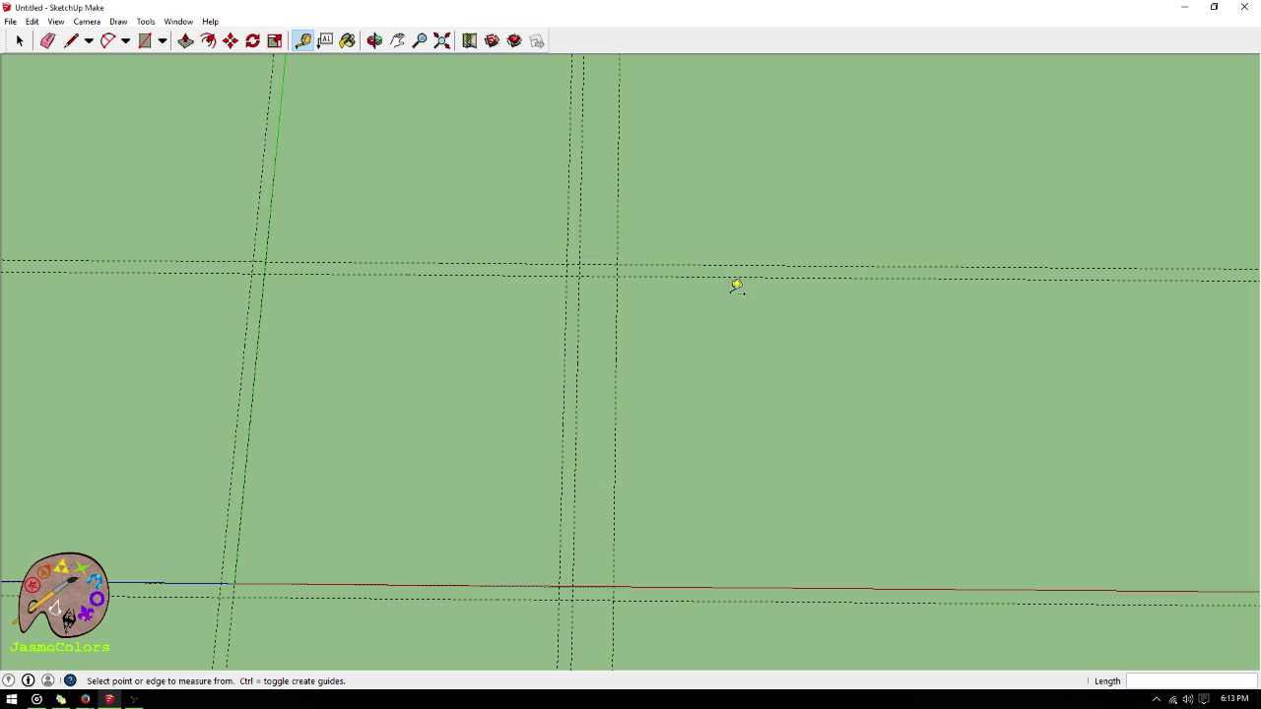
left_click(617, 309)
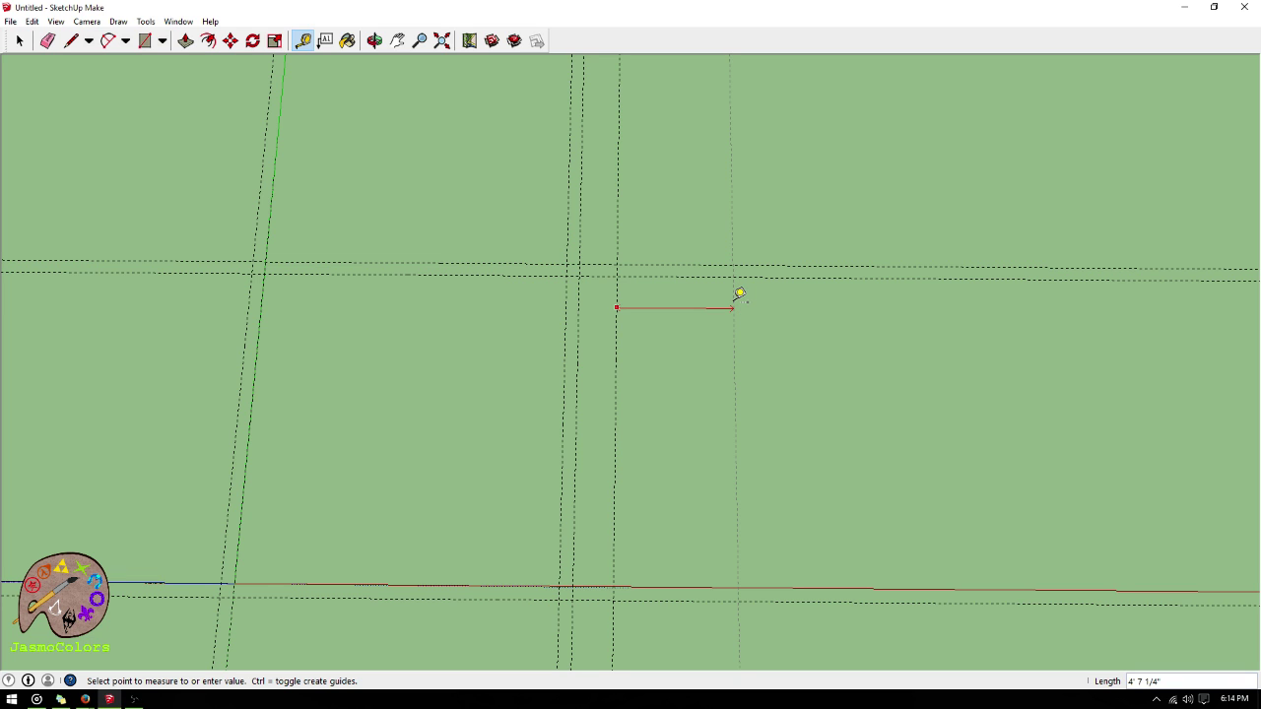
type("4")
key("Return")
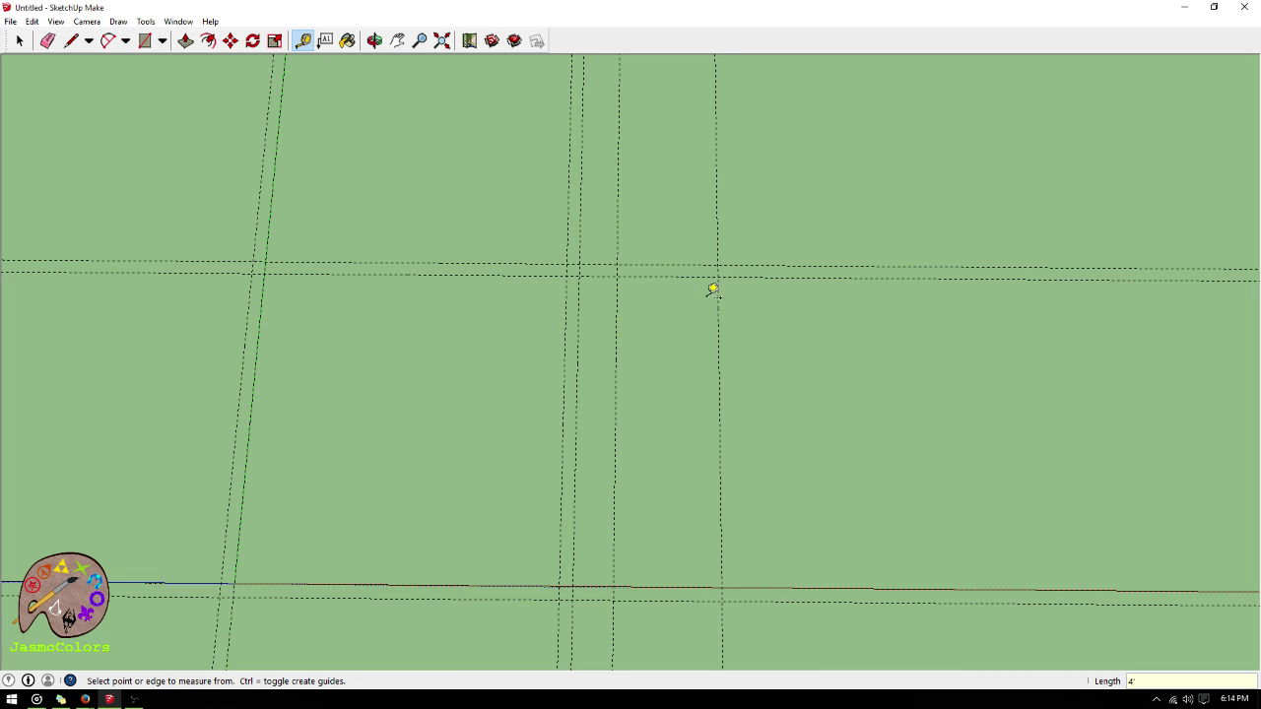
left_click(718, 296)
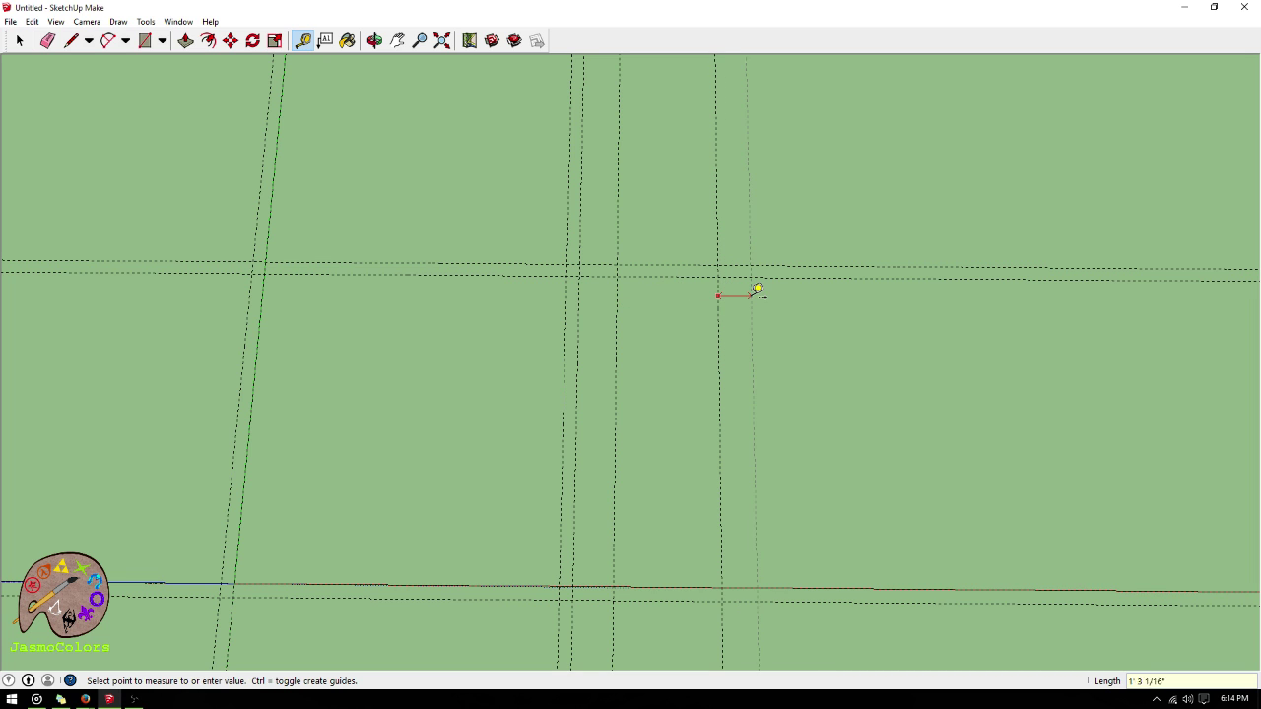
key("Return")
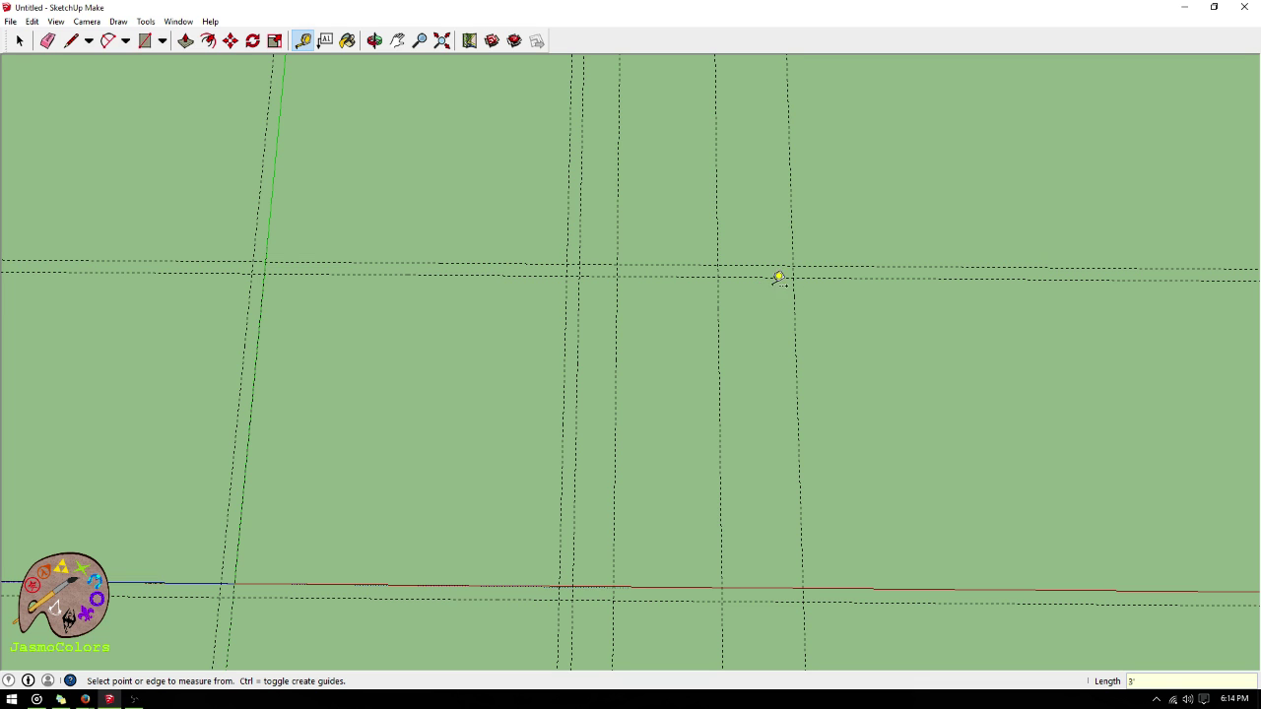
- Try a guide 4' in from the room's far inner guide parallel to the red axis, towards that axis
left_click(760, 276)
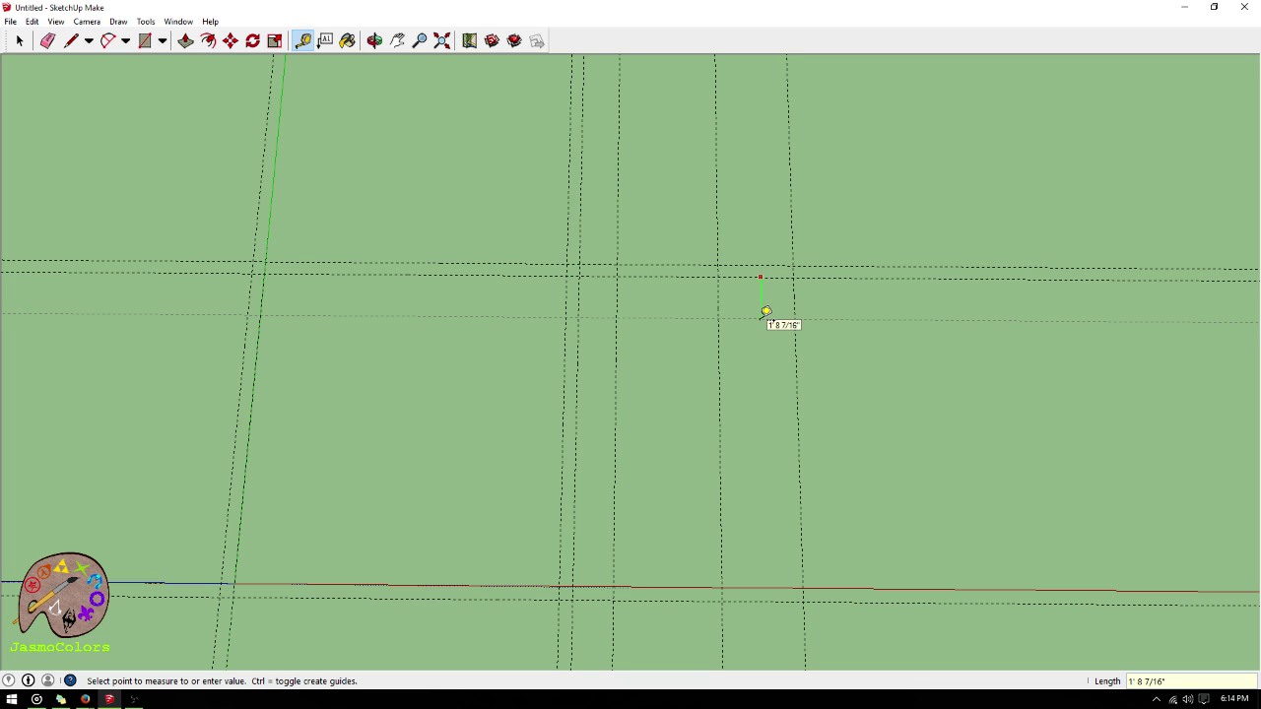
type("4'")
key("Return")
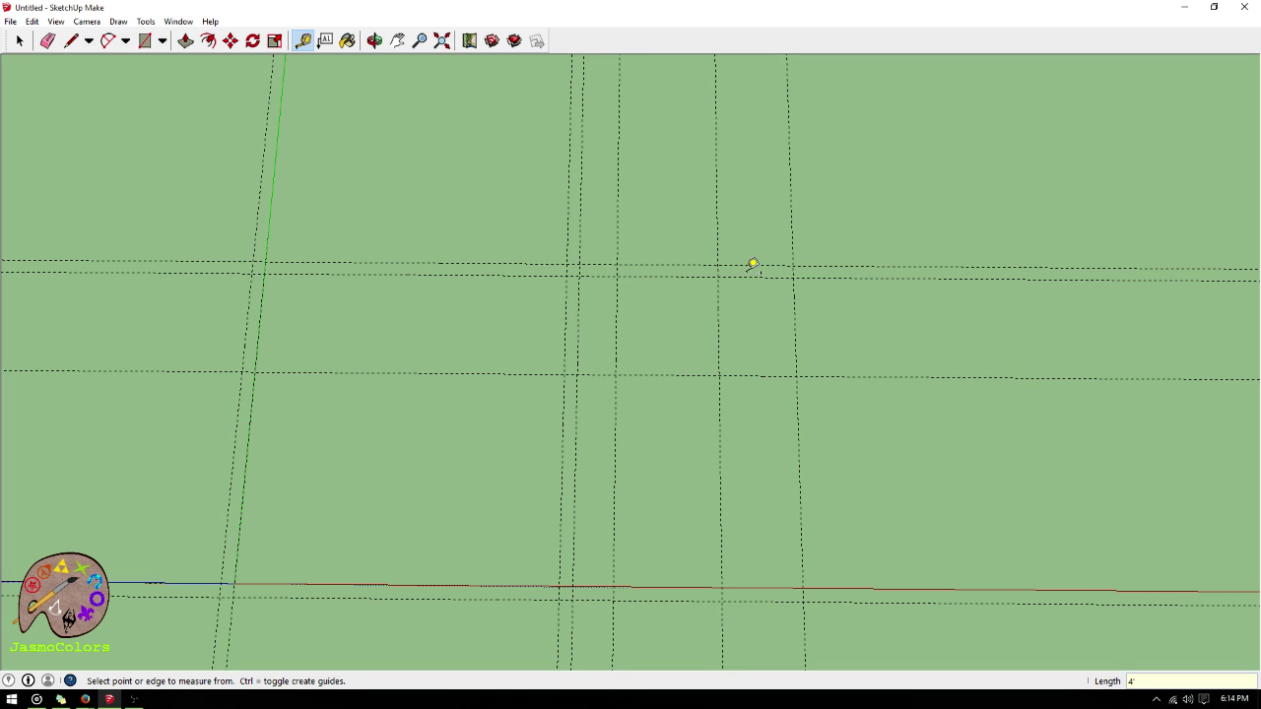
- Replace it with a guide 3.5' in from the room's far inner guide, towards the red axis
left_click(760, 277)
type("3.5'")
key("Return")
- Place a guide 4' back from the outermost guide parallel to the green axis, towards the room
left_click(795, 302)
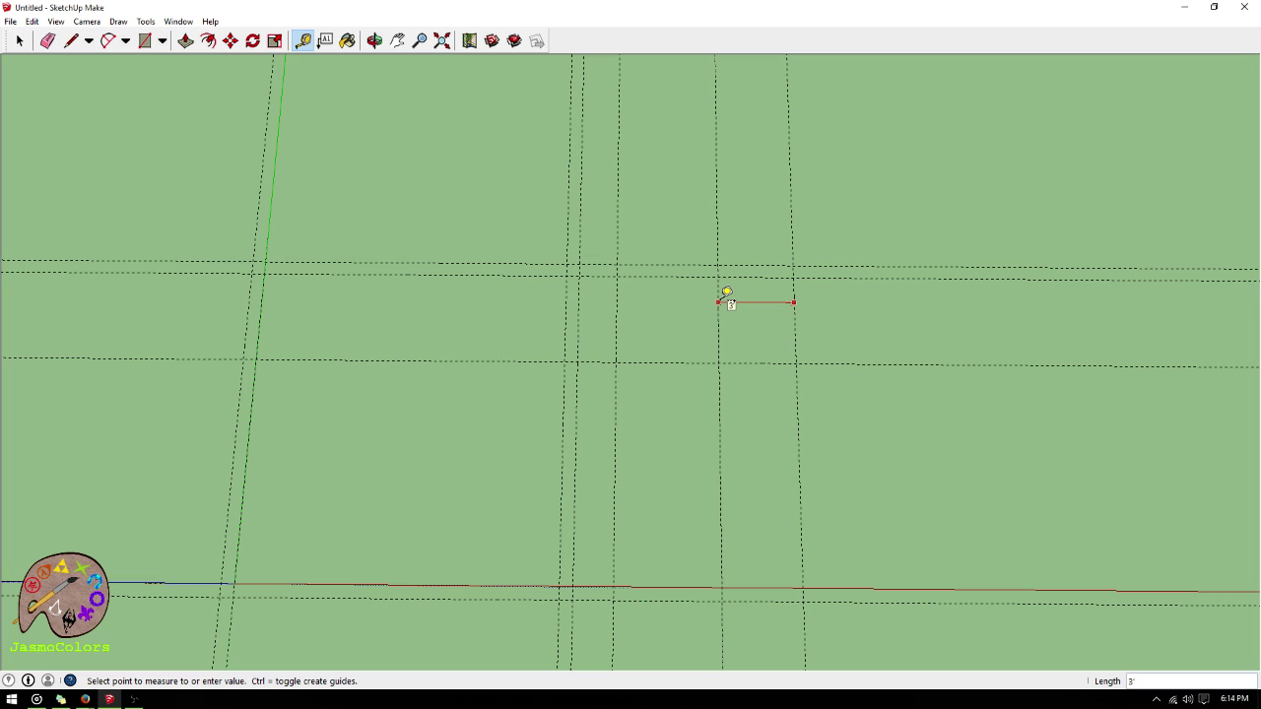
left_click(758, 296)
left_click(795, 302)
type("4'")
key("Return")
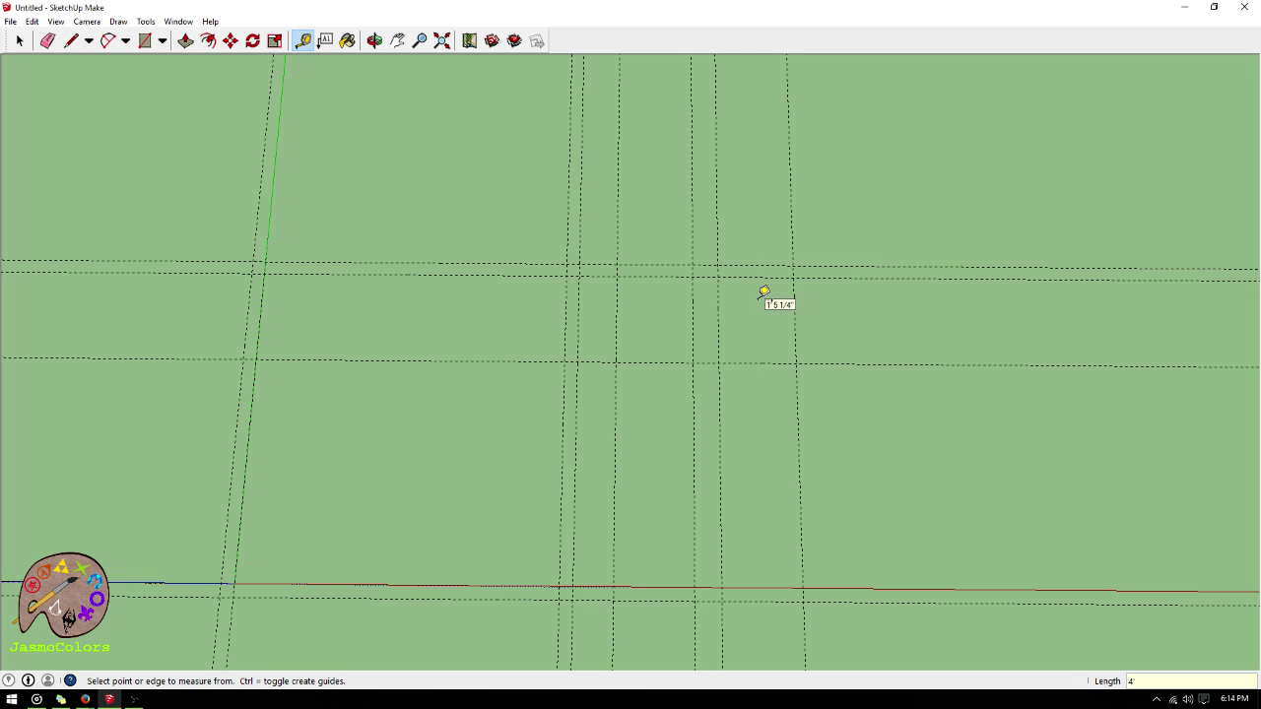
- Delete the two intermediate guides parallel to the green axis between the 18" offset guide and the outermost guide
key("e")
key("space")
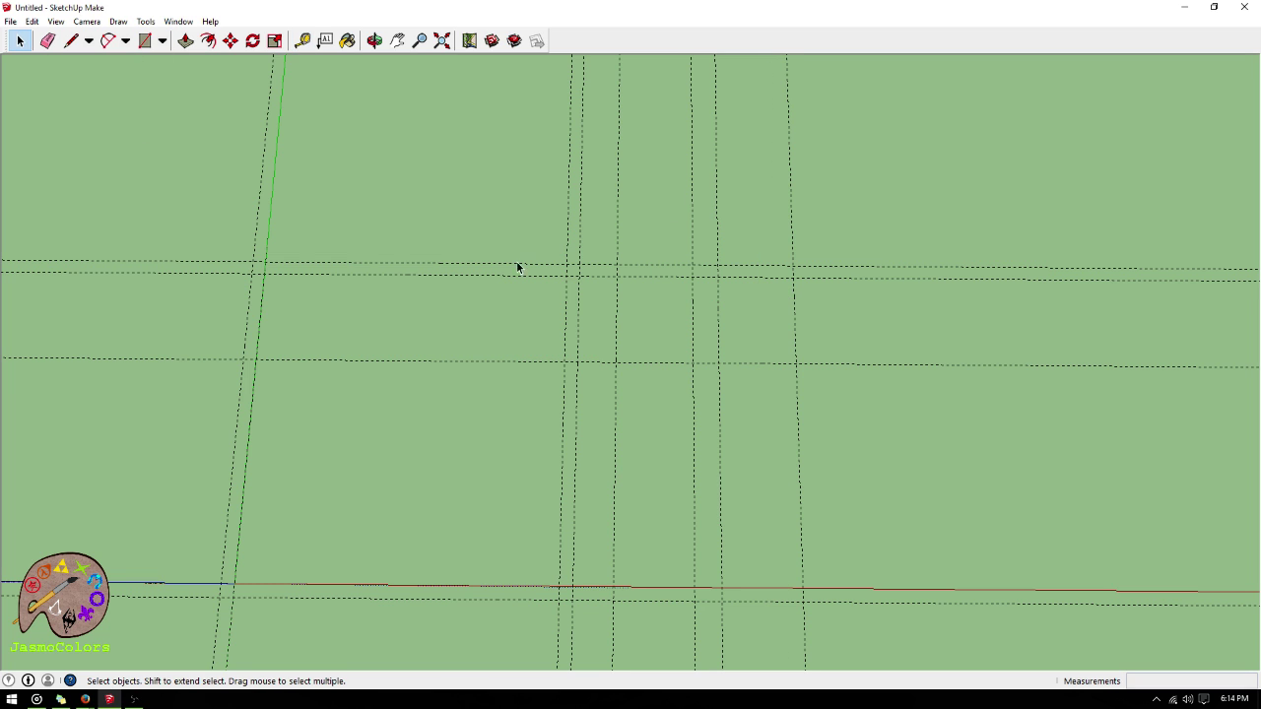
left_click(718, 313)
- Place a guide 3" from the 18" offset guide, towards the outermost guide parallel to the green axis
middle_click_drag(480, 331, 509, 524)
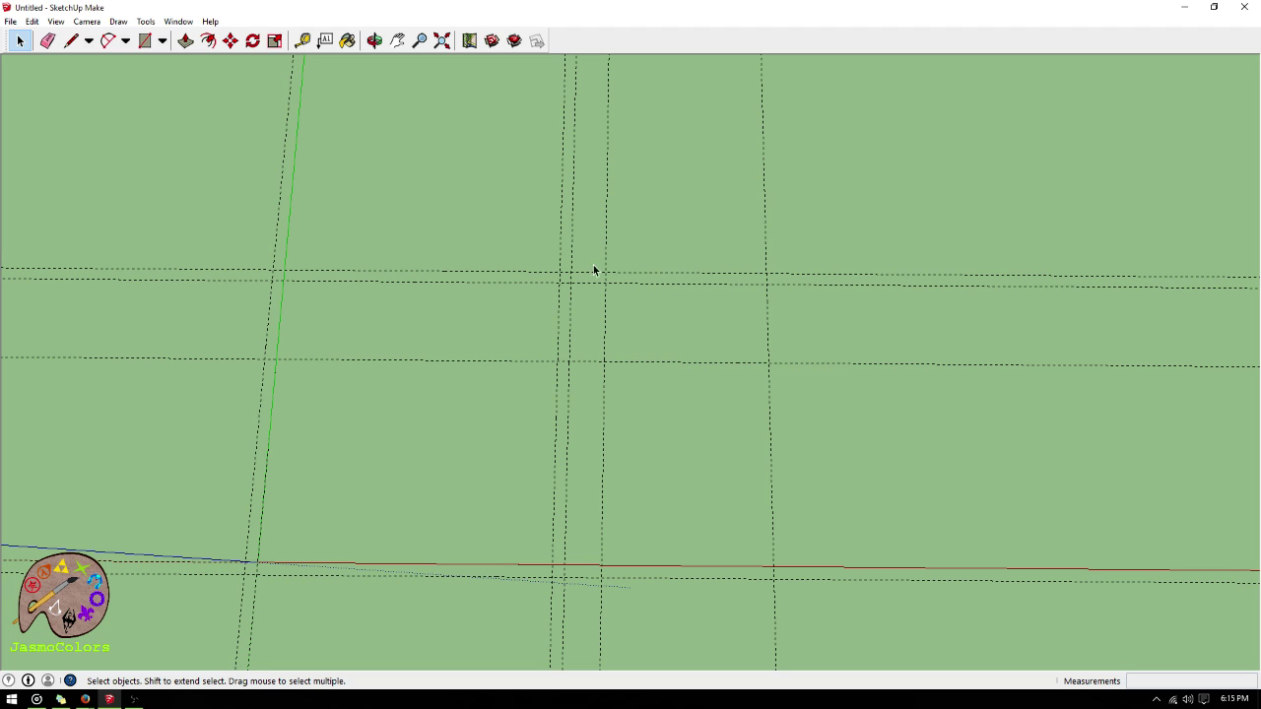
left_click(301, 40)
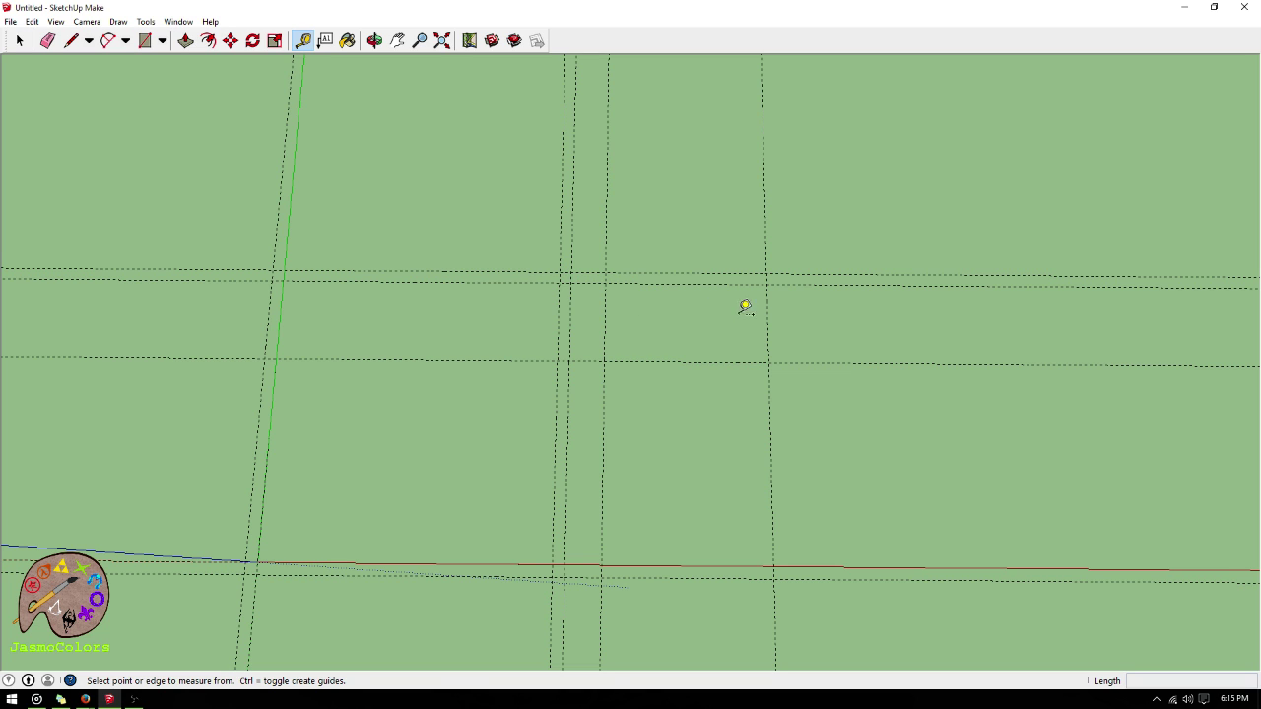
left_click(768, 310)
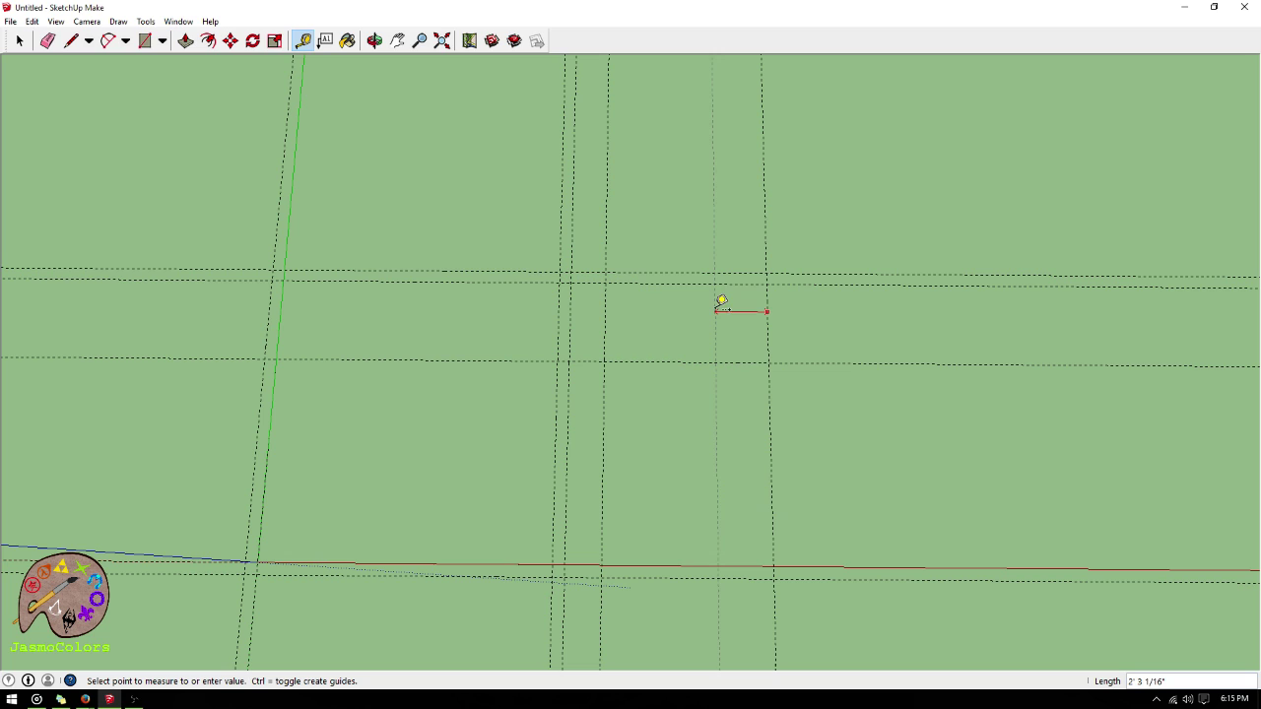
key("Escape")
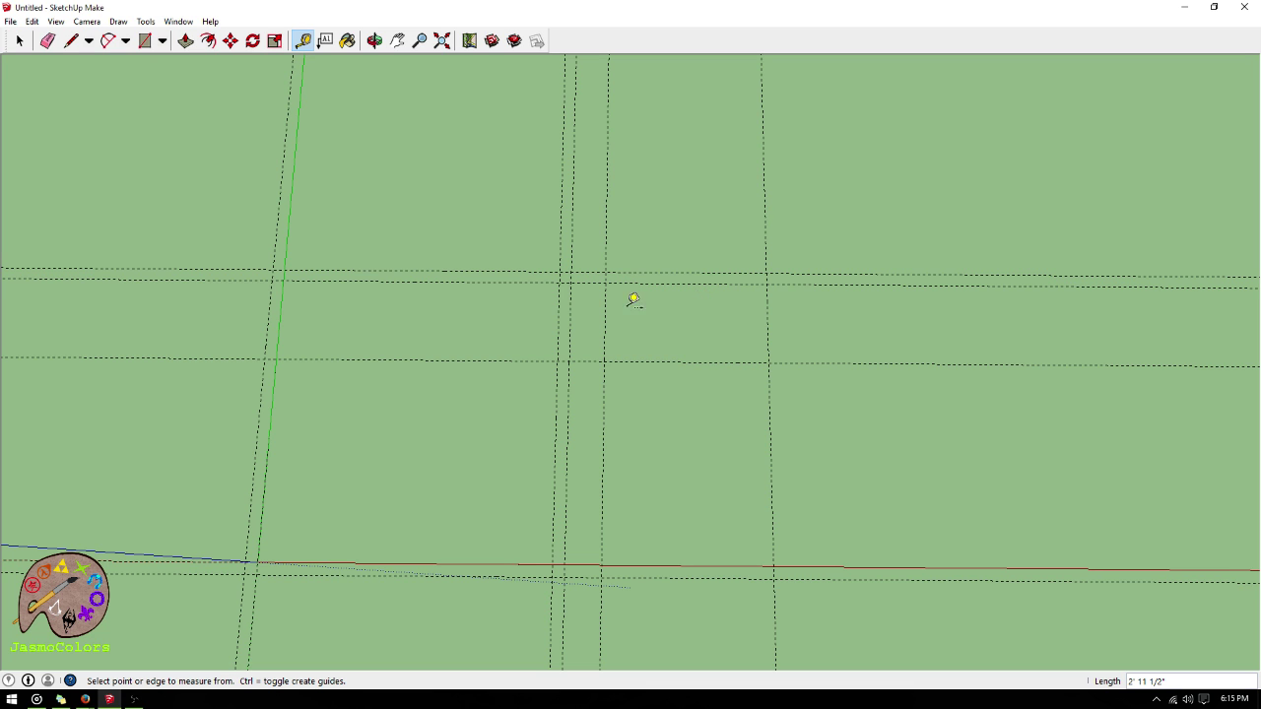
scroll(690, 271, "up", 3)
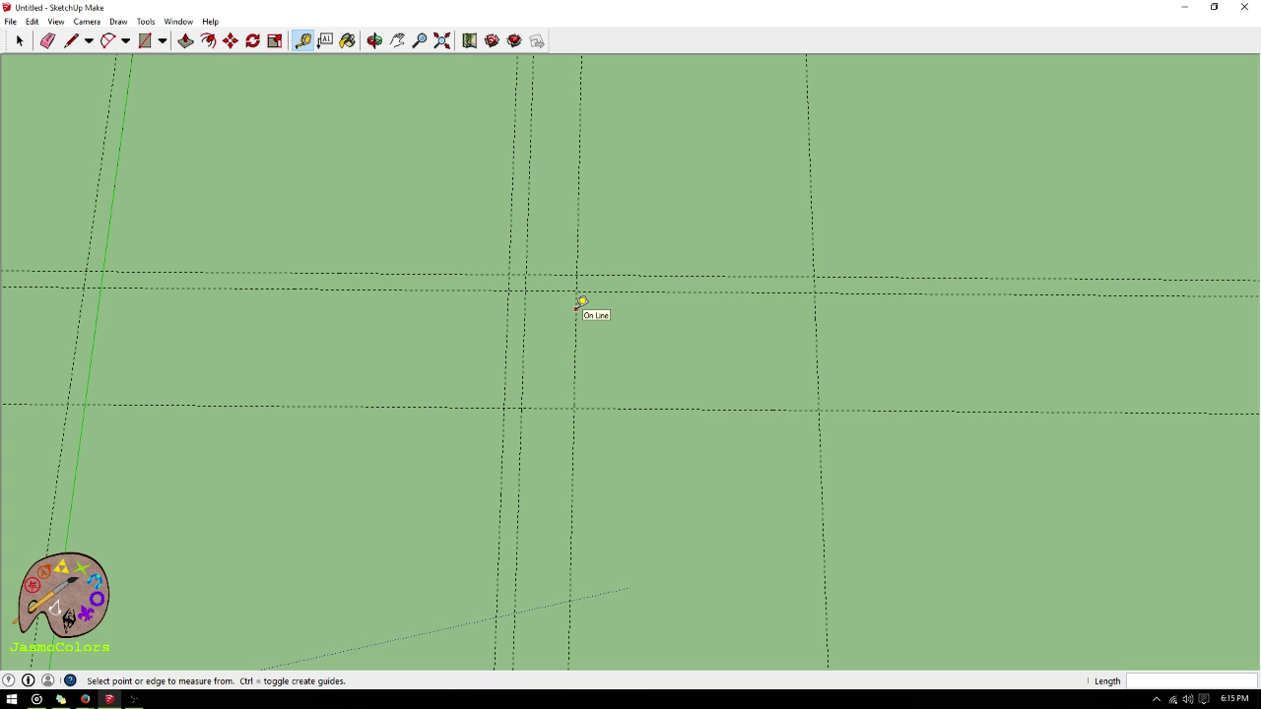
left_click(578, 313)
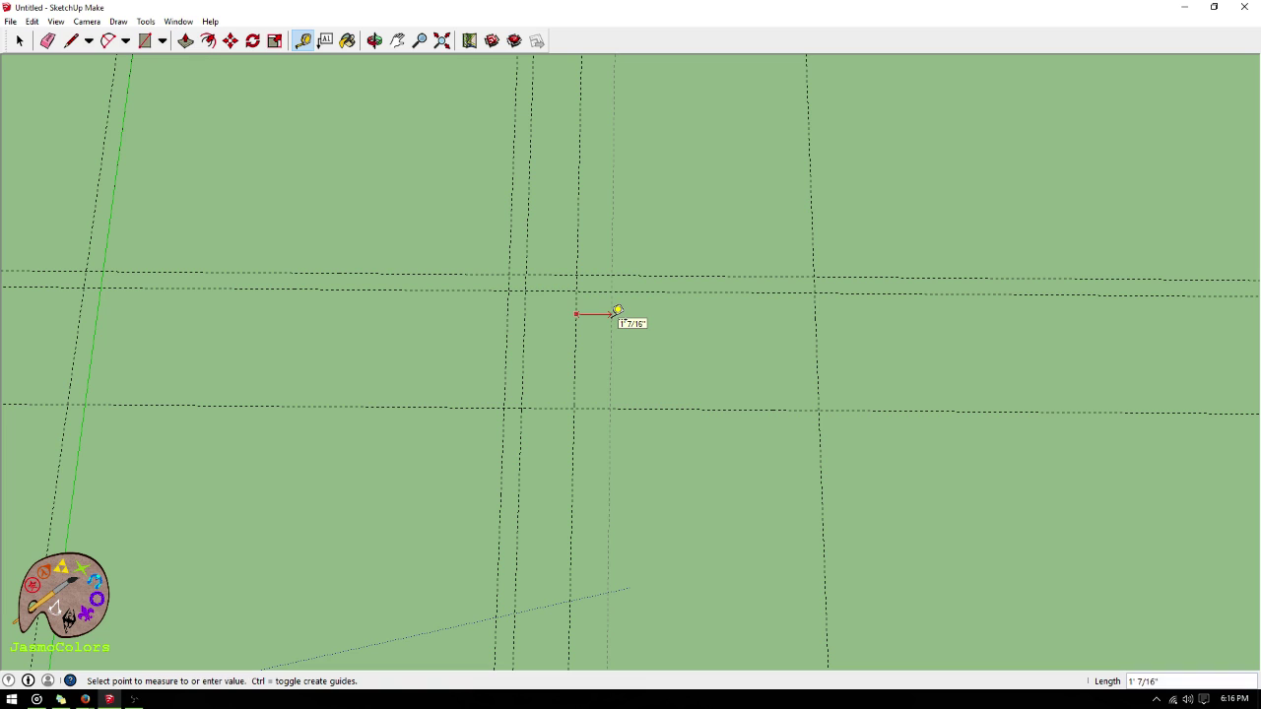
left_click(618, 312)
- Place a guide 30" beyond the new 3" offset guide and another 3" beyond that, parallel to the green axis
left_click(584, 254)
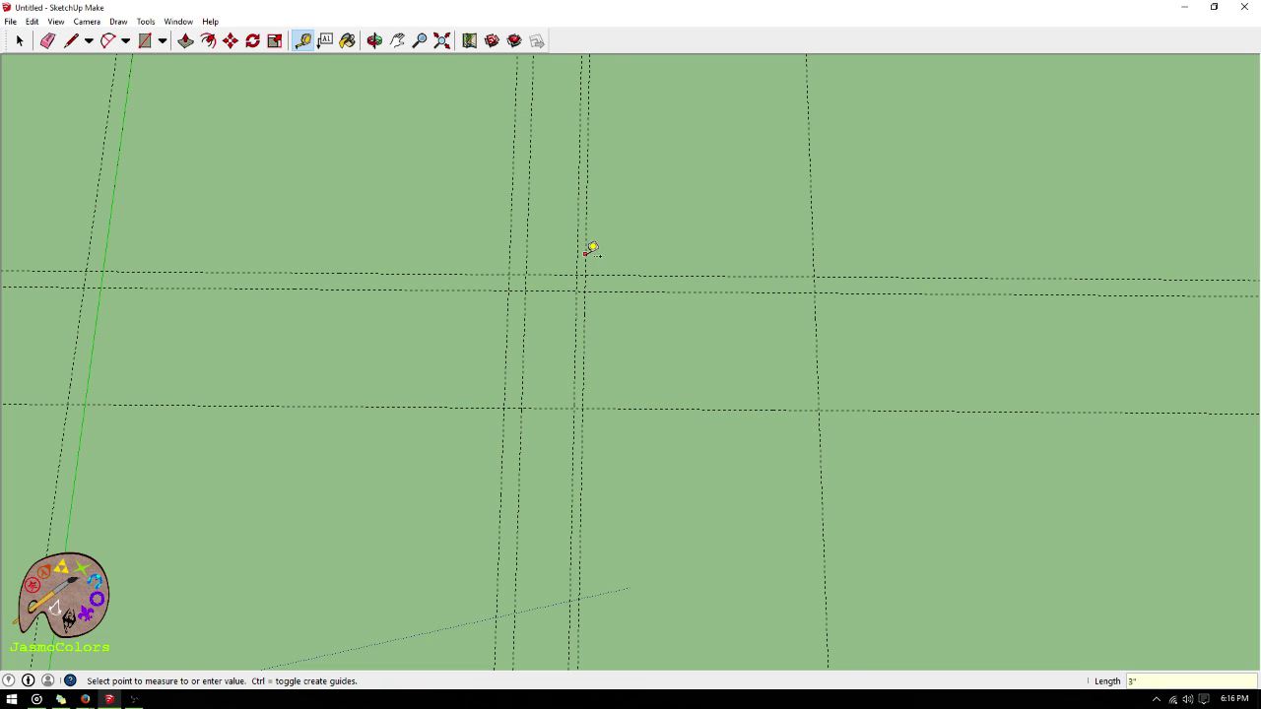
key("Return")
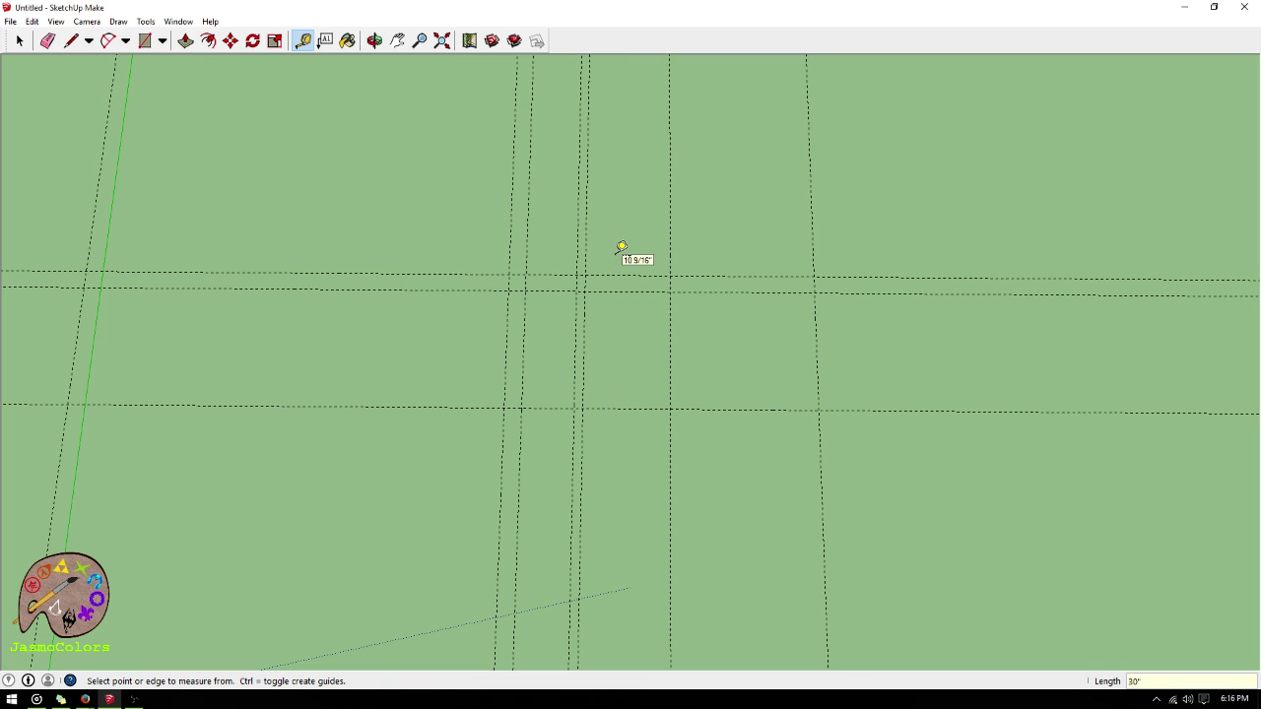
left_click(671, 248)
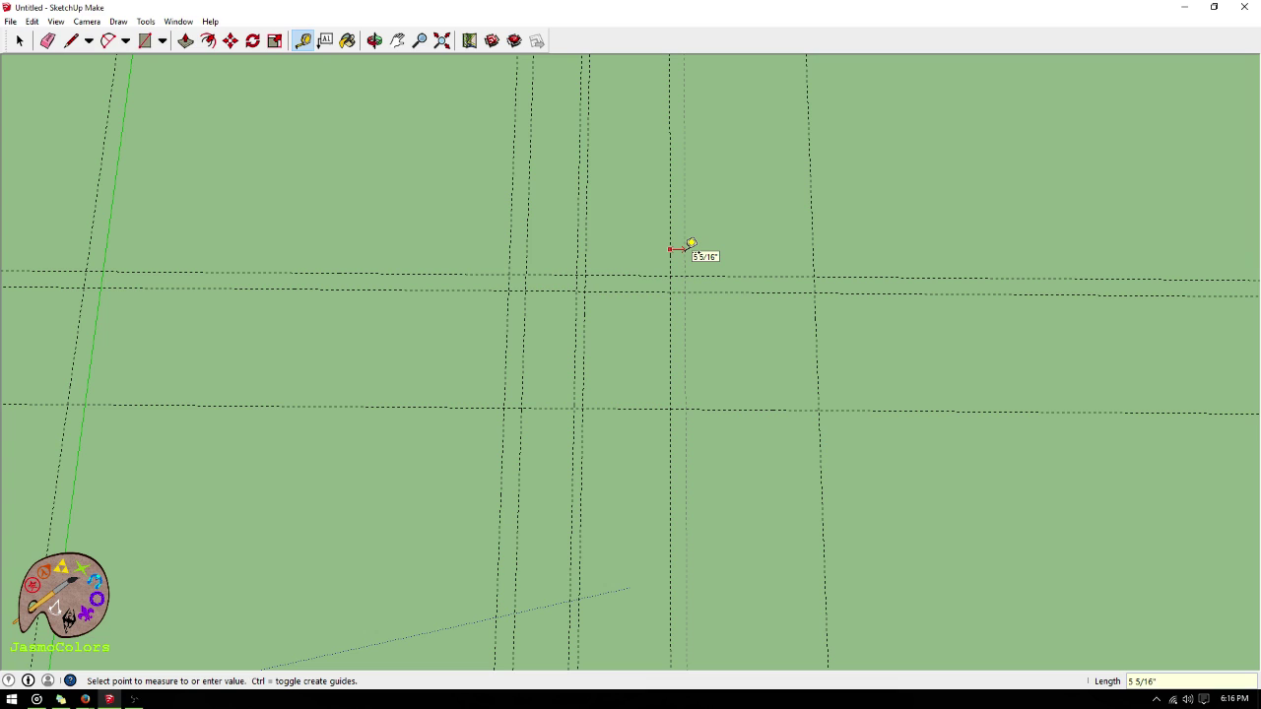
type("3")
key("Return")
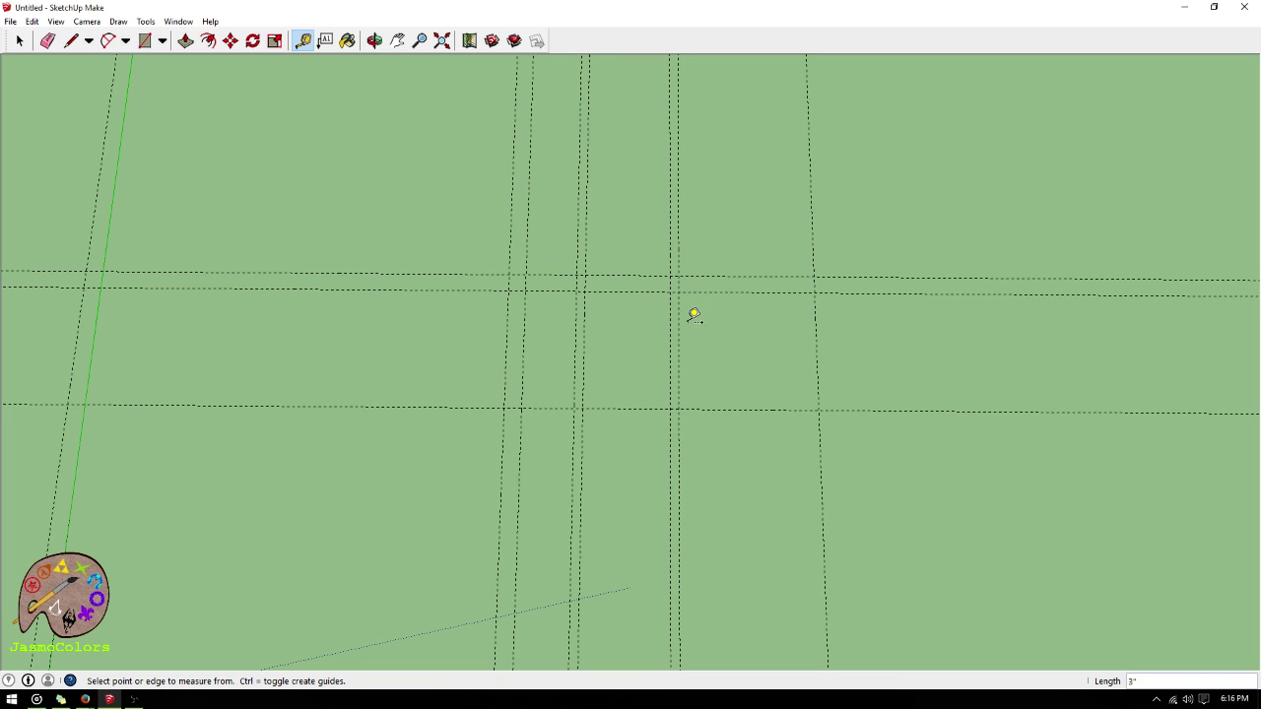
- Place a guide 3' in from the room's far inner guide towards the red axis, and measure its gap to the 3.5' guide
left_click(678, 322)
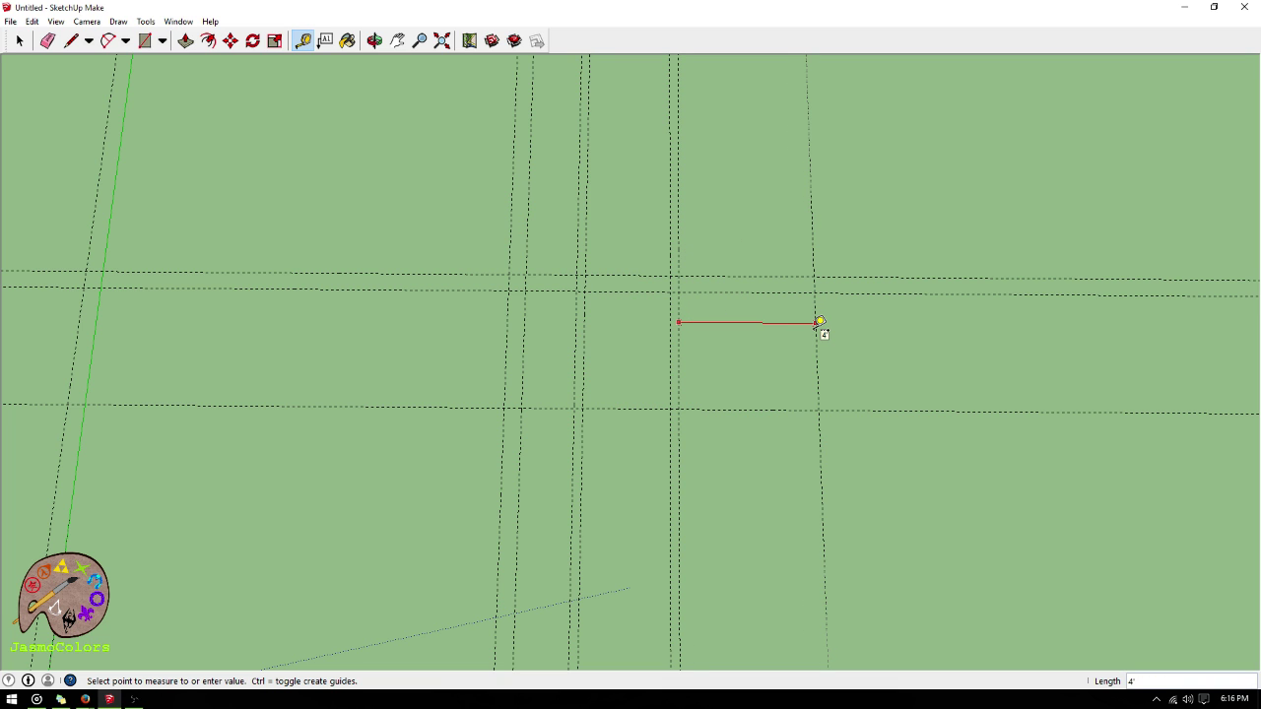
left_click(746, 289)
left_click(744, 292)
type("3")
key("Return")
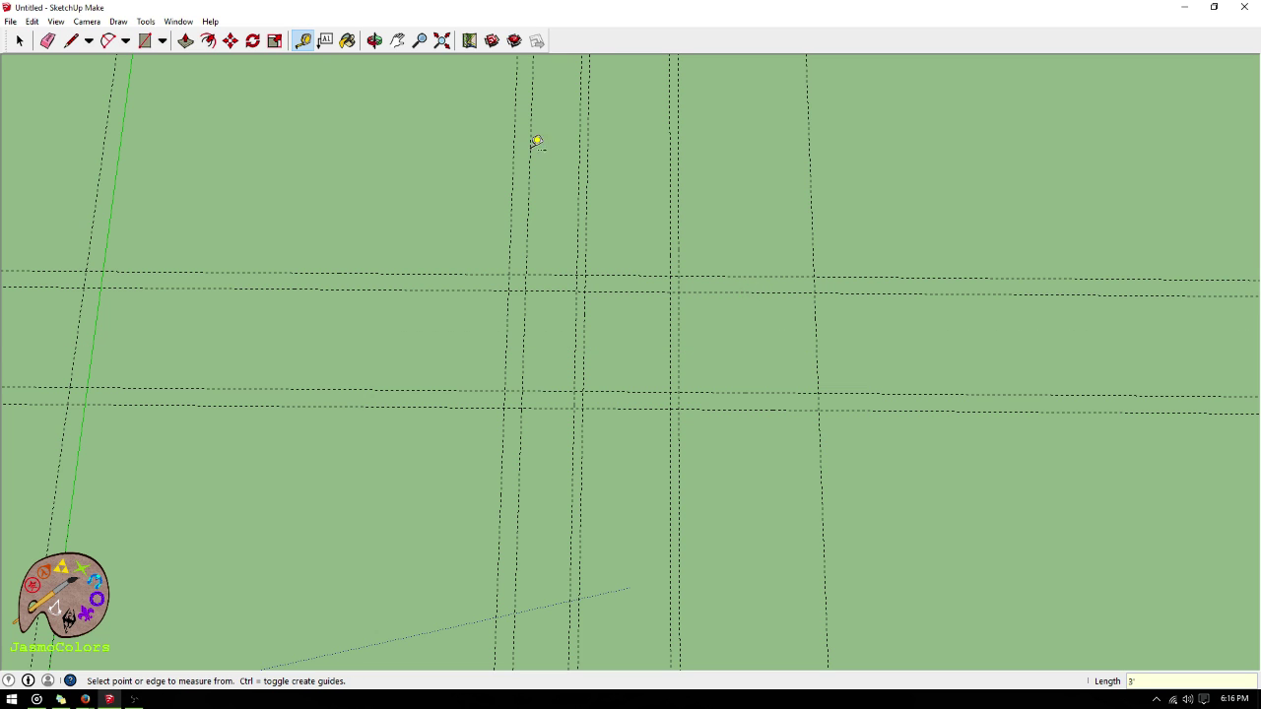
left_click(737, 394)
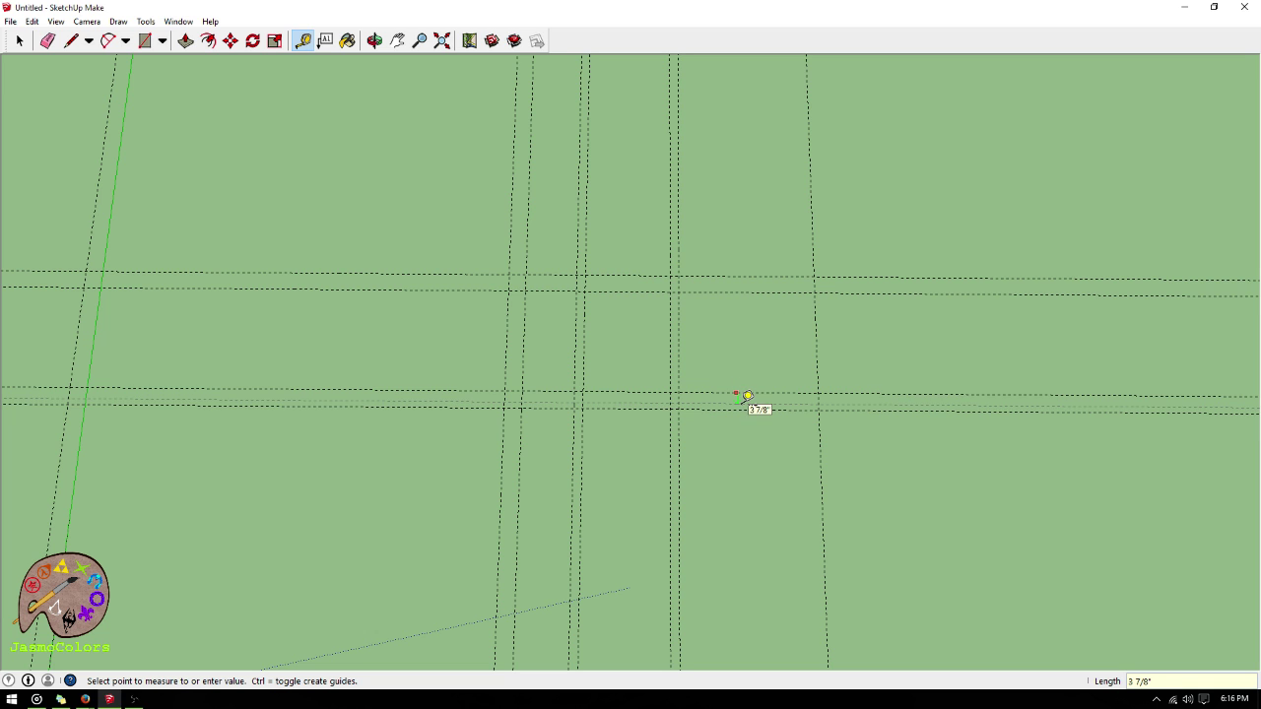
key("Escape")
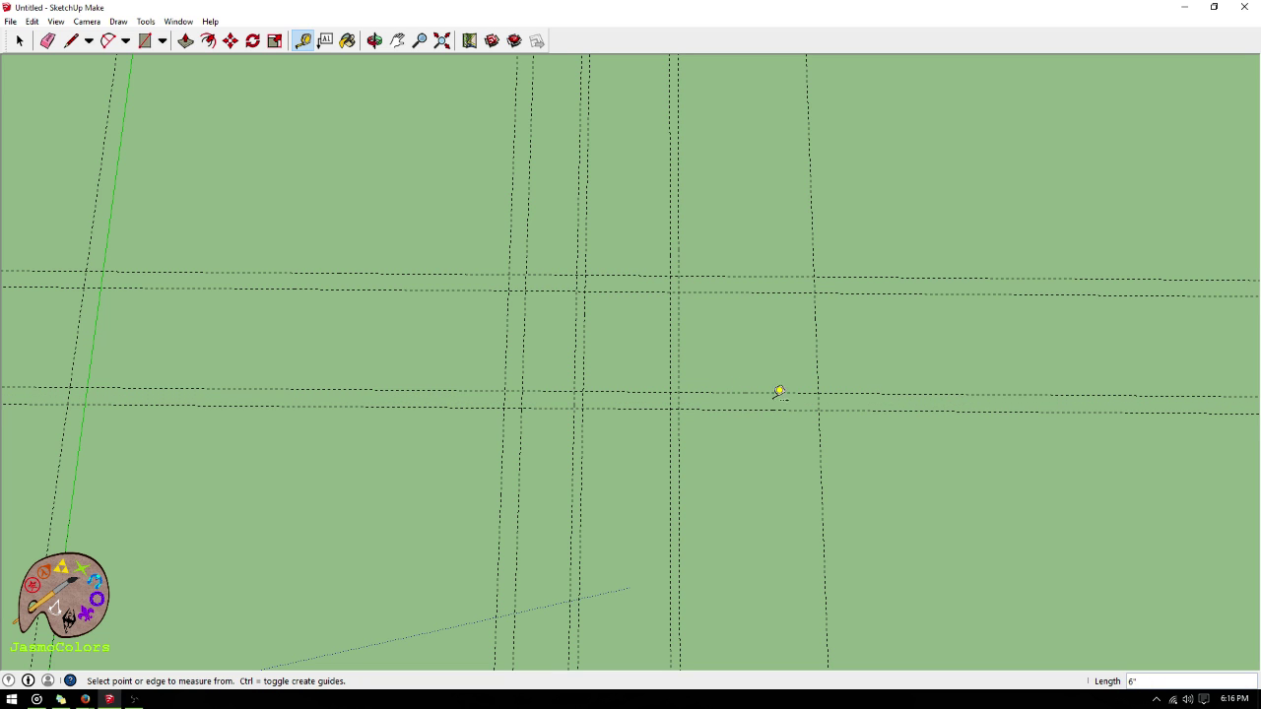
scroll(749, 256, "down", 1)
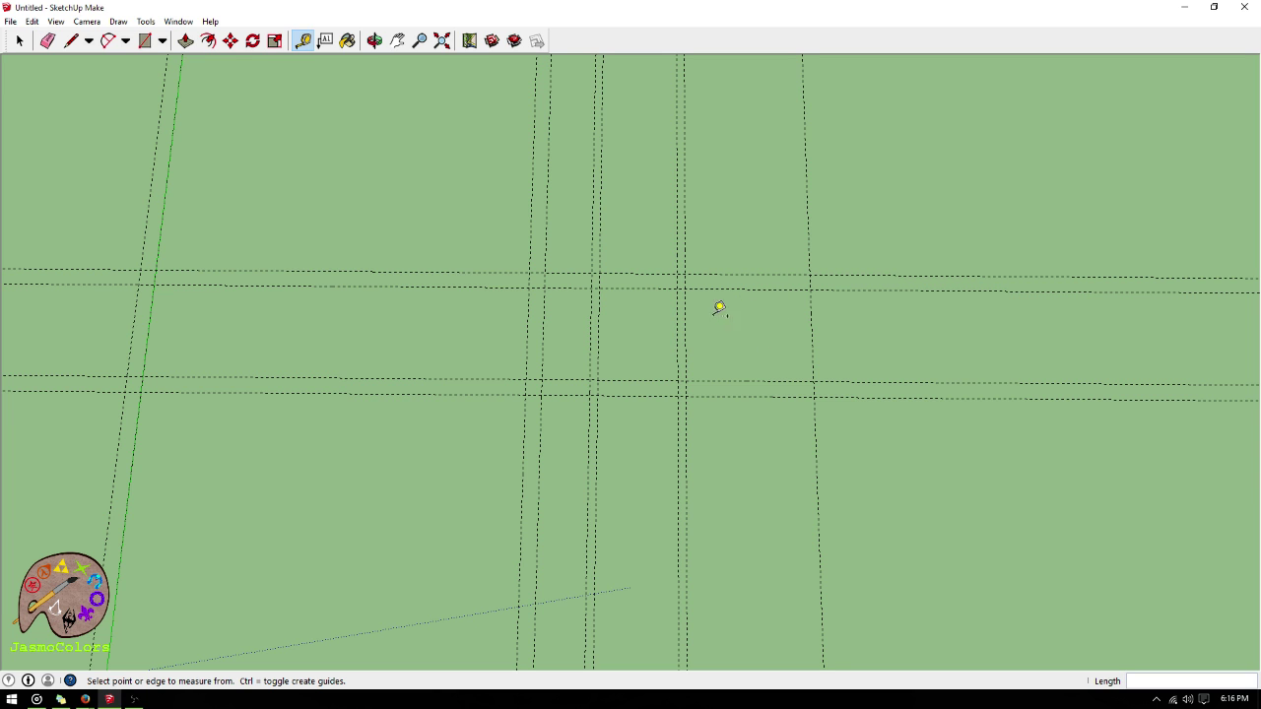
middle_click_drag(653, 318, 633, 296)
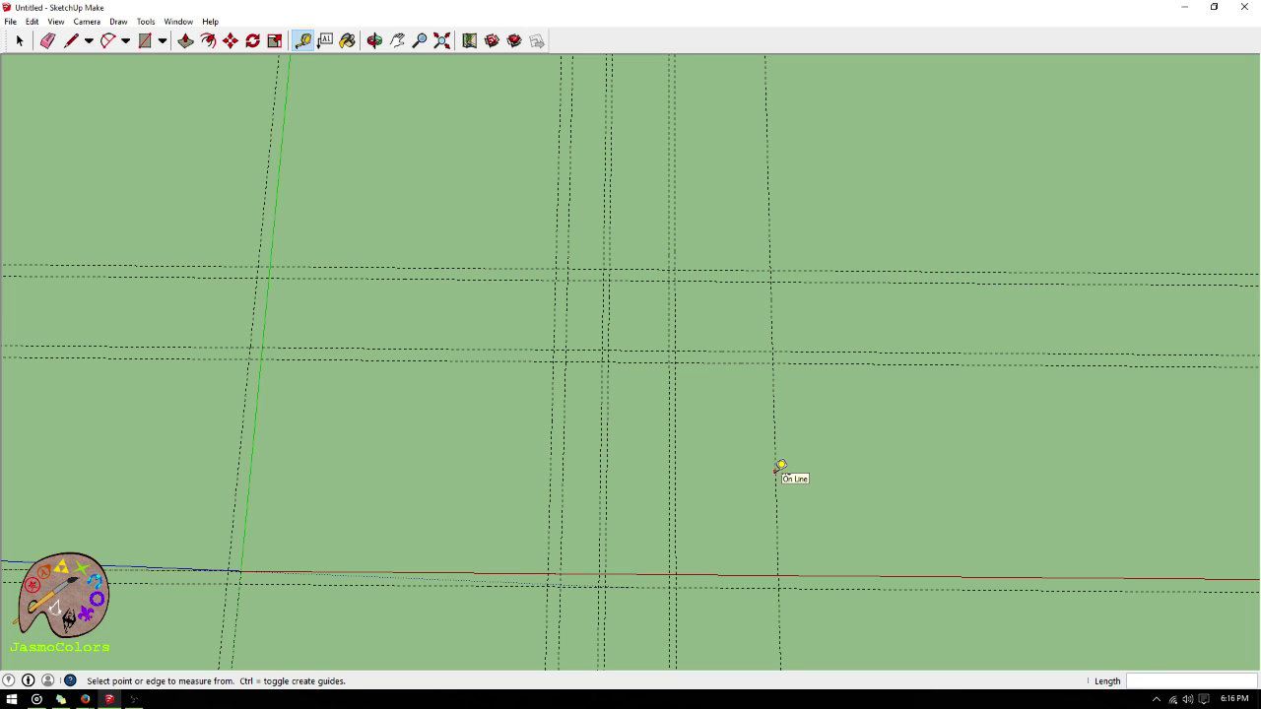
key("alt+Tab")
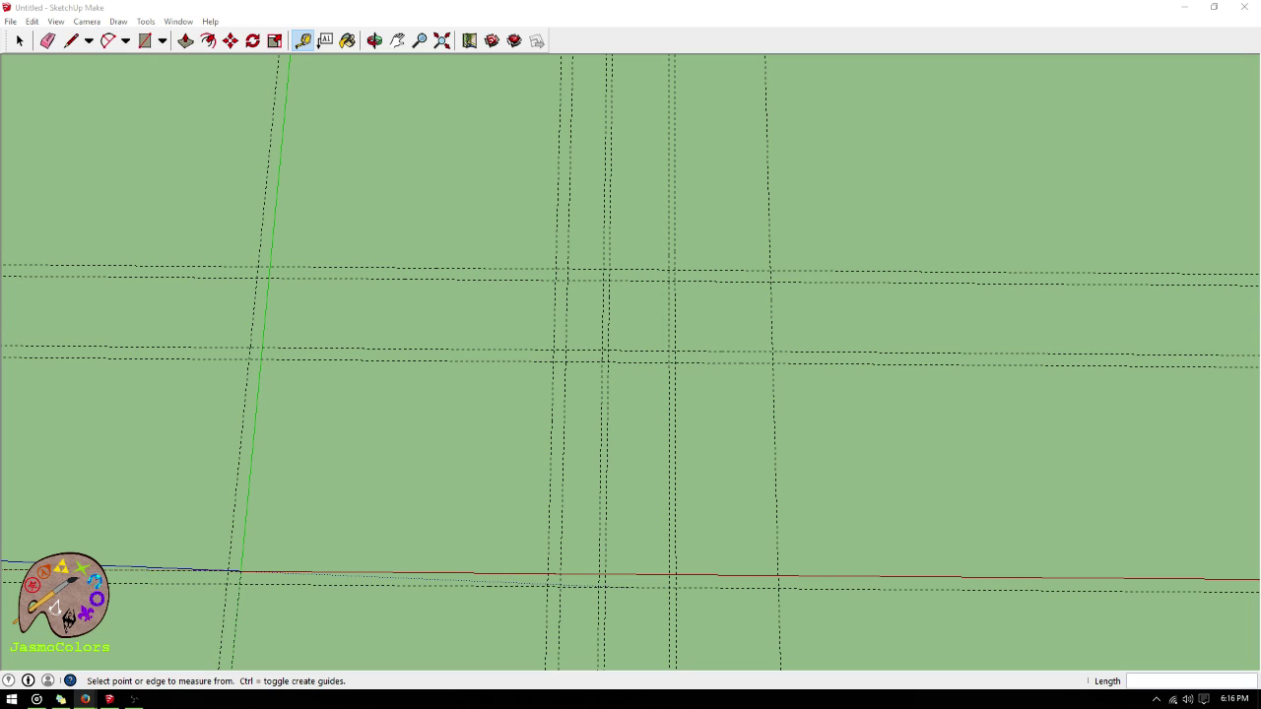
left_click(891, 29)
left_click(1232, 701)
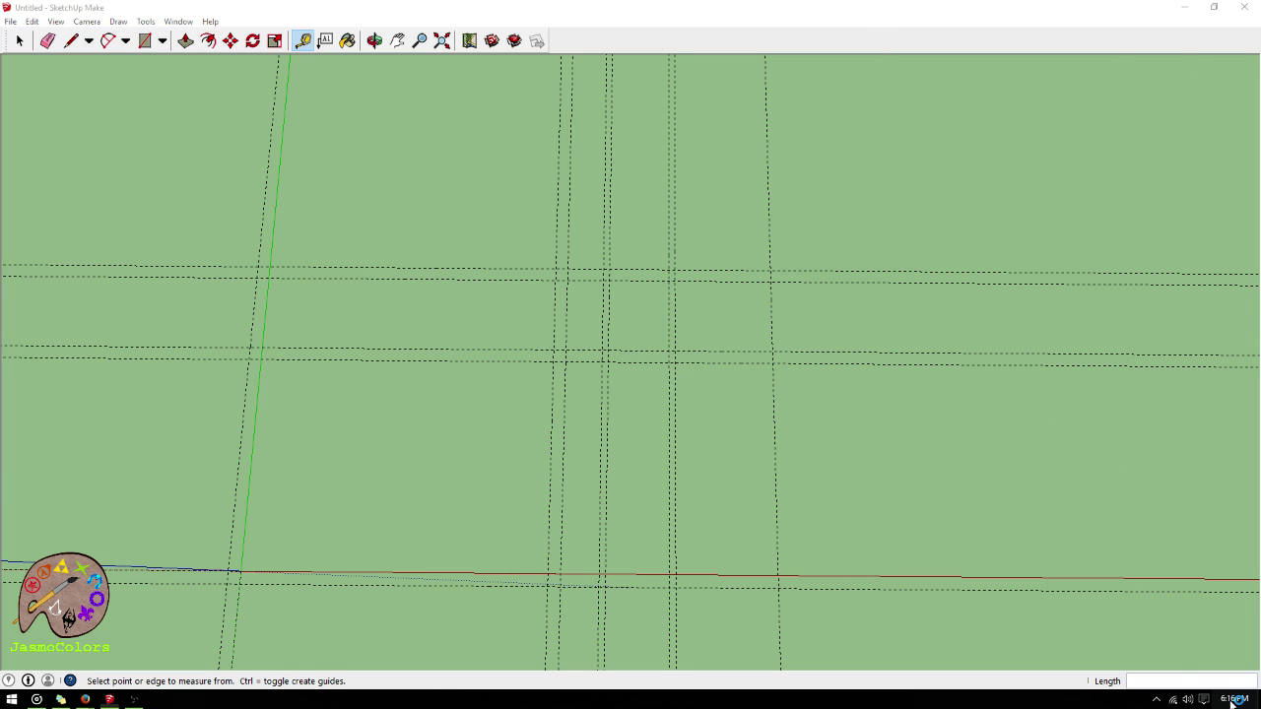
left_click(803, 20)
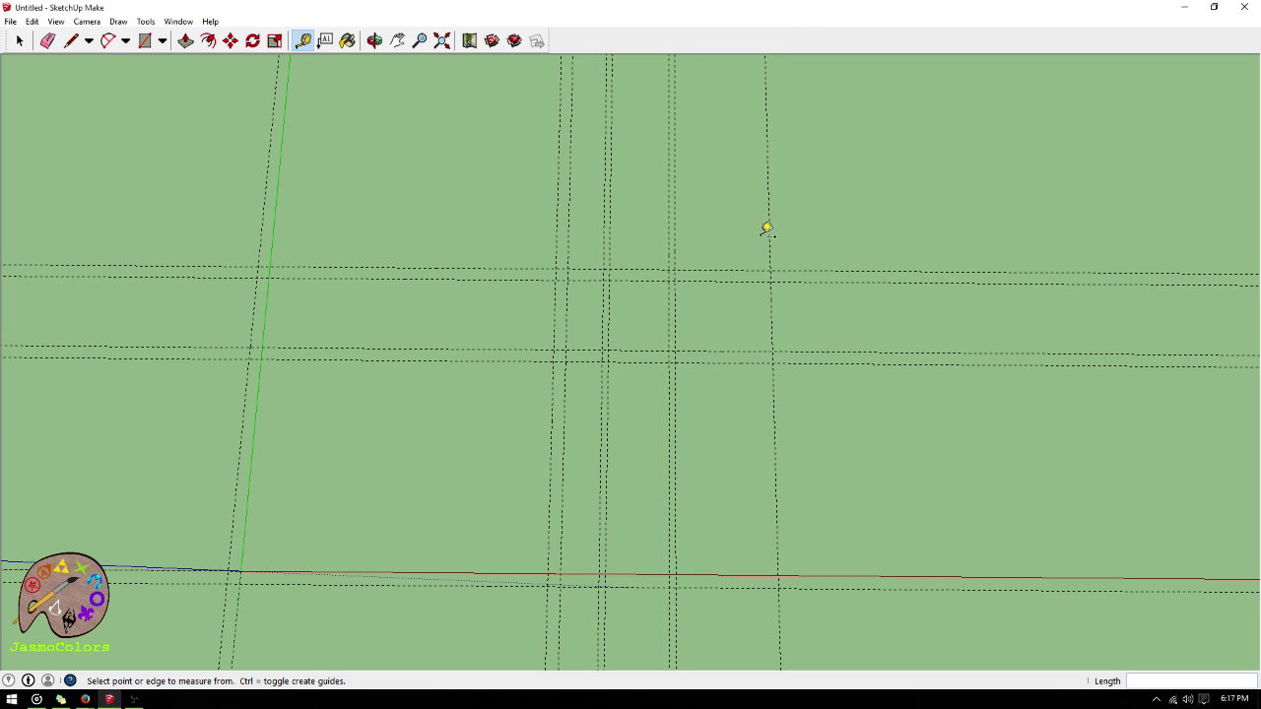
- Place a guide just inside the room parallel to the red axis and another 30" farther in
scroll(562, 597, "up", 2)
scroll(522, 558, "up", 1)
left_click(516, 562)
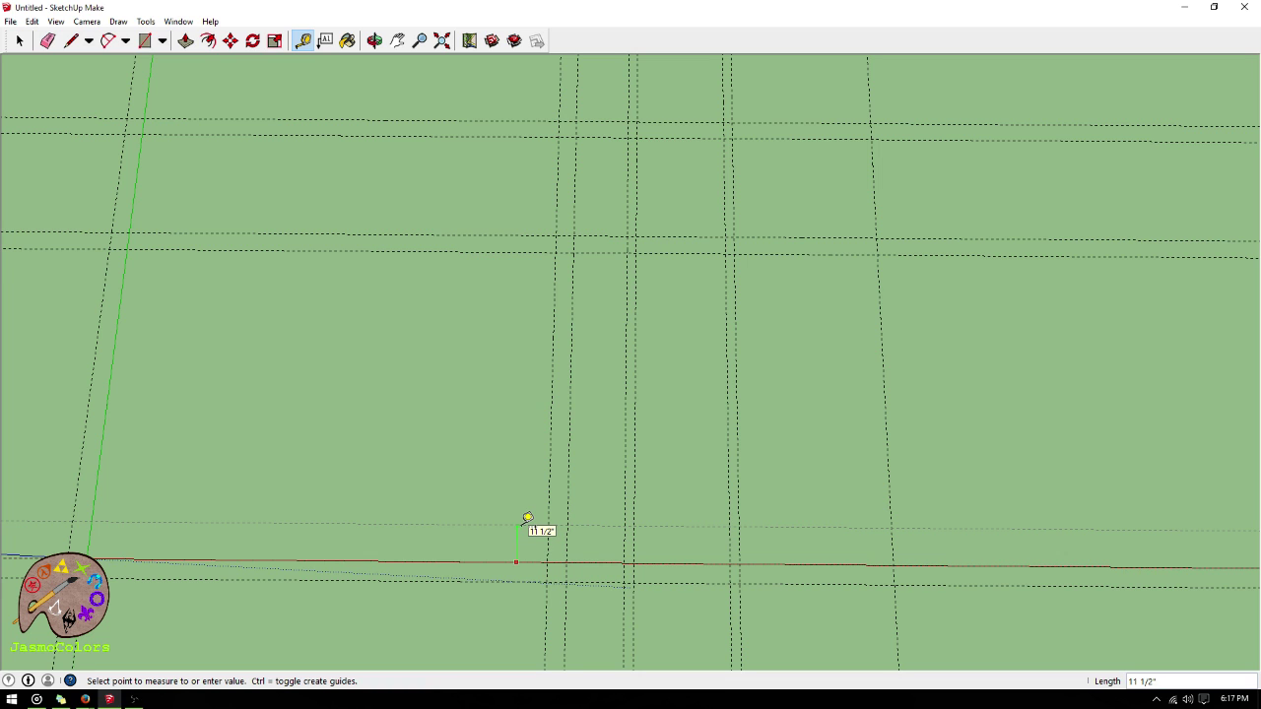
left_click(522, 524)
left_click(523, 538)
left_click(526, 535)
left_click(523, 542)
key("Return")
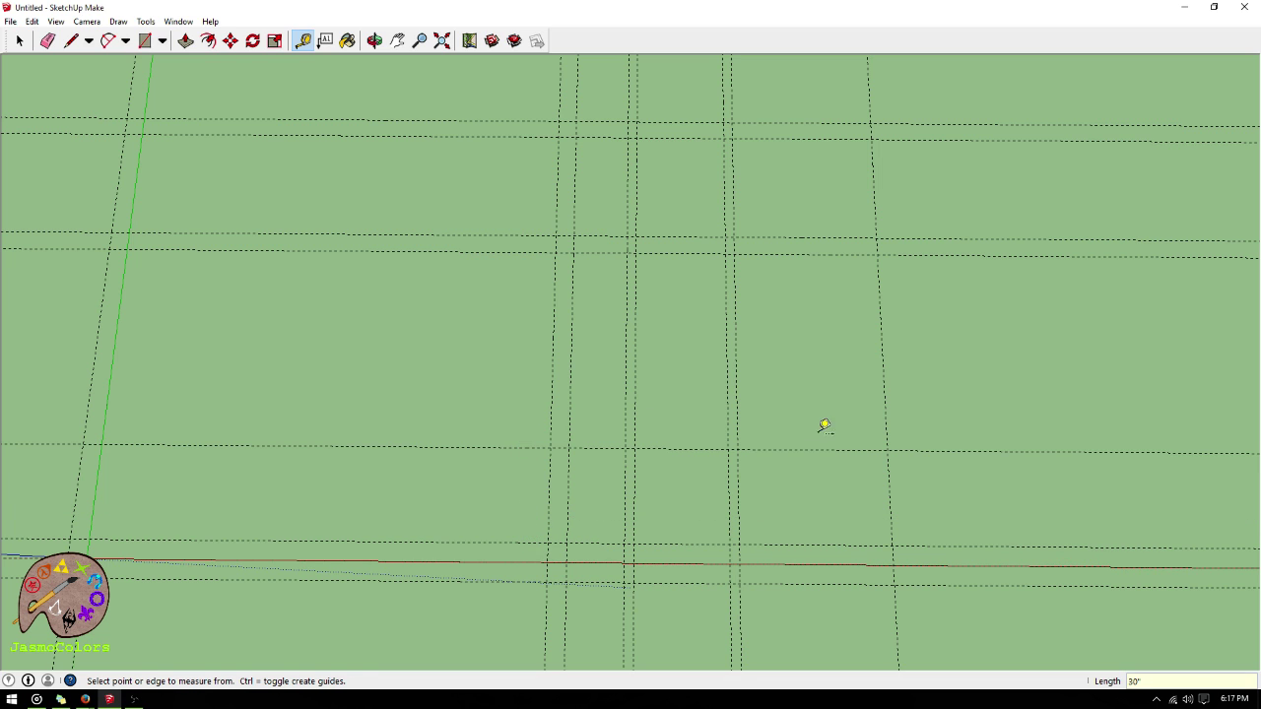
- Draw a 6" by 2' 6" door rectangle between the interior wall guides, and another between the 30" guides on the far wall
left_click(146, 42)
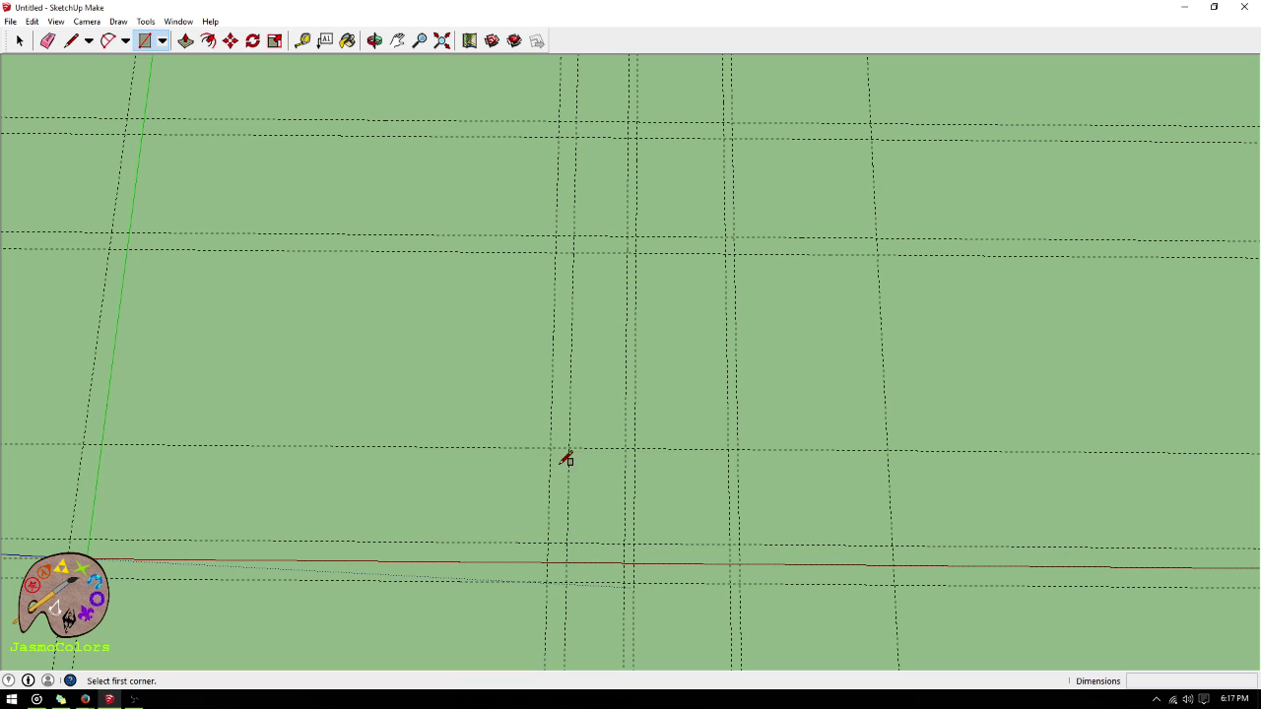
left_click(549, 448)
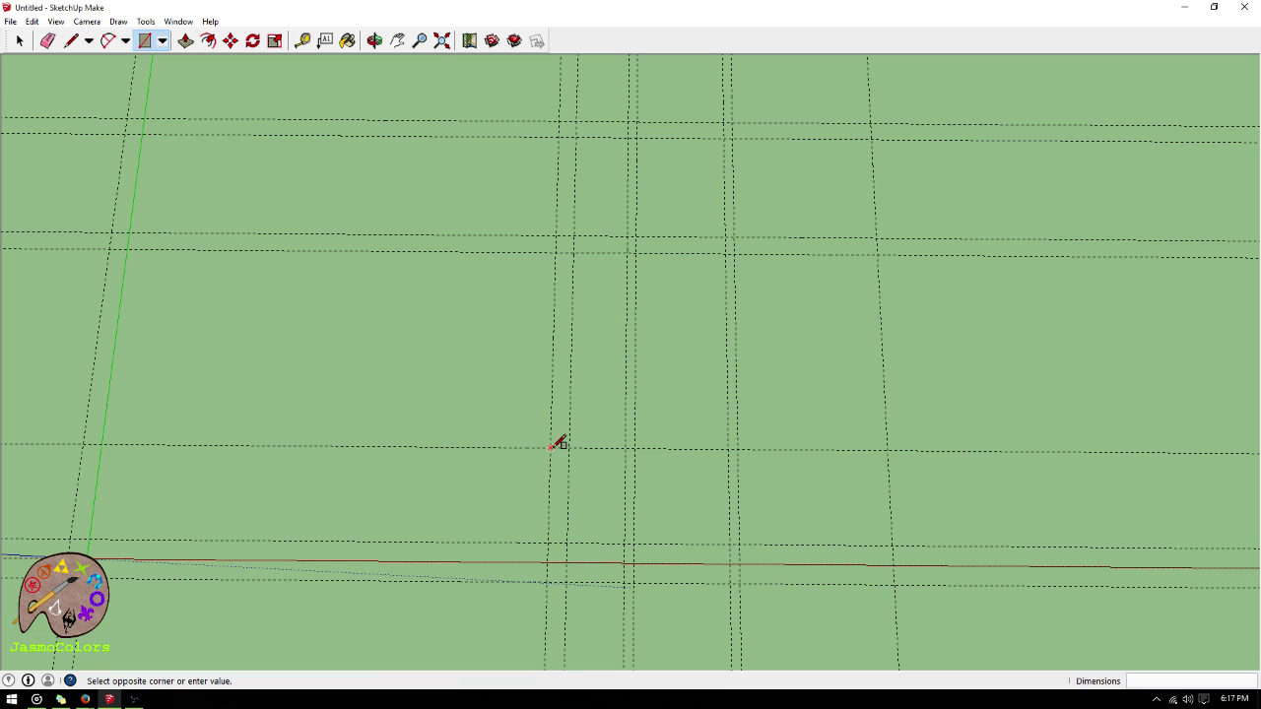
left_click(568, 542)
left_click(637, 123)
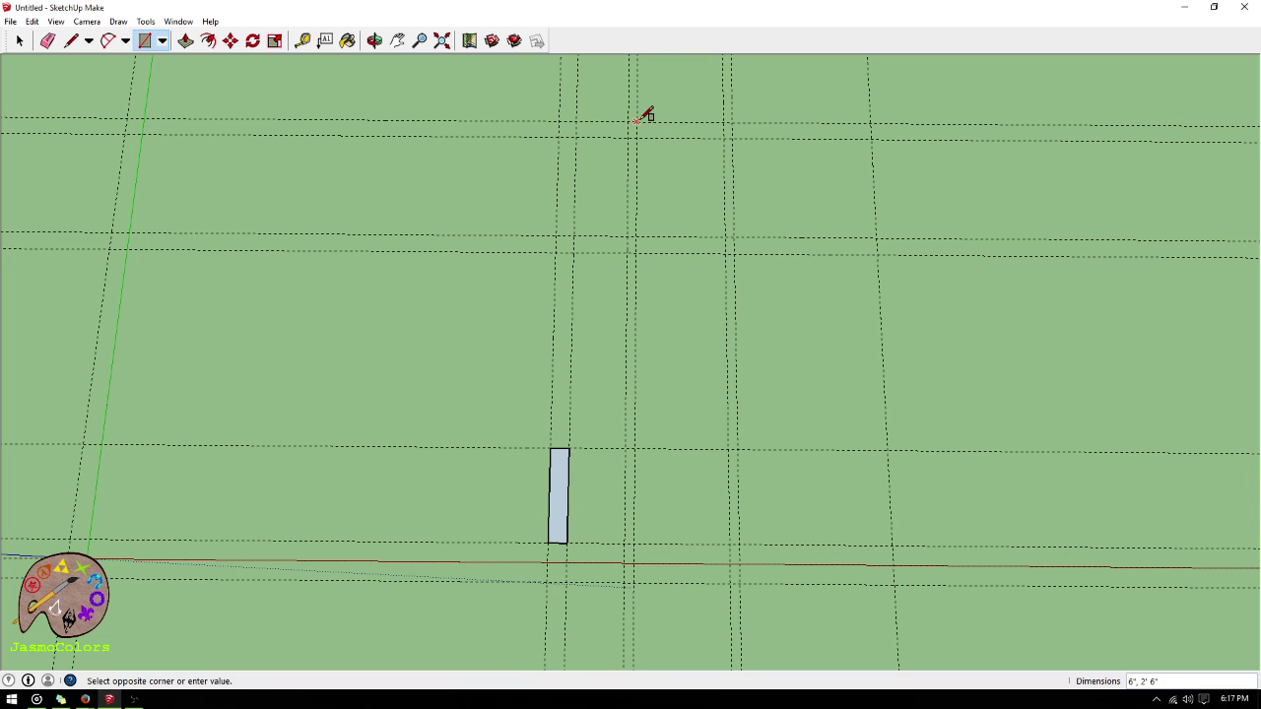
left_click(725, 132)
scroll(734, 569, "down", 2)
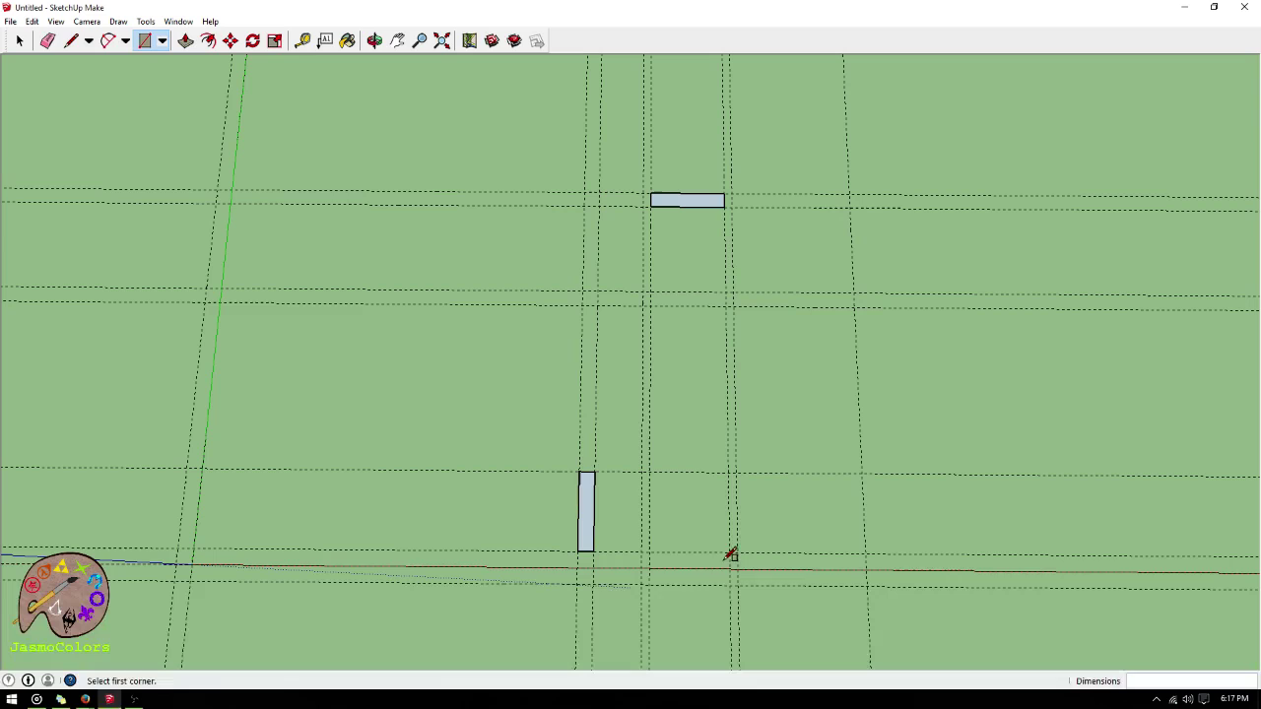
left_click(218, 188)
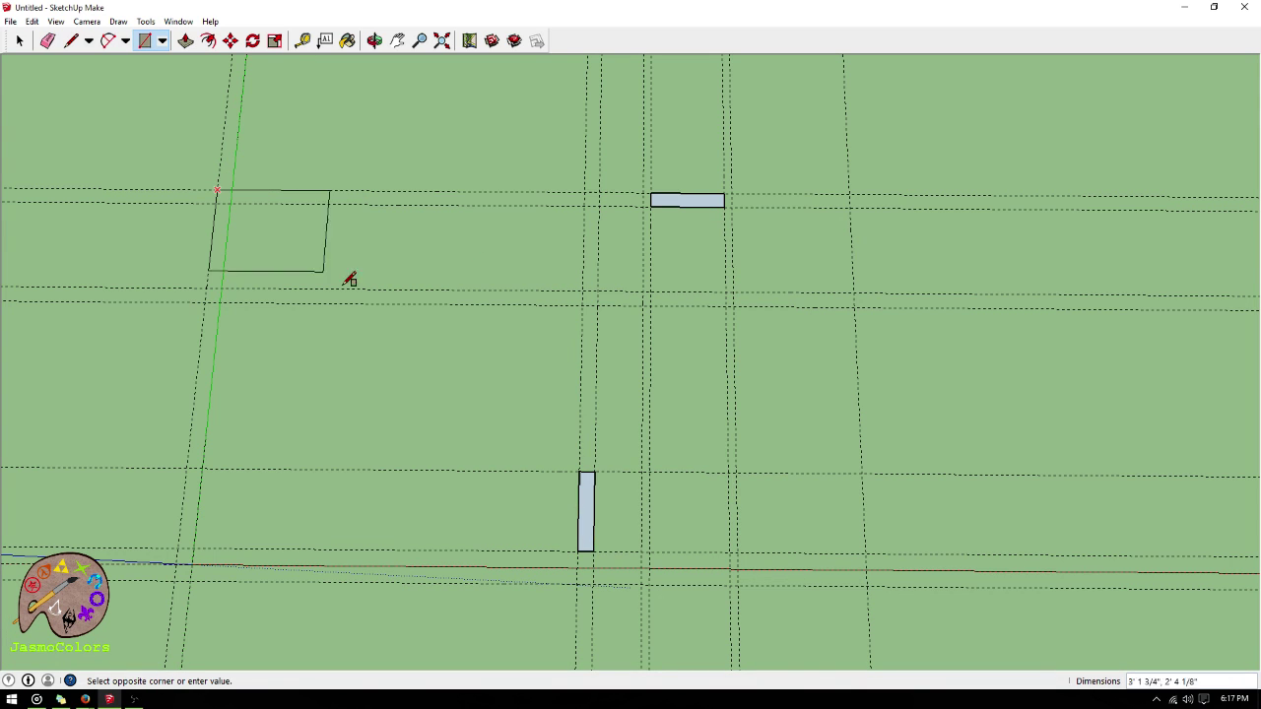
key("Escape")
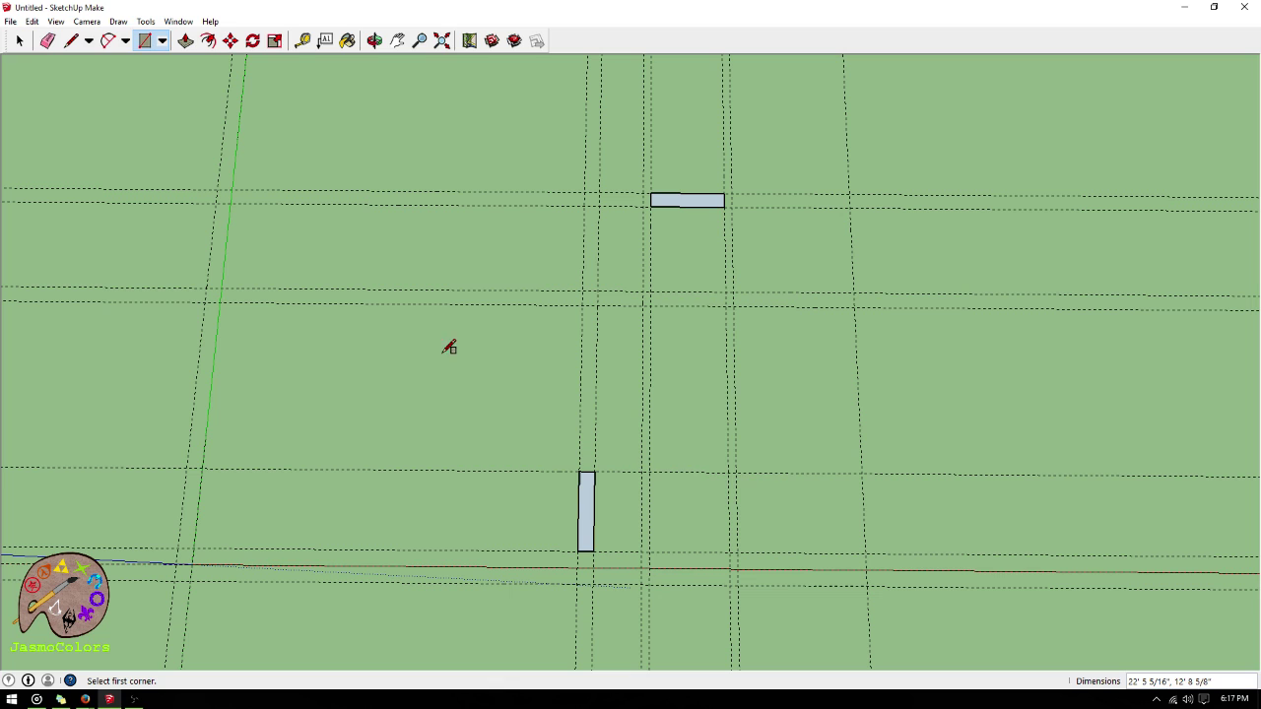
- Place a guide 6" outside the room guide farthest from the green axis, parallel to it
left_click(303, 44)
left_click(852, 241)
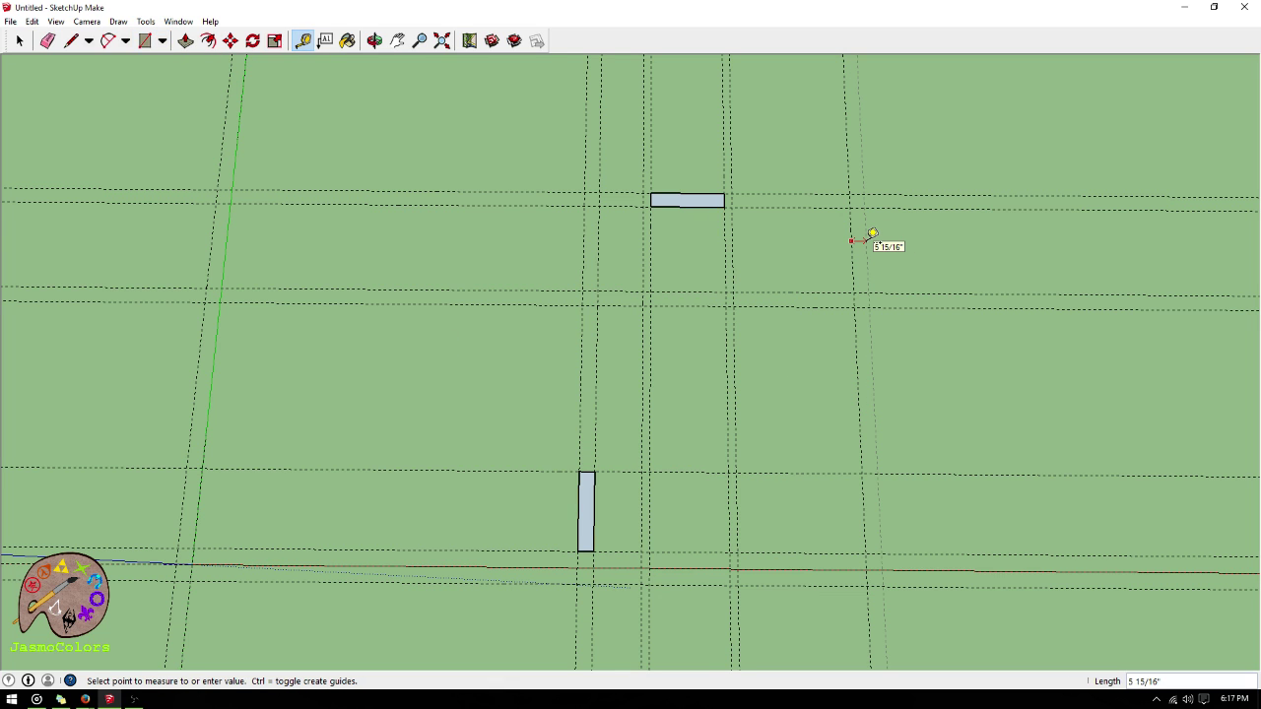
key("Return")
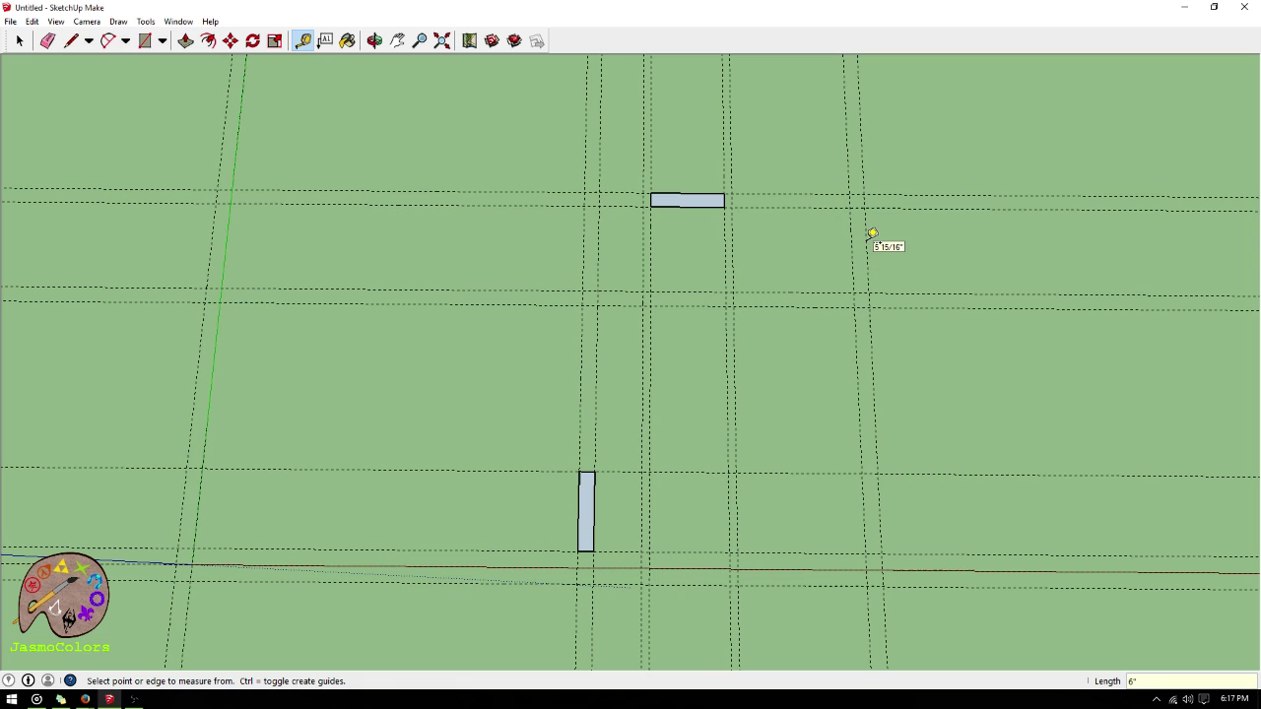
scroll(913, 512, "down", 2)
scroll(913, 501, "up", 2)
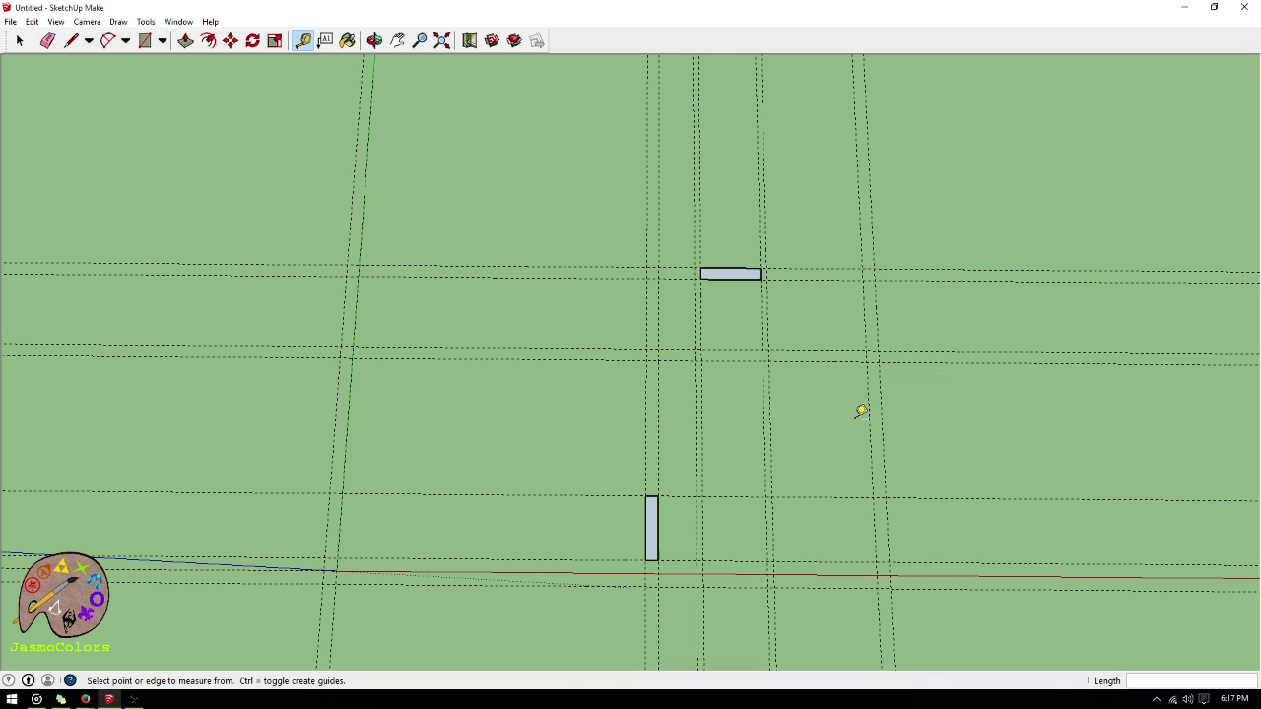
scroll(908, 499, "up", 2)
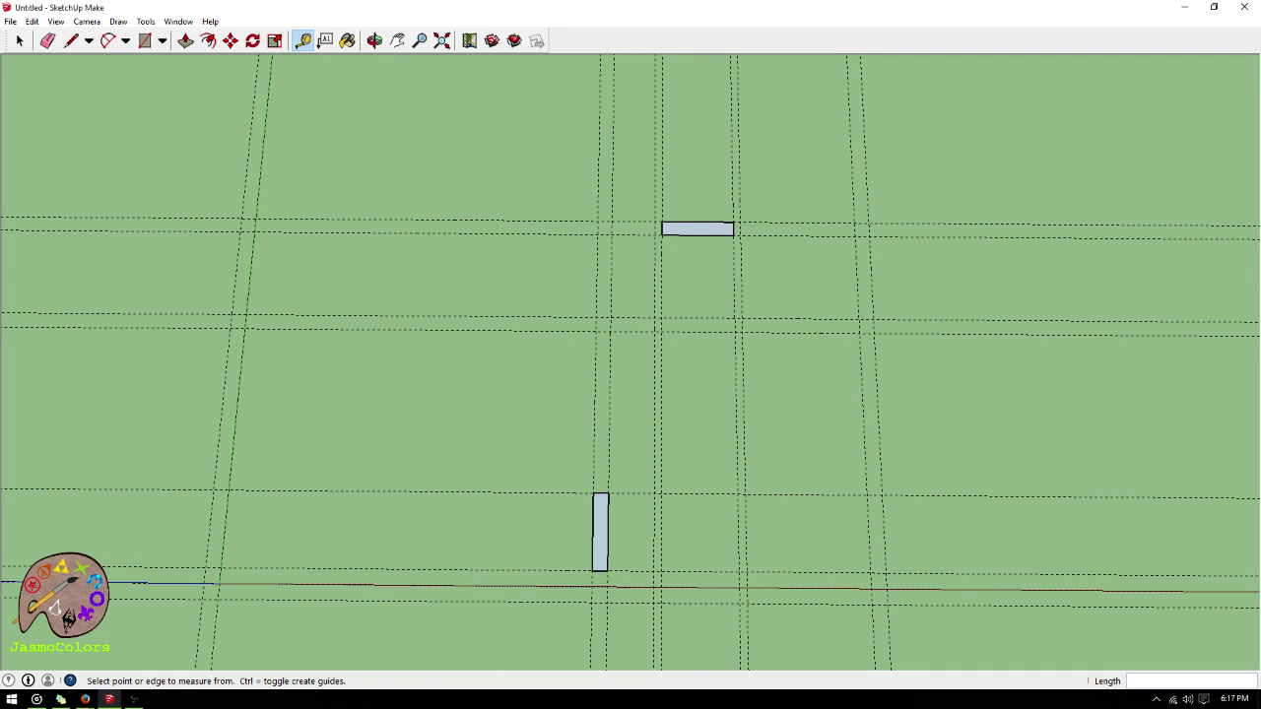
- Measure along the interior wall's door rectangle, and place a guide 6" beyond its far end, parallel to the red axis
left_click(19, 40)
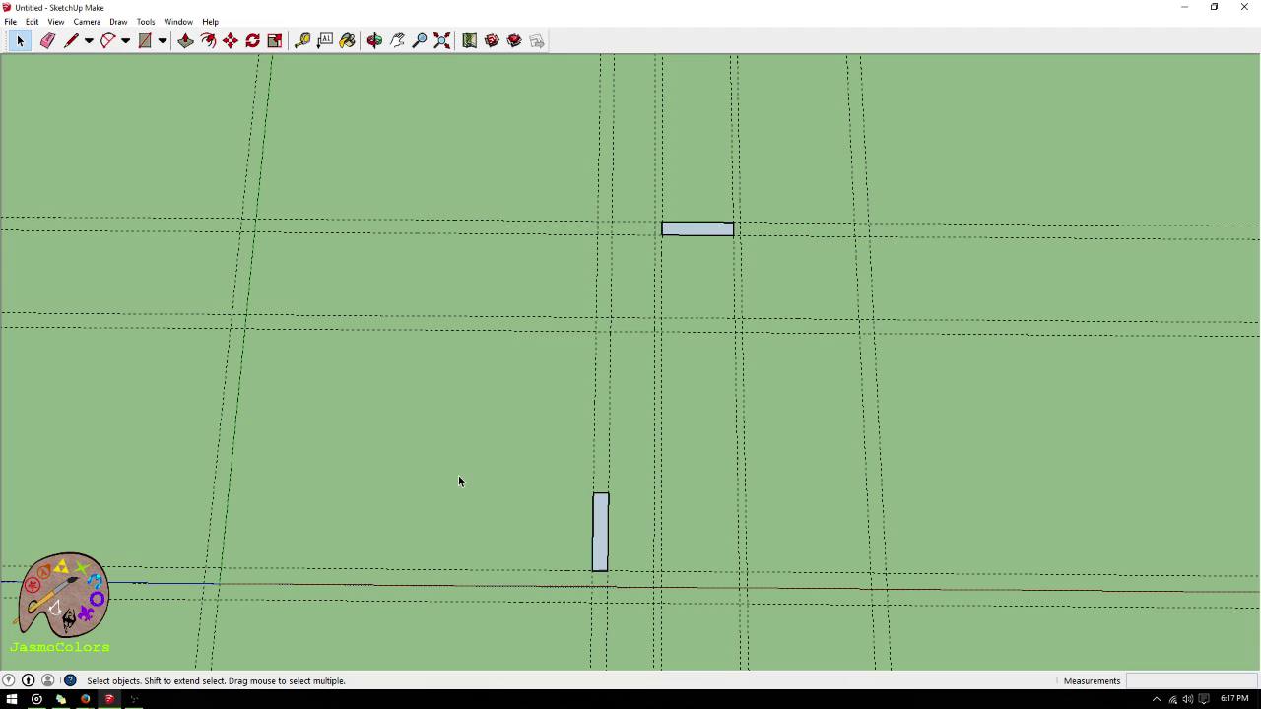
scroll(410, 353, "down", 1)
scroll(924, 550, "up", 1)
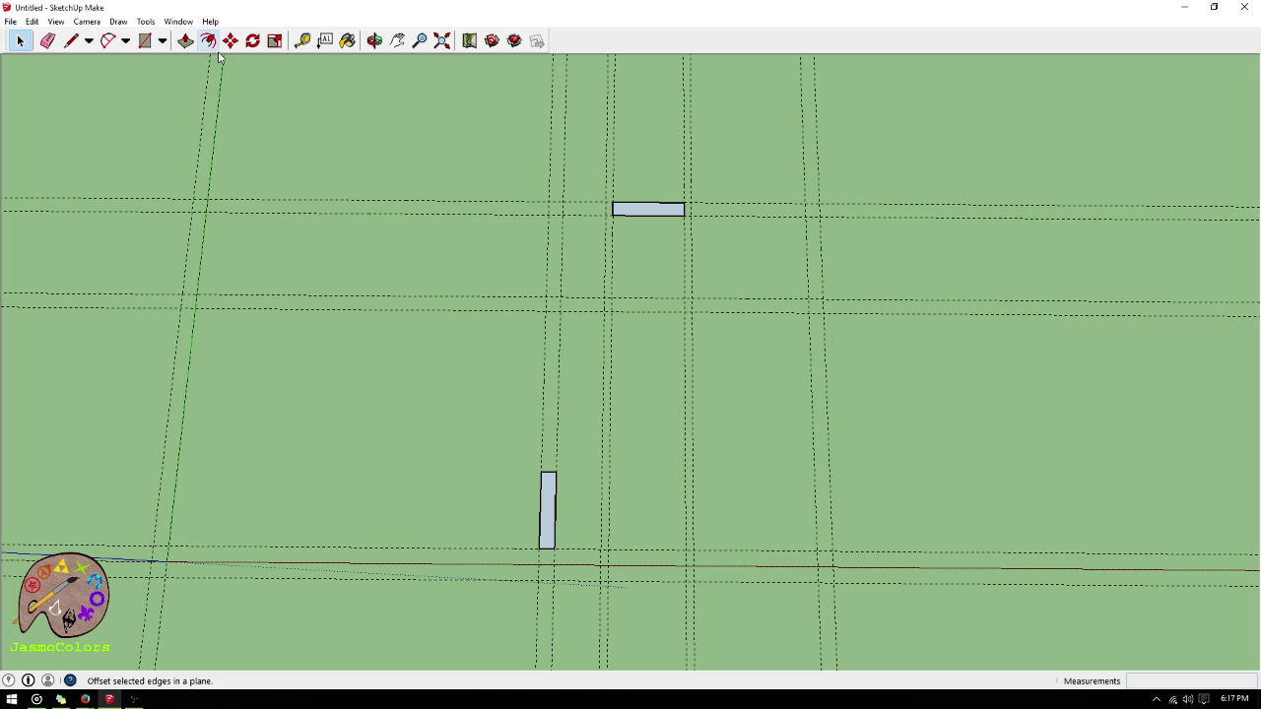
left_click(303, 40)
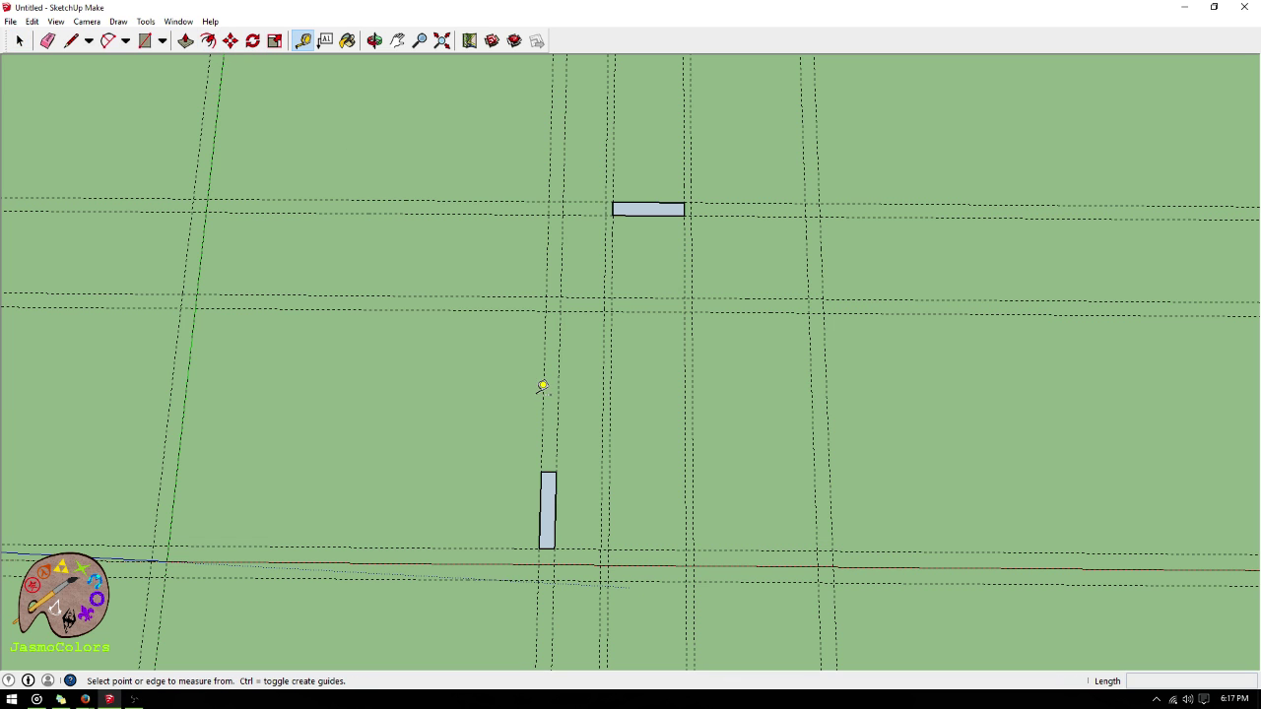
scroll(574, 533, "up", 1)
left_click(581, 556)
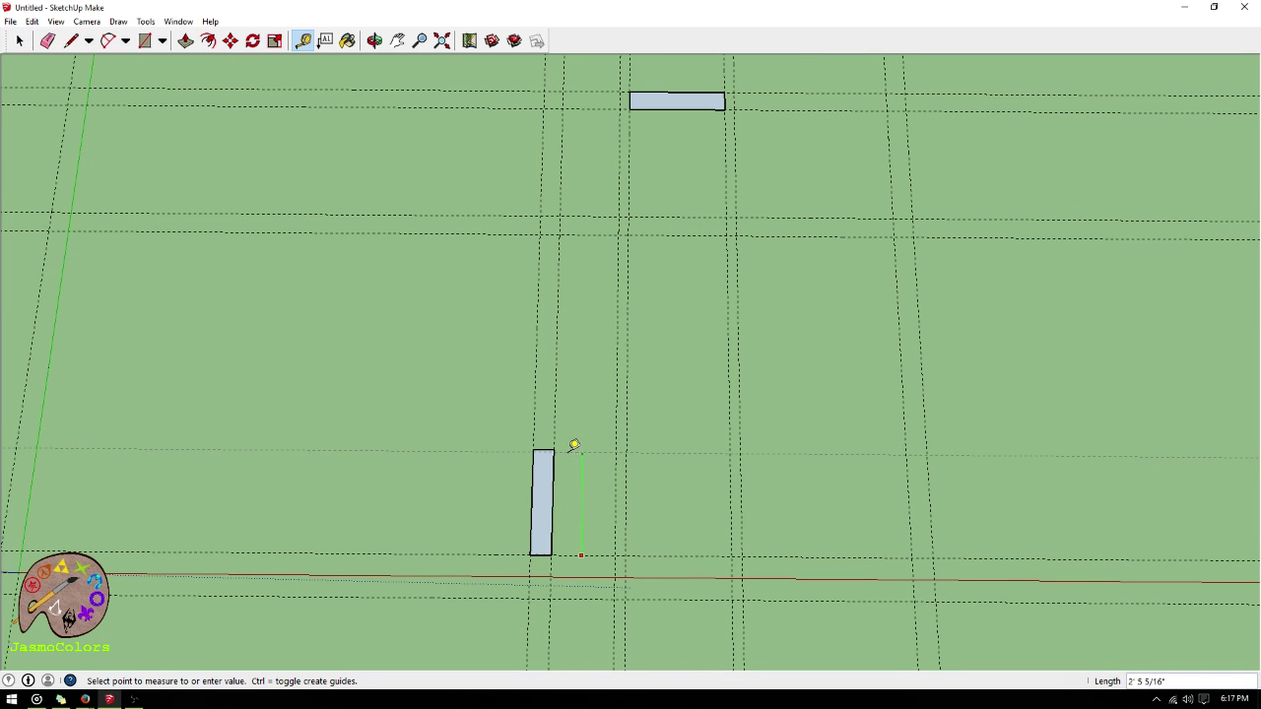
left_click(564, 444)
left_click(576, 444)
scroll(633, 423, "up", 2)
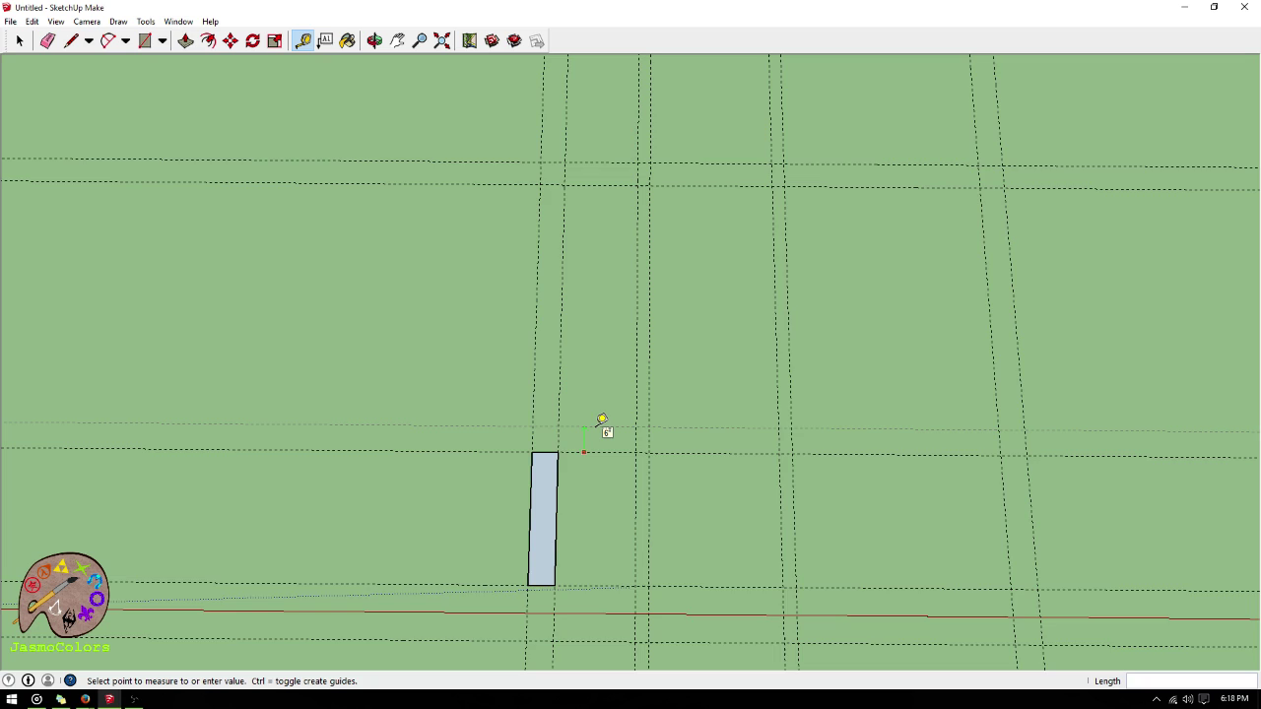
scroll(602, 420, "down", 1)
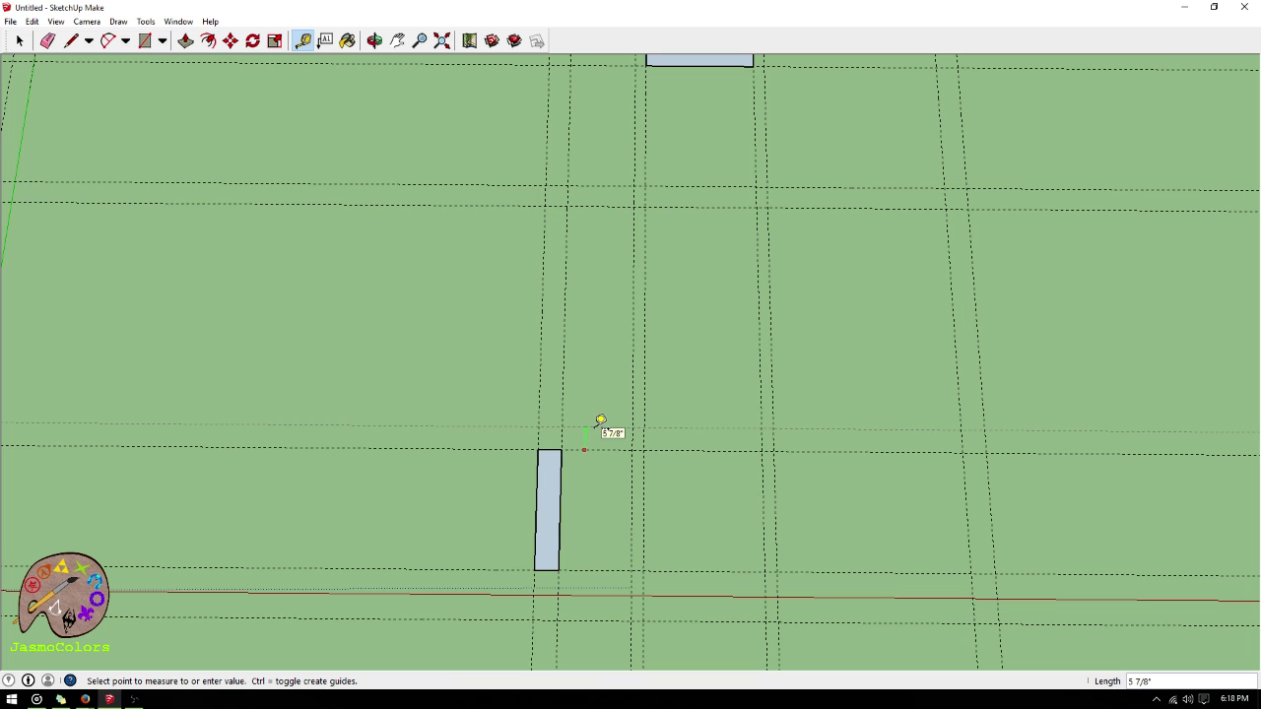
left_click(601, 421)
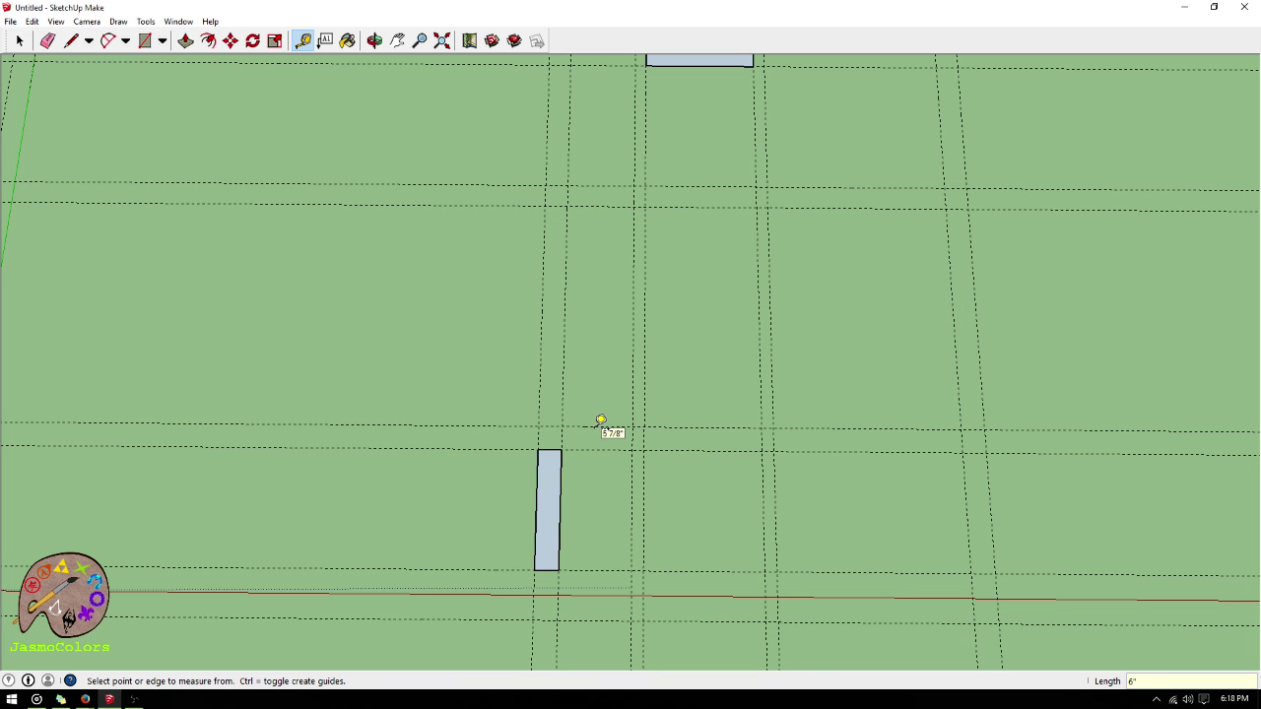
- Draw a rectangle over the outermost guides to cover the whole house footprint, including both door rectangles
scroll(482, 467, "down", 3)
scroll(838, 511, "down", 1)
scroll(594, 524, "up", 3)
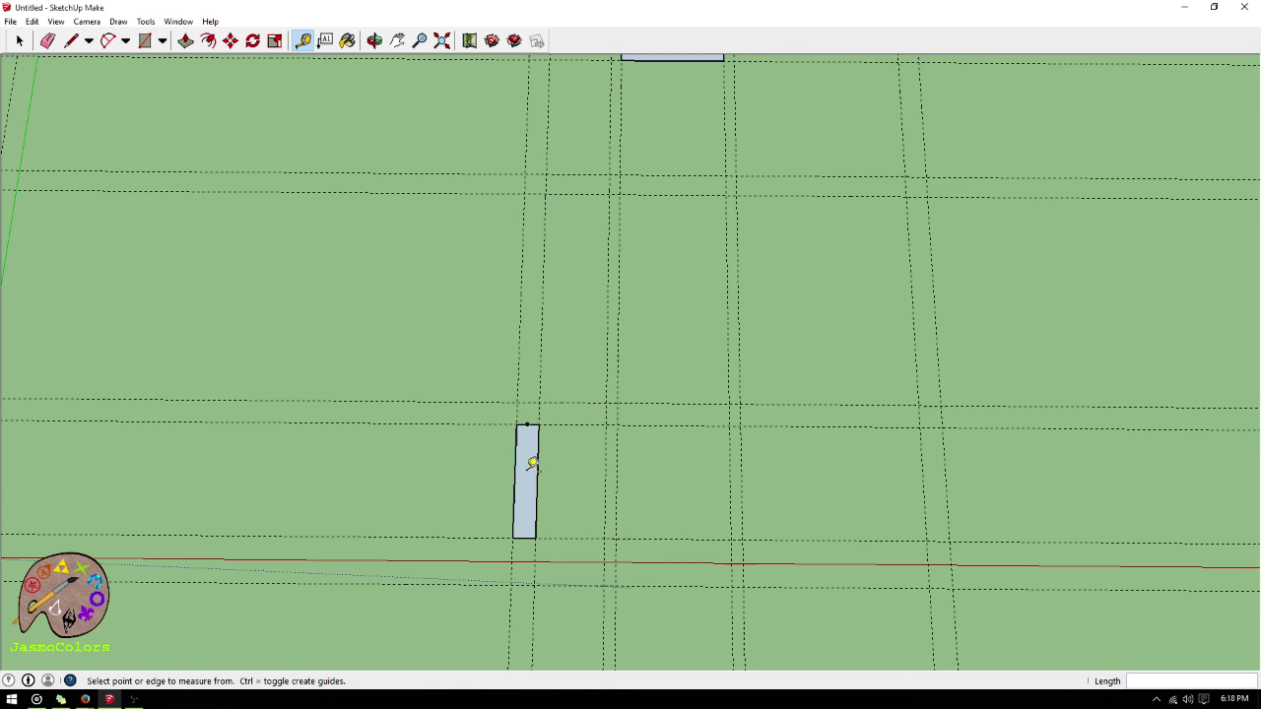
scroll(532, 463, "down", 2)
scroll(597, 562, "down", 1)
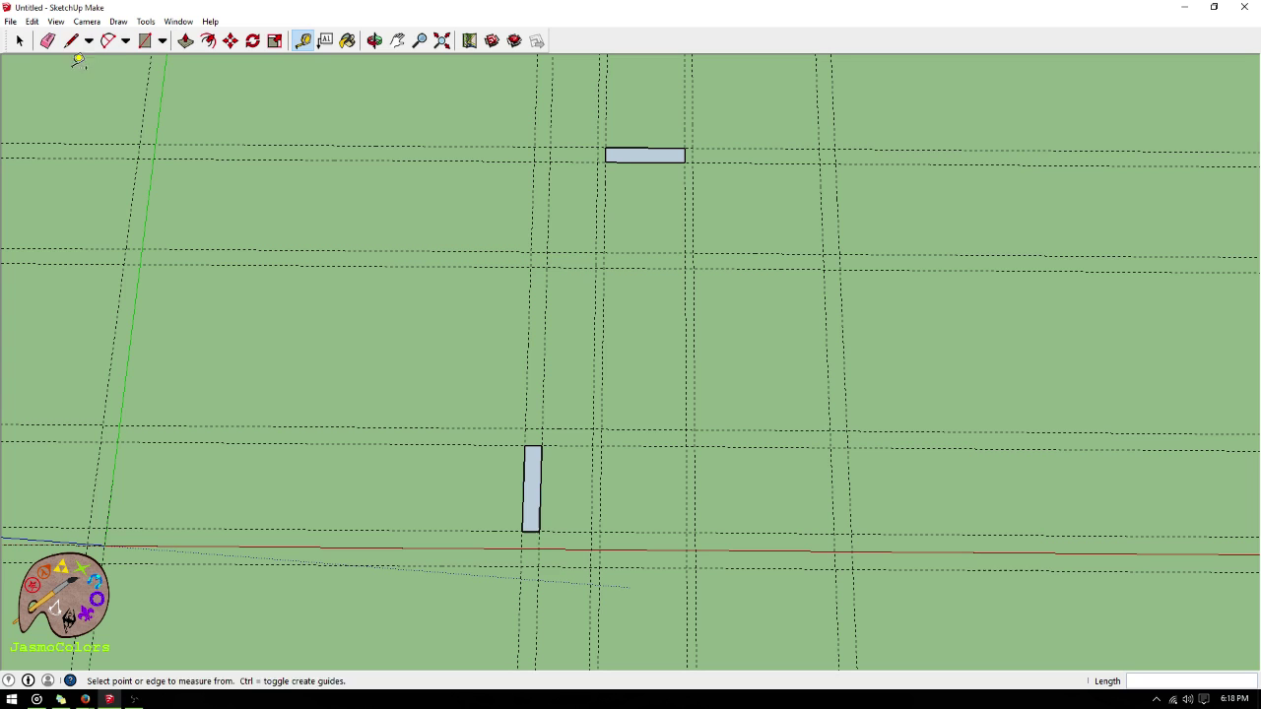
left_click(145, 40)
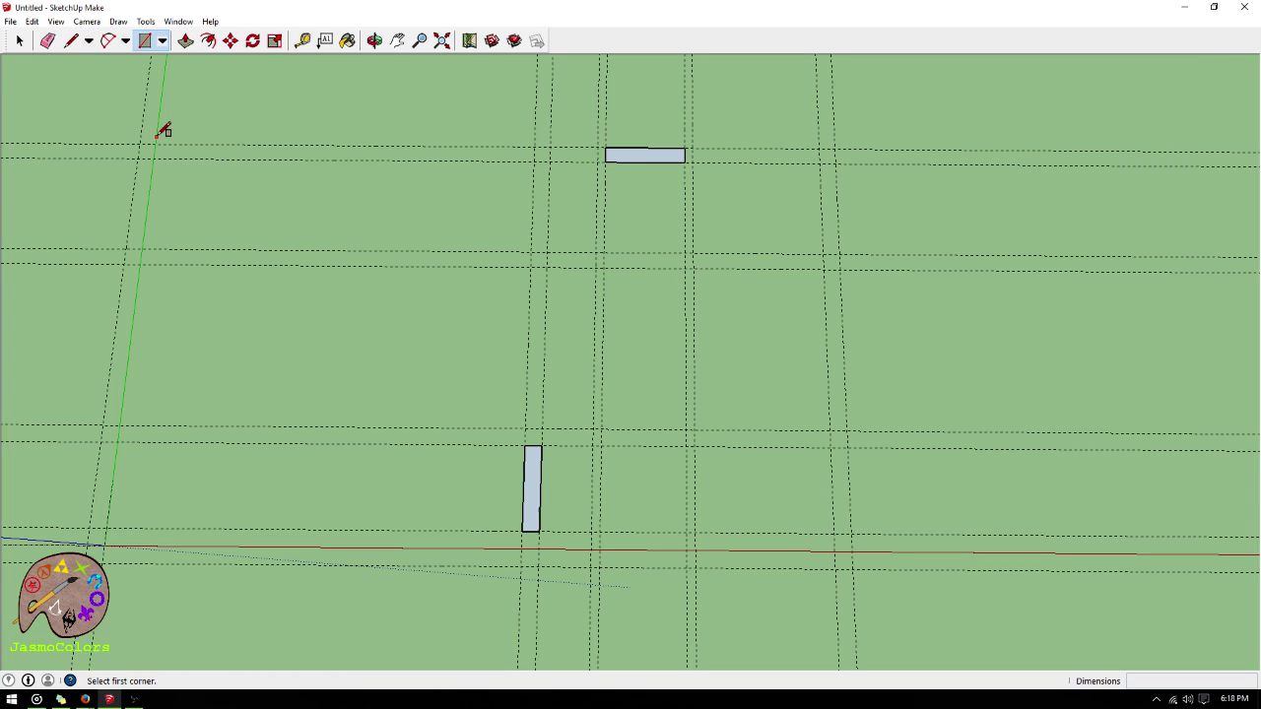
left_click(140, 145)
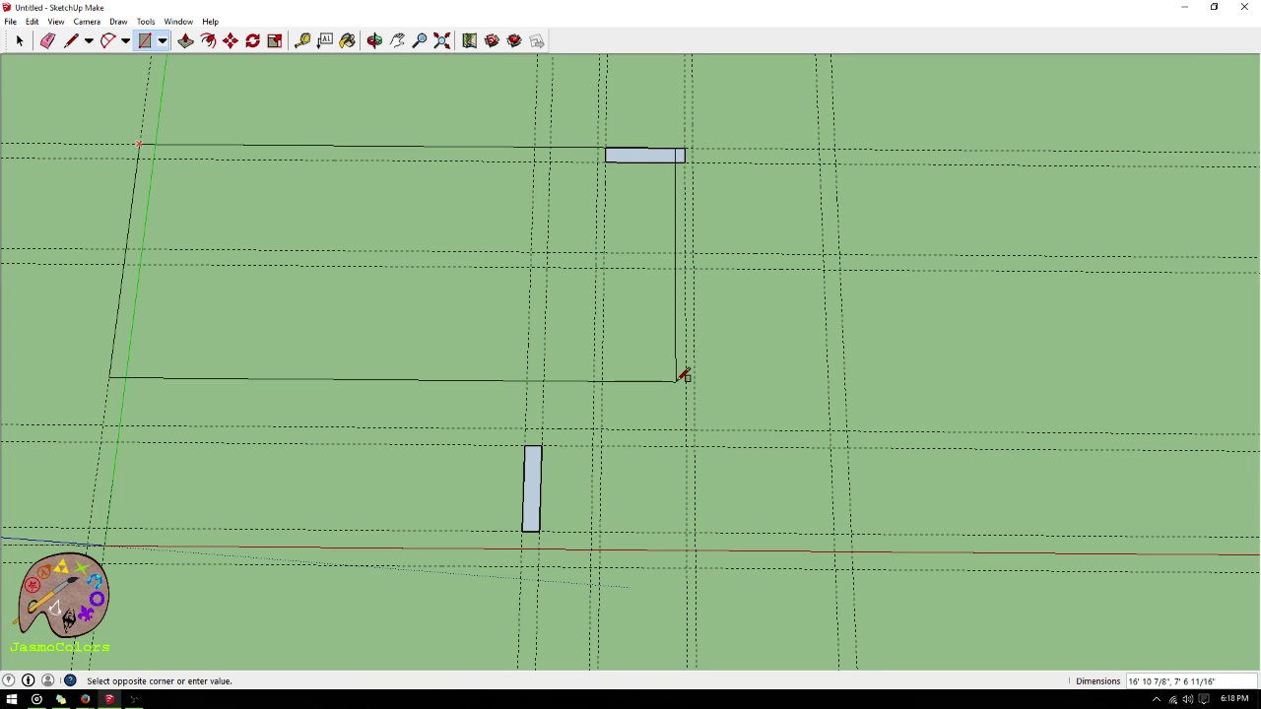
left_click(854, 567)
scroll(999, 578, "down", 1)
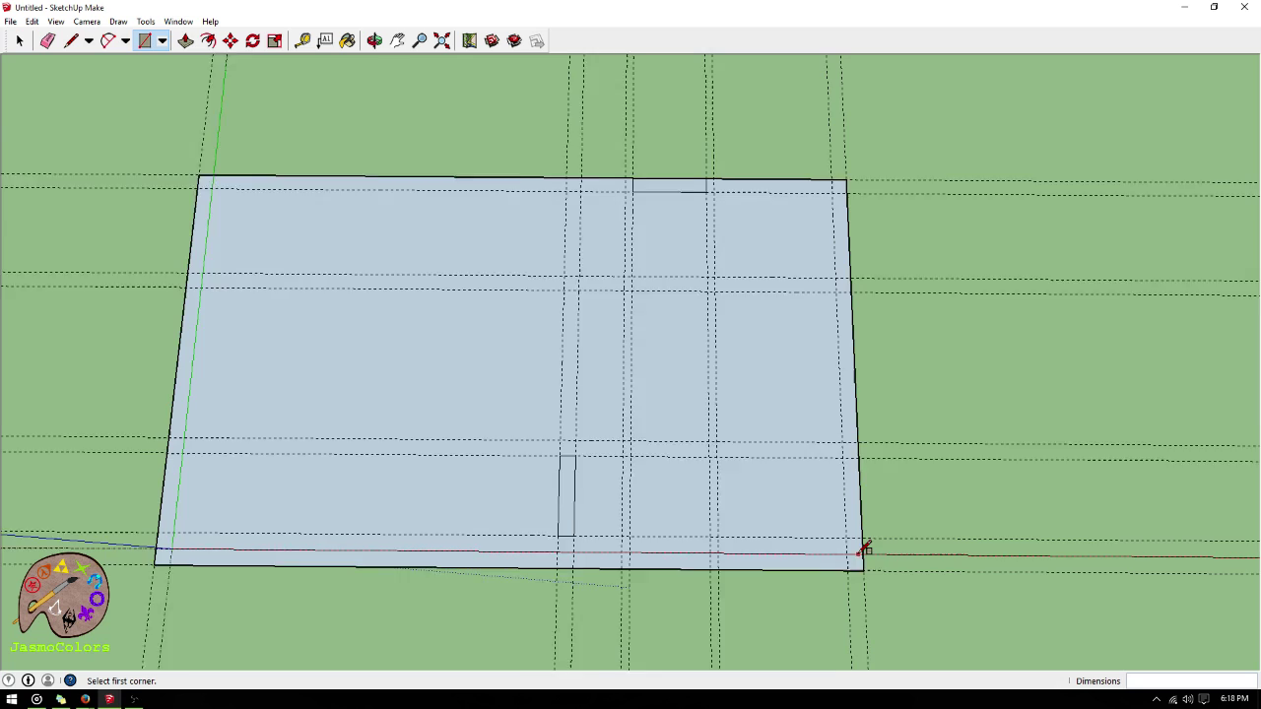
scroll(867, 548, "up", 1)
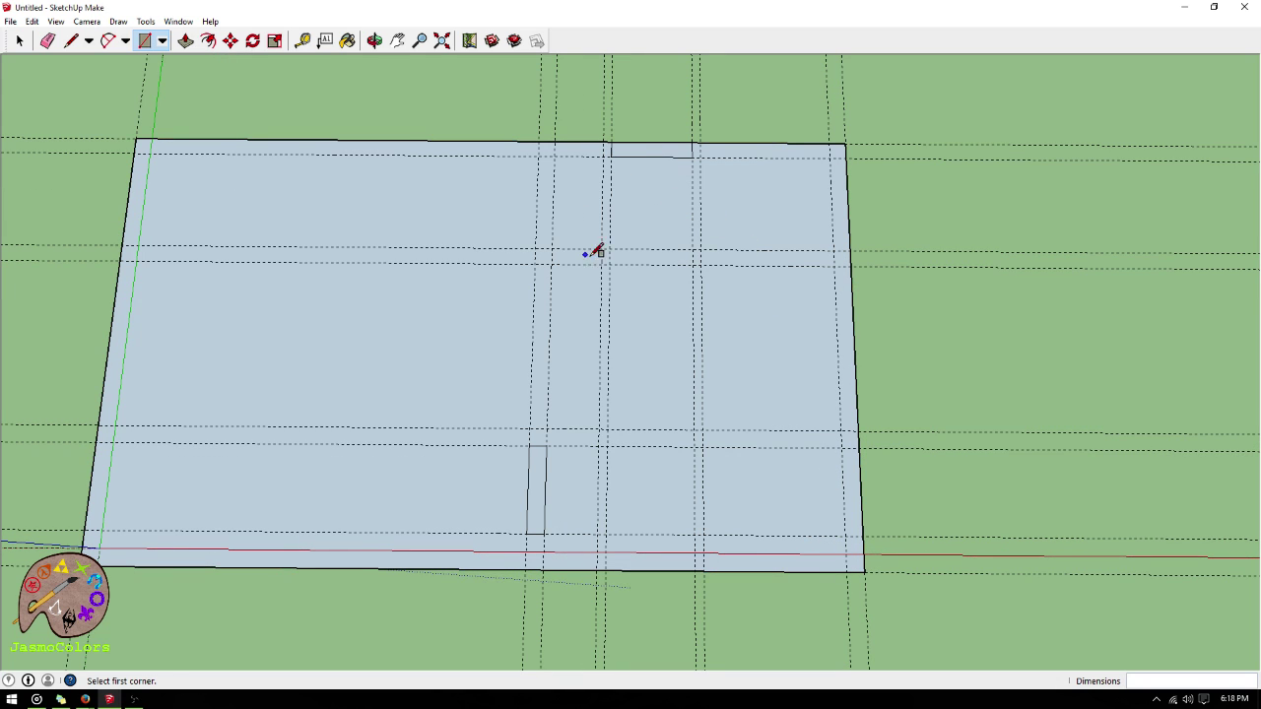
- Draw a 9' by 6" interior wall from the door rectangle to the far wall's inner guide, and extend it to the outer edge
left_click(538, 156)
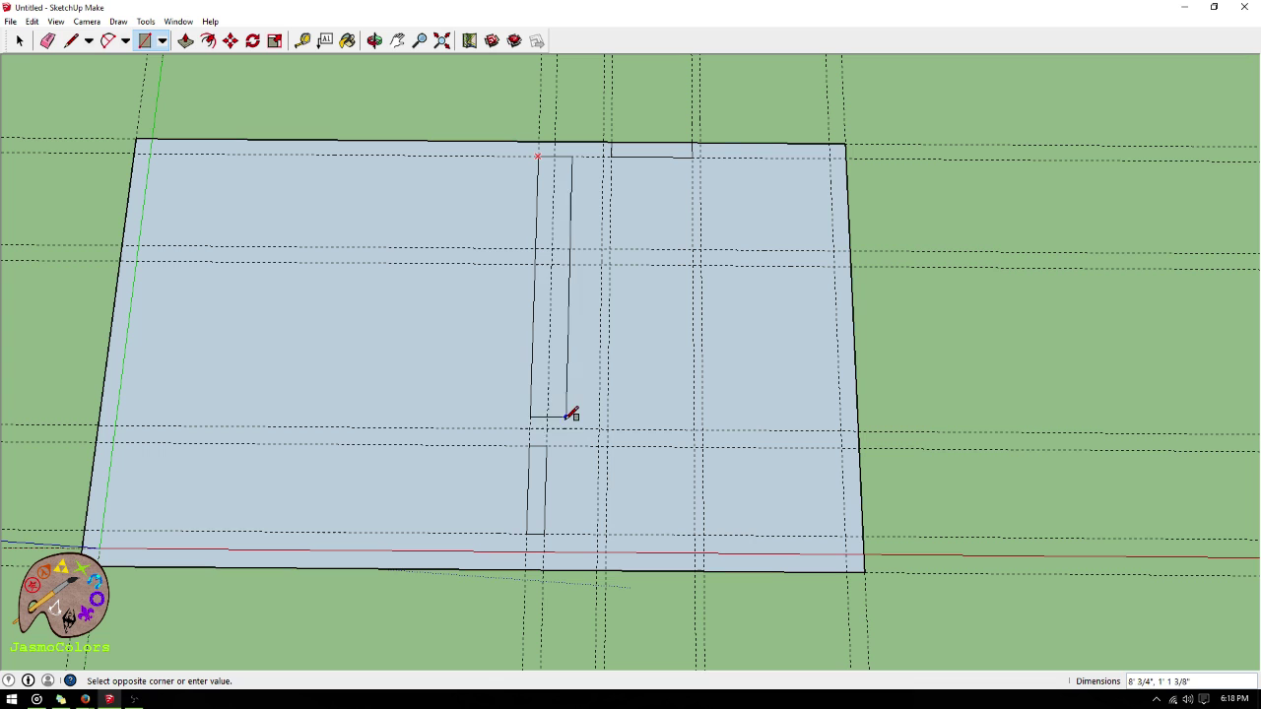
left_click(554, 437)
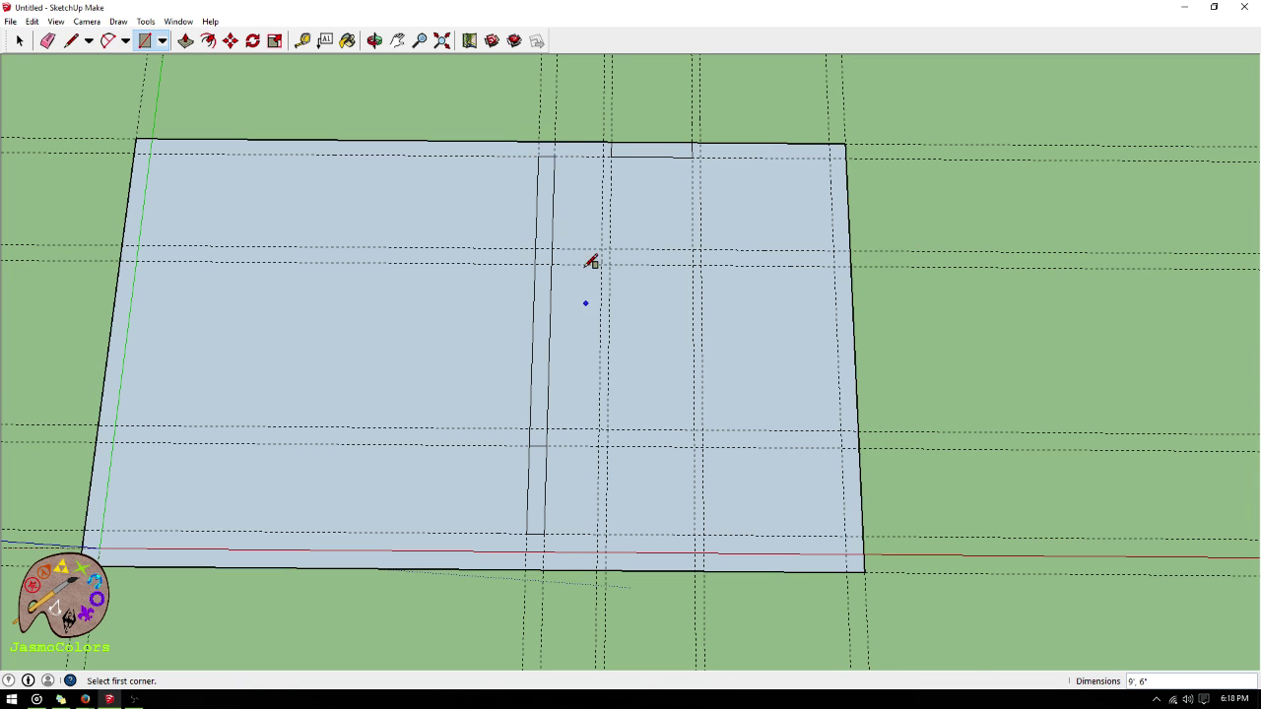
scroll(545, 121, "up", 2)
left_click(549, 157)
left_click(566, 140)
key("space")
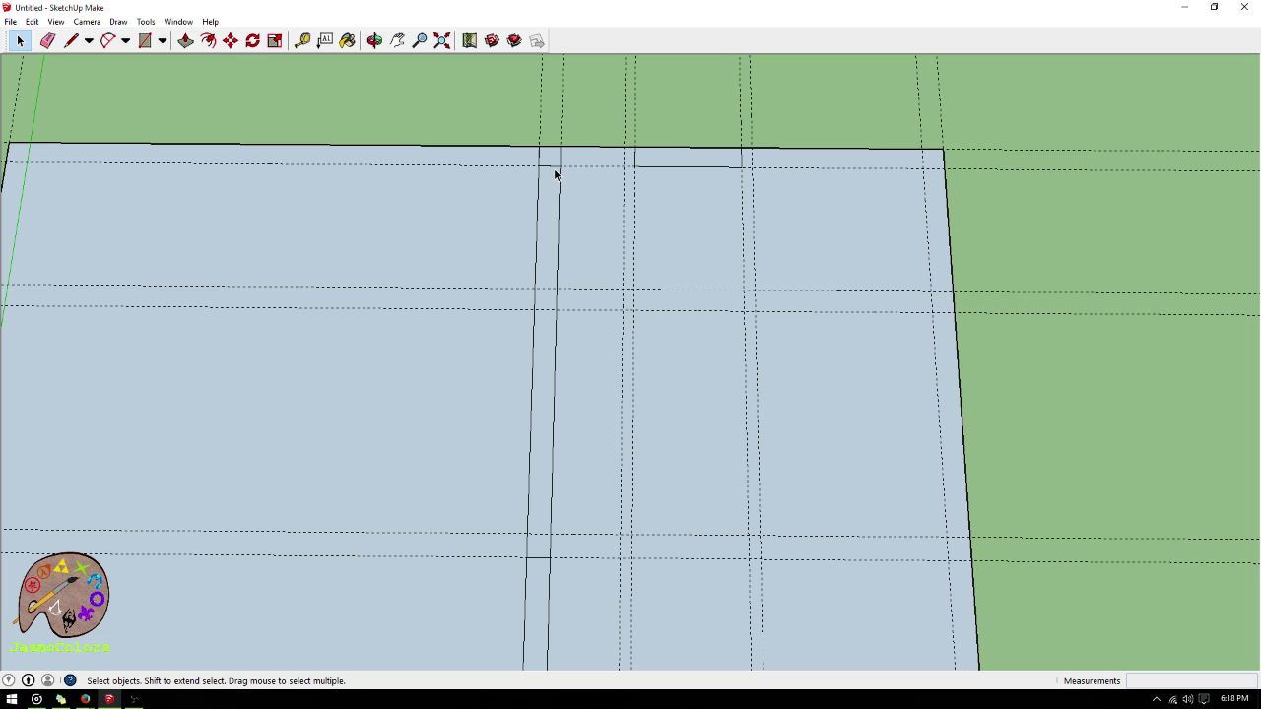
scroll(776, 194, "down", 3)
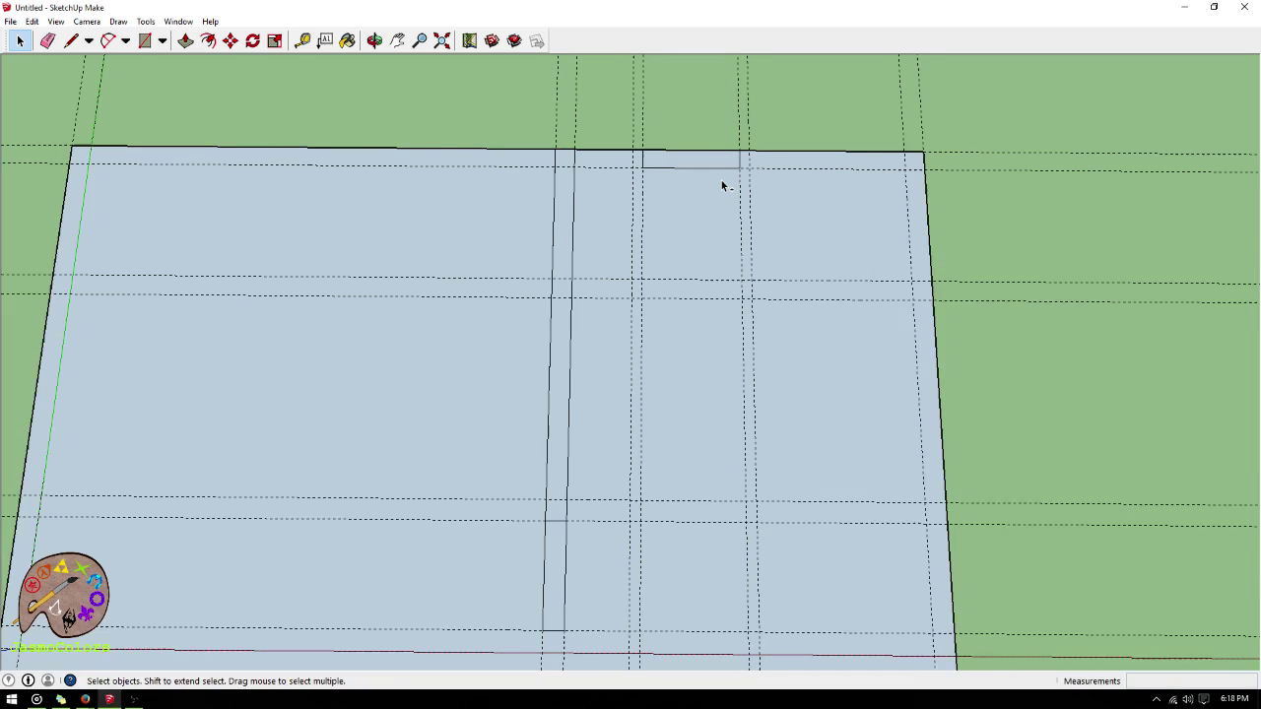
- Draw an 8' 6" by 1' 6" rectangle alongside the interior wall, starting at the far wall's inner guide
left_click(143, 42)
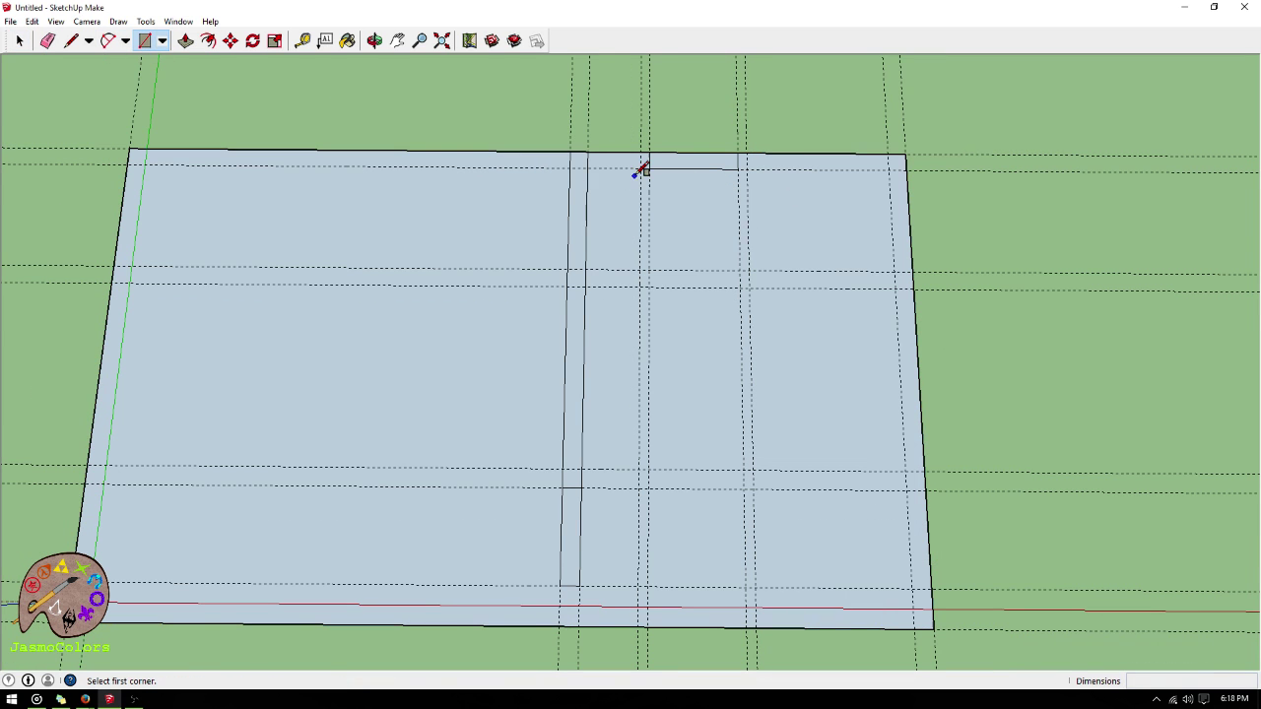
left_click(641, 169)
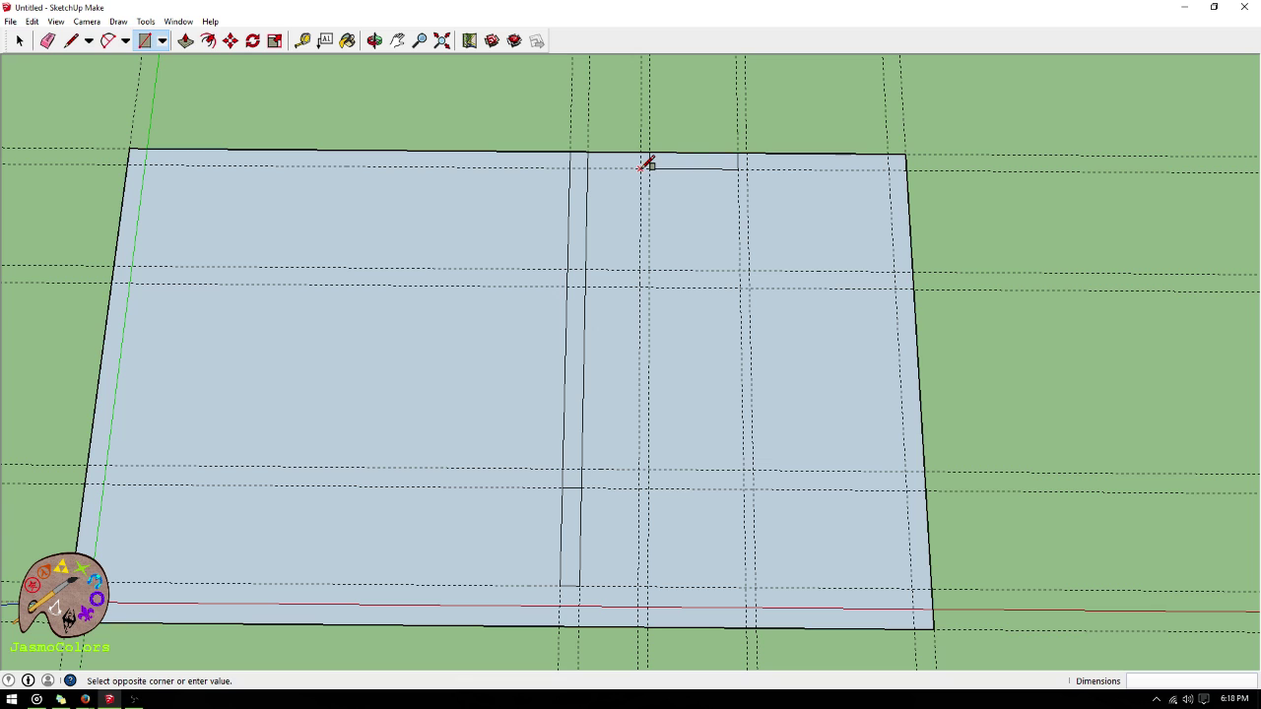
left_click(585, 469)
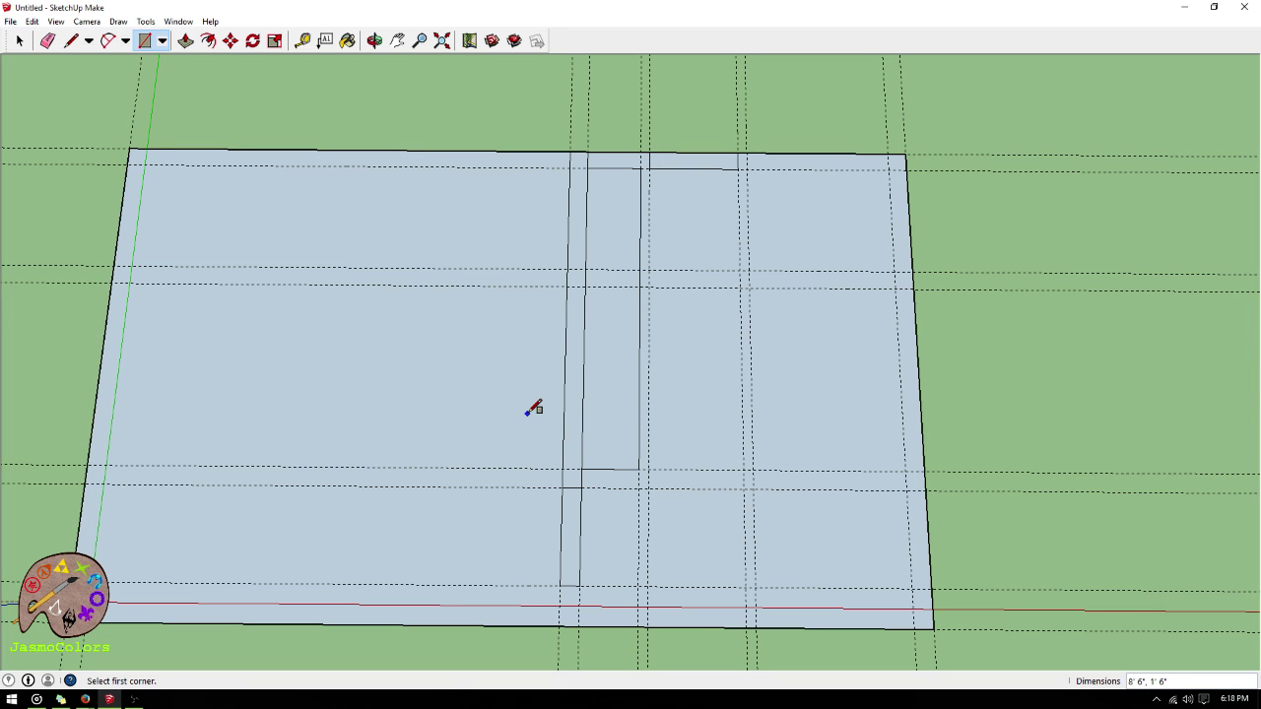
key("alt+Tab")
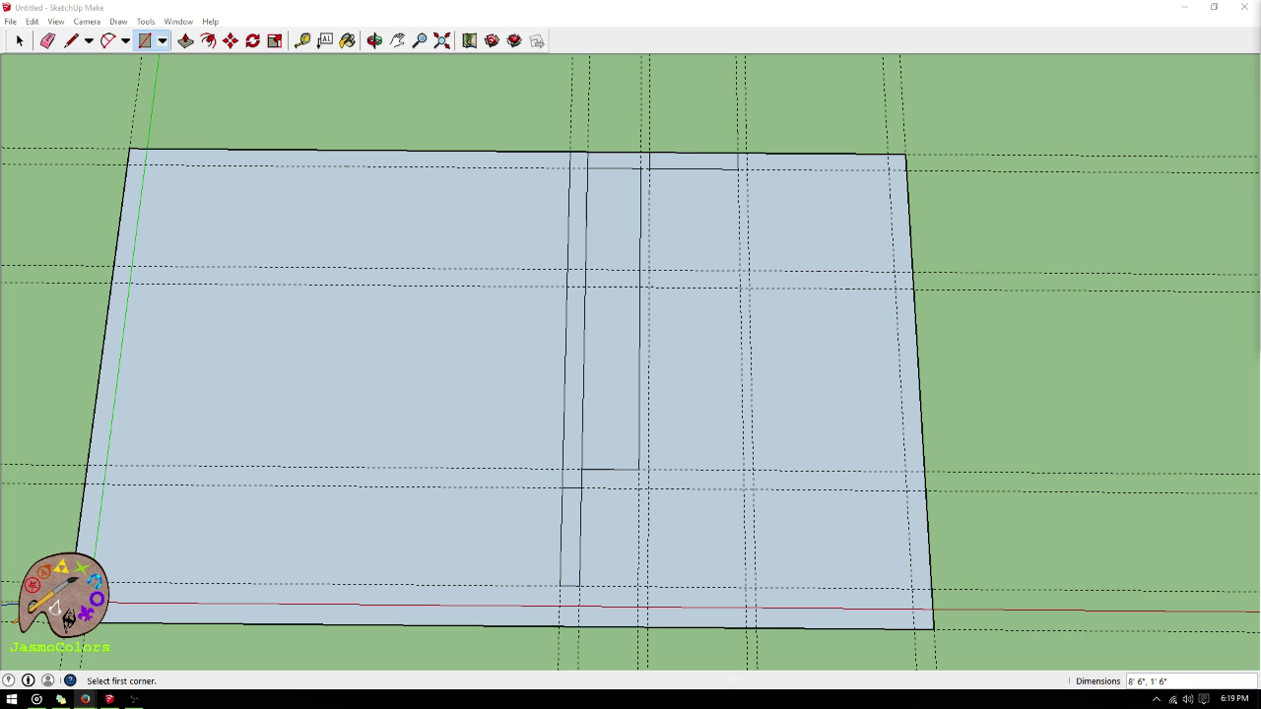
mouse_move(99, 689)
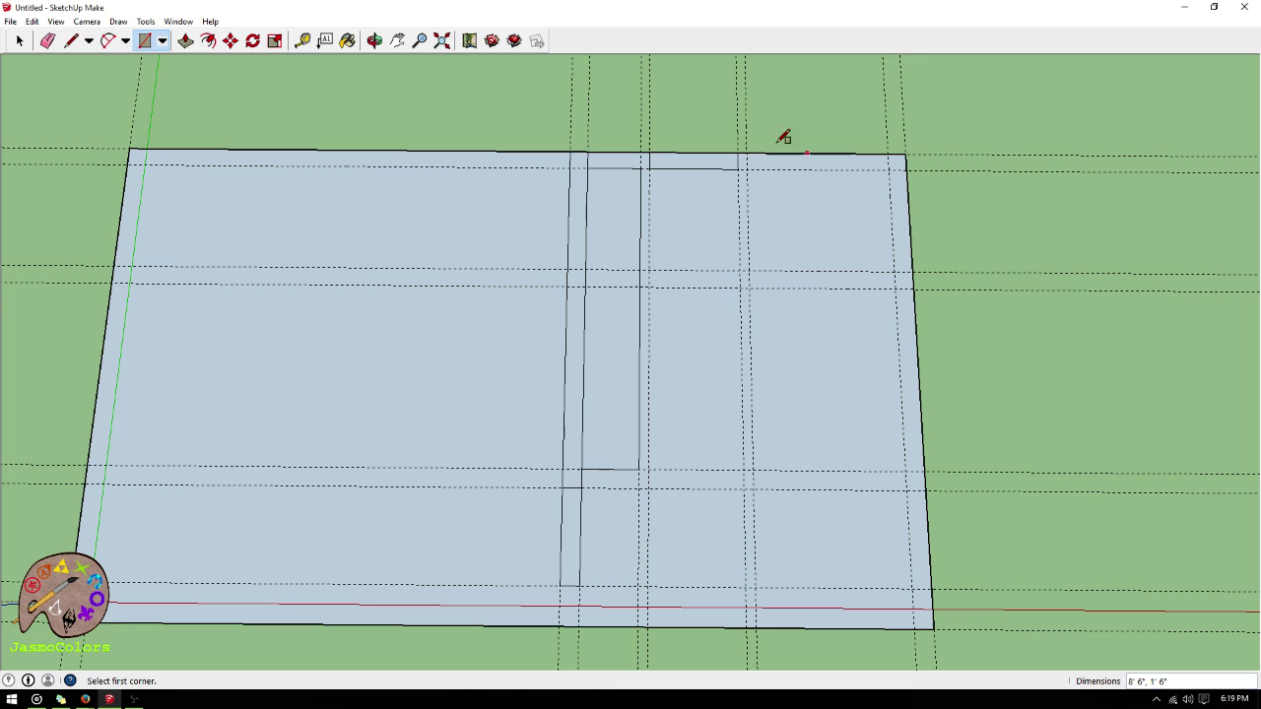
- Save the model to the Desktop as 2PersonHouseDesign
key("ctrl+s")
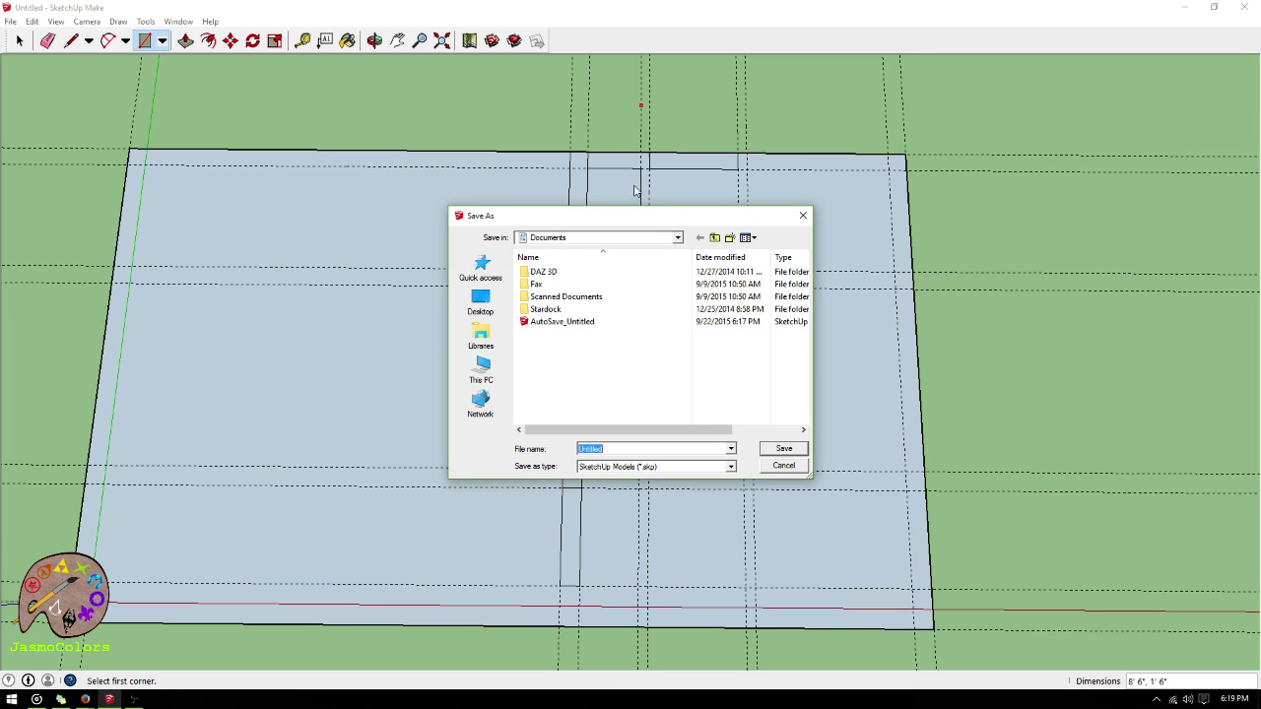
left_click(481, 302)
type("@")
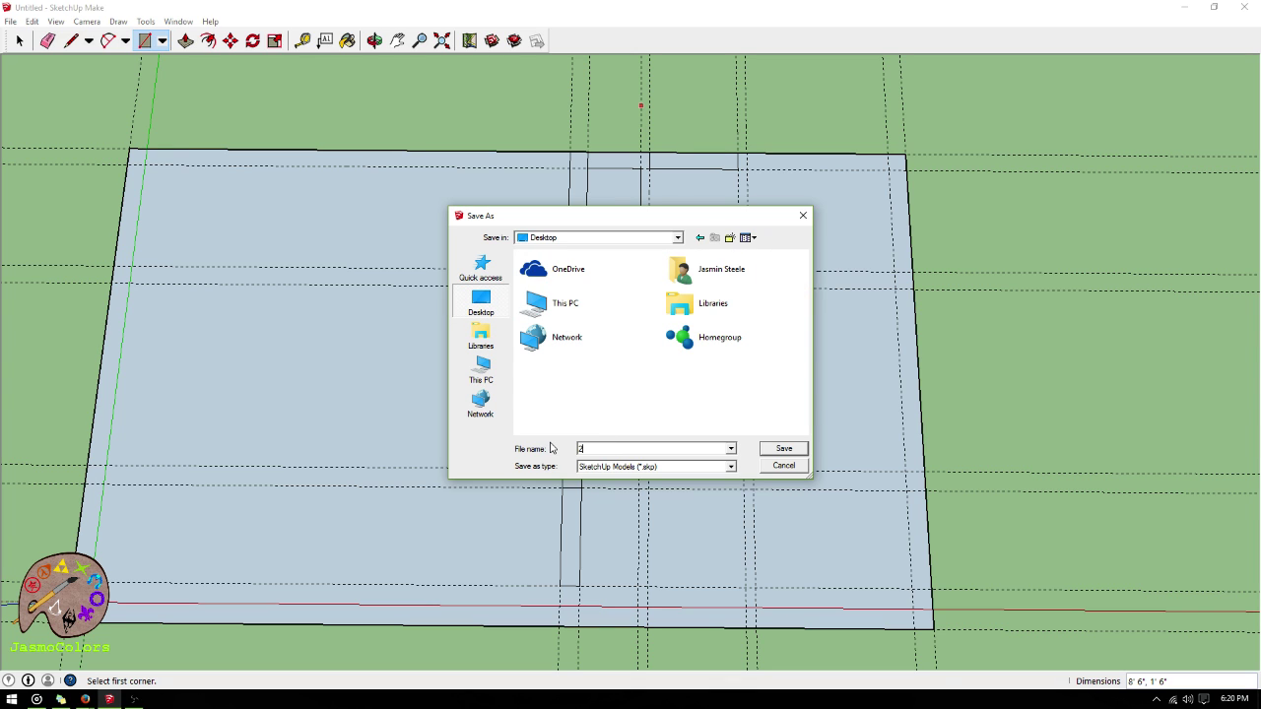
type("PersonHouseD")
key("Return")
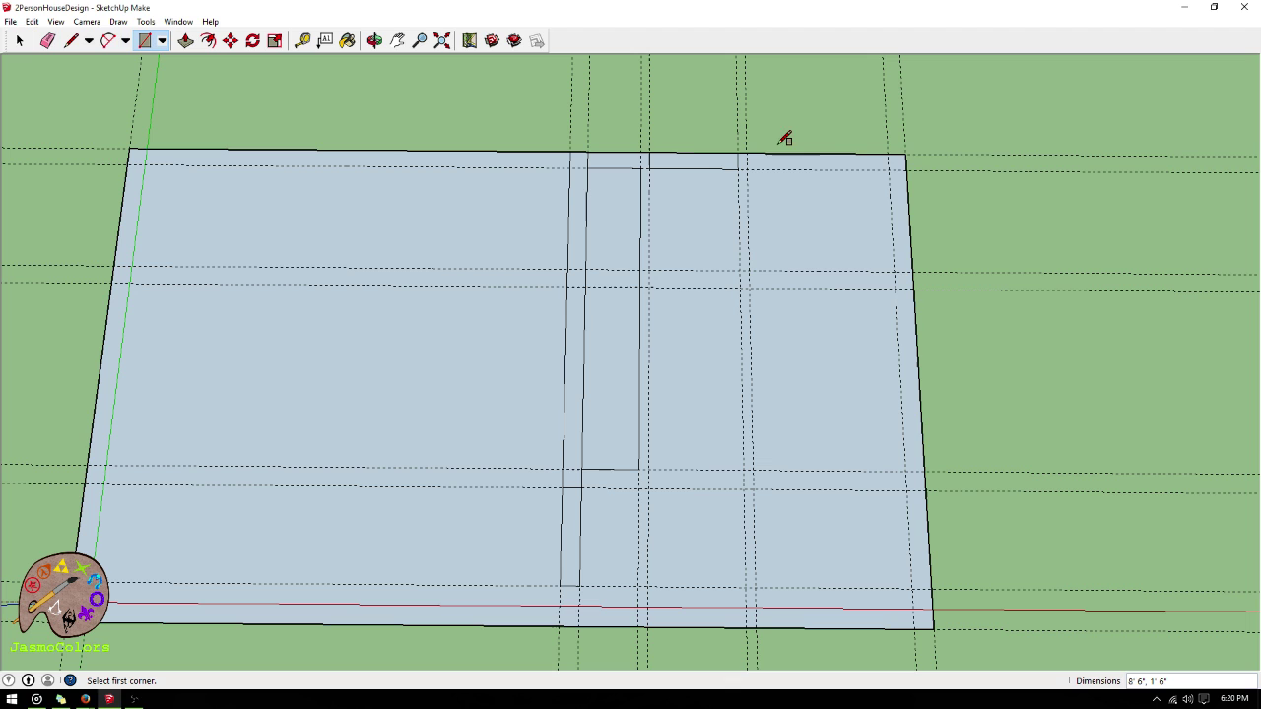
- Trace the inner faces of the exterior walls along the inner guides, from the far wall's door rectangle around and from the interior wall
left_click(69, 41)
left_click(738, 168)
left_click(890, 169)
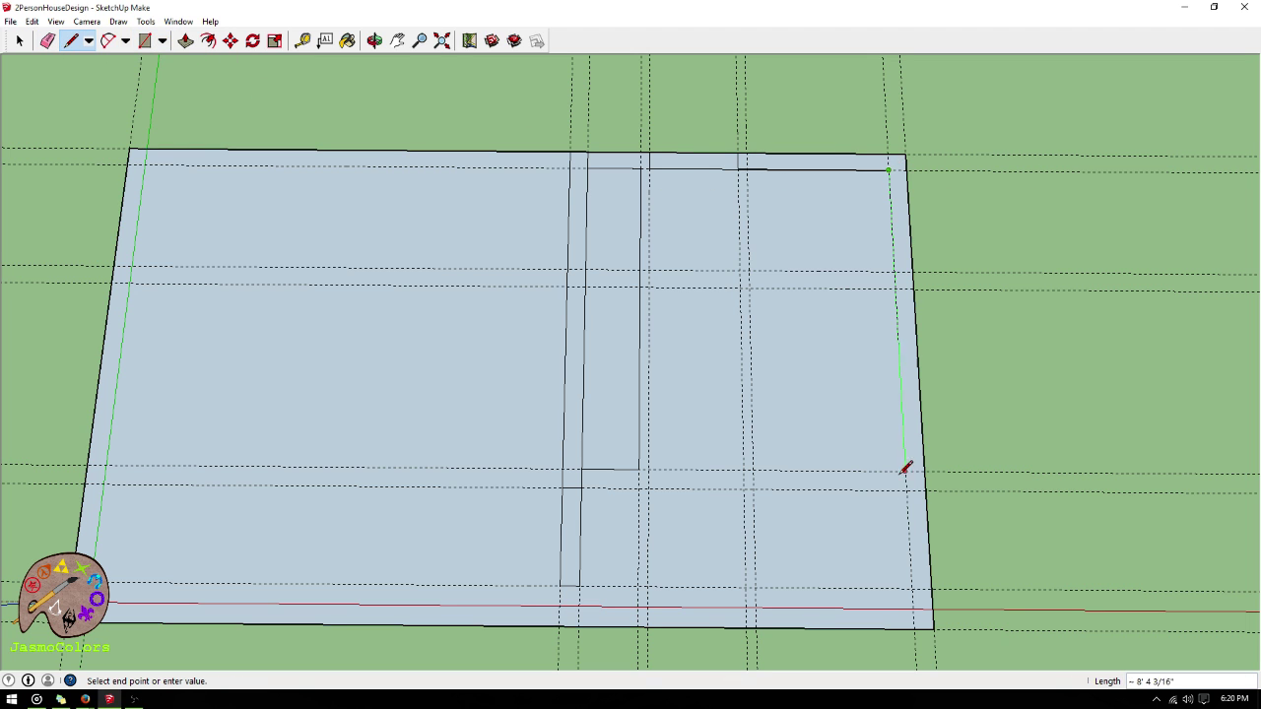
left_click(912, 609)
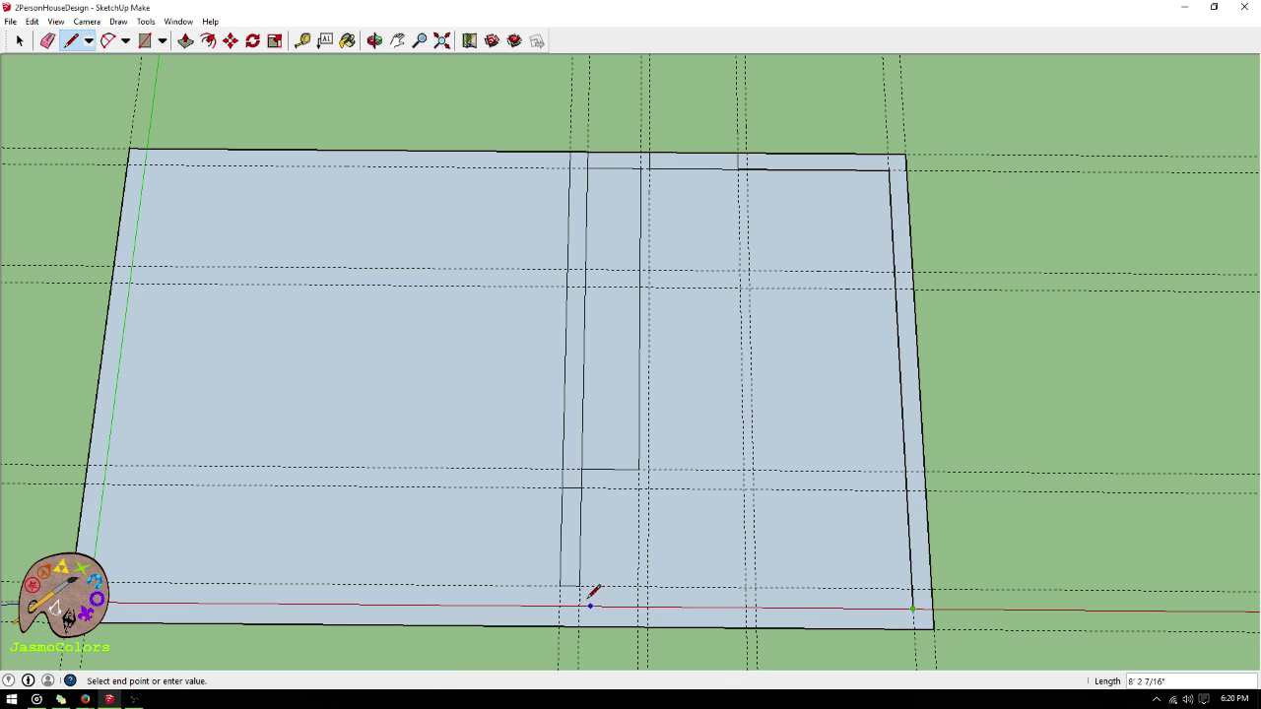
left_click(110, 605)
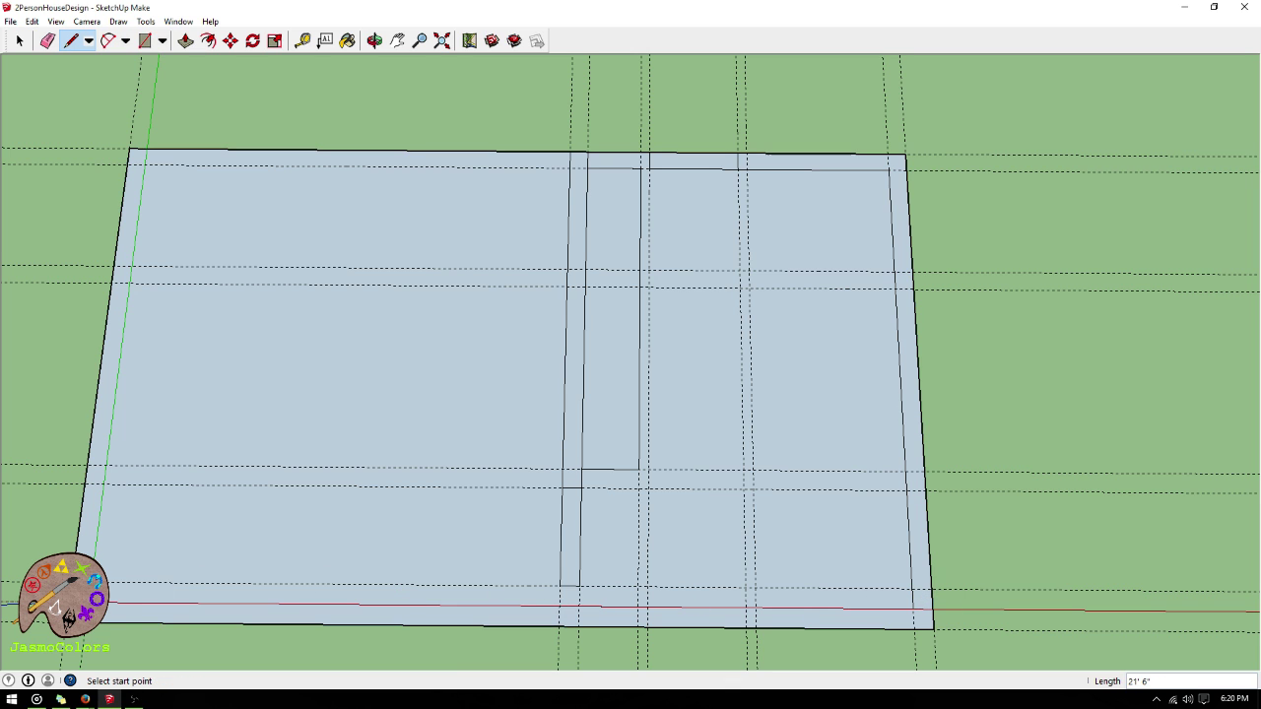
left_click(570, 168)
left_click(144, 164)
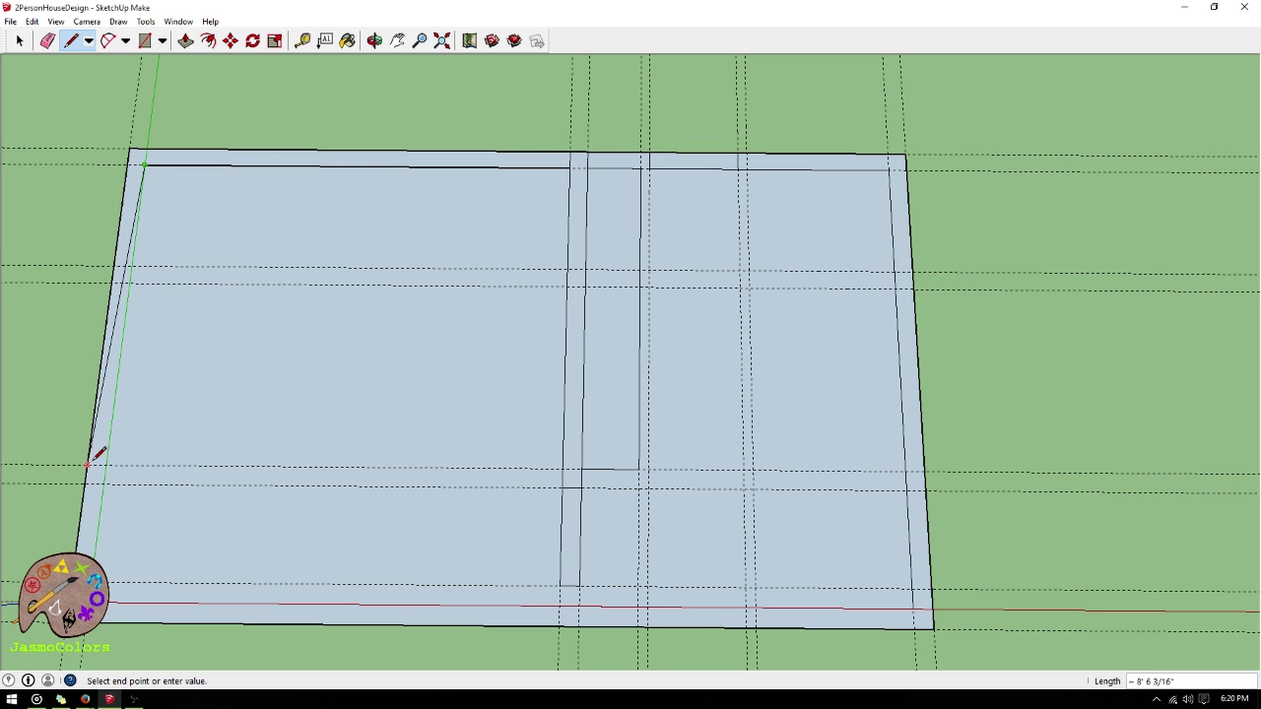
left_click(103, 548)
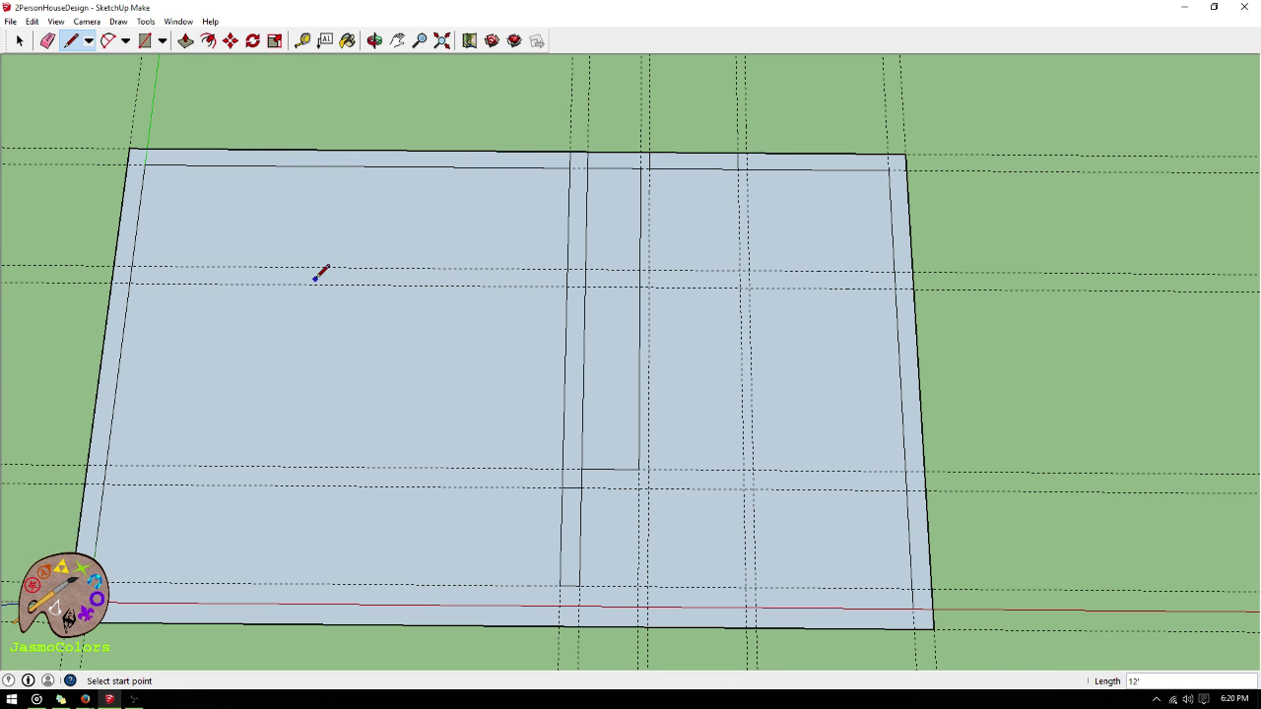
- Close the far wall's inner face across the interior wall's end and delete the two interior wall edges crossing the far wall
scroll(601, 152, "up", 2)
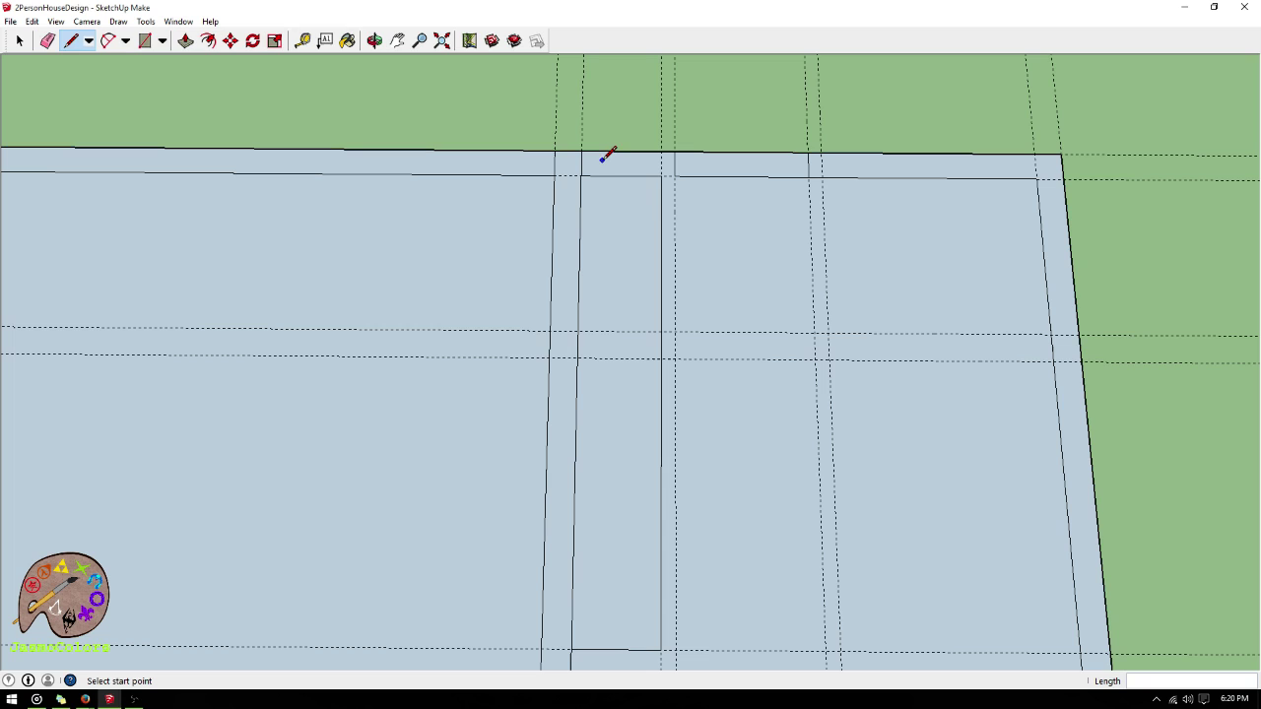
left_click(558, 164)
left_click(594, 168)
left_click(19, 40)
left_click(550, 167)
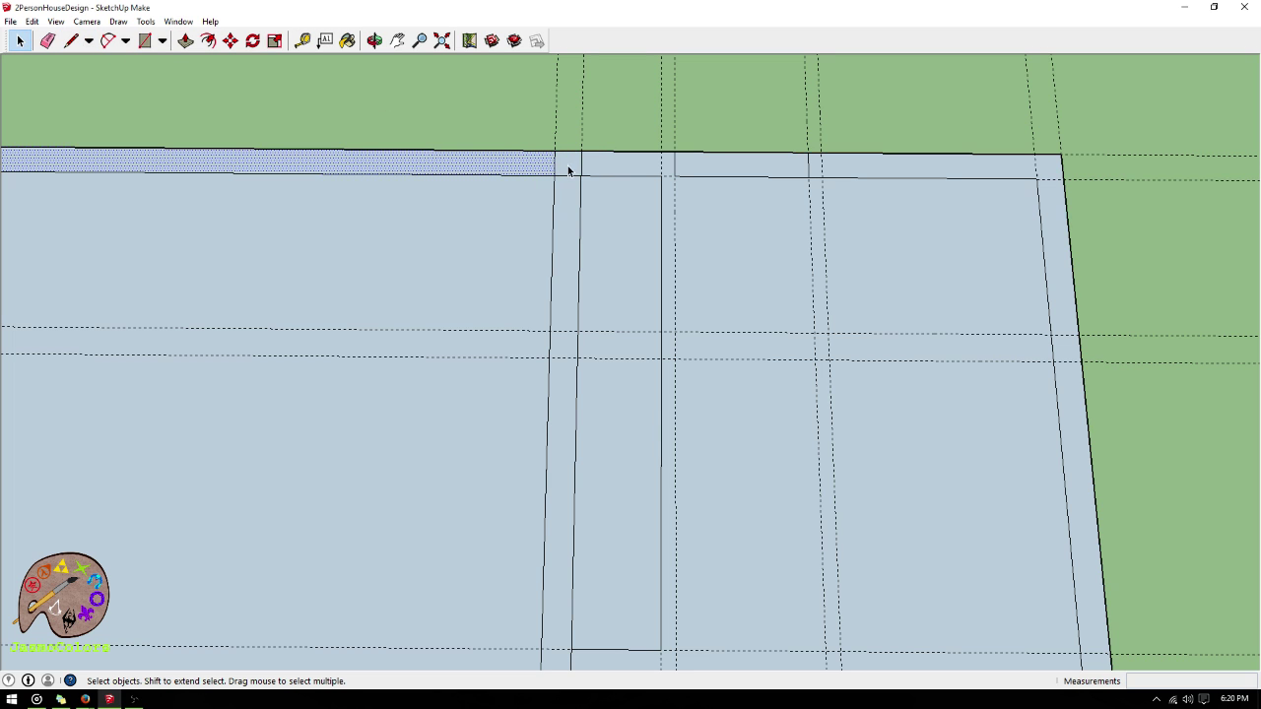
left_click(556, 169)
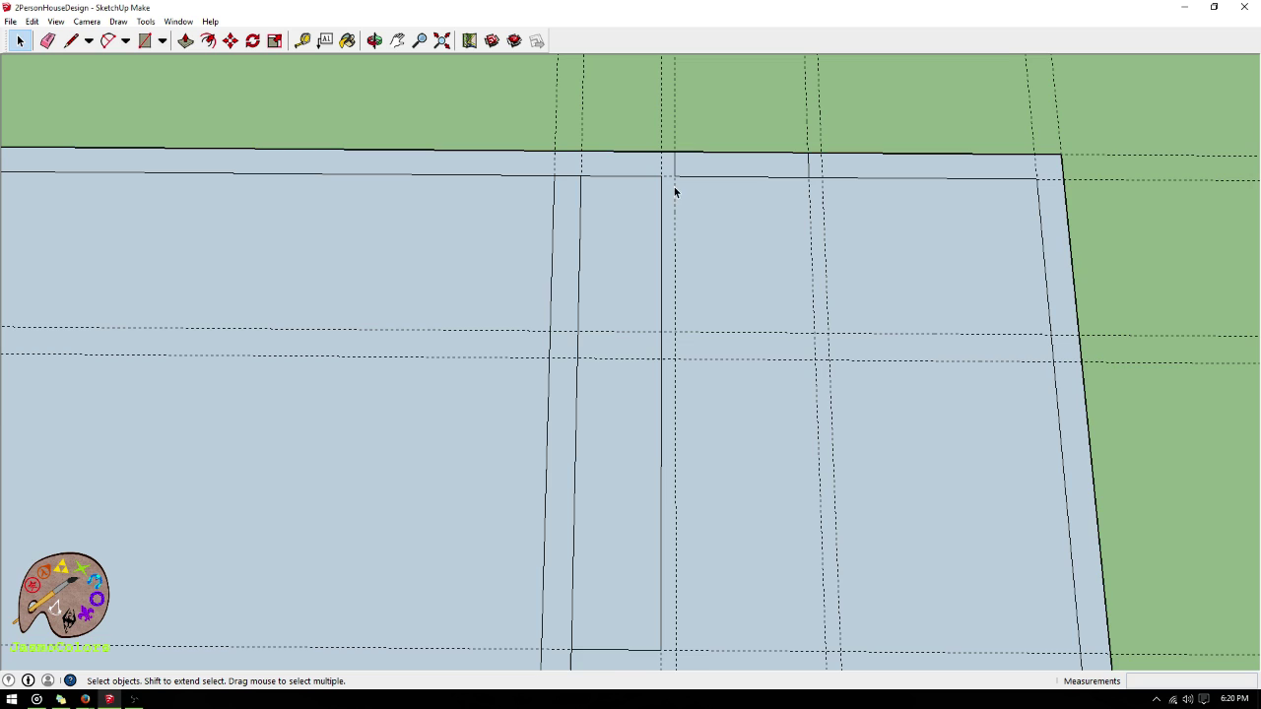
- Draw the missing far wall inner edge between the 8' 6" rectangle and the far wall's door rectangle
scroll(797, 216, "down", 4)
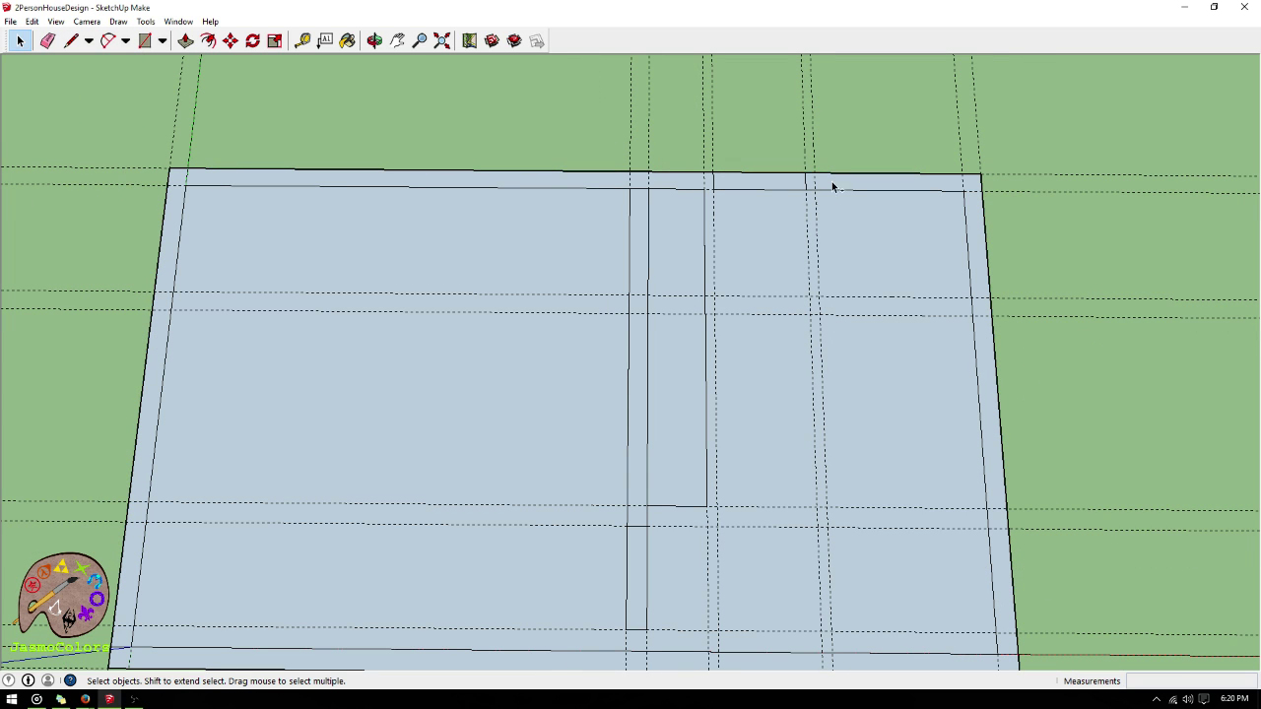
scroll(721, 192, "up", 3)
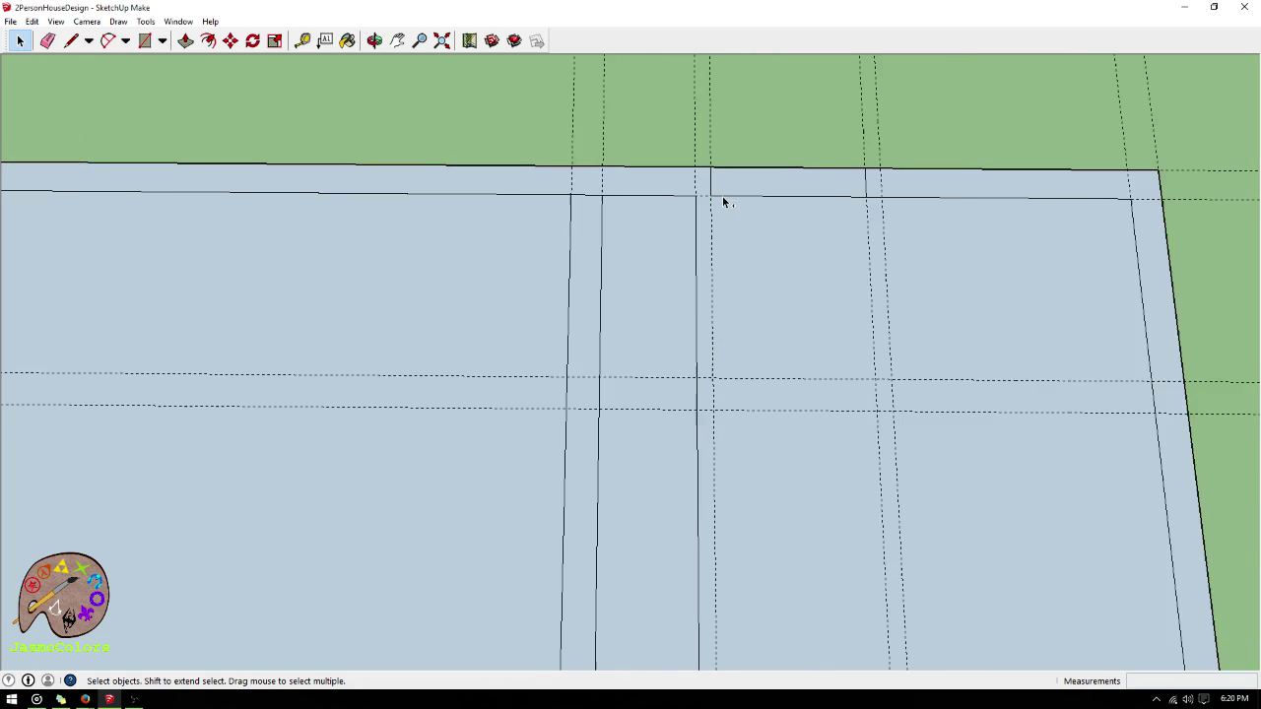
left_click(71, 40)
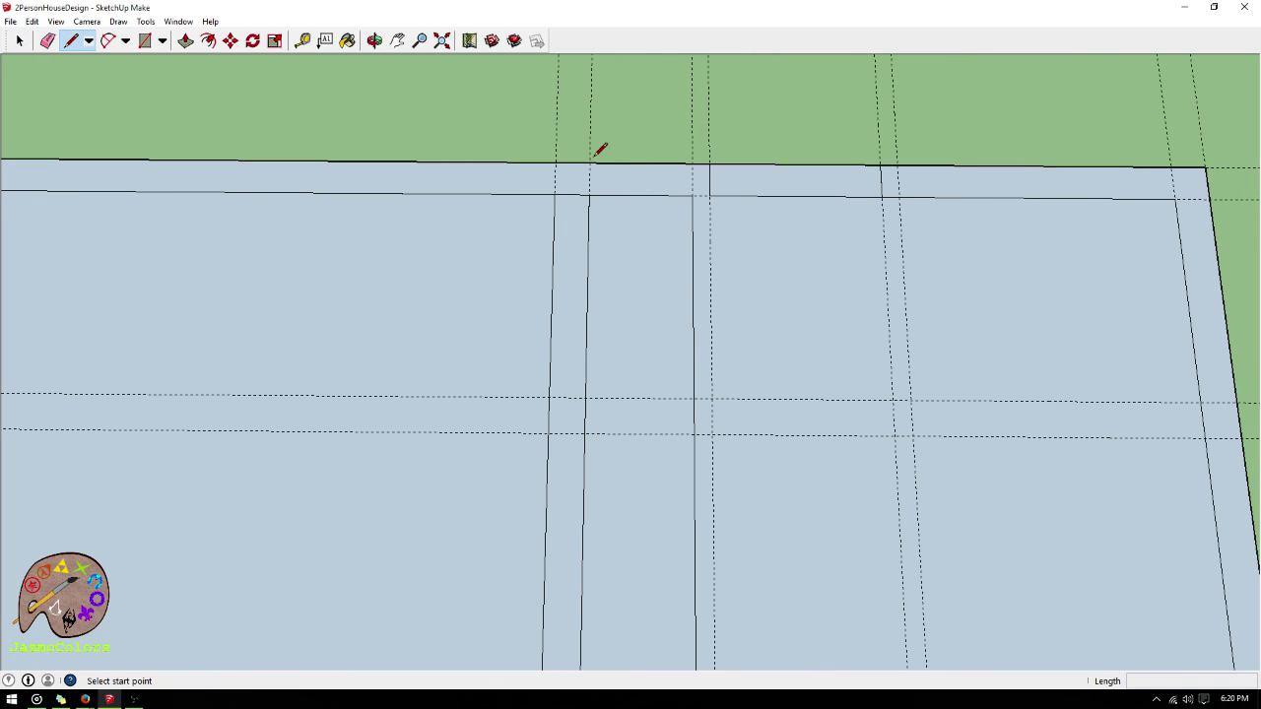
left_click(693, 195)
left_click(710, 195)
scroll(693, 197, "down", 3)
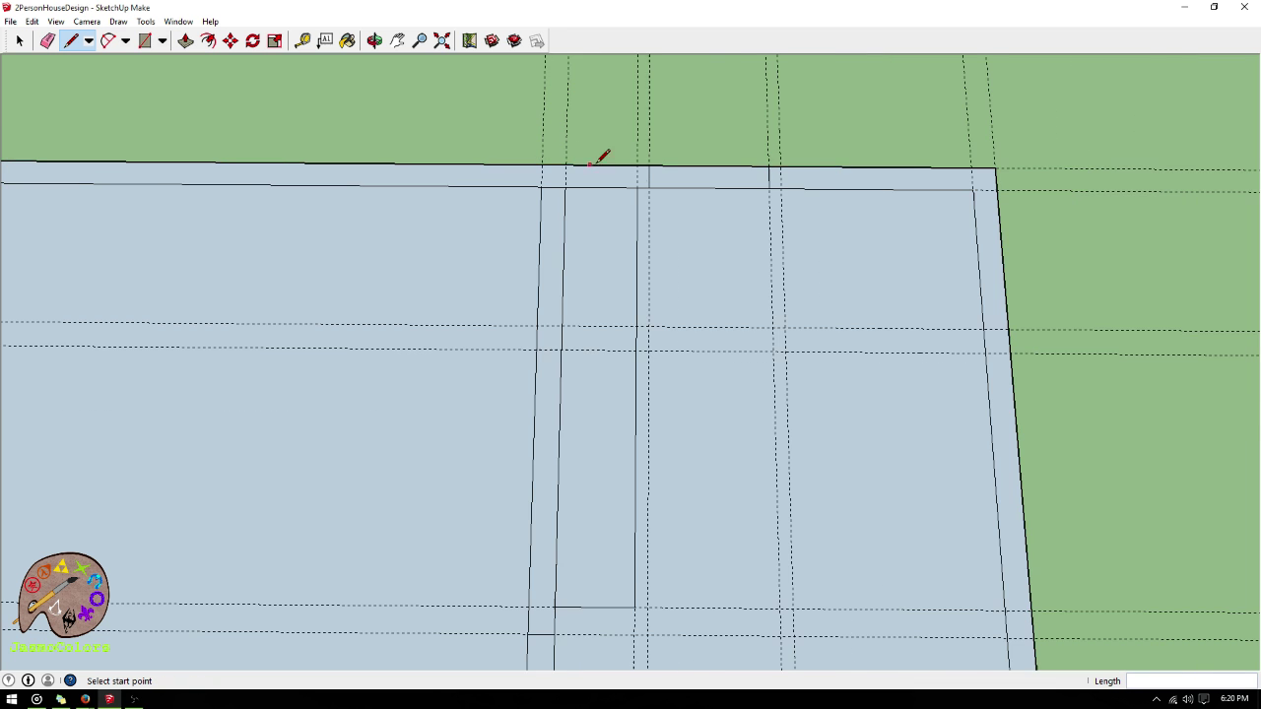
scroll(668, 530, "up", 3)
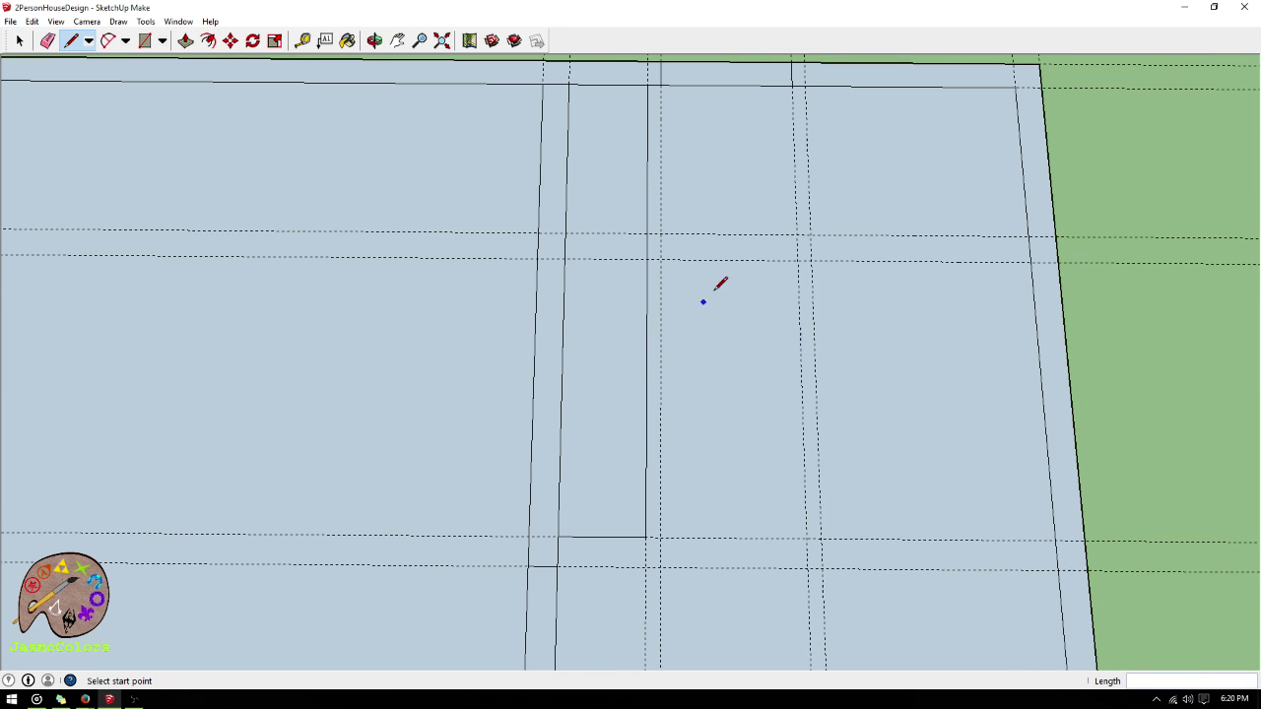
scroll(699, 322, "down", 3)
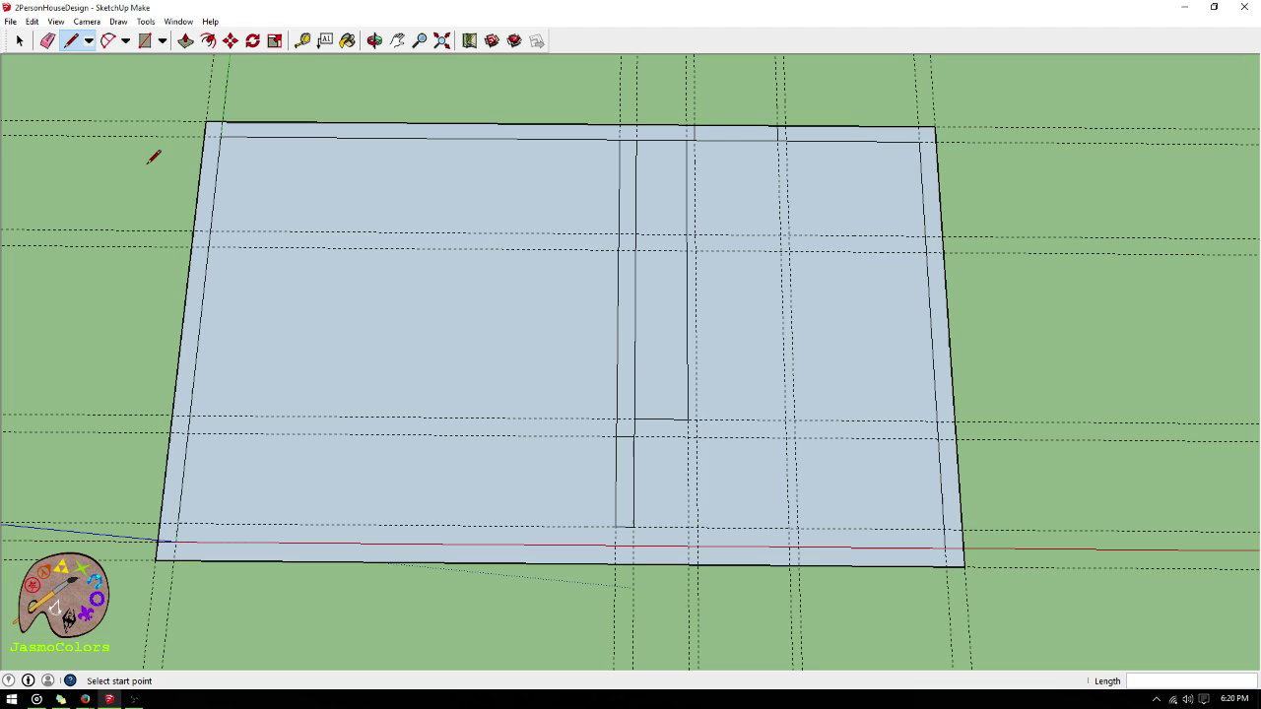
scroll(345, 297, "down", 1)
scroll(944, 380, "up", 1)
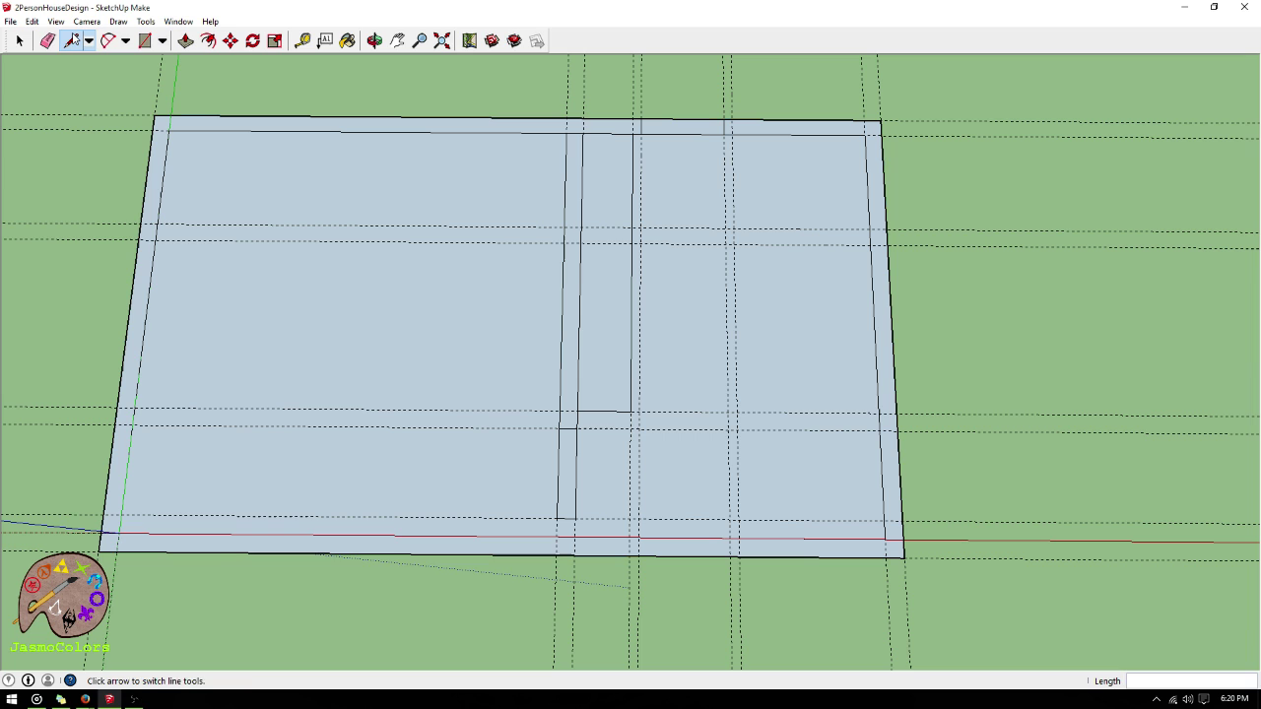
left_click(37, 21)
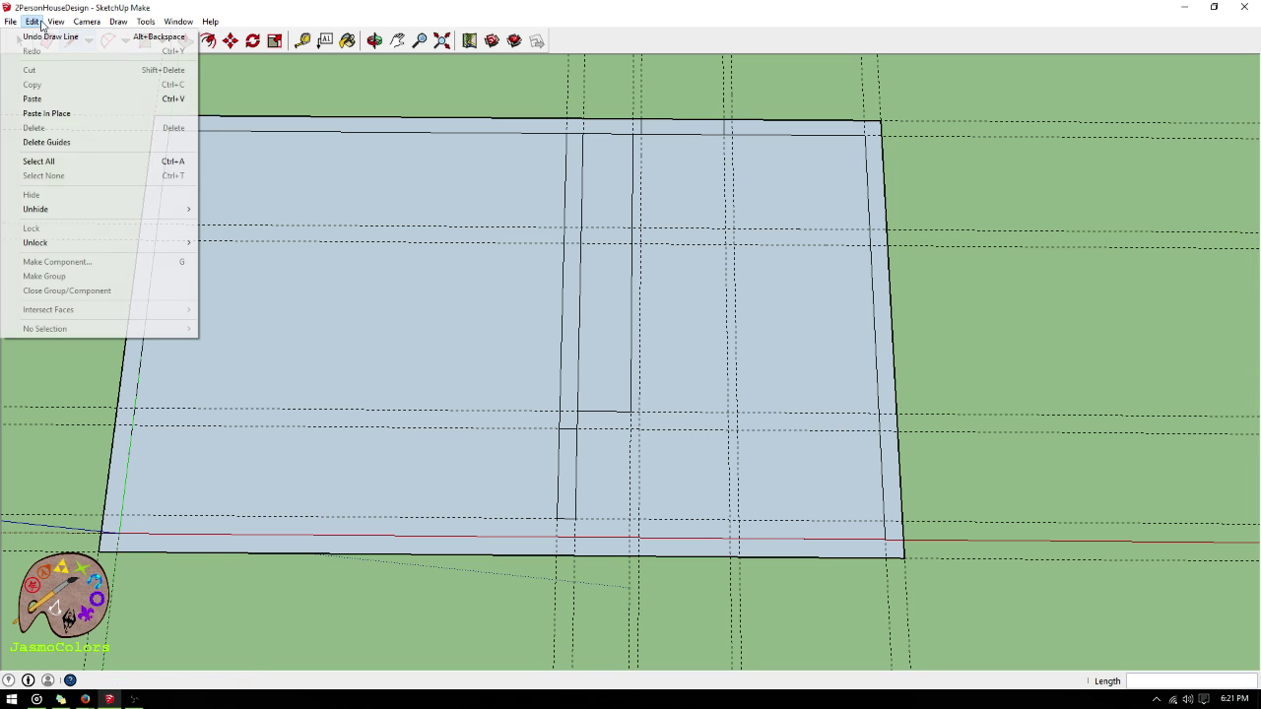
left_click(53, 146)
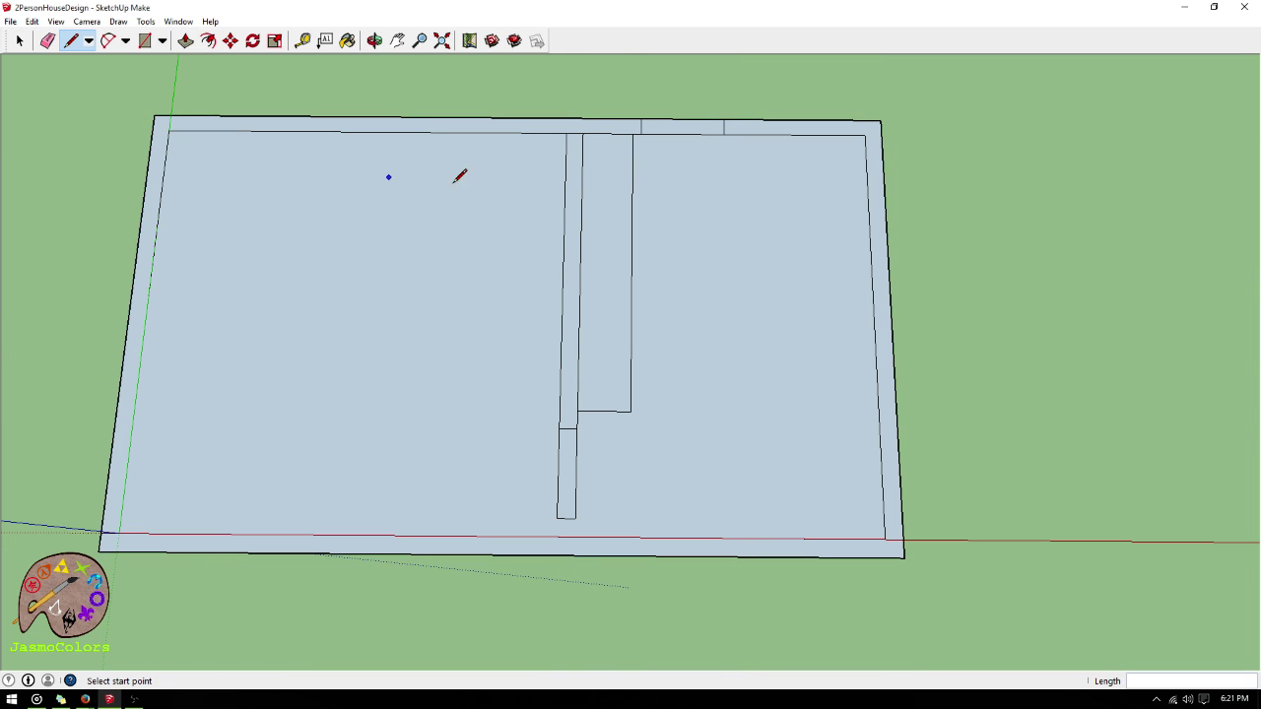
left_click(303, 41)
key("ctrl+z")
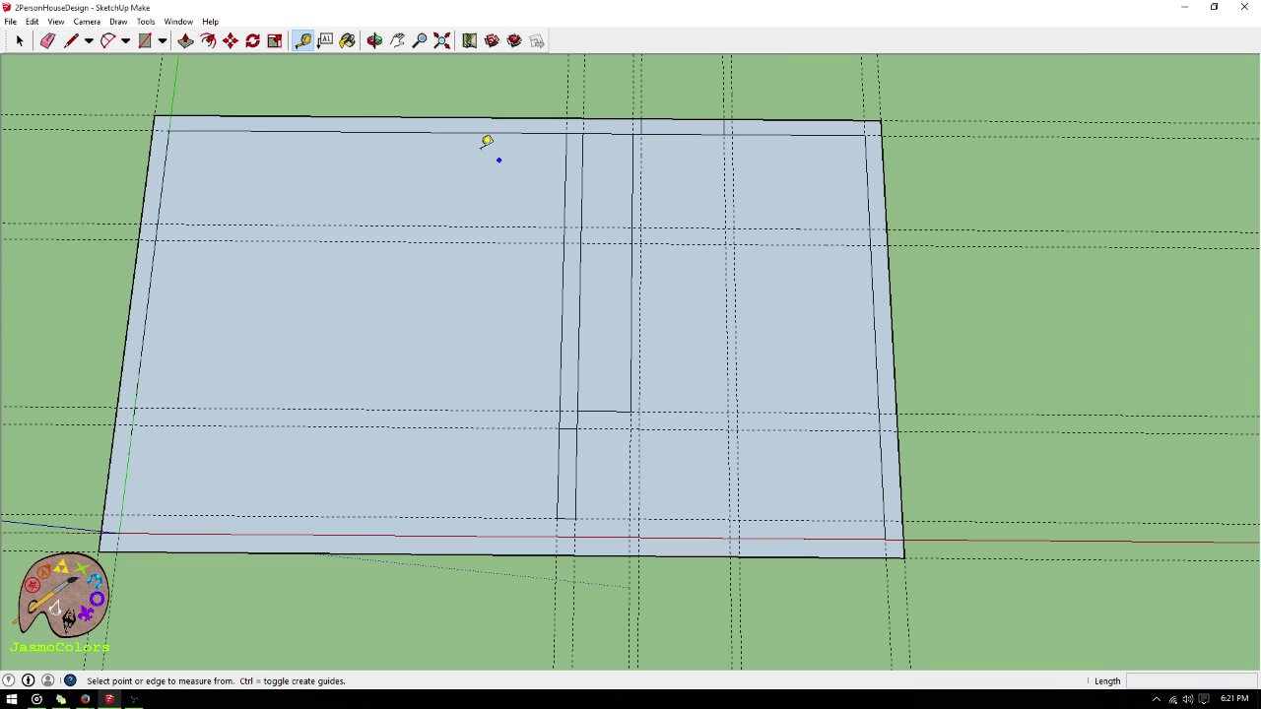
- Draw both faces of the L-shaped wall enclosing the small room in the house's far corner, following the guides
left_click(71, 41)
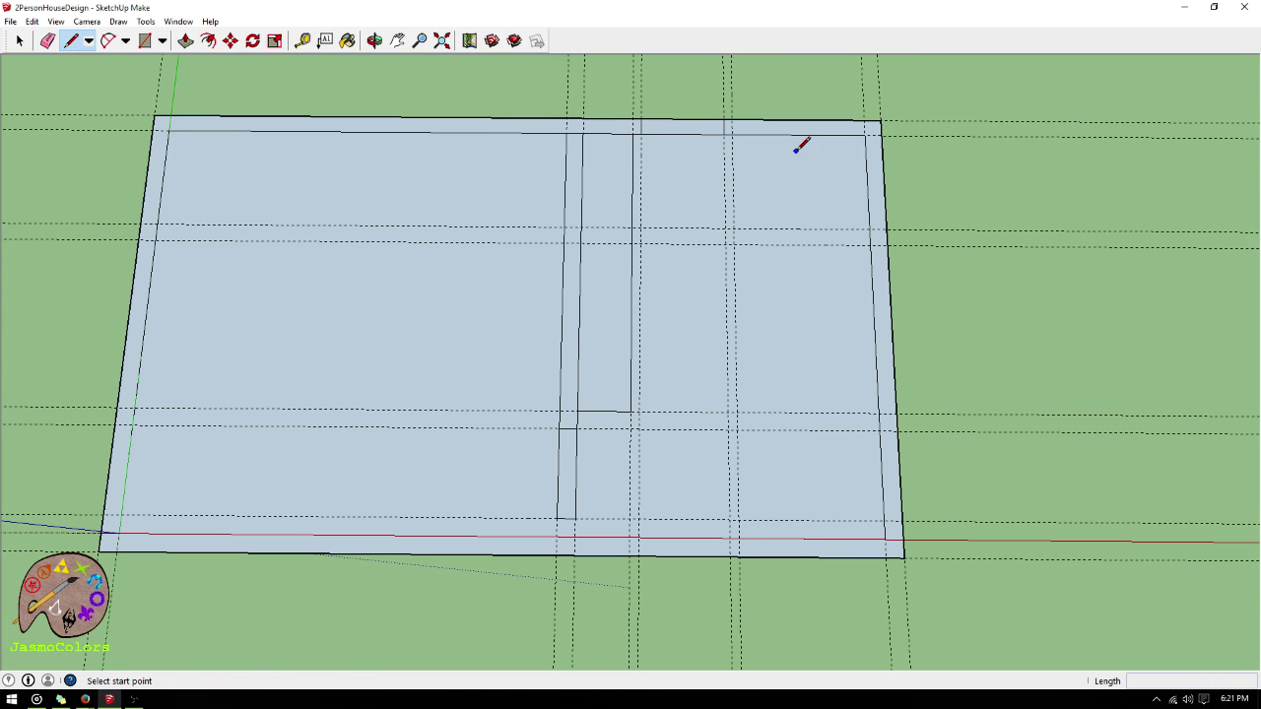
left_click(732, 133)
left_click(733, 229)
left_click(870, 230)
left_click(726, 133)
left_click(726, 244)
left_click(870, 244)
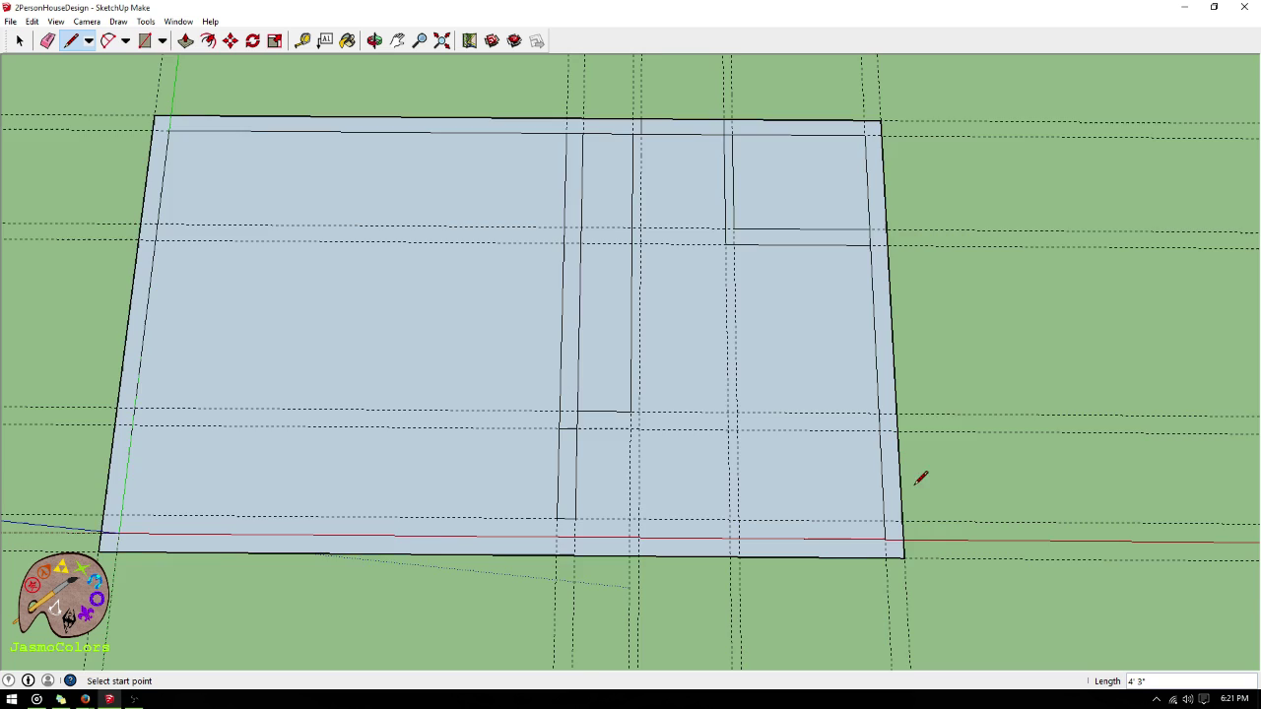
- Delete all the guides from the model
scroll(862, 568, "down", 3)
scroll(940, 413, "up", 3)
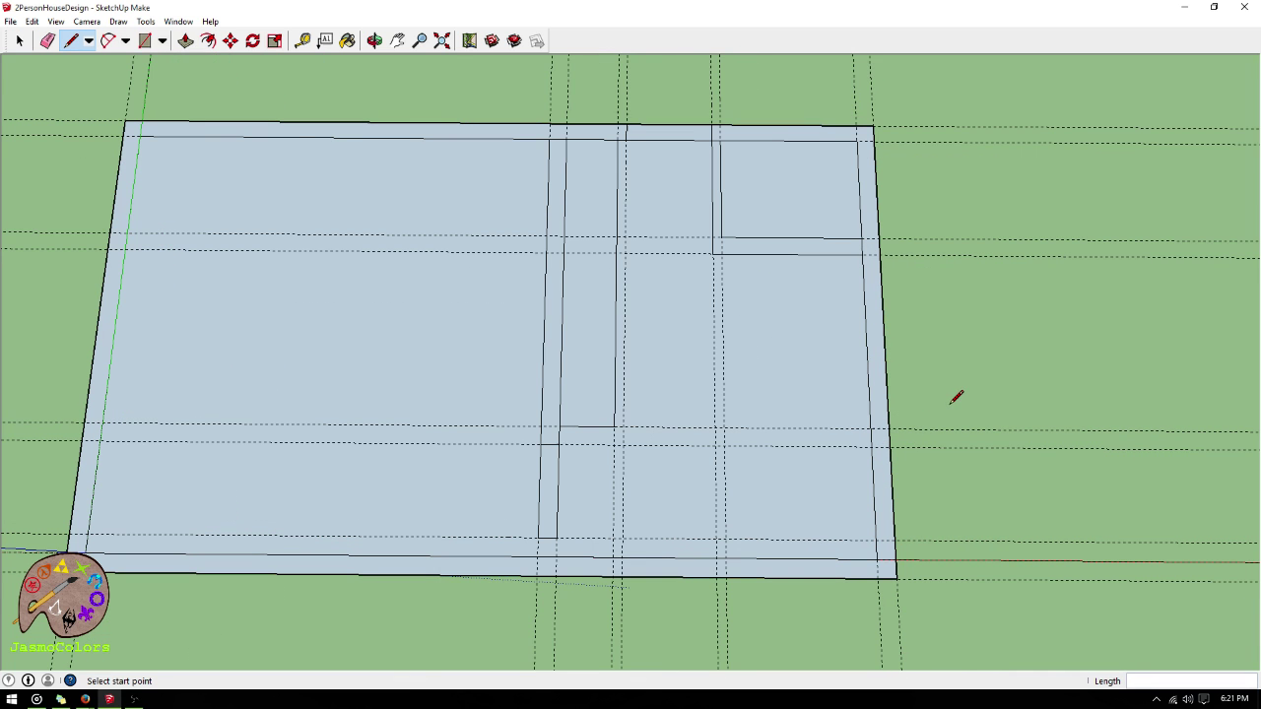
left_click(33, 21)
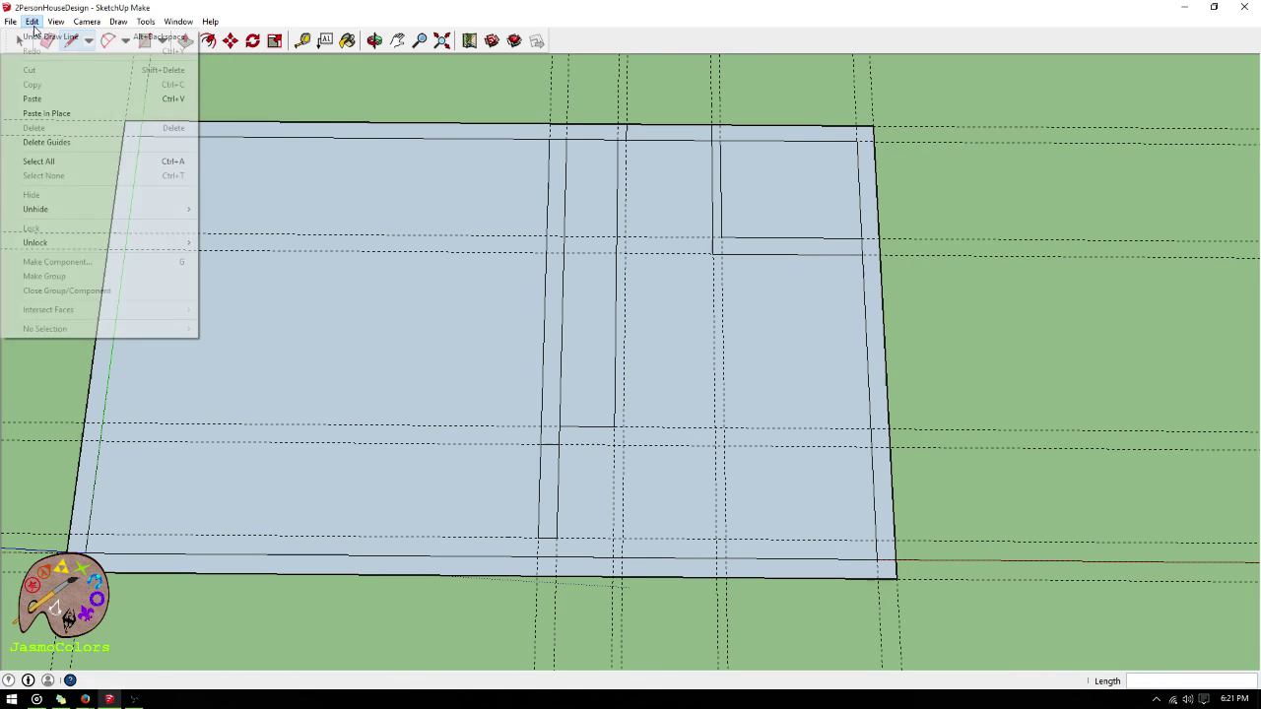
left_click(61, 144)
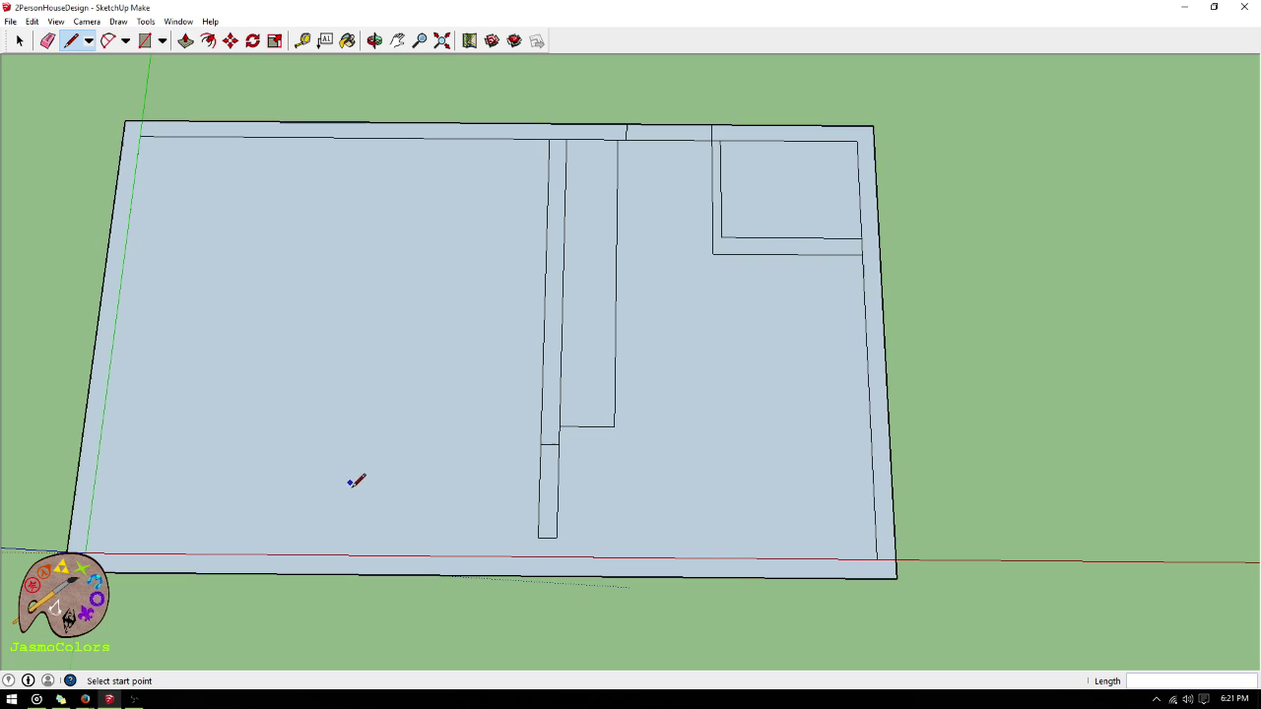
- Draw a 3" line across the corner of the L-shaped wall to close the end of its wider leg
scroll(355, 473, "down", 1)
scroll(713, 244, "up", 3)
left_click(677, 272)
left_click(664, 272)
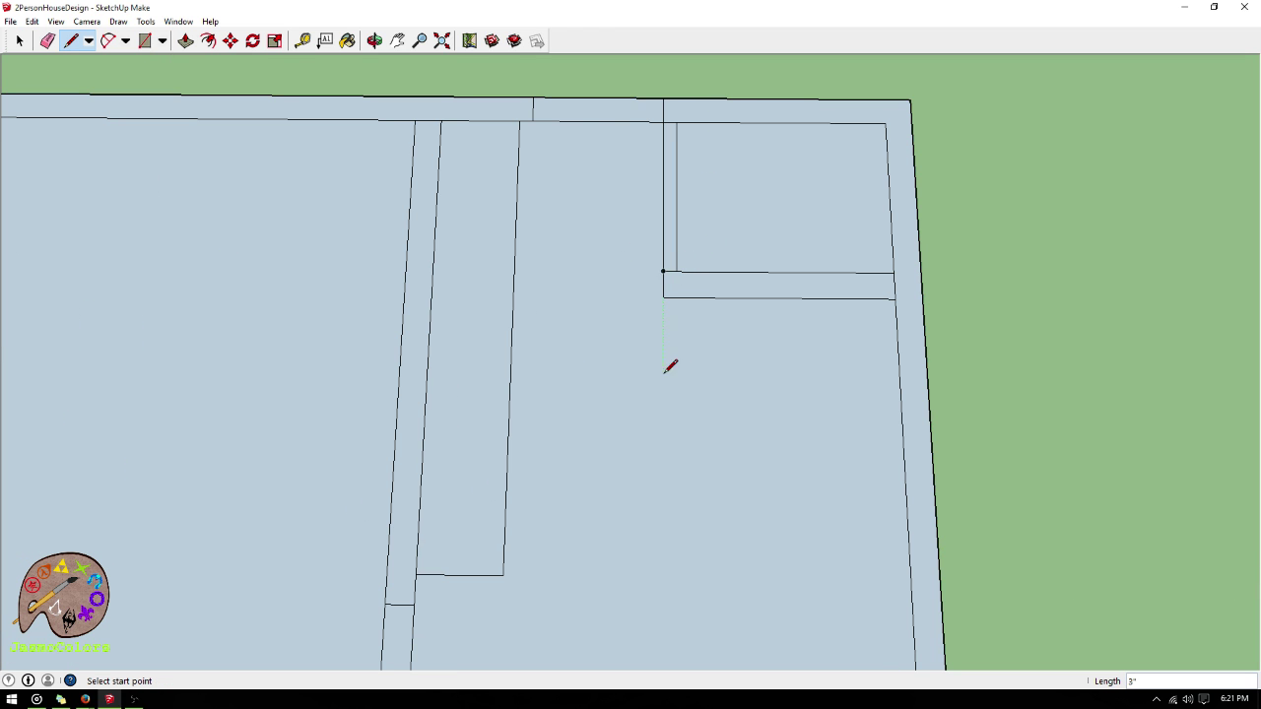
scroll(681, 484, "down", 1)
scroll(699, 205, "up", 2)
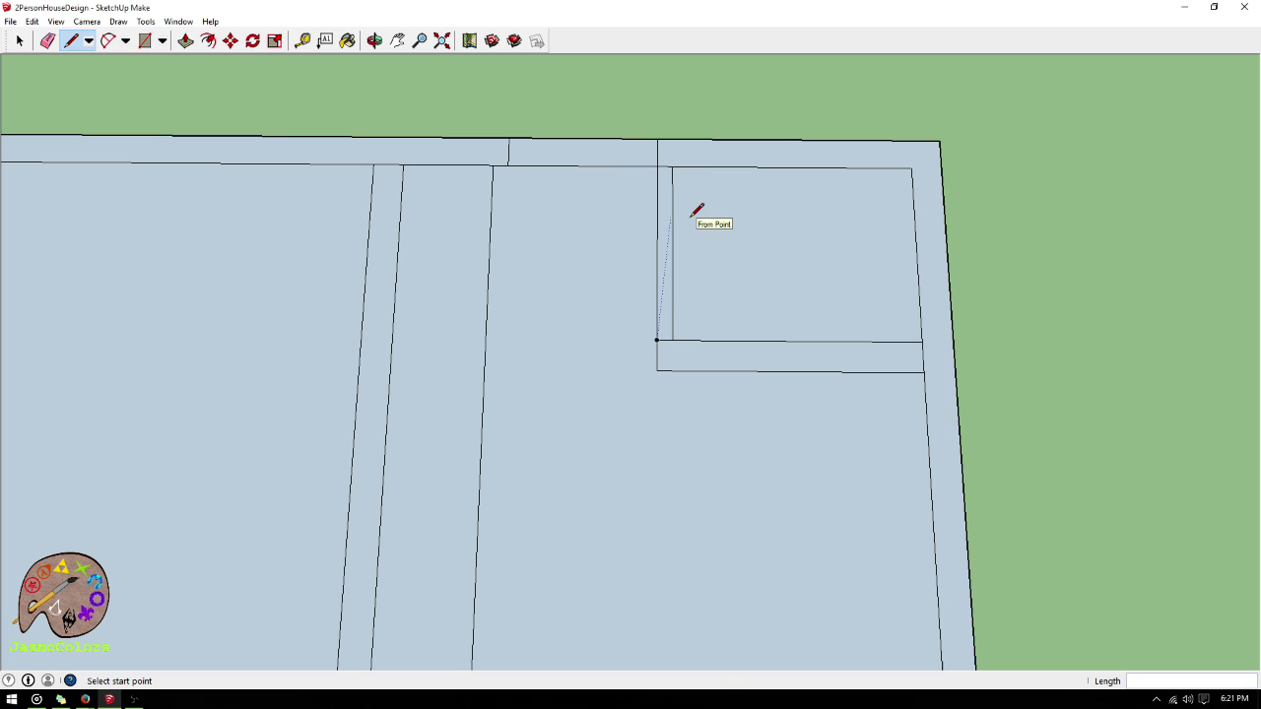
- Delete the thin leg of the L-shaped wall and its edges up to the far wall, keeping only the wider leg
left_click(20, 43)
left_click(23, 44)
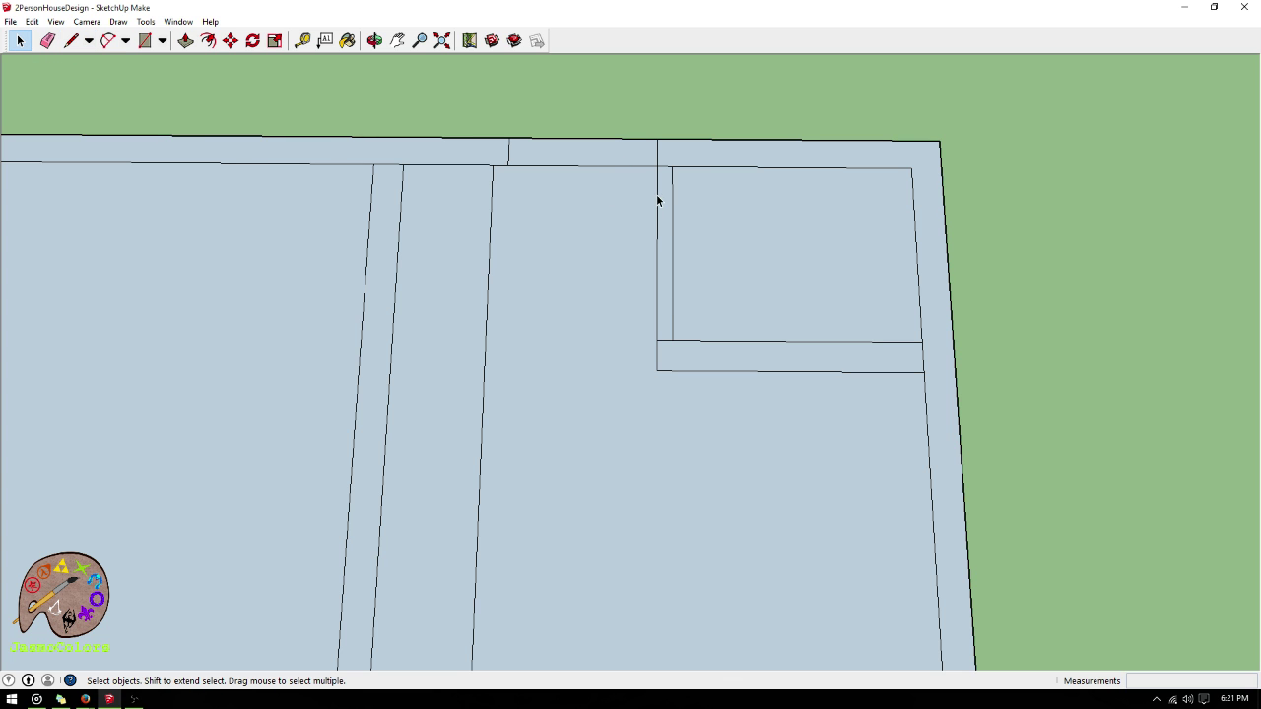
scroll(795, 222, "down", 3)
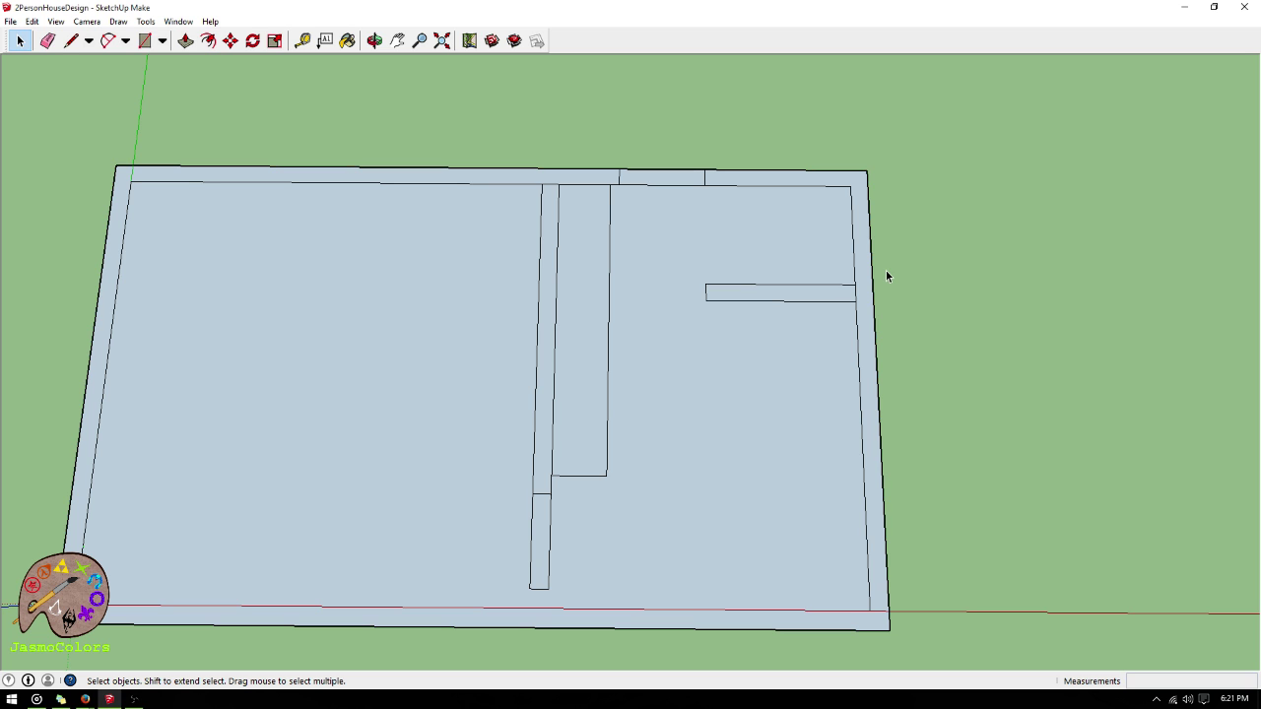
key("alt+Tab")
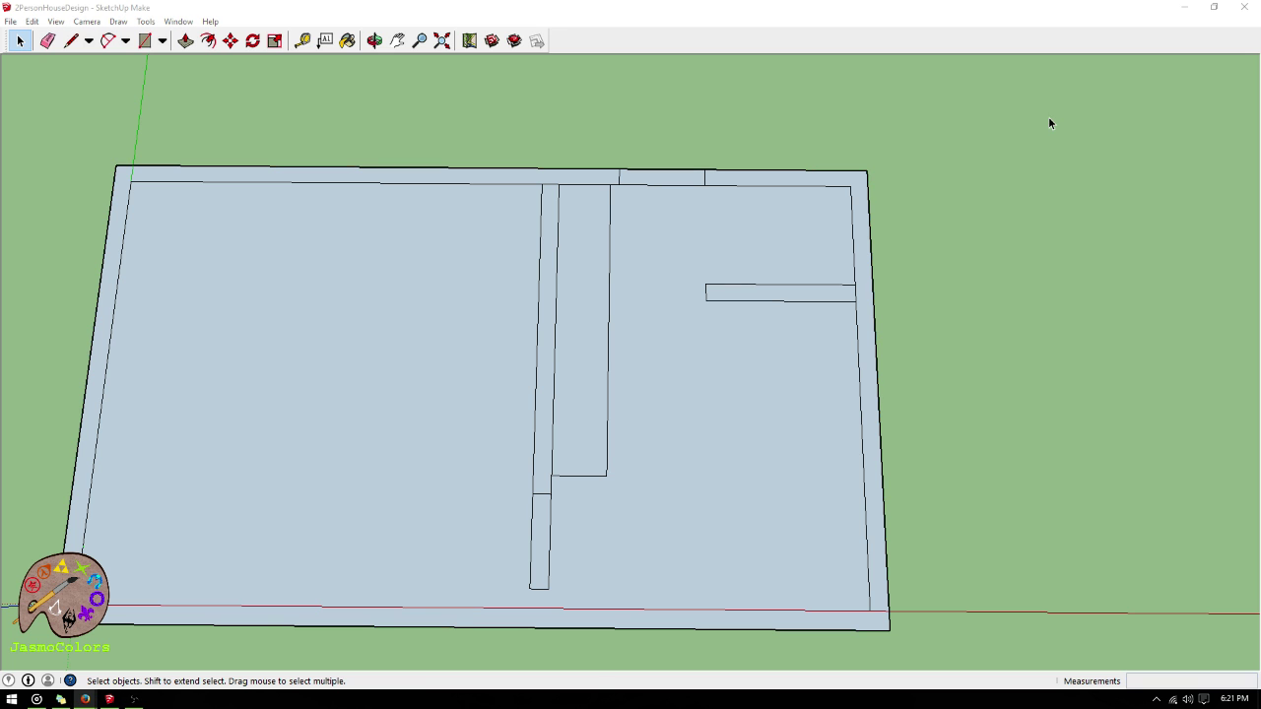
left_click(889, 9)
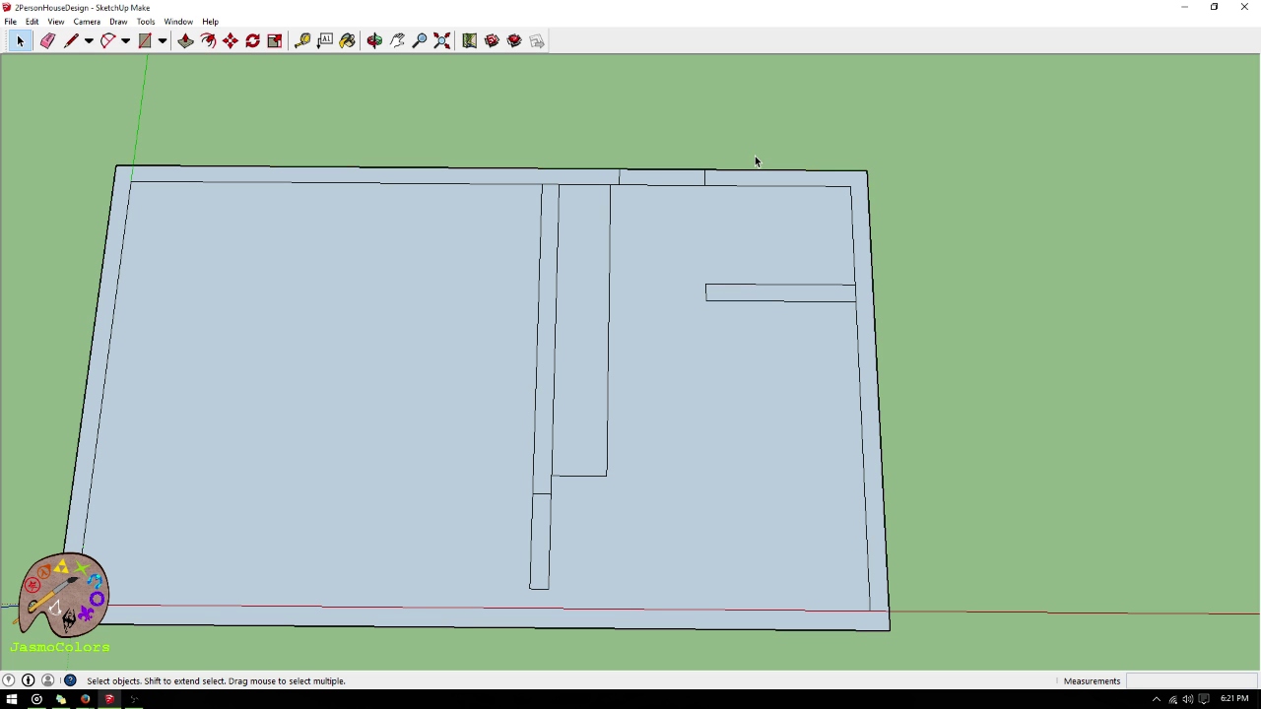
scroll(772, 147, "down", 2)
scroll(684, 542, "up", 2)
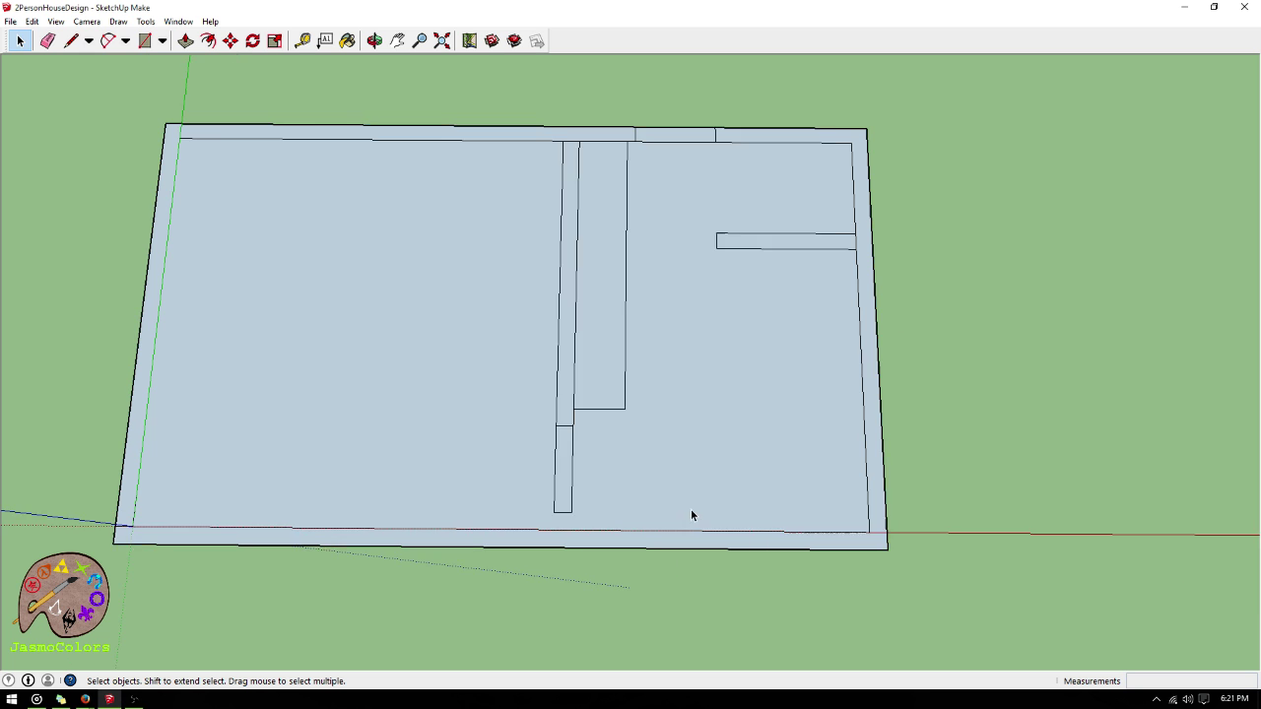
scroll(845, 223, "up", 1)
left_click(302, 41)
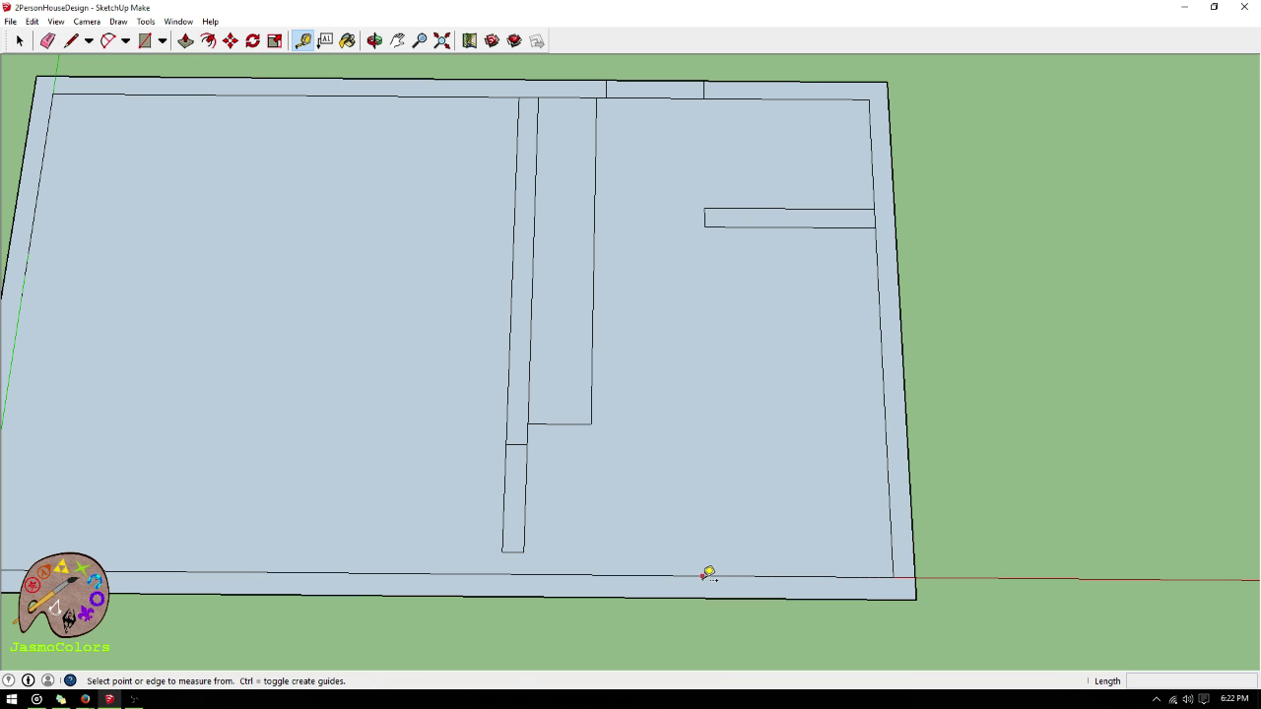
left_click(702, 576)
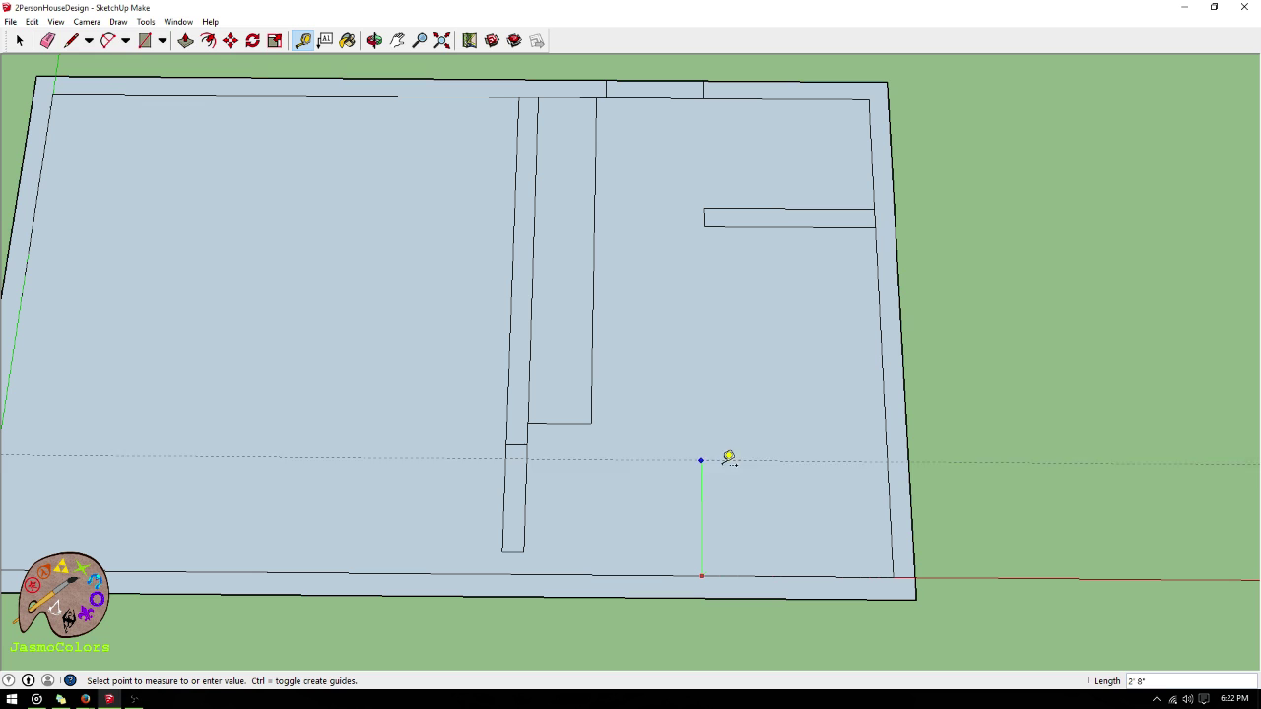
key("Escape")
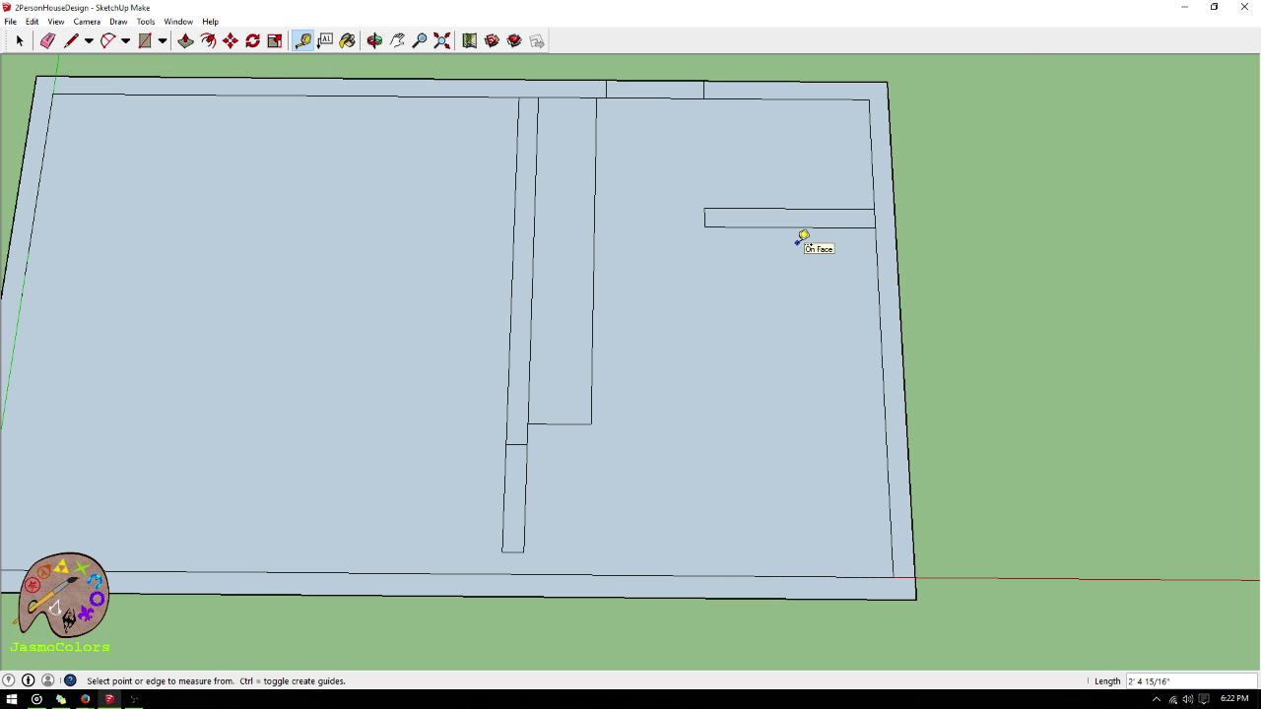
left_click(594, 268)
key("Escape")
- Place a guide 3' from the long free edge of the 8' 6" rectangle, toward the short wall stub
left_click(594, 245)
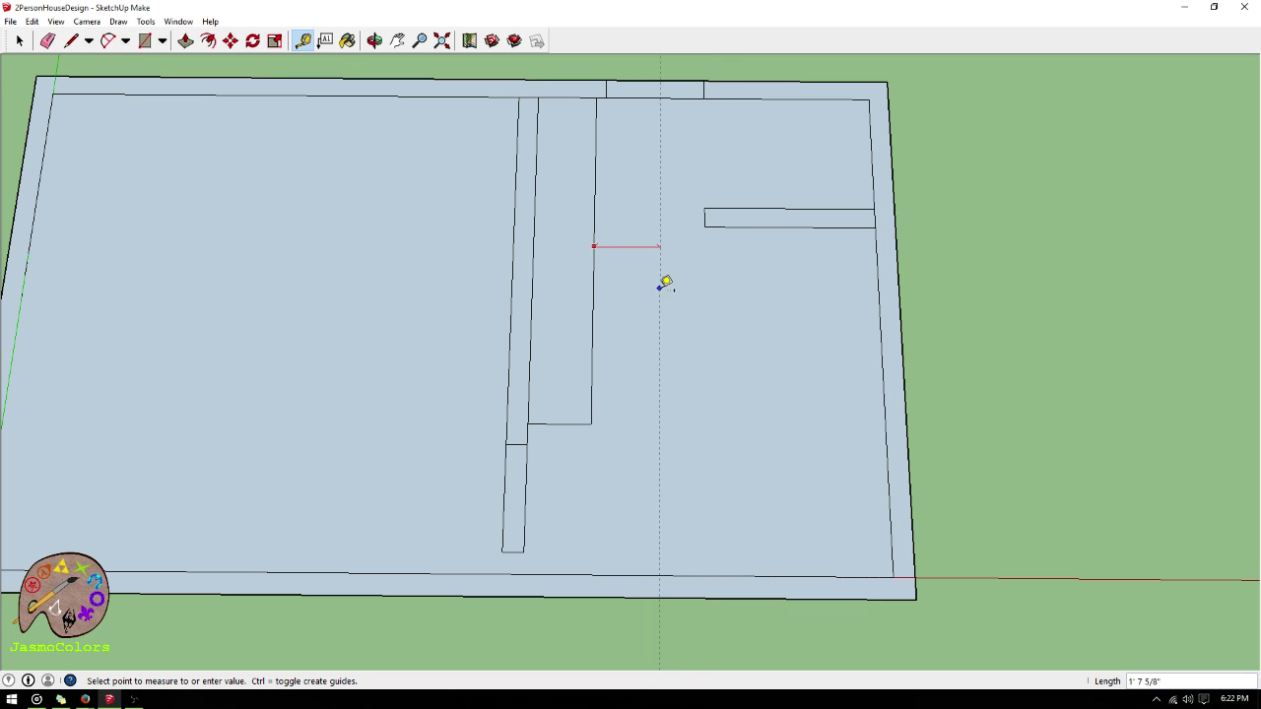
type("3'")
key("Return")
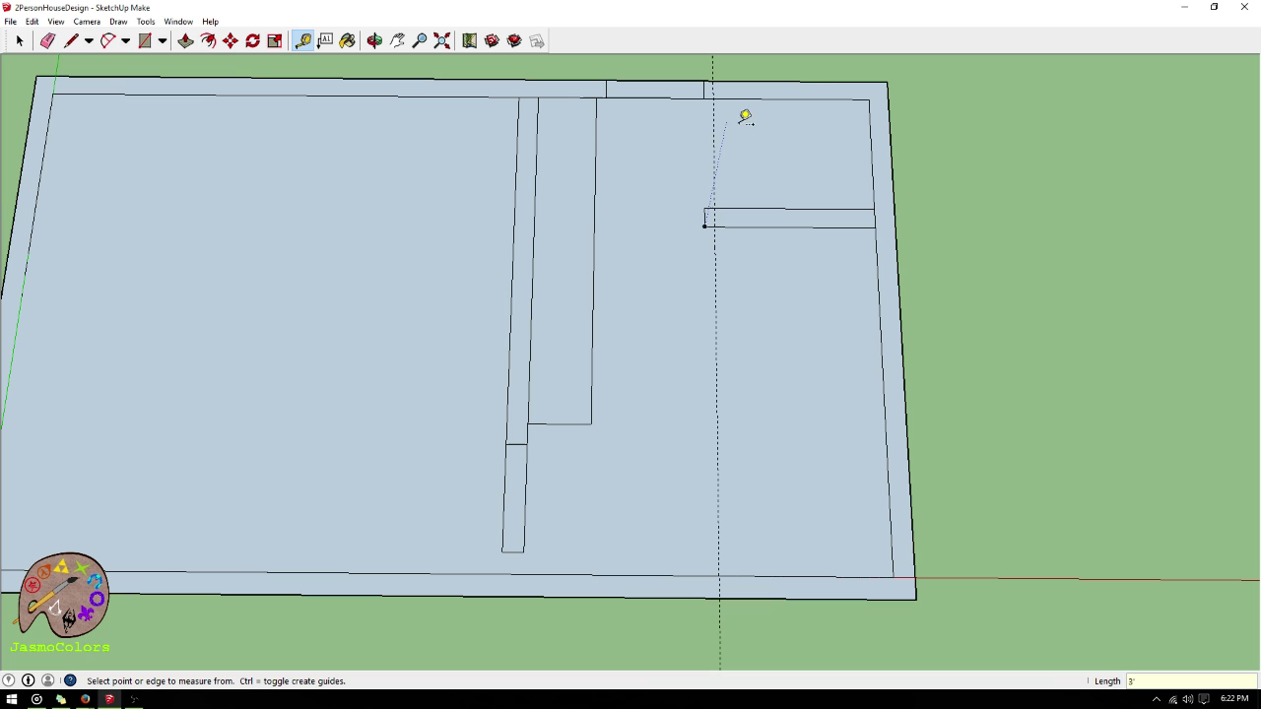
- Draw a 6" line across the short wall stub at the guide and delete the small end piece beyond it
scroll(818, 81, "up", 1)
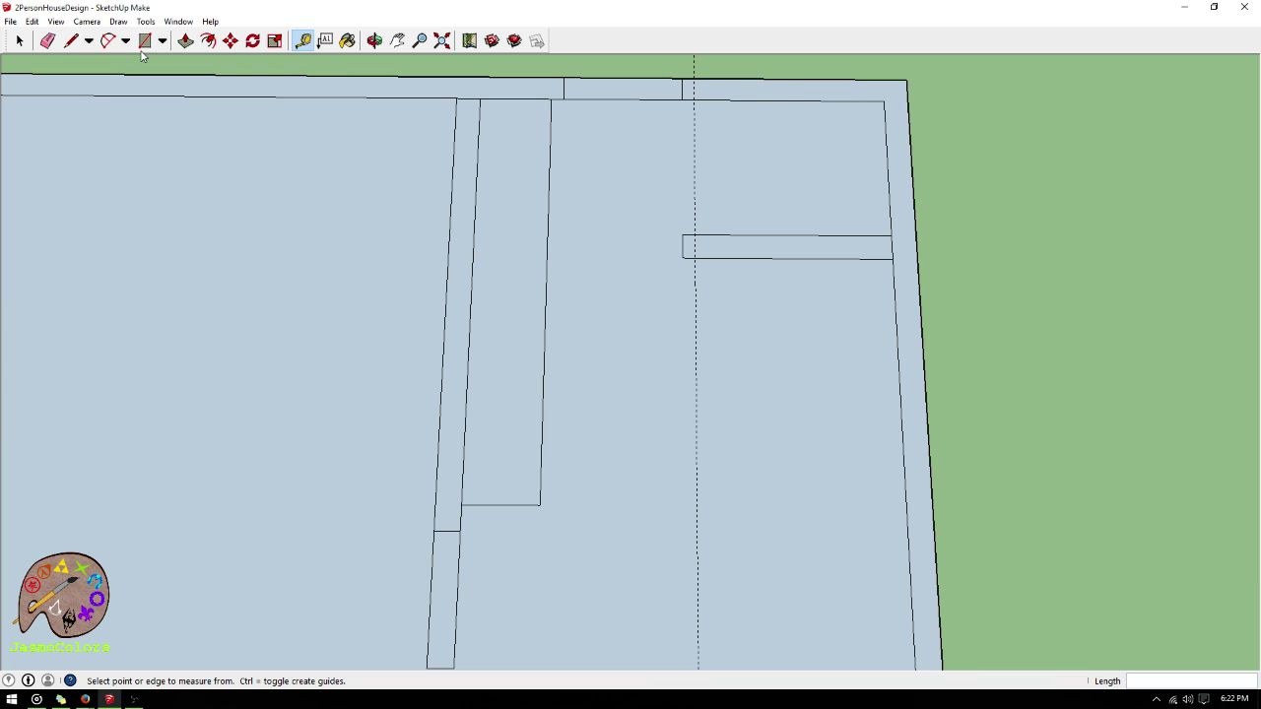
left_click(71, 40)
left_click(694, 236)
key("Escape")
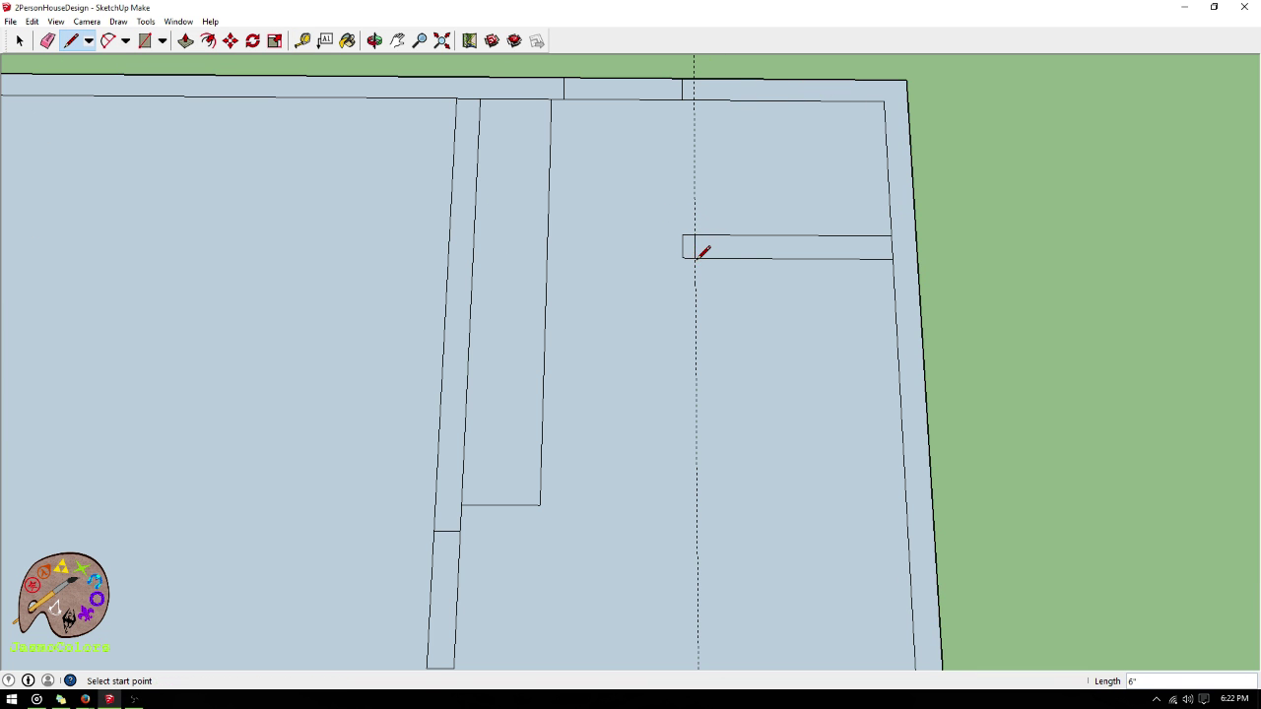
left_click(19, 40)
scroll(691, 240, "up", 1)
scroll(691, 240, "up", 1)
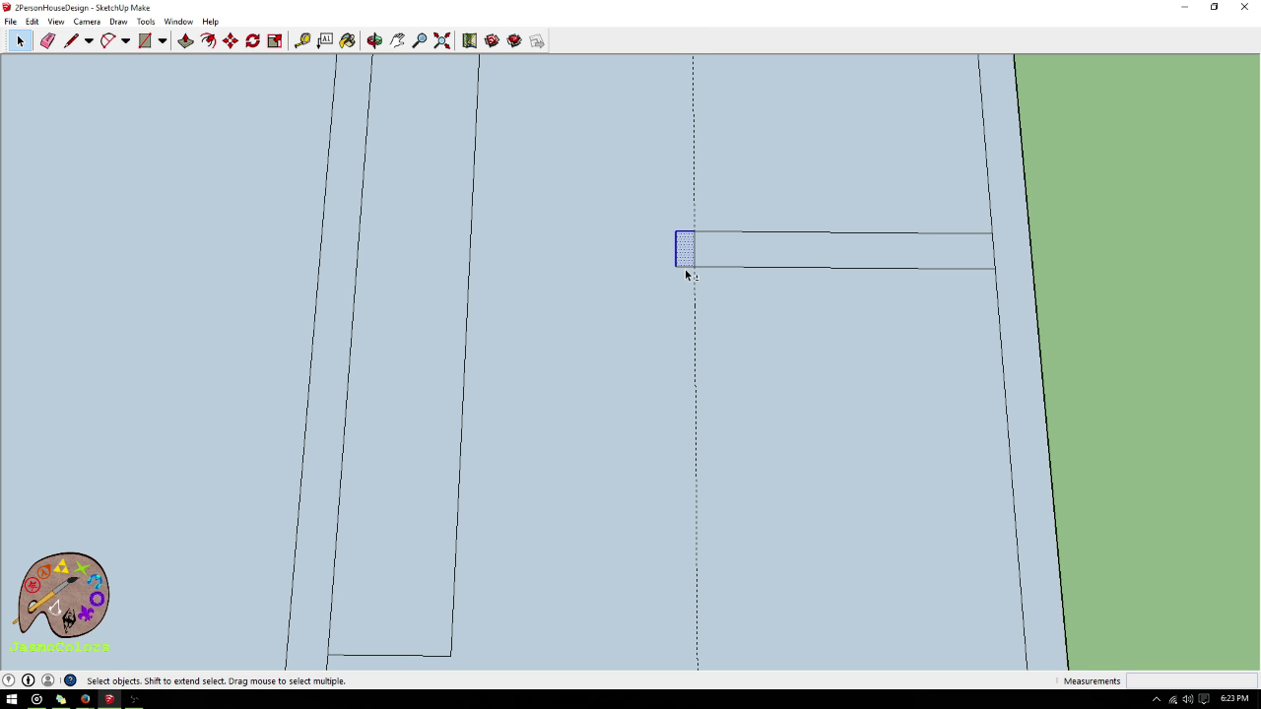
left_click(687, 270)
- Delete all the guides after the wall stub has been shortened
scroll(989, 388, "down", 2)
left_click(32, 20)
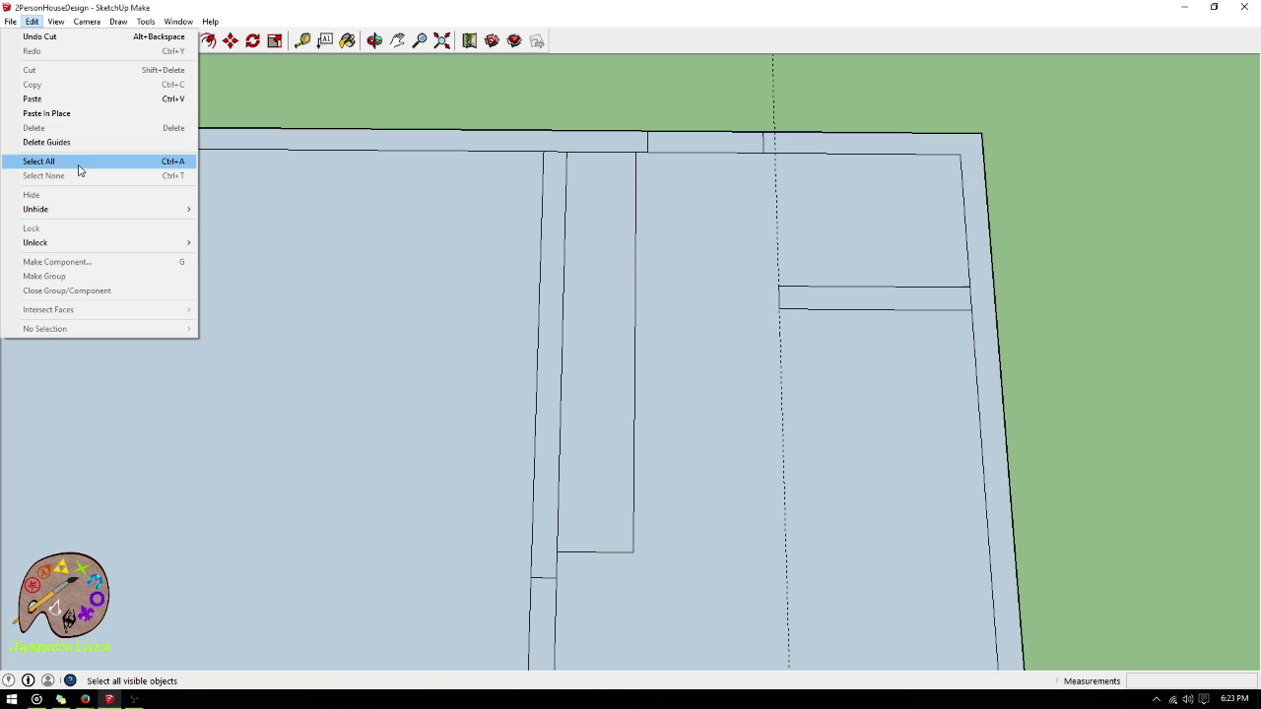
left_click(79, 143)
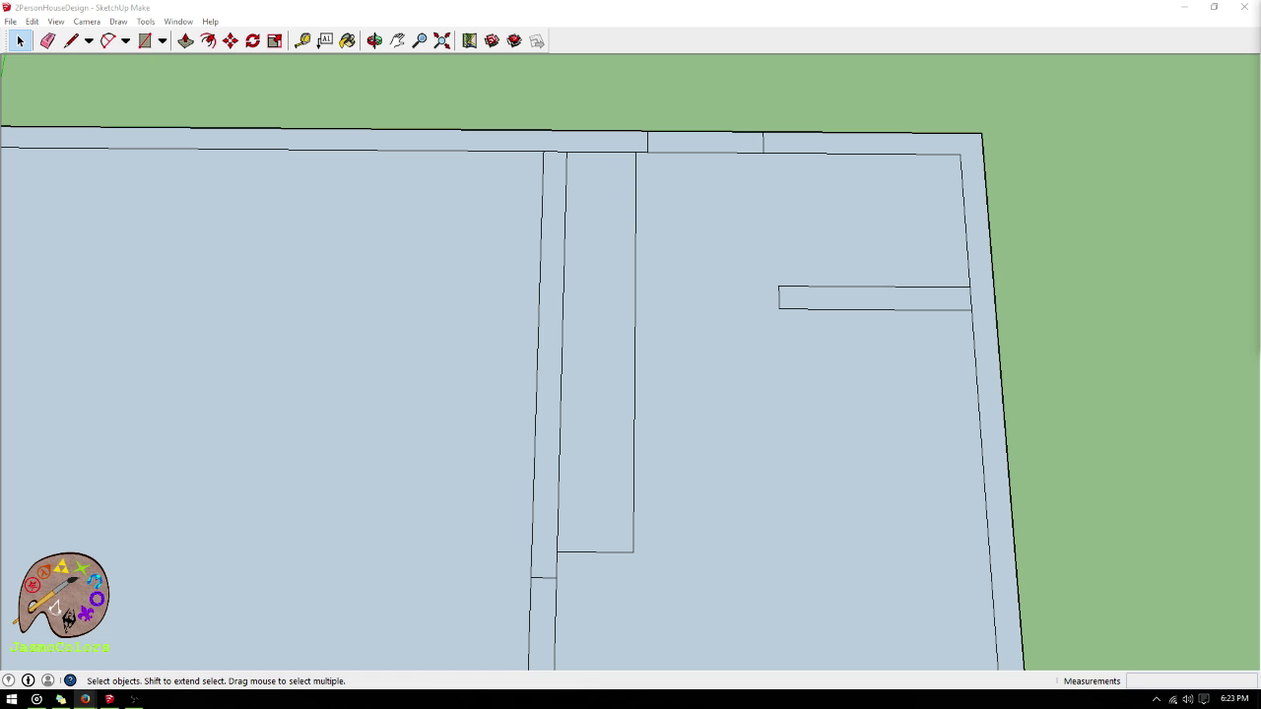
left_click(1000, 24)
scroll(881, 146, "down", 3)
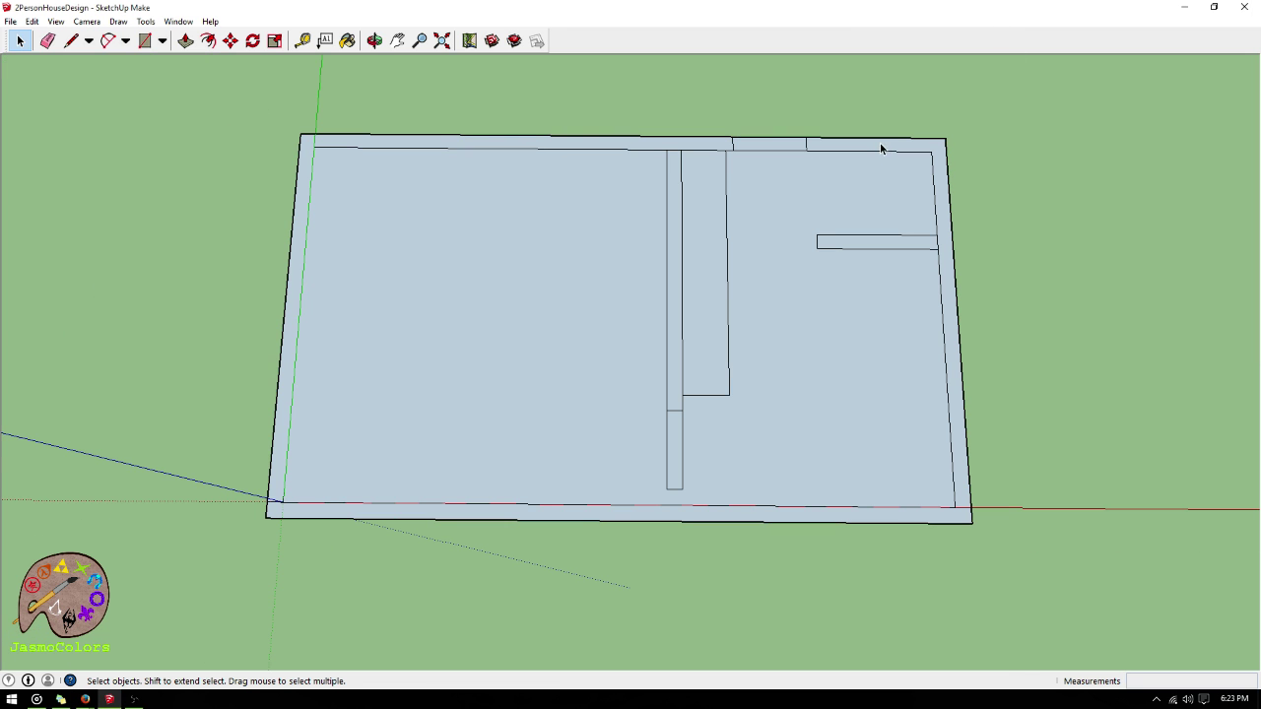
scroll(962, 461, "up", 2)
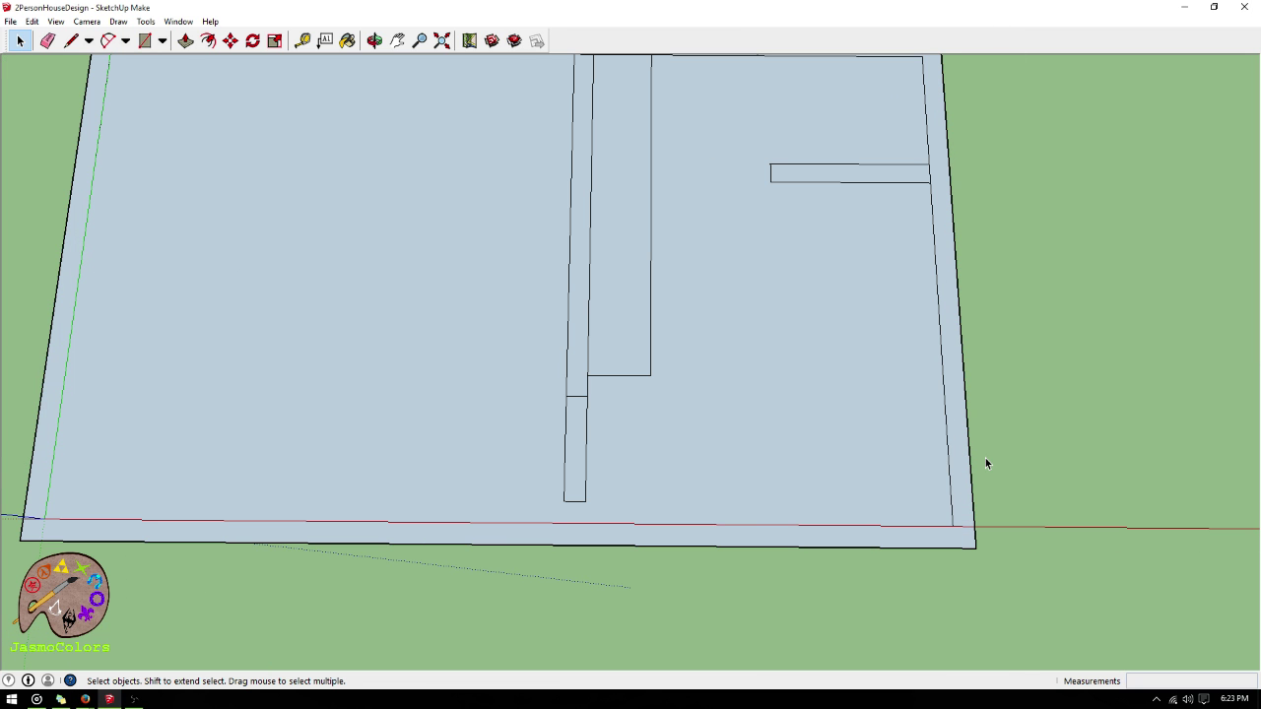
scroll(845, 630, "down", 2)
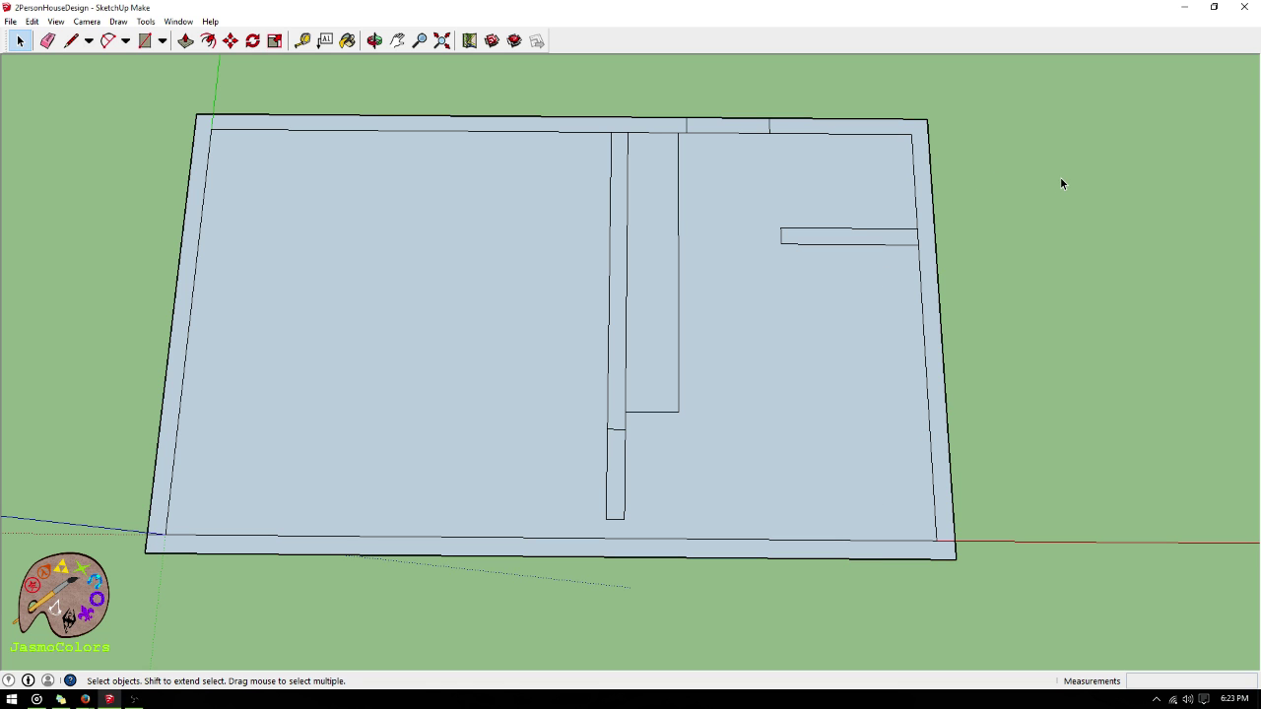
scroll(1015, 197, "up", 2)
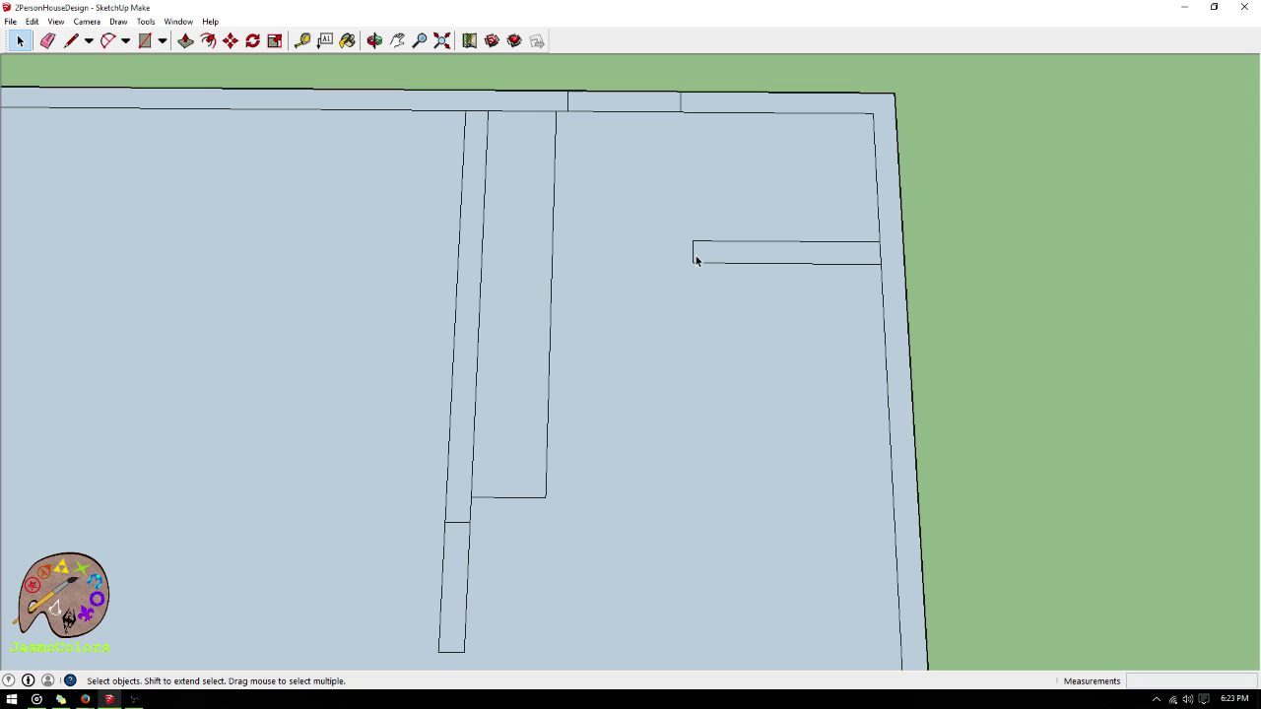
double_click(742, 262)
key("Delete")
scroll(959, 178, "down", 2)
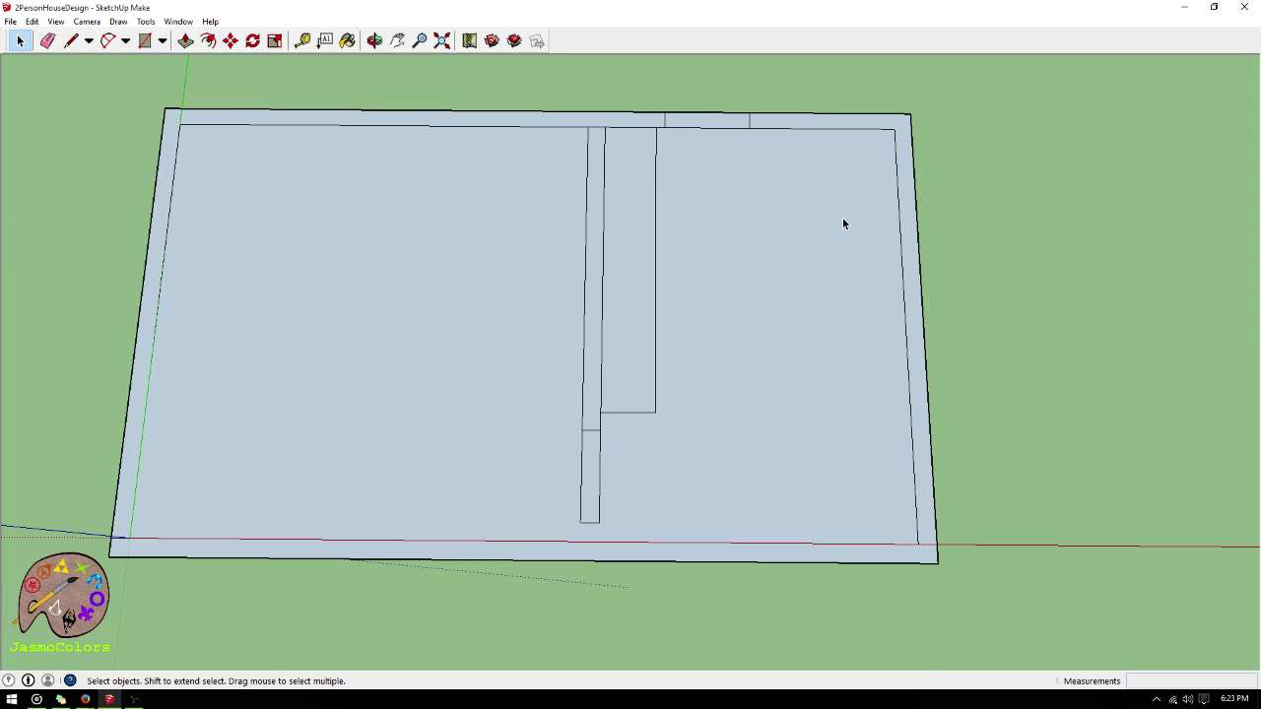
key("ctrl+z")
- Place a guide parallel to the inner face of the doorway wall, along the near long edge of the wall stub
left_click(302, 40)
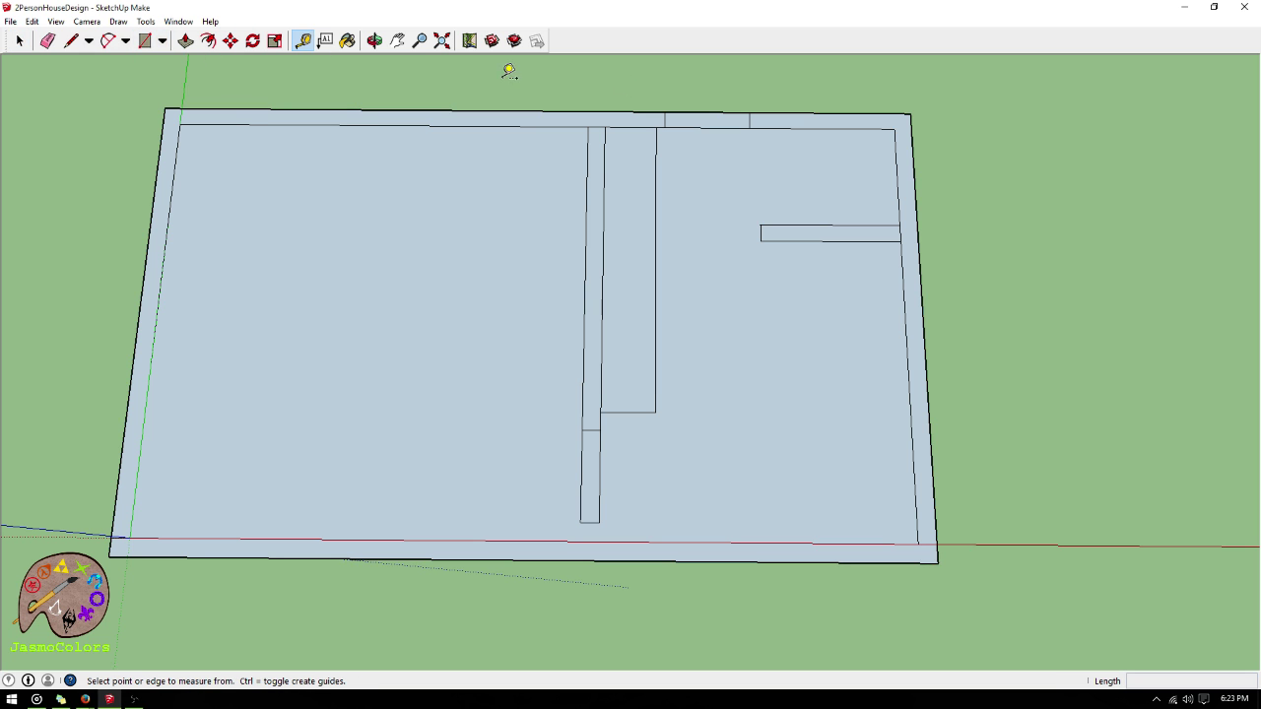
left_click(811, 127)
left_click(814, 220)
- Delete the short wall stub's face and its remaining edges, keeping the guide along its former edge
scroll(922, 195, "up", 2)
key("space")
left_click(759, 268)
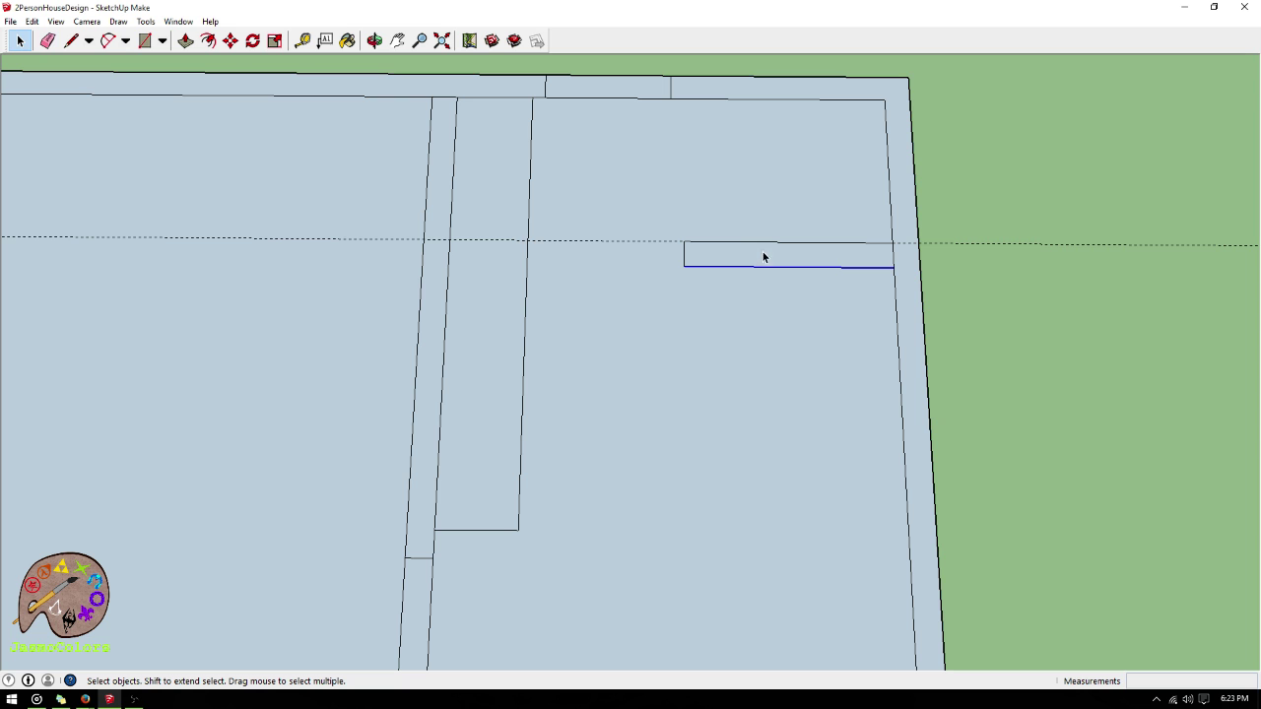
double_click(766, 251)
left_click(765, 256, "shift")
left_click(685, 257, "shift")
key("Delete")
- Place a guide 18" inside the room from the inner face of the short end wall
scroll(878, 119, "down", 2)
left_click(375, 40)
left_click_drag(436, 140, 759, 385)
key("F2")
scroll(608, 262, "up", 3)
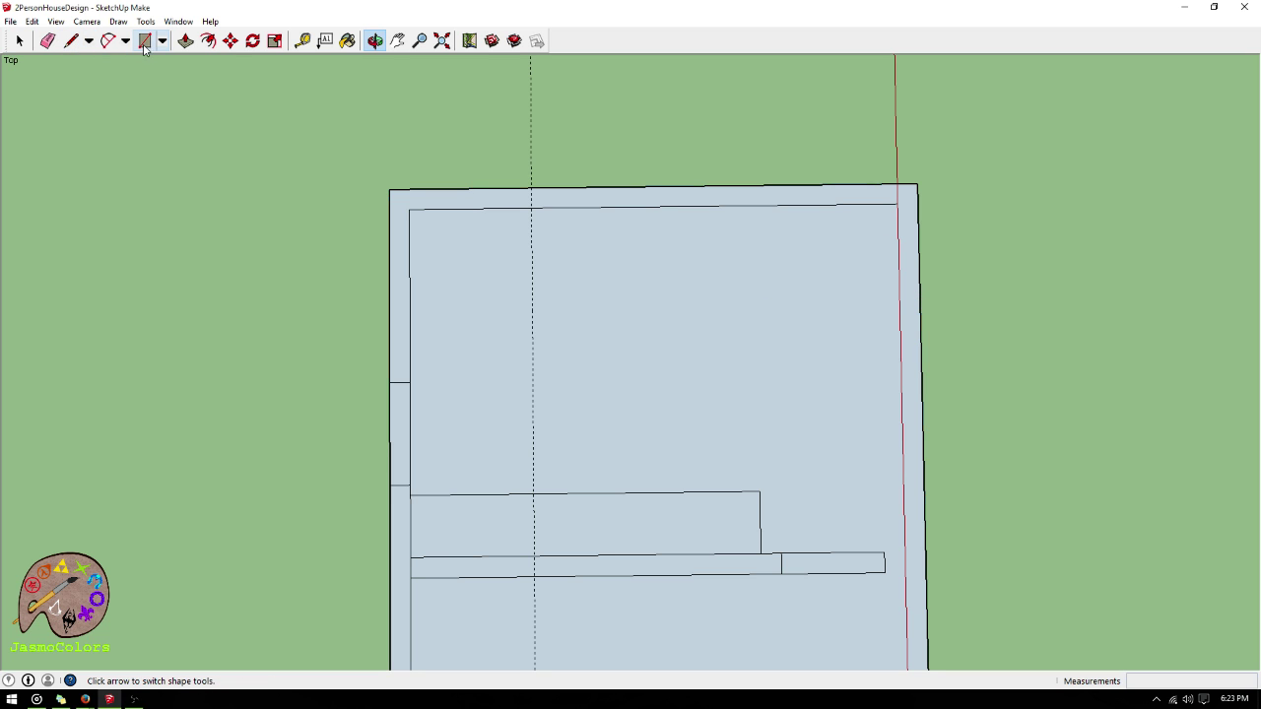
left_click(304, 42)
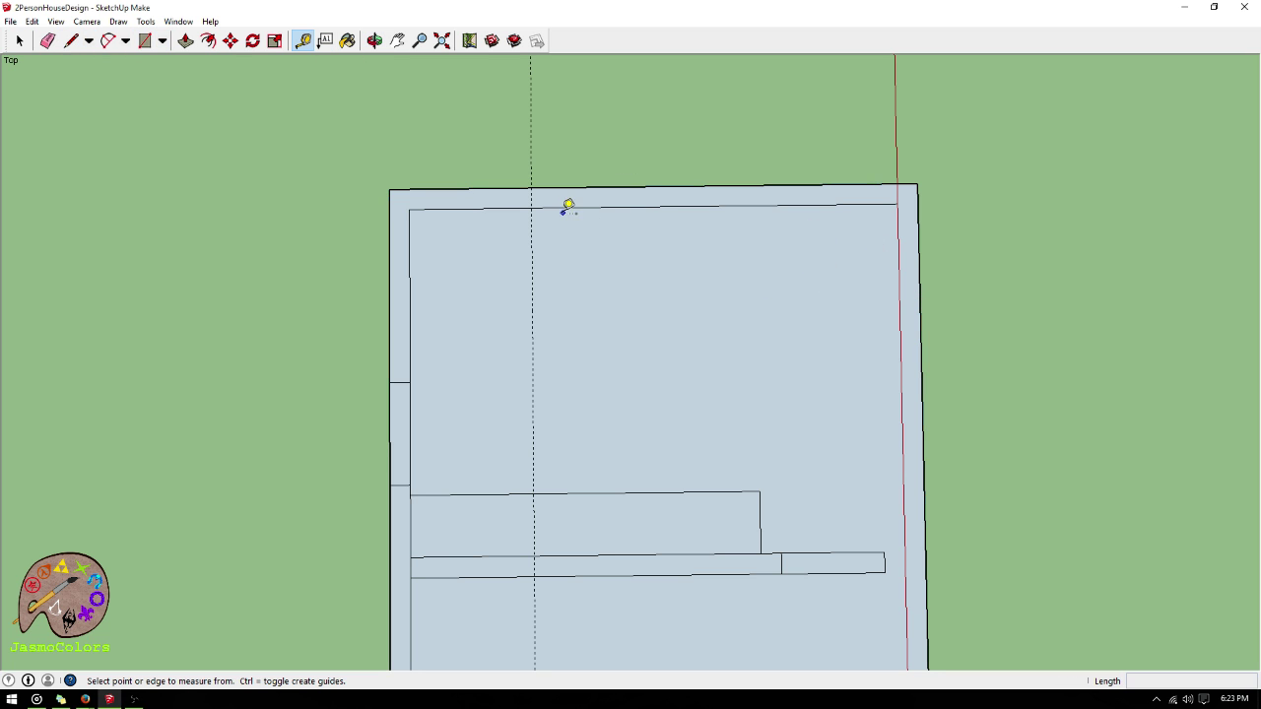
left_click(595, 208)
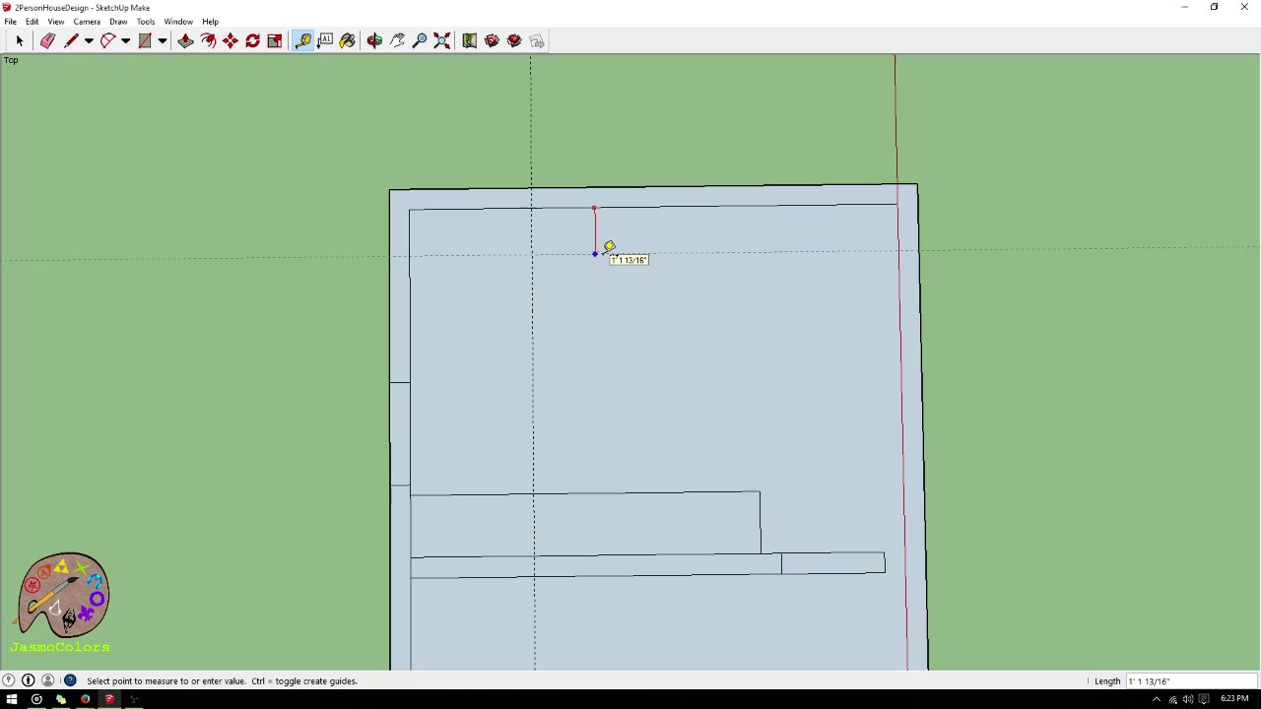
type("18")
key("Return")
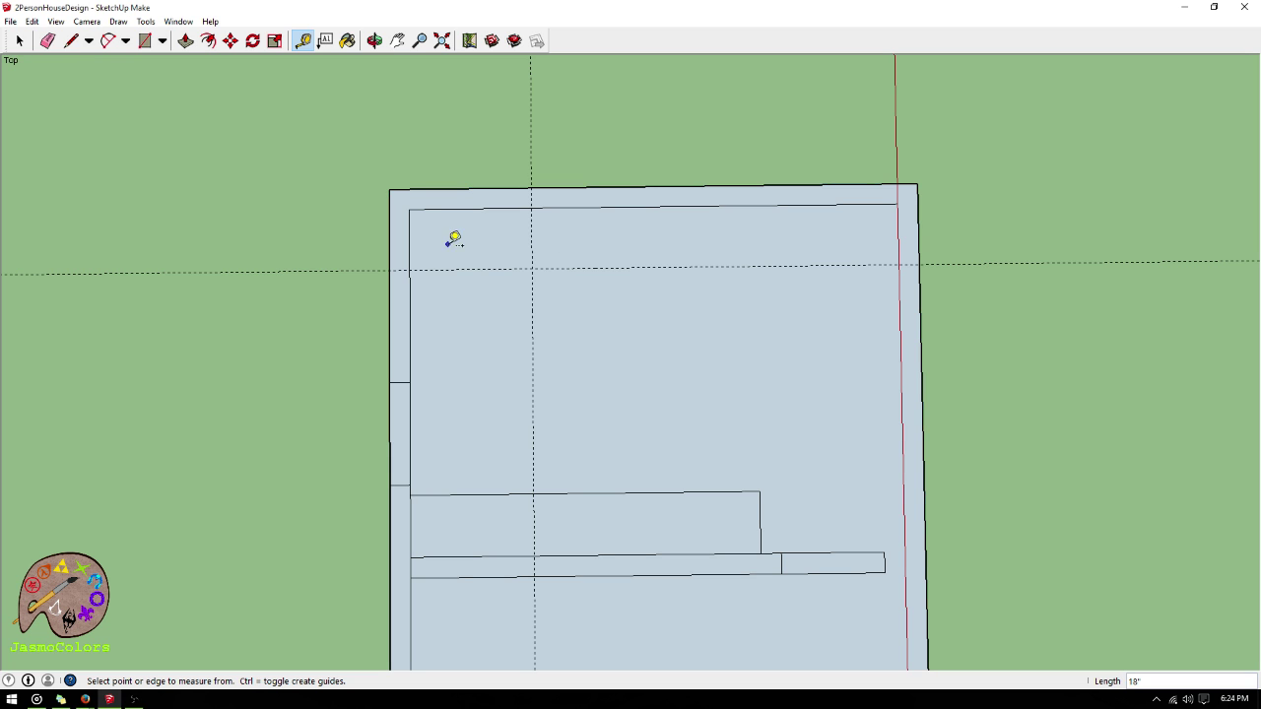
- Place a guide 6" farther into the room from the guide parallel to the doorway wall, and another guide 4' beyond it
left_click(532, 231)
type("6")
key("Return")
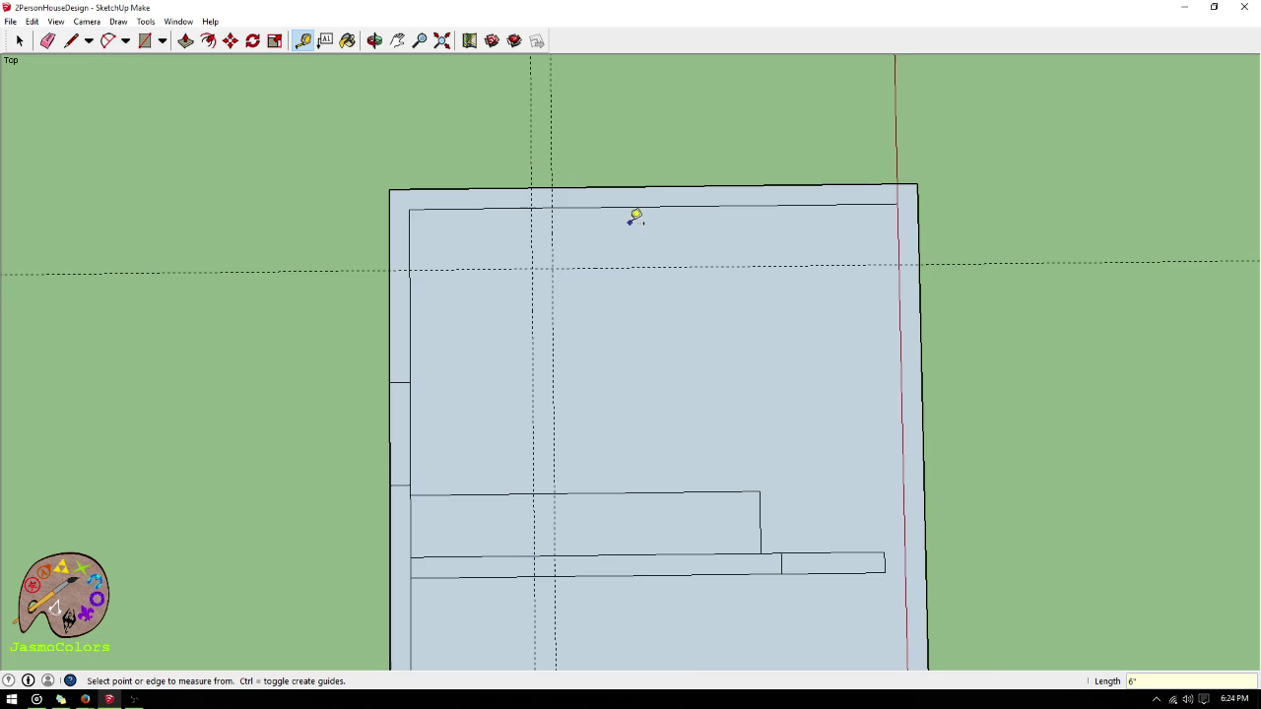
scroll(634, 214, "up", 3)
left_click(503, 243)
type("4'")
key("Return")
- Measure the distance from the 4' guide to the inner face of the long wall opposite the doorway
scroll(547, 227, "down", 2)
left_click(703, 239)
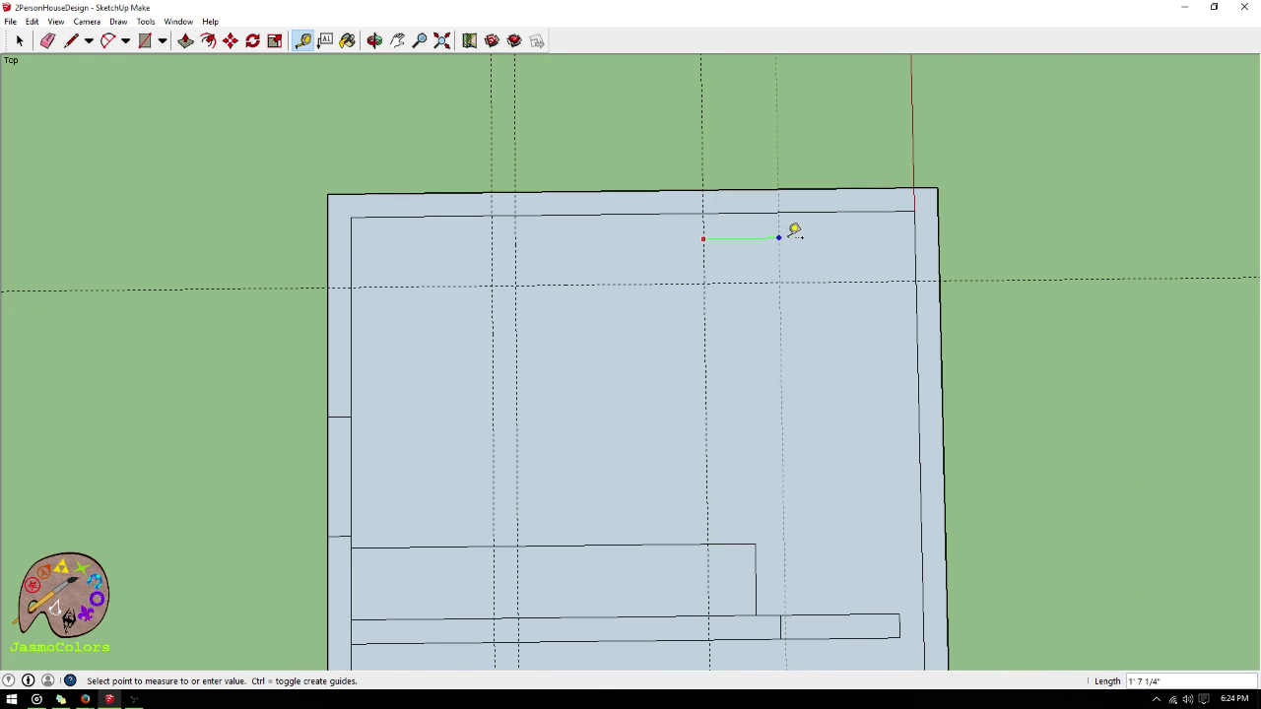
left_click(917, 237)
- Draw a 4' by 1' 6" rectangle against the end wall, between the guides spaced 4' apart
key("r")
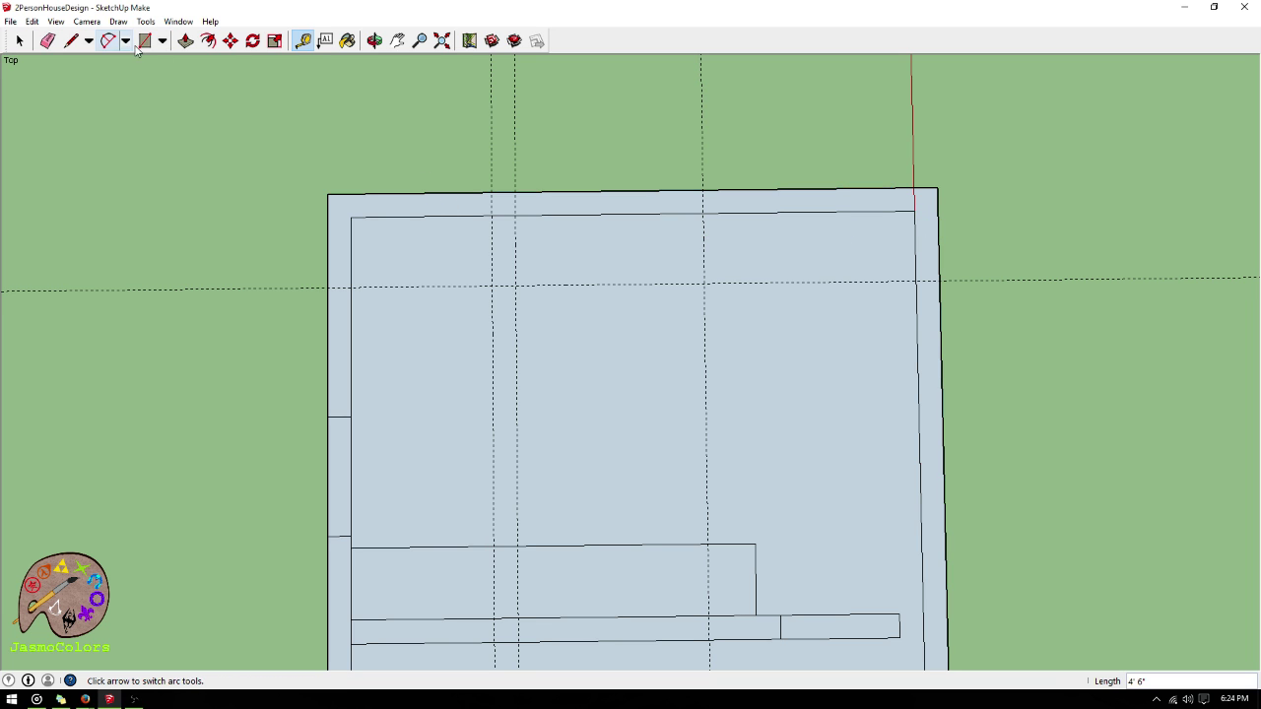
left_click(515, 213)
left_click(703, 285)
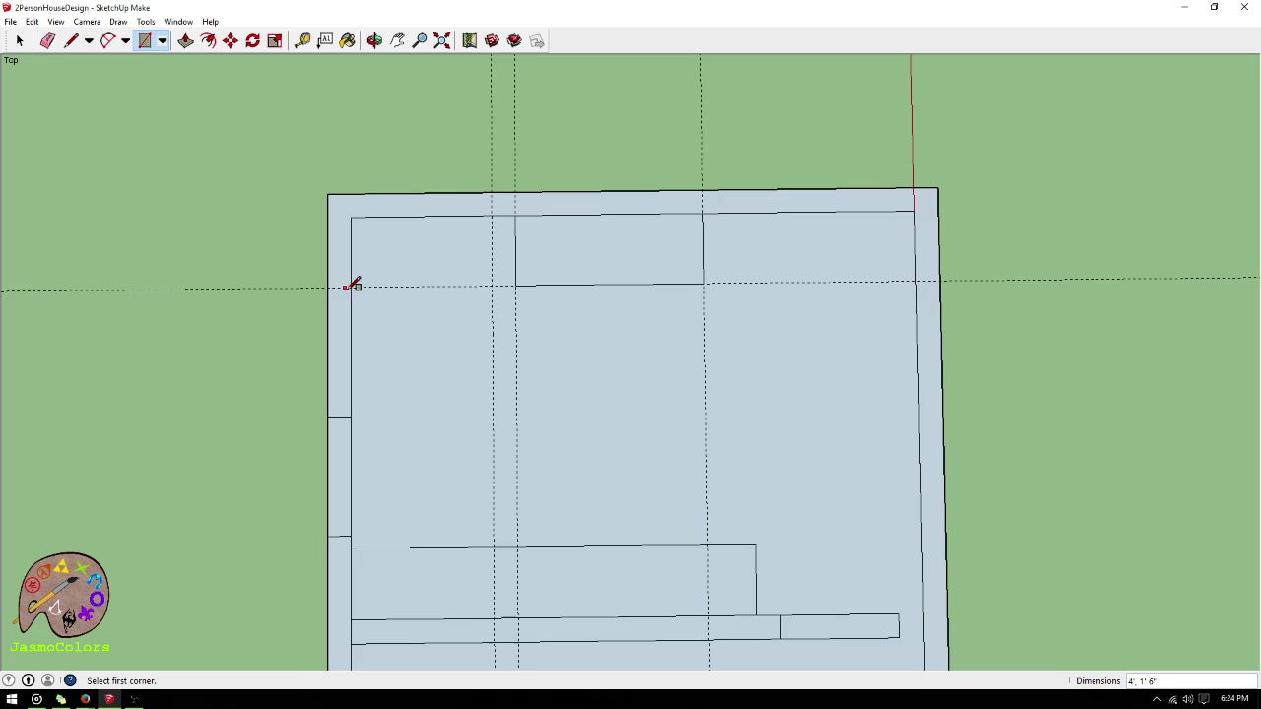
- Place a guide 3' inside the room from the inner face of the end wall
scroll(448, 264, "up", 1)
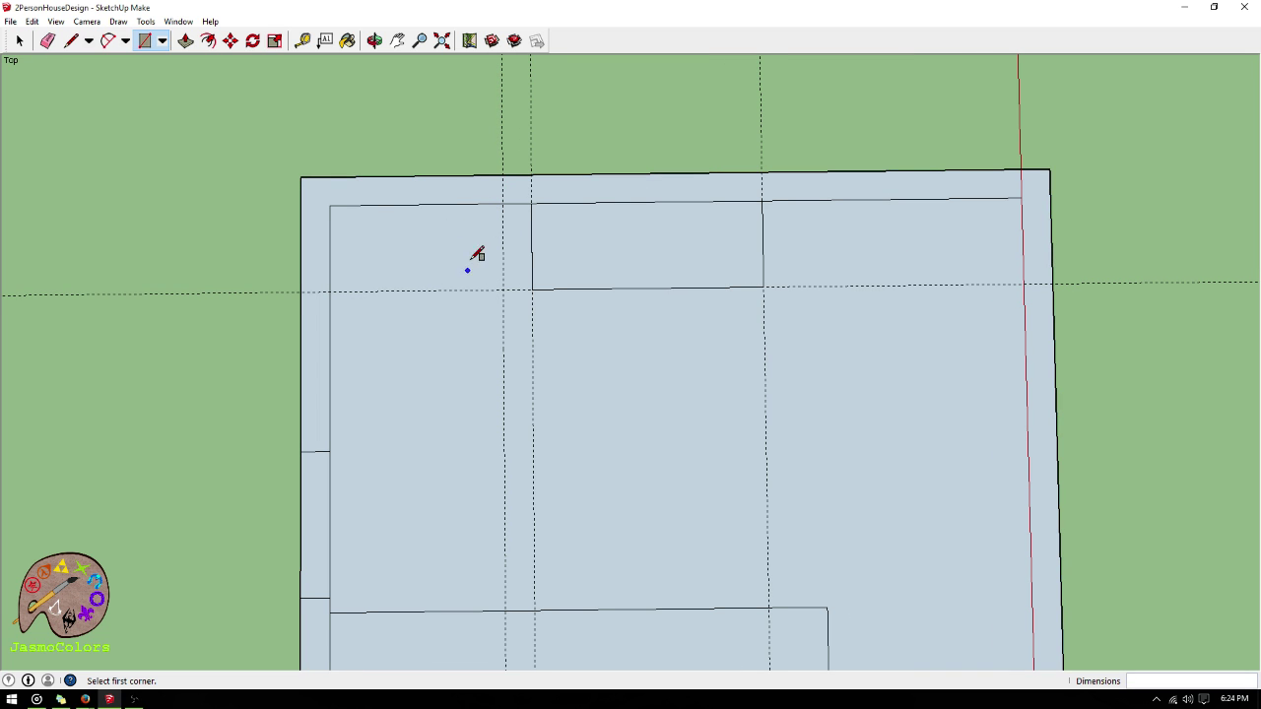
scroll(390, 380, "down", 1)
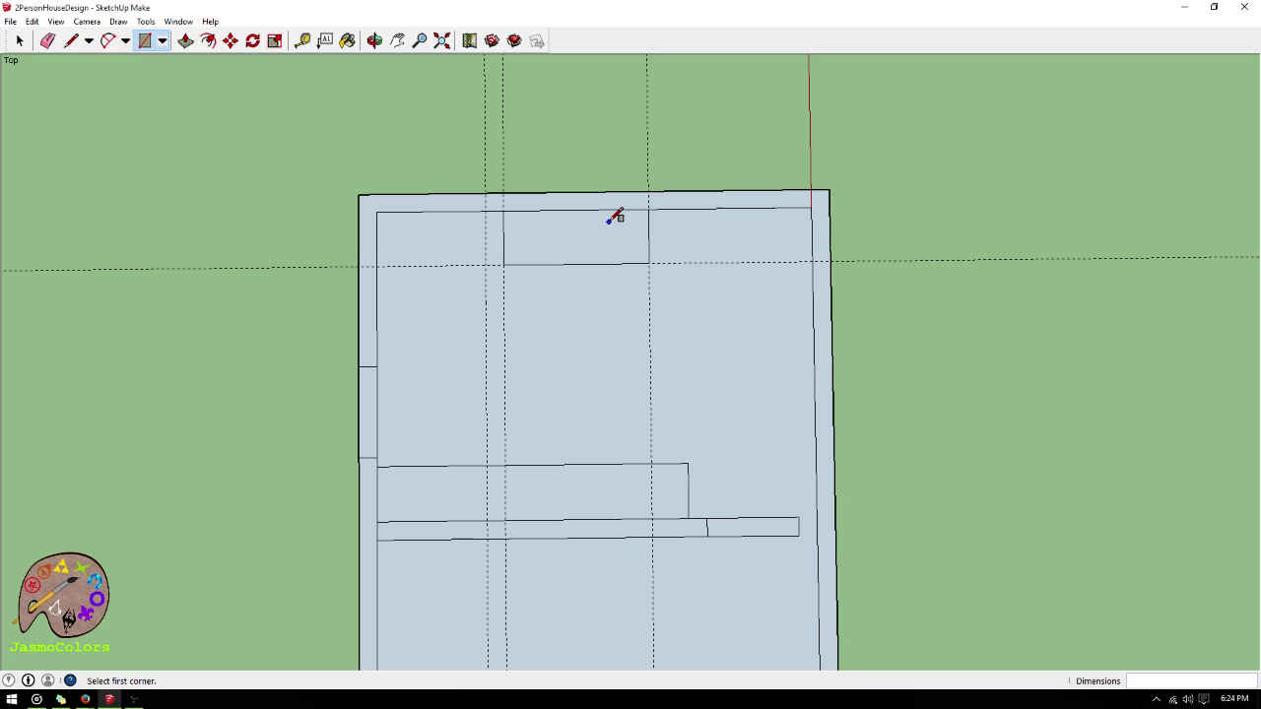
scroll(287, 285, "up", 2)
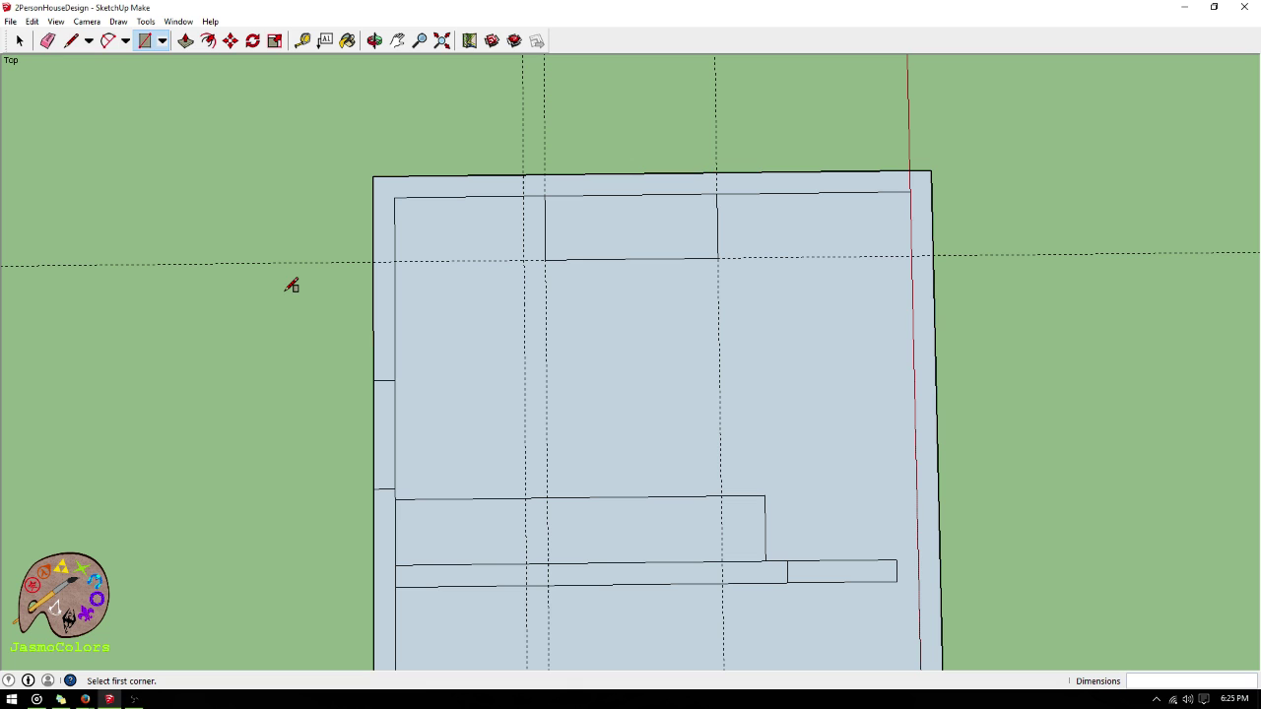
left_click(302, 40)
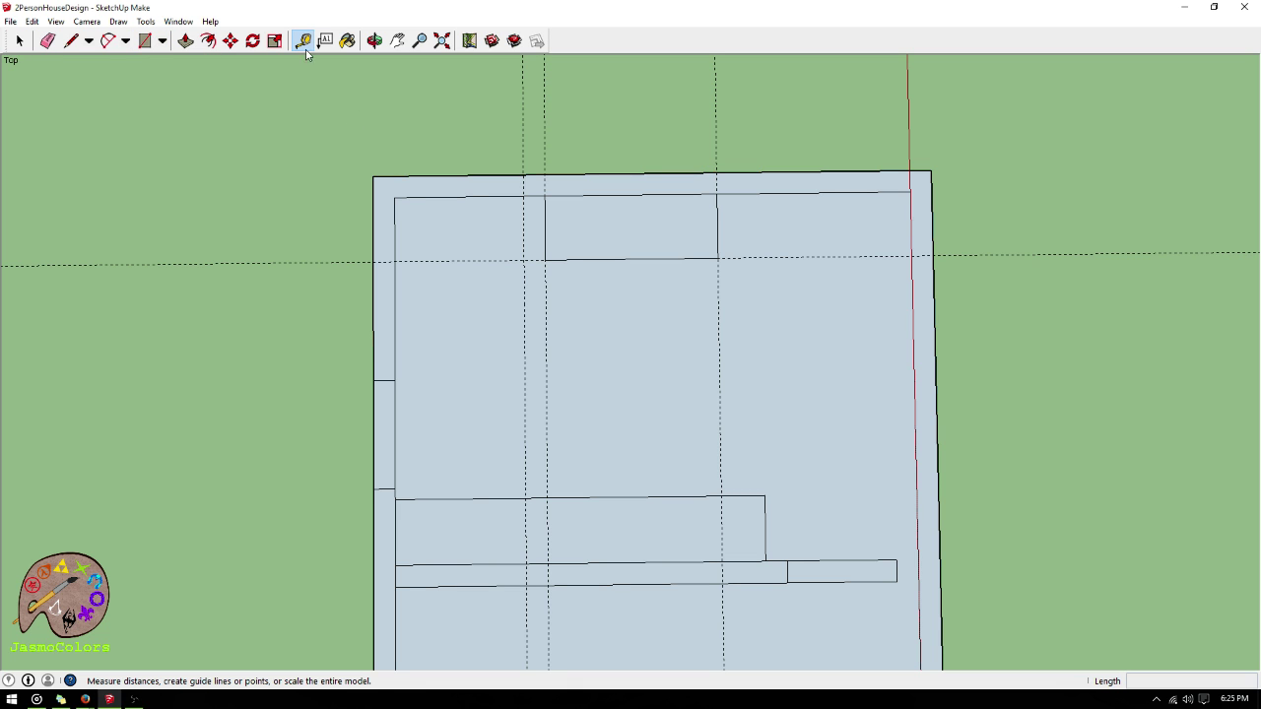
left_click(469, 196)
type("3'")
key("Return")
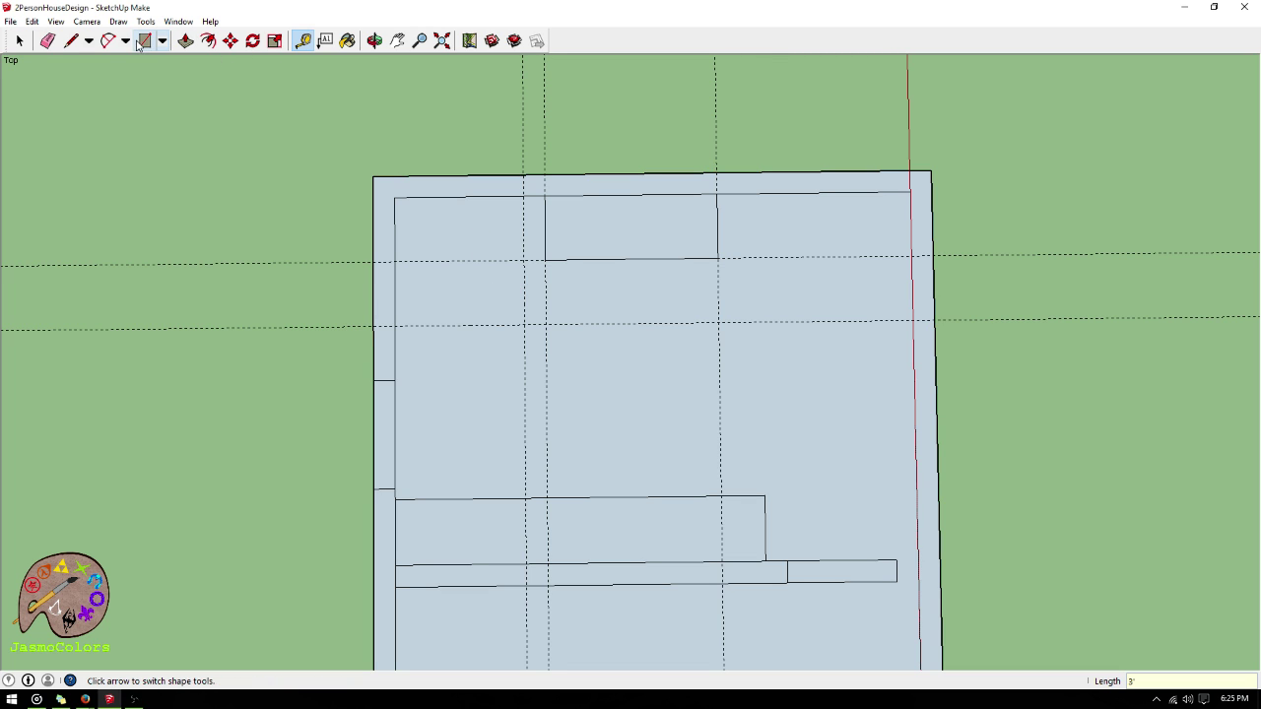
- Outline a 6" thick, 3' long wall stub from the end wall between the two closely spaced guides, beside the 4' rectangle
left_click(71, 41)
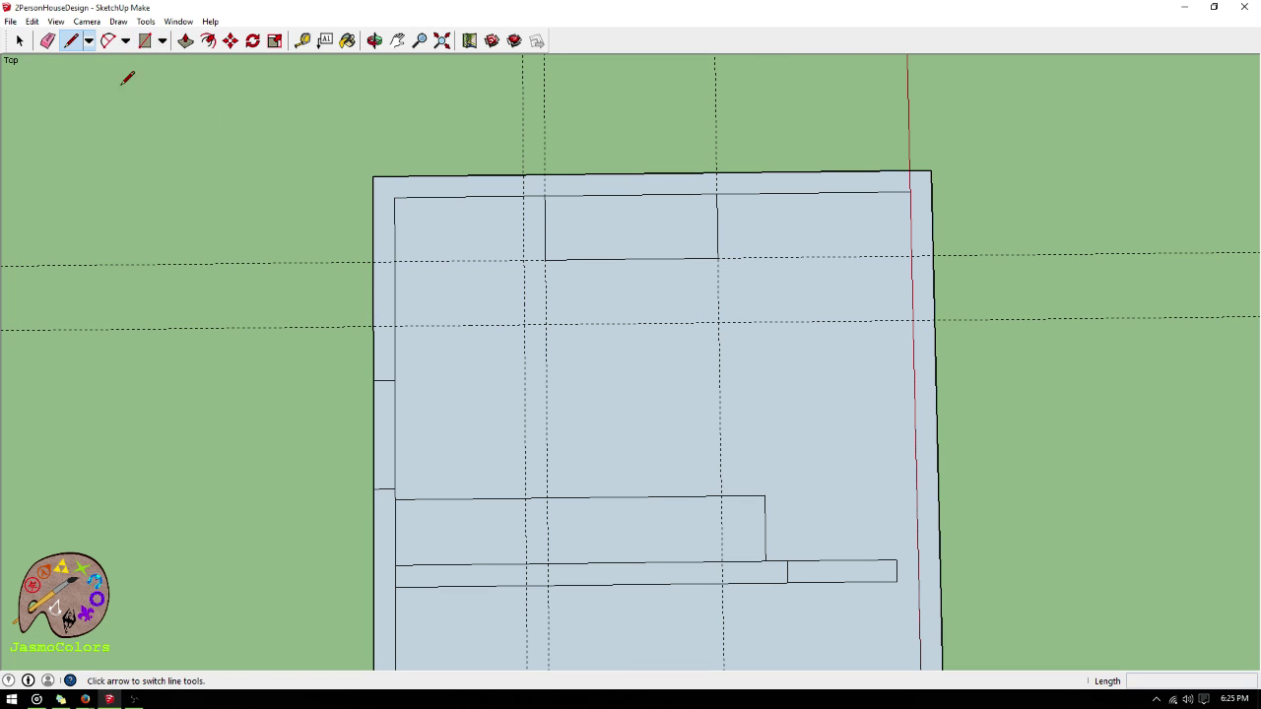
left_click(524, 196)
left_click(524, 323)
left_click(545, 323)
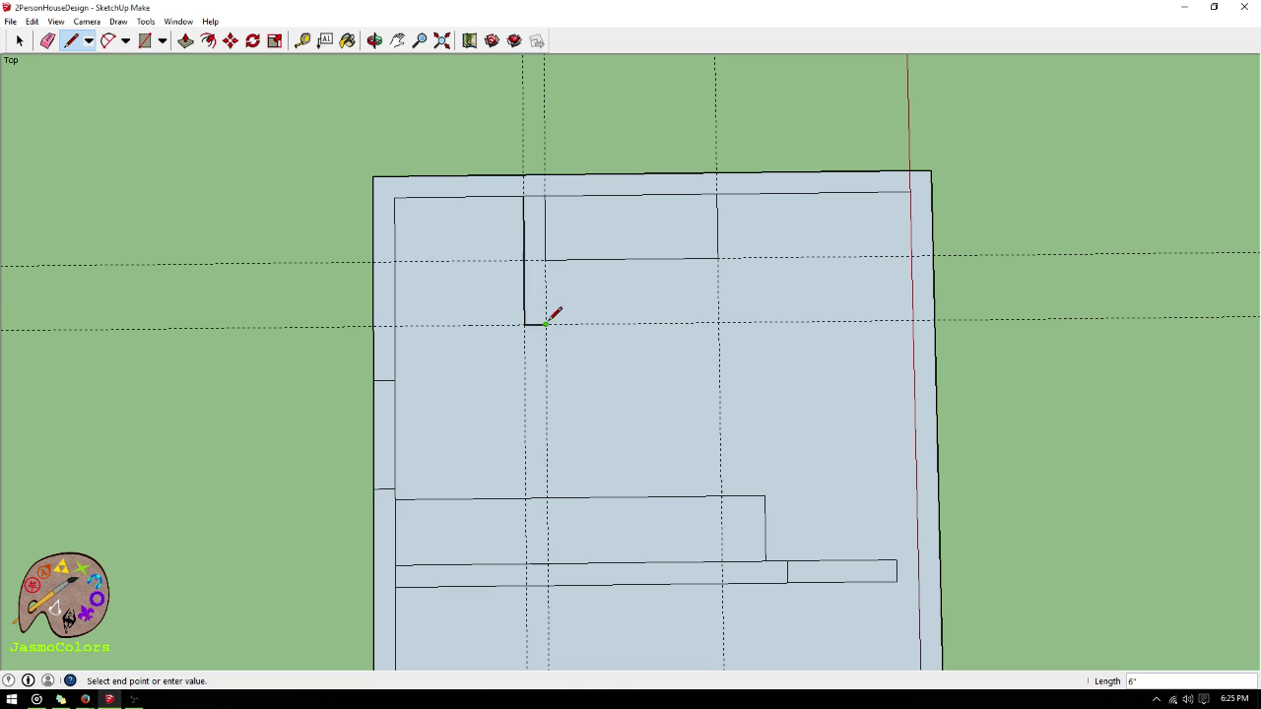
left_click(545, 259)
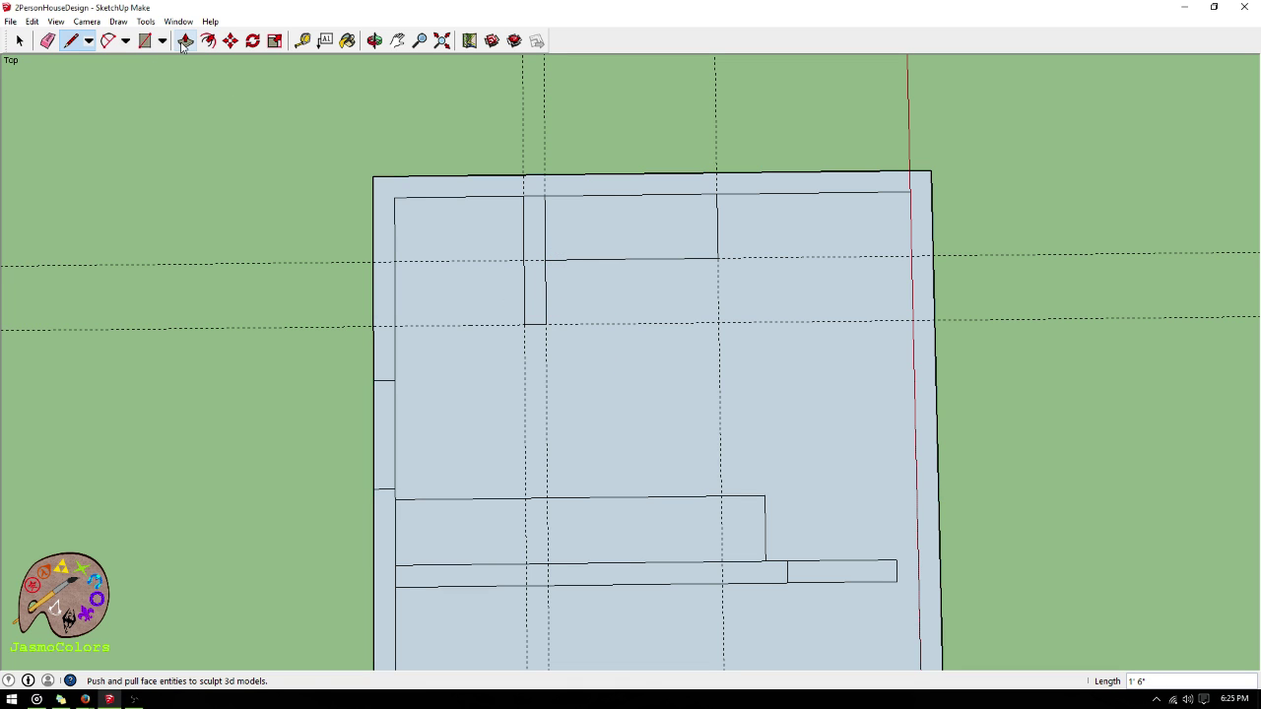
- Measure the clearance between the new wall stub and the inner face of the doorway wall
left_click(303, 40)
left_click(524, 210)
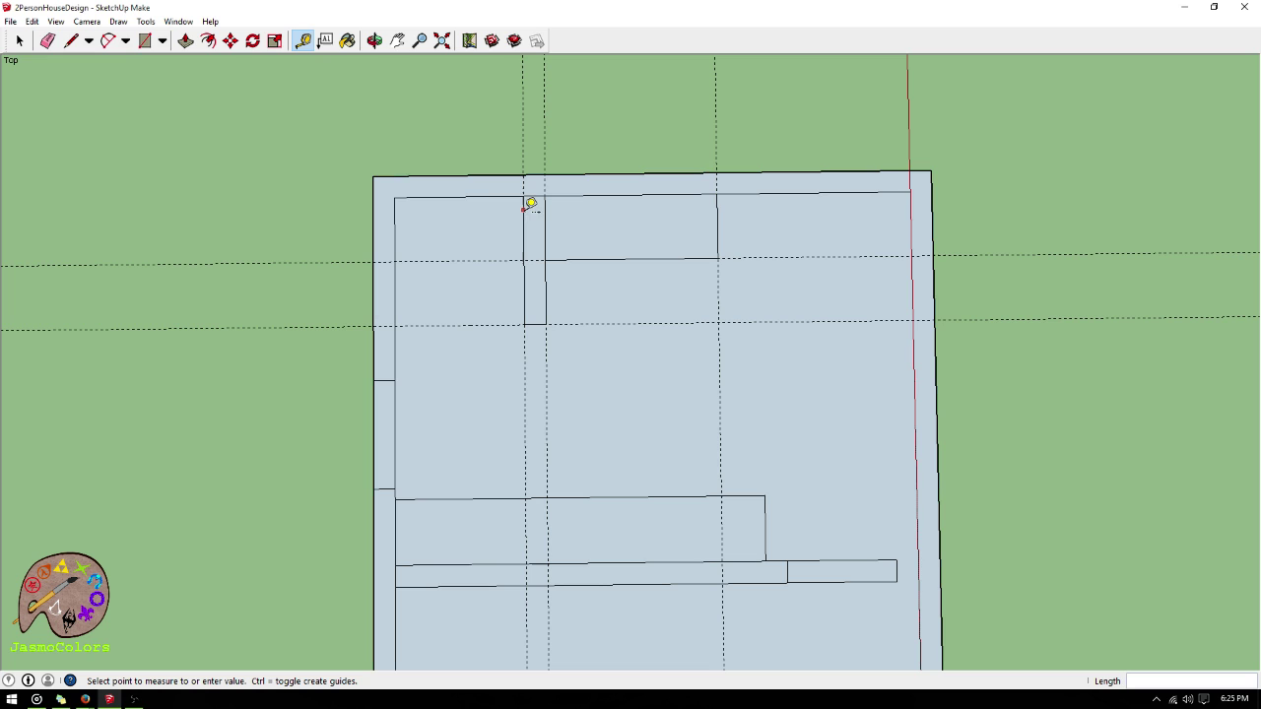
left_click(404, 210)
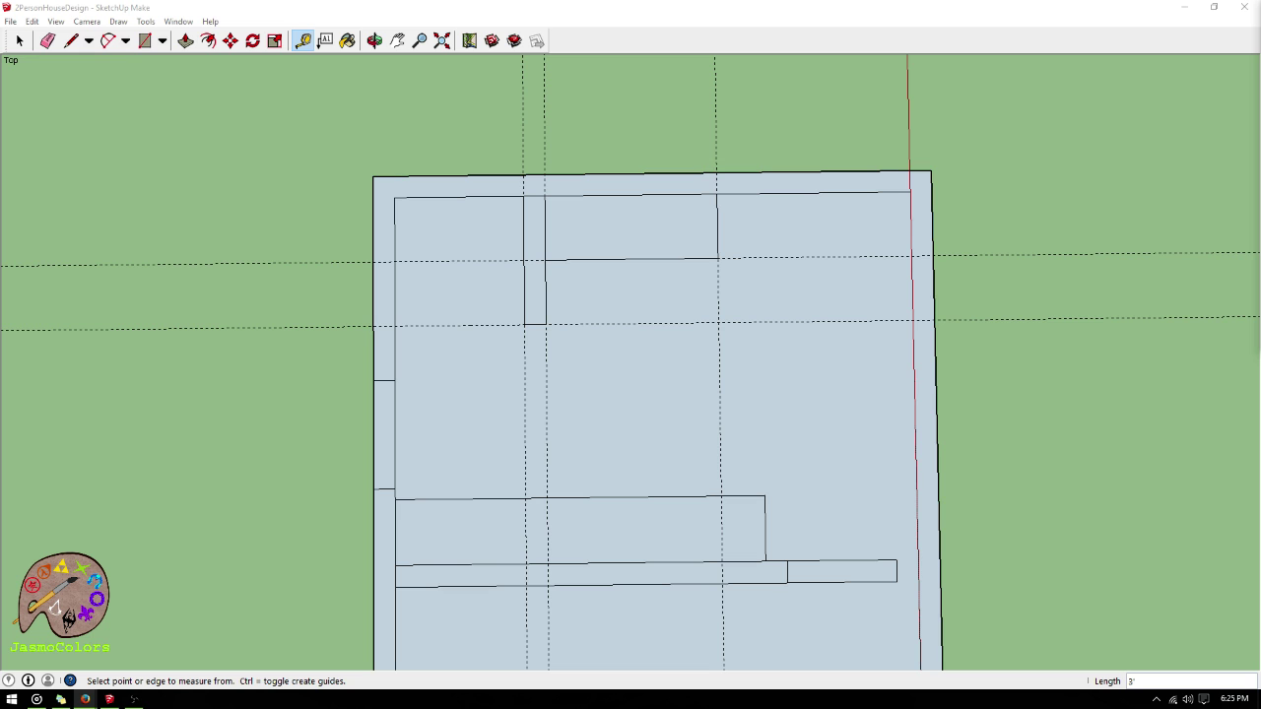
left_click(955, 20)
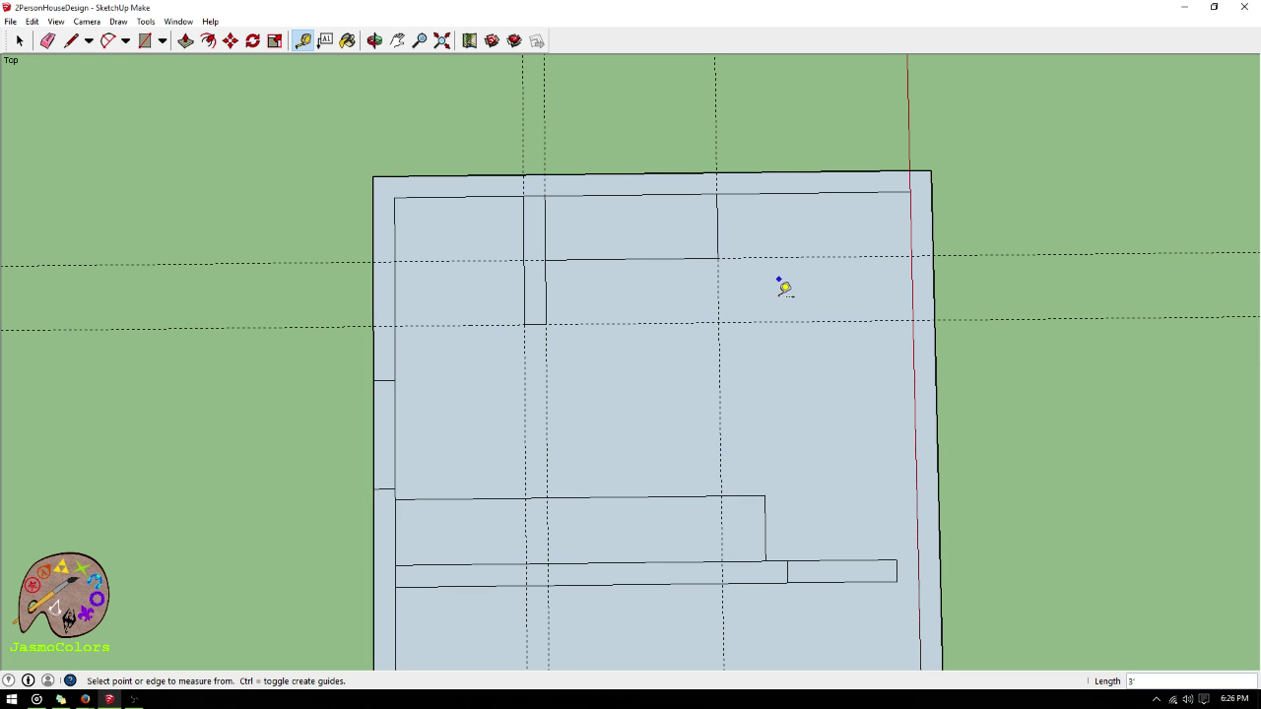
scroll(850, 214, "down", 1)
scroll(890, 233, "up", 2)
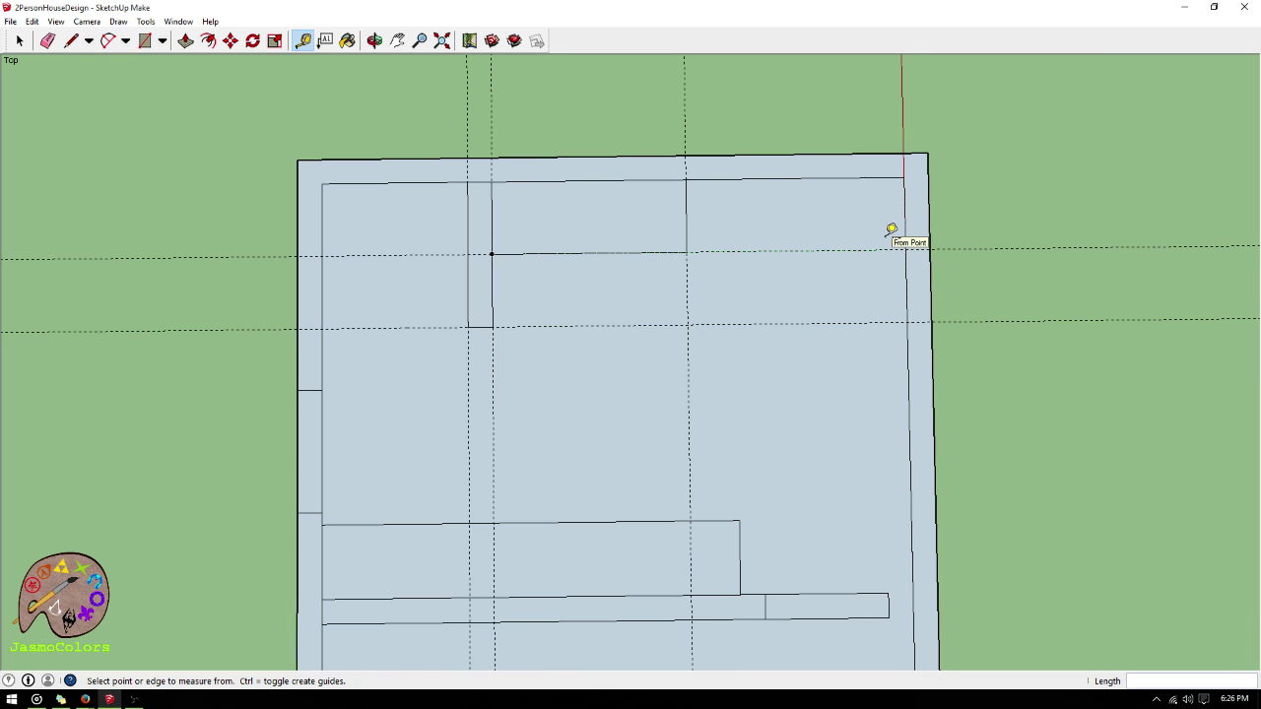
scroll(891, 229, "down", 1)
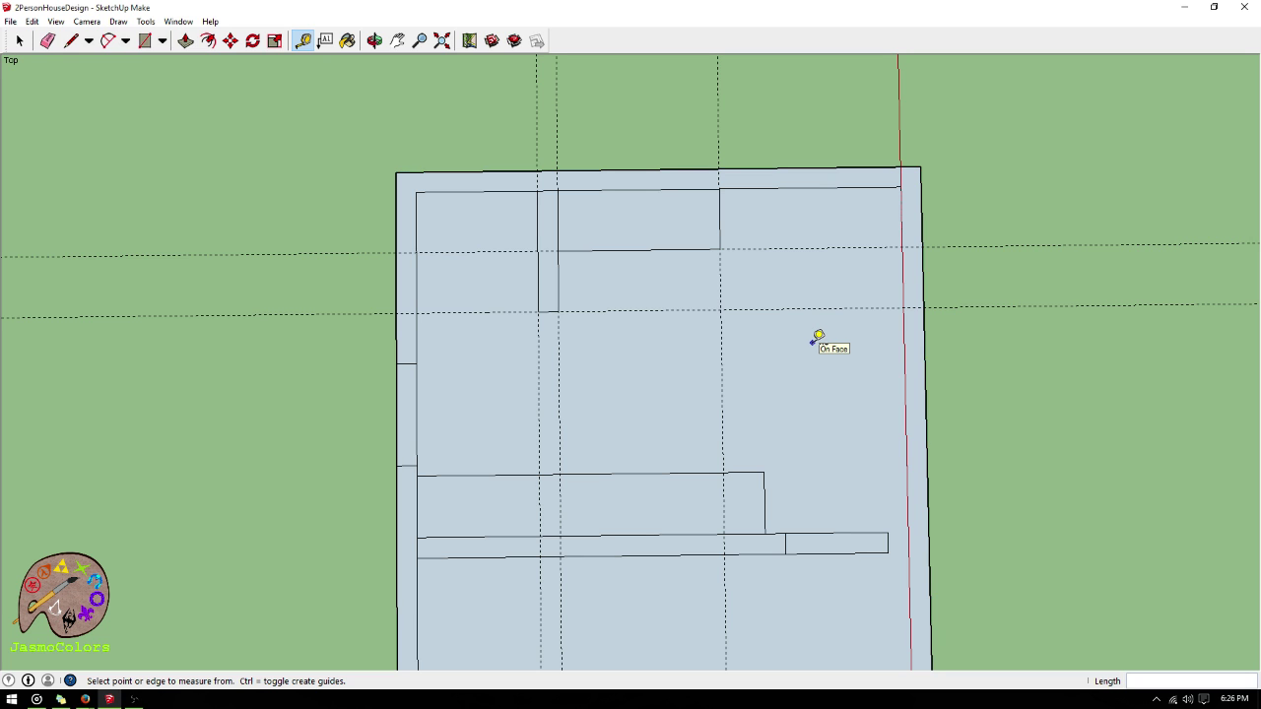
scroll(723, 230, "down", 1)
scroll(736, 244, "up", 1)
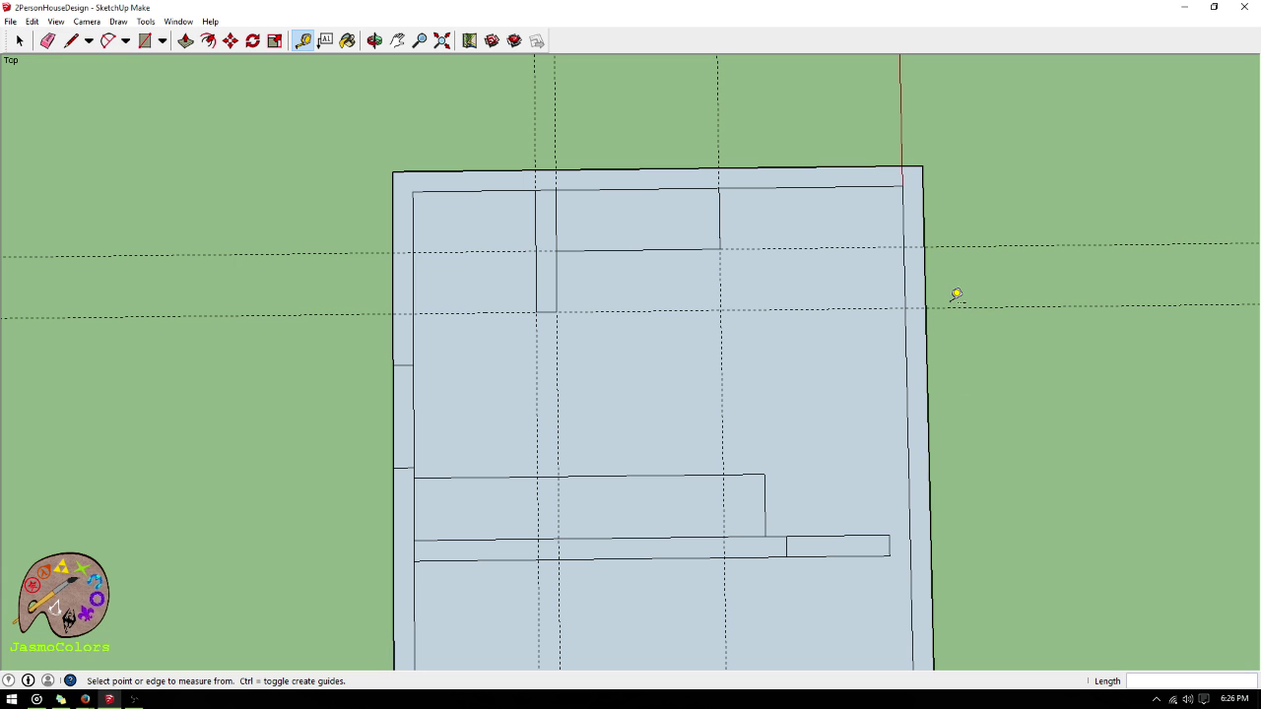
scroll(844, 186, "down", 1)
scroll(905, 473, "up", 3)
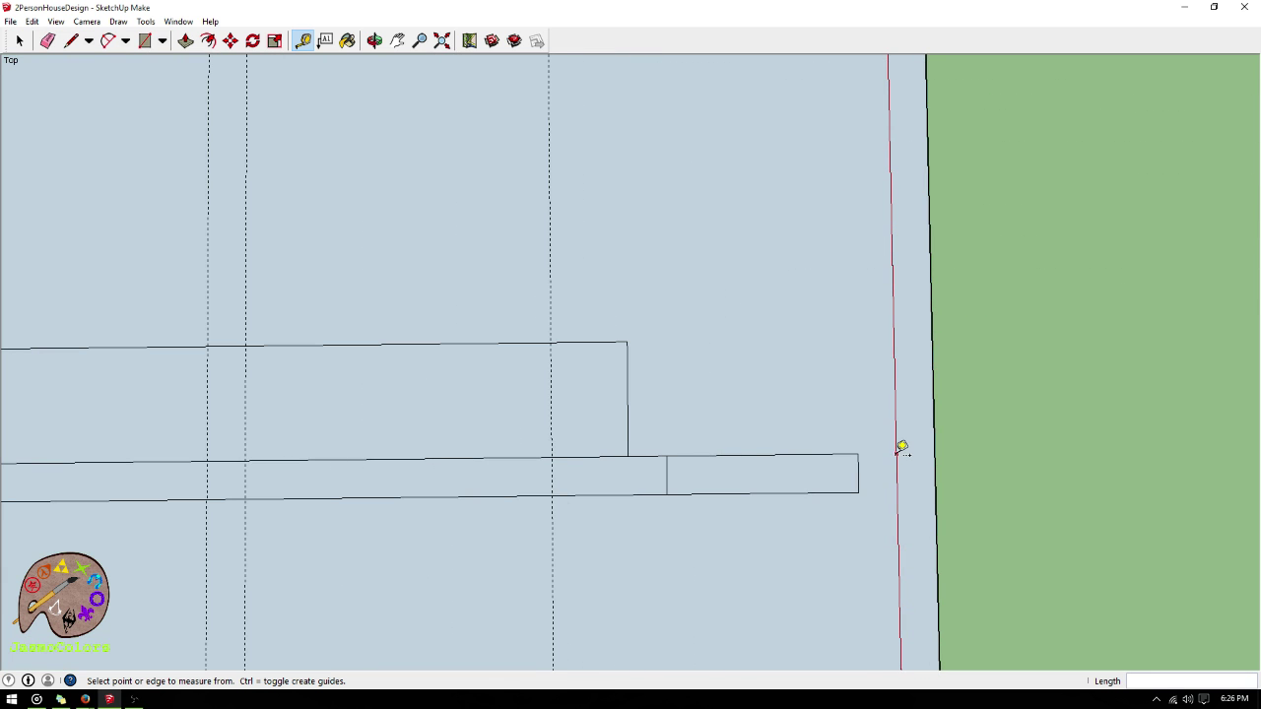
- Extend both faces of the doorway partition to the nearby side wall's inner face, following guides laid along those faces
left_click(799, 456)
left_click(801, 487)
left_click(801, 488)
left_click(802, 455)
left_click(71, 40)
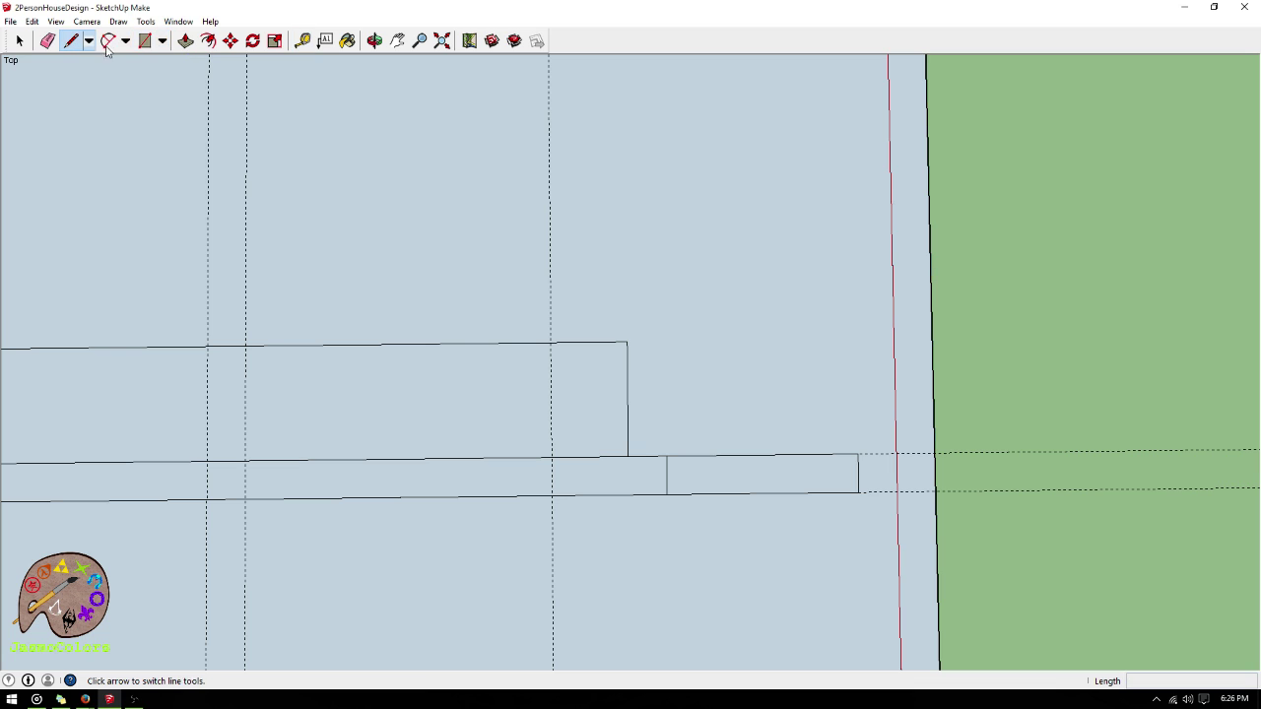
left_click(859, 455)
left_click(896, 454)
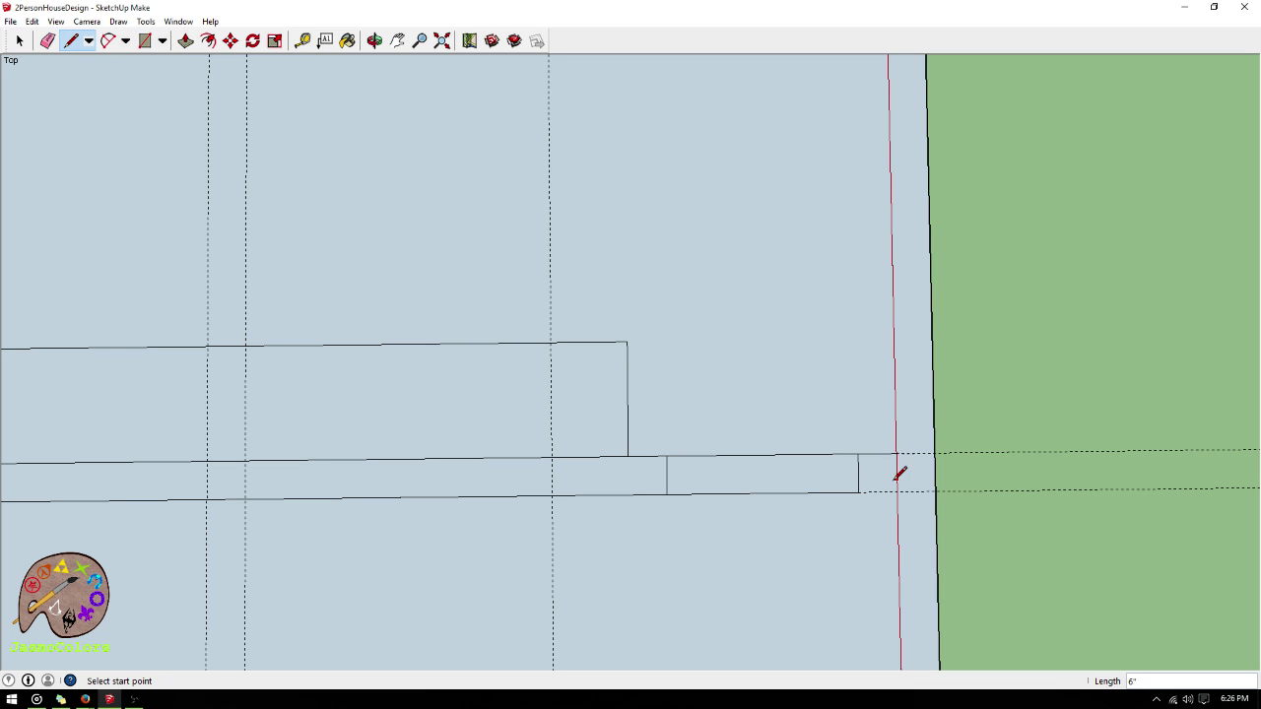
left_click(860, 490)
left_click(897, 490)
- Delete all guides from the floor plan
scroll(858, 555, "down", 2)
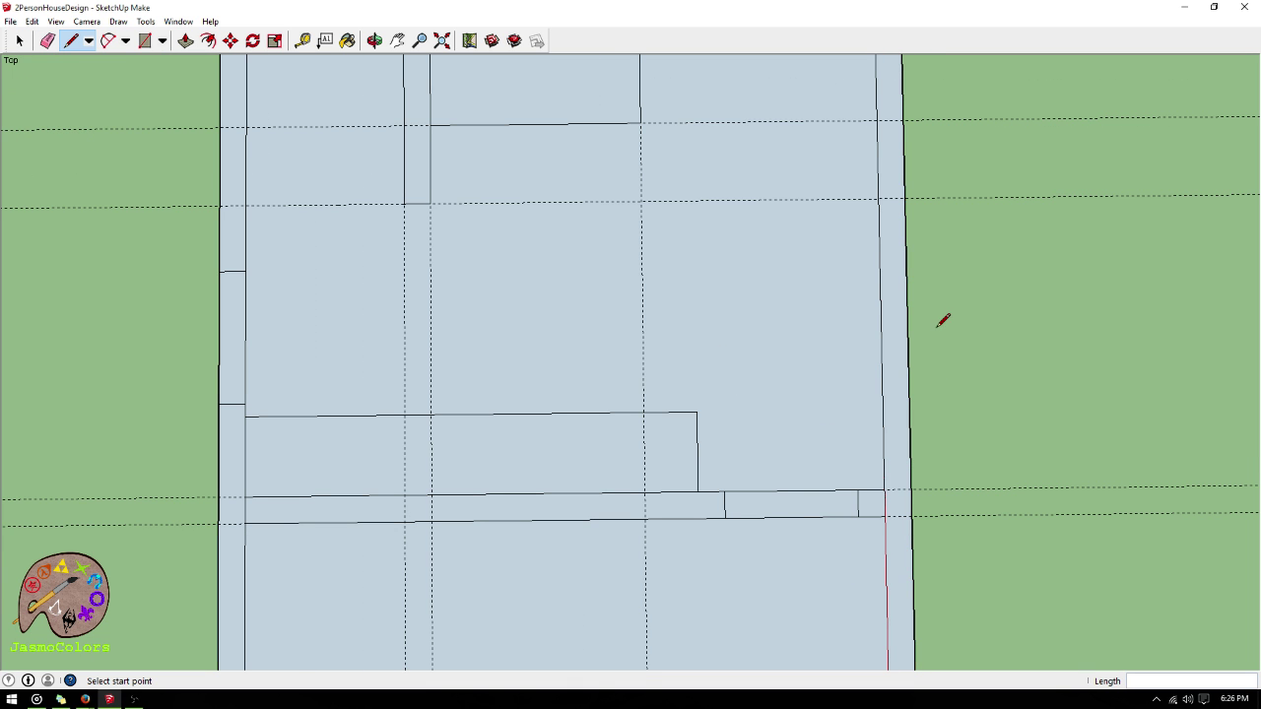
scroll(859, 586, "down", 2)
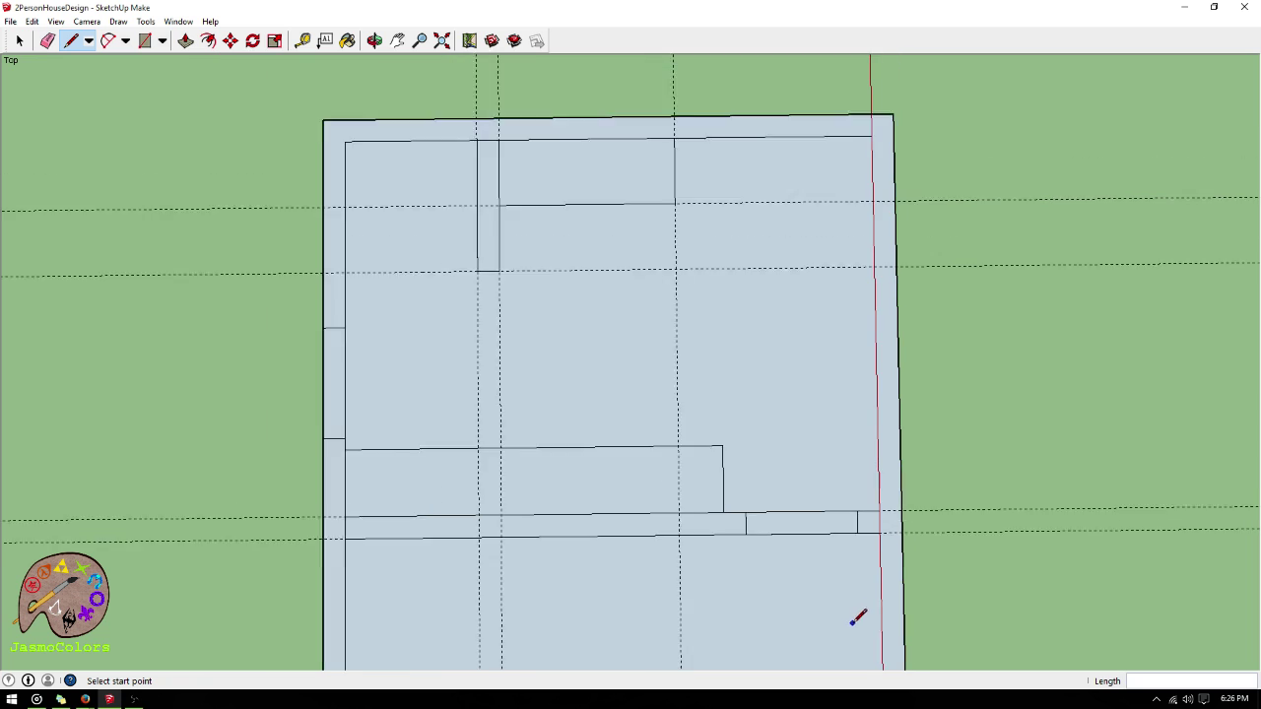
scroll(912, 448, "up", 1)
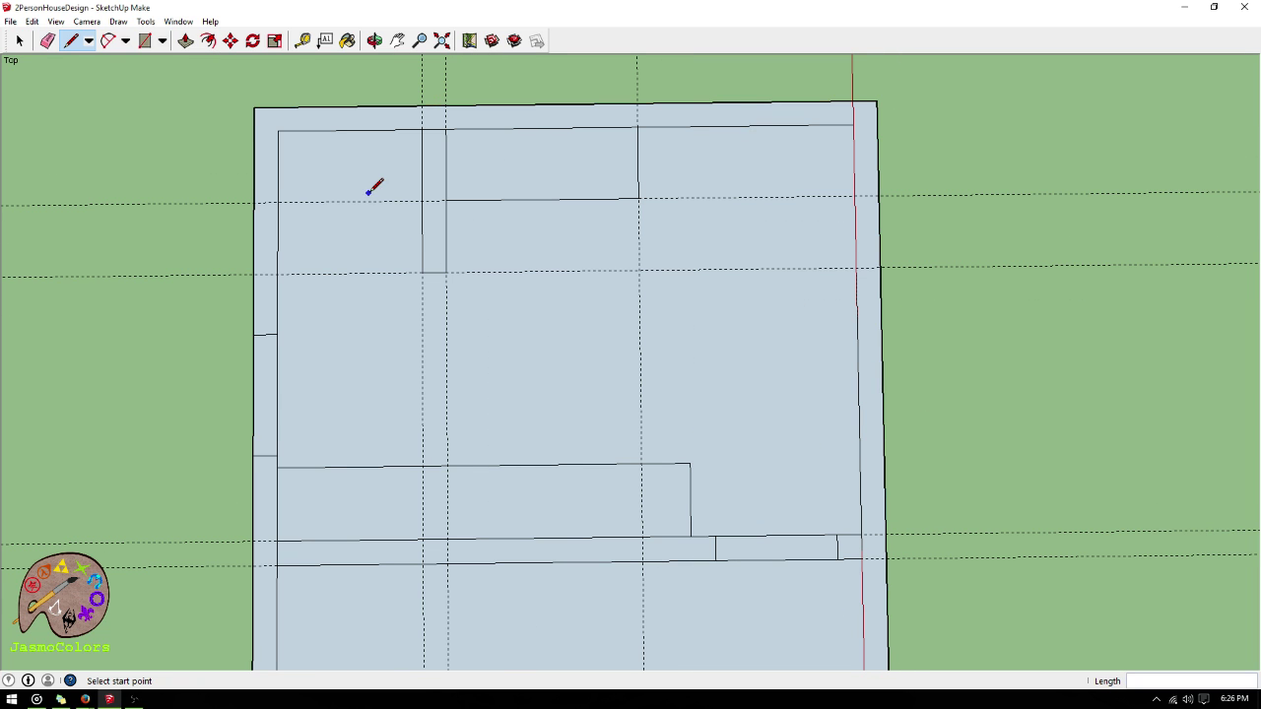
left_click(33, 21)
left_click(88, 146)
scroll(769, 335, "down", 1)
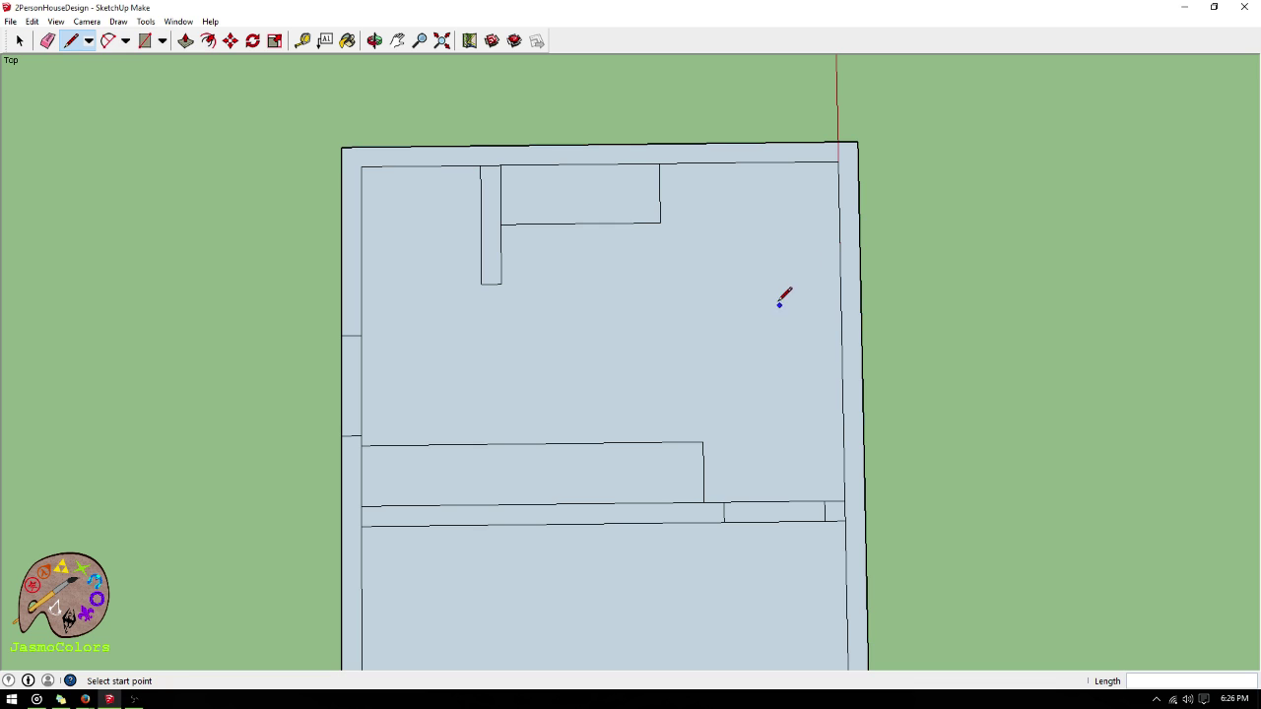
scroll(773, 306, "up", 1)
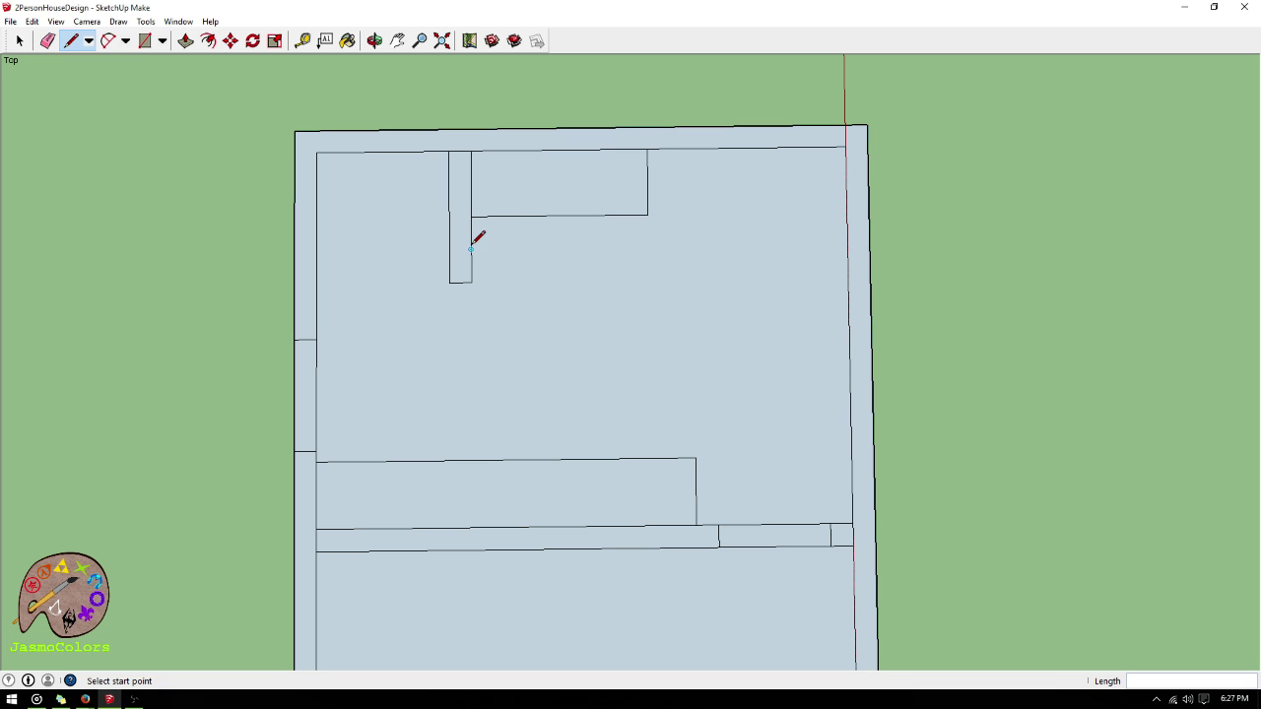
- Place a guide flush with the free end of the 4' rectangle and another 6" farther out
left_click(302, 44)
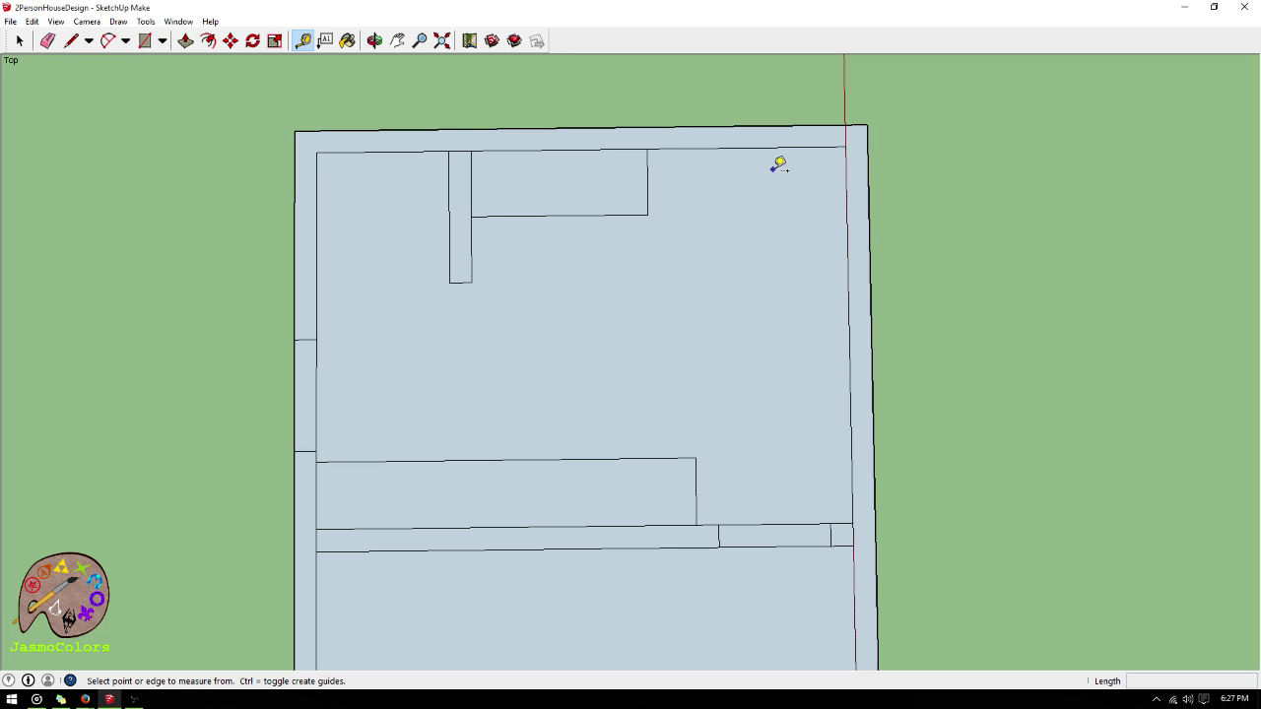
left_click(846, 167)
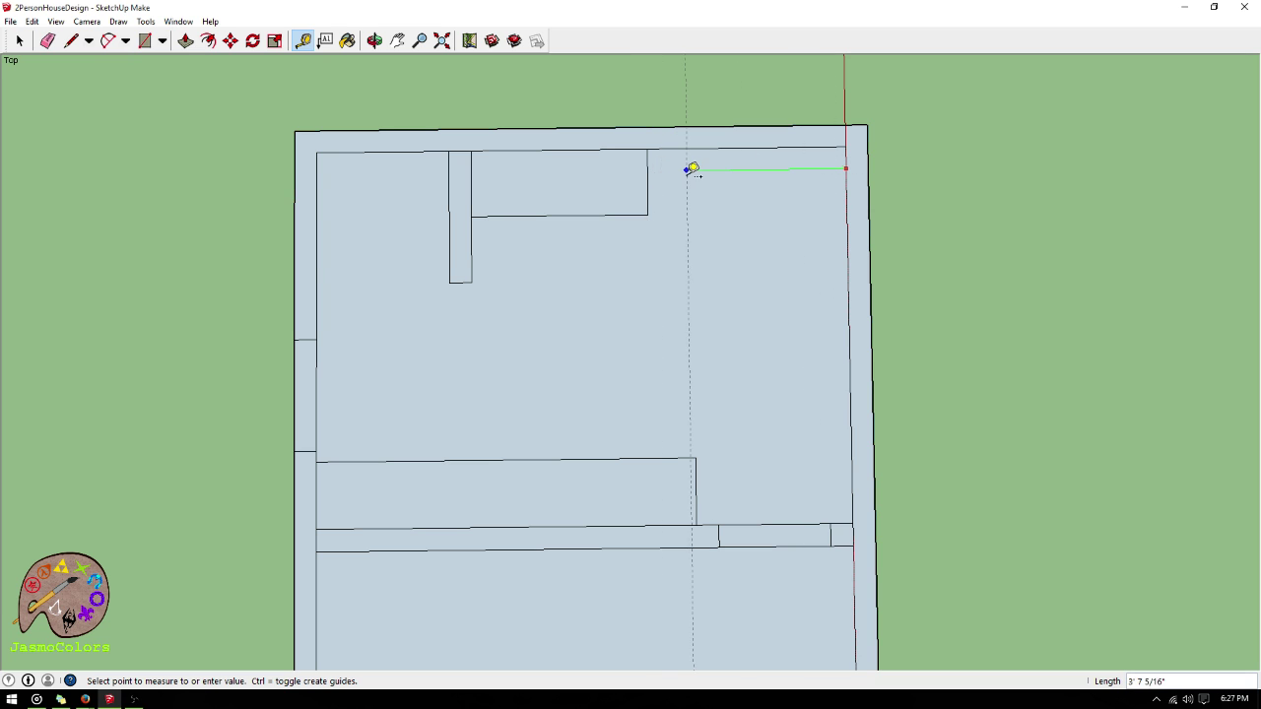
left_click(652, 164)
left_click(648, 172)
type("6")
key("Return")
- Place a guide 3' from the long rectangle's front edge and a second one 6" beyond it toward the end wall
left_click(728, 149)
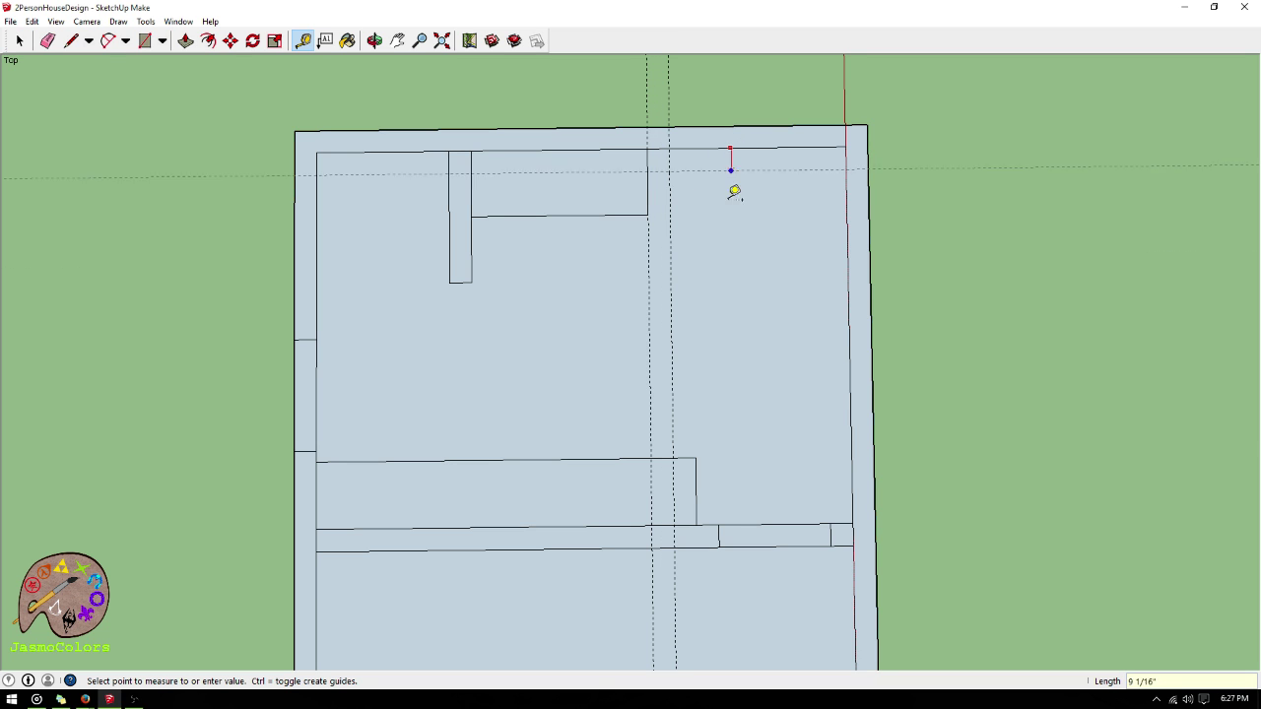
left_click(688, 452)
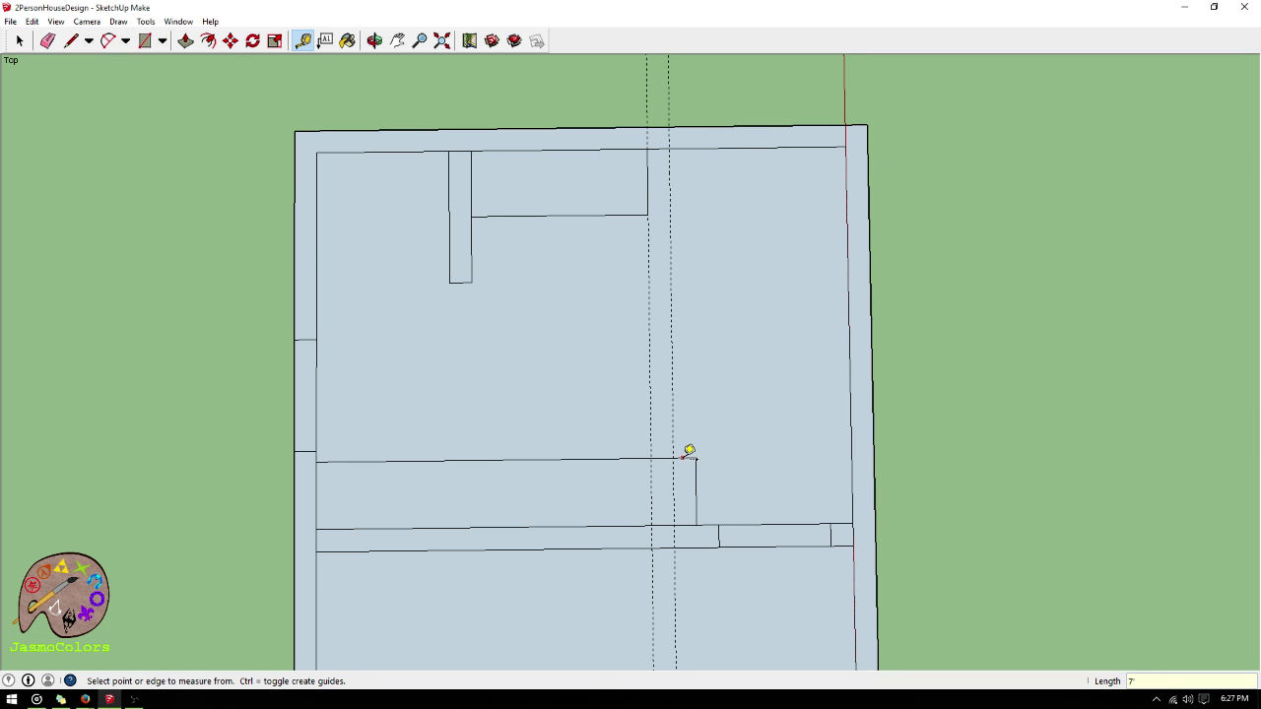
left_click(684, 456)
type("3'")
key("Return")
left_click(715, 323)
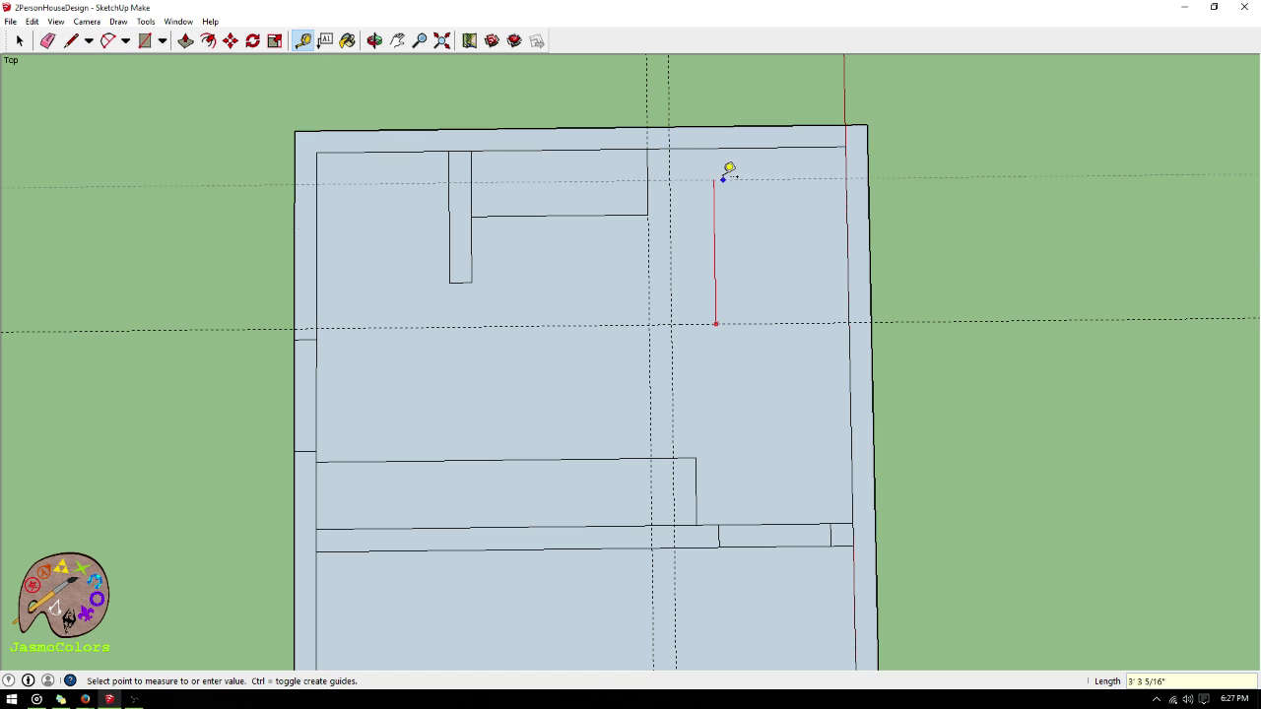
left_click(788, 161)
left_click(788, 323)
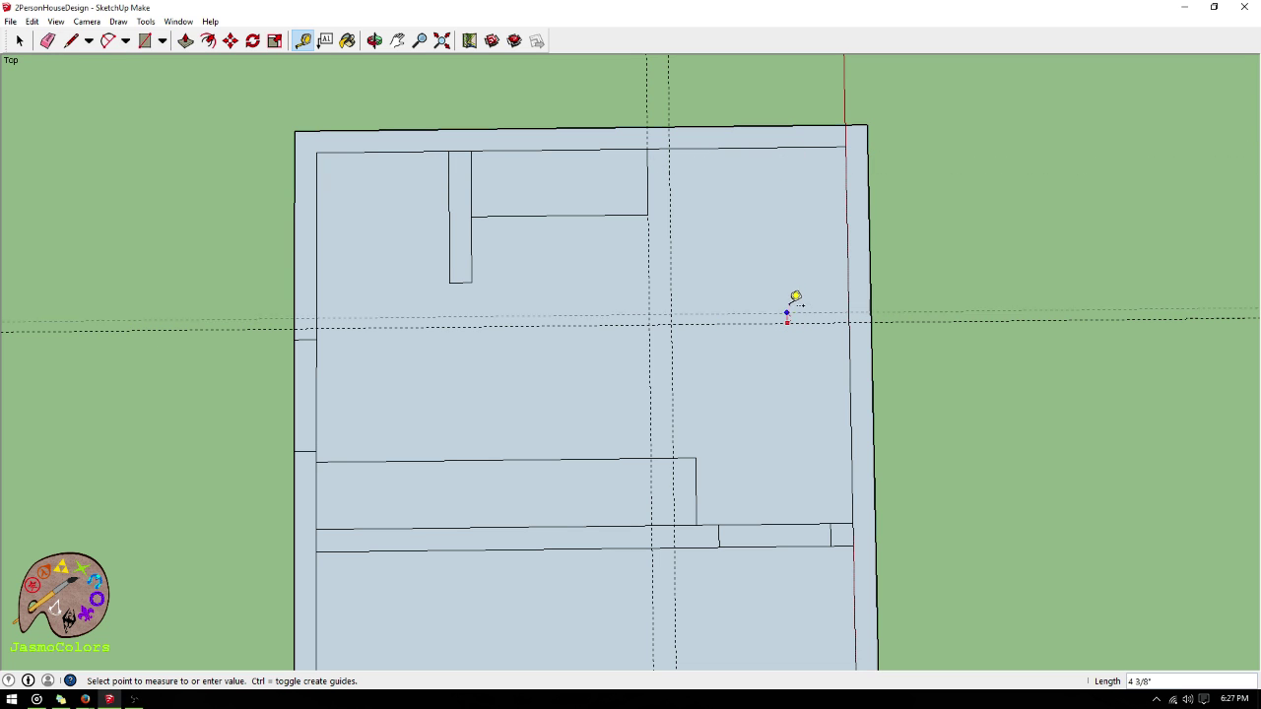
type("6")
key("Return")
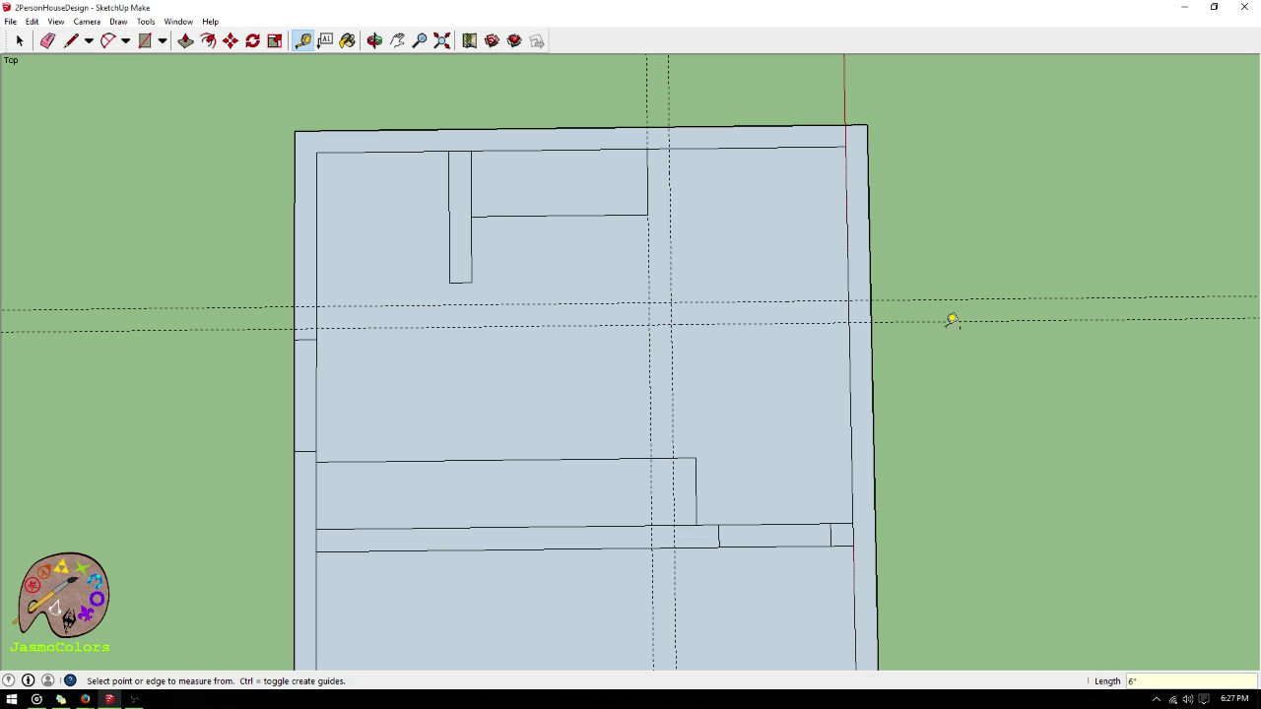
- Try a guide just inside the side wall, in line with the nearby door jamb, and another 30" from it
left_click(848, 289)
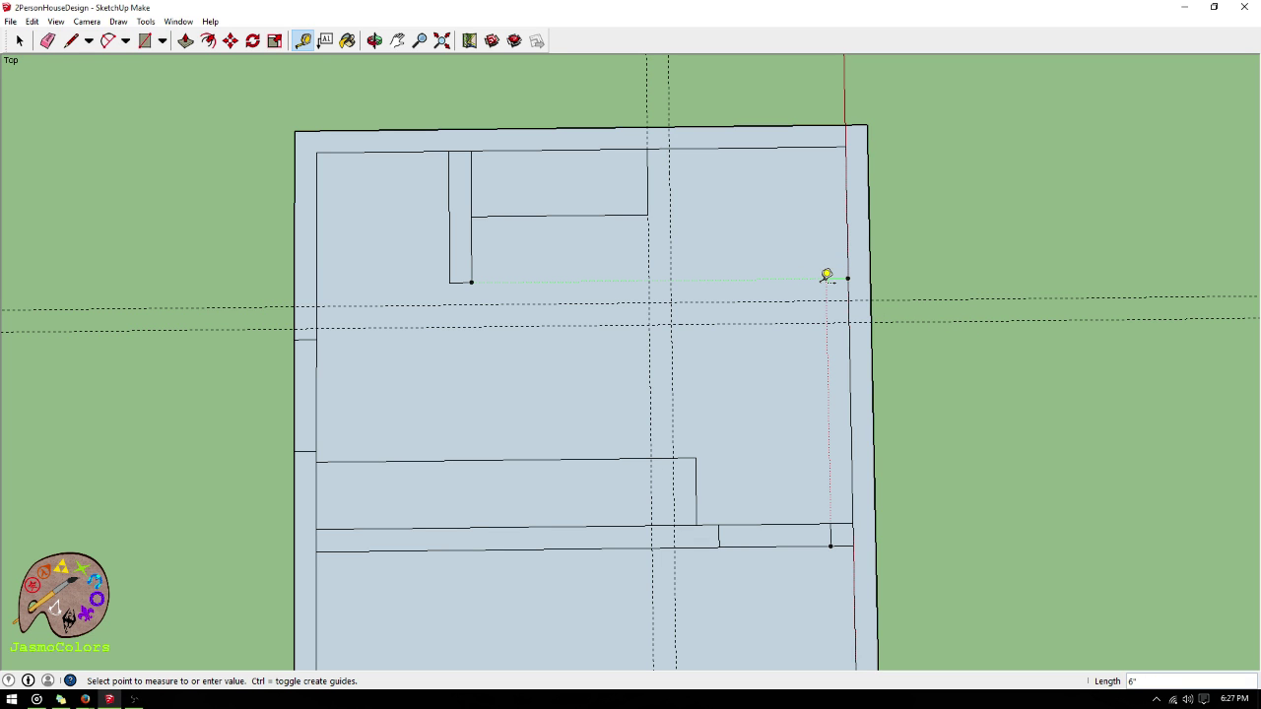
left_click(828, 280)
left_click(852, 364)
left_click(824, 365)
left_click(828, 286)
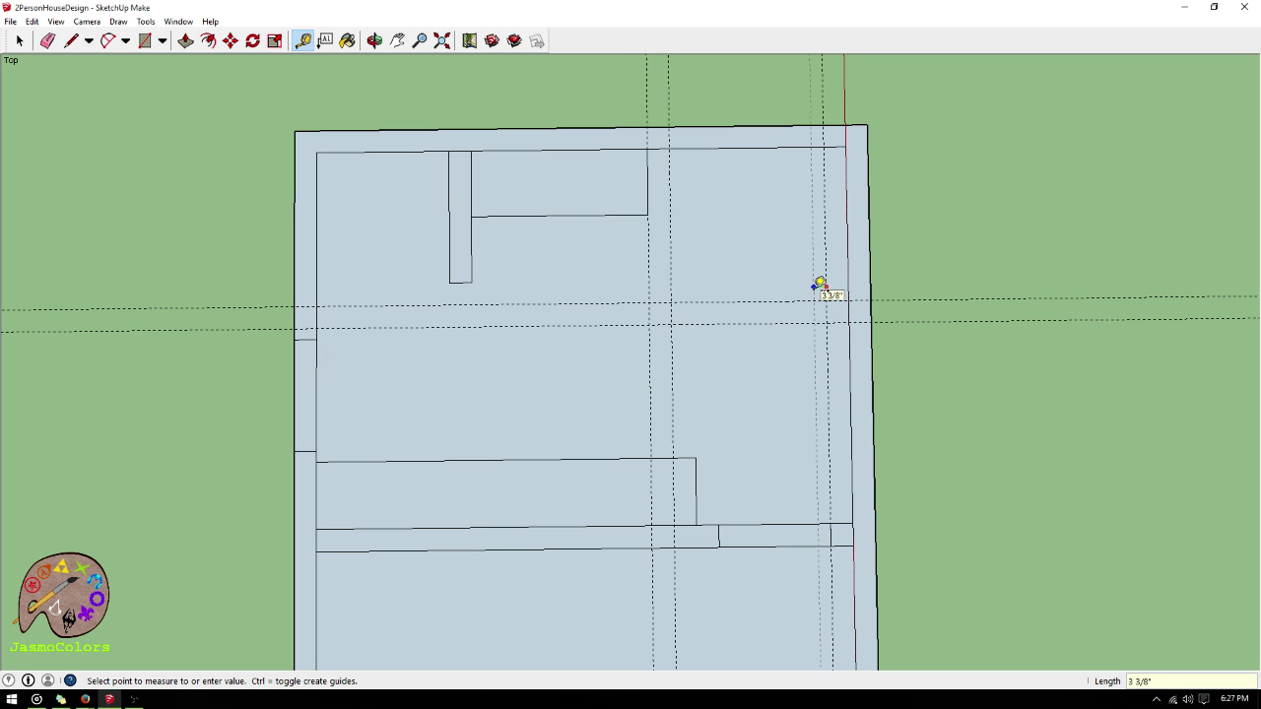
type("30")
key("Return")
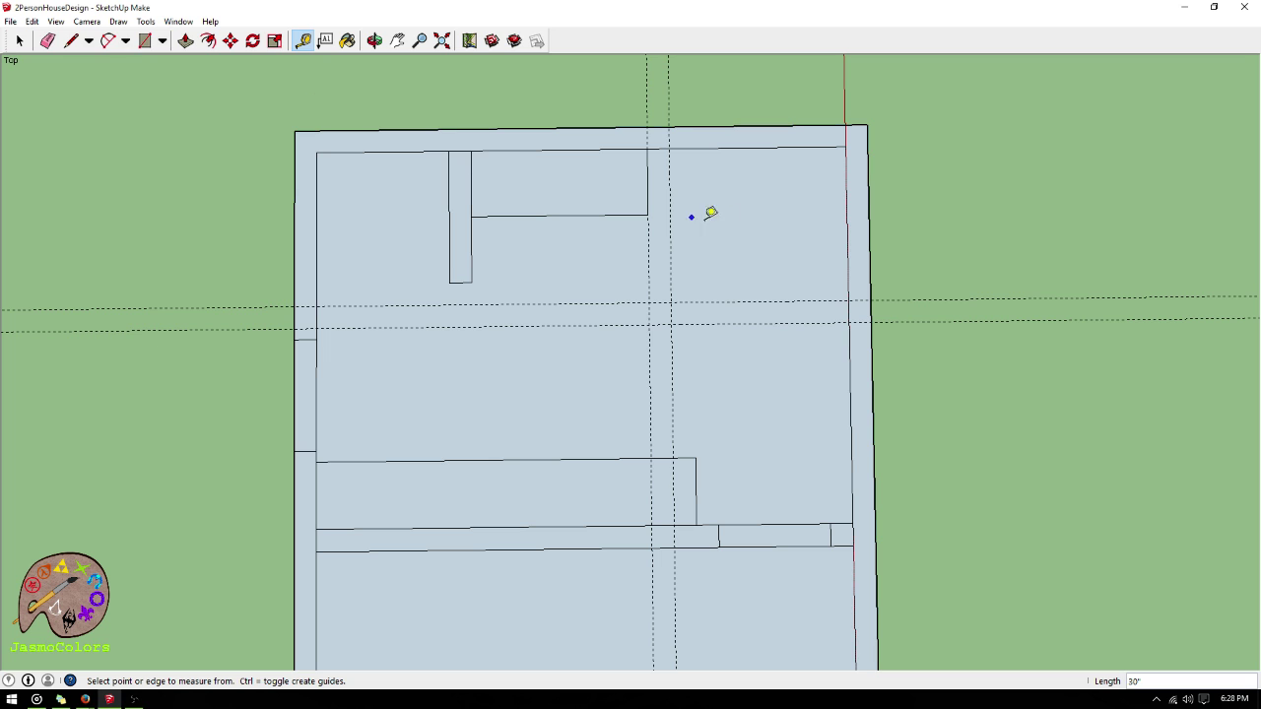
- Erase the 4' rectangle beside the short wall stub by deleting its two free edges
scroll(915, 156, "down", 1)
scroll(914, 156, "up", 1)
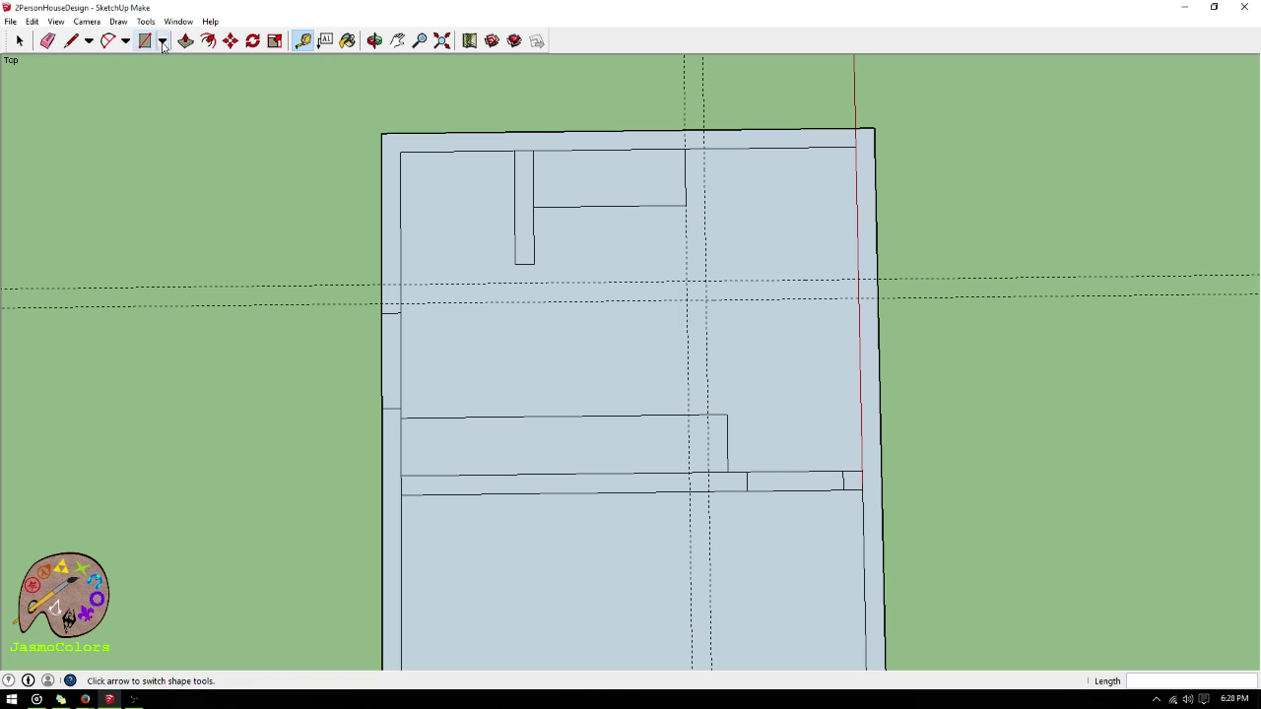
left_click(20, 40)
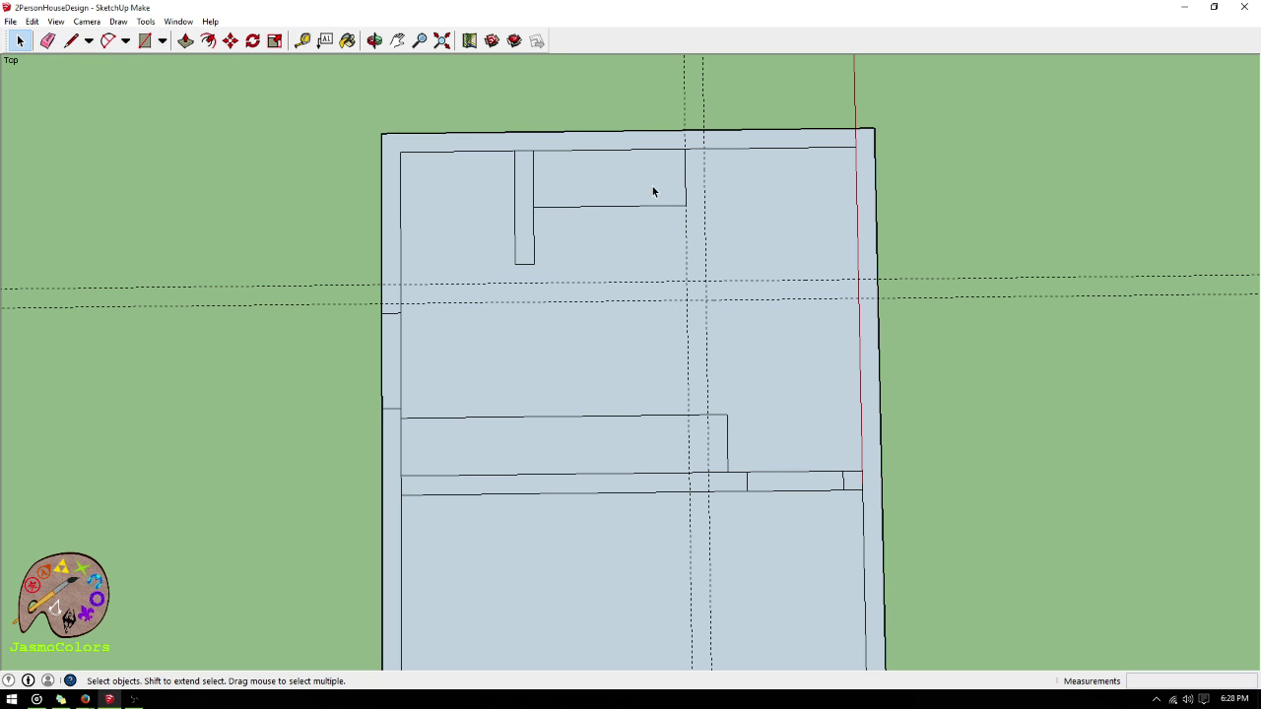
left_click(685, 183)
left_click(638, 206, "shift")
key("Delete")
- Measure the length of the long rectangle against the partition from the side wall to its free end
scroll(936, 315, "down", 1)
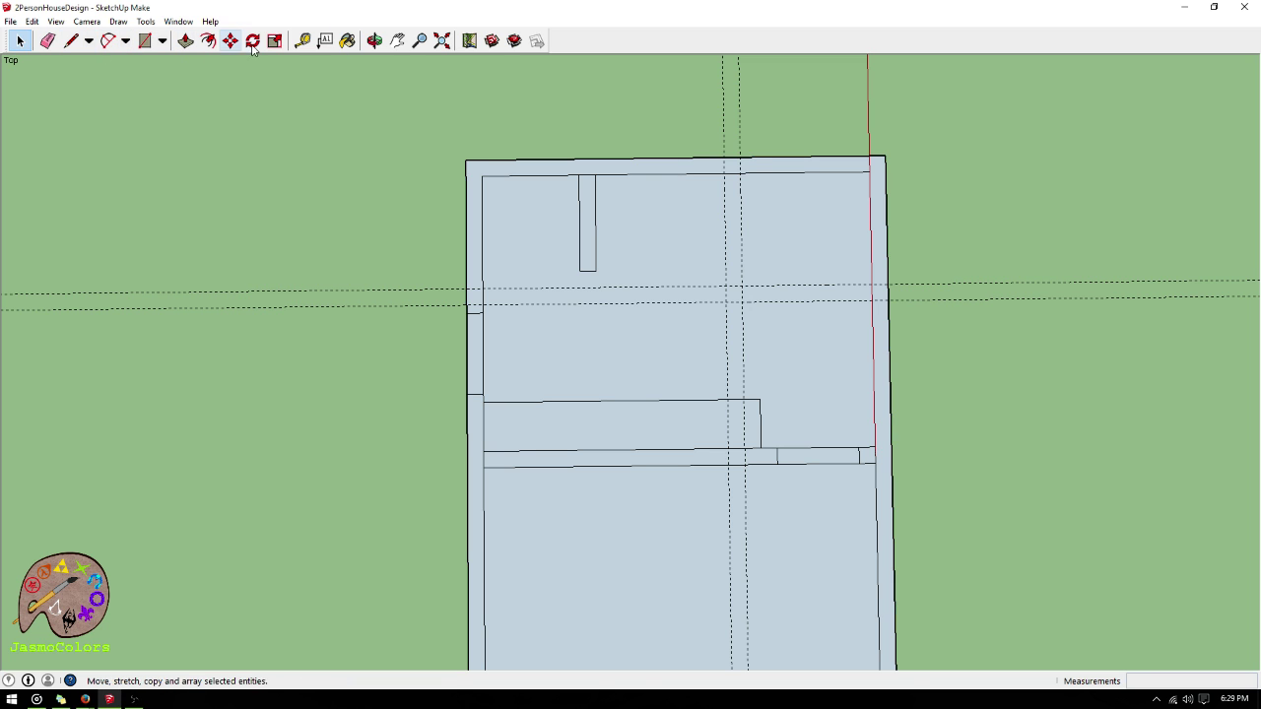
left_click(303, 40)
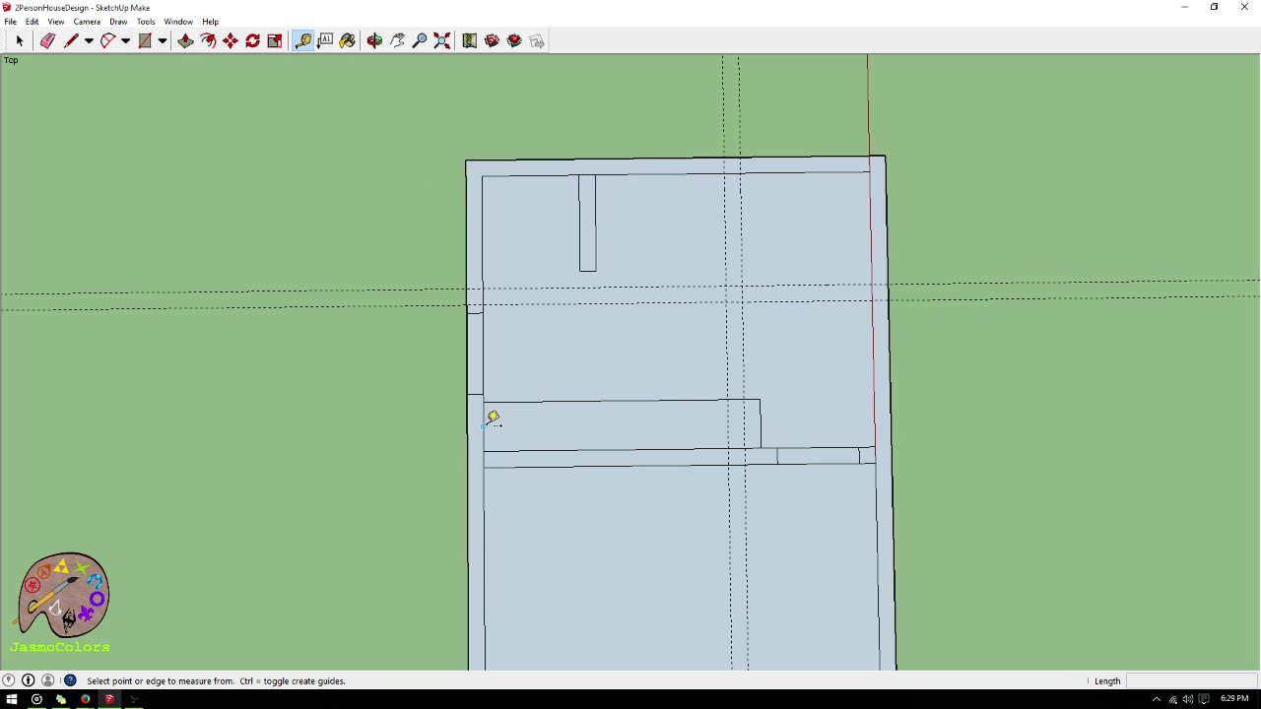
left_click(483, 426)
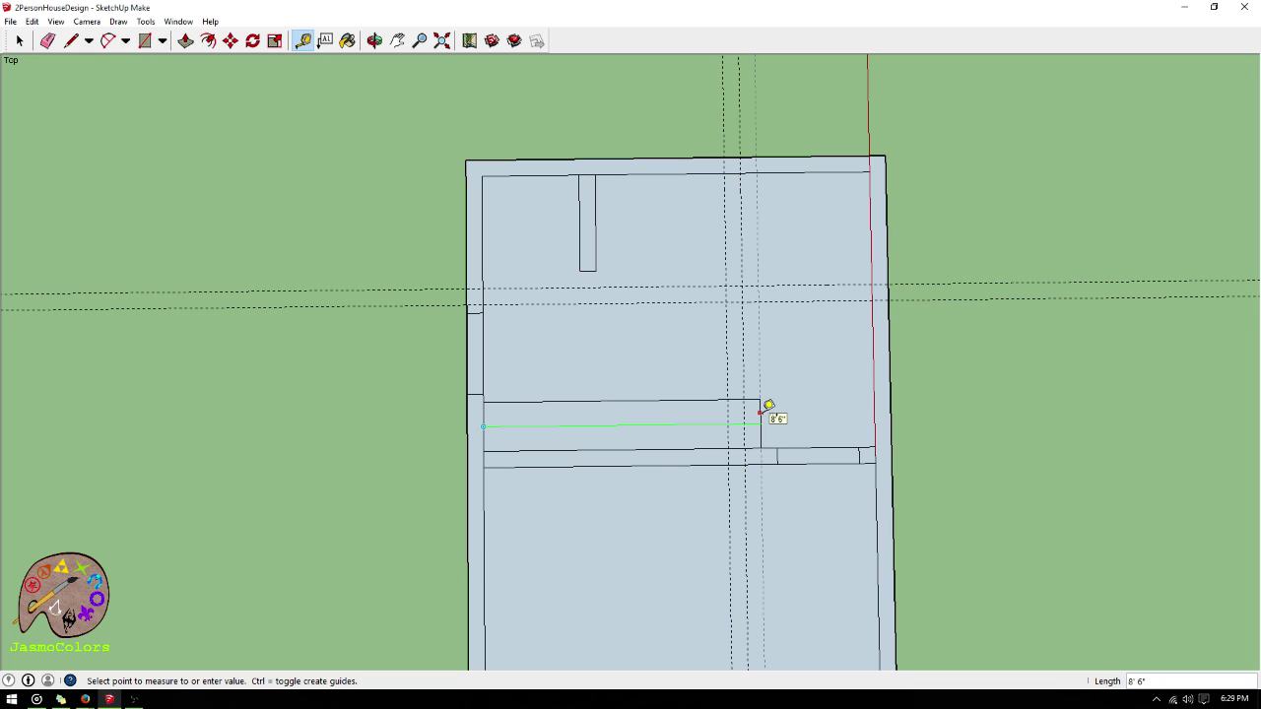
key("Escape")
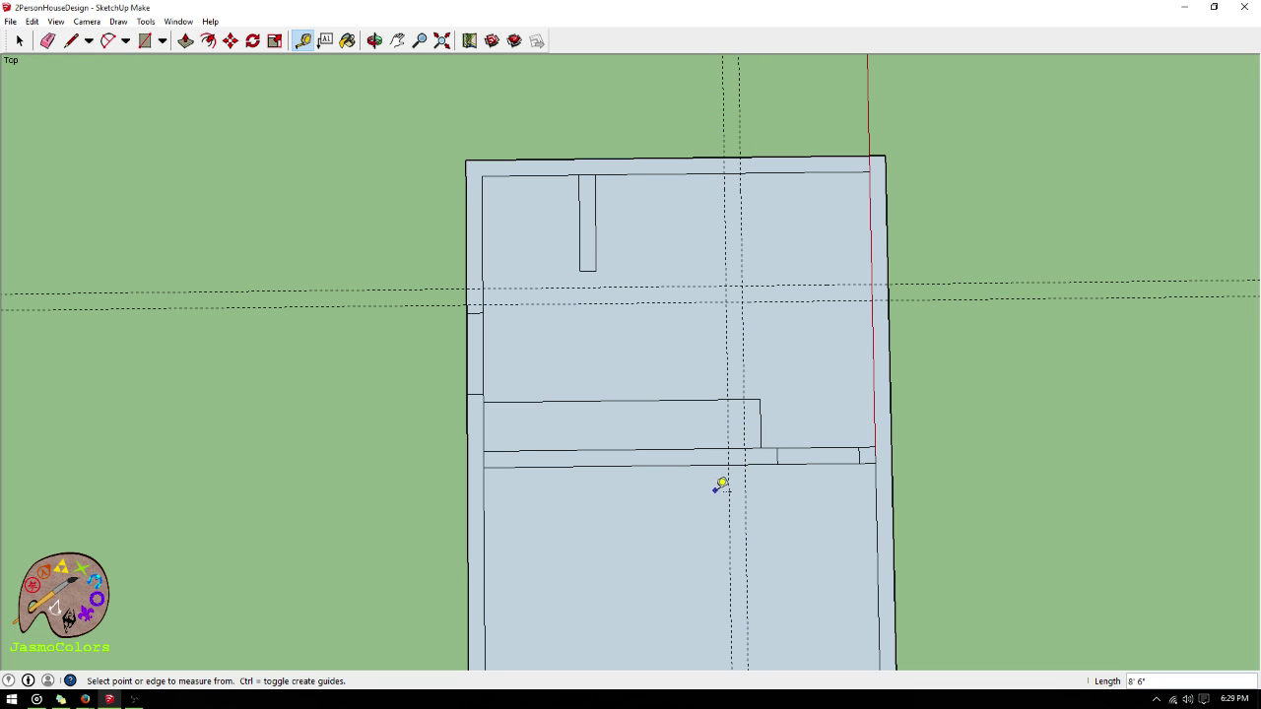
- Delete all guides and erase the two free edges of the long rectangle against the partition
left_click(31, 21)
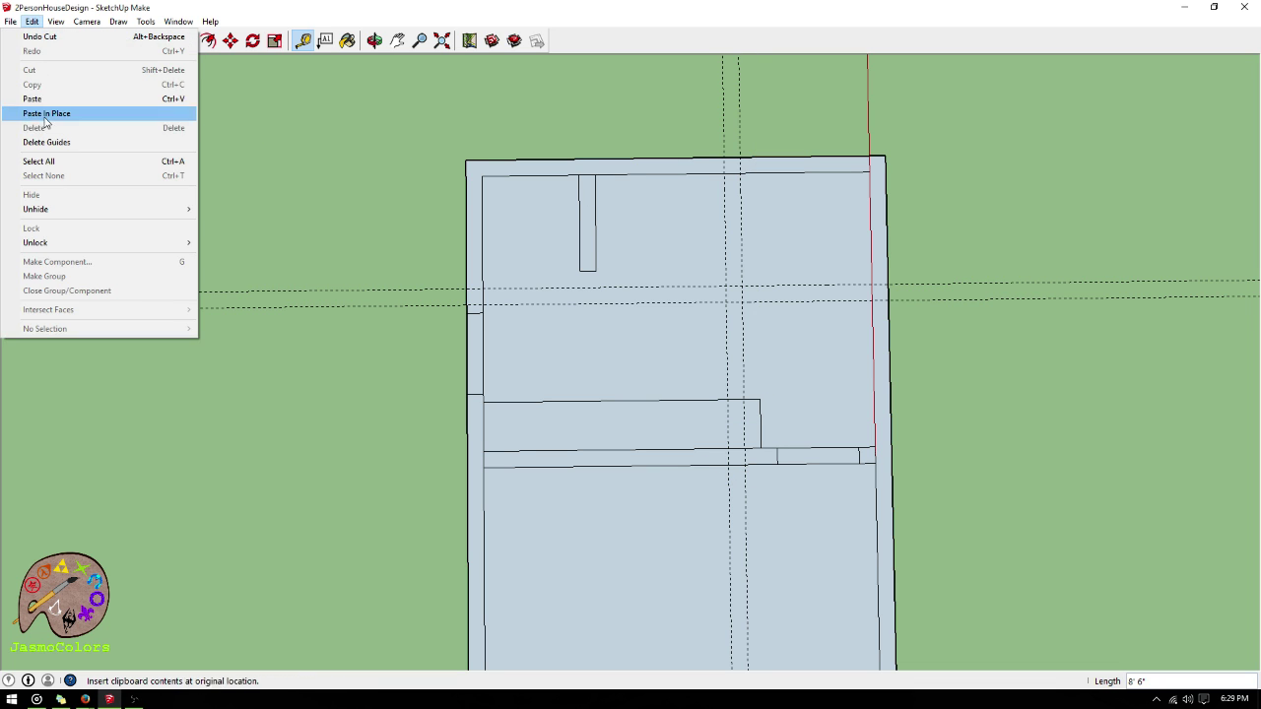
left_click(50, 143)
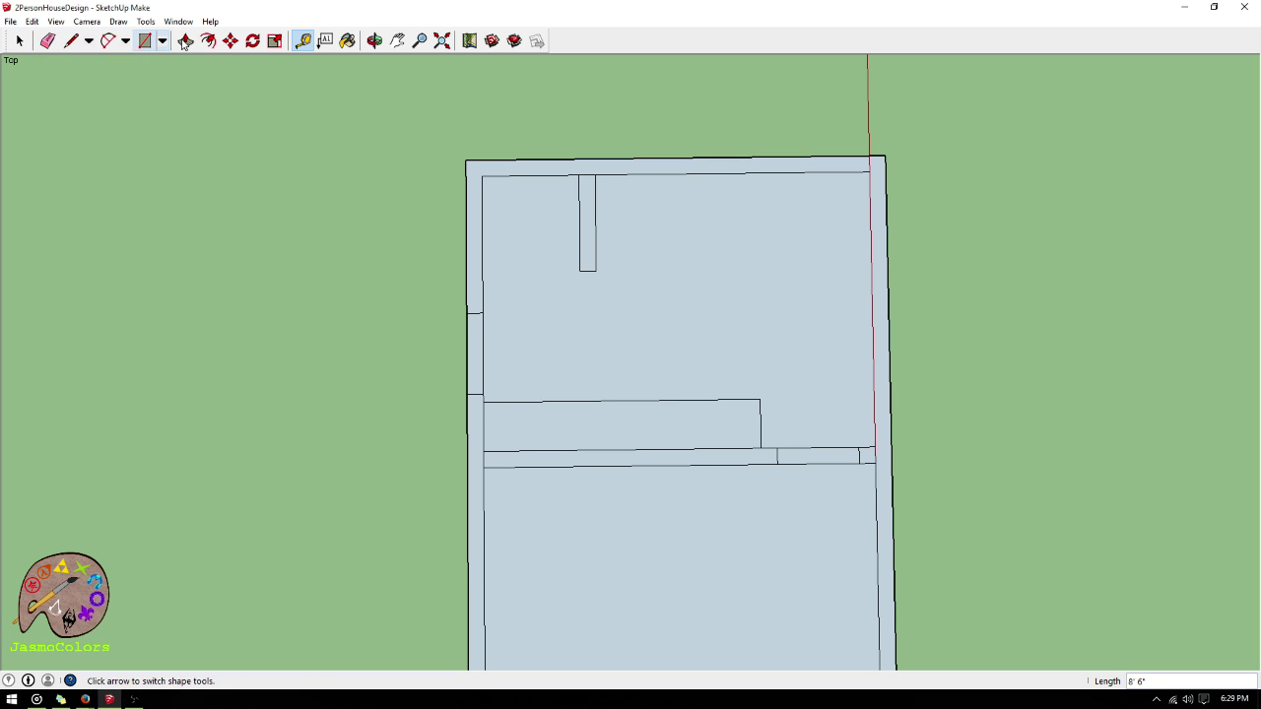
left_click(19, 40)
scroll(712, 426, "up", 1)
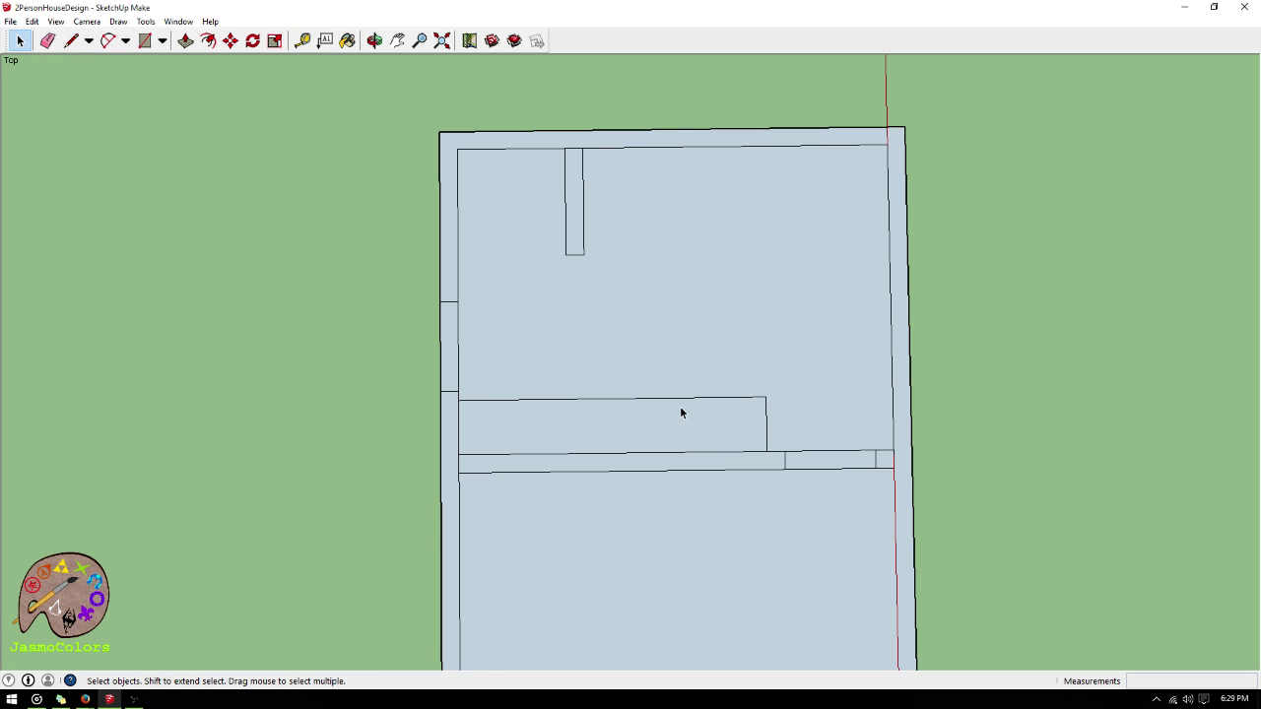
left_click(688, 399)
left_click(766, 420, "shift")
key("Delete")
- Delete both door jamb lines across the partition to remove its existing door opening
scroll(798, 473, "up", 1)
left_click(783, 458)
left_click(895, 458, "shift")
key("Delete")
- Place a guide 6" inside the side wall that has the exterior door opening, and a second guide 30" beyond it
scroll(1072, 416, "down", 1)
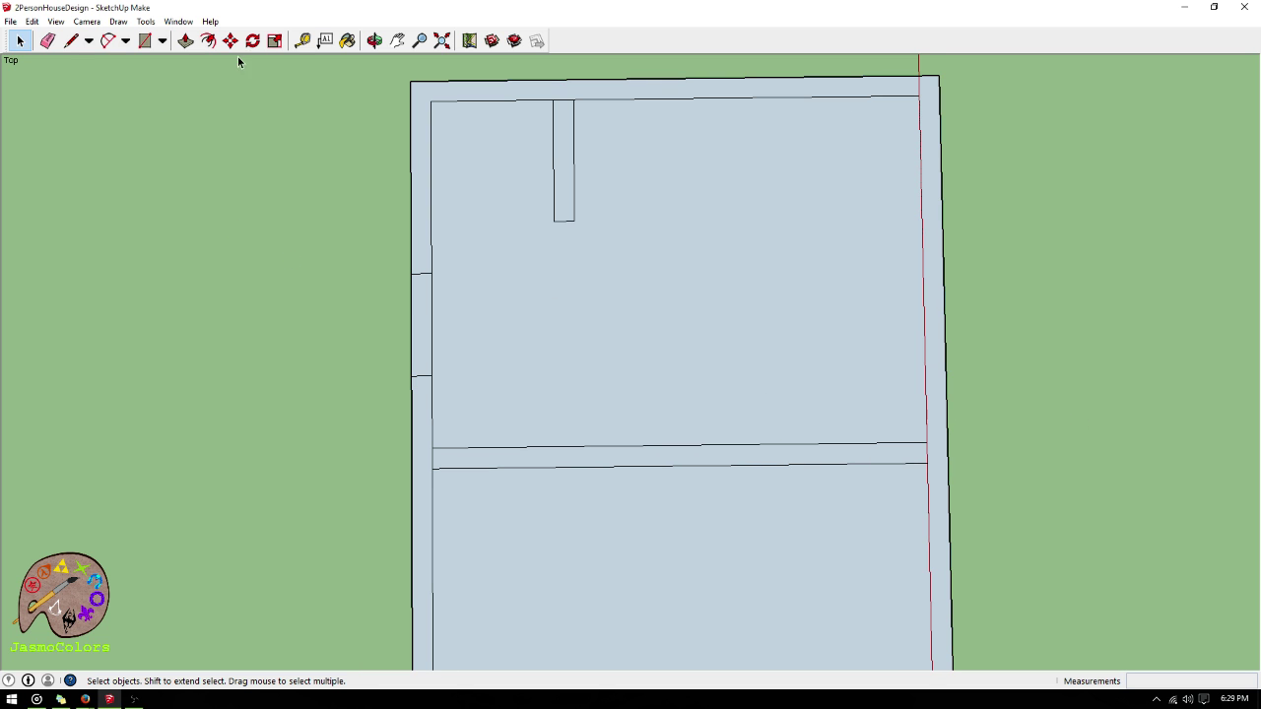
left_click(303, 40)
scroll(449, 508, "up", 1)
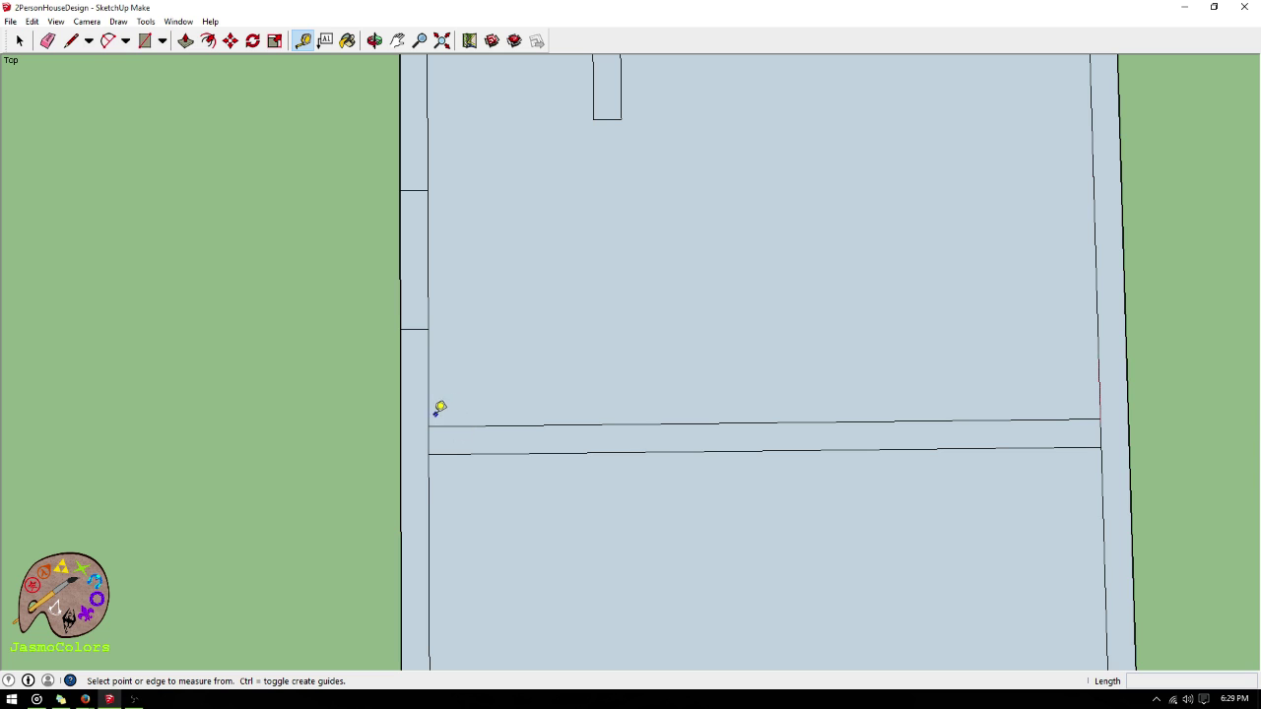
left_click(429, 413)
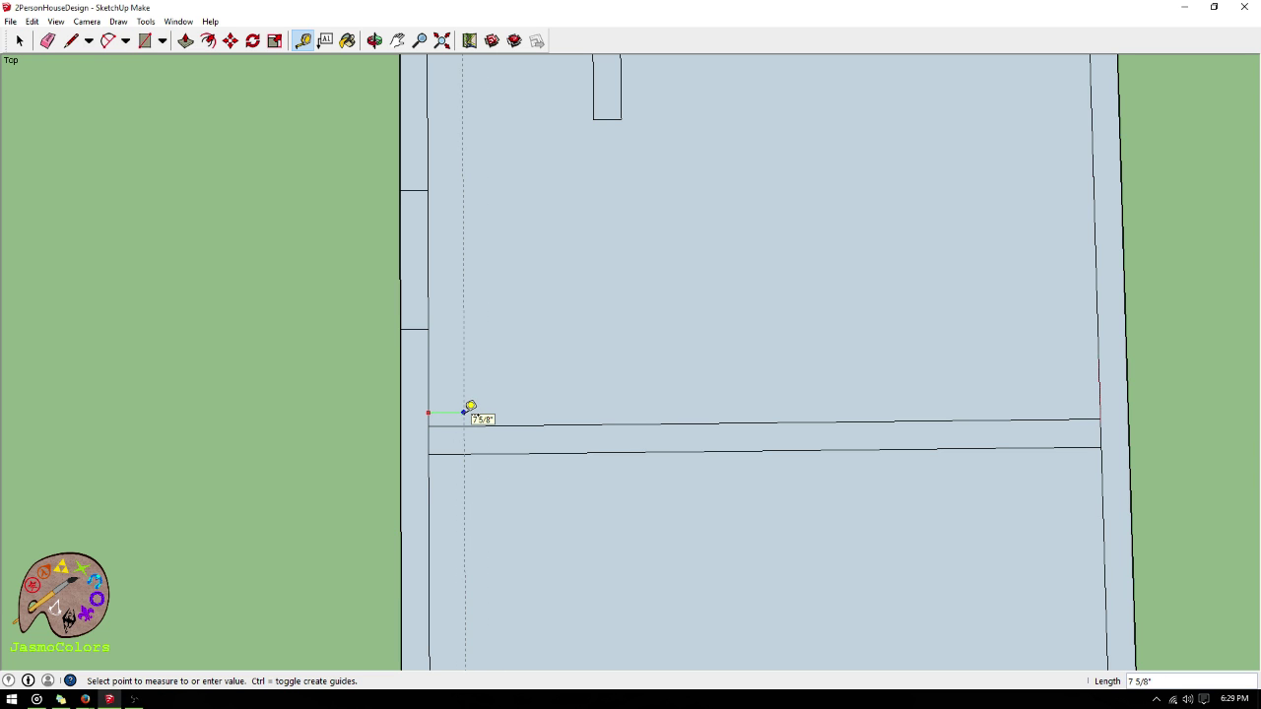
key("Return")
left_click(456, 409)
key("Return")
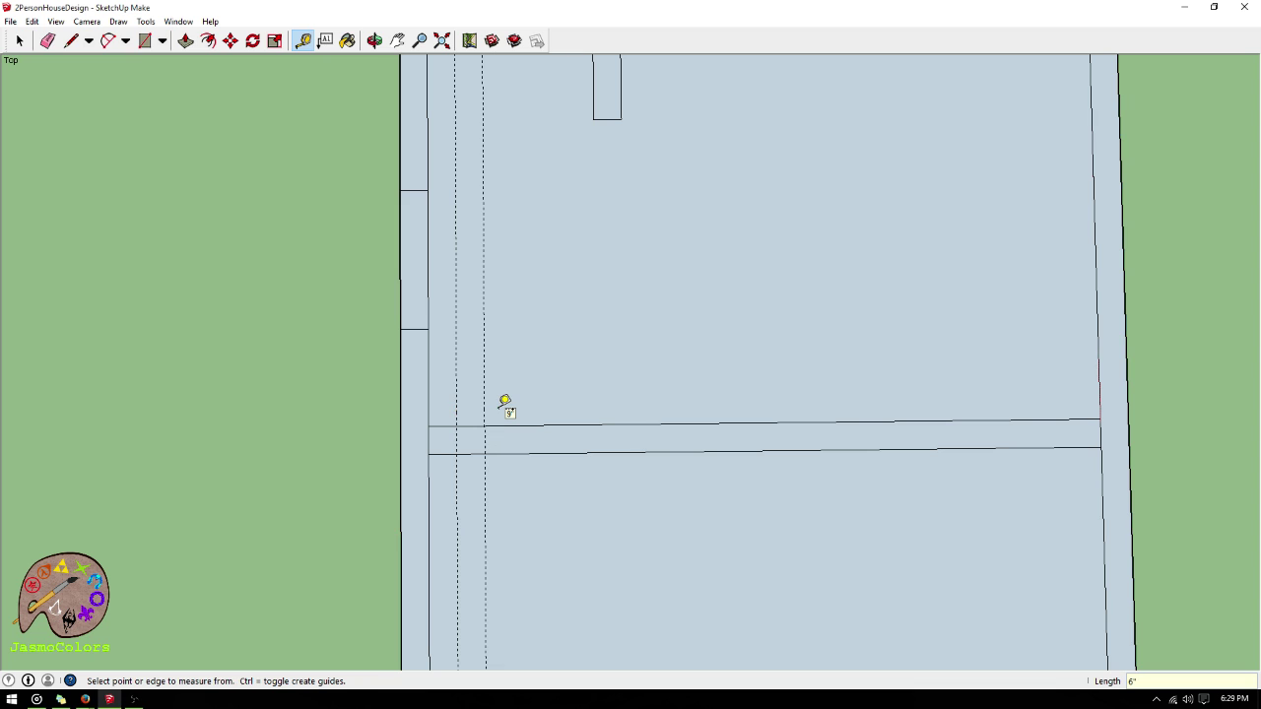
left_click(456, 405)
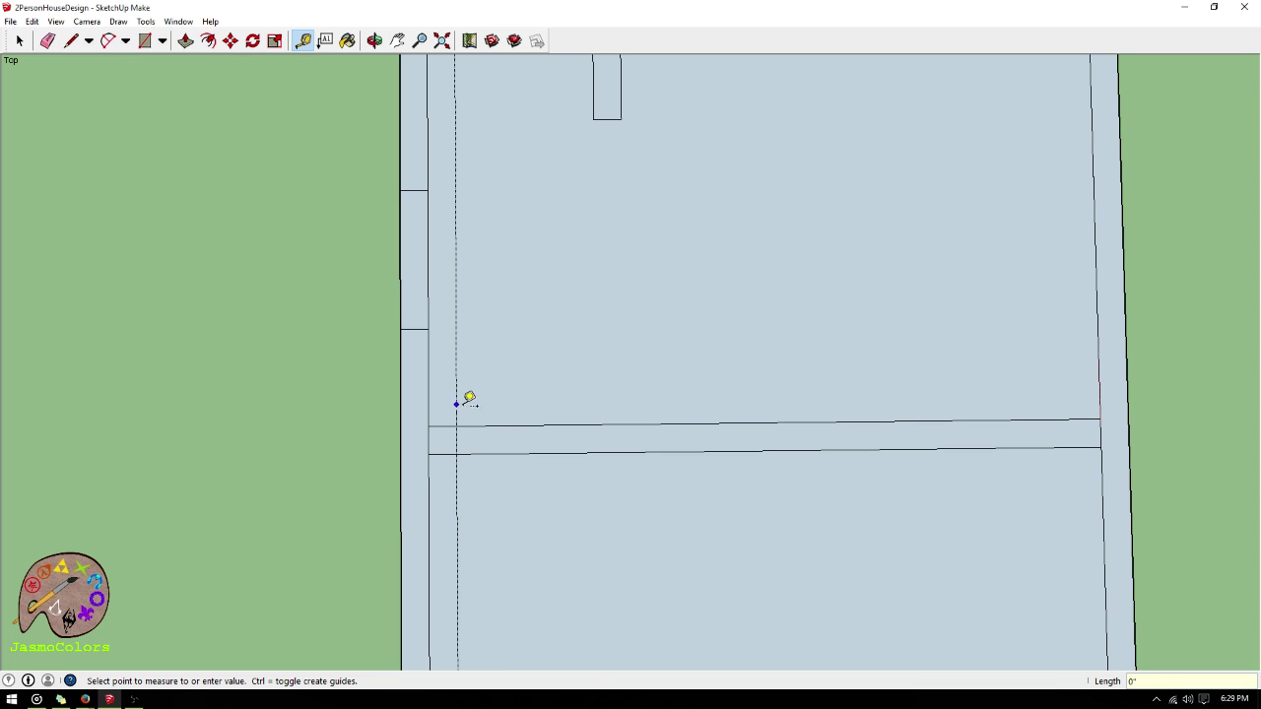
key("Return")
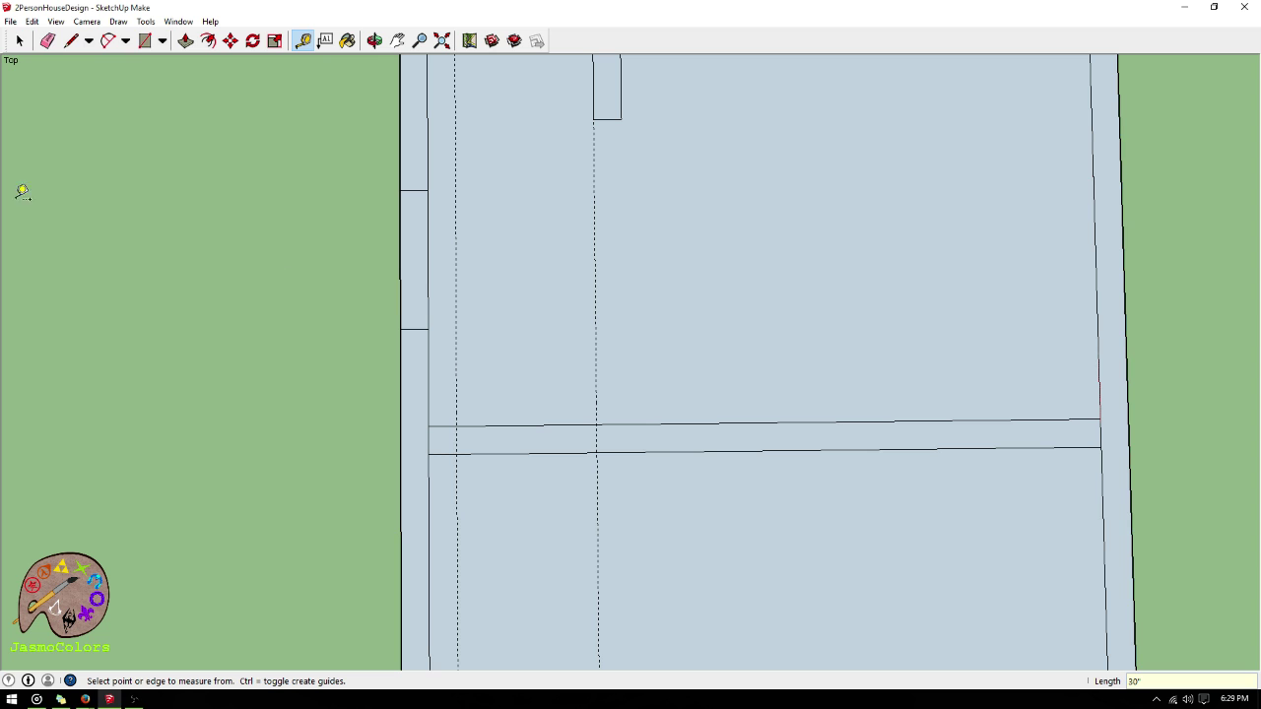
- Draw two jamb lines across the partition at the guides to form a 30" door opening
left_click(71, 40)
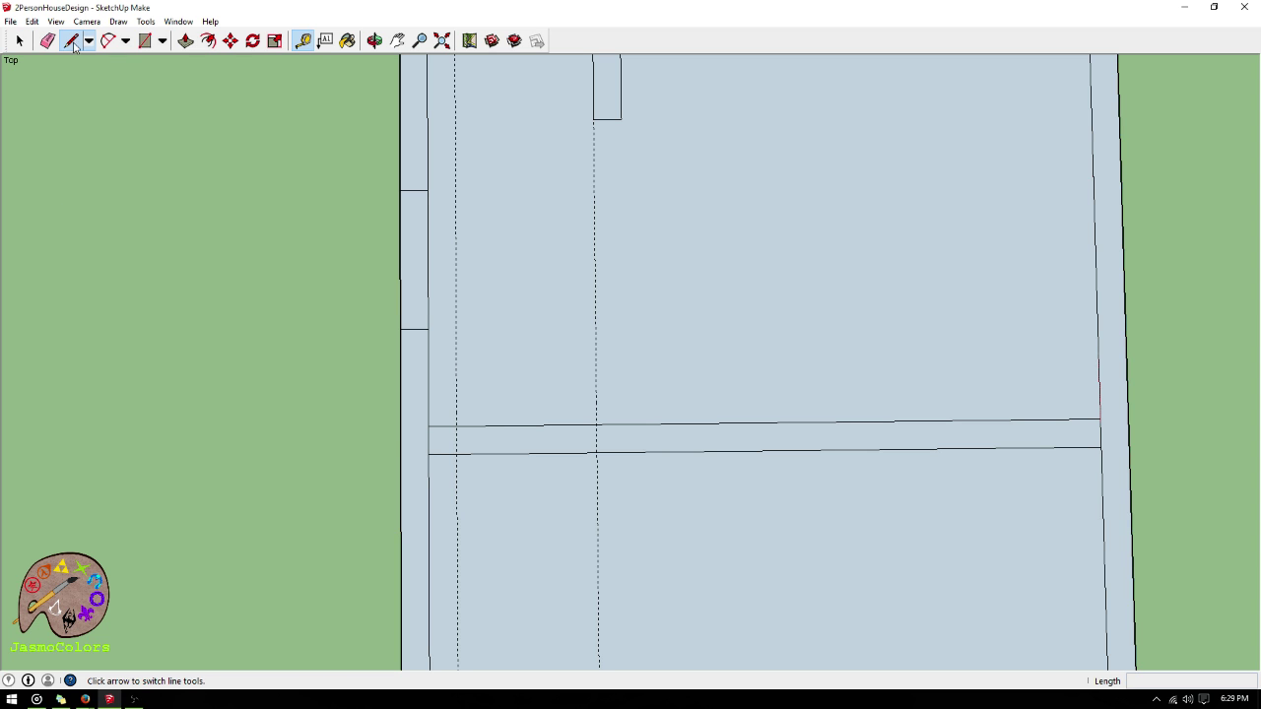
left_click(456, 427)
left_click(456, 453)
left_click(596, 425)
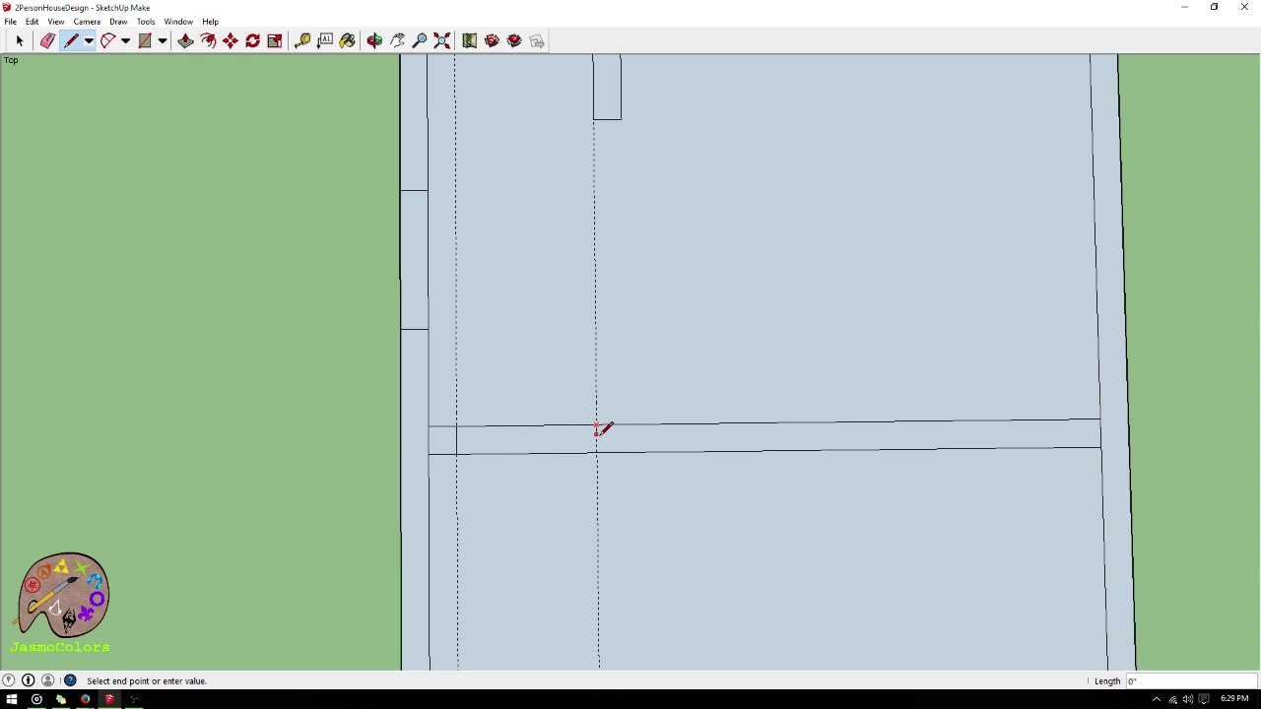
left_click(597, 452)
scroll(479, 599, "down", 2)
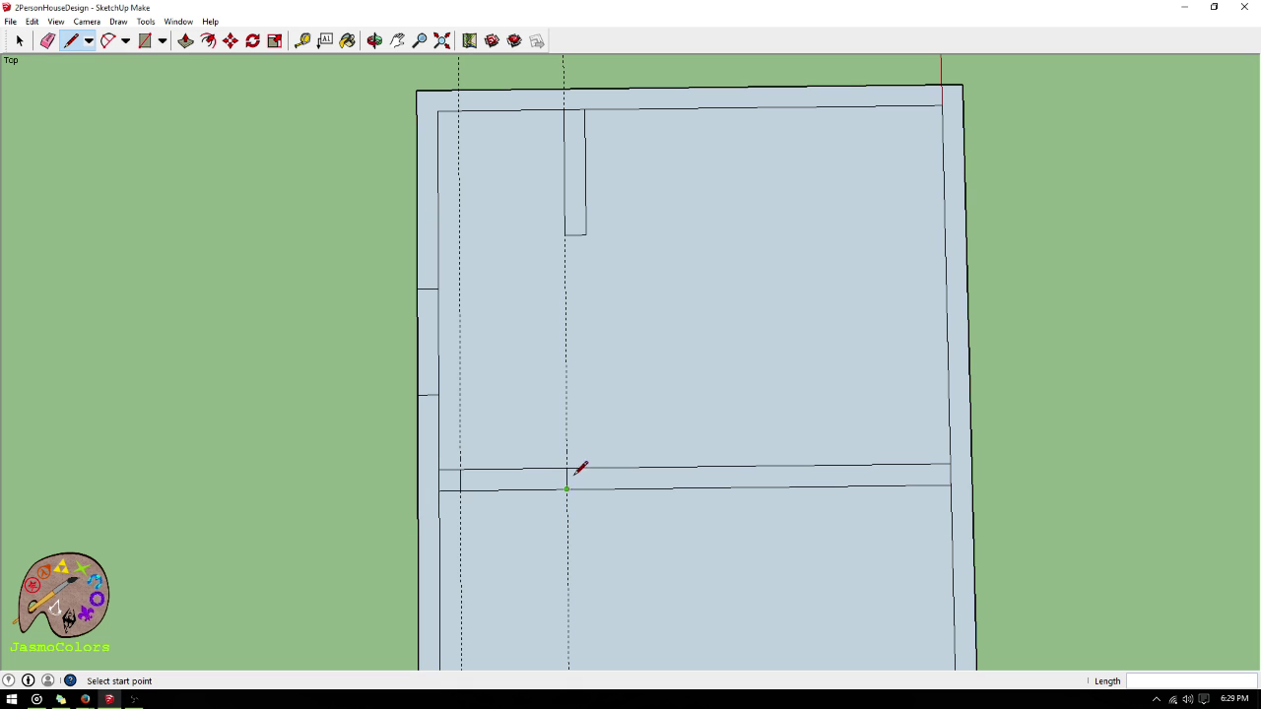
- Place a guide 4' inside the side wall opposite the exterior door, and a second guide a 6" wall thickness farther in
scroll(521, 245, "down", 1)
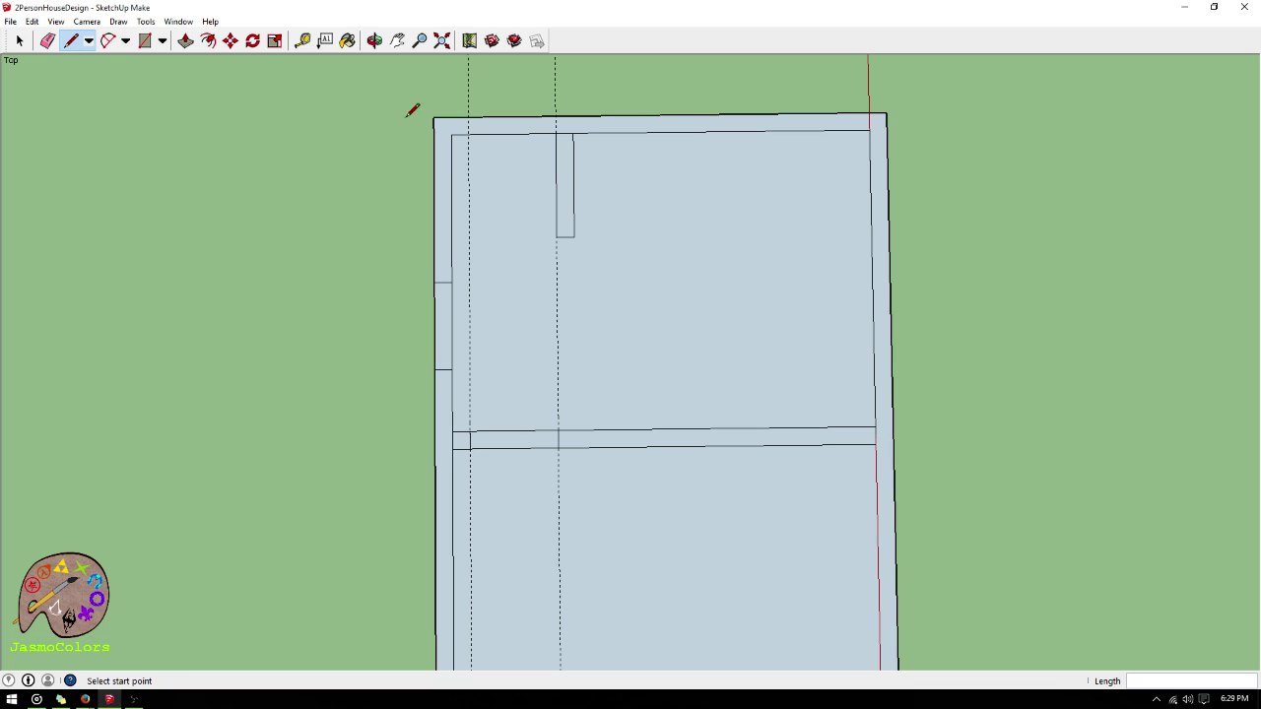
left_click(303, 40)
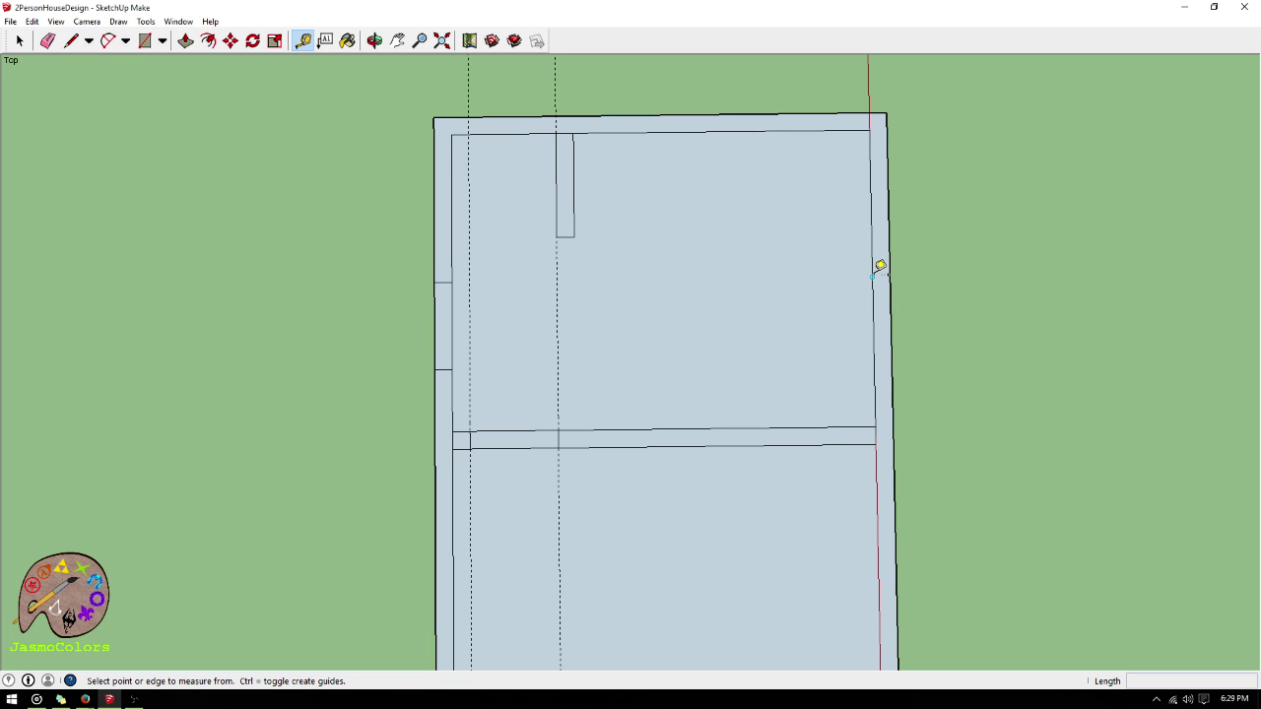
left_click(872, 277)
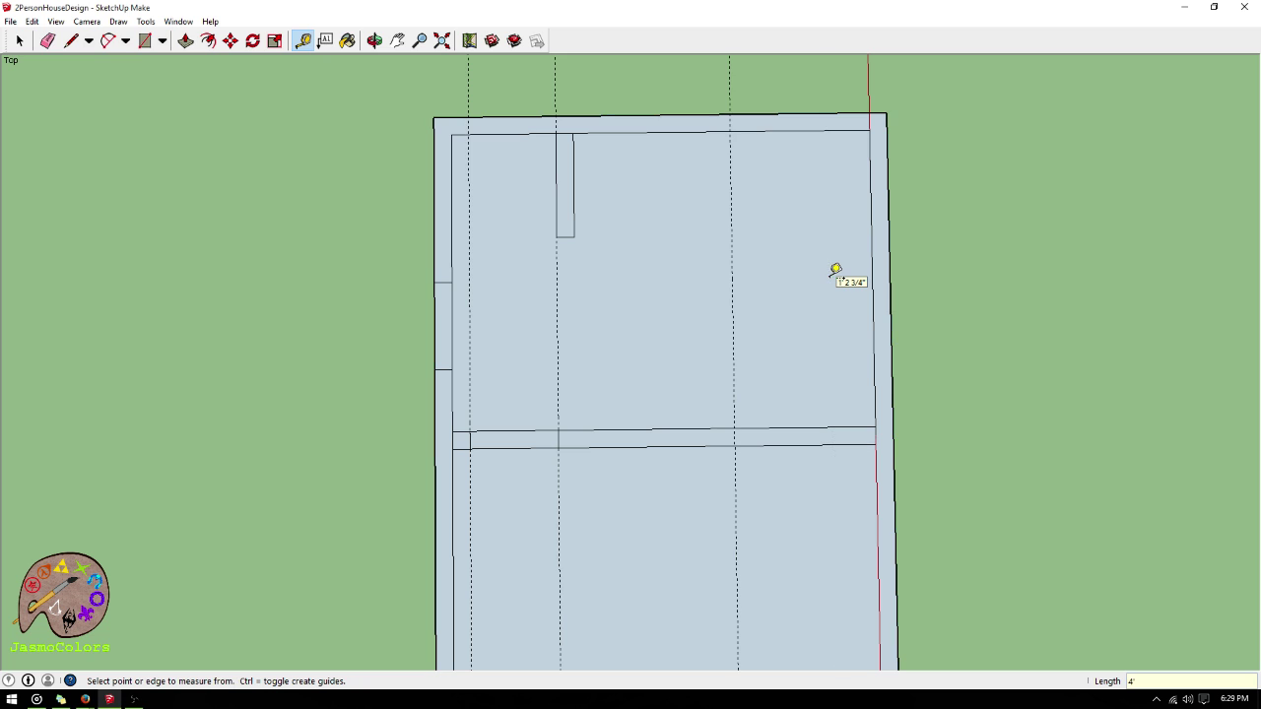
left_click(732, 266)
left_click(732, 250)
key("Return")
left_click(702, 428)
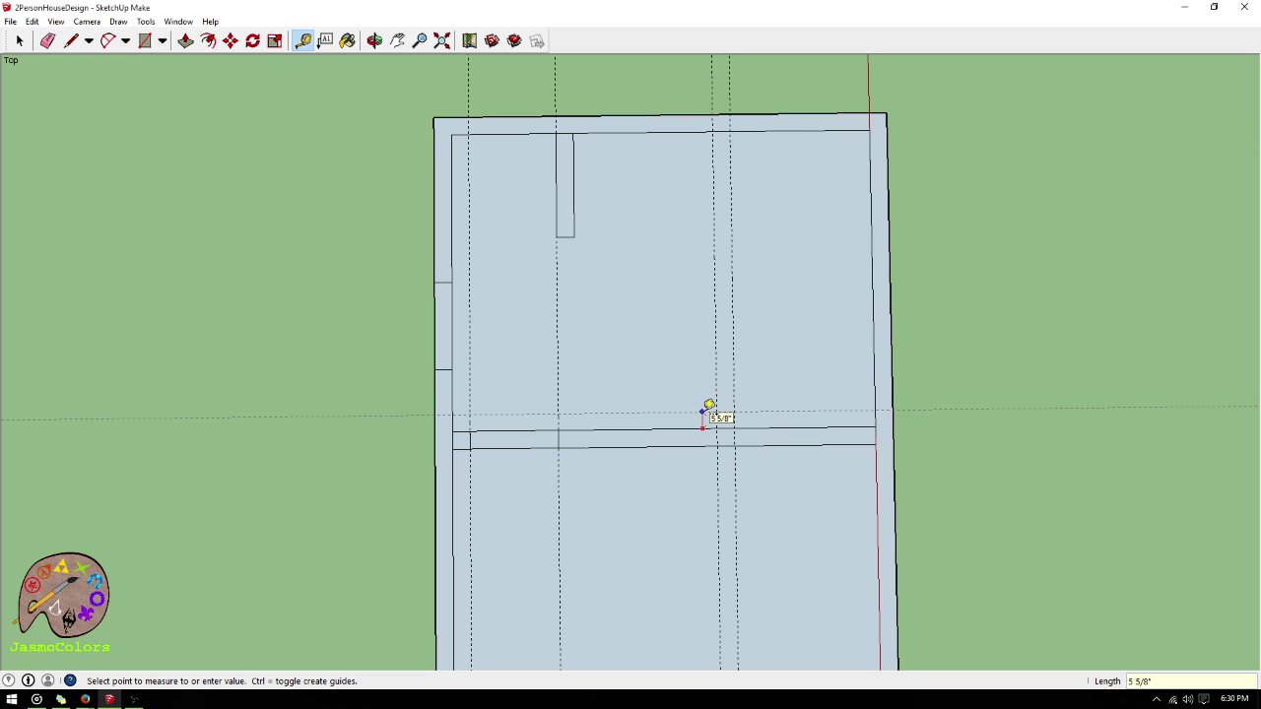
left_click(702, 412)
left_click(696, 411)
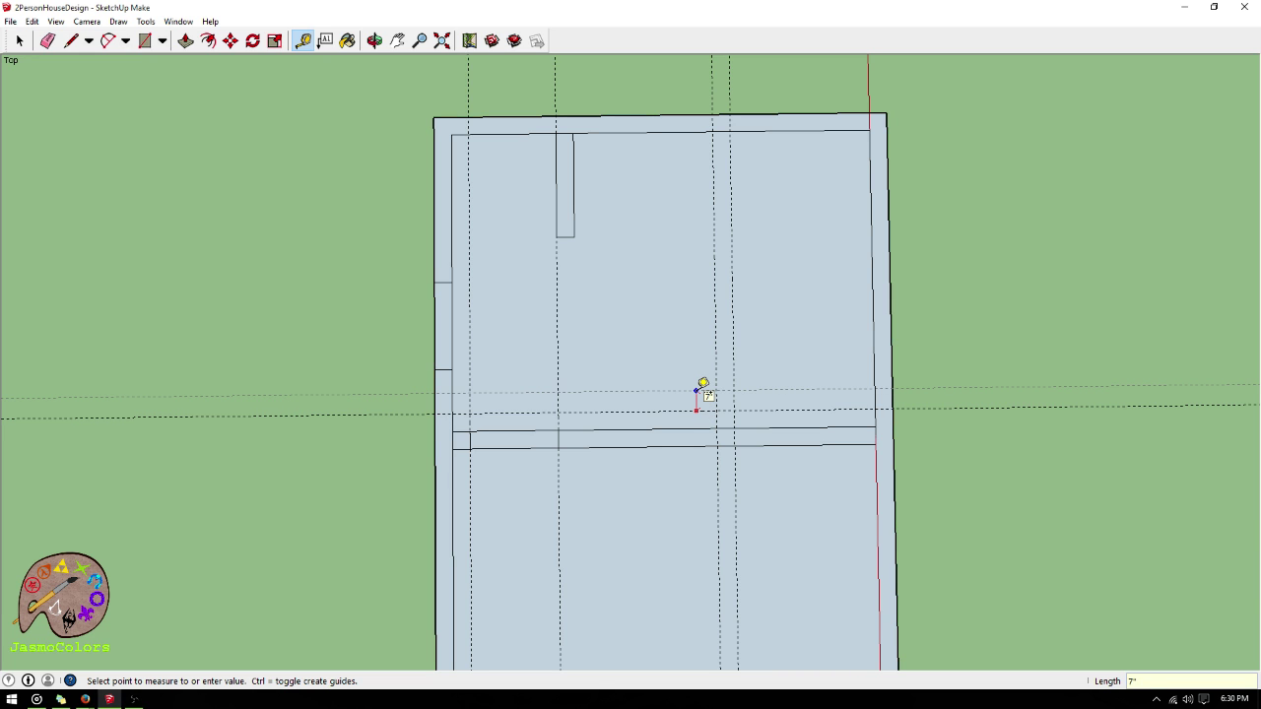
left_click(700, 357)
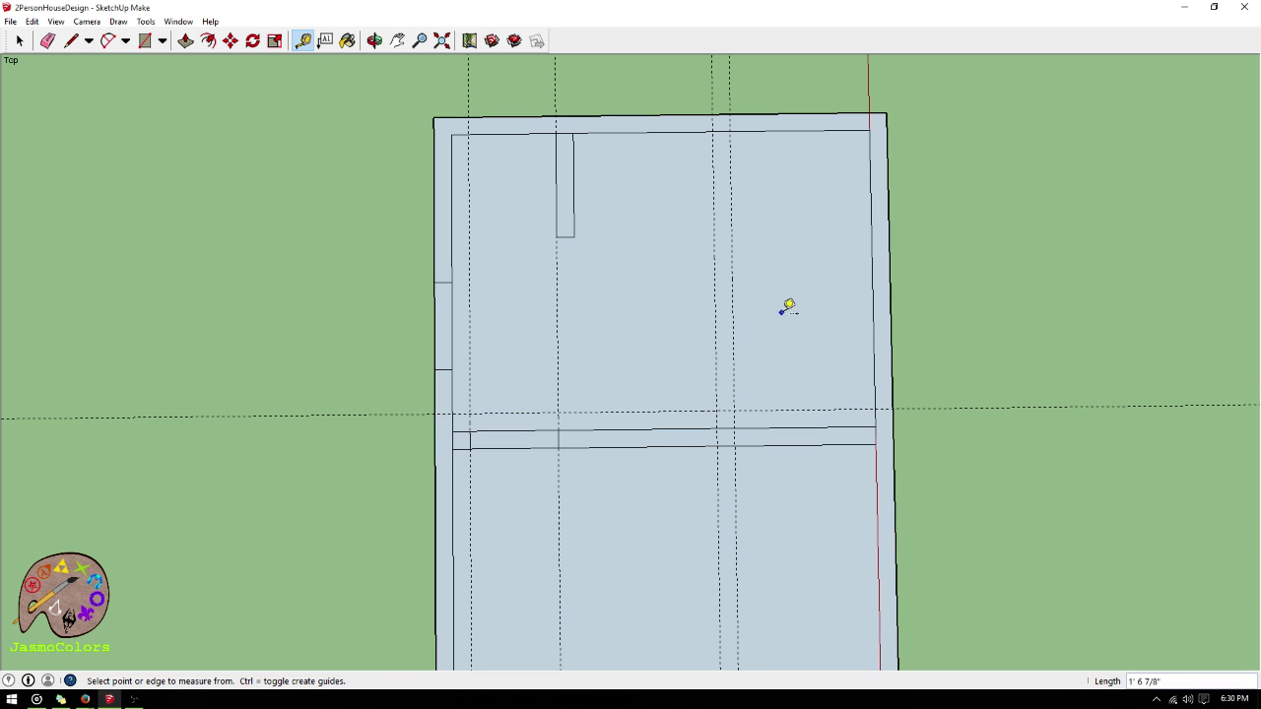
- Place a guide 18" off the partition inside the end room and another guide 18" in from the end wall
scroll(555, 360, "up", 2)
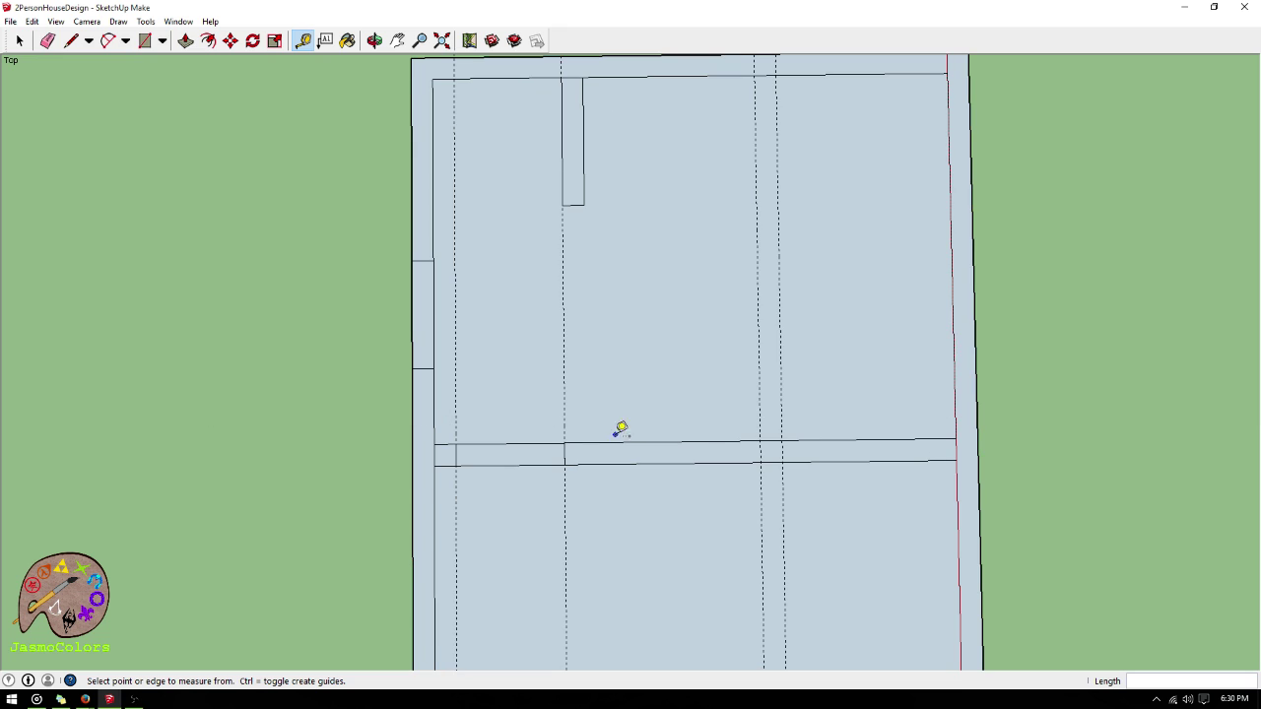
left_click(633, 441)
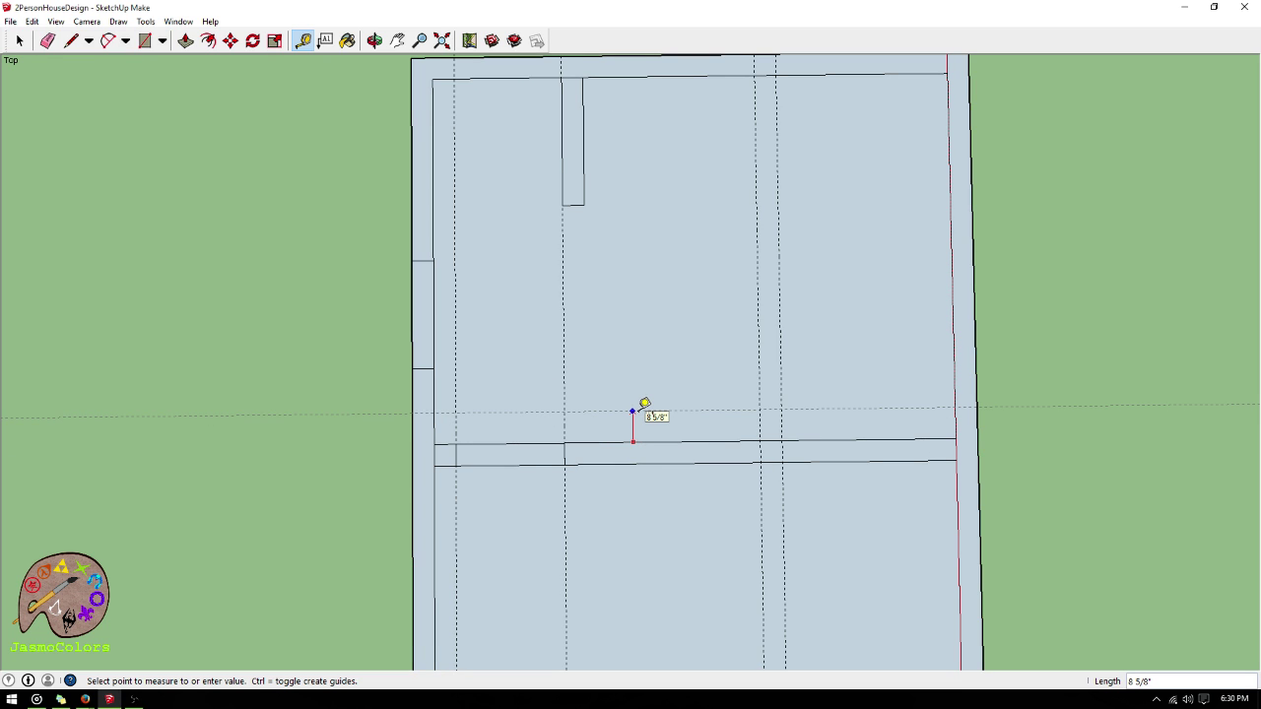
key("Return")
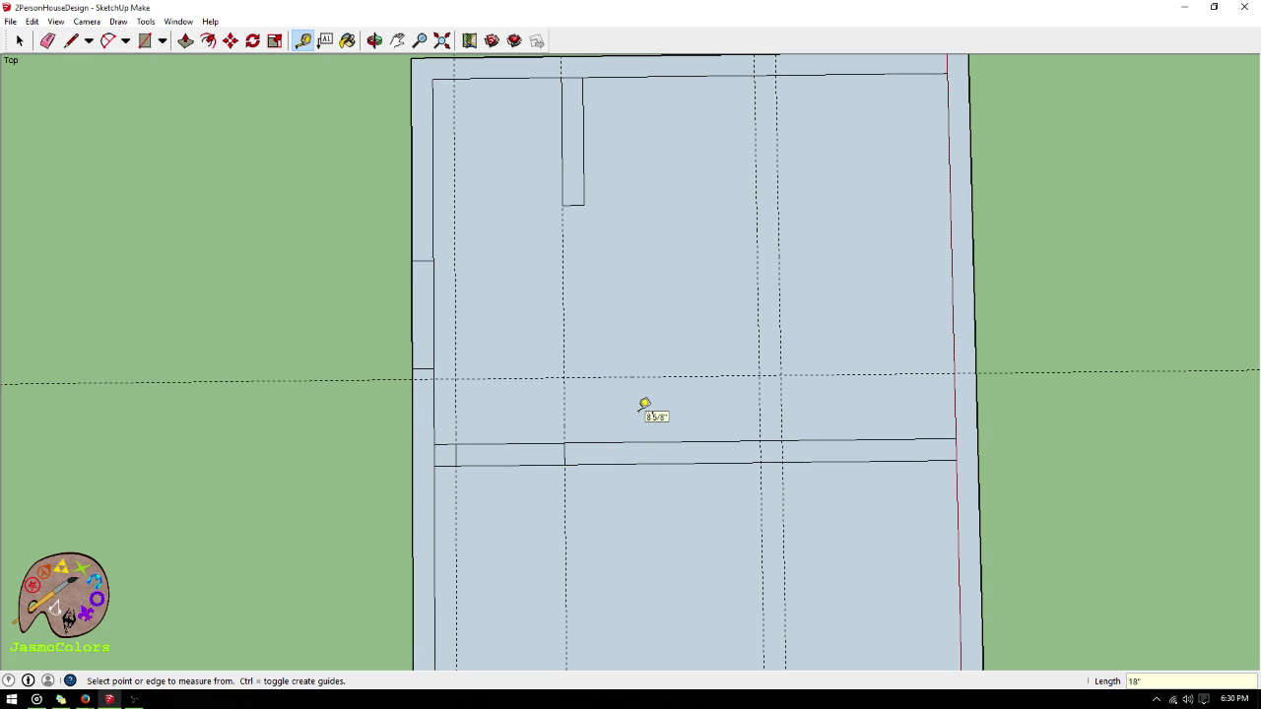
scroll(662, 532, "down", 1)
scroll(657, 507, "down", 1)
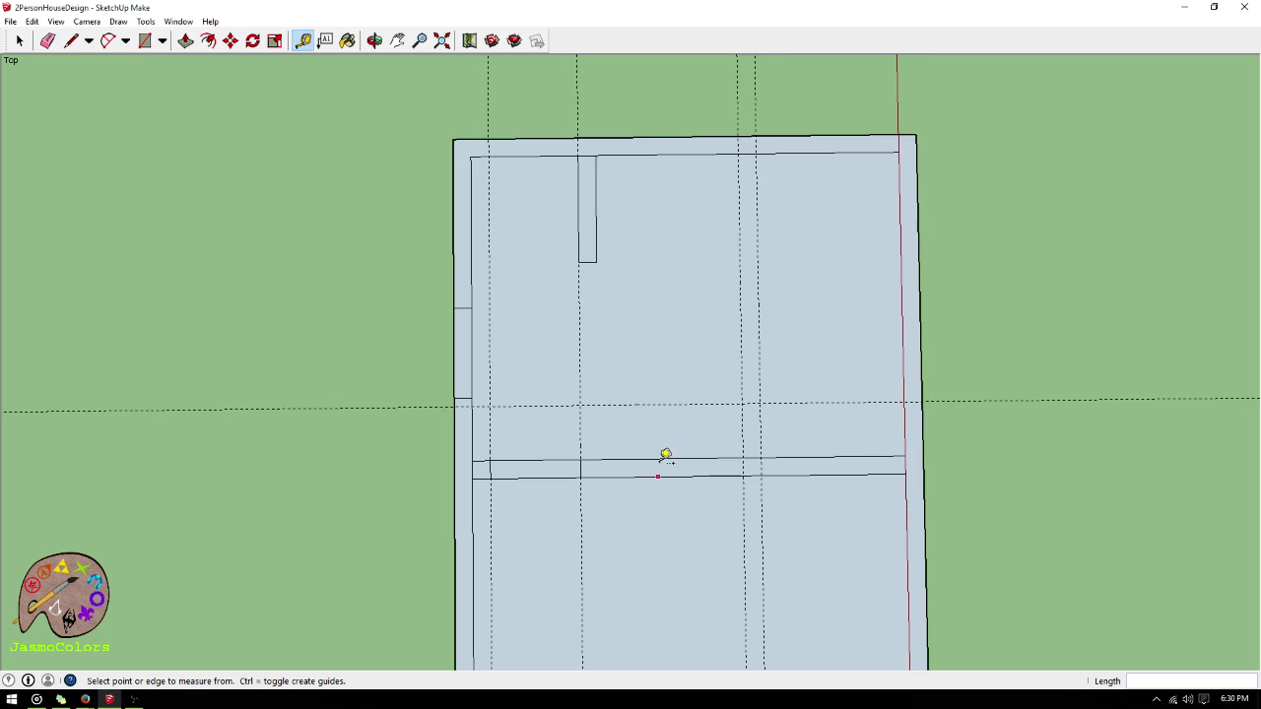
scroll(684, 152, "up", 1)
left_click(680, 150)
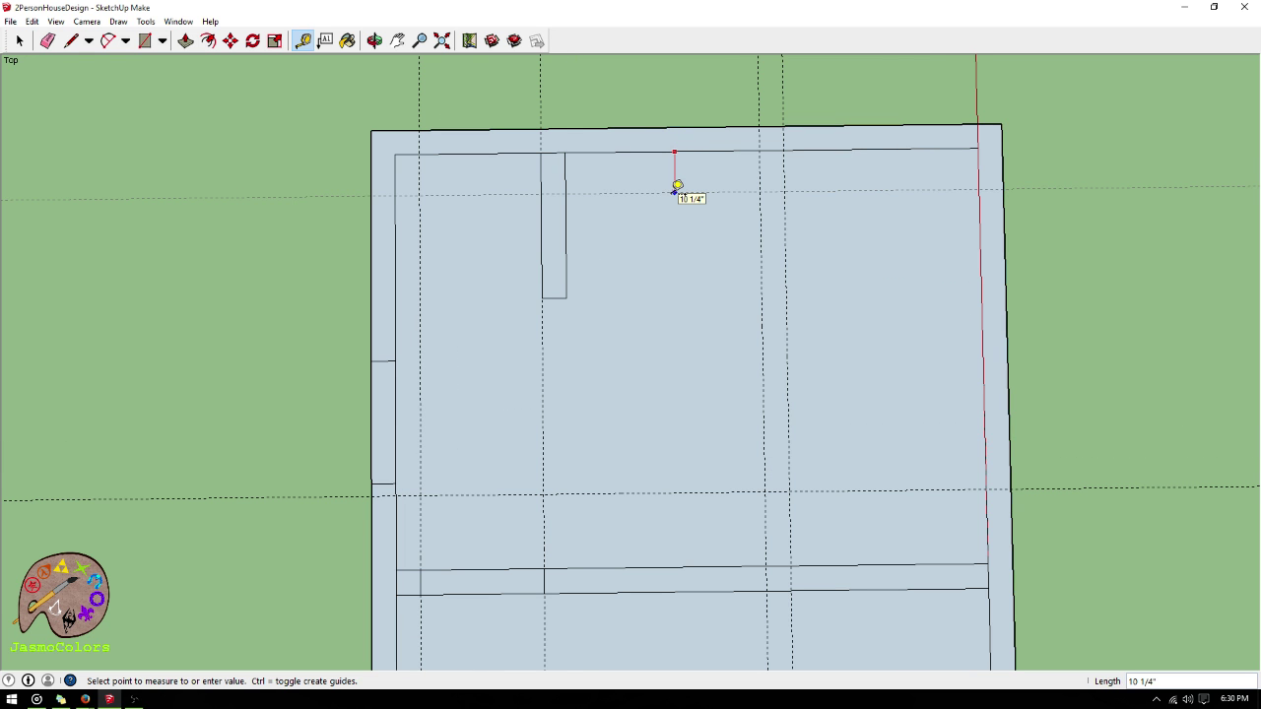
left_click(677, 189)
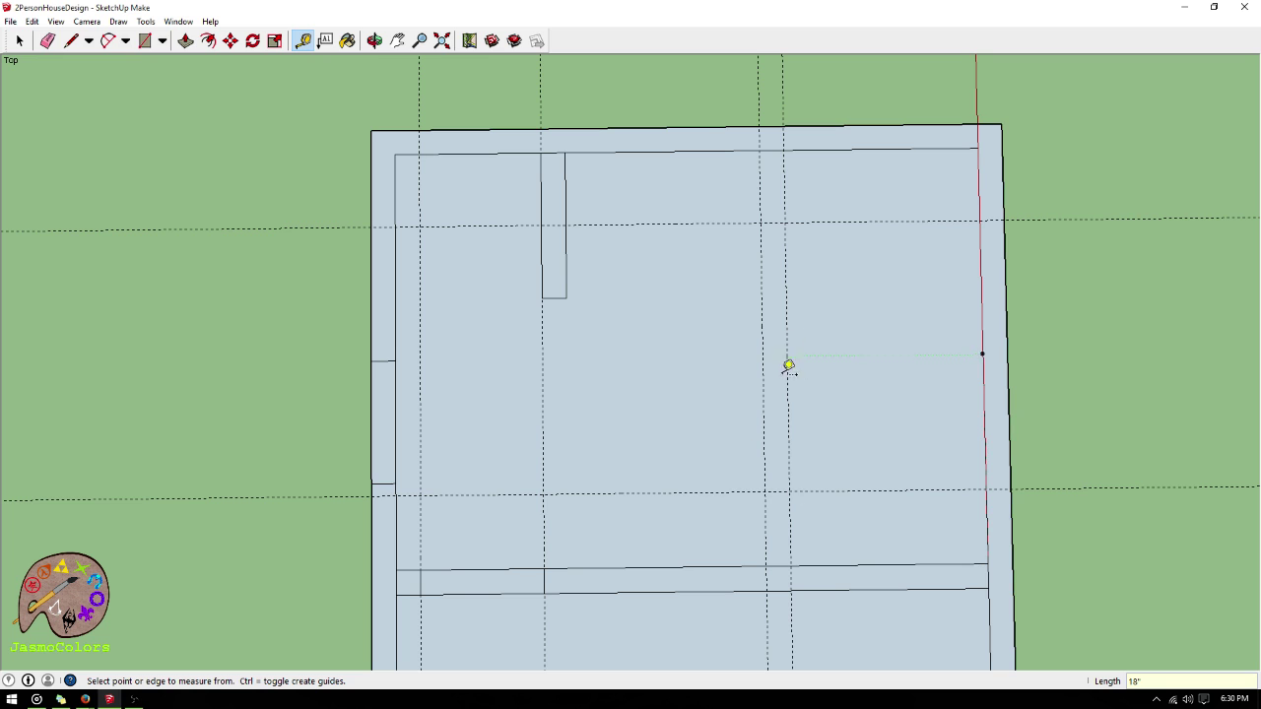
- Try guides across the end room at the two jambs of the exterior door opening, 30" apart
left_click(591, 149)
left_click(394, 360)
left_click(452, 360)
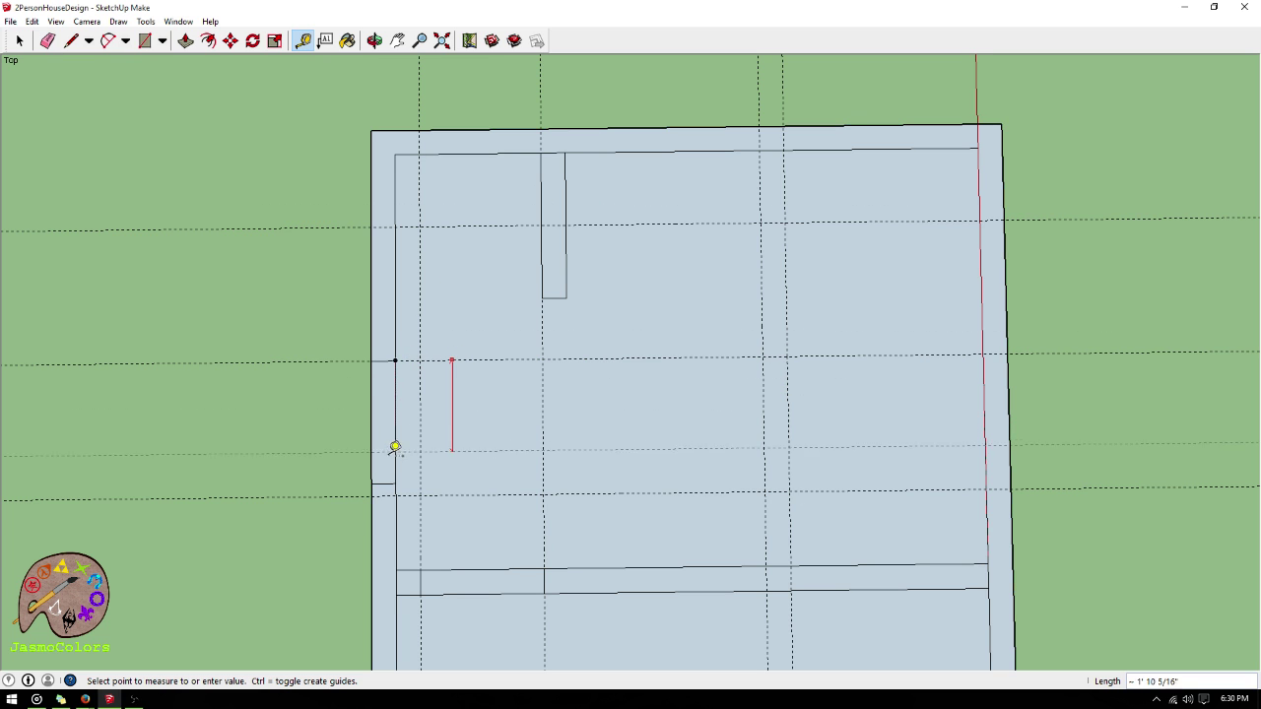
left_click(391, 475)
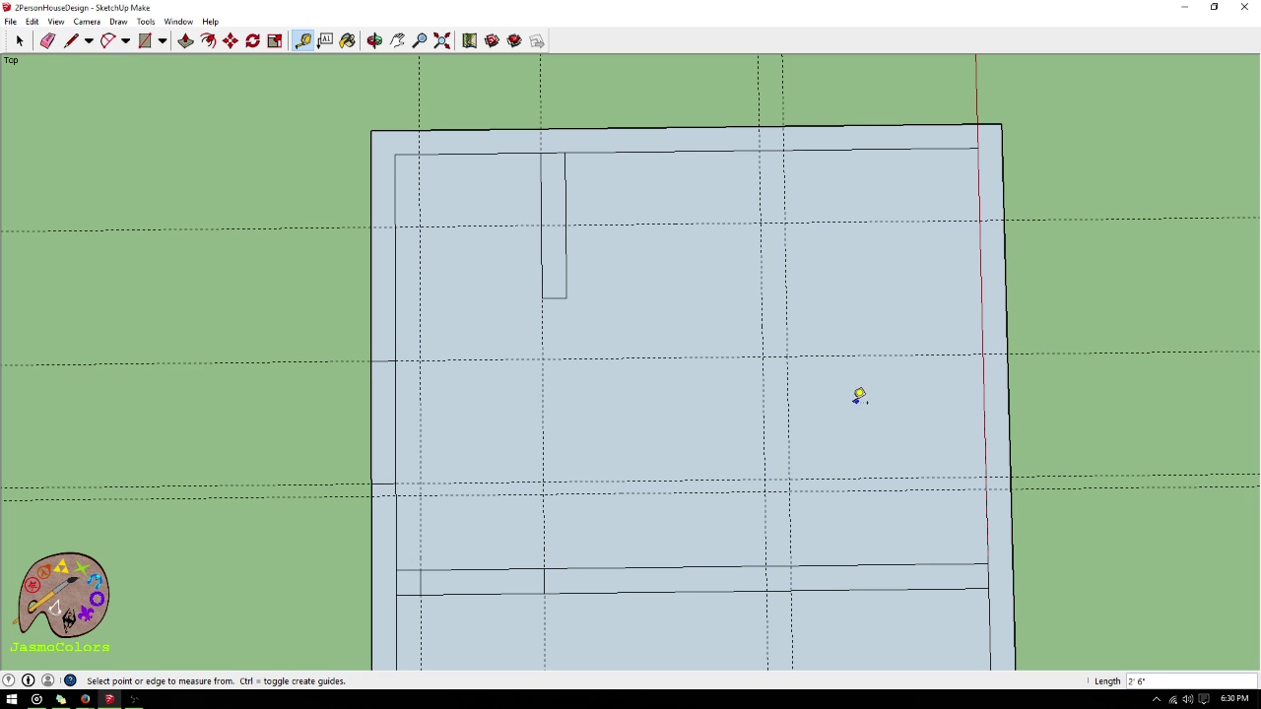
scroll(731, 330, "down", 1)
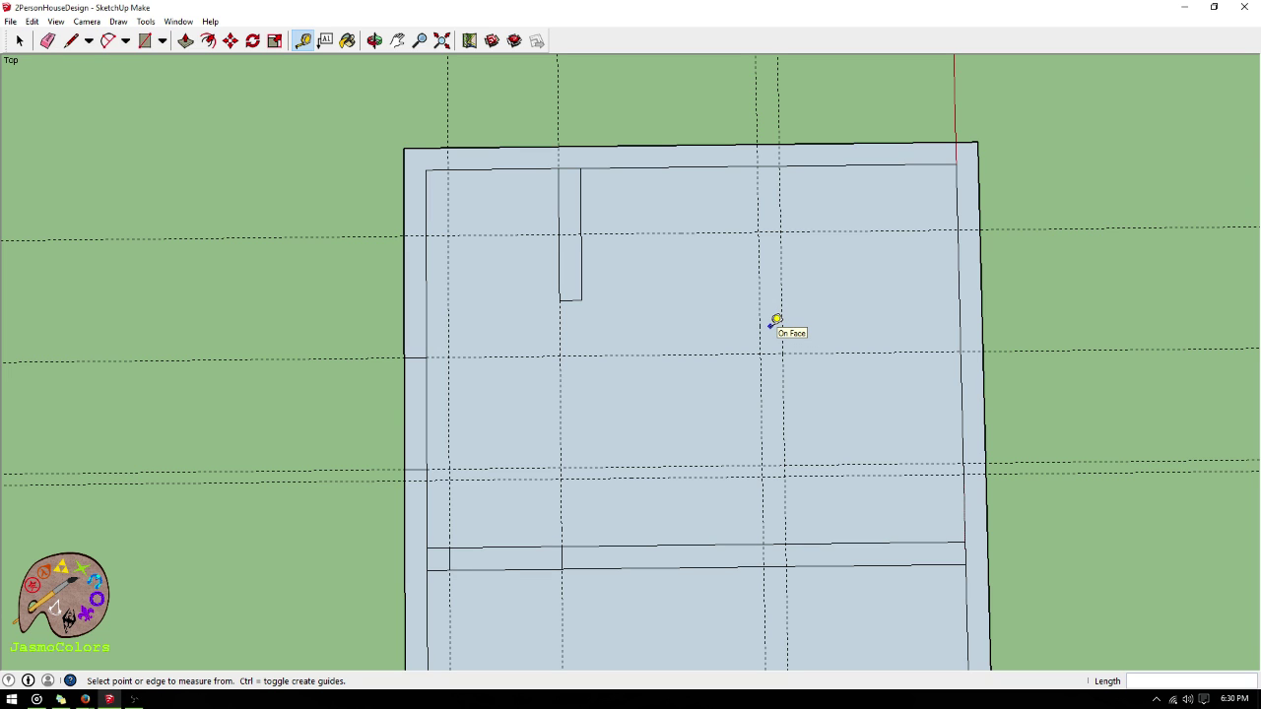
left_click(842, 165)
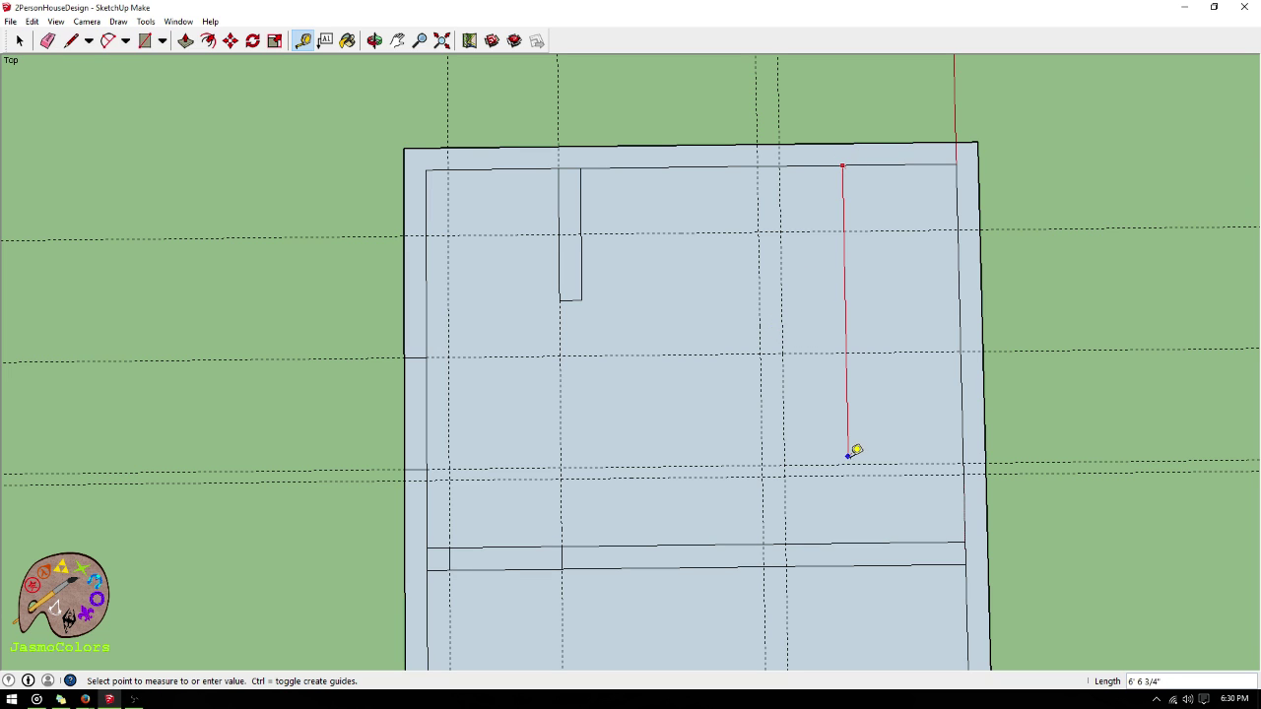
key("Escape")
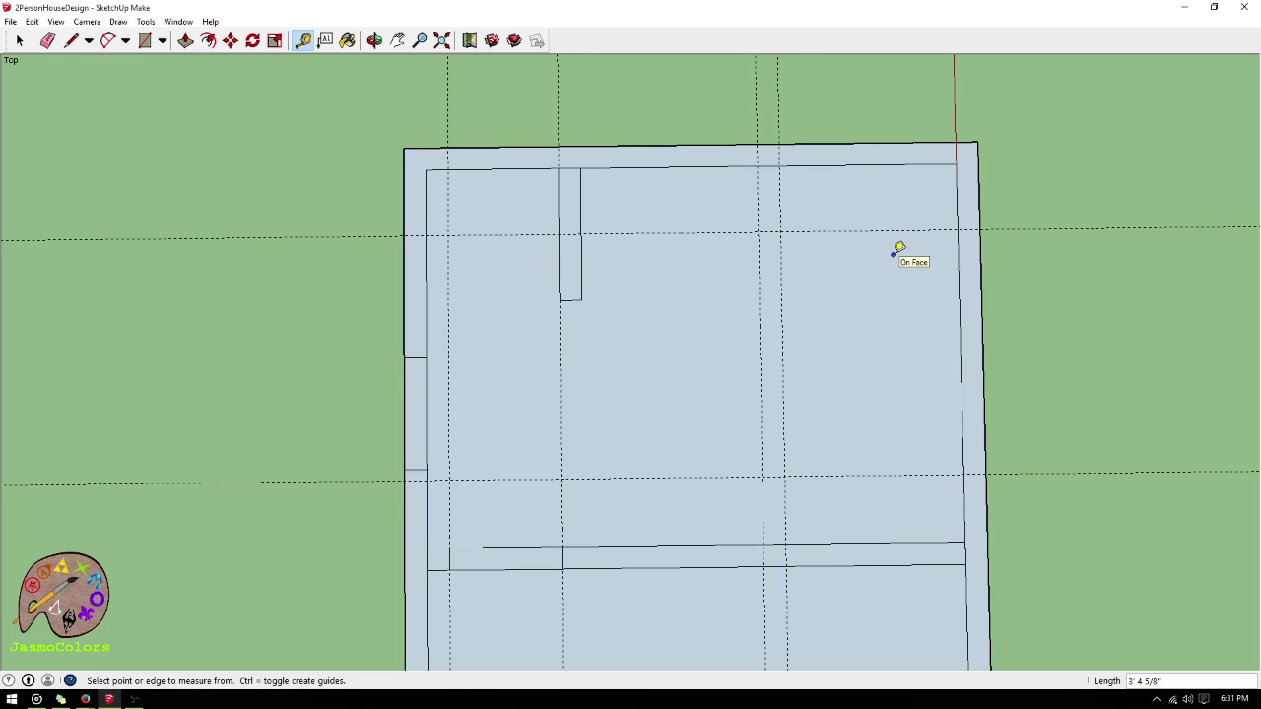
- Place a guide 5' in from the end wall and a second guide 6" beyond it
left_click(848, 165)
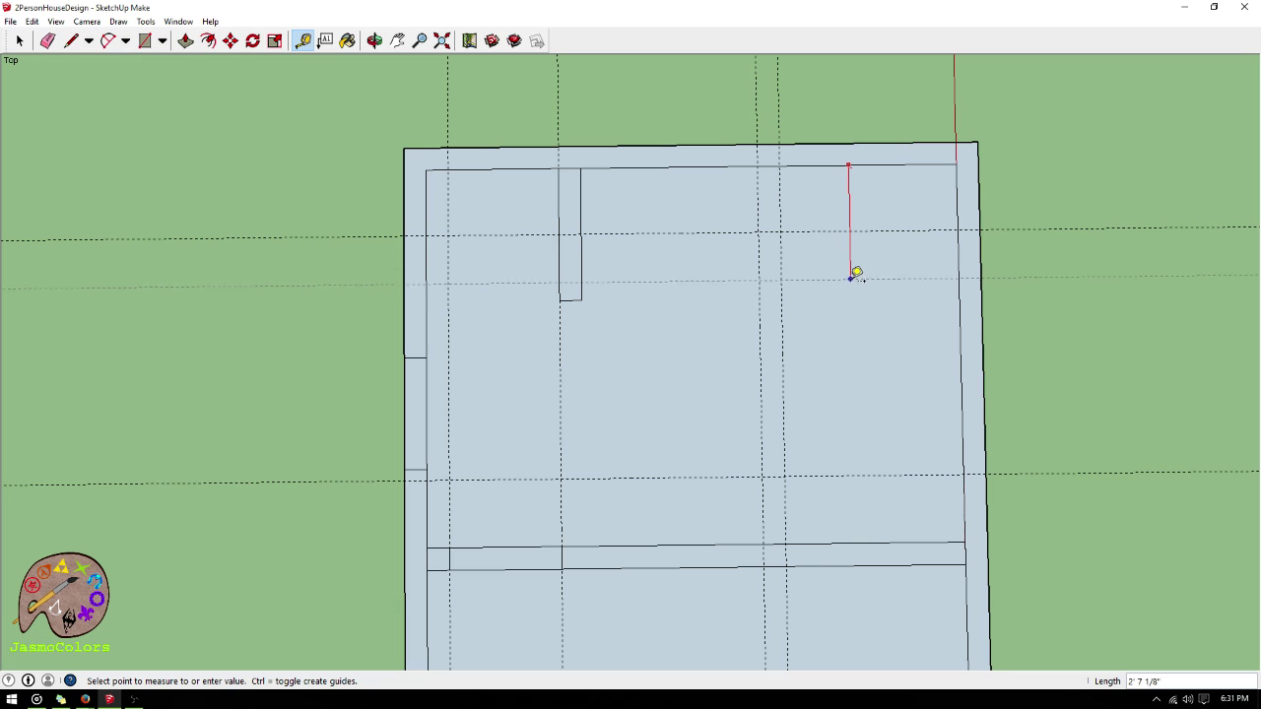
type("5'")
key("Return")
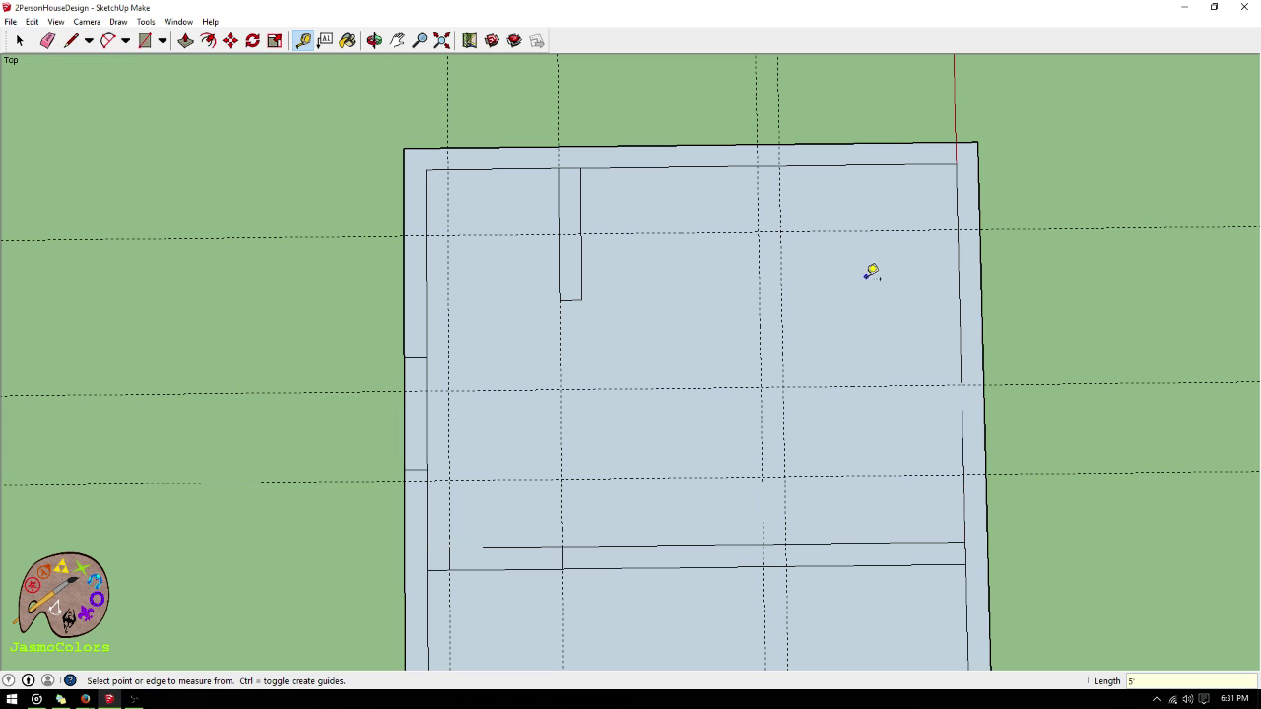
left_click(895, 385)
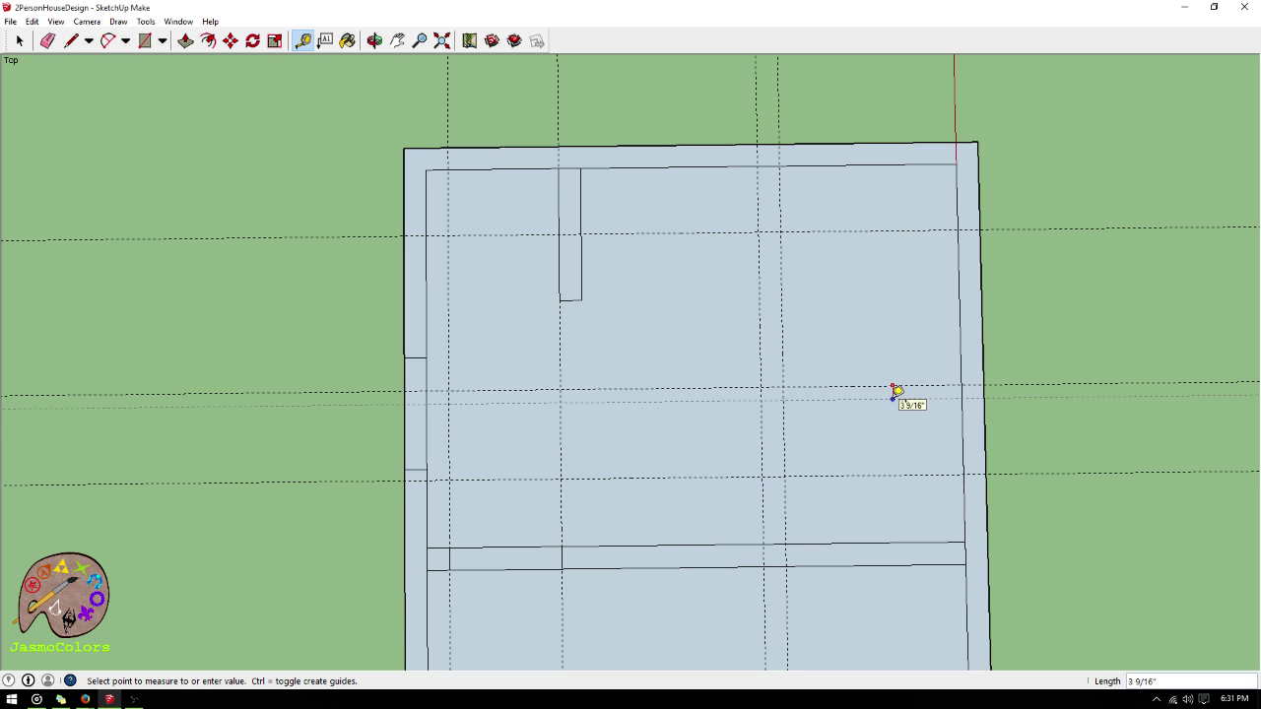
key("Escape")
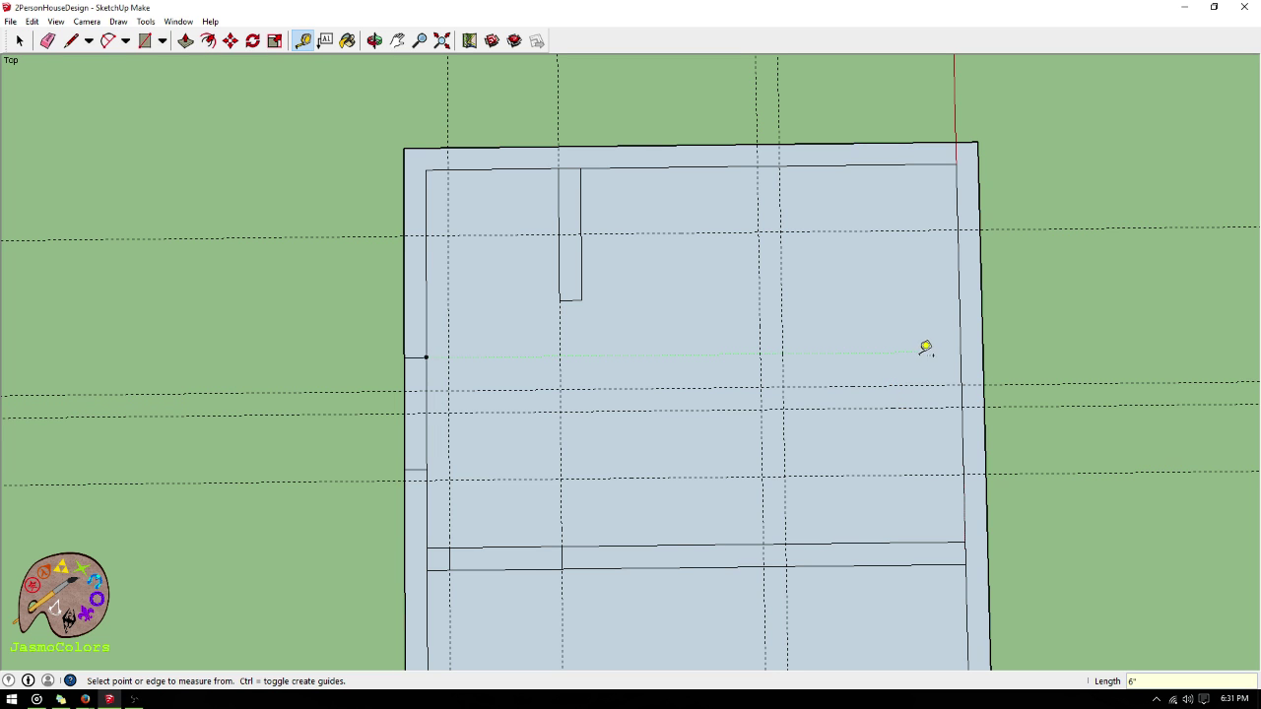
scroll(854, 215, "down", 1)
scroll(853, 219, "down", 1)
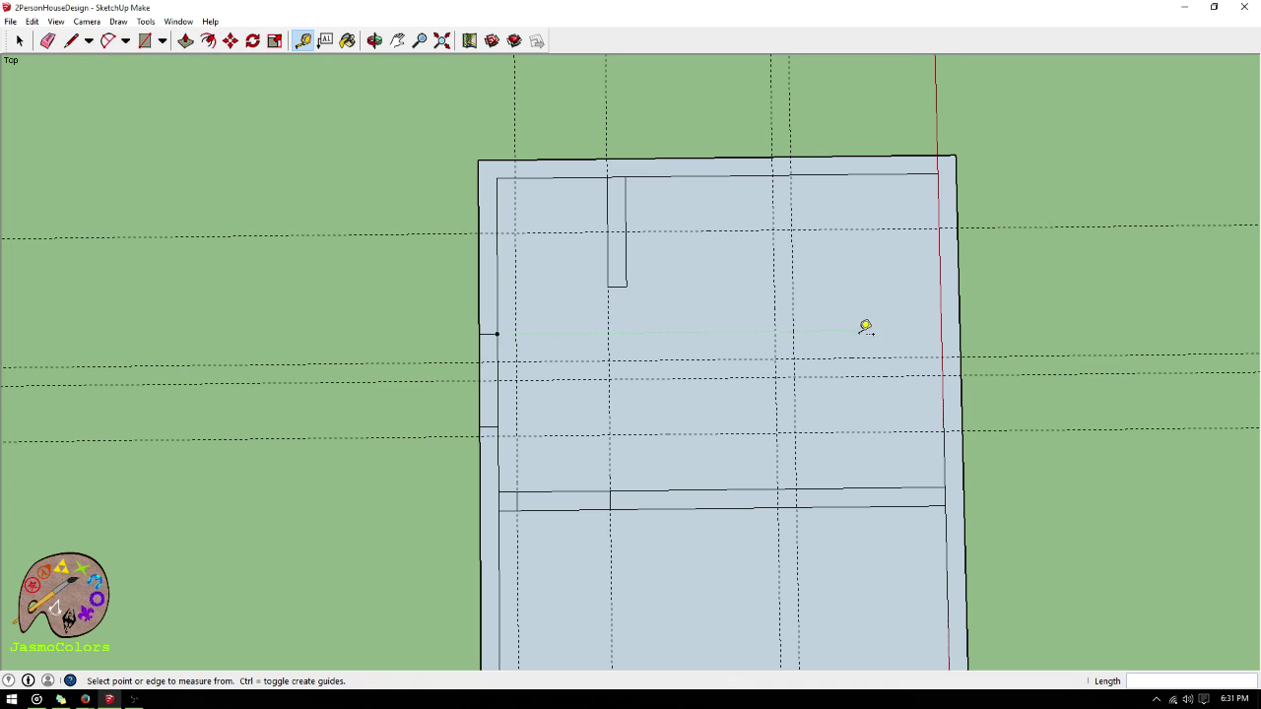
scroll(864, 325, "up", 1)
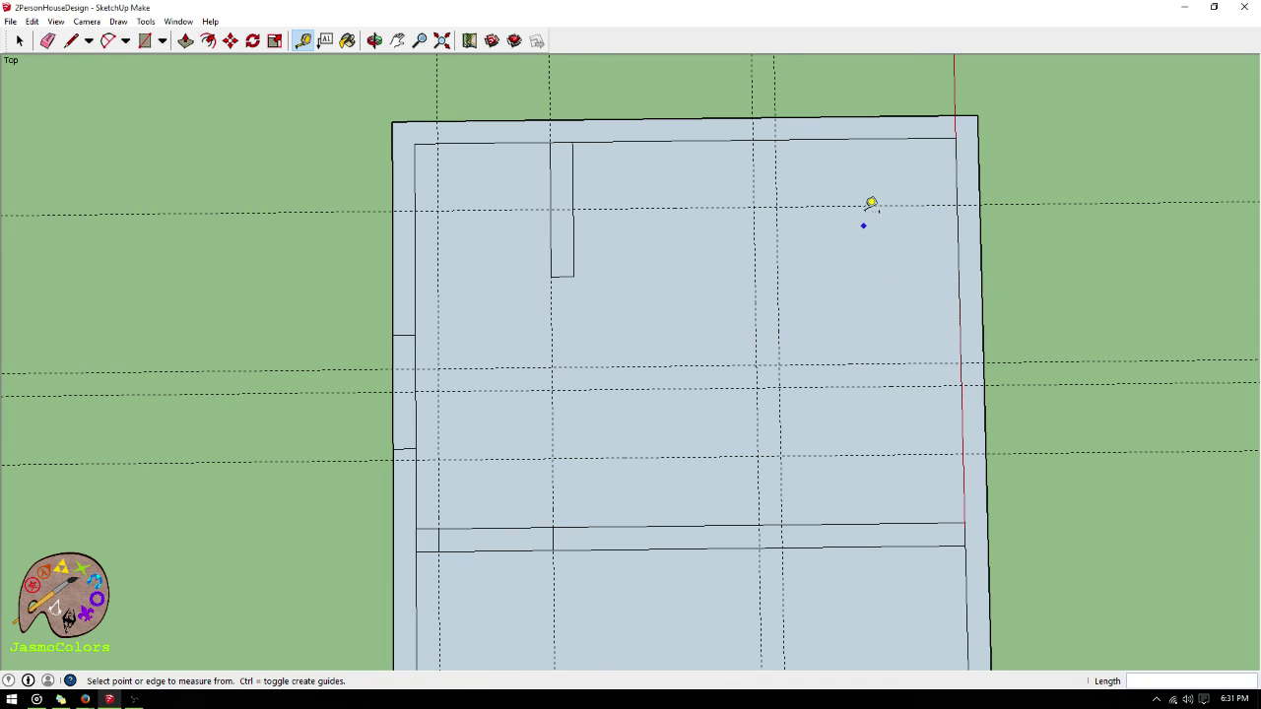
- Outline an L-shaped wall along the guides between the end wall and the side wall opposite the exterior door
left_click(71, 41)
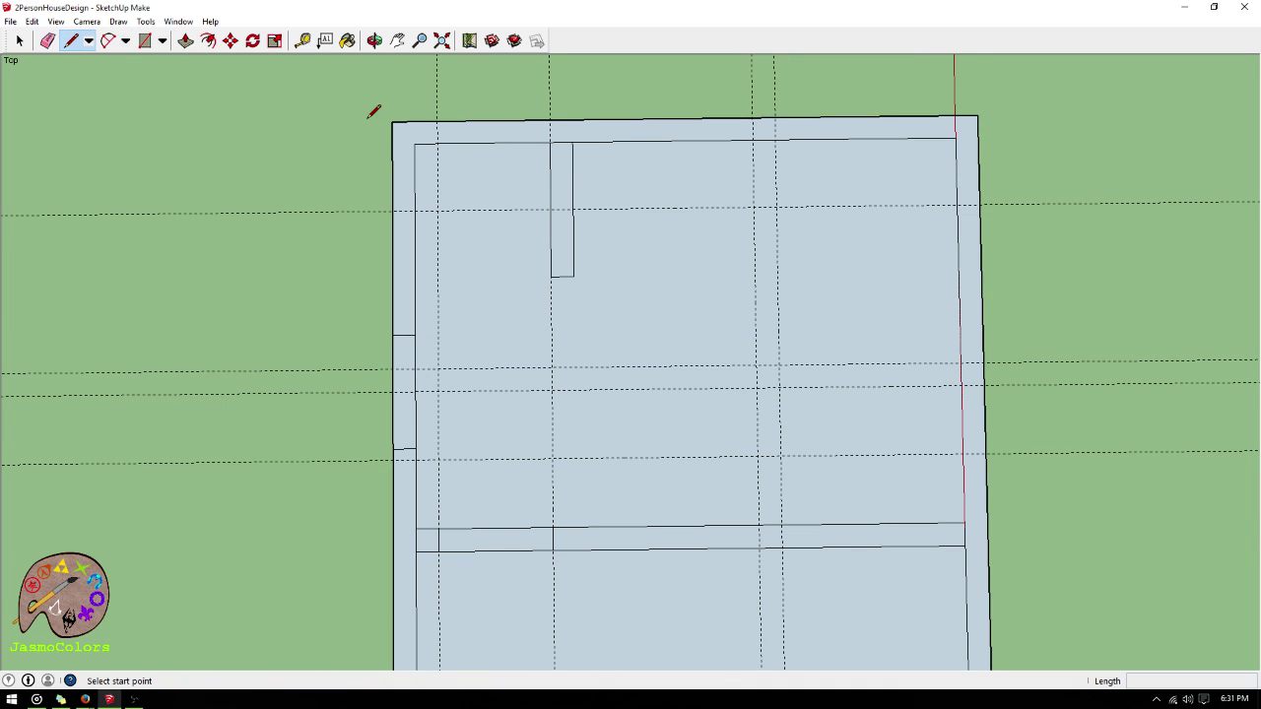
left_click(774, 141)
left_click(780, 386)
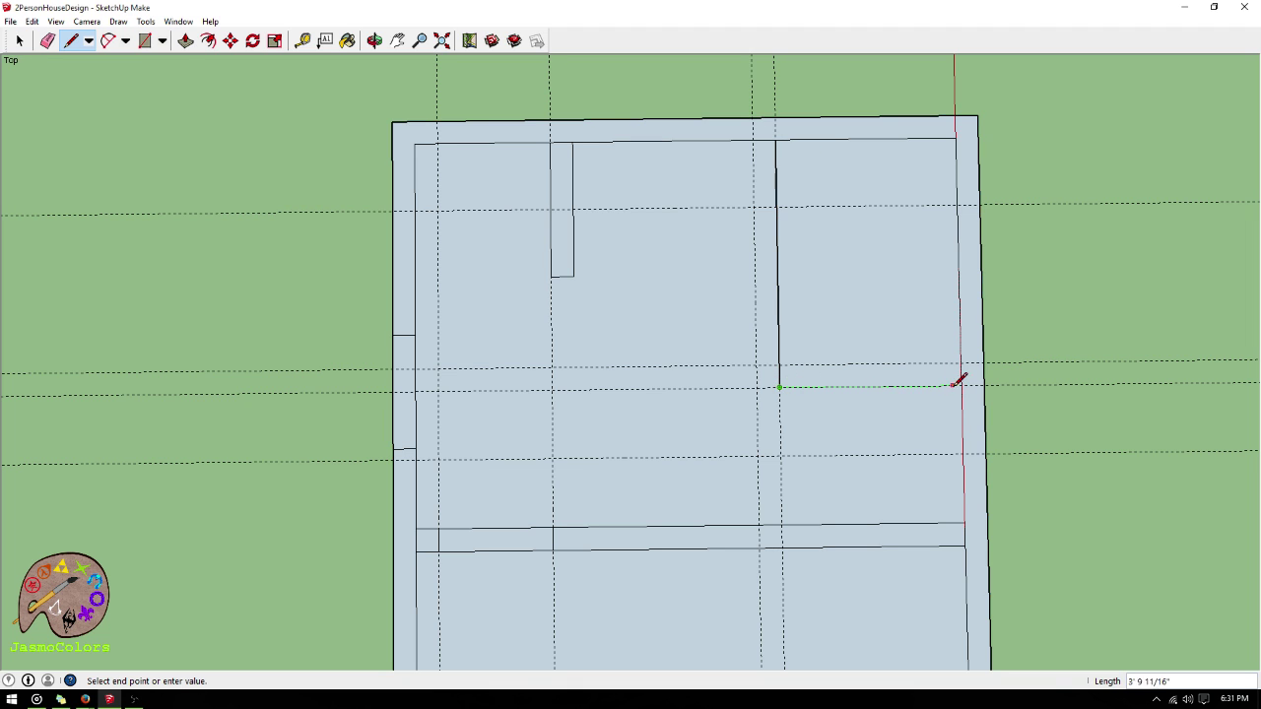
left_click(963, 385)
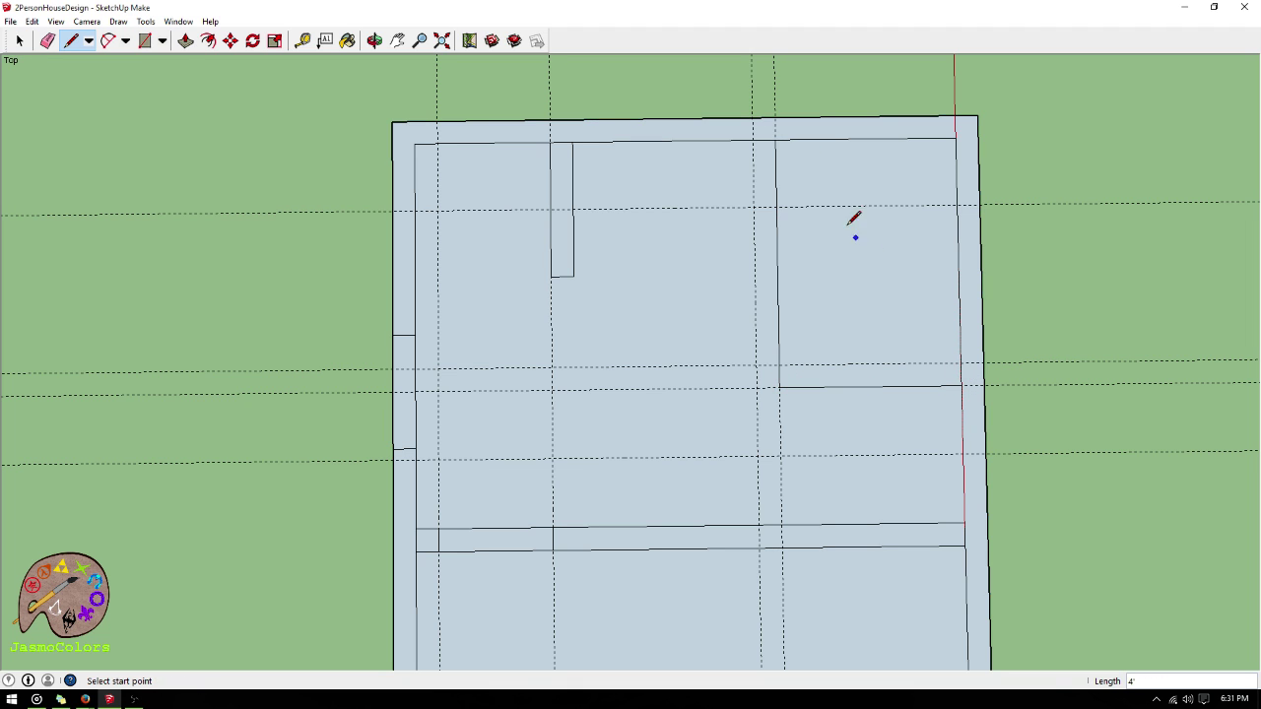
left_click(754, 139)
left_click(757, 387)
left_click(778, 365)
left_click(963, 365)
left_click(19, 40)
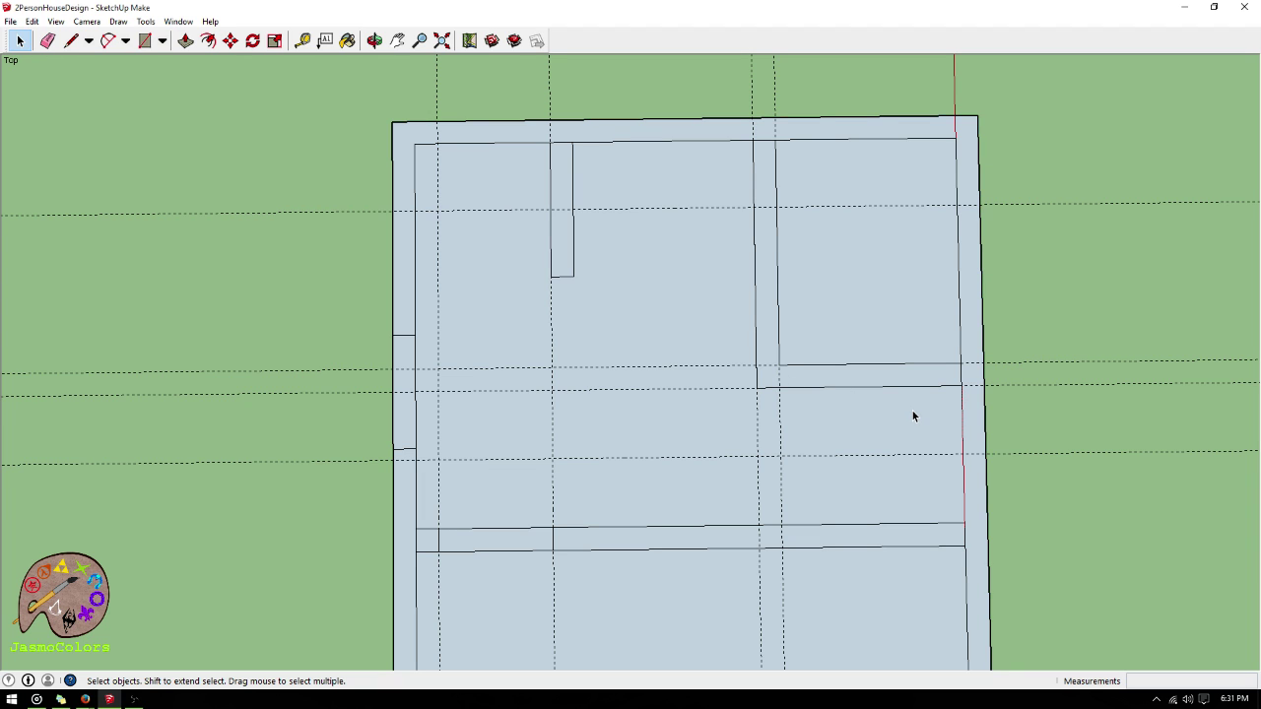
- Undo the lines of the new L-shaped wall, keeping the guides
key("ctrl+z")
key("ctrl+z")
key("ctrl+z")
key("ctrl+z")
key("ctrl+z")
key("ctrl+z")
left_click(145, 41)
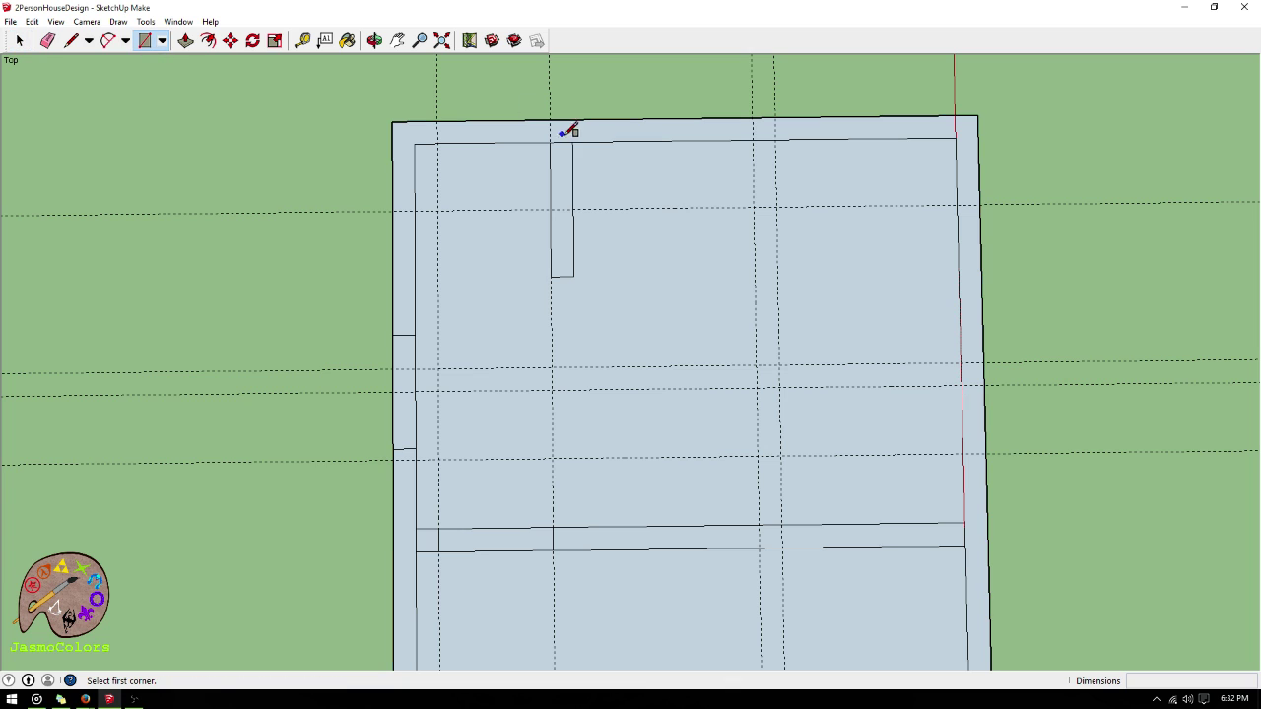
left_click(571, 142)
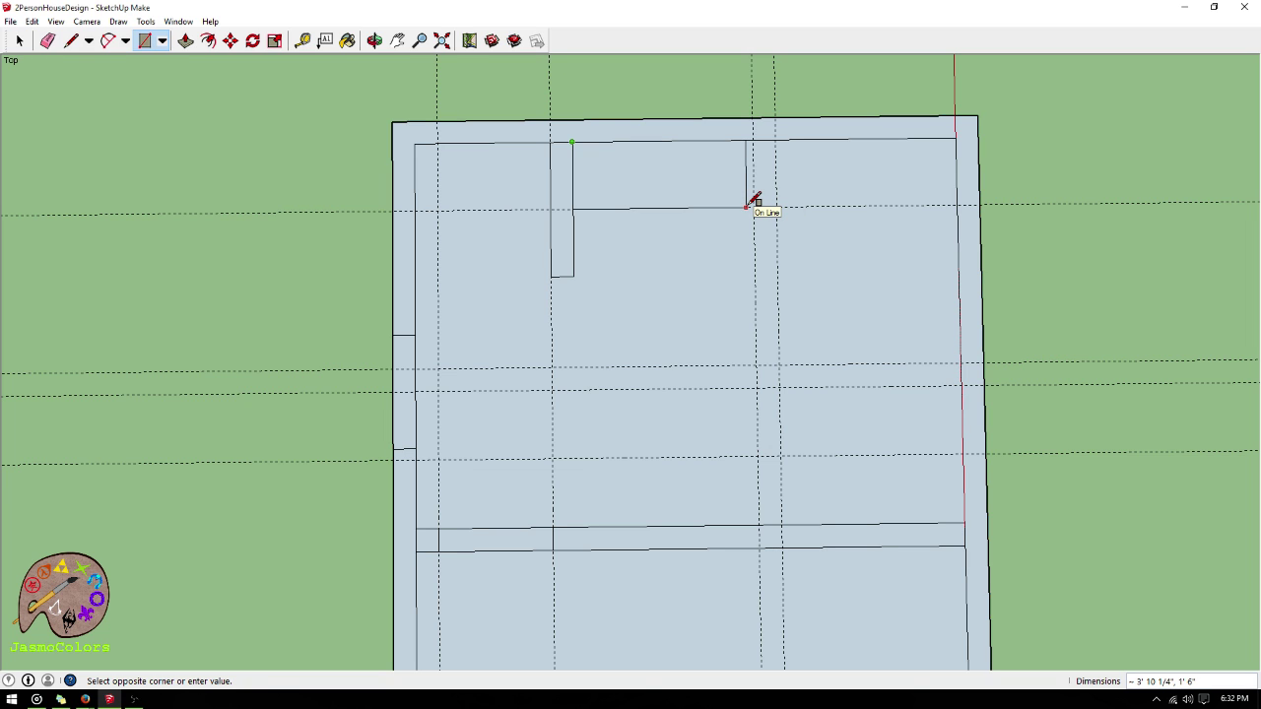
key("Escape")
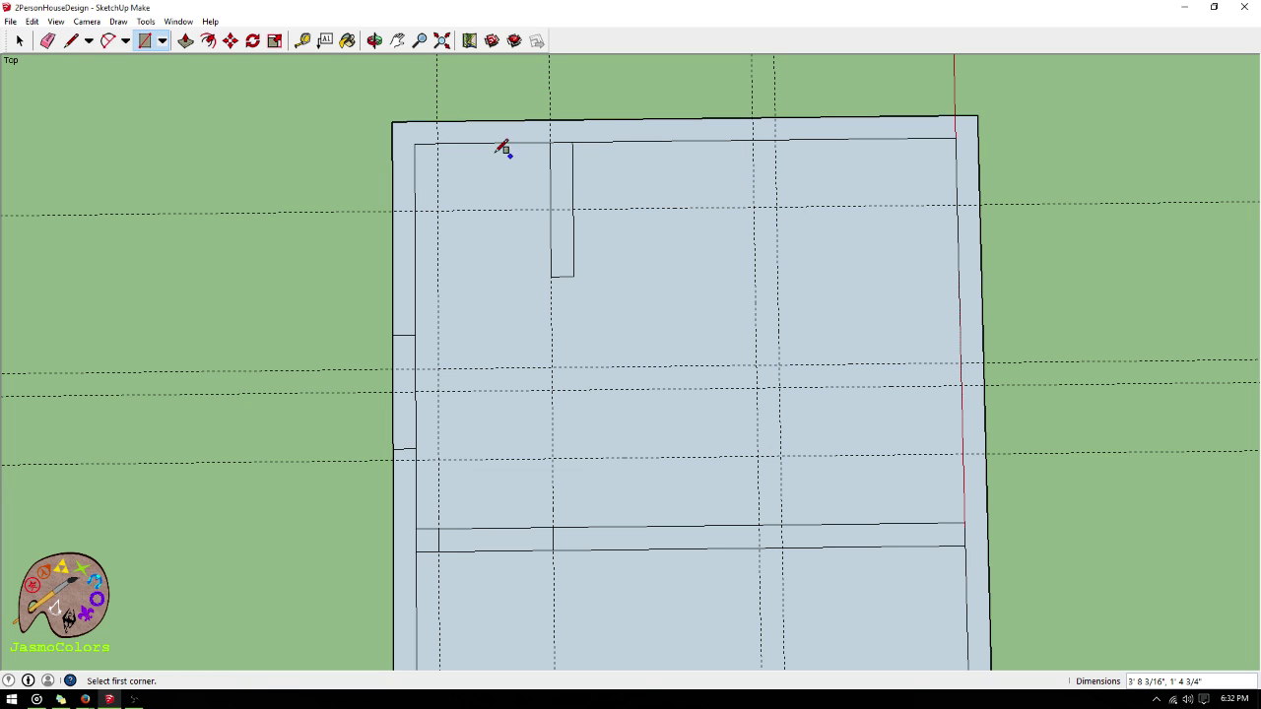
- Outline a 4' by 18" rectangle along the end wall, from the short stub wall to the nearest perpendicular guide
left_click(303, 40)
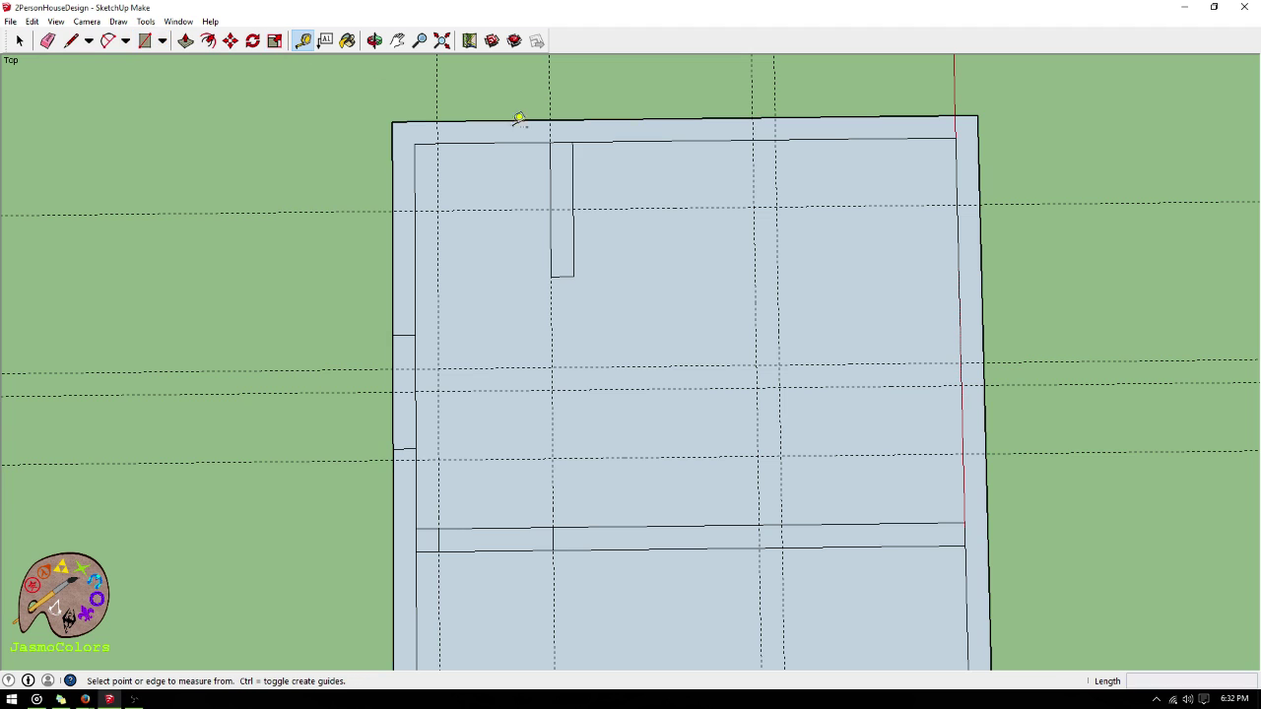
left_click(571, 178)
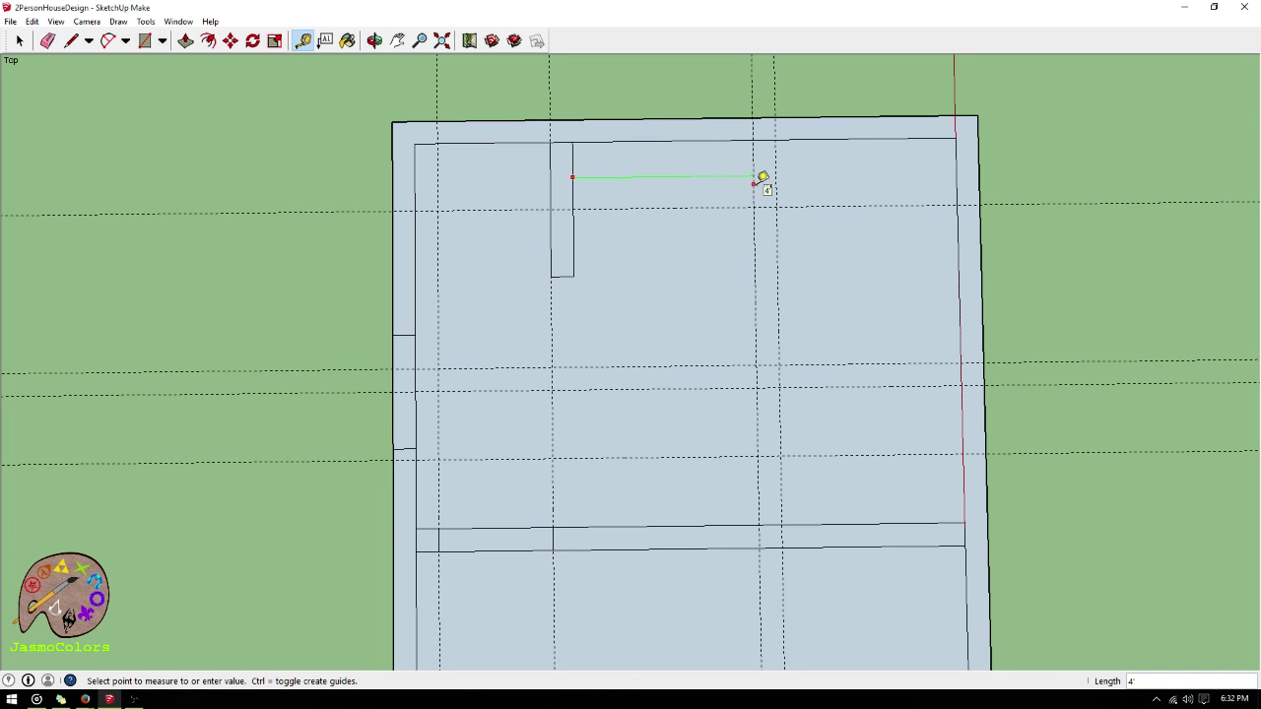
key("Escape")
left_click(71, 41)
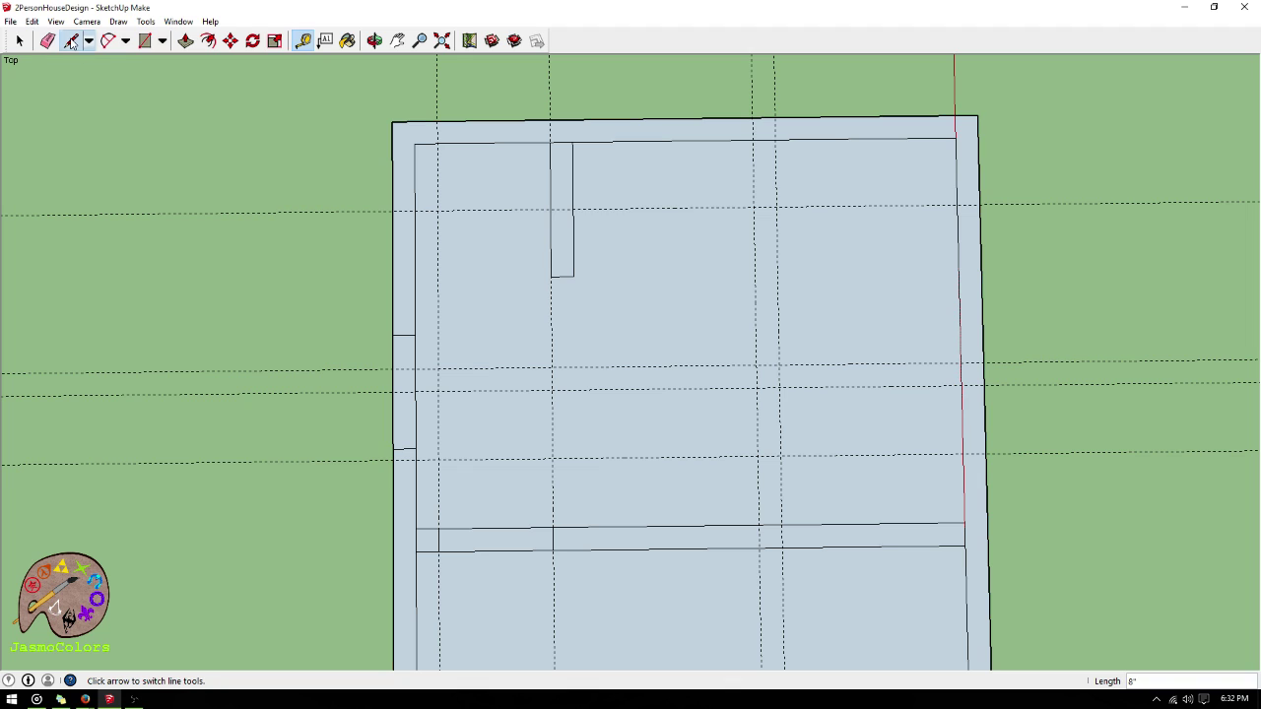
left_click(574, 208)
left_click(754, 207)
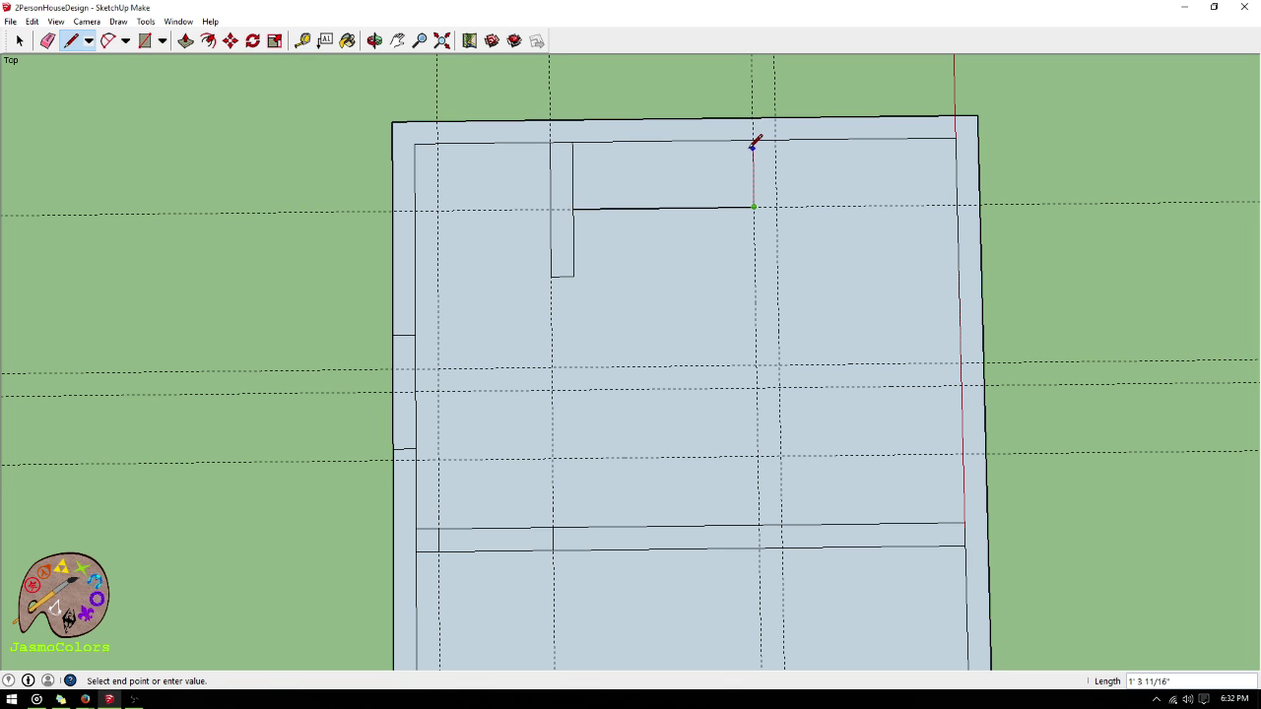
left_click(754, 141)
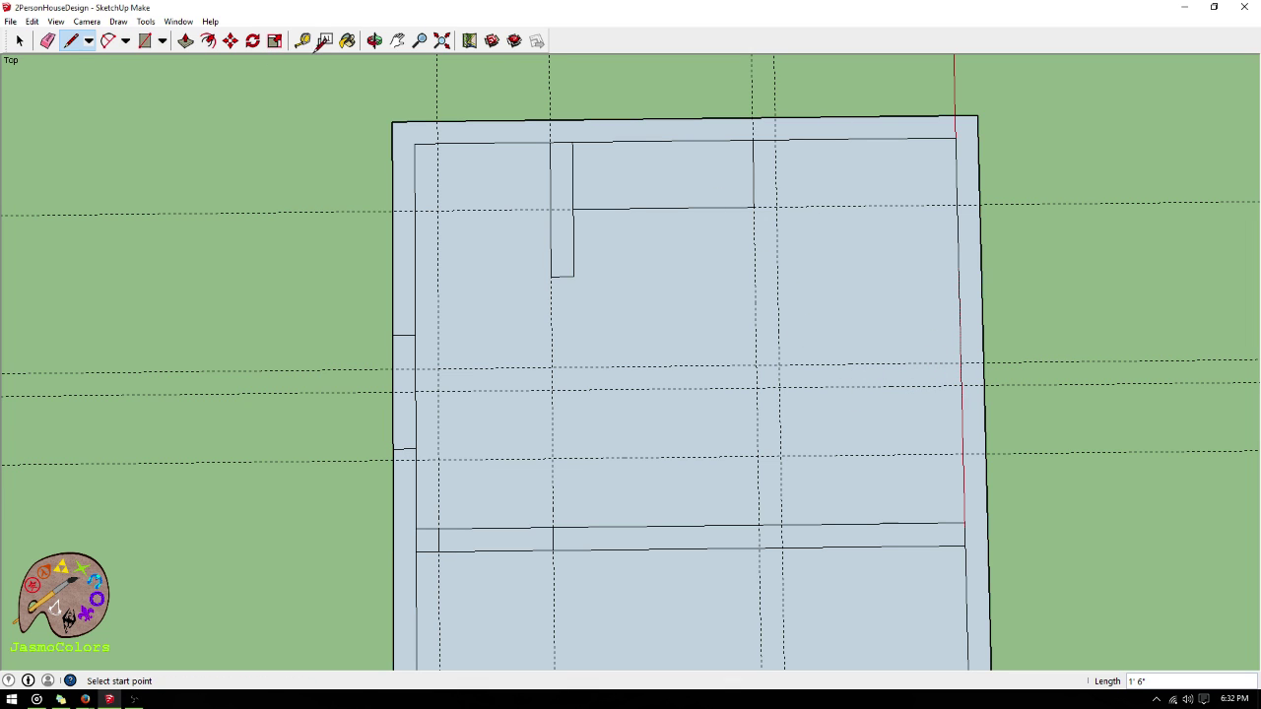
- Measure from the end wall to the 5' guide and from the outer perpendicular guide to the side wall
left_click(304, 41)
left_click(863, 139)
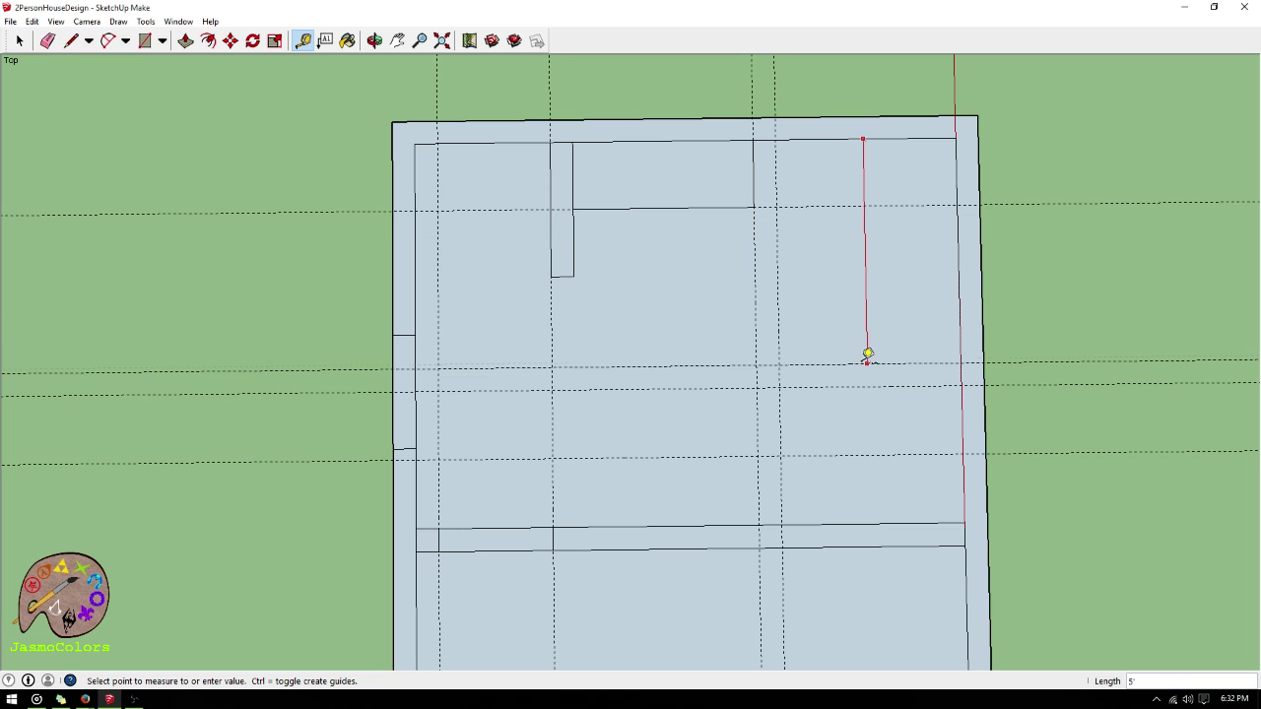
left_click(867, 355)
left_click(777, 314)
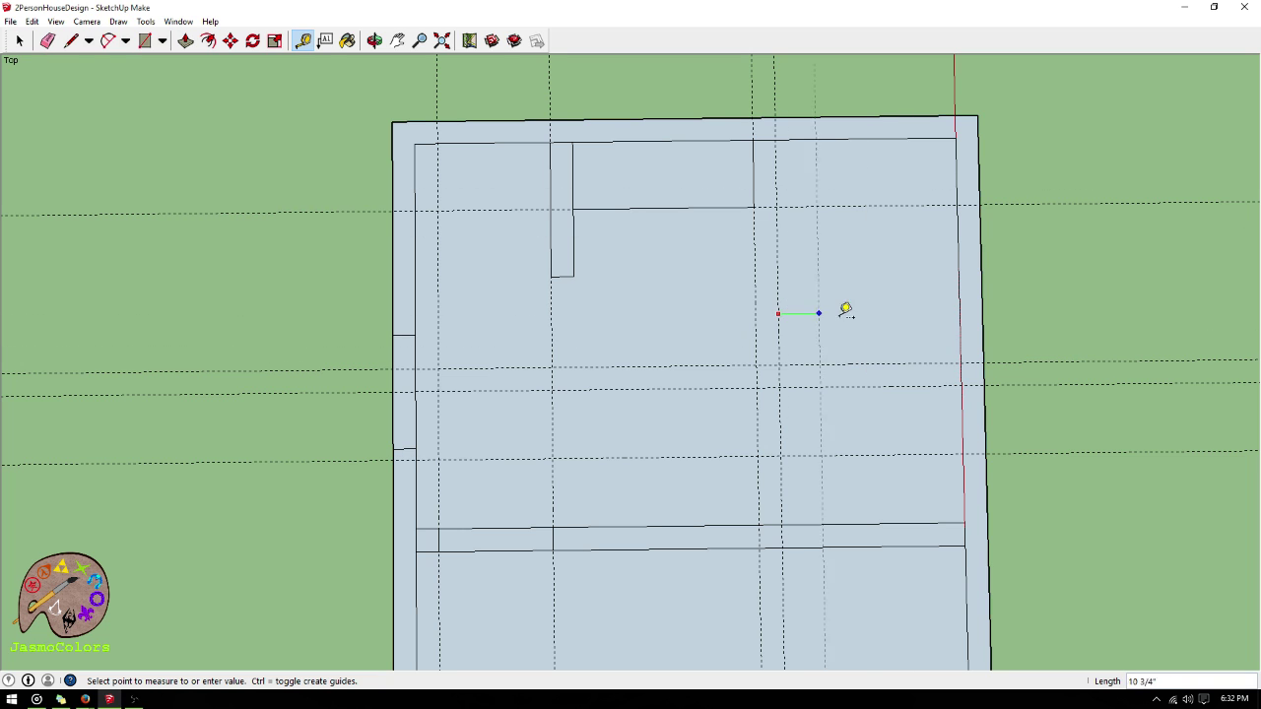
left_click(962, 313)
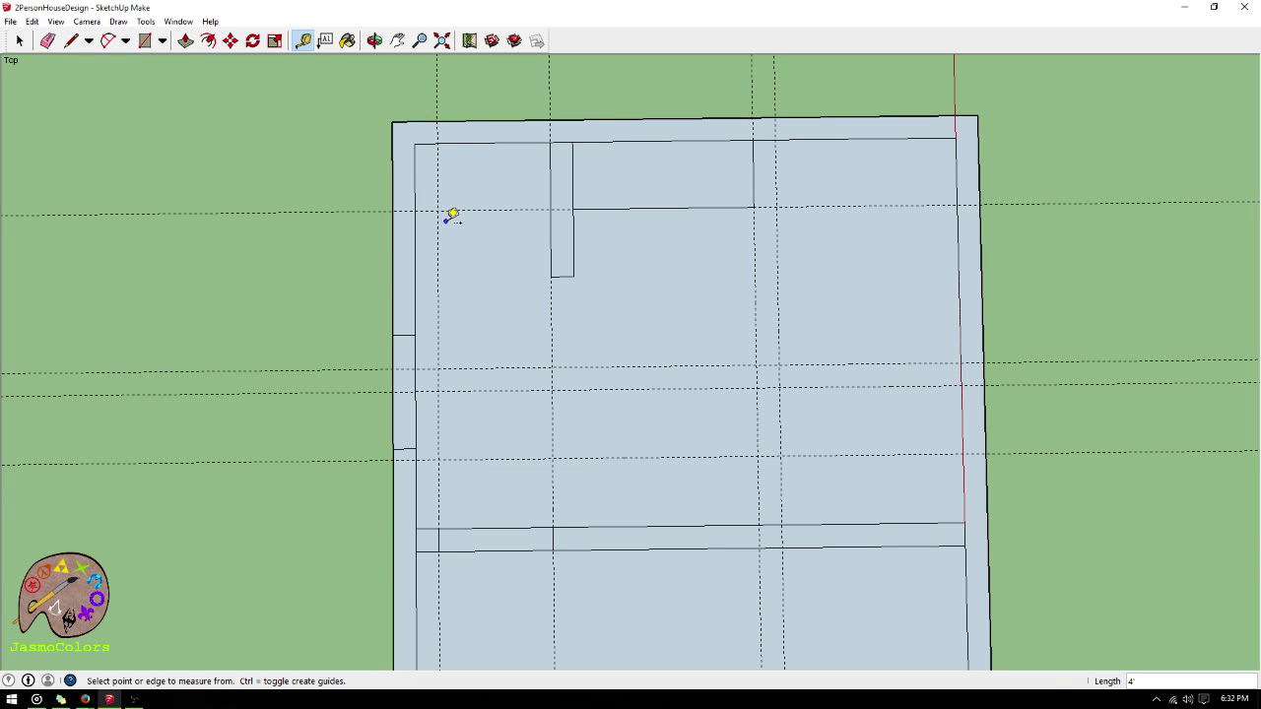
- Delete the two door-opening guides, the guide nearest the partition, and the 18" guide along the rectangle's front edge
left_click(19, 40)
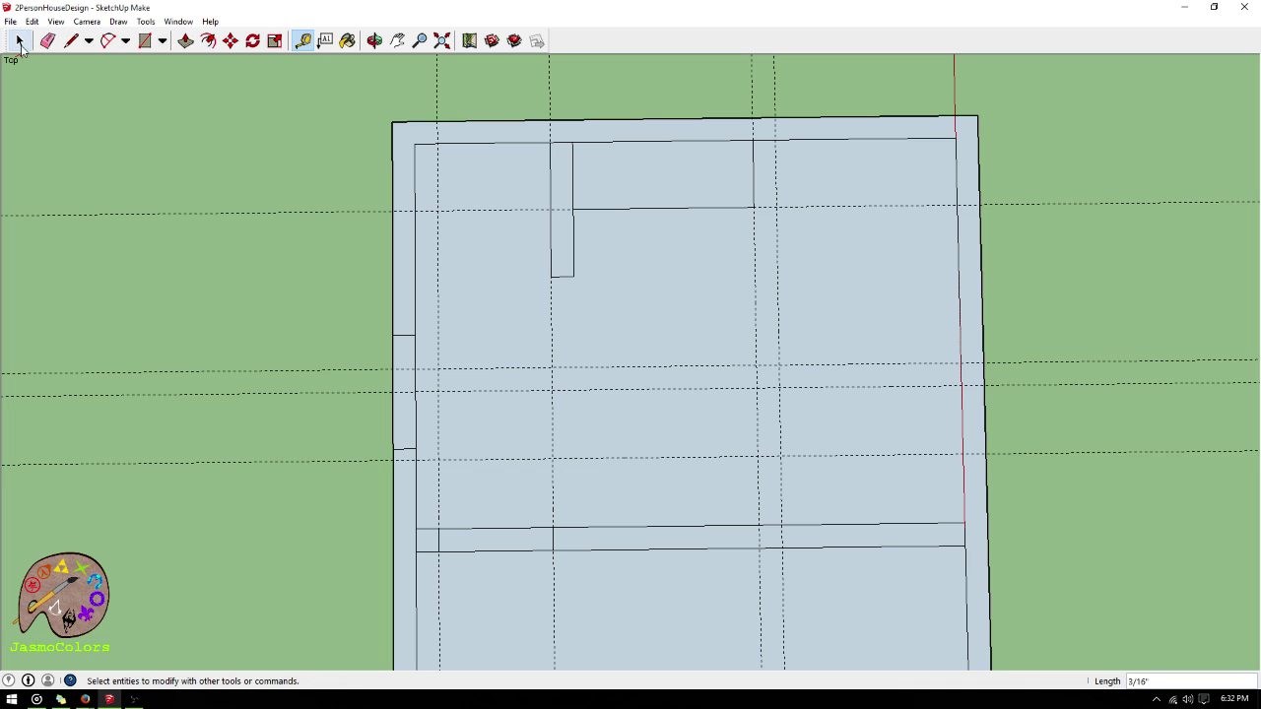
left_click(656, 461)
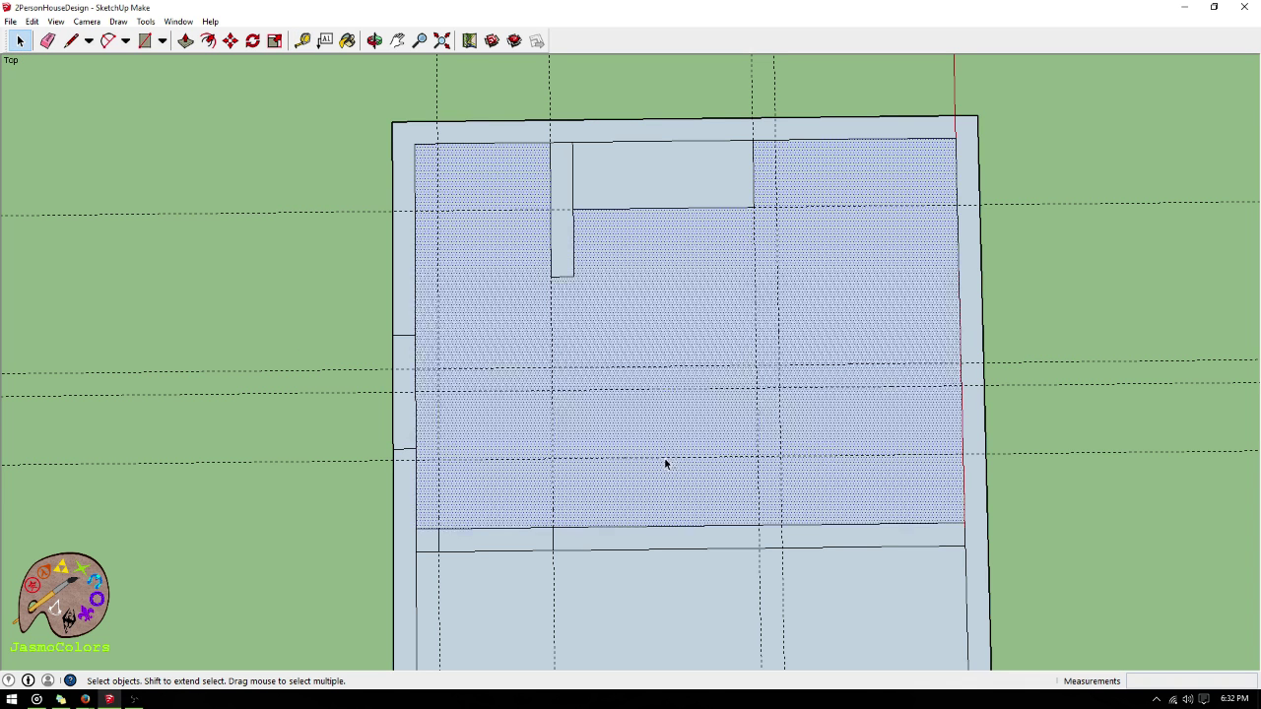
key("Escape")
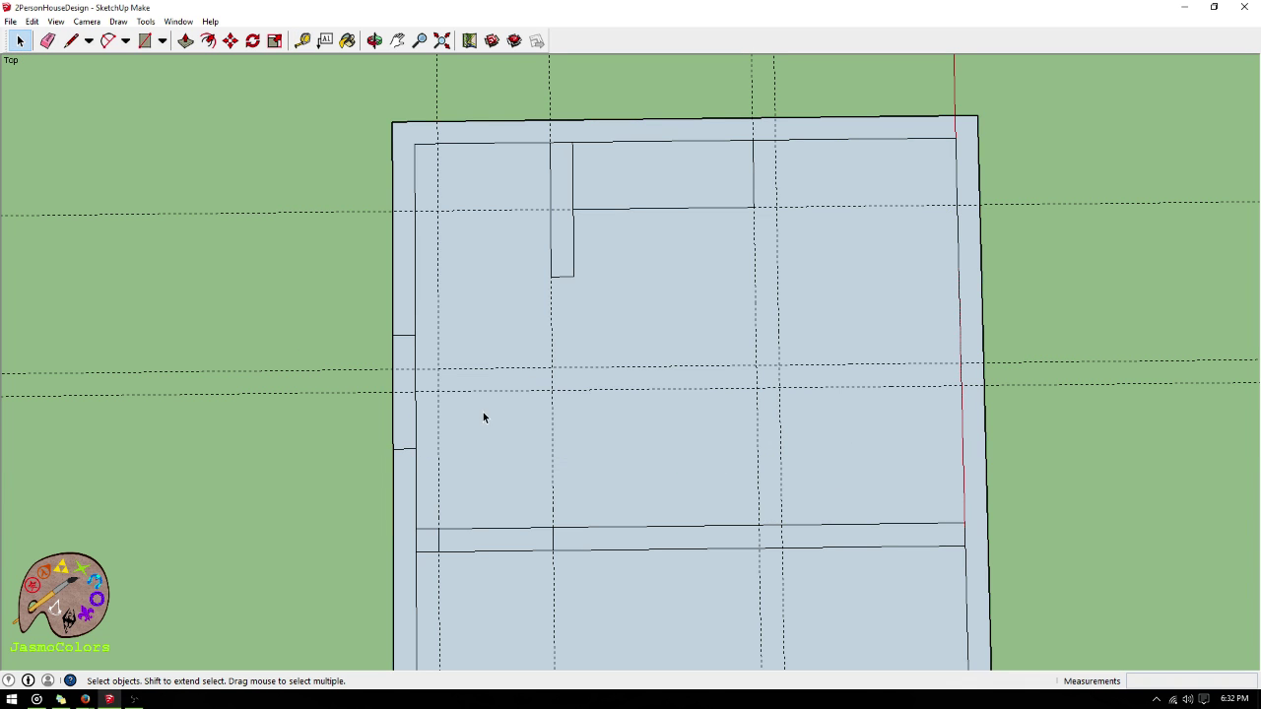
scroll(384, 455, "down", 1)
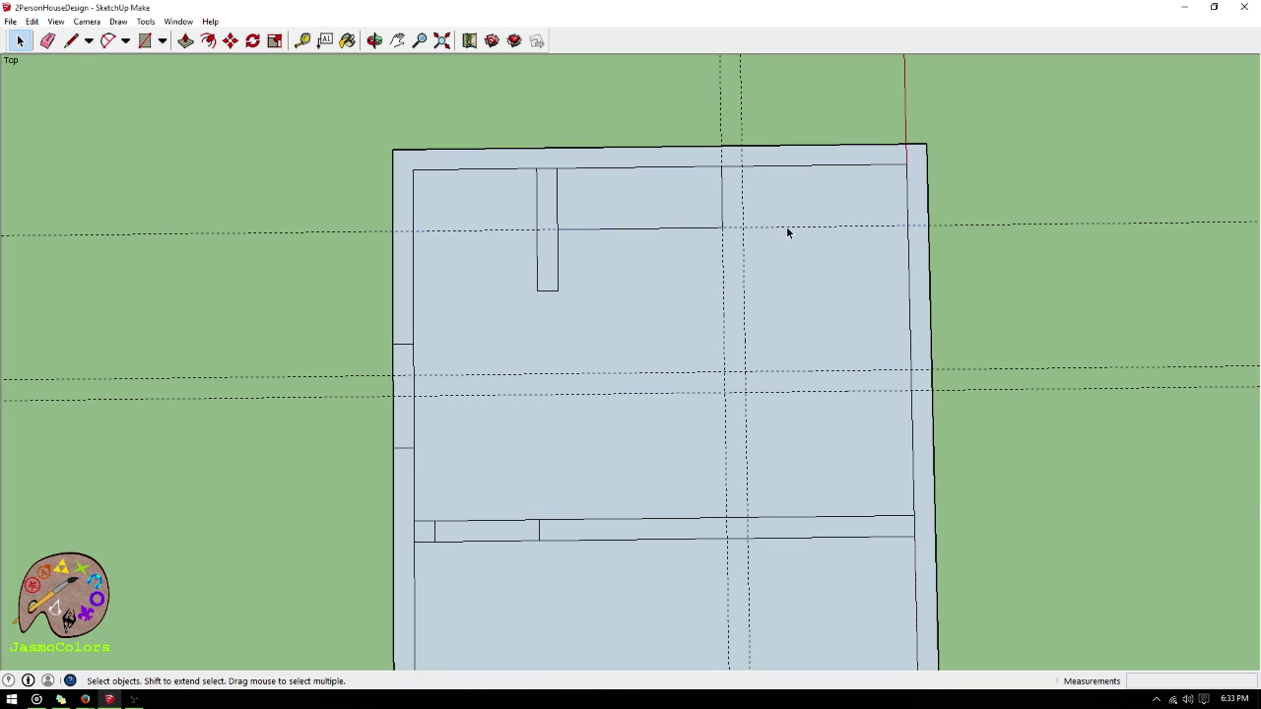
scroll(371, 592, "down", 1)
scroll(805, 273, "up", 2)
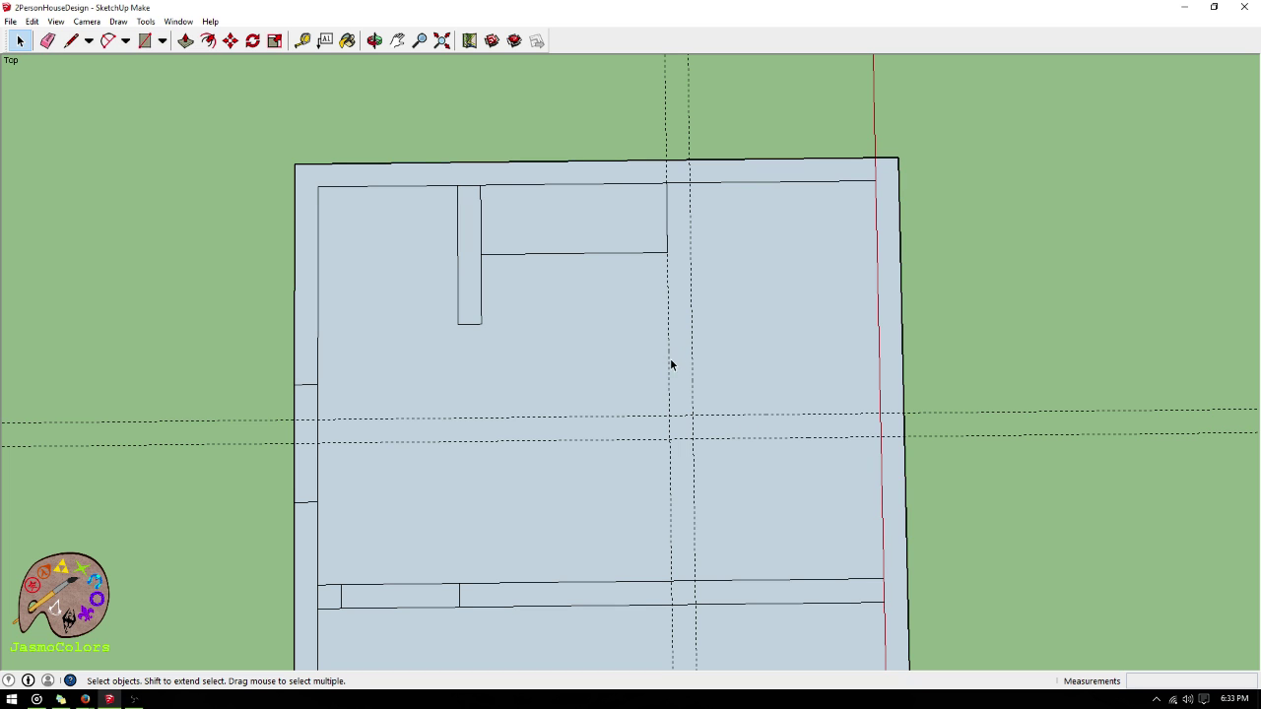
- Place a guide 6" from the 5' guide toward the end wall and another 6" from the outer perpendicular guide toward the side wall
left_click(303, 40)
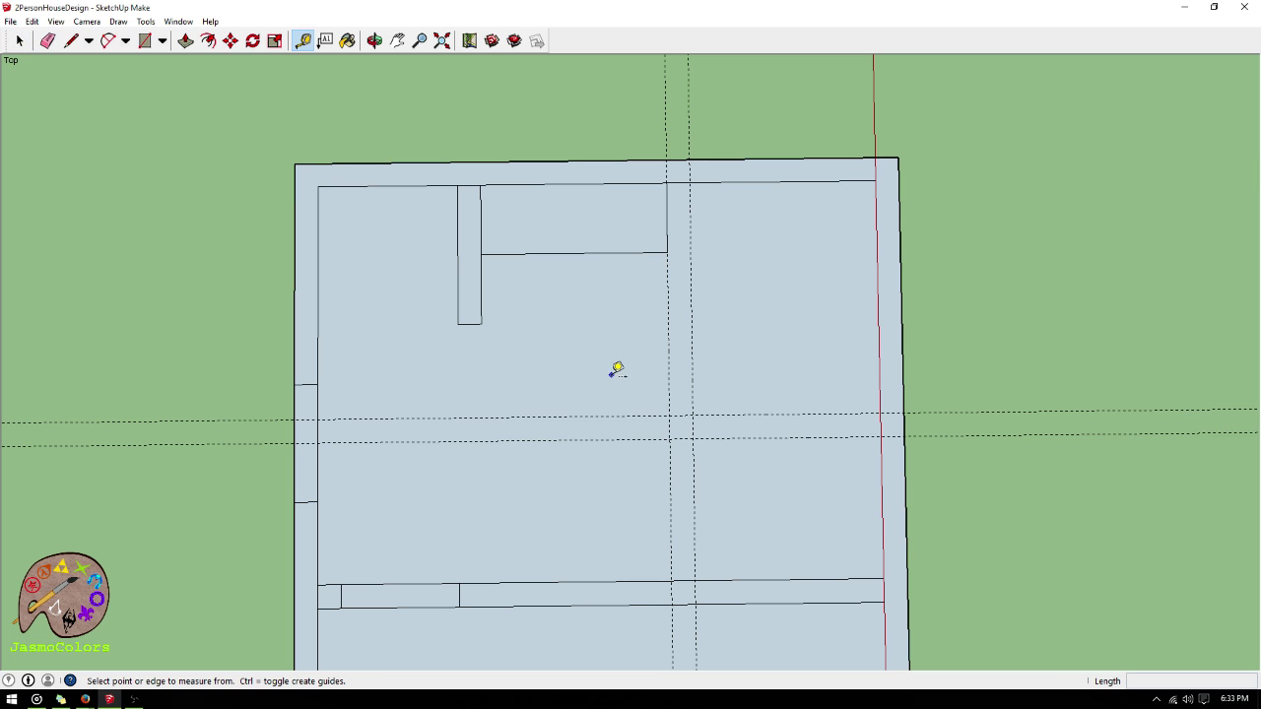
left_click(709, 415)
key("Return")
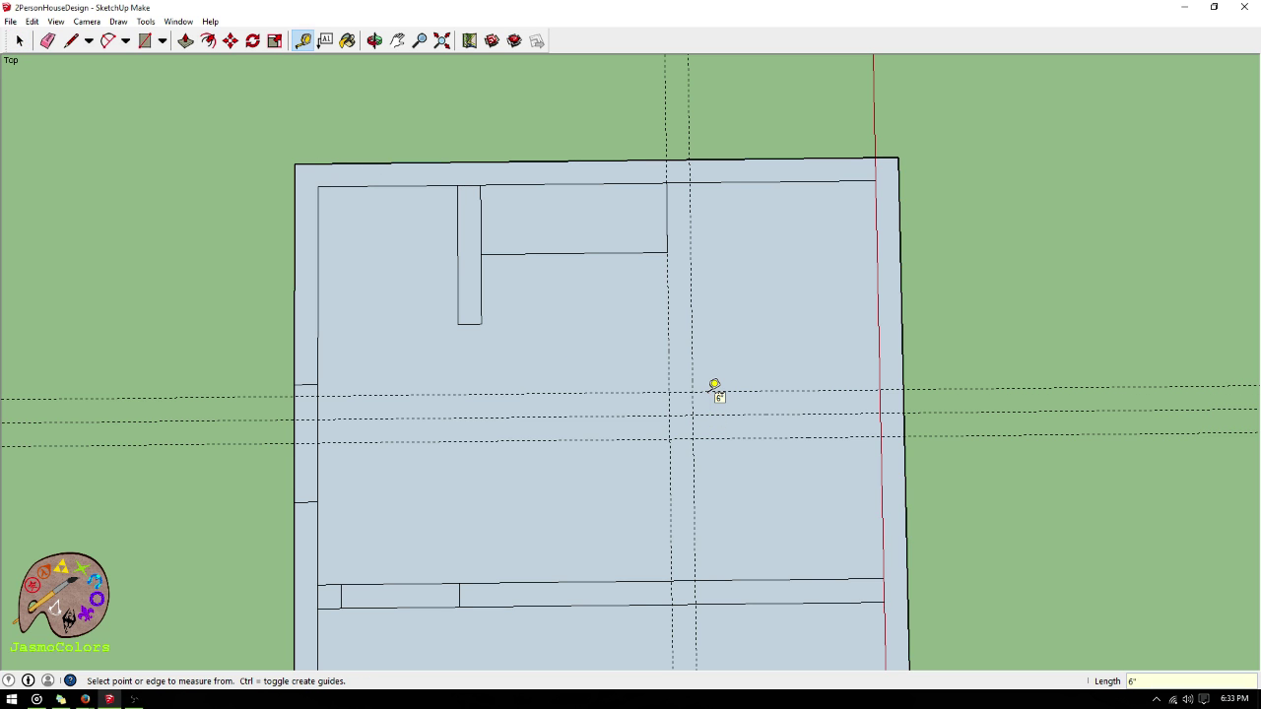
left_click(725, 414)
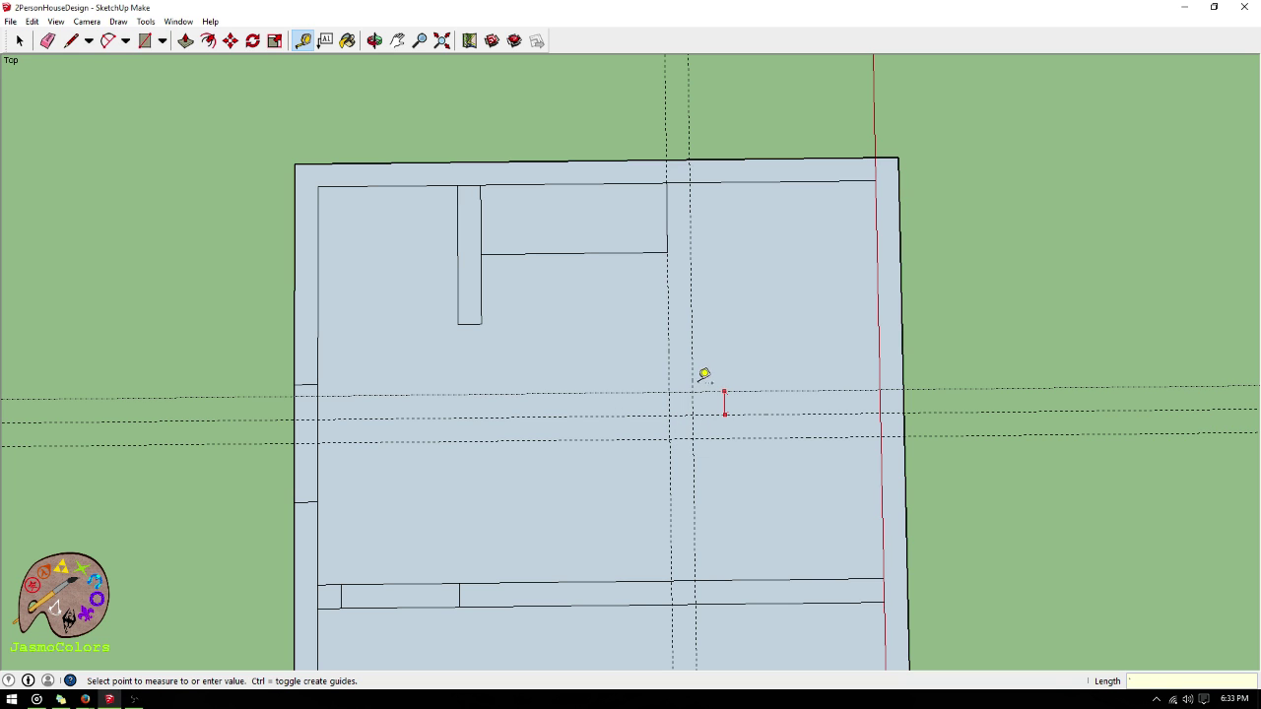
key("Escape")
left_click(692, 378)
key("Return")
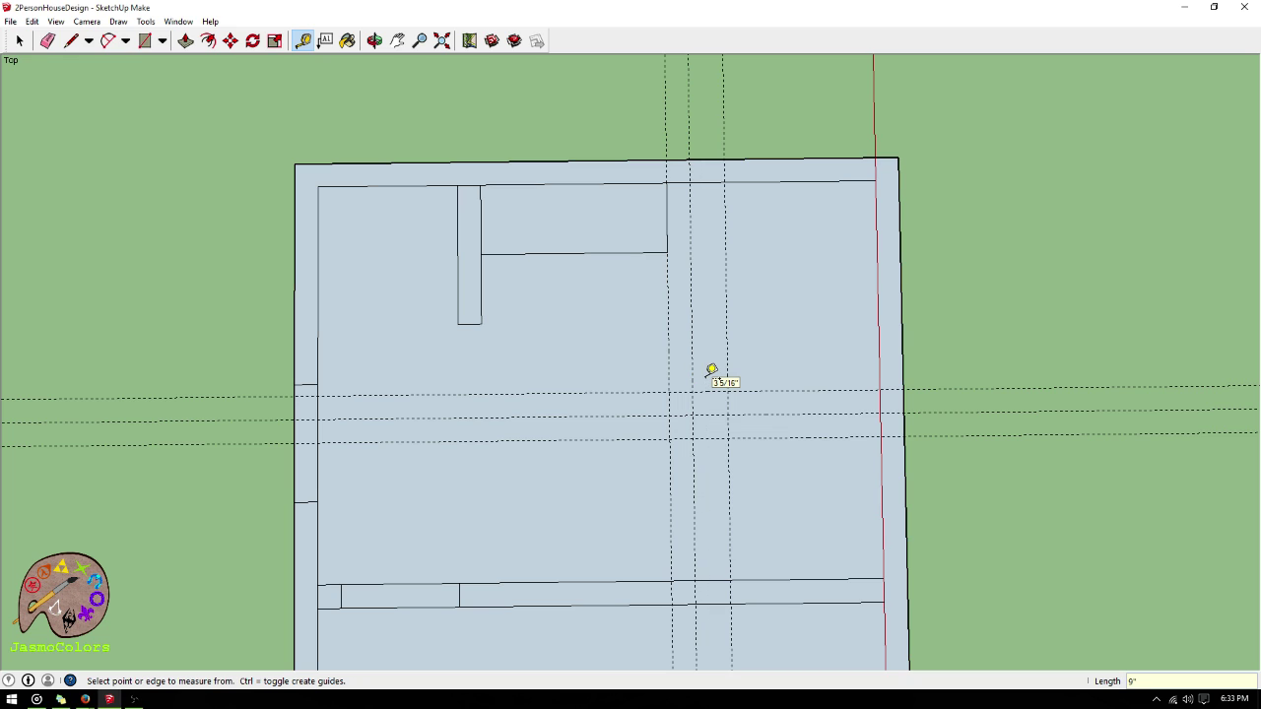
key("ctrl+z")
left_click(693, 376)
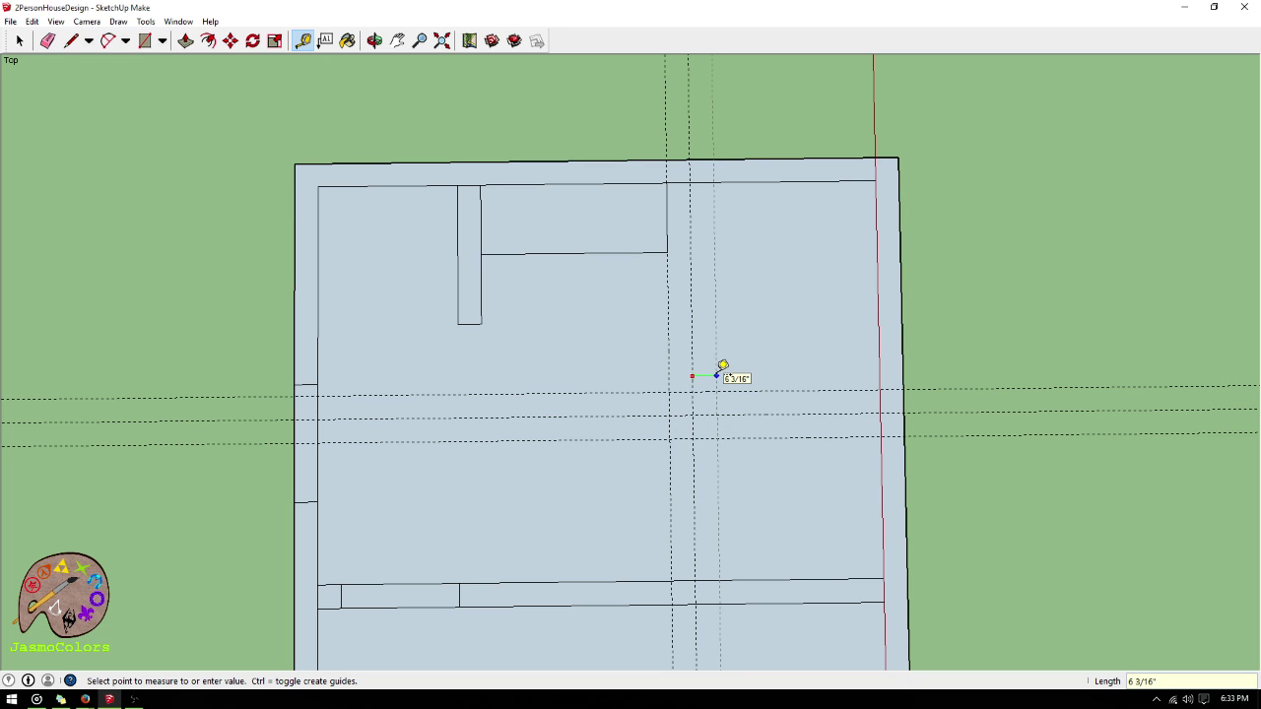
type("6")
key("Return")
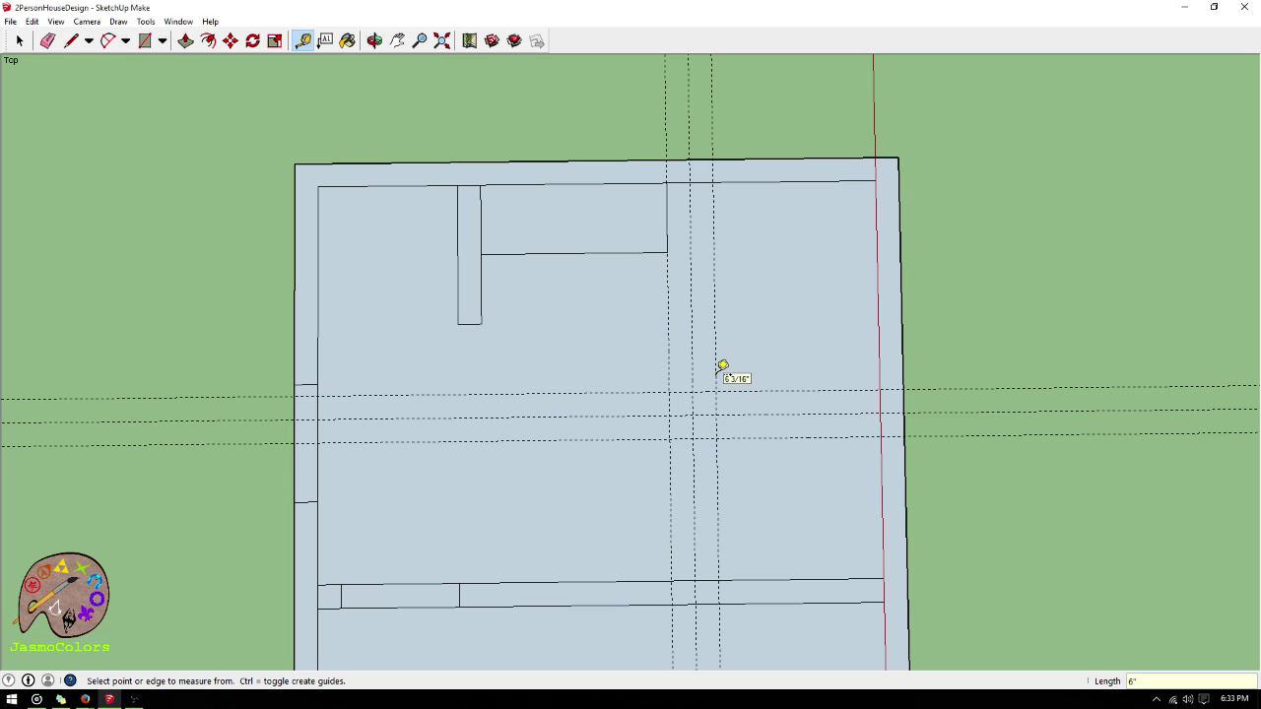
- Measure the diagonal between the opposite guide intersections at the enclosure's corner
scroll(727, 448, "up", 1)
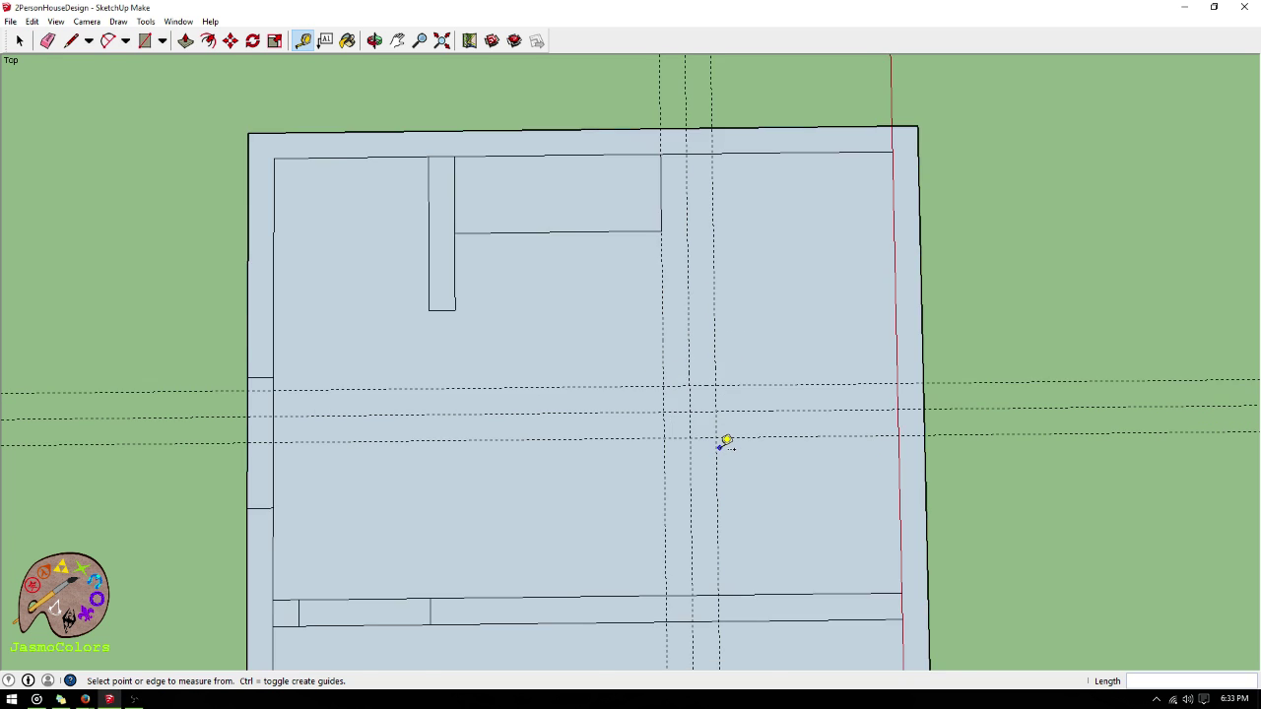
scroll(726, 442, "up", 1)
left_click(651, 436)
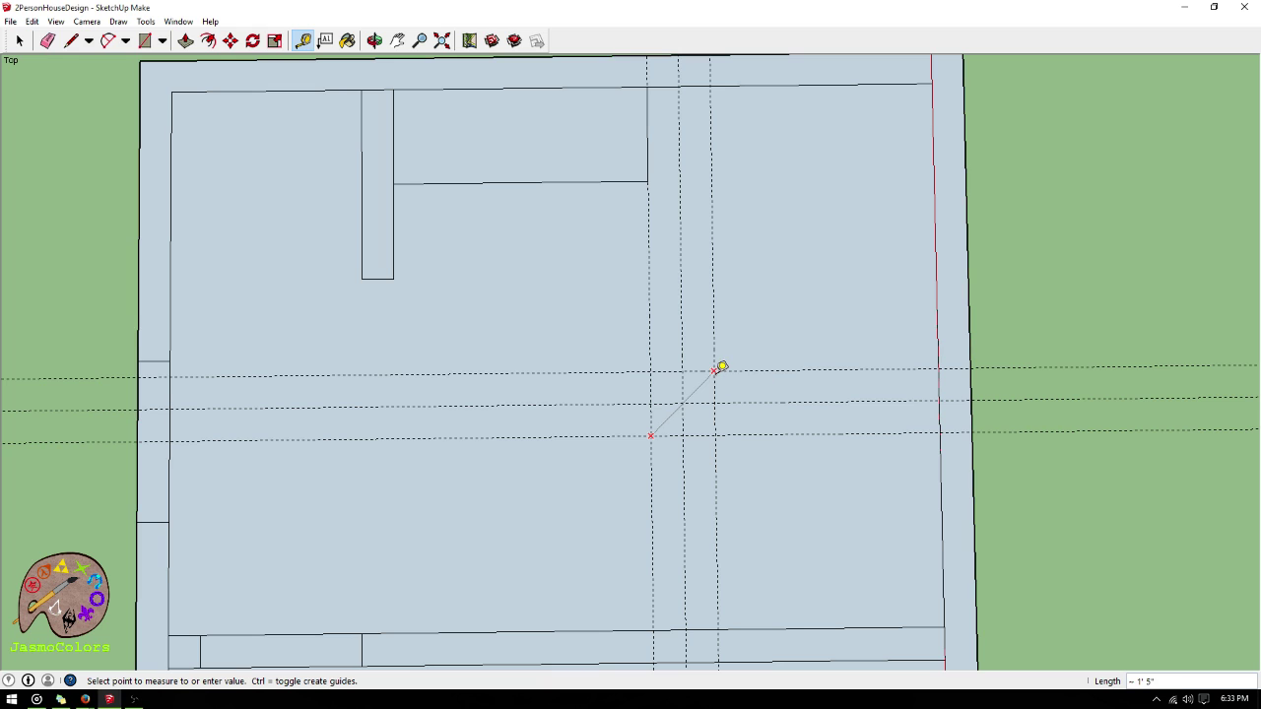
left_click(714, 371)
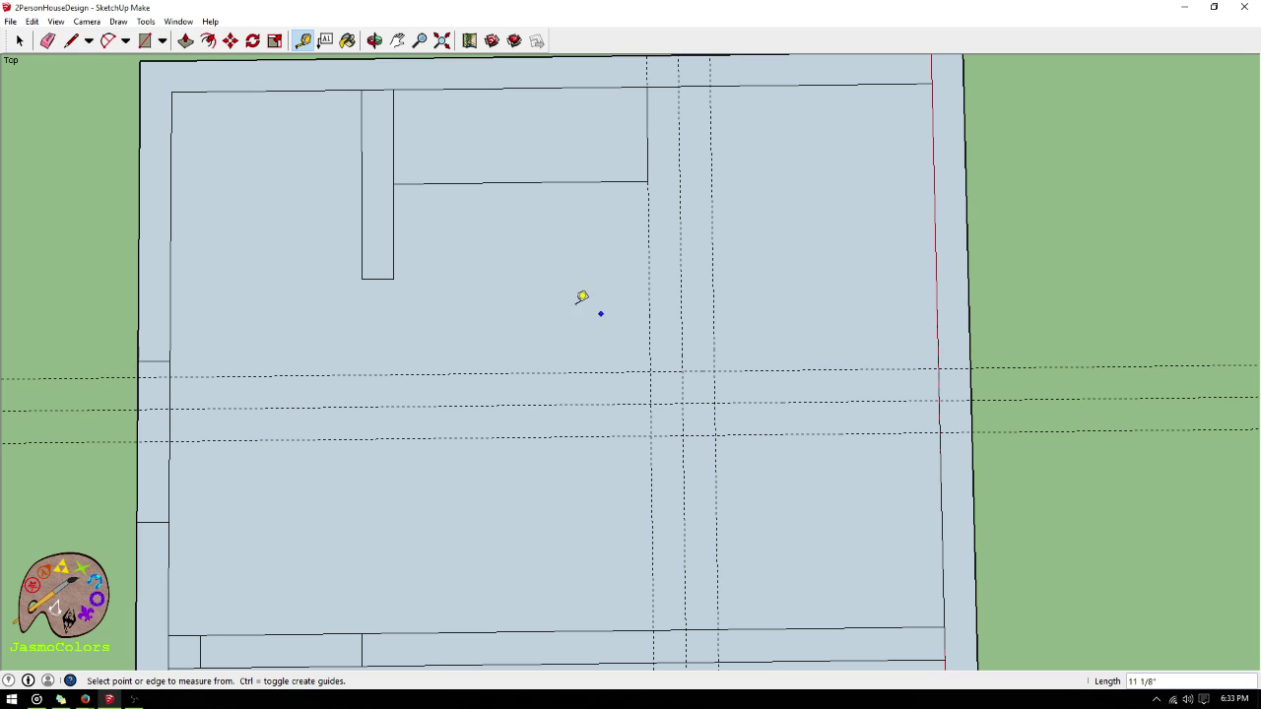
- Try a line from the 4' by 18" rectangle's free corner along its guide, and undo it together with both extra 6" guides
left_click(71, 40)
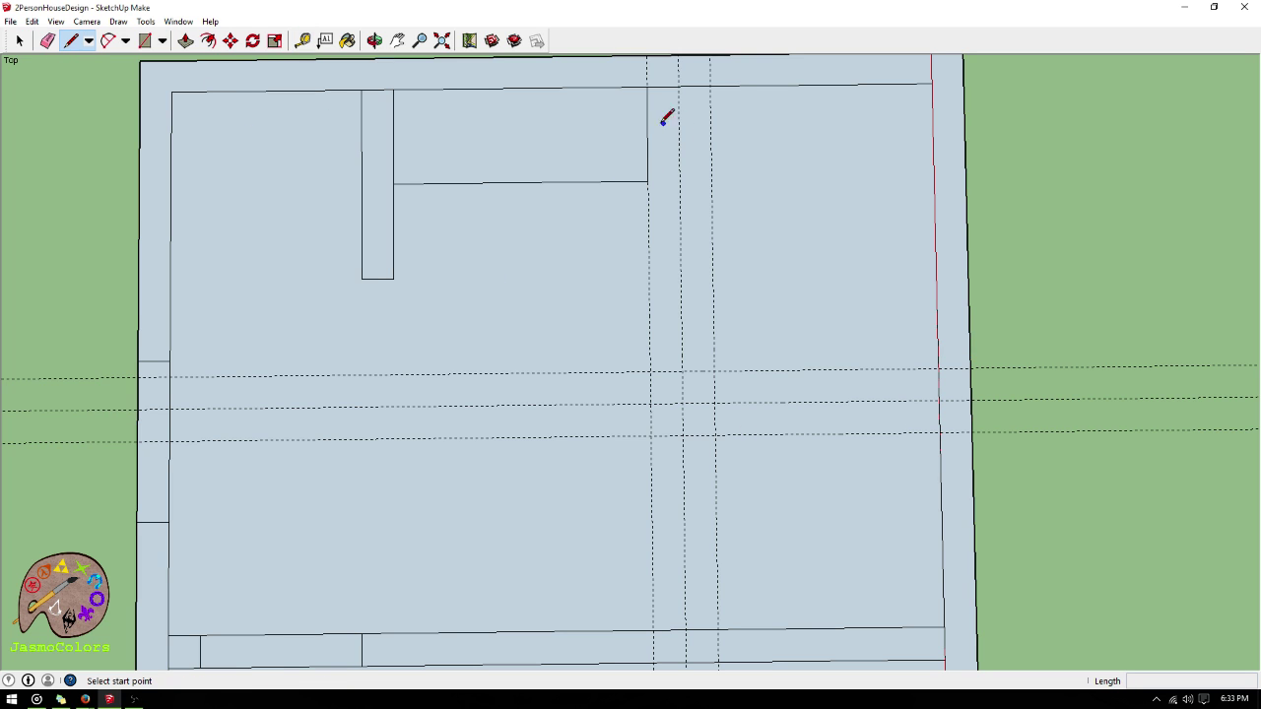
left_click(647, 181)
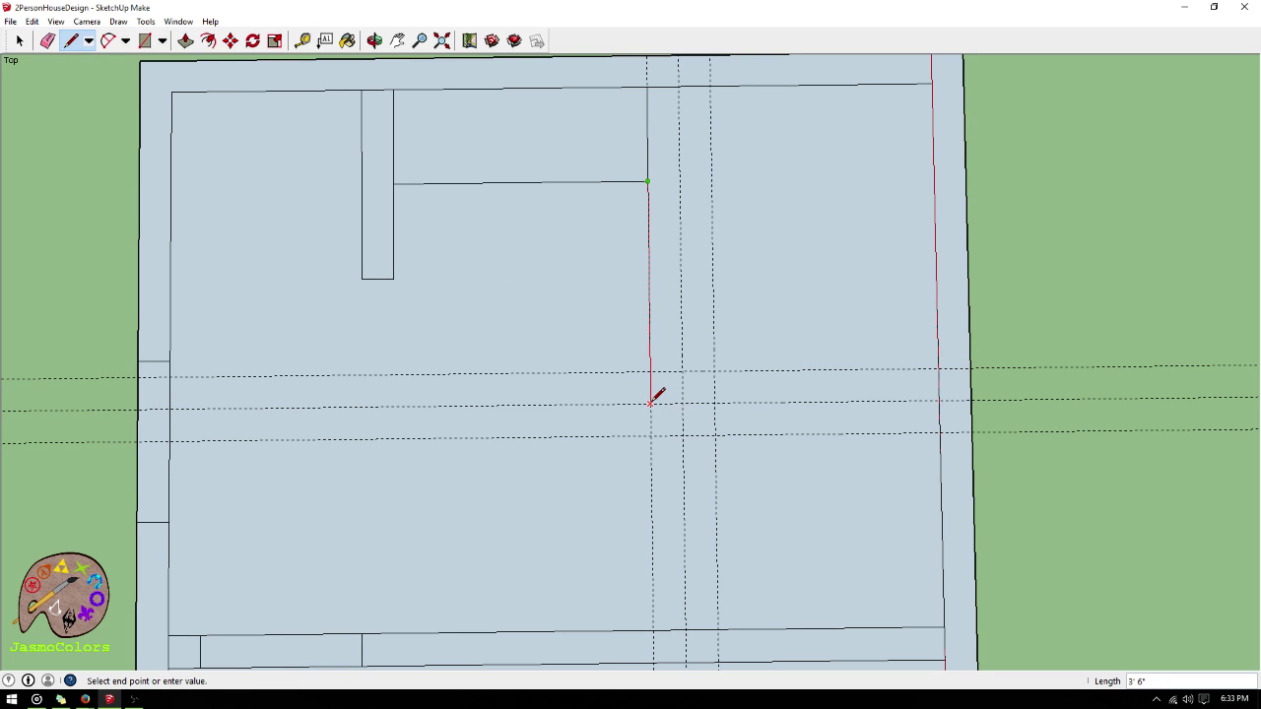
left_click(650, 373)
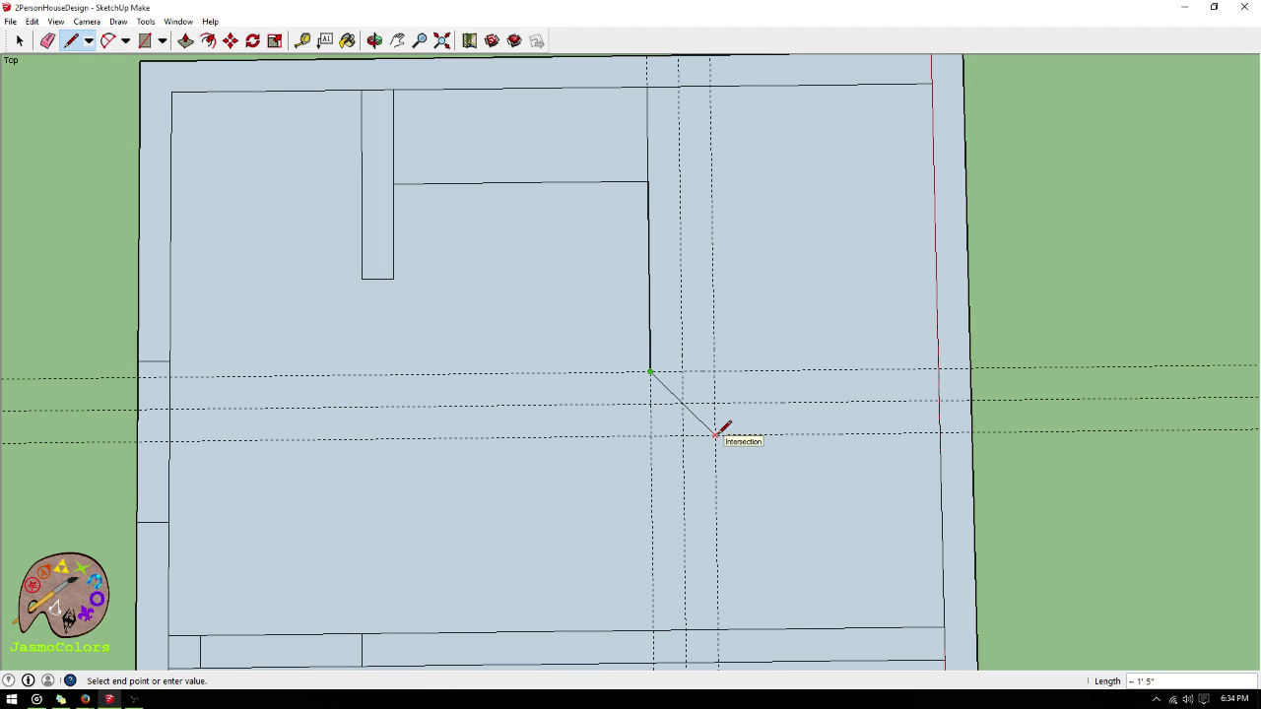
key("Escape")
key("ctrl+z")
- Place a guide 1' from the 5' guide toward the end wall and another 1' from the outer perpendicular guide toward the side wall
key("p")
key("t")
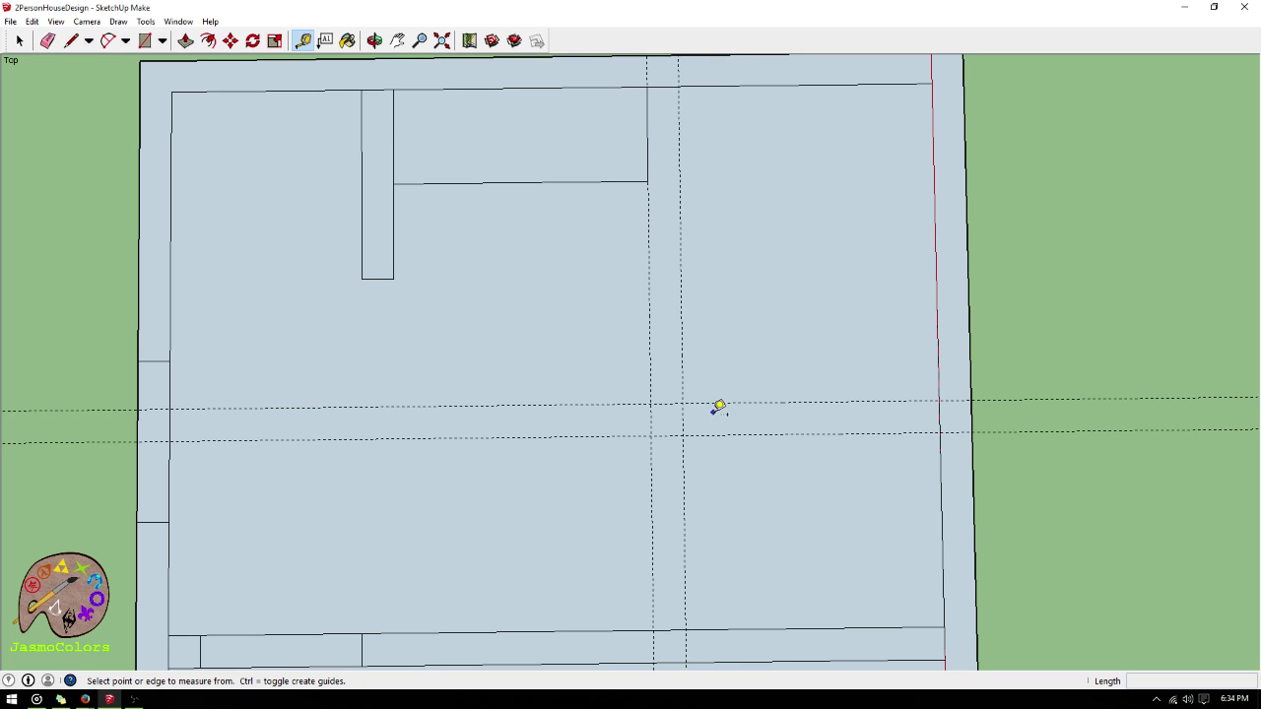
left_click(708, 403)
type("1'")
key("Return")
left_click(683, 374)
type("1")
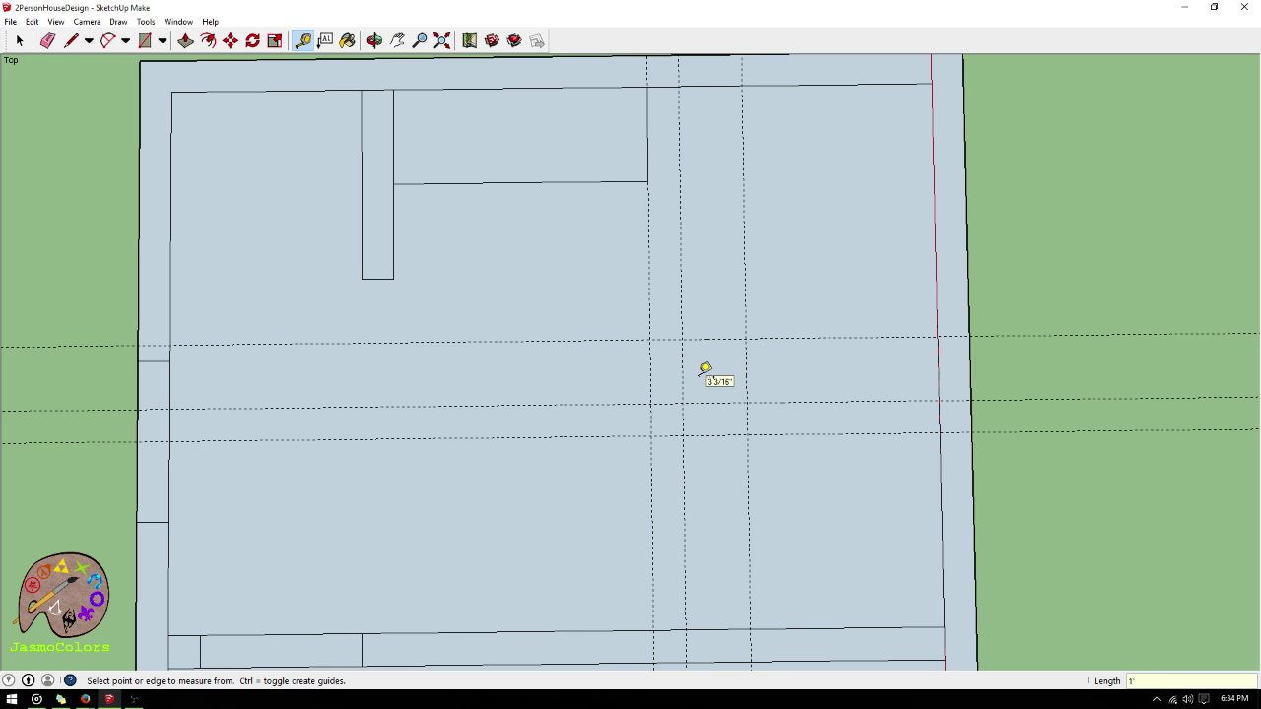
type("'")
key("Return")
- Draw the enclosure's outer edge from the rectangle's free corner along the guide, diagonally across the guide intersections, and on to the side wall
left_click(72, 40)
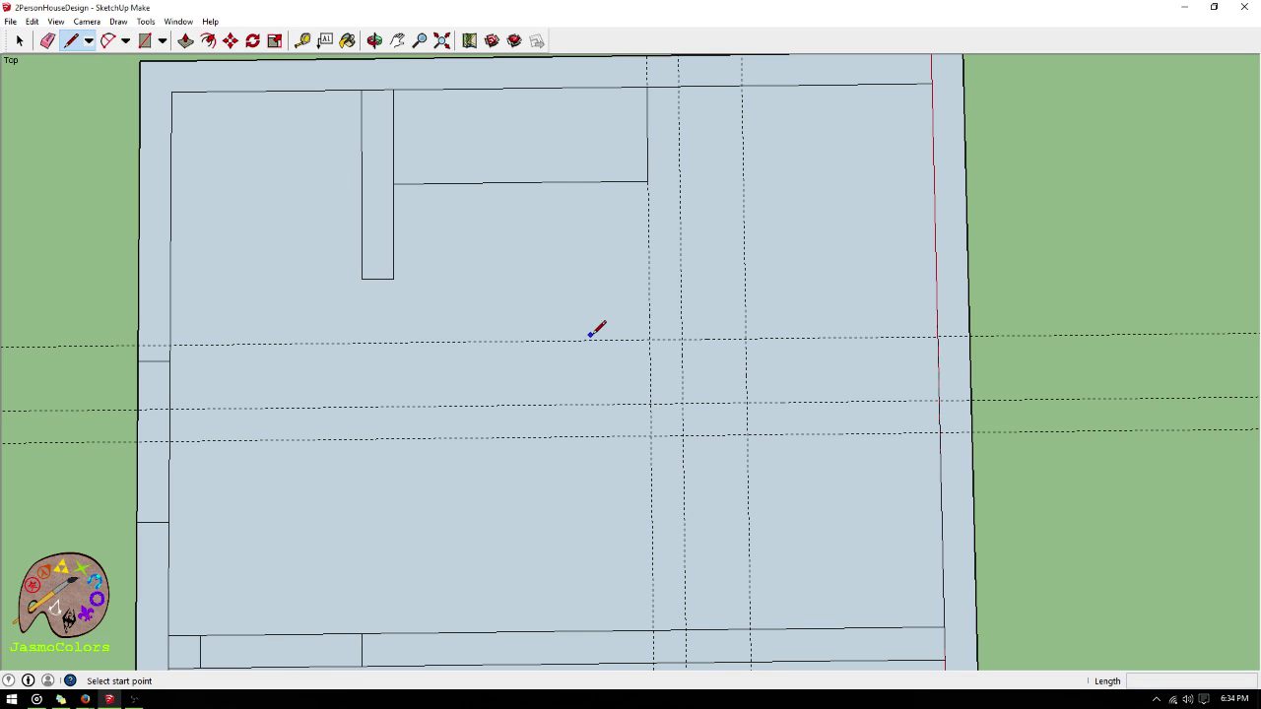
left_click(648, 181)
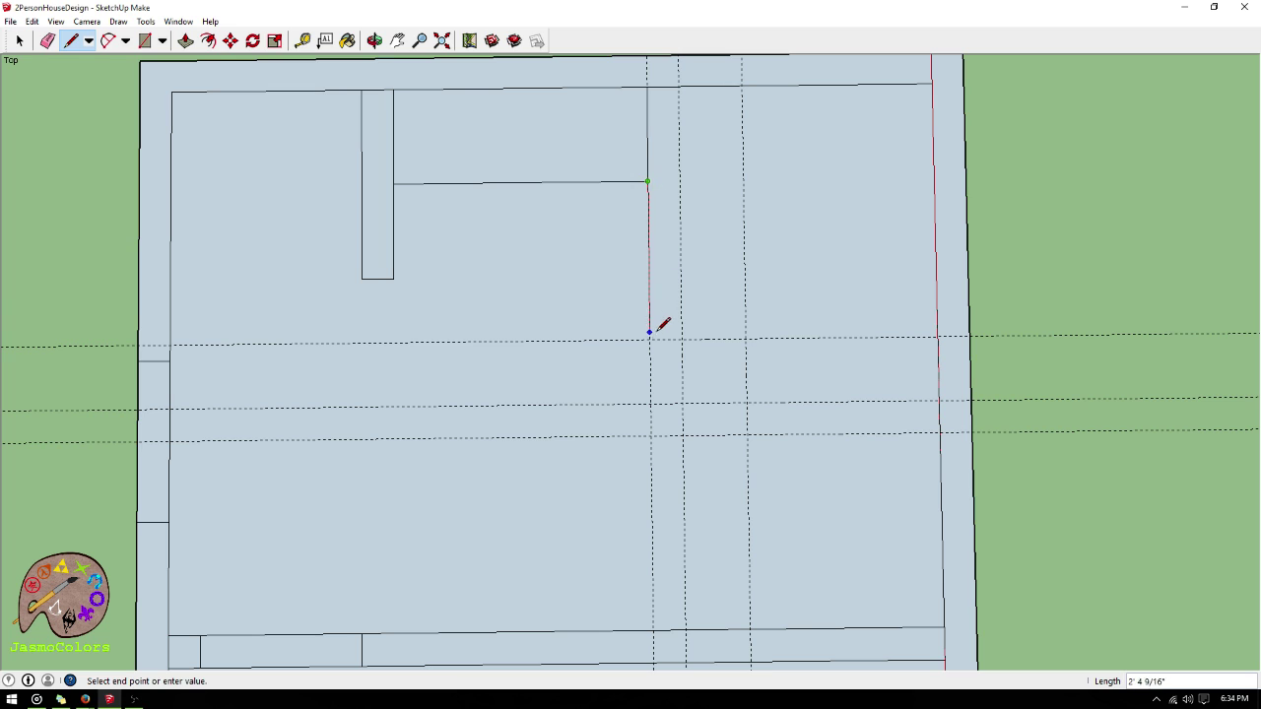
left_click(650, 340)
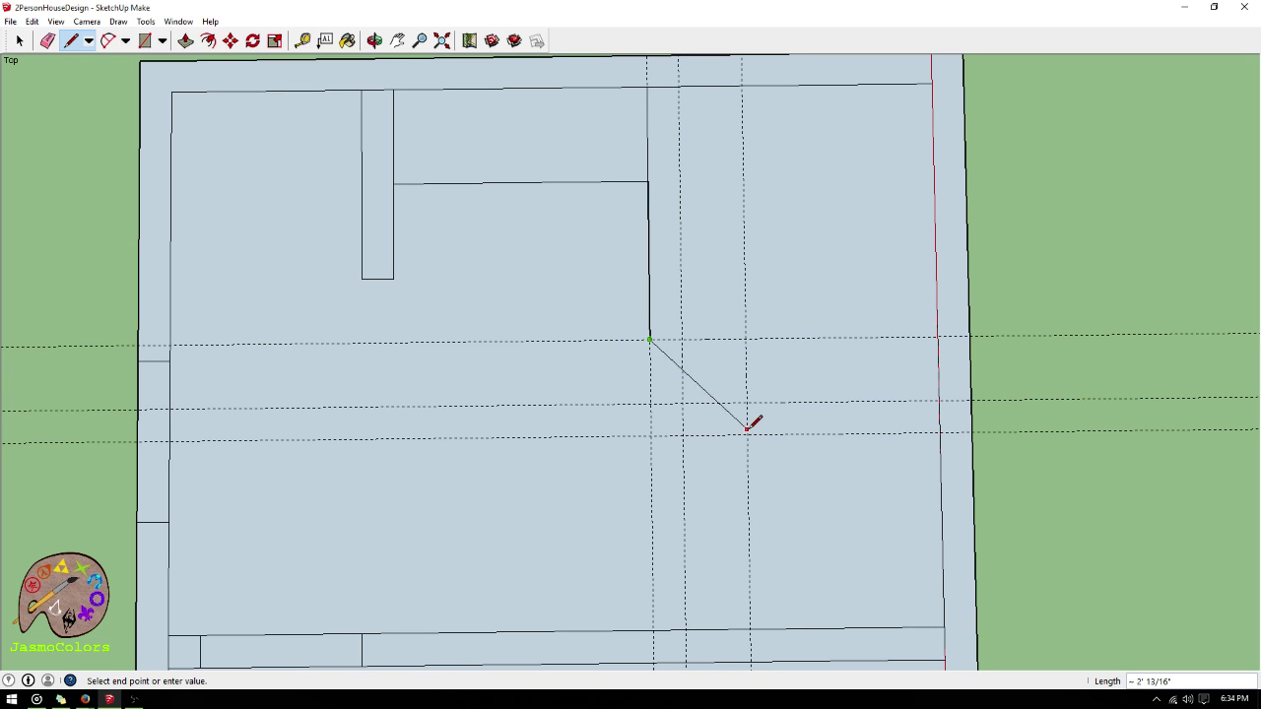
left_click(747, 435)
left_click(939, 432)
- Place a guide just inside the side wall and a second guide 30" further into the room
scroll(616, 507, "down", 1)
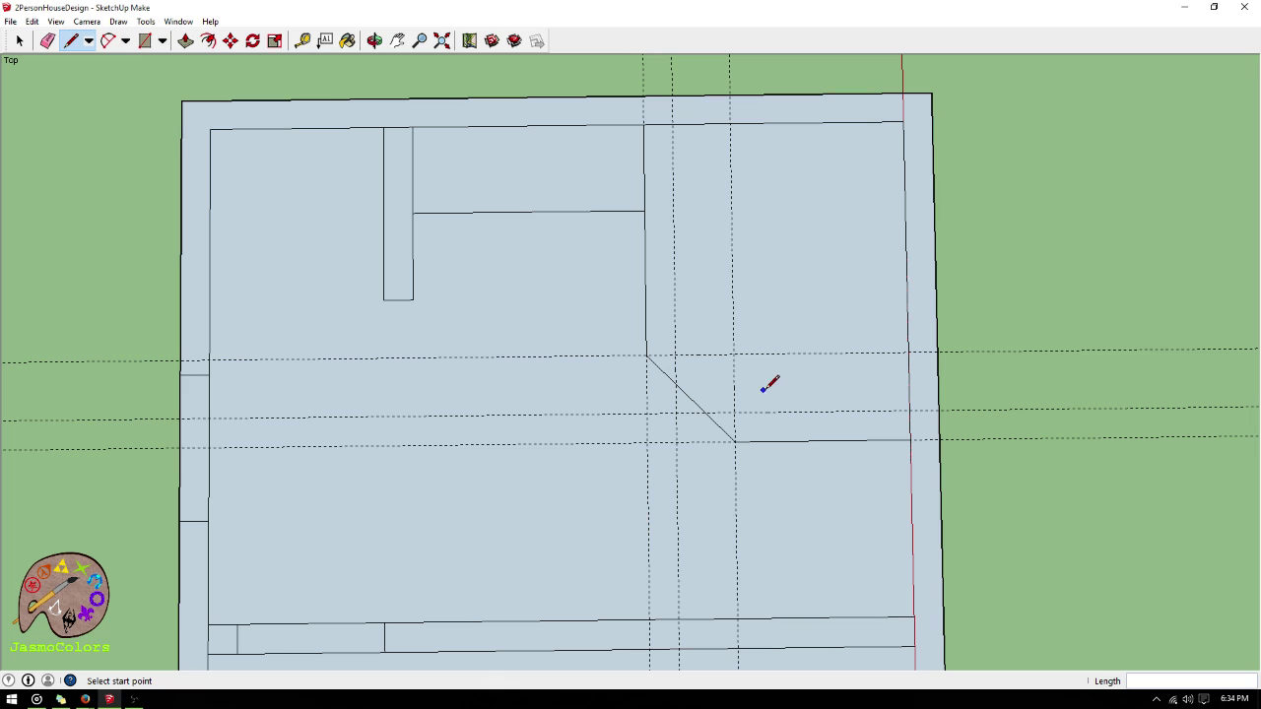
scroll(767, 377, "up", 1)
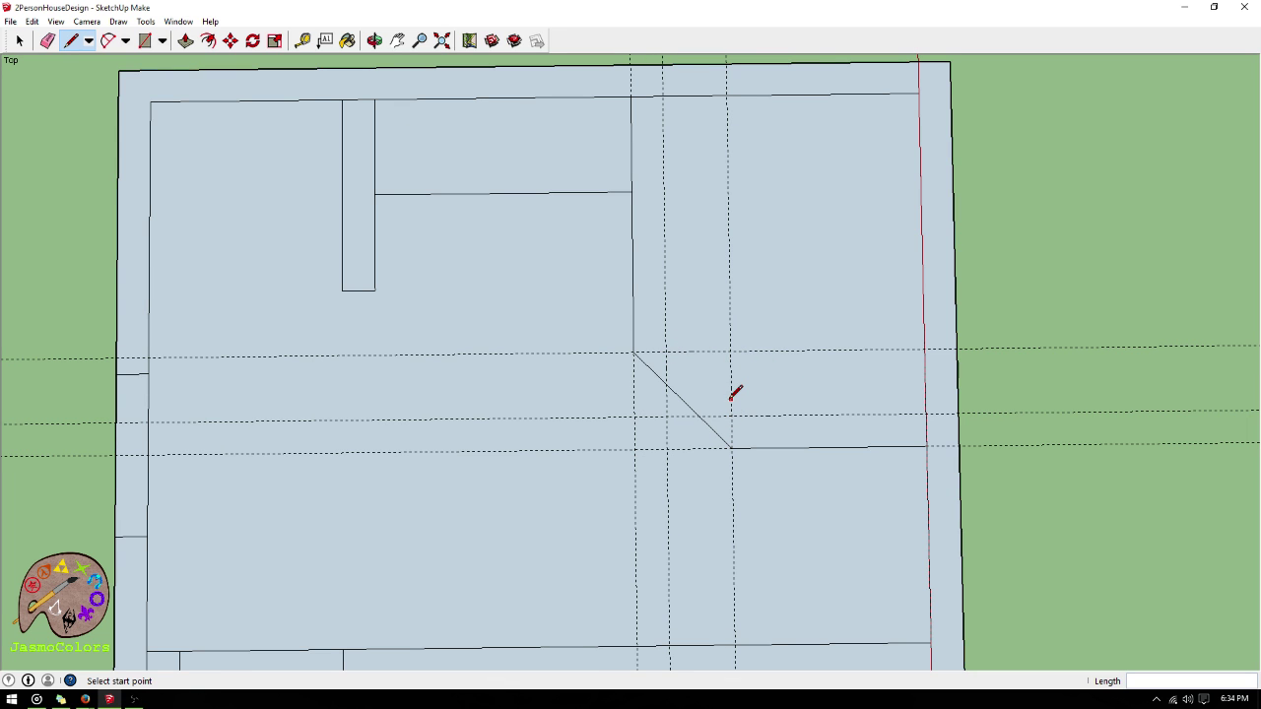
left_click(302, 41)
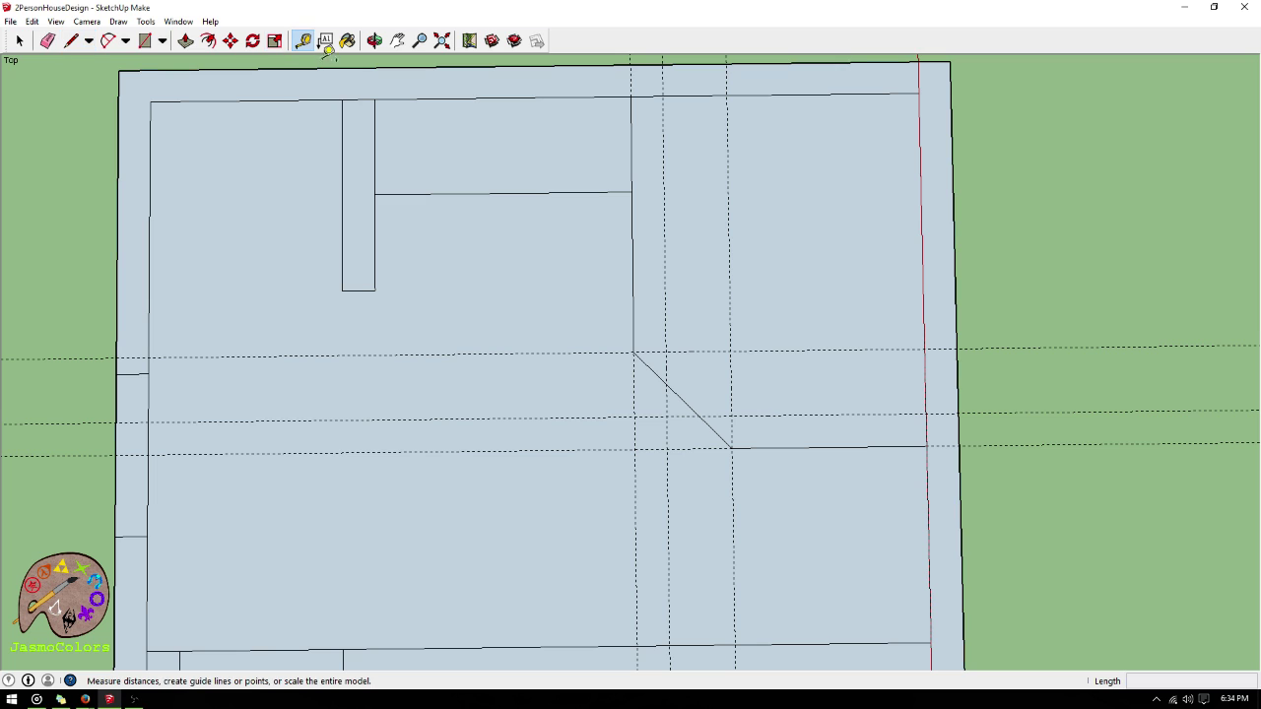
left_click(923, 286)
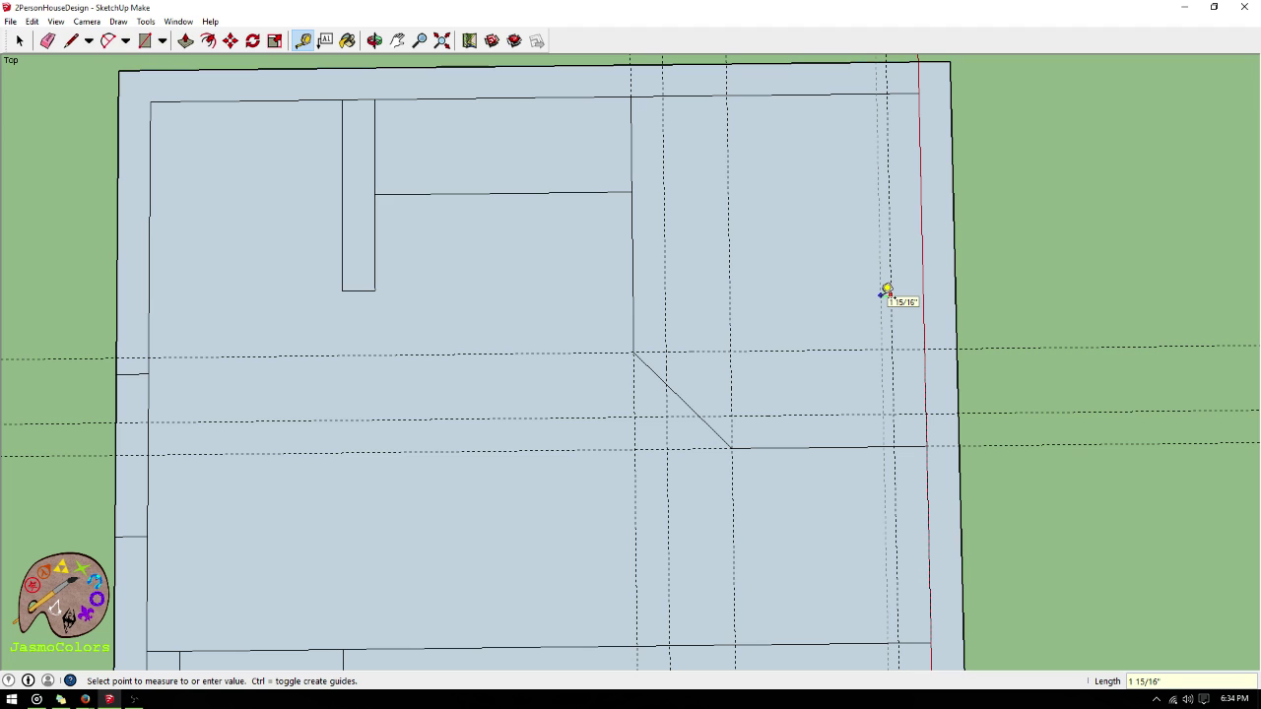
key("Return")
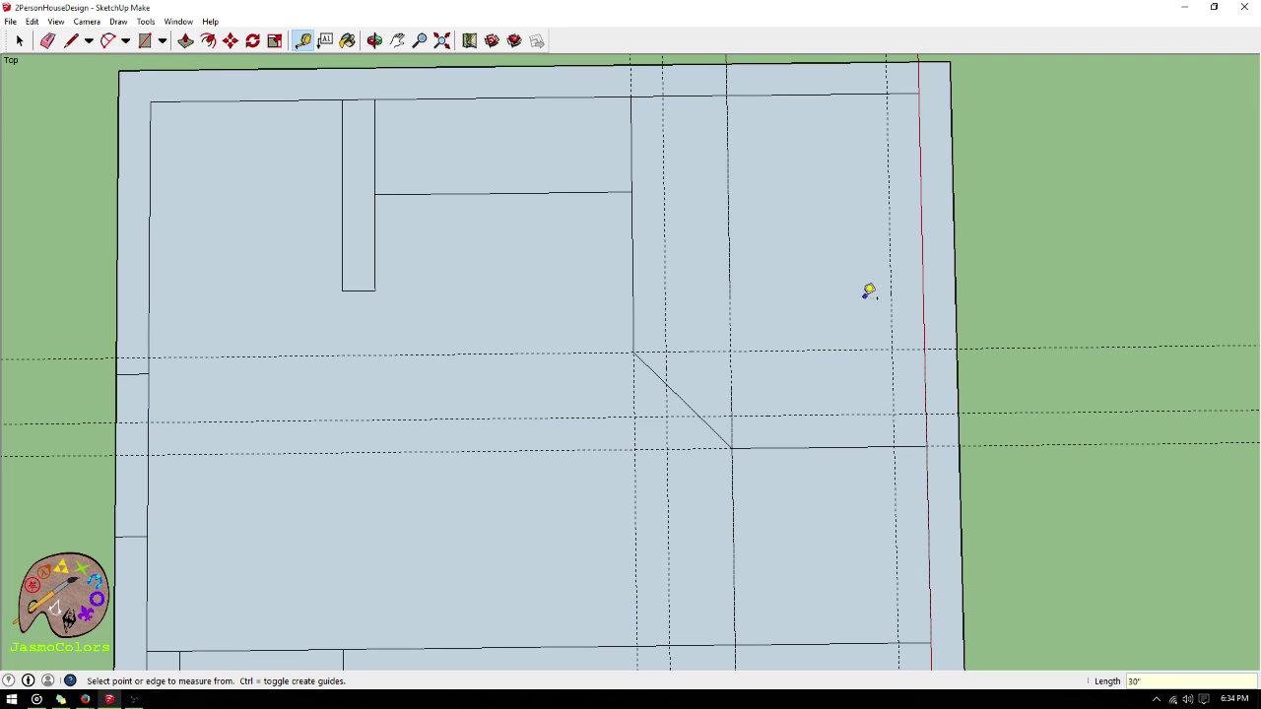
- Delete all guides from the drawing
scroll(869, 287, "down", 1)
left_click(32, 21)
left_click(50, 144)
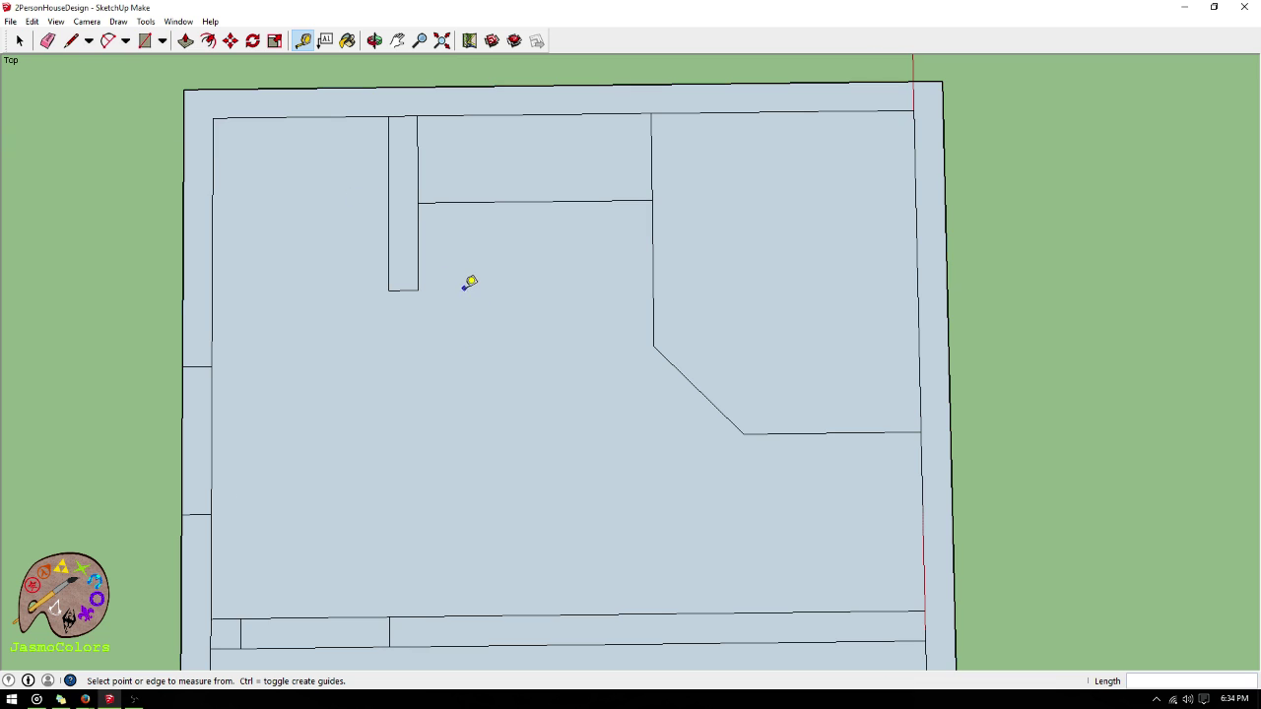
- Place guides 6" inside the enclosure's long straight edge and 6" inside its short edge that meets the side wall
scroll(470, 282, "down", 2)
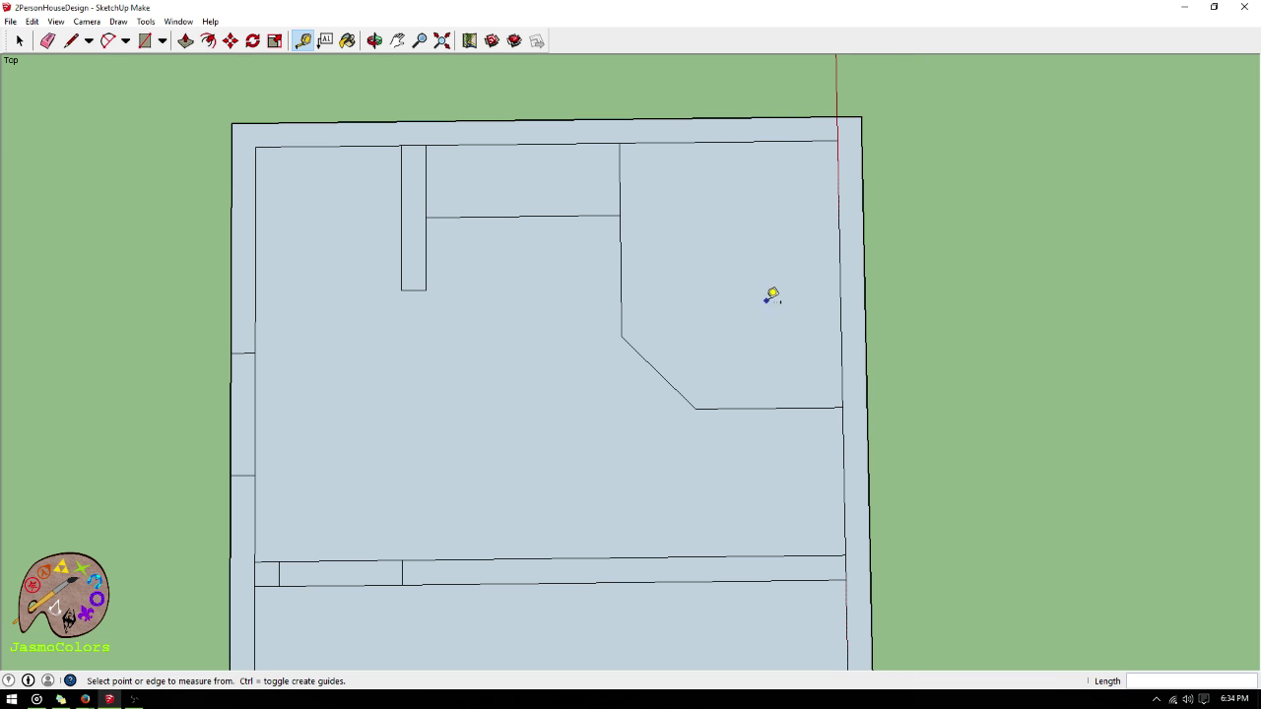
scroll(779, 380, "up", 2)
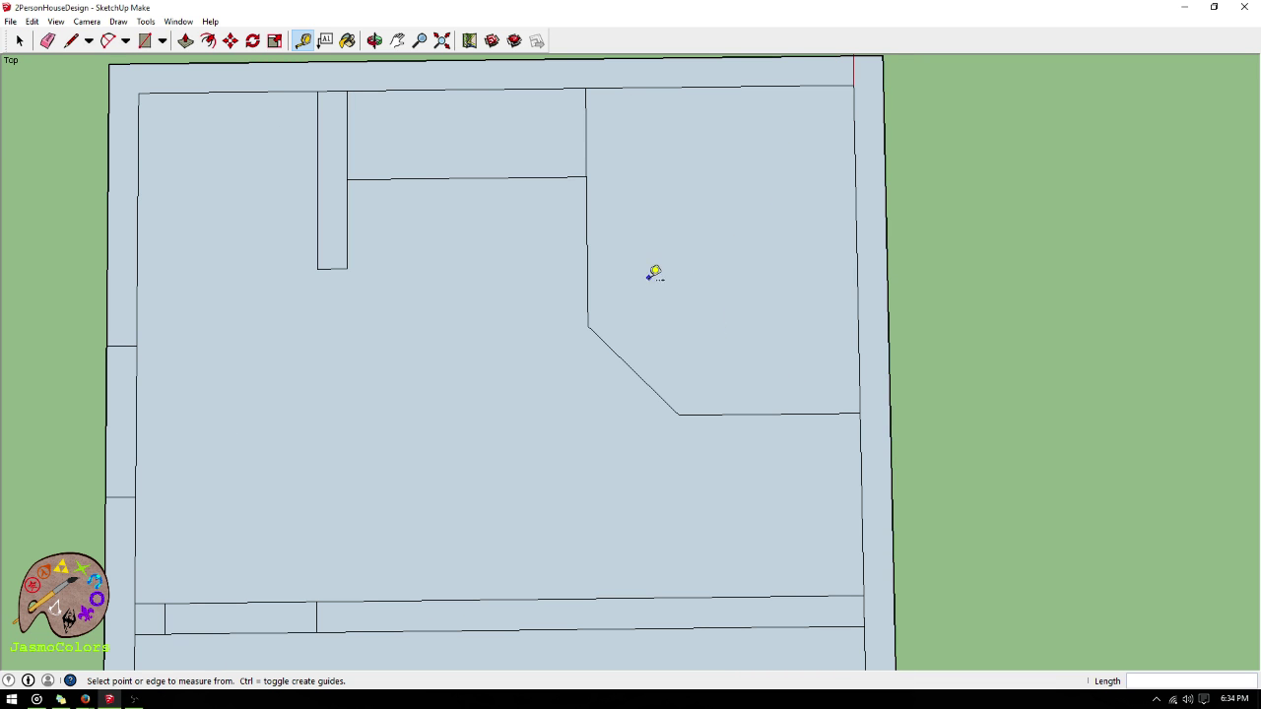
left_click(587, 153)
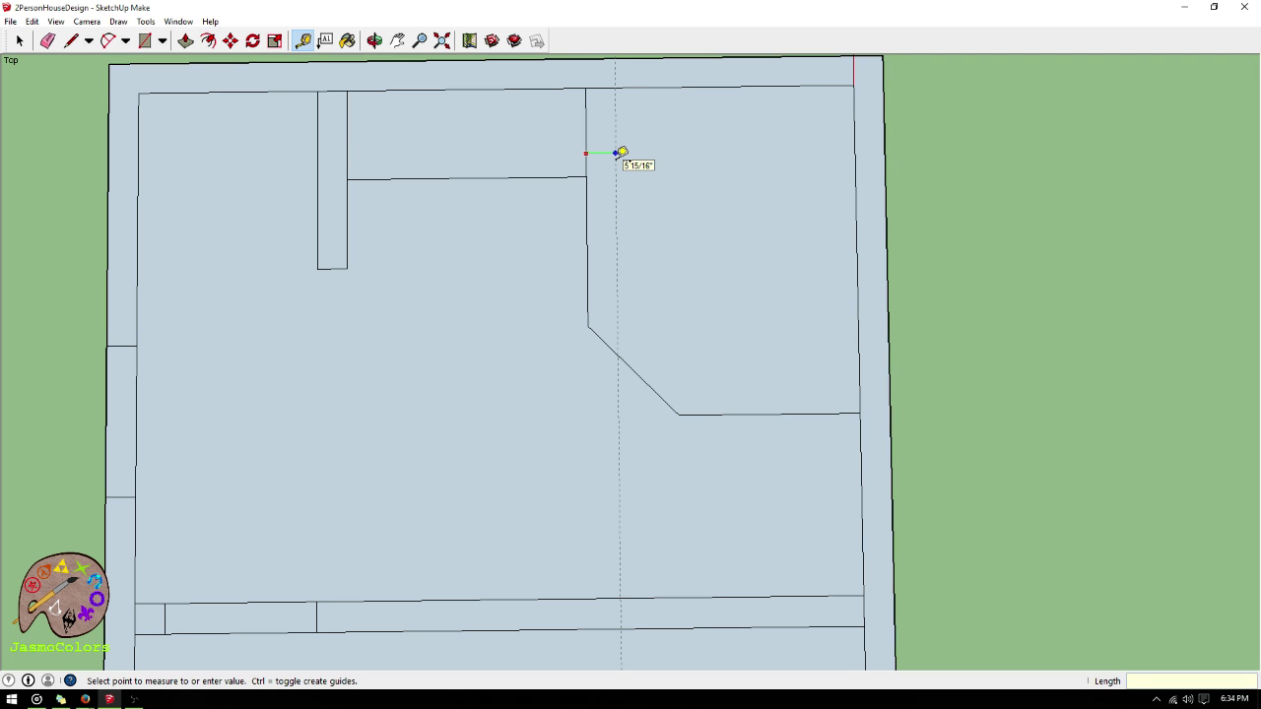
key("Return")
left_click(732, 414)
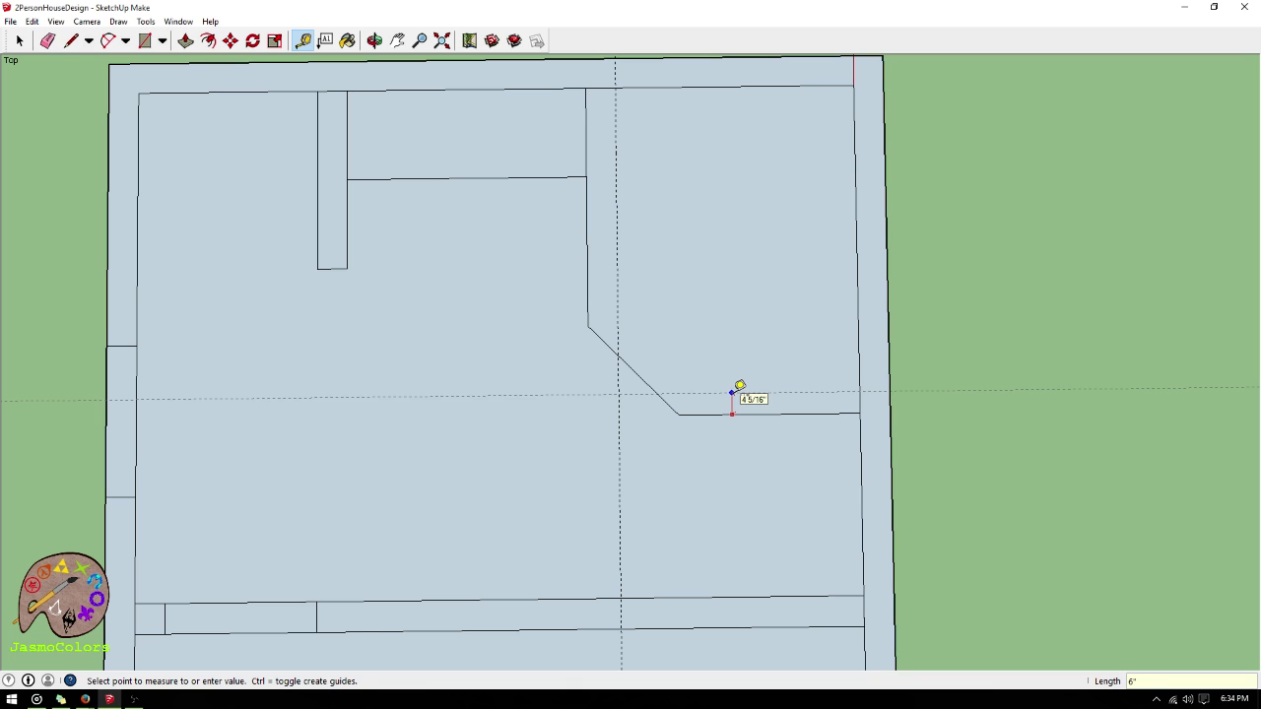
left_click(740, 387)
- Place a guide 6" from the side wall and another 2' 6" further in, through the diagonal edge's end
left_click(860, 348)
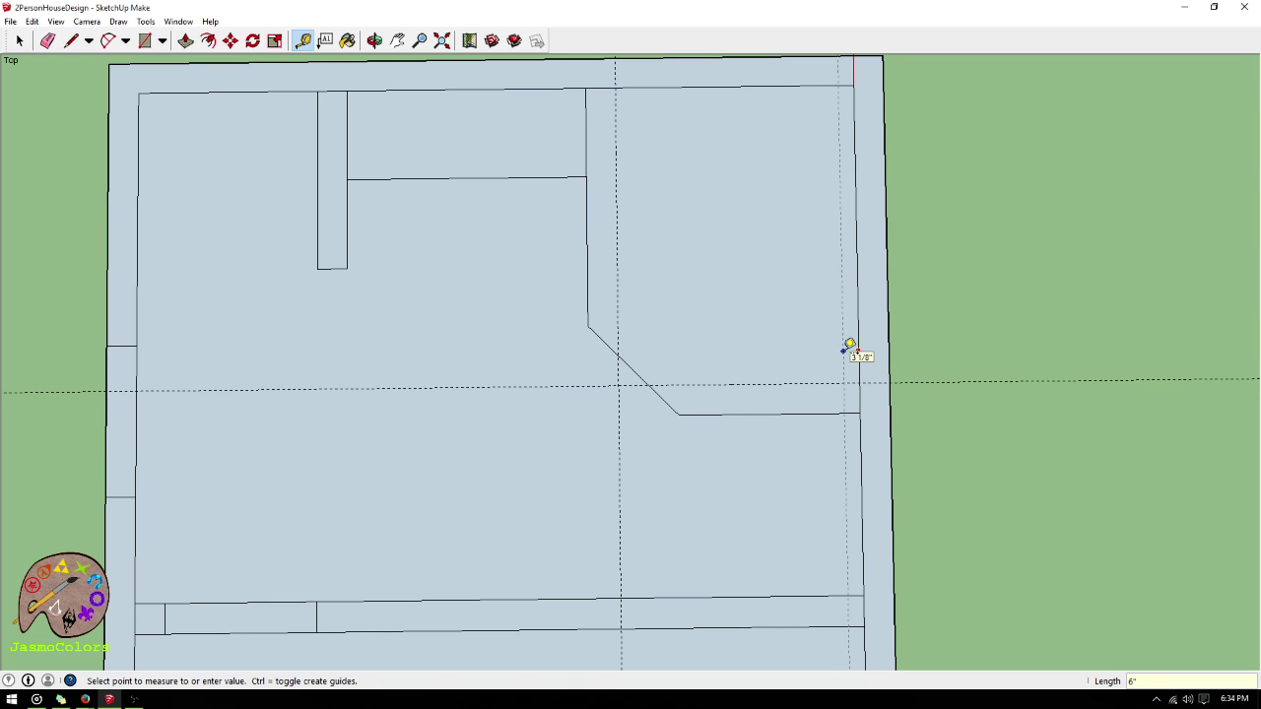
left_click(850, 349)
left_click(828, 346)
left_click(682, 410)
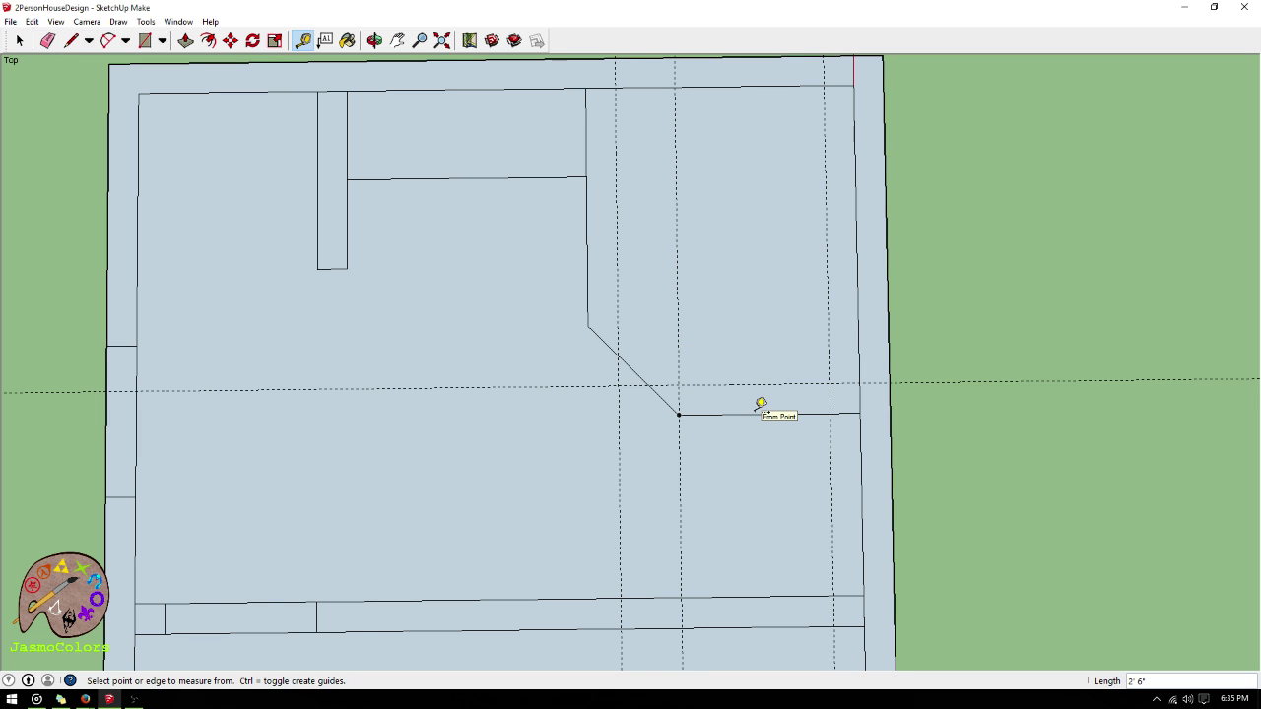
- Place a guide 6" inside the enclosure's diagonal edge, parallel to it
scroll(718, 382, "up", 1)
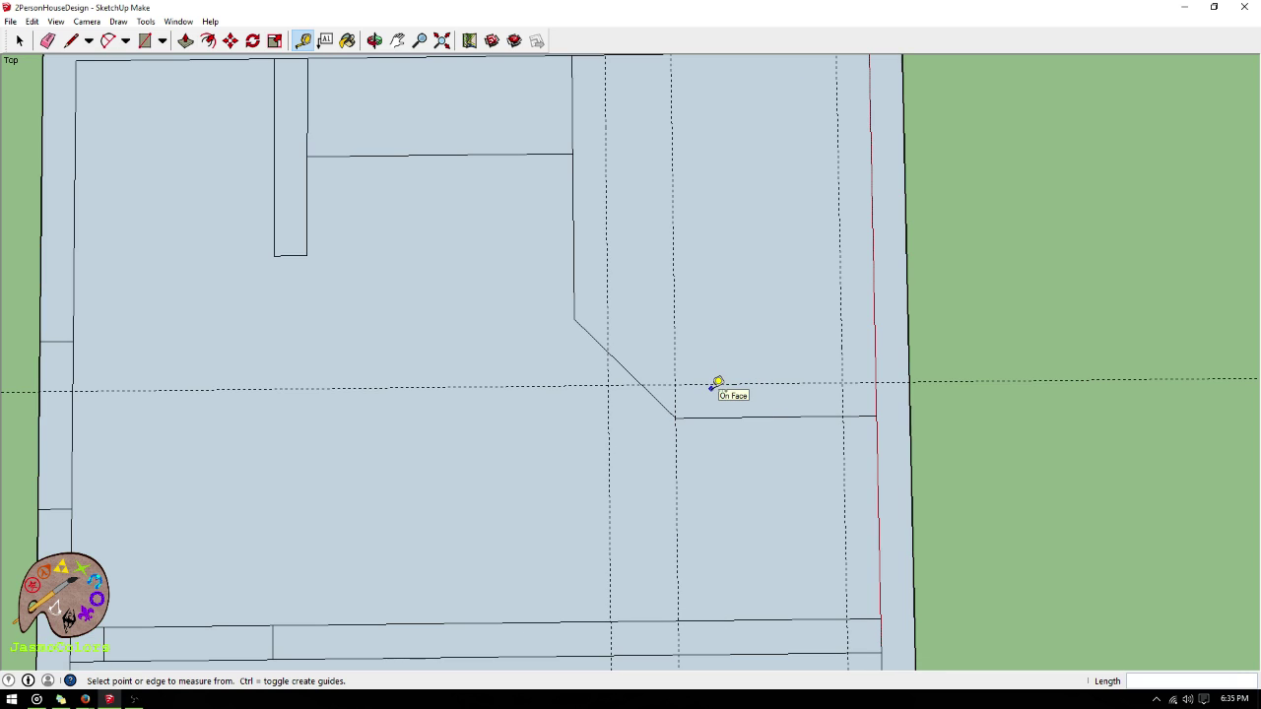
scroll(713, 541, "down", 1)
scroll(647, 375, "up", 1)
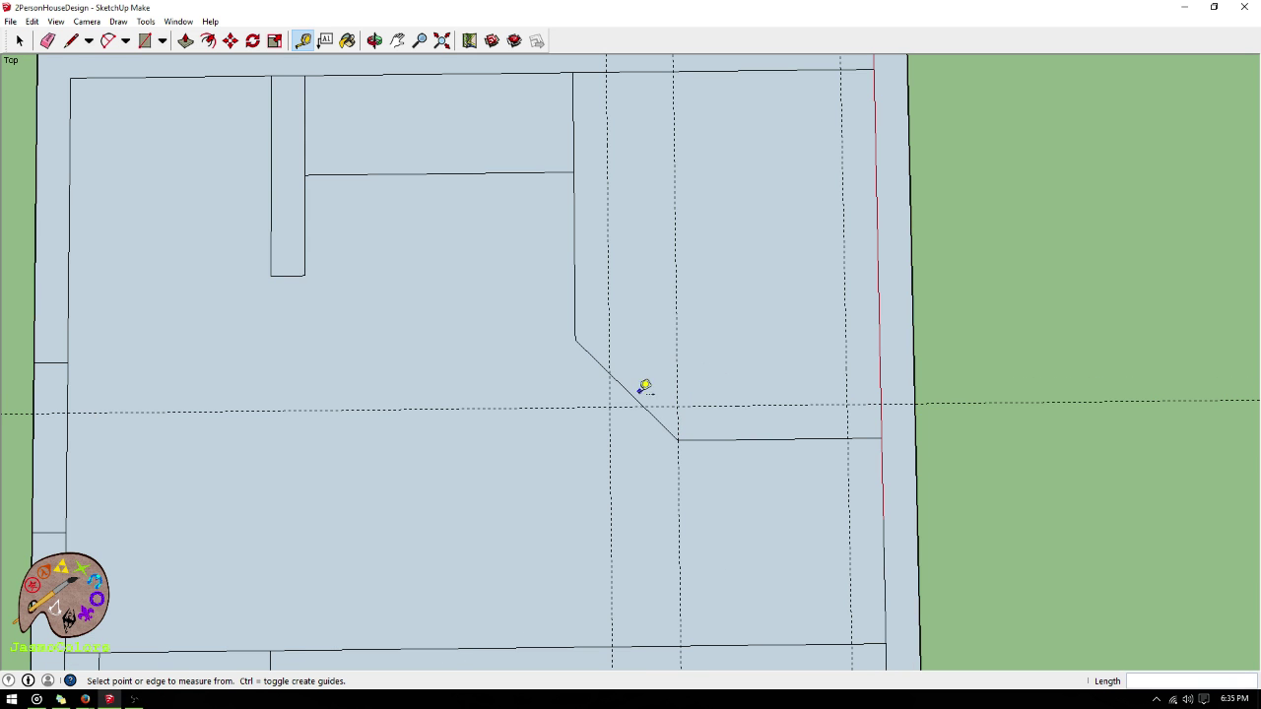
left_click(627, 390)
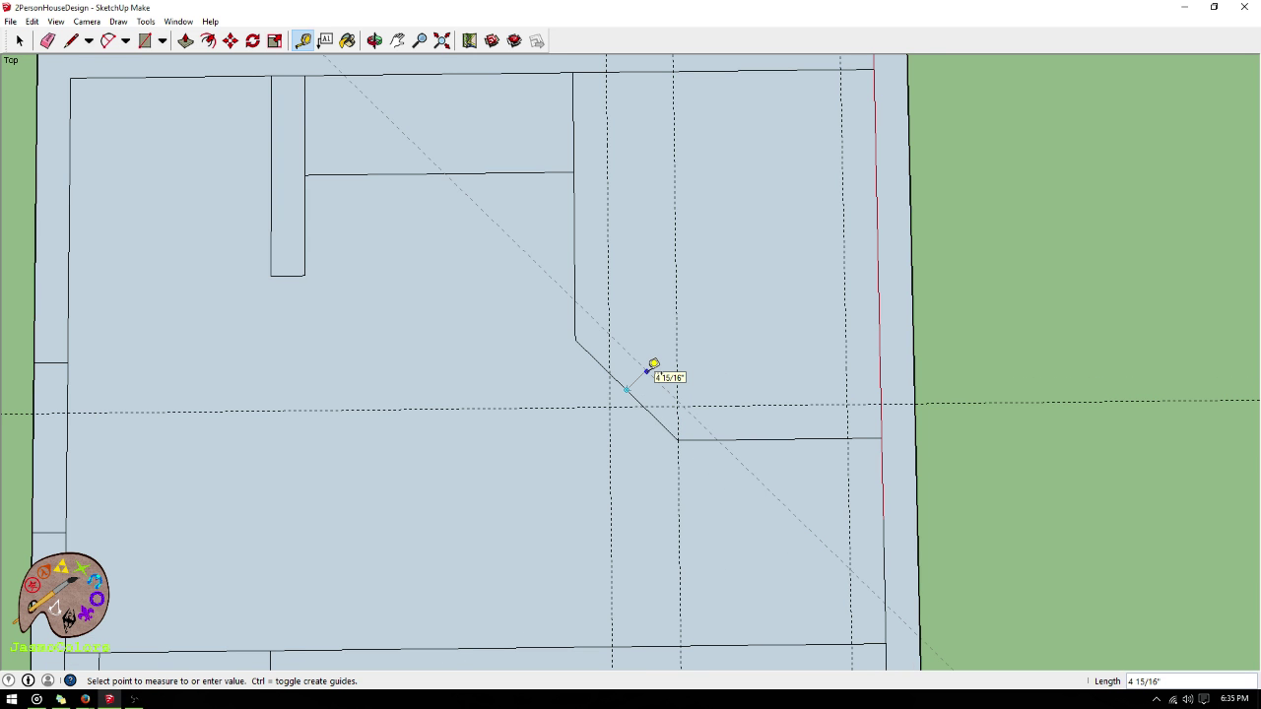
key("Return")
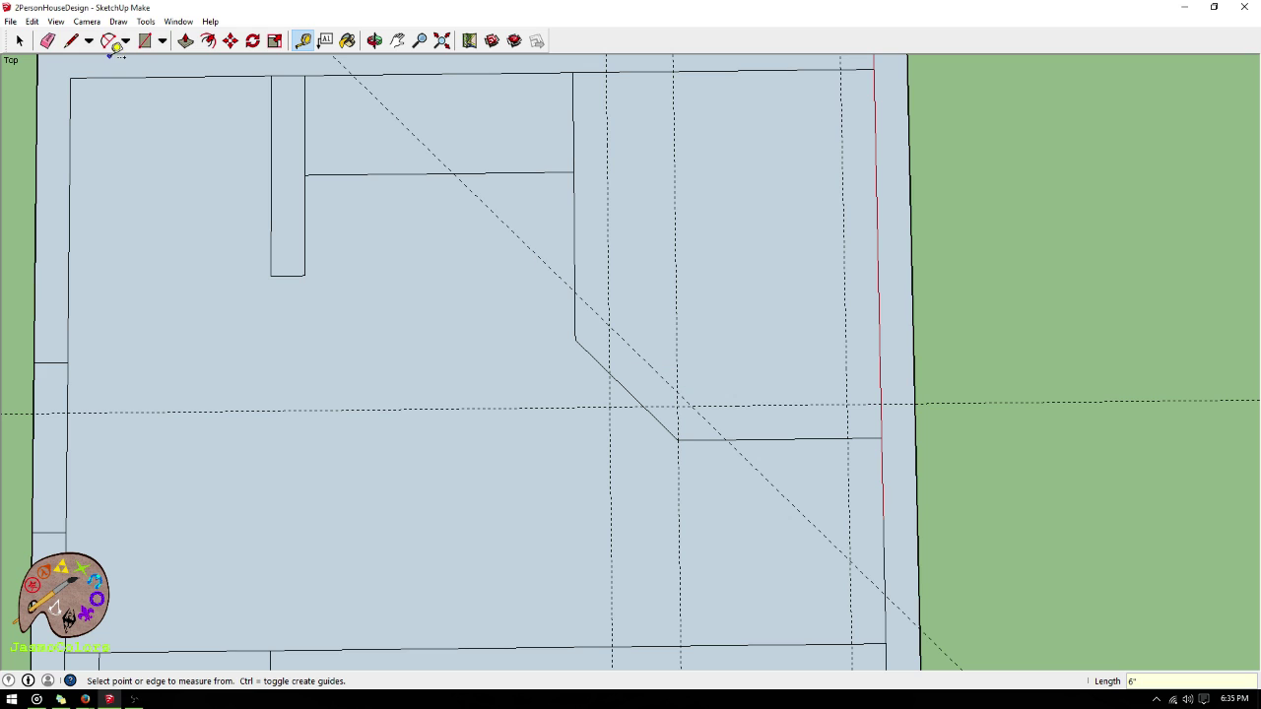
- Draw the enclosure's inner edge from the end wall along the 6" guide and diagonally to the next guide intersection
left_click(71, 40)
left_click(607, 71)
left_click(607, 325)
left_click(678, 396)
- Try to run the inner edge across to the side wall, and undo it together with the short connecting line
scroll(591, 556, "down", 2)
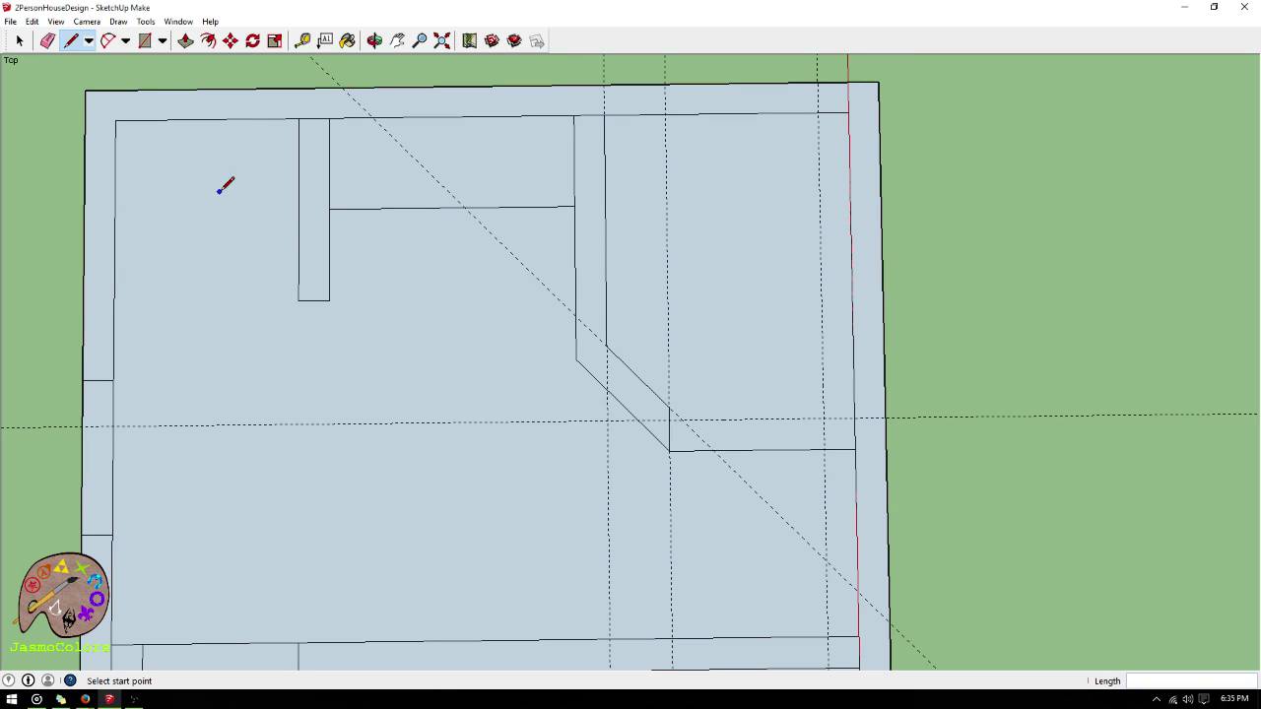
left_click(669, 406)
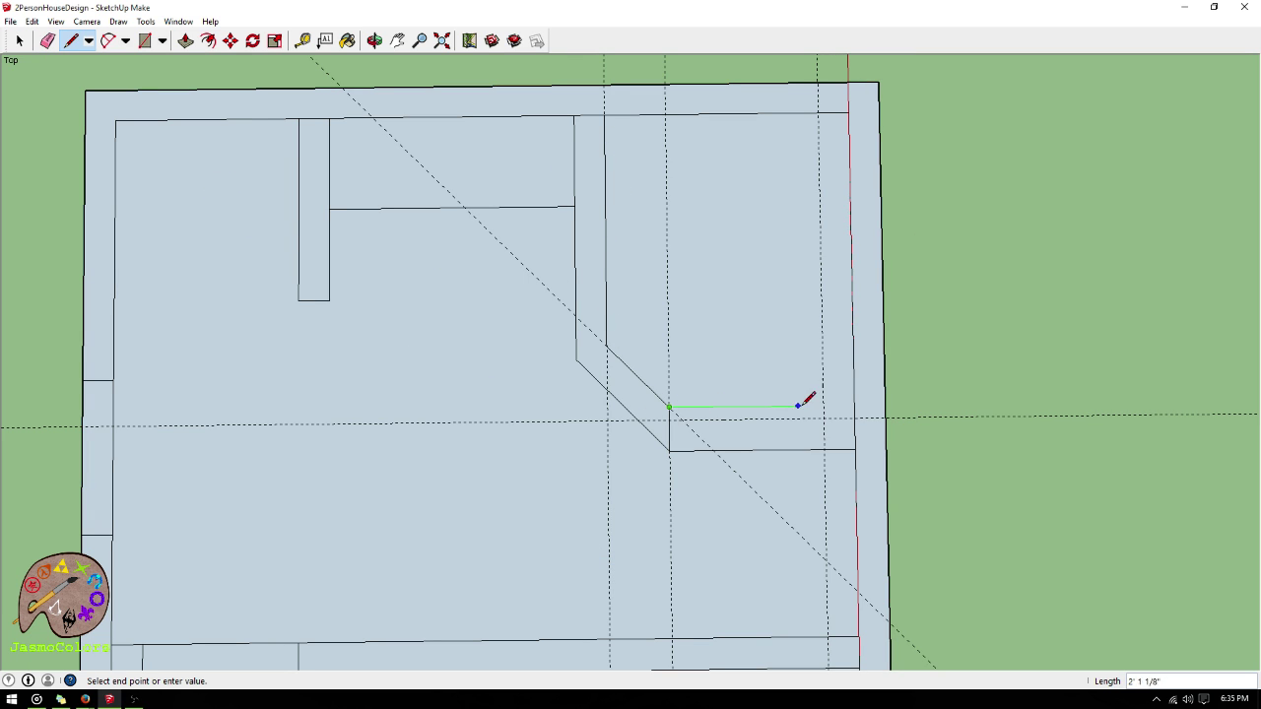
left_click(854, 405)
key("ctrl+z")
scroll(676, 414, "up", 2)
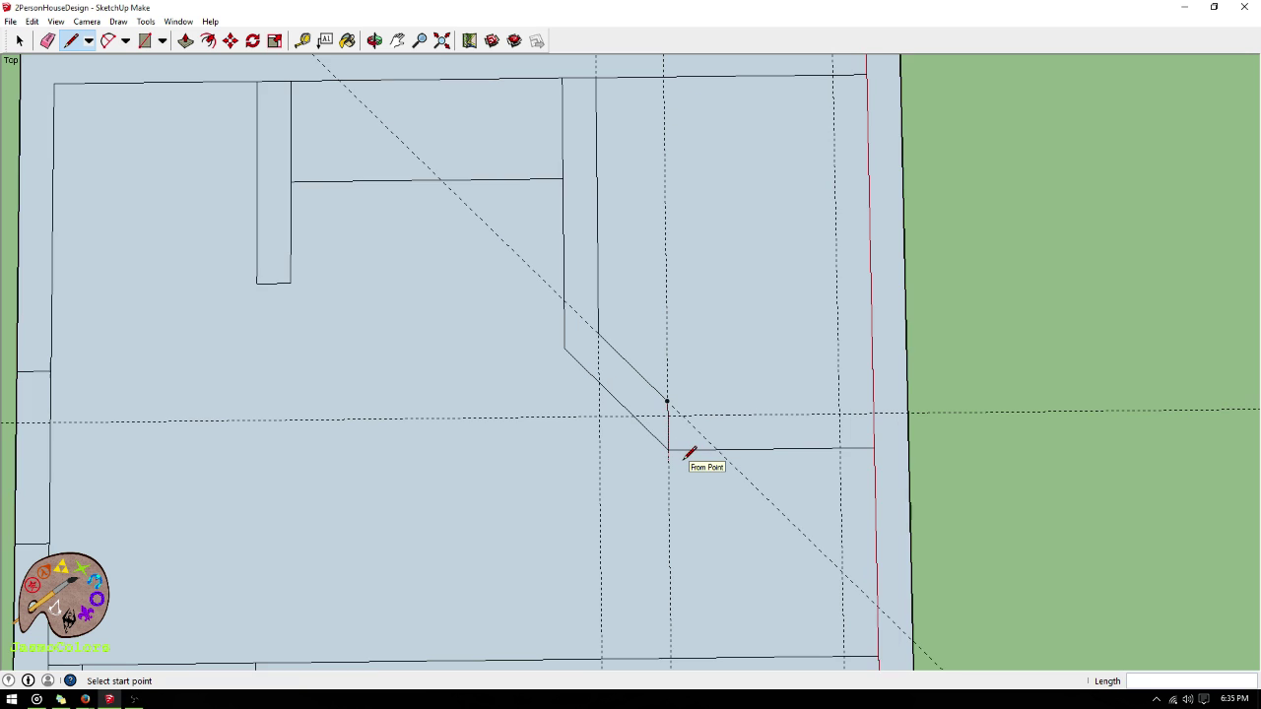
key("ctrl+z")
key("ctrl+z")
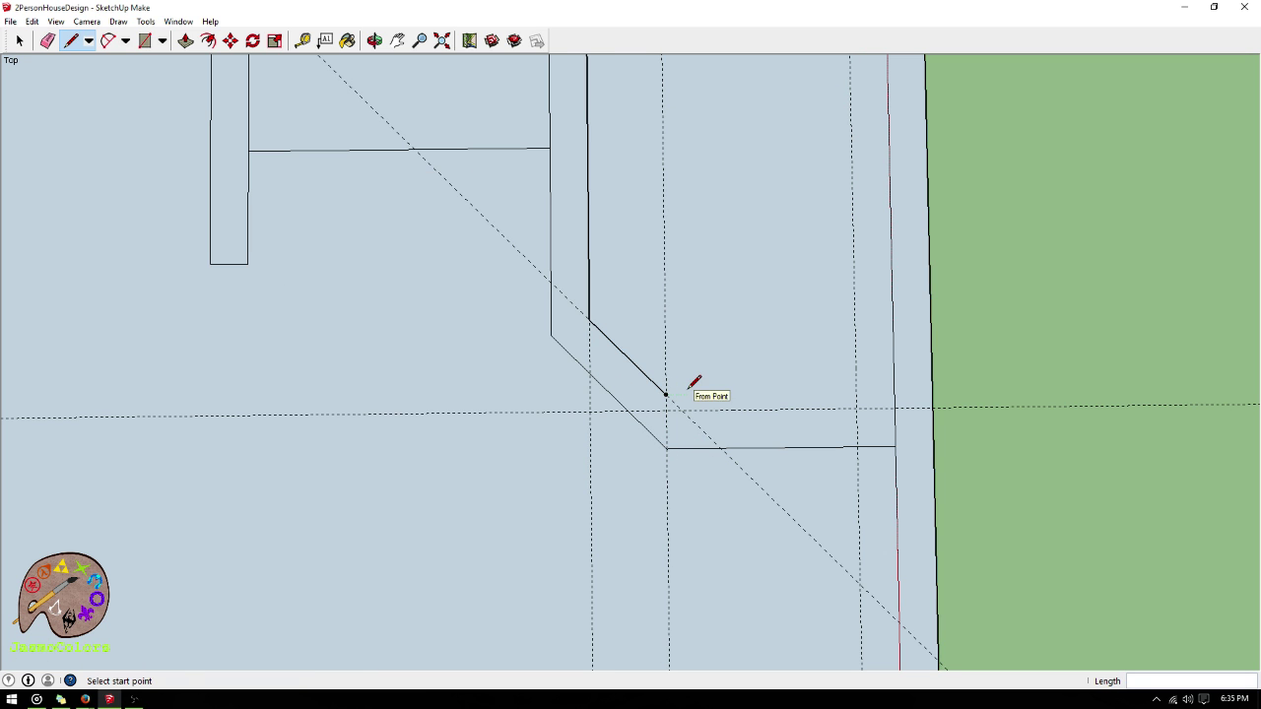
- Extend the inner diagonal to the 6" cross guide, connect it to the outer edge, and draw the inner edge to the side wall
left_click(590, 319)
left_click(681, 409)
left_click(681, 448)
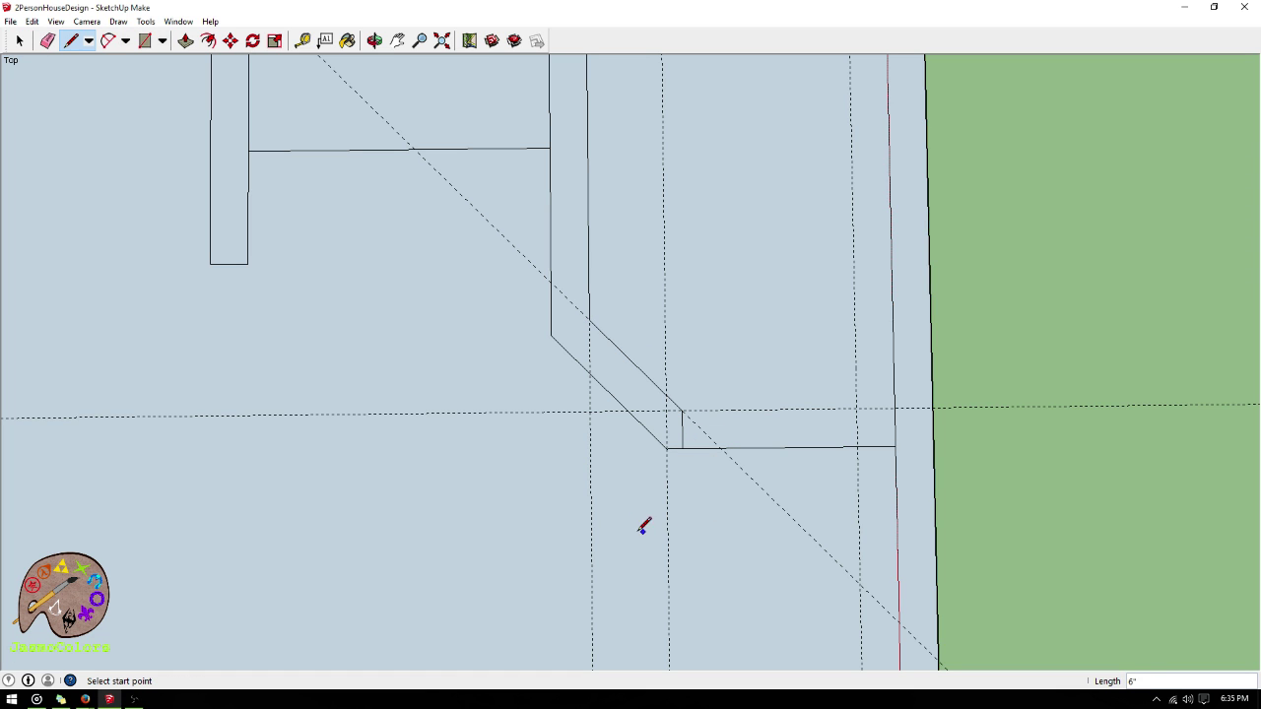
left_click(682, 410)
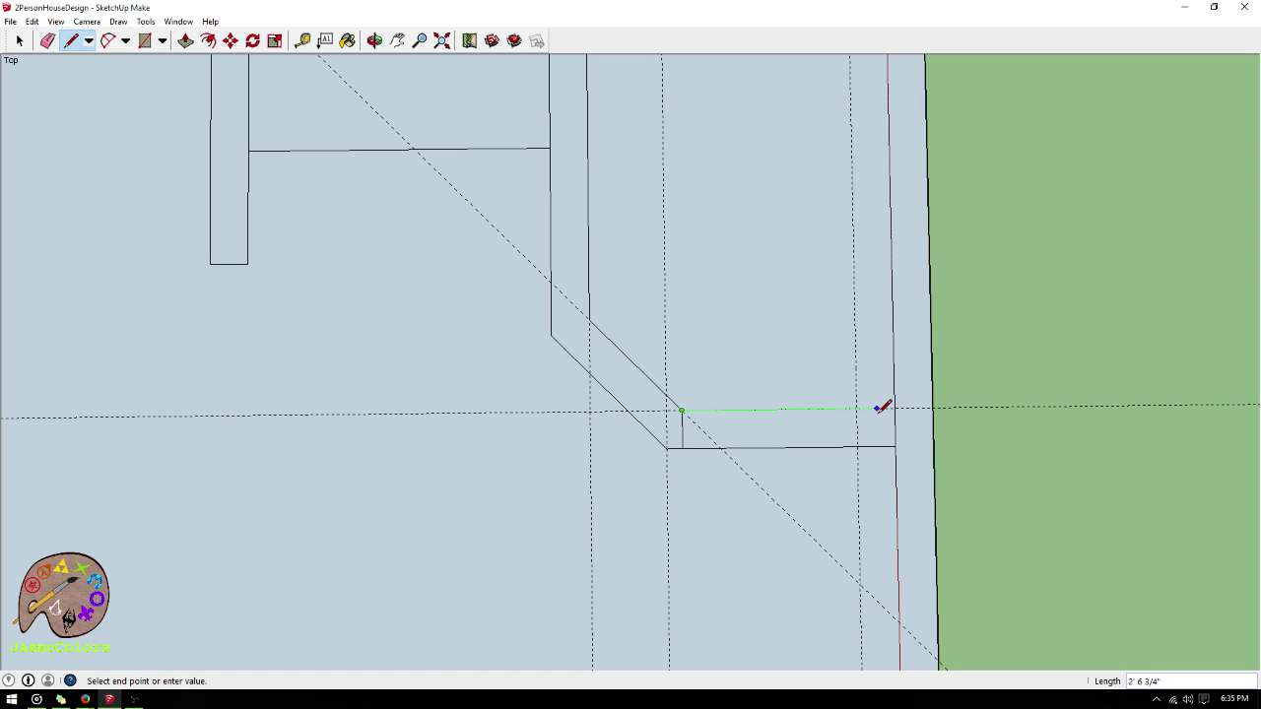
left_click(896, 408)
- Delete all guides from the drawing
left_click(32, 21)
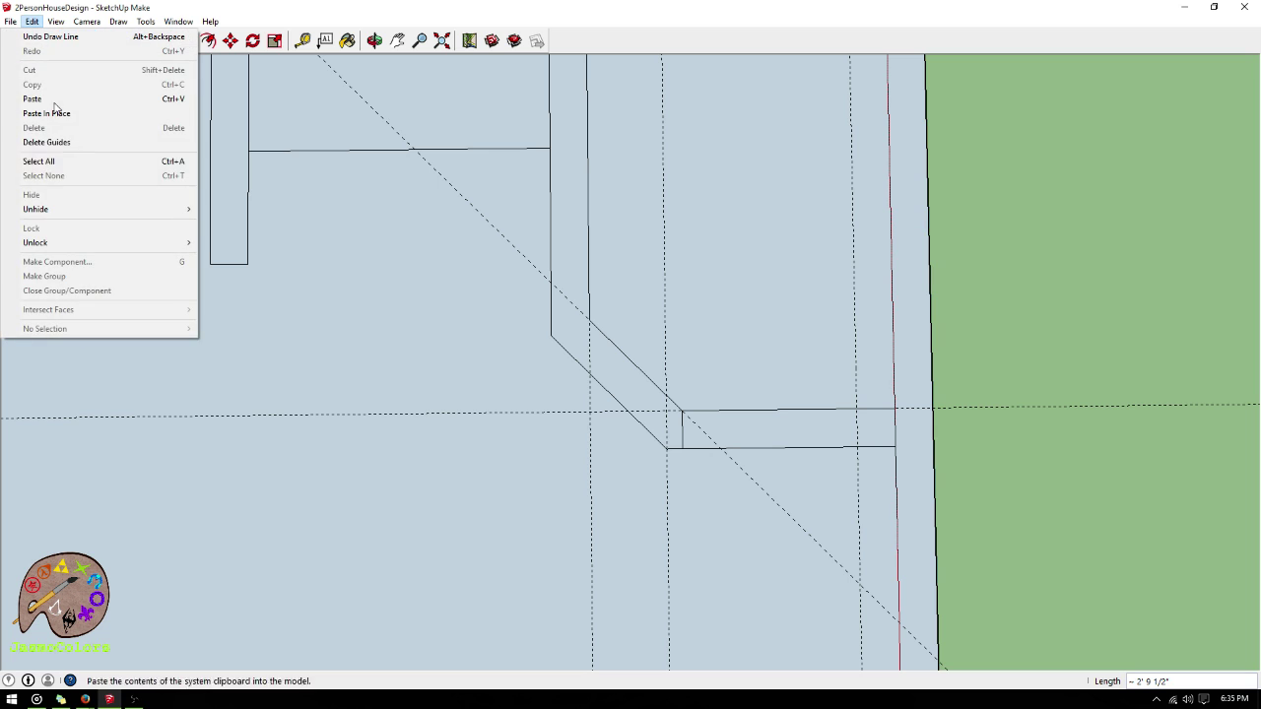
left_click(90, 146)
scroll(520, 368, "down", 3)
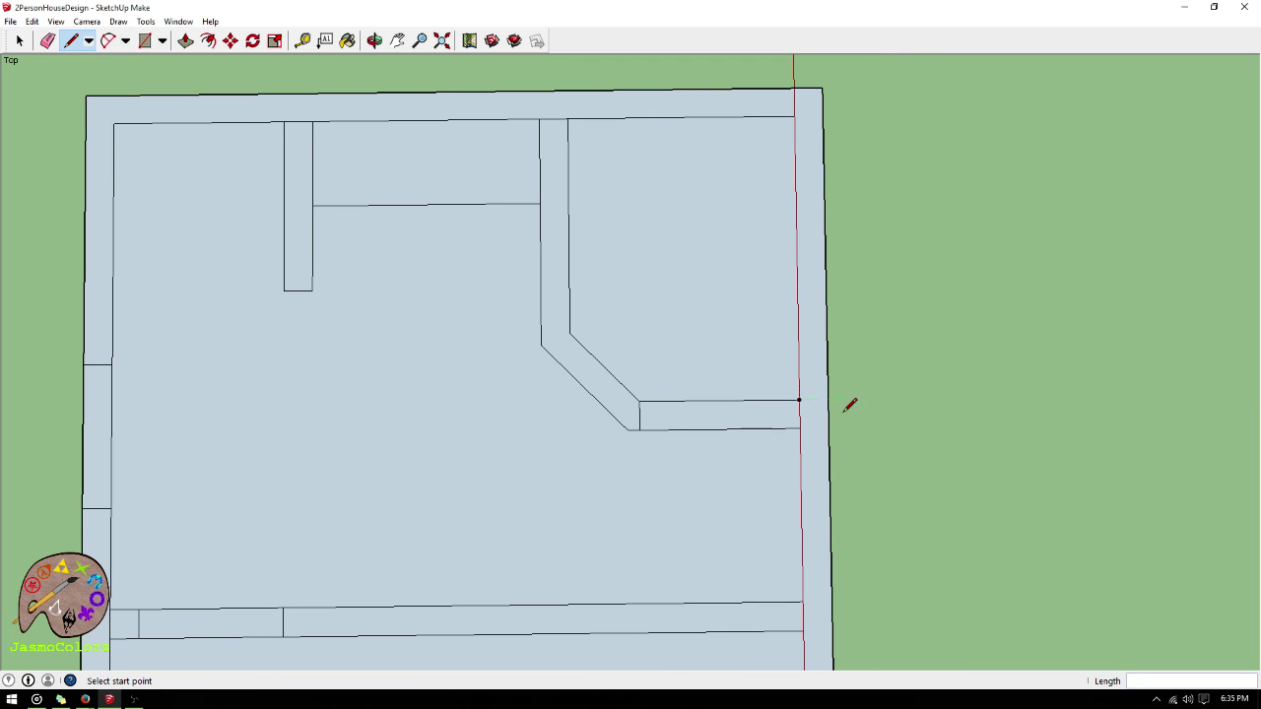
scroll(974, 268, "down", 2)
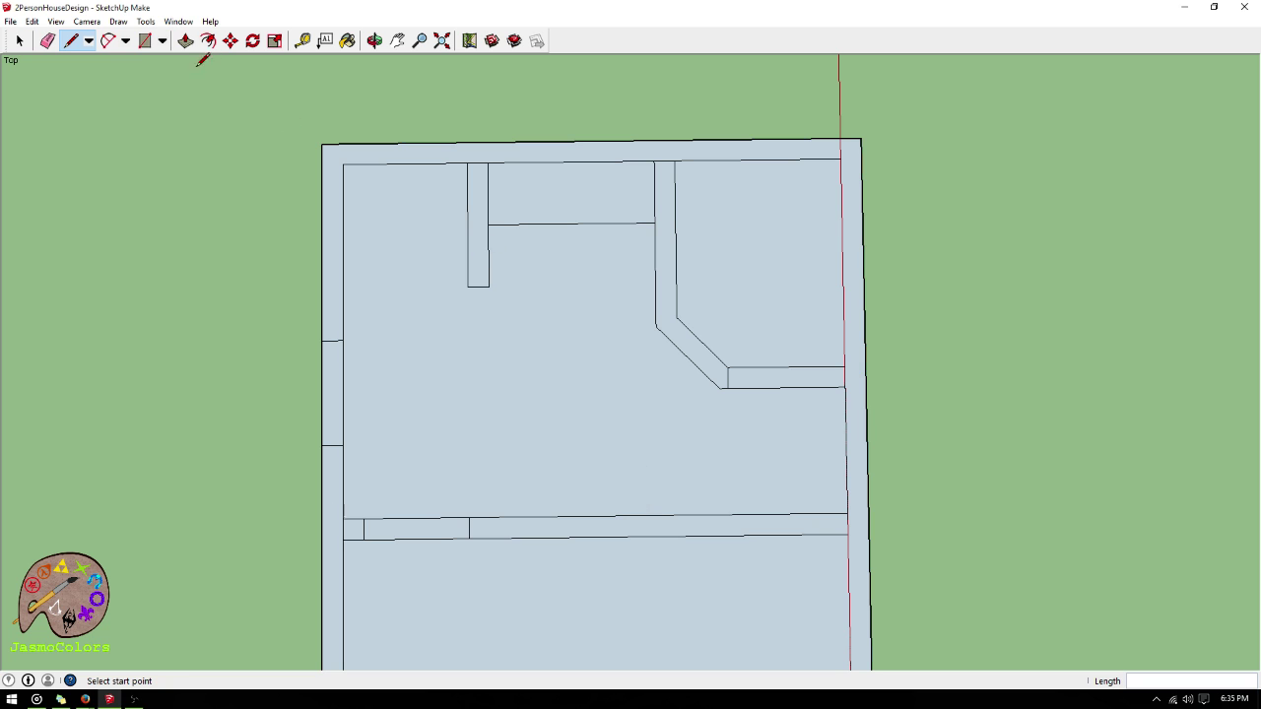
- Place a guide 3' from the enclosure's short outer edge toward the partition wall
left_click(303, 40)
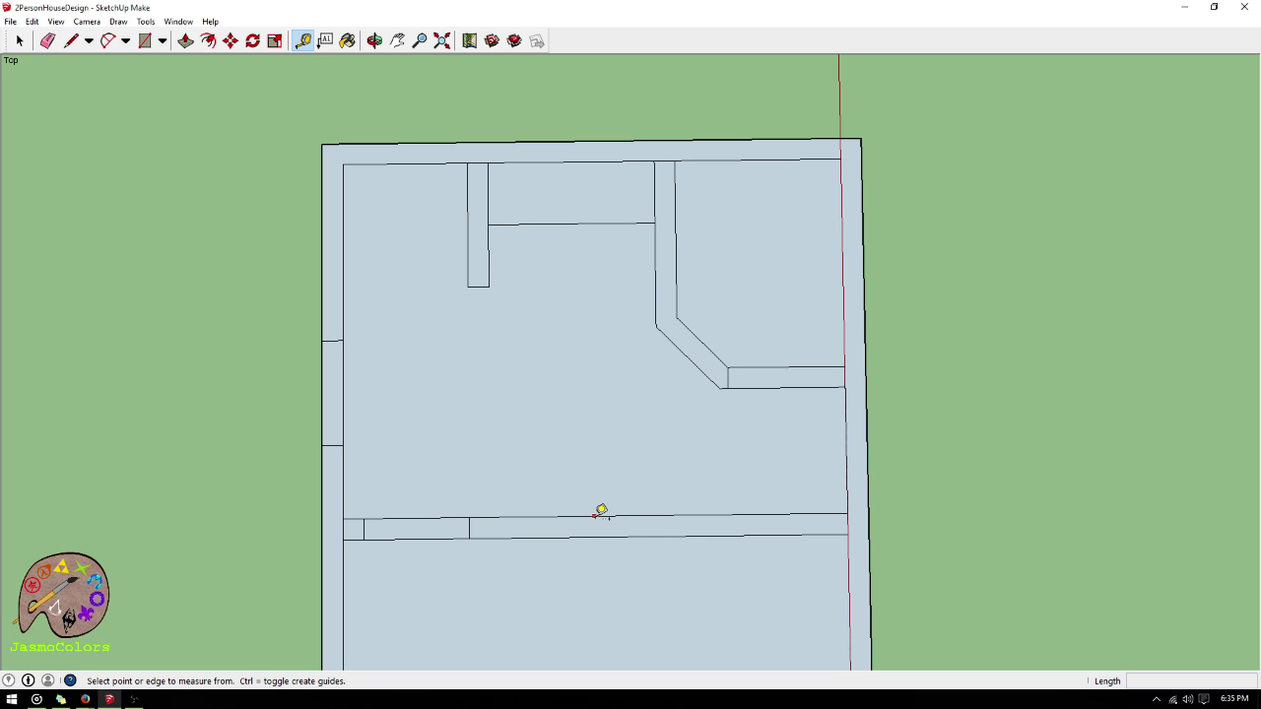
left_click(596, 515)
key("Escape")
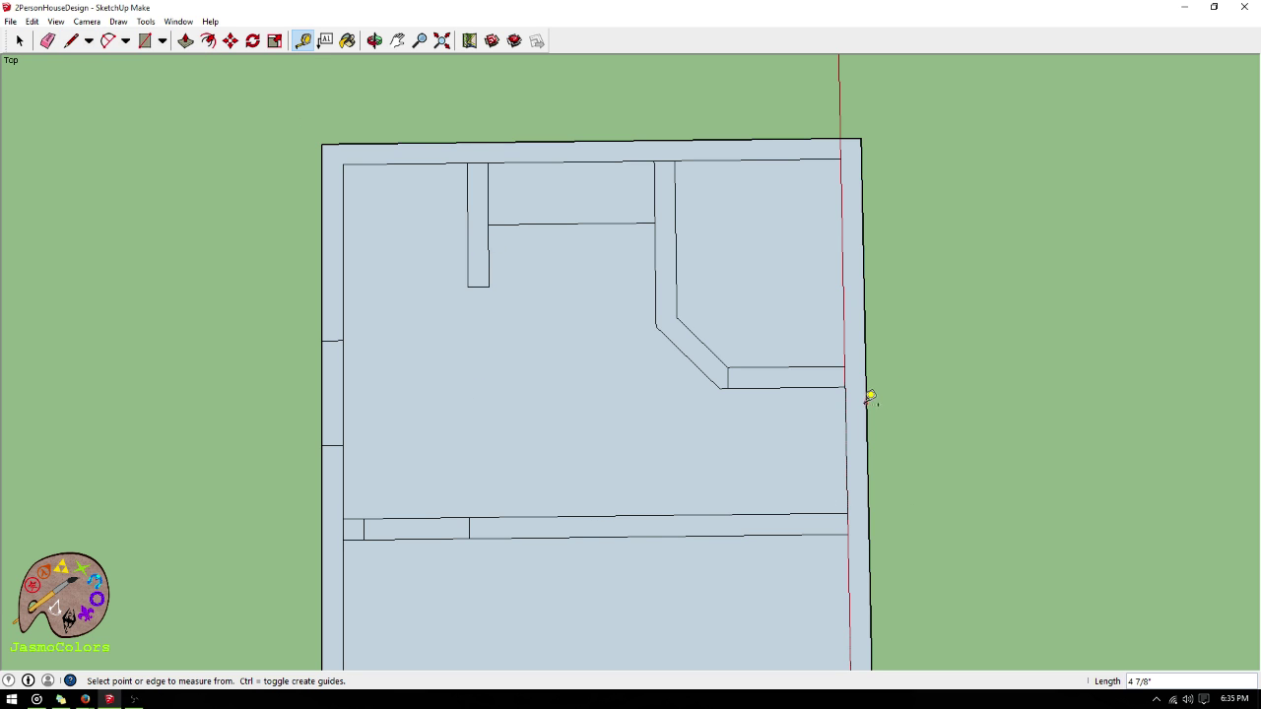
left_click(777, 388)
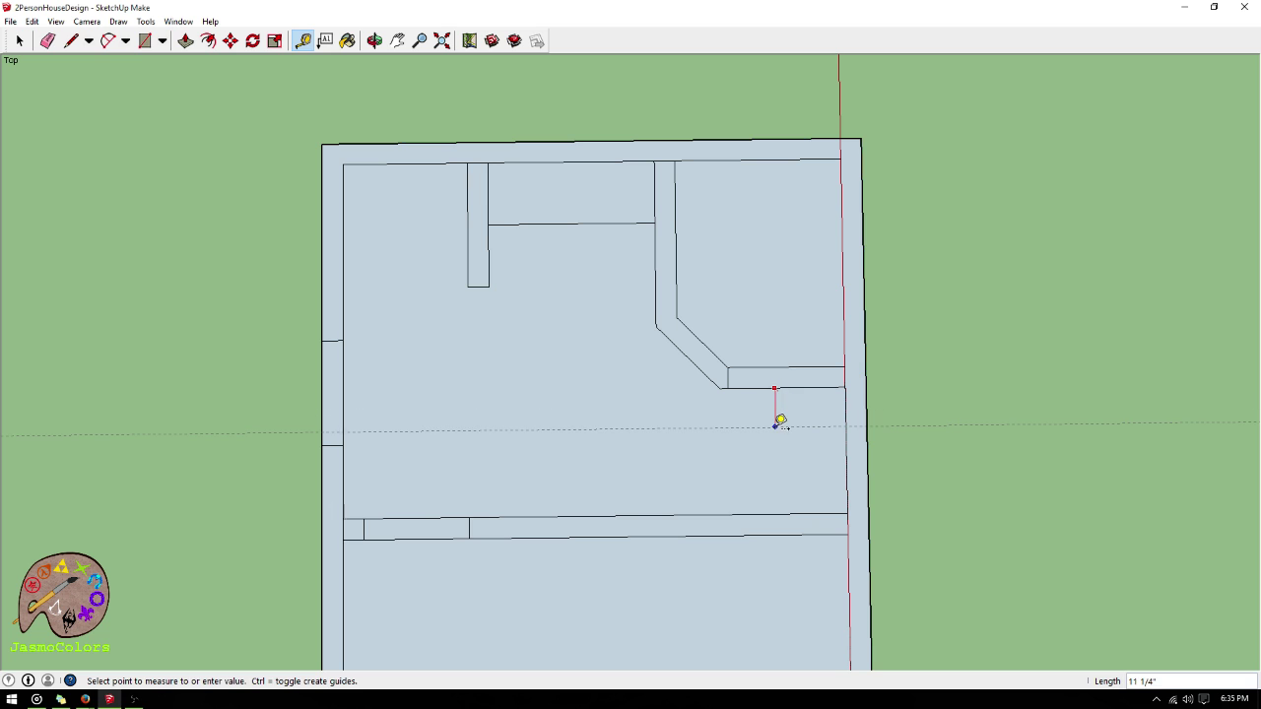
type("3'")
key("Return")
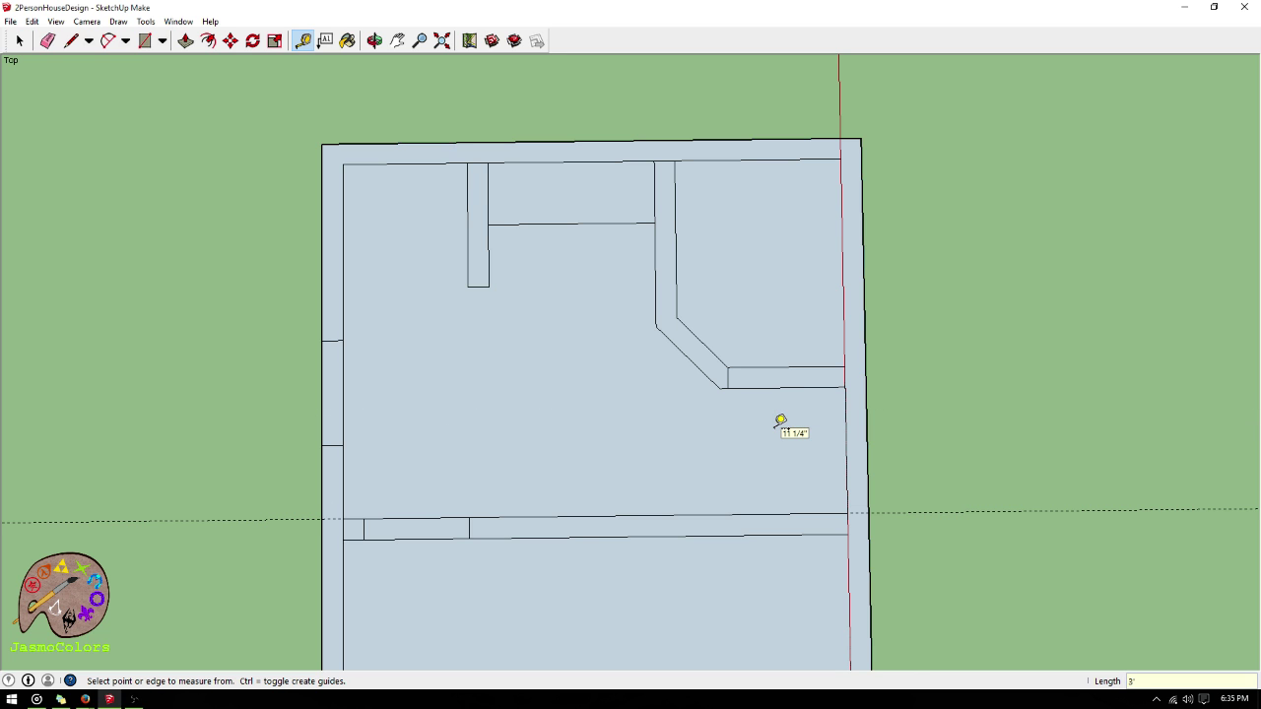
scroll(495, 549, "up", 1)
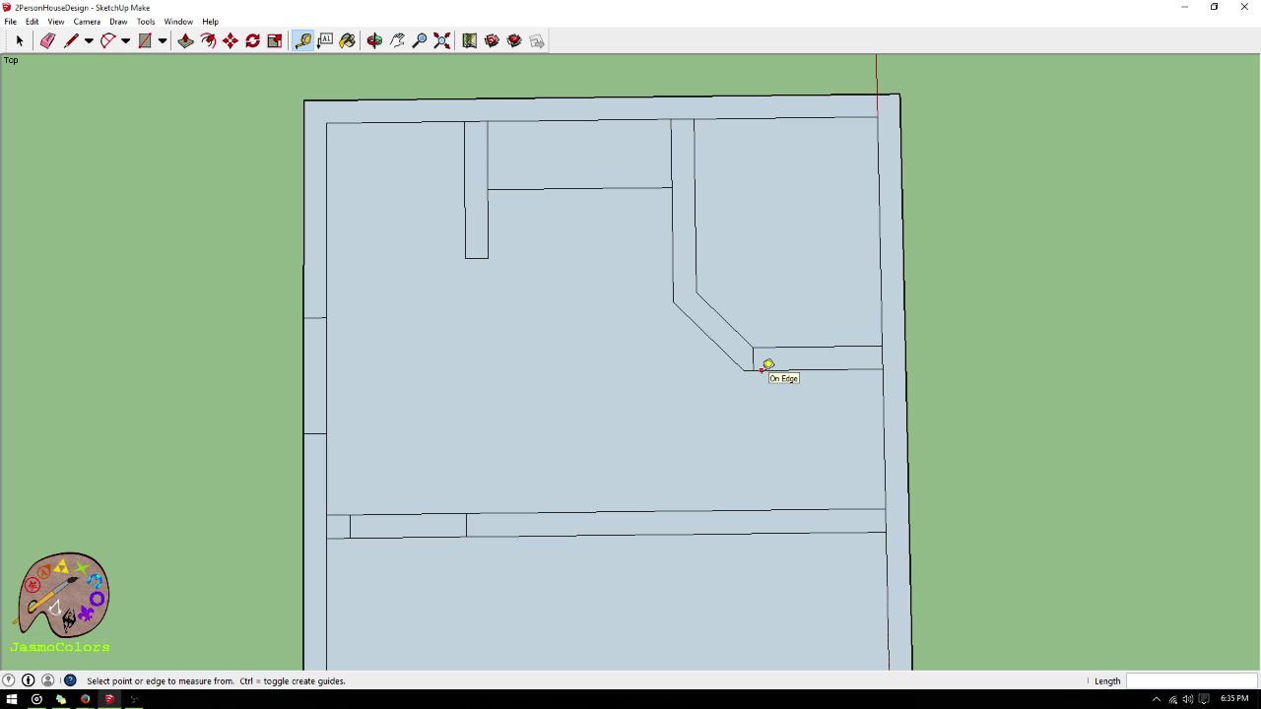
- Try to measure outward from the enclosure's outer diagonal edge, and undo back to restore the deleted guides
left_click(720, 346)
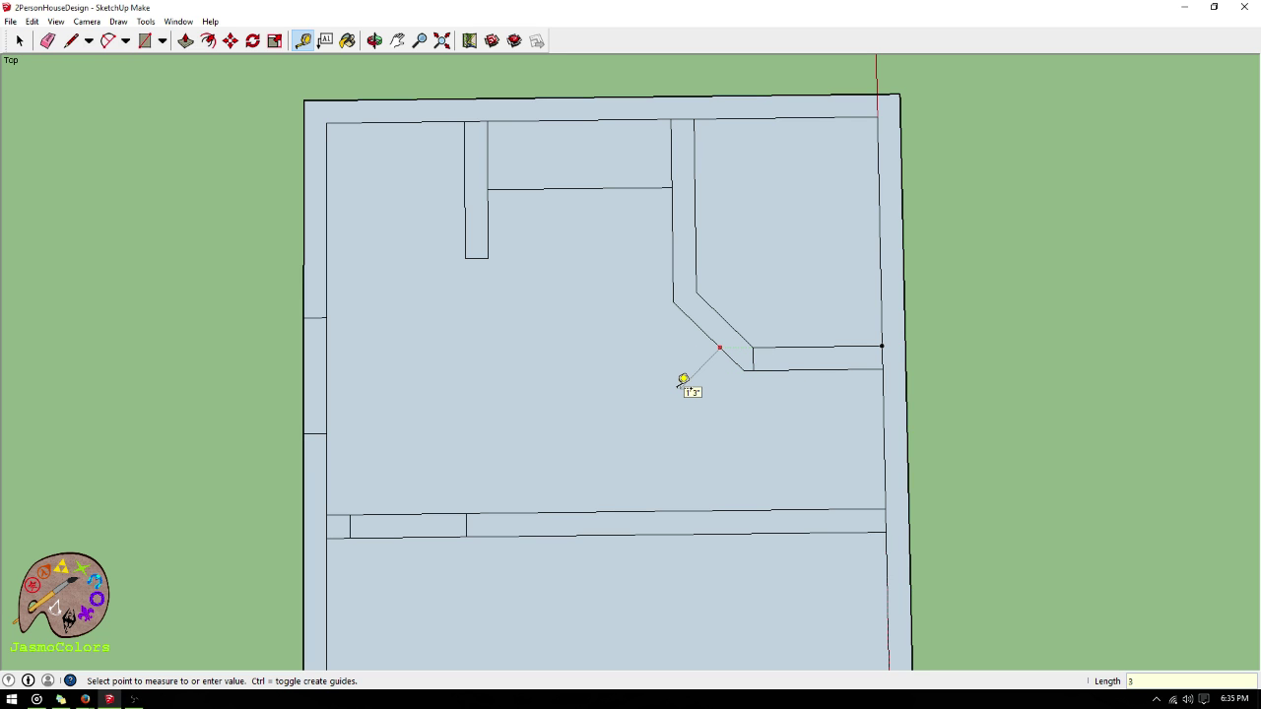
key("Escape")
left_click(720, 347)
key("ctrl+z")
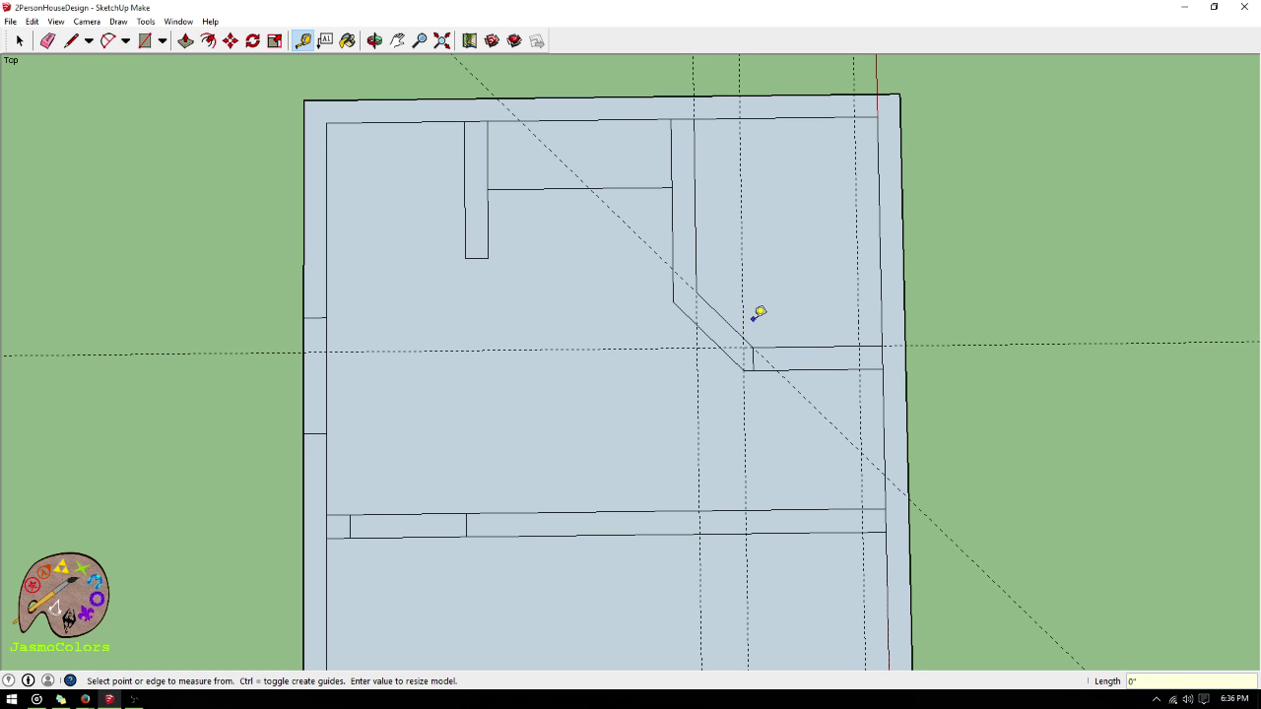
- Try to place a guide 6" from the enclosure's inner diagonal edge, parallel to it on the room side
left_click(725, 320)
type("6 3/8")
key("Return")
left_click(707, 303)
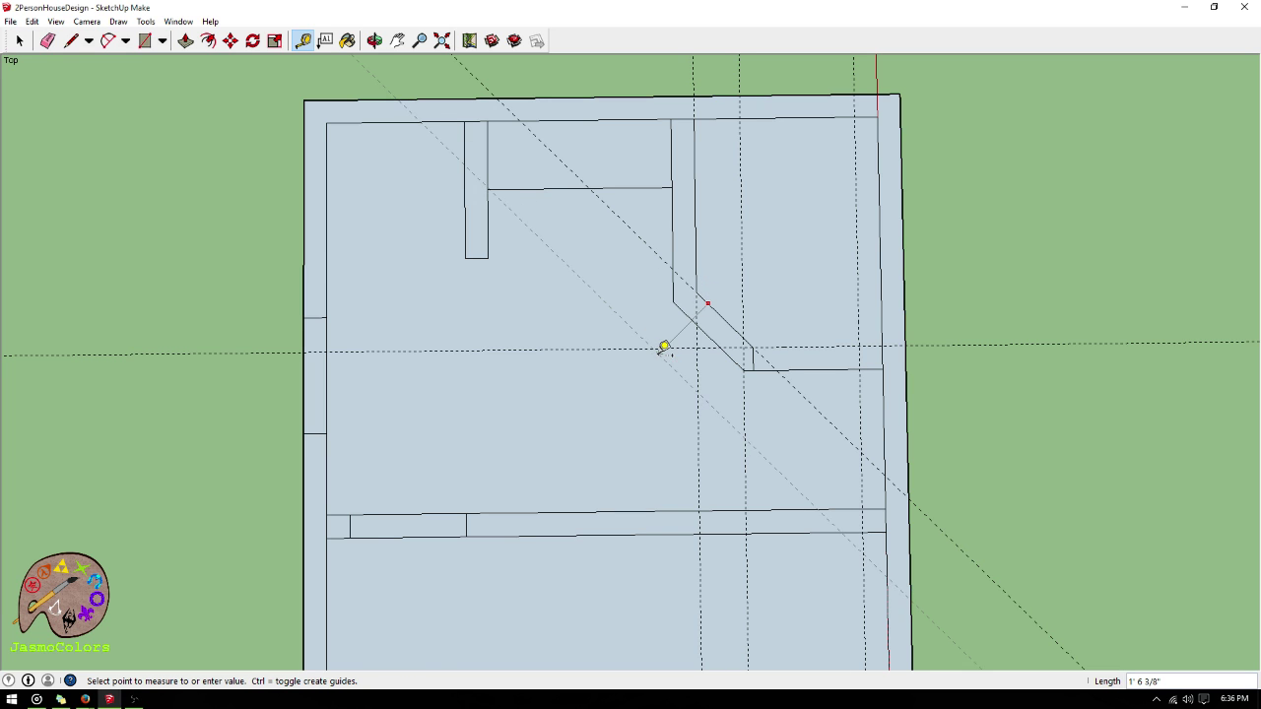
left_click(689, 315)
left_click(695, 283)
left_click(675, 310)
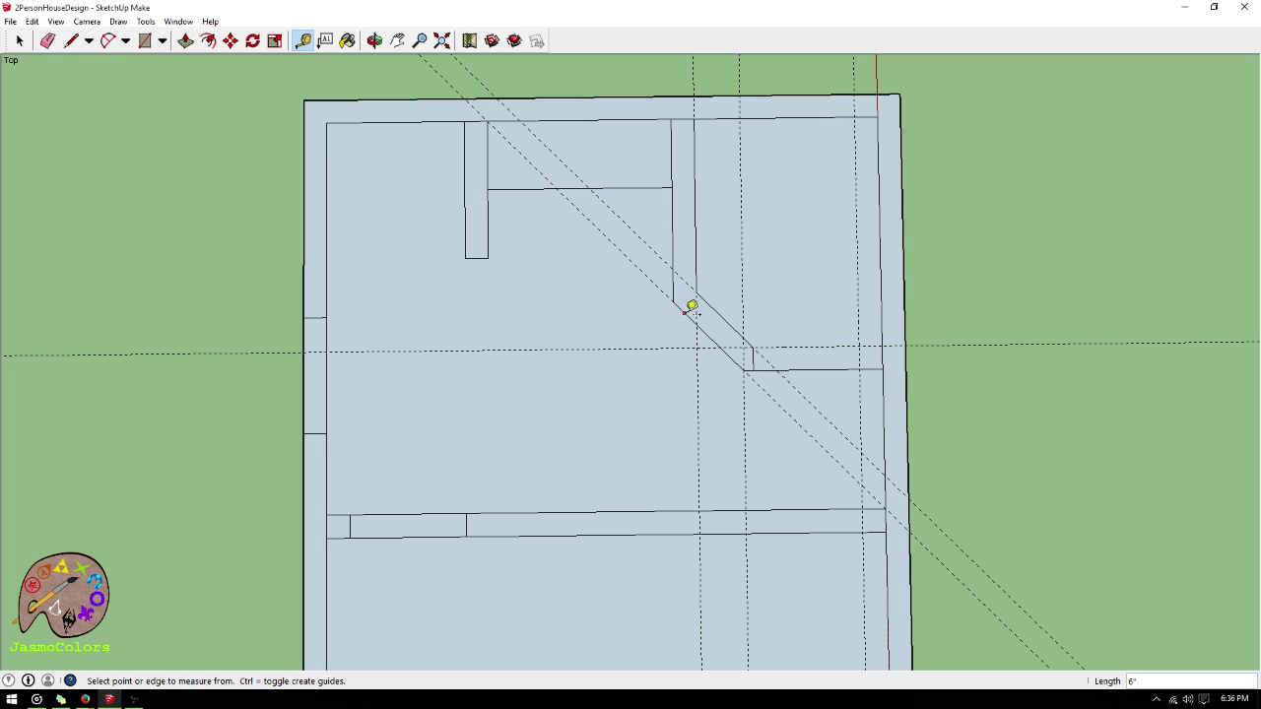
left_click(692, 321)
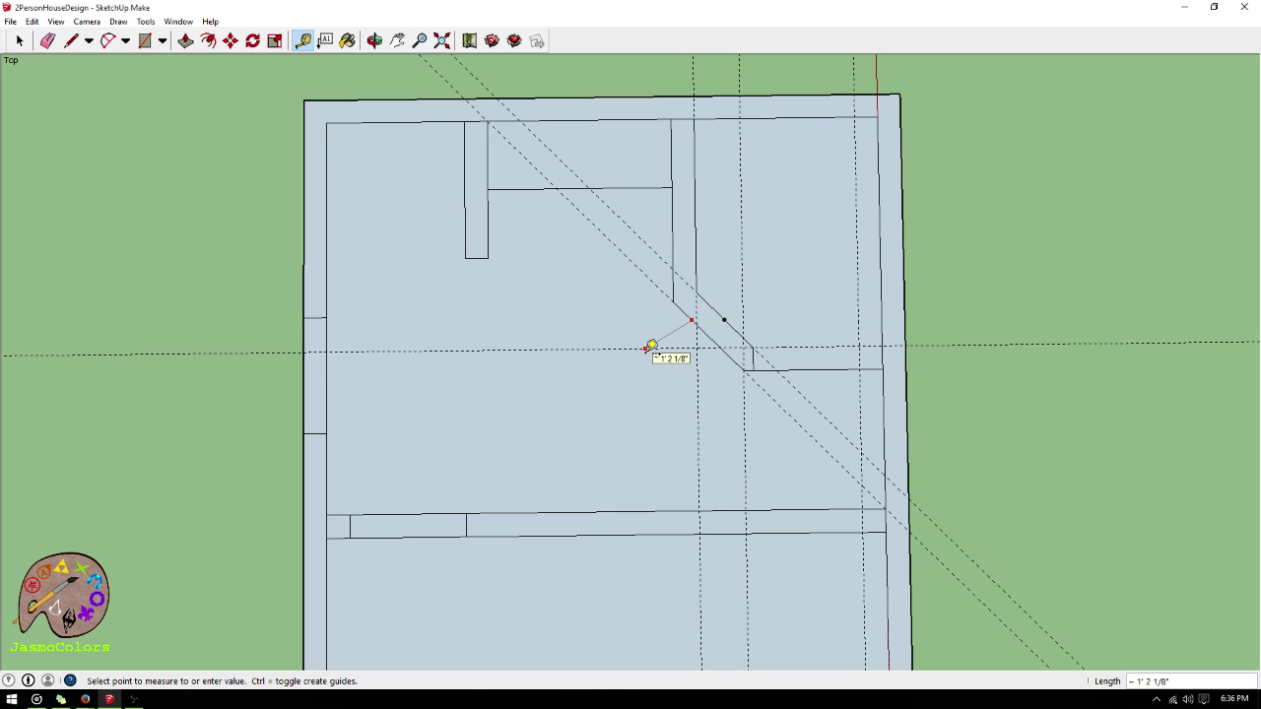
key("Escape")
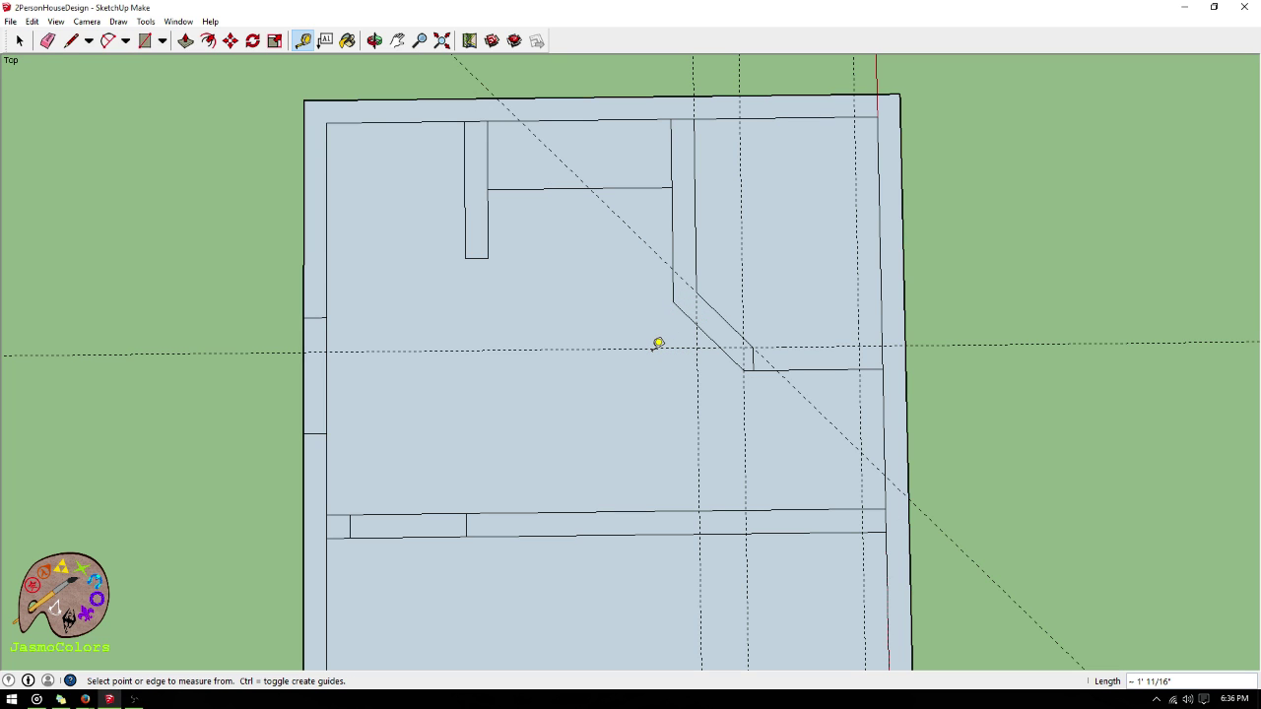
- Place a guide along the enclosure's outer diagonal edge and a parallel guide 3' from it into the room
left_click(650, 249)
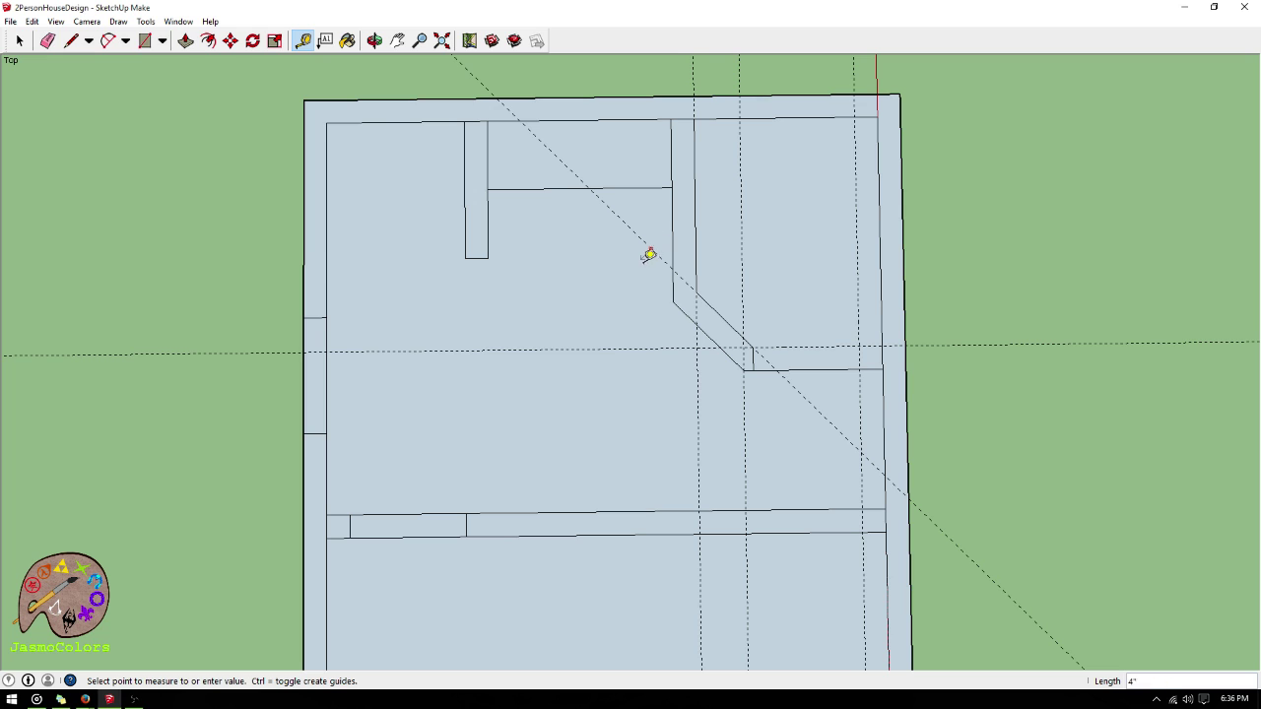
key("Escape")
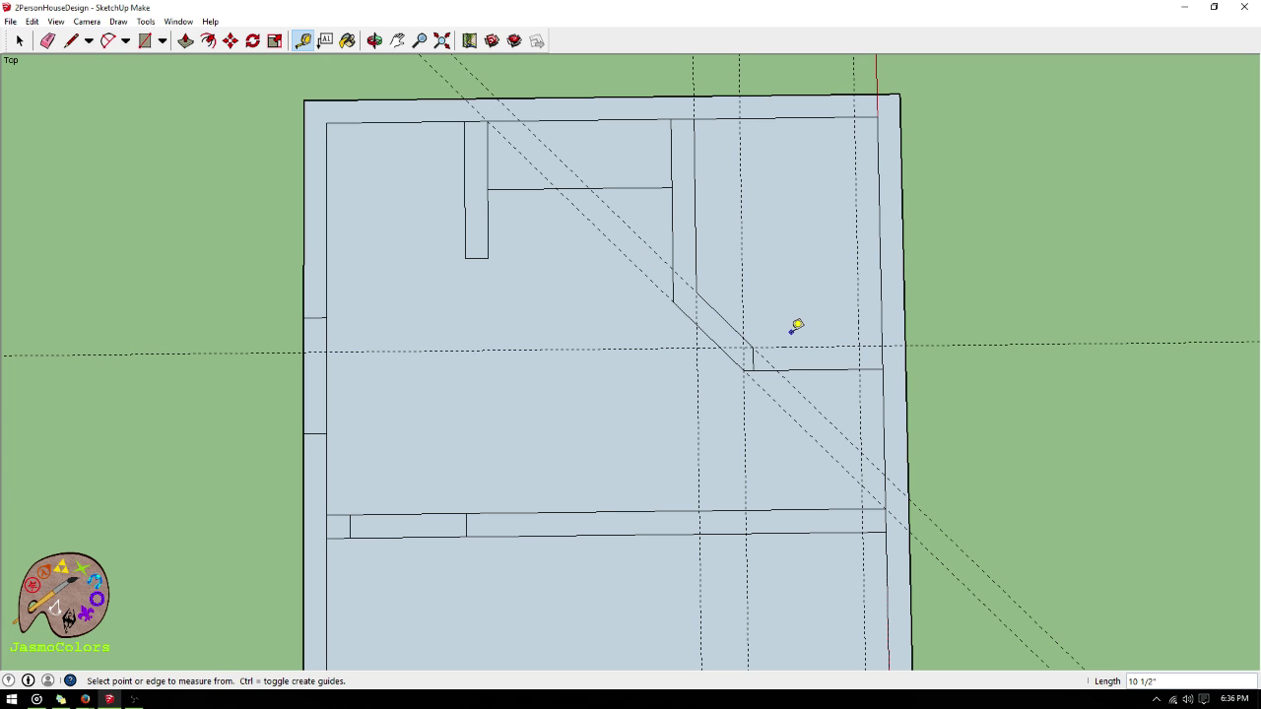
scroll(764, 382, "up", 1)
left_click(764, 388)
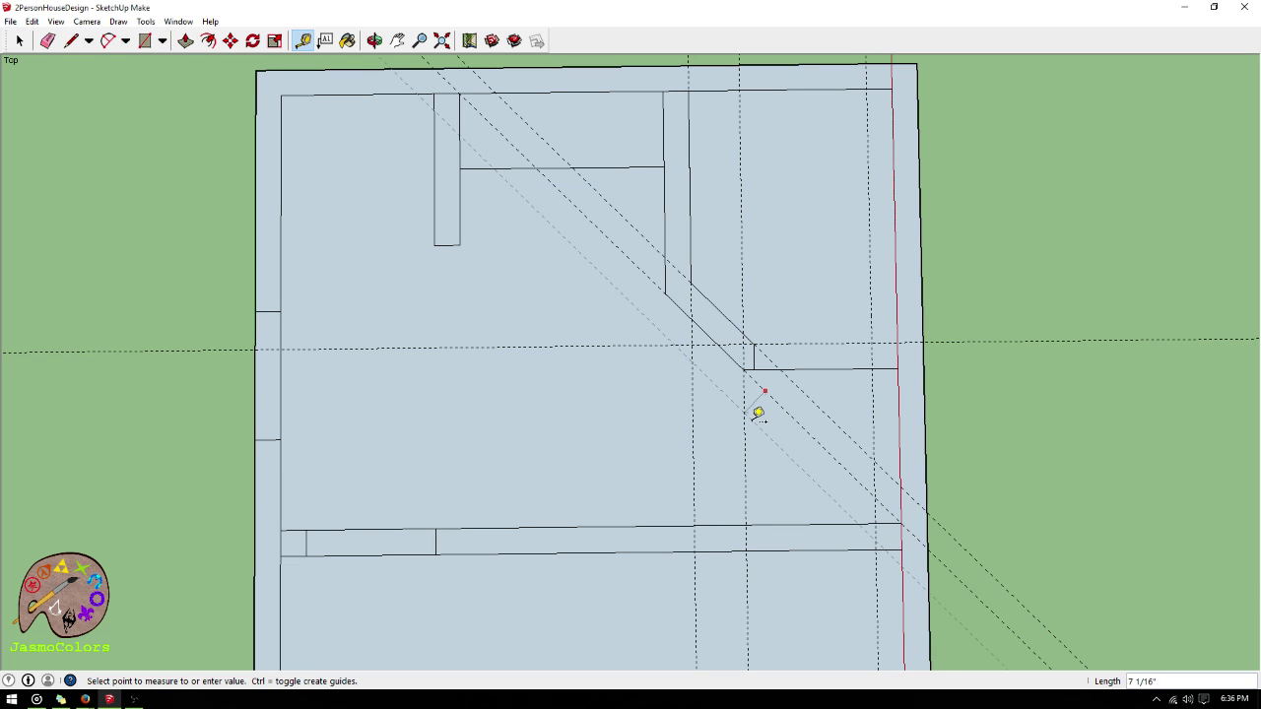
type("3")
key("Return")
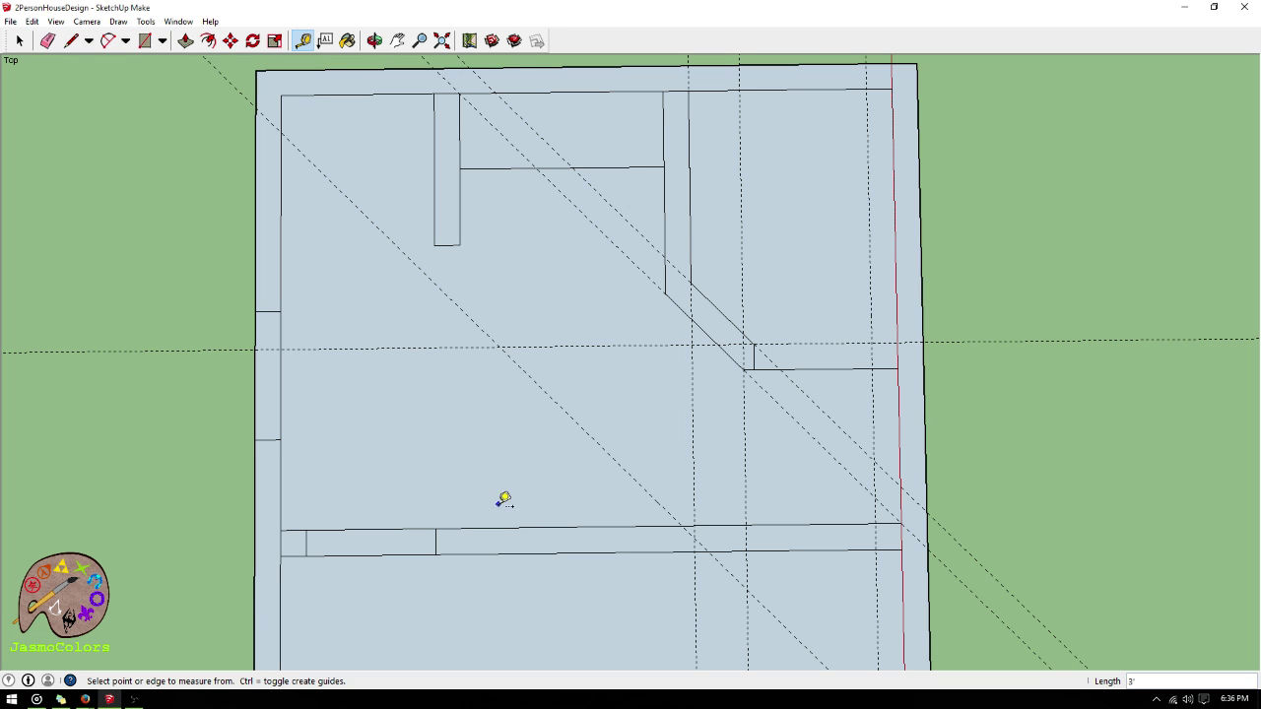
- Place a guide 18" from the partition wall, one through the door opening's room-side end, and another 6" past that end
left_click(507, 527)
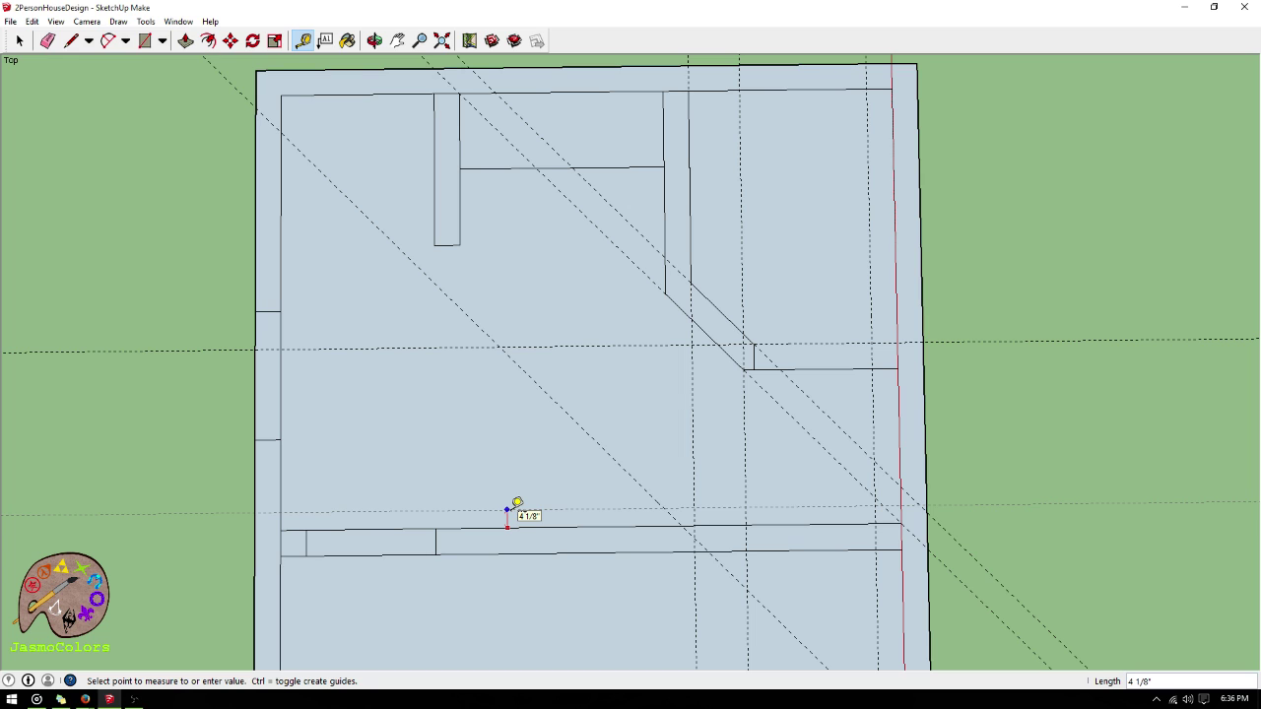
key("Return")
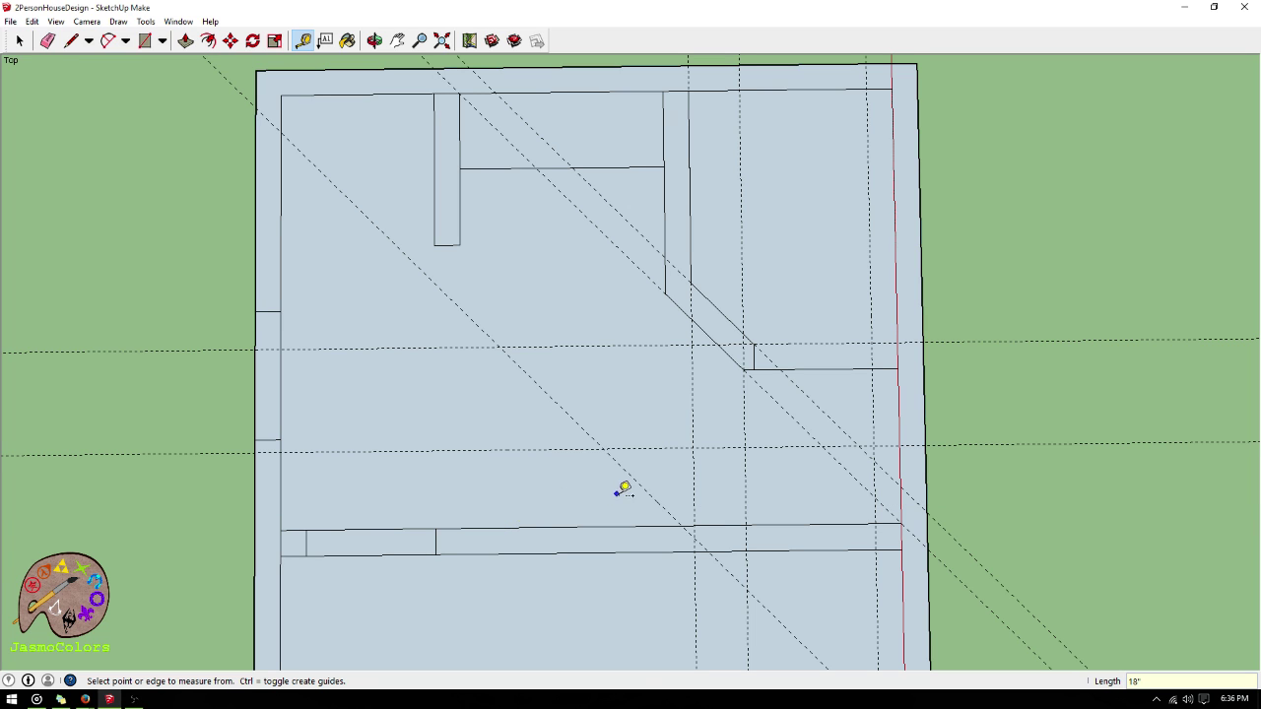
left_click(282, 495)
left_click(435, 528)
left_click(436, 505)
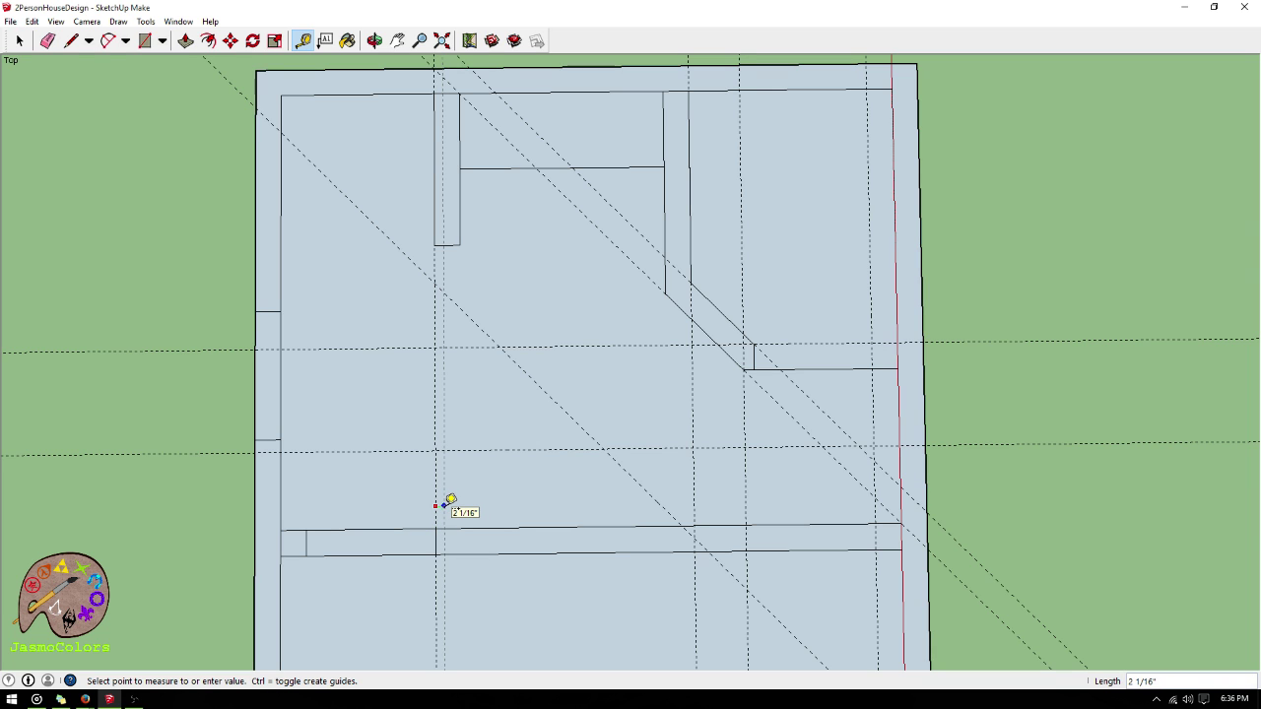
type("6")
key("Return")
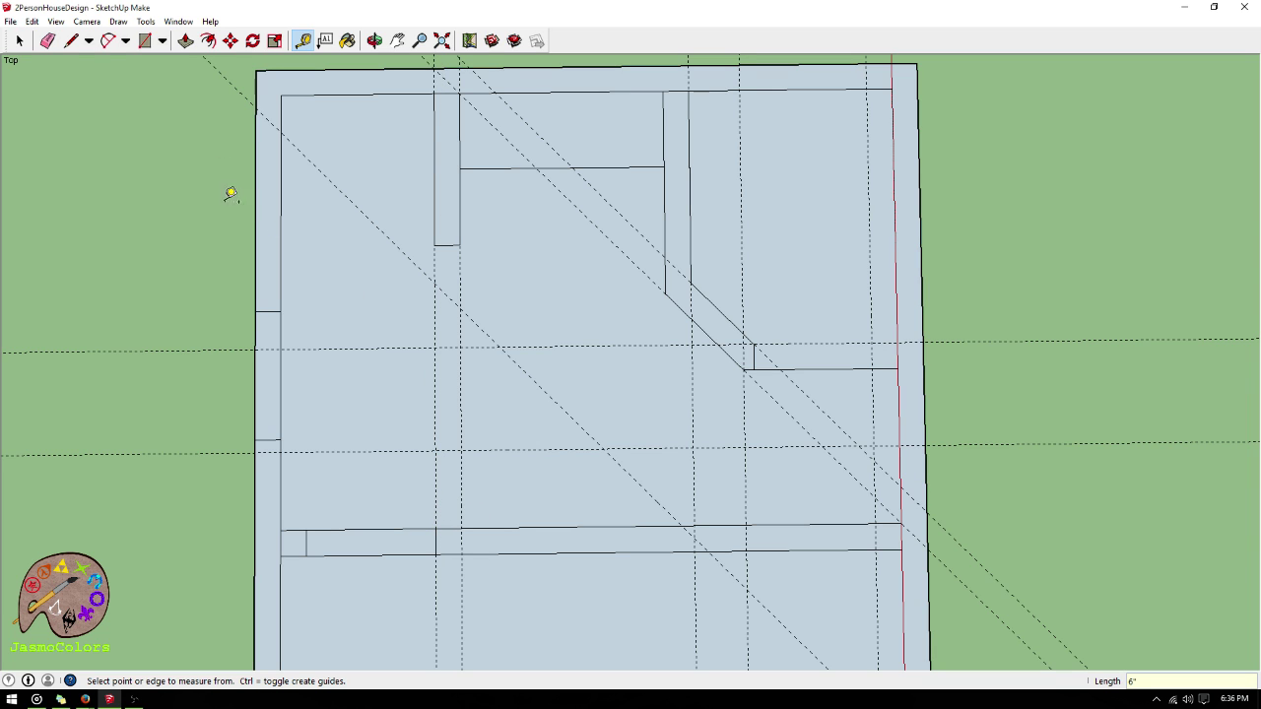
- Draw an angled-ended outline against the partition wall along the guides, 18" deep with a parallel edge about 2' 9" long
left_click(70, 40)
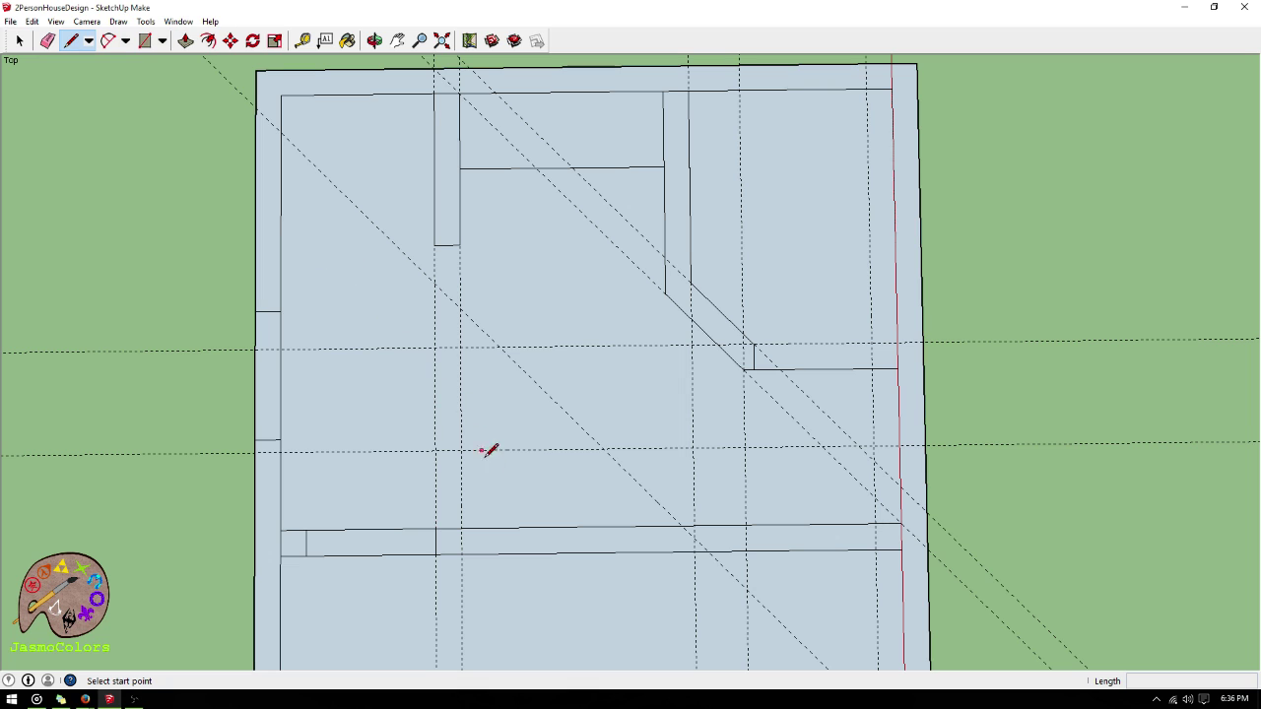
left_click(460, 528)
left_click(460, 451)
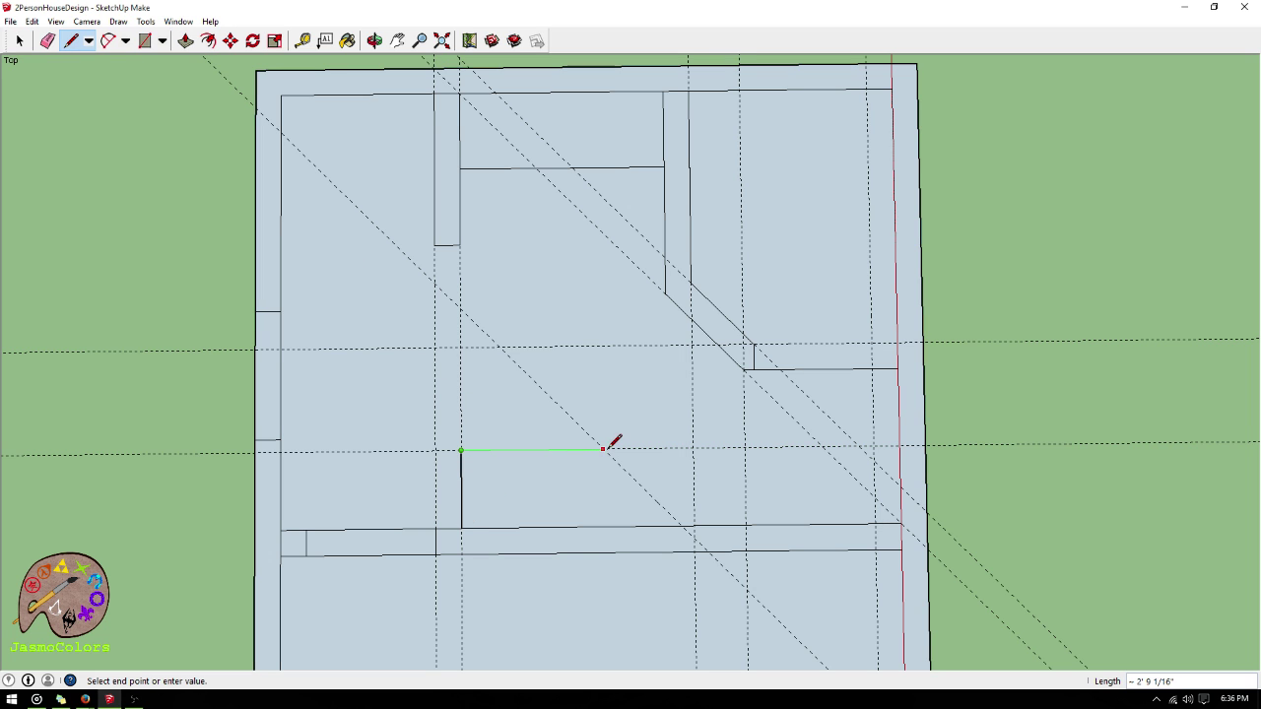
left_click(603, 449)
left_click(691, 527)
- Draw the enclosure's missing inner wall edge from its angled corner to the side wall, and delete all guides
scroll(680, 527, "up", 1)
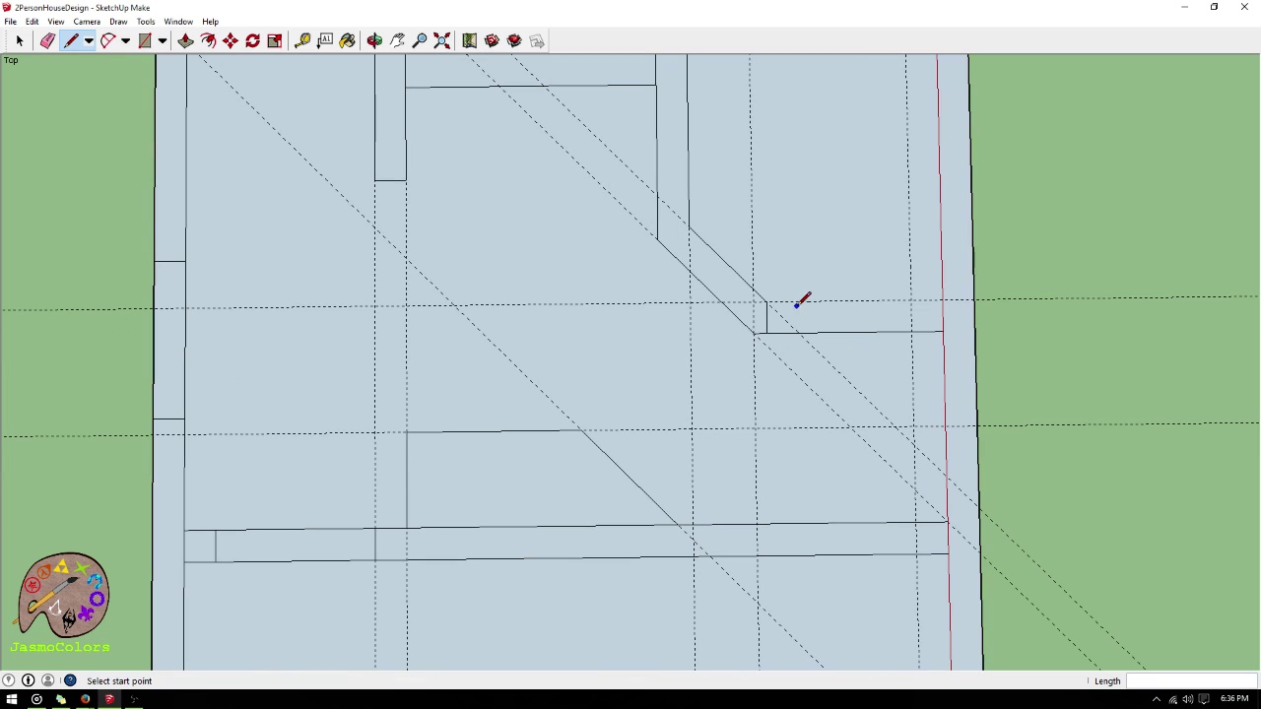
left_click(766, 300)
left_click(937, 300)
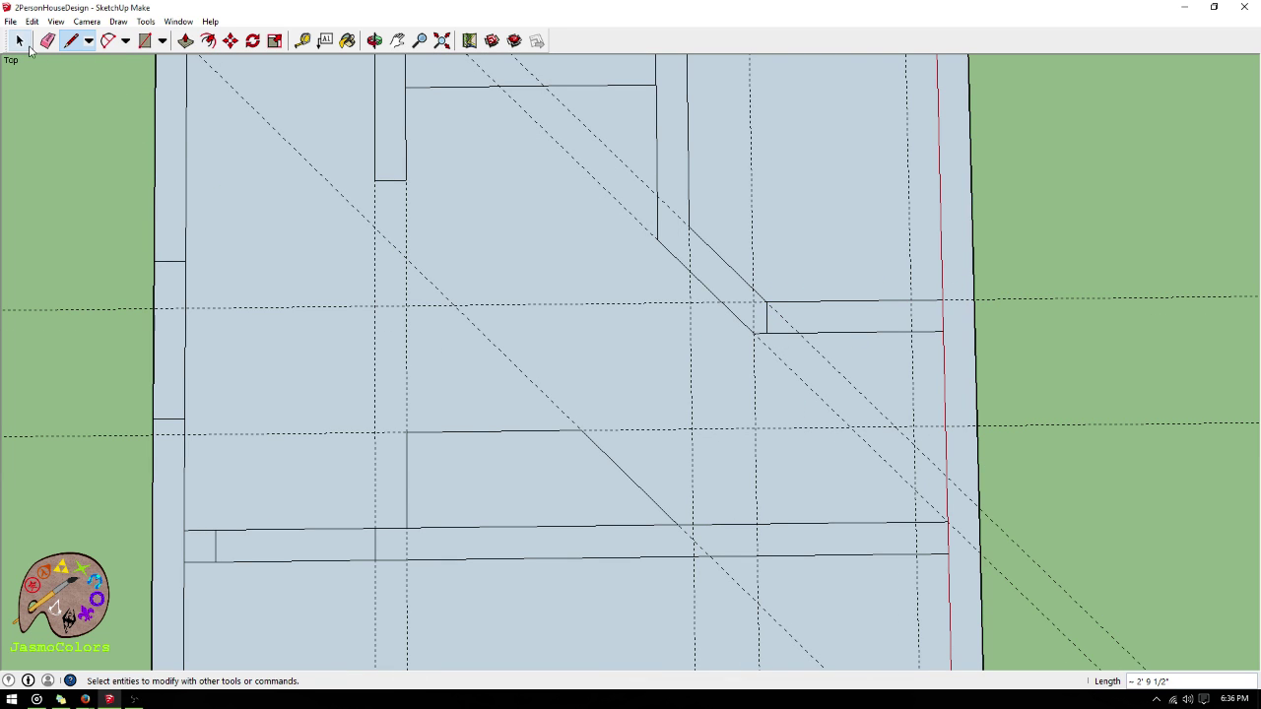
left_click(33, 22)
left_click(47, 142)
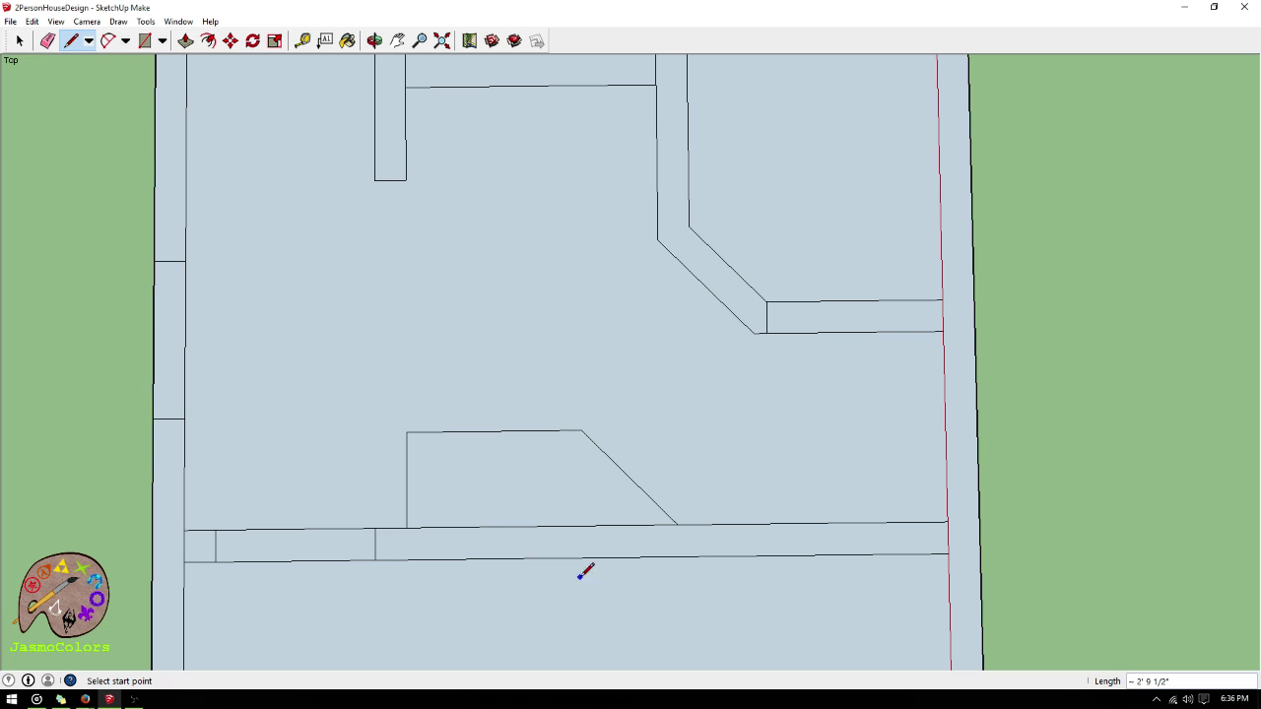
- Measure the length of the new outline's straight edge and its depth from the partition wall
scroll(591, 631, "down", 1)
scroll(594, 630, "down", 2)
scroll(817, 424, "down", 2)
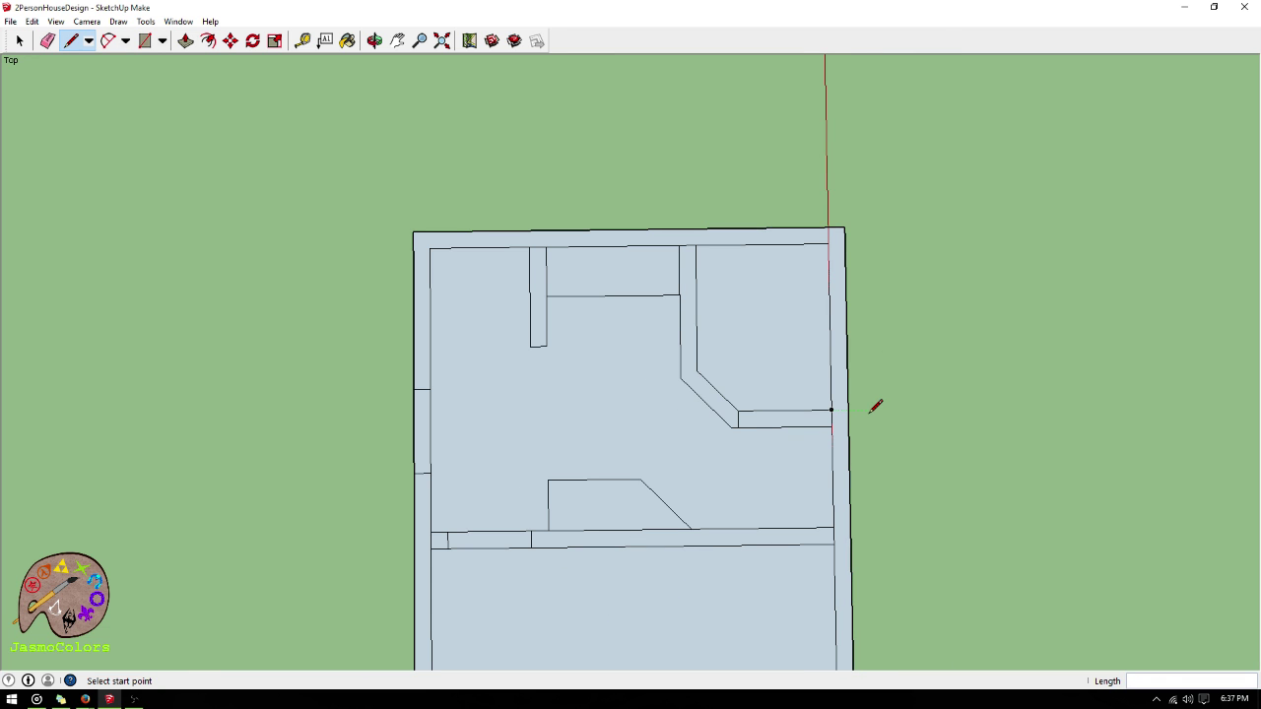
scroll(799, 191, "down", 2)
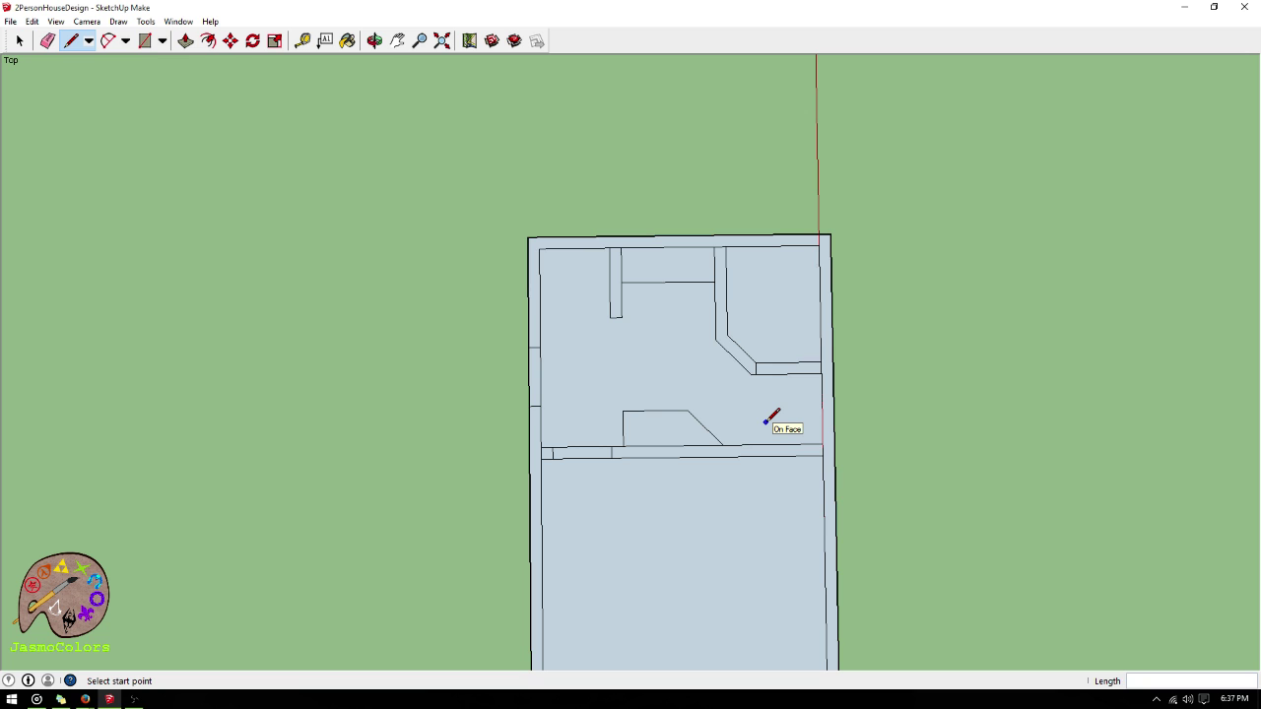
scroll(650, 428, "up", 2)
scroll(729, 434, "up", 2)
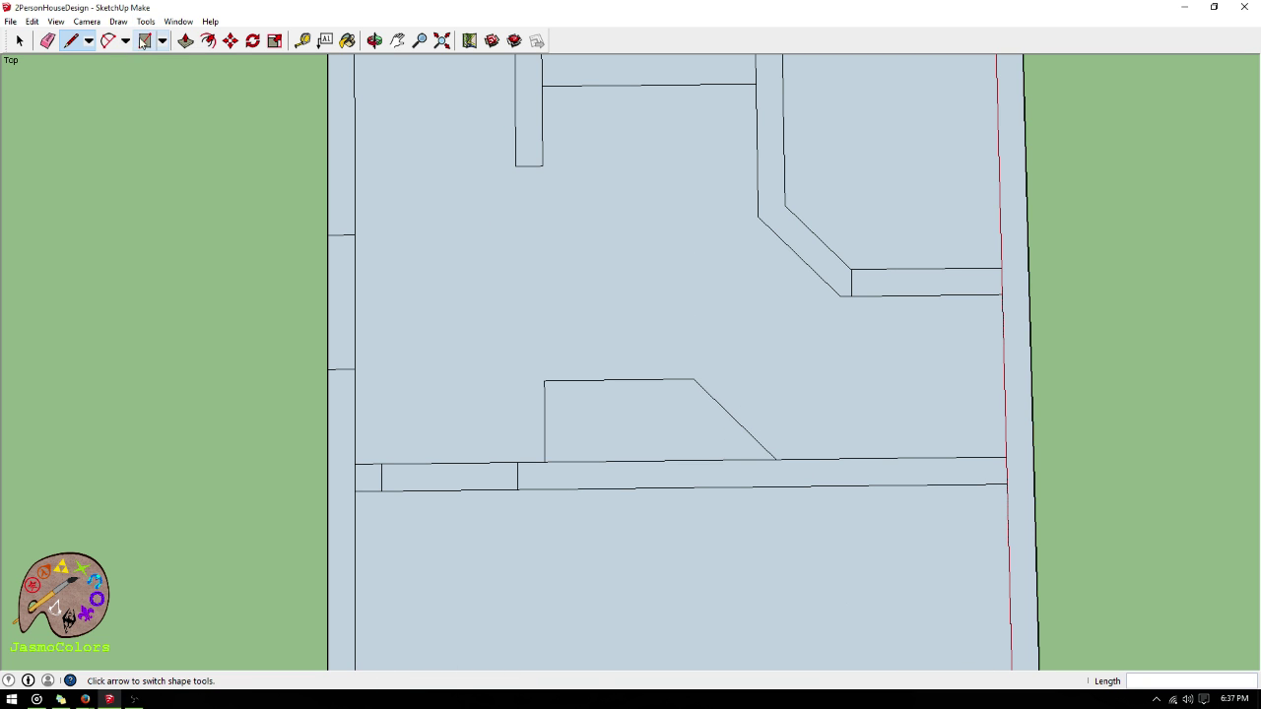
left_click(302, 41)
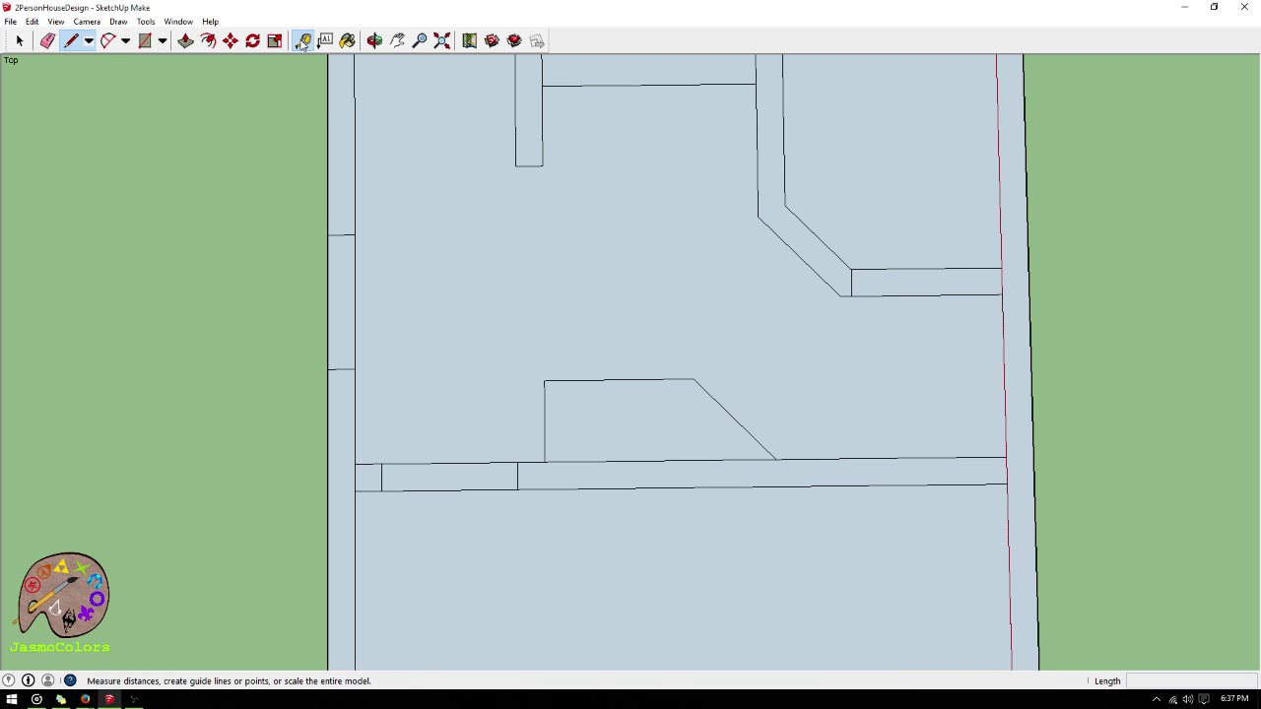
left_click(544, 421)
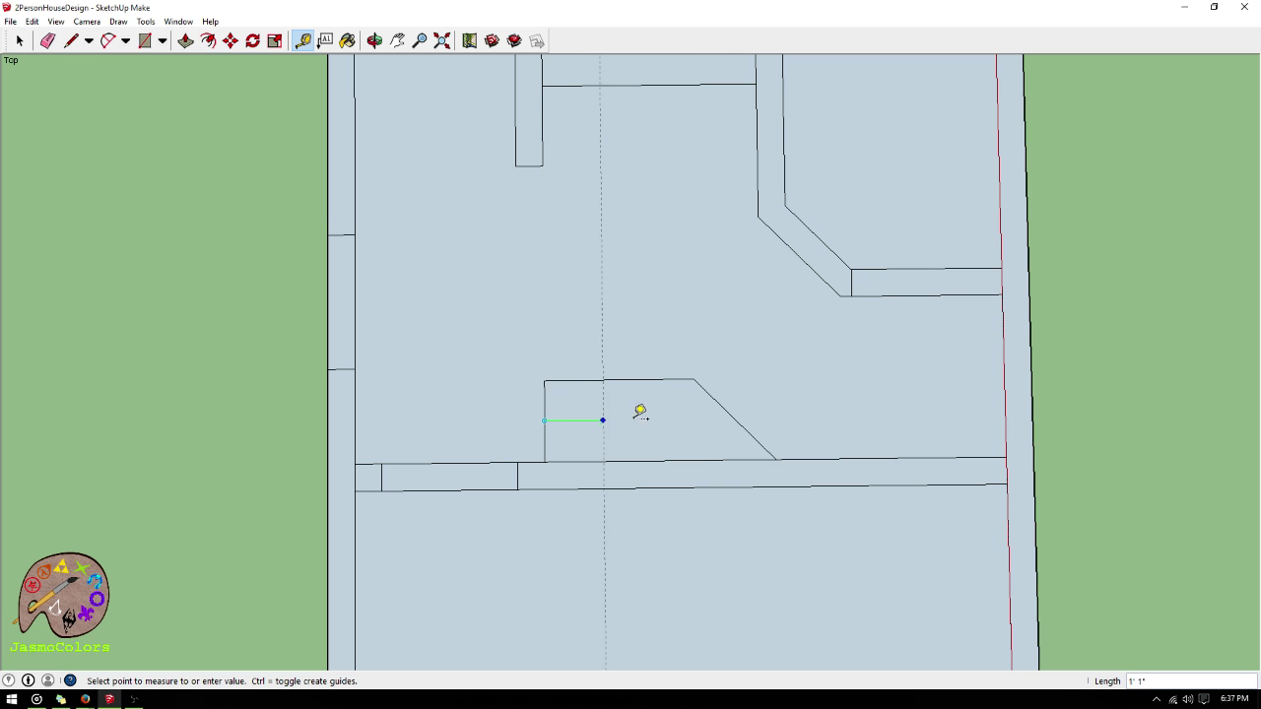
left_click(694, 379)
left_click(658, 379)
left_click(658, 461)
scroll(613, 593, "down", 3)
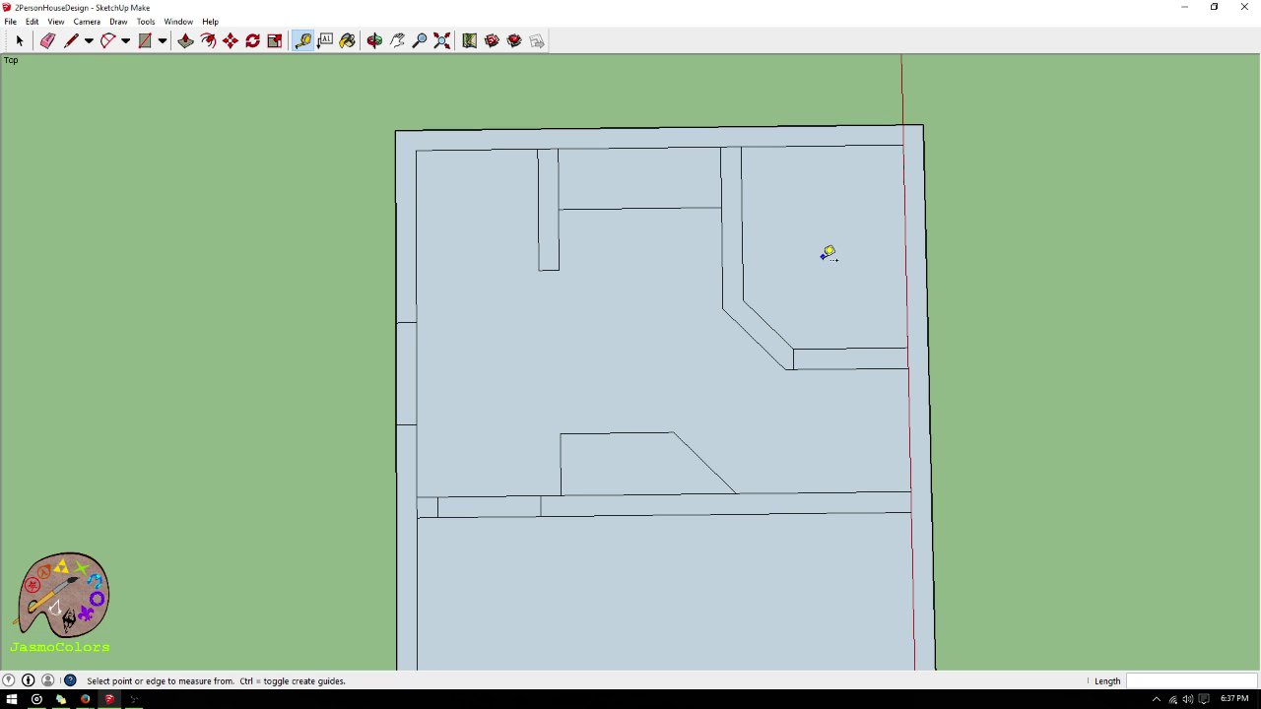
scroll(782, 234, "down", 4)
scroll(749, 237, "down", 2)
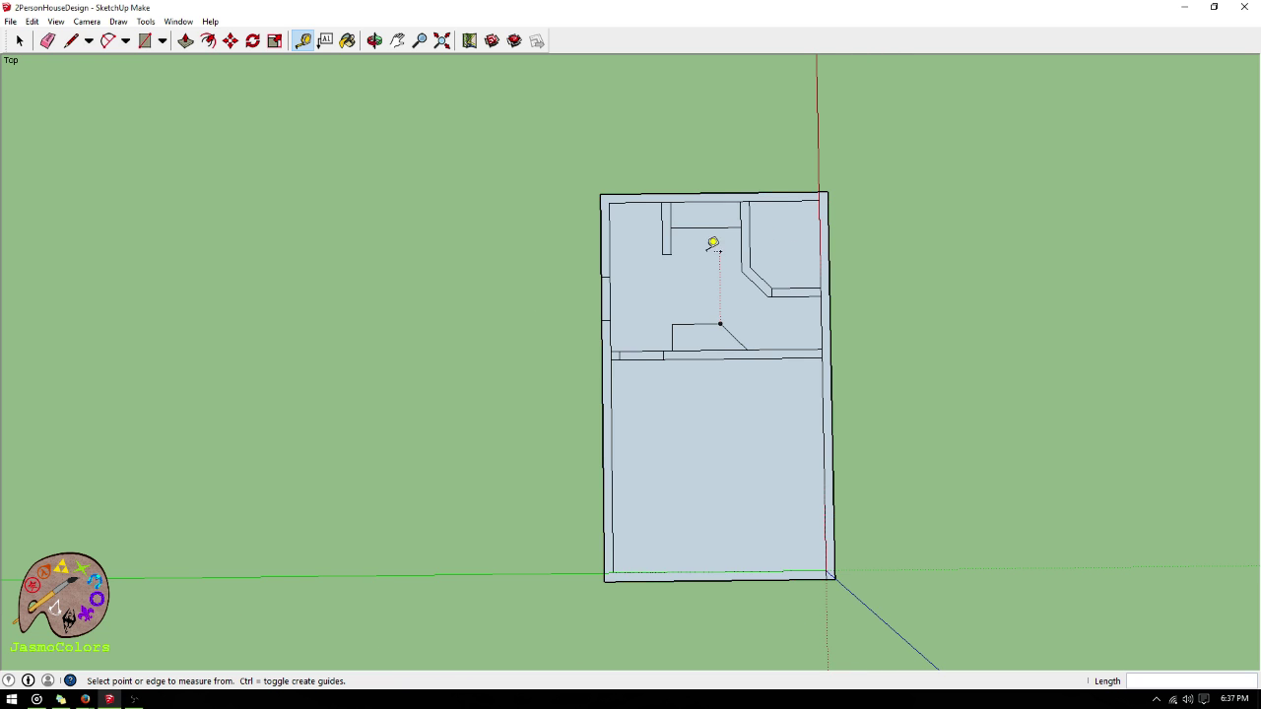
scroll(692, 379, "up", 3)
left_click(375, 41)
left_click_drag(915, 239, 1061, 372)
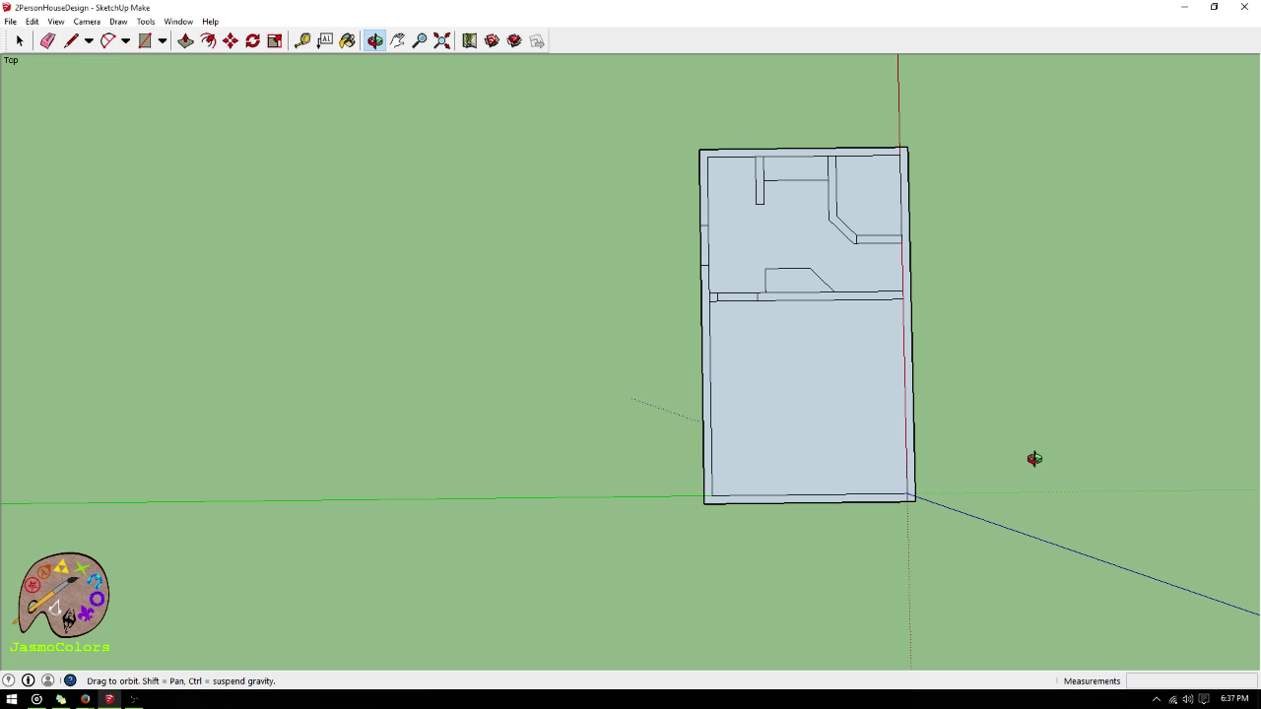
scroll(926, 284, "up", 1)
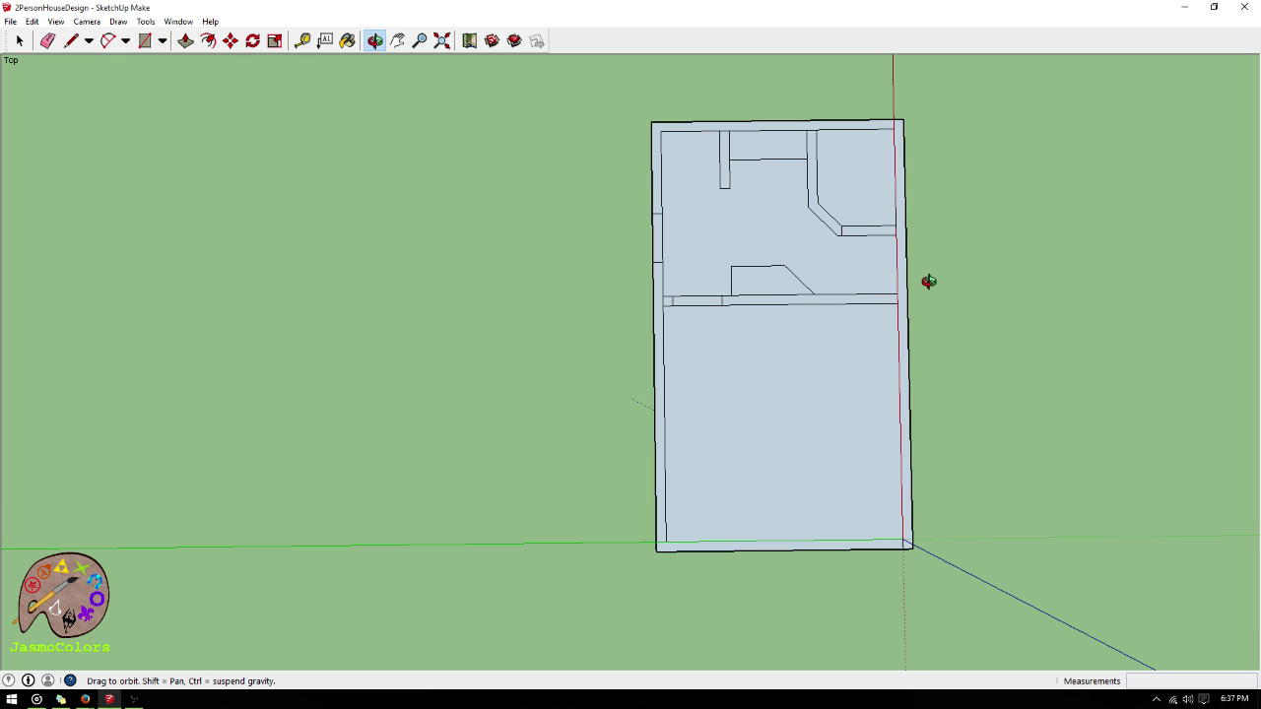
scroll(922, 294, "up", 2)
scroll(921, 294, "down", 2)
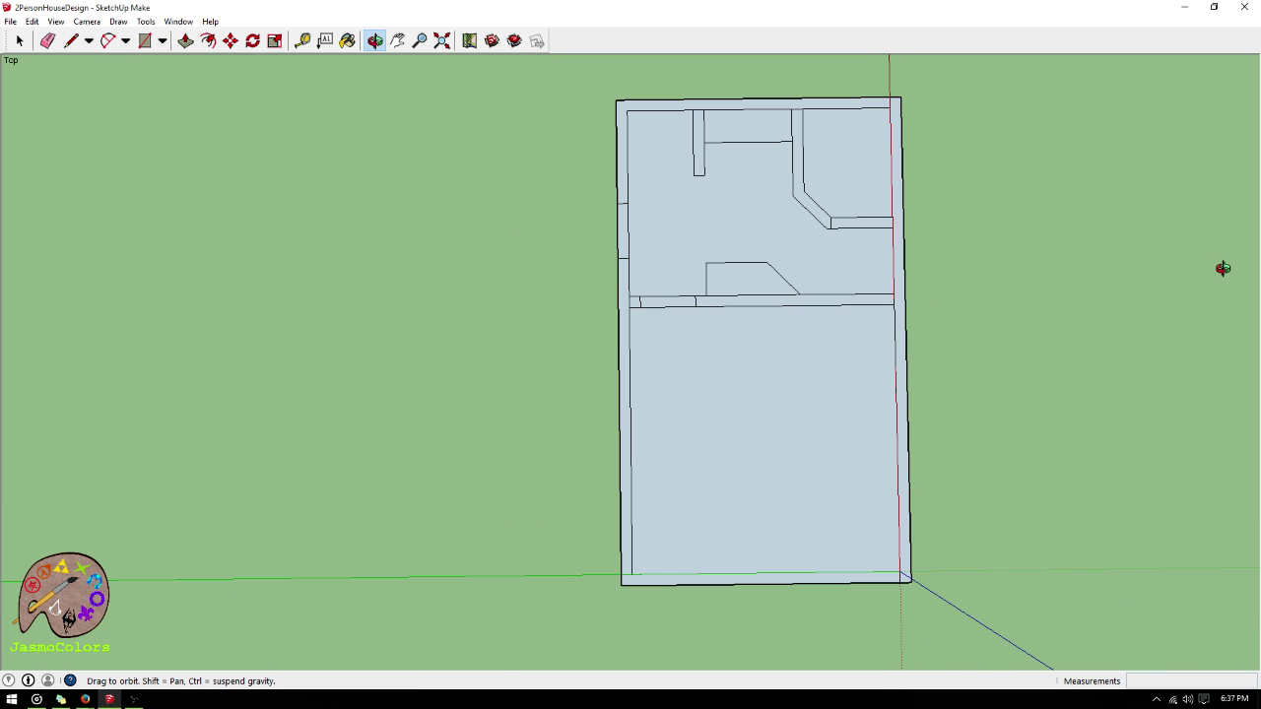
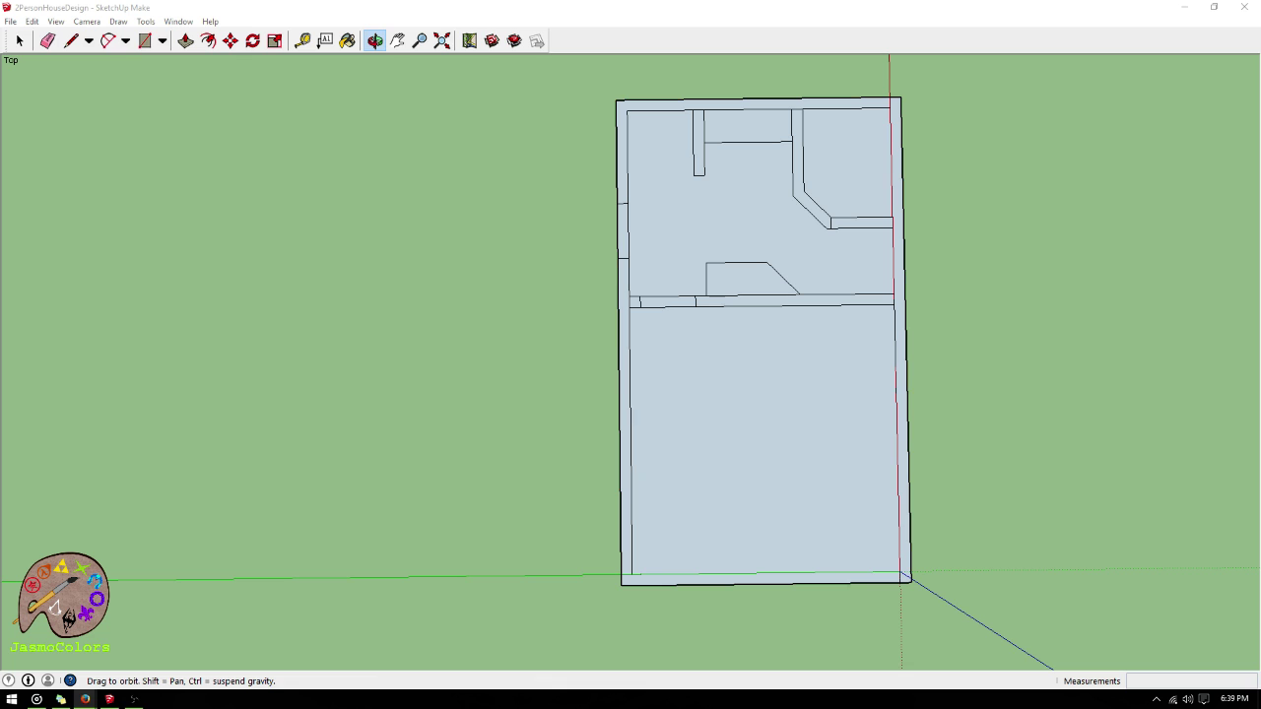
scroll(1002, 195, "down", 2)
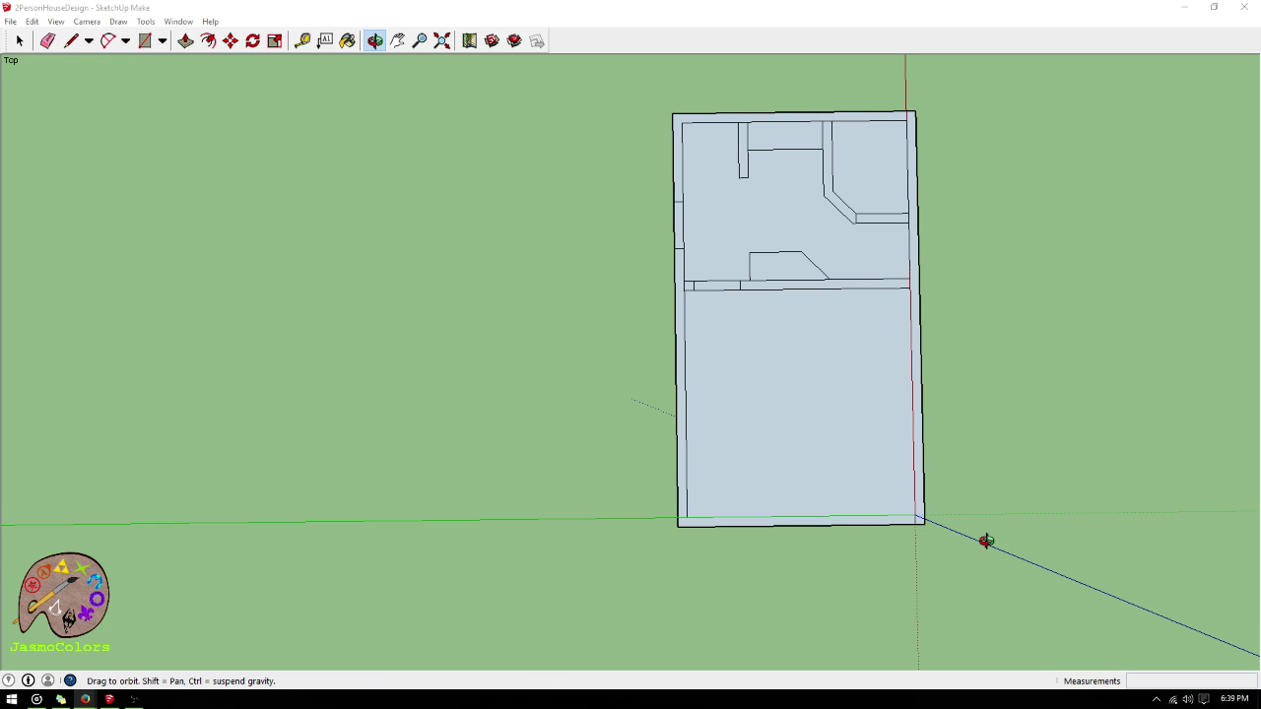
scroll(986, 541, "down", 1)
scroll(749, 153, "up", 1)
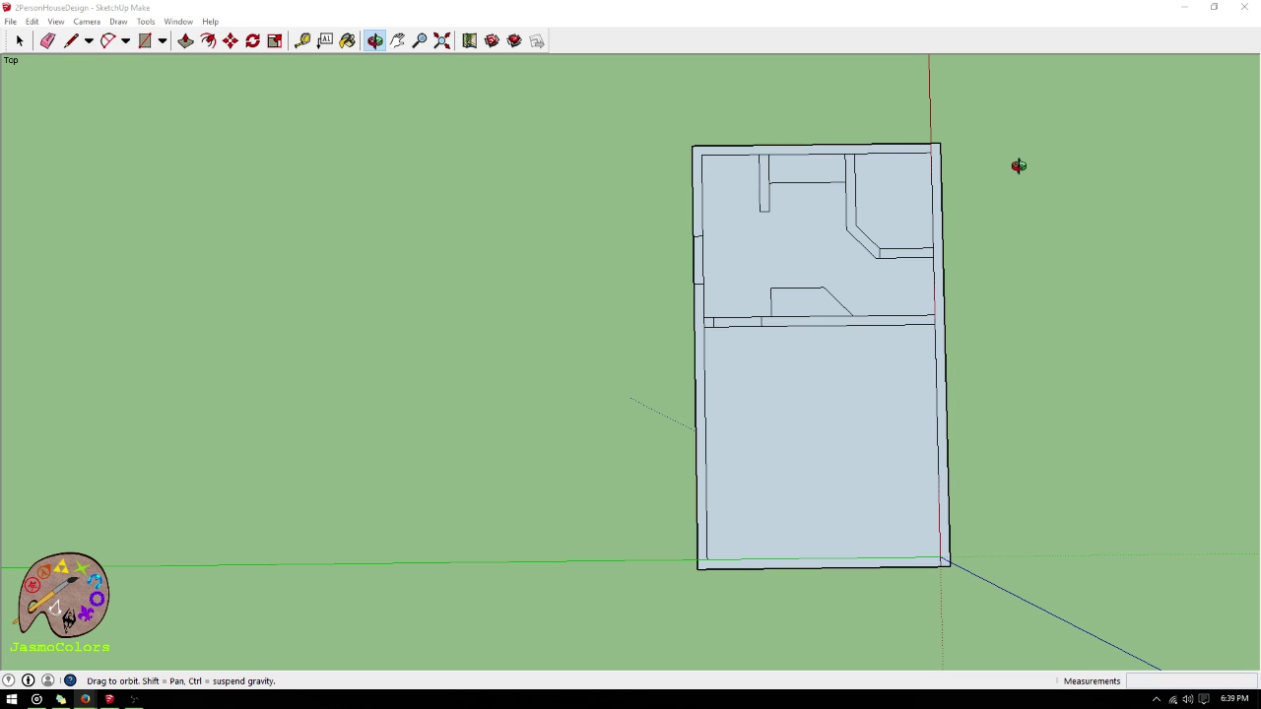
scroll(1069, 175, "up", 1)
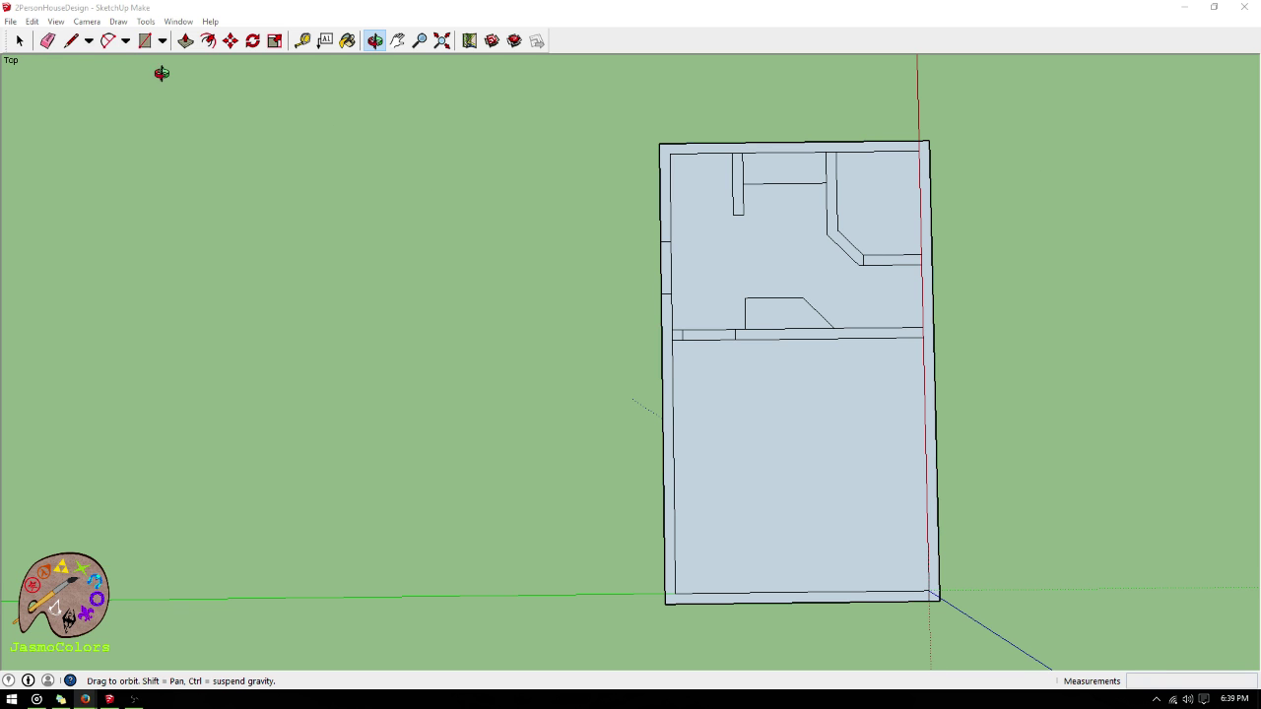
- Draw a line from the outline's angled corner straight to the partition wall, separating the triangular end
left_click(72, 42)
scroll(814, 296, "up", 2)
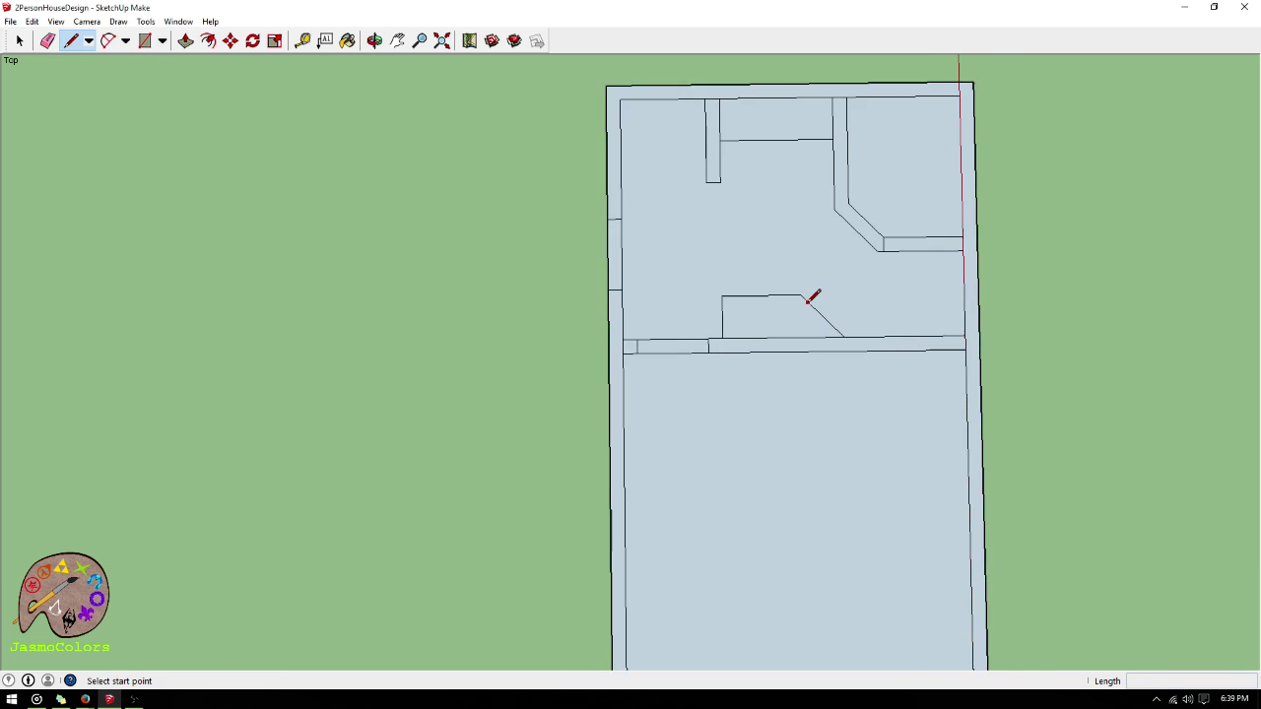
scroll(897, 251, "down", 3)
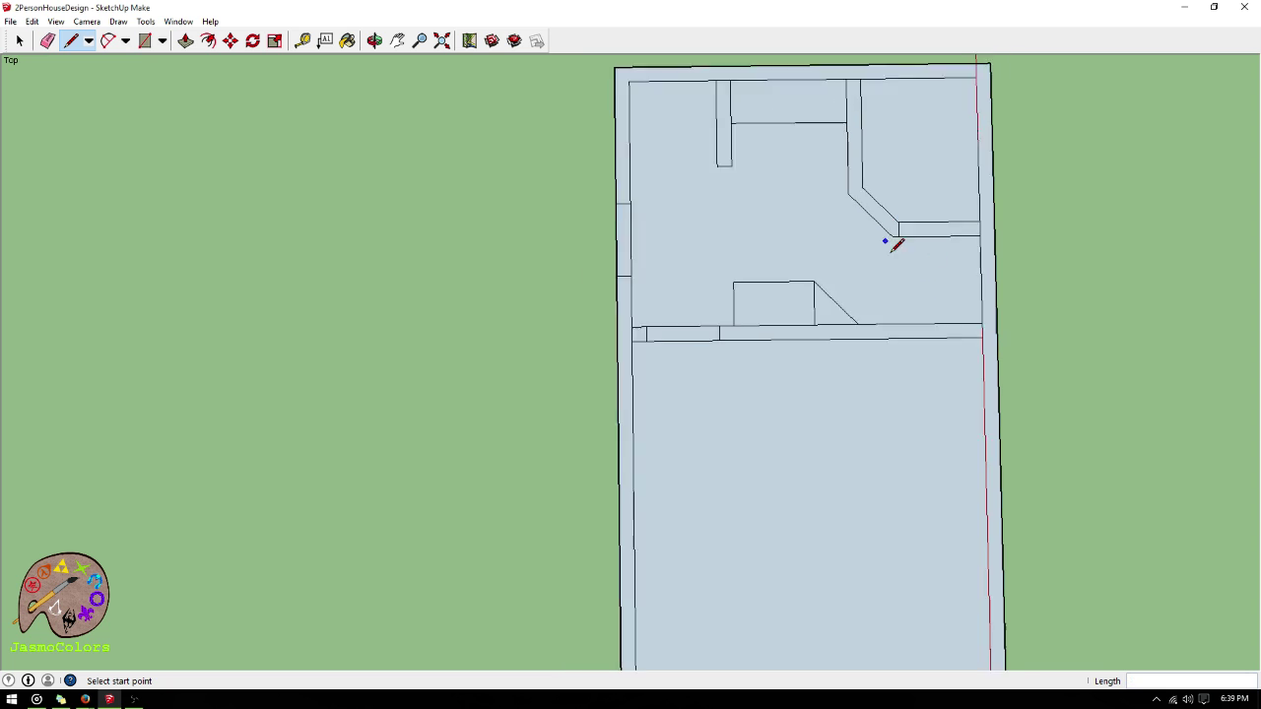
scroll(948, 392, "down", 1)
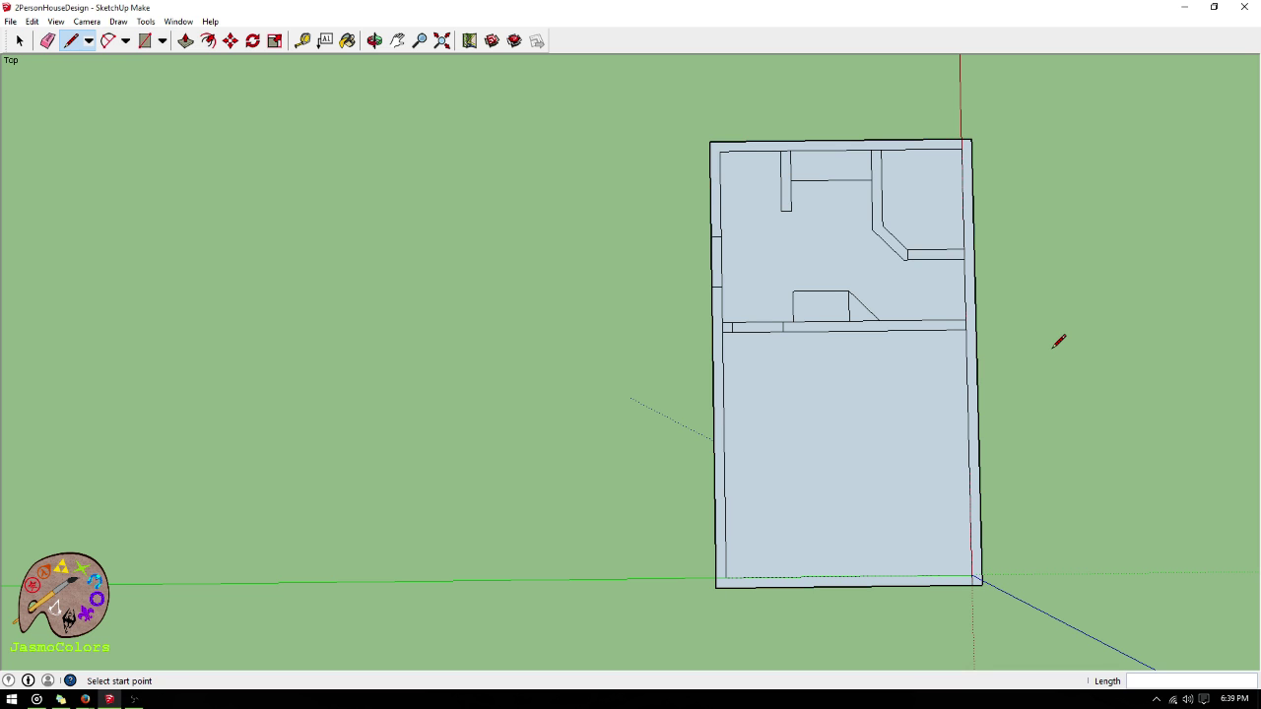
scroll(1058, 341, "down", 1)
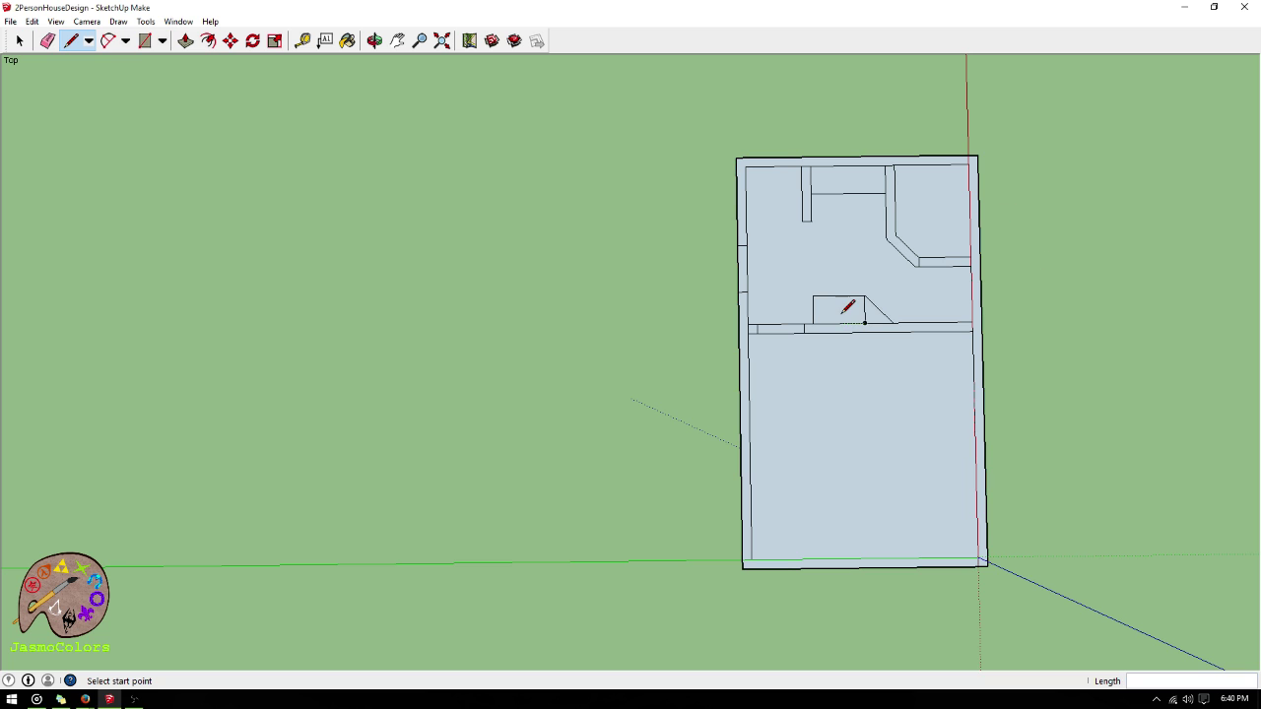
scroll(1117, 262, "down", 2)
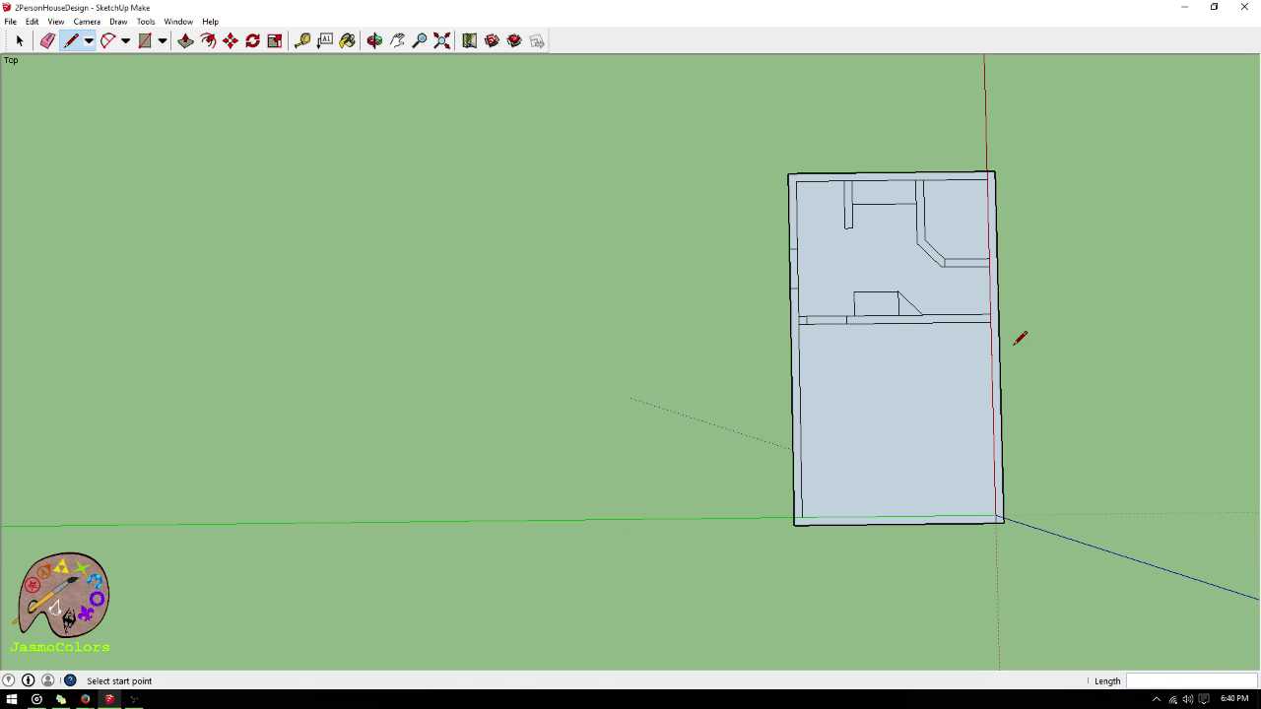
scroll(1084, 535, "down", 1)
scroll(667, 436, "up", 2)
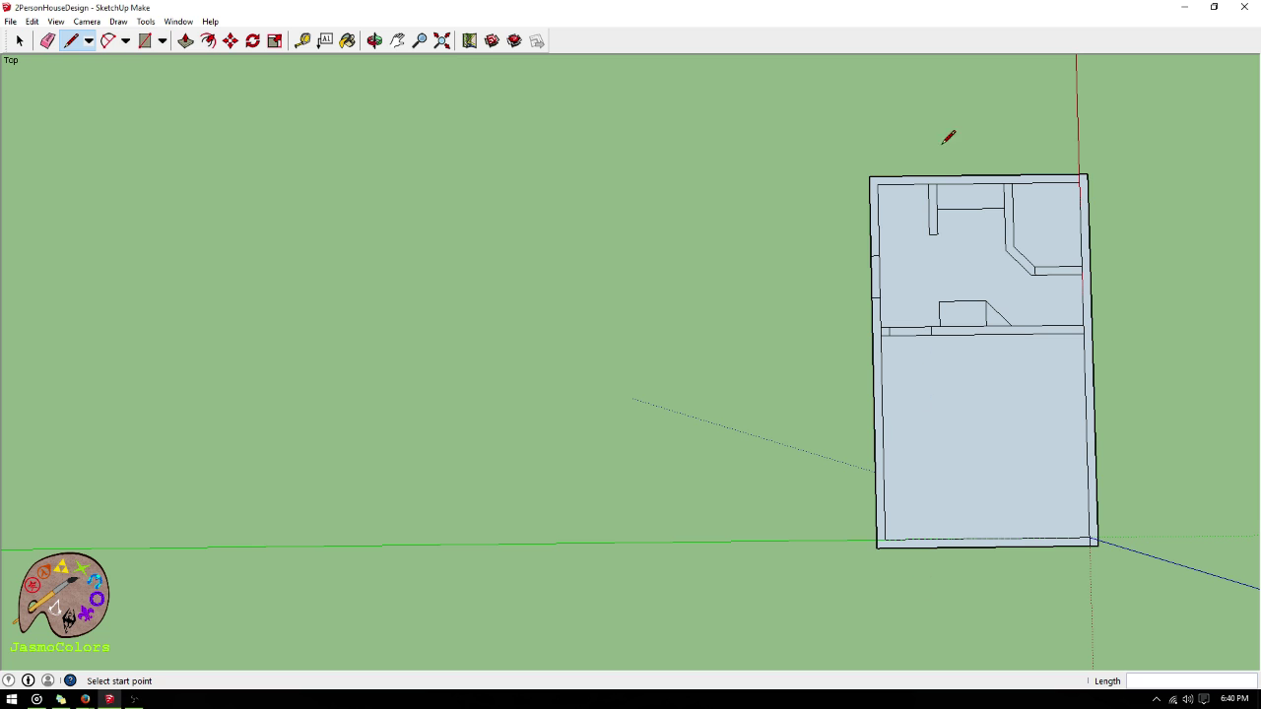
- Place guides along the outer edges of both end walls, 22' apart, extending past the house
left_click(302, 41)
left_click(917, 178)
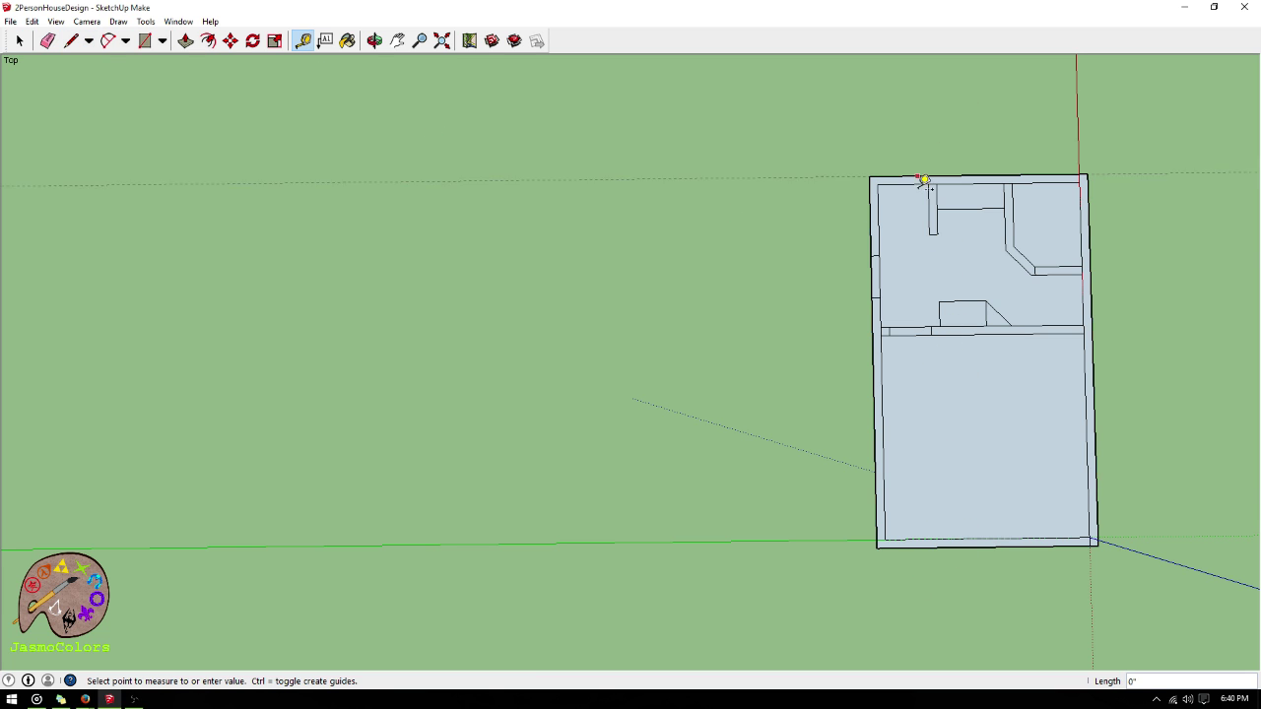
left_click(931, 540)
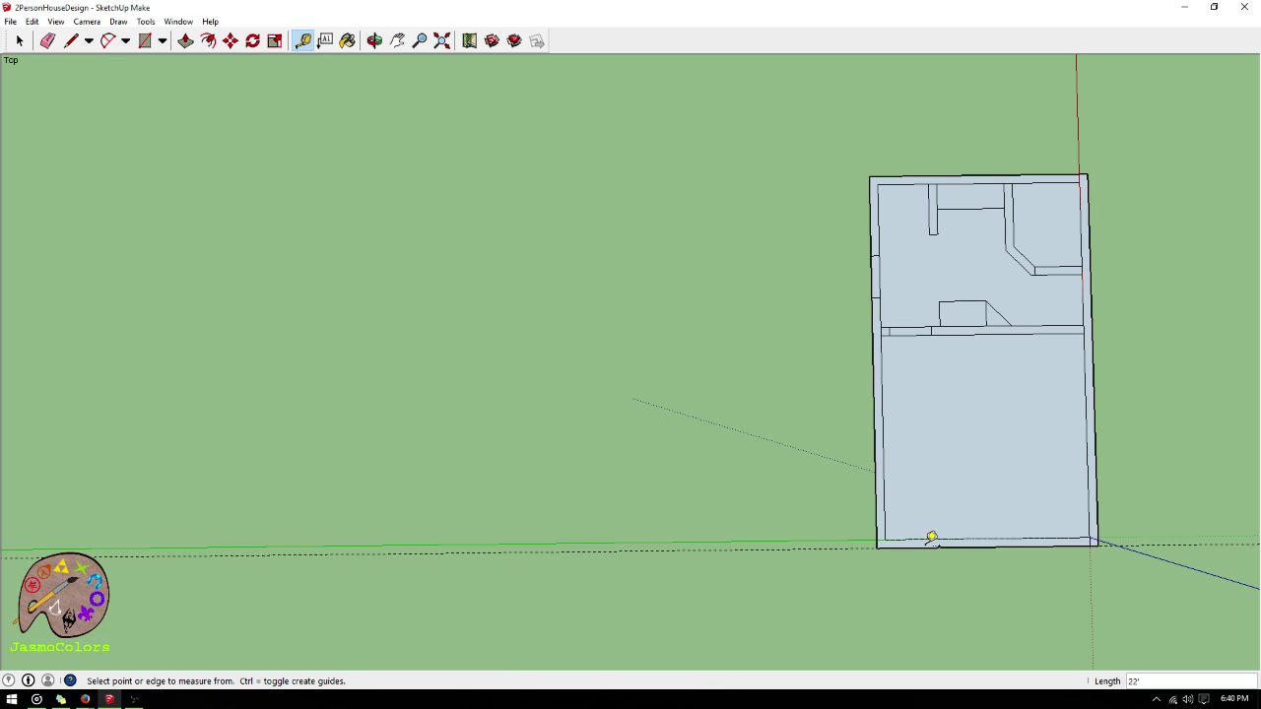
left_click(931, 540)
left_click(926, 167)
left_click(875, 210)
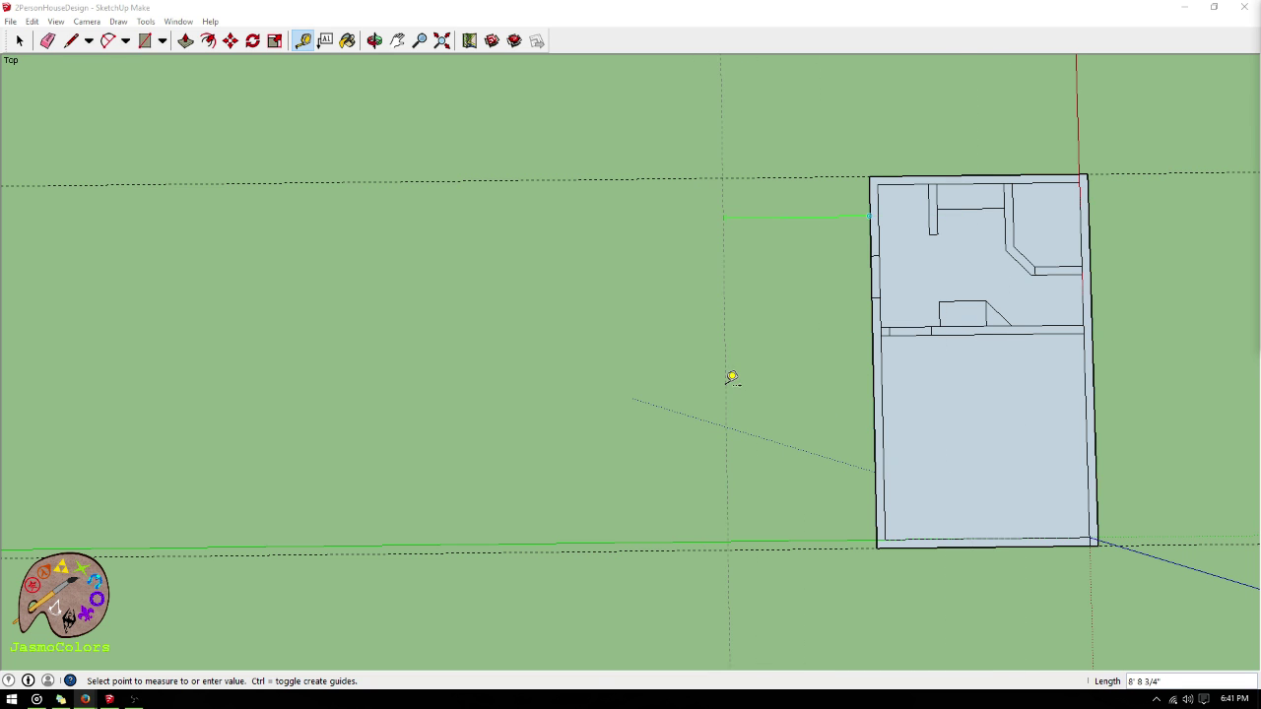
scroll(724, 376, "up", 1)
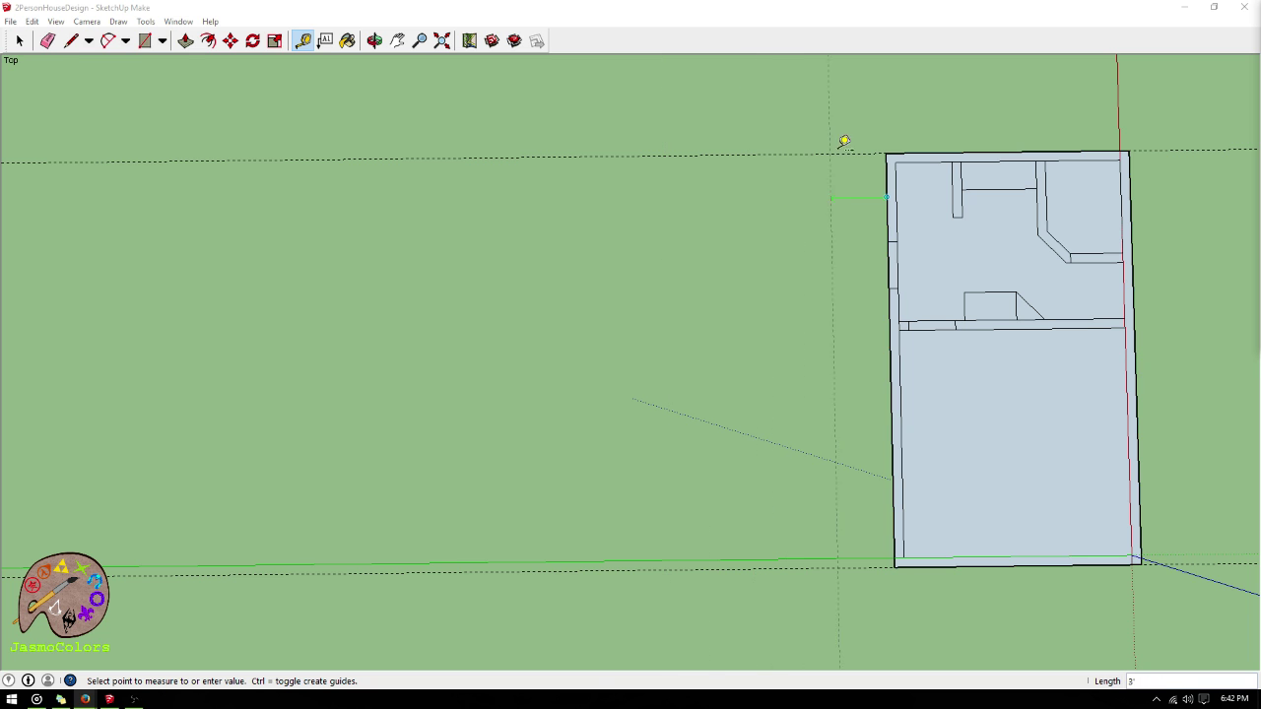
key("Escape")
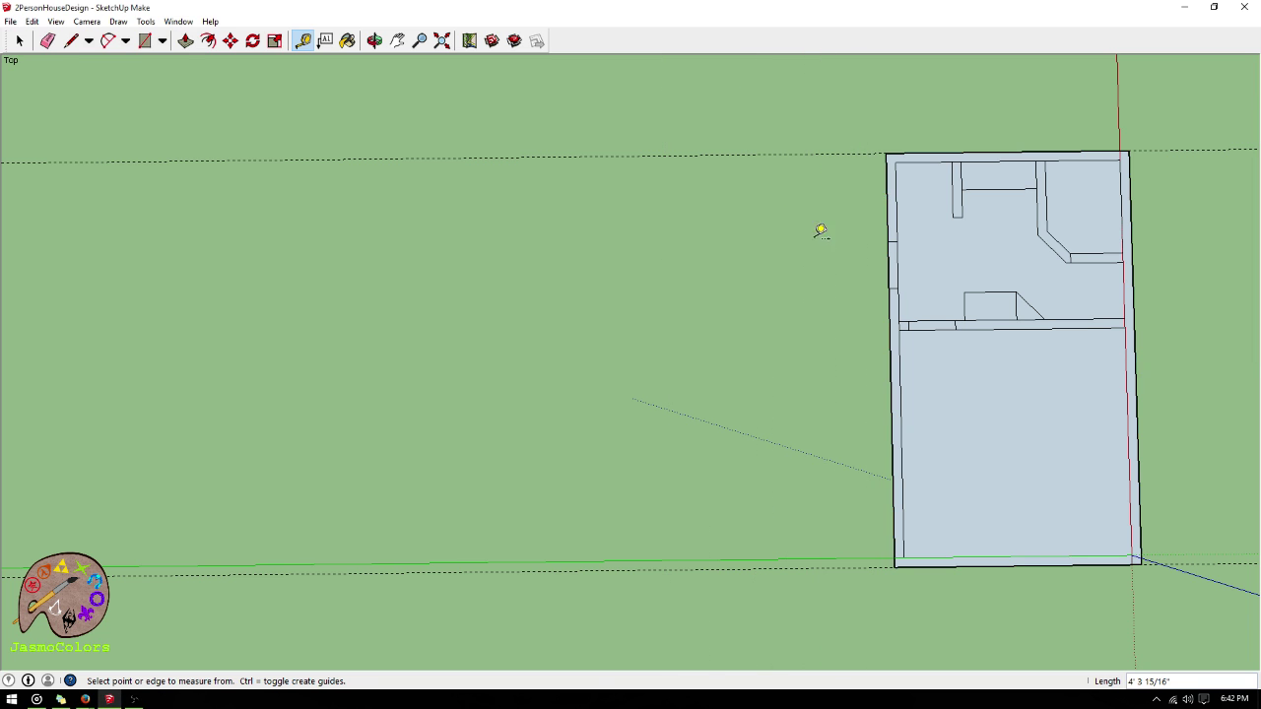
- Place guides along the inner edges of both end walls, 6" in from their outer edges
left_click(936, 153)
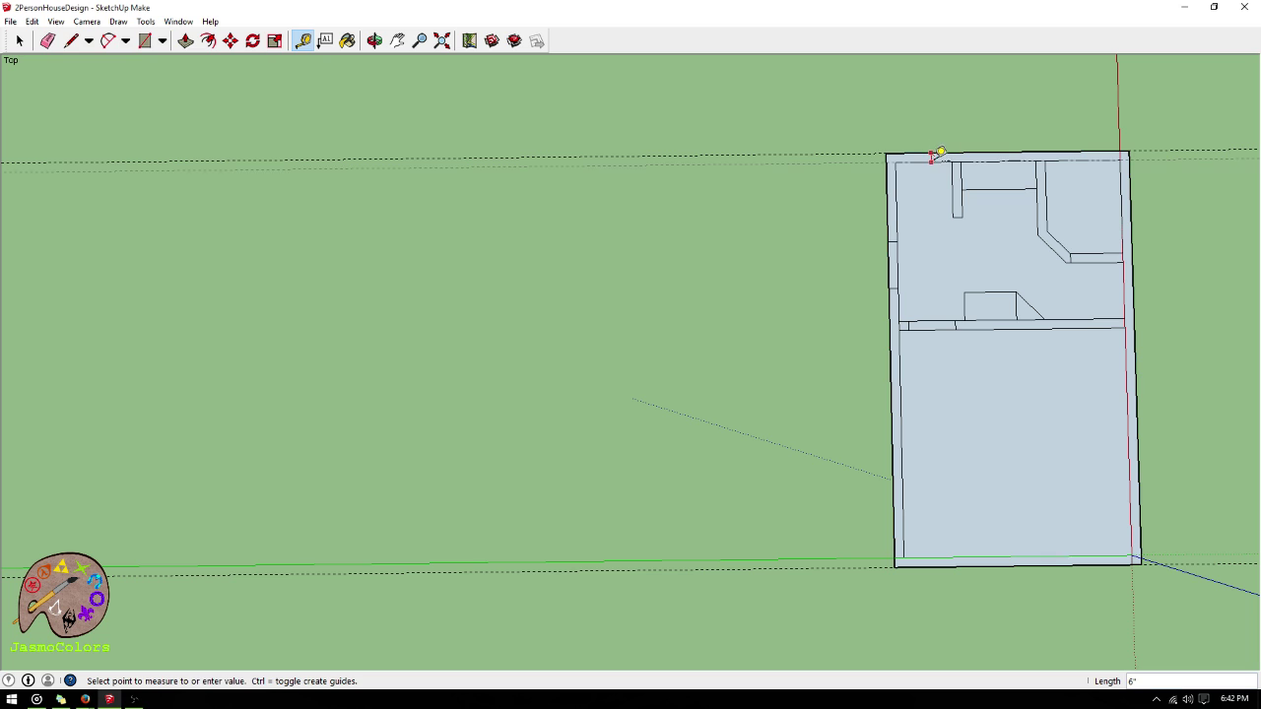
left_click(932, 162)
left_click(933, 567)
left_click(933, 558)
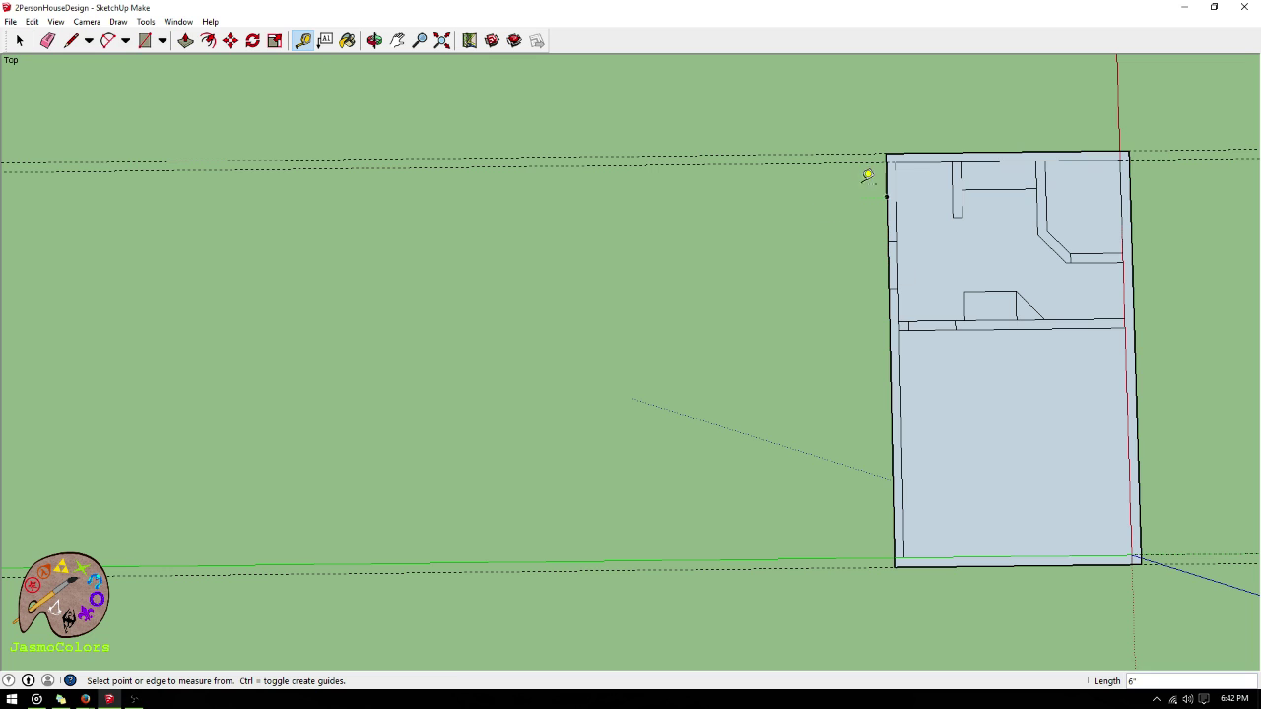
- Try to place a guide outward from the side wall with the outer door opening, and undo the end-wall guides
left_click(891, 389)
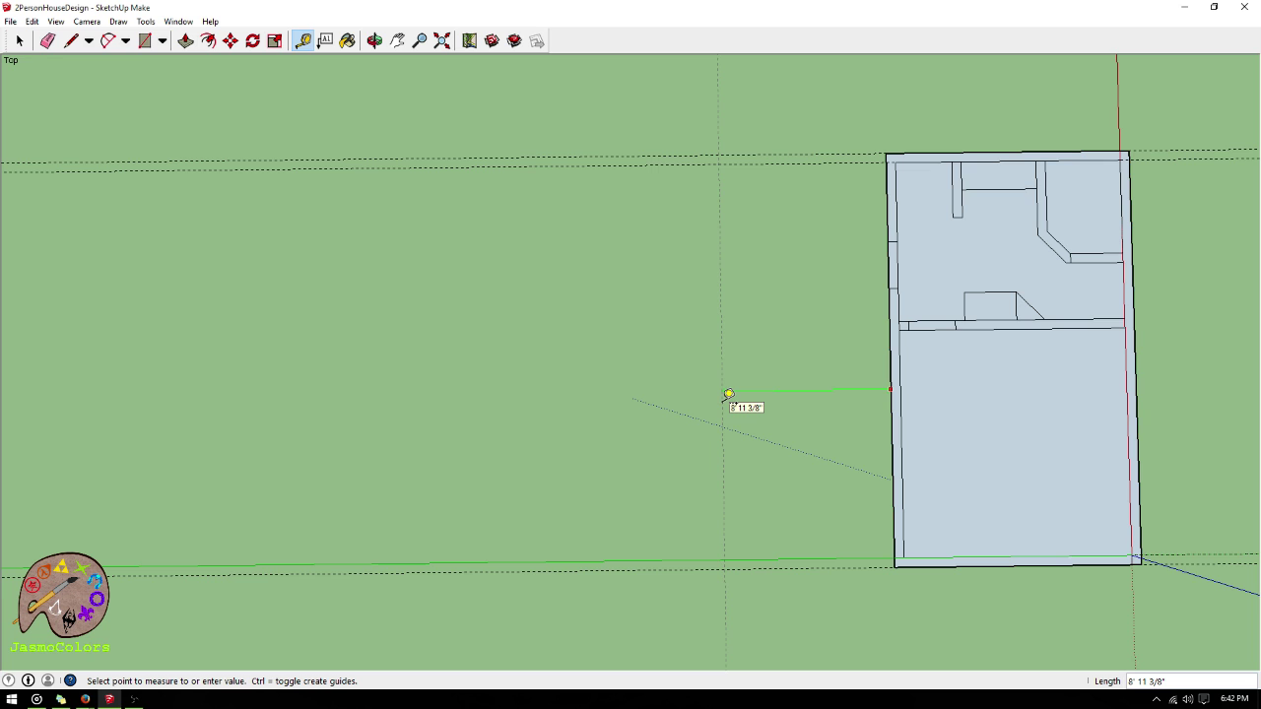
scroll(754, 480, "down", 2)
scroll(755, 479, "up", 1)
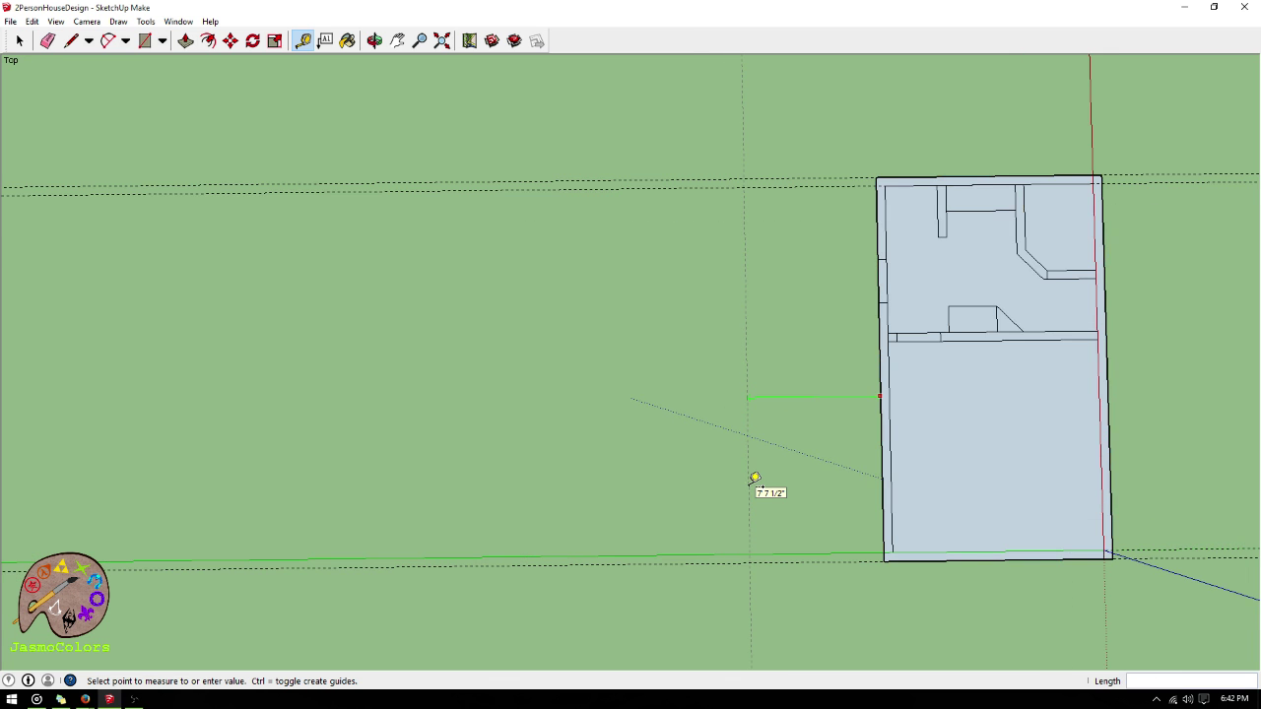
scroll(650, 433, "down", 2)
left_click(583, 409)
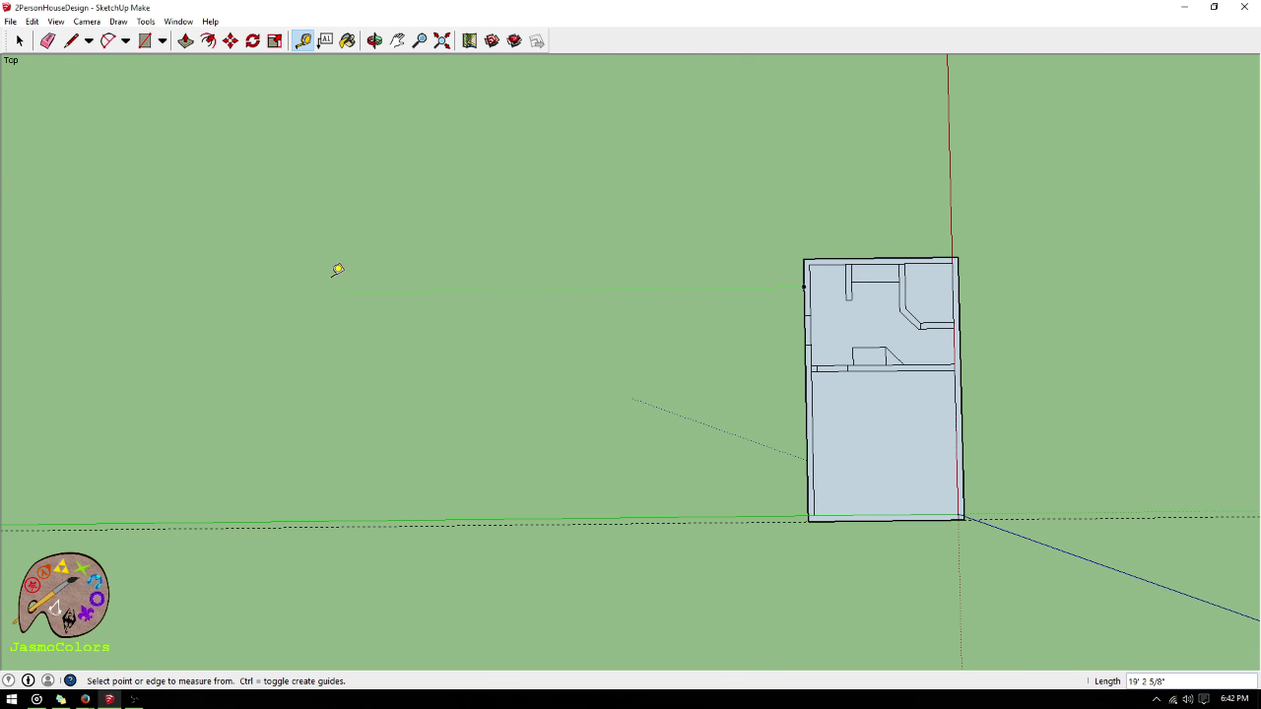
scroll(339, 276, "down", 1)
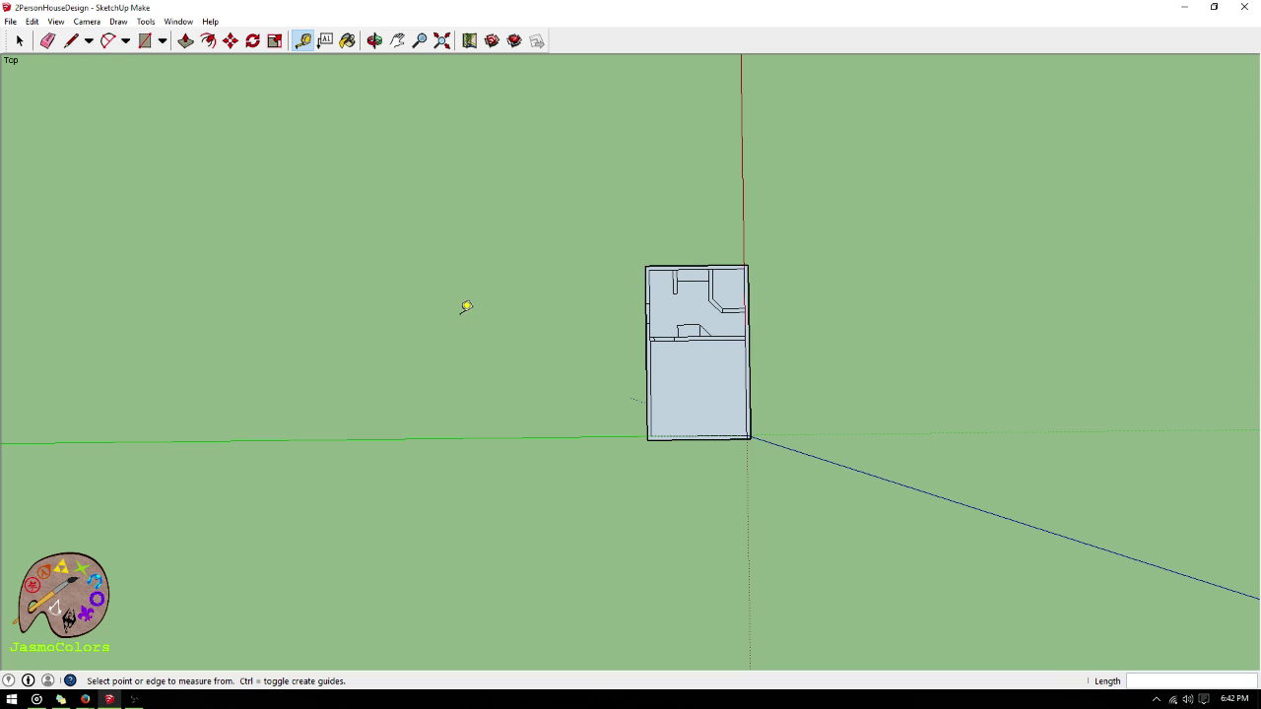
- Delete all guides from the model
left_click(39, 25)
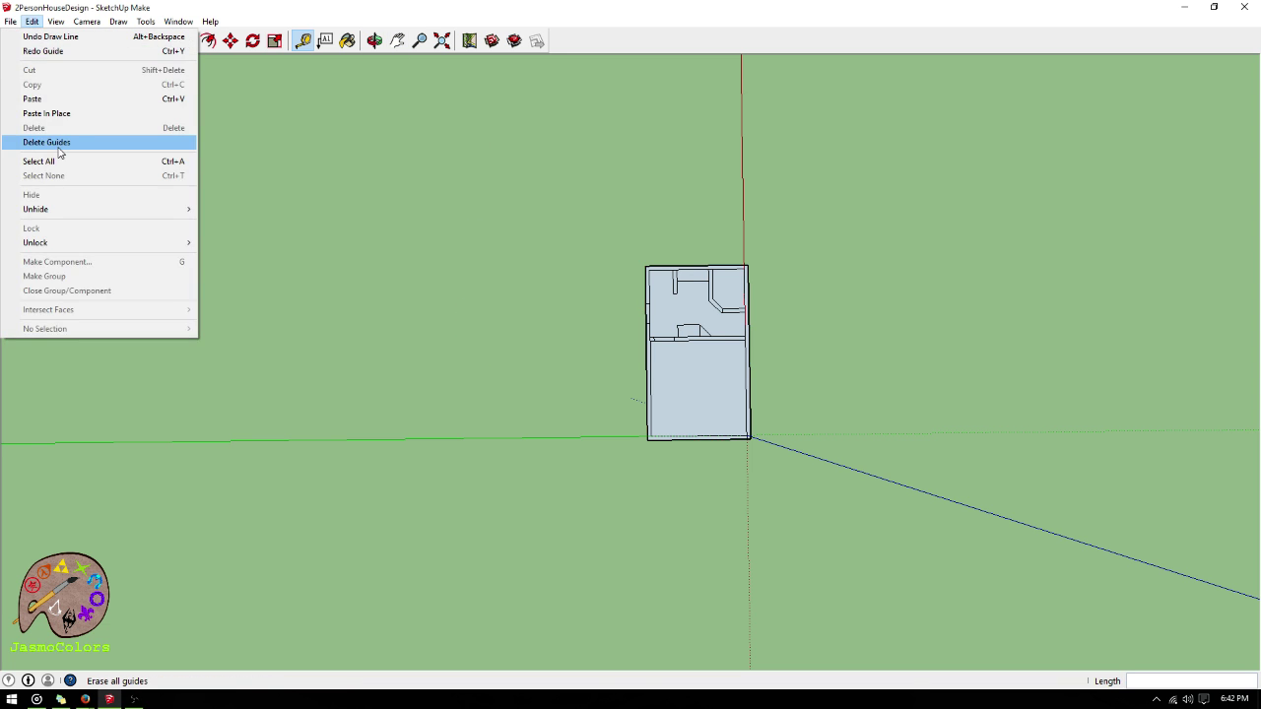
left_click(60, 145)
- Select the whole floor plan and move it by its origin corner about 64' away, clearing the area around the origin
left_click(375, 41)
left_click_drag(444, 136, 468, 417)
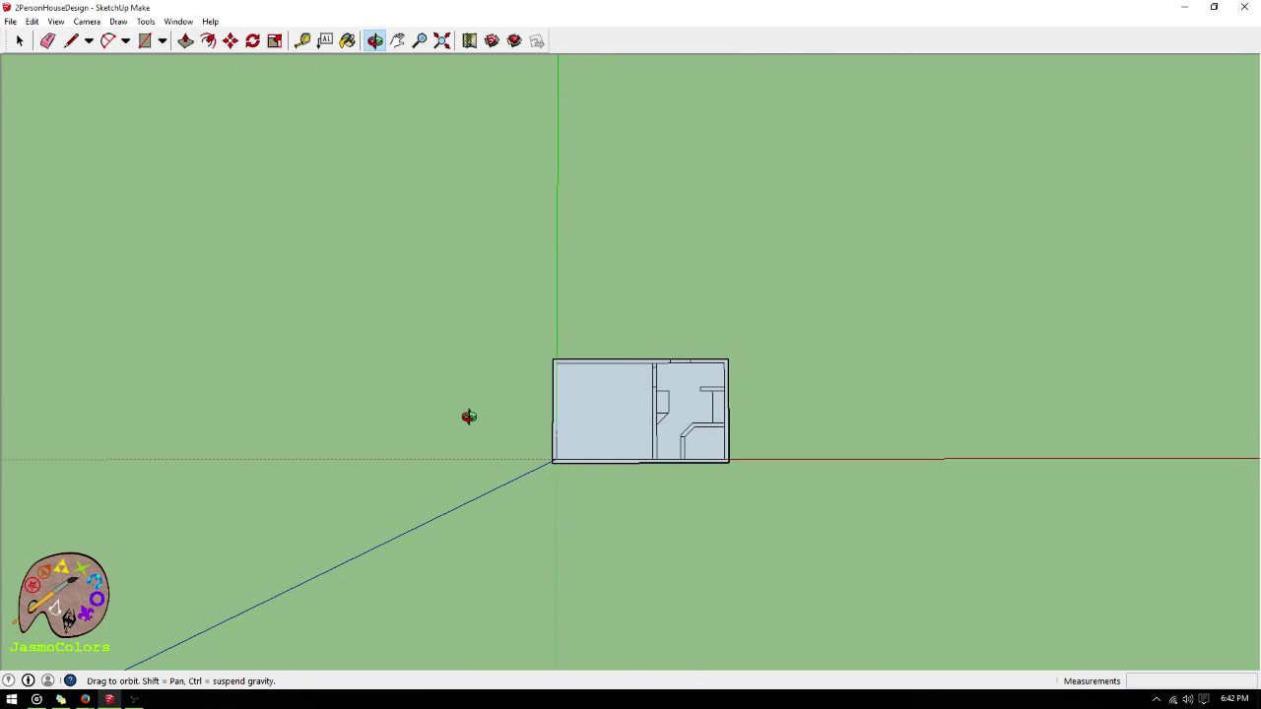
key("space")
left_click_drag(527, 304, 786, 500)
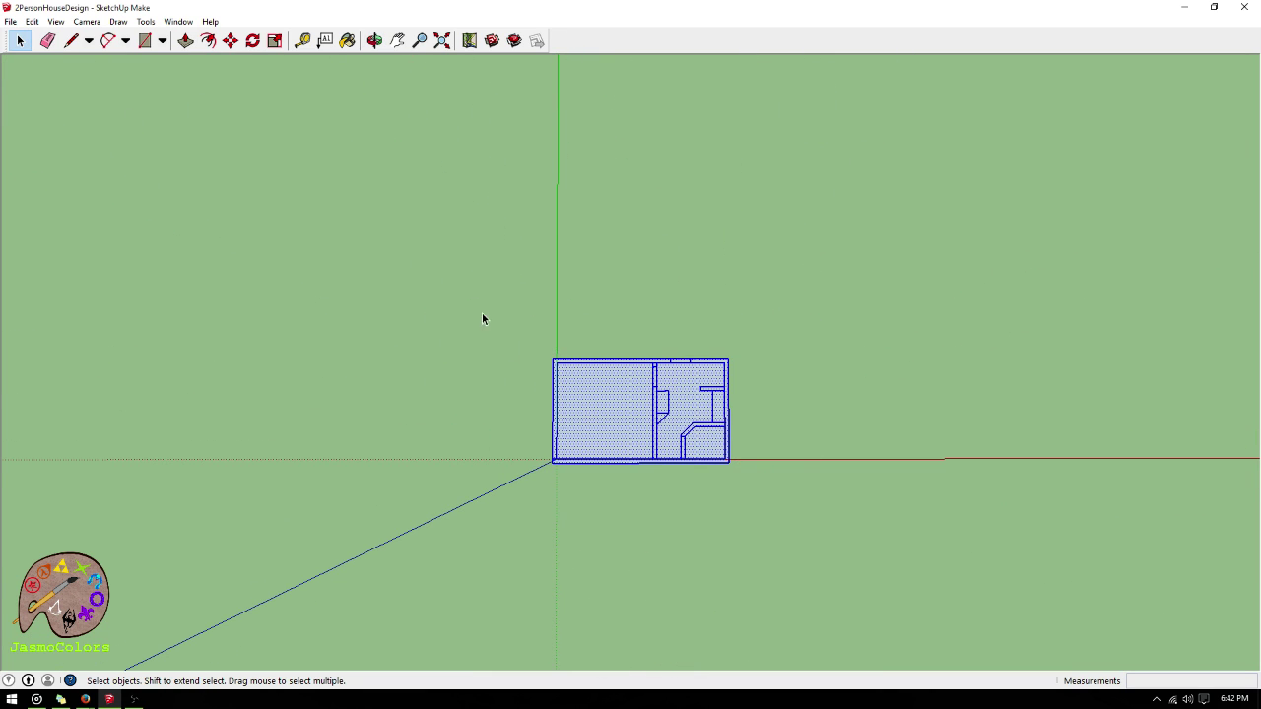
left_click_drag(459, 293, 823, 555)
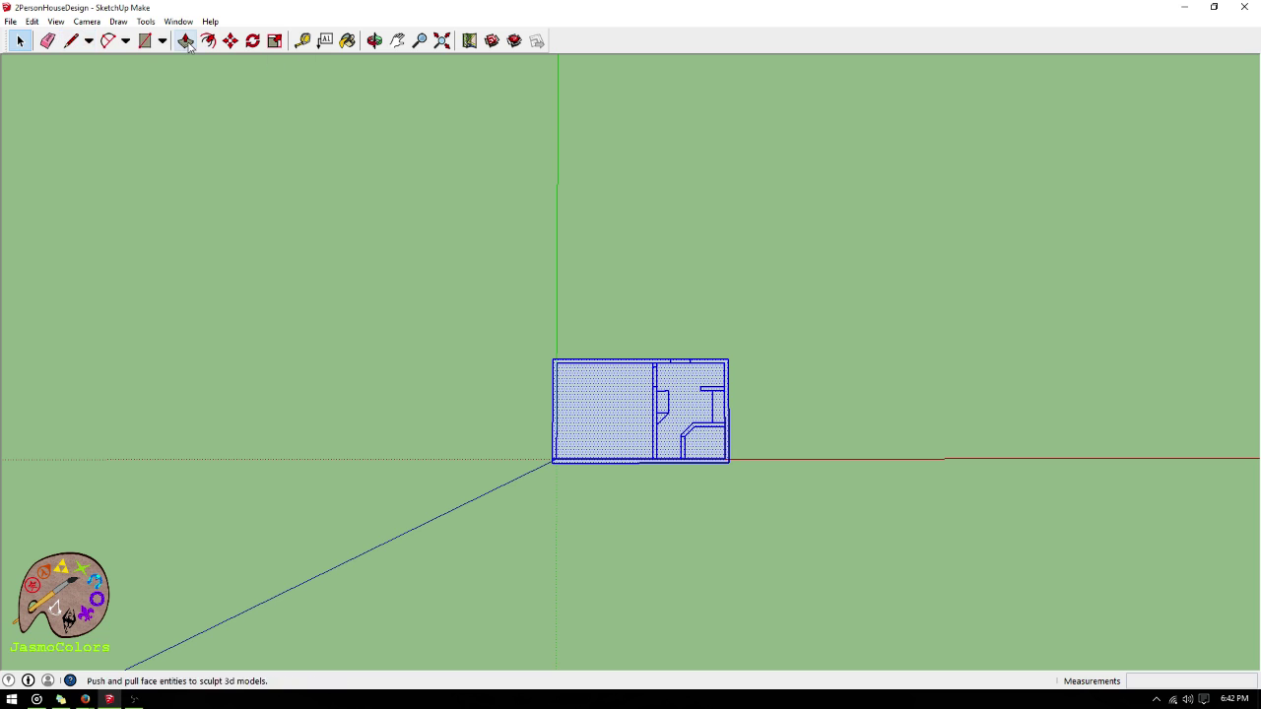
left_click(229, 40)
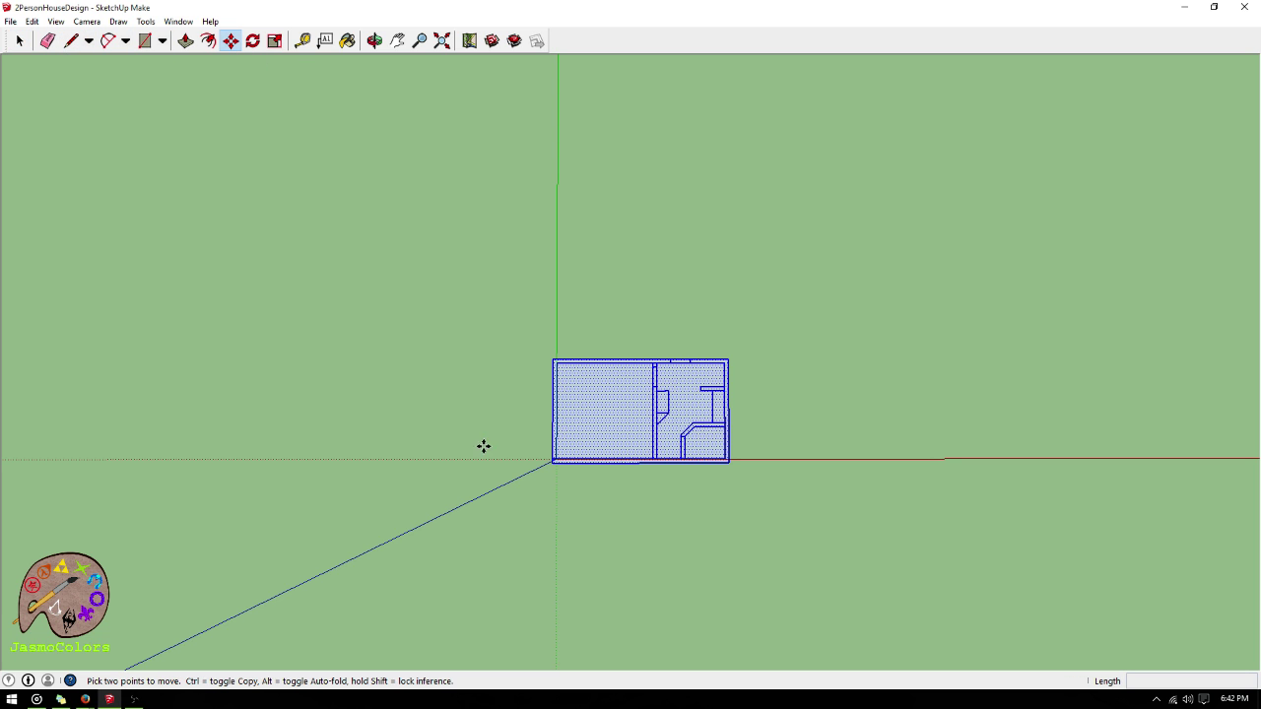
left_click(552, 461)
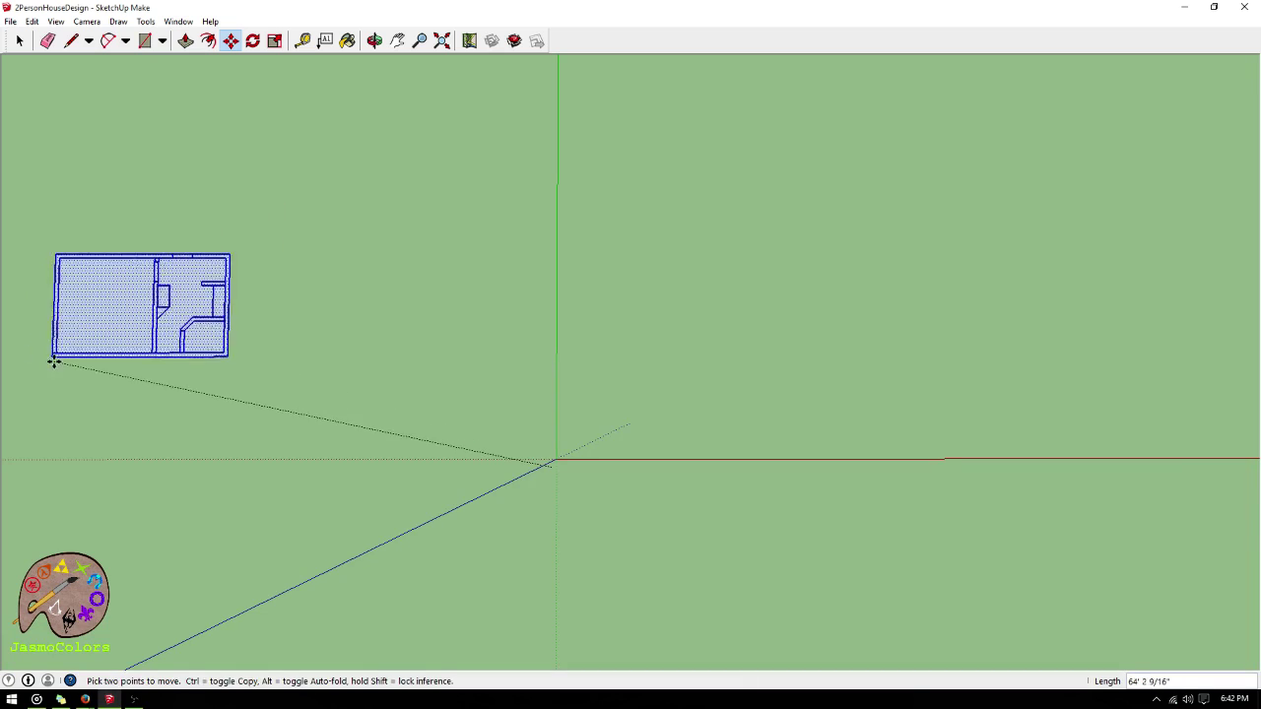
left_click(63, 361)
left_click(19, 40)
left_click(312, 364)
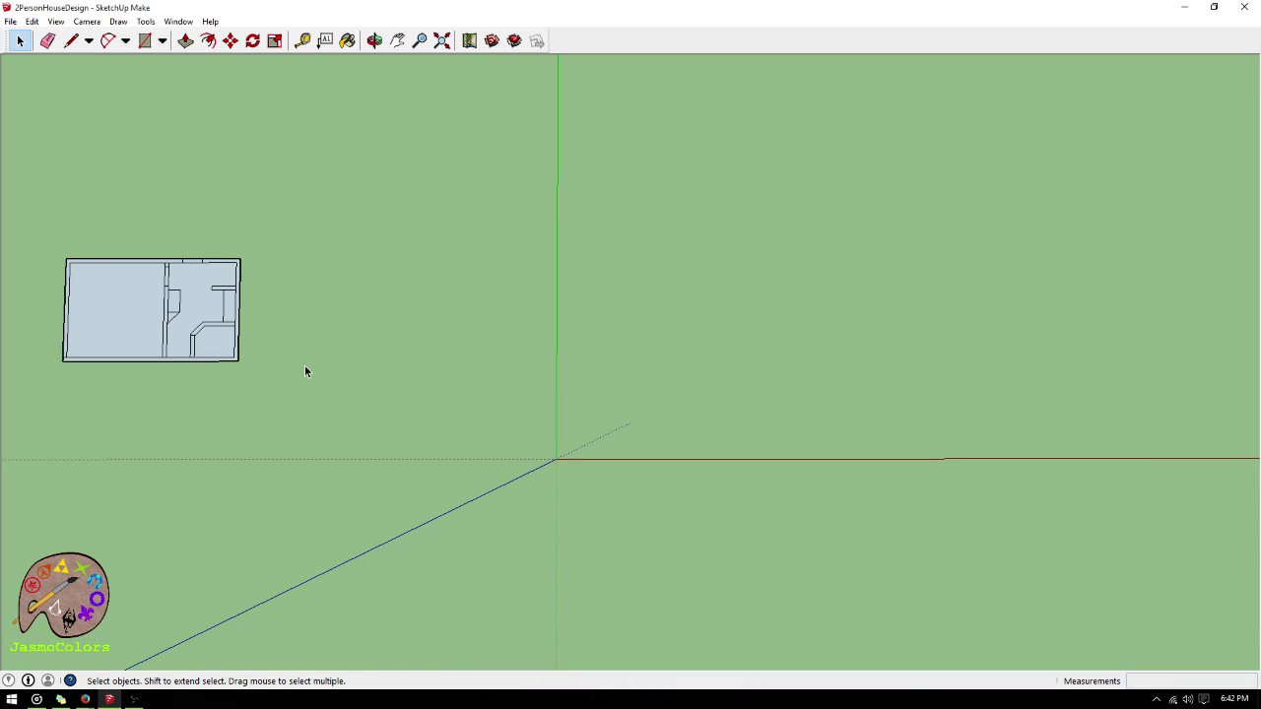
- Place a construction guide parallel to the green axis, 6" from it in the positive red direction
scroll(895, 453, "up", 2)
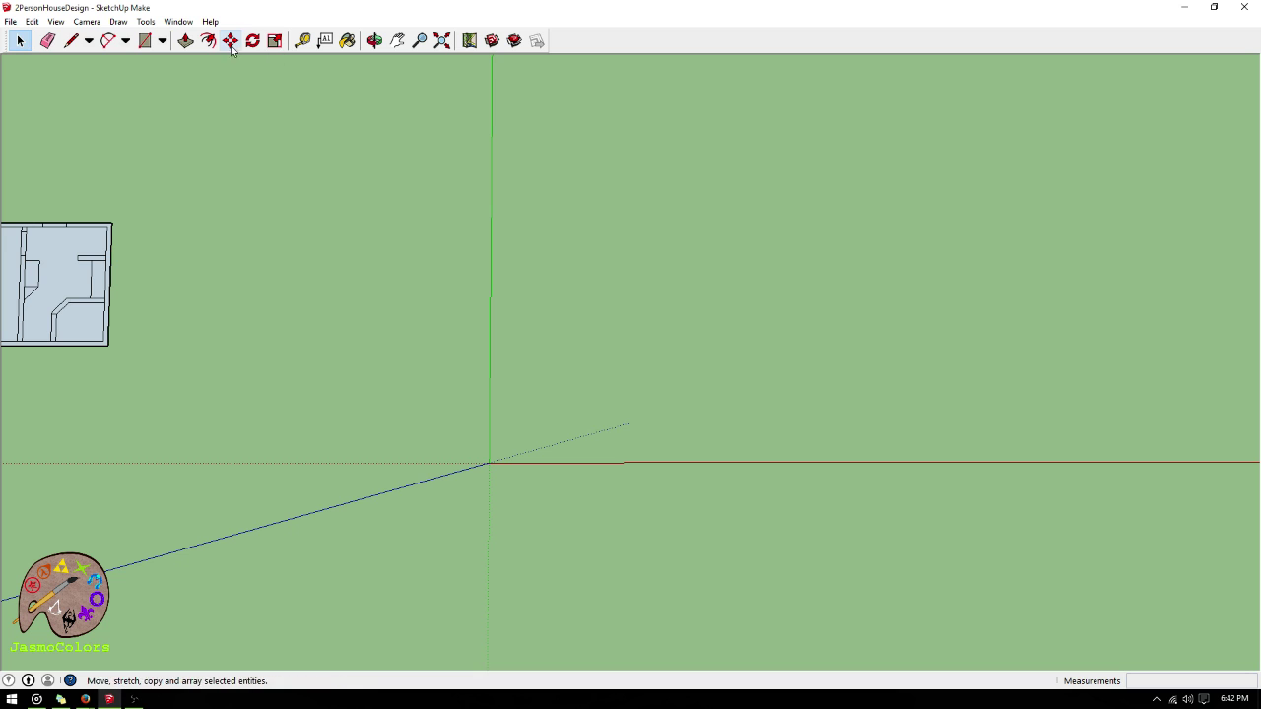
left_click(302, 40)
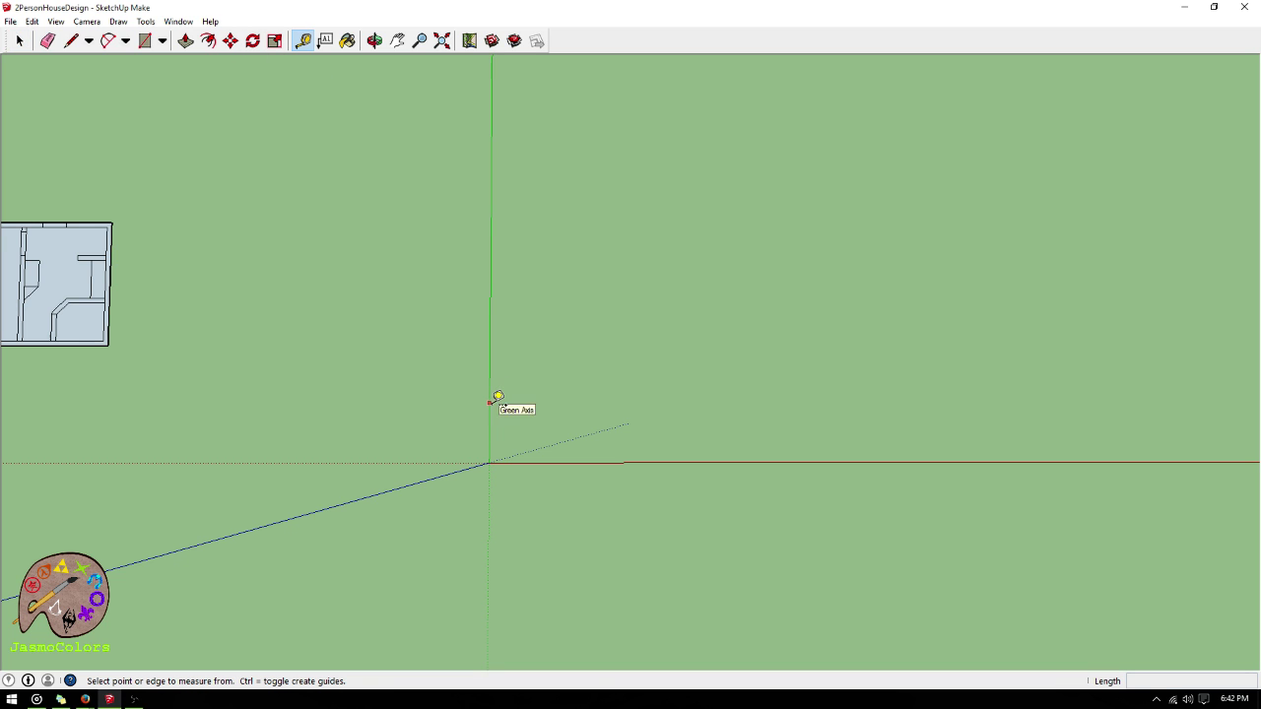
left_click(492, 400)
type("12")
key("Return")
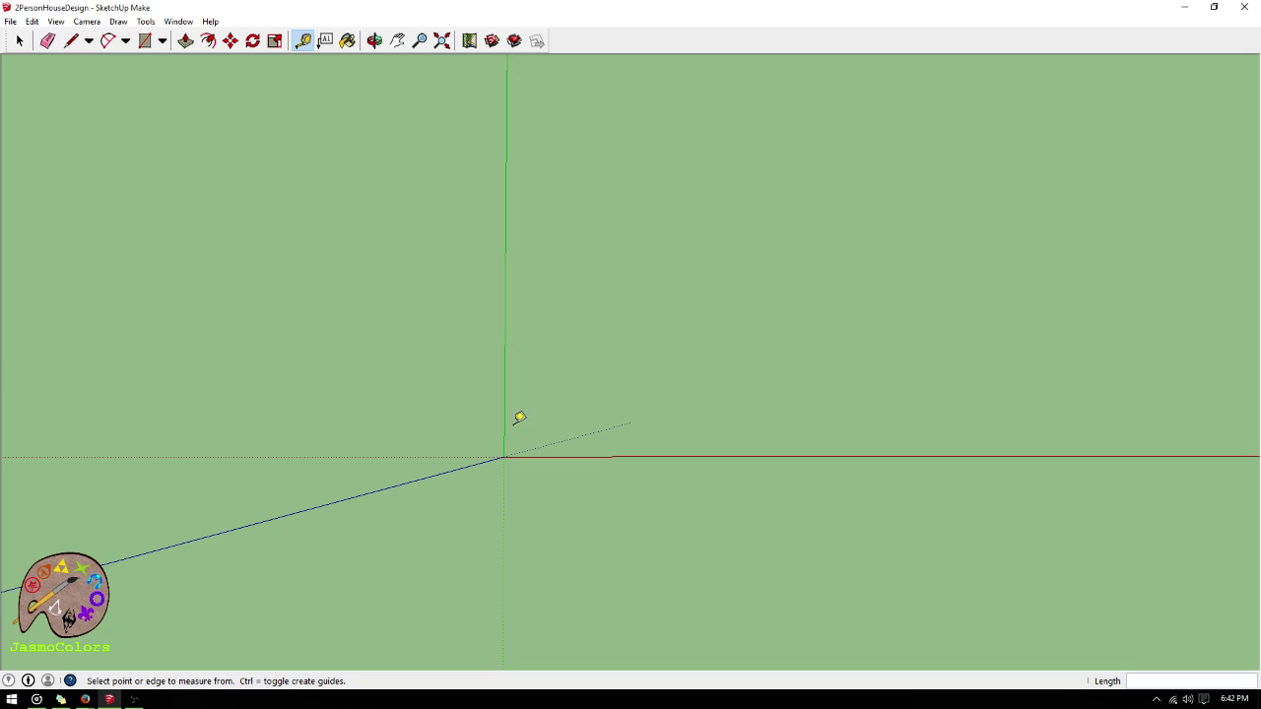
left_click(507, 419)
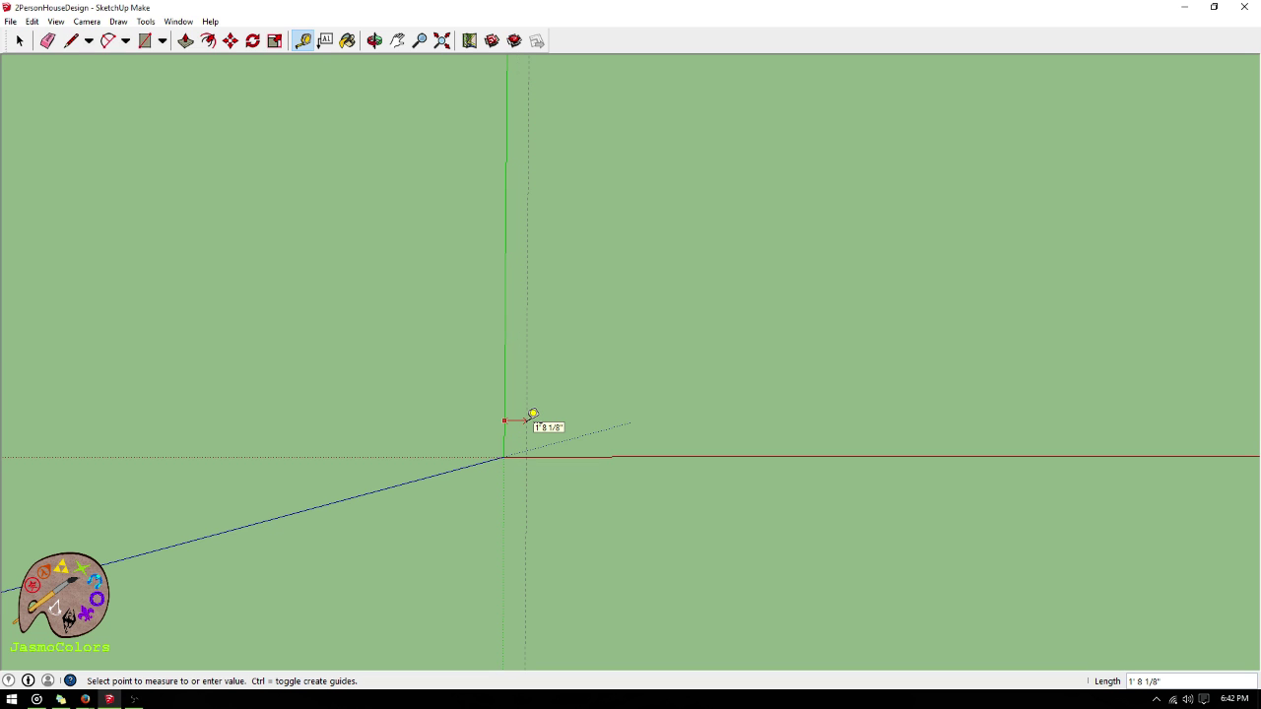
left_click(532, 414)
- Add a parallel guide 12' from the guide beside the green axis and another 6" beyond it
left_click(510, 419)
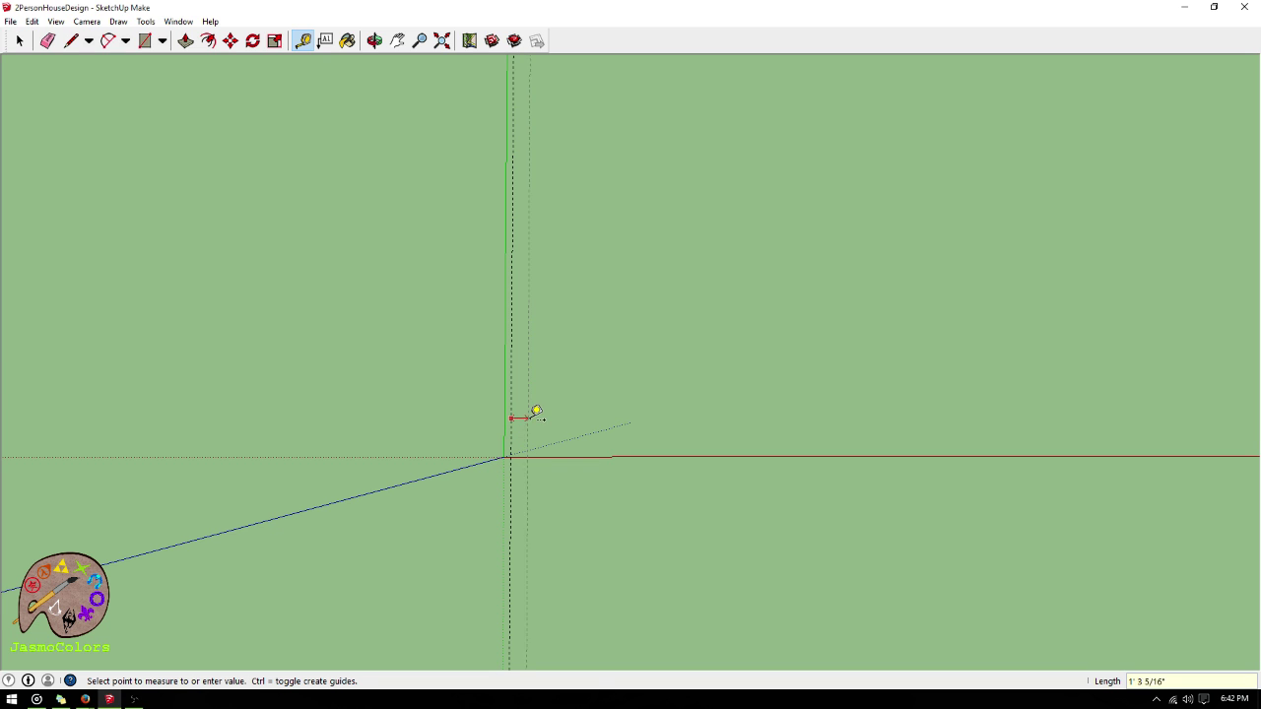
type("12")
key("Return")
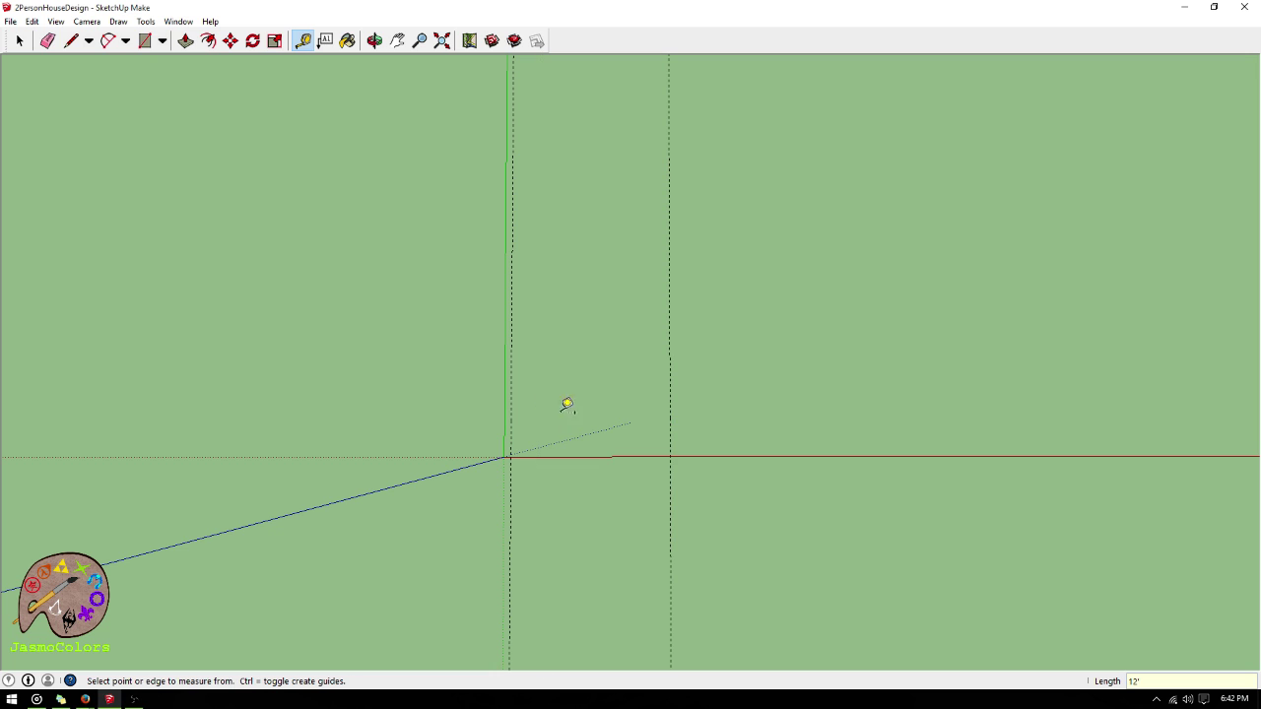
left_click(670, 403)
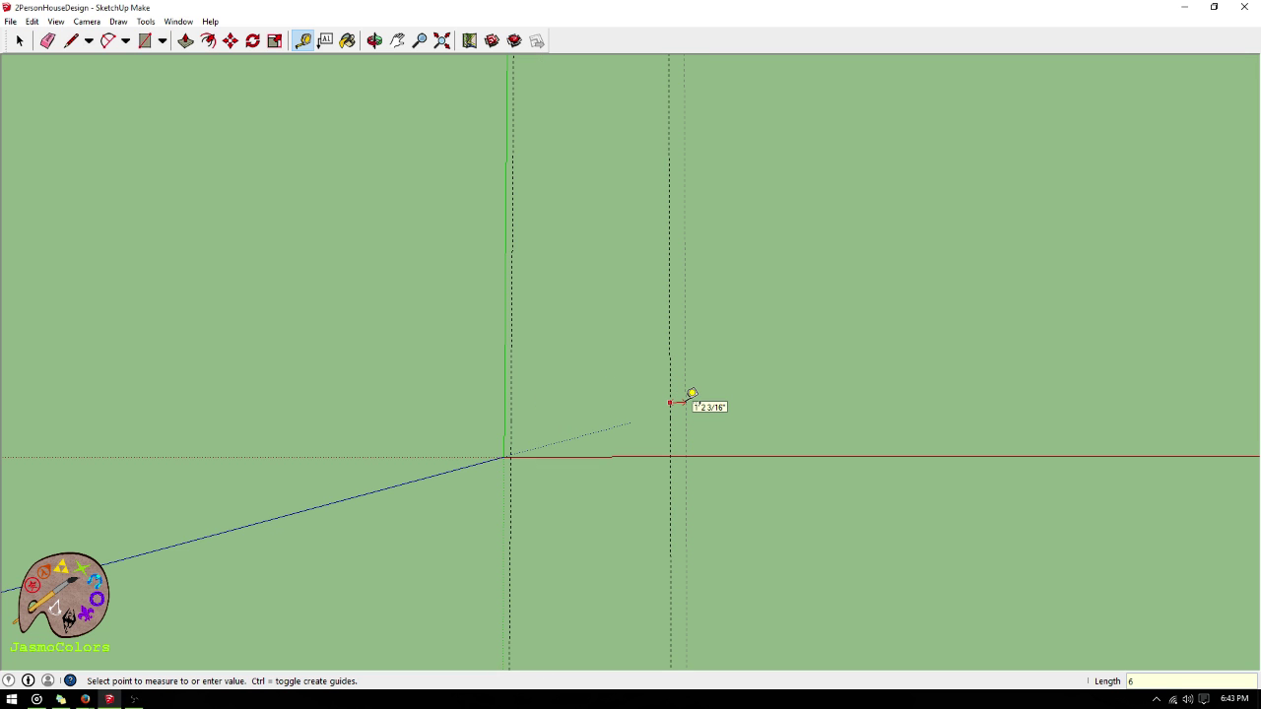
key("Return")
- Place a guide 12' from the red axis in the positive green direction and another 6" beyond it
left_click(627, 456)
type("12")
key("Return")
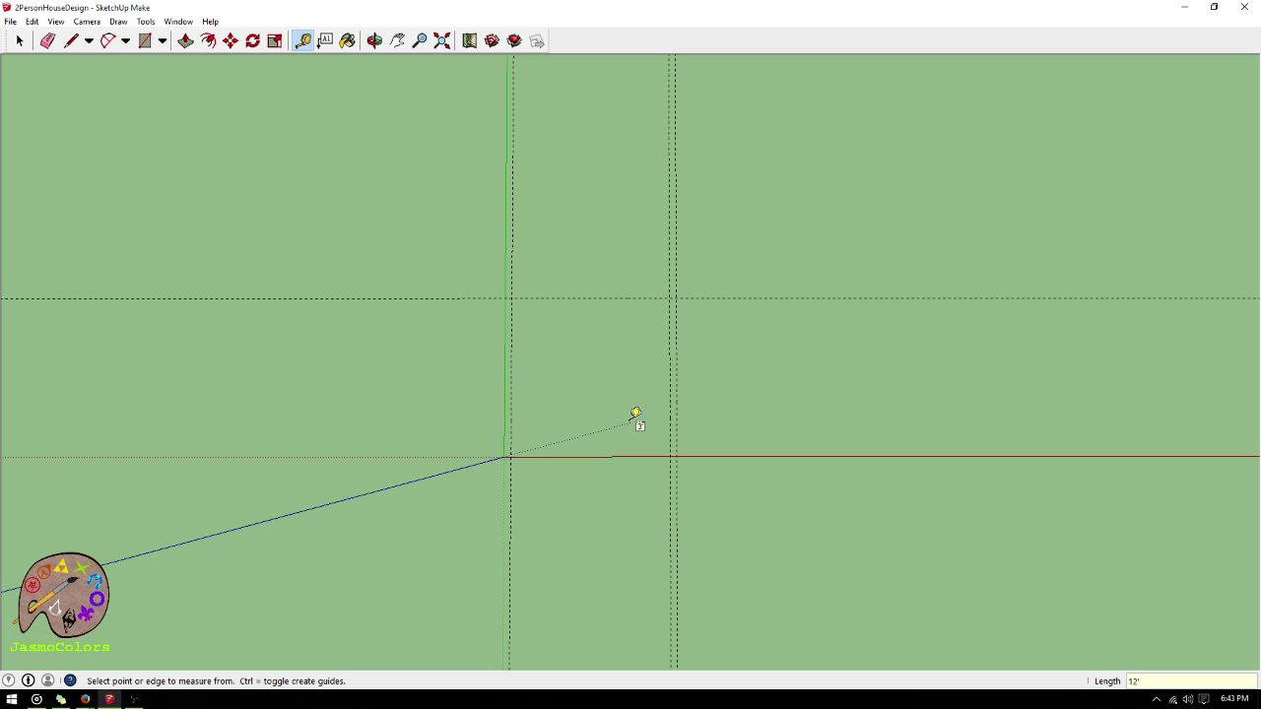
left_click(631, 298)
type("6")
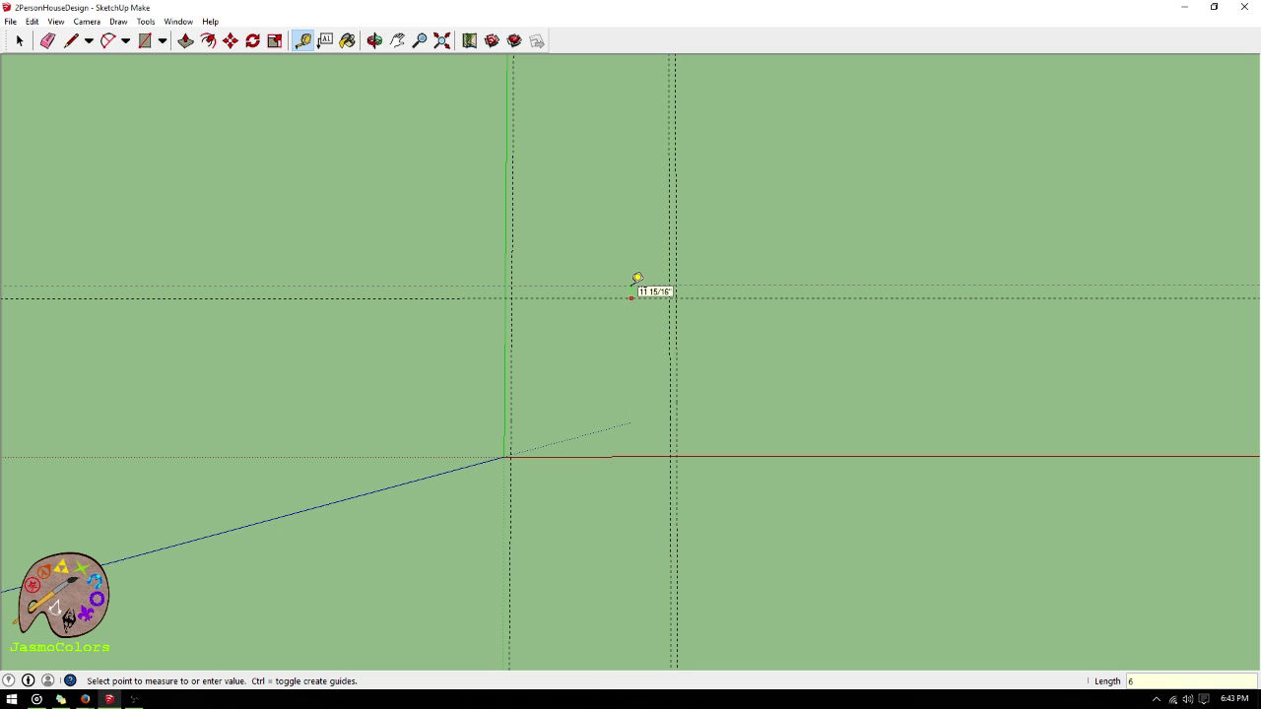
key("Return")
- Place a guide along the red axis and a parallel one just outside it for the lower wall
left_click(626, 297)
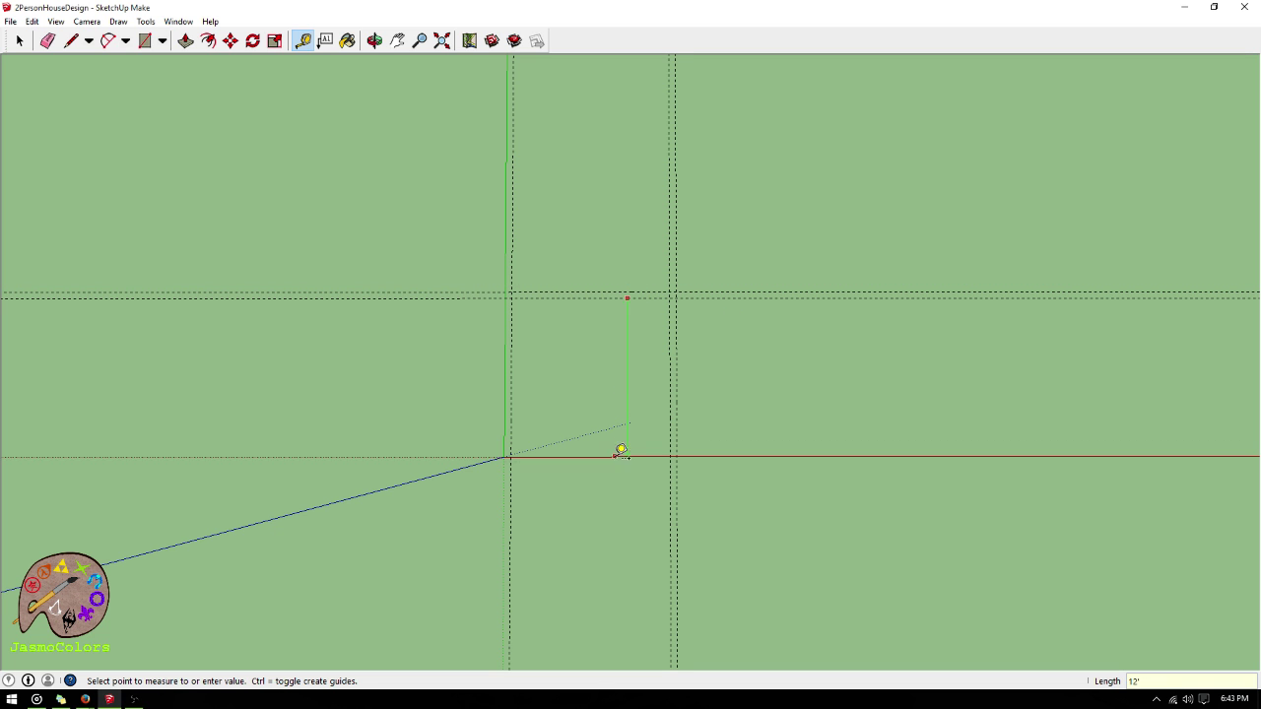
left_click(625, 452)
left_click(625, 457)
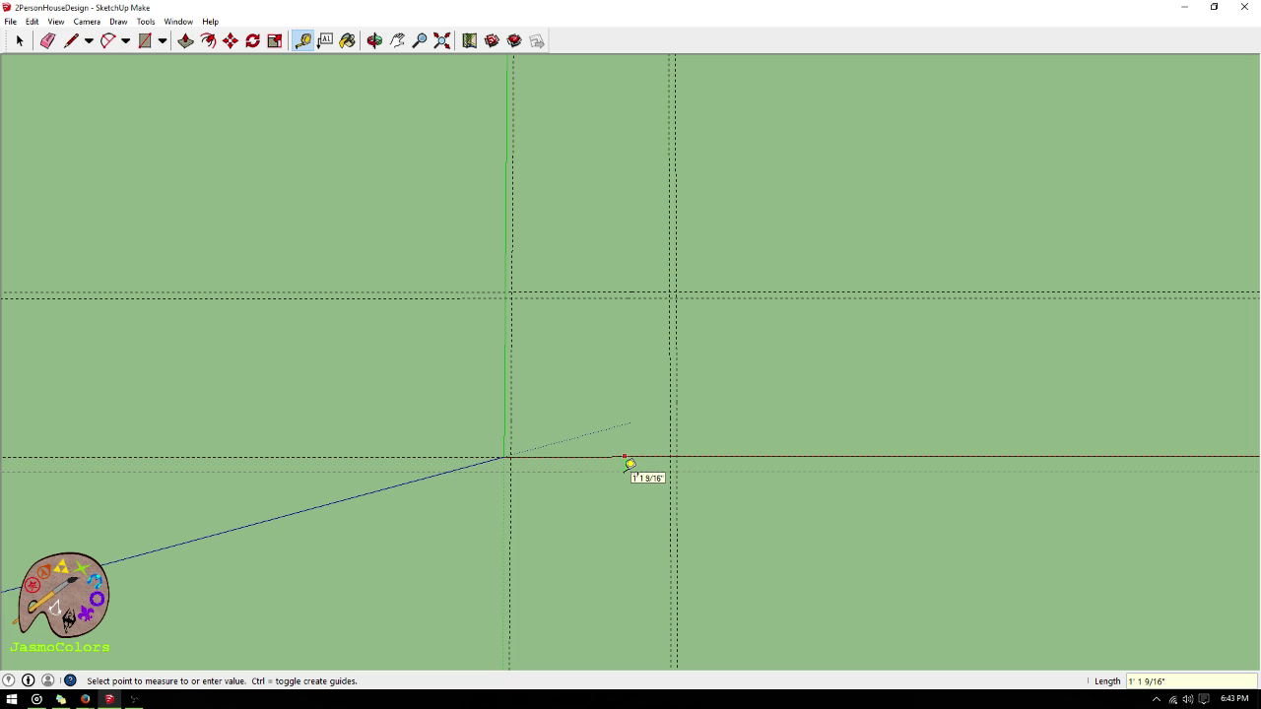
key("Return")
- Place a guide 20' from the outermost guide parallel to the green axis, farther along the red axis
scroll(582, 602, "down", 3)
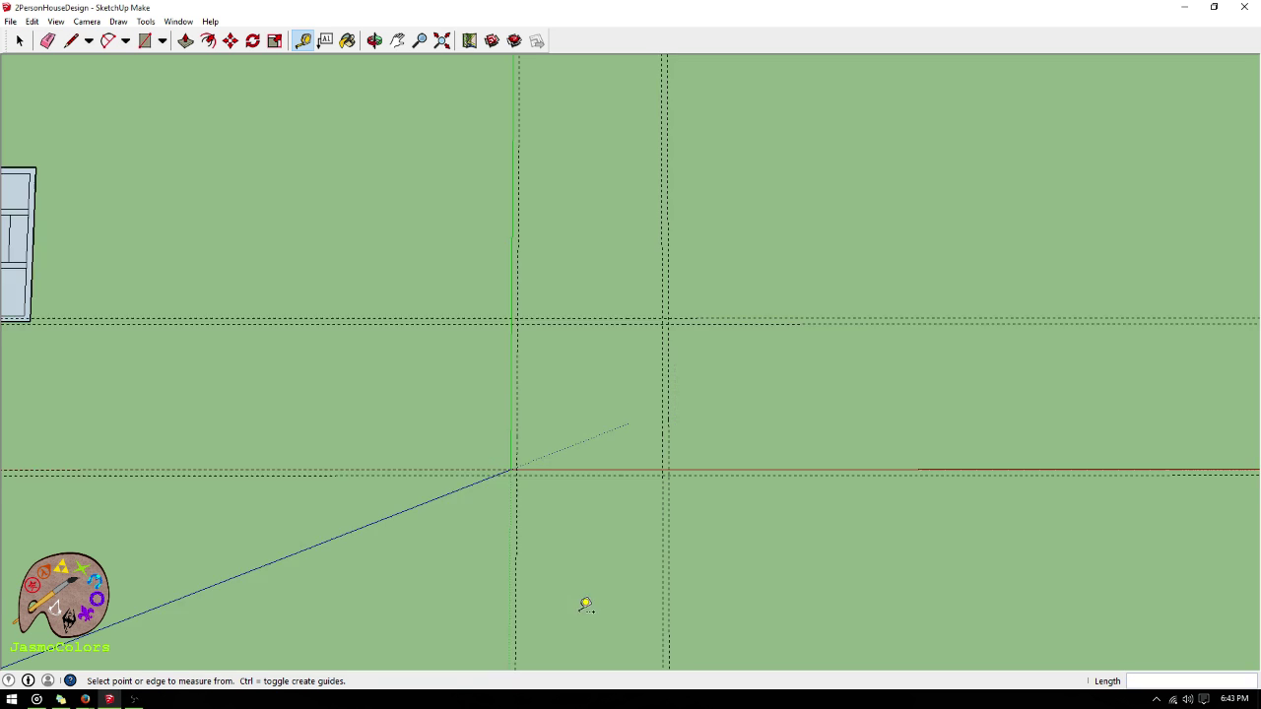
scroll(744, 392, "up", 1)
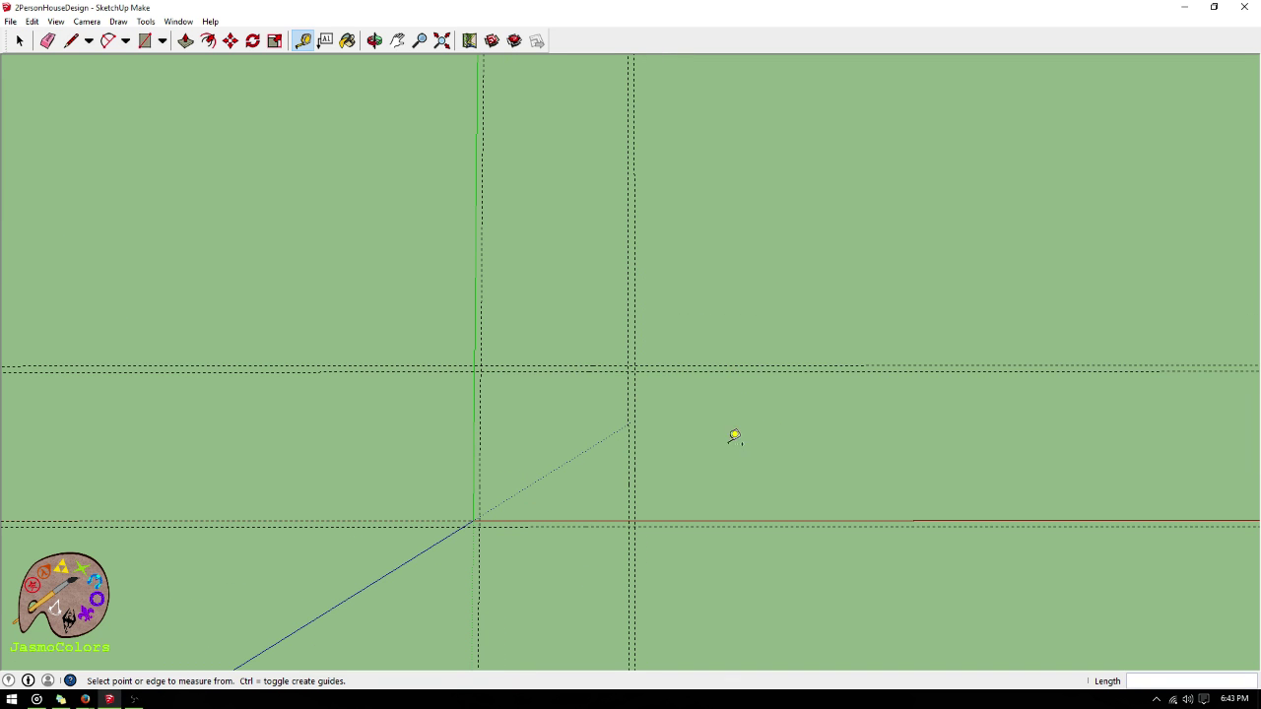
left_click(634, 424)
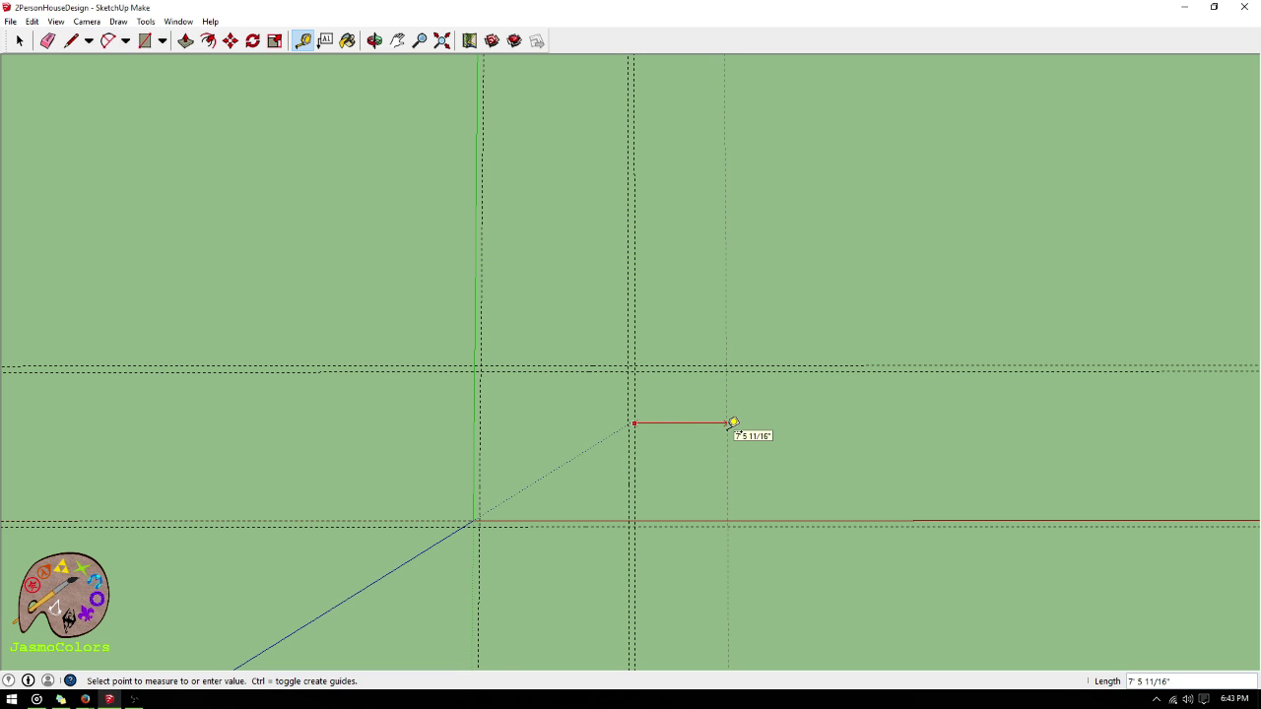
type("20'")
key("Return")
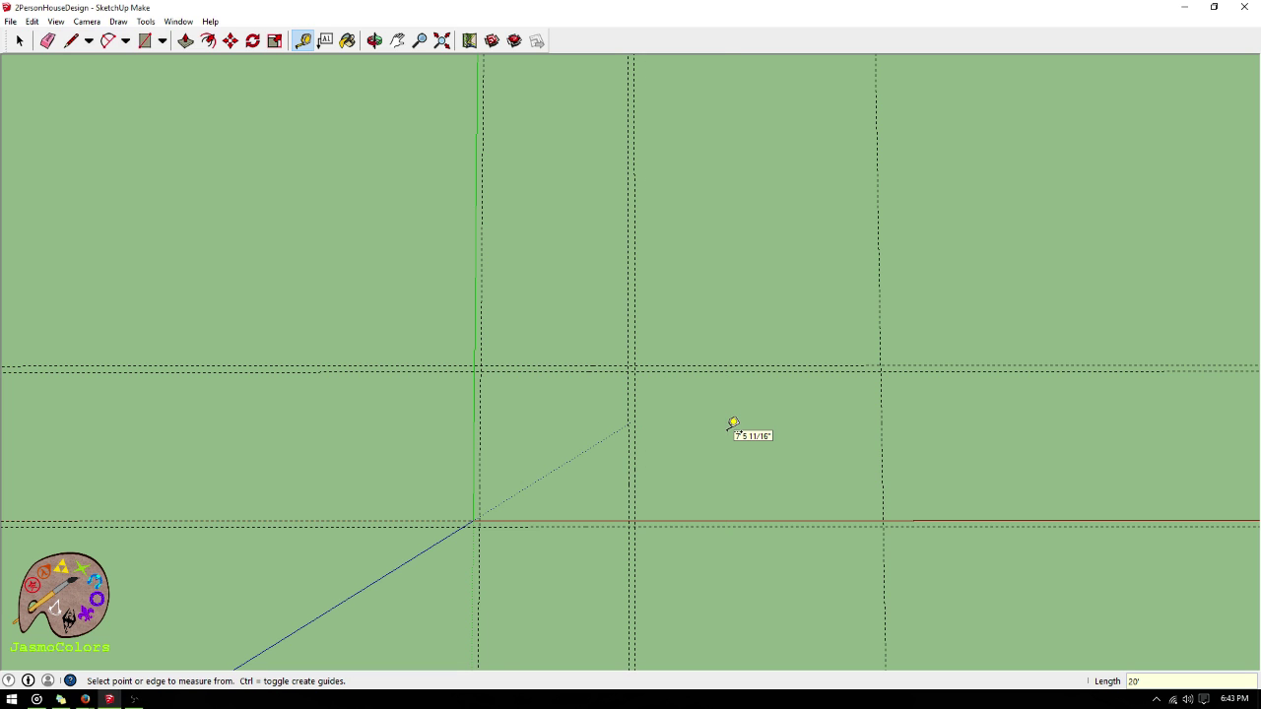
- Place a guide on the green axis, offset 6" outward from the nearest parallel guide
left_click(145, 41)
scroll(498, 434, "up", 1)
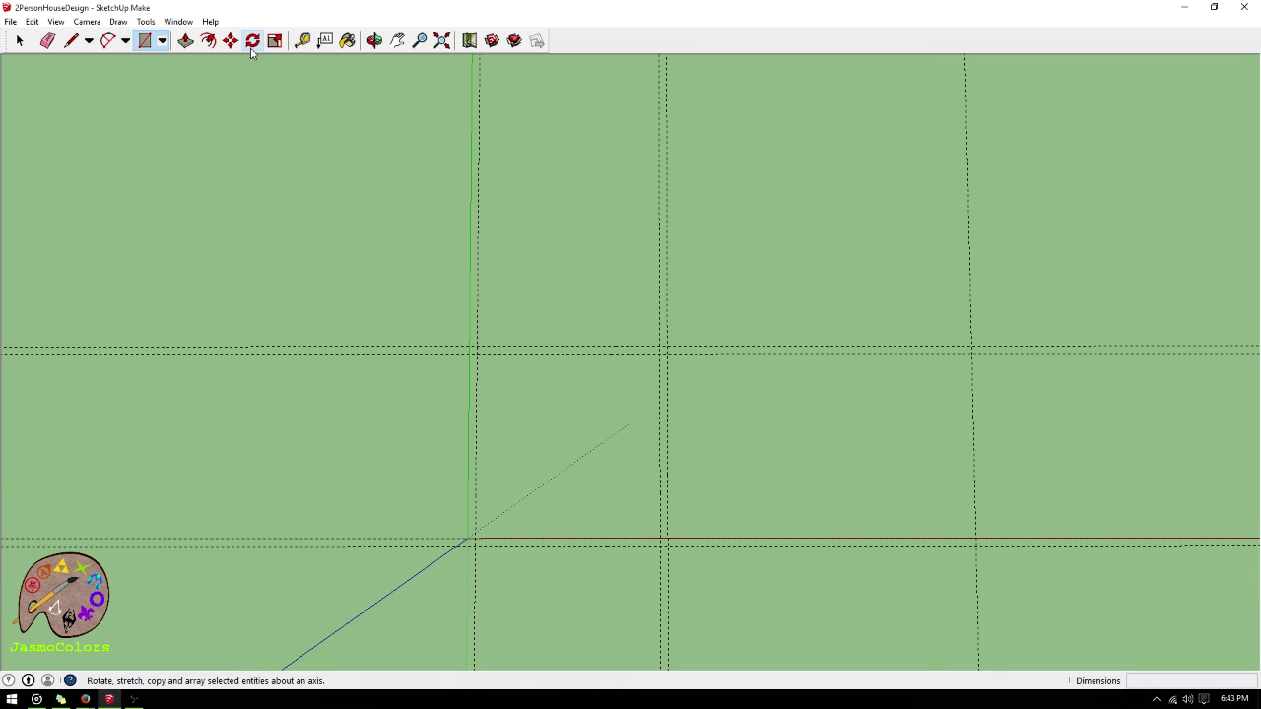
left_click(301, 41)
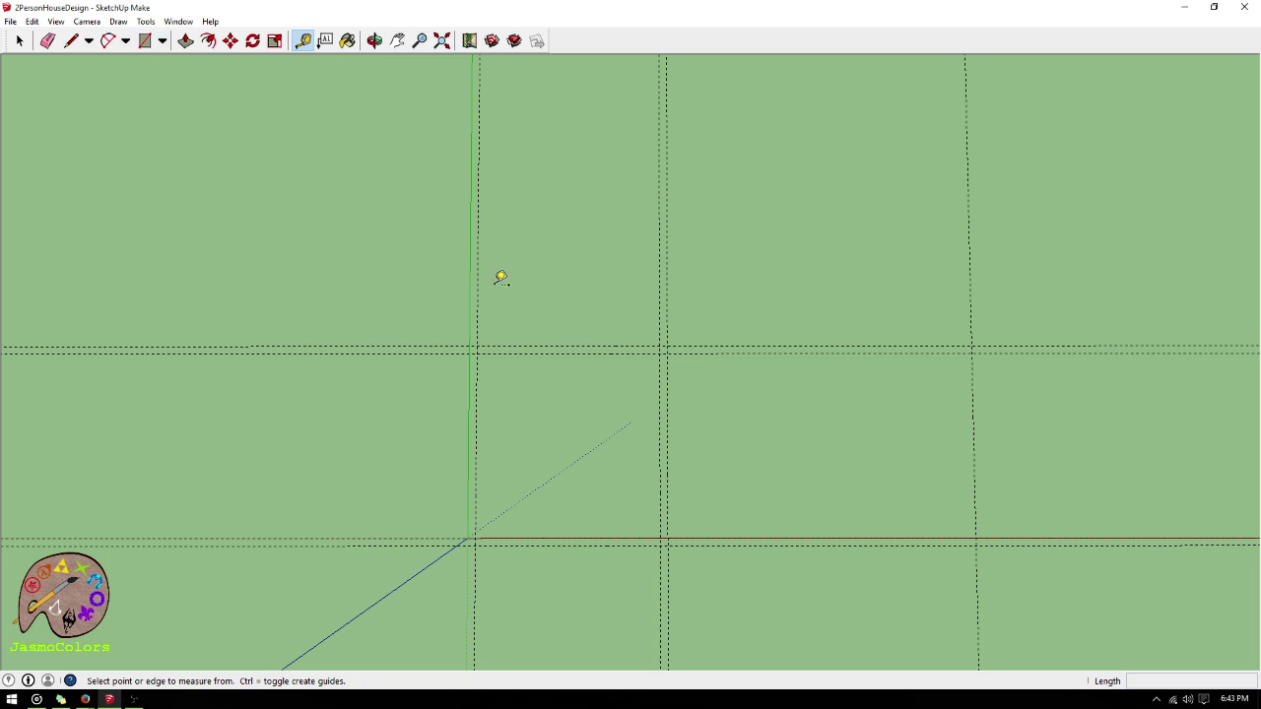
left_click(478, 266)
left_click(473, 270)
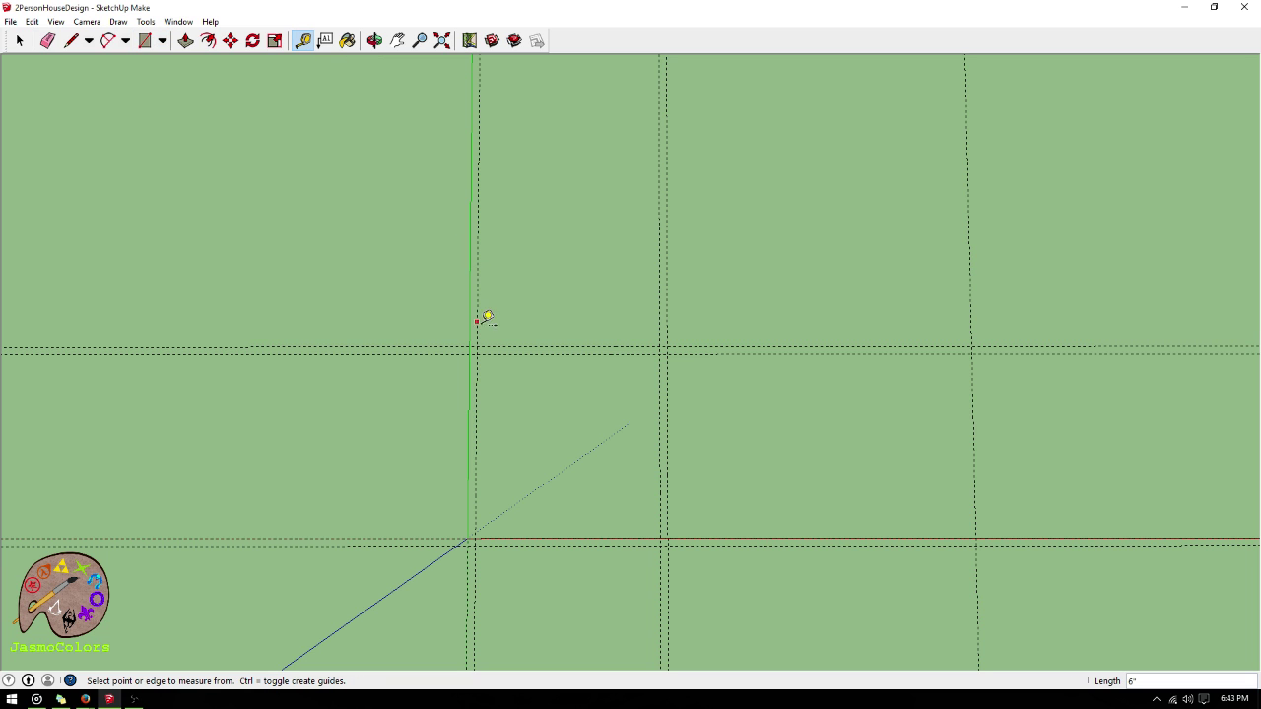
left_click(479, 402)
left_click(473, 404)
- Measure the overall width from the green axis to the farthest parallel guide
scroll(532, 596, "down", 3)
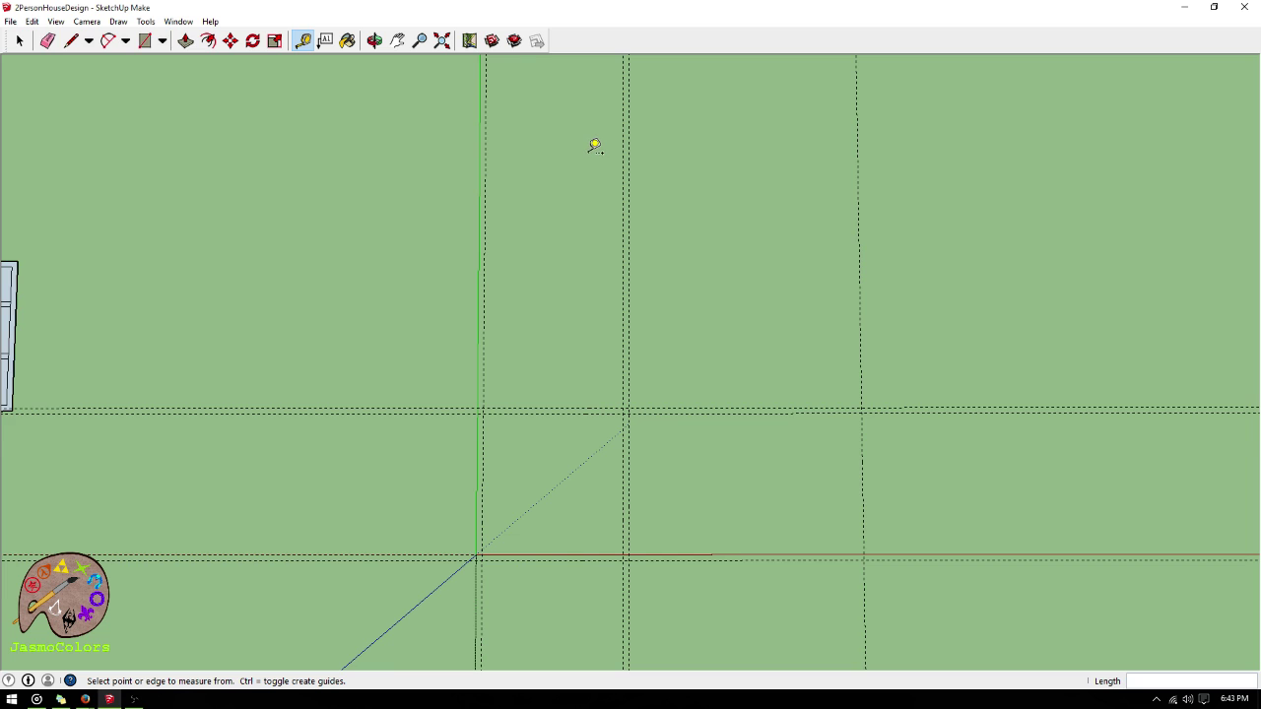
scroll(594, 145, "up", 2)
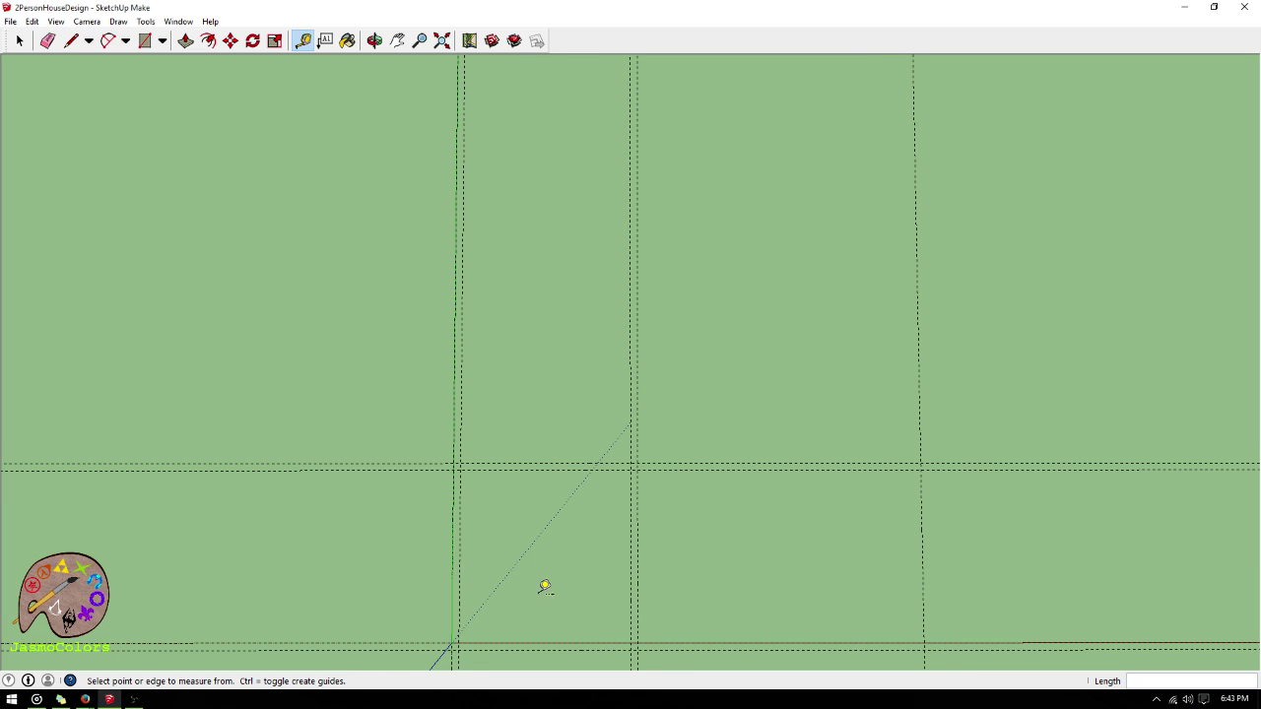
scroll(535, 622, "down", 2)
scroll(561, 639, "down", 1)
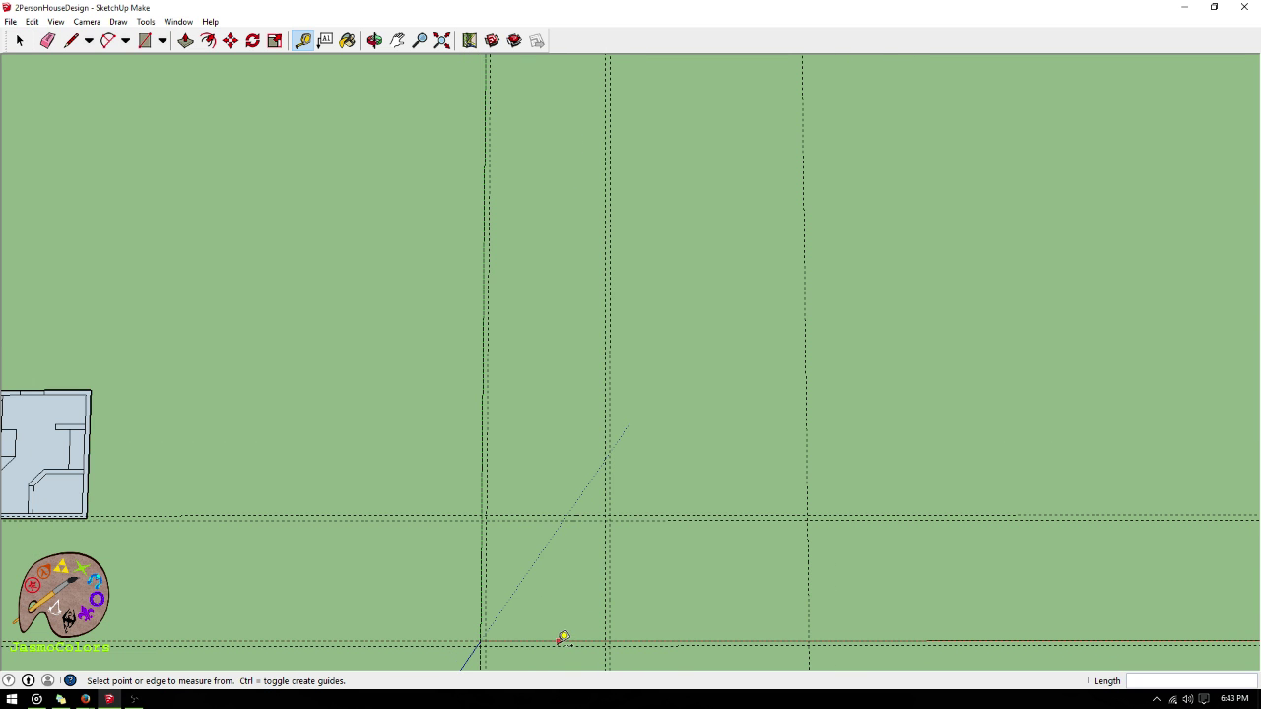
scroll(617, 143, "up", 1)
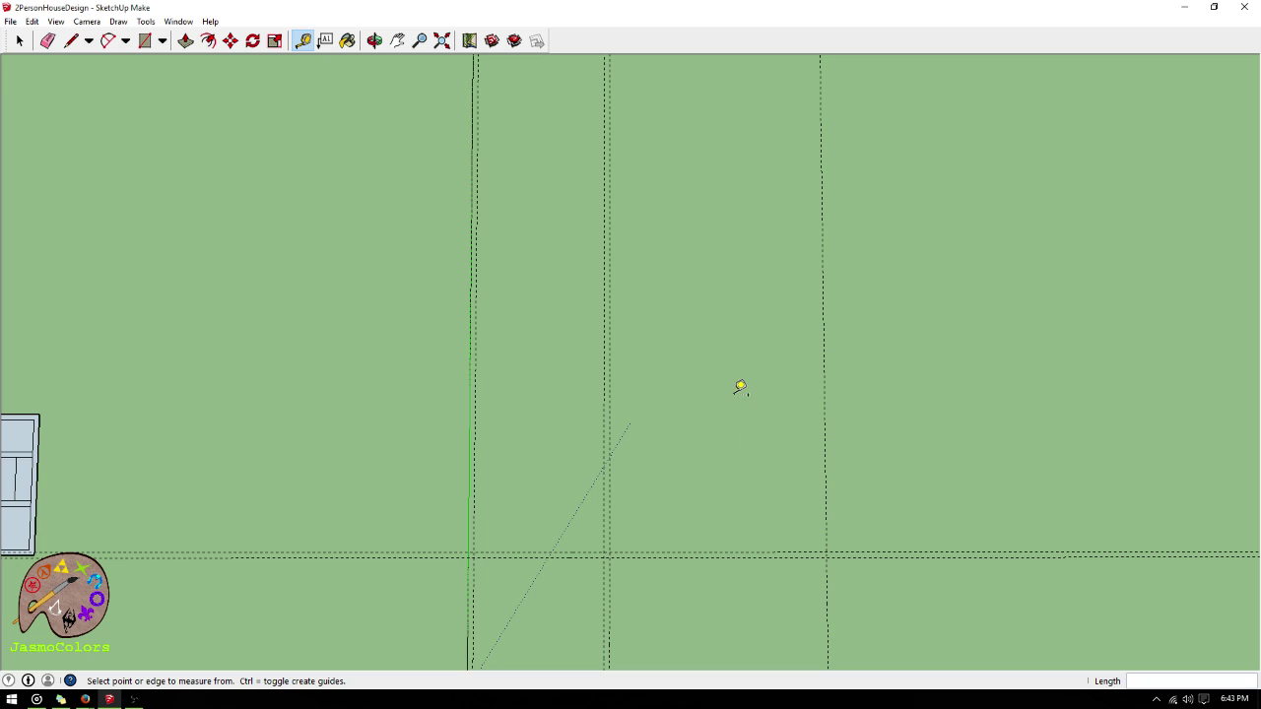
scroll(738, 386, "down", 1)
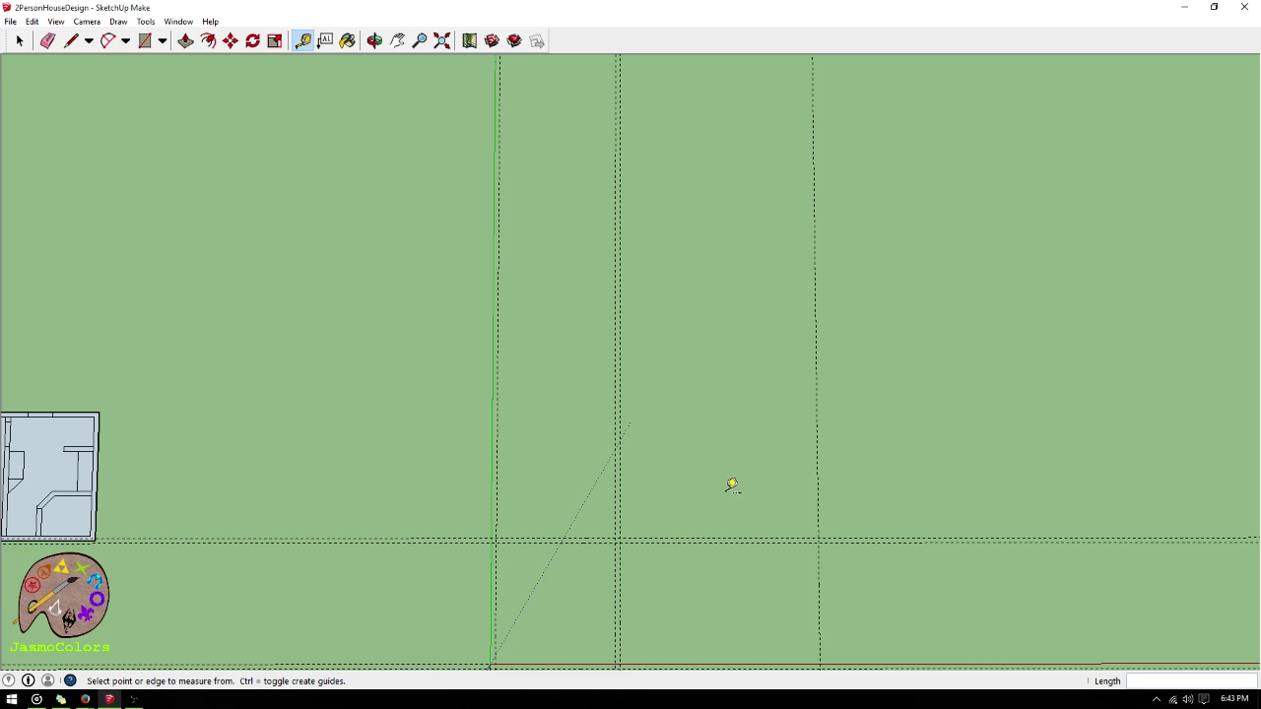
left_click(492, 563)
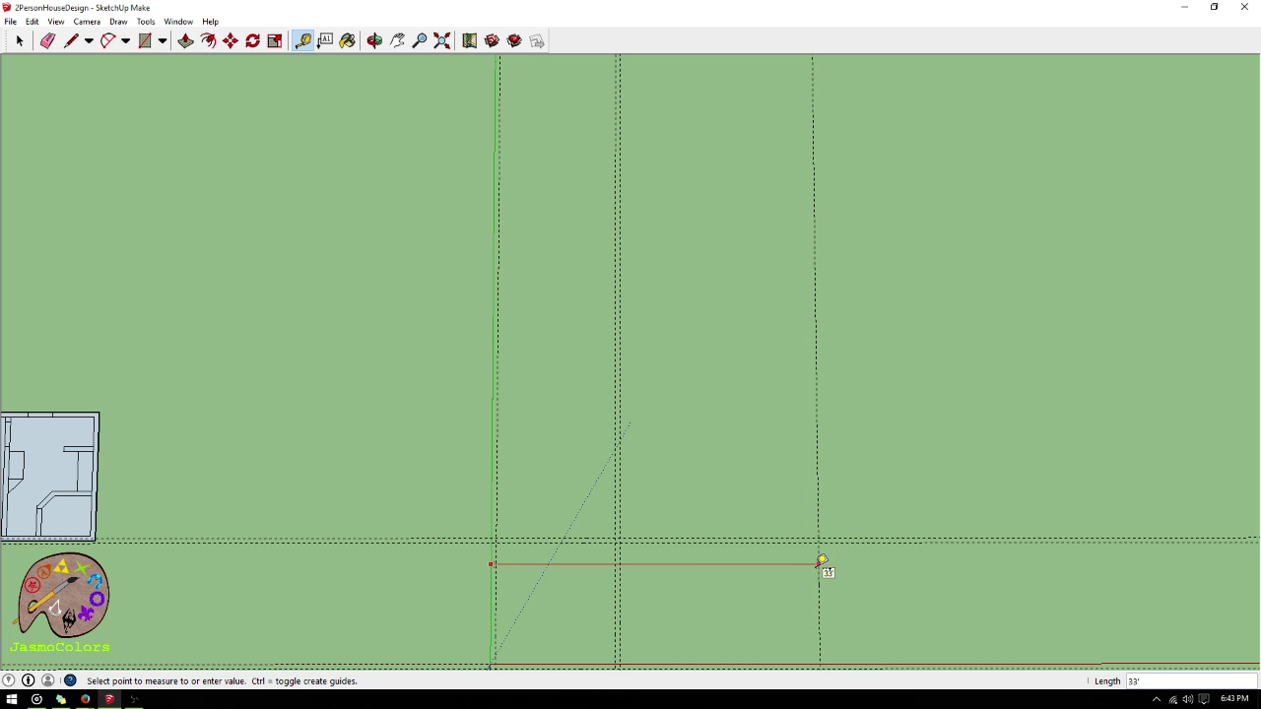
left_click(822, 562)
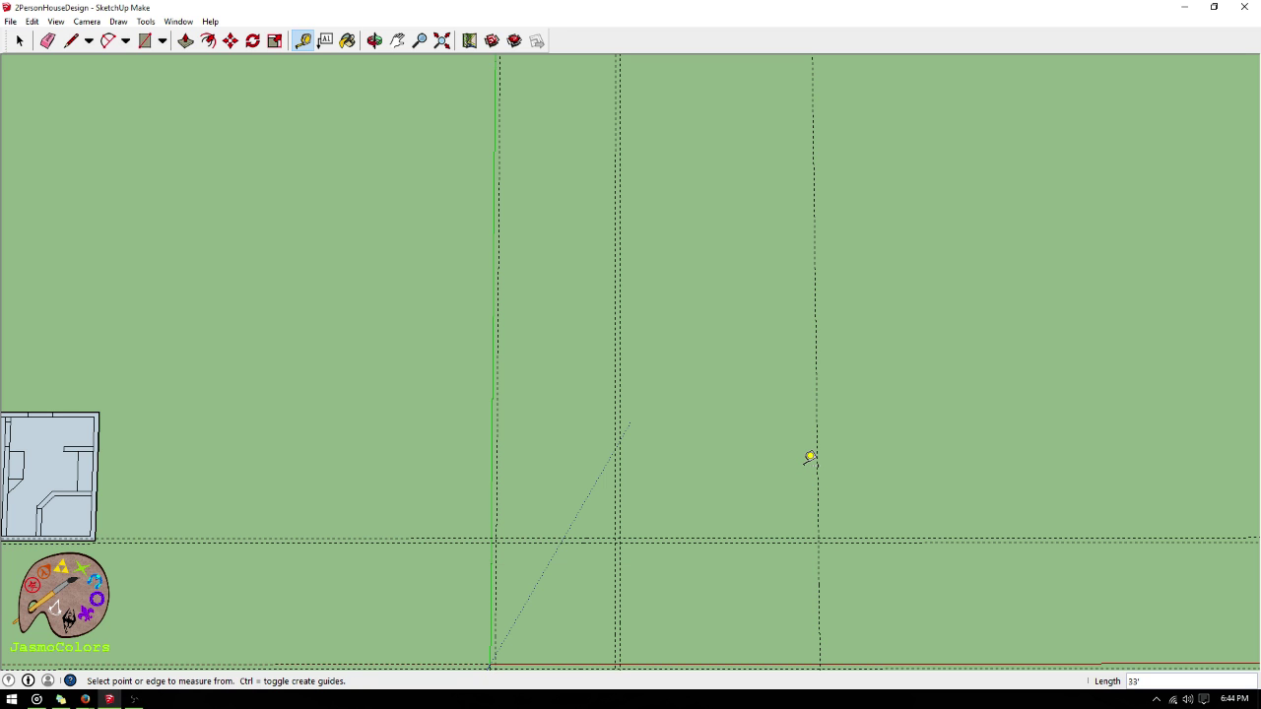
scroll(742, 444, "down", 2)
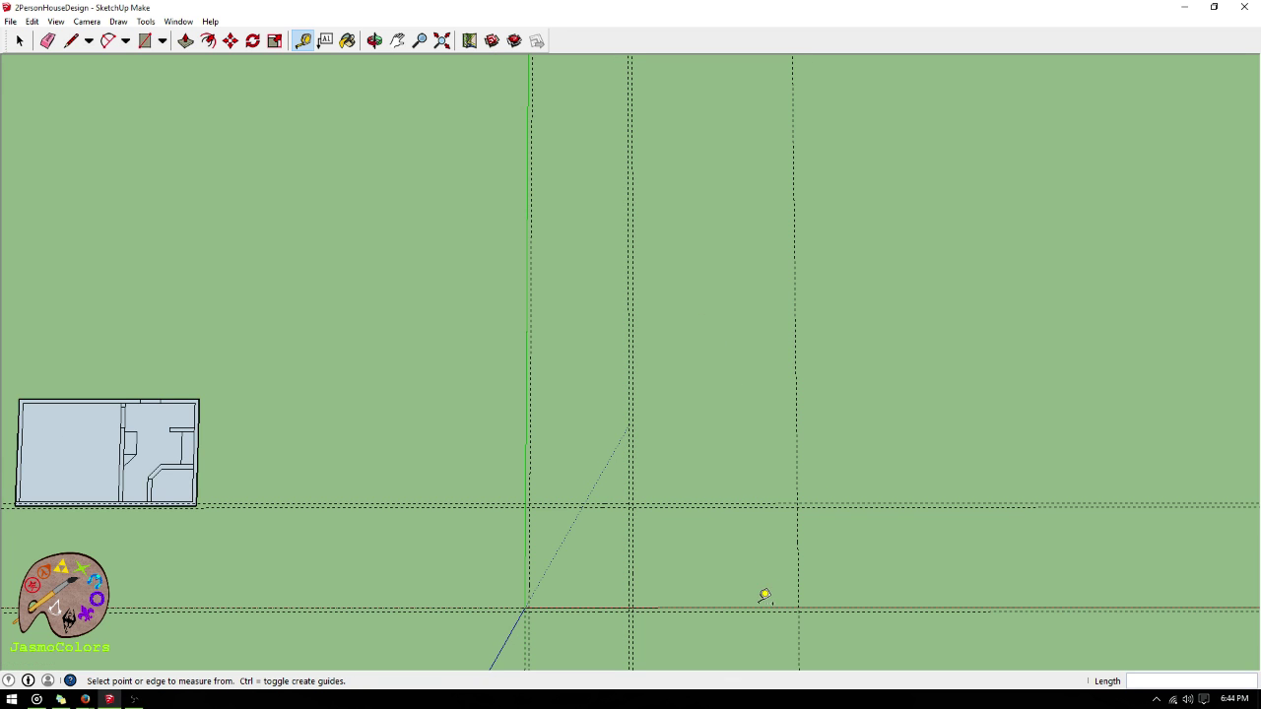
scroll(698, 601, "up", 1)
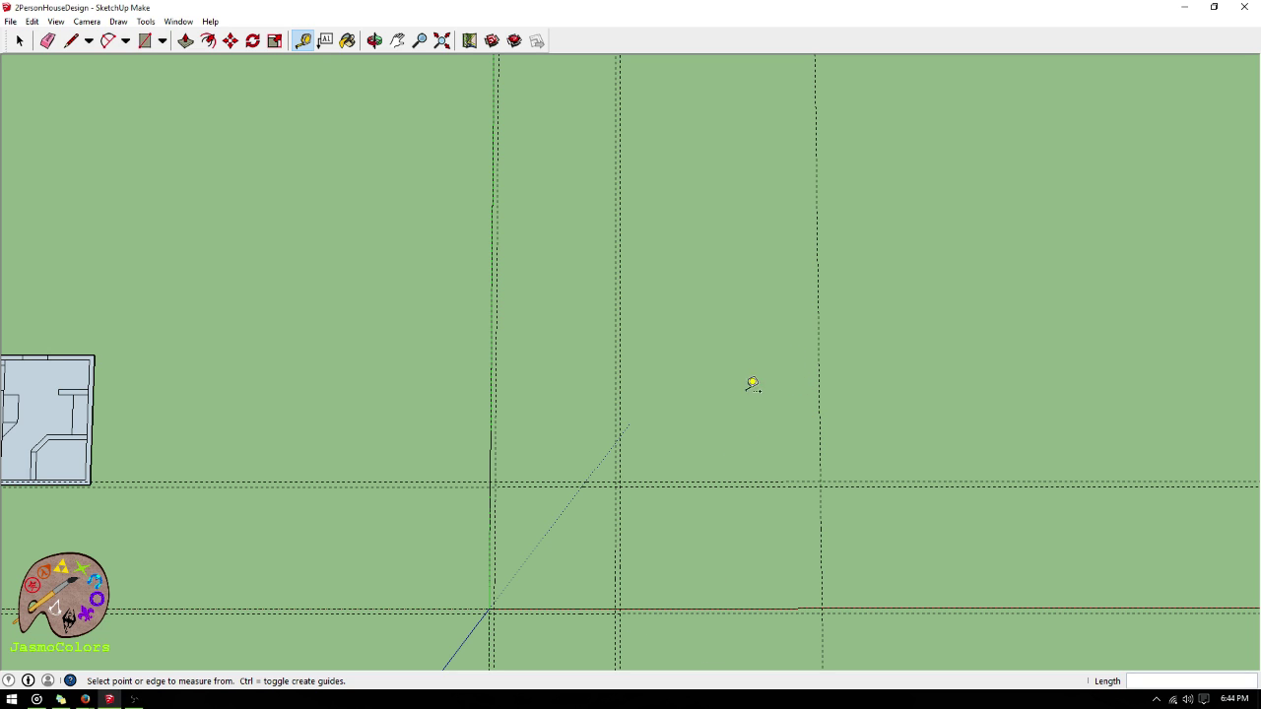
scroll(630, 465, "up", 2)
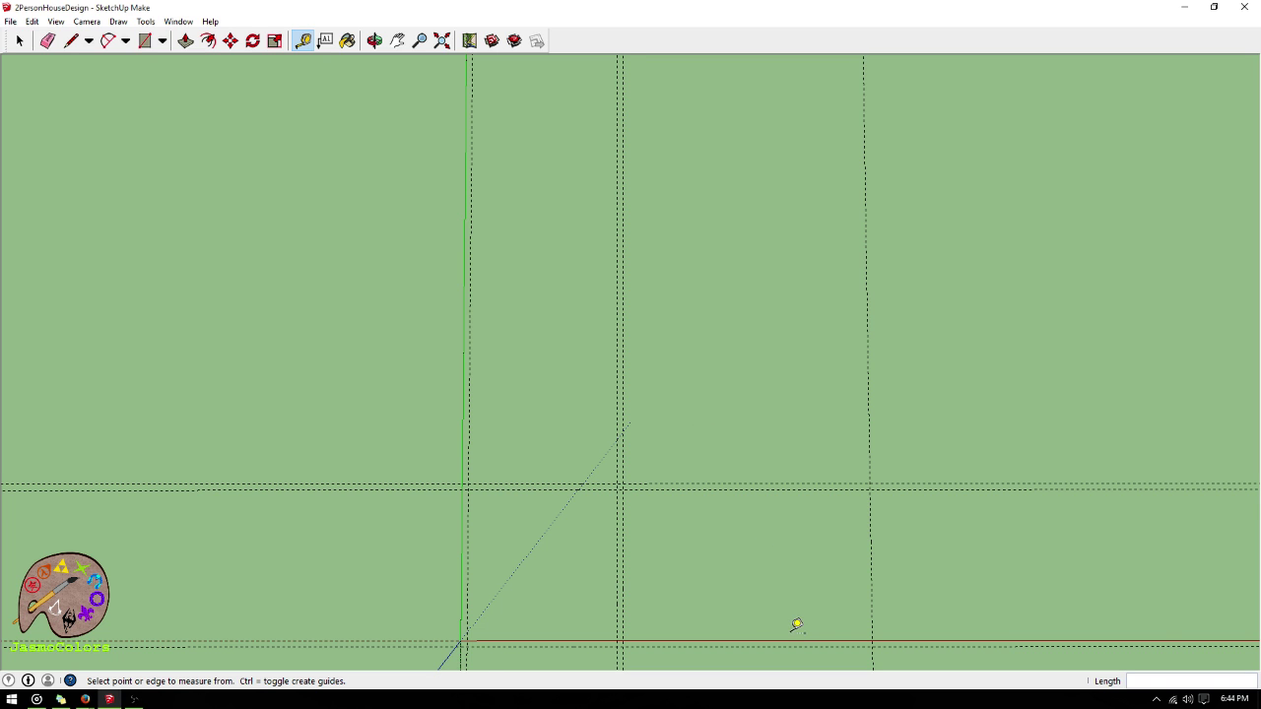
scroll(797, 625, "down", 1)
scroll(791, 627, "down", 1)
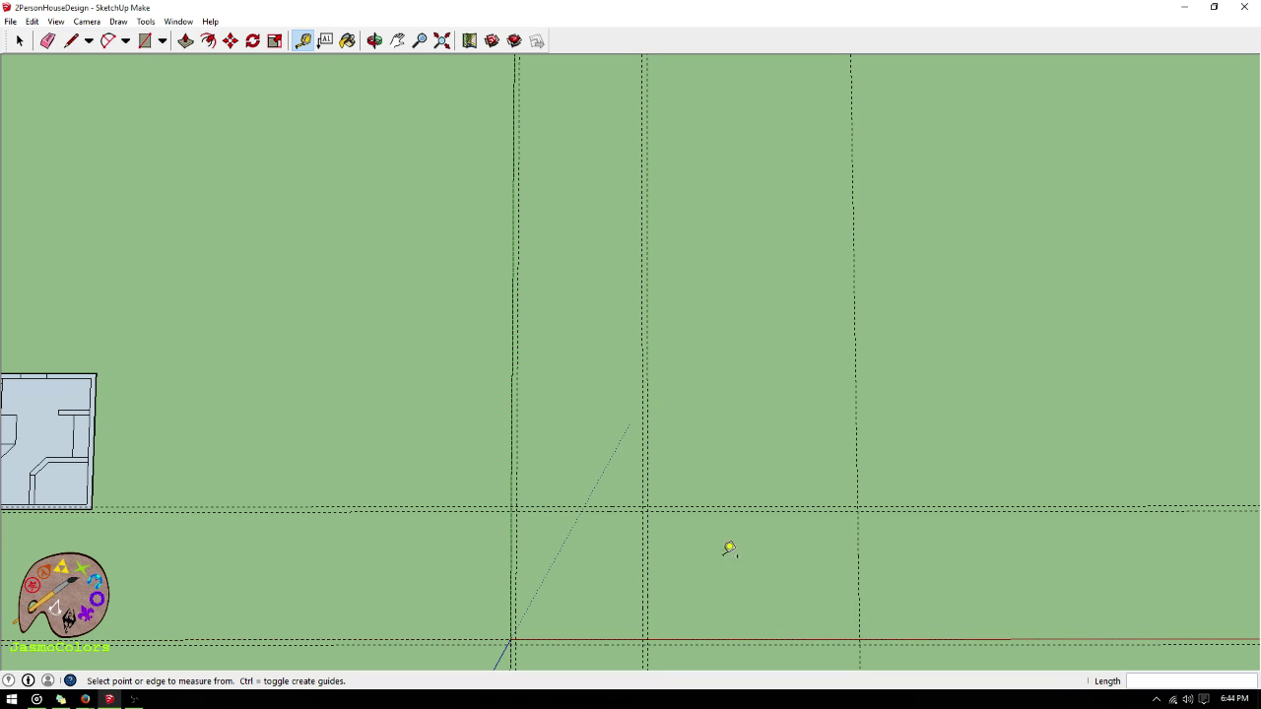
scroll(583, 371, "up", 1)
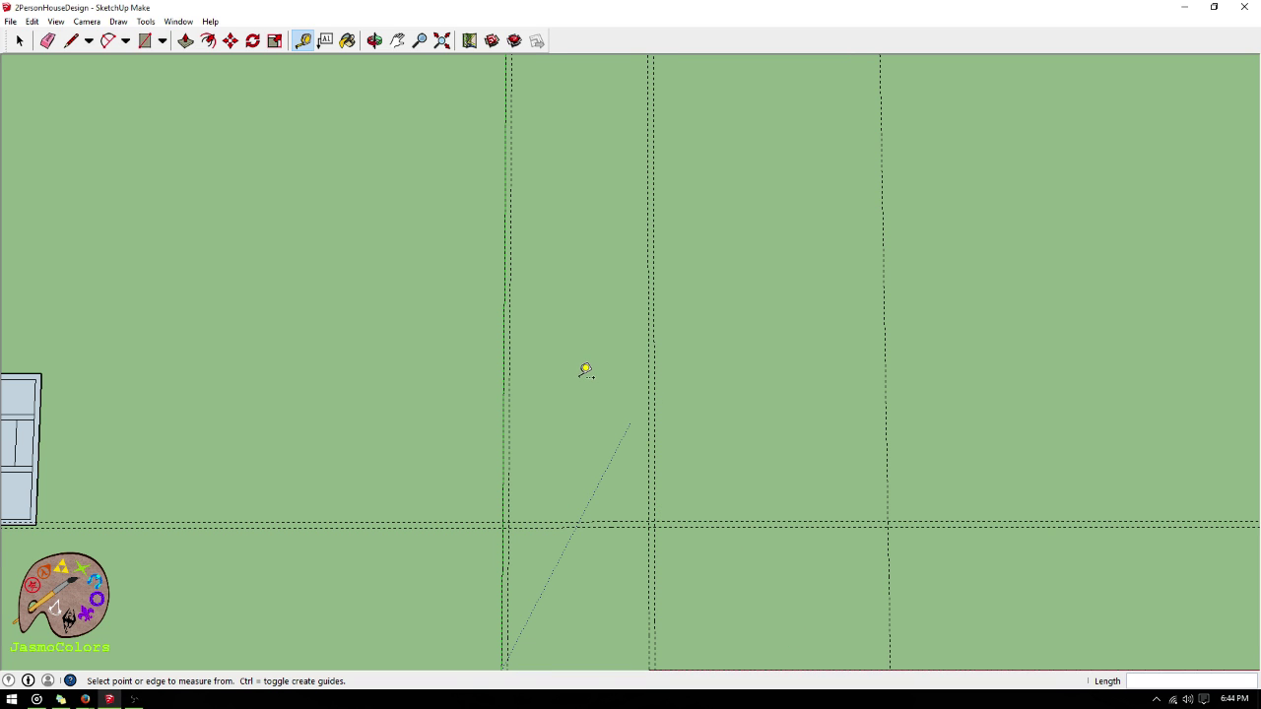
left_click(510, 443)
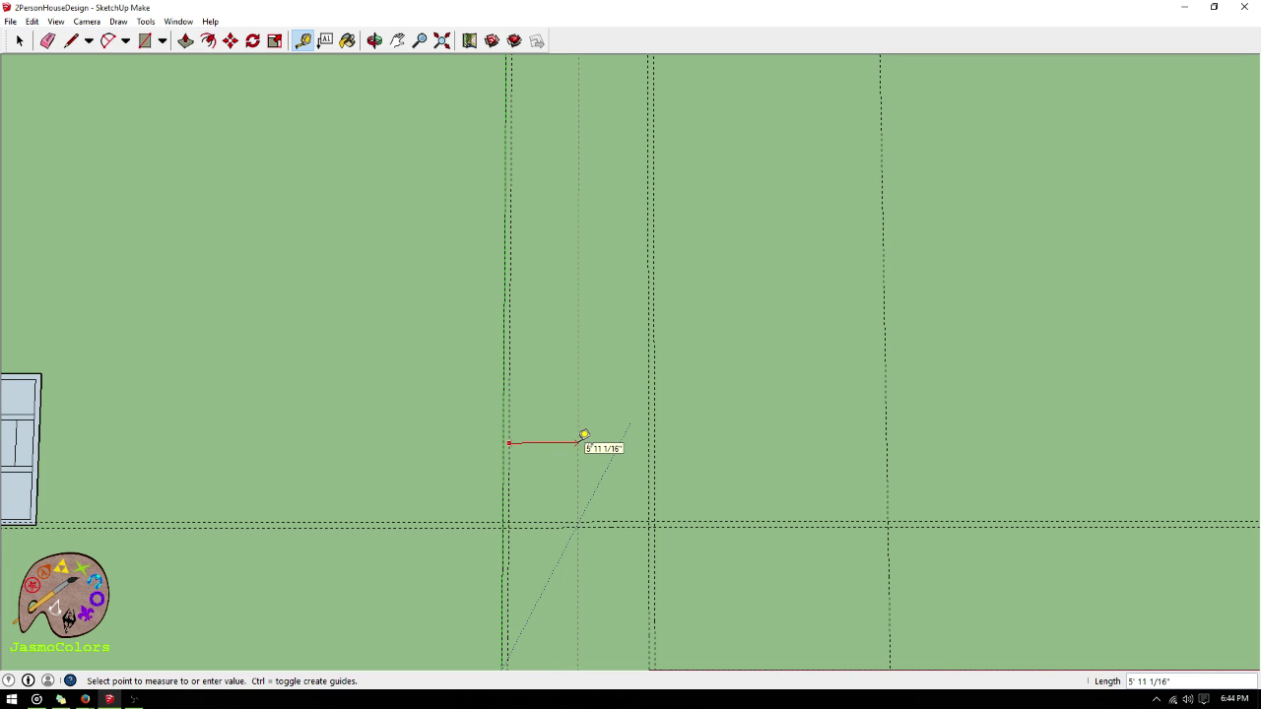
key("Escape")
left_click(880, 145)
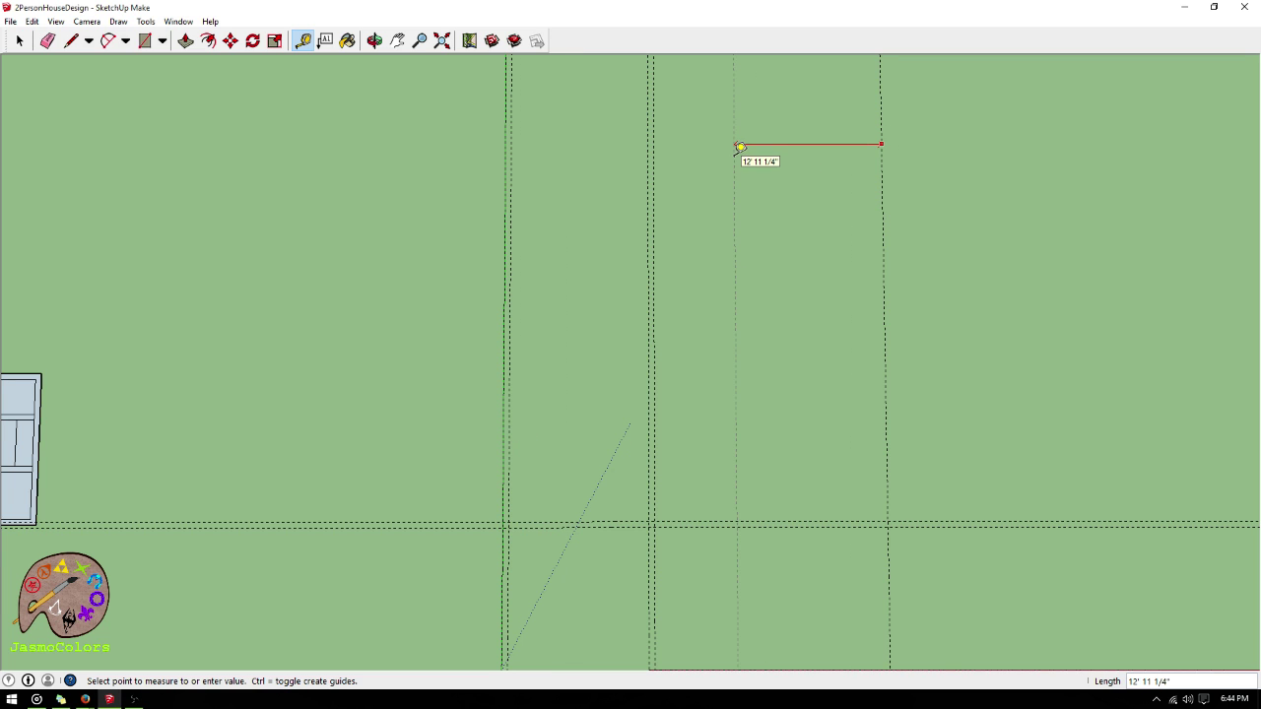
key("Escape")
left_click(885, 403)
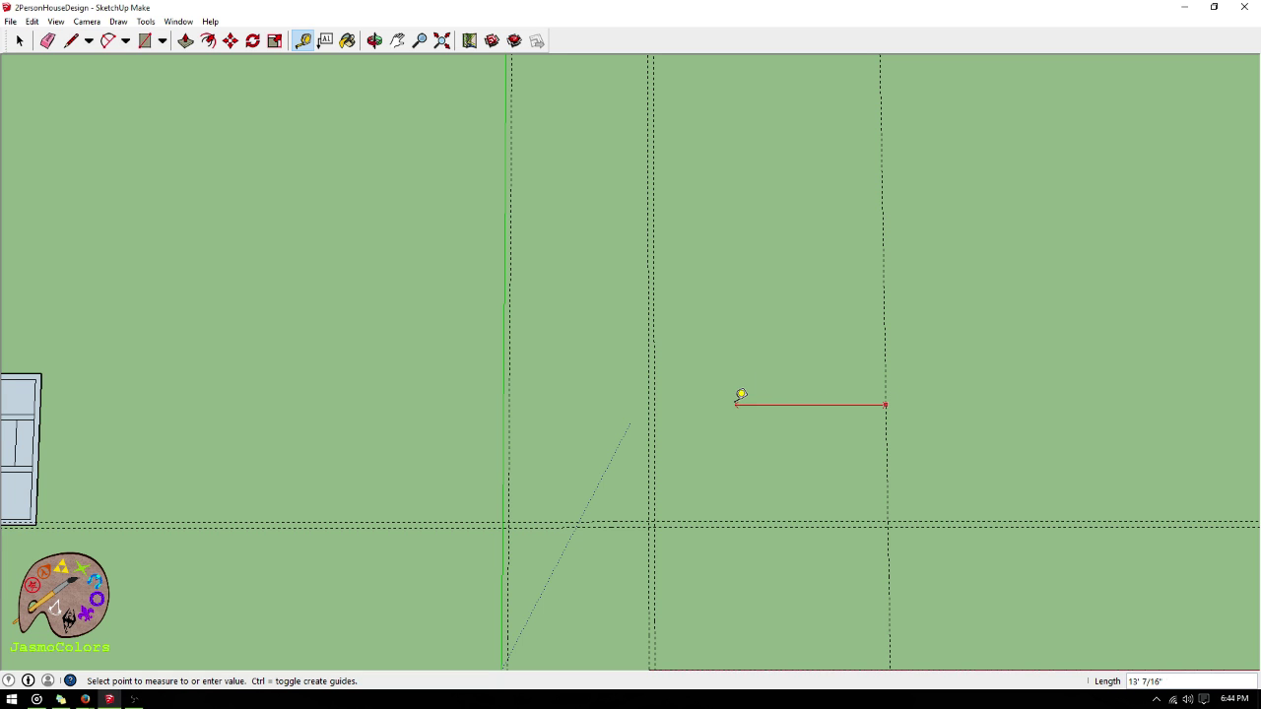
key("Escape")
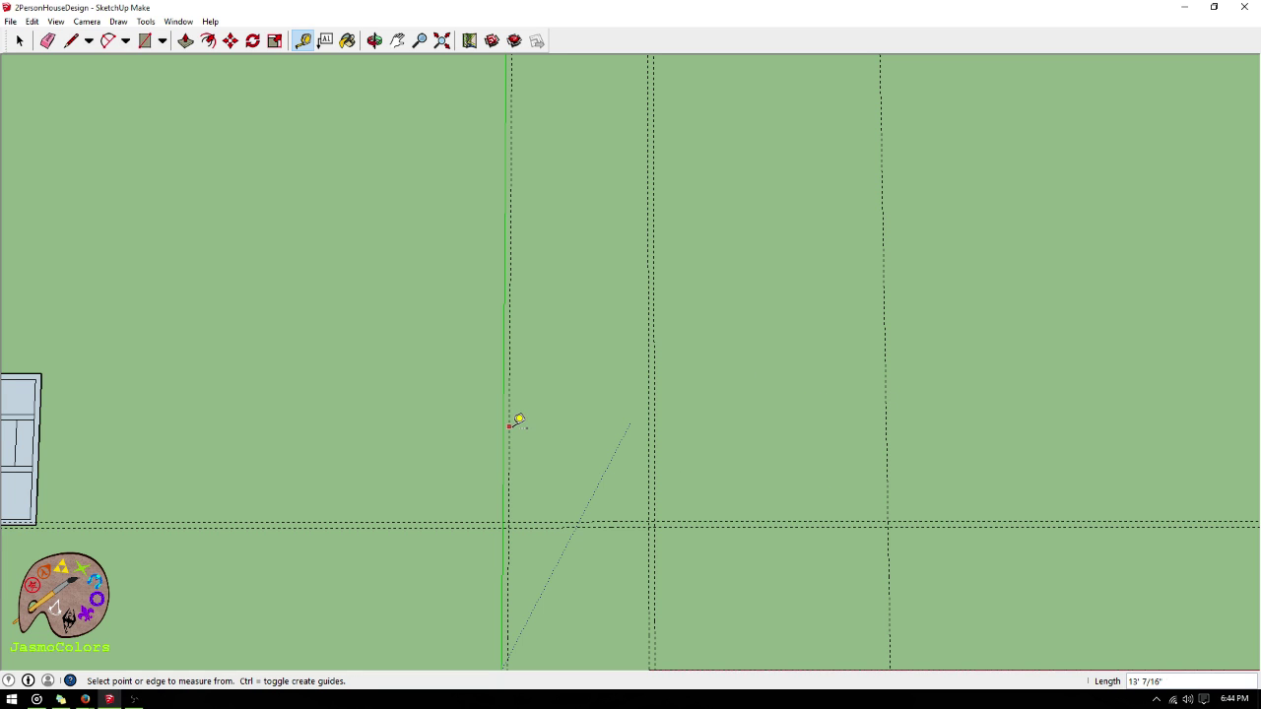
left_click(509, 425)
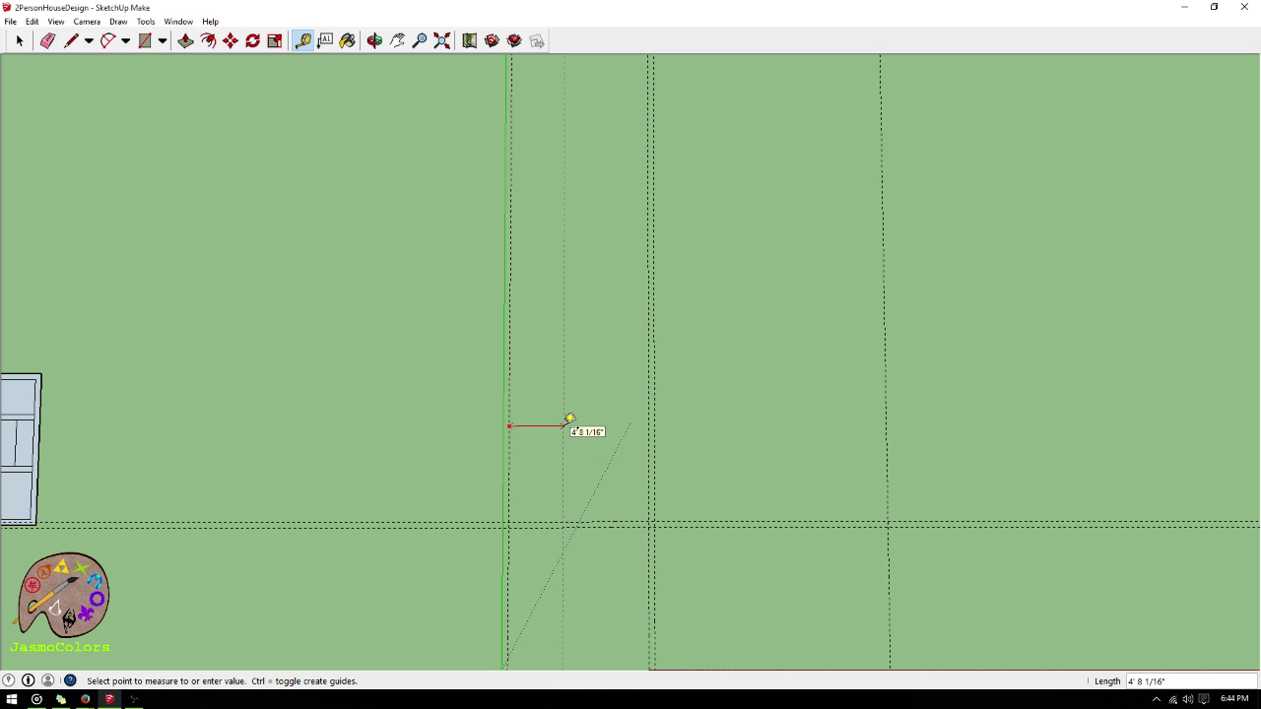
left_click(569, 419)
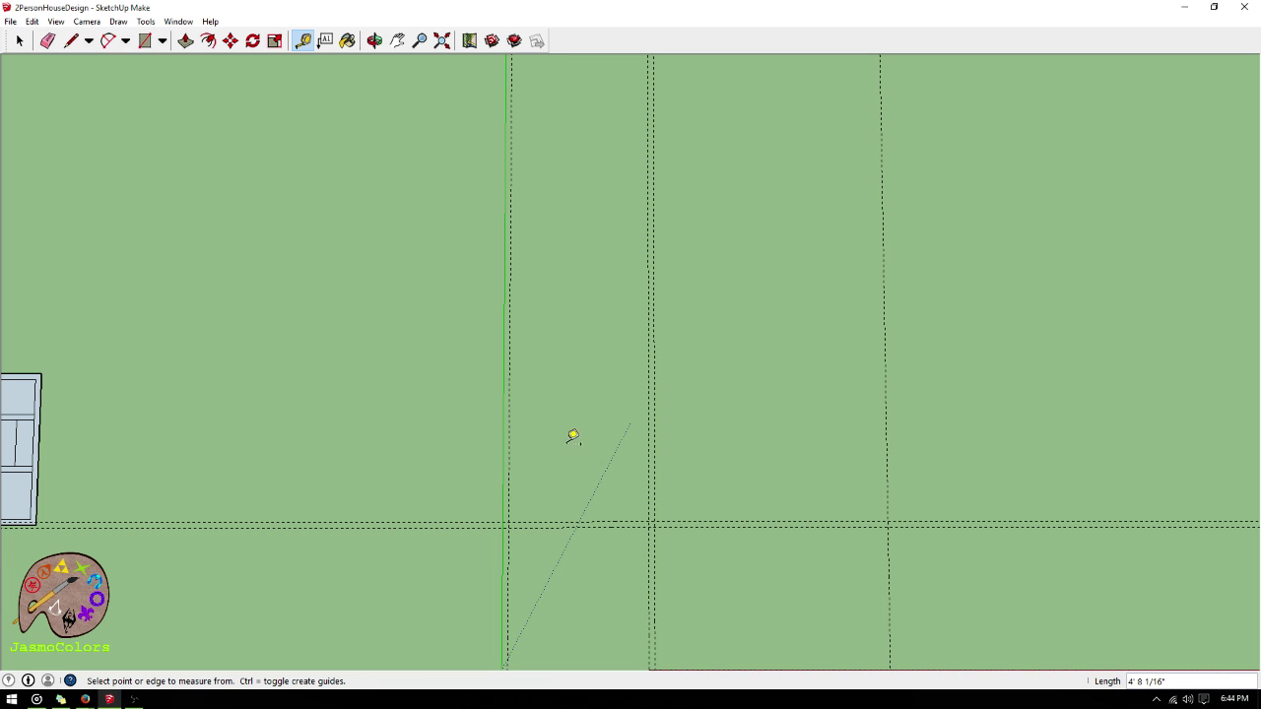
- Place a guide 12' beyond the upper guide parallel to the red axis, and another guide 6" past it
scroll(617, 618, "down", 1)
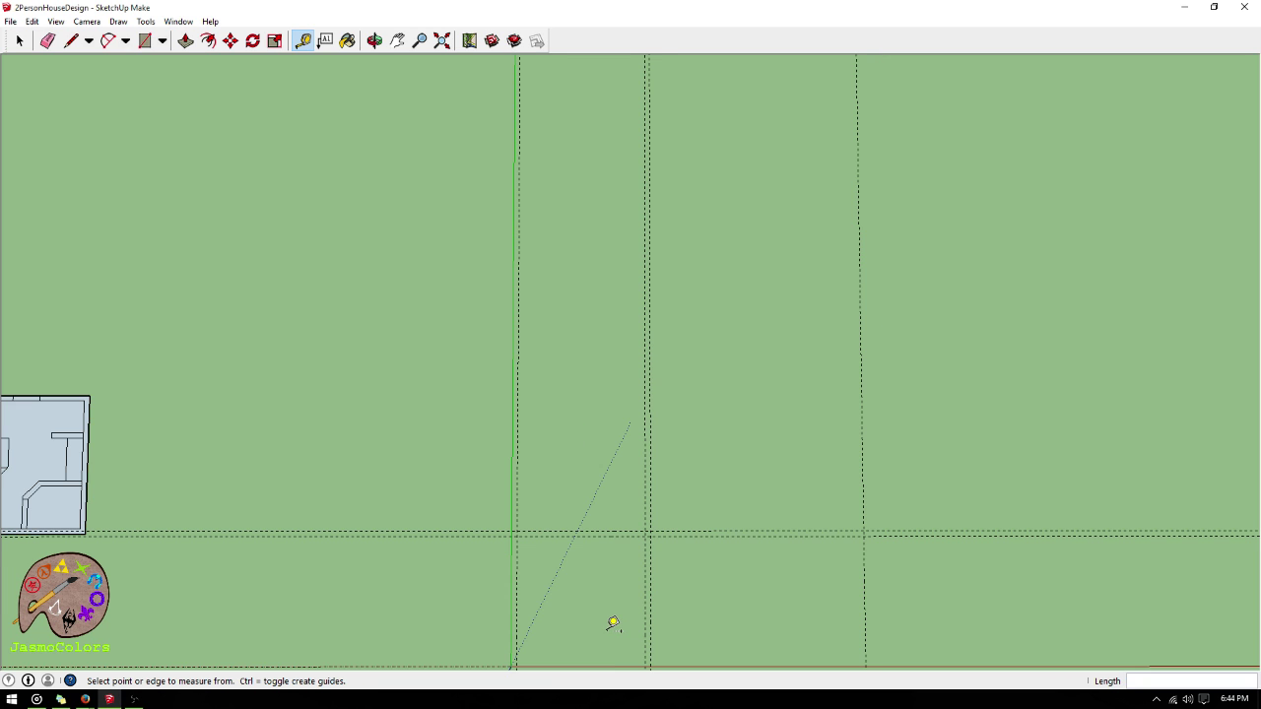
scroll(617, 620, "up", 1)
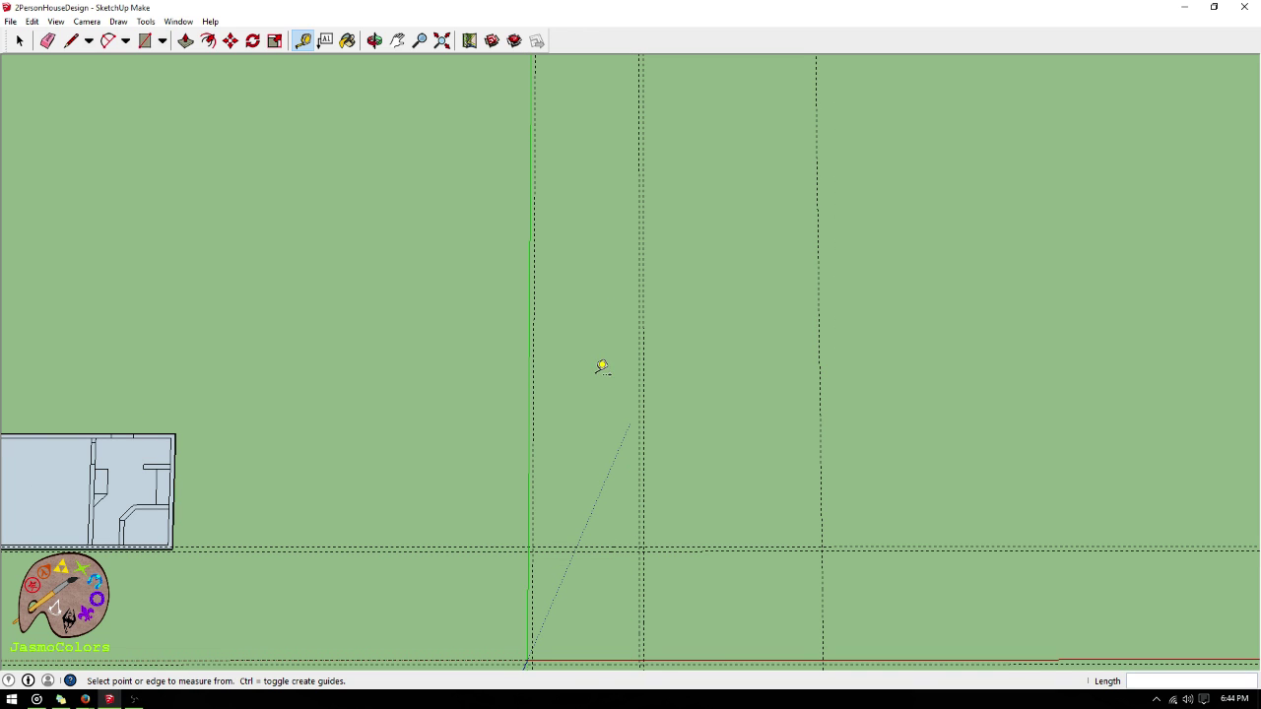
scroll(605, 413, "down", 1)
scroll(651, 621, "up", 1)
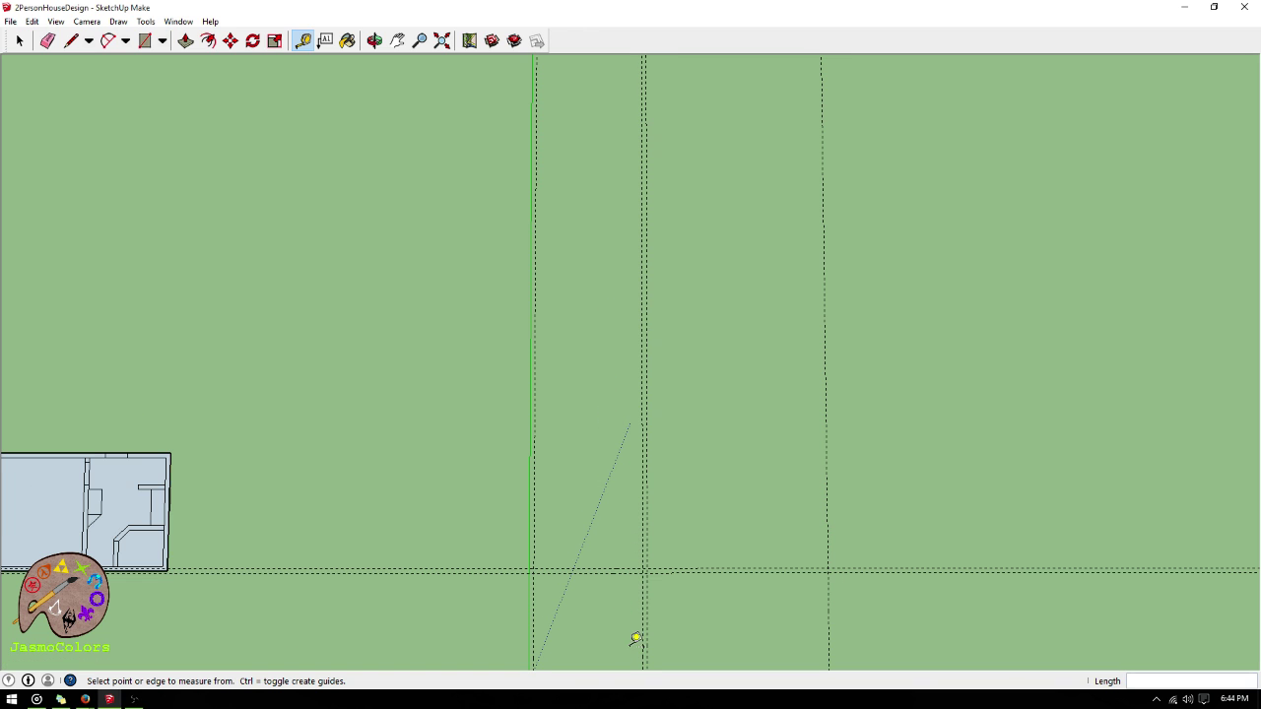
scroll(770, 513, "up", 1)
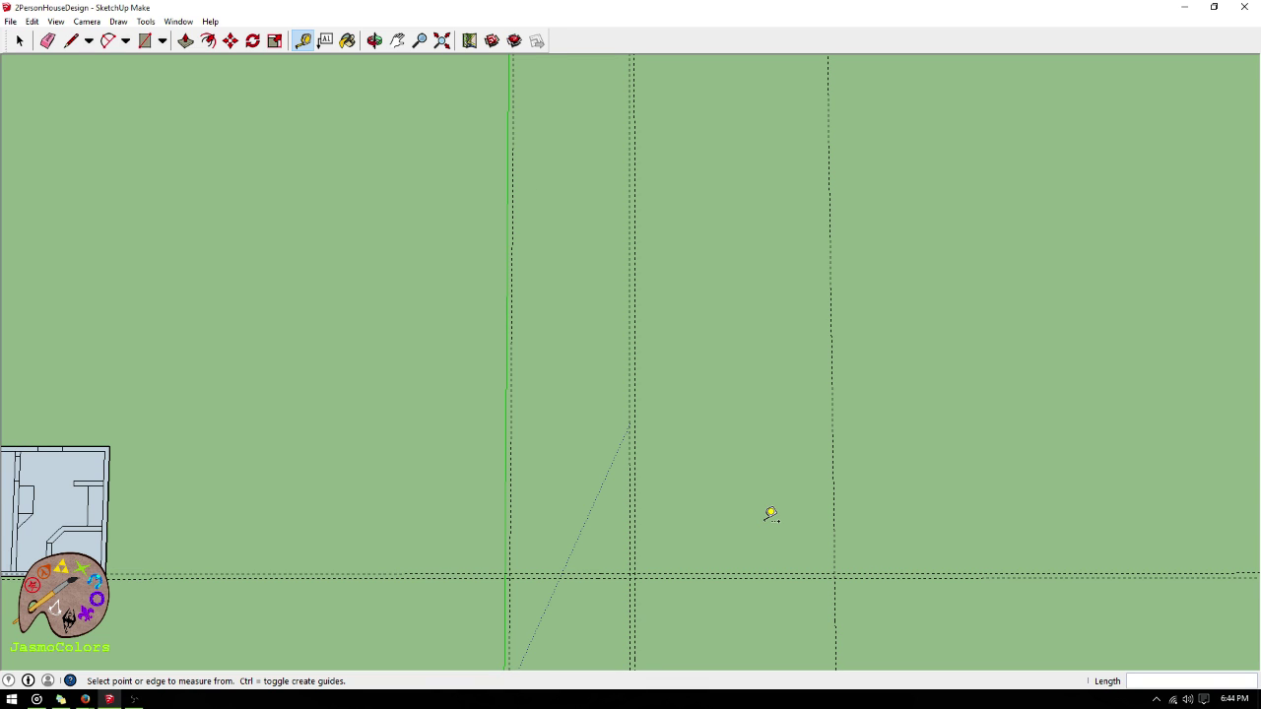
scroll(599, 569, "up", 2)
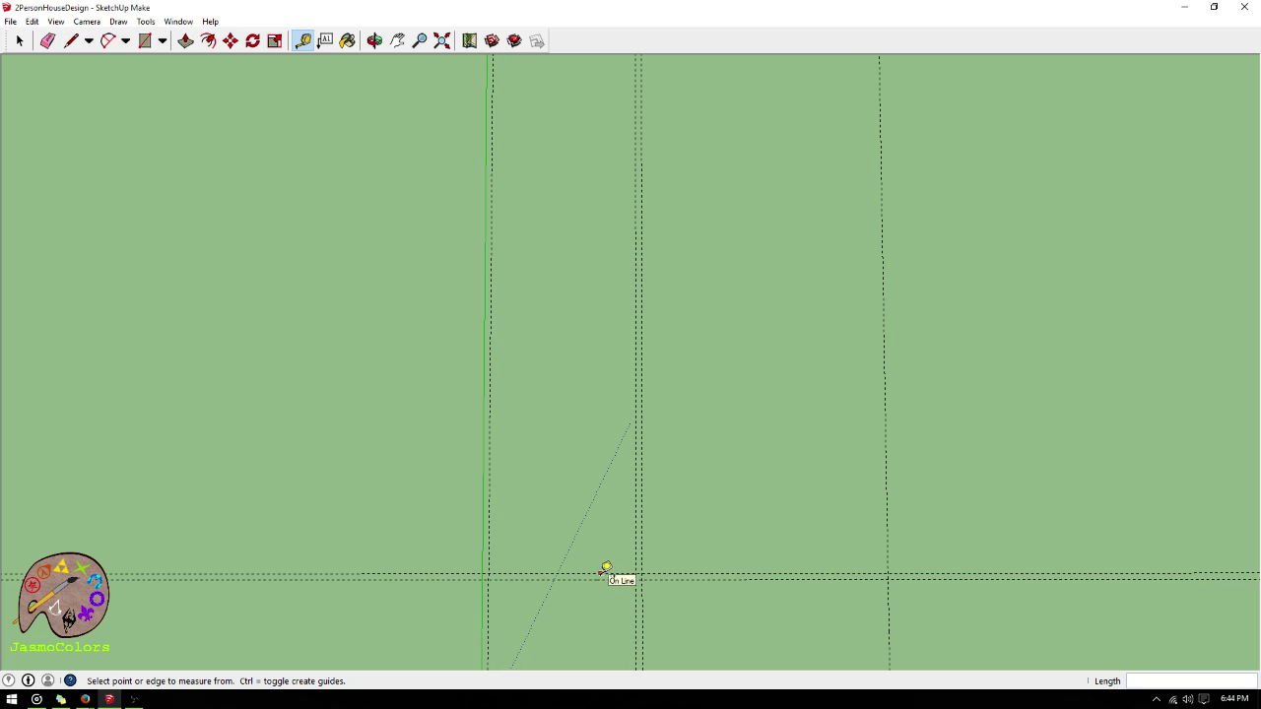
left_click(581, 572)
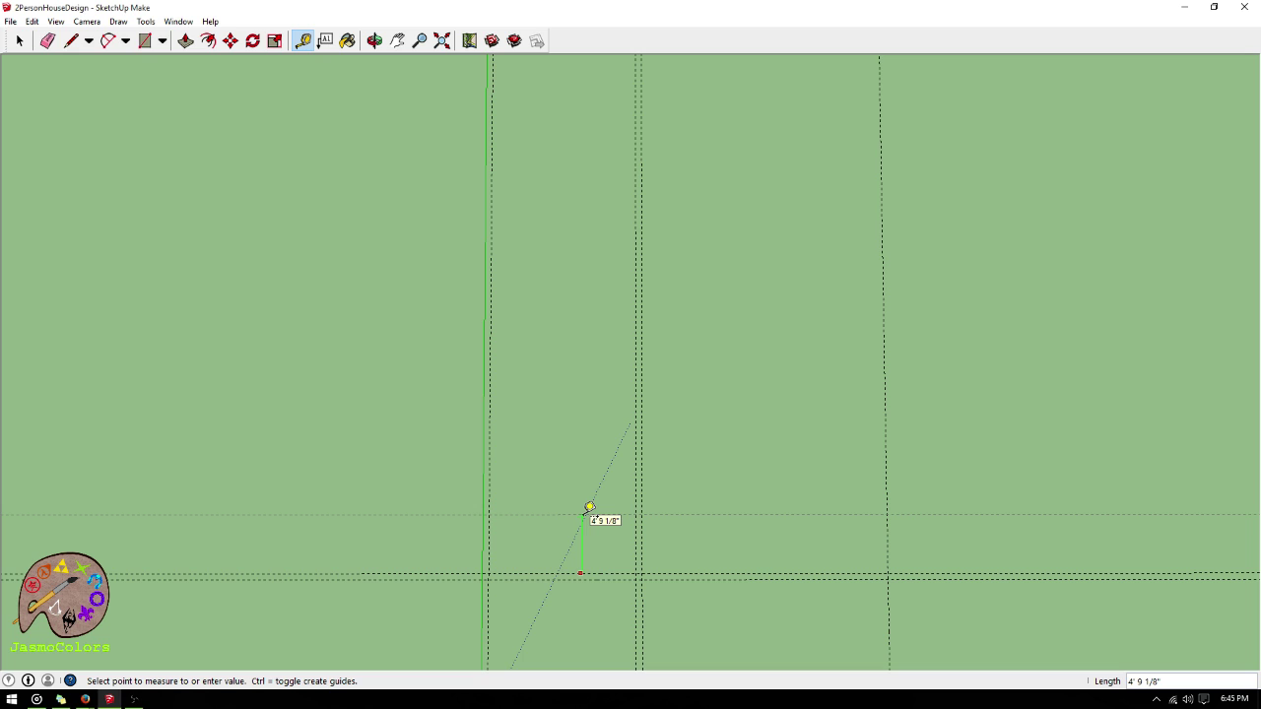
type("12")
key("Return")
left_click(583, 424)
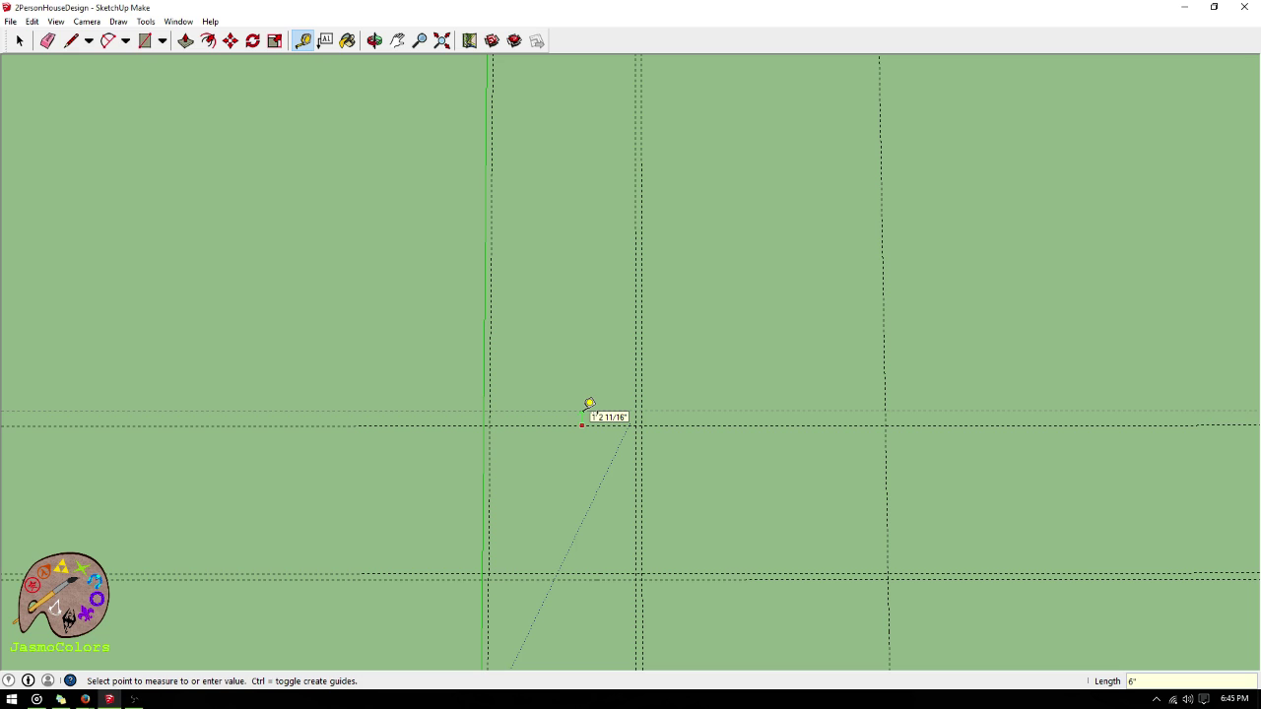
left_click(584, 419)
- Add a second room depth along the green axis with a guide 12' past the new pair and another 6" beyond
left_click(577, 420)
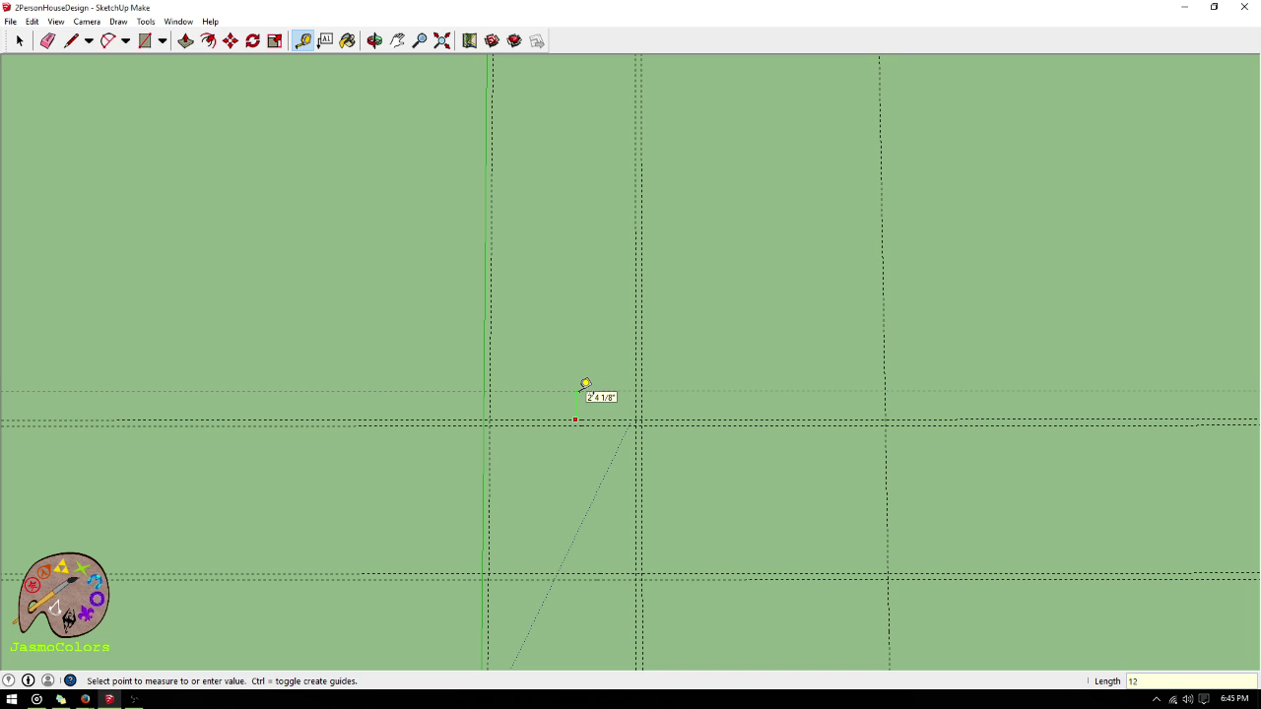
type("12")
key("Return")
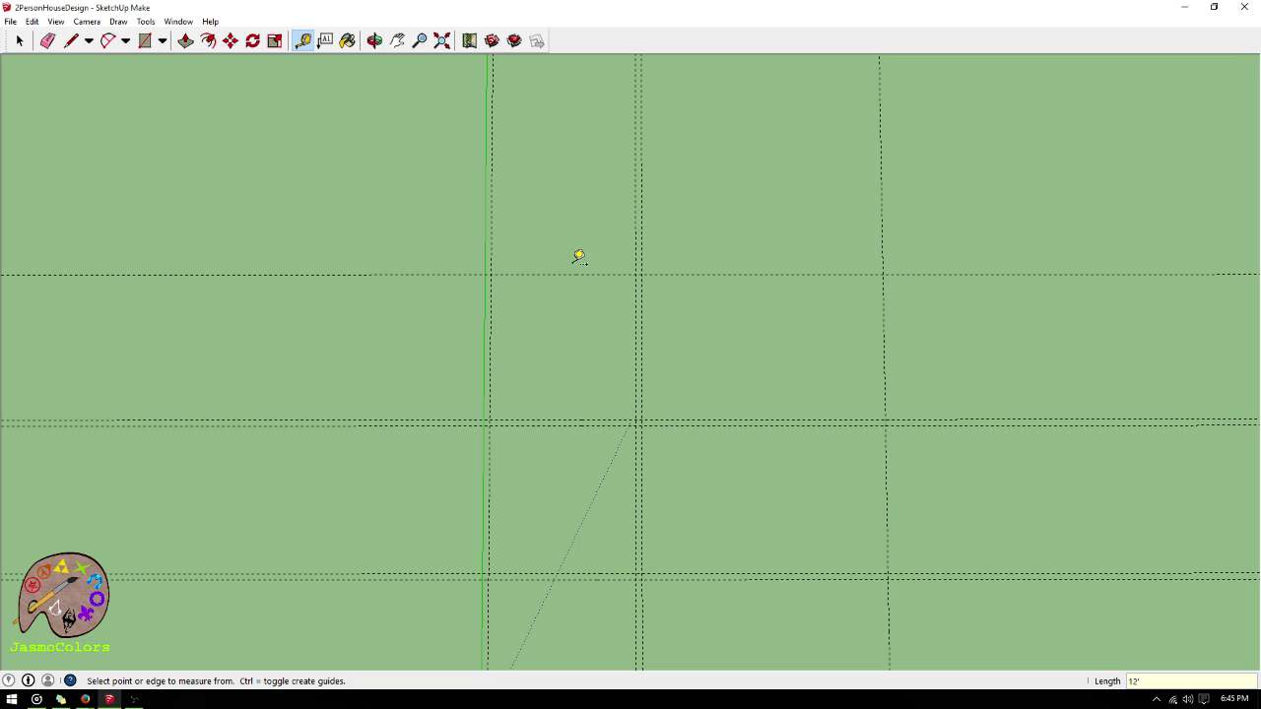
left_click(572, 273)
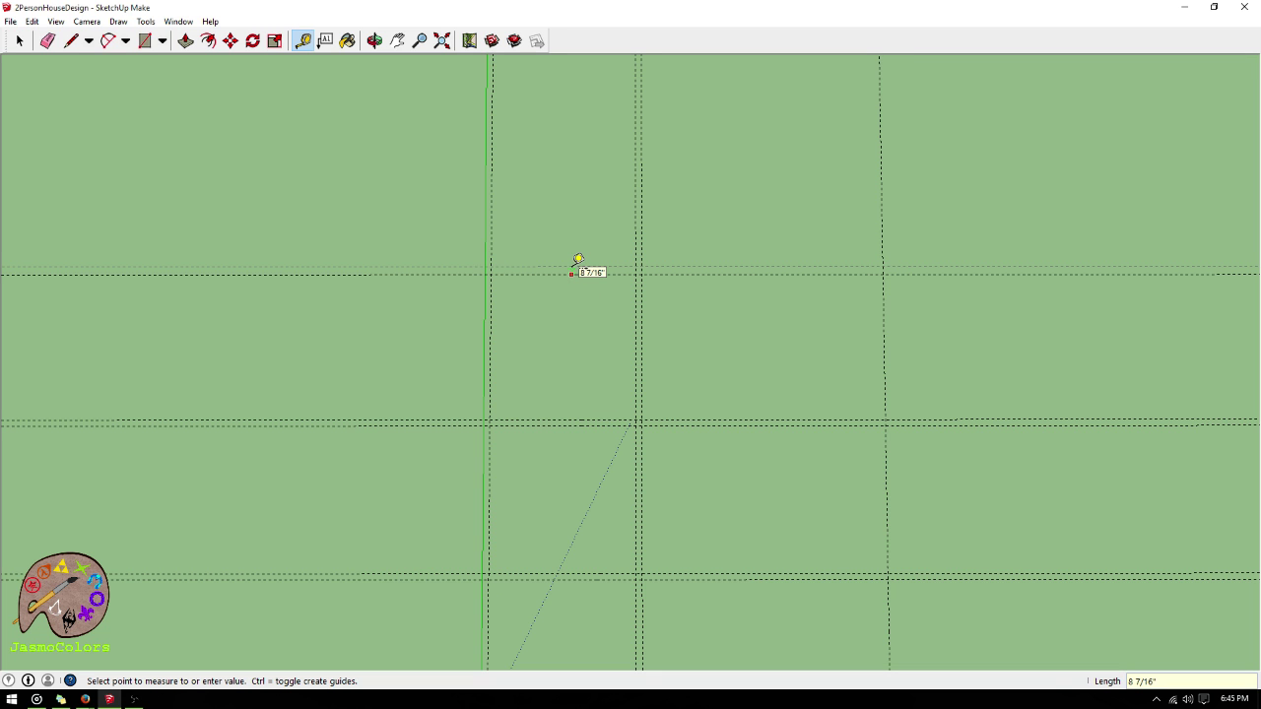
type("6")
key("Return")
- Measure the overall depth from the lowest guide below the red axis to the farthest guide parallel to it
scroll(442, 355, "down", 1)
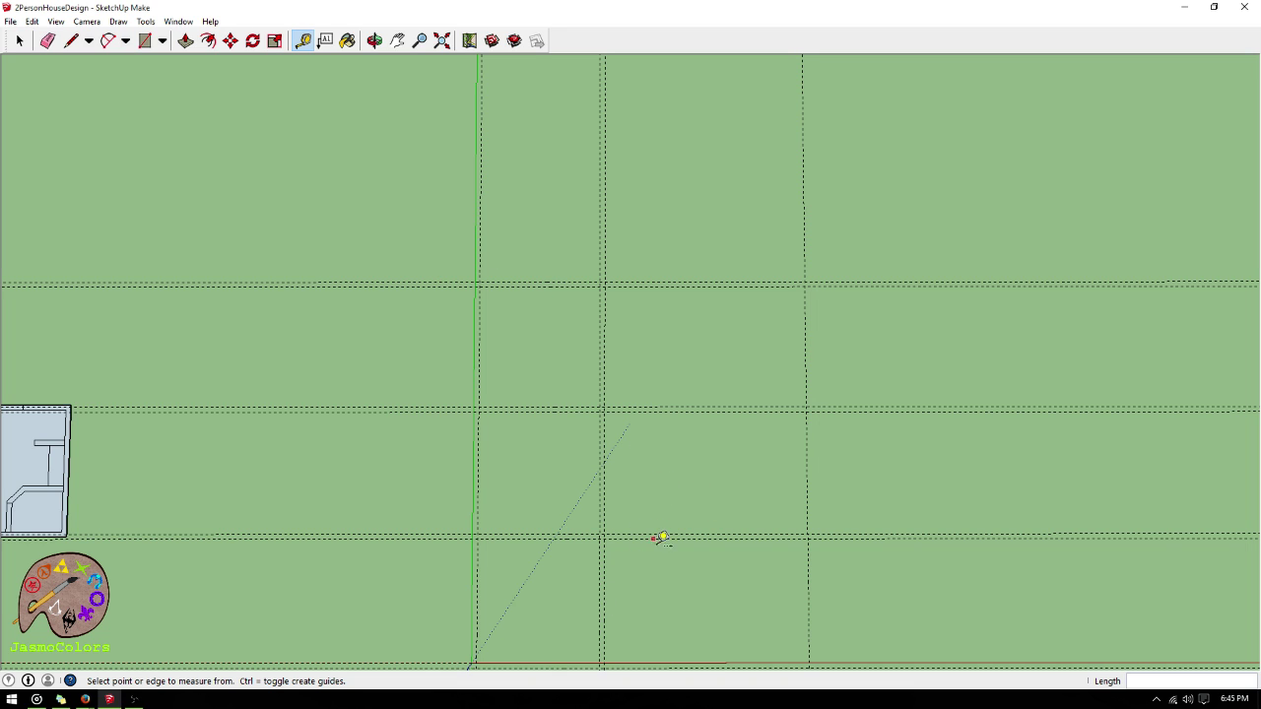
scroll(571, 333, "down", 1)
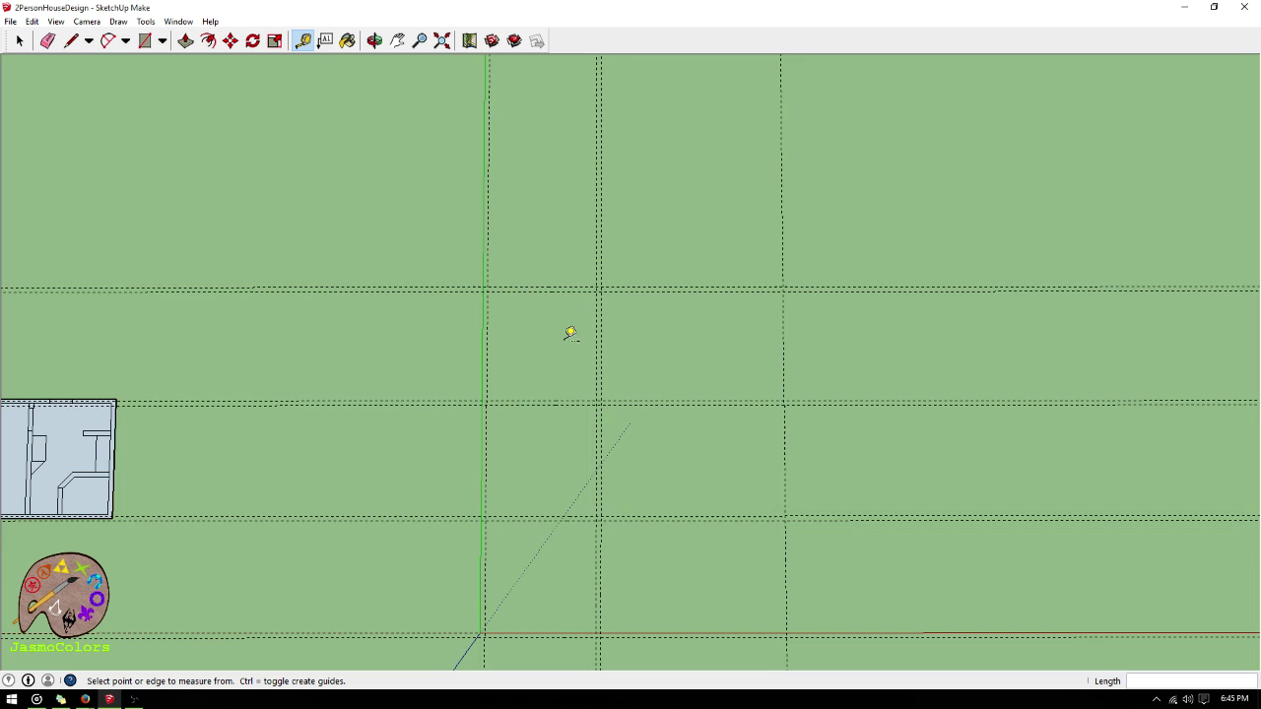
left_click(557, 637)
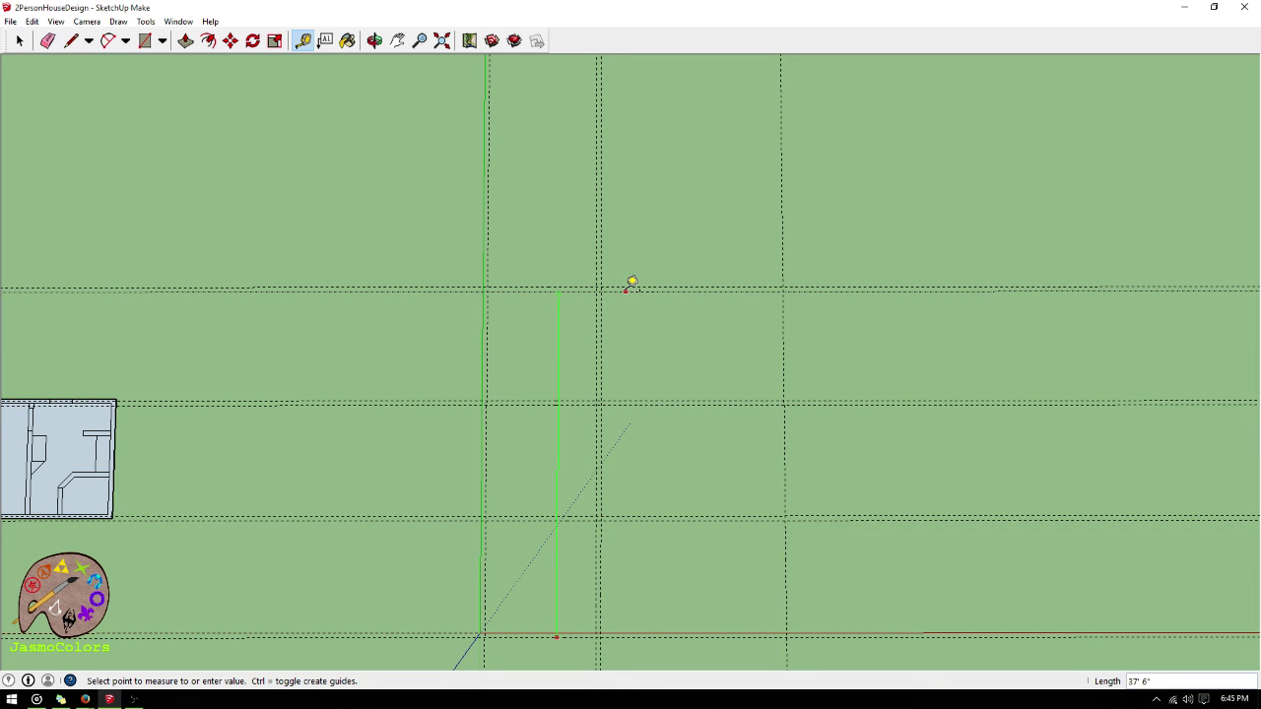
left_click(633, 283)
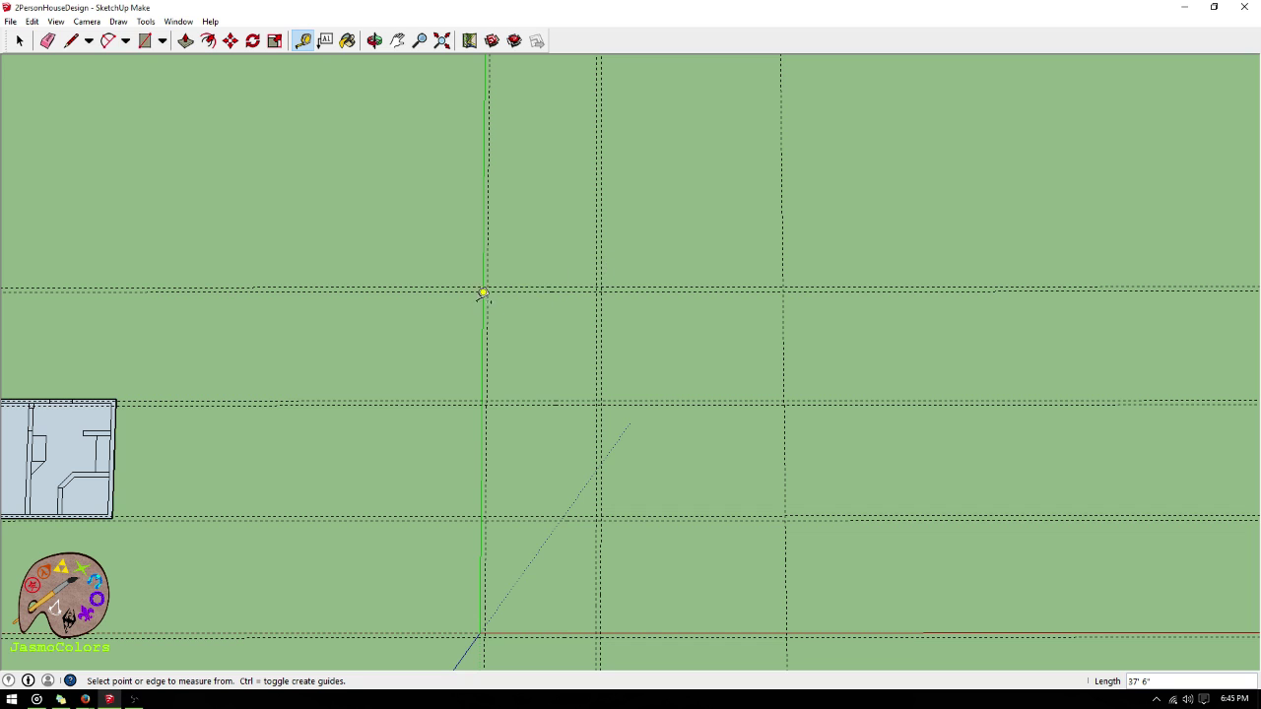
left_click(489, 306)
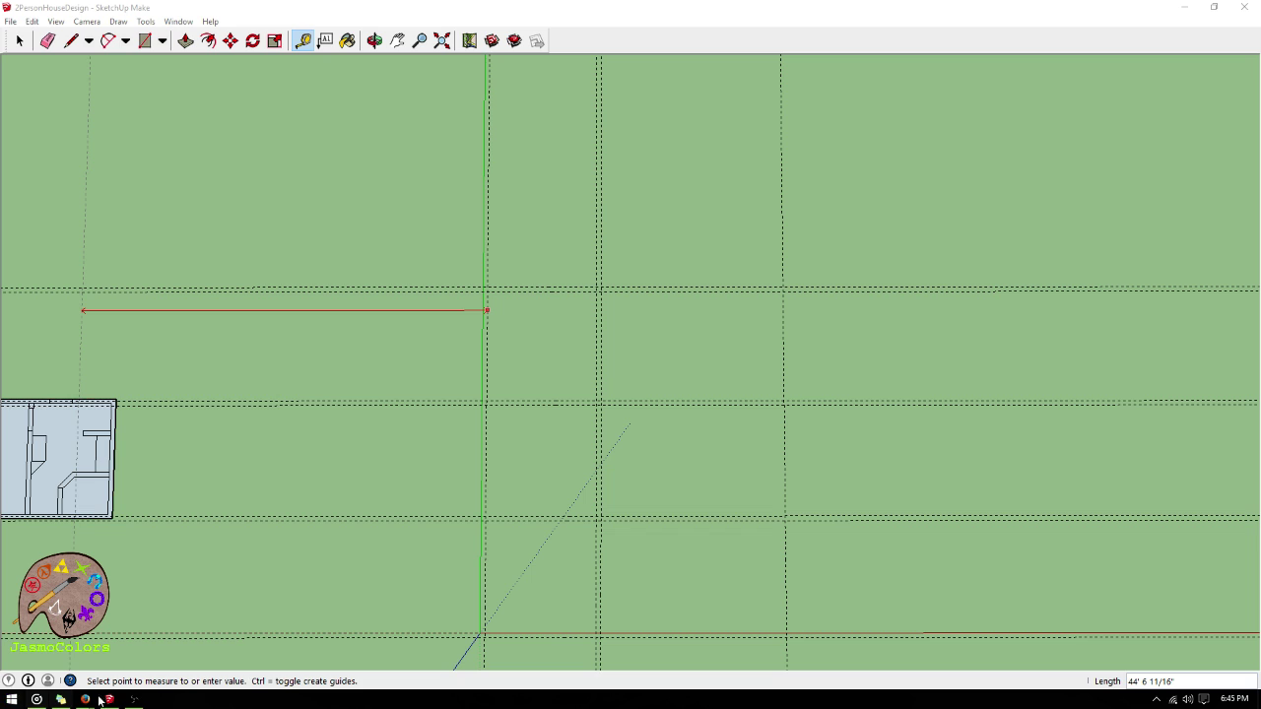
left_click(13, 699)
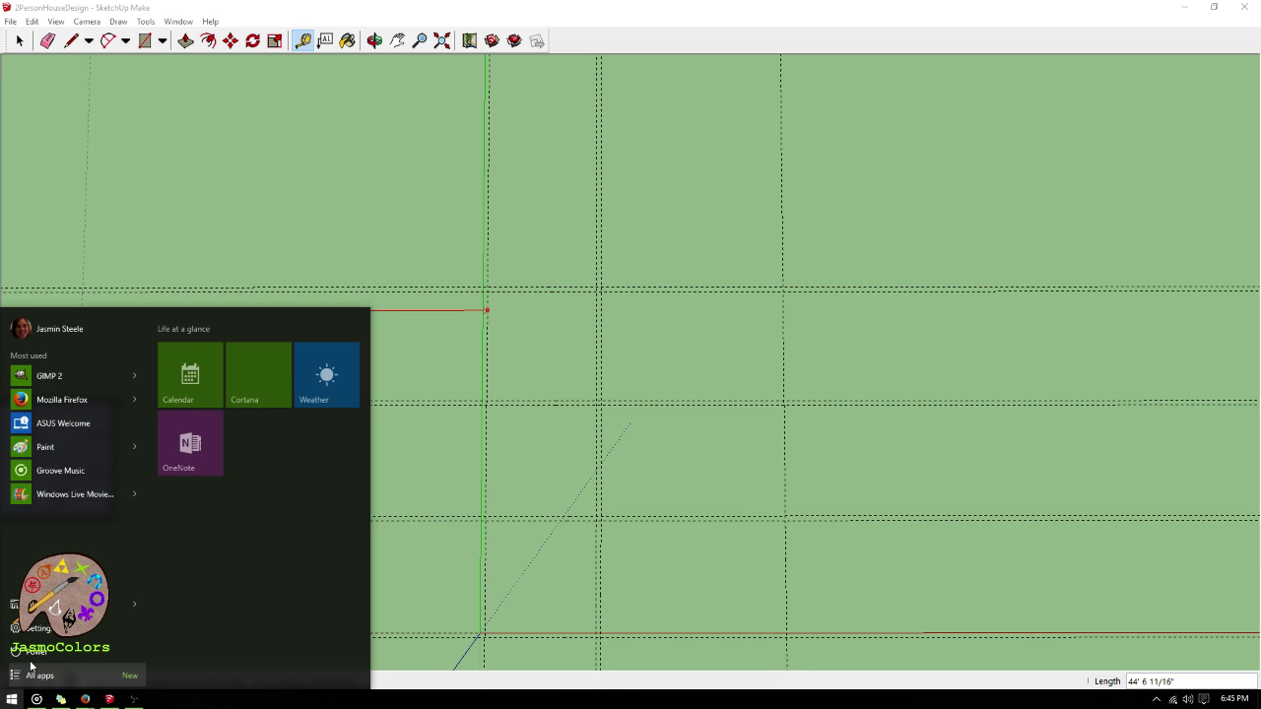
left_click(1056, 26)
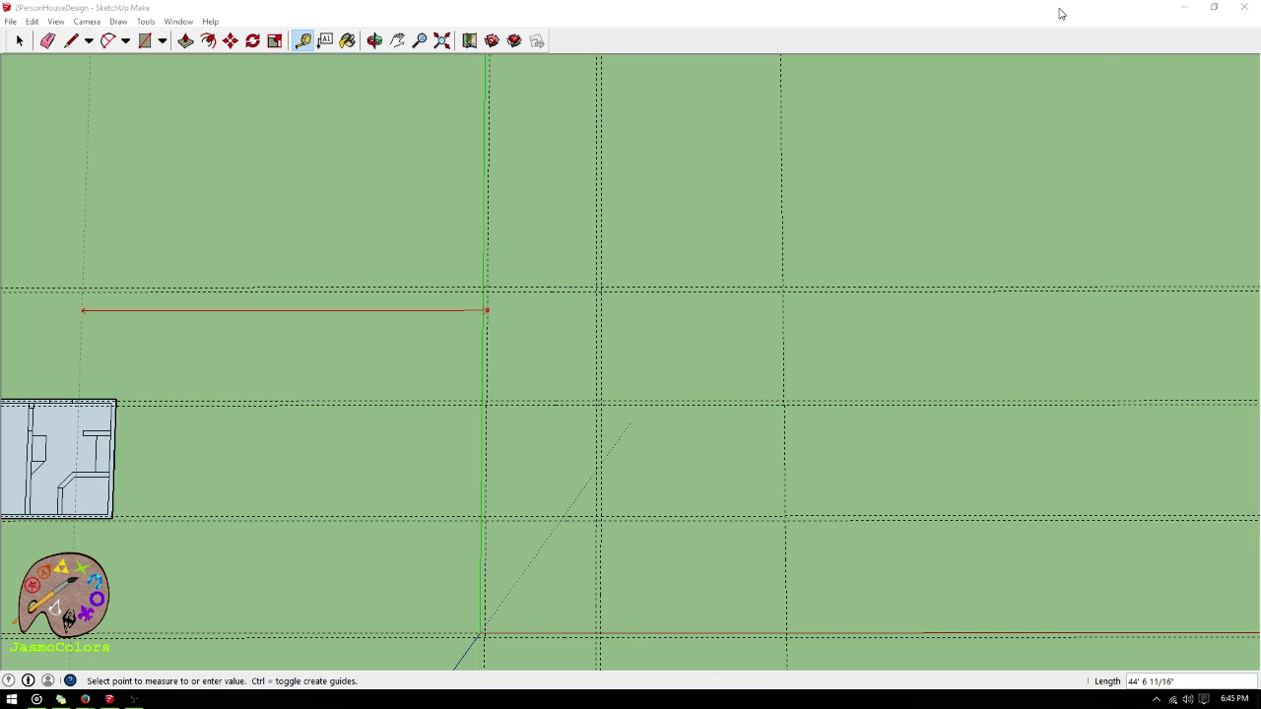
left_click(1061, 12)
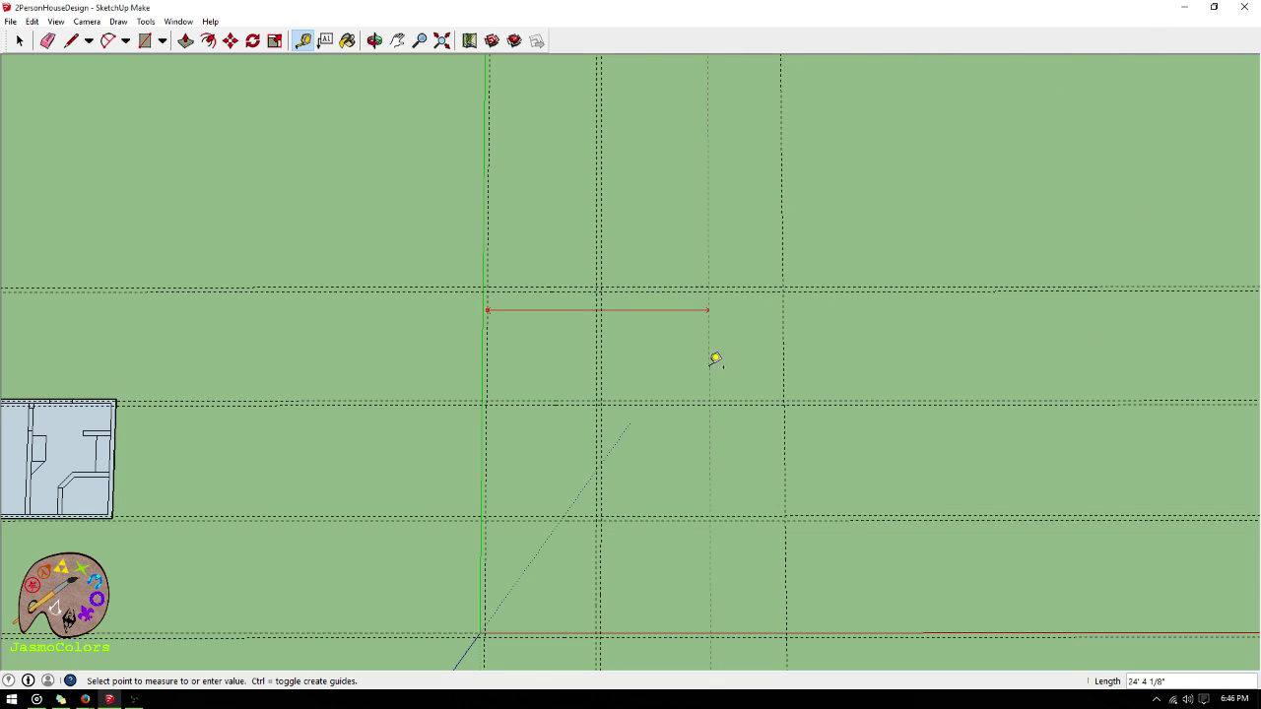
left_click(633, 352)
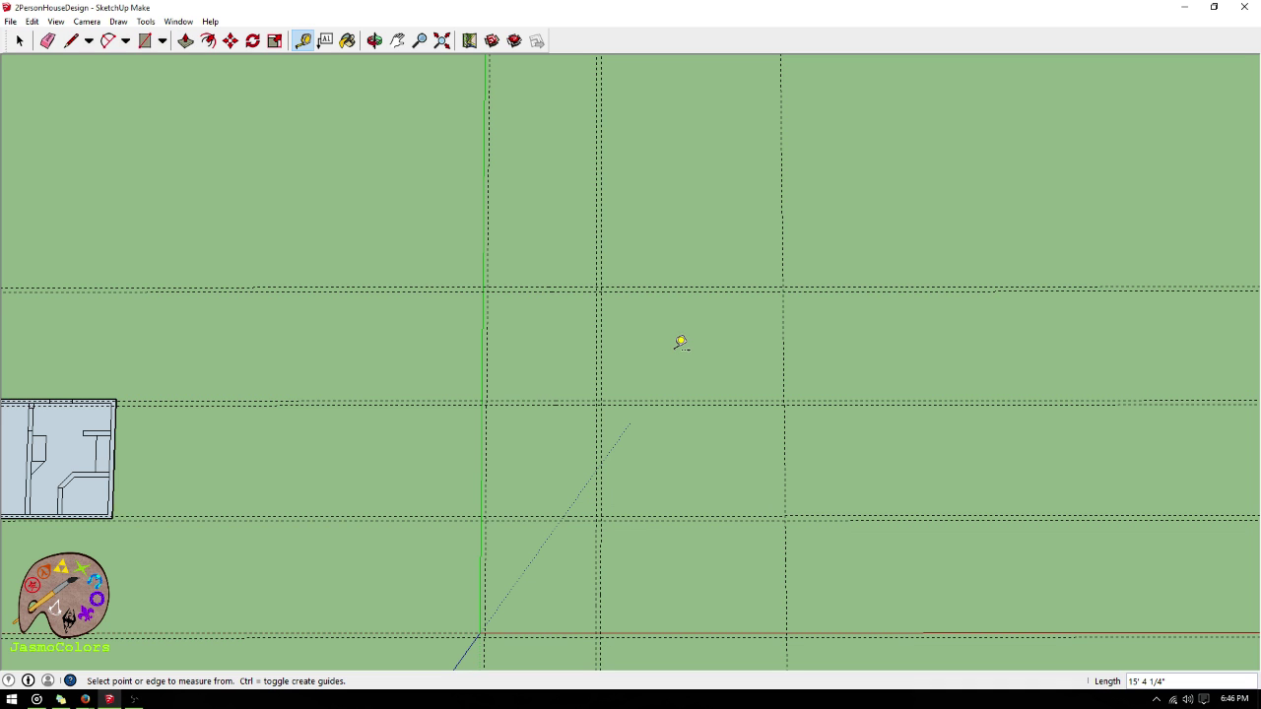
- Undo the last two pairs of guides placed parallel to the red axis
scroll(729, 200, "down", 2)
scroll(710, 404, "up", 2)
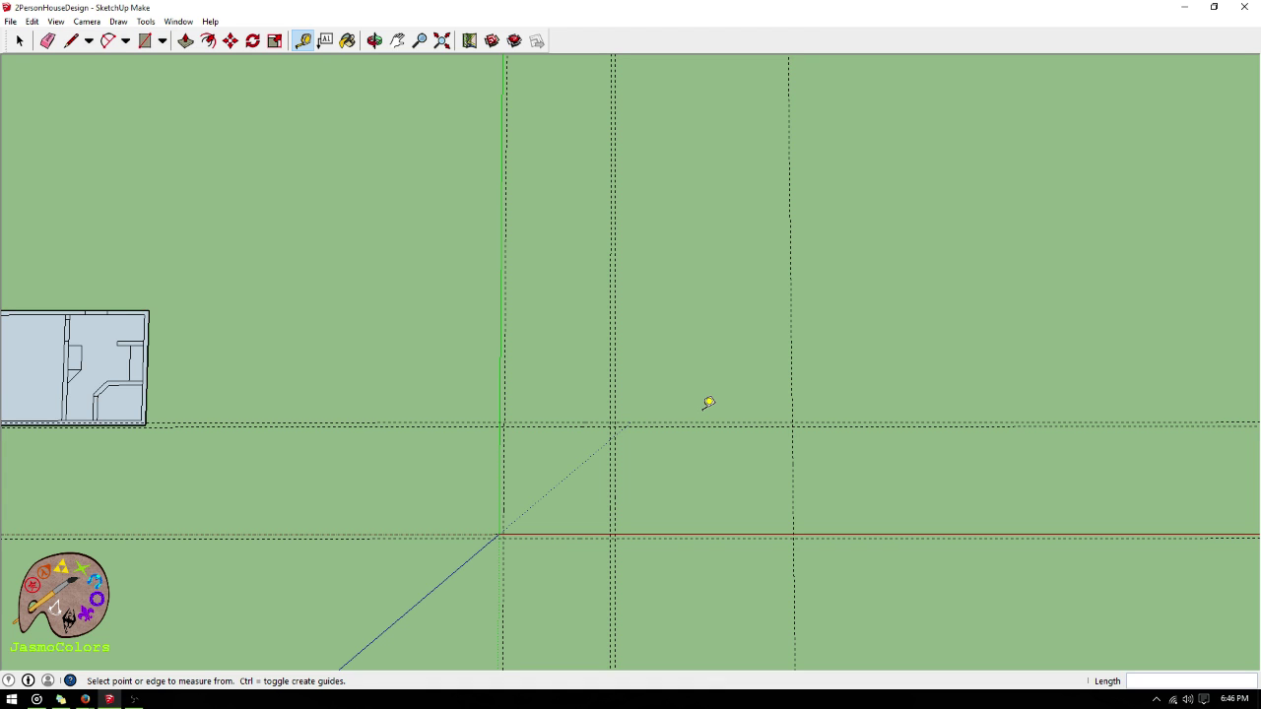
scroll(633, 386, "up", 2)
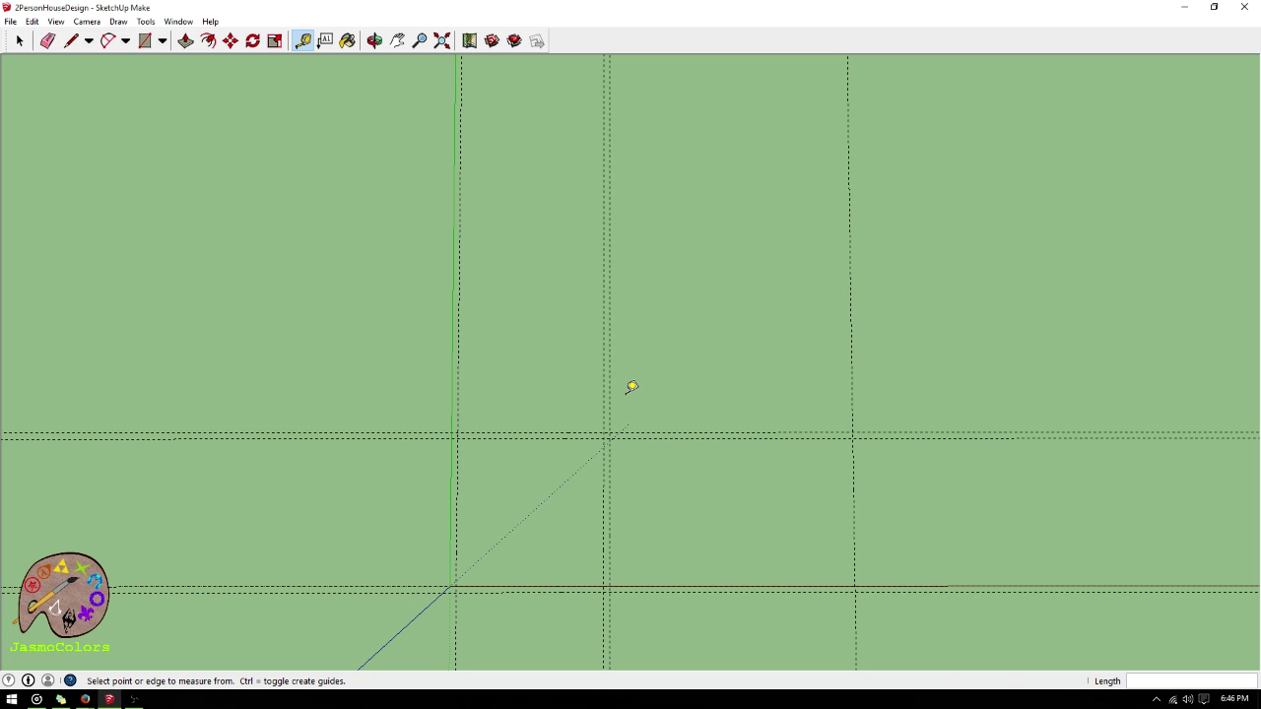
scroll(726, 566, "down", 2)
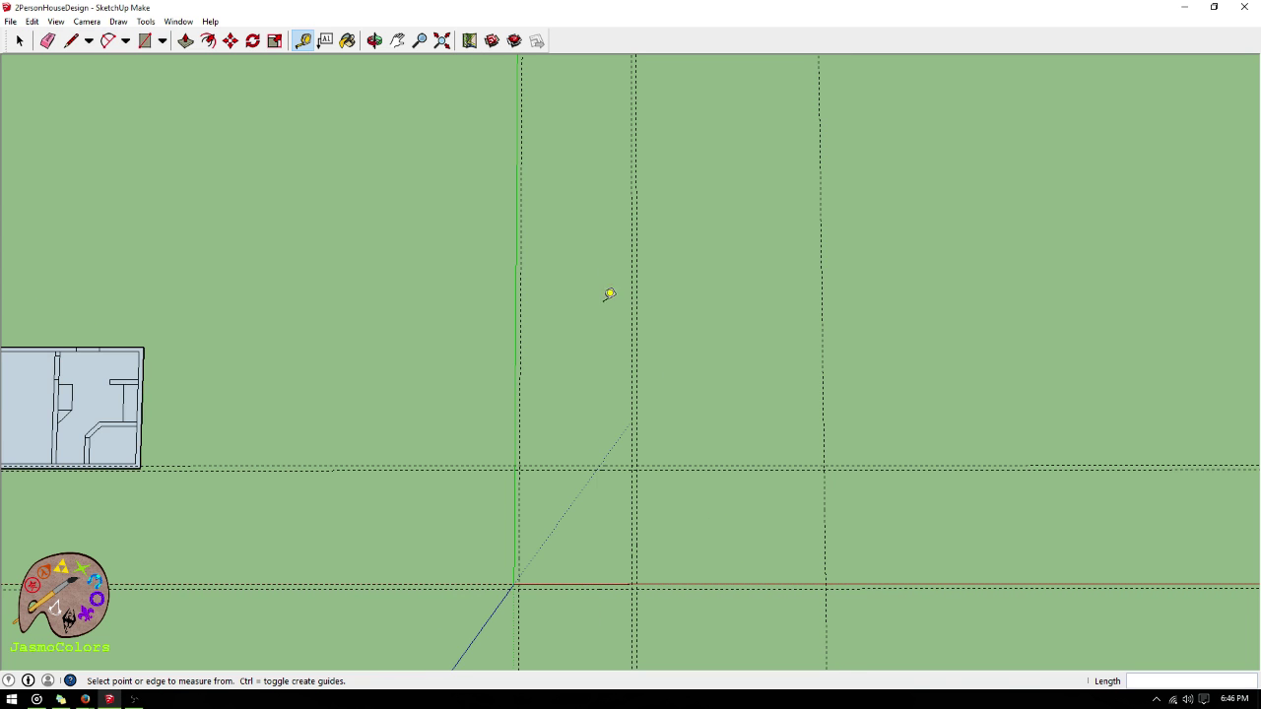
scroll(633, 377, "up", 3)
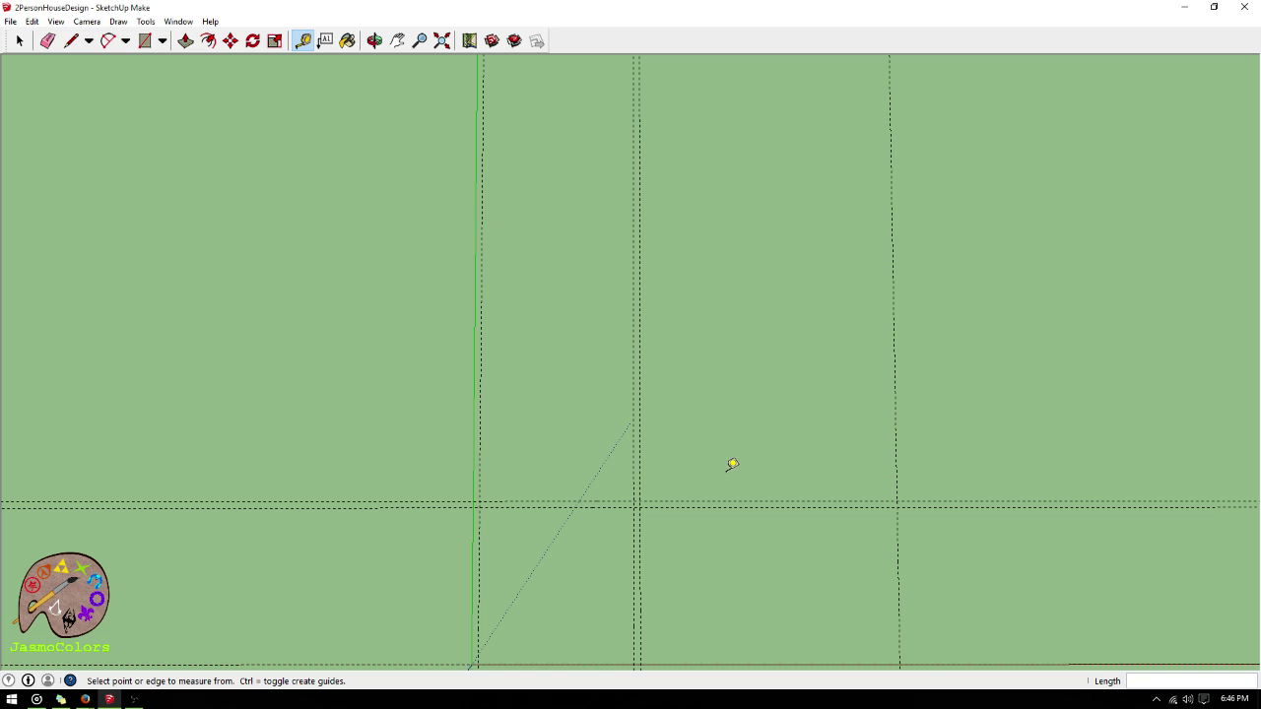
scroll(688, 313, "down", 1)
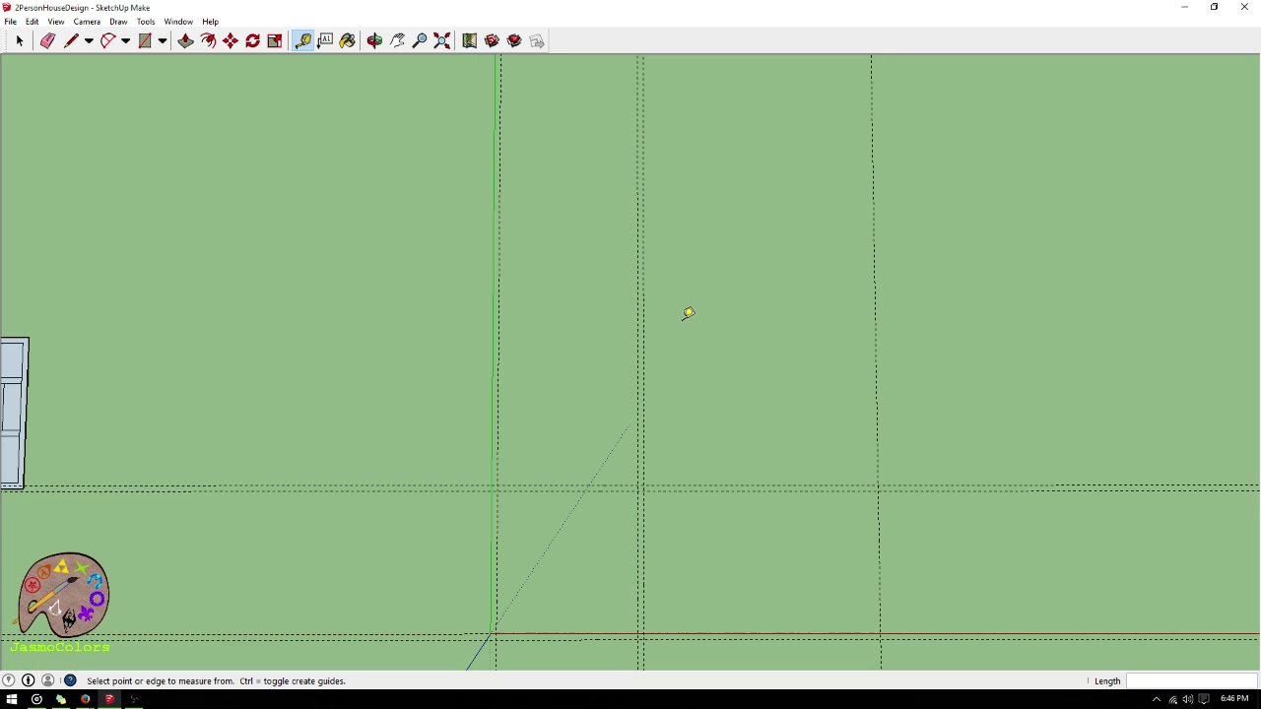
scroll(688, 314, "up", 1)
scroll(688, 313, "down", 1)
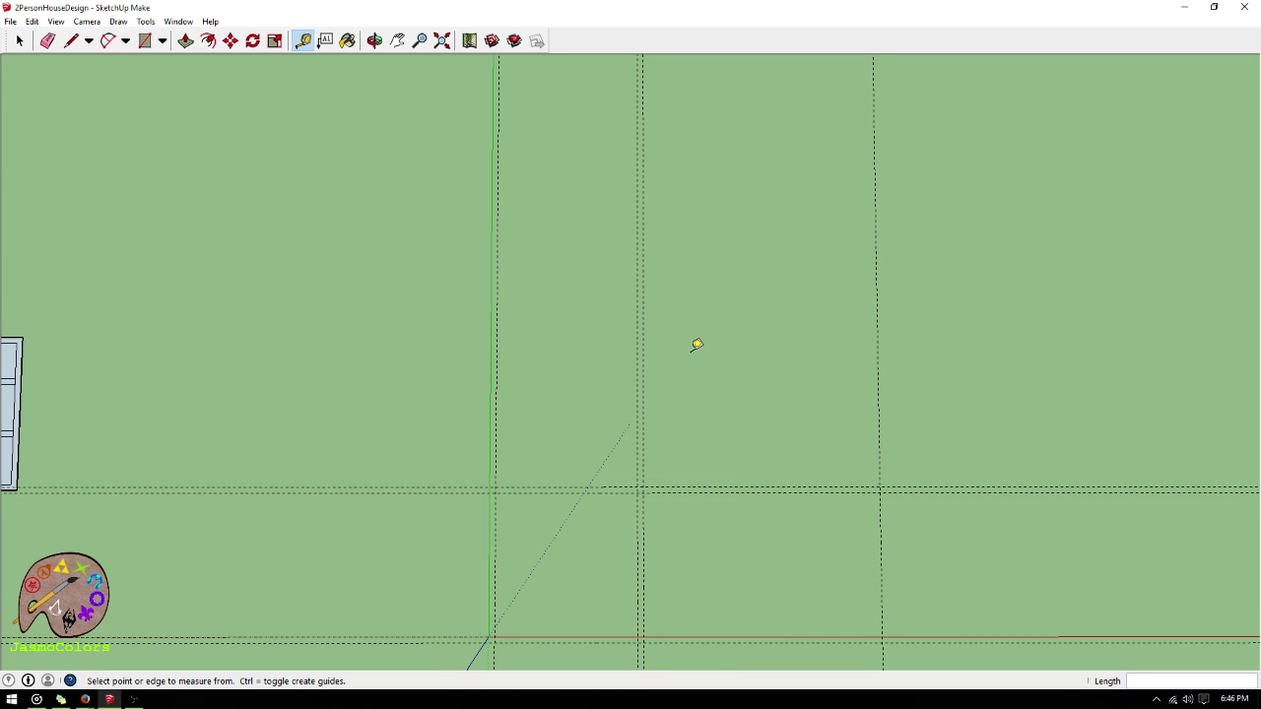
scroll(696, 345, "down", 1)
scroll(715, 642, "up", 2)
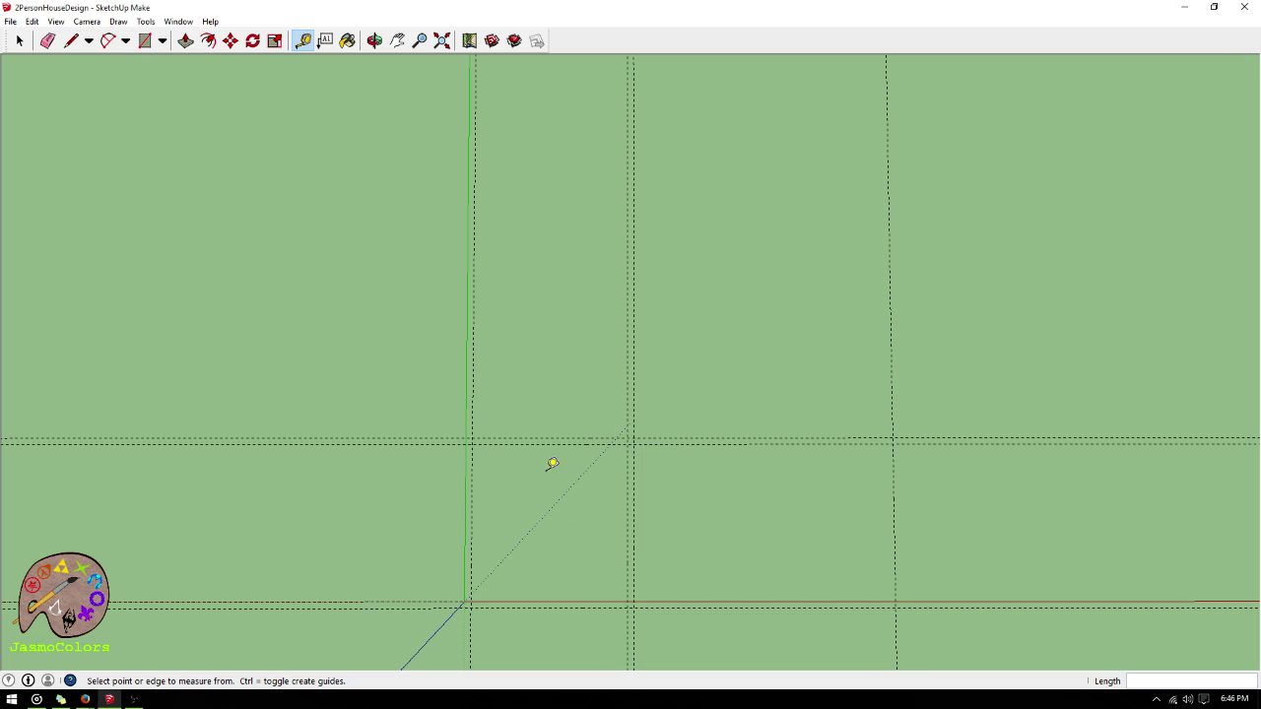
scroll(597, 625, "down", 2)
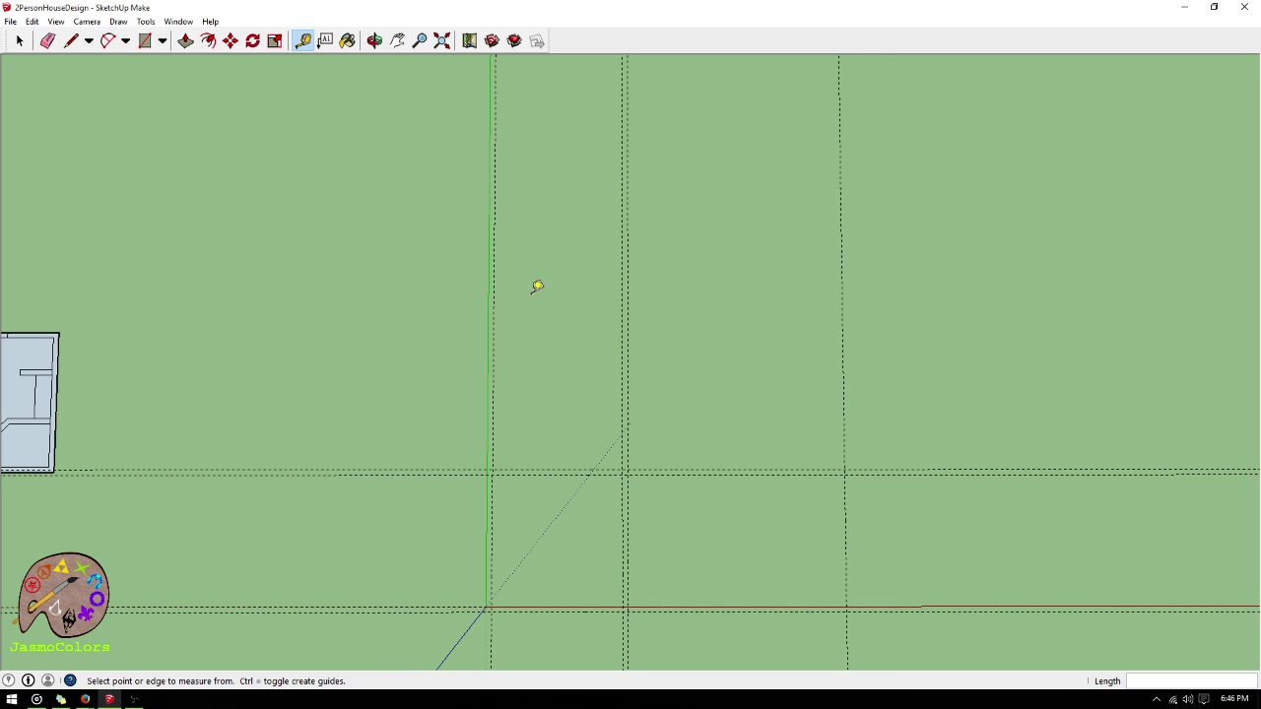
- Try a guide 3' inside the farthest guide parallel to the green axis, and undo it
scroll(547, 234, "up", 1)
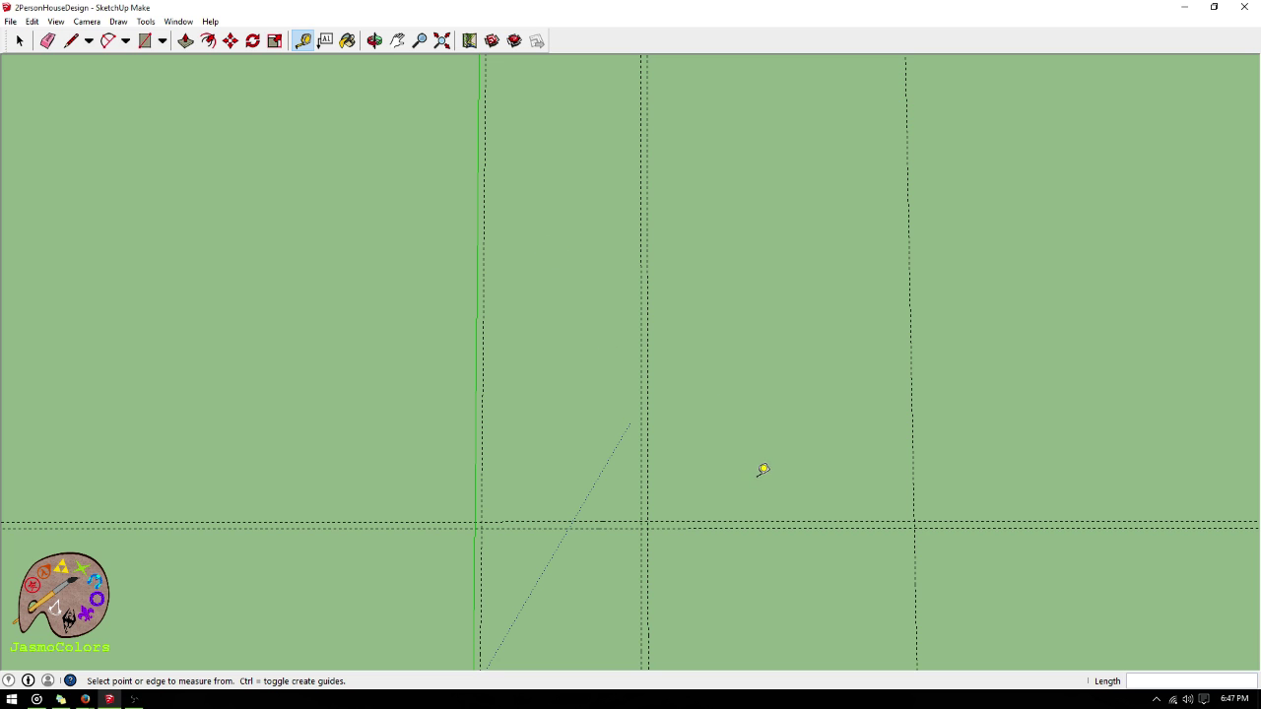
left_click(913, 452)
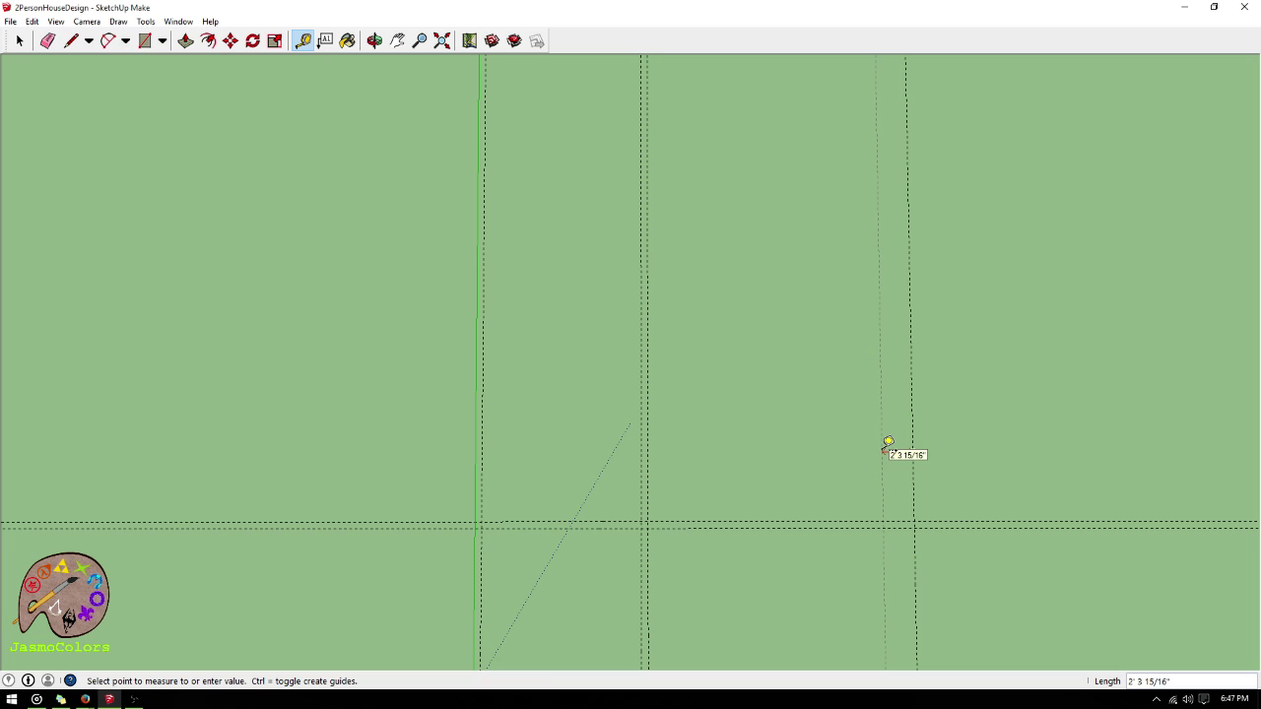
key("ctrl+z")
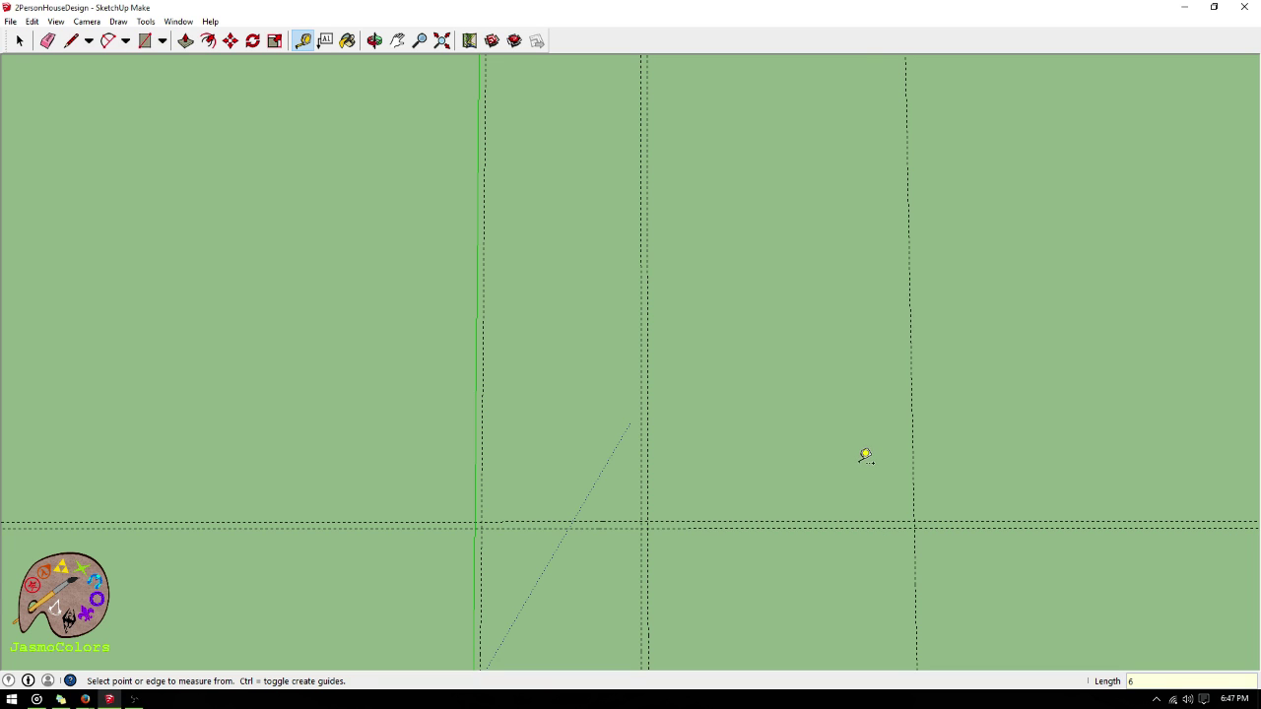
left_click(911, 428)
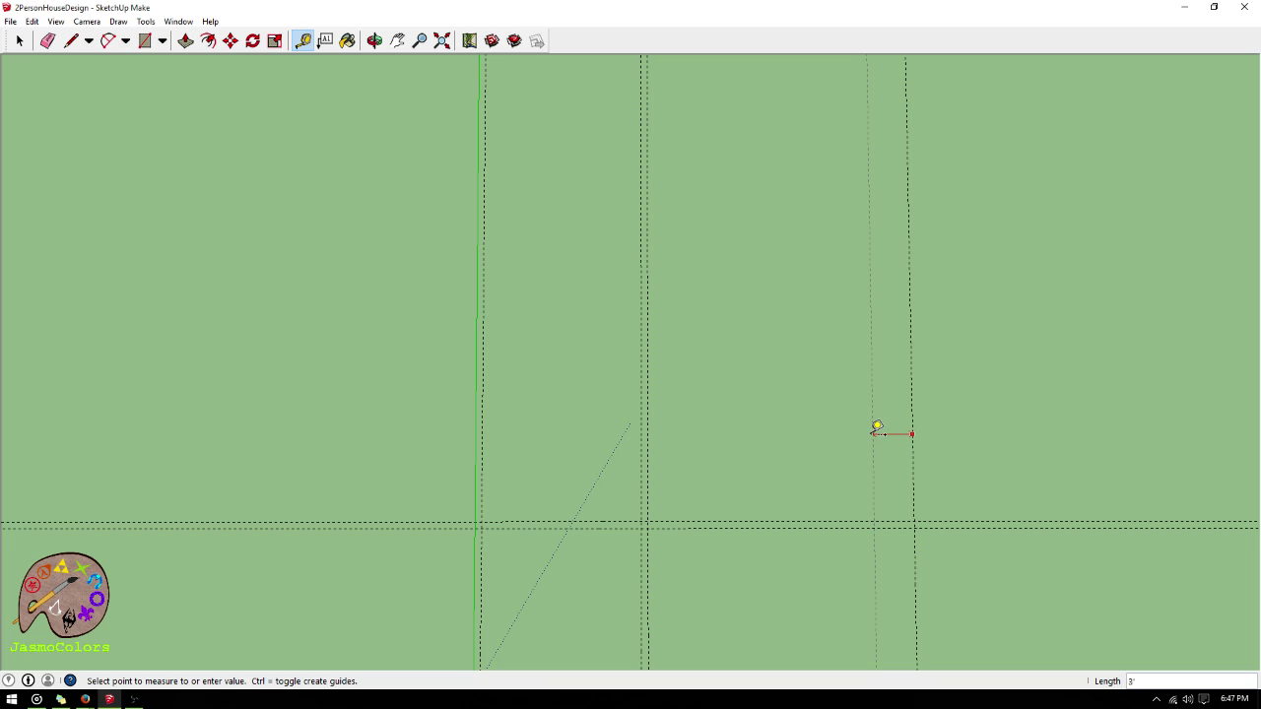
type("3")
key("Return")
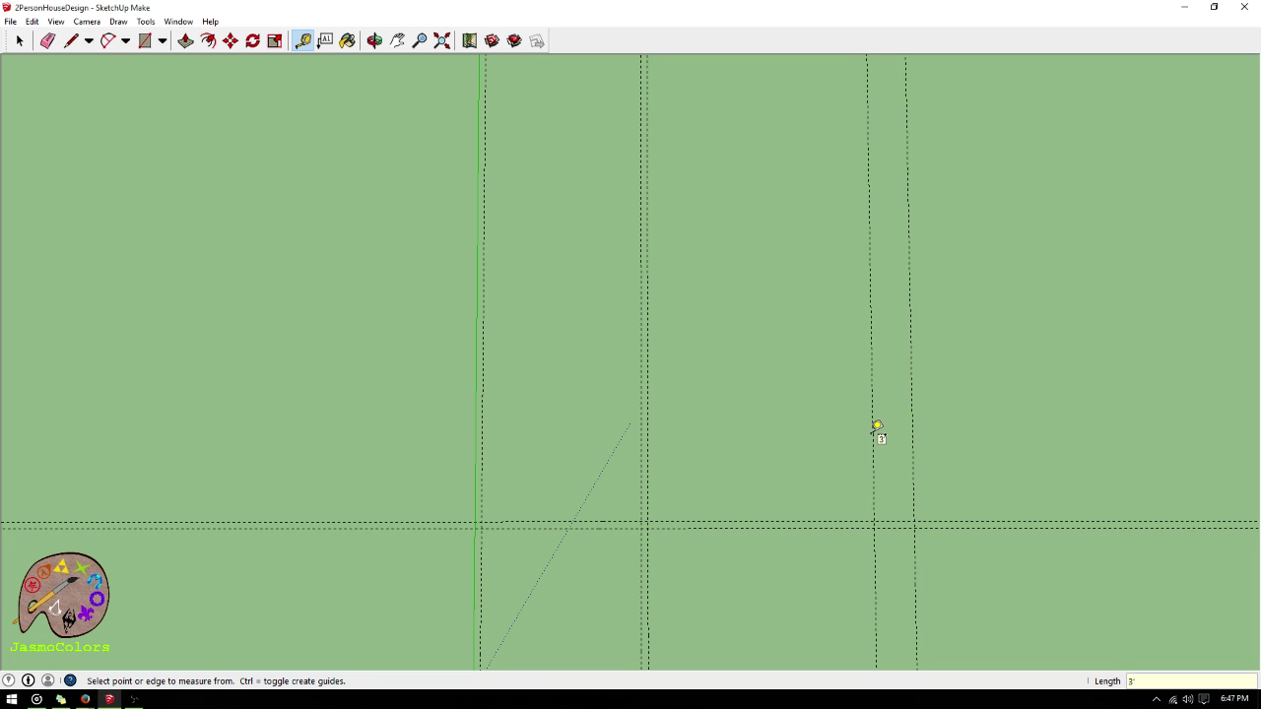
left_click(872, 422)
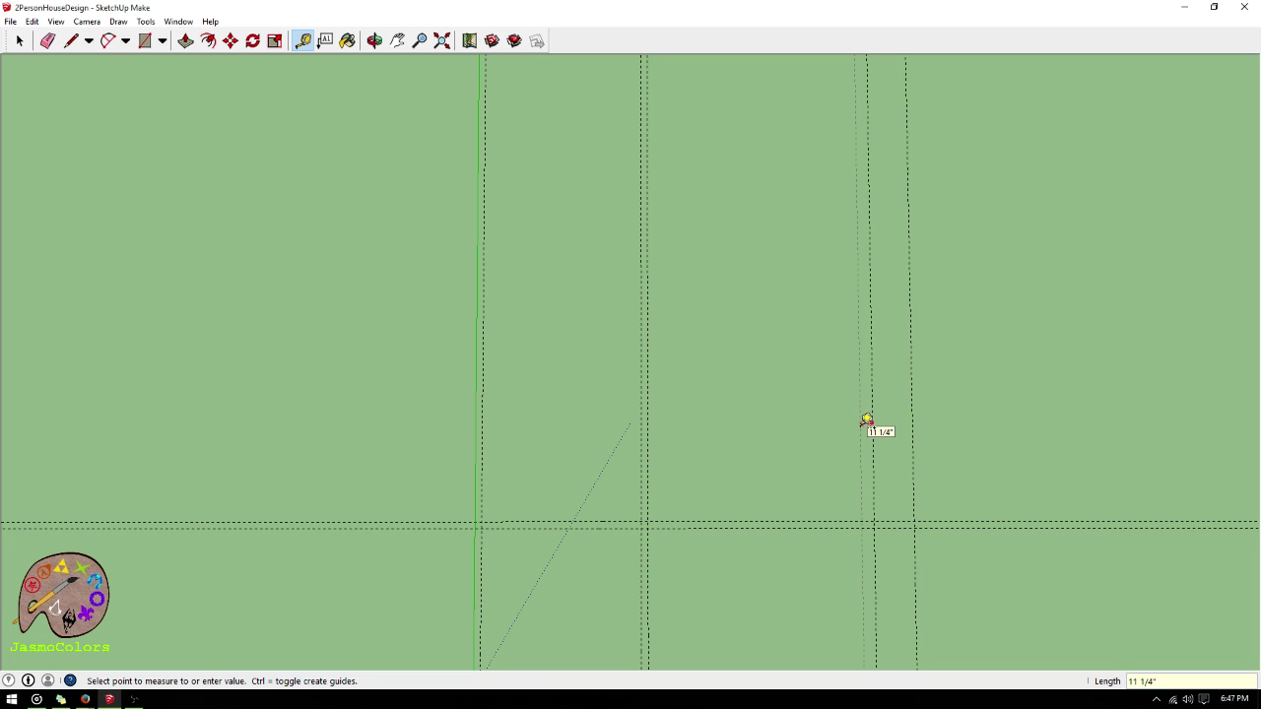
key("ctrl+z")
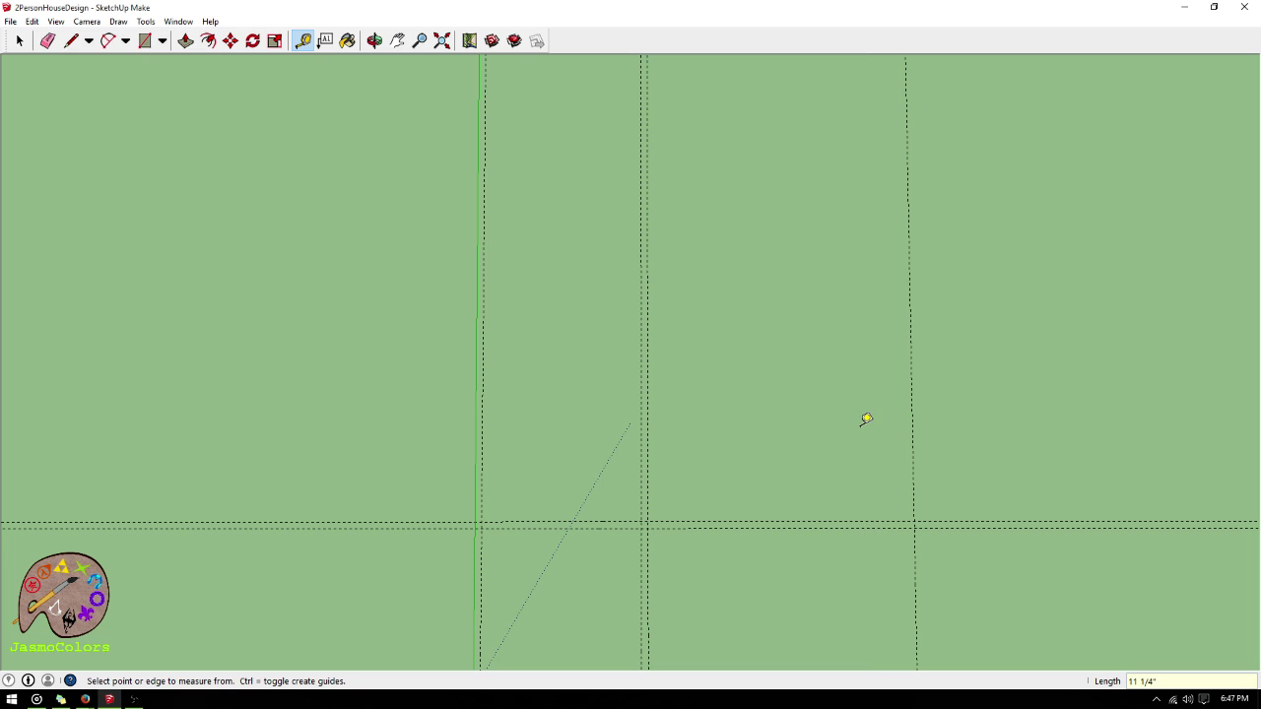
- Place a guide 6' inside the farthest guide parallel to the green axis, and a wall-thickness guide just outside the new one
left_click(913, 427)
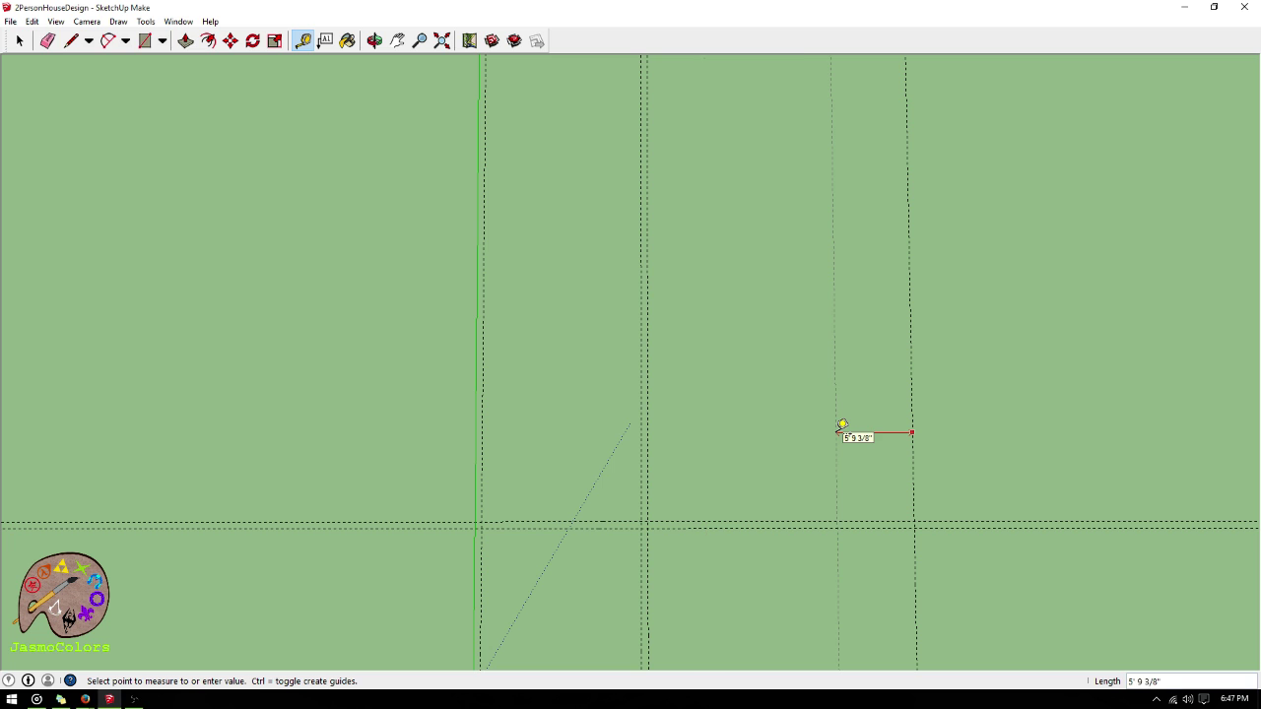
key("Return")
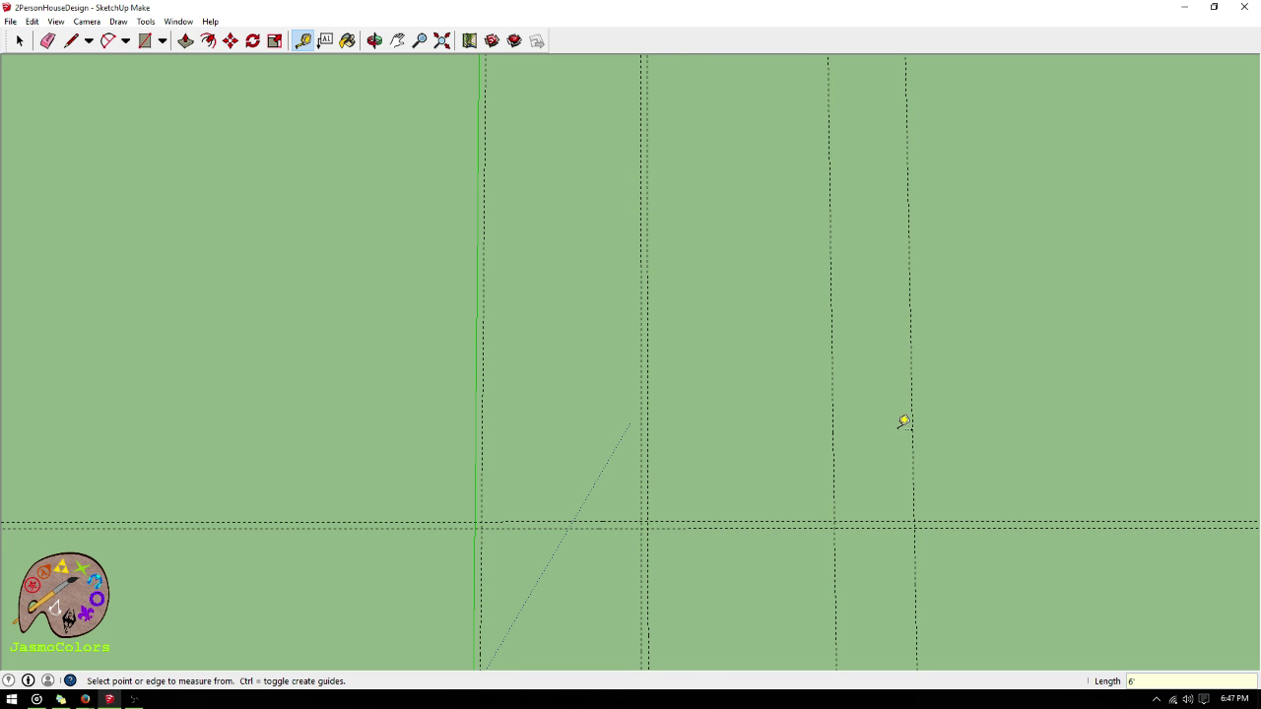
scroll(852, 296, "down", 2)
scroll(841, 365, "up", 1)
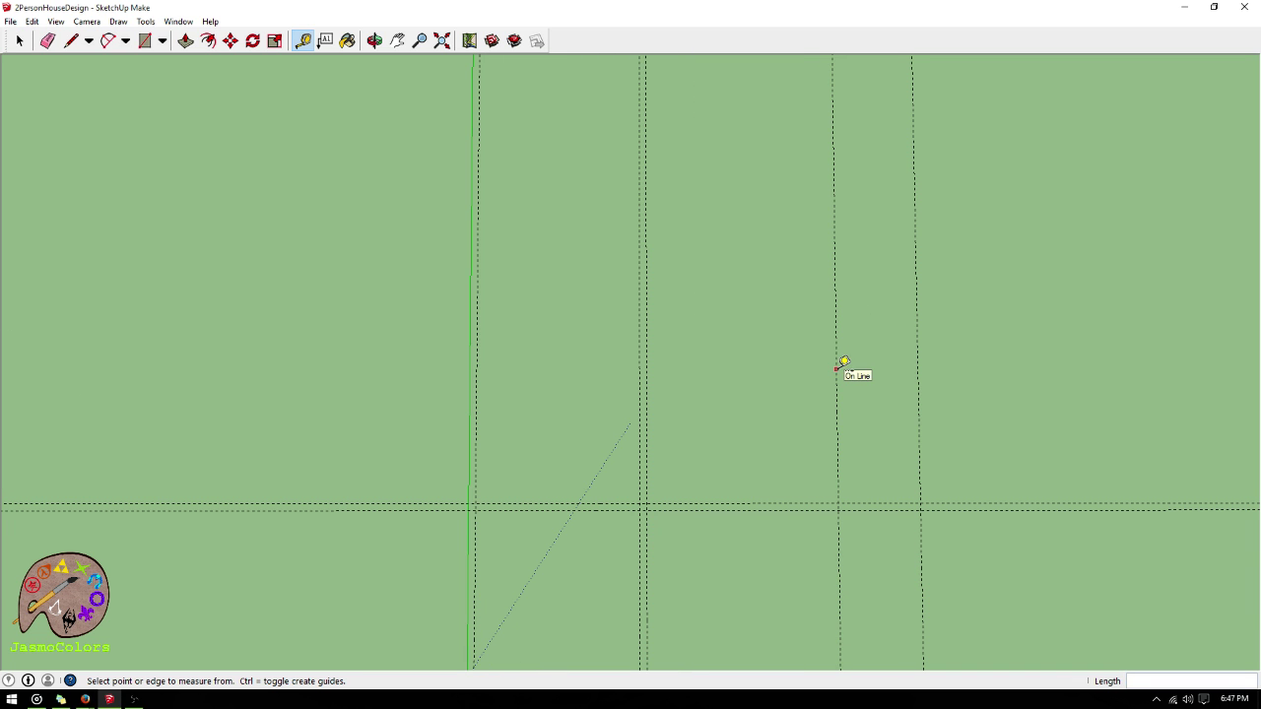
left_click(837, 369)
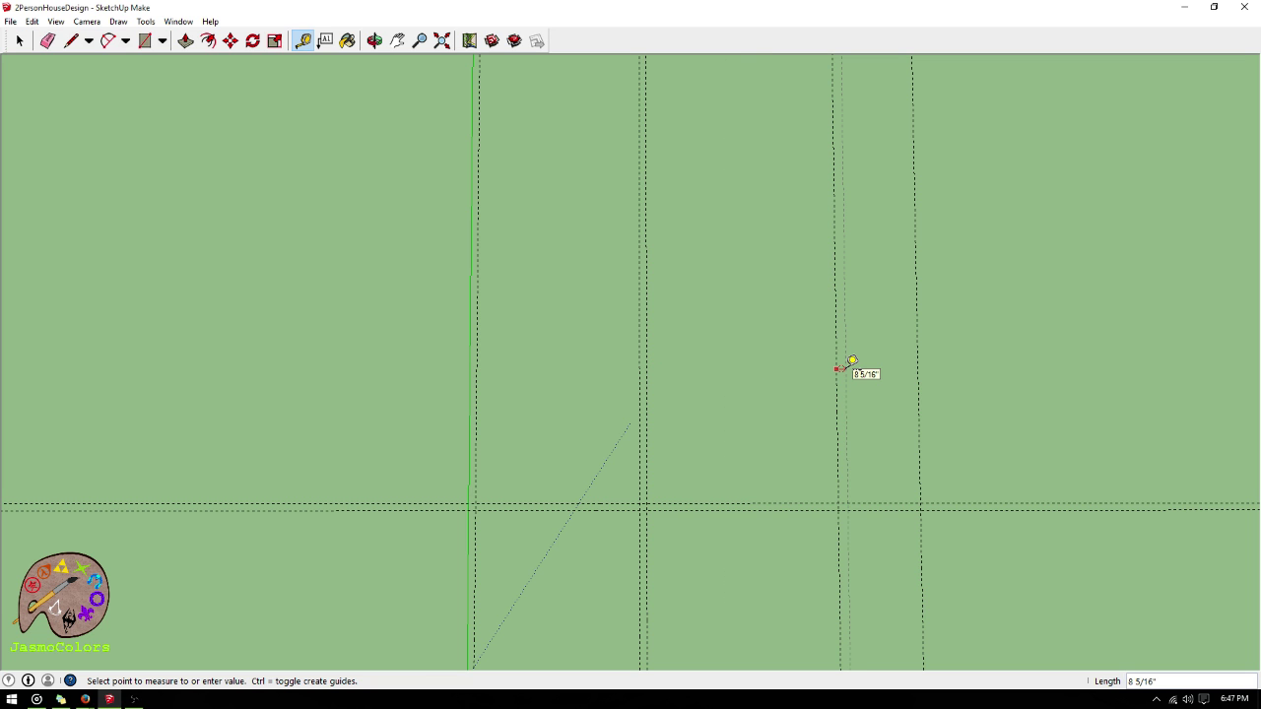
key("Return")
scroll(859, 262, "down", 1)
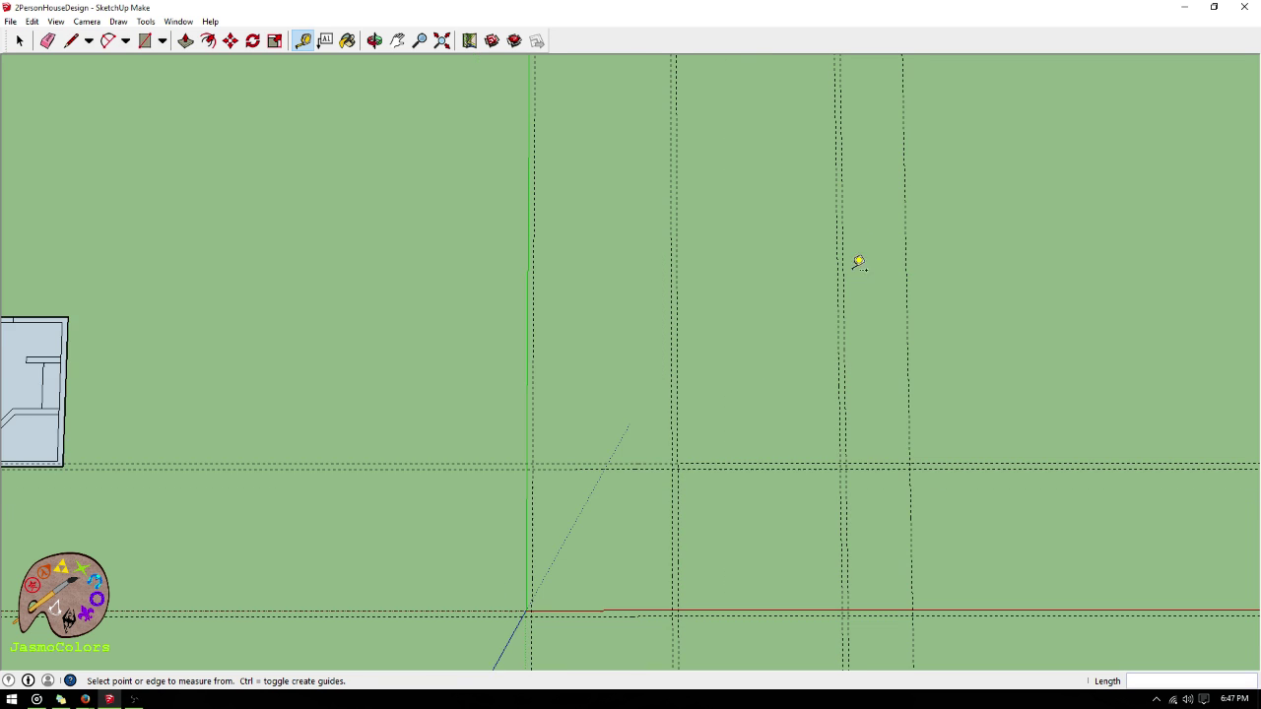
- Delete the farthest single guide parallel to the green axis, beyond the new wall pair
scroll(805, 619, "down", 1)
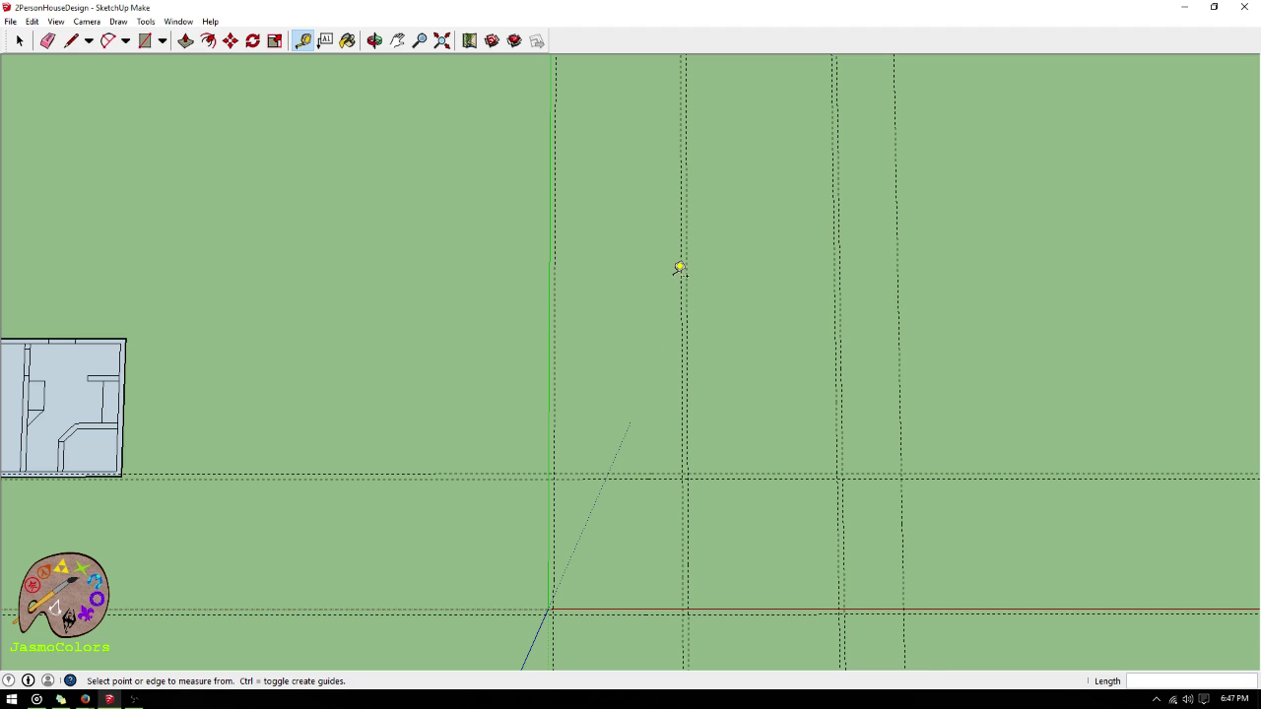
scroll(678, 264, "up", 1)
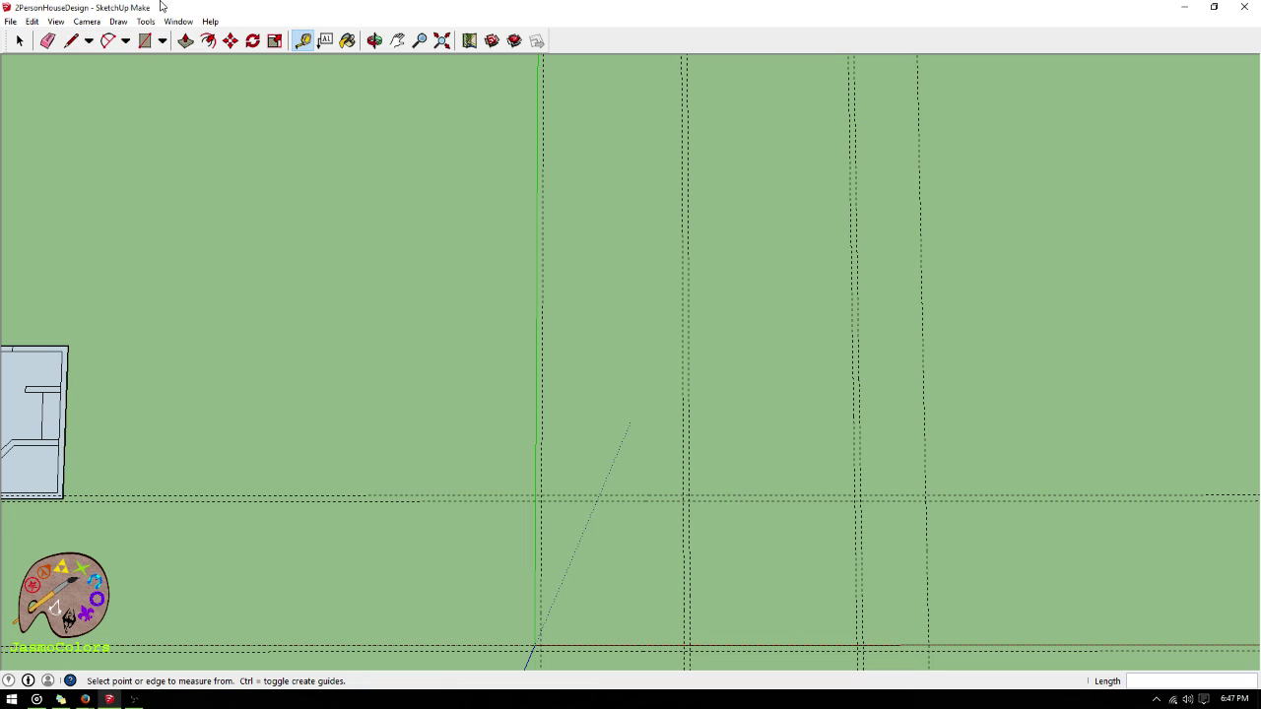
key("space")
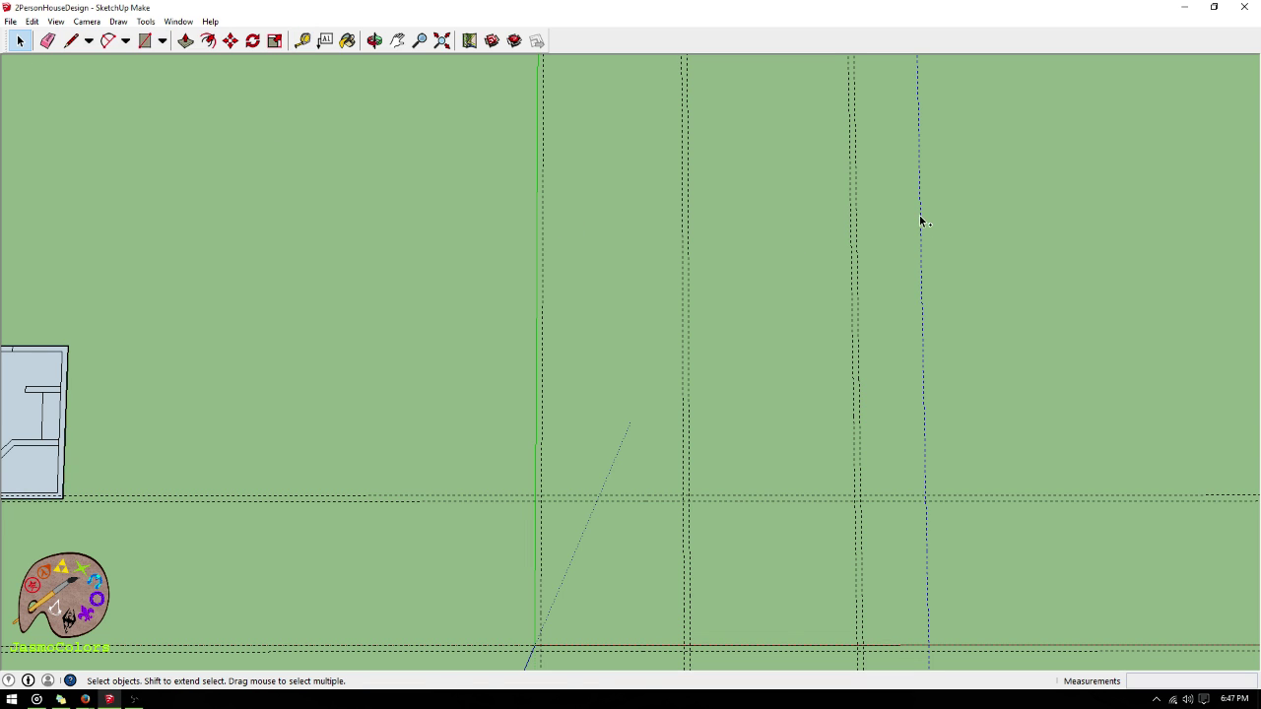
scroll(740, 600, "down", 1)
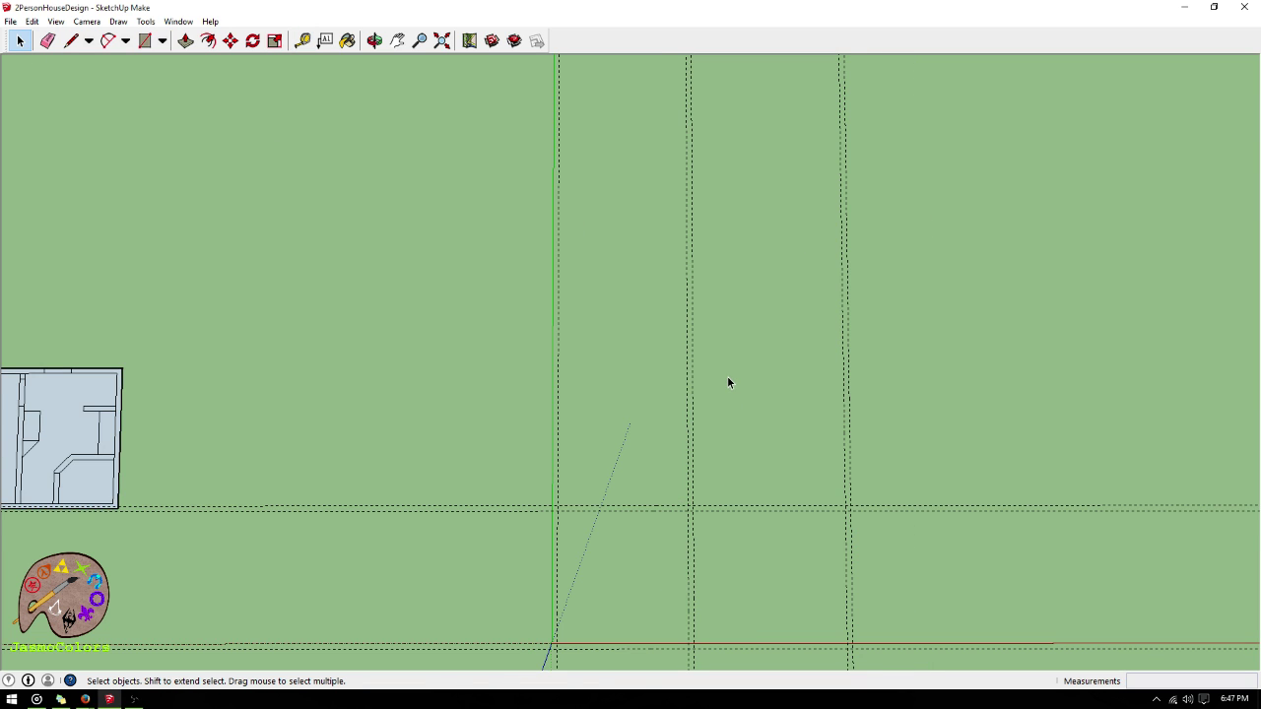
scroll(727, 383, "up", 1)
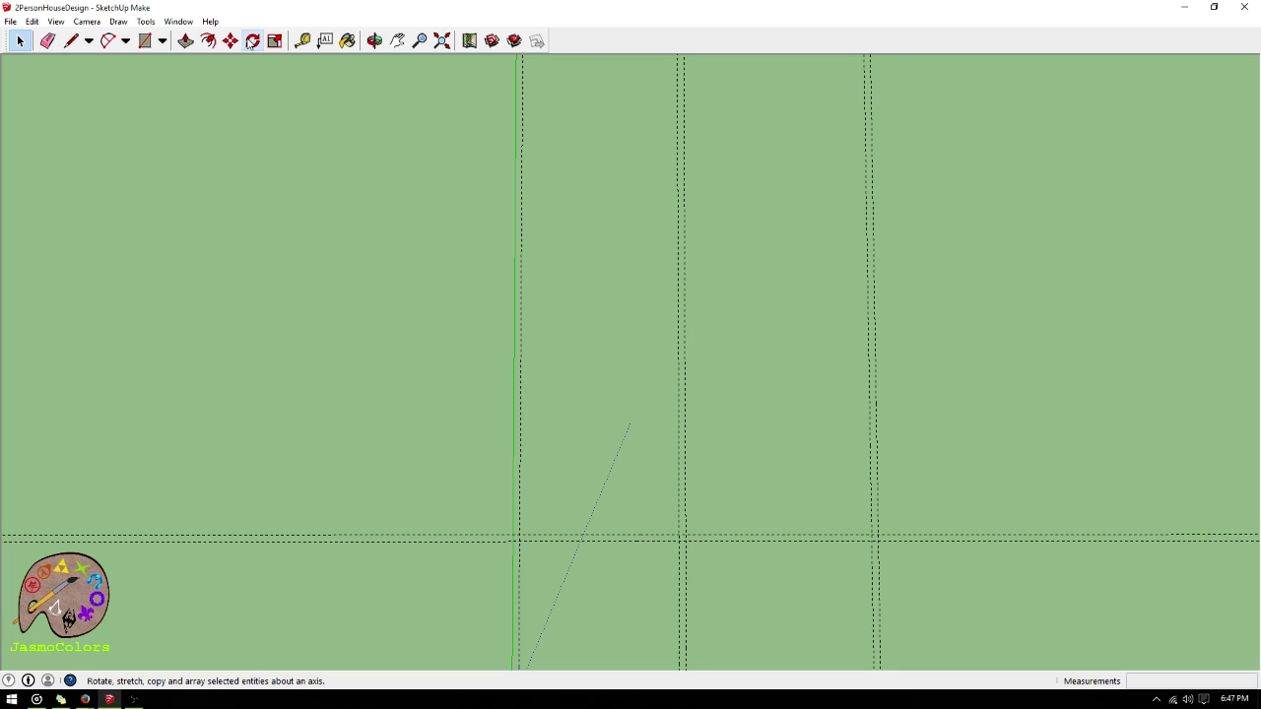
- Place three guides successively inward from the outer wall pair, parallel to the green axis, at spacings of 2', 3' and 18"
left_click(303, 40)
scroll(795, 522, "up", 1)
scroll(795, 522, "up", 2)
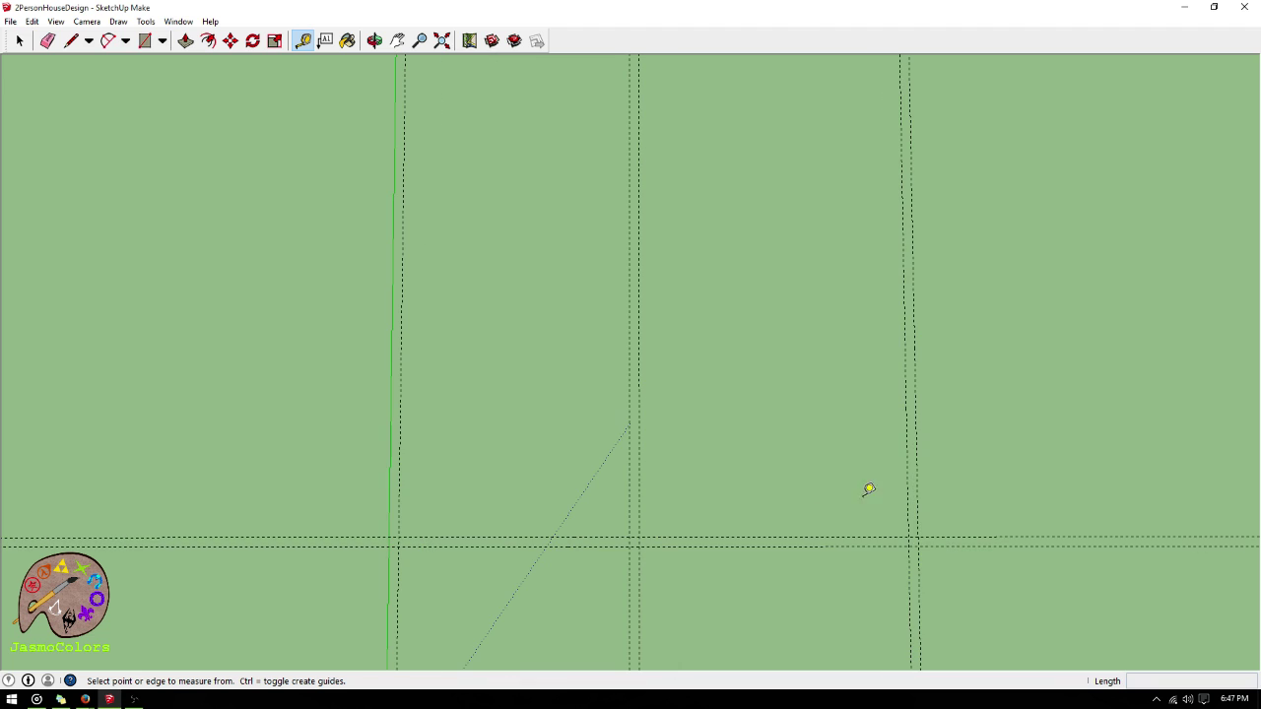
scroll(740, 509, "up", 1)
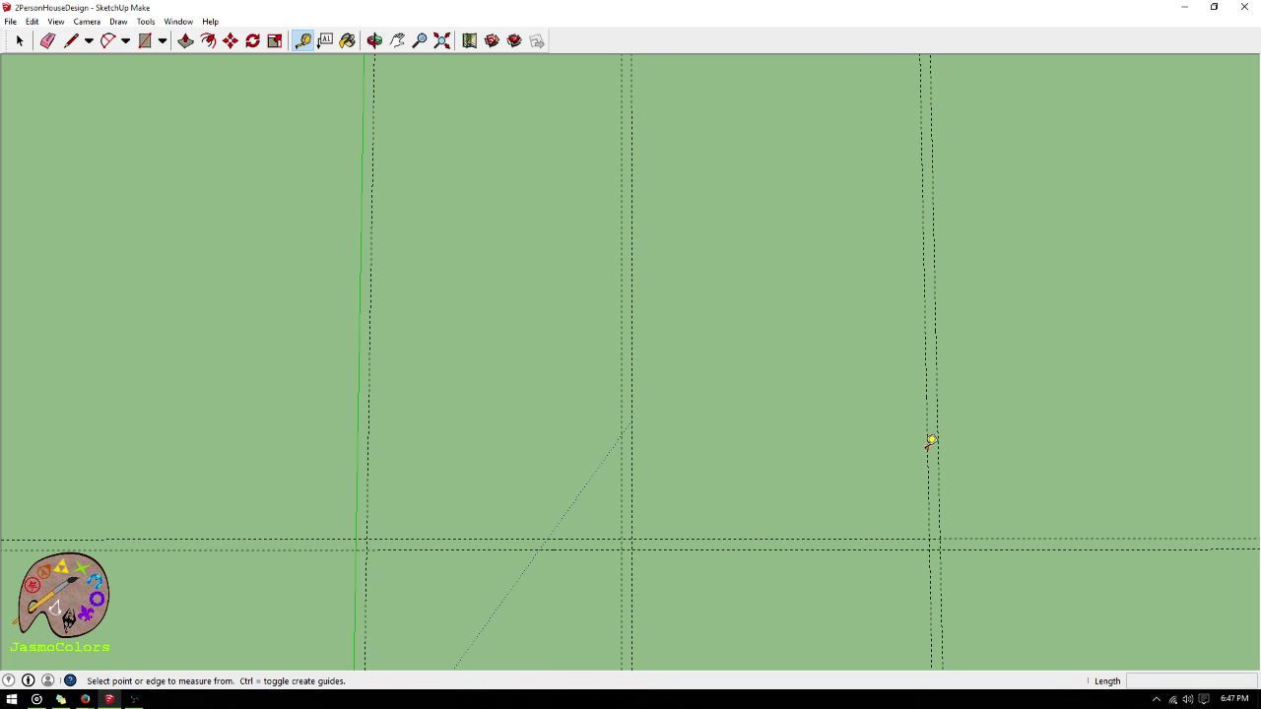
left_click(927, 448)
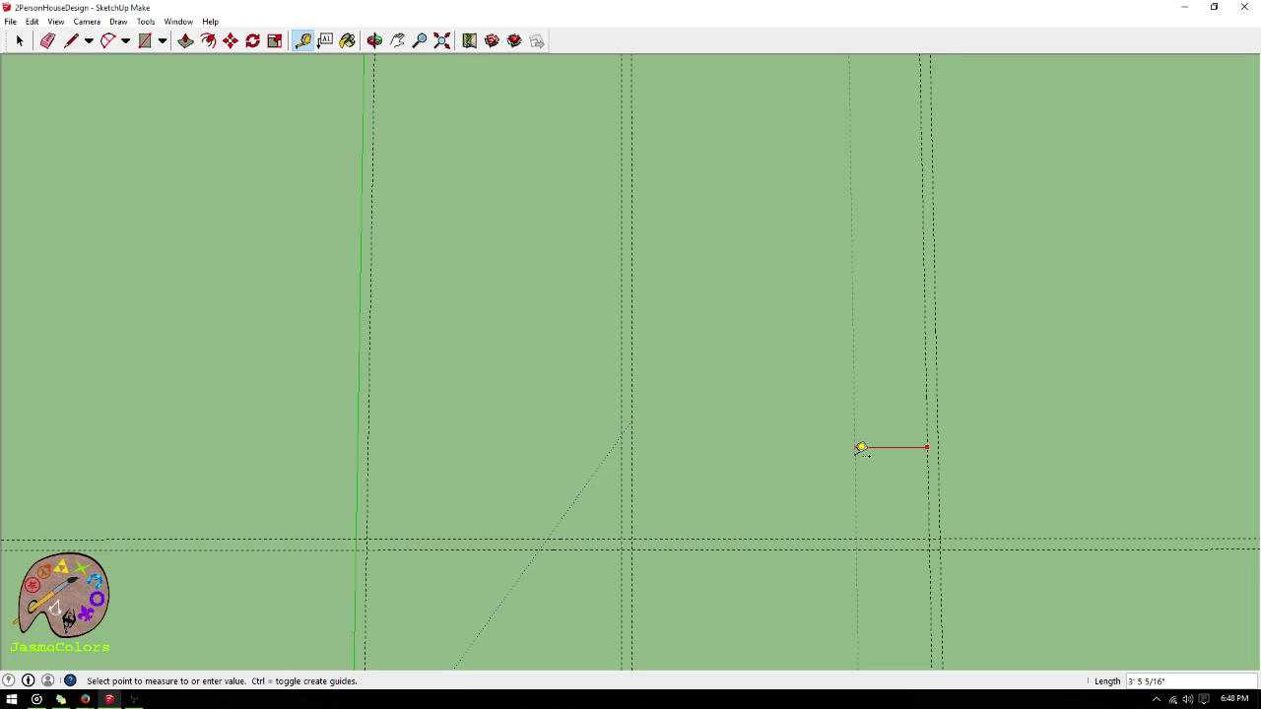
type("2")
key("Return")
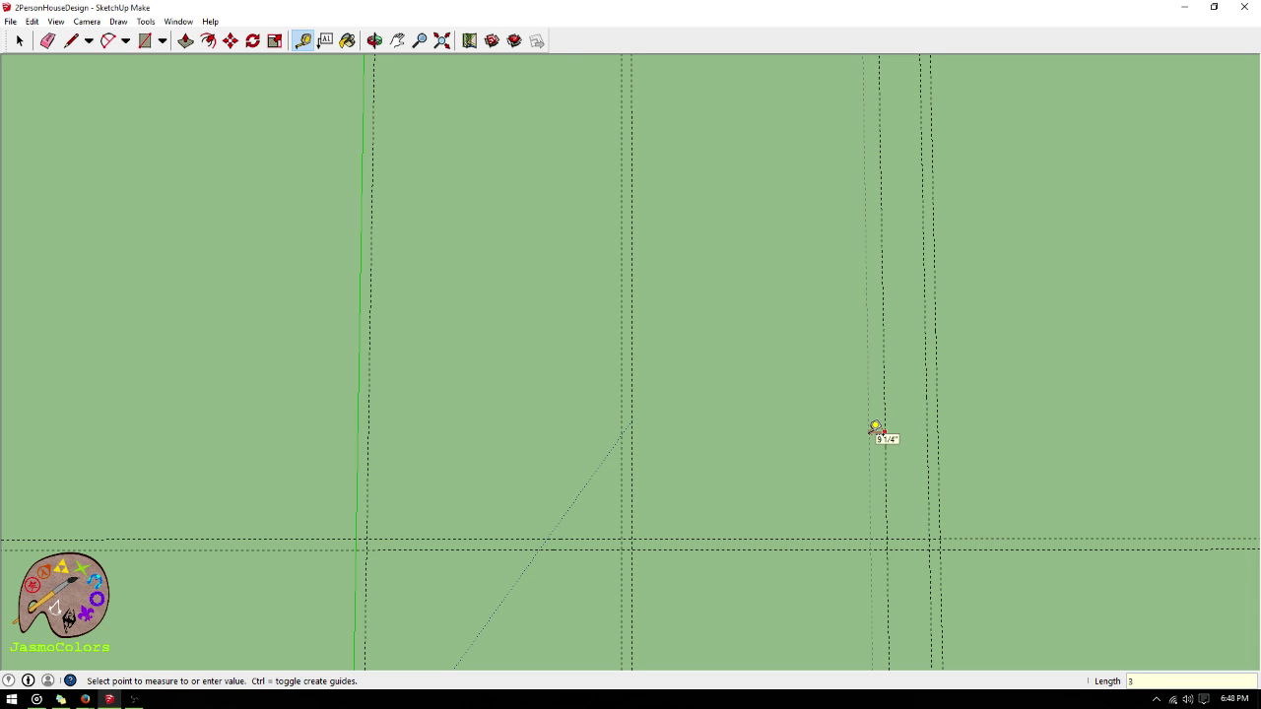
key("Return")
left_click(816, 426)
key("Return")
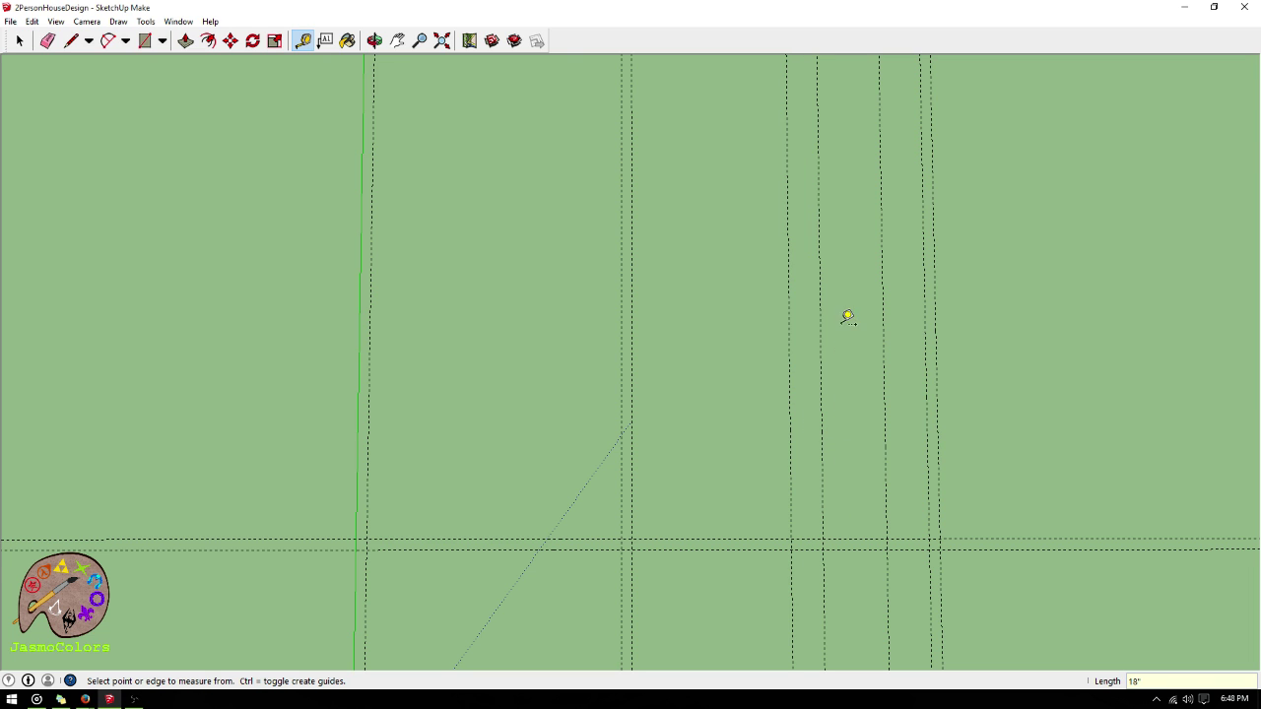
- Place a guide 3' above the upper guide of the pair parallel to the red axis, and another 4' beyond it
scroll(849, 387, "up", 1)
left_click(854, 553)
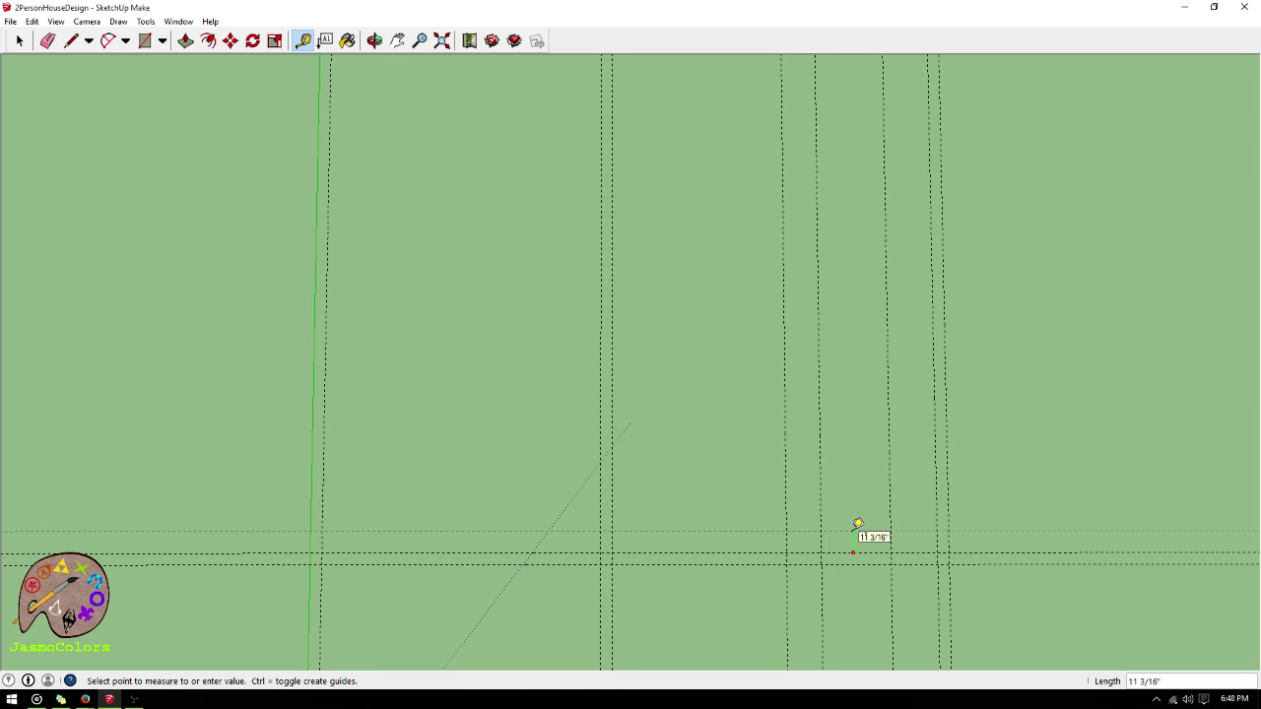
type("3'")
key("Return")
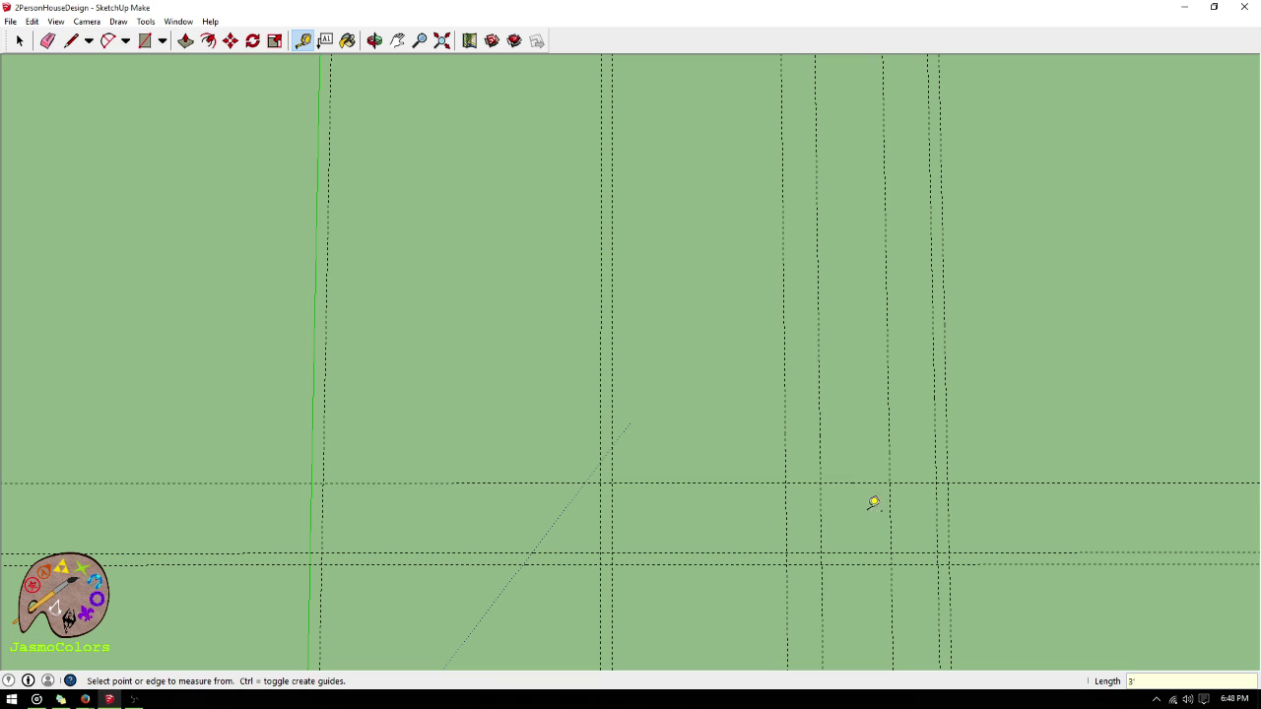
left_click(848, 481)
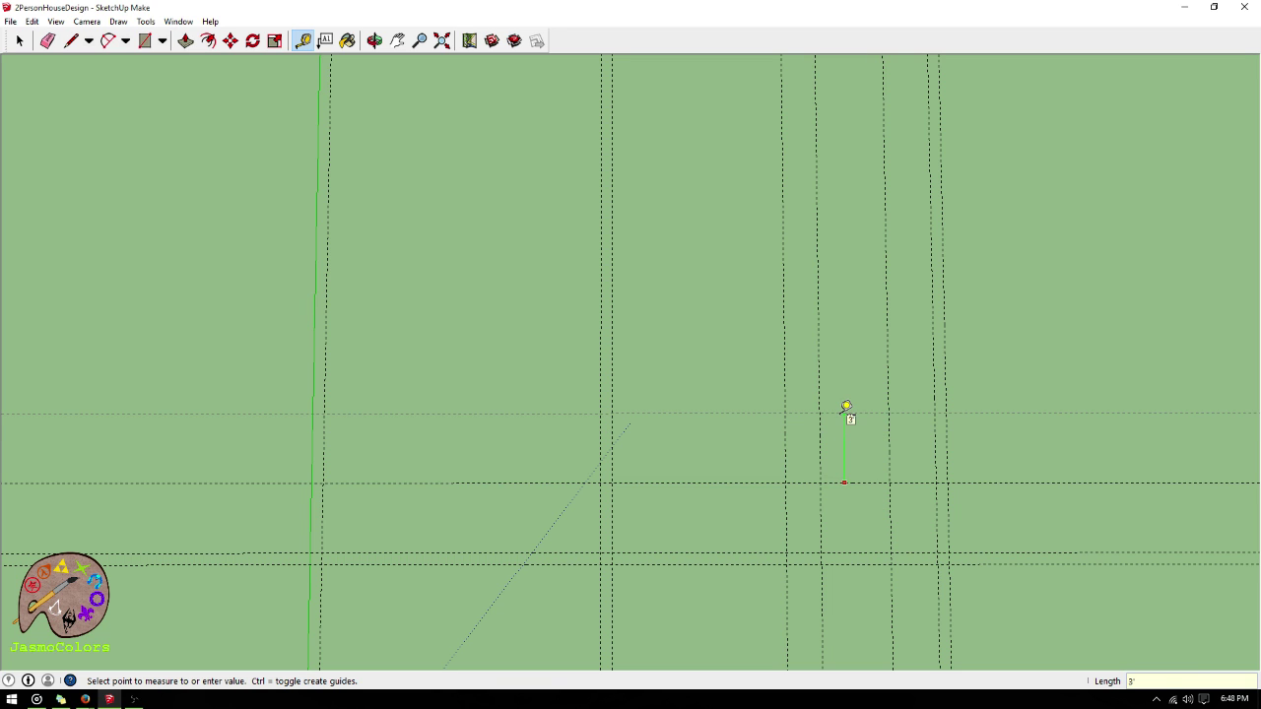
type("4'")
key("Return")
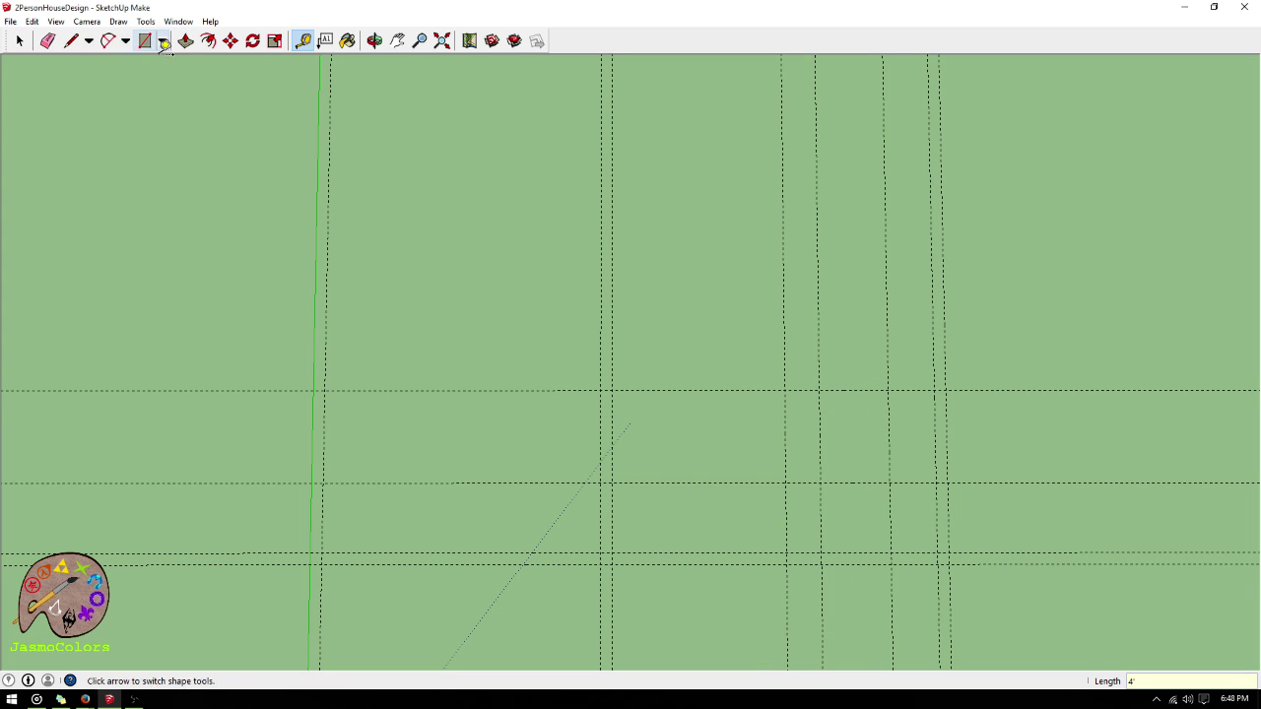
- Draw a 1' 6" by 4' rectangle between the 18" guide pair and the two new guides parallel to the red axis
left_click(144, 40)
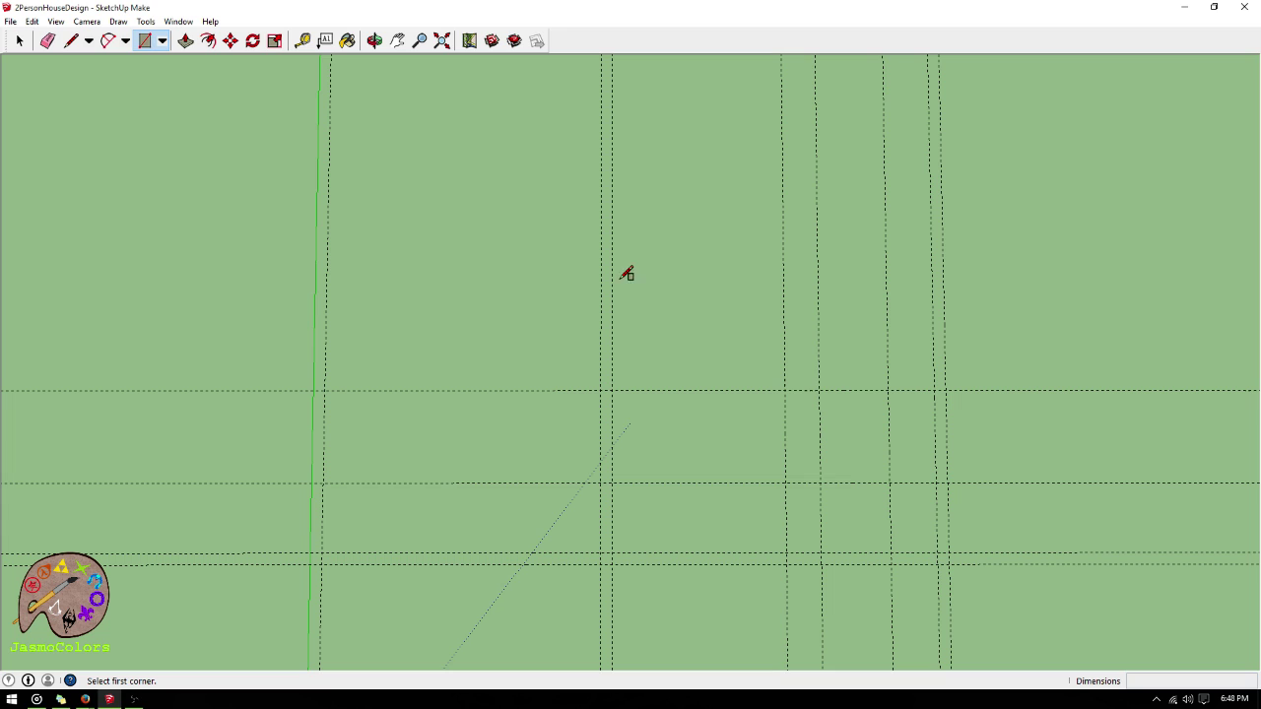
left_click(785, 391)
left_click(820, 483)
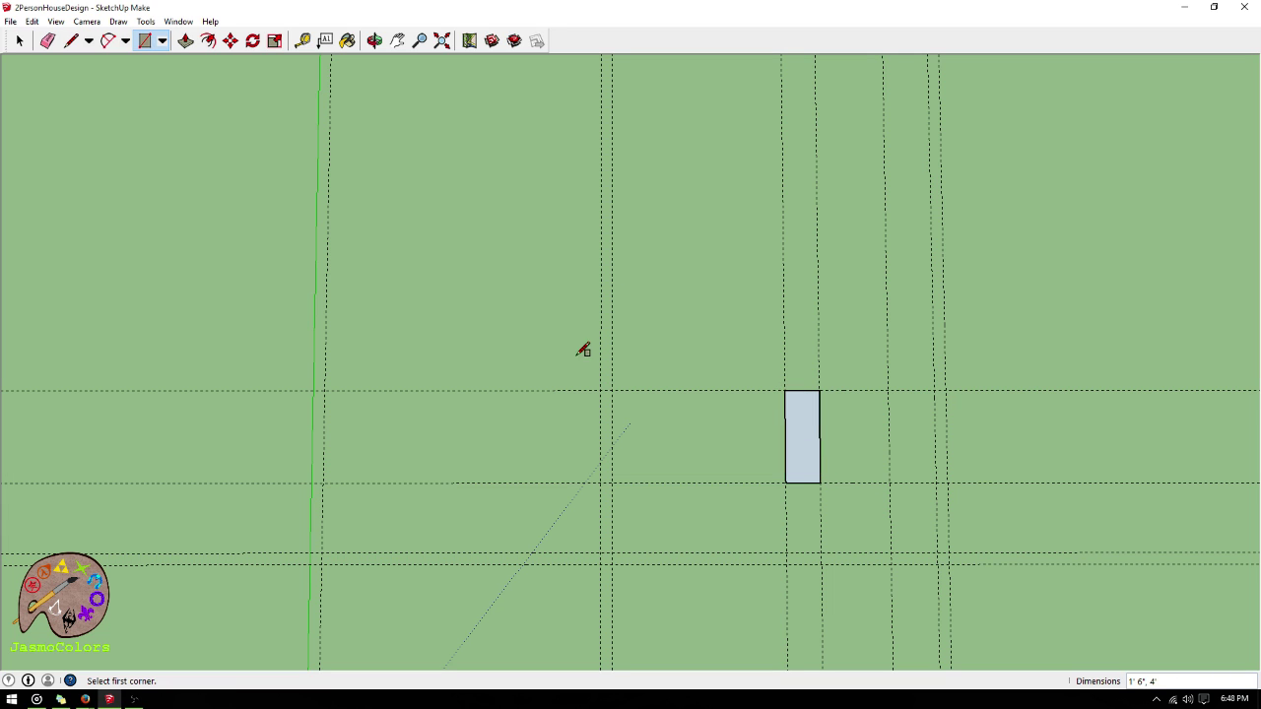
- Place a guide 12' above the upper guide of the wall pair parallel to the red axis
left_click(71, 40)
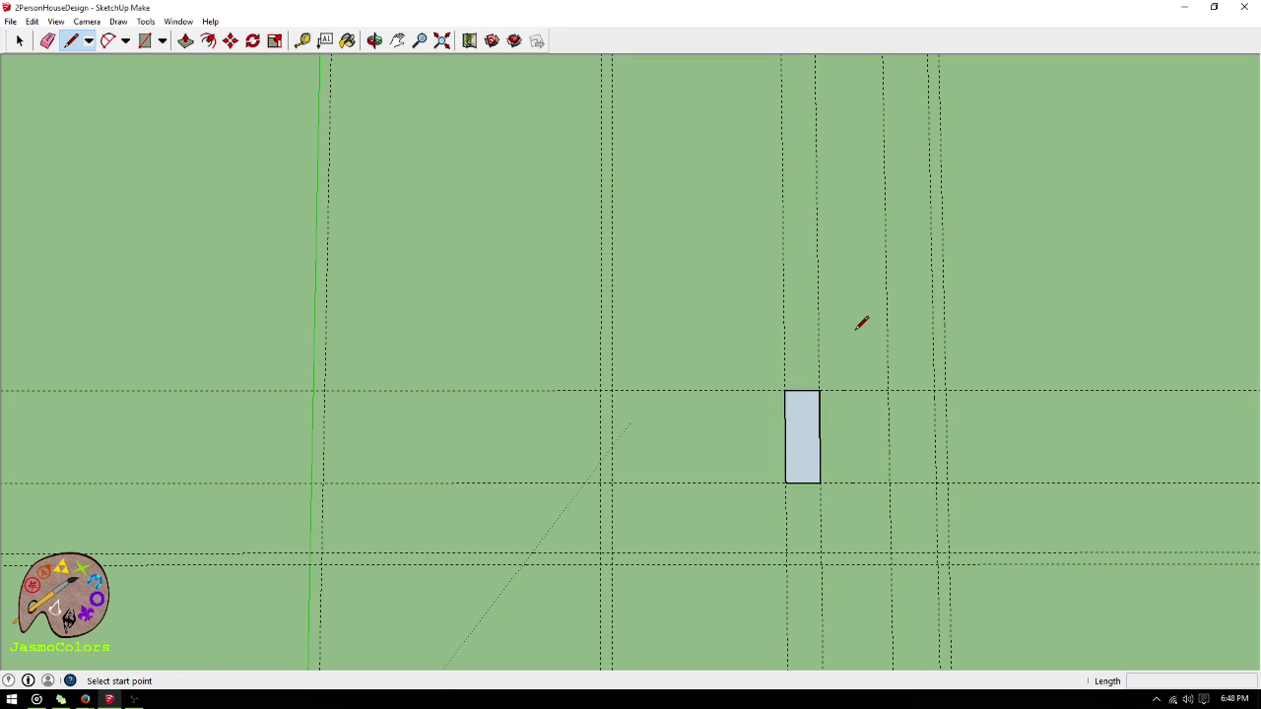
left_click(302, 40)
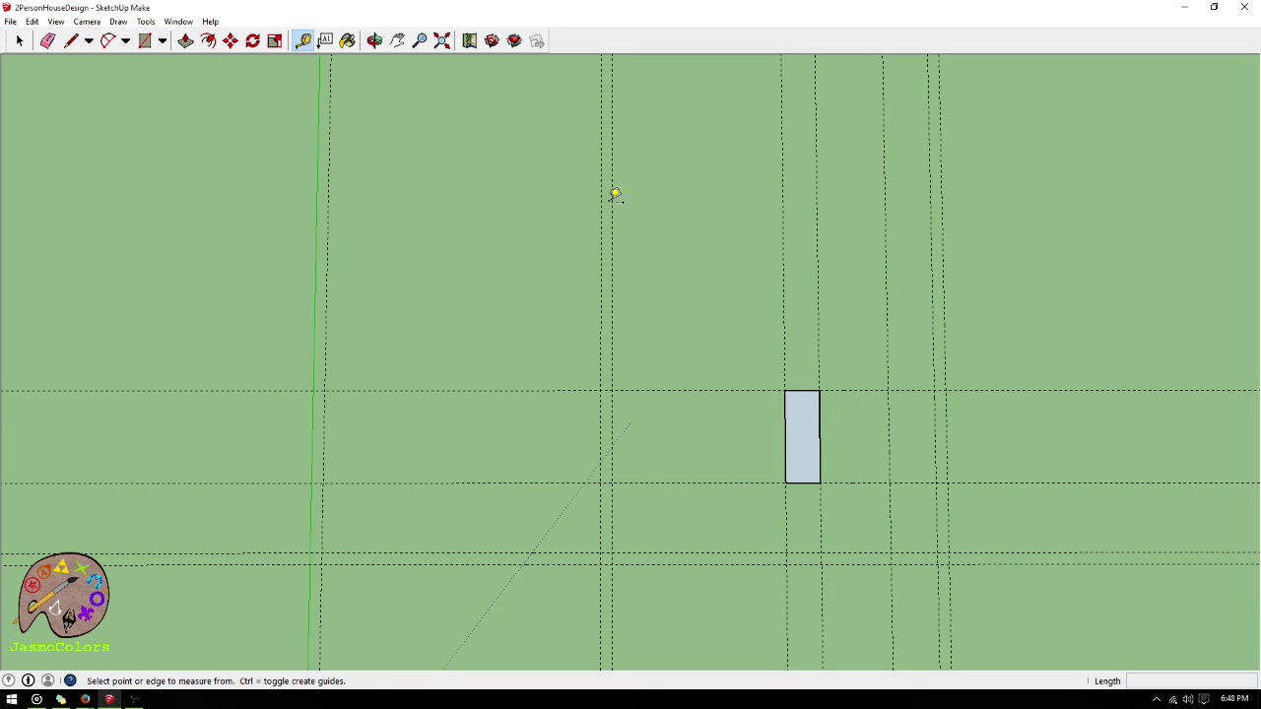
left_click(870, 552)
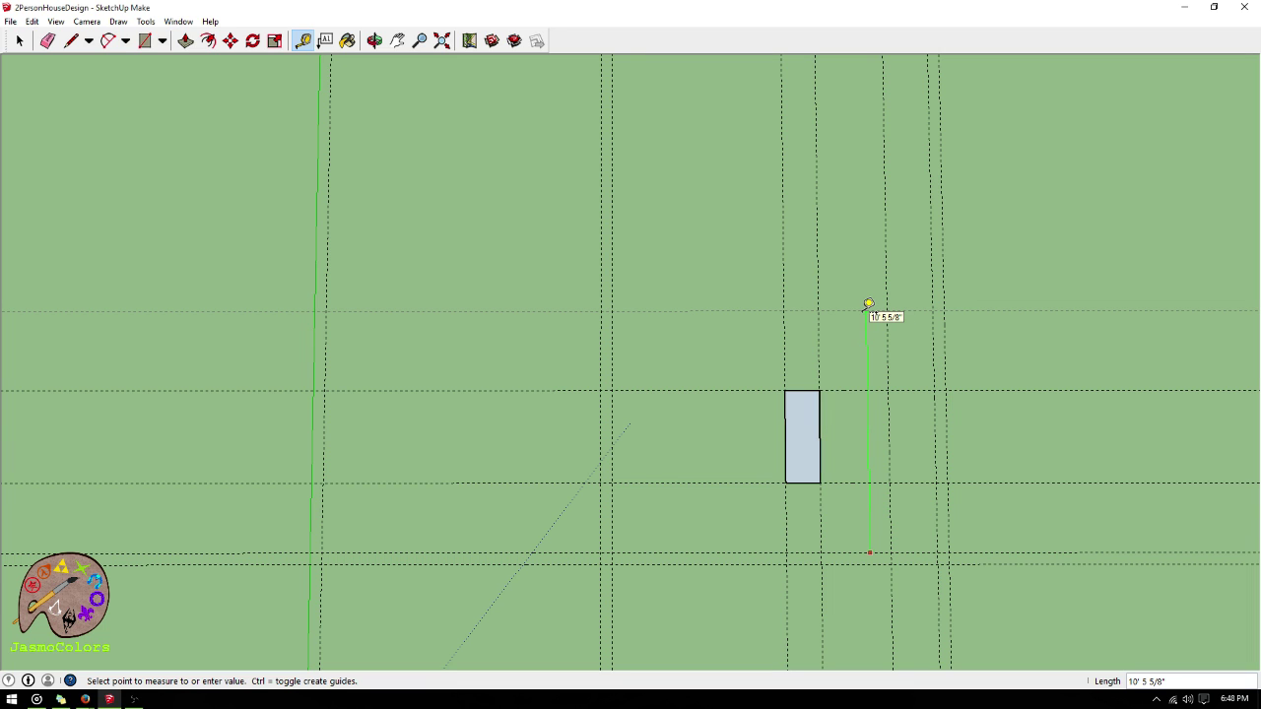
type("12'")
key("Return")
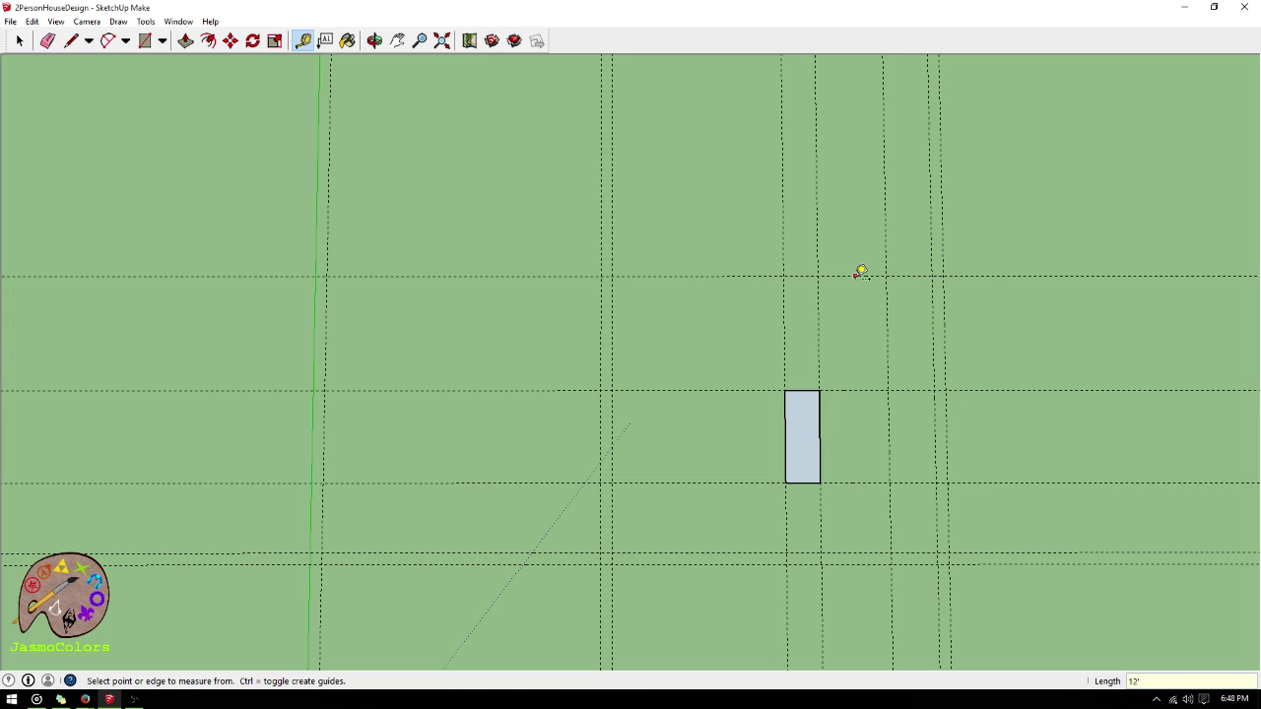
- Undo the 12' guide, the rectangle, and the 3' and 4' guides parallel to the red axis
left_click(856, 276)
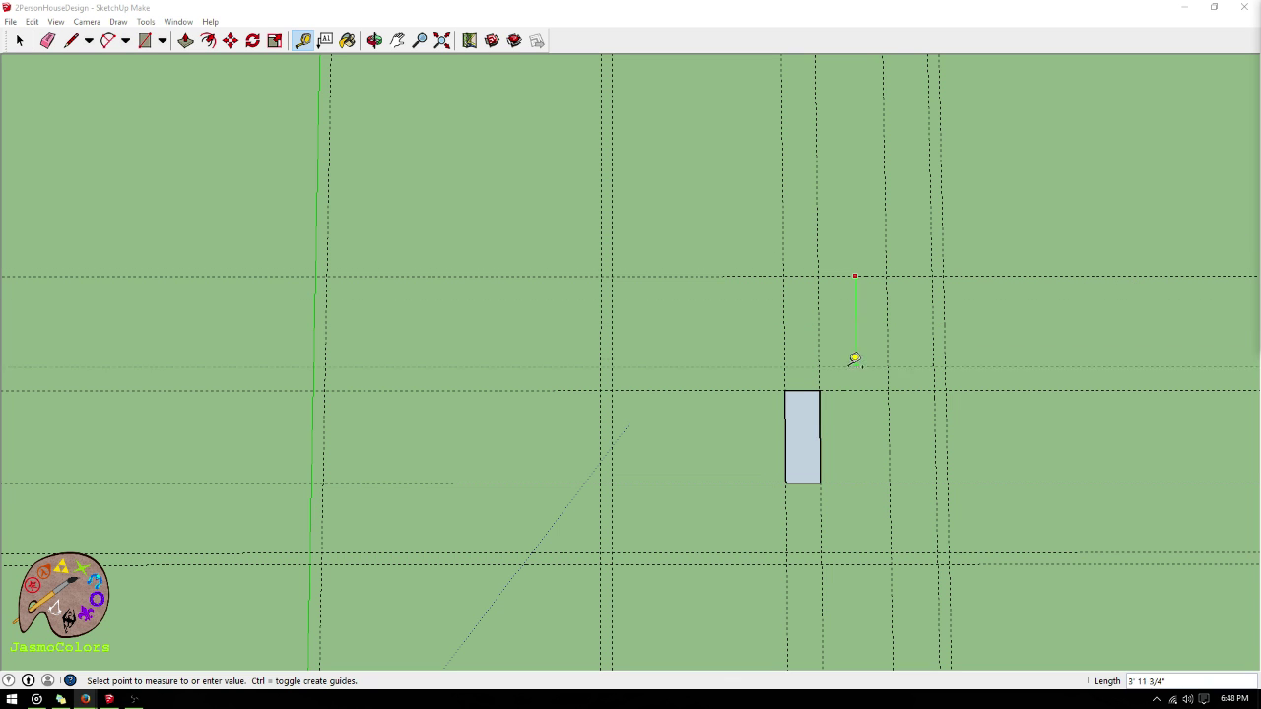
type("3")
key("Return")
left_click(998, 26)
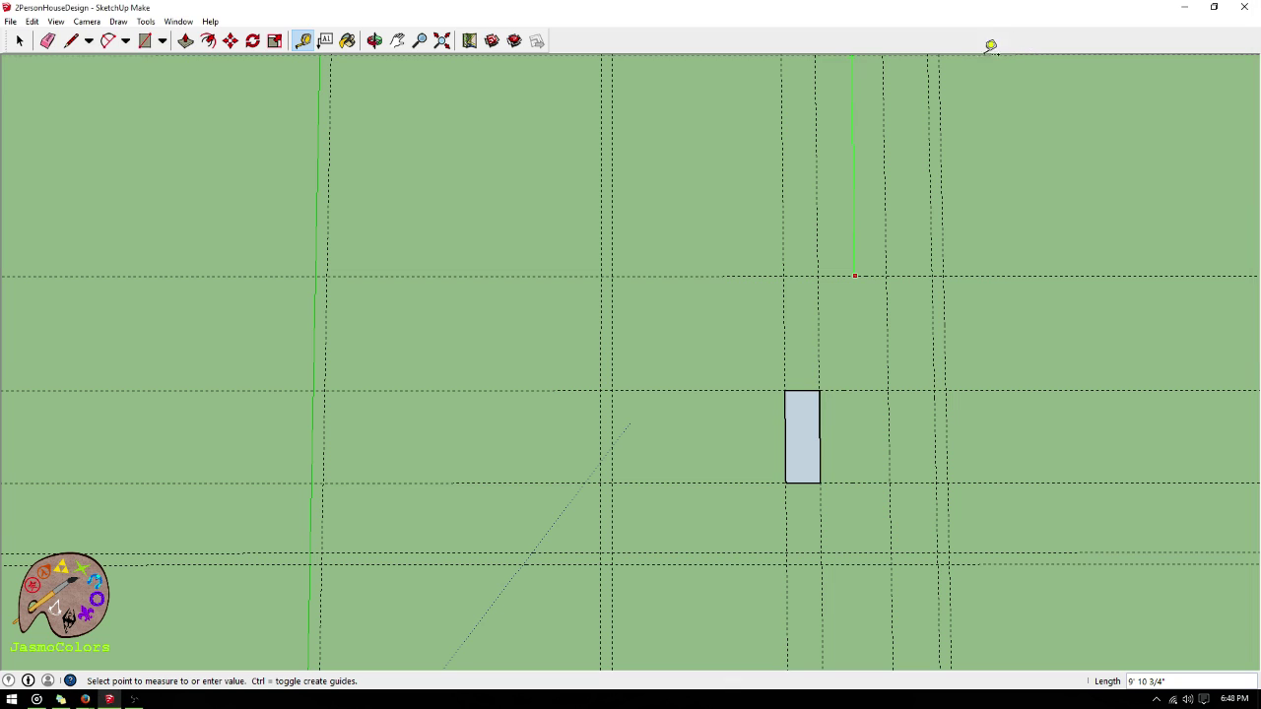
key("ctrl+z")
key("ctrl+z")
key("ctrl+z")
key("ctrl+z")
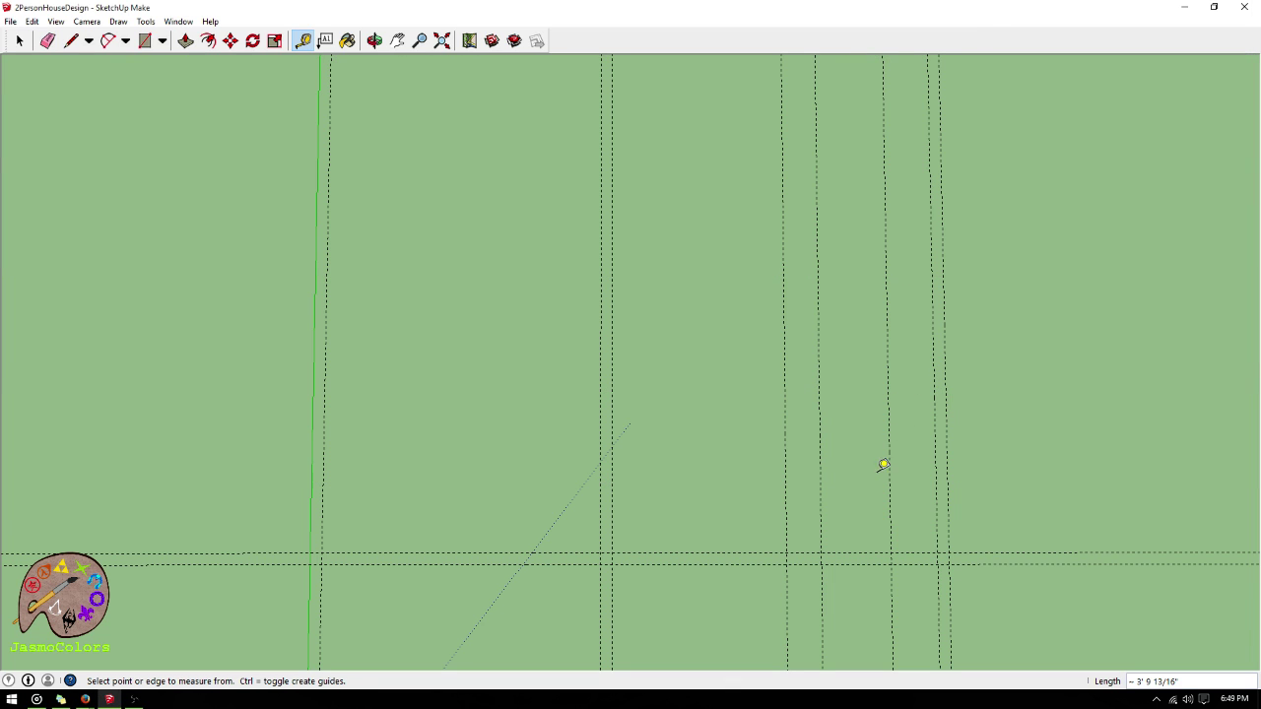
- Place a guide 12' above the upper guide of the wall pair parallel to the red axis, and another 6' below that new guide
left_click(858, 553)
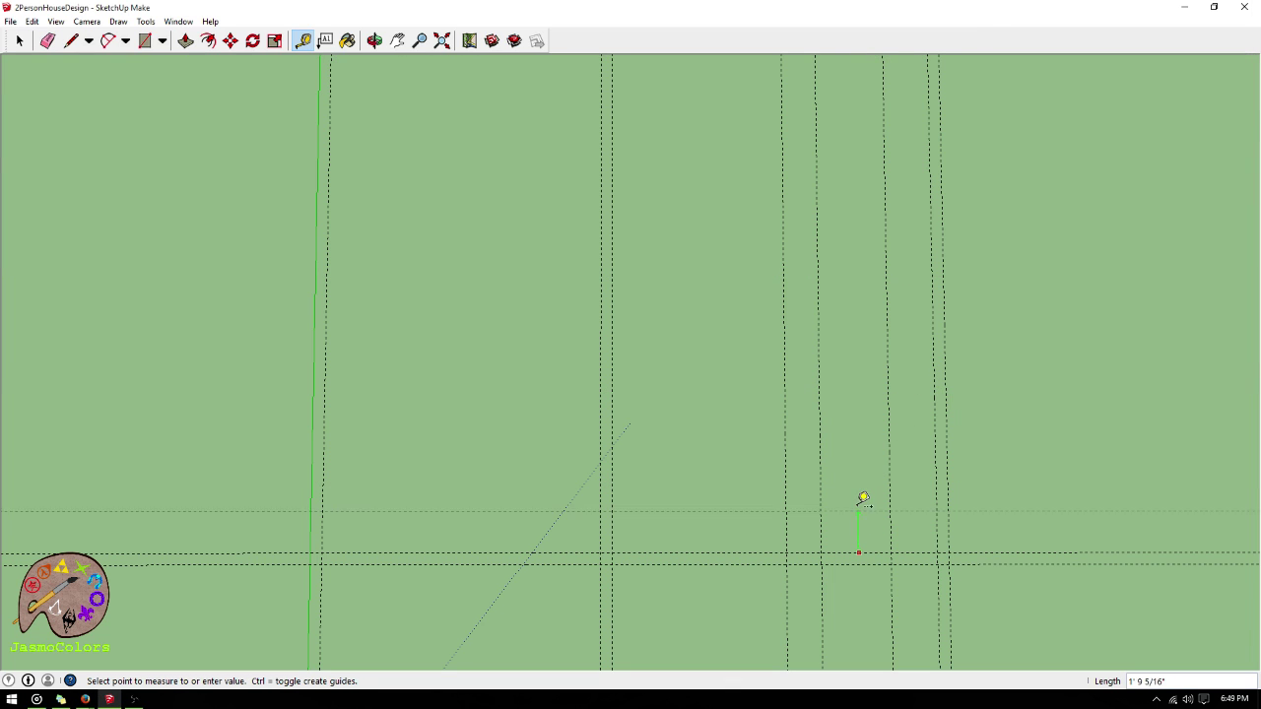
type("12'")
key("Return")
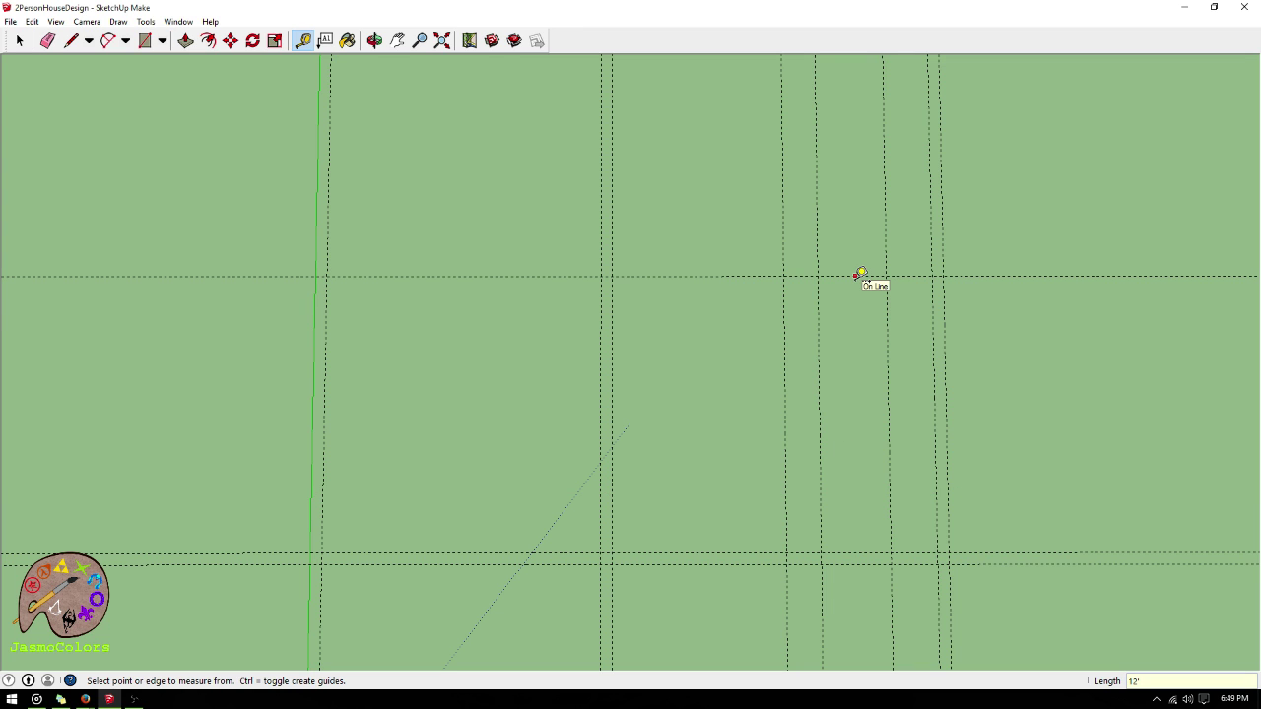
left_click(856, 275)
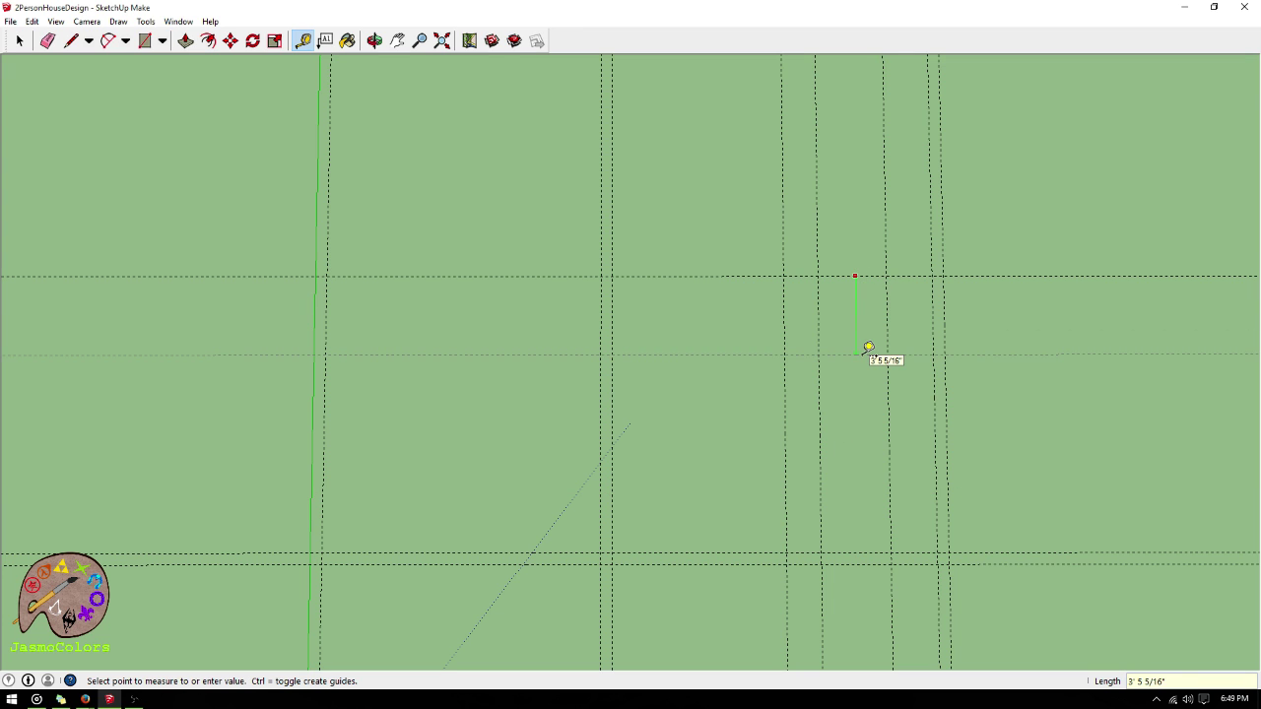
type("6")
key("Return")
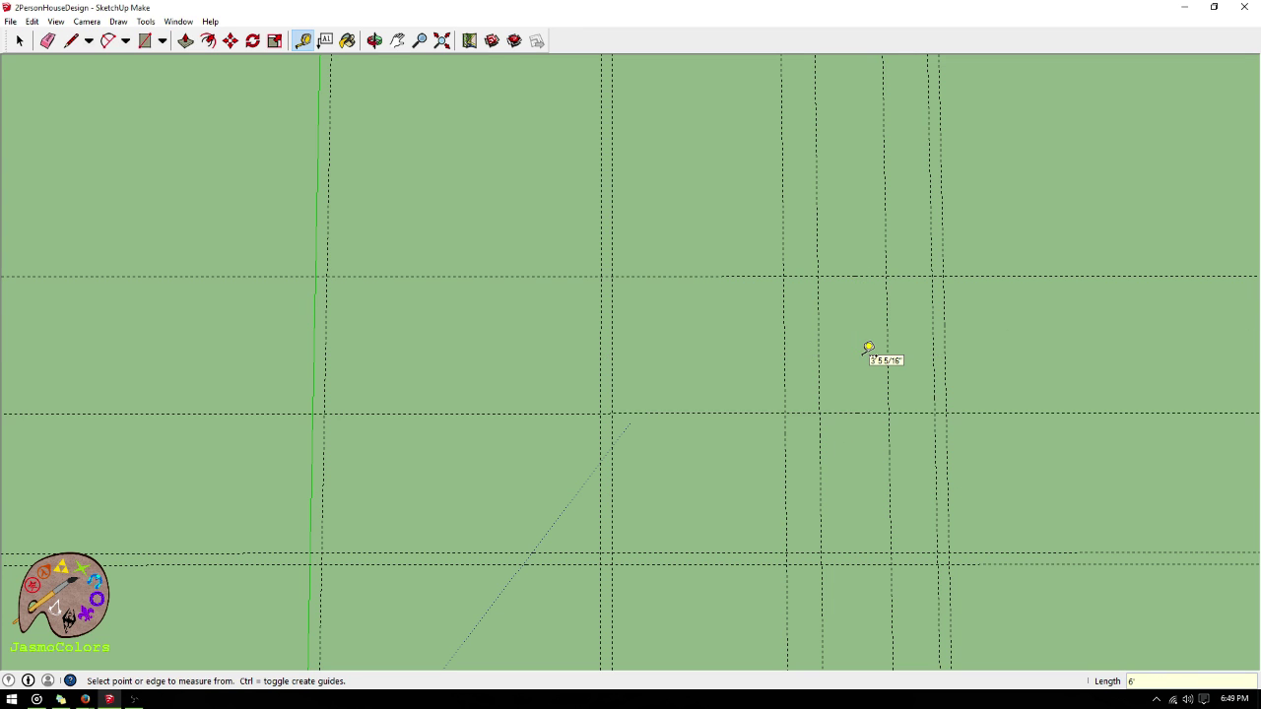
- Place guides 3' above and 3' below the middle guide of the 12' span
left_click(850, 412)
type("3")
key("Return")
left_click(849, 413)
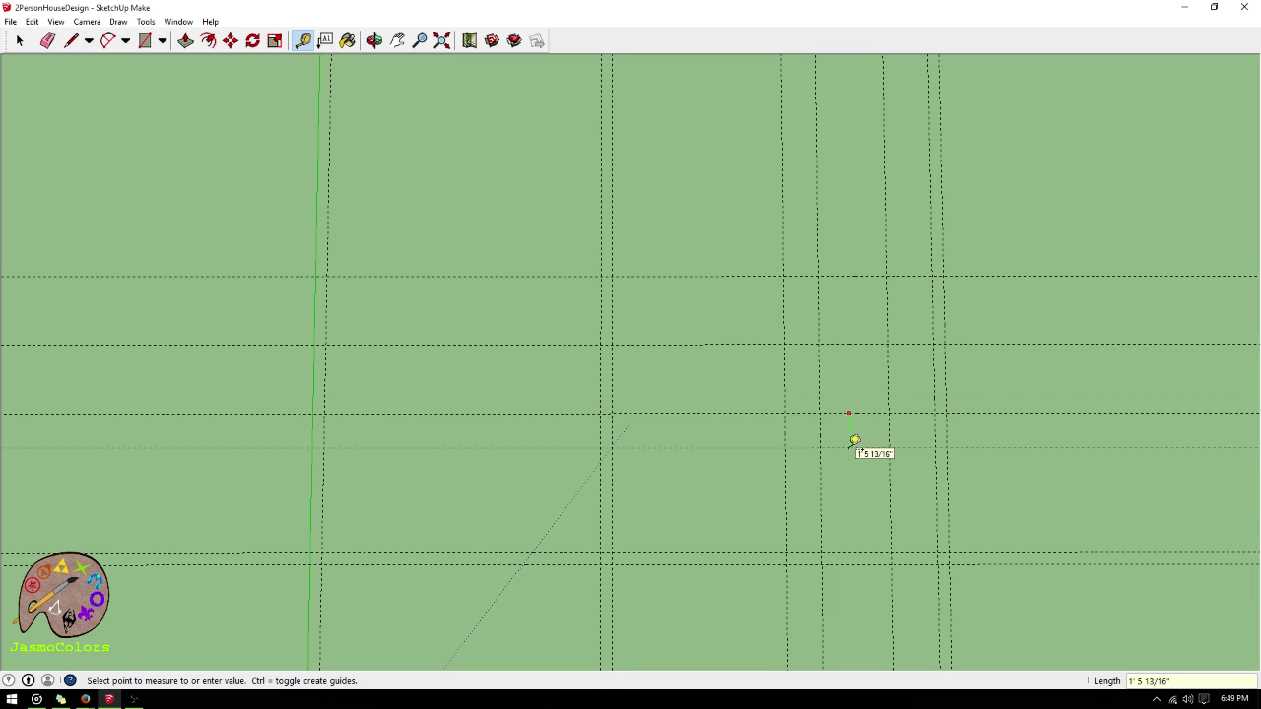
key("Return")
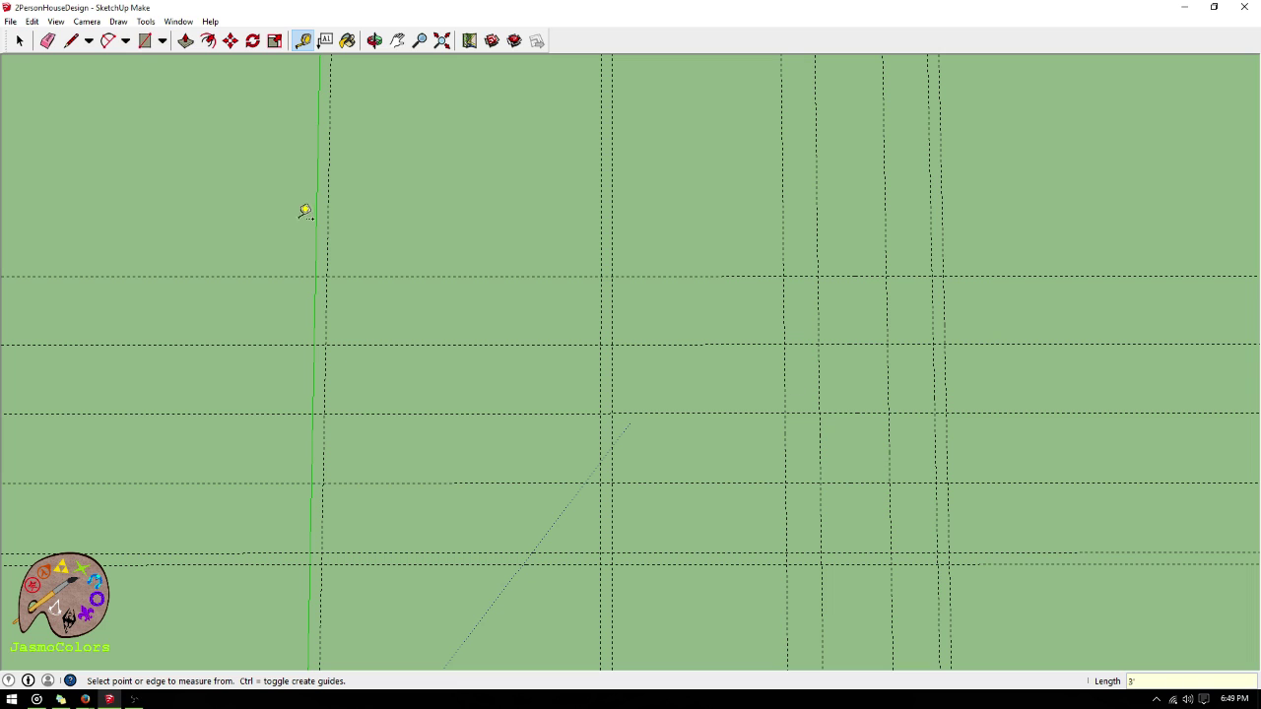
- Draw a 1' 6" by 6' rectangle between the 18" guide pair and a 2' by 12' rectangle against the far wall guides
left_click(145, 40)
left_click(785, 345)
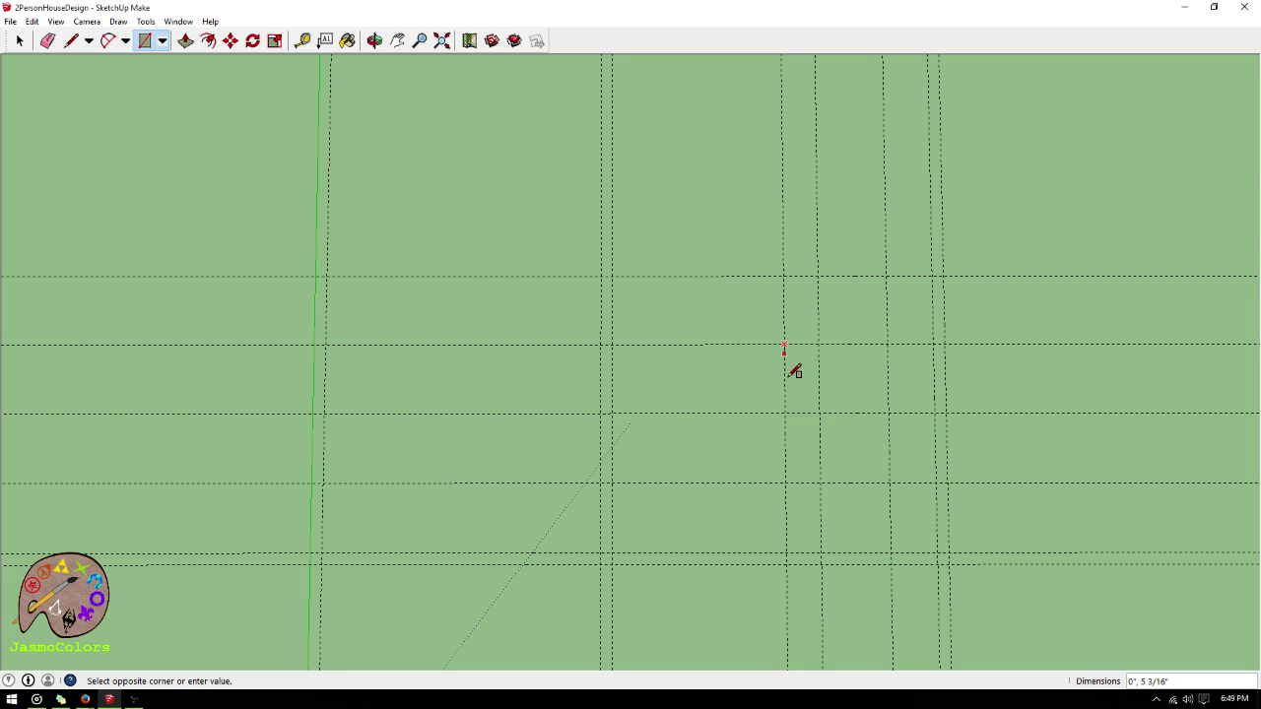
left_click(819, 483)
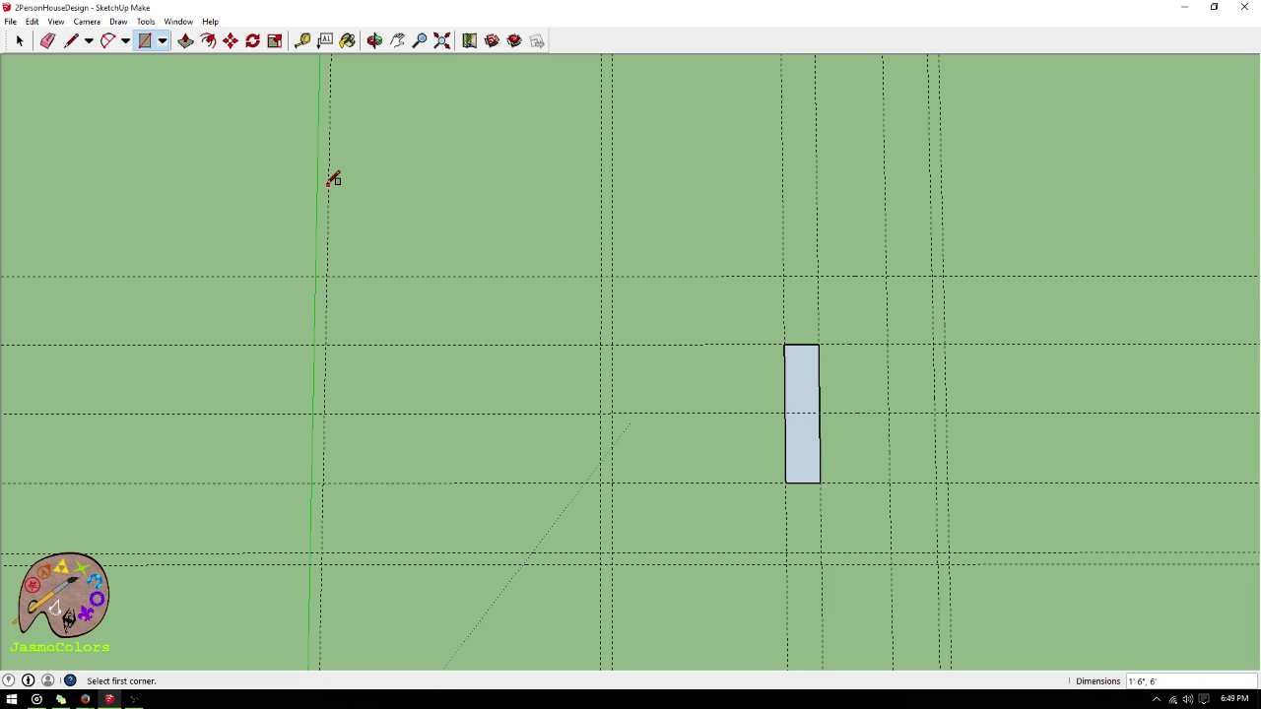
left_click(887, 278)
left_click(940, 553)
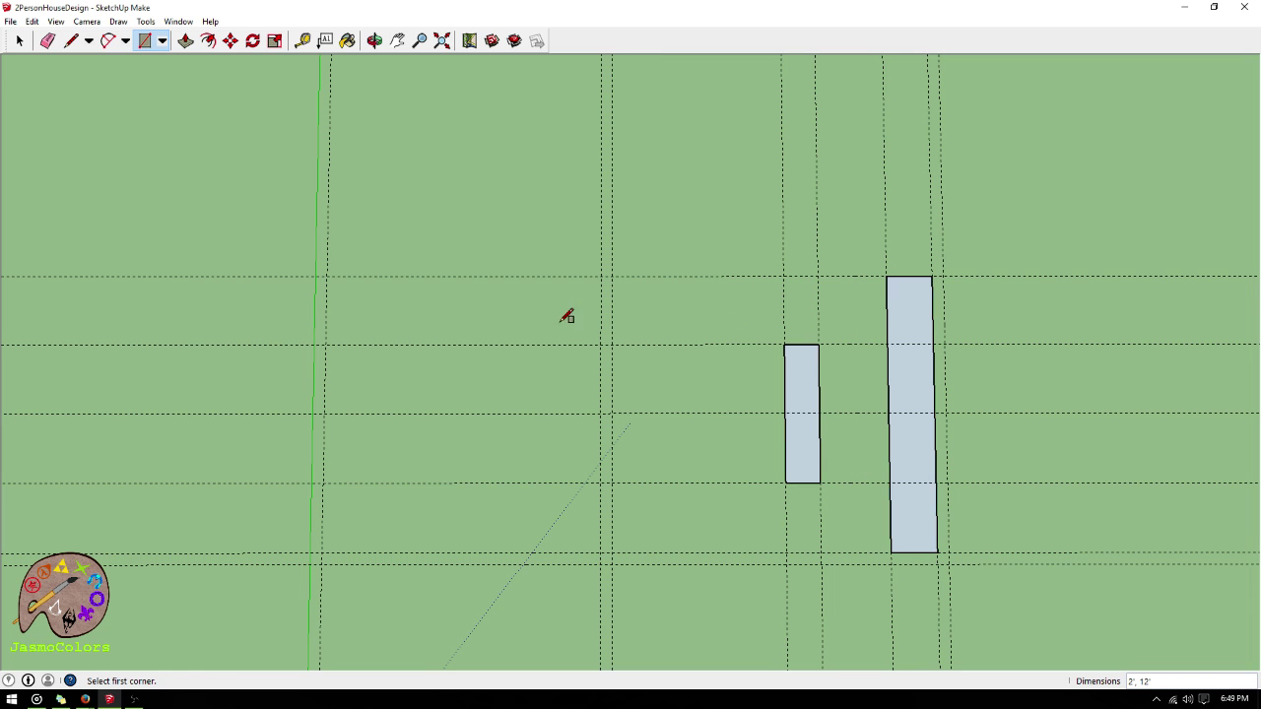
- Examine the two rectangles in relation to the surrounding guides, the origin and the existing floor plan
scroll(812, 164, "down", 1)
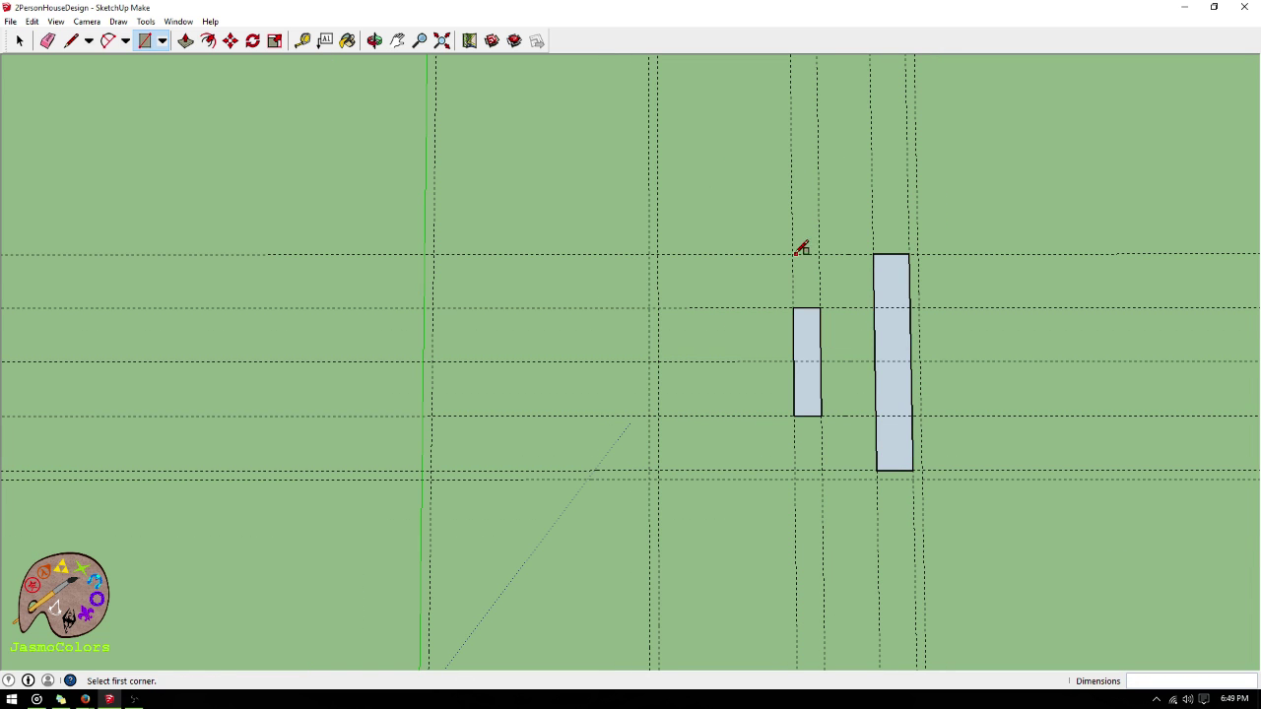
scroll(793, 651, "down", 1)
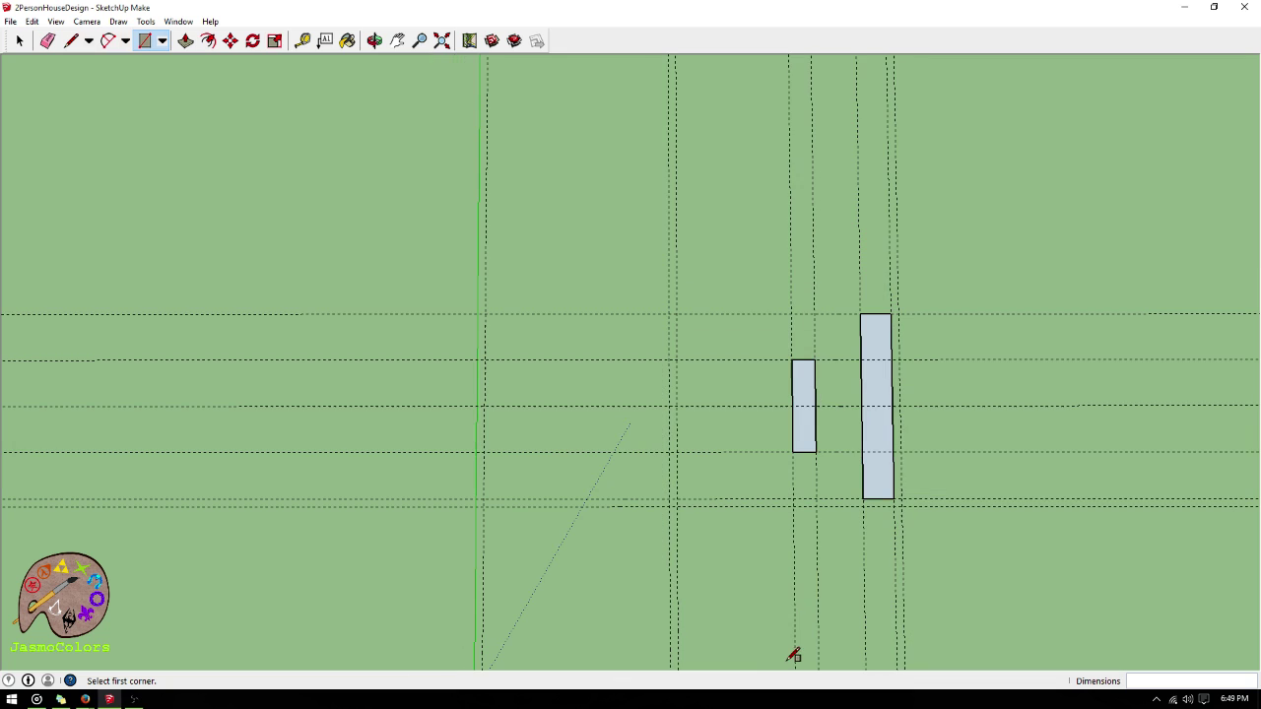
scroll(712, 271, "up", 1)
scroll(702, 270, "up", 1)
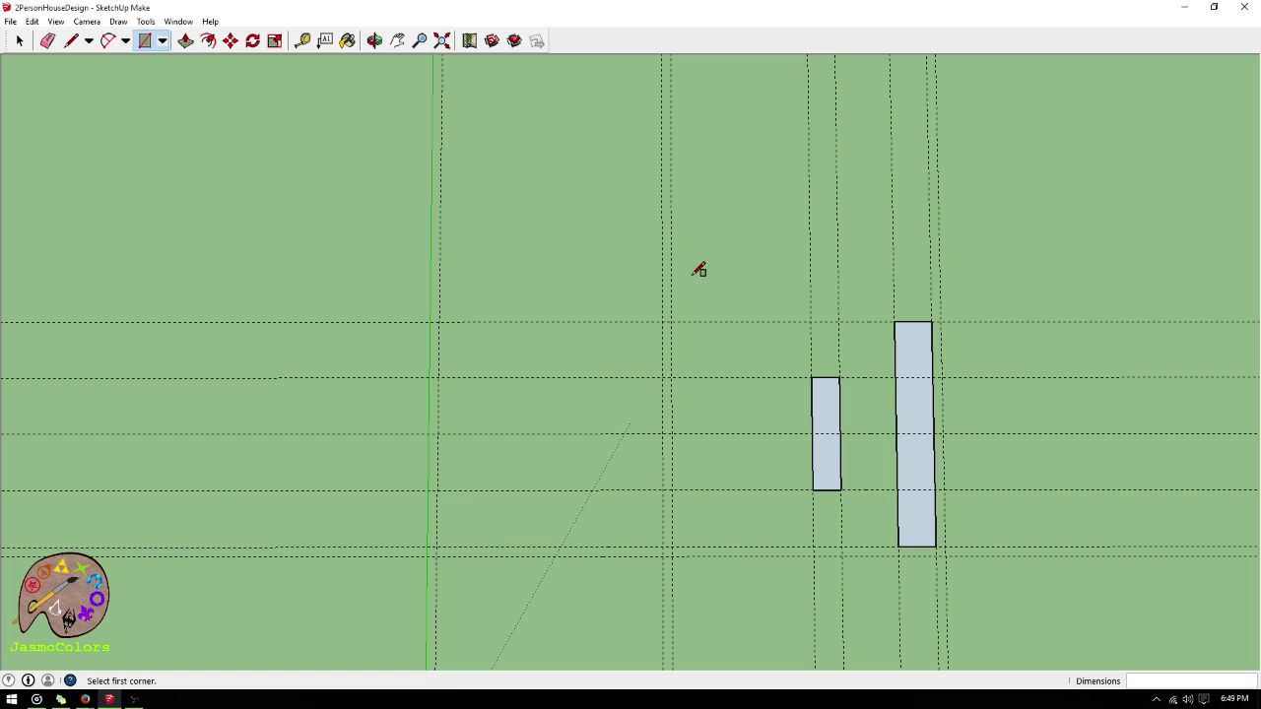
scroll(803, 615, "down", 2)
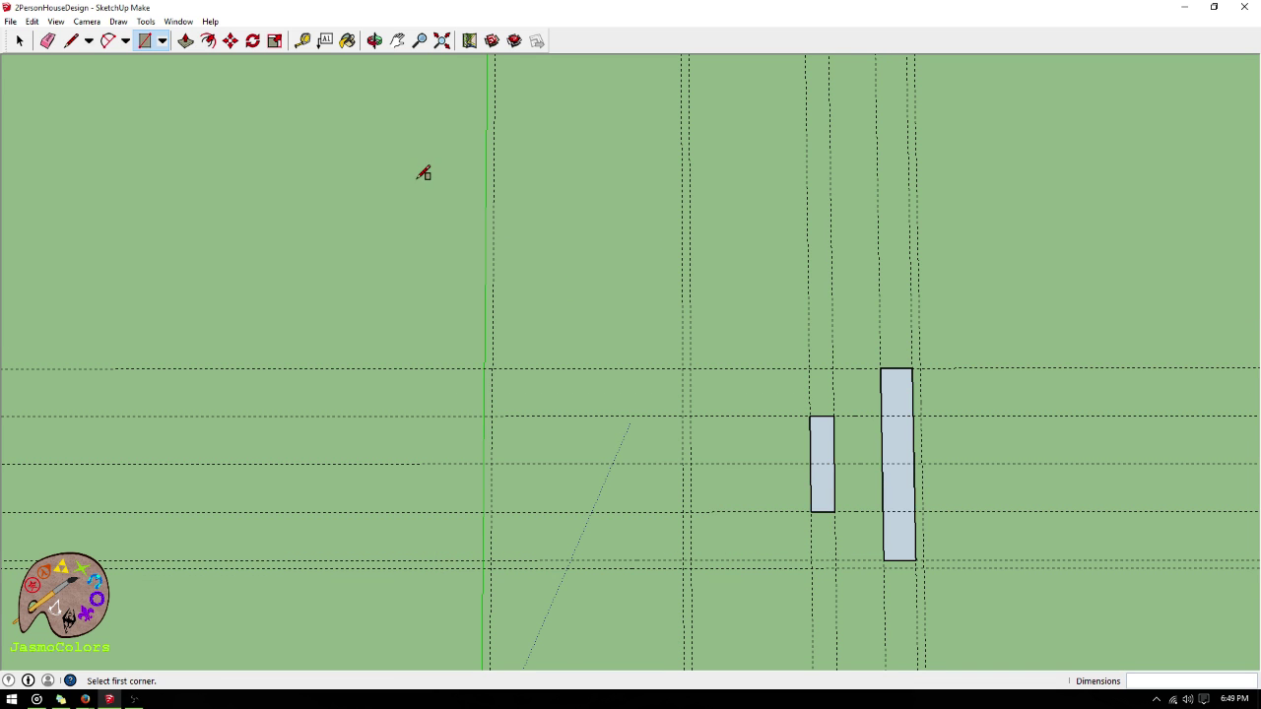
scroll(681, 194, "down", 3)
scroll(746, 625, "down", 1)
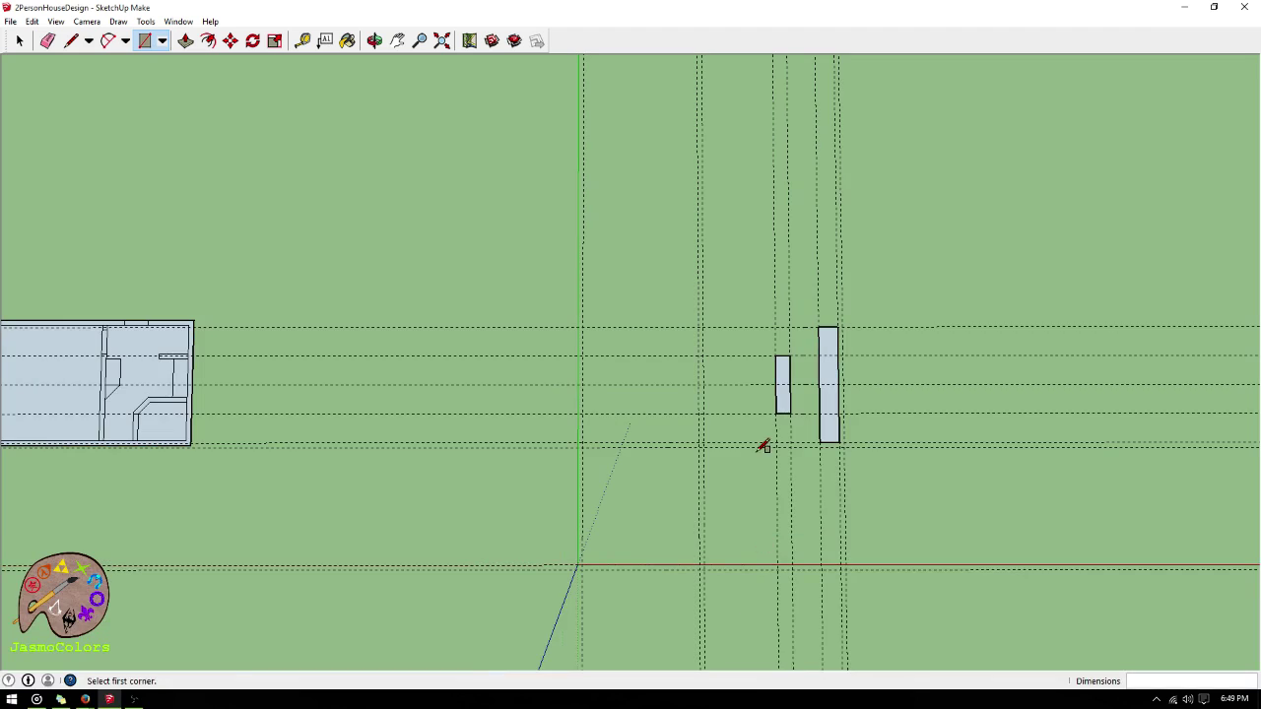
scroll(730, 443, "up", 2)
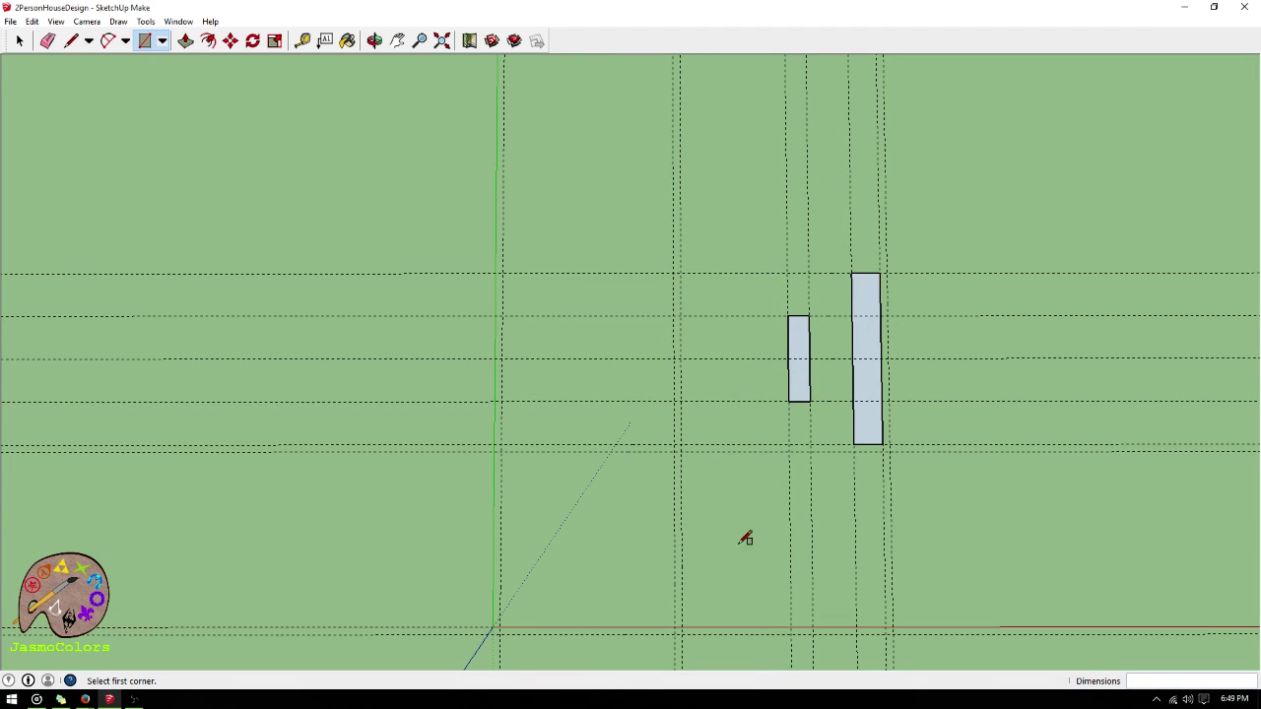
scroll(757, 606, "down", 1)
scroll(675, 219, "up", 1)
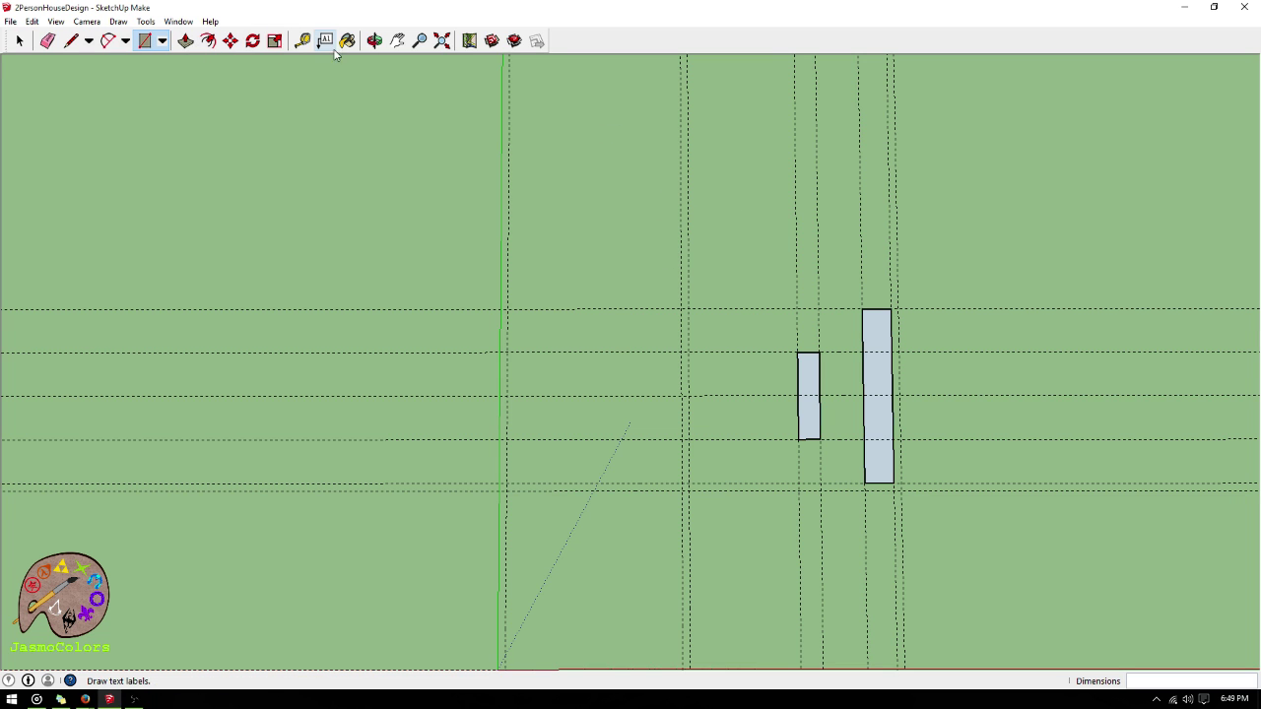
- Place a guide 2' inside the wall guide beside the green axis and draw a 2' by 12' rectangle between the two guides
left_click(303, 40)
scroll(468, 443, "up", 2)
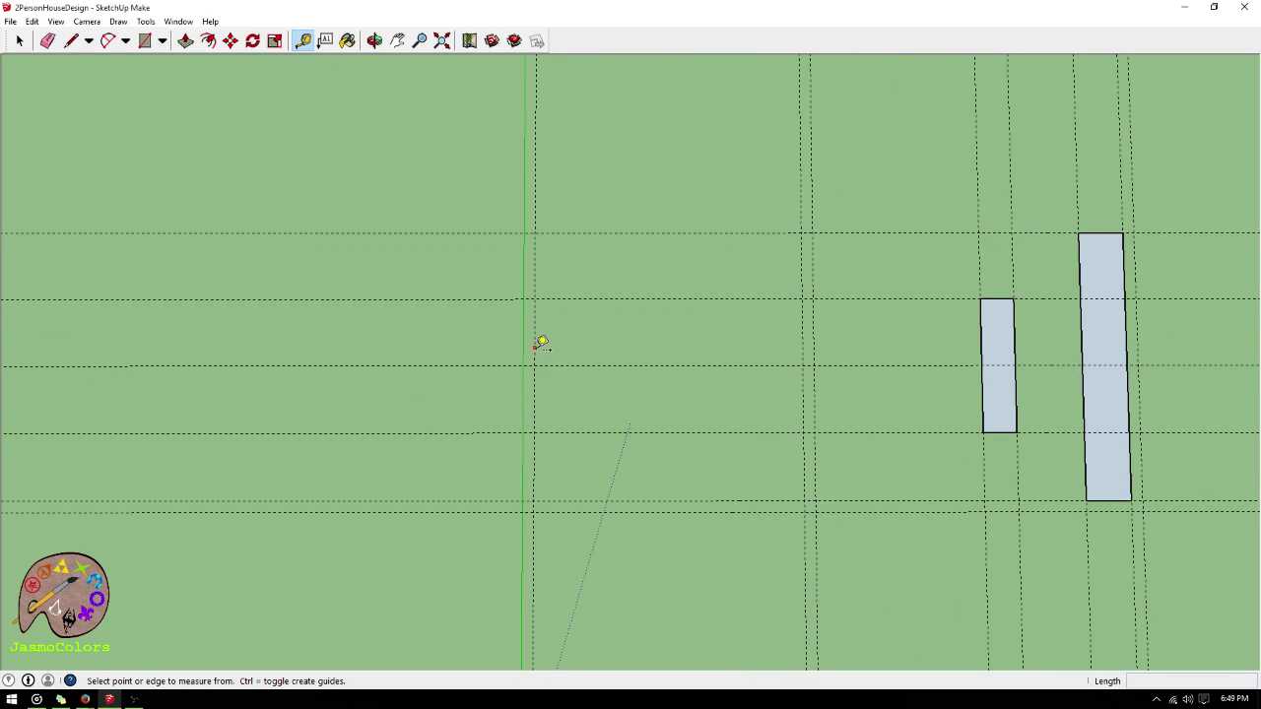
left_click(534, 348)
type("2'")
key("Return")
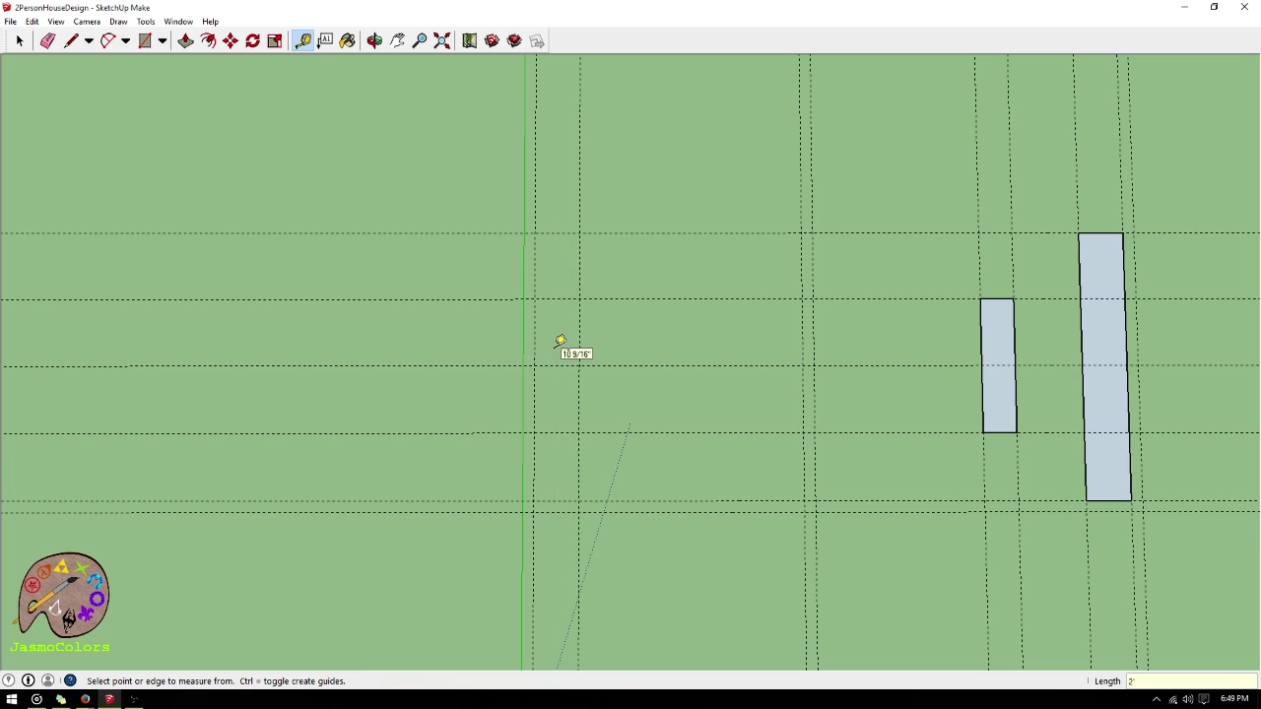
left_click(144, 40)
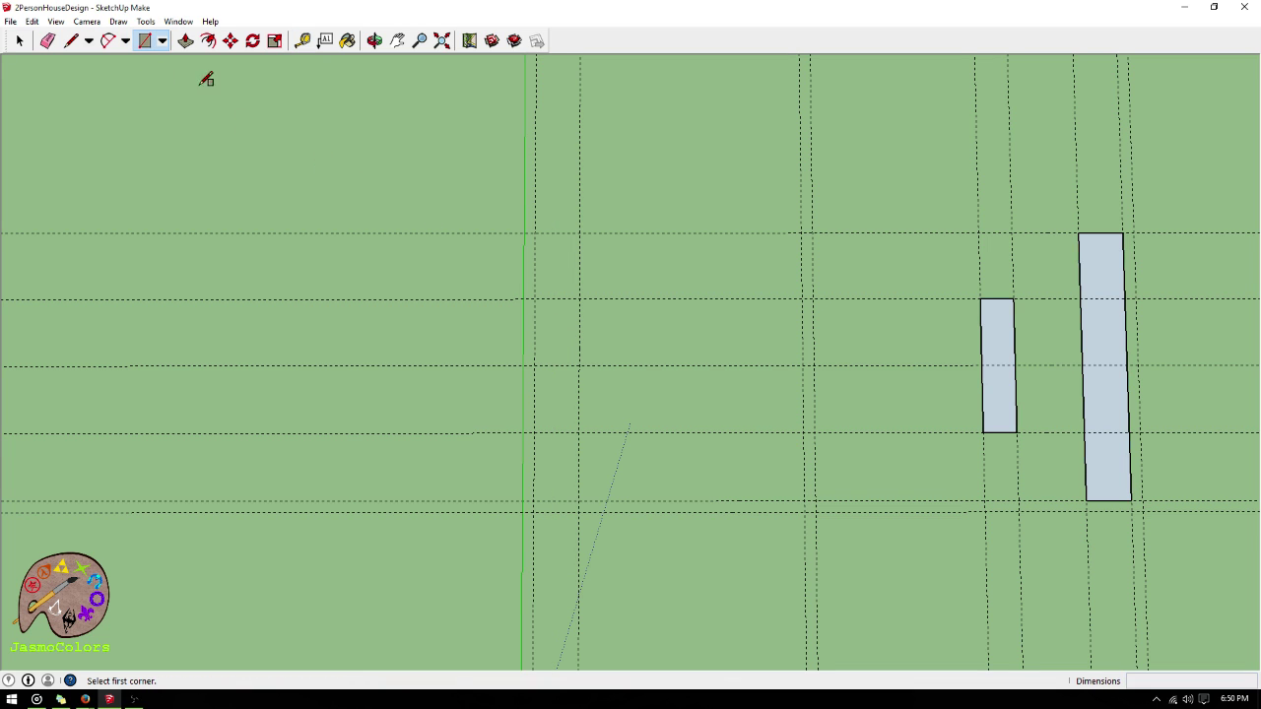
left_click(535, 234)
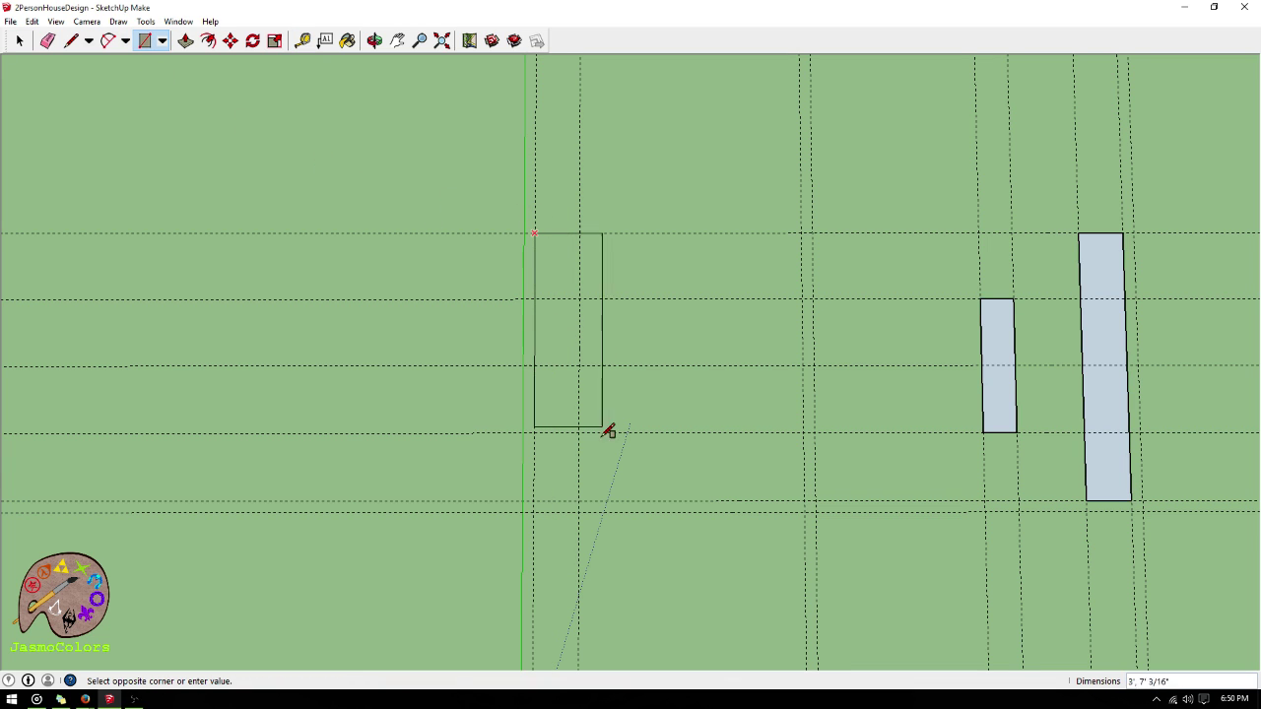
left_click(580, 501)
scroll(299, 608, "down", 2)
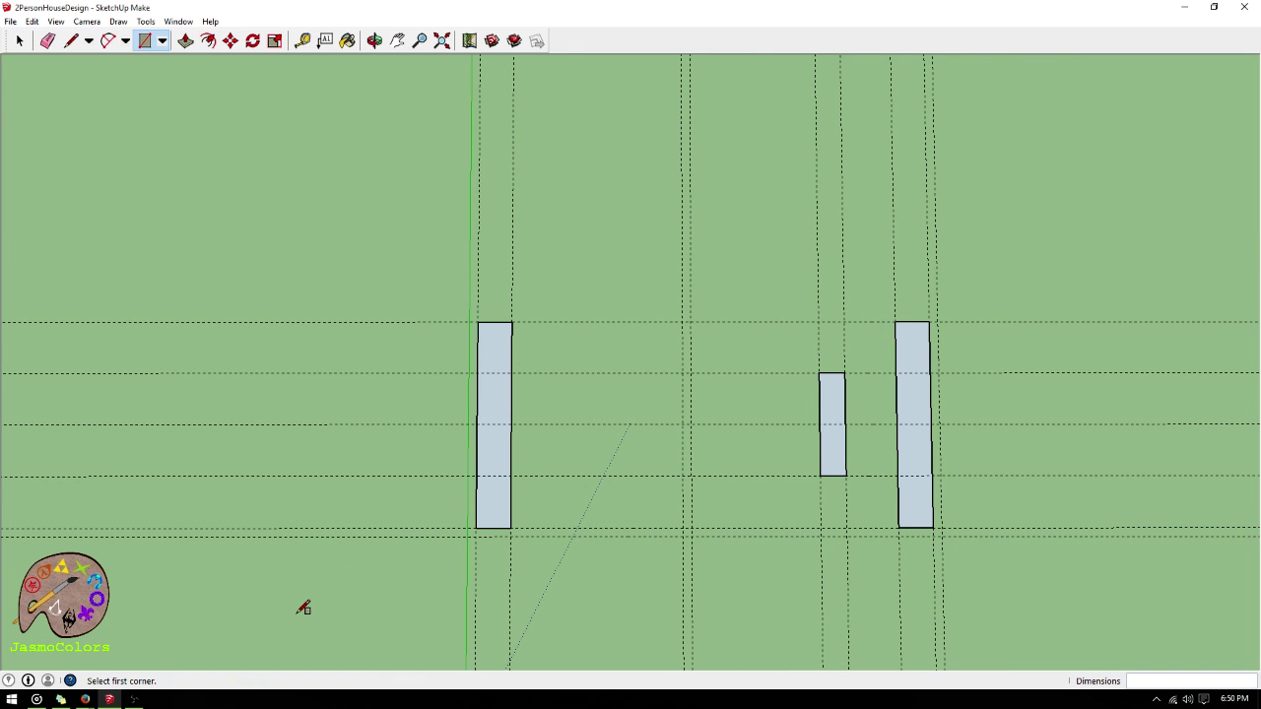
scroll(591, 552, "down", 3)
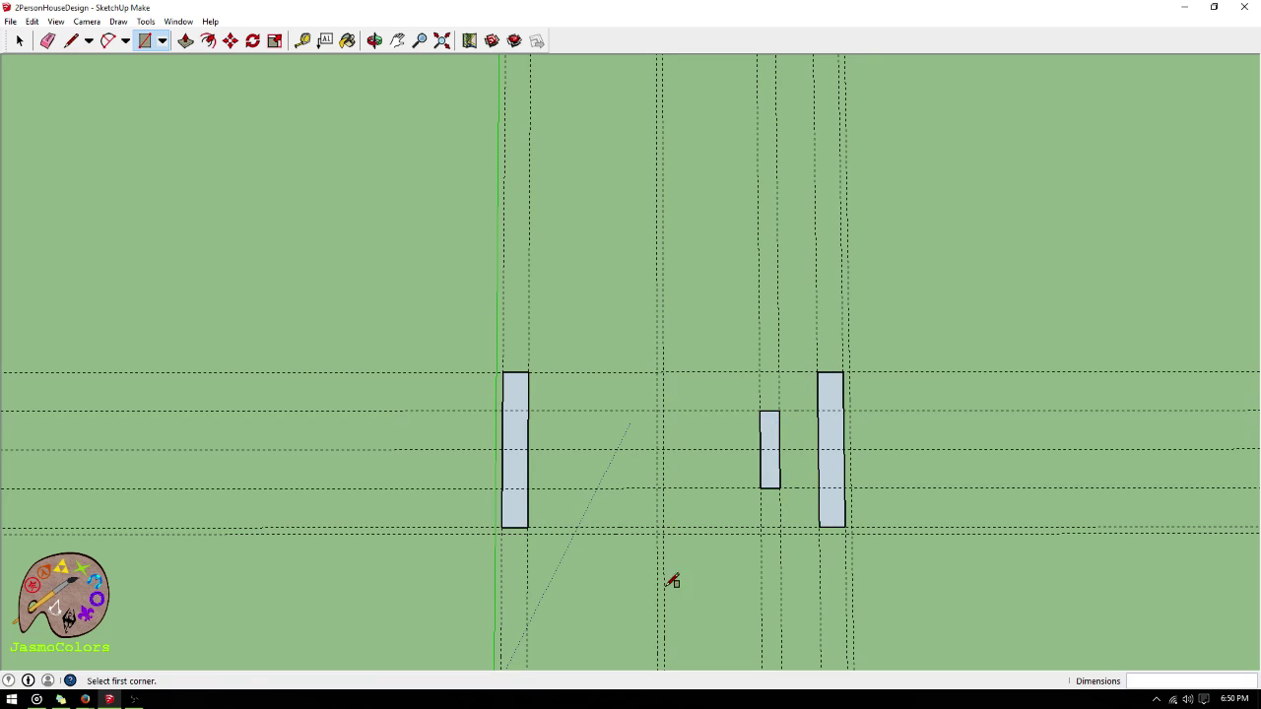
scroll(775, 236, "down", 1)
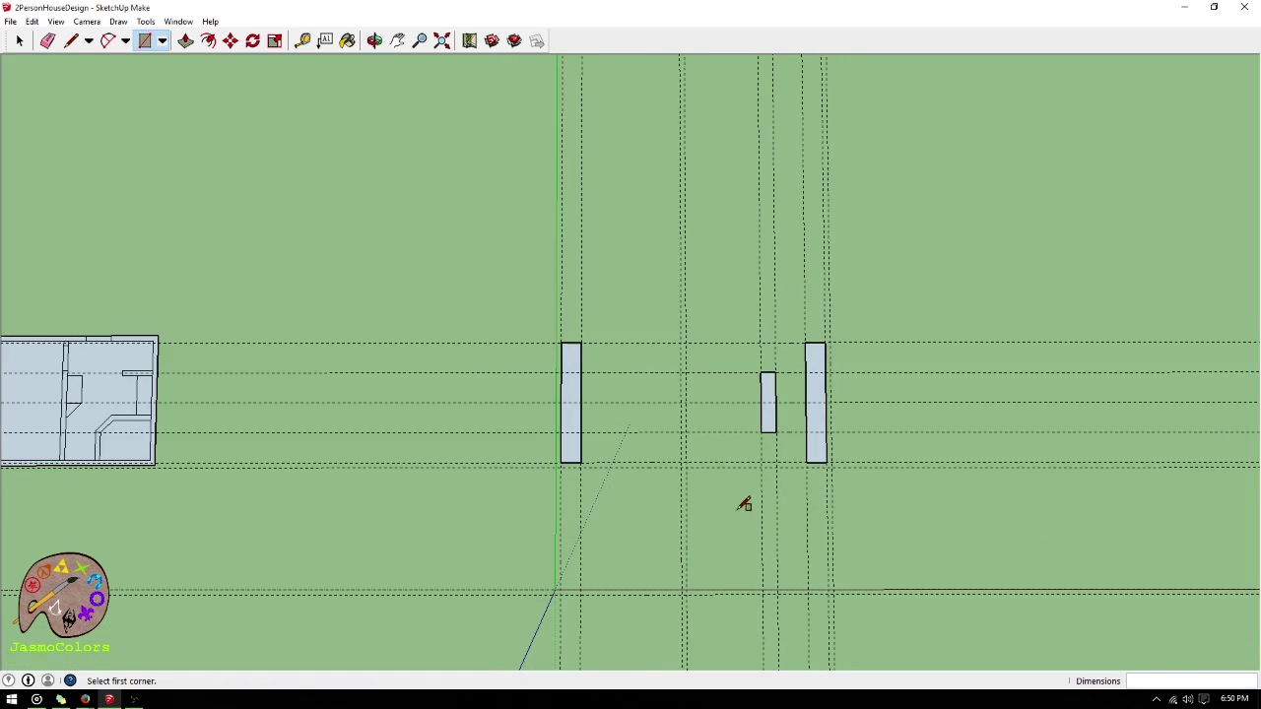
scroll(746, 629, "up", 4)
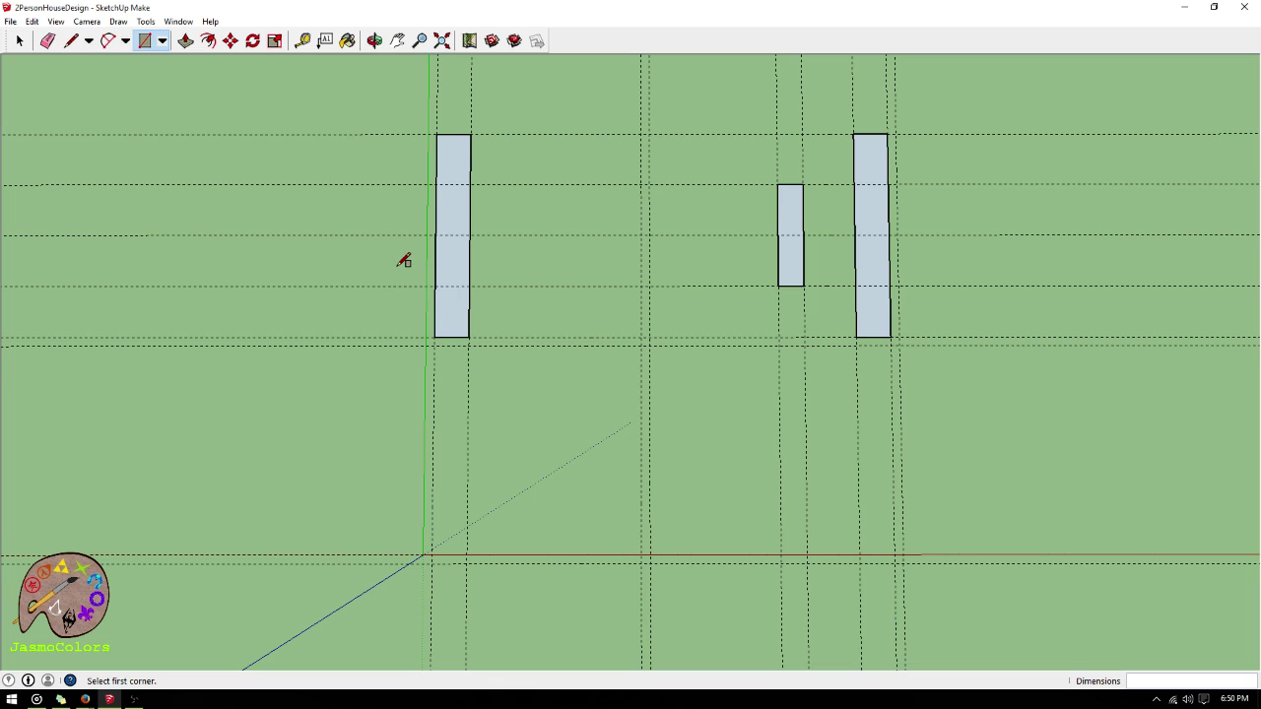
left_click(70, 40)
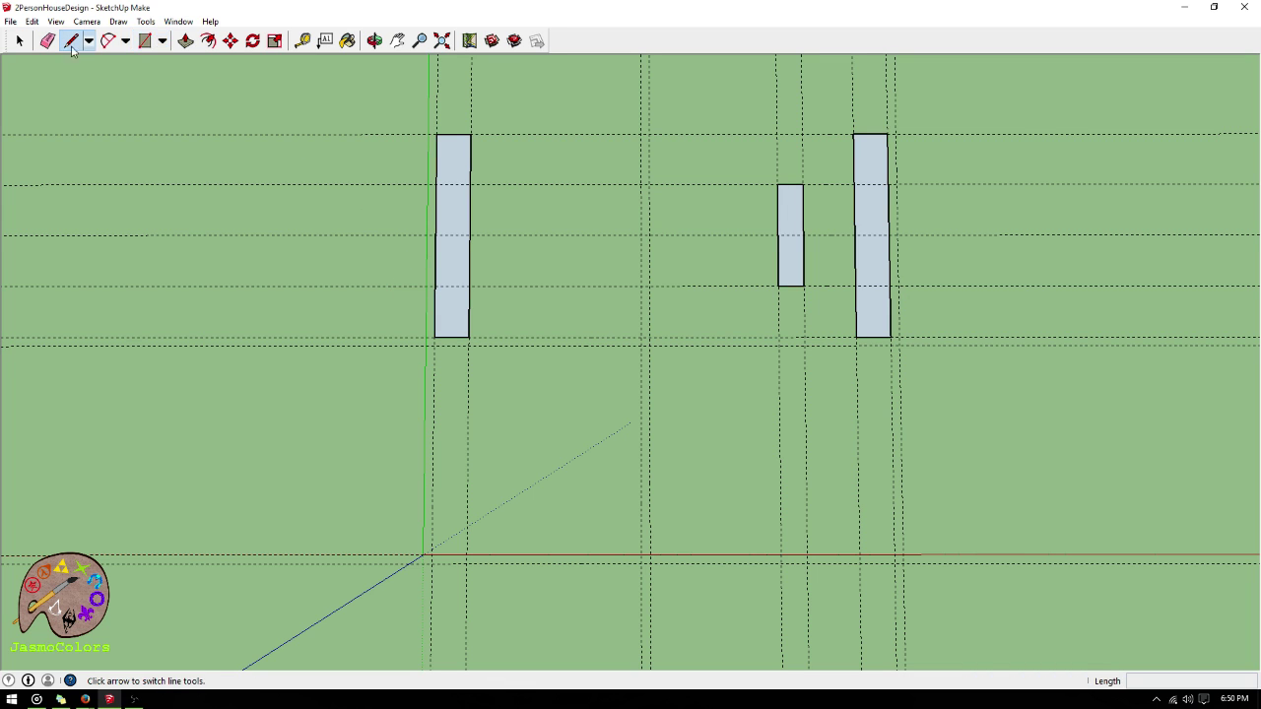
left_click(428, 134)
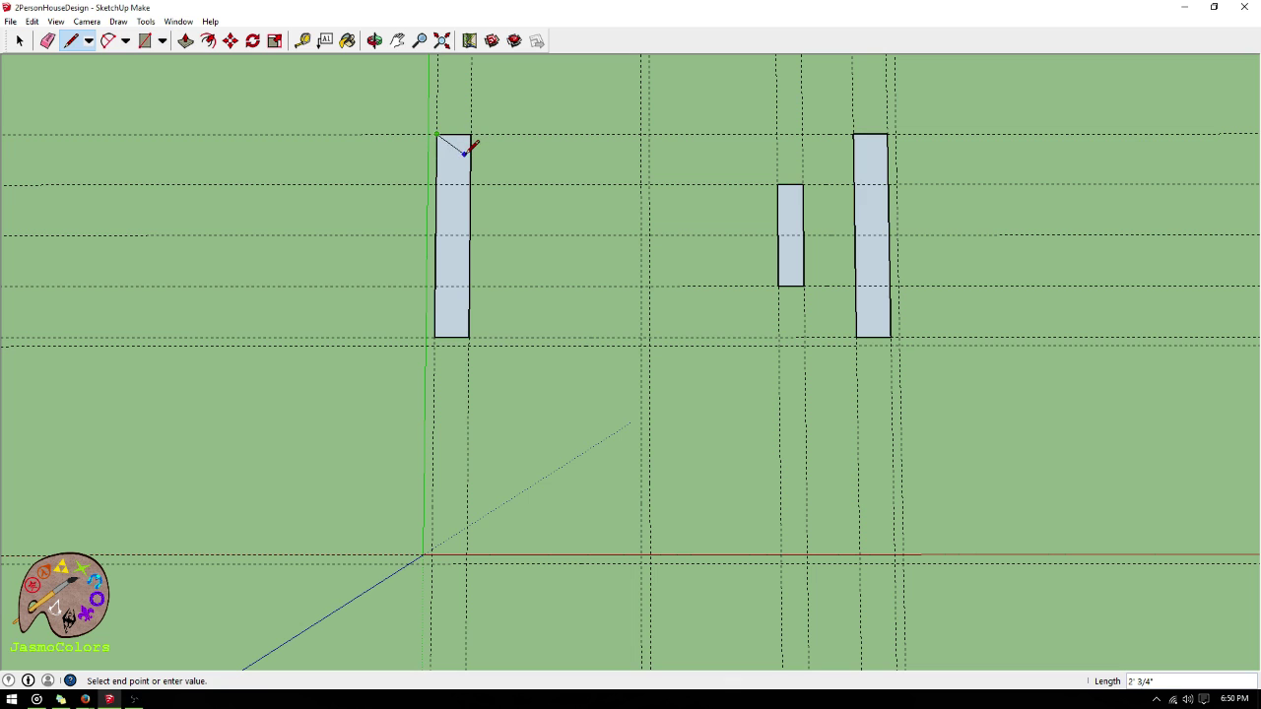
key("Escape")
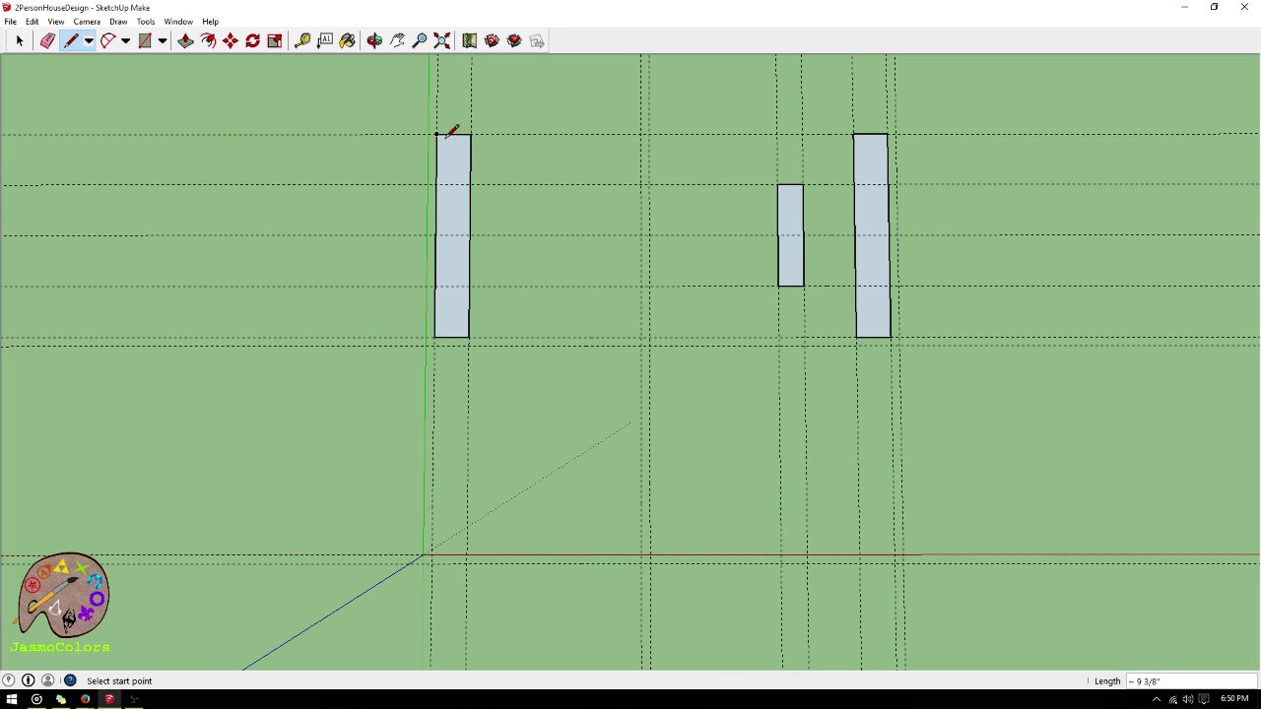
- Place a guide along the green axis, offset from the outer long edge of the newest 2' by 12' rectangle
left_click(303, 40)
scroll(294, 228, "up", 3)
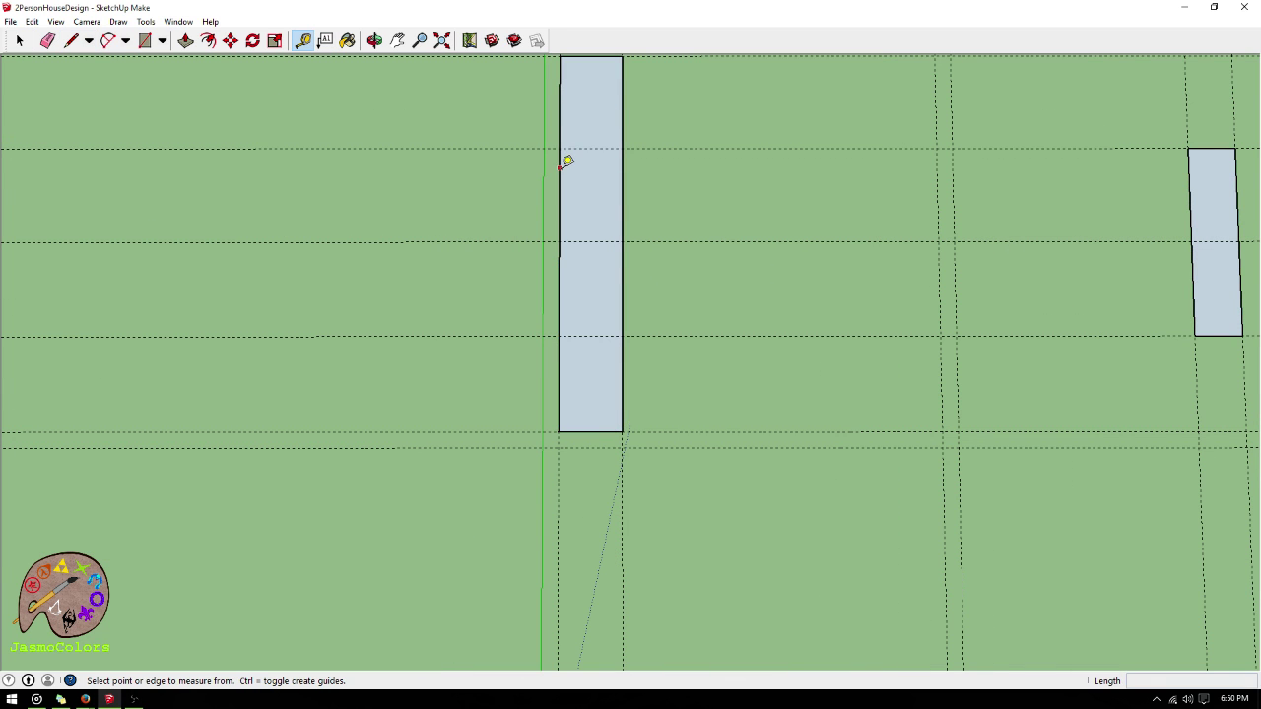
left_click(561, 167)
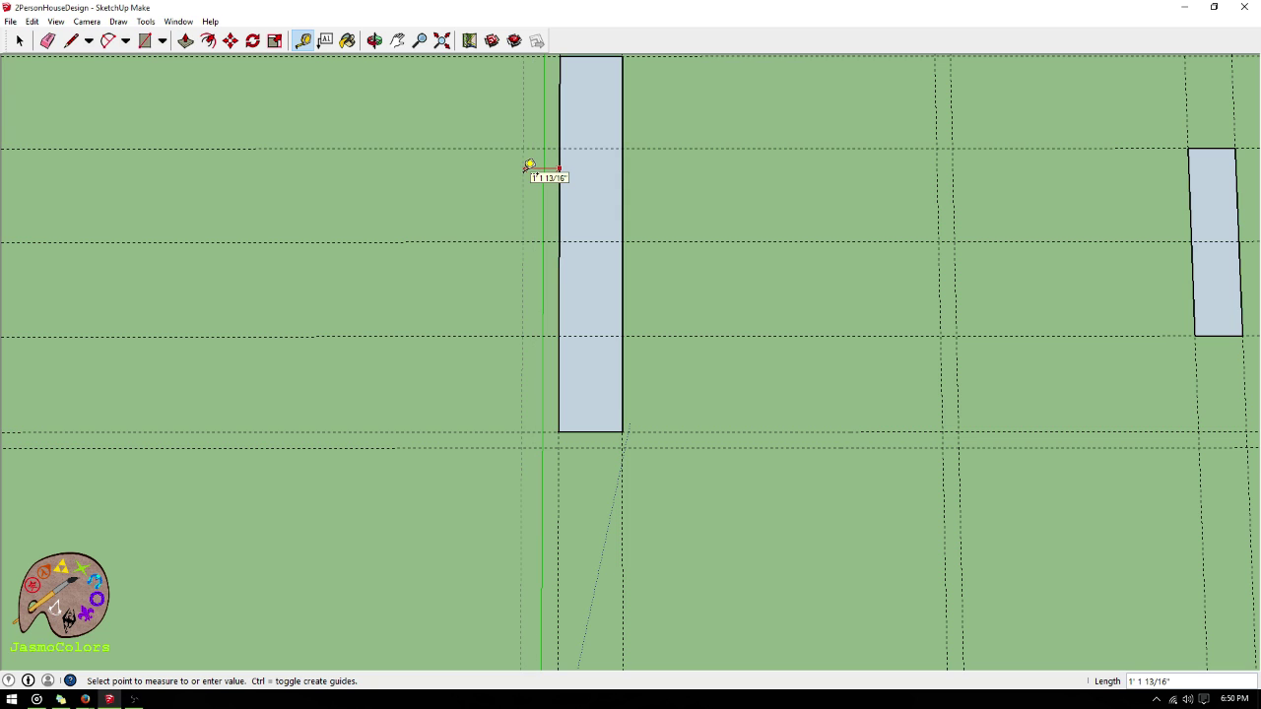
left_click(529, 166)
scroll(470, 473, "down", 3)
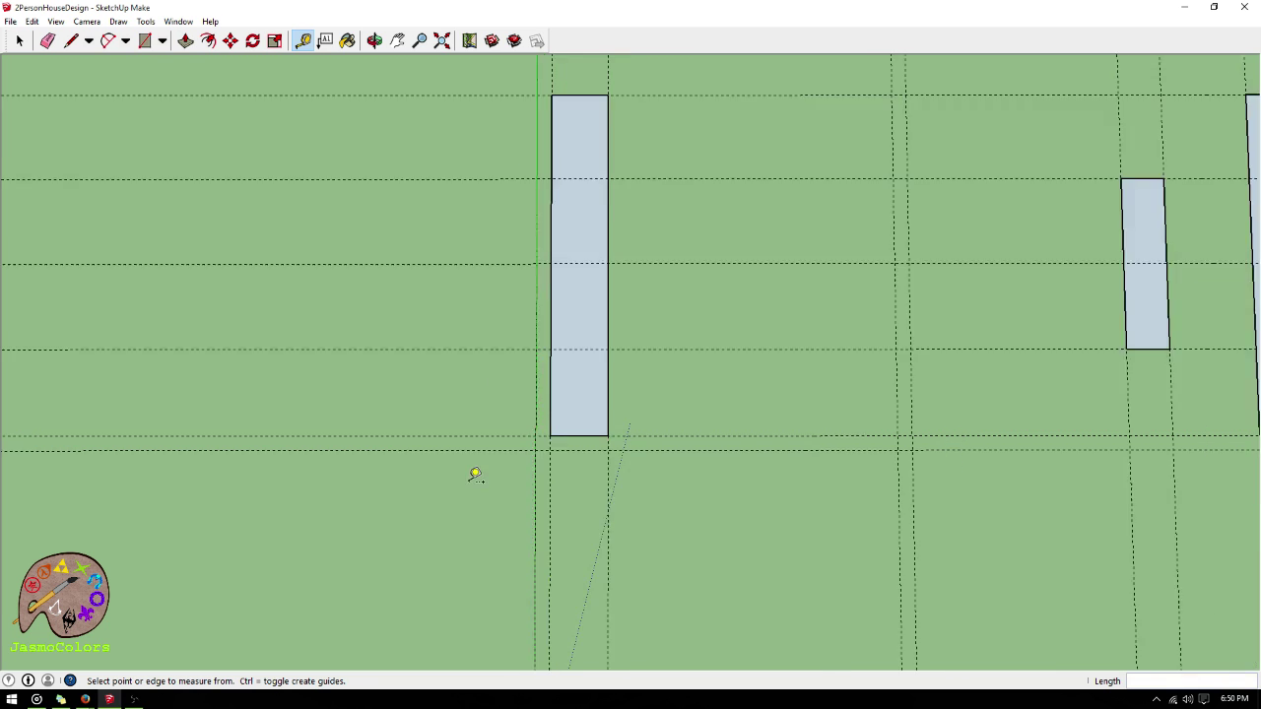
- Draw the outer wall line from the uppermost guide down the green axis to the lowest guide, and across to the middle wall pair's far guide
left_click(70, 40)
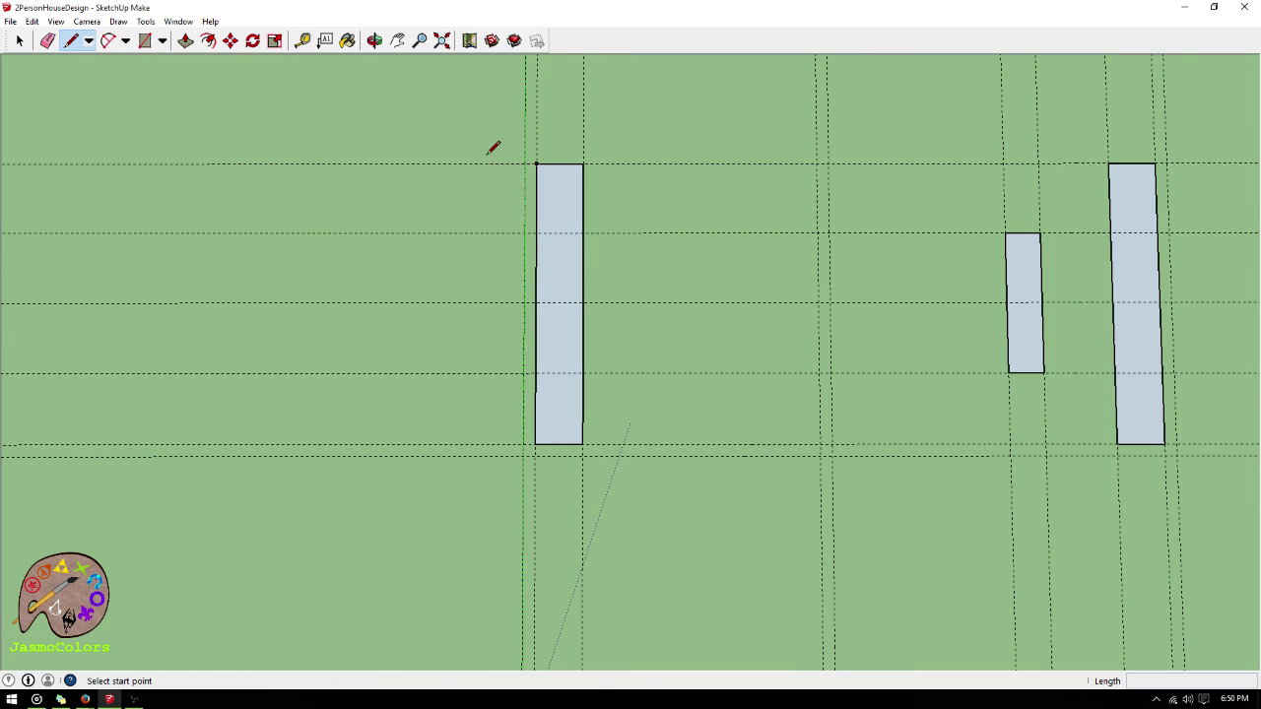
left_click(537, 165)
scroll(515, 191, "down", 3)
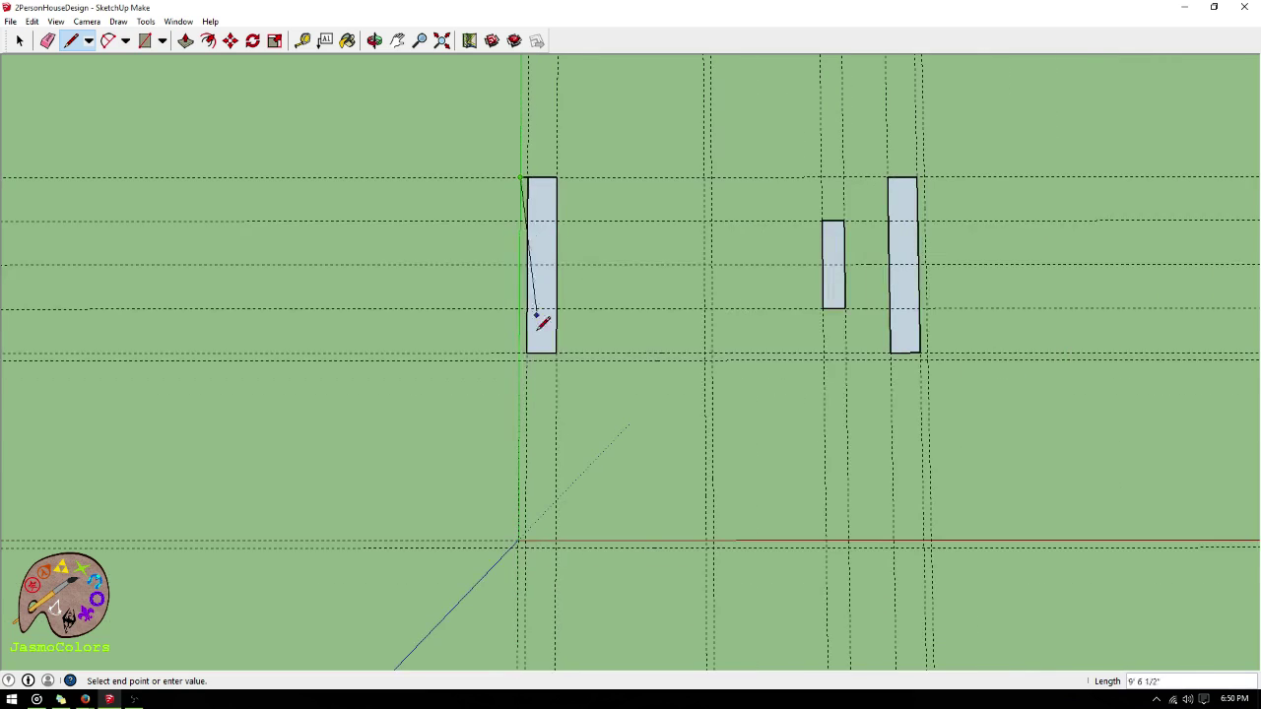
scroll(526, 529, "up", 3)
left_click(511, 532)
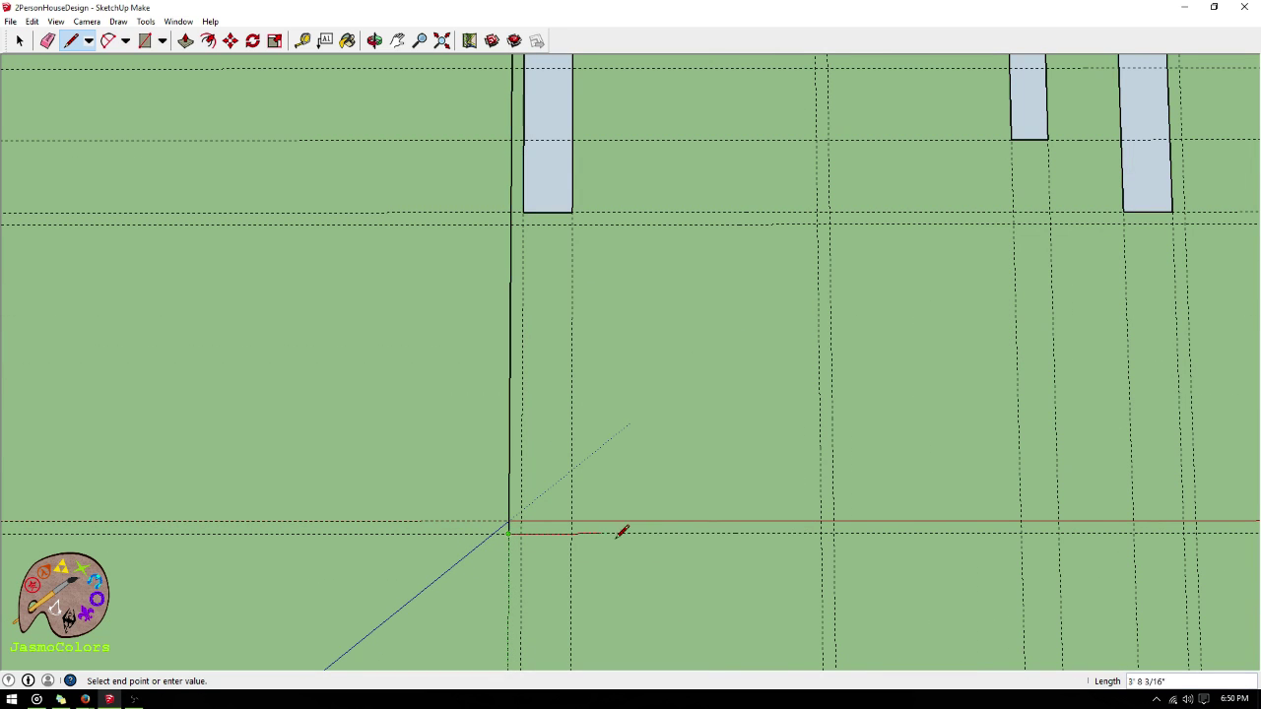
left_click(834, 532)
- Continue the outer wall line 12' 6" up the middle wall pair's far guide, across to the outermost guide and up to the uppermost guide
scroll(835, 528, "down", 2)
left_click(833, 268)
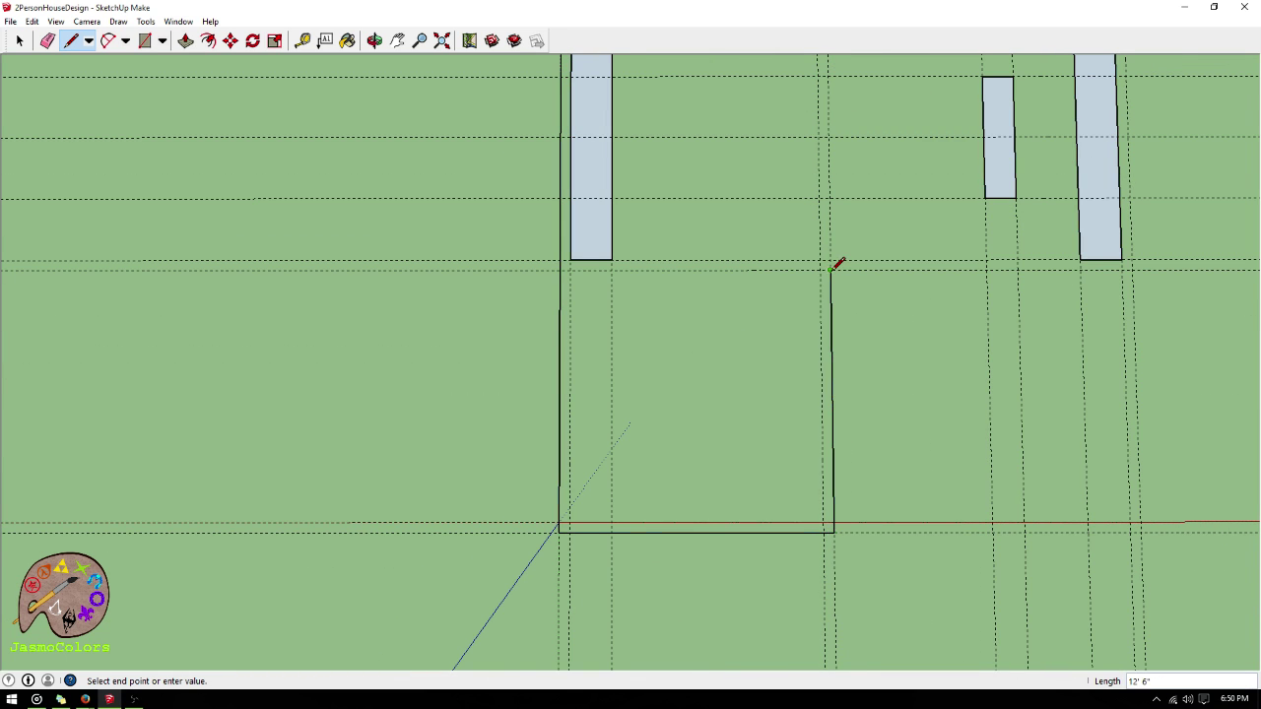
scroll(834, 268, "down", 1)
left_click(1102, 268)
scroll(1115, 262, "down", 2)
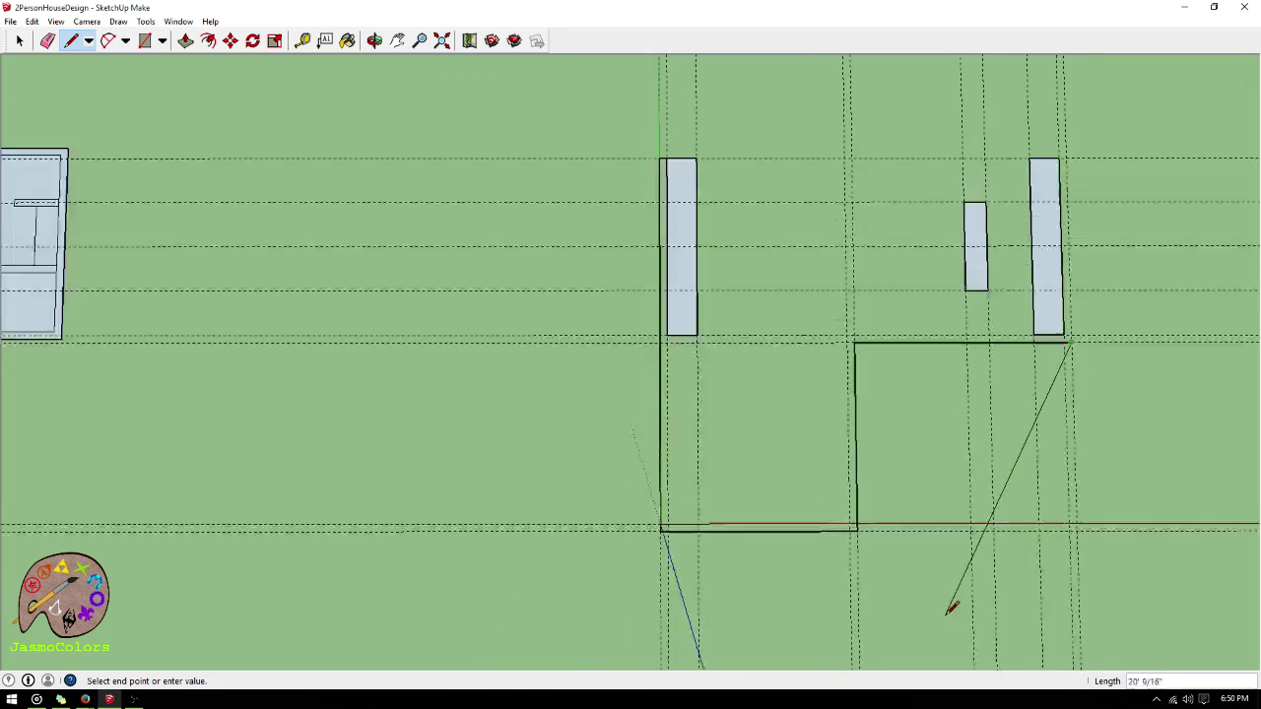
scroll(1074, 197, "up", 3)
left_click(1045, 243)
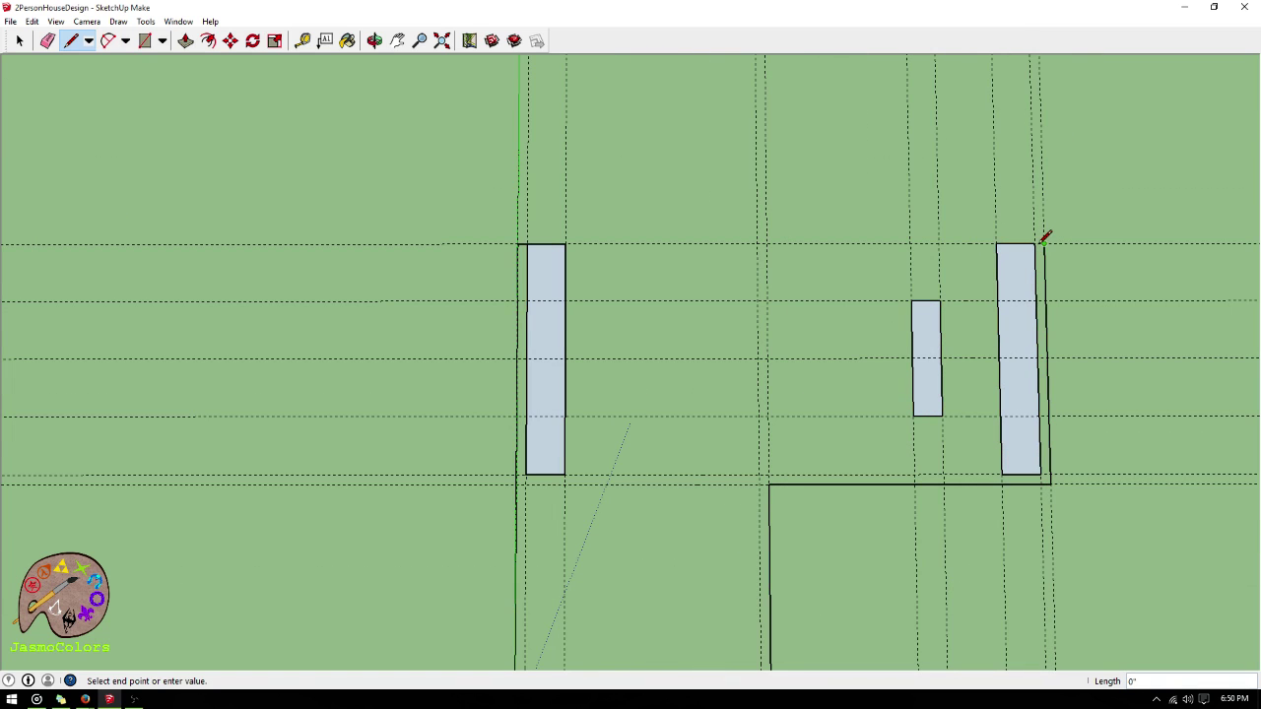
scroll(729, 191, "down", 2)
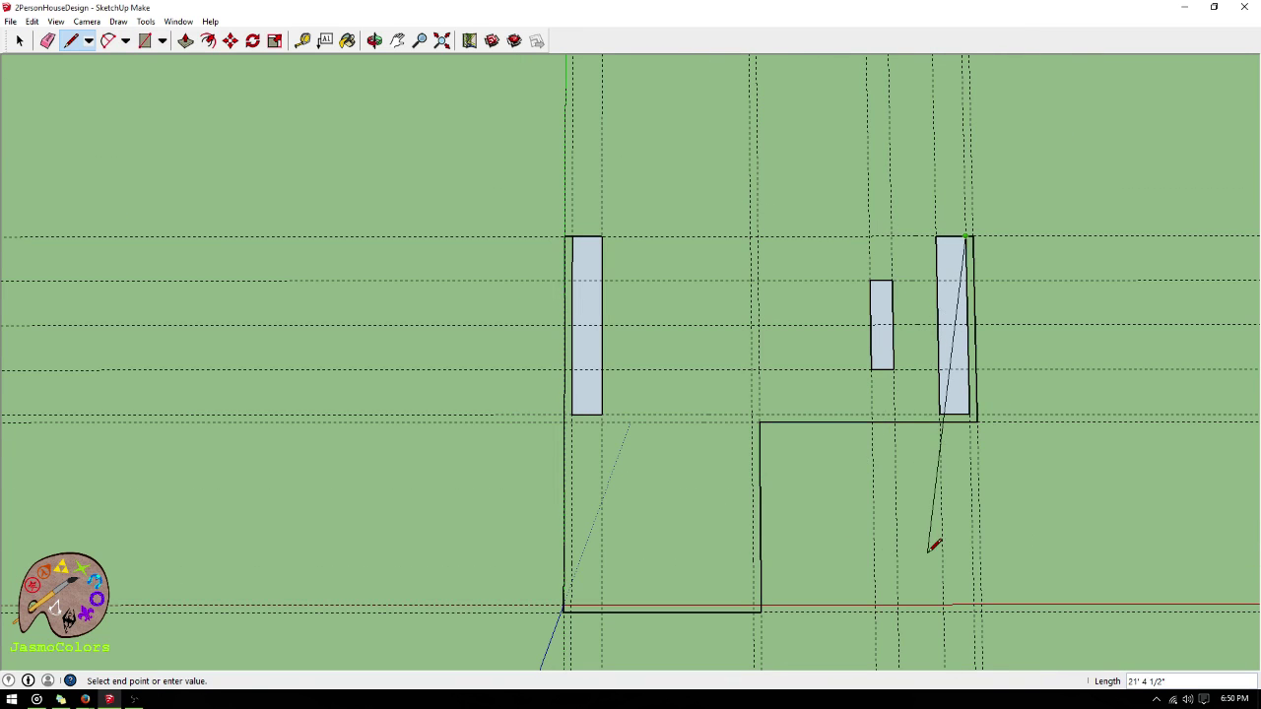
key("Escape")
scroll(867, 651, "up", 1)
- Close off the notched corner area with lines along the lowest guide and the outermost wall guide, making a filled face
left_click(751, 606)
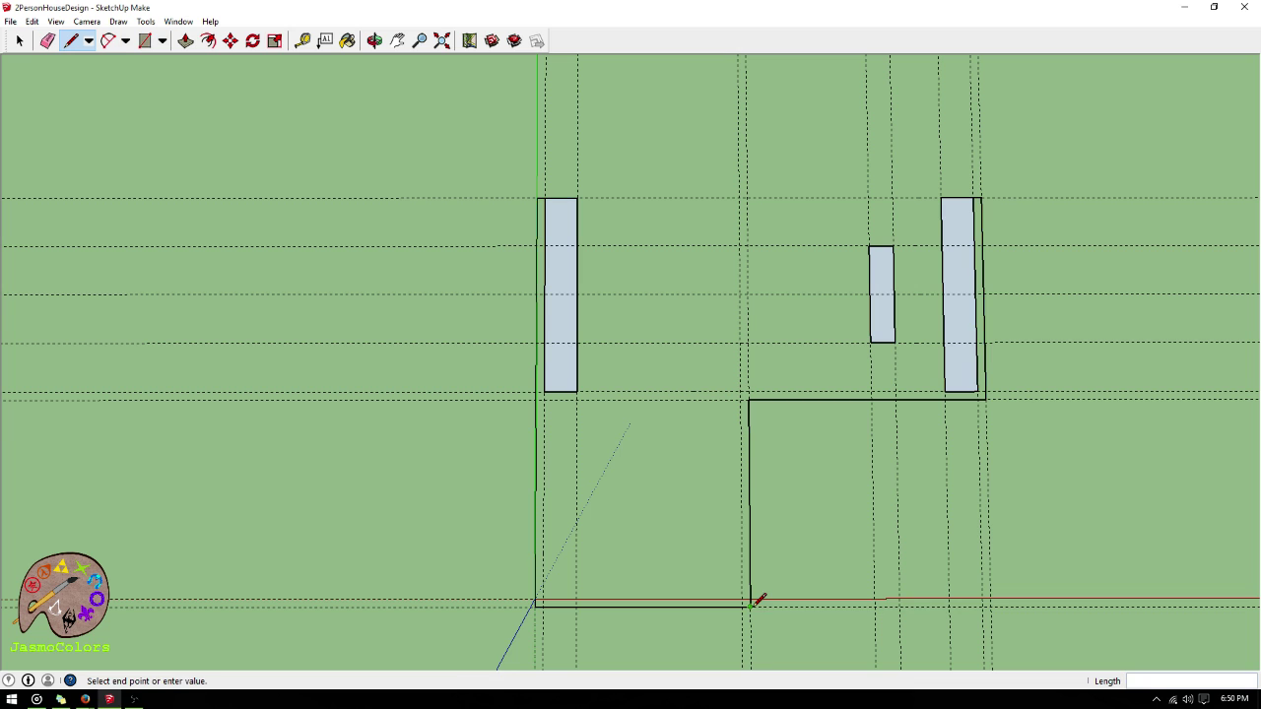
left_click(991, 606)
left_click(987, 399)
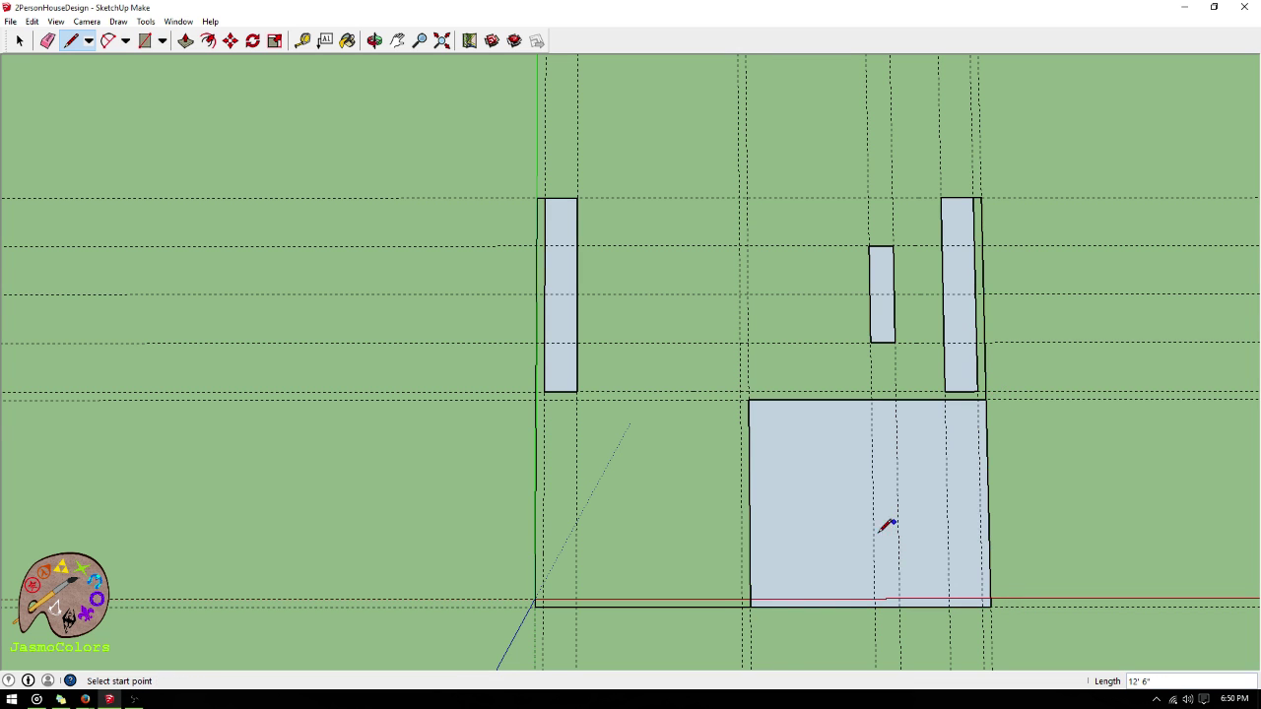
scroll(839, 653, "down", 2)
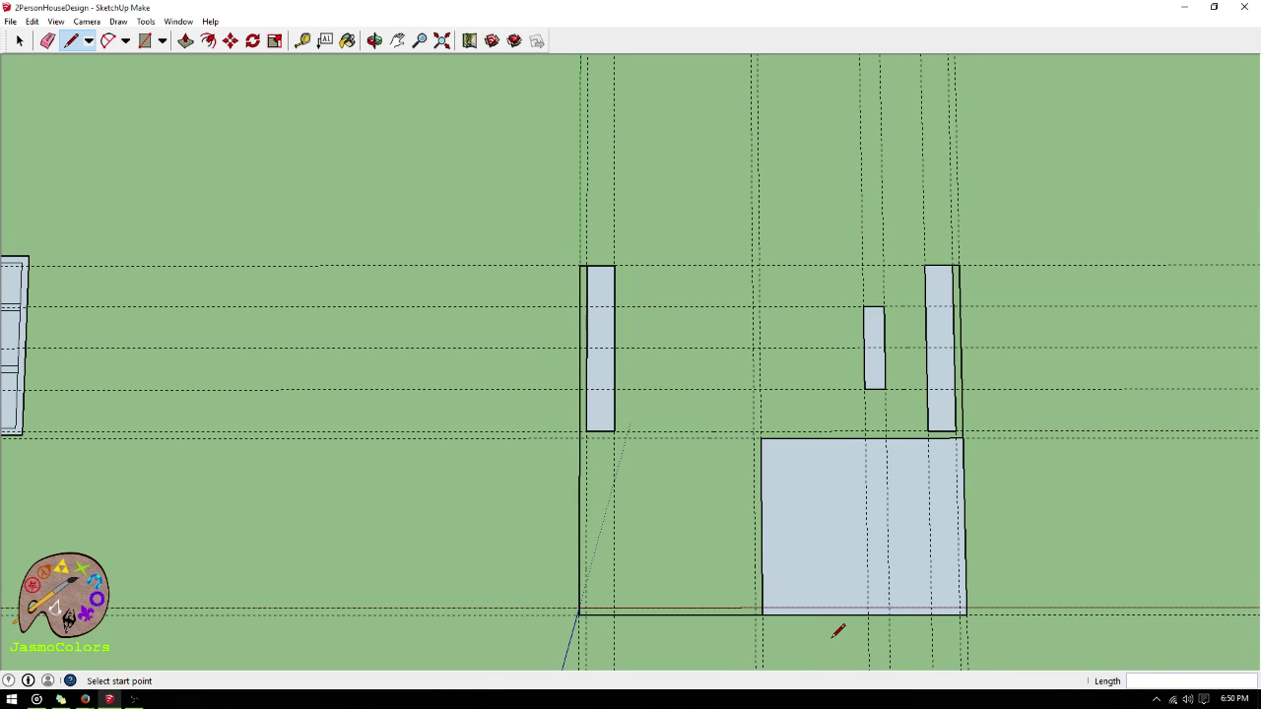
- Draw the inner wall line from the 2' by 12' rectangle beside the green axis, along the inner wall guides to the opposite outer wall
scroll(603, 428, "up", 1)
left_click(576, 413)
scroll(581, 406, "down", 2)
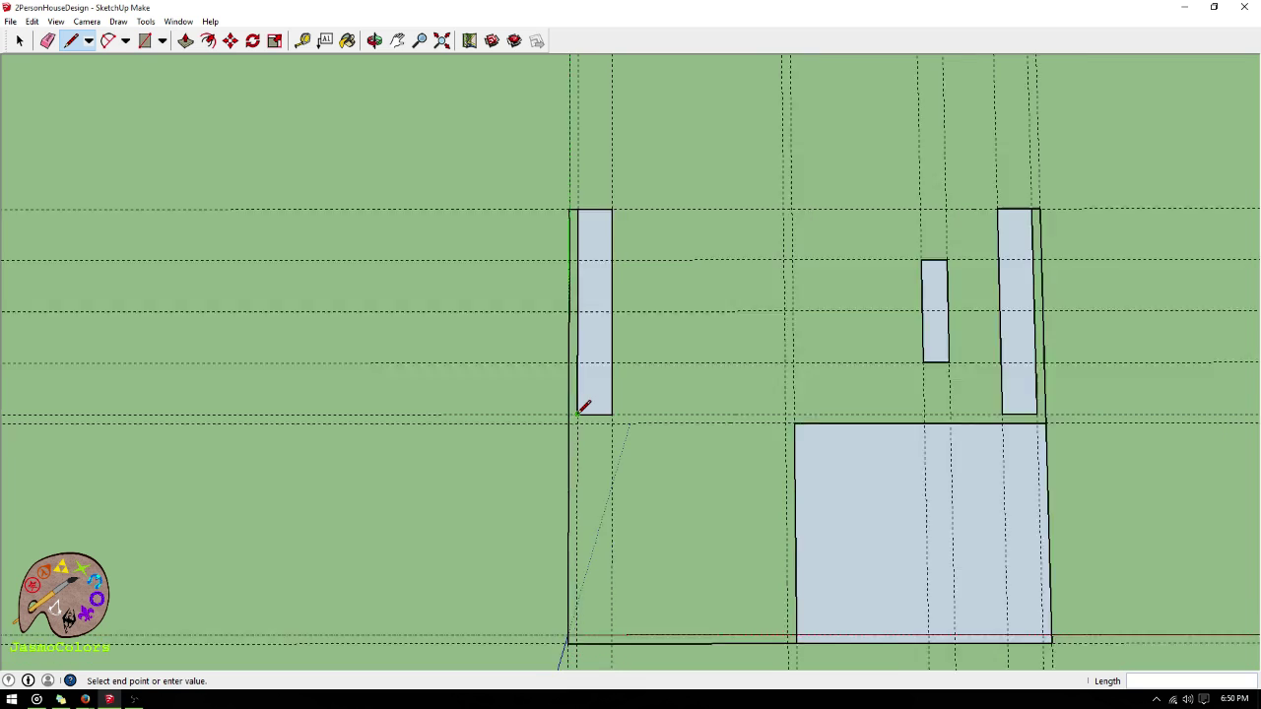
left_click(576, 618)
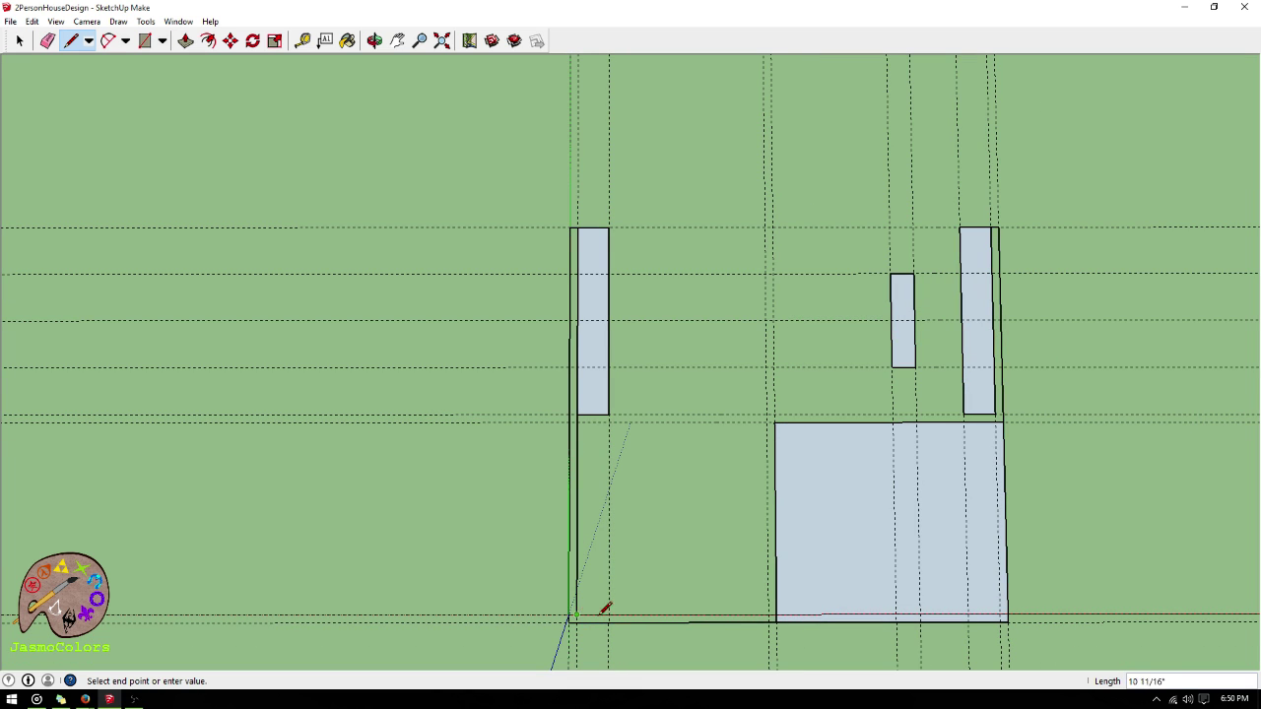
left_click(768, 618)
left_click(768, 415)
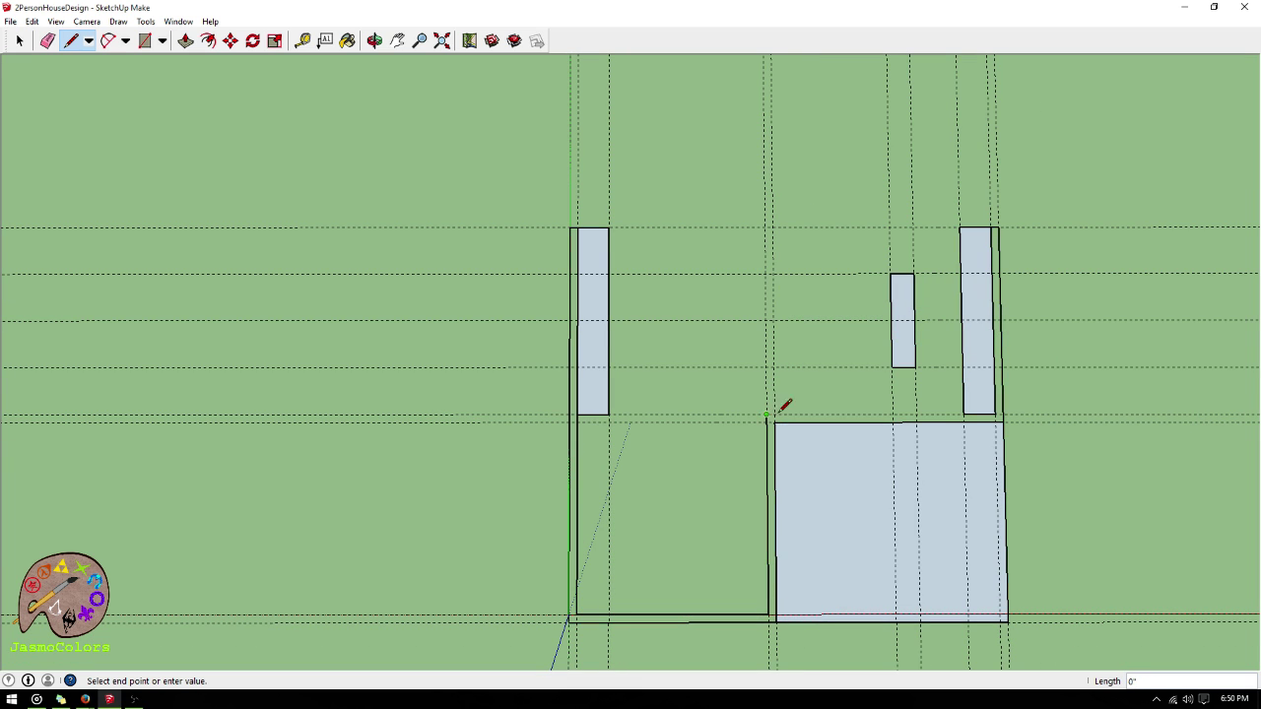
left_click(1002, 415)
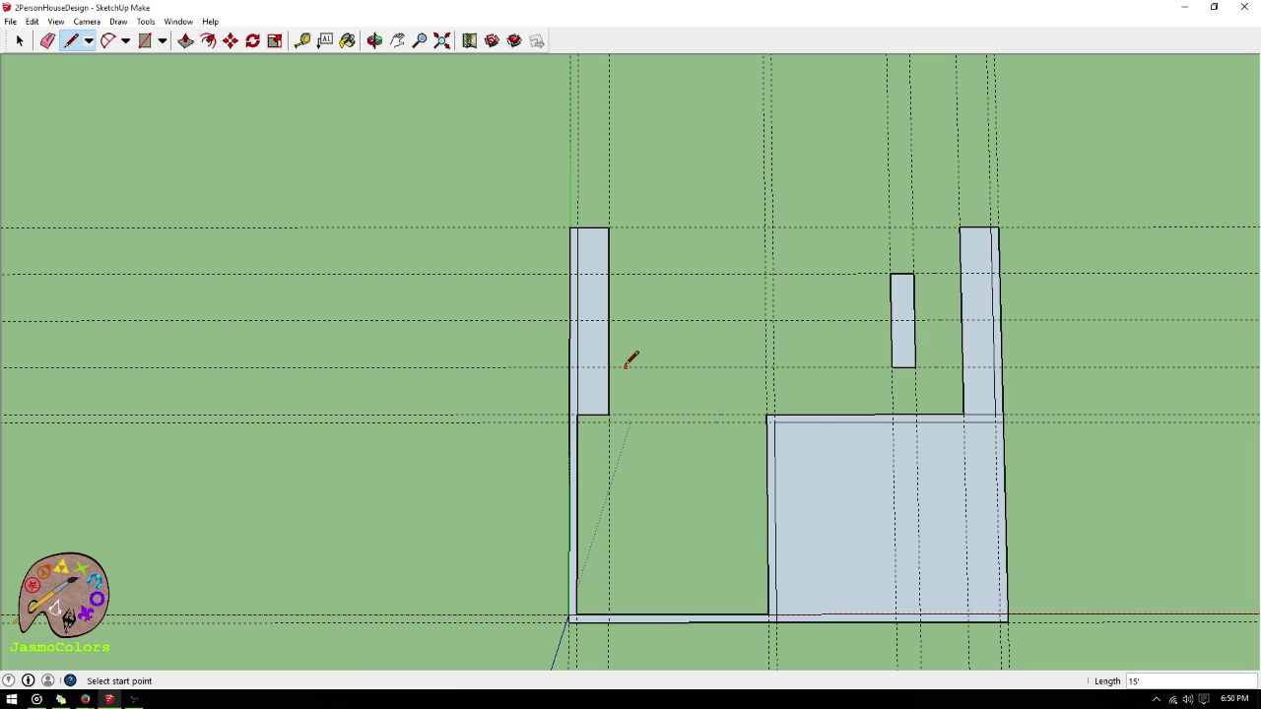
- Delete all the guides from the model
left_click(32, 21)
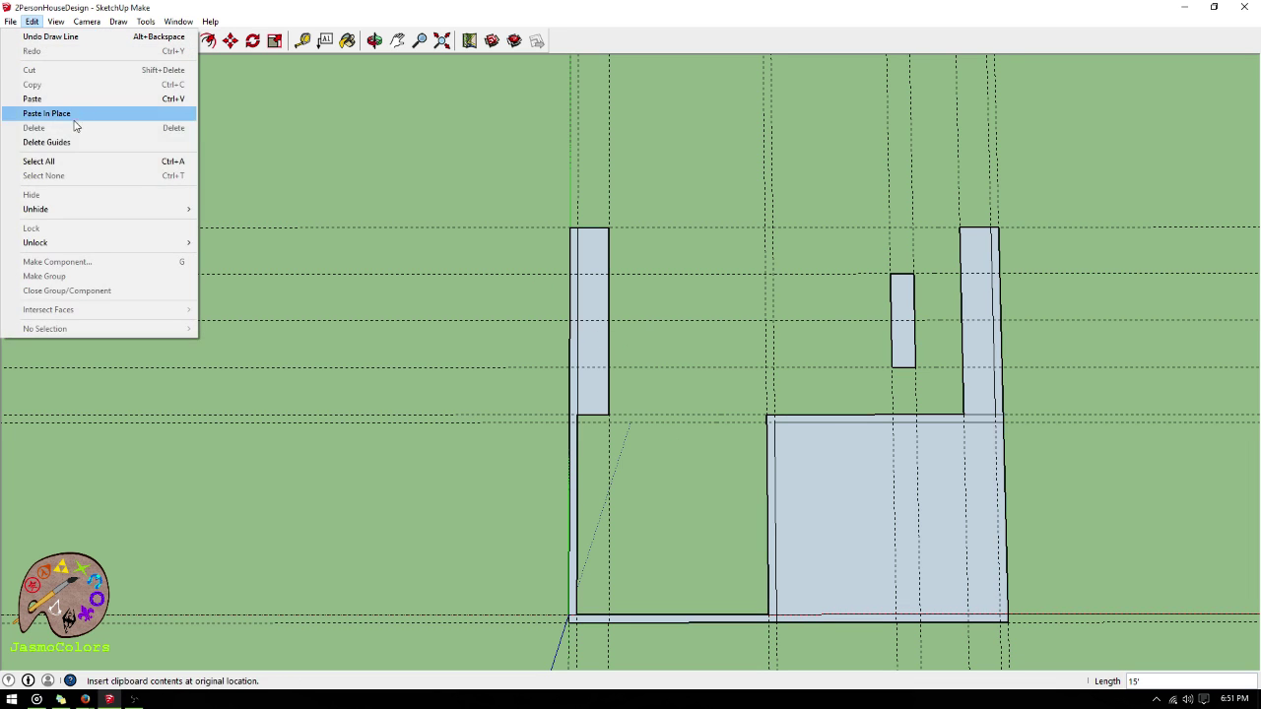
left_click(78, 142)
scroll(77, 143, "down", 2)
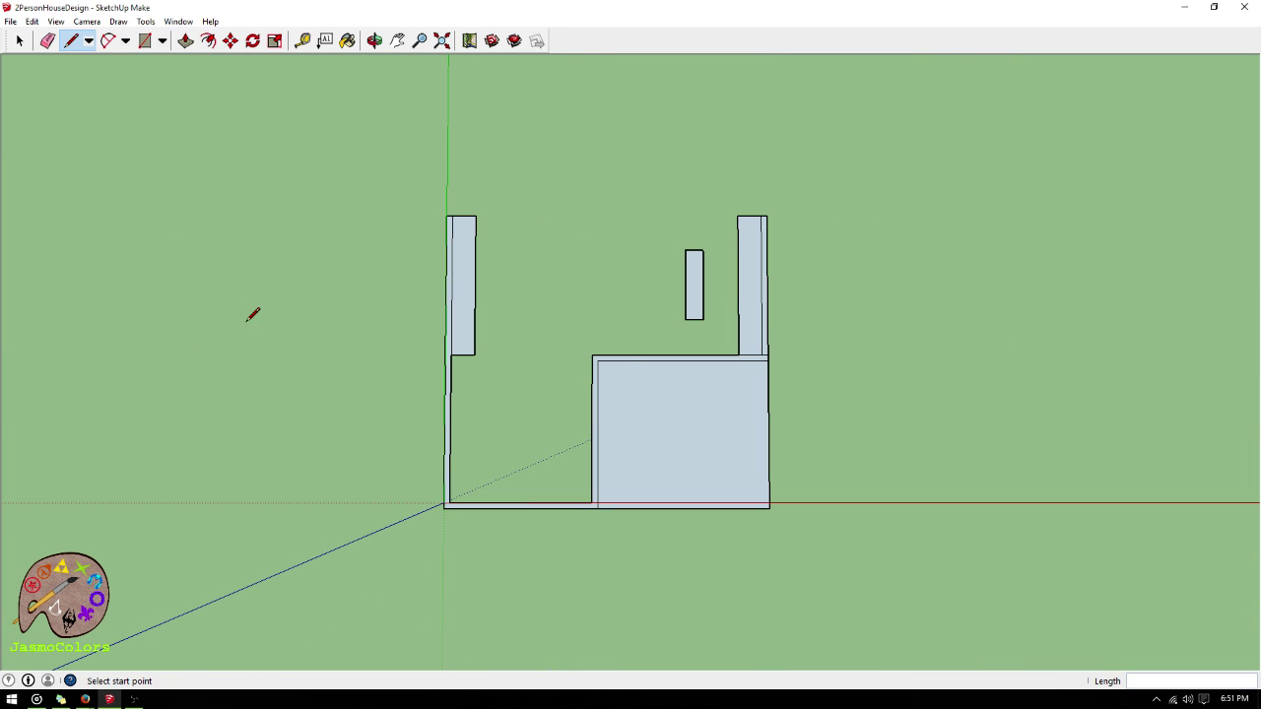
- Examine the new wall outline and fixture rectangles in relation to the open area along the green axis and the existing floor plan
scroll(253, 313, "up", 1)
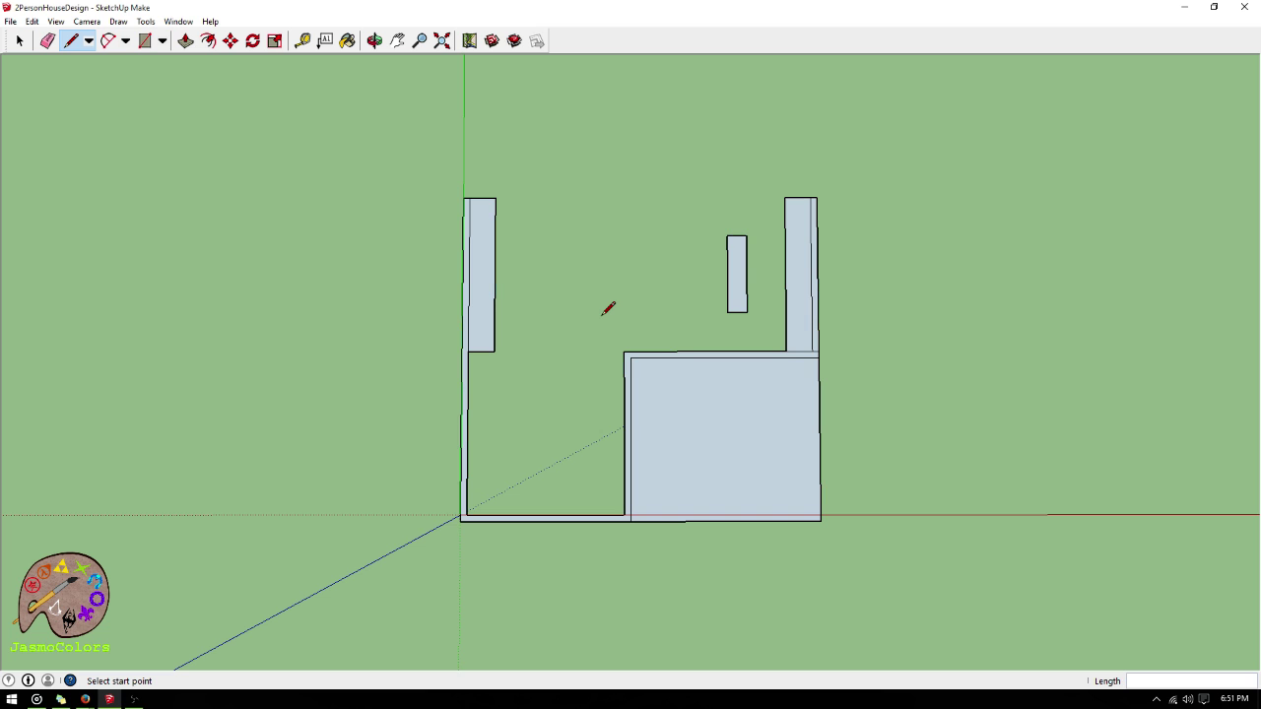
scroll(603, 611, "down", 3)
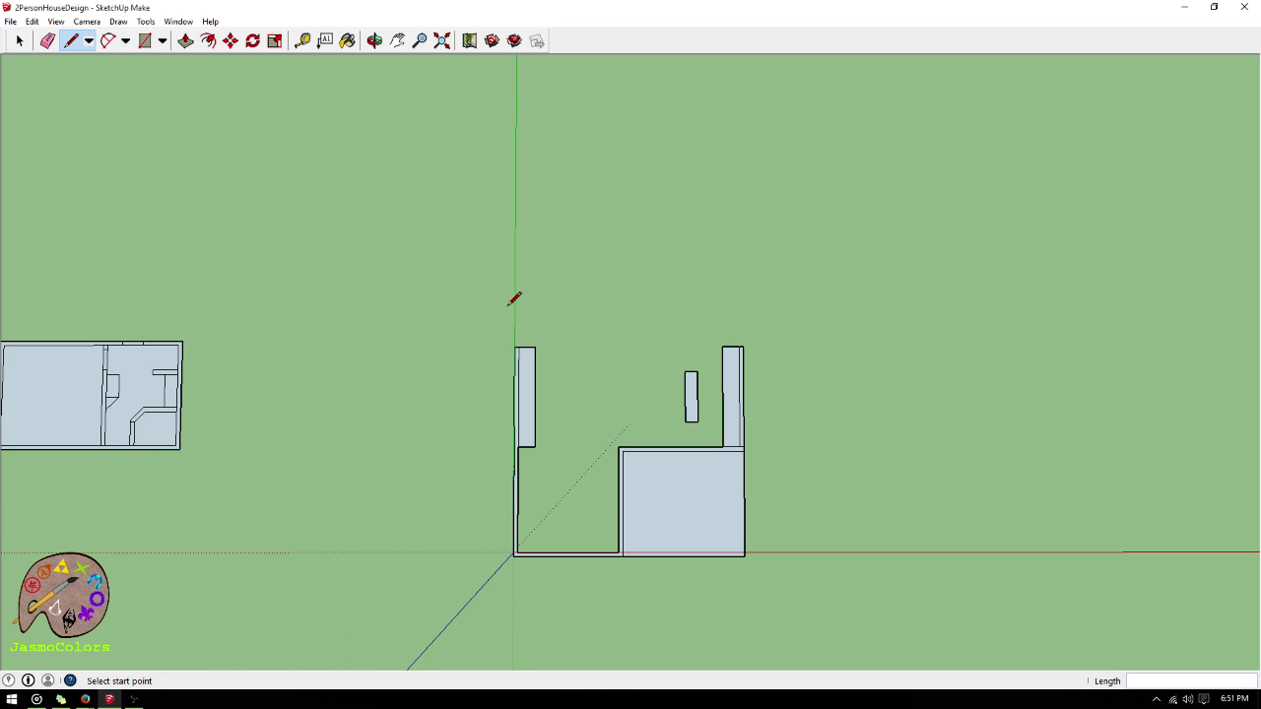
scroll(517, 300, "up", 3)
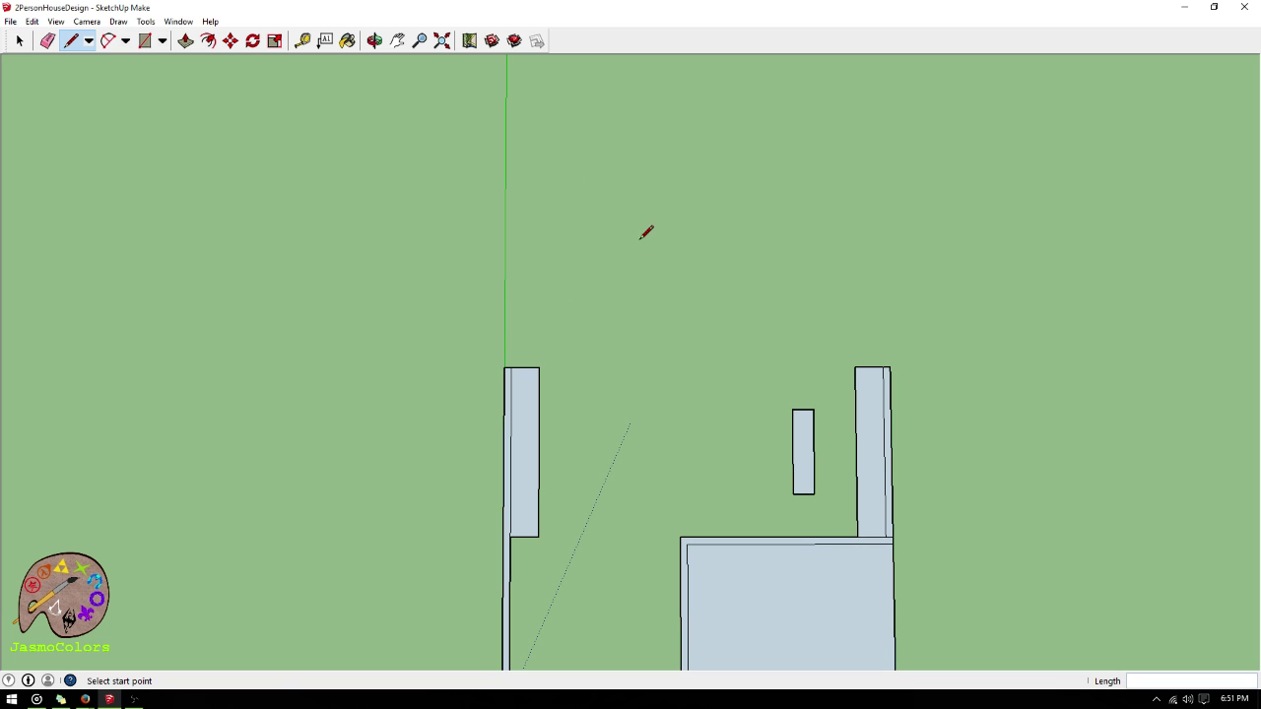
scroll(759, 174, "down", 3)
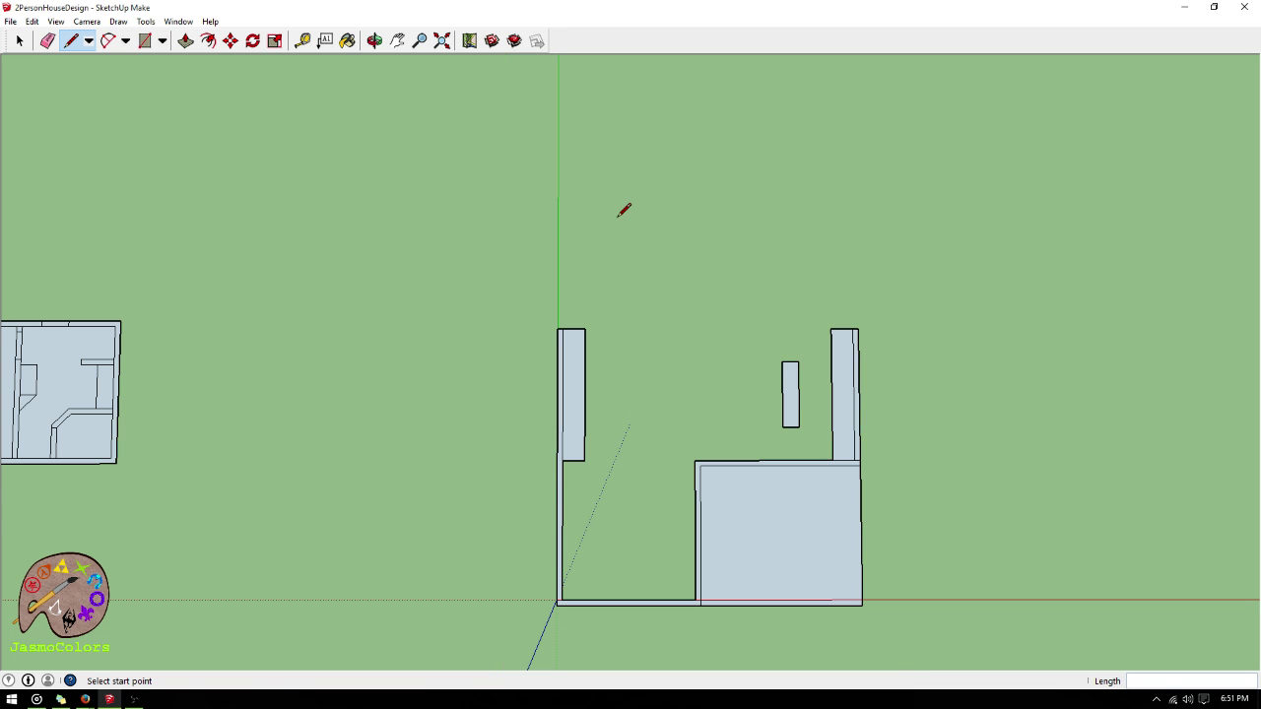
scroll(625, 207, "up", 3)
scroll(749, 332, "down", 1)
scroll(710, 289, "up", 1)
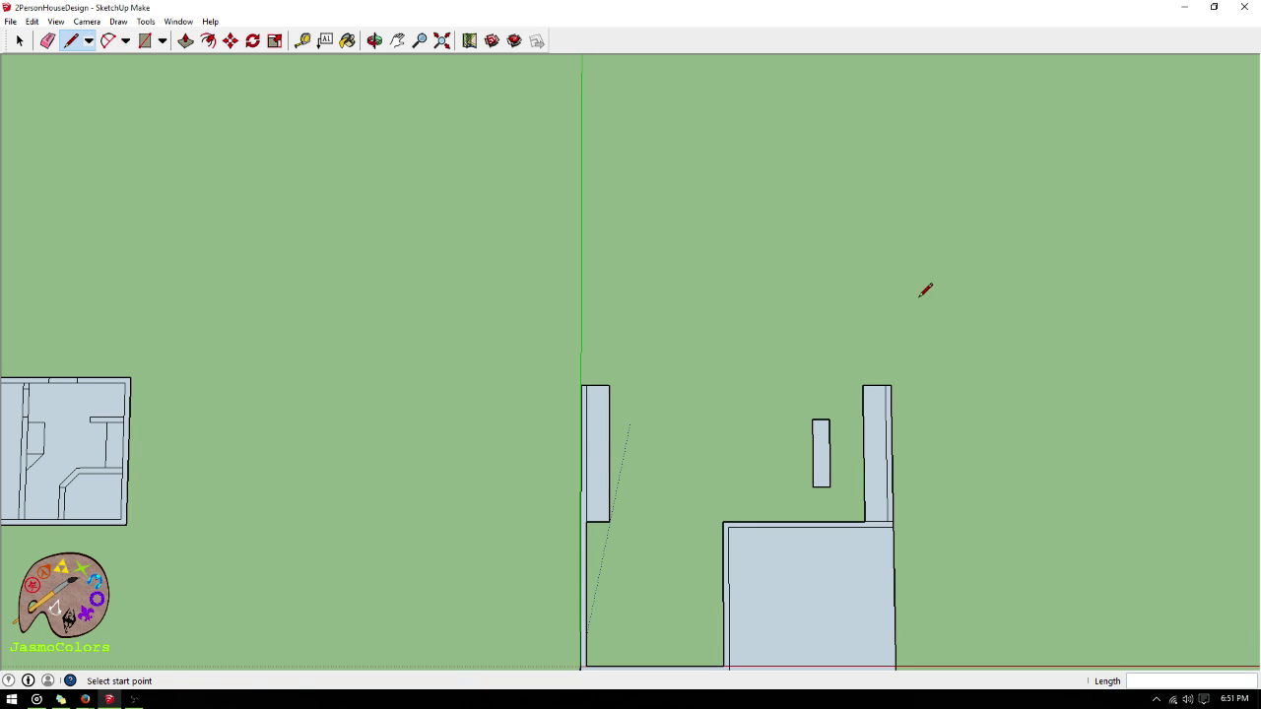
scroll(733, 569, "down", 1)
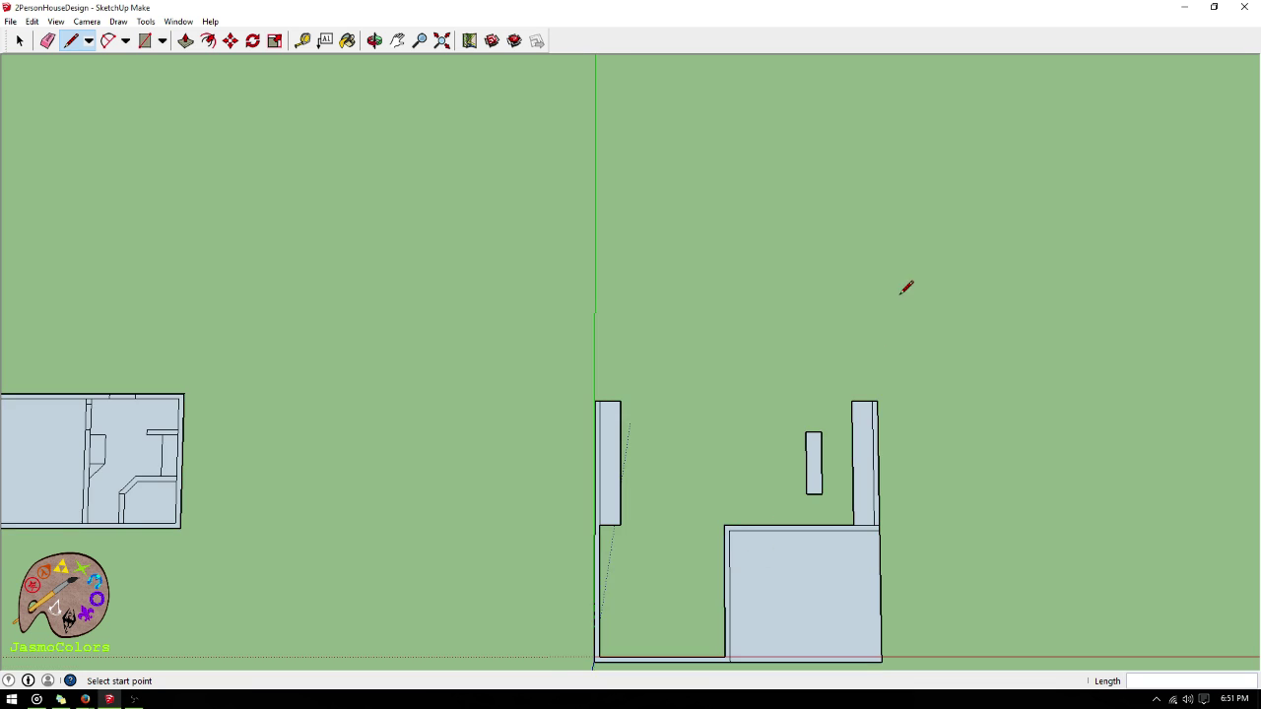
scroll(837, 320, "up", 1)
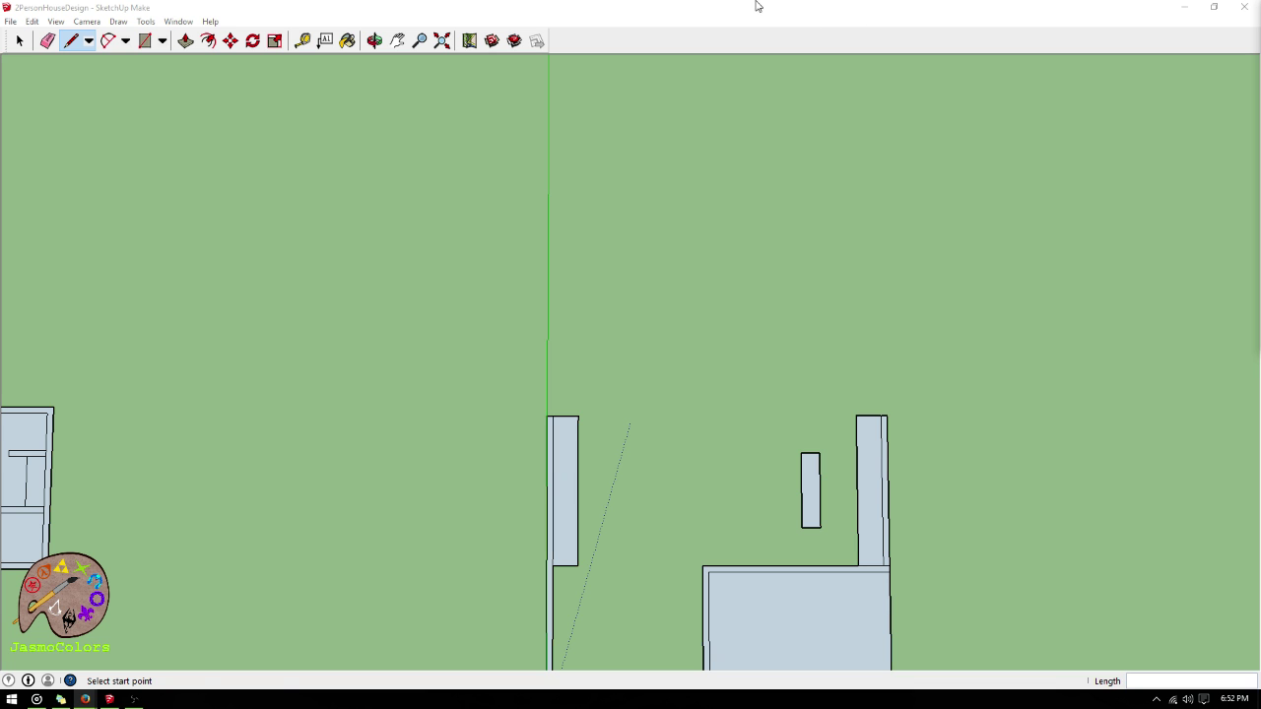
left_click(715, 10)
scroll(808, 147, "down", 2)
scroll(788, 304, "up", 2)
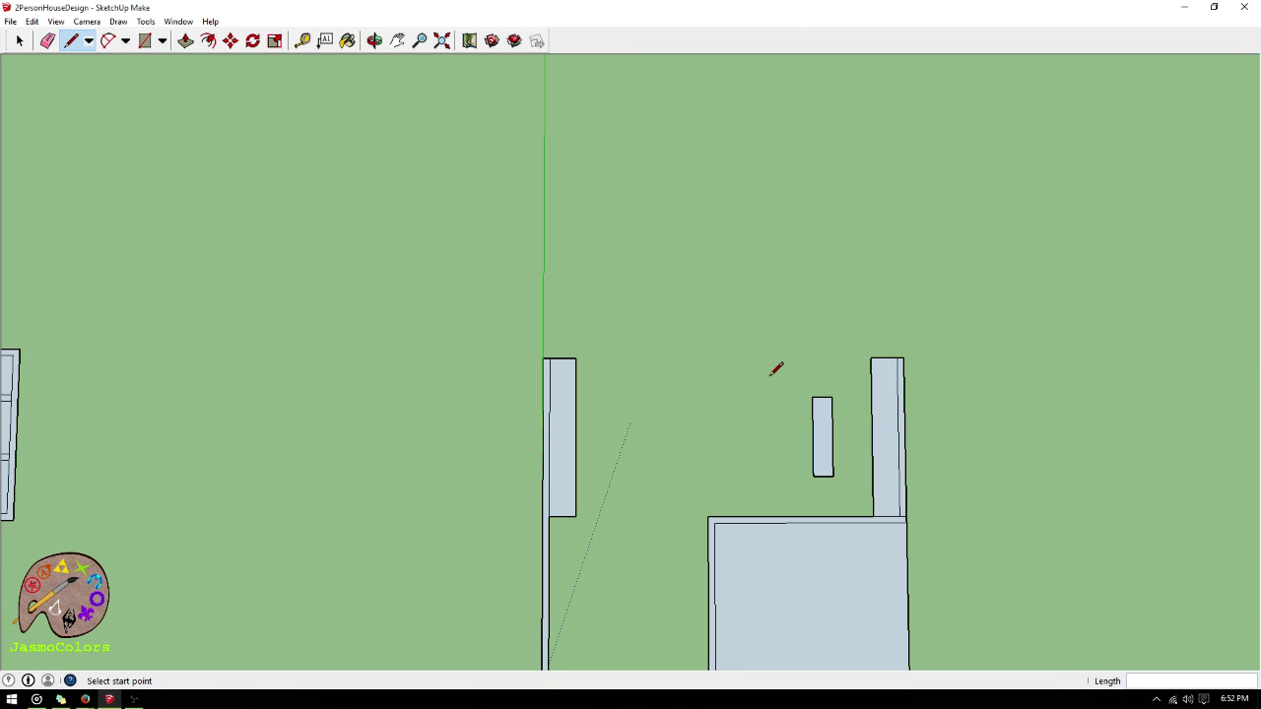
scroll(746, 164, "down", 1)
scroll(749, 484, "up", 1)
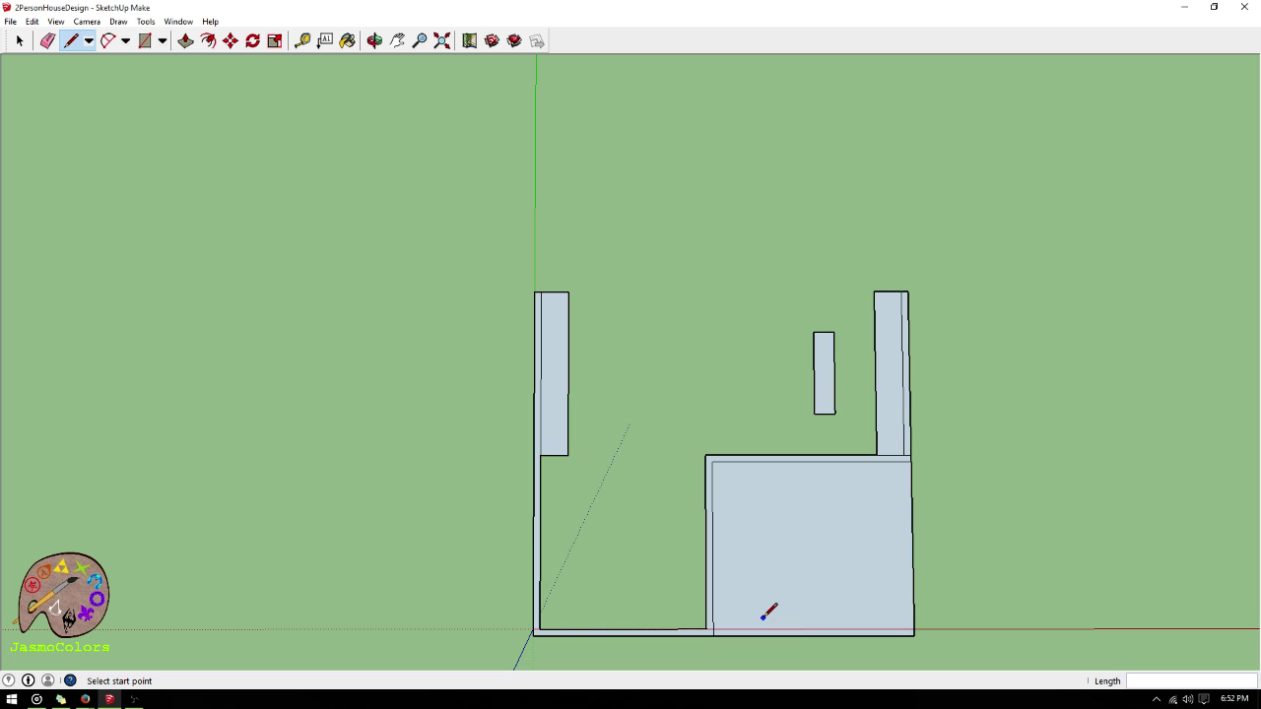
scroll(802, 538, "up", 2)
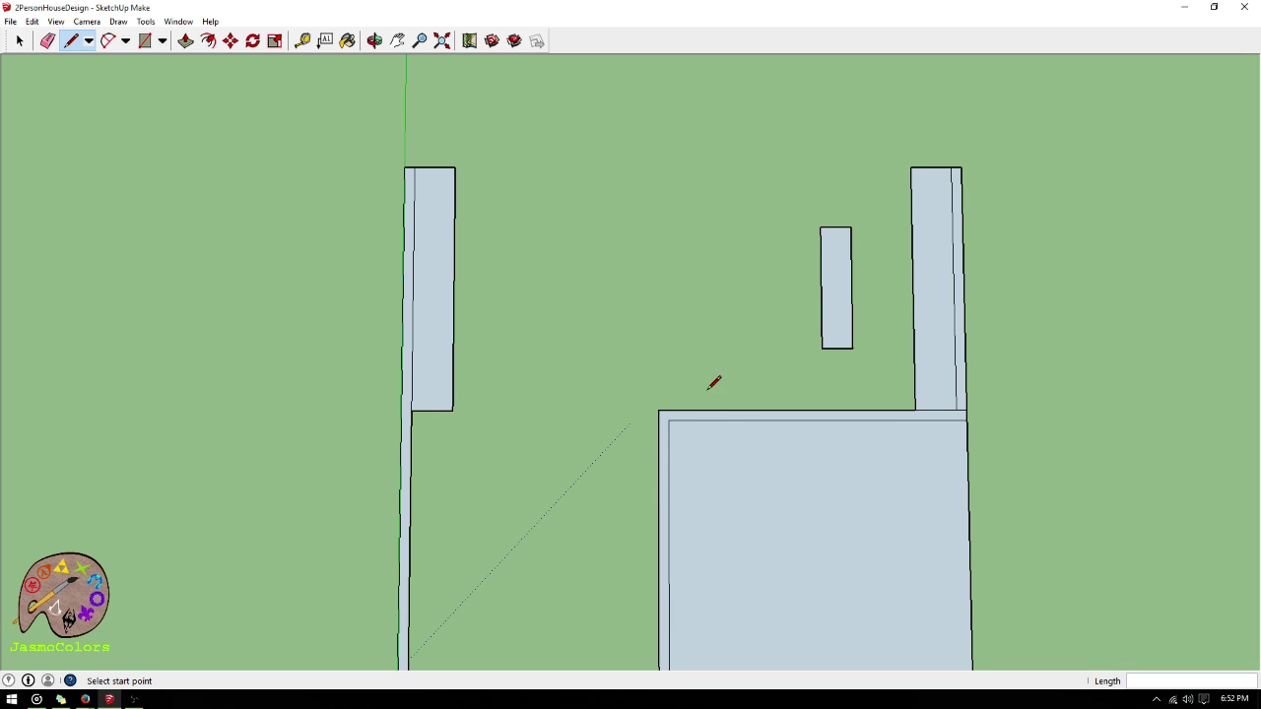
- Try to place a guide 1' inside the filled corner area from its edge parallel to the red axis
key("t")
scroll(693, 349, "down", 1)
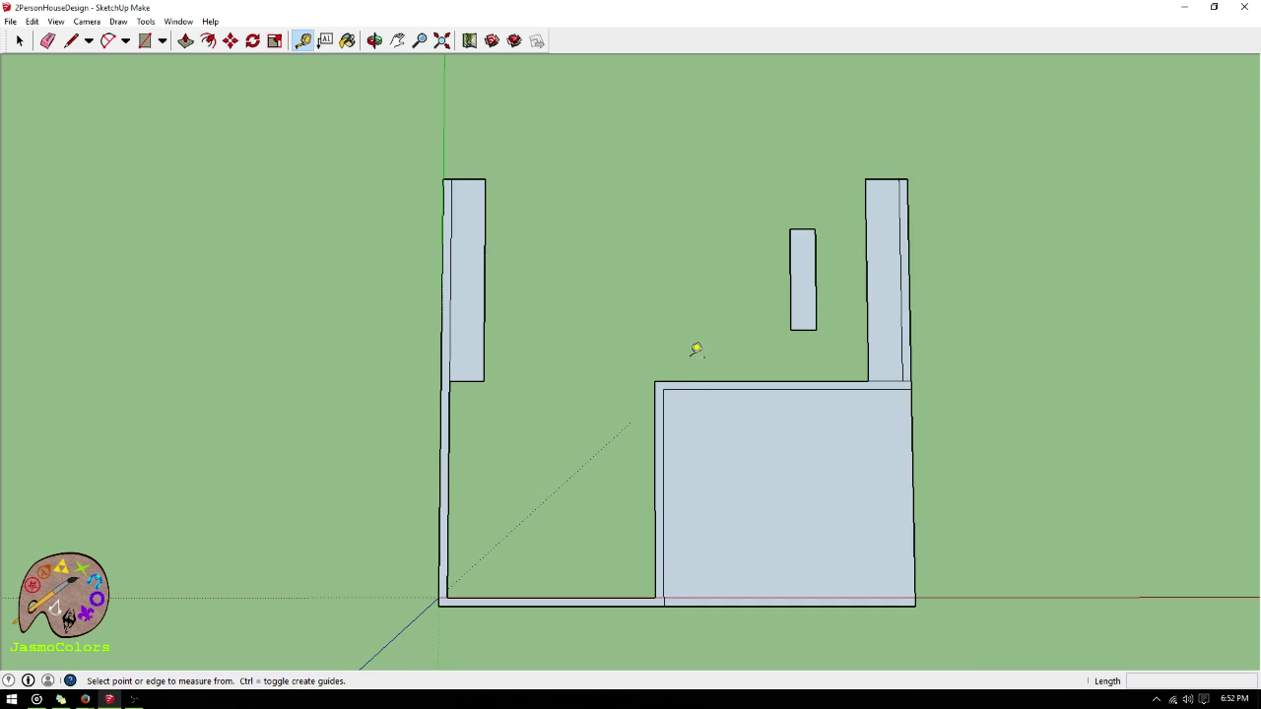
scroll(676, 403, "up", 2)
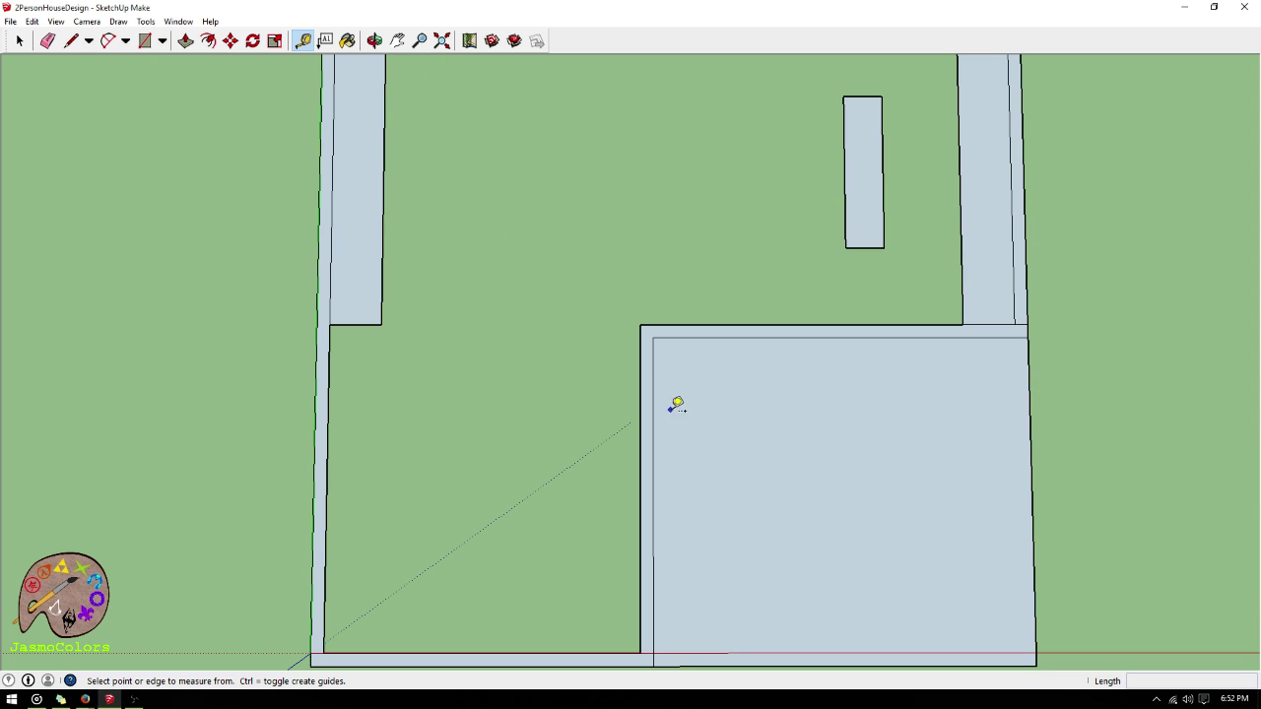
left_click(675, 338)
type("1")
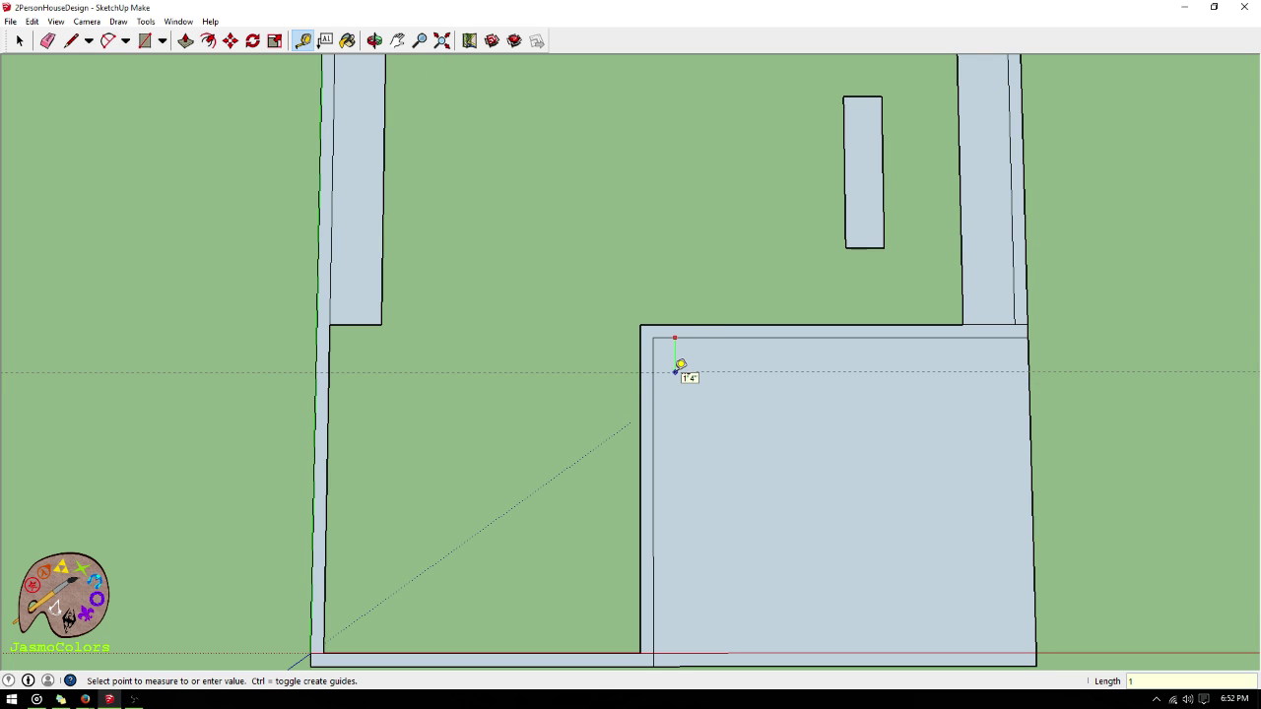
type("'")
key("Return")
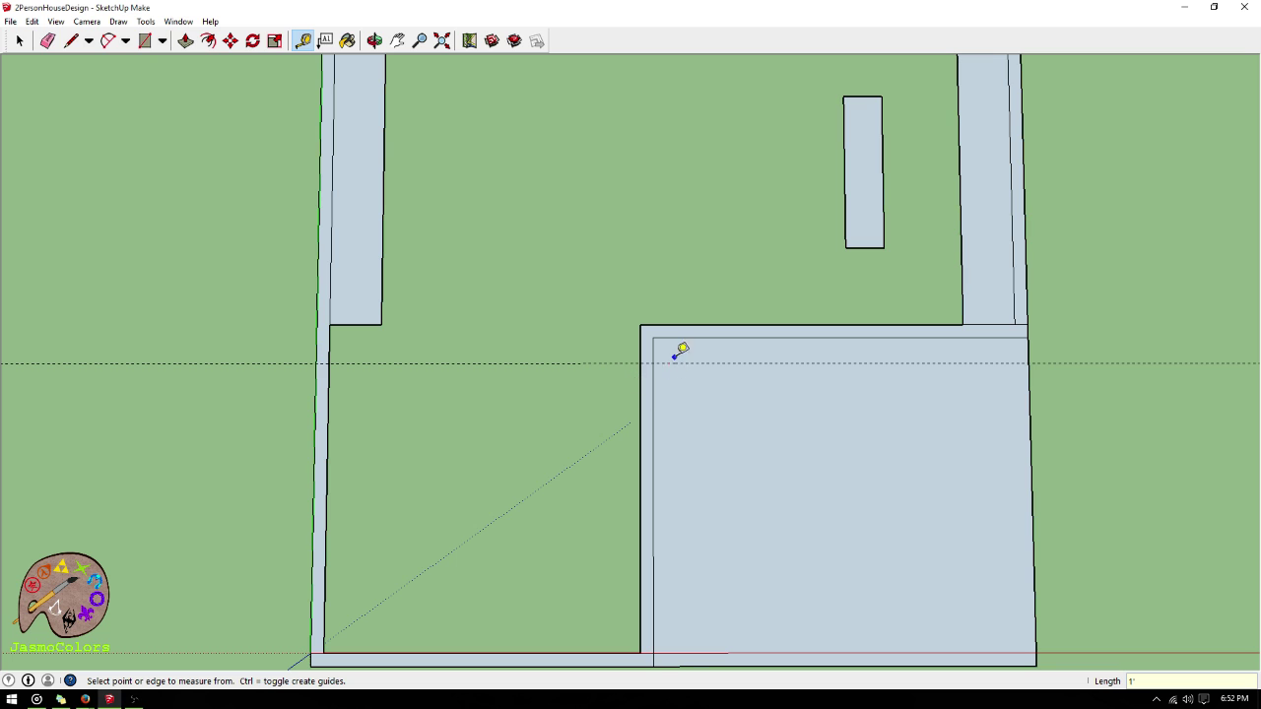
- Place guides 3' into the filled corner area, one from its edge parallel to the red axis and one from its edge along the middle wall
left_click(675, 338)
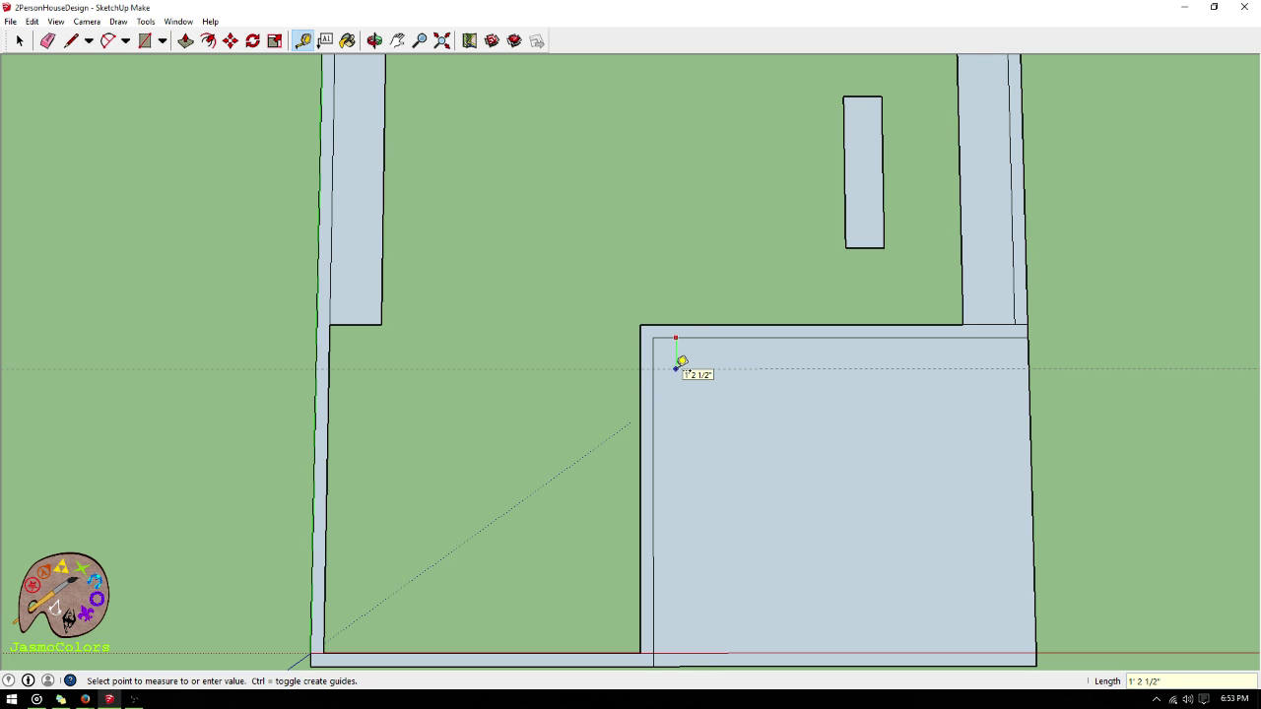
type("3'")
key("Return")
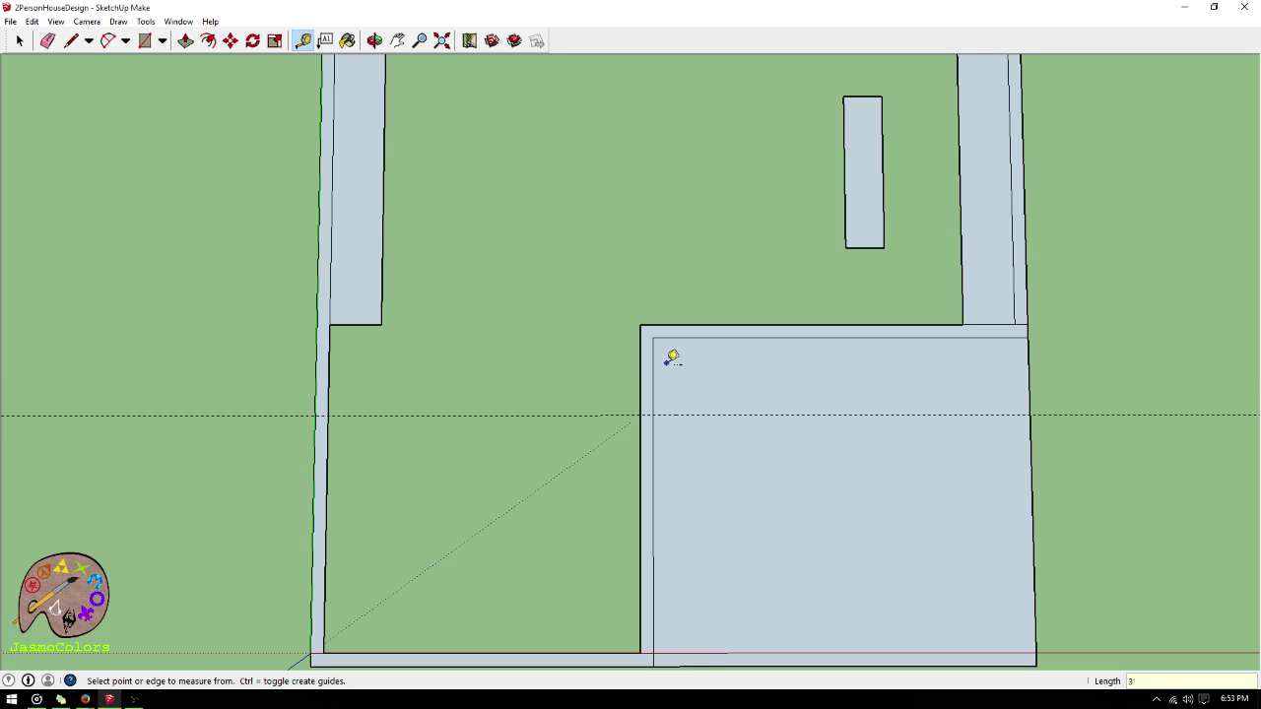
left_click(653, 364)
type("3")
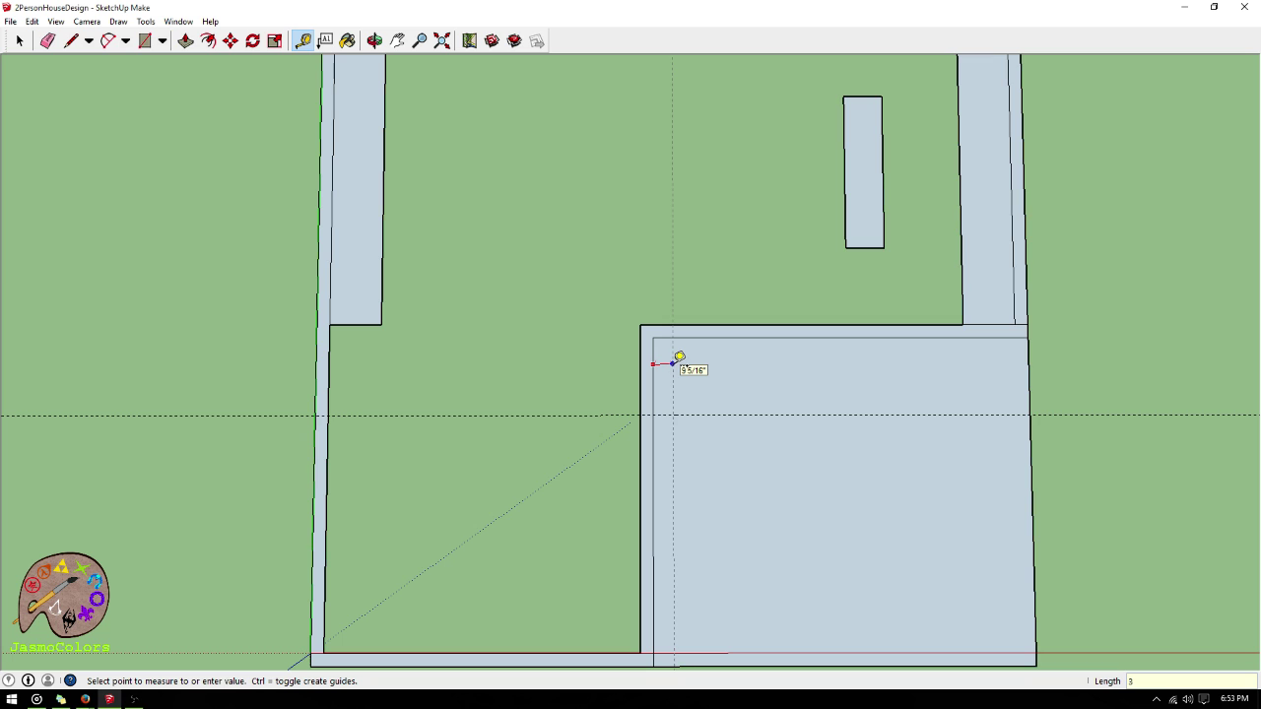
type("'")
key("Return")
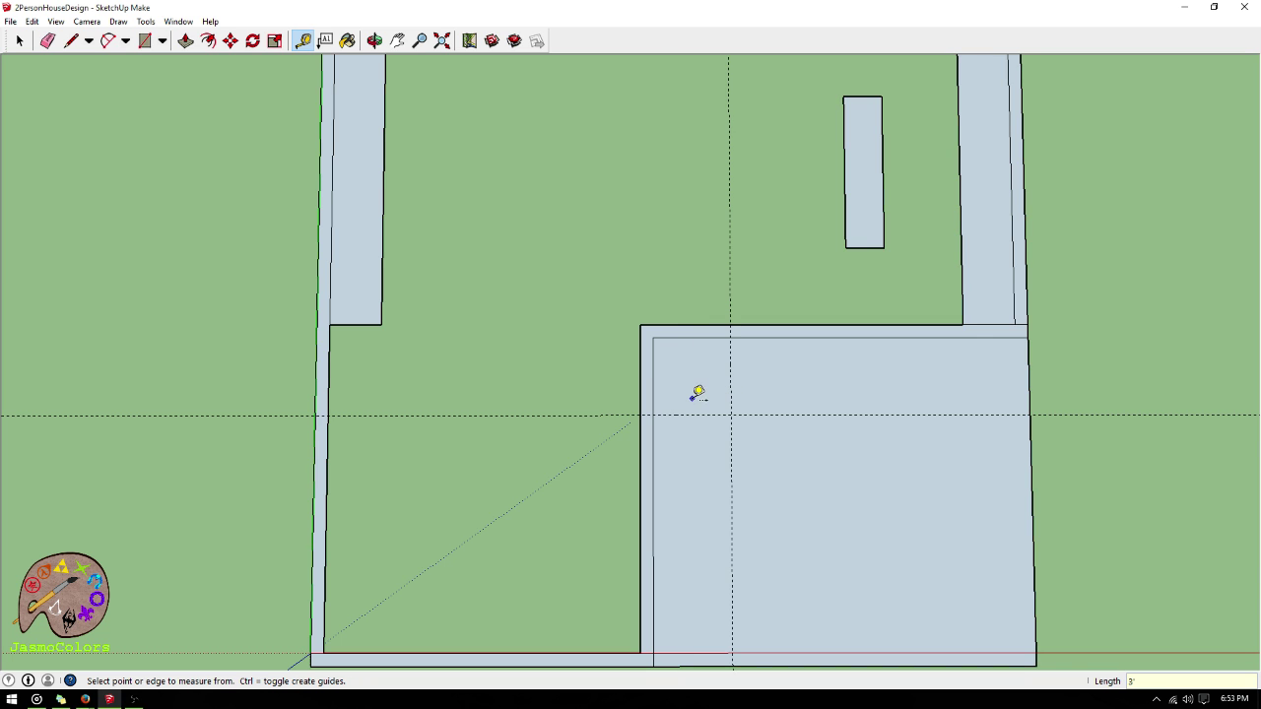
- Draw a diagonal line across the filled area's inner corner, joining the points where the two 3' guides cross its edges
scroll(699, 396, "up", 1)
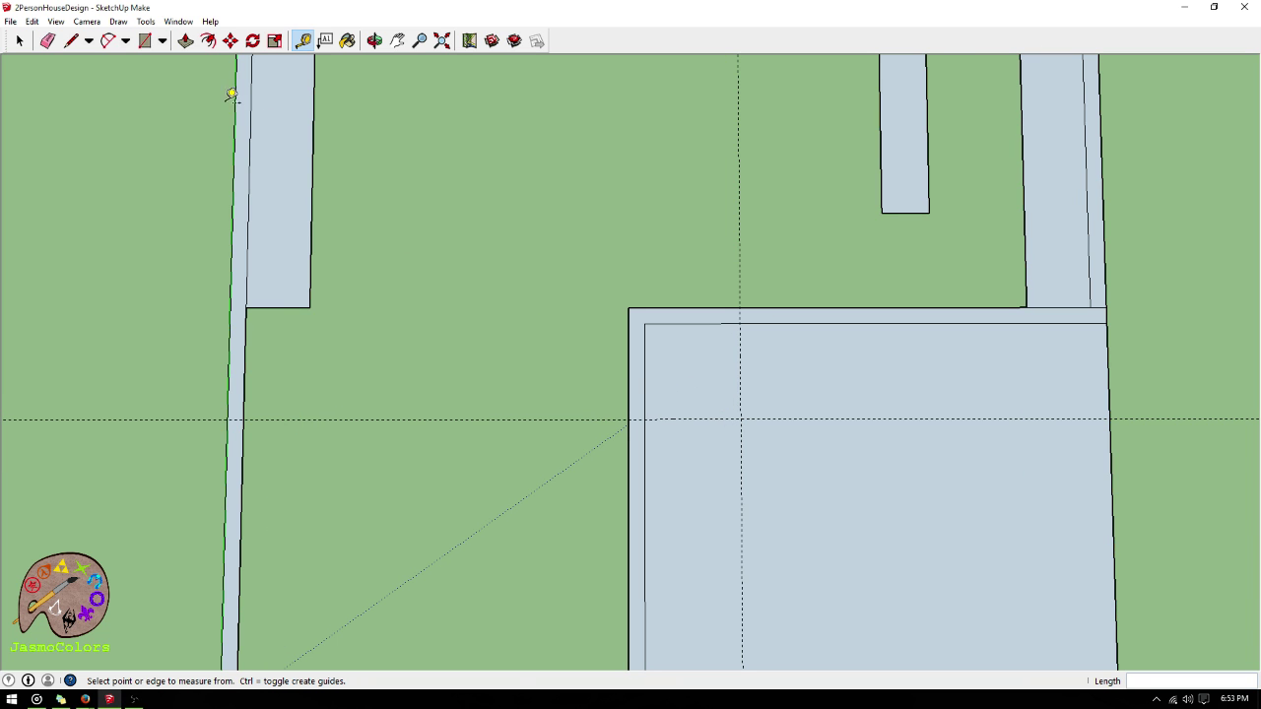
left_click(71, 41)
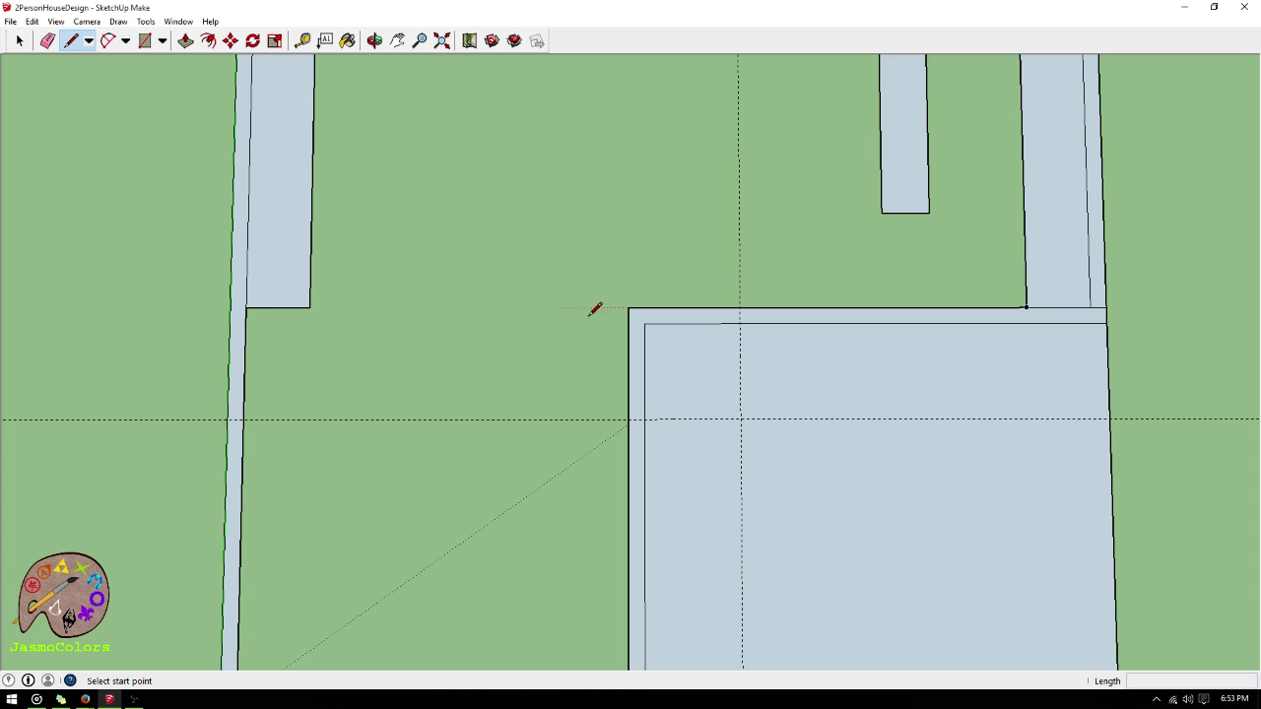
left_click(739, 323)
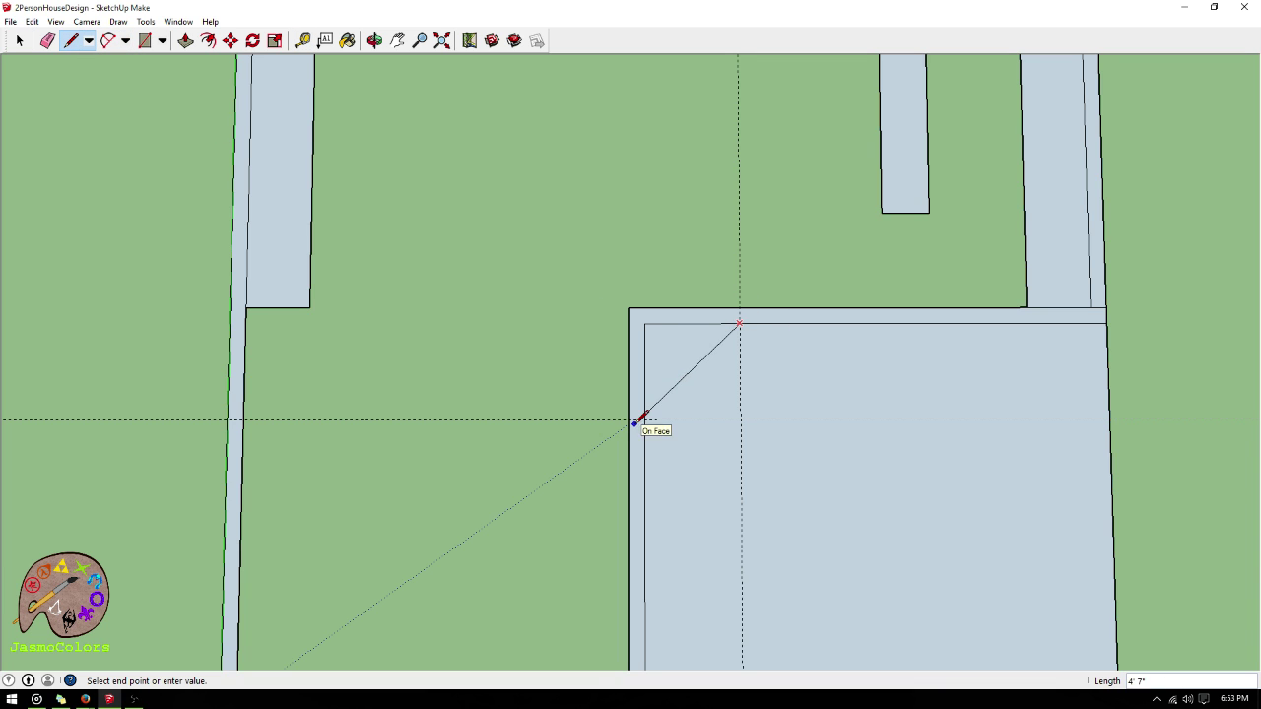
left_click(645, 419)
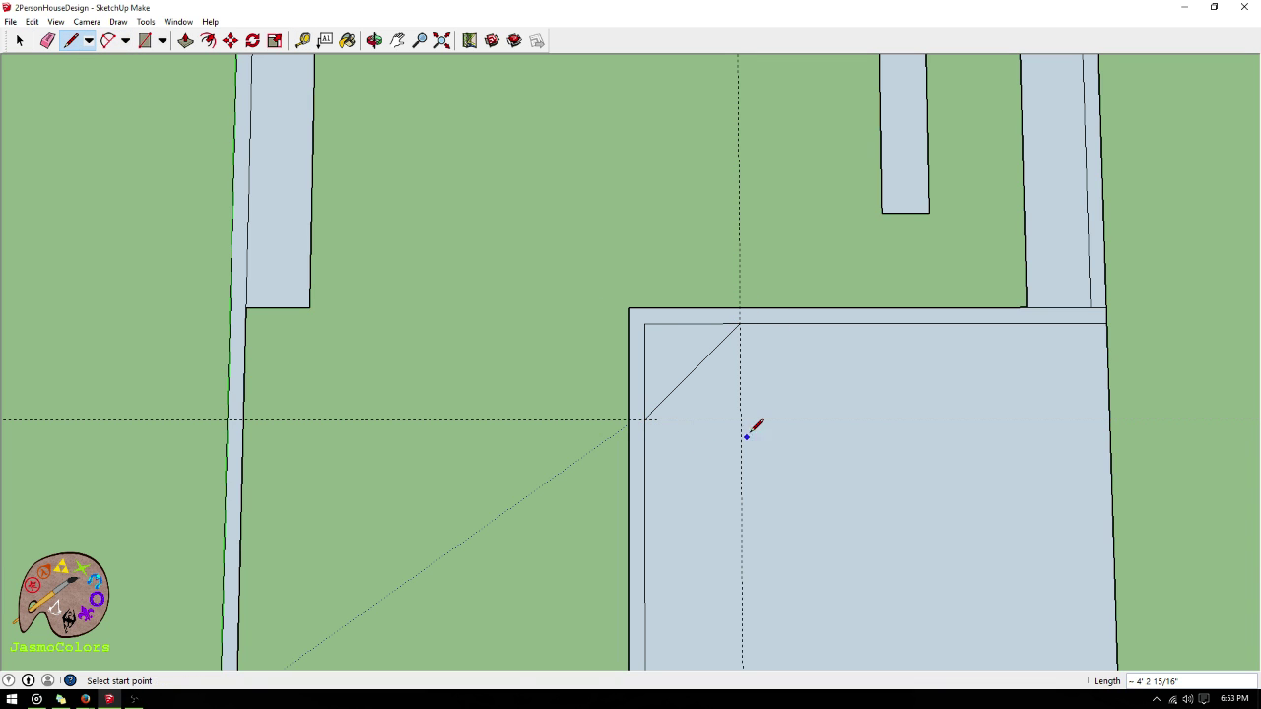
- Place a guide 6" from the diagonal line, parallel to it on the side toward the notched corner
scroll(631, 366, "up", 2)
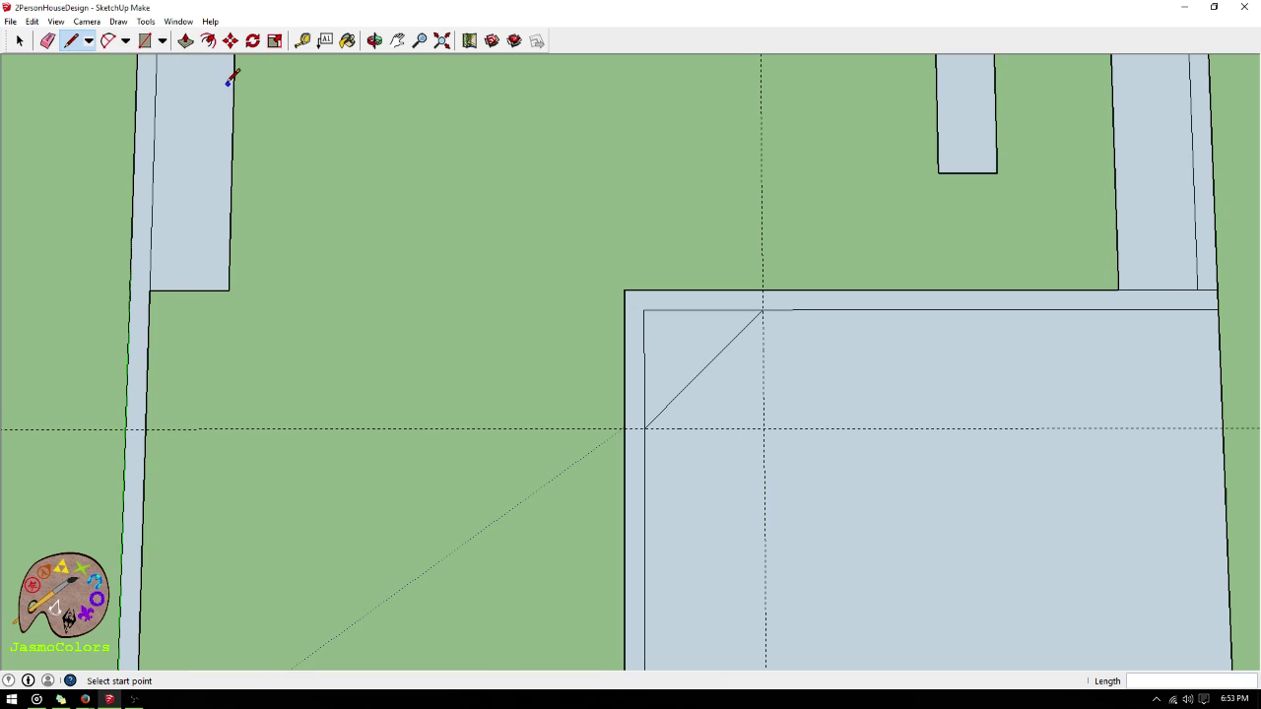
left_click(303, 40)
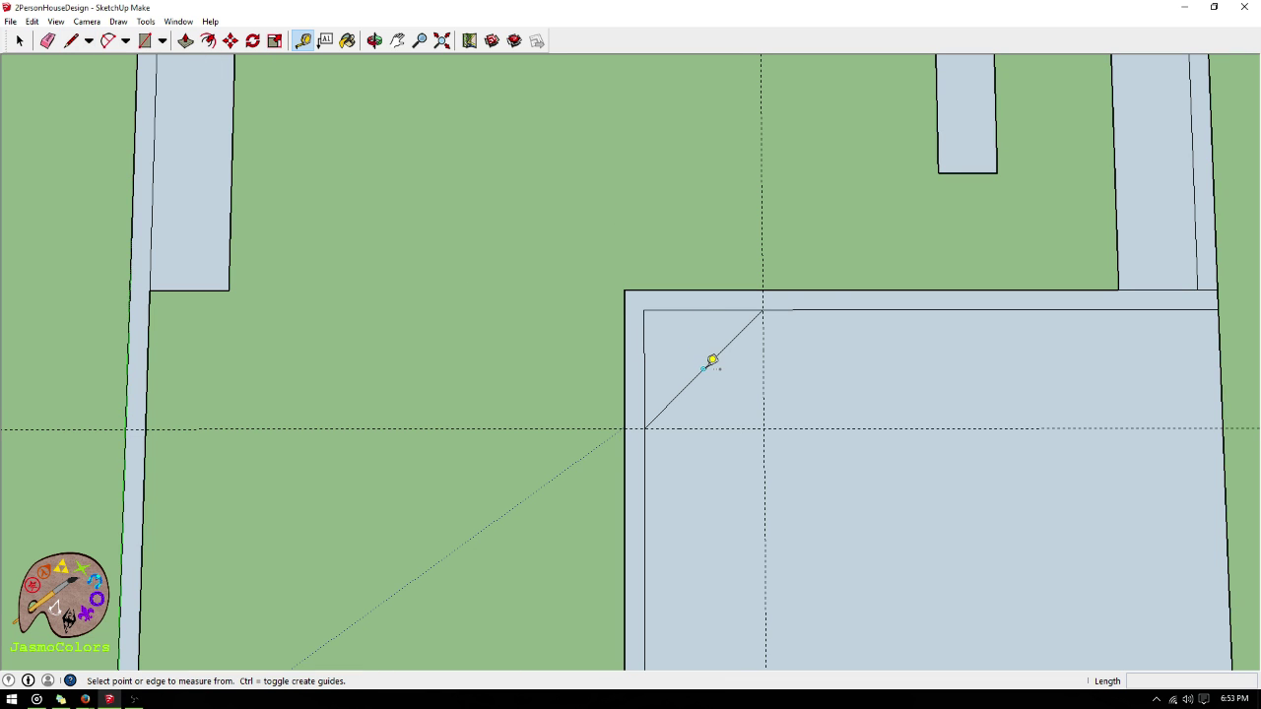
left_click(713, 360)
type("6")
key("Return")
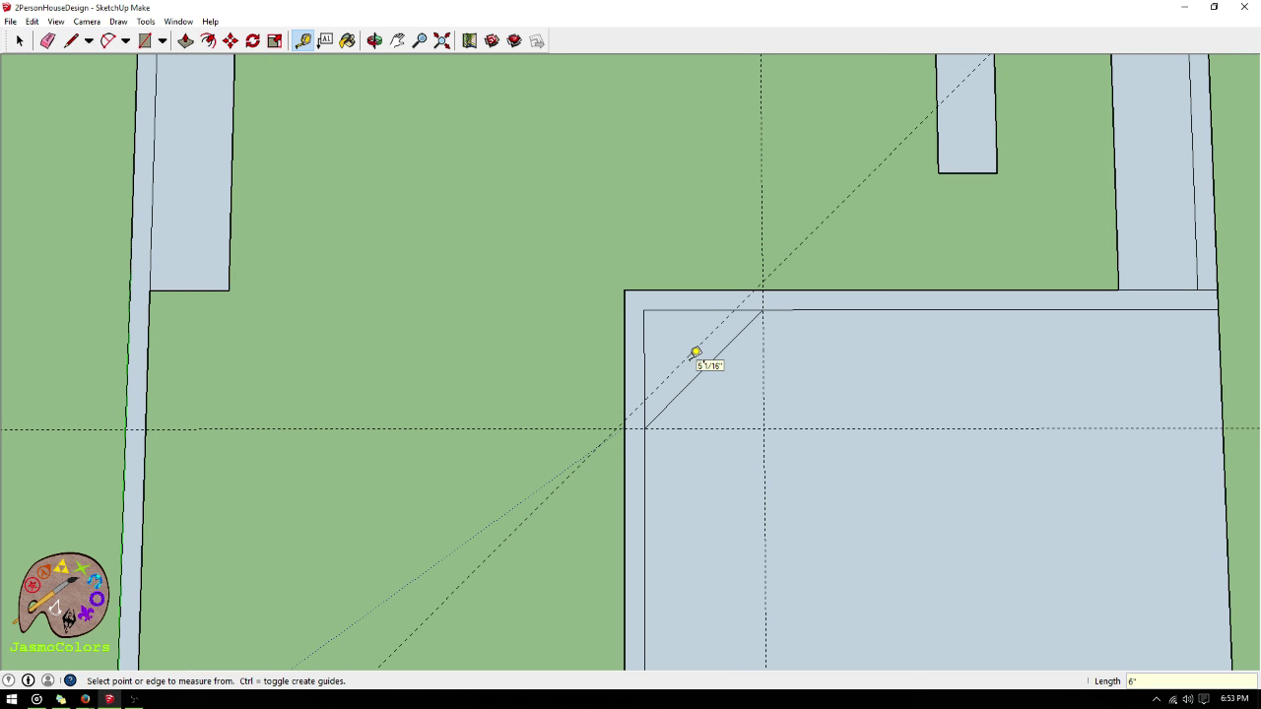
- Draw a second diagonal along the 6" guide and extend both diagonals at each end to the walls' outer edges
left_click(71, 40)
left_click(647, 397)
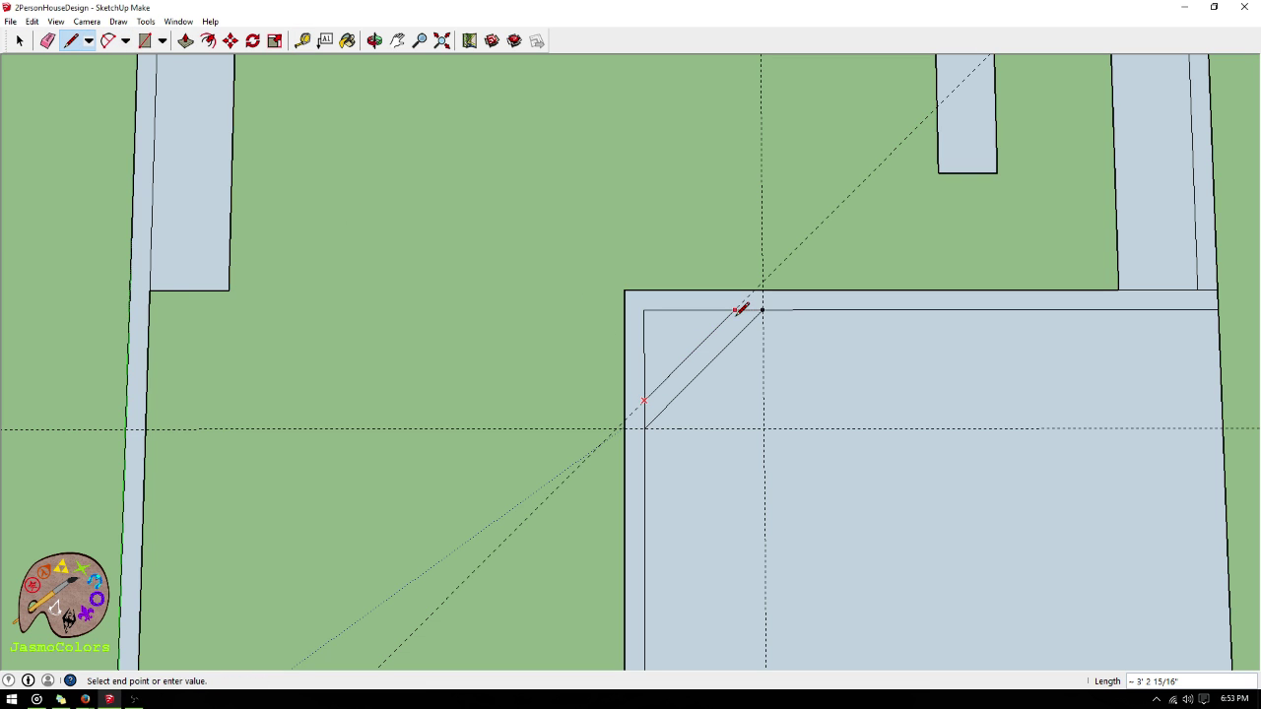
left_click(744, 306)
left_click(643, 402)
left_click(625, 449)
left_click(749, 297)
left_click(763, 311)
left_click(763, 310)
left_click(783, 292)
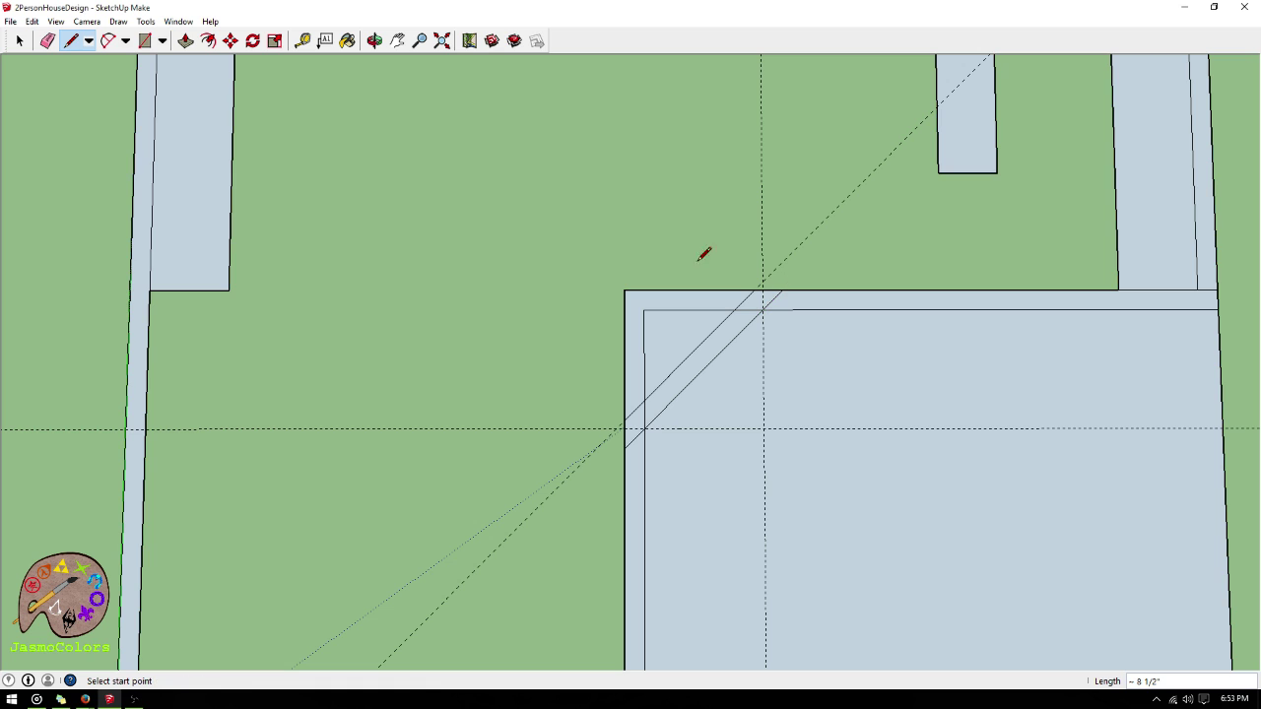
- Delete the wall corner cut off by the diagonals with its leftover edge segments, and remove all guides
left_click(19, 41)
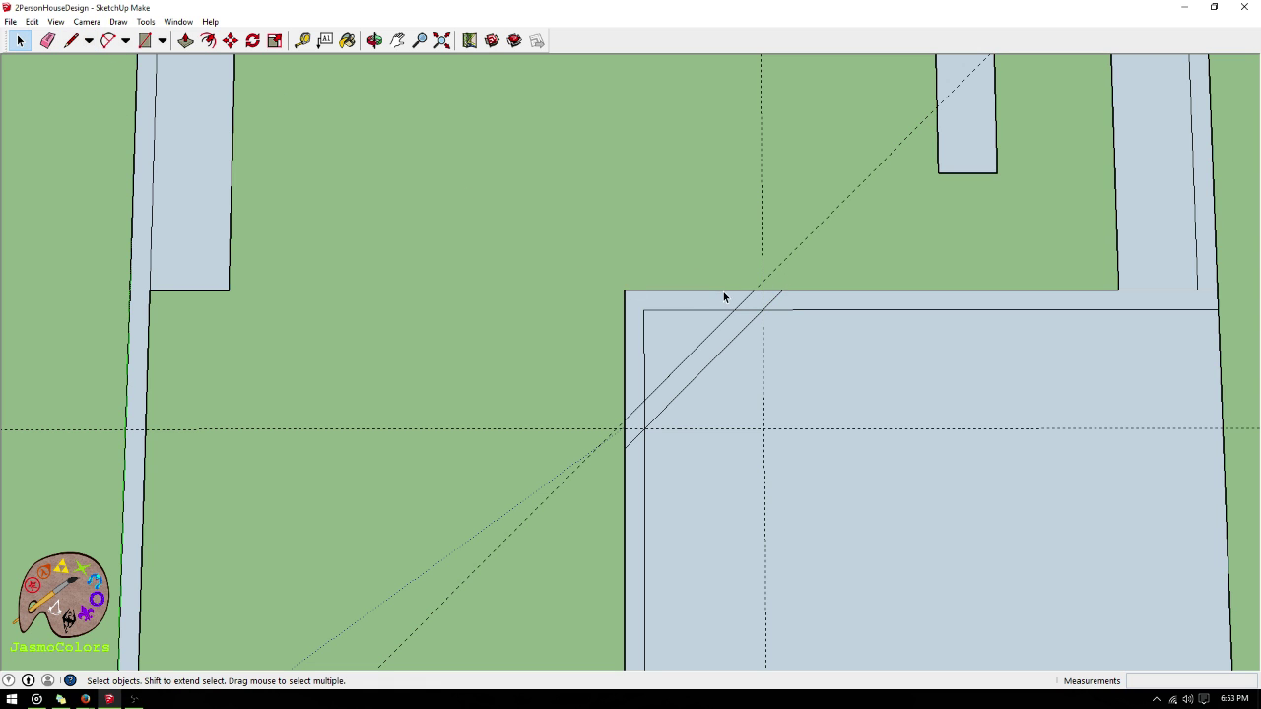
left_click(641, 322, "shift")
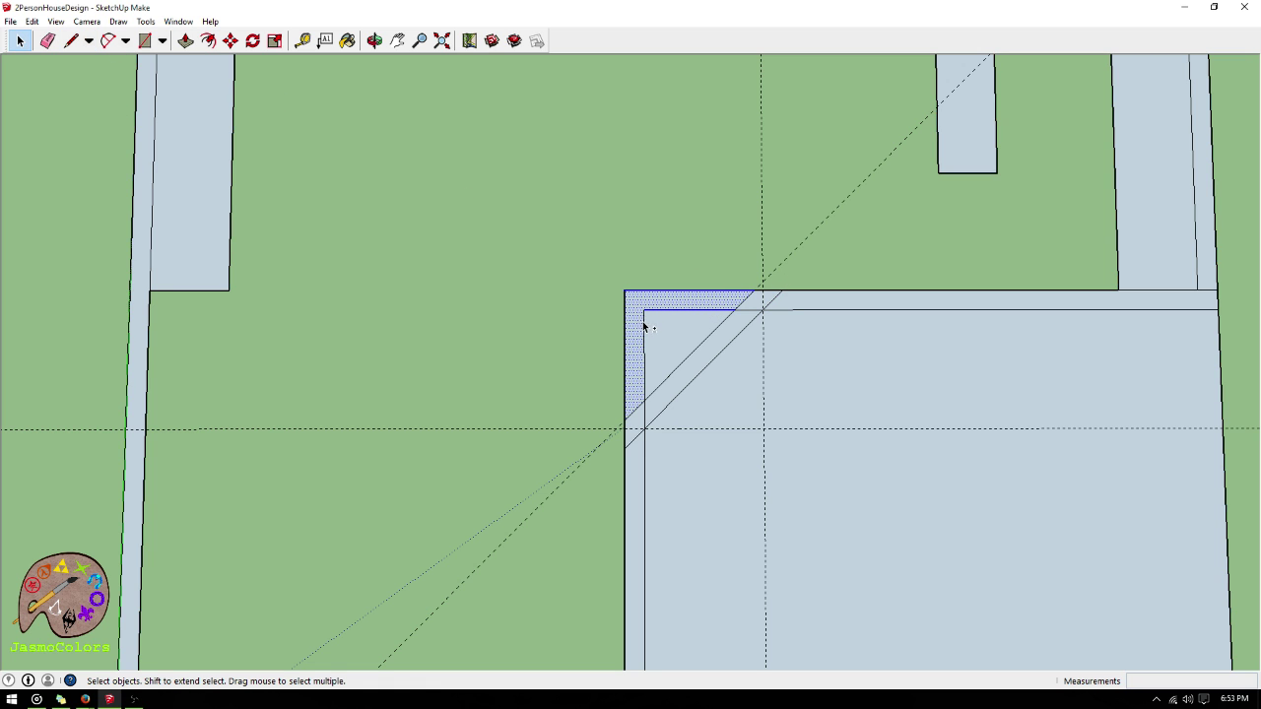
left_click(643, 321, "shift")
left_click(643, 326, "shift")
left_click(626, 329, "shift")
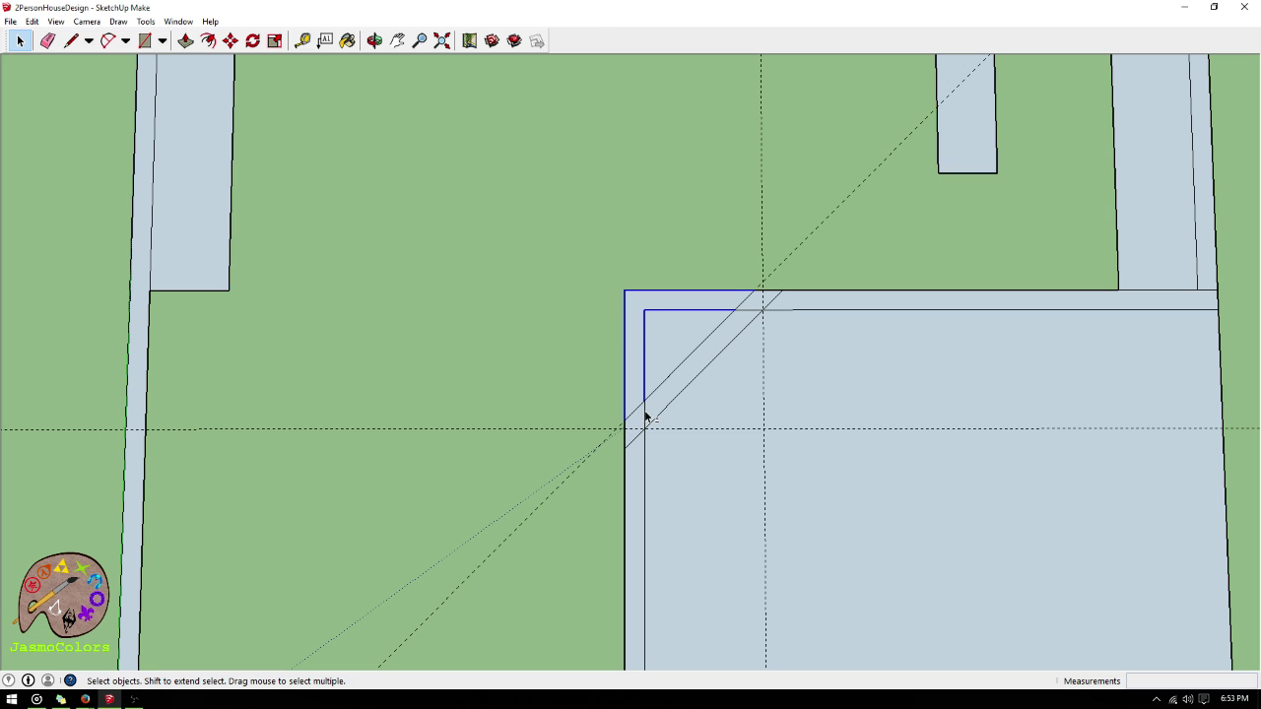
left_click(756, 309, "shift")
left_click(754, 313, "shift")
key("Delete")
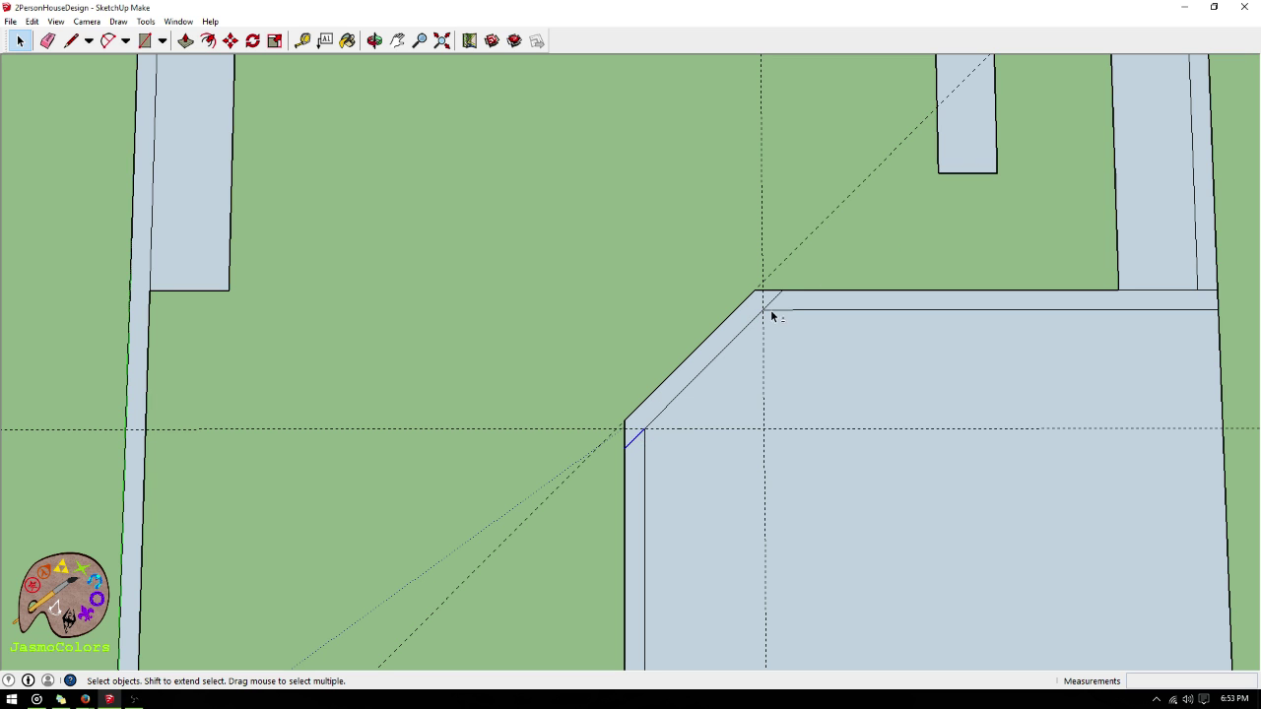
scroll(680, 350, "down", 4)
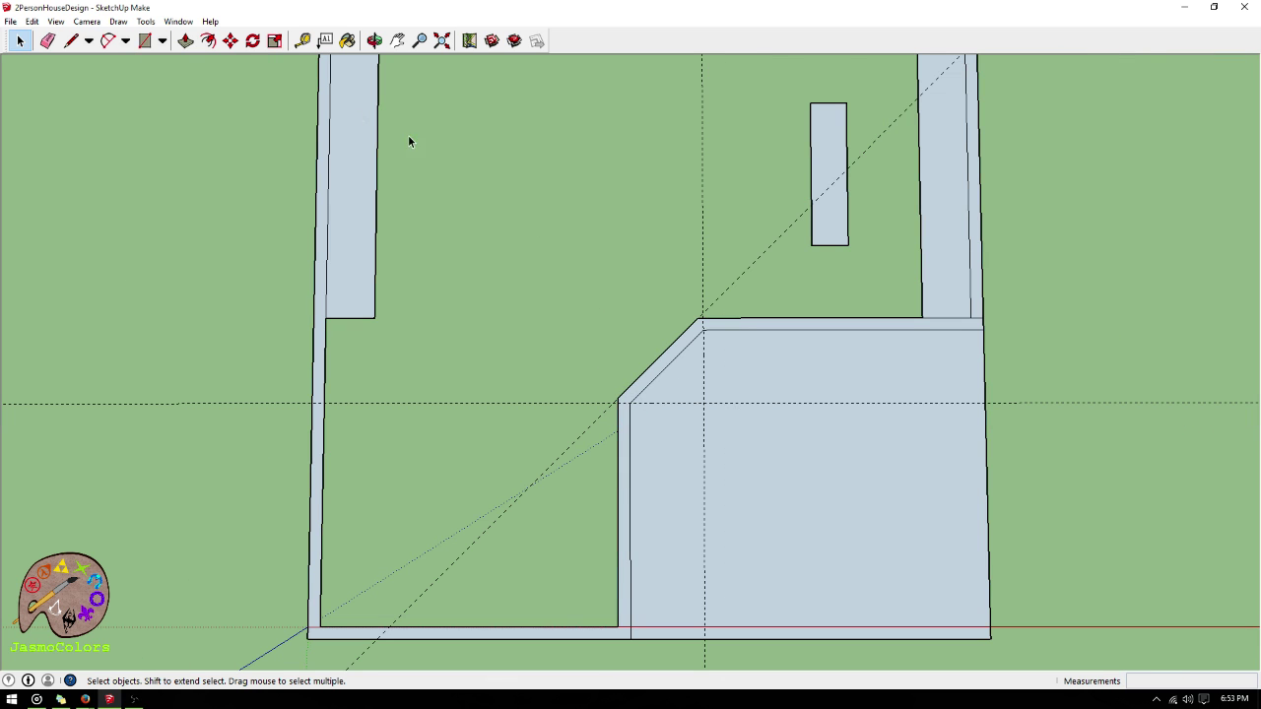
left_click(33, 22)
left_click(79, 142)
- Measure the inner edge of the new diagonal wall between its two endpoints
left_click(302, 40)
scroll(621, 394, "up", 3)
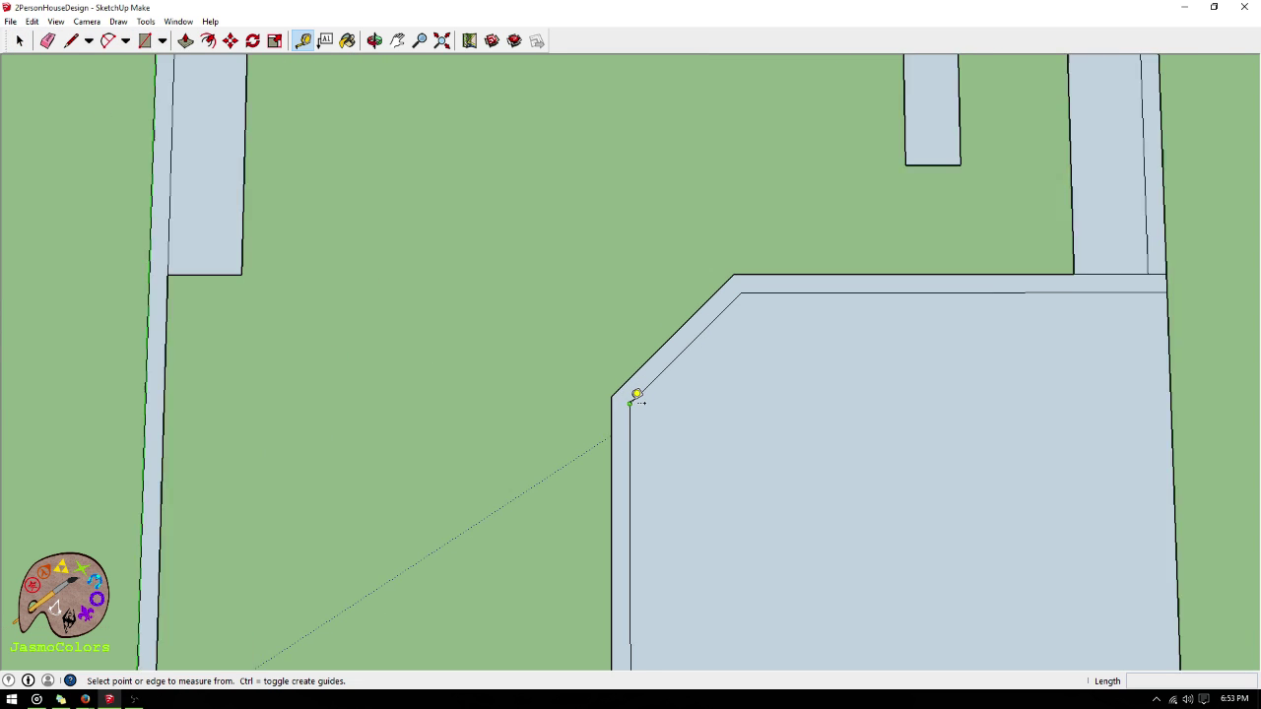
left_click(630, 404)
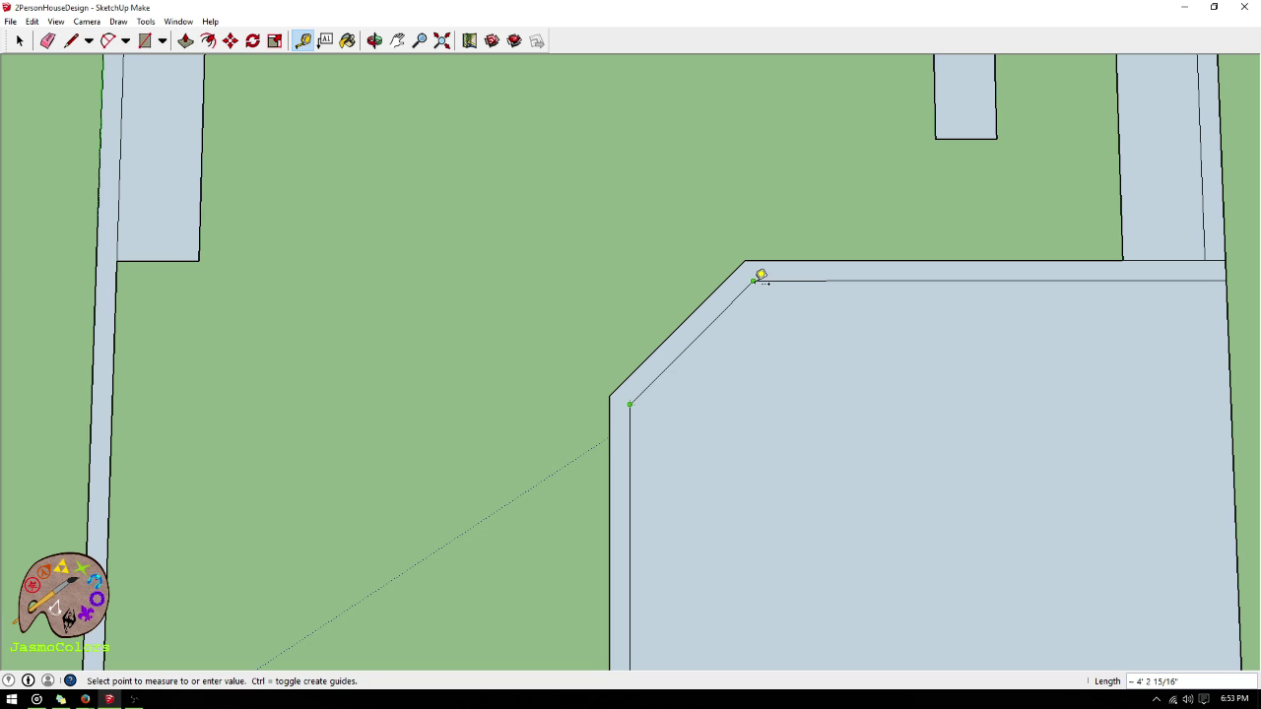
left_click(756, 372)
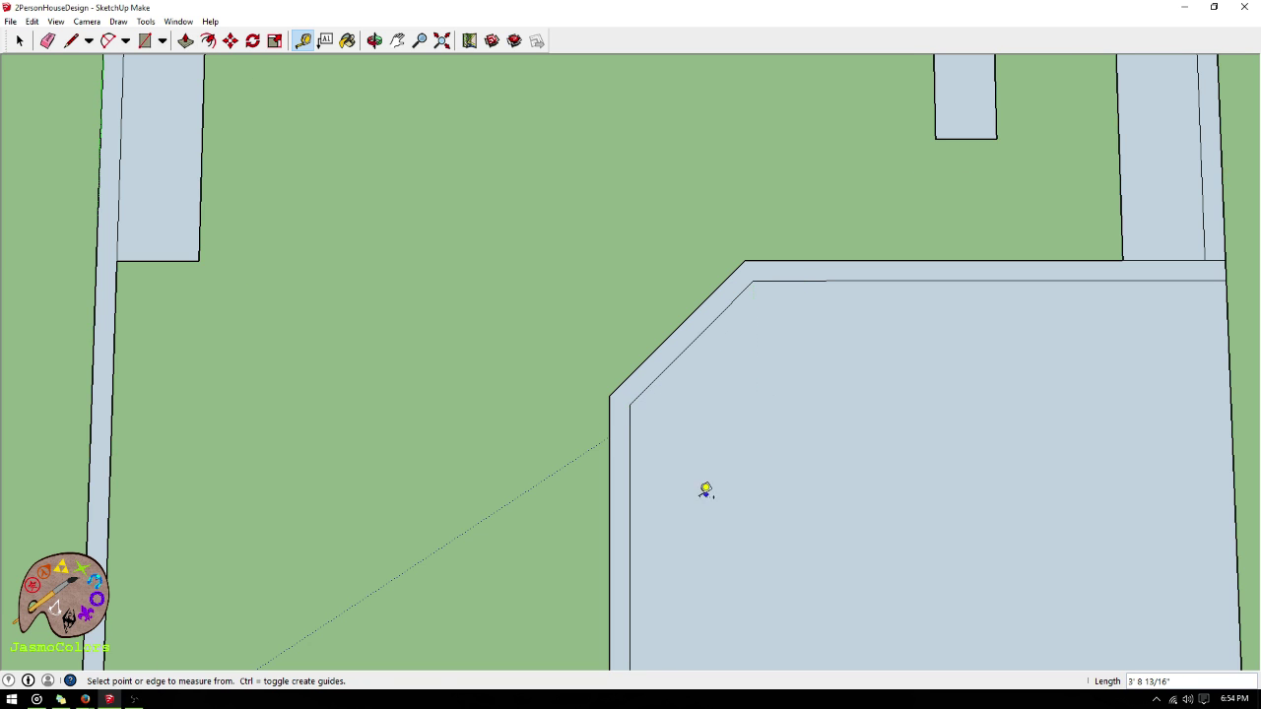
scroll(703, 490, "down", 3)
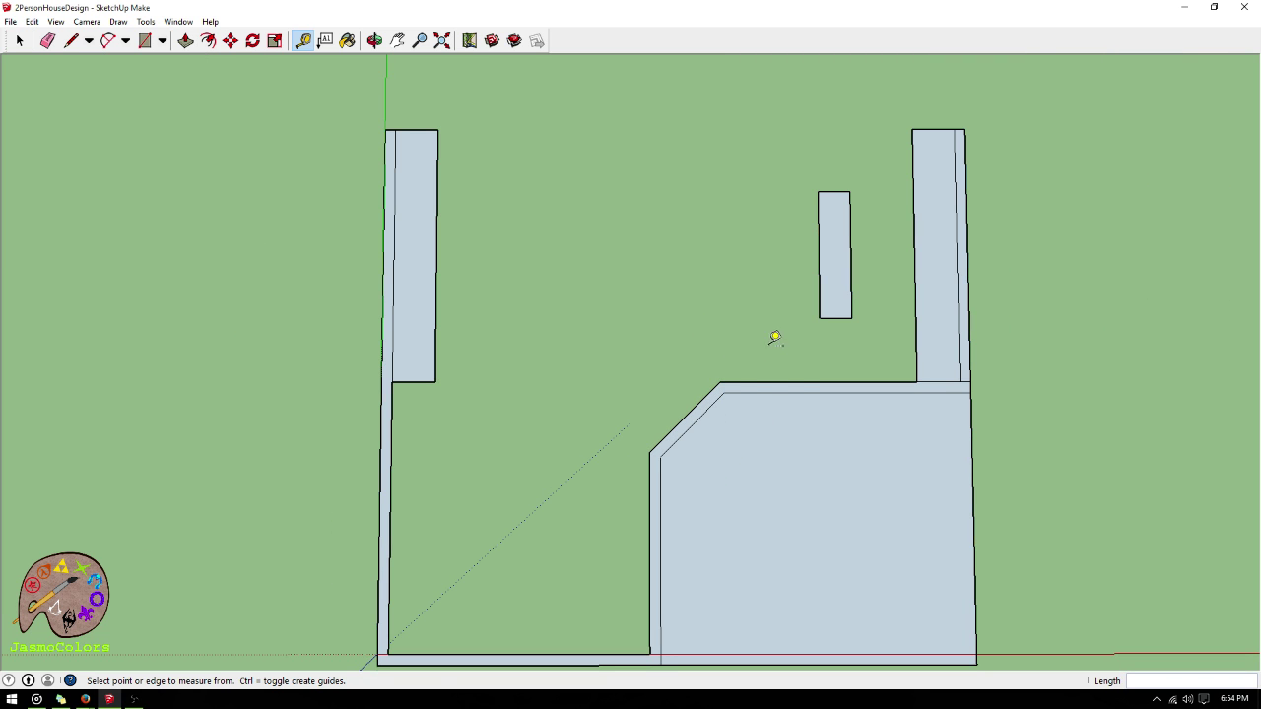
scroll(844, 499, "down", 2)
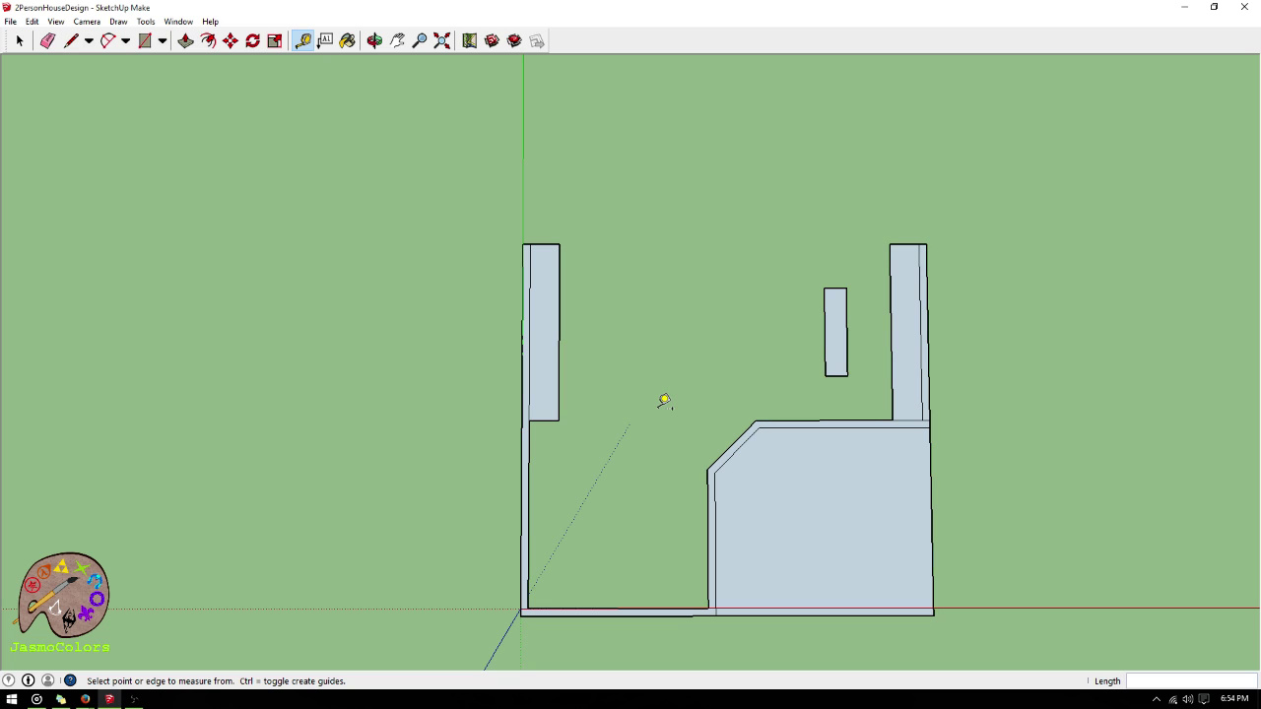
key("alt+Tab")
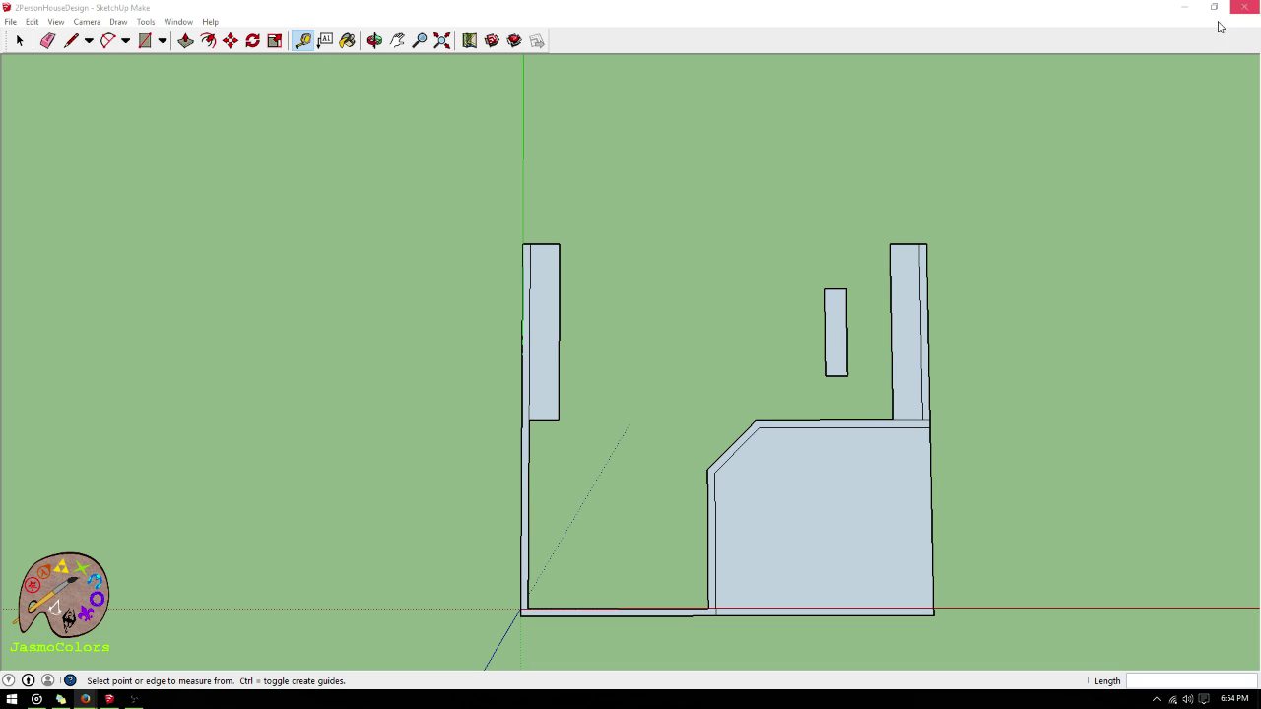
left_click(965, 40)
key("alt+Tab")
left_click(927, 26)
key("alt+Tab")
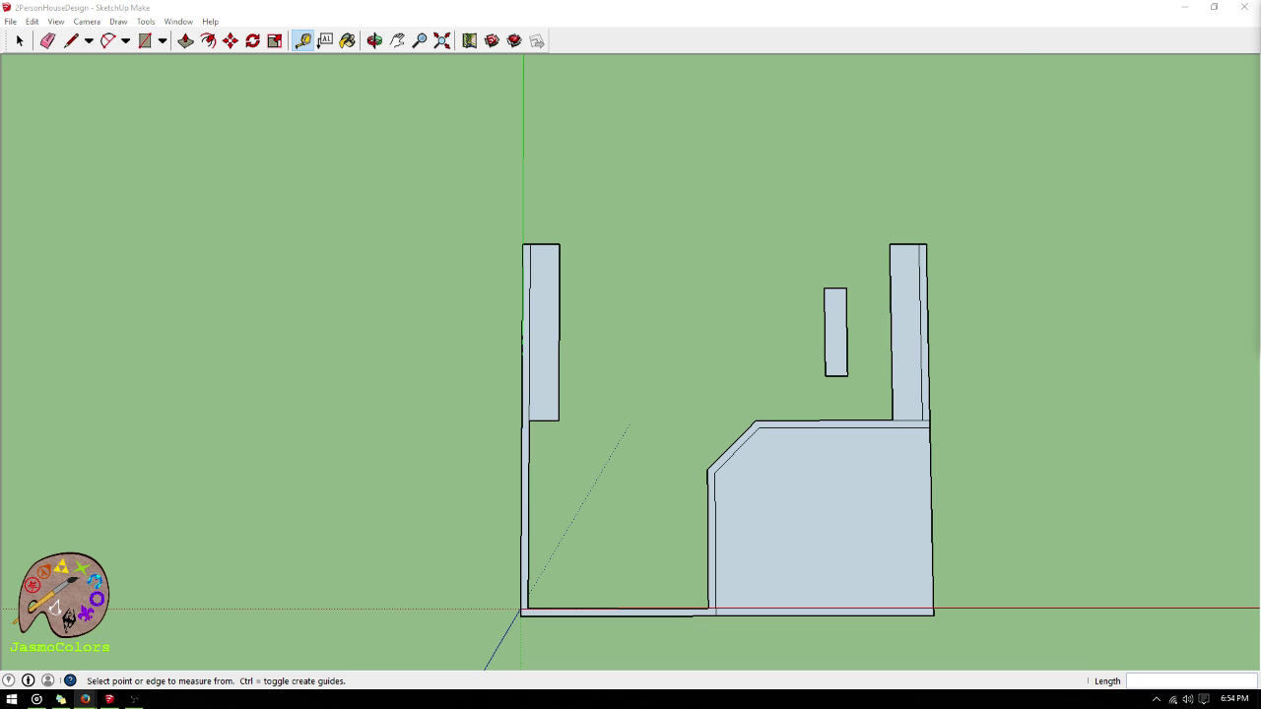
left_click(1011, 35)
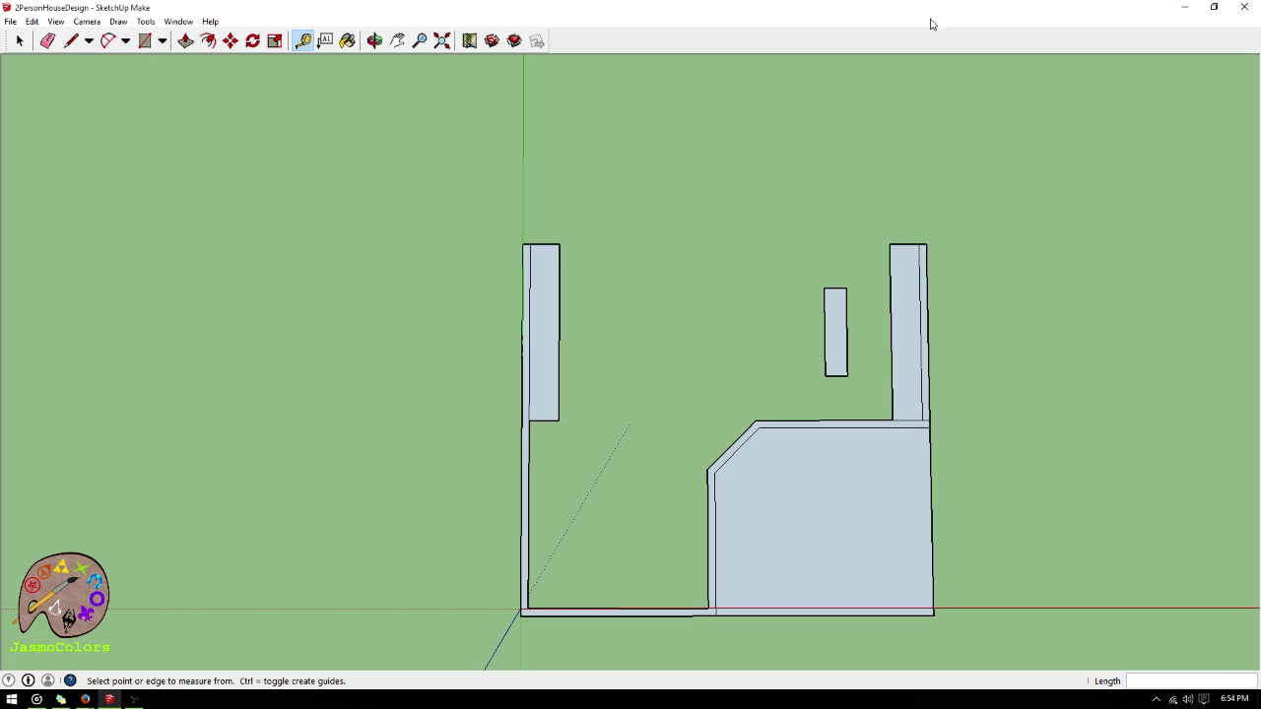
- Place a guide parallel to the inner face of the wall along the green axis, in line with the adjoining fixture rectangle's long edge
scroll(795, 581, "down", 3)
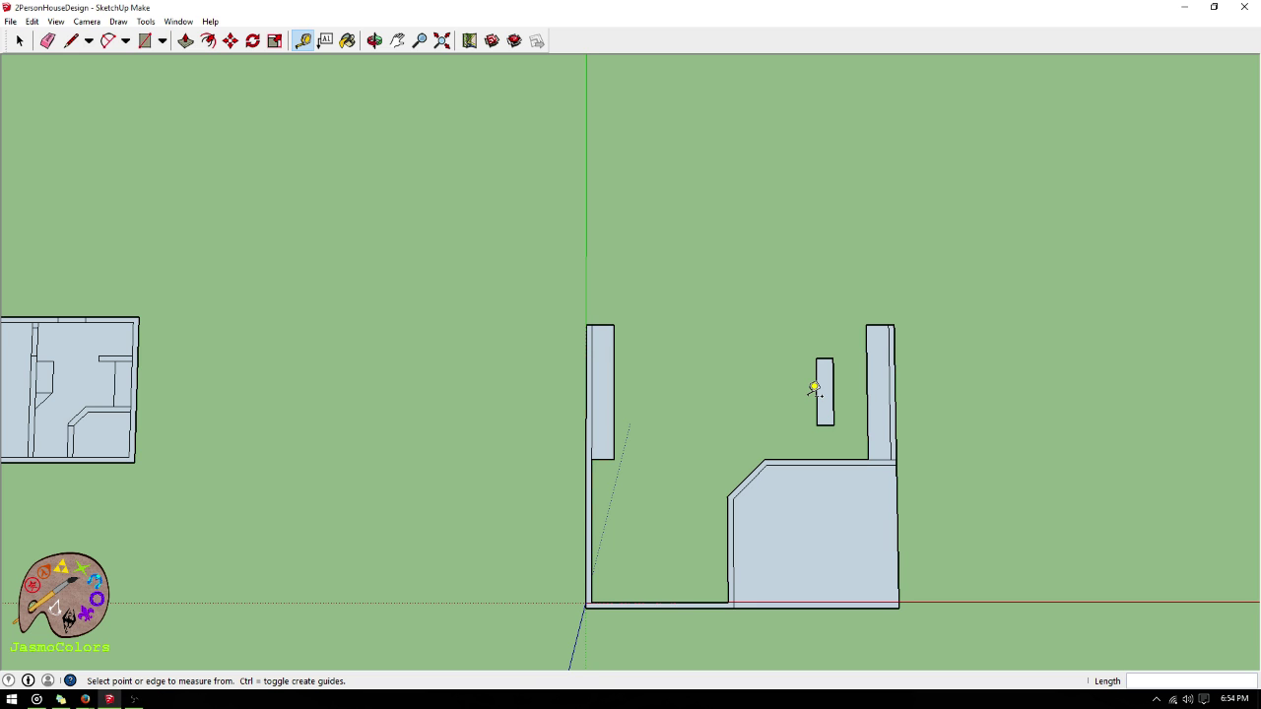
scroll(657, 384, "down", 1)
scroll(613, 542, "up", 2)
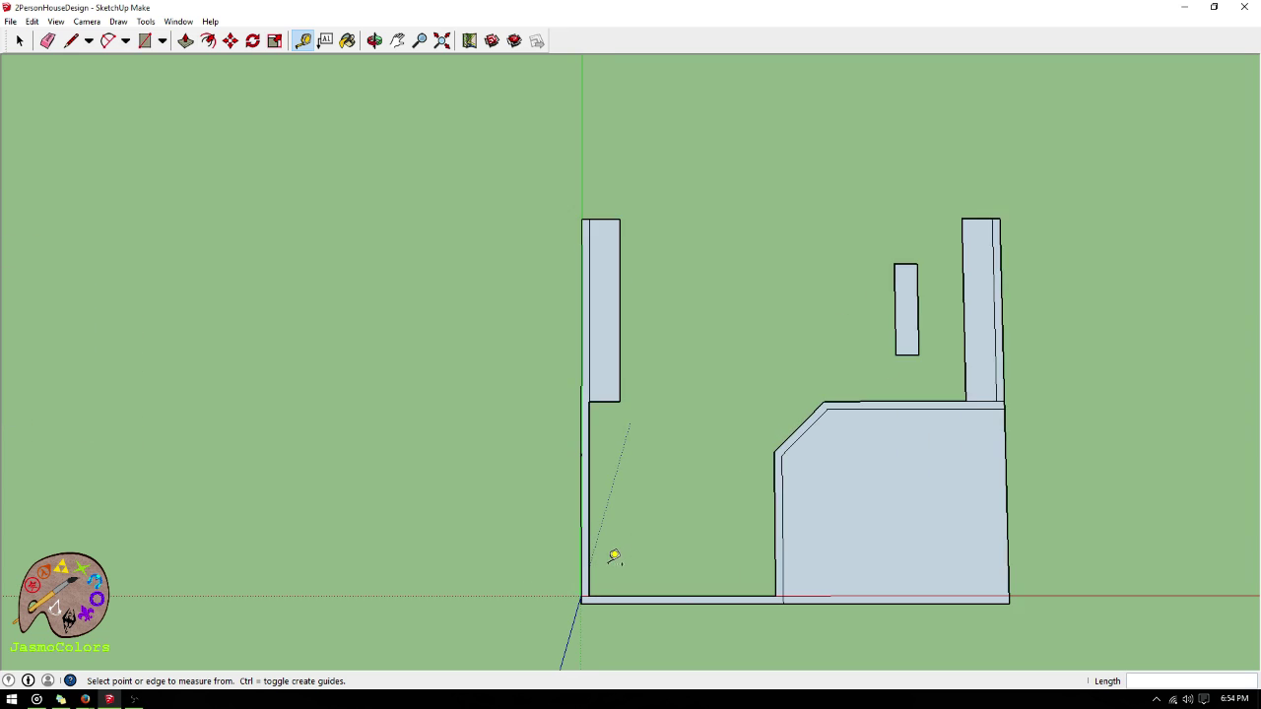
scroll(613, 557, "up", 1)
left_click(584, 309)
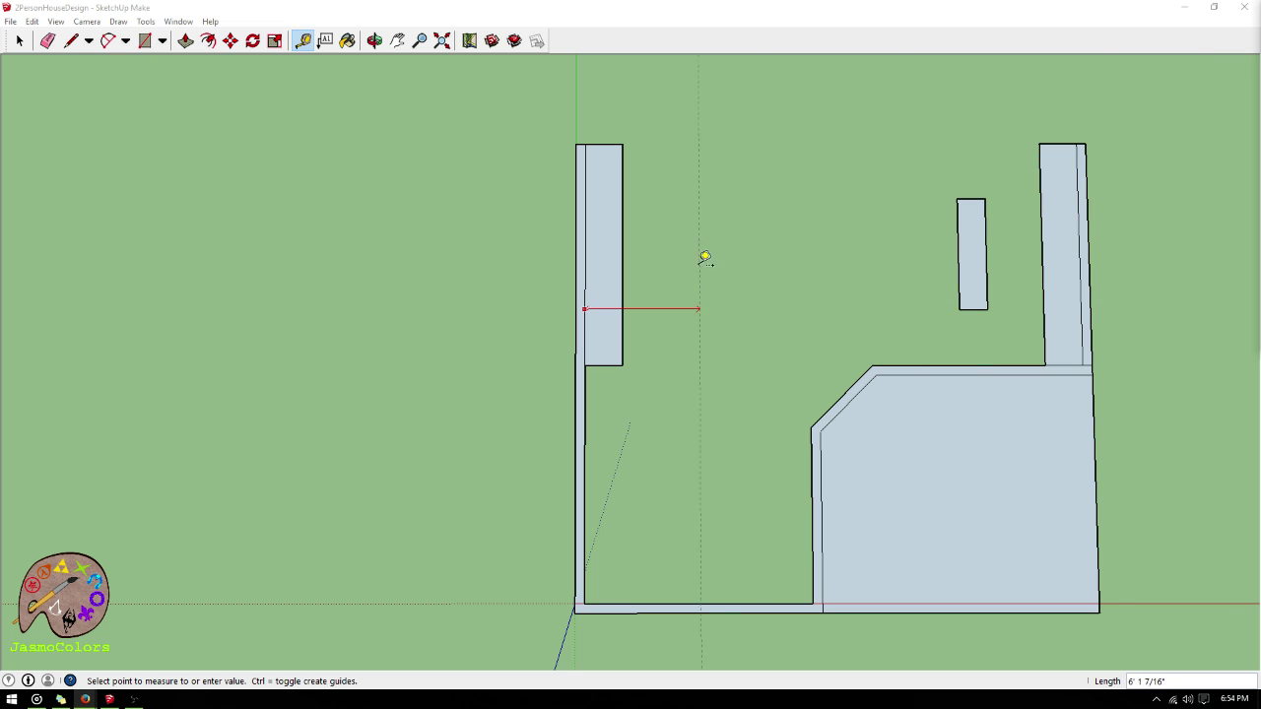
left_click(626, 341)
scroll(651, 179, "down", 1)
scroll(655, 483, "up", 2)
left_click(603, 422)
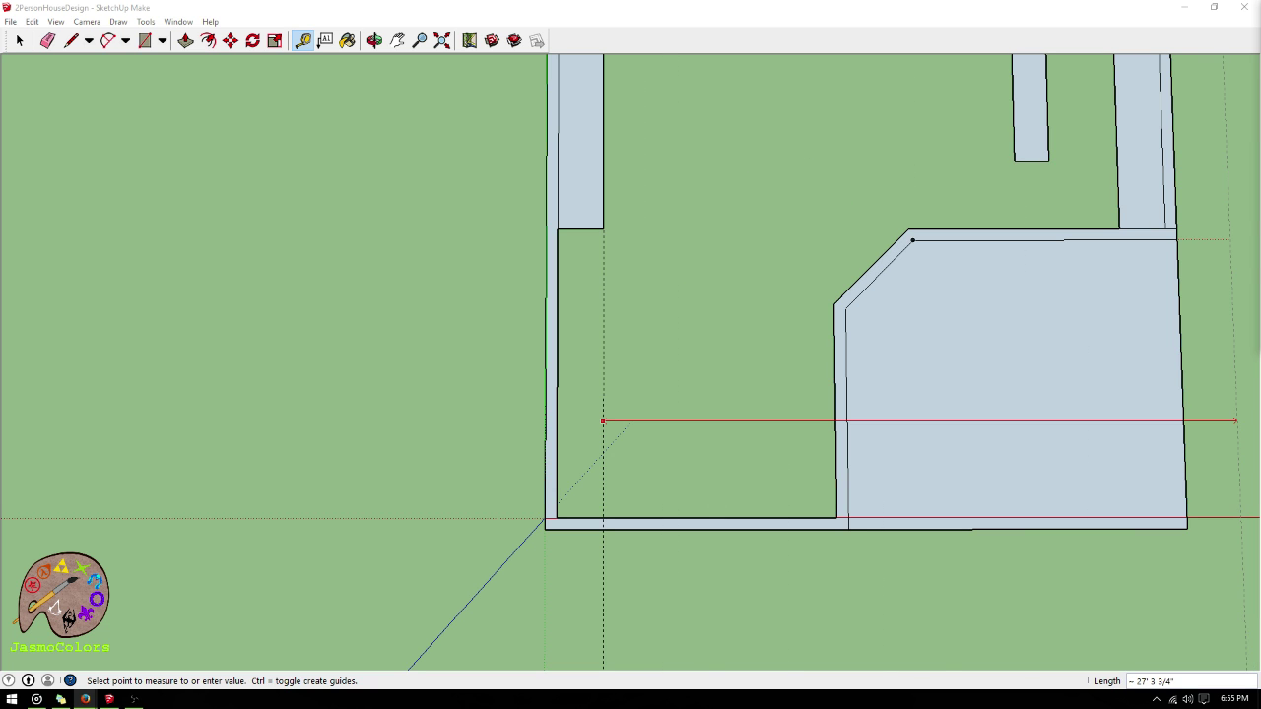
left_click(882, 35)
key("Escape")
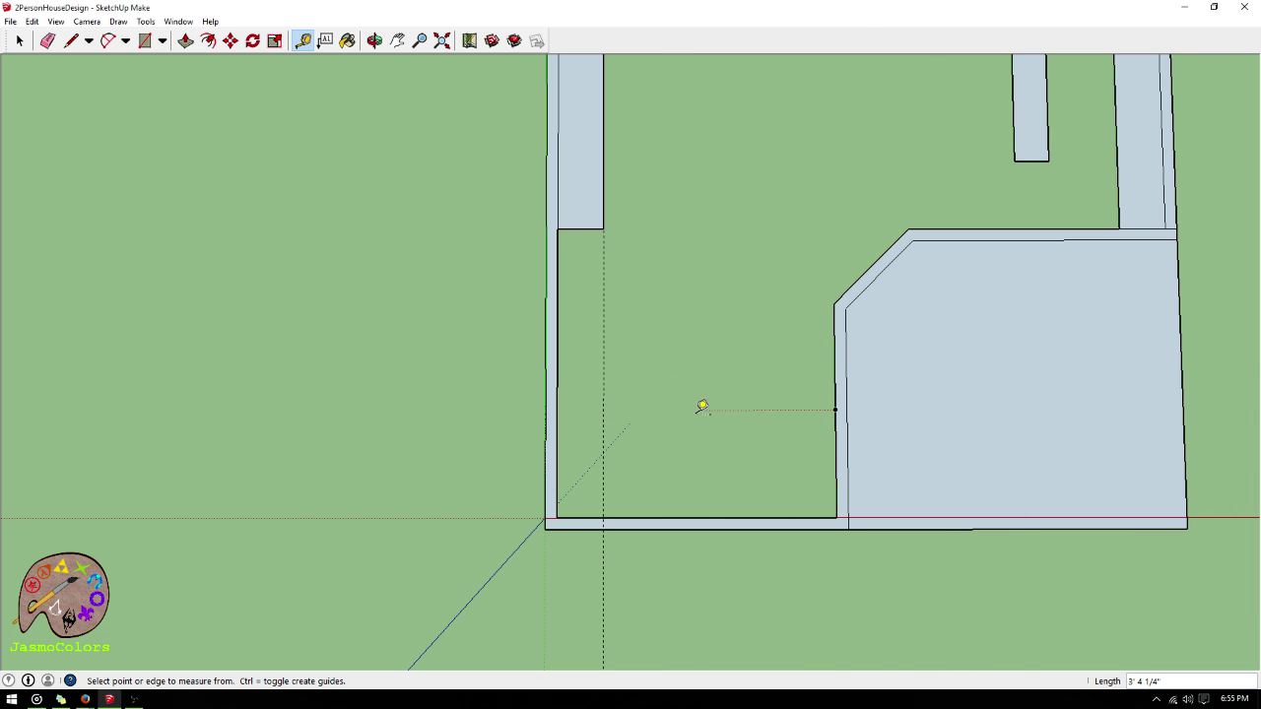
- Draw a line along the guide from the fixture rectangle's corner to the wall along the red axis, closing the strip
left_click(75, 44)
left_click(603, 228)
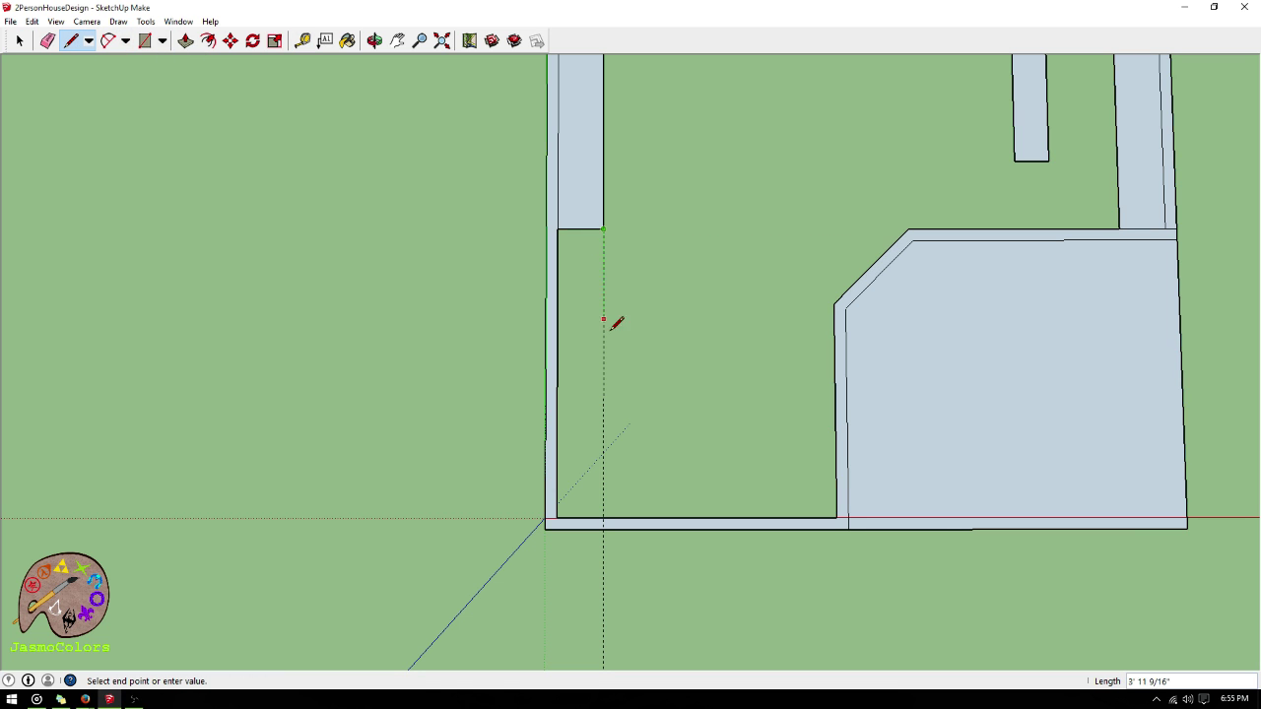
left_click(603, 516)
scroll(532, 643, "down", 3)
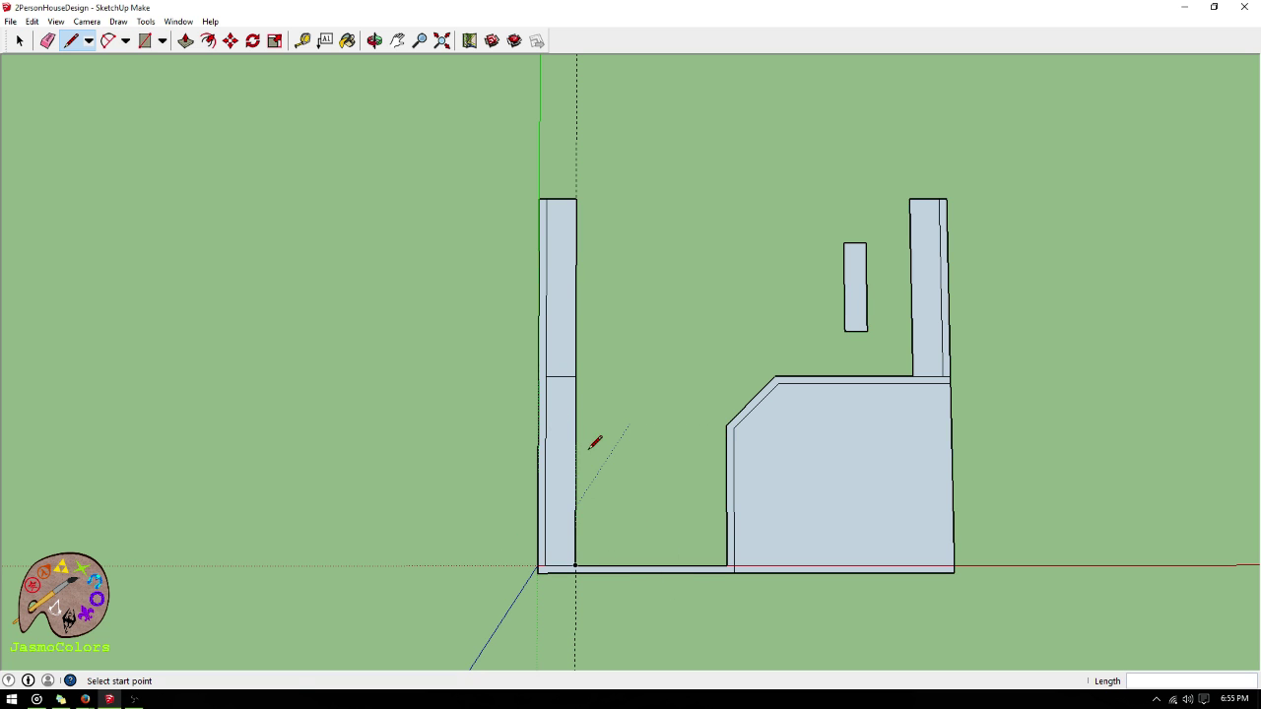
- Measure the distance from the inner face of the wall along the red axis to the far end of the strip by the green axis
scroll(666, 660, "down", 2)
scroll(676, 345, "up", 2)
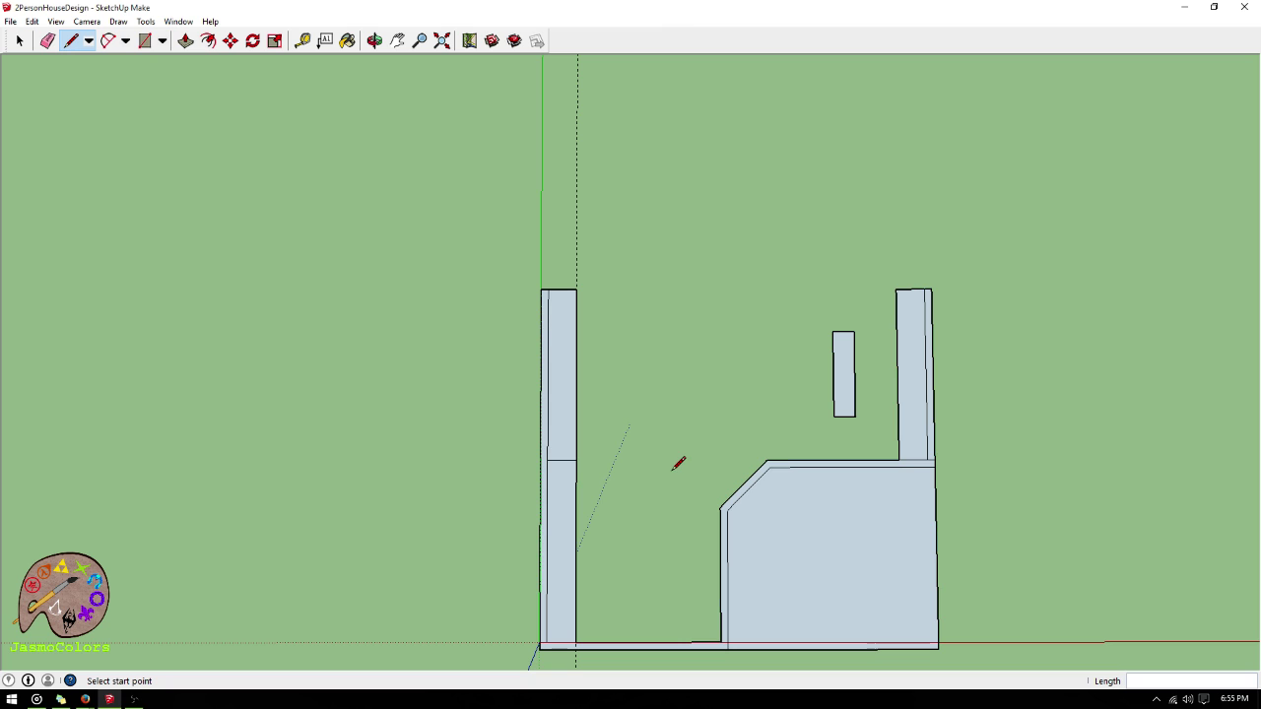
scroll(719, 541, "down", 2)
scroll(703, 285, "up", 4)
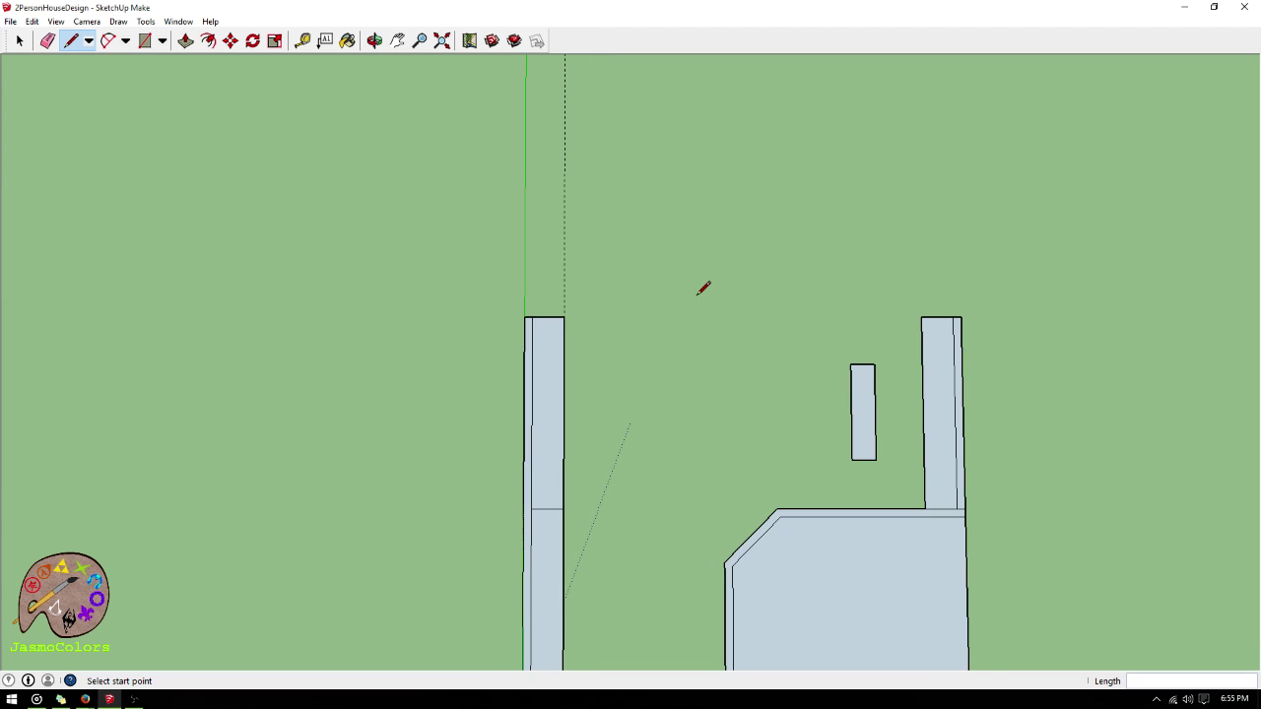
scroll(704, 288, "up", 1)
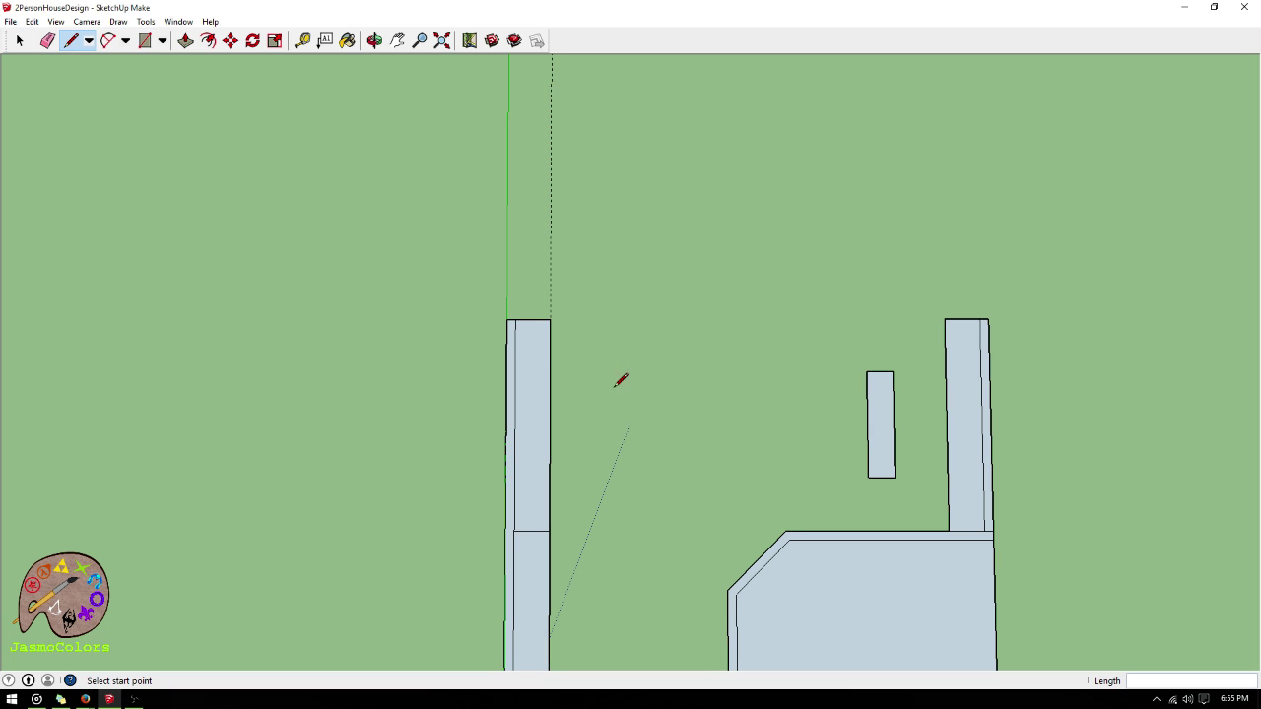
scroll(599, 325, "down", 2)
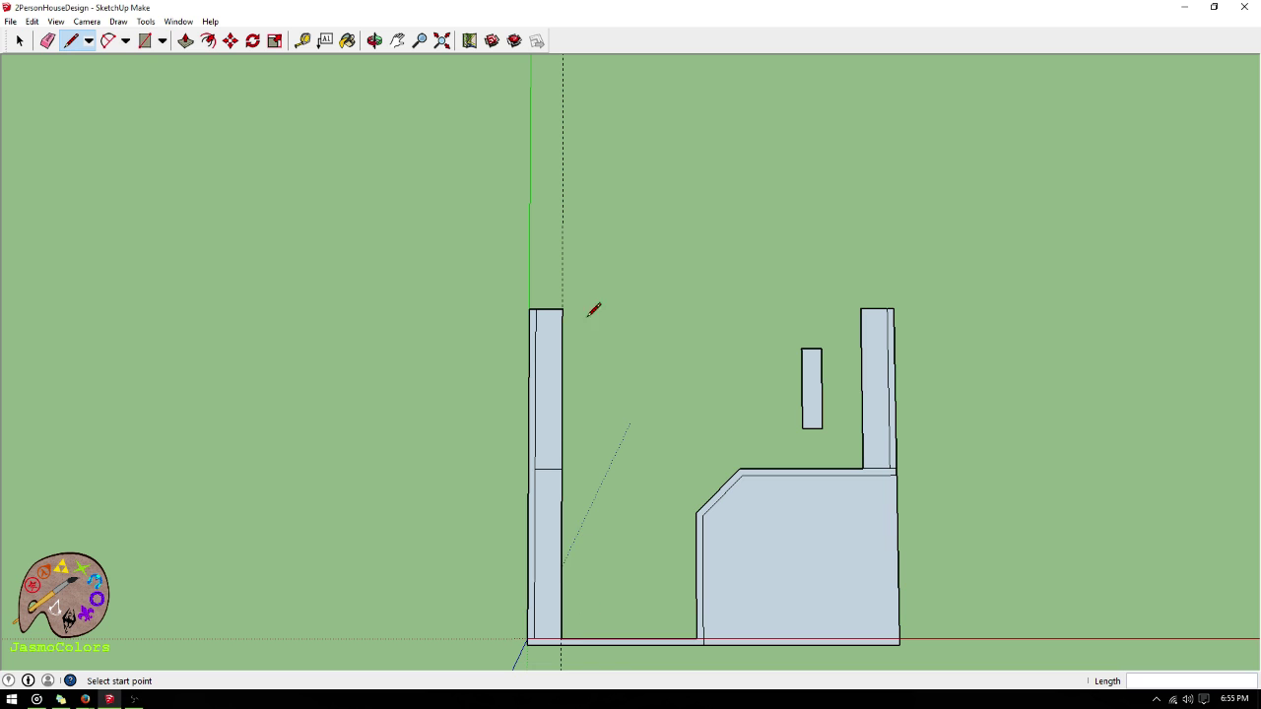
left_click(303, 40)
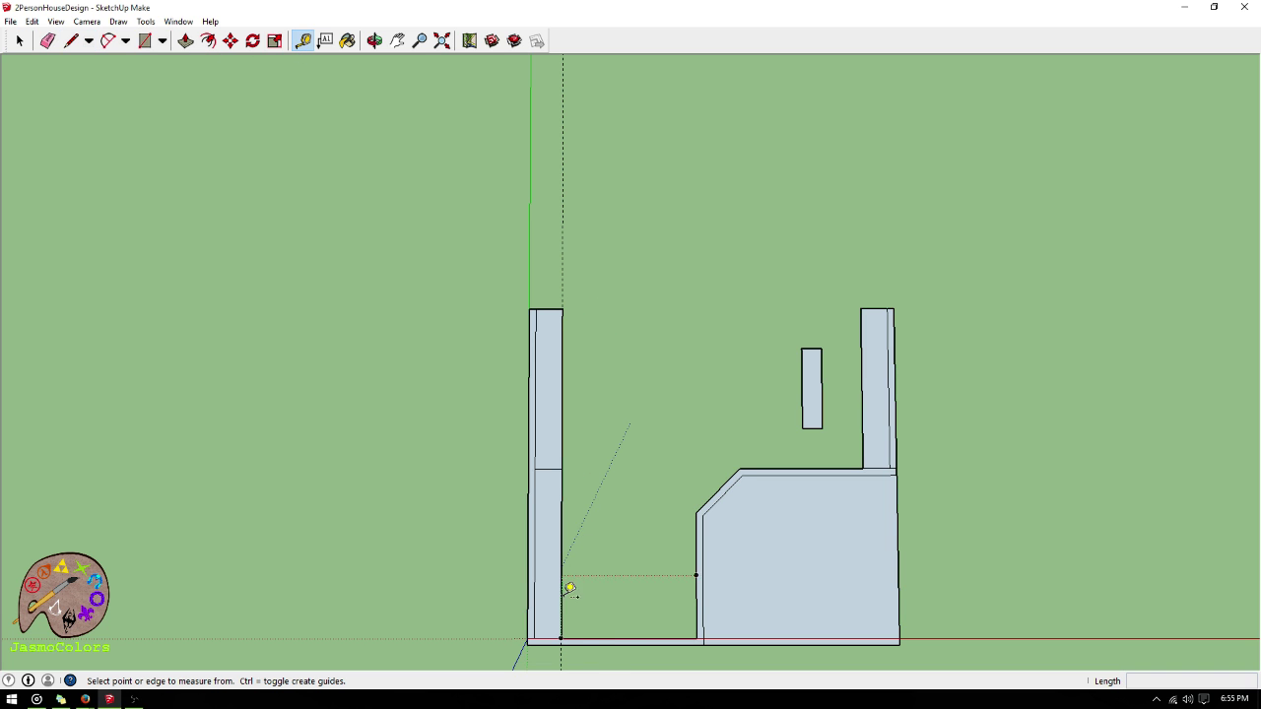
left_click(581, 639)
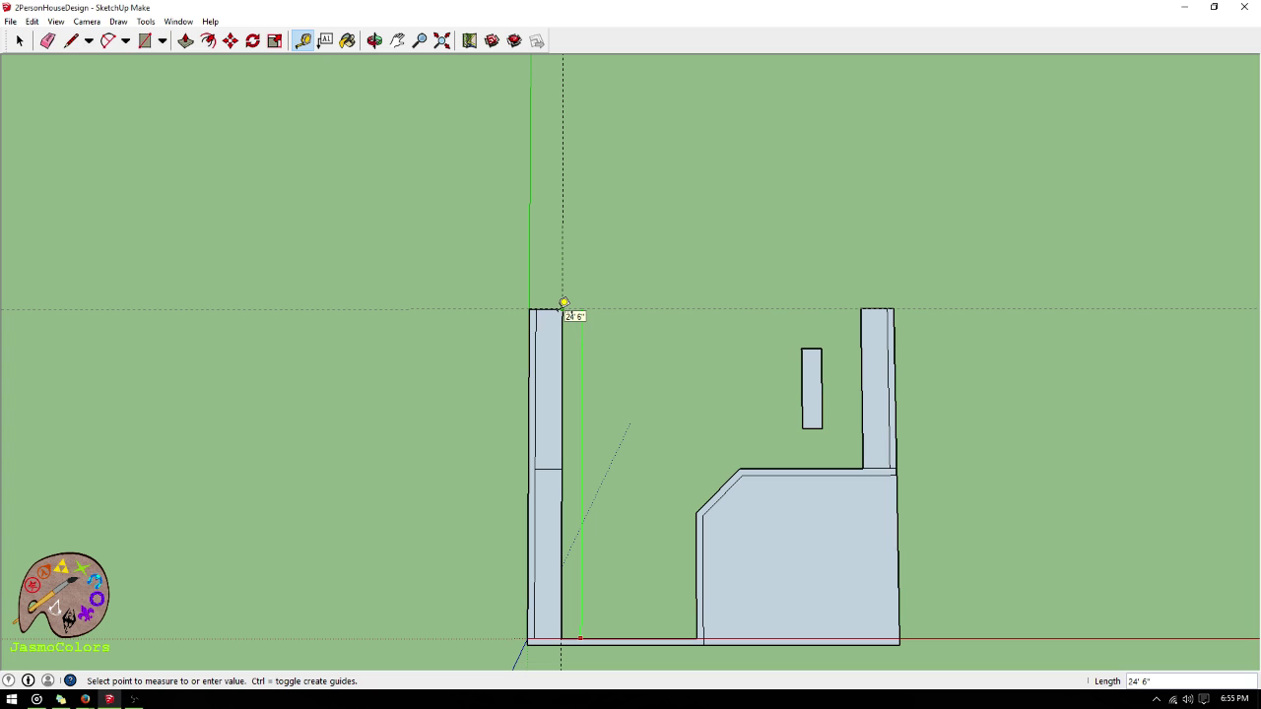
left_click(563, 303)
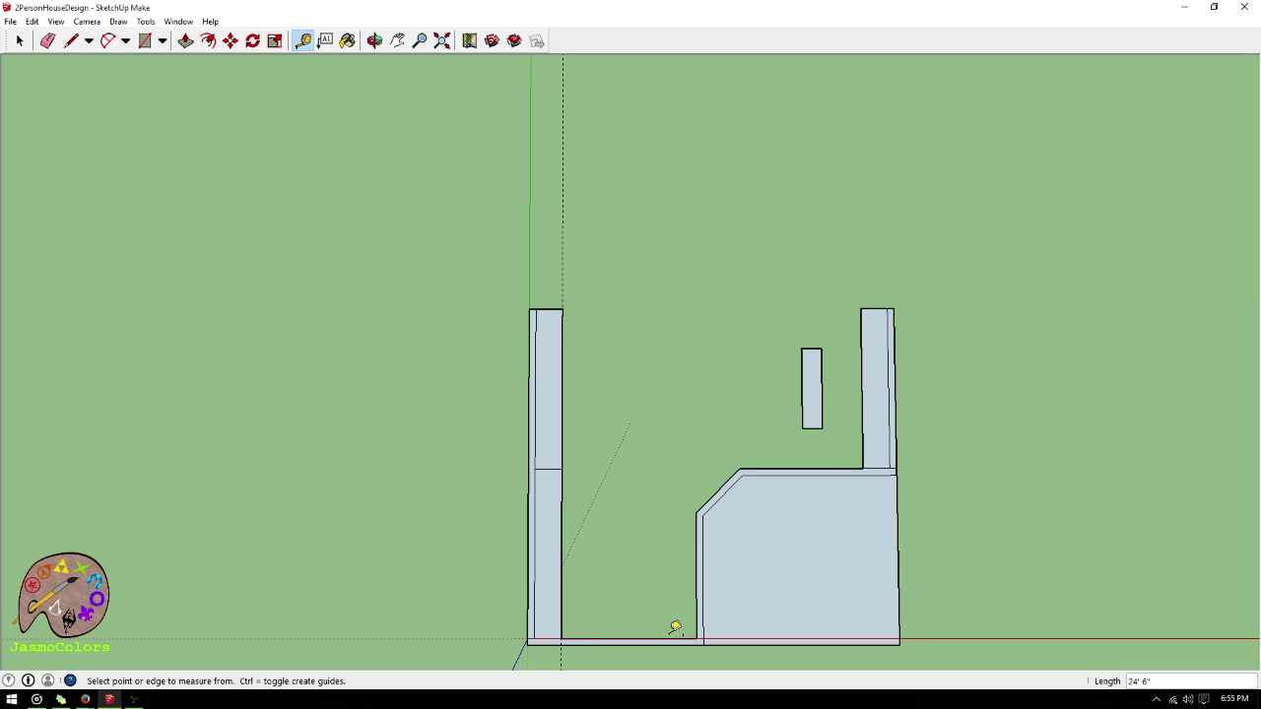
- Place a guide 12' outside the outer face of the wall opposite the green axis, and another 6" beyond it
scroll(639, 634, "down", 2)
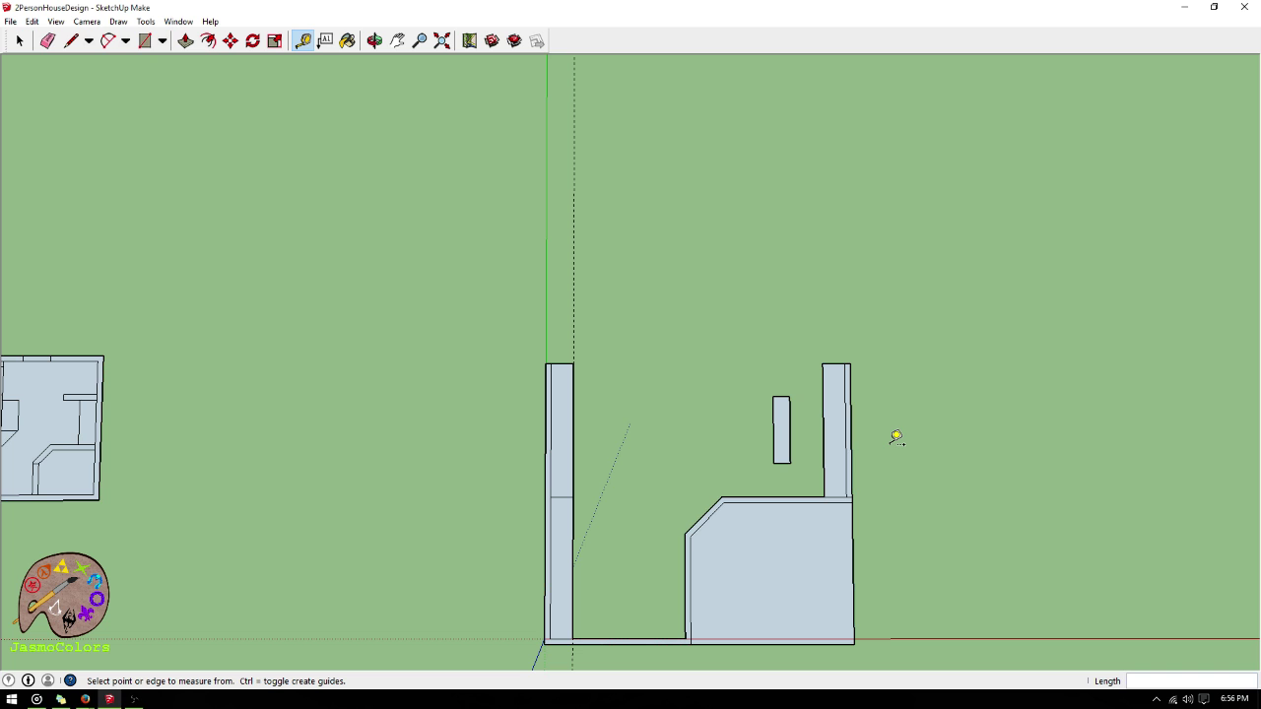
scroll(774, 313, "up", 2)
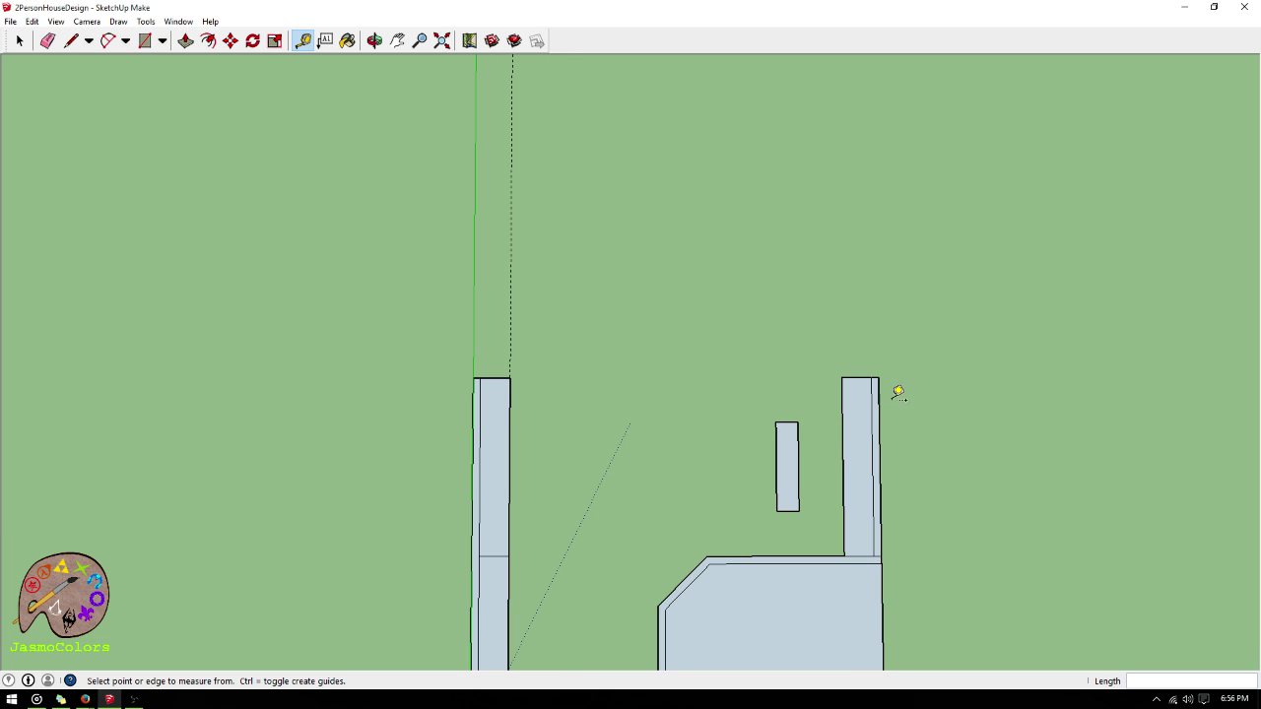
left_click(878, 399)
scroll(706, 369, "down", 1)
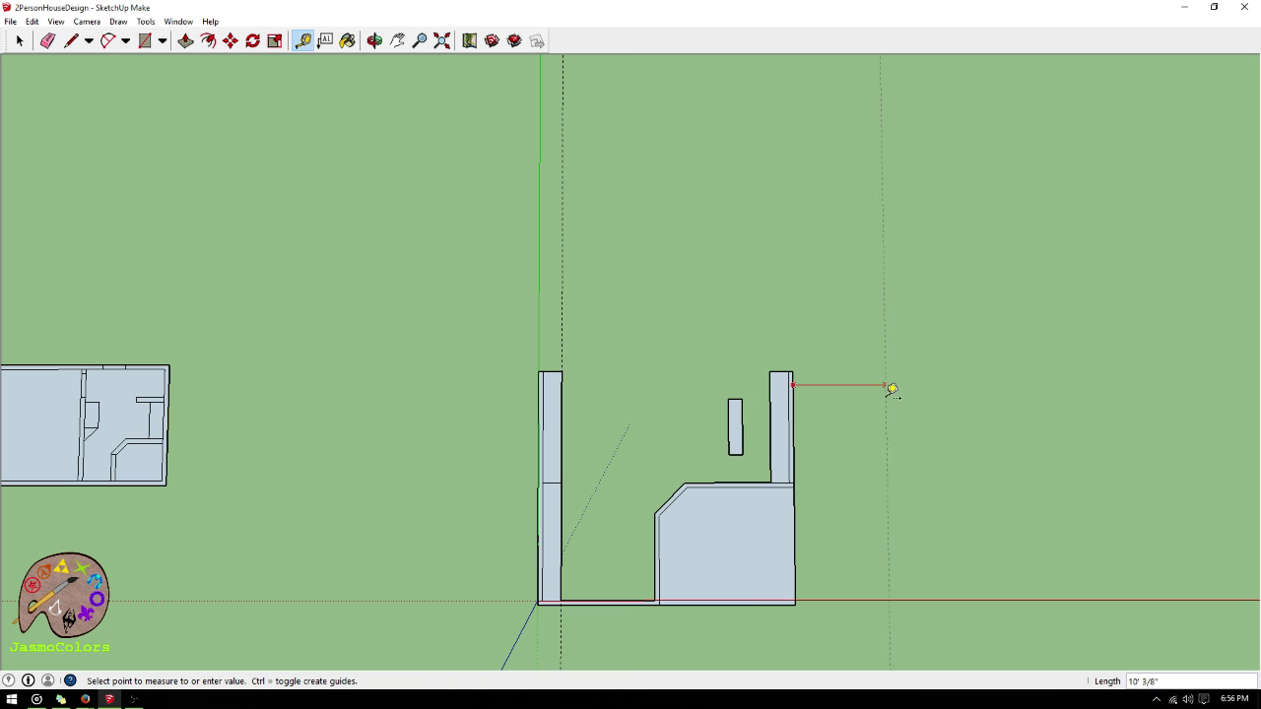
scroll(830, 431, "up", 3)
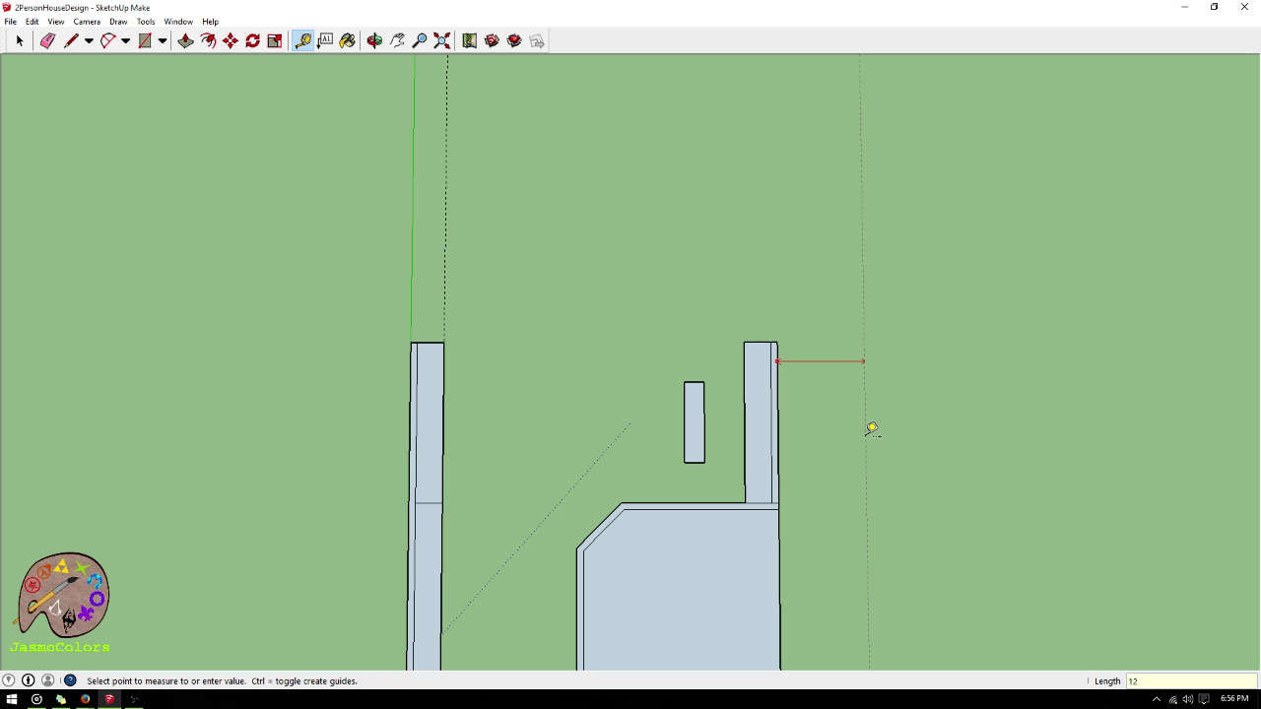
key("Return")
left_click(939, 395)
type("6")
key("Return")
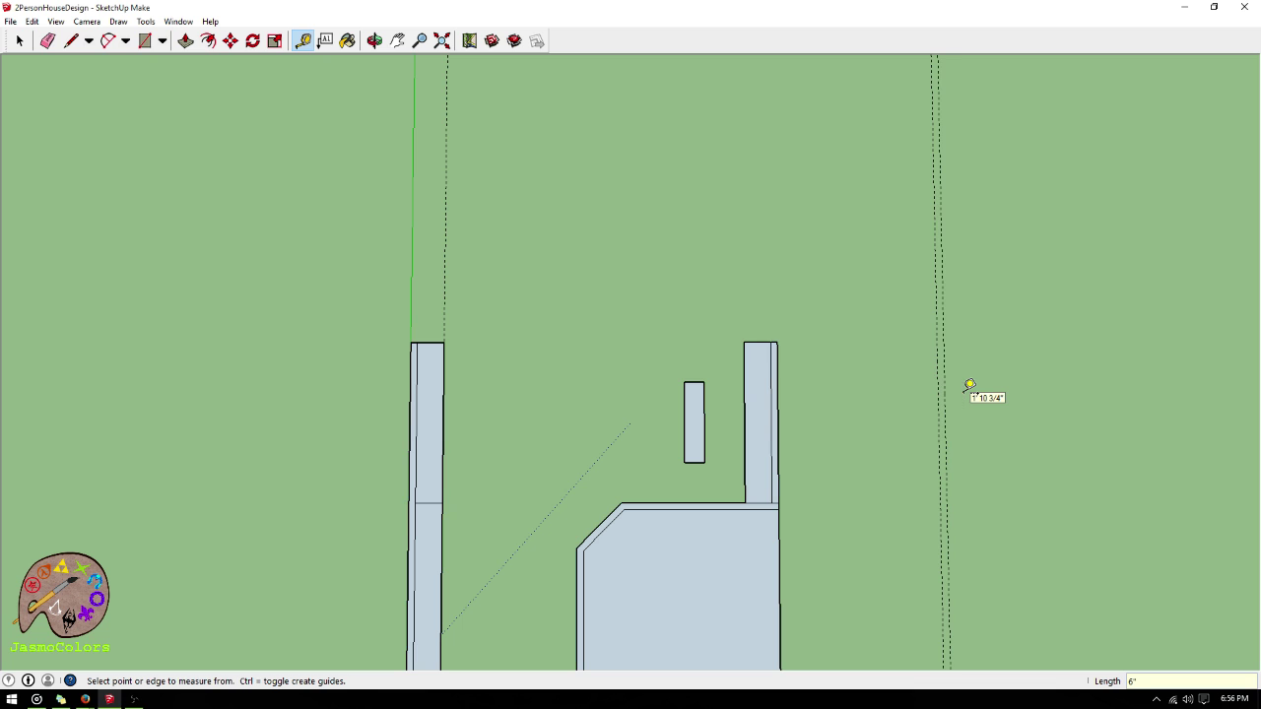
- Try guides parallel to the red axis, one in line with the notched room's upper wall face and one beyond the fixture strips' far end
scroll(817, 513, "up", 2)
left_click(752, 498)
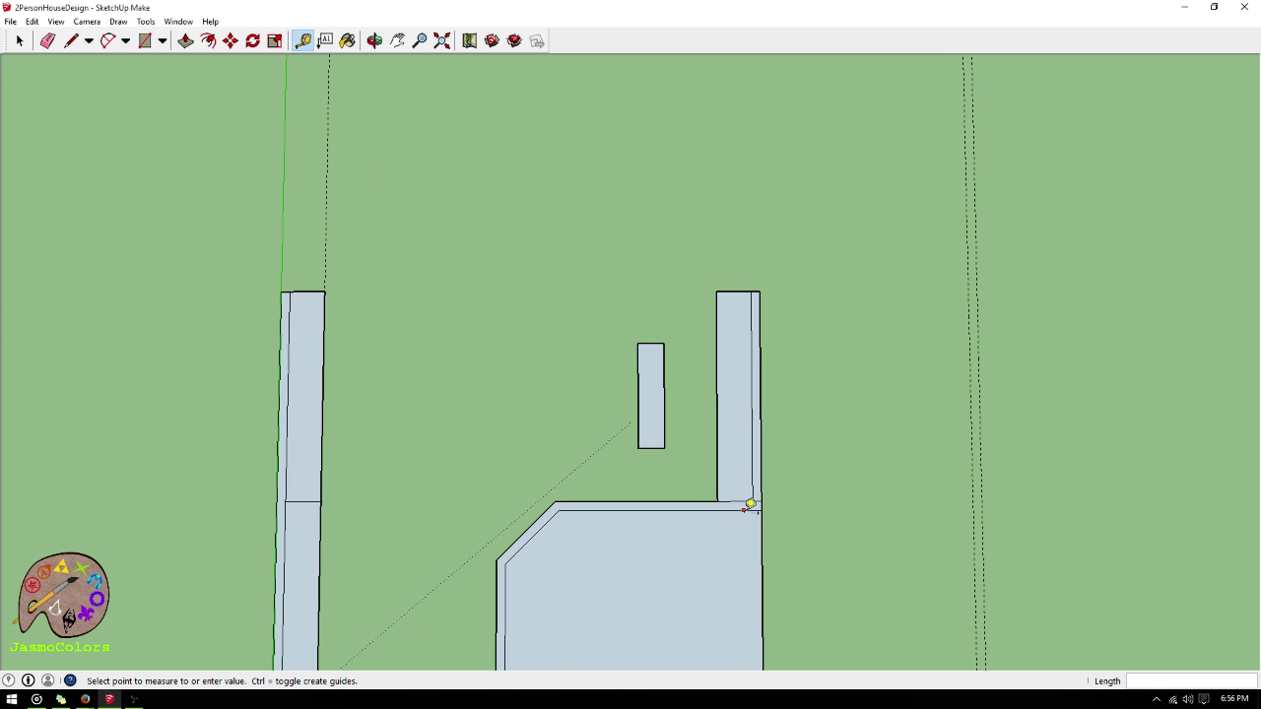
left_click(752, 495)
left_click(784, 502)
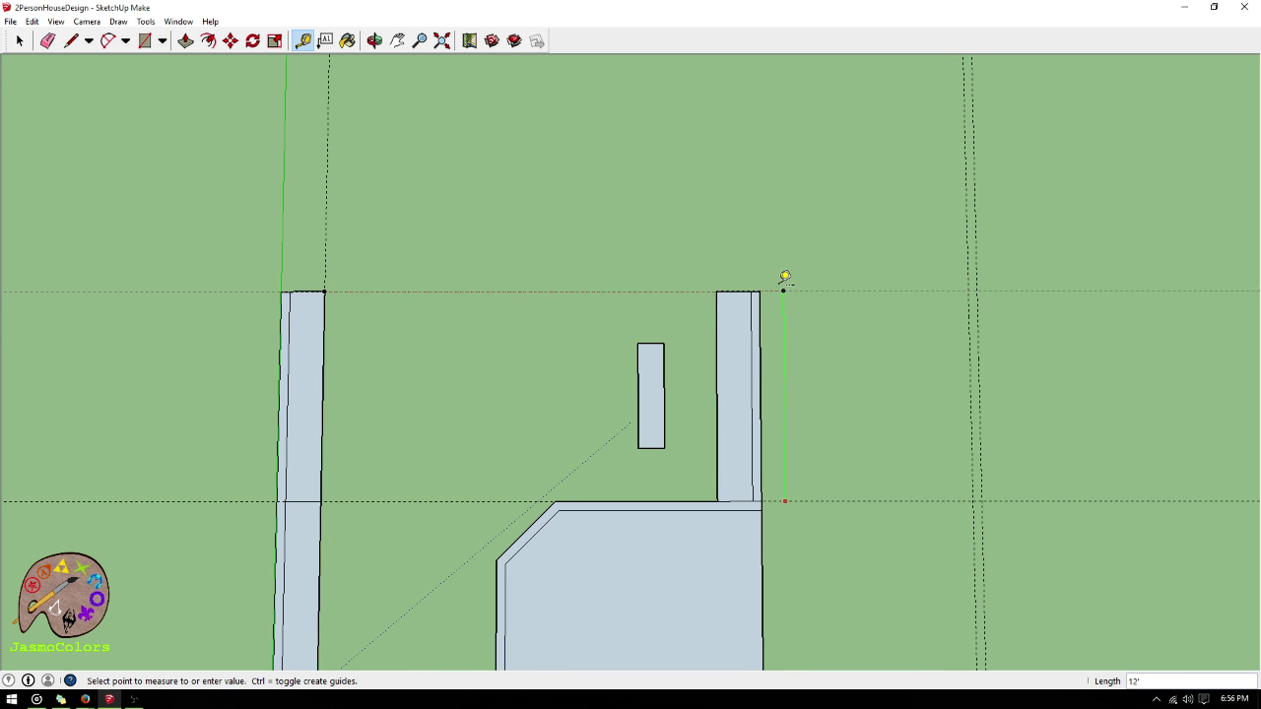
scroll(853, 592, "down", 2)
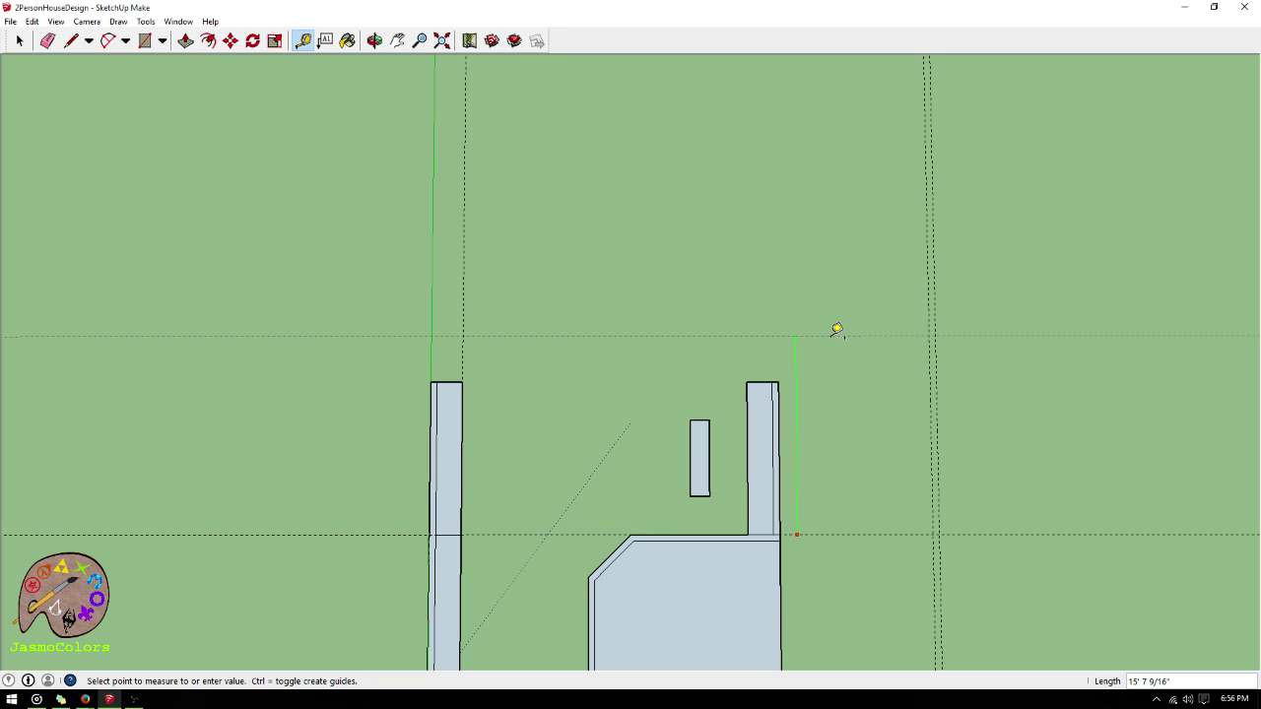
left_click(844, 365)
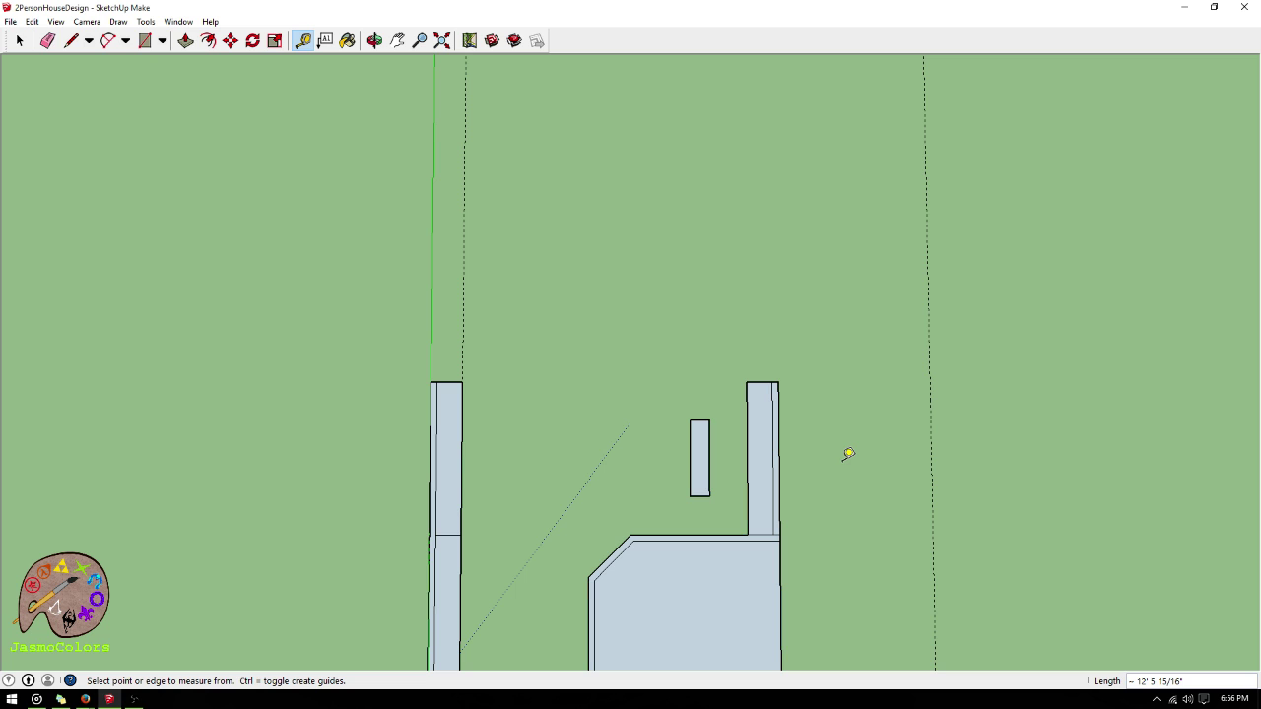
- Measure the length of the freestanding rectangle between the midpoints of its short edges
scroll(839, 562, "up", 2)
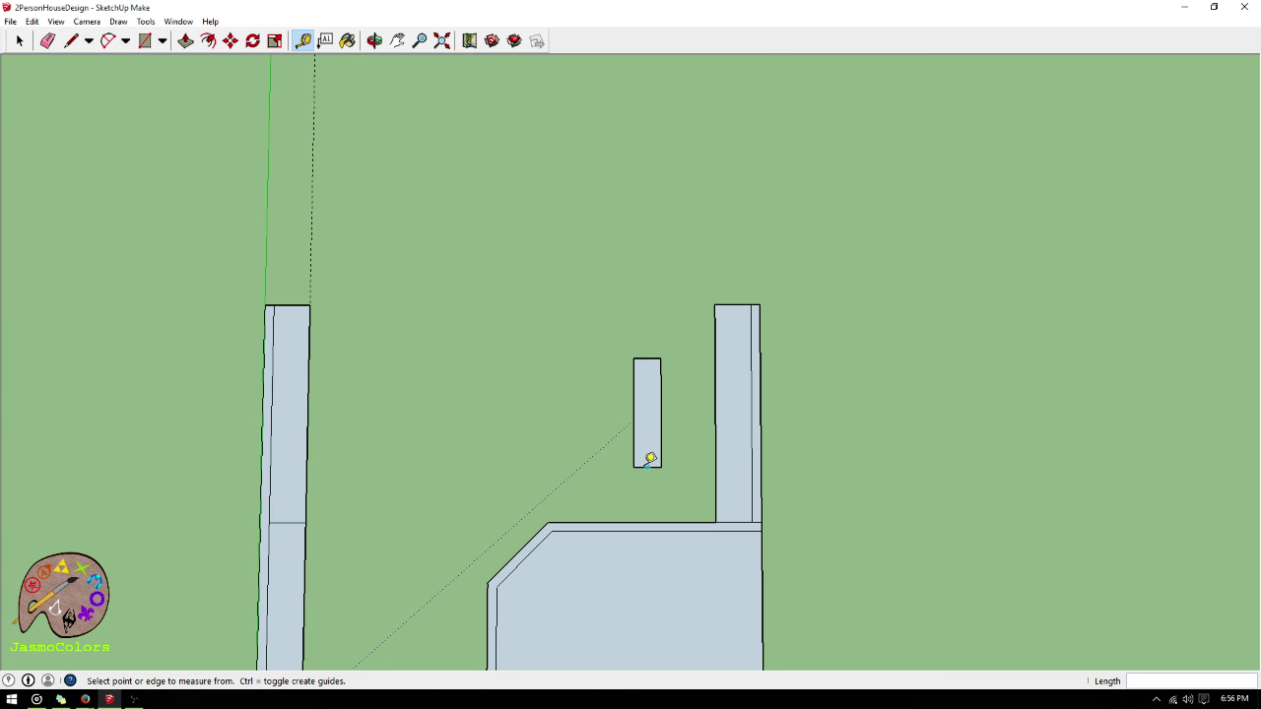
left_click(650, 461)
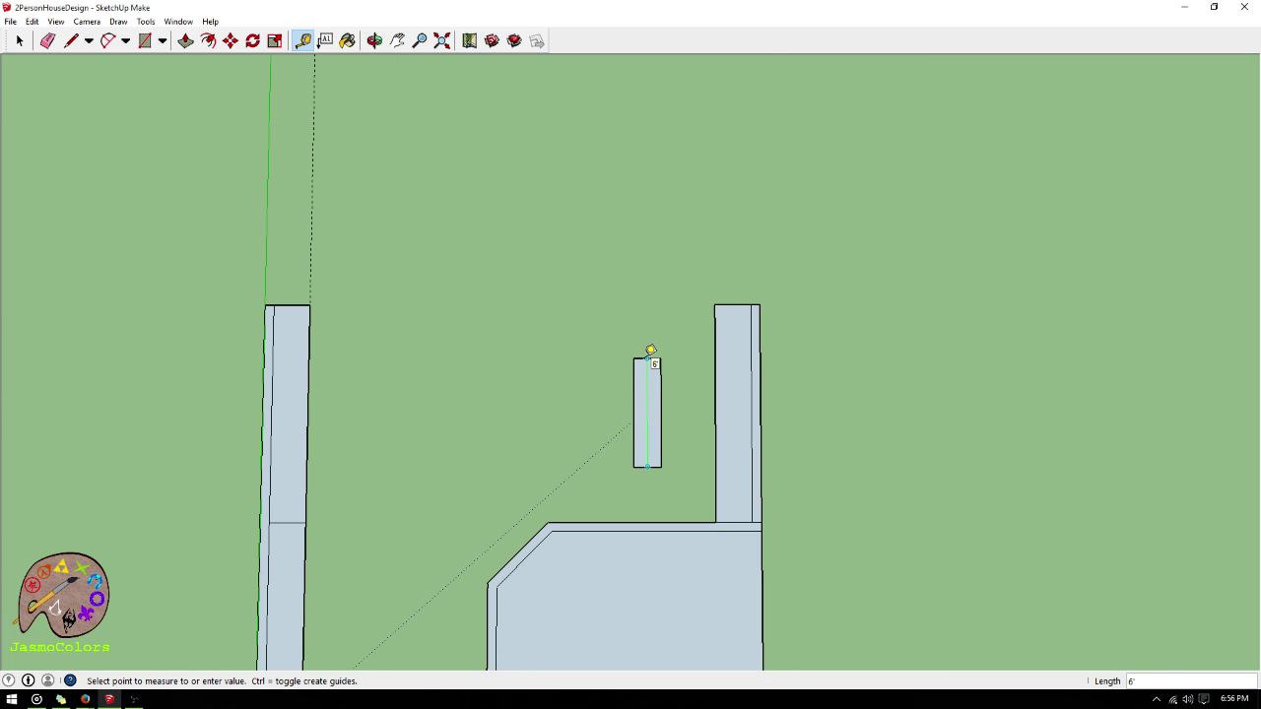
left_click(650, 350)
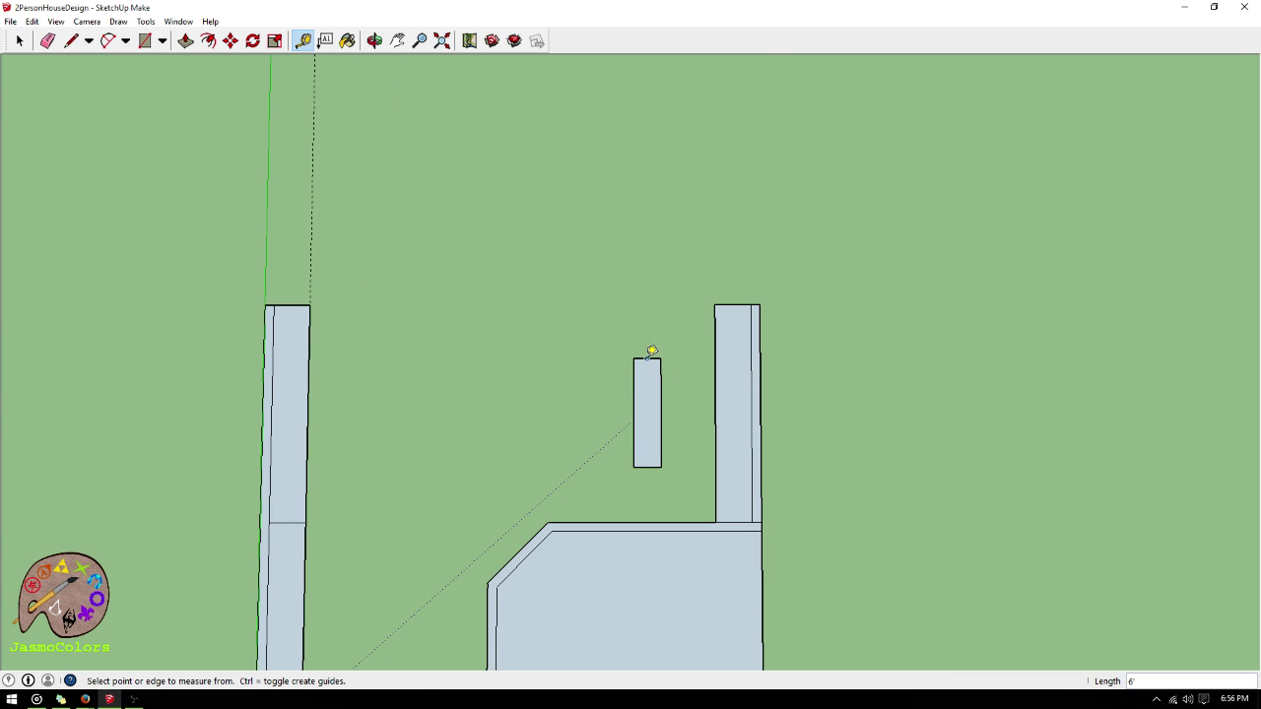
- Place a guide 30" above the outer face of the notched room's upper wall
left_click(704, 521)
scroll(703, 496, "up", 3)
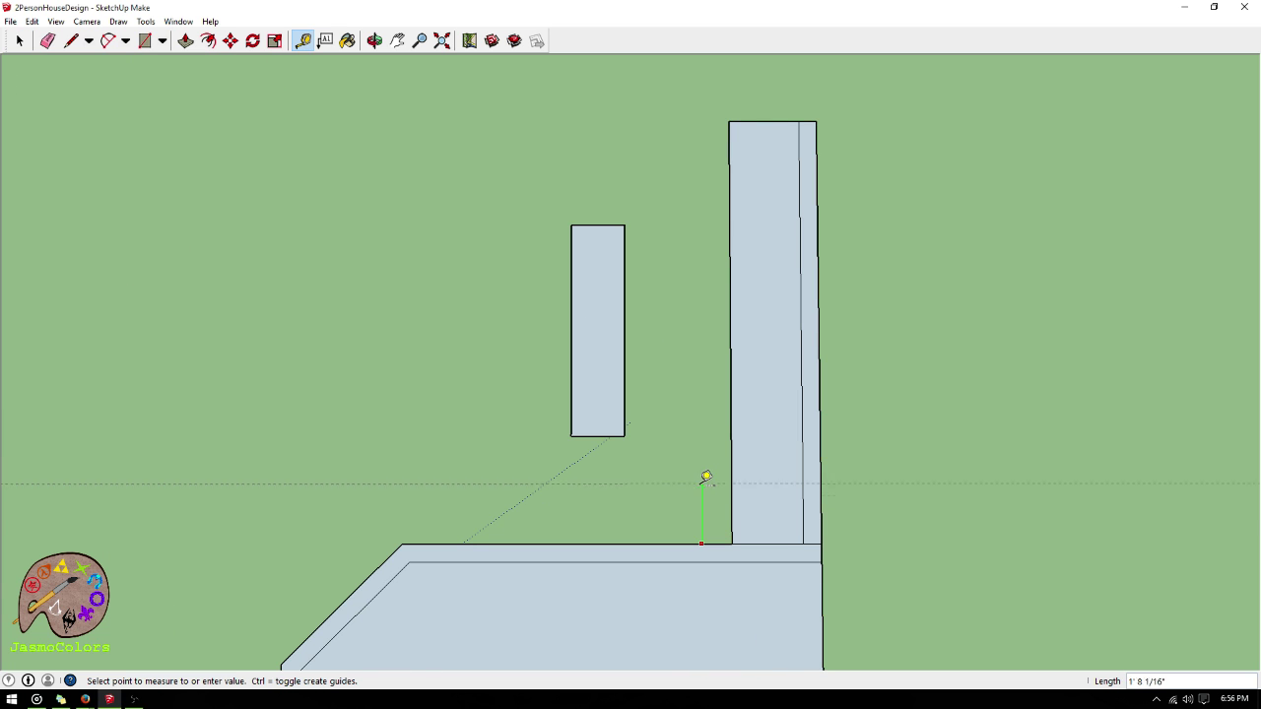
type("30")
key("Return")
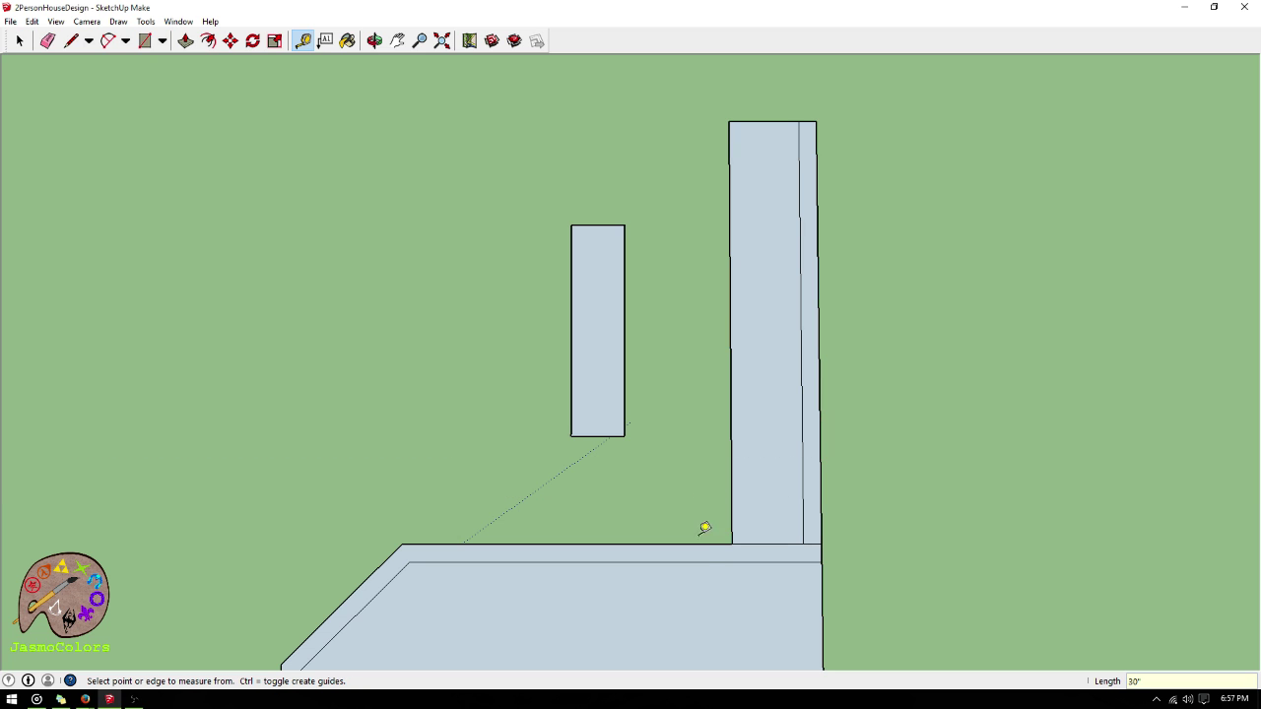
- Place a guide 6" above the notched room's upper wall and a second guide 30" beyond the first
left_click(700, 543)
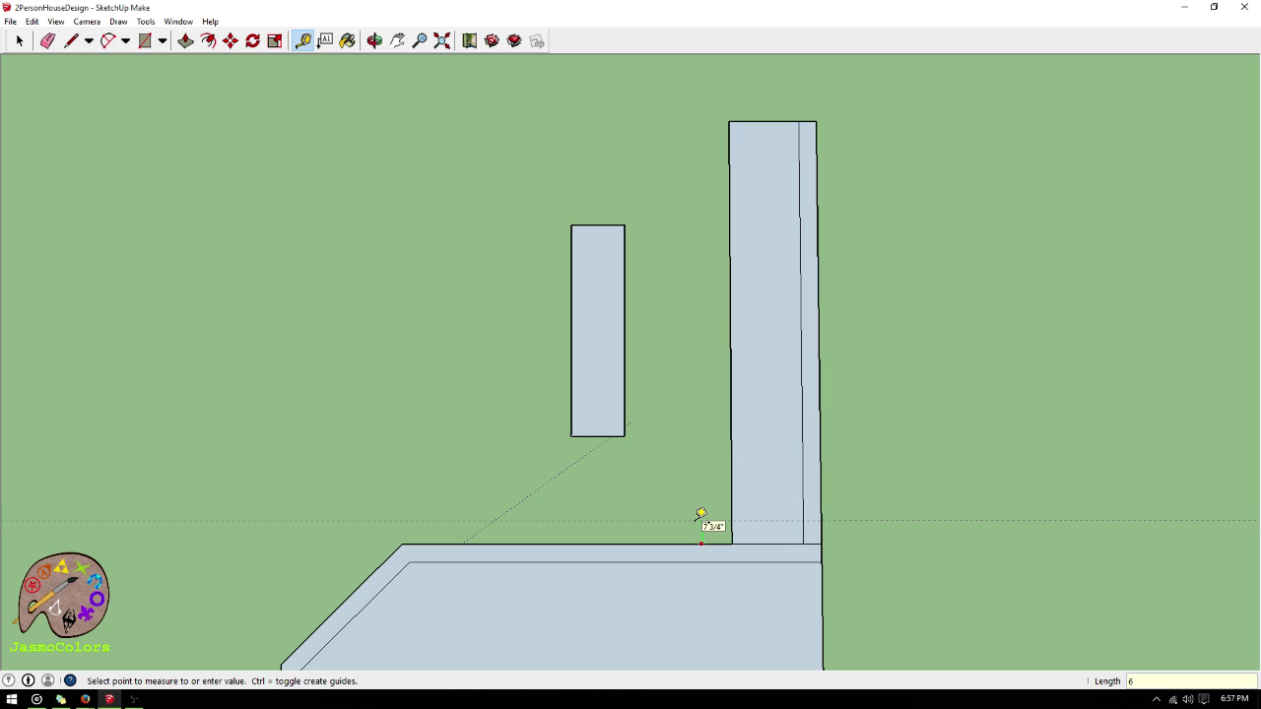
type("6")
key("Return")
left_click(699, 525)
type("30")
key("Return")
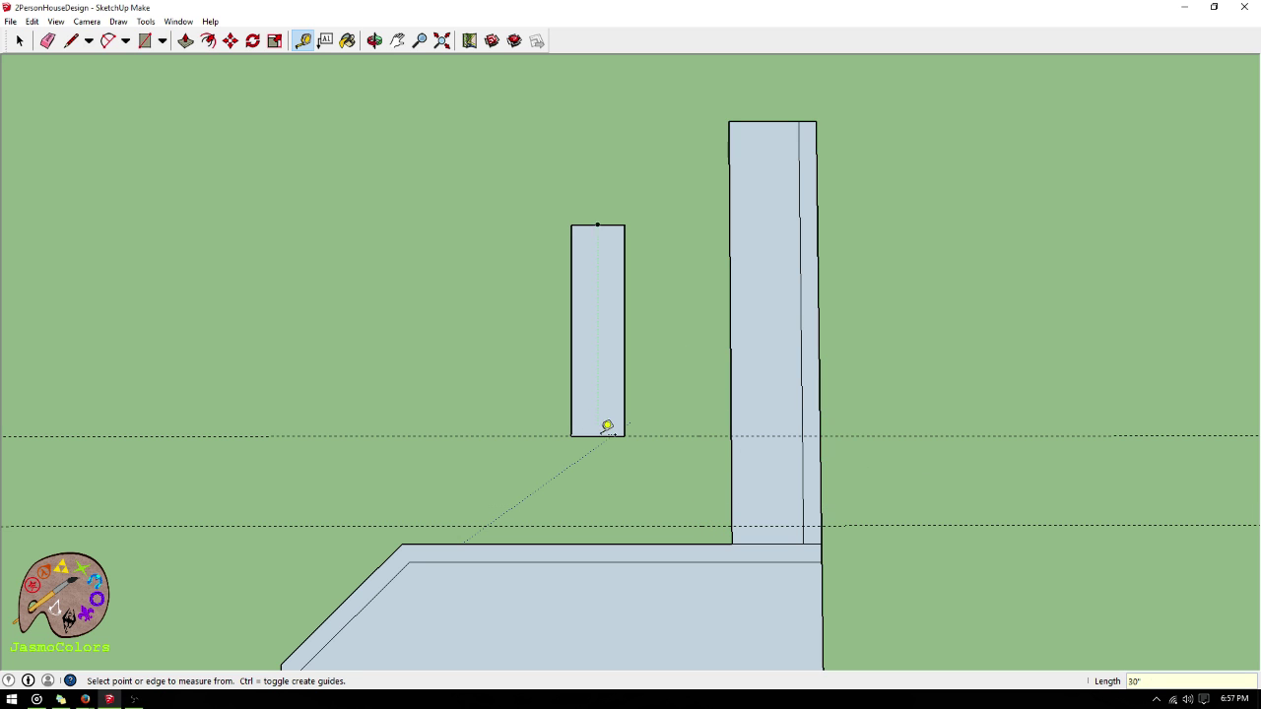
- Draw lines across the 6" wall beside the fixture strip at both guides to mark the door opening
left_click(71, 40)
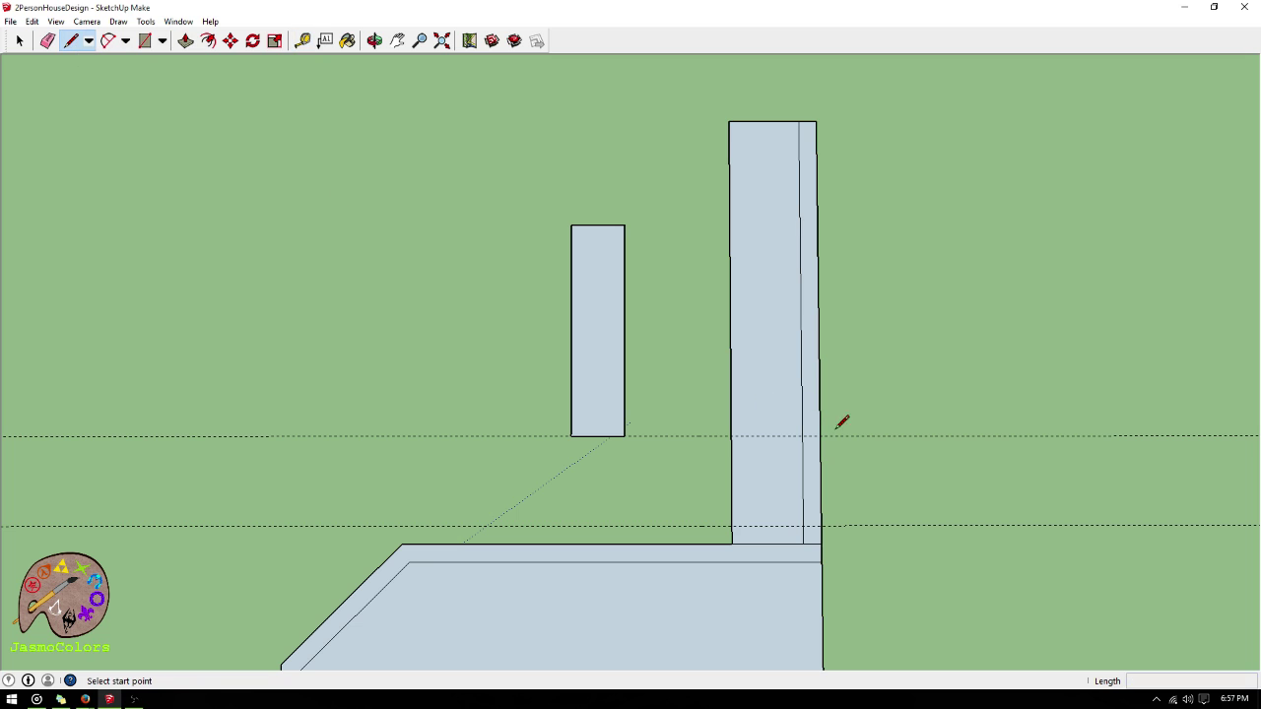
left_click(802, 435)
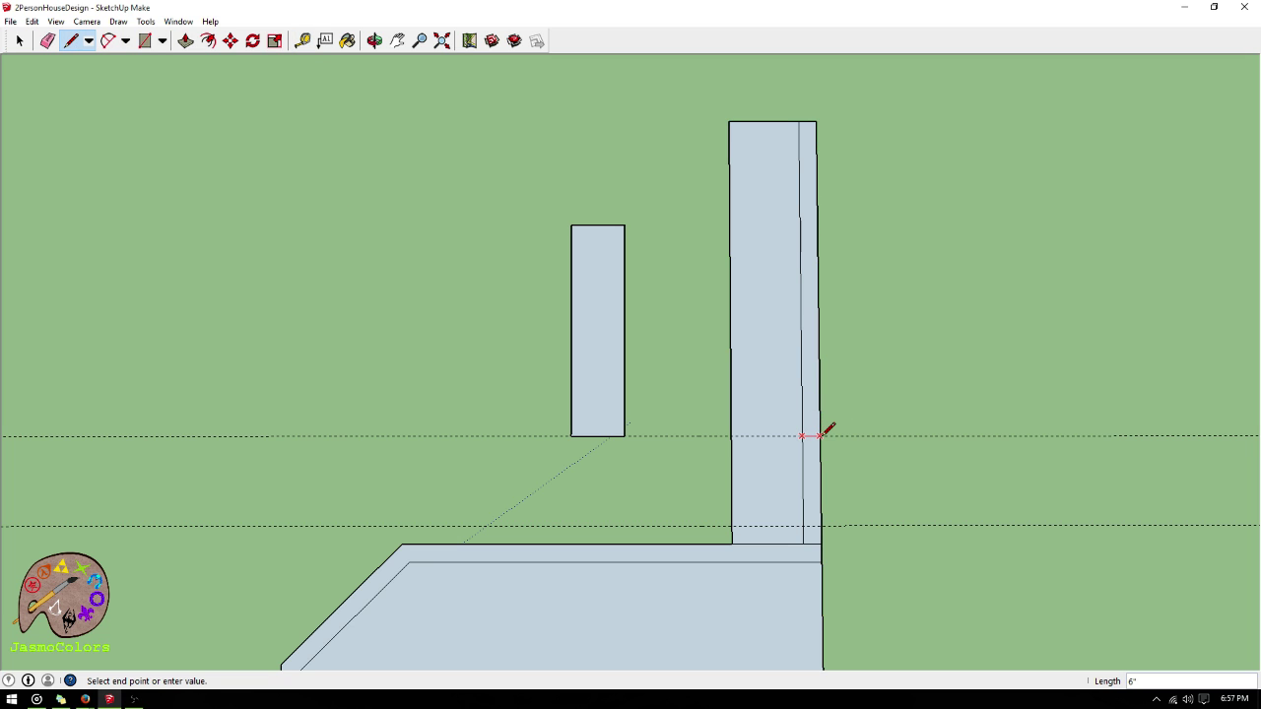
left_click(804, 526)
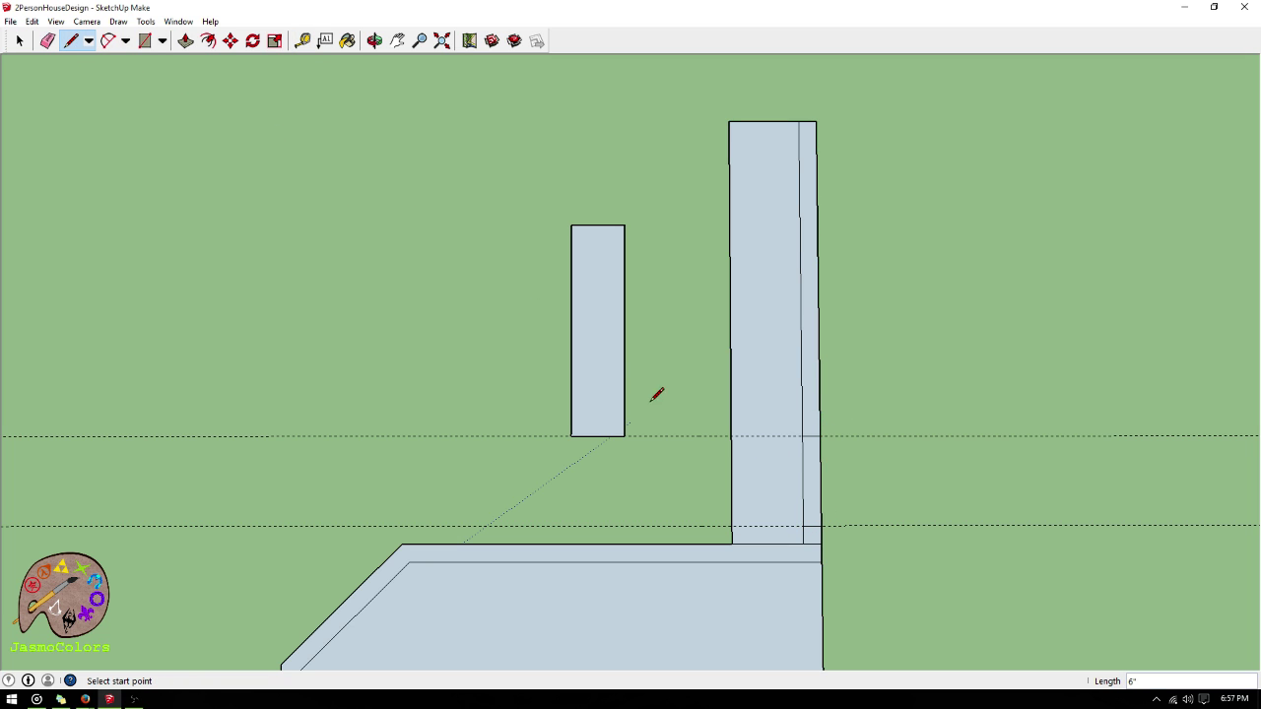
- Draw a line across the fixture strip along the upper guide and delete the part of the strip next to the notched room
left_click(802, 435)
left_click(733, 436)
key("space")
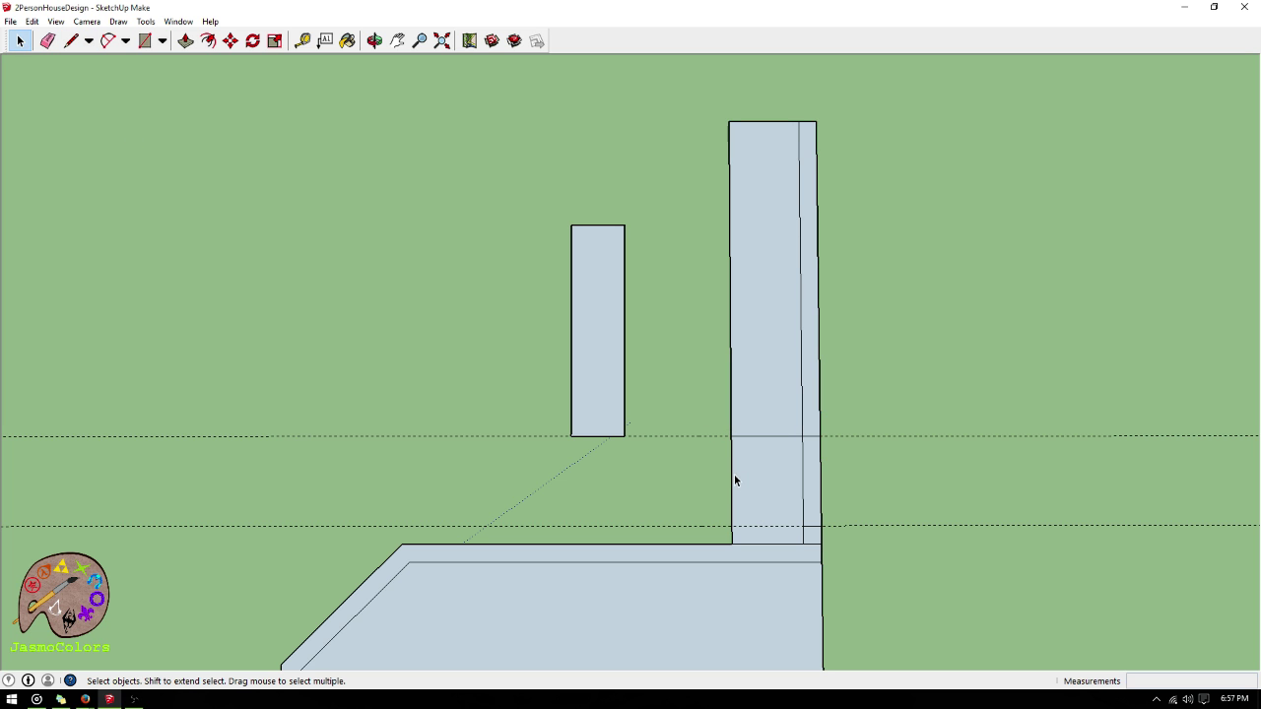
left_click(752, 530)
key("Delete")
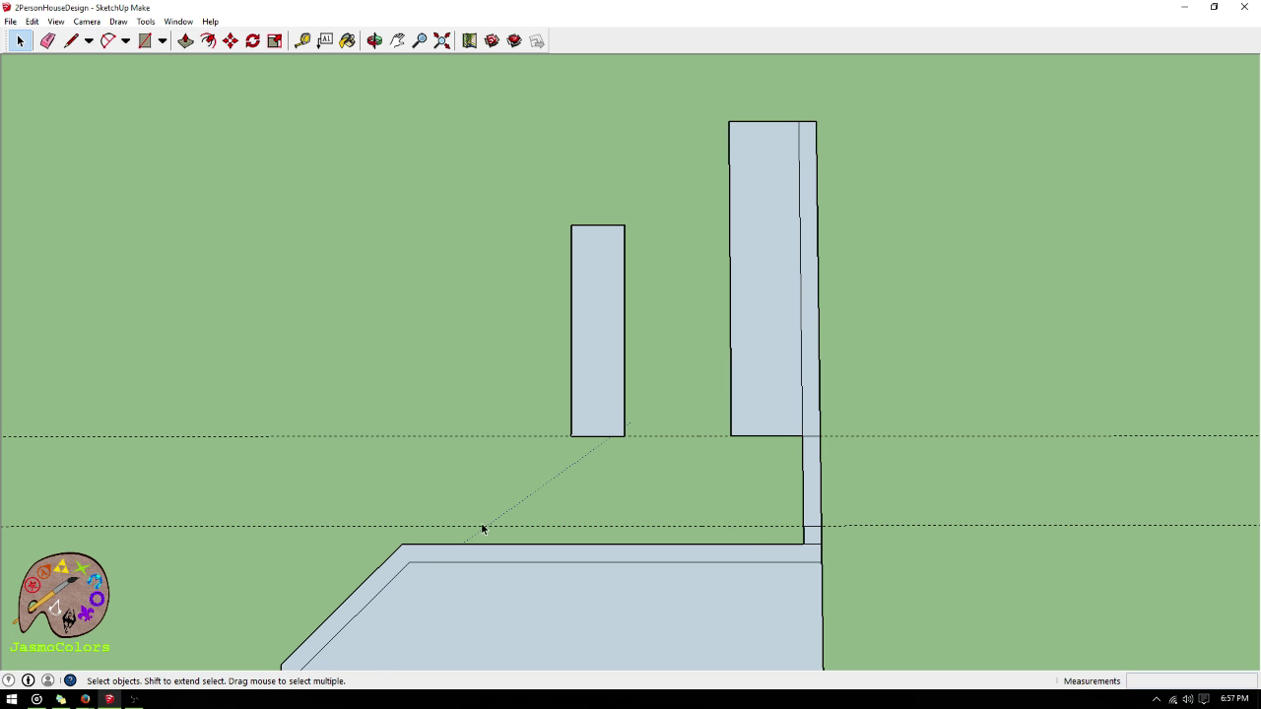
- Place a guide 14" outside the outer face of the wall opposite the green axis
scroll(482, 527, "down", 3)
scroll(729, 423, "down", 2)
scroll(773, 482, "up", 2)
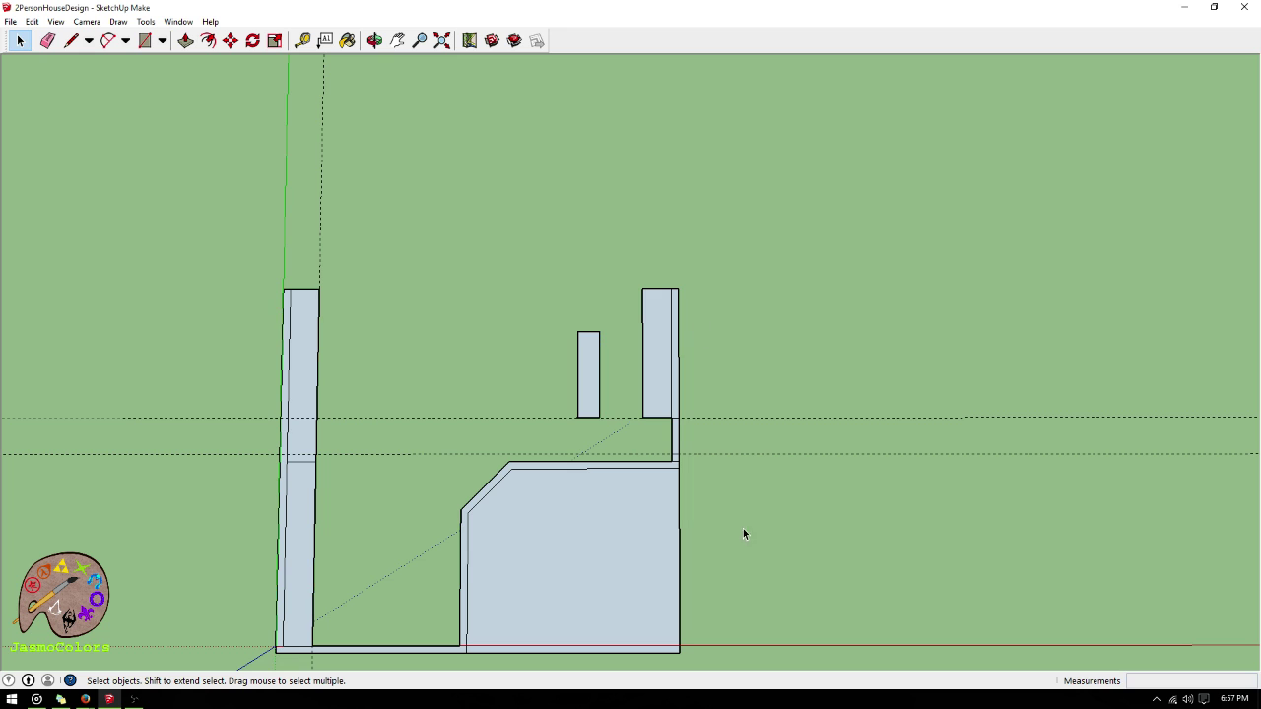
scroll(728, 659, "down", 1)
scroll(725, 276, "up", 3)
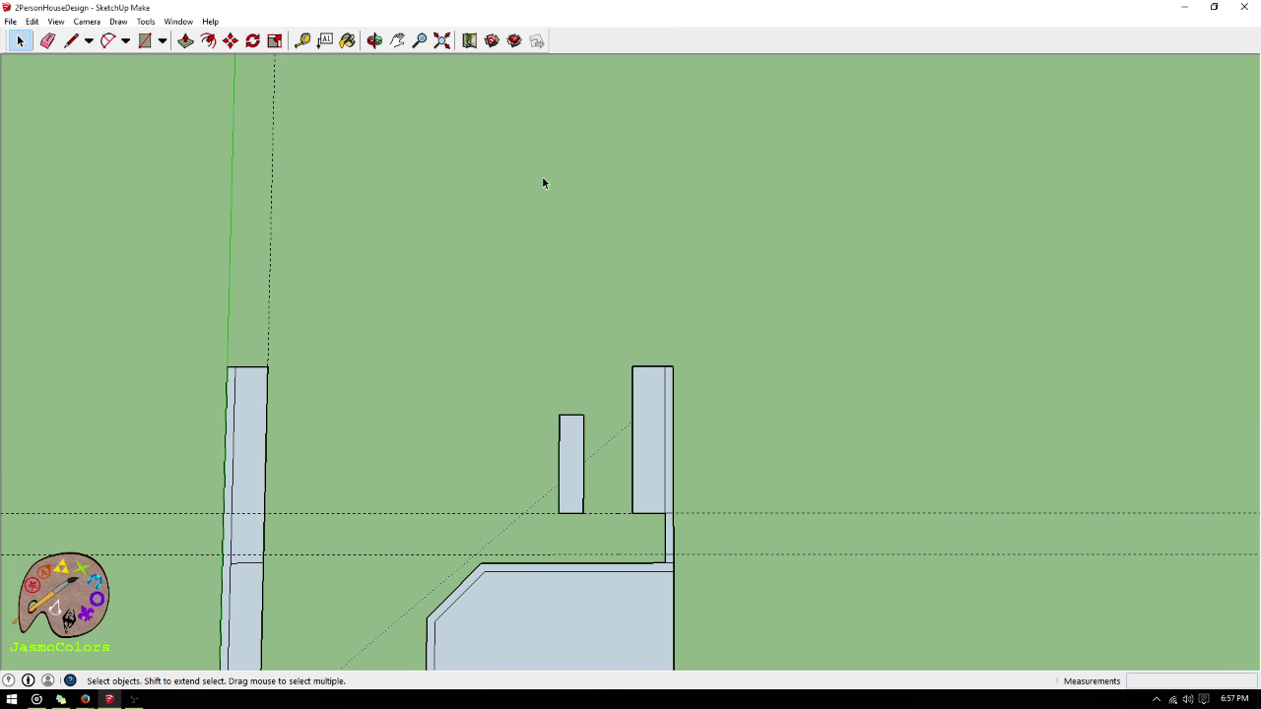
left_click(301, 41)
scroll(700, 167, "down", 1)
scroll(712, 403, "up", 1)
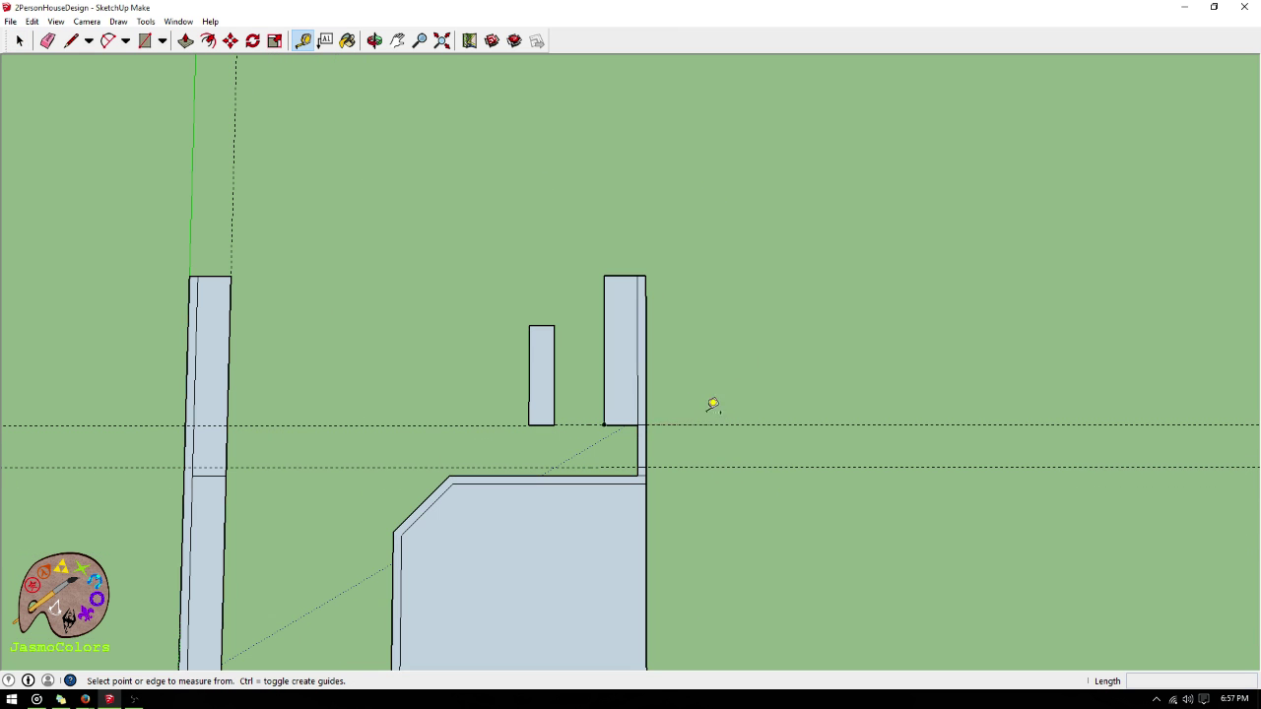
left_click(646, 371)
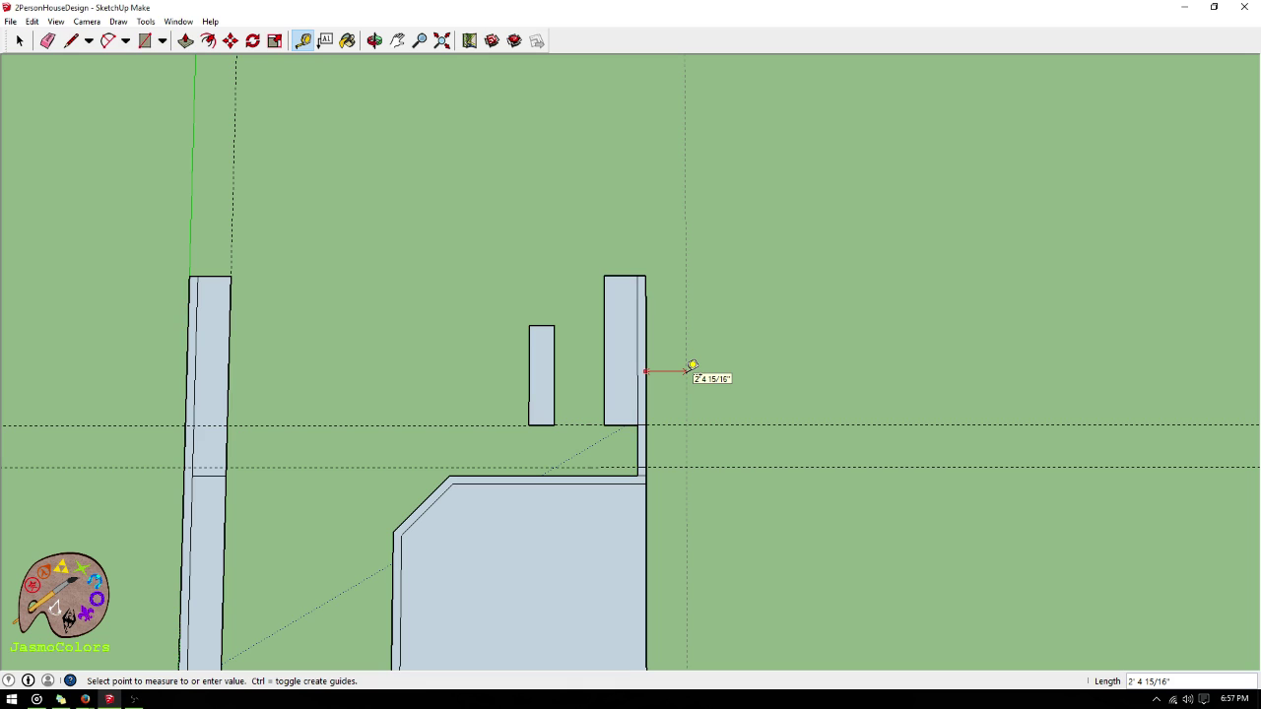
type("14")
key("Return")
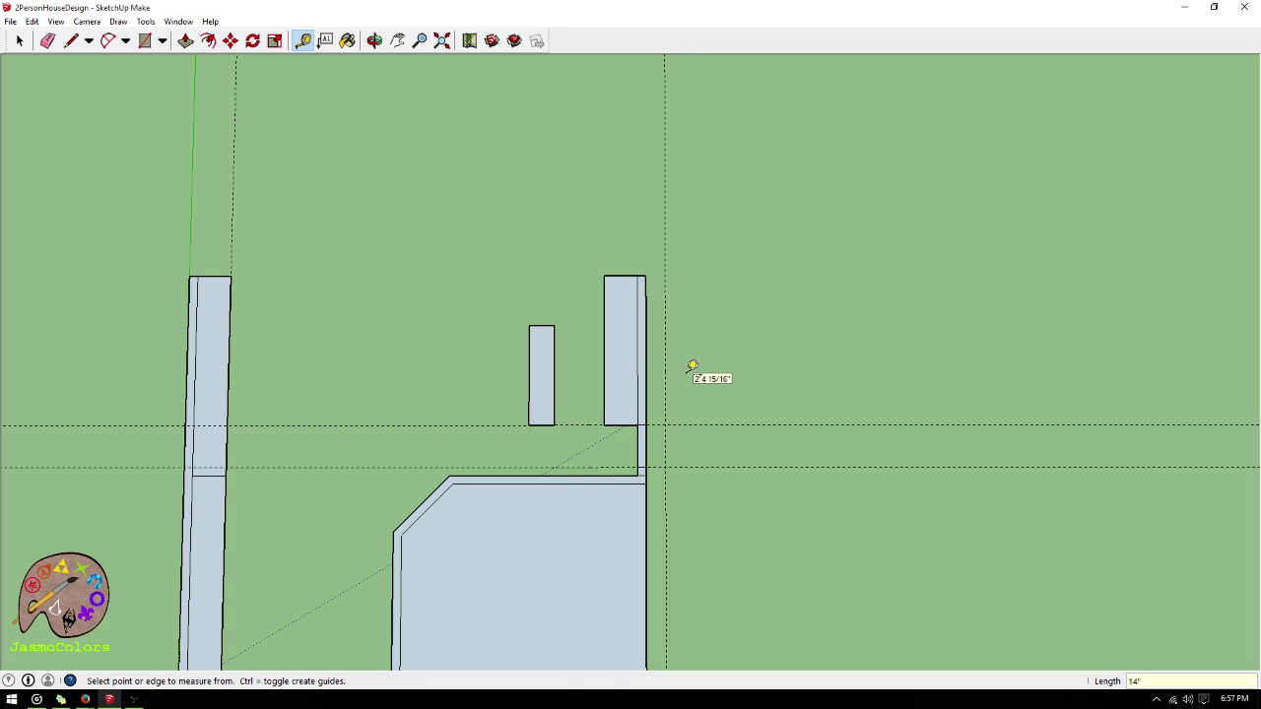
- Place a guide 14' outside the outer face of the wall opposite the green axis and a second guide one wall thickness beyond it
left_click(648, 350)
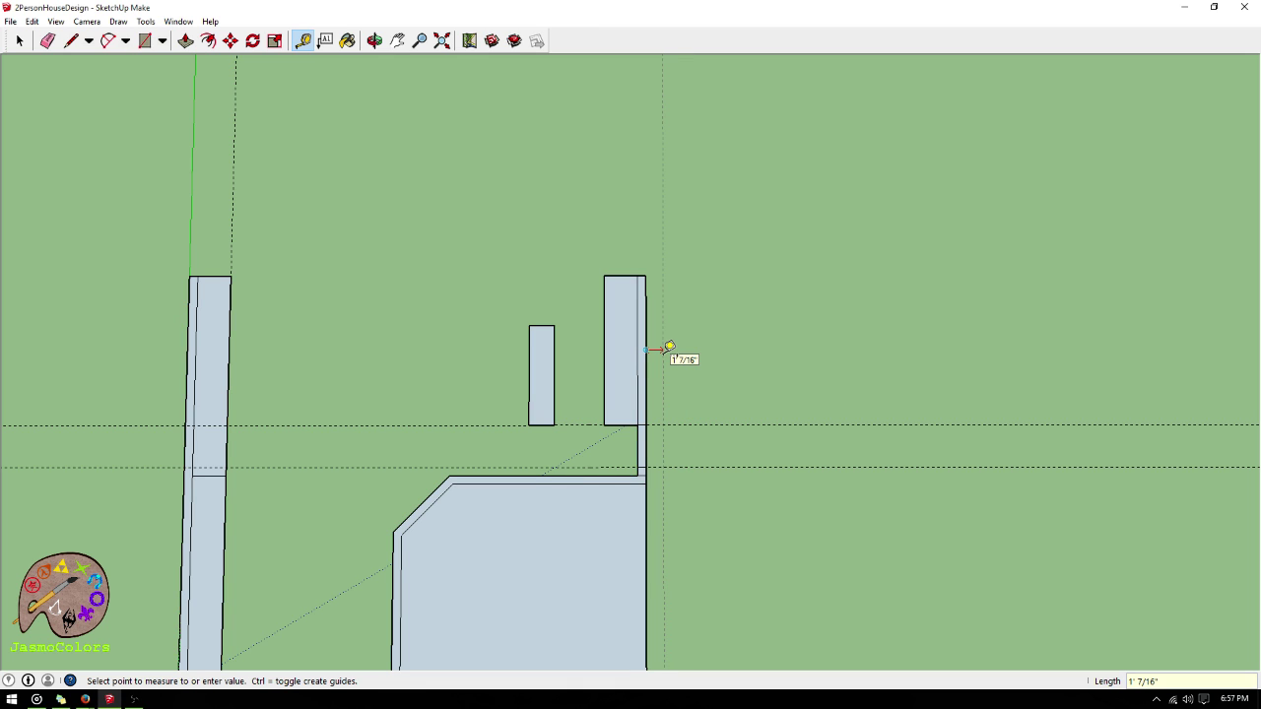
type("14'")
key("Return")
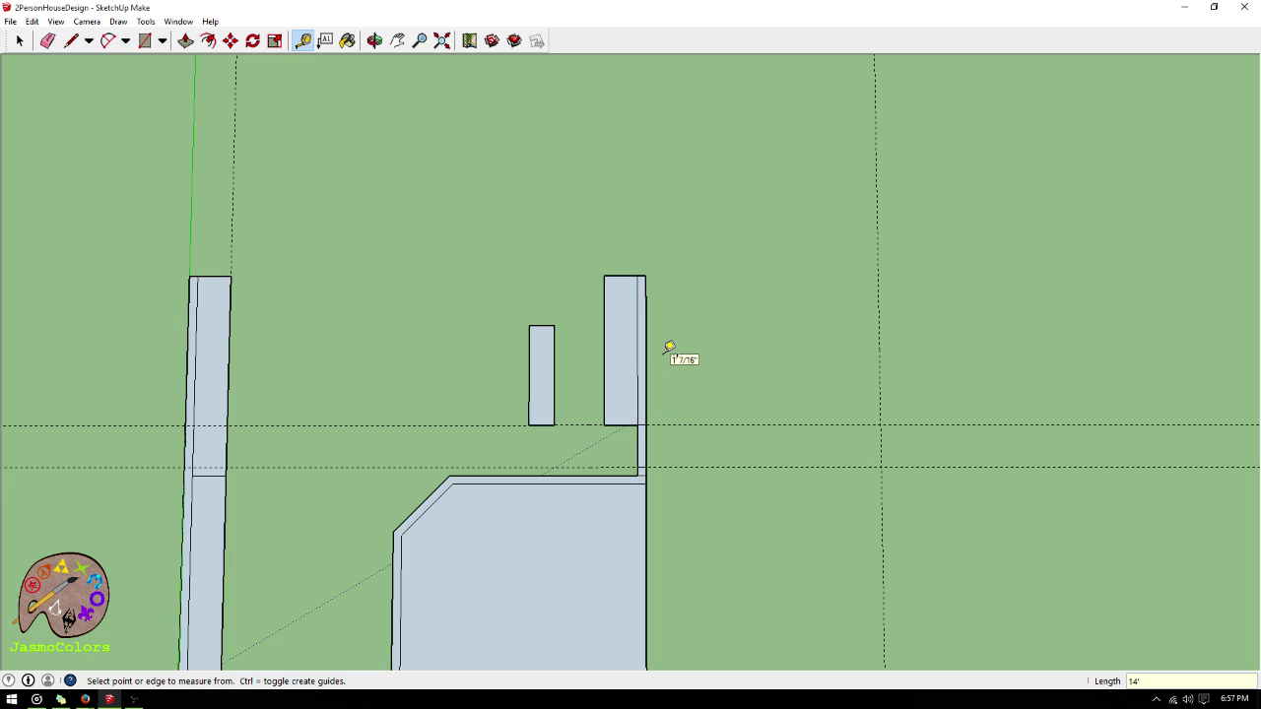
left_click(880, 336)
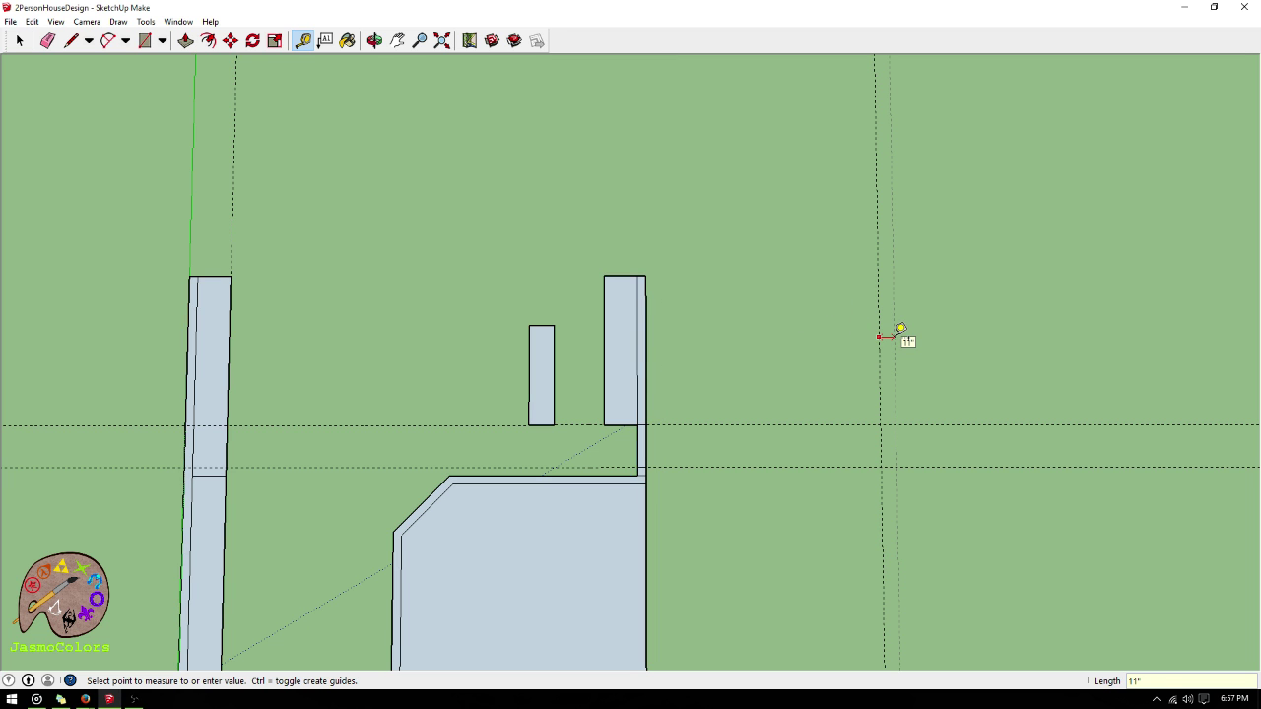
key("Escape")
- Place guides in line with the inner and outer faces of the wall along the red axis, the first 15' 6" from the opening's upper guide
scroll(822, 262, "down", 4)
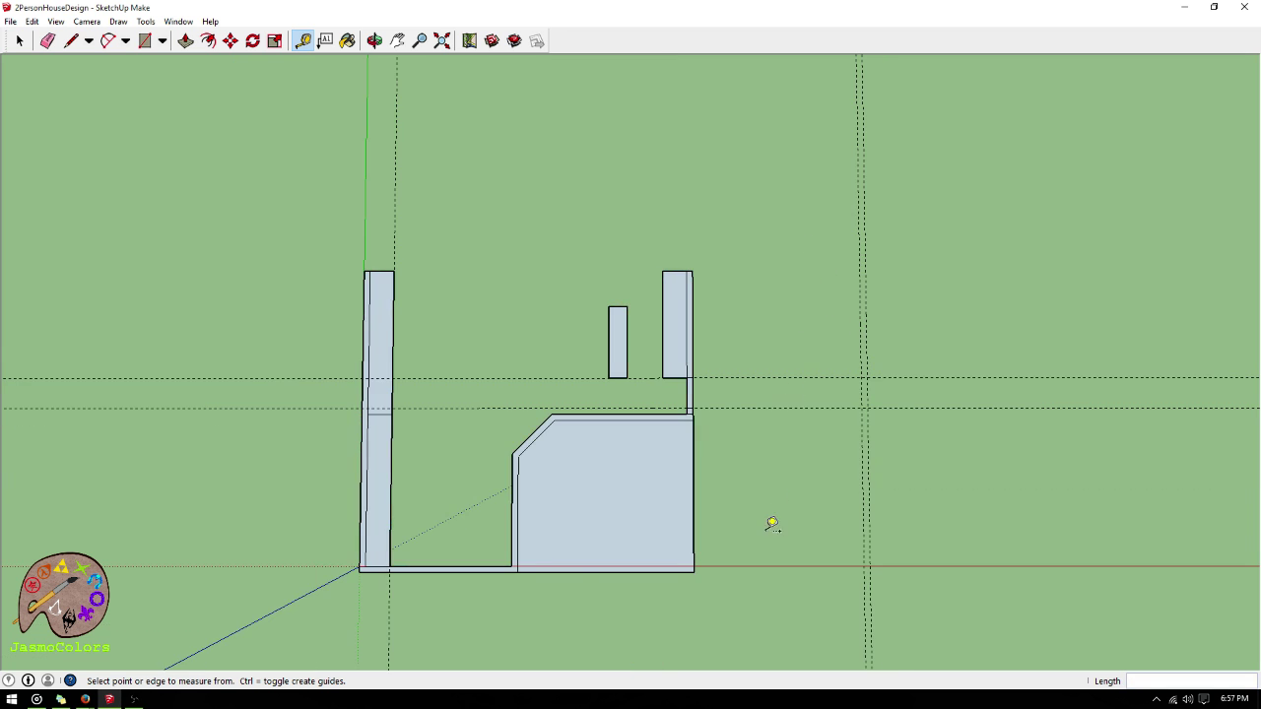
scroll(768, 521, "up", 3)
left_click(771, 325)
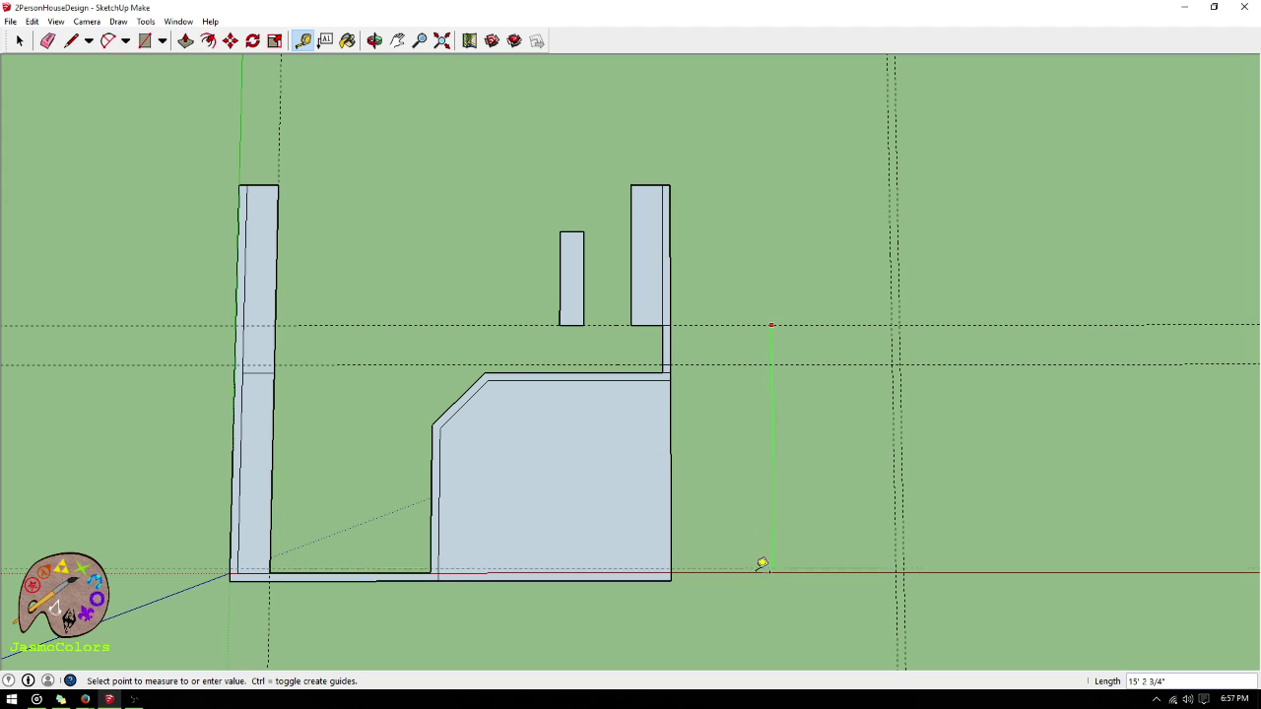
left_click(668, 575)
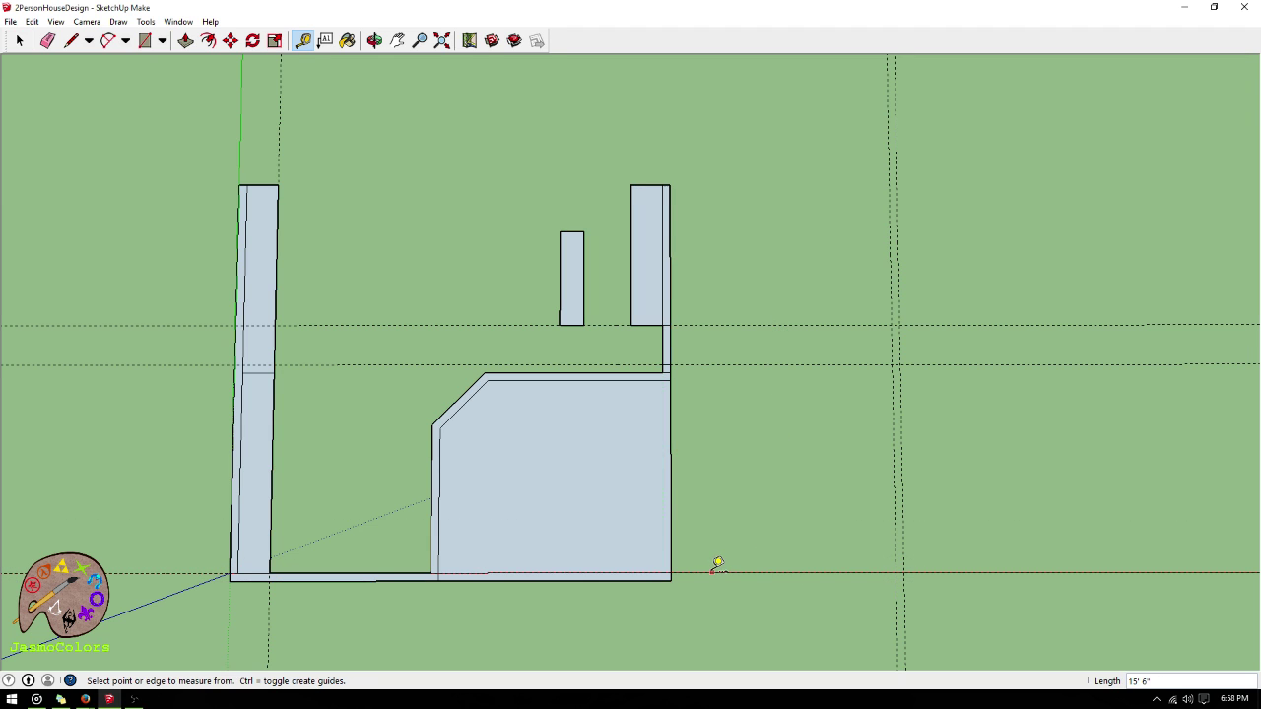
left_click(690, 574)
left_click(650, 581)
- Place a guide 6" in from the outer edge of the wall opposite the green axis, in line with its inner face
scroll(847, 575, "up", 2)
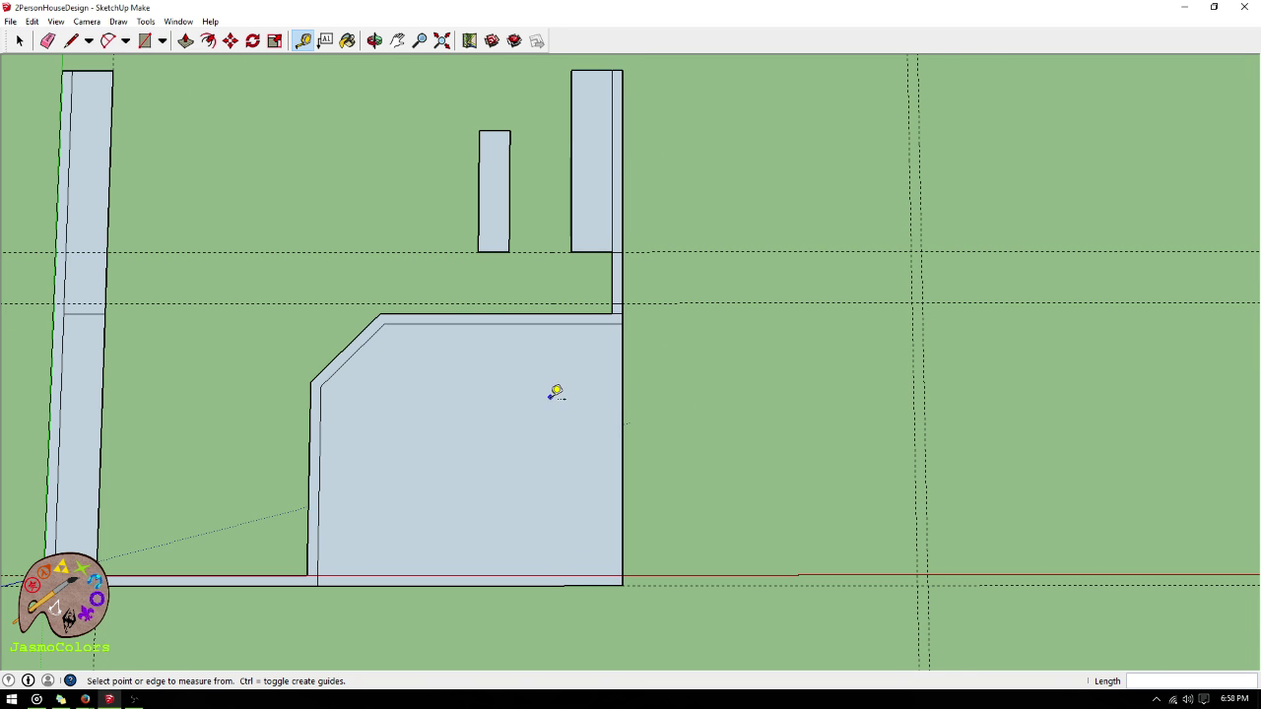
scroll(556, 392, "up", 1)
left_click(637, 246)
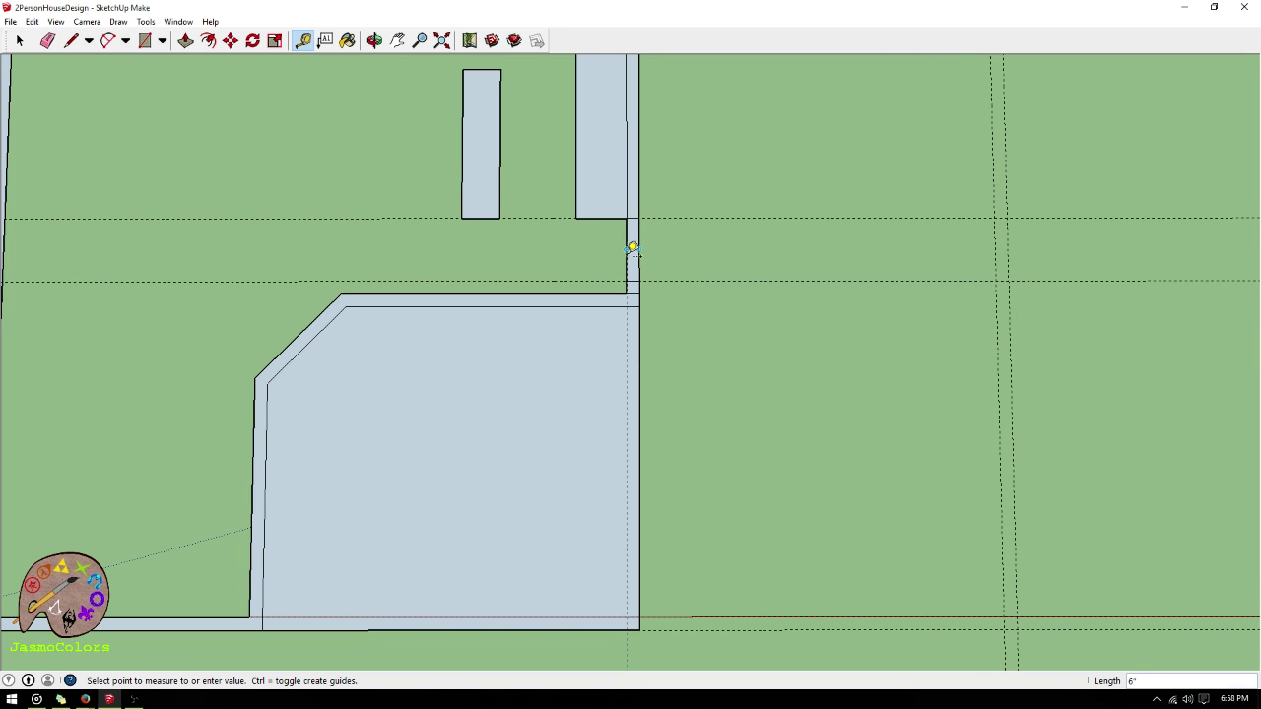
left_click(633, 246)
- Draw a 13' line continuing the wall's inner face to the outer edge of the red-axis wall, and erase the short edges crossing the wall
left_click(71, 40)
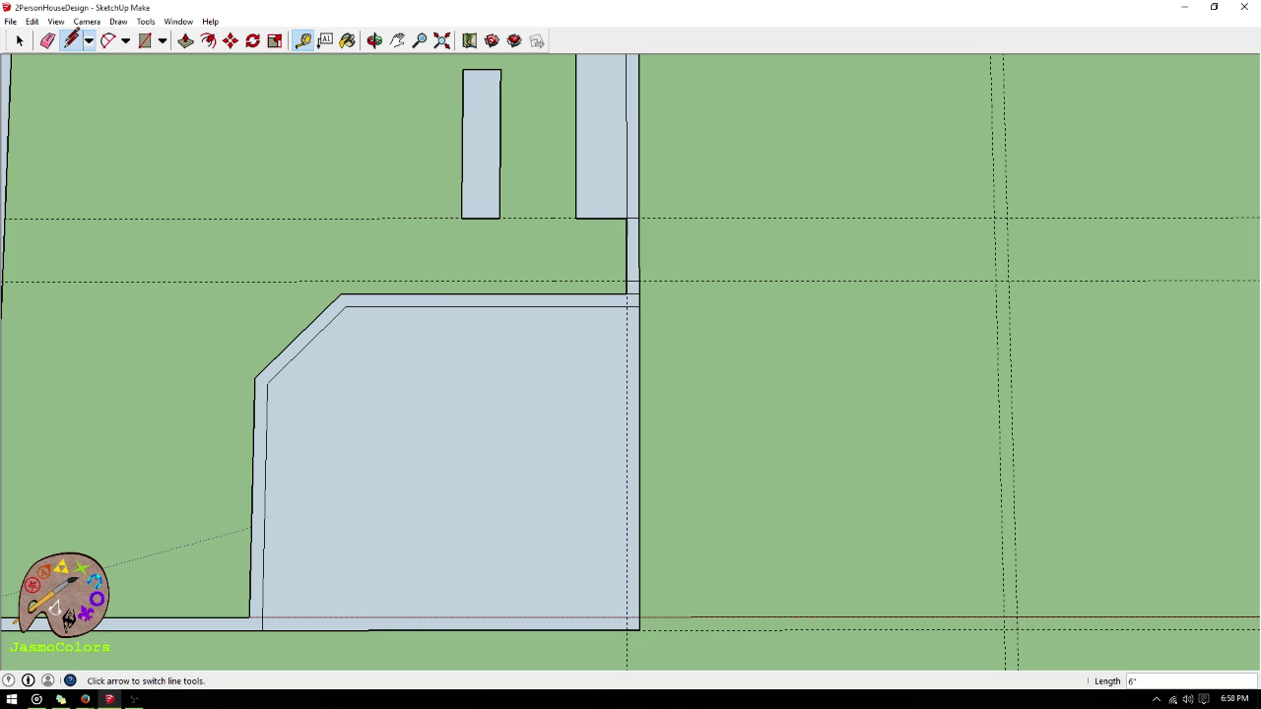
left_click(628, 294)
scroll(651, 414, "down", 1)
scroll(651, 552, "up", 1)
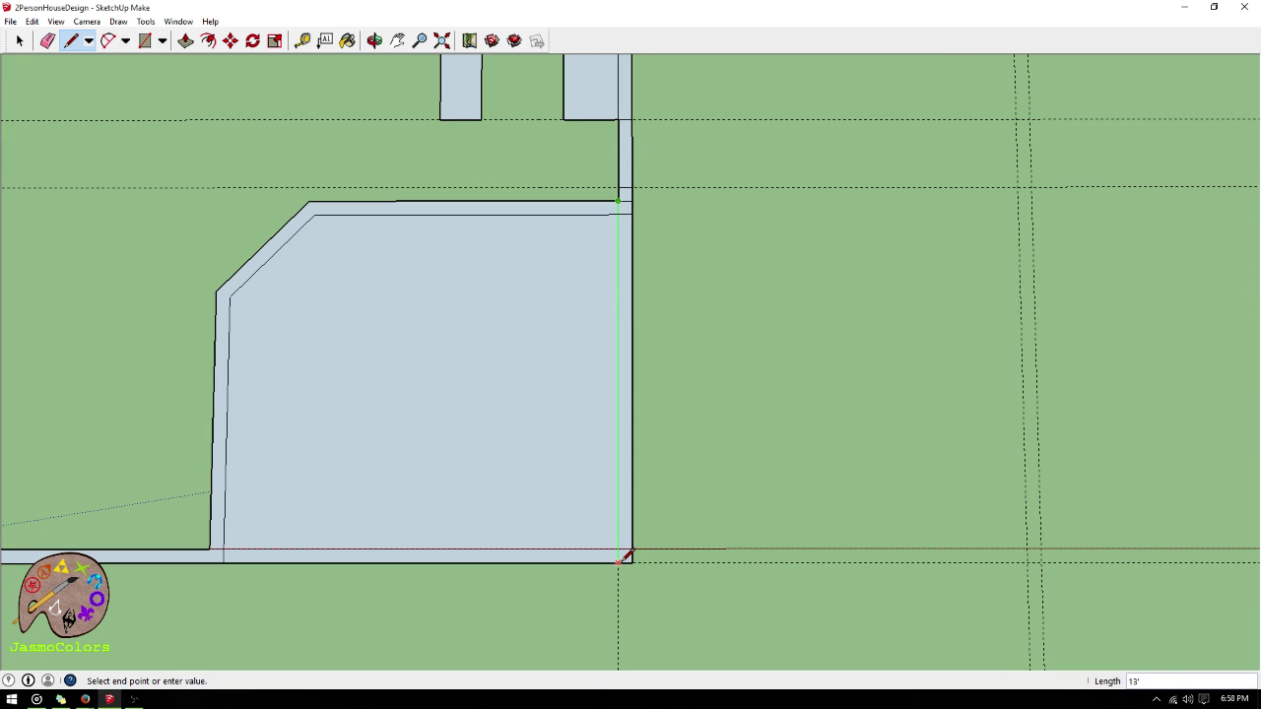
left_click(619, 562)
scroll(525, 632, "down", 1)
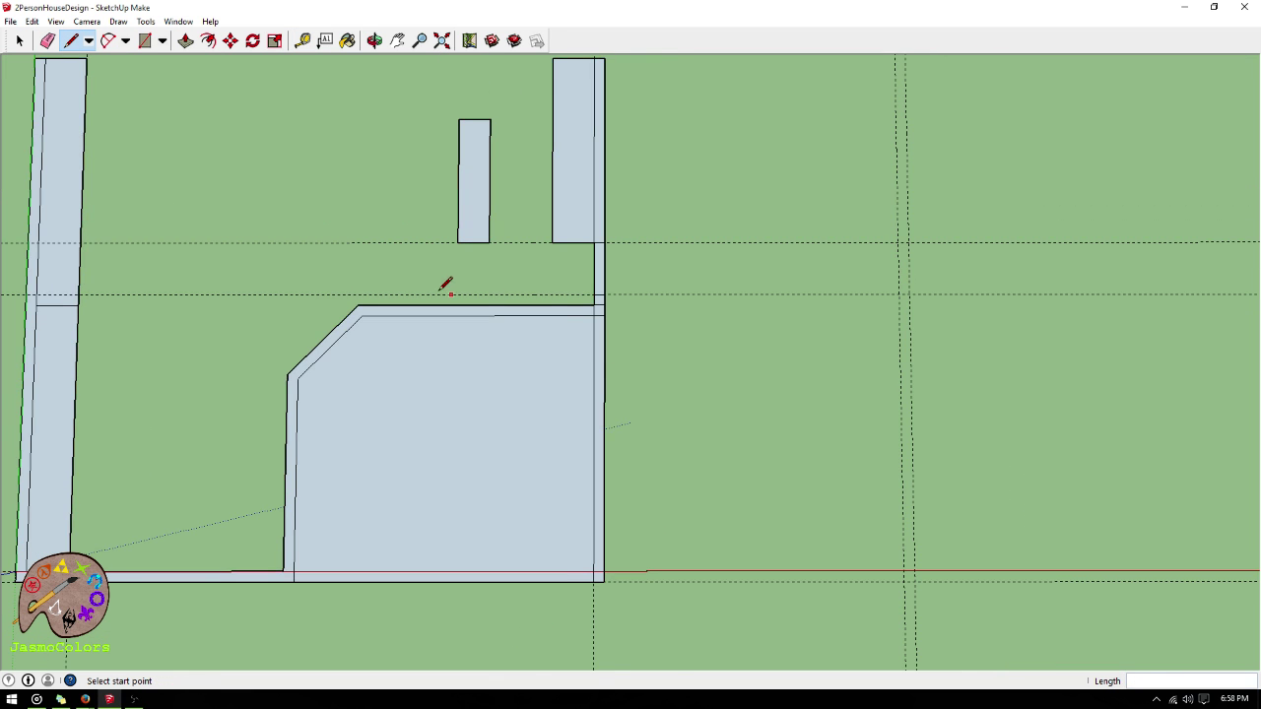
scroll(445, 286, "up", 1)
key("space")
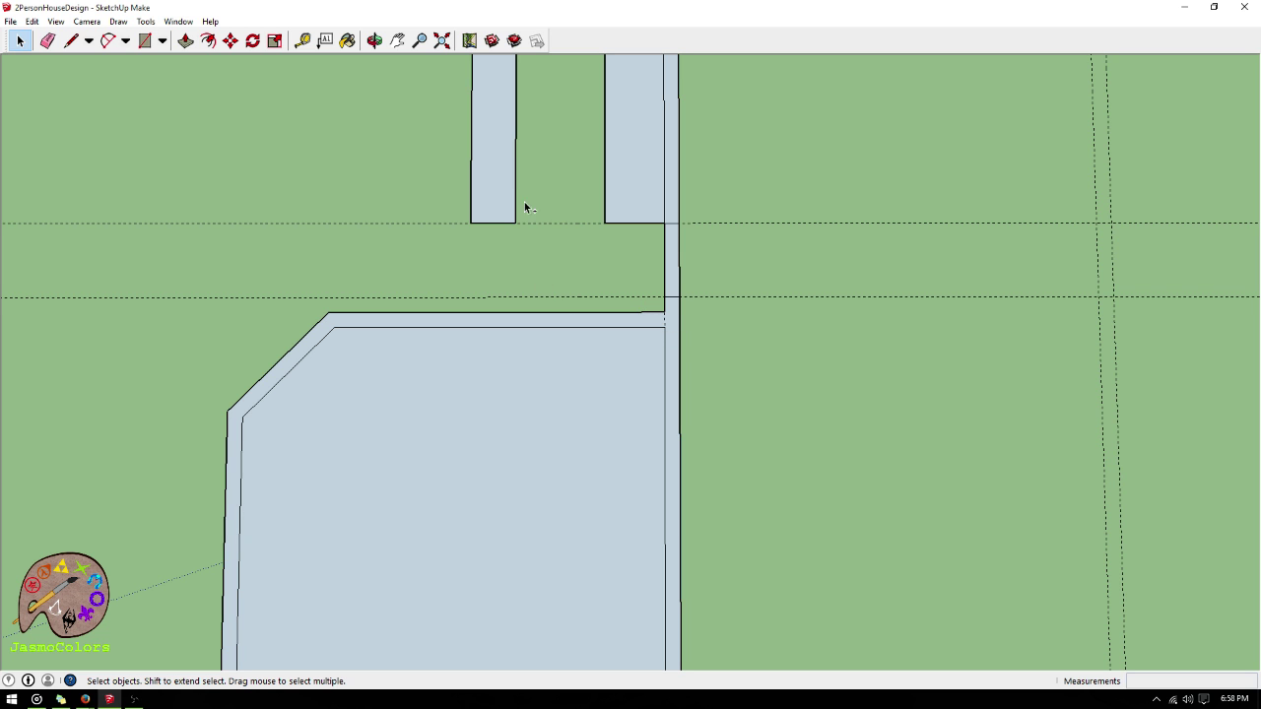
- Examine the wall junctions, the fixture strips and the open area beyond the strips' far ends
scroll(382, 201, "down", 1)
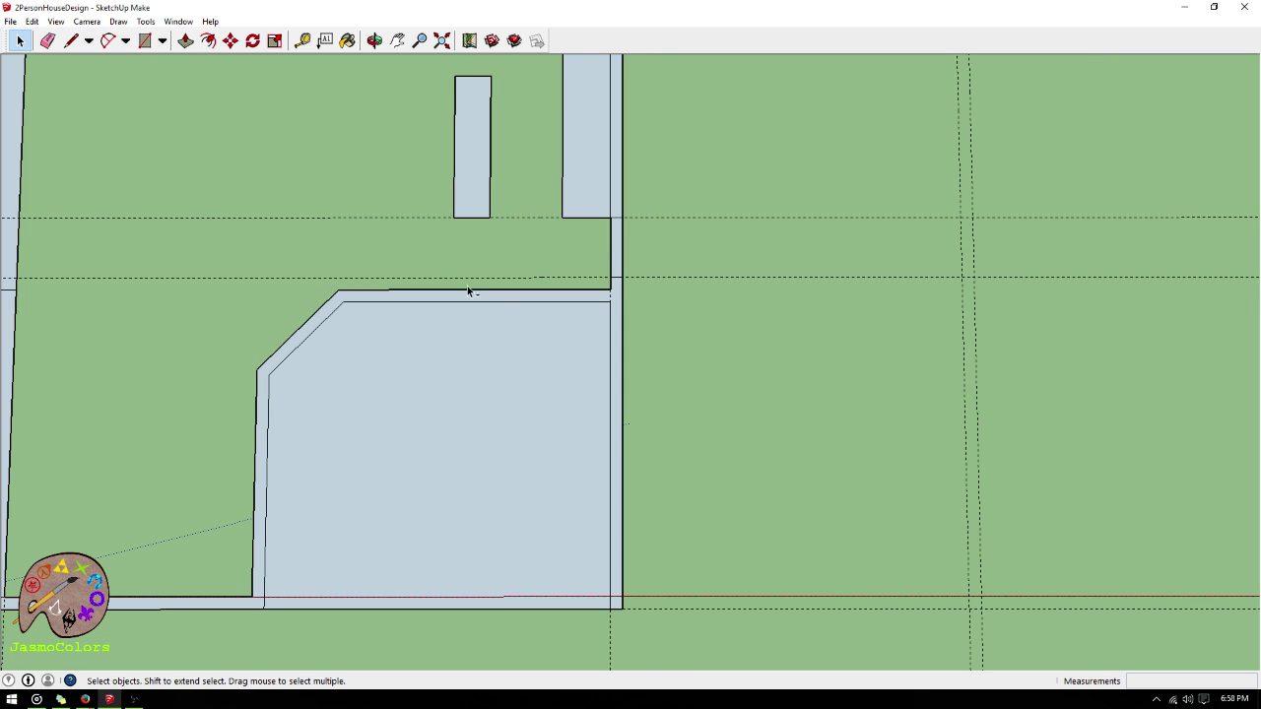
scroll(615, 586, "up", 2)
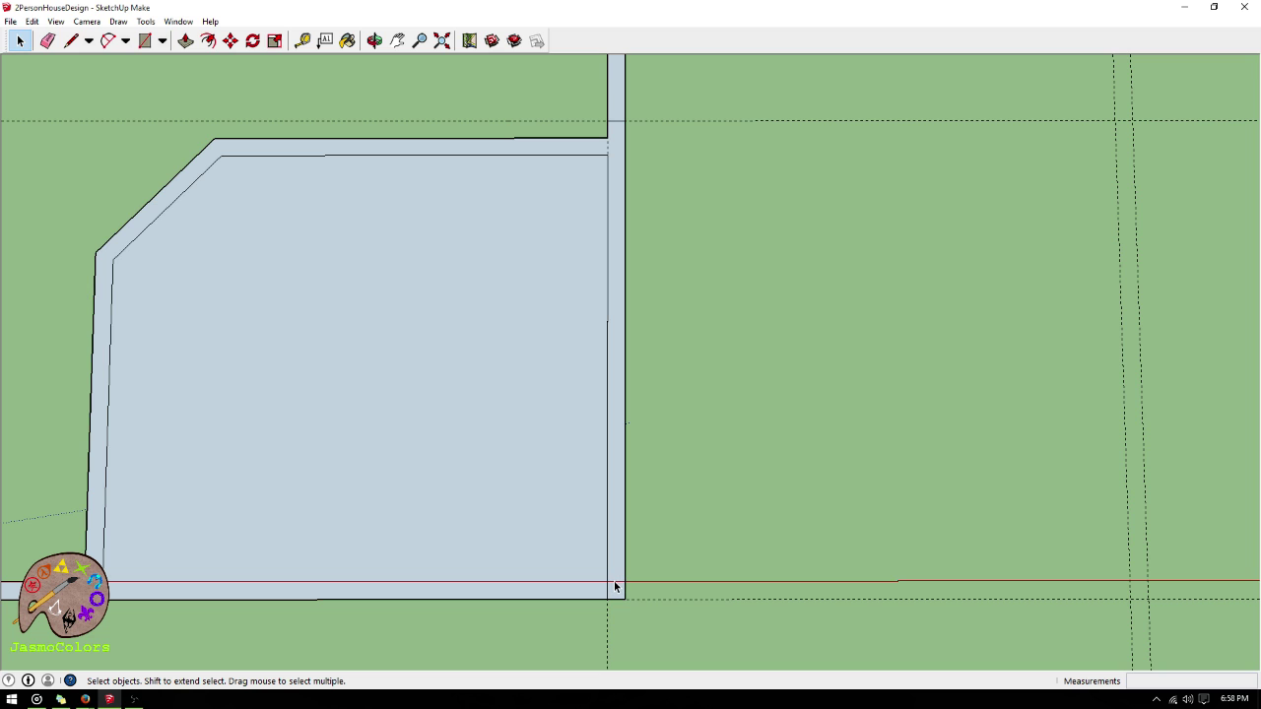
scroll(404, 515, "down", 2)
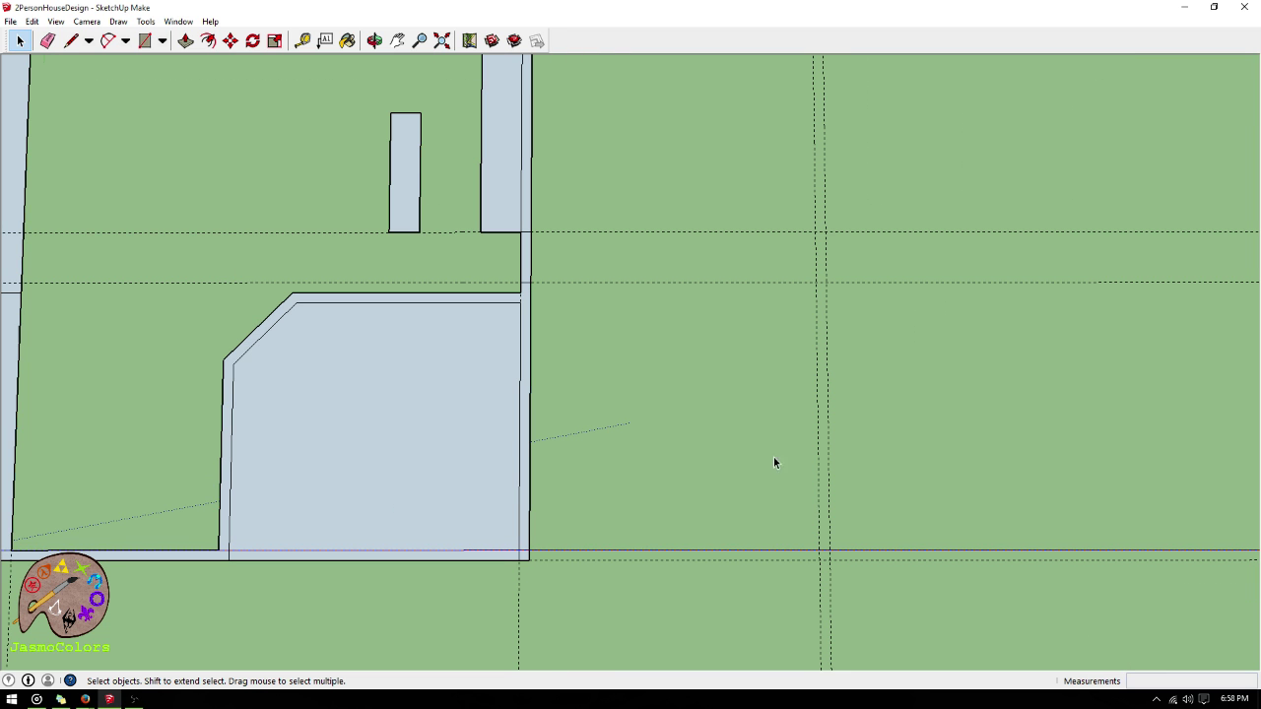
scroll(775, 462, "down", 1)
scroll(500, 287, "up", 2)
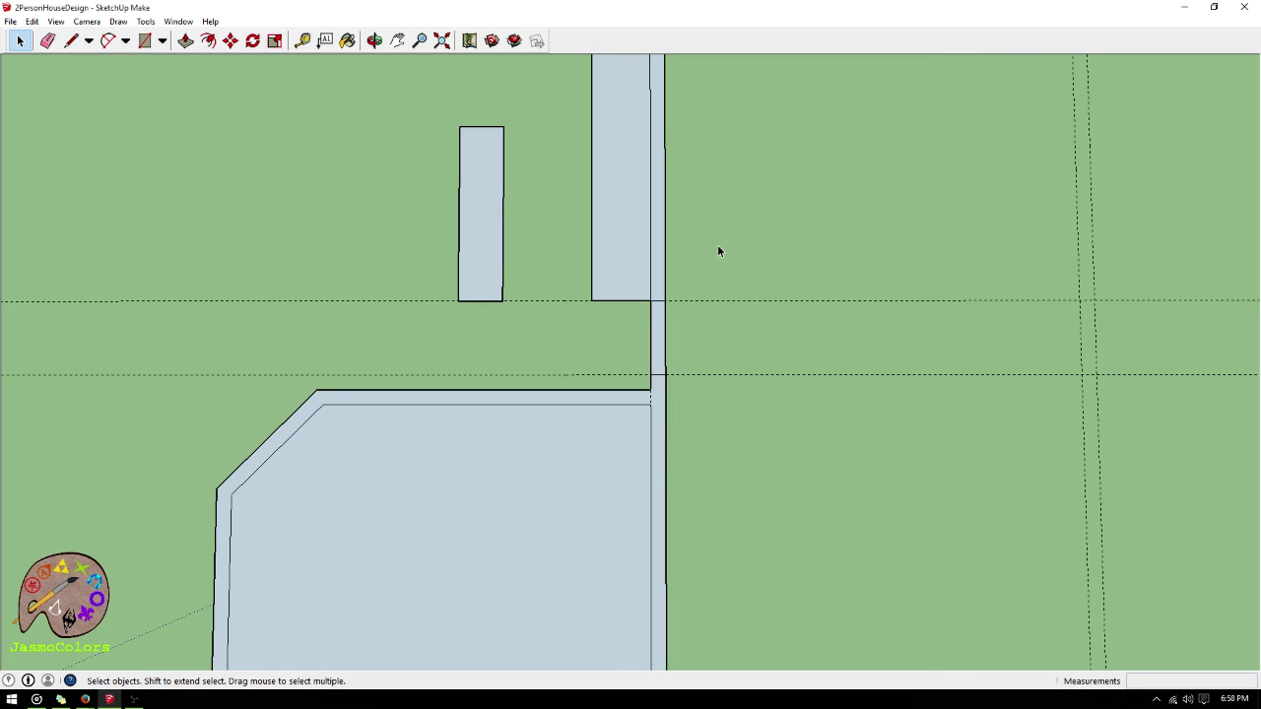
scroll(495, 183, "up", 1)
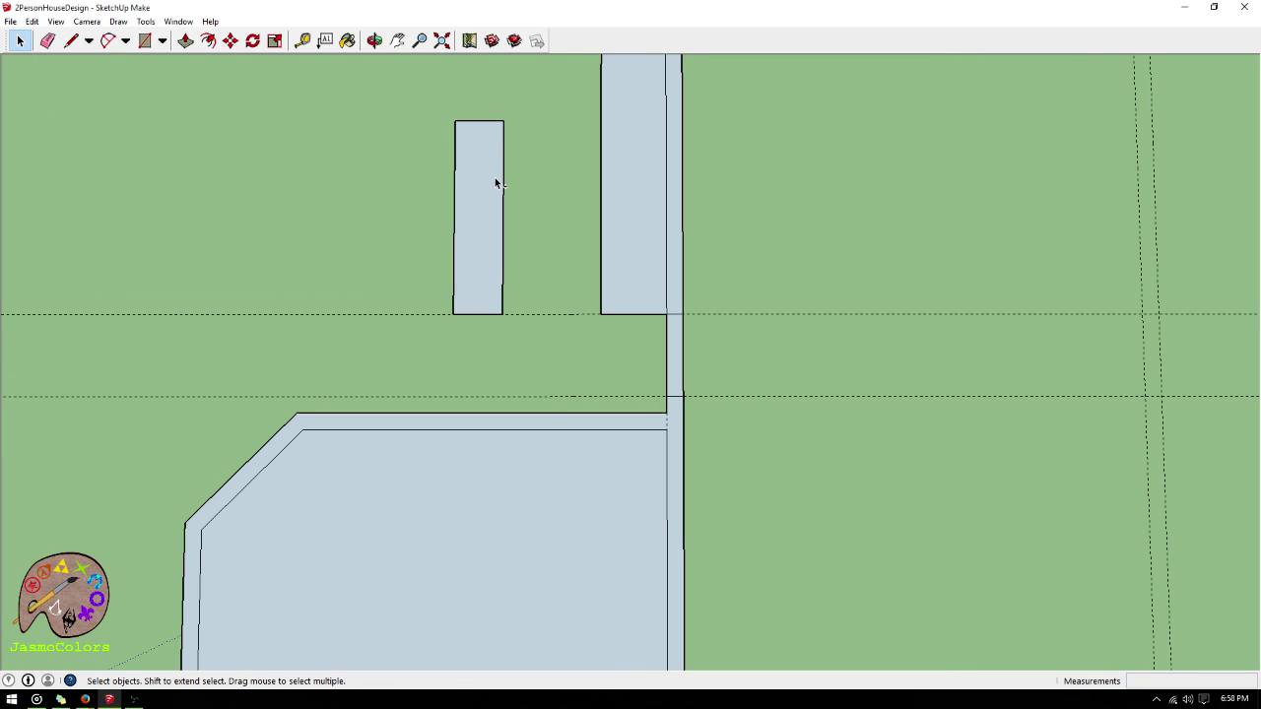
scroll(507, 223, "down", 2)
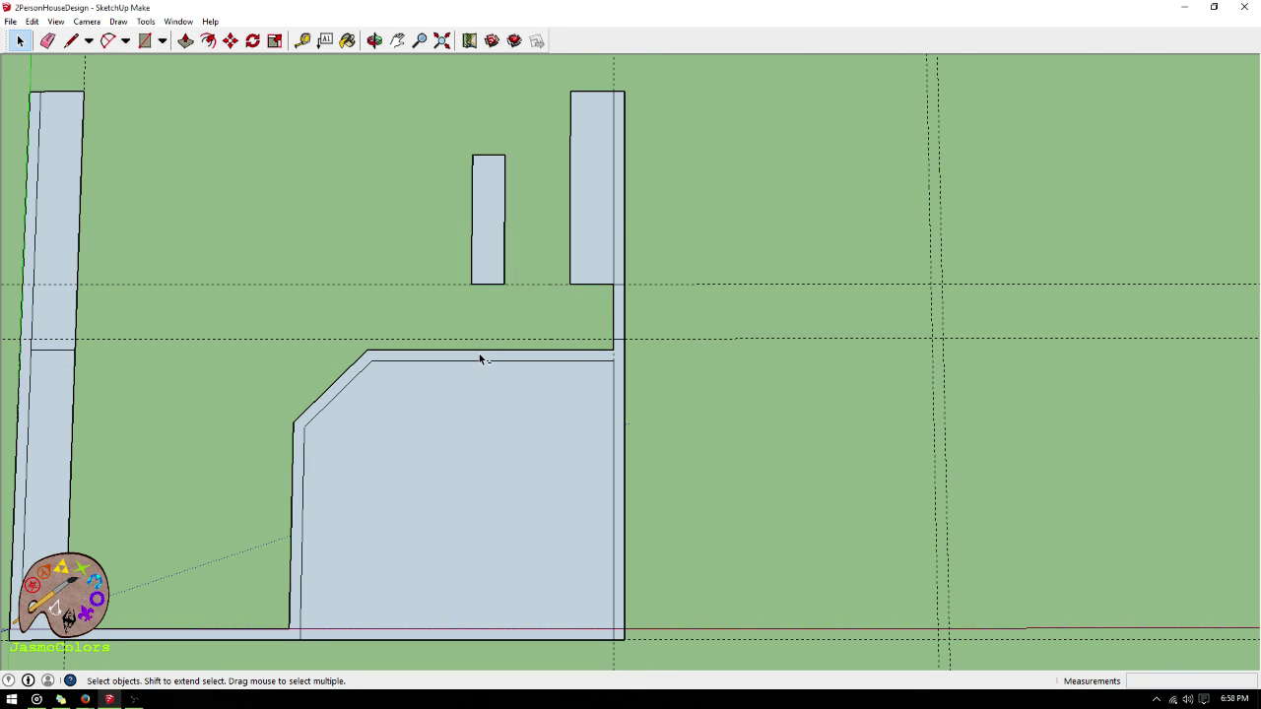
scroll(508, 437, "down", 1)
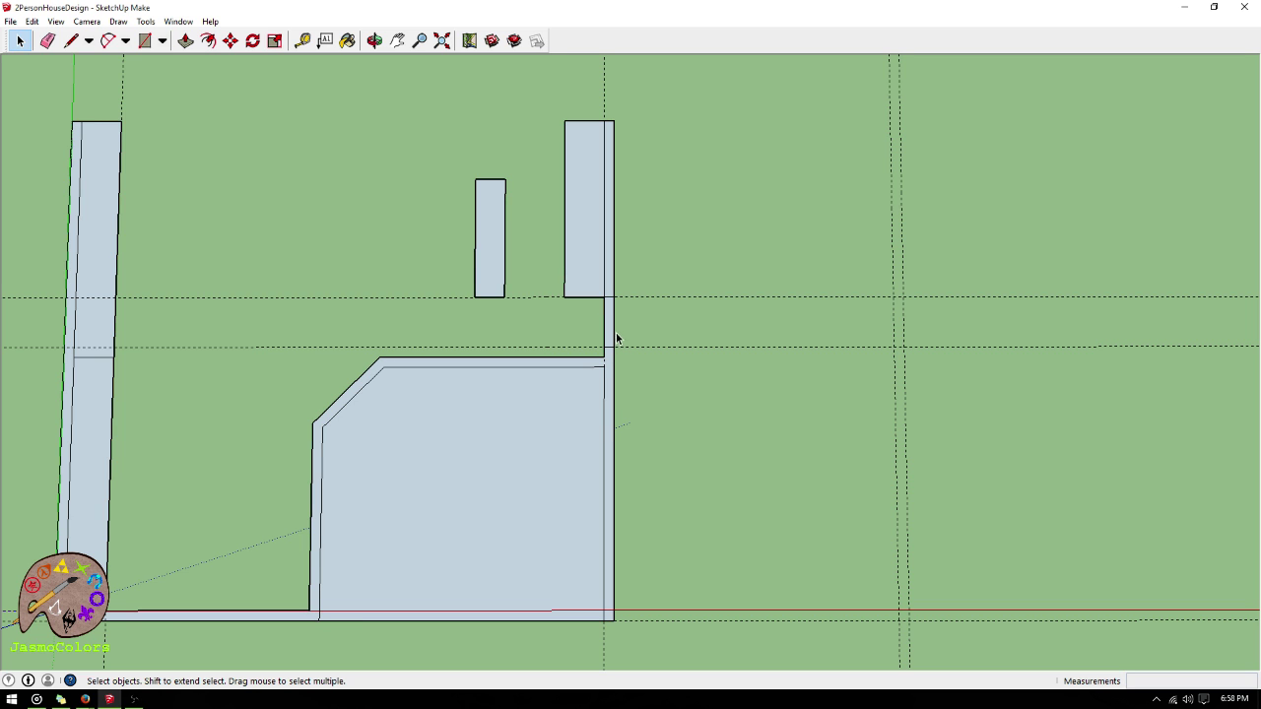
scroll(712, 581, "down", 3)
scroll(454, 117, "up", 2)
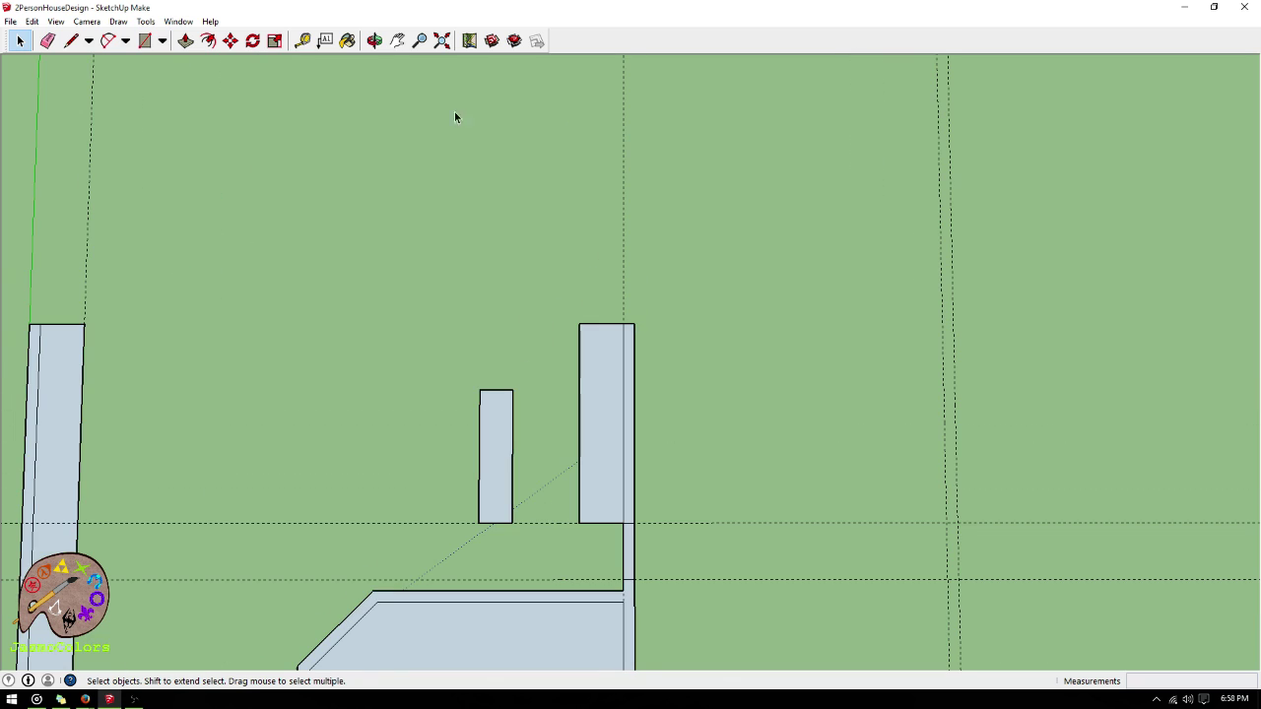
- Place a guide 6" beyond the far end of the fixture strip opposite the green axis, and a second guide 30" beyond it
left_click(303, 40)
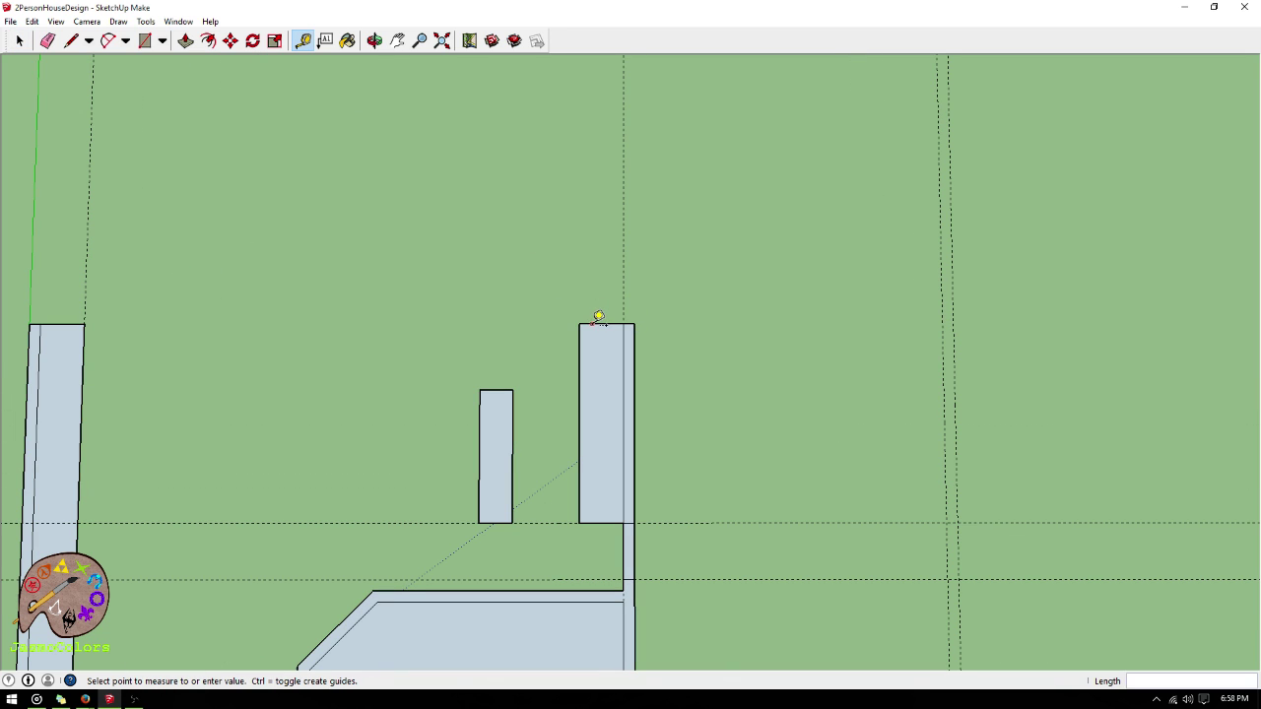
left_click(592, 323)
key("Return")
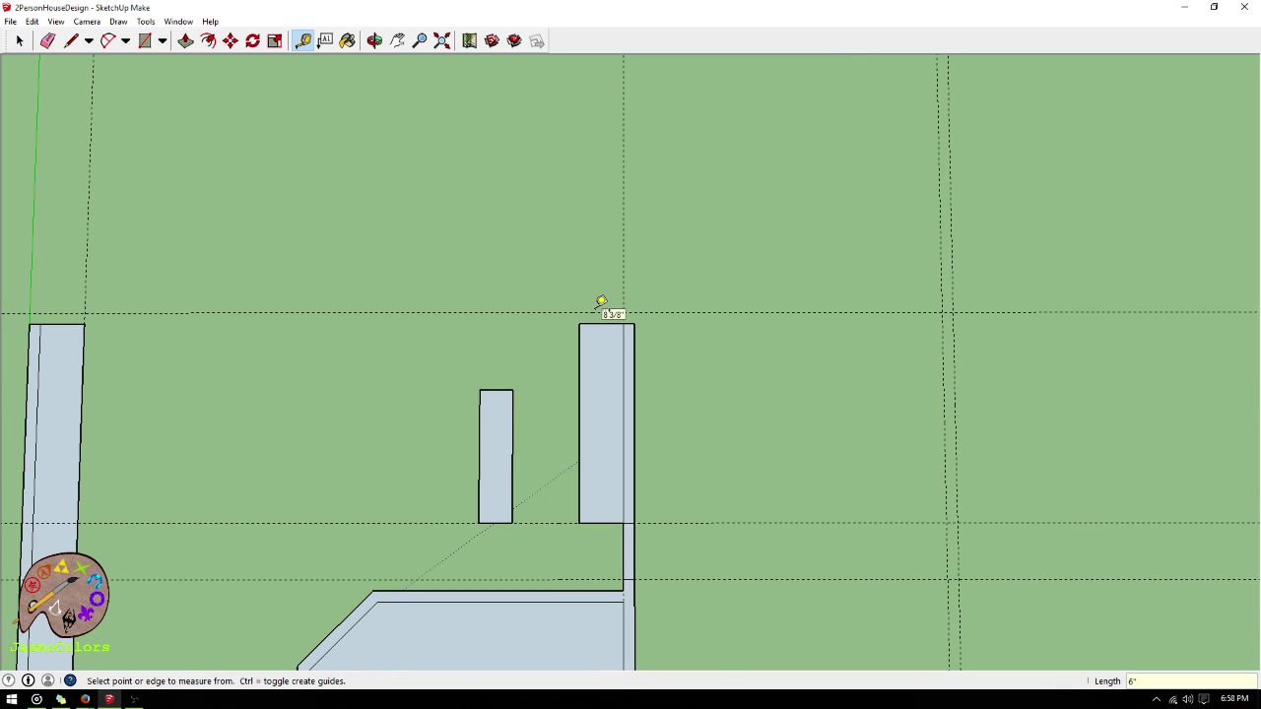
left_click(579, 314)
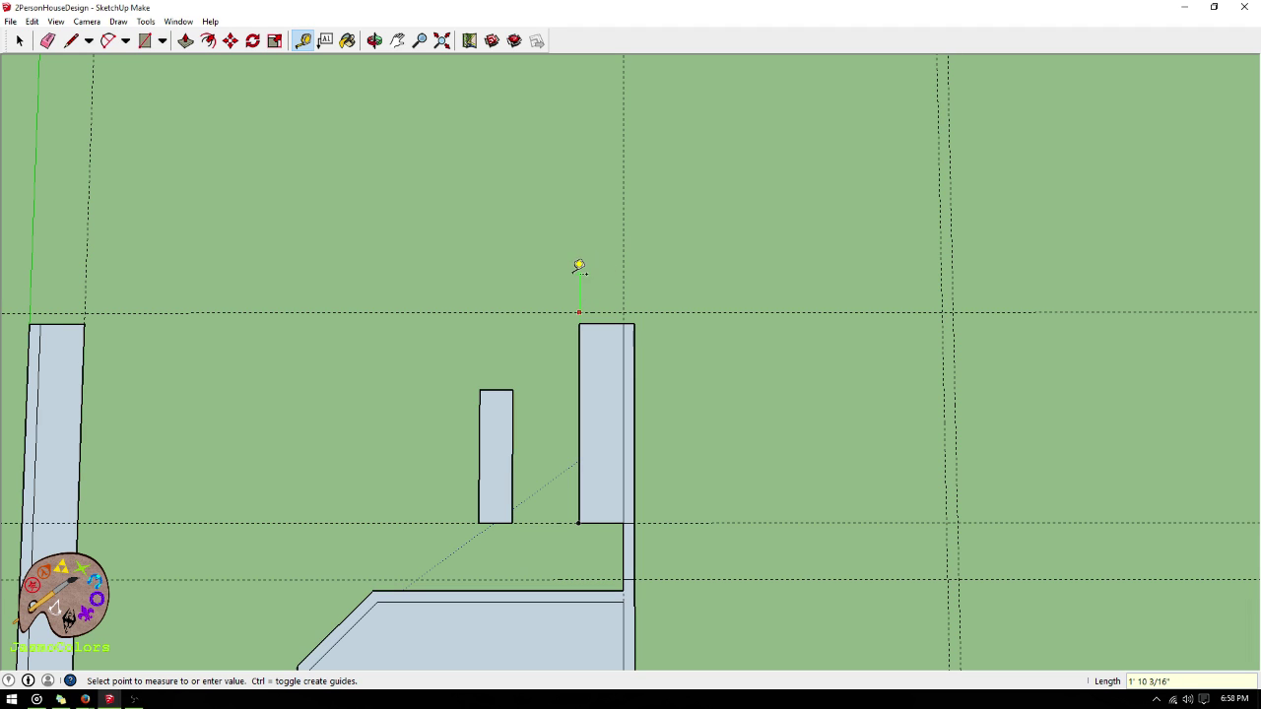
left_click(612, 311)
left_click(606, 313)
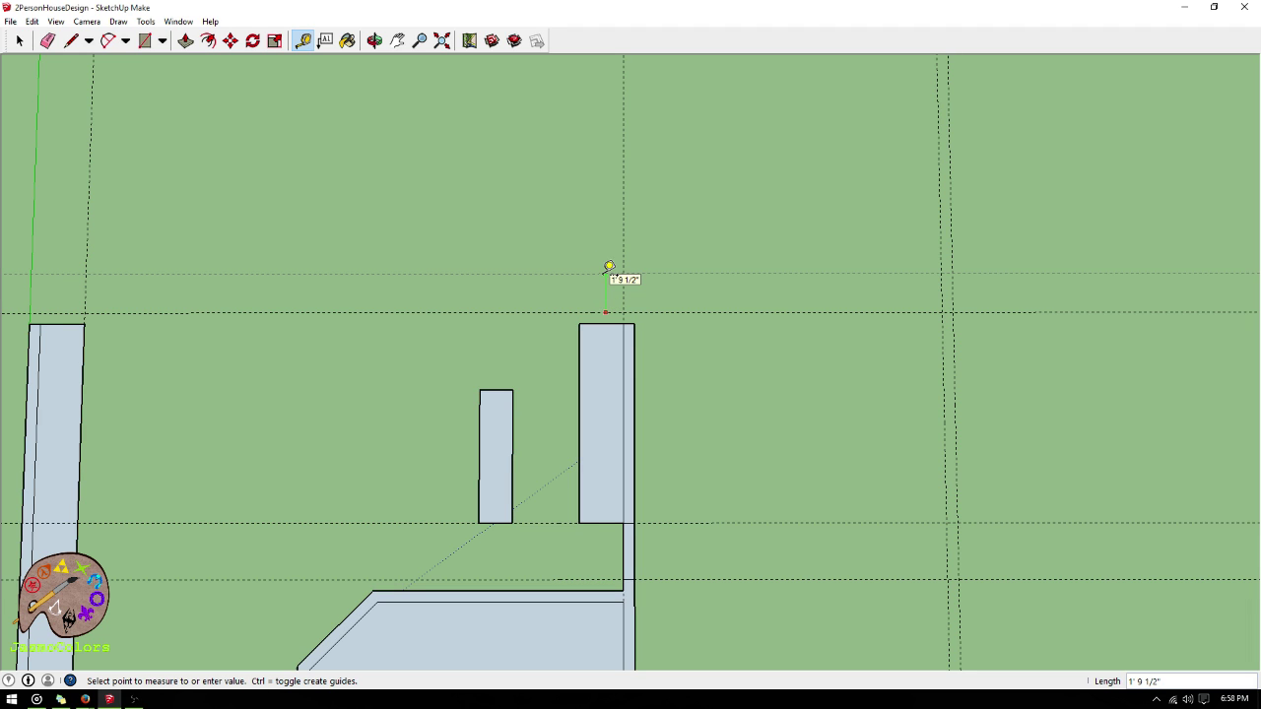
type("30")
key("Return")
- Place a guide 6" beyond the 30" guide and another in line with the outer face of the wall opposite the green axis
left_click(600, 257)
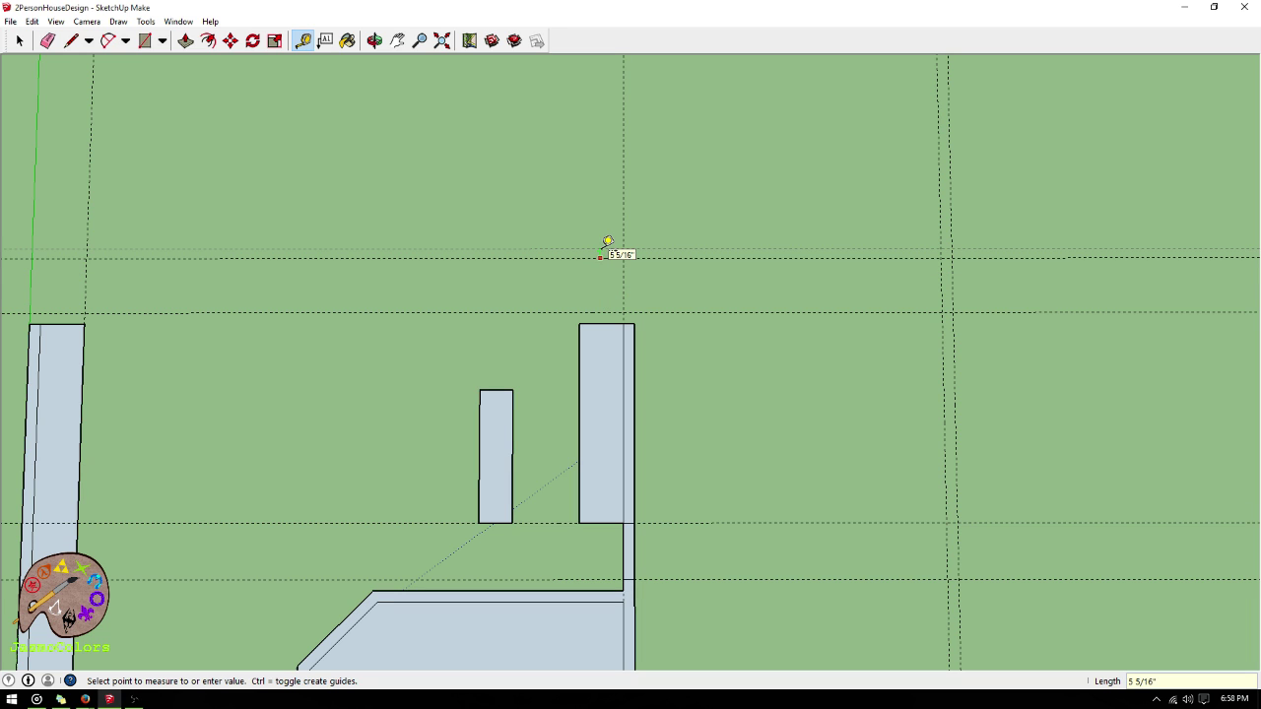
type("6")
key("Return")
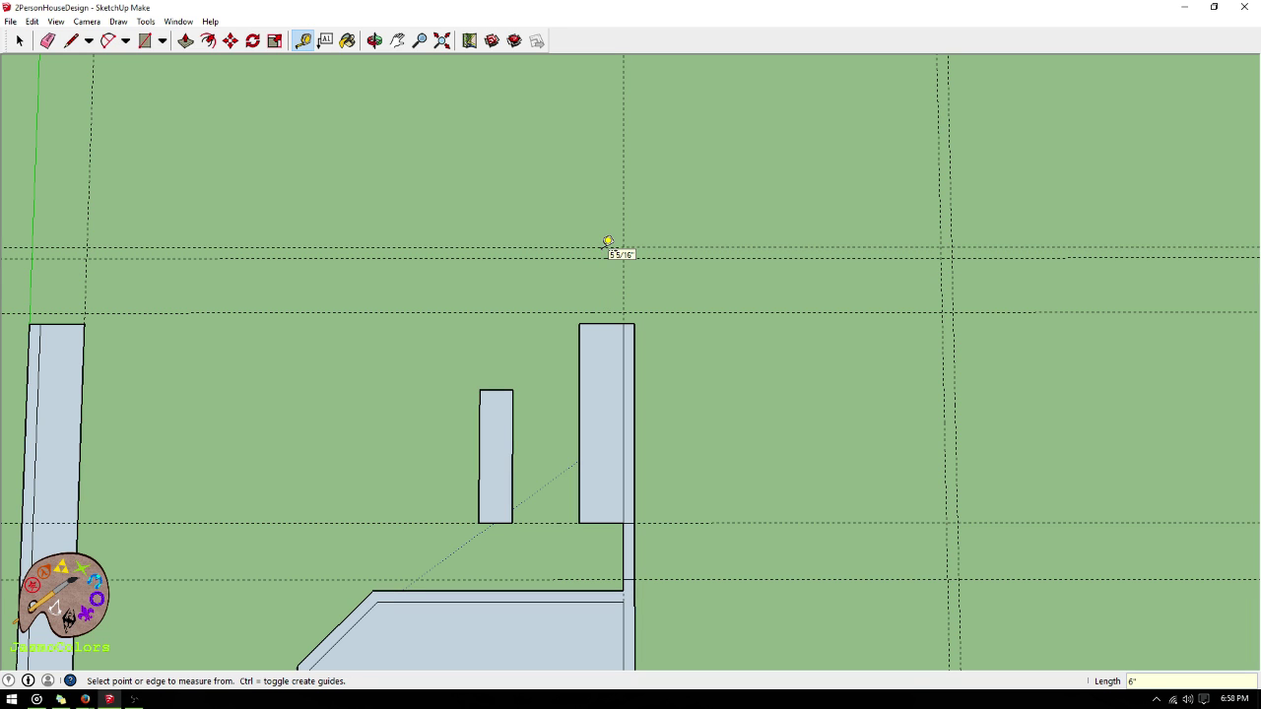
left_click(628, 283)
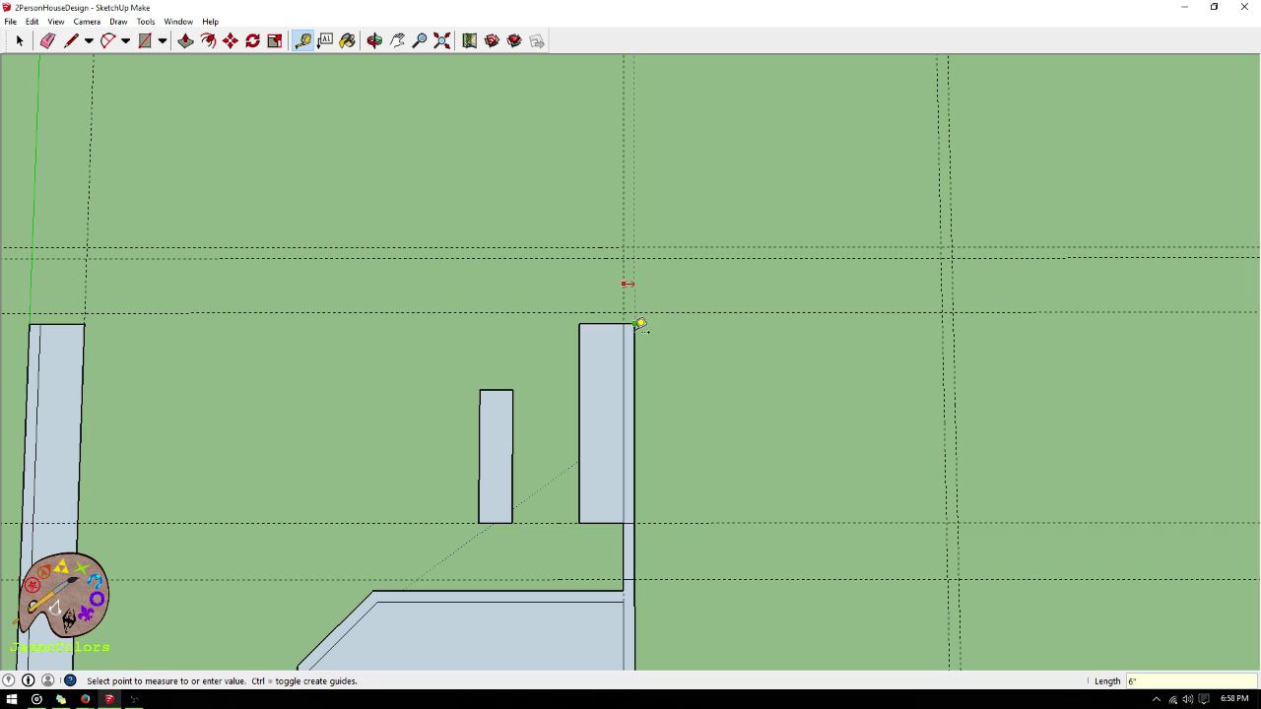
key("Escape")
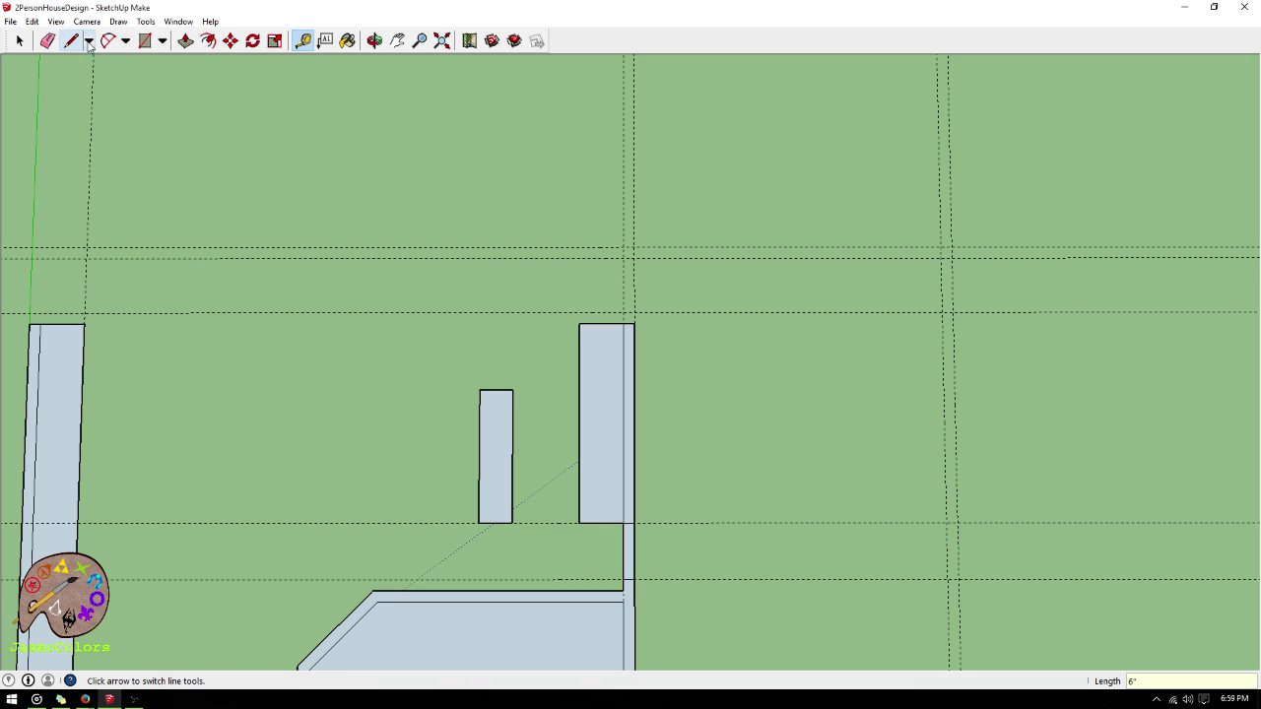
- Draw a 6" by 30" rectangle between the new guides, in line with the wall and beyond the fixture strip
left_click(144, 40)
left_click(628, 254)
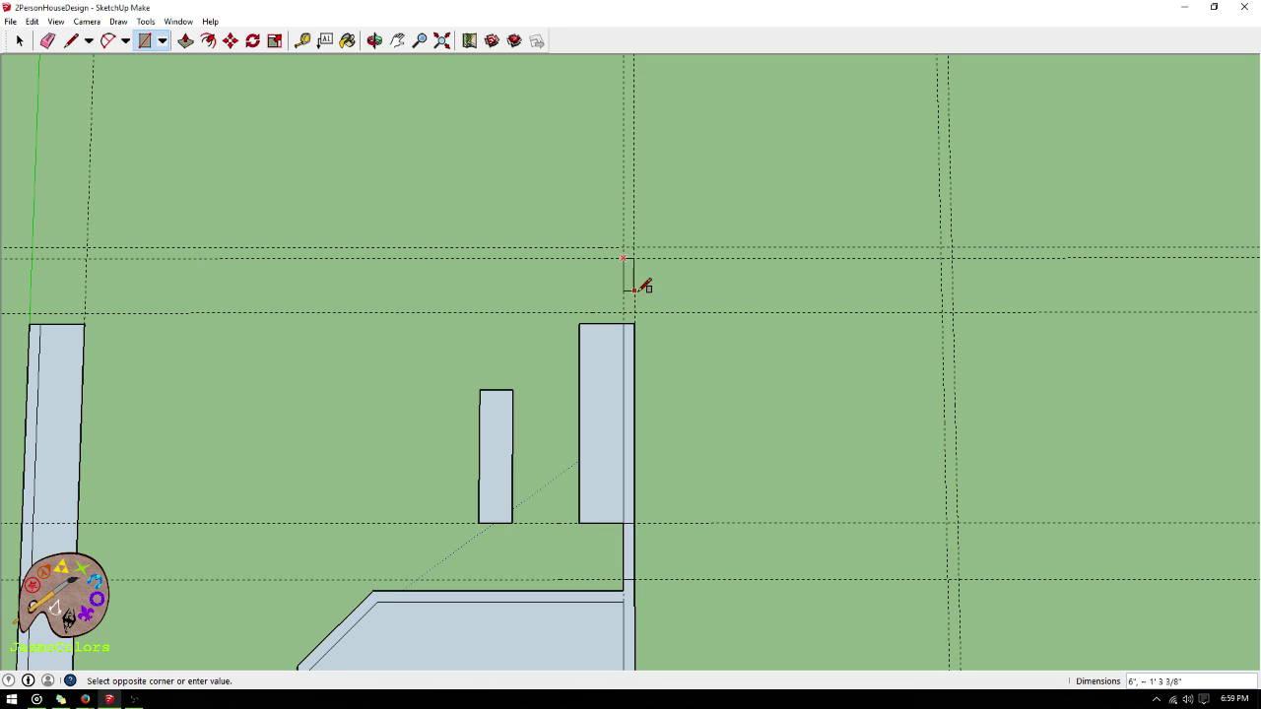
left_click(634, 311)
scroll(730, 168, "down", 2)
scroll(761, 155, "down", 2)
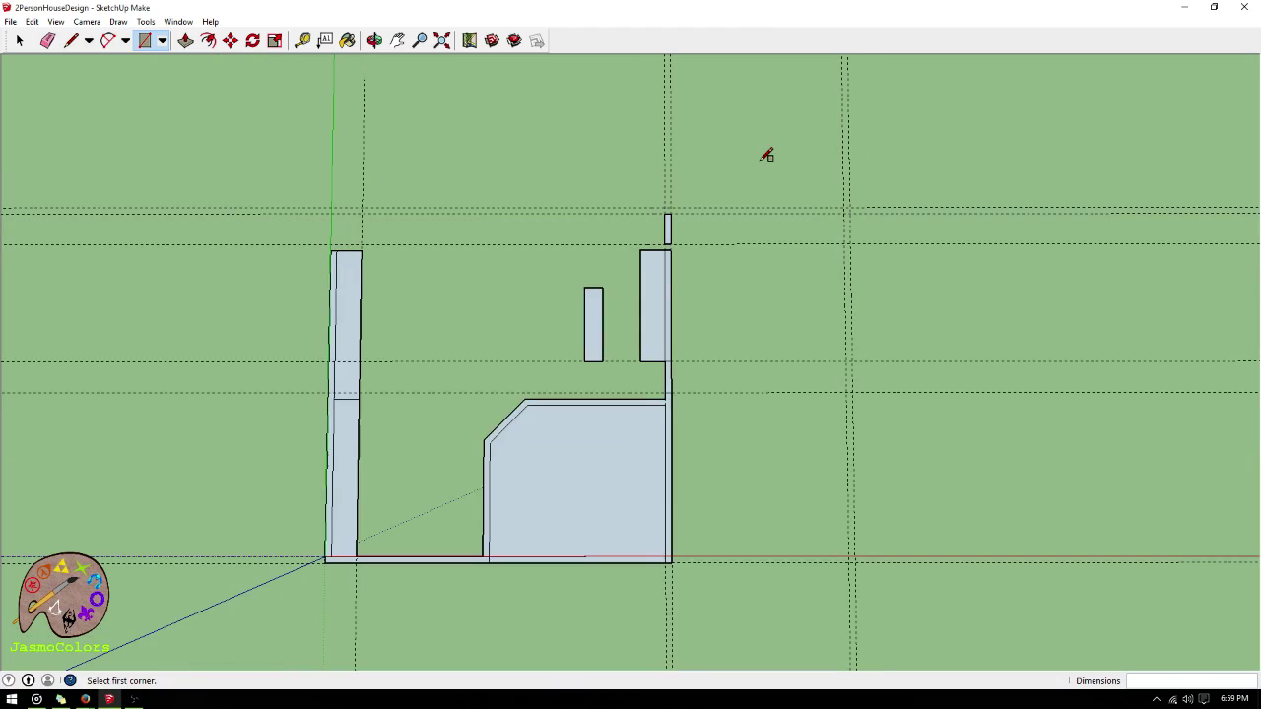
- Place a guide 6" beyond the opening's upper guide, on the side away from the red axis, for the adjoining room's wall thickness
scroll(867, 584, "up", 3)
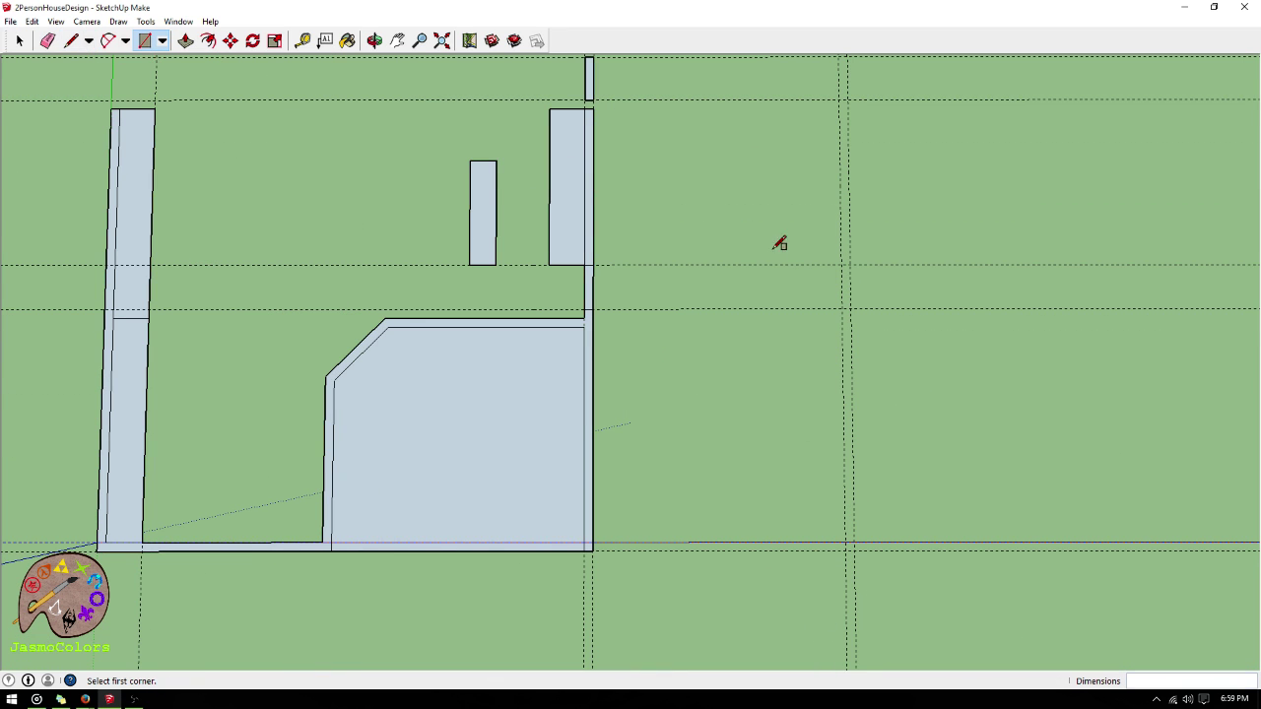
left_click(303, 40)
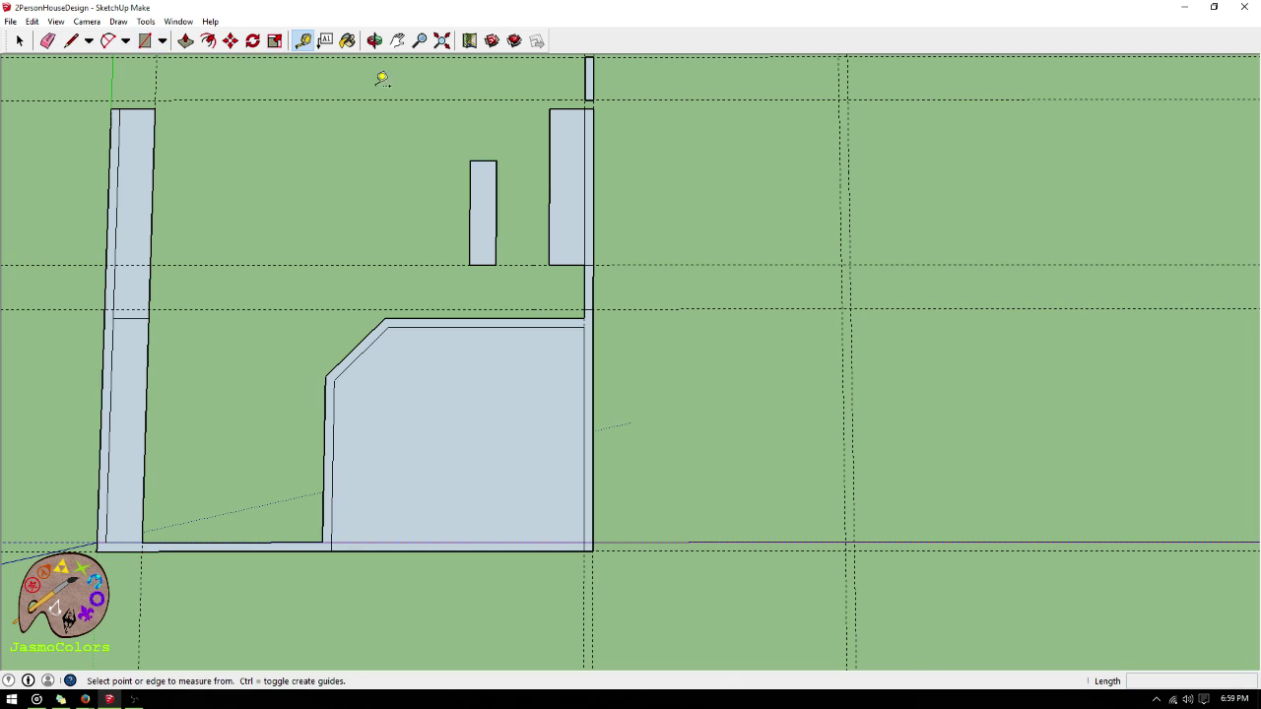
scroll(651, 256, "up", 2)
left_click(651, 265)
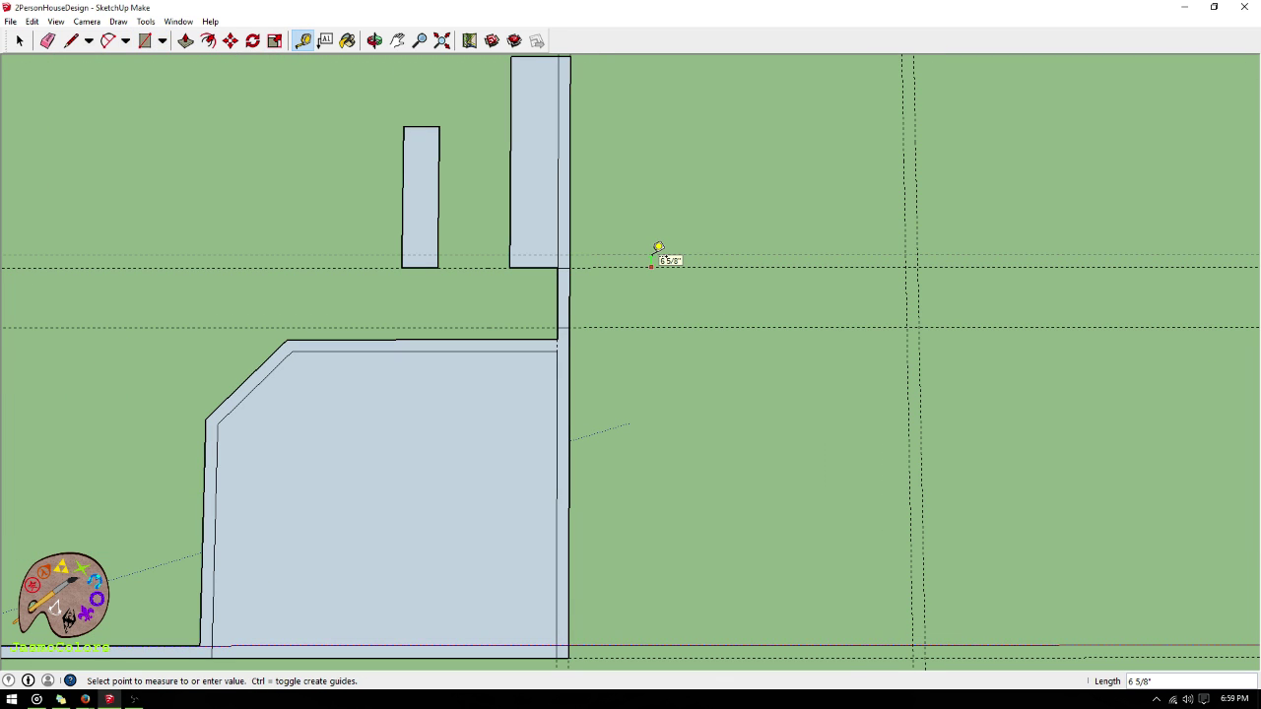
type("6")
key("Return")
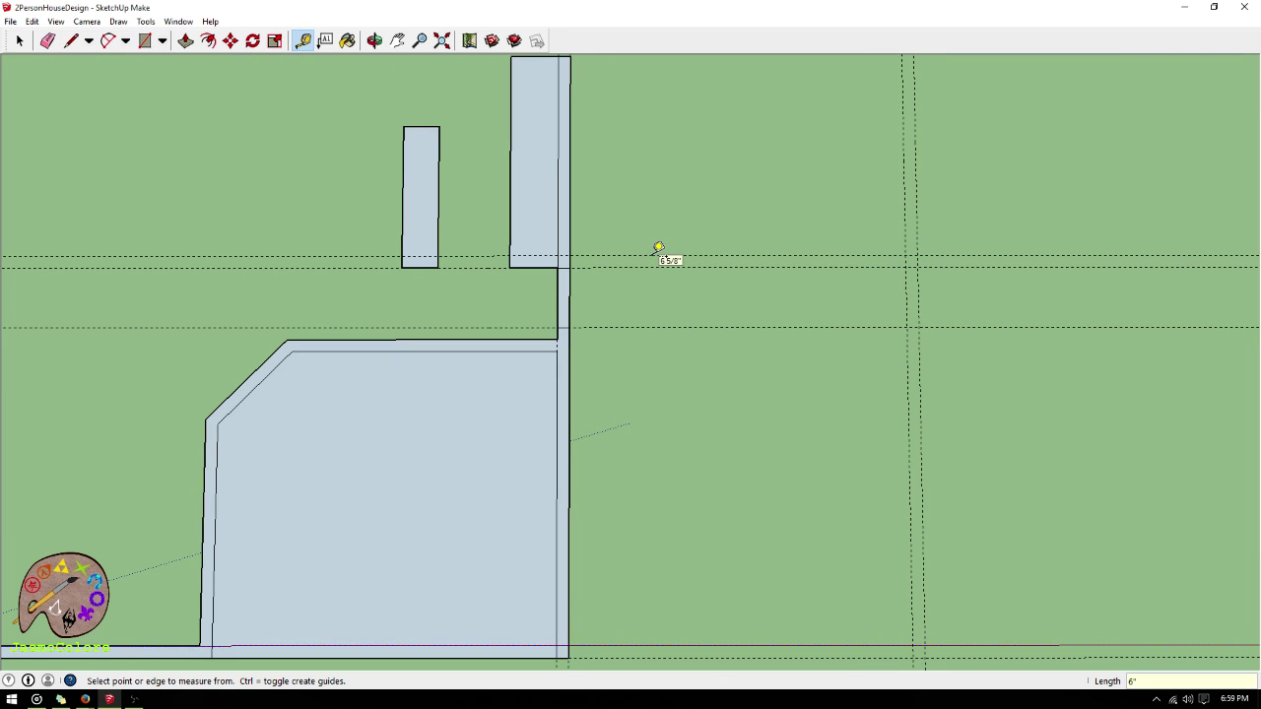
- Draw the adjoining room's outer outline along the outermost guides, 14' 6" wide, from the existing wall and back to its corner
left_click(71, 41)
left_click(569, 256)
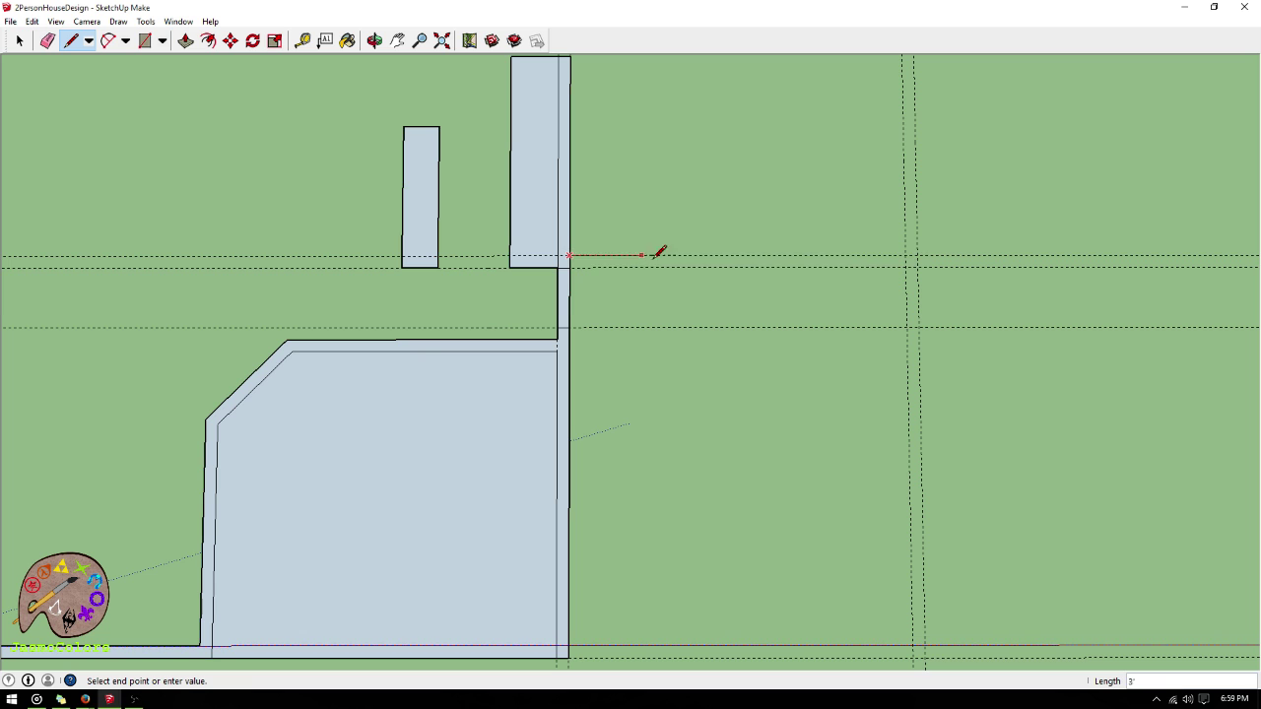
left_click(918, 257)
scroll(919, 256, "down", 2)
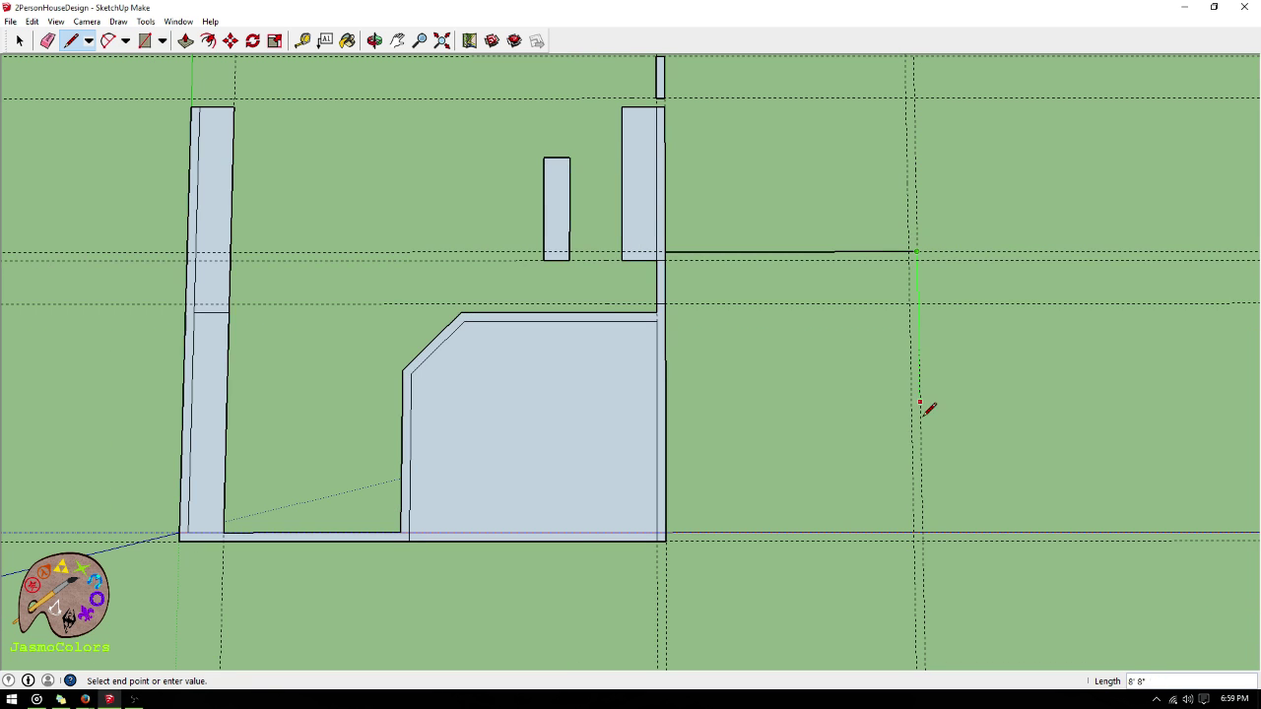
left_click(923, 539)
scroll(719, 532, "up", 2)
left_click(644, 532)
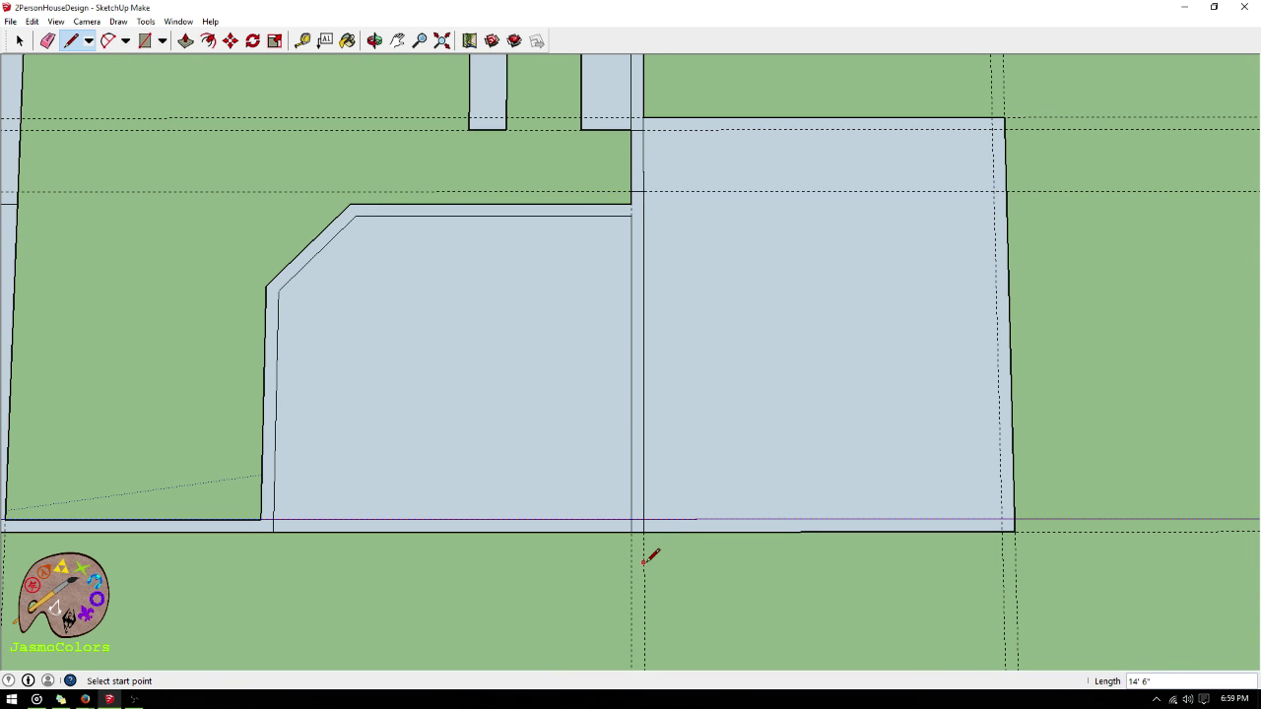
- Draw the adjoining room's inner wall outline along the inner guides, 14' wide, starting and ending at the shared wall
left_click(643, 518)
left_click(1002, 518)
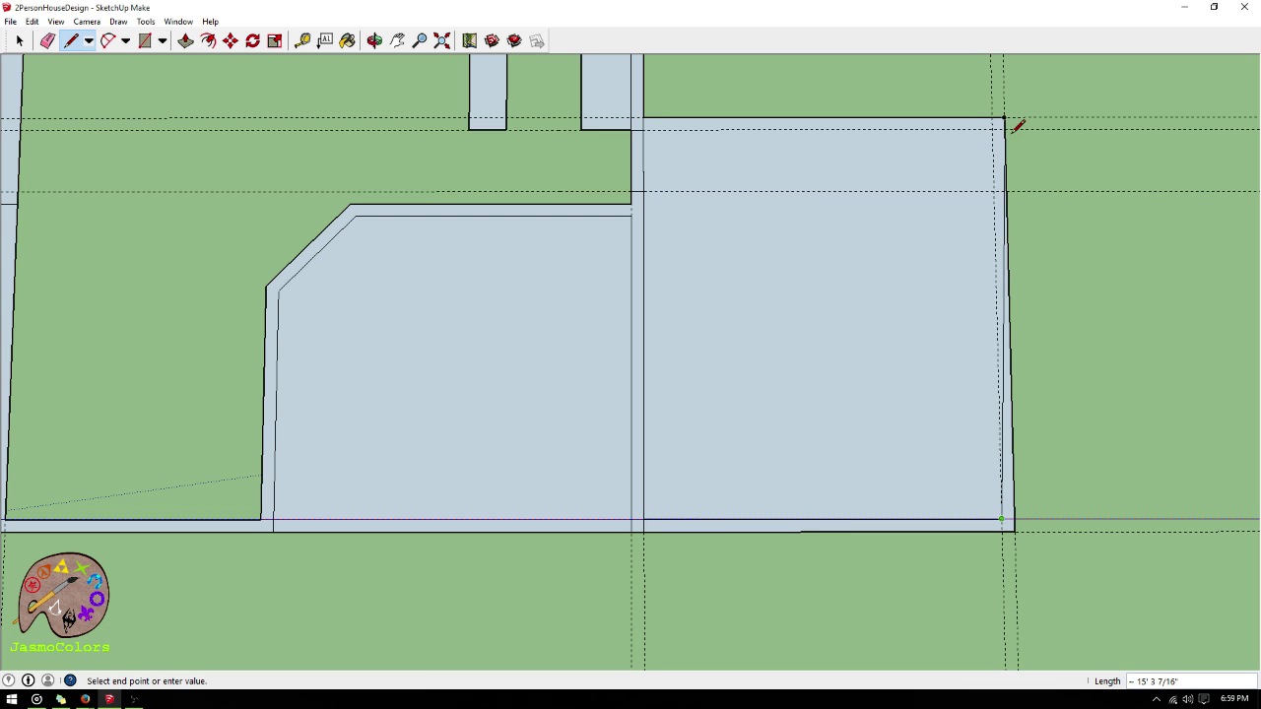
left_click(993, 128)
left_click(644, 128)
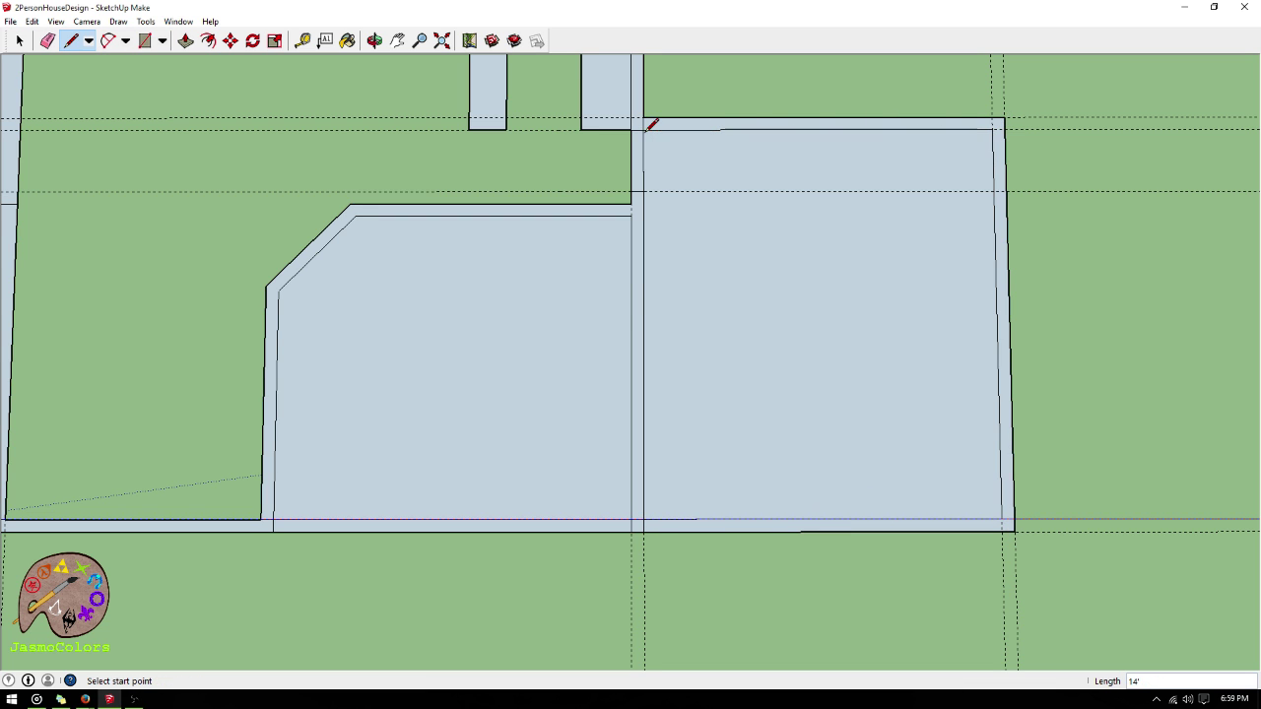
scroll(408, 605, "down", 2)
key("space")
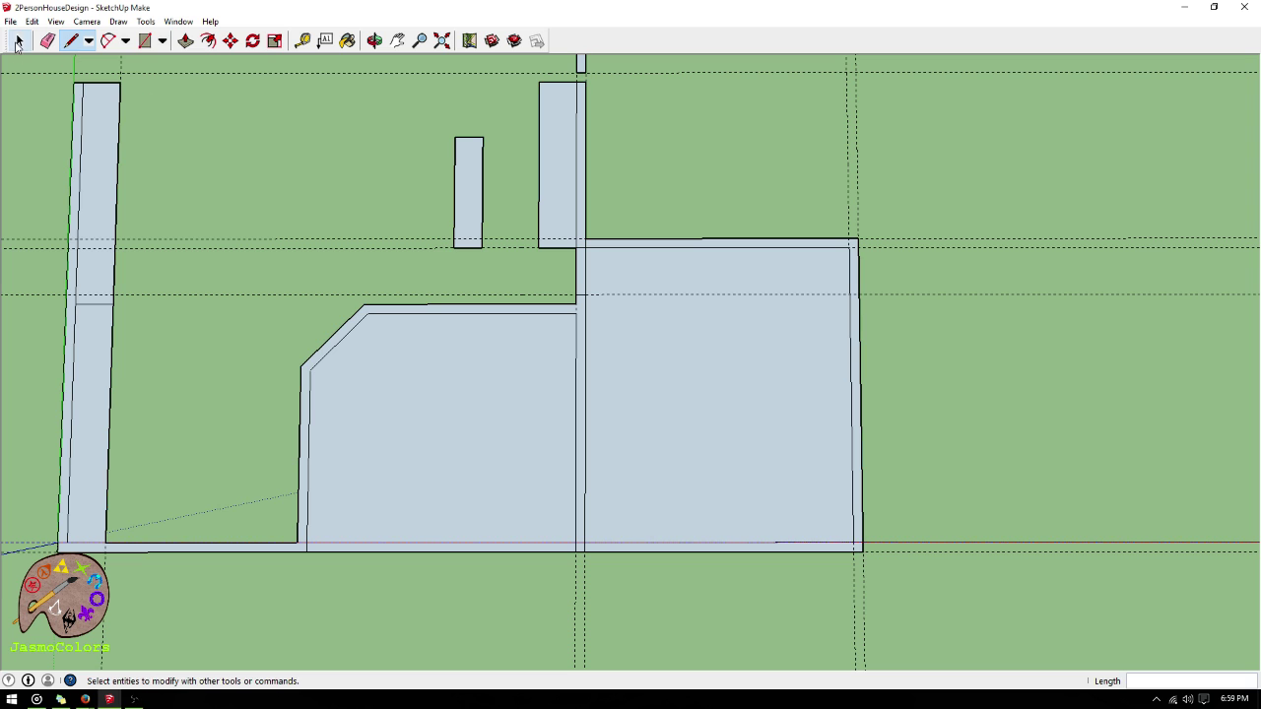
- Place a guide 14' beyond the adjoining room's outer wall edge farthest from the red axis
middle_click_drag(695, 296, 687, 233)
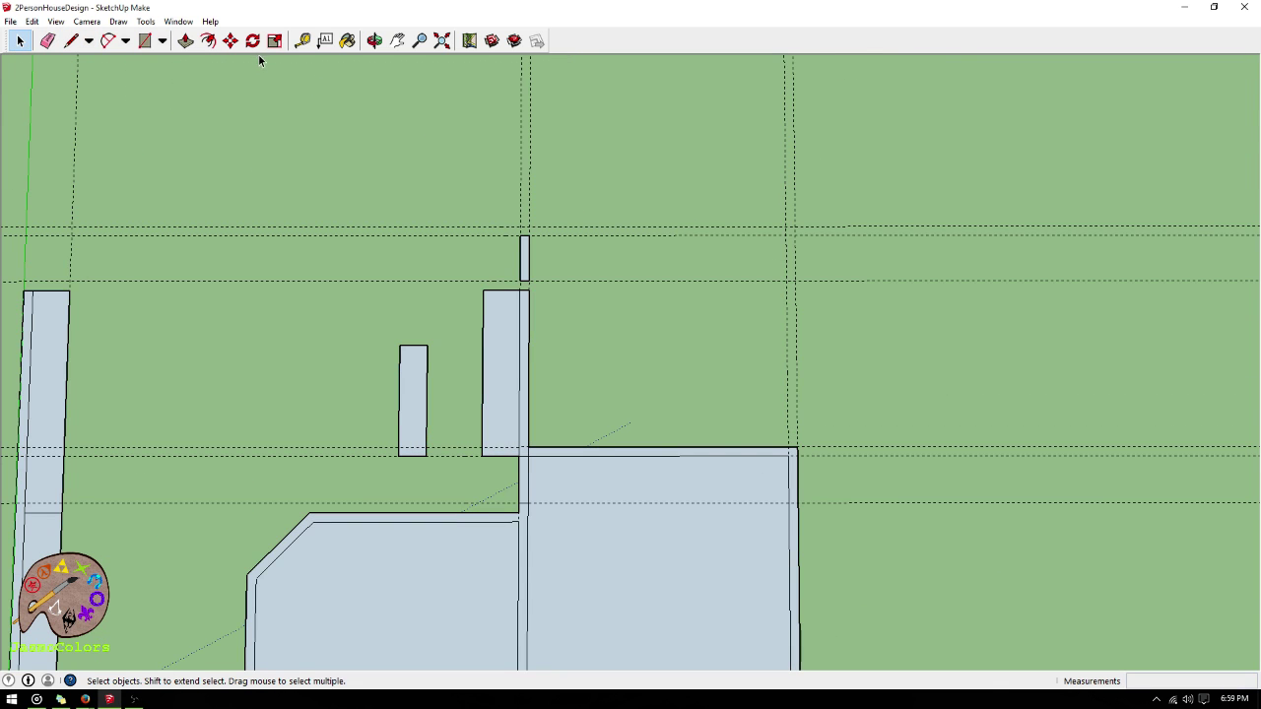
left_click(302, 41)
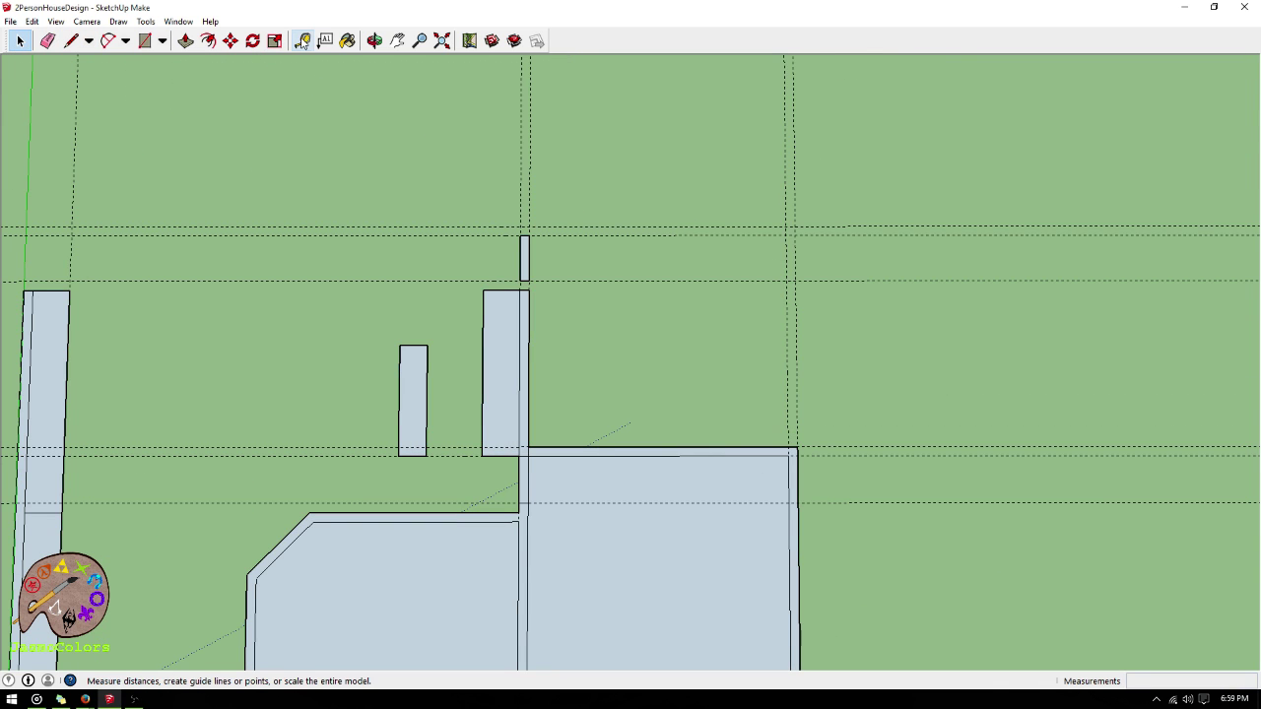
left_click(631, 449)
type("14")
key("Return")
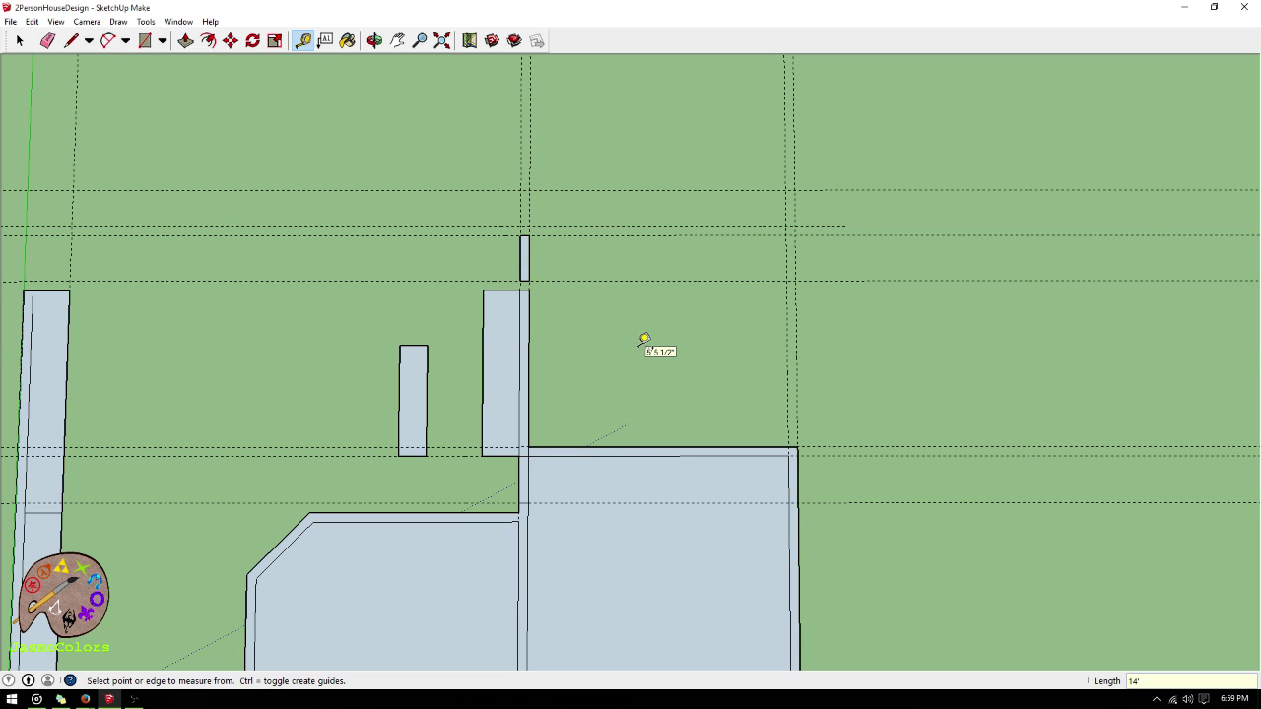
- Place a guide 6" beyond the outermost 14' guide, on the side away from the red axis
left_click(585, 189)
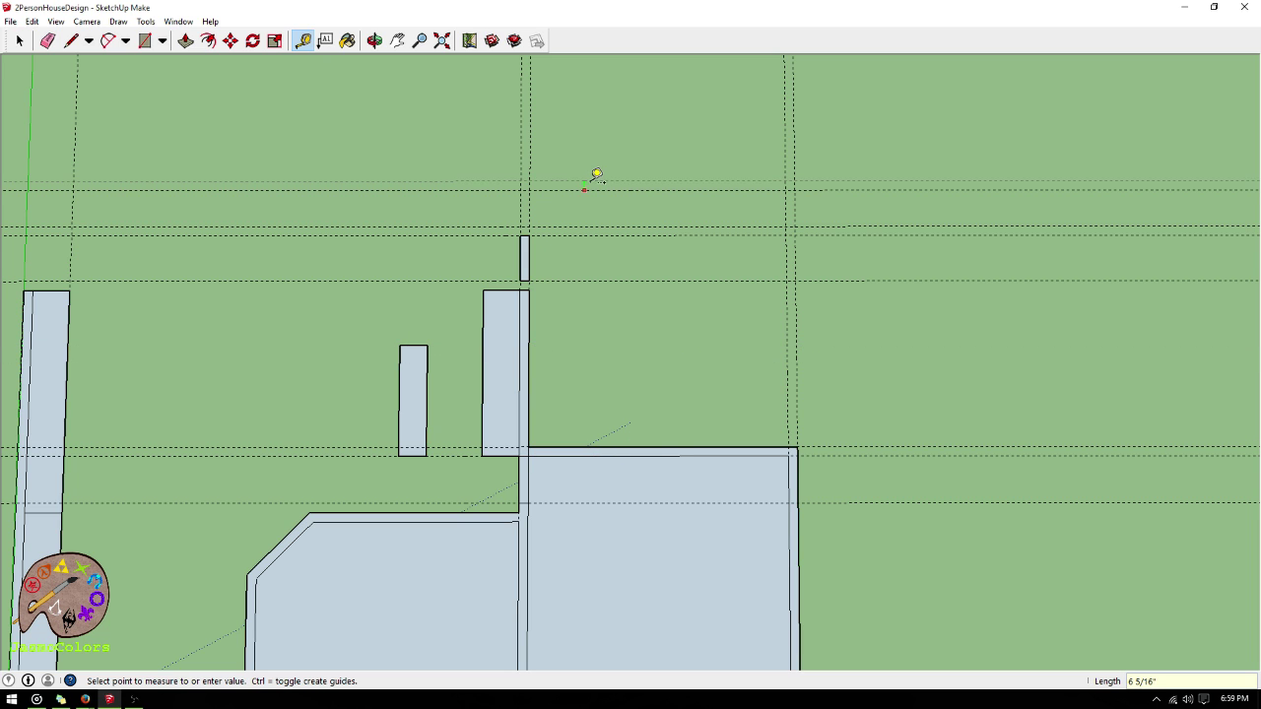
type("6")
key("Return")
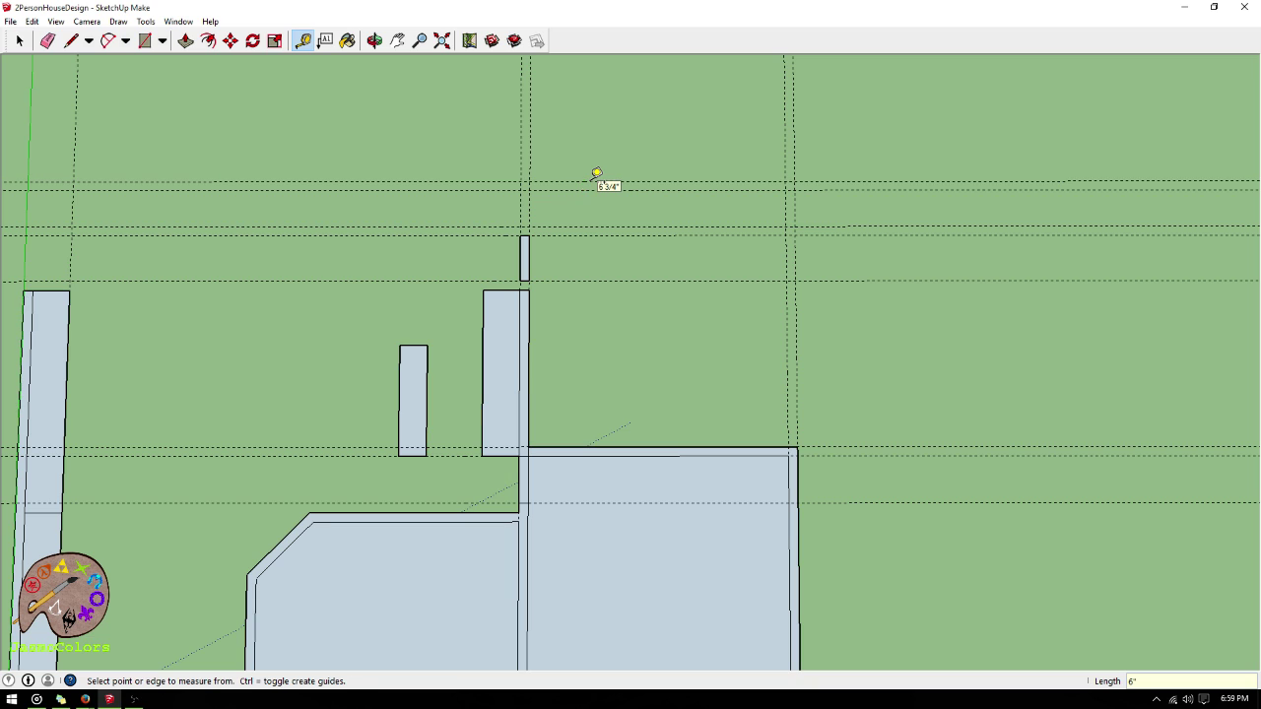
- Draw the second room's outer outline along the outermost guides, 14' 6" wide, from the shared wall's end and back to the first adjoining room
left_click(70, 40)
left_click(528, 281)
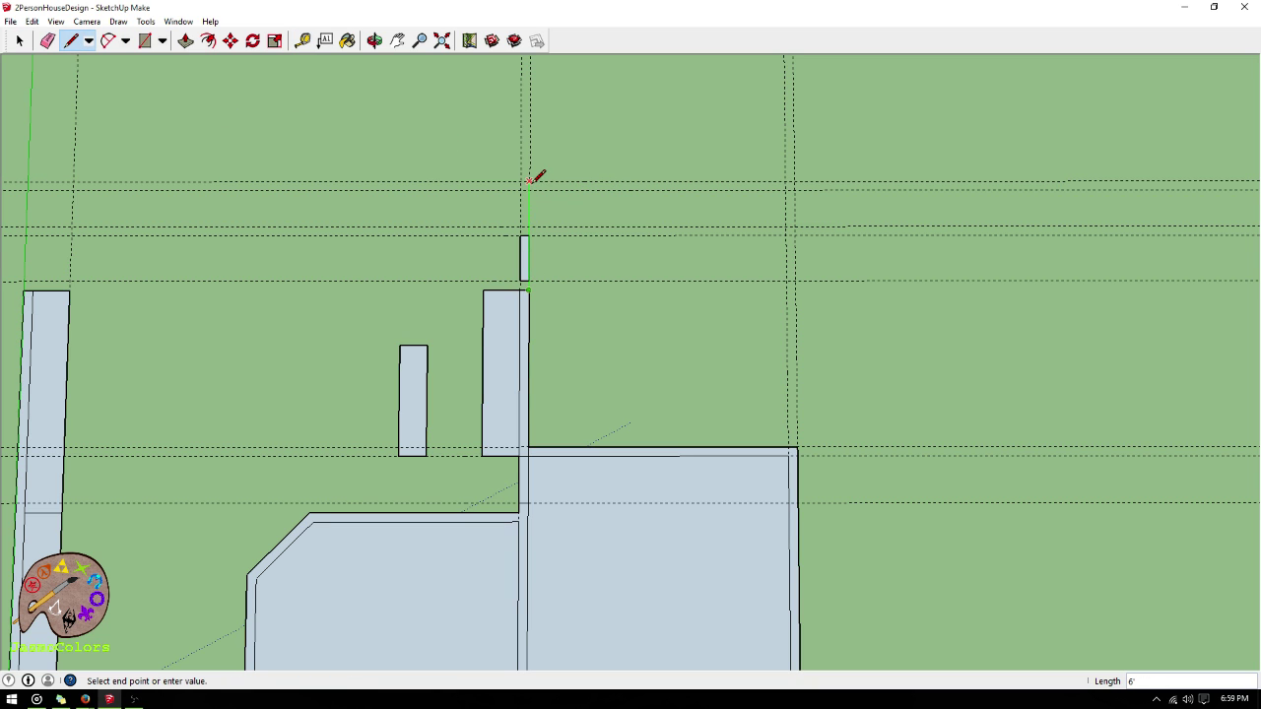
left_click(529, 181)
left_click(794, 181)
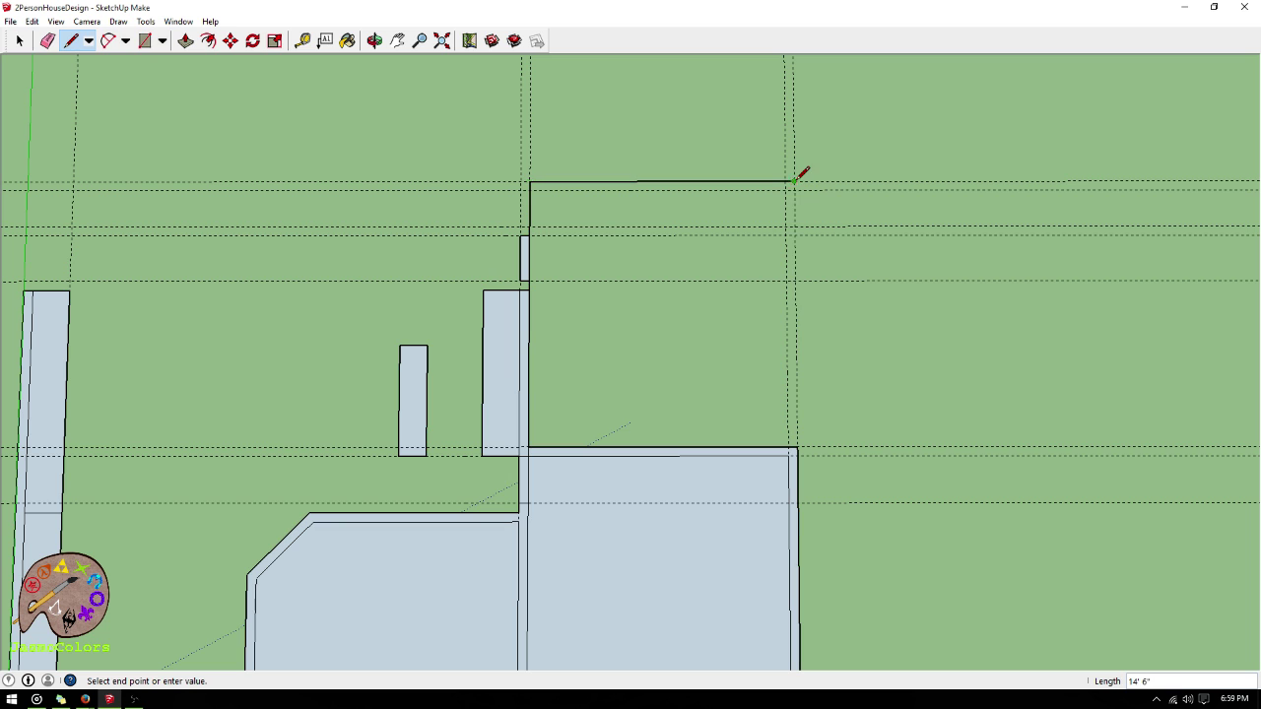
left_click(796, 448)
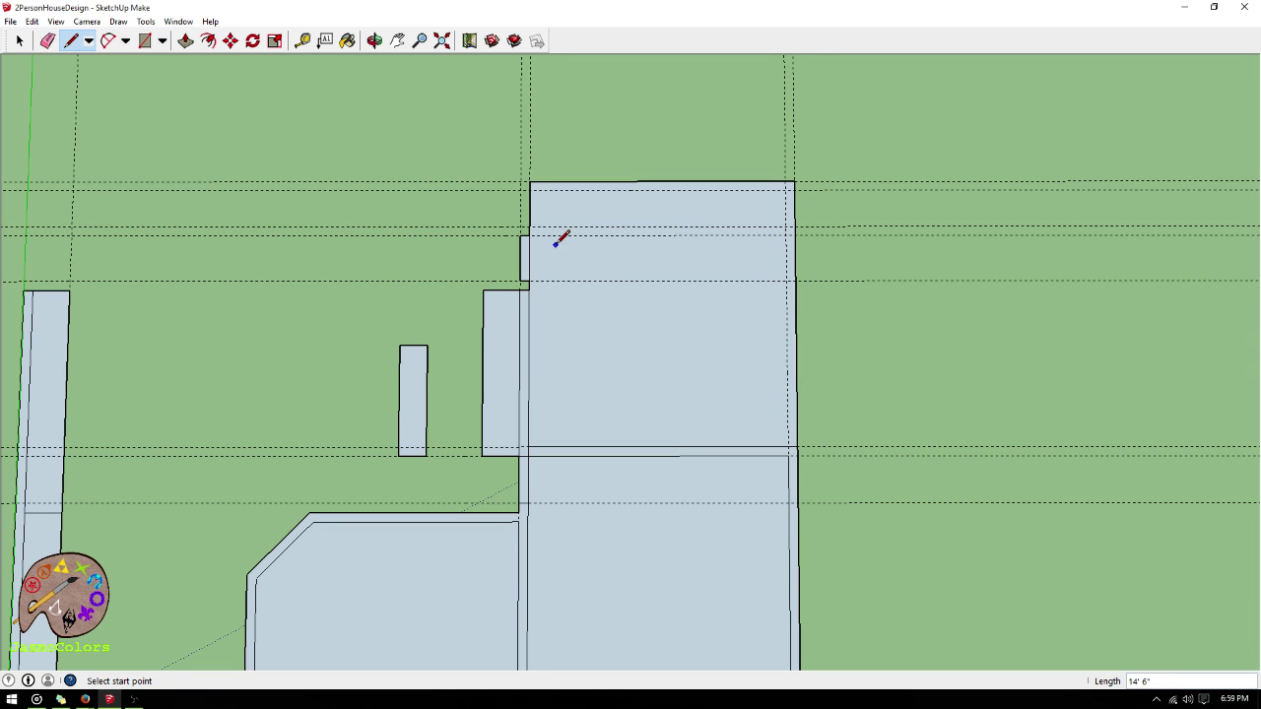
- Extend the shared wall's other edge up to the outermost guide and close it at the second room's outer corner
scroll(559, 239, "up", 1)
left_click(528, 294)
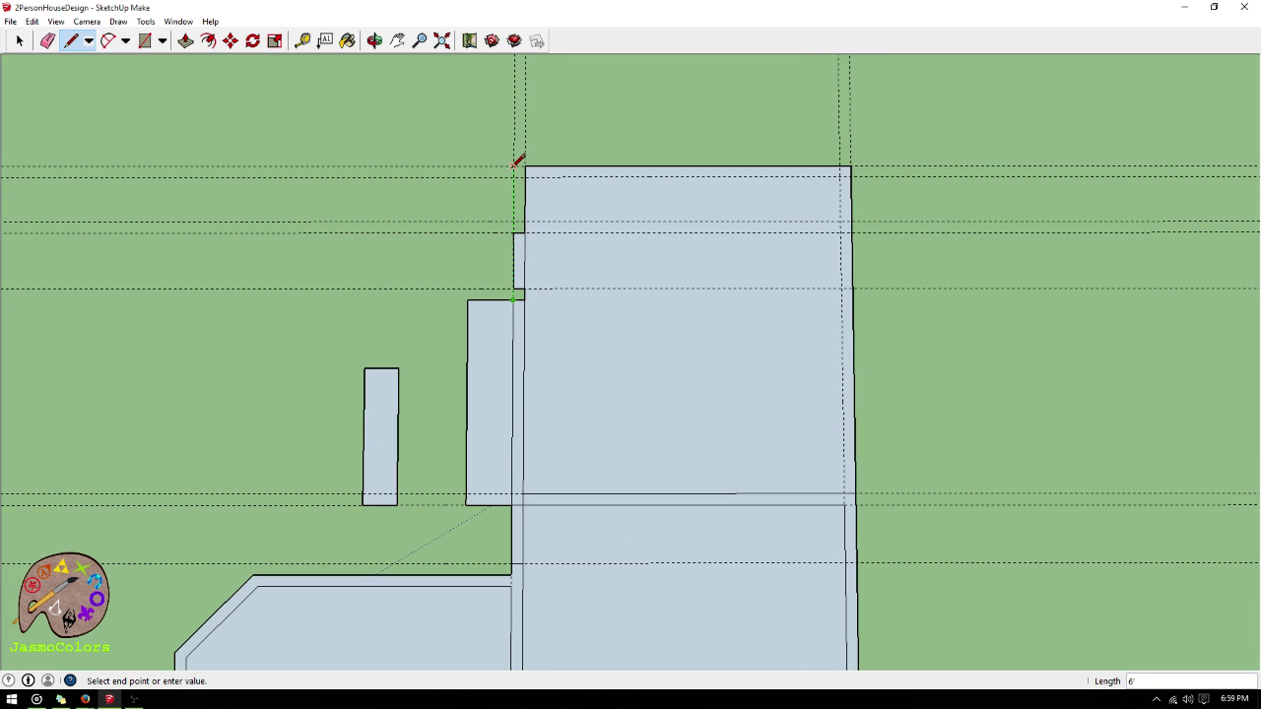
key("Escape")
- Delete all guides from the model
scroll(904, 116, "down", 1)
scroll(738, 233, "down", 2)
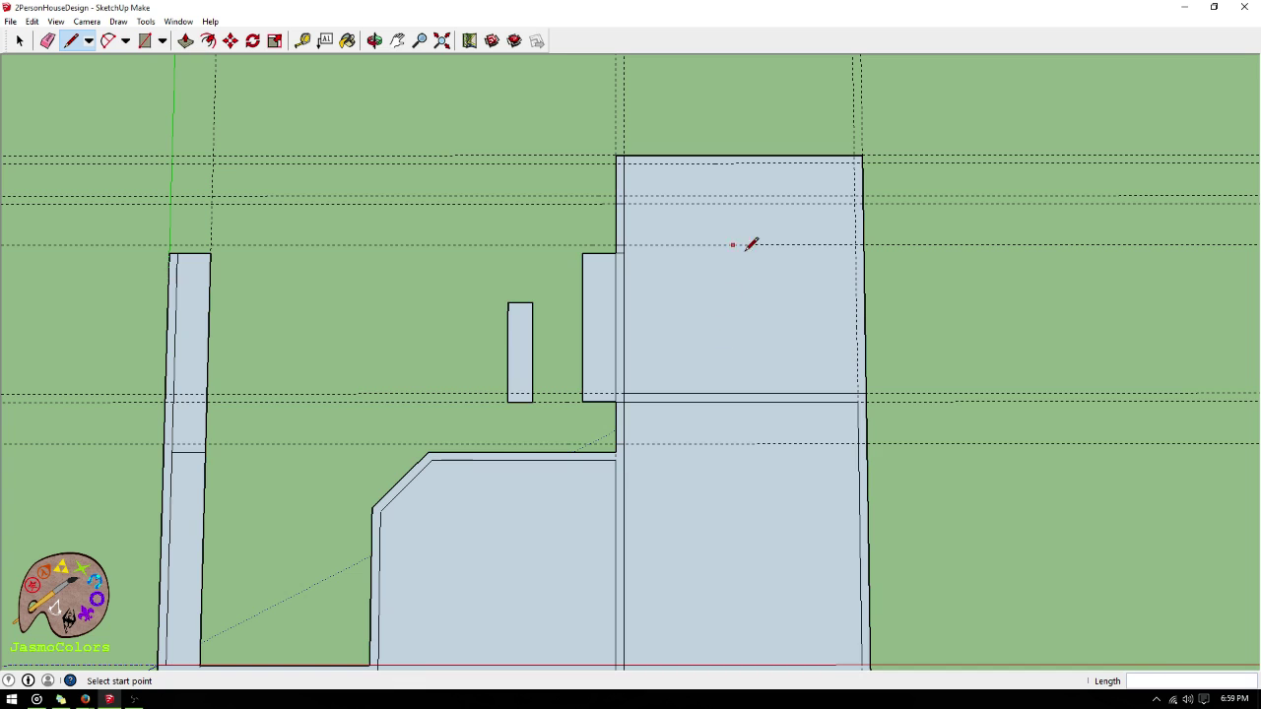
scroll(833, 374, "down", 2)
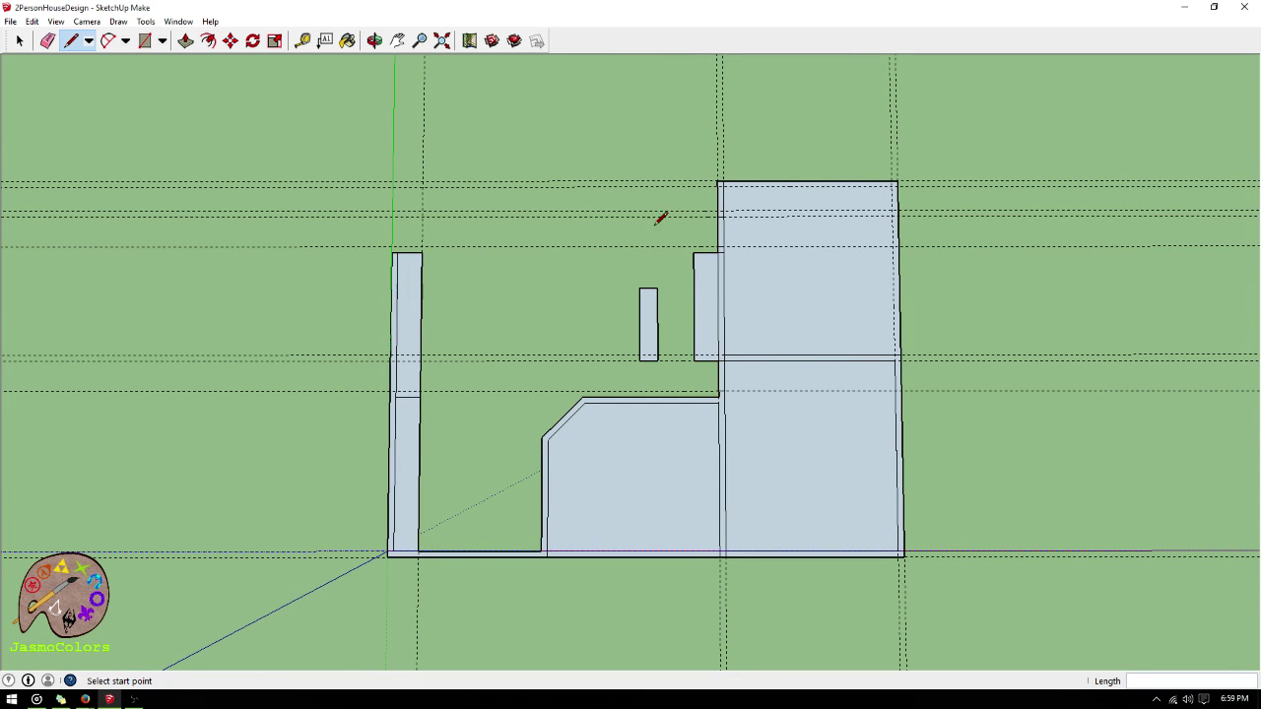
scroll(579, 597, "down", 1)
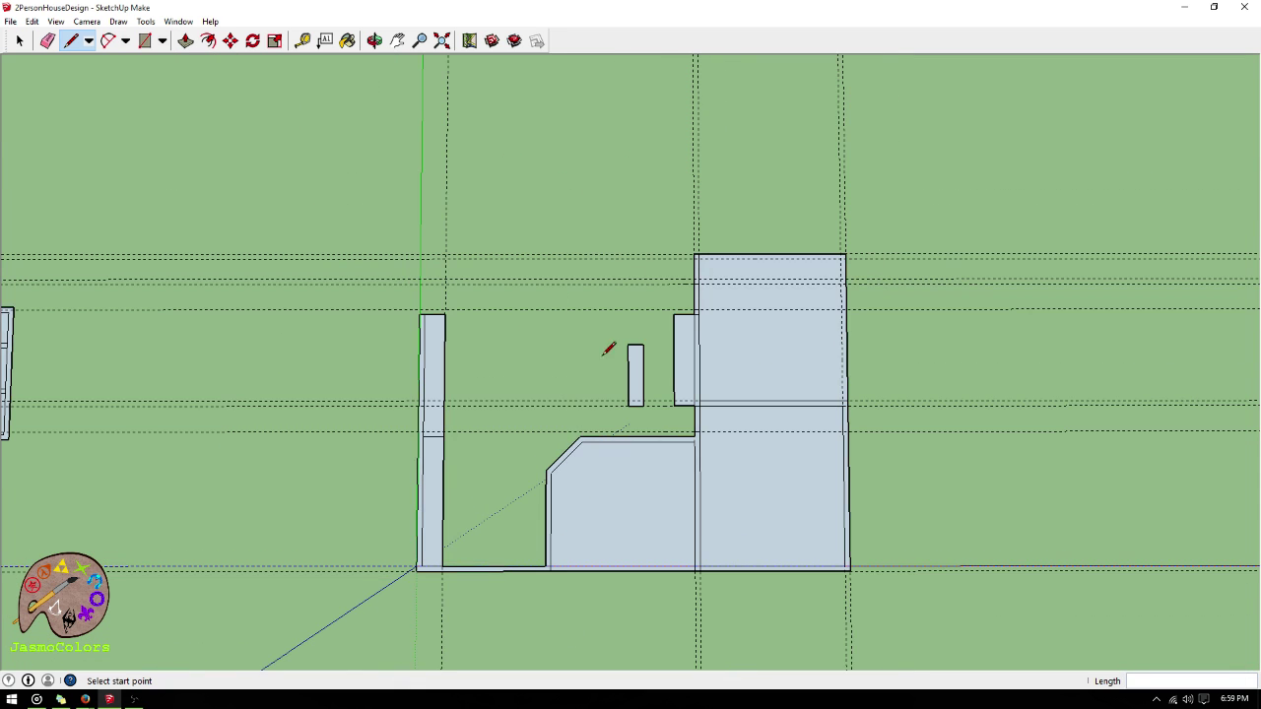
scroll(734, 246, "up", 2)
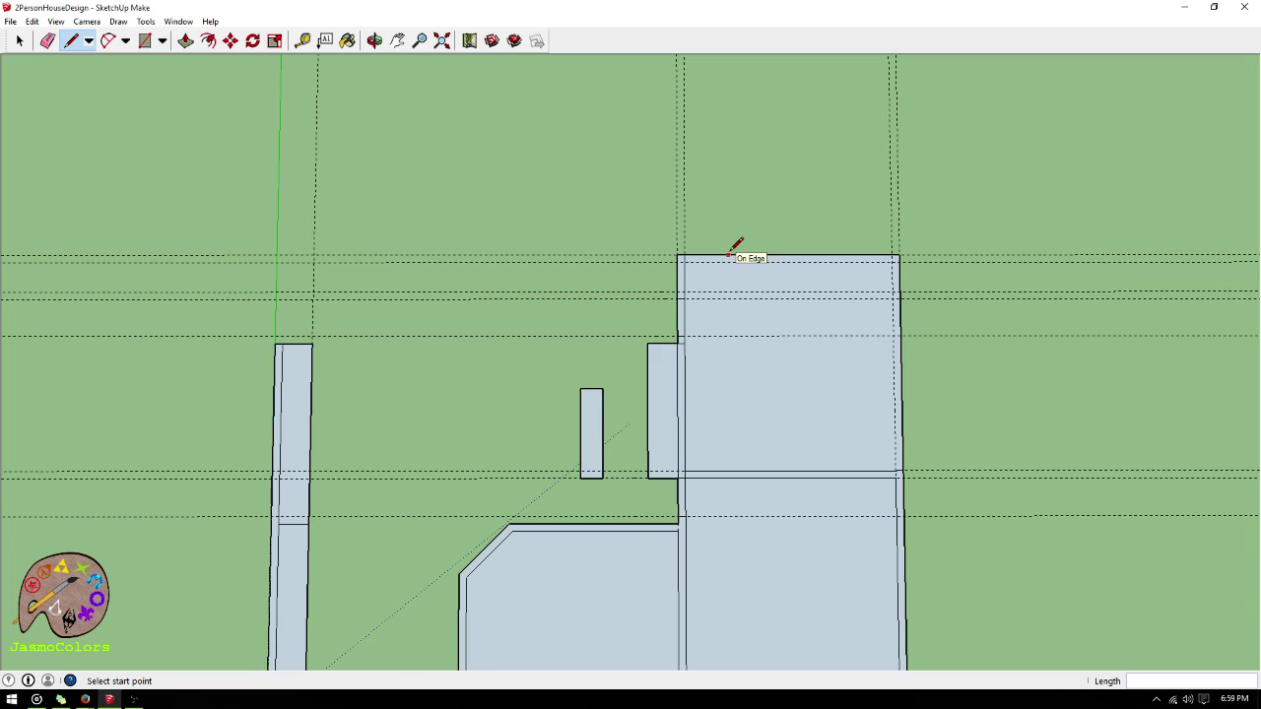
left_click(32, 20)
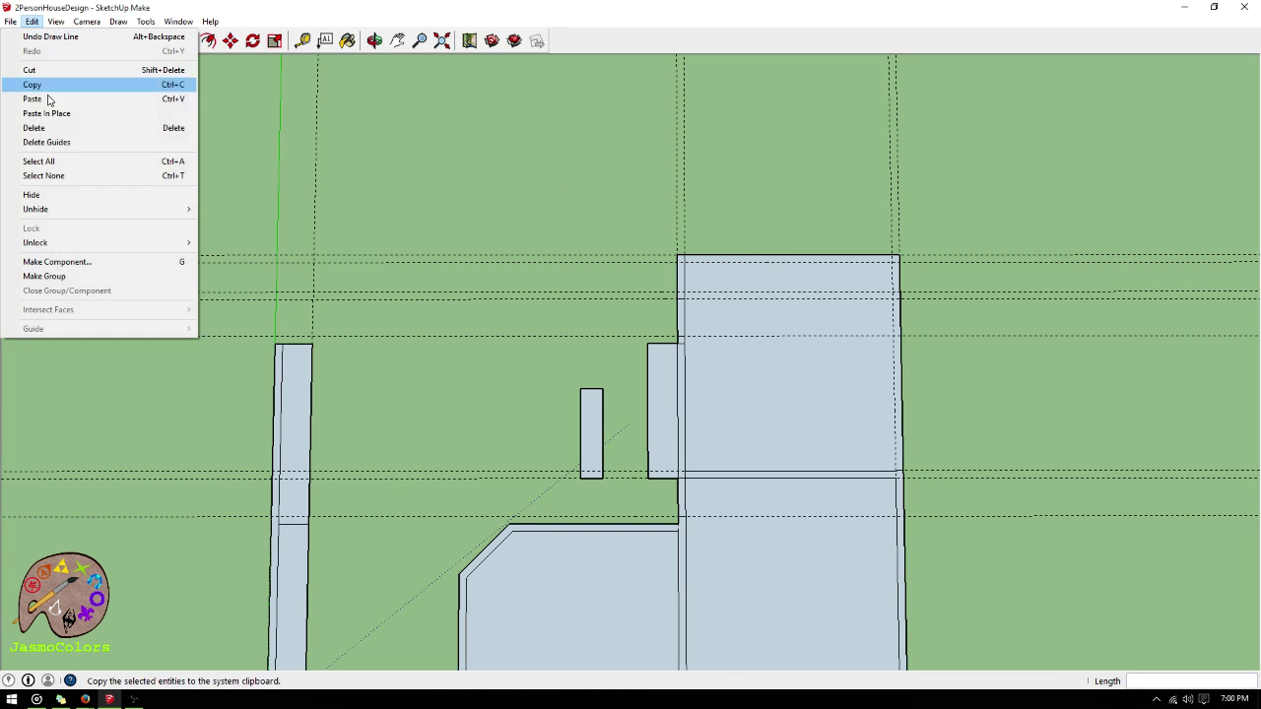
left_click(51, 143)
- Delete the short edge crossing the junction of the shared wall and the wall between the two adjoining rooms
scroll(696, 170, "down", 2)
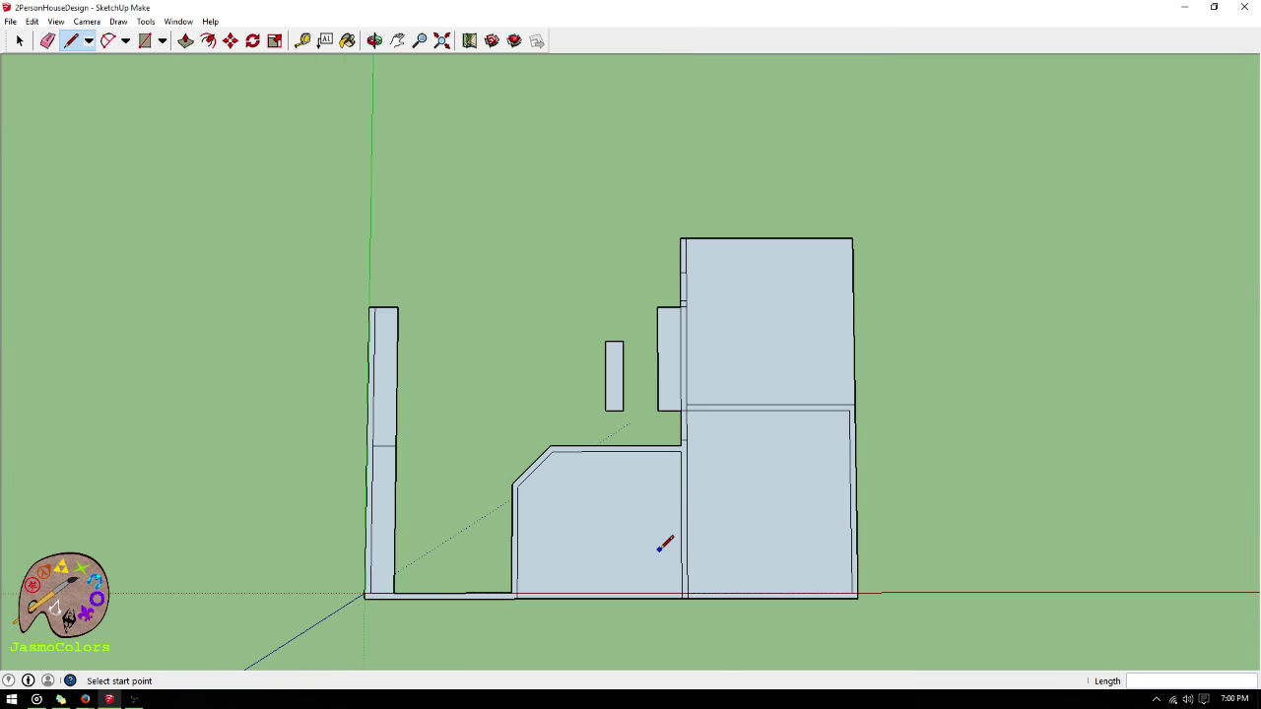
scroll(661, 550, "up", 1)
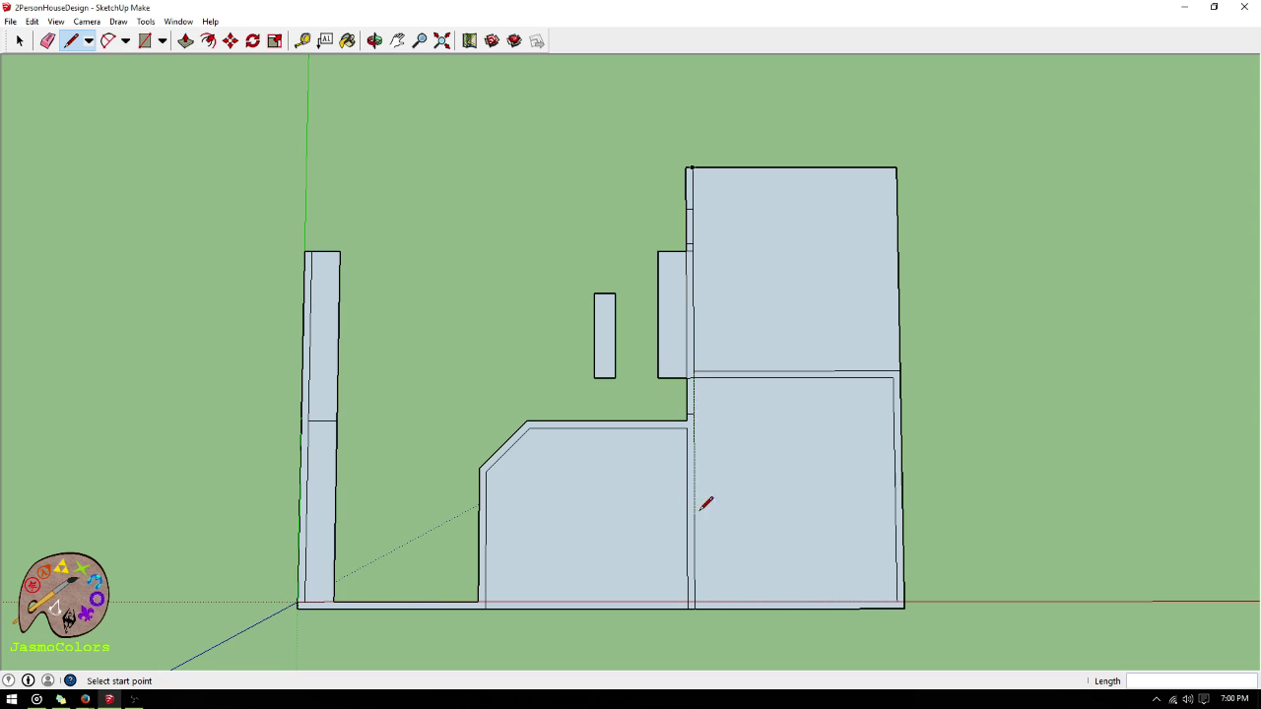
scroll(709, 373, "up", 4)
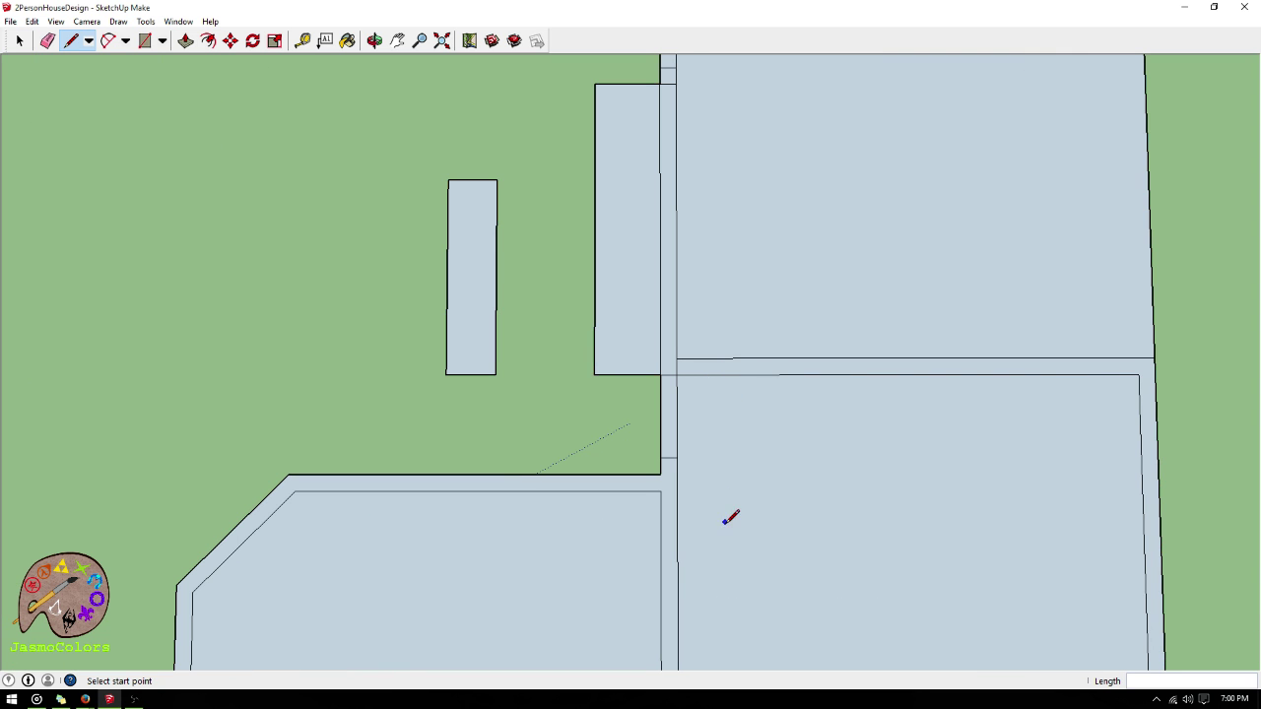
left_click(19, 40)
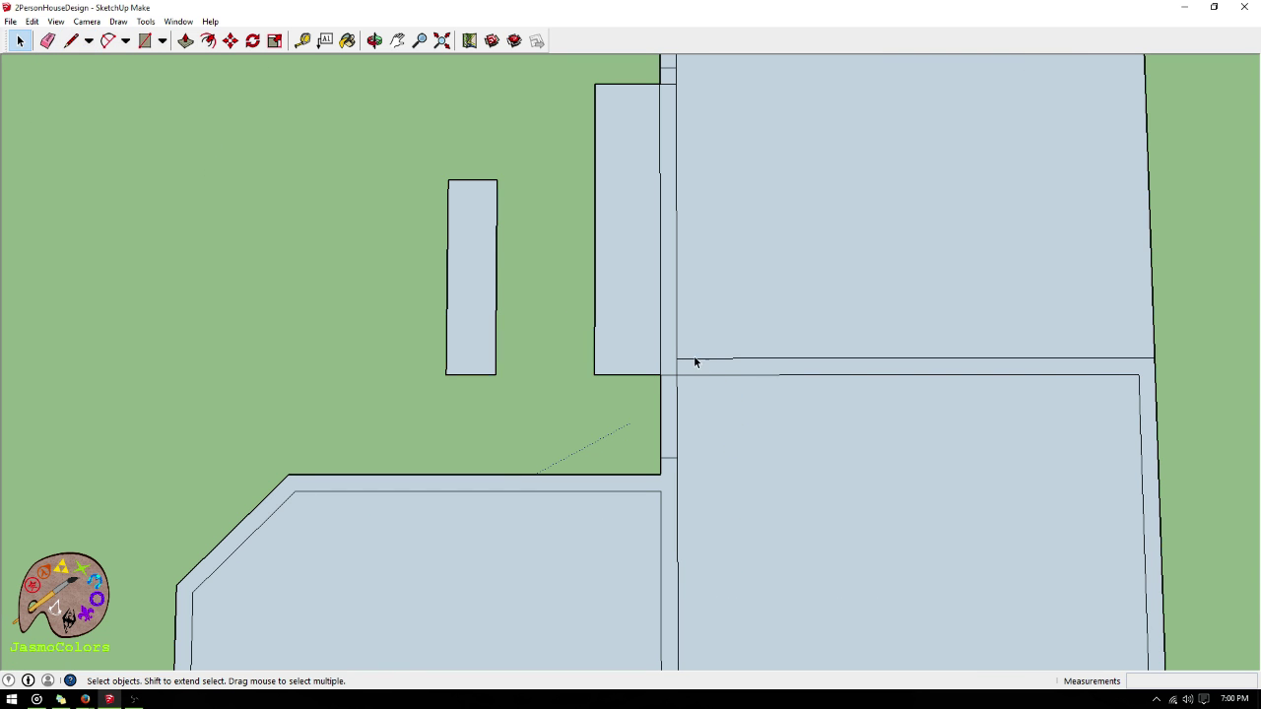
scroll(673, 241, "down", 2)
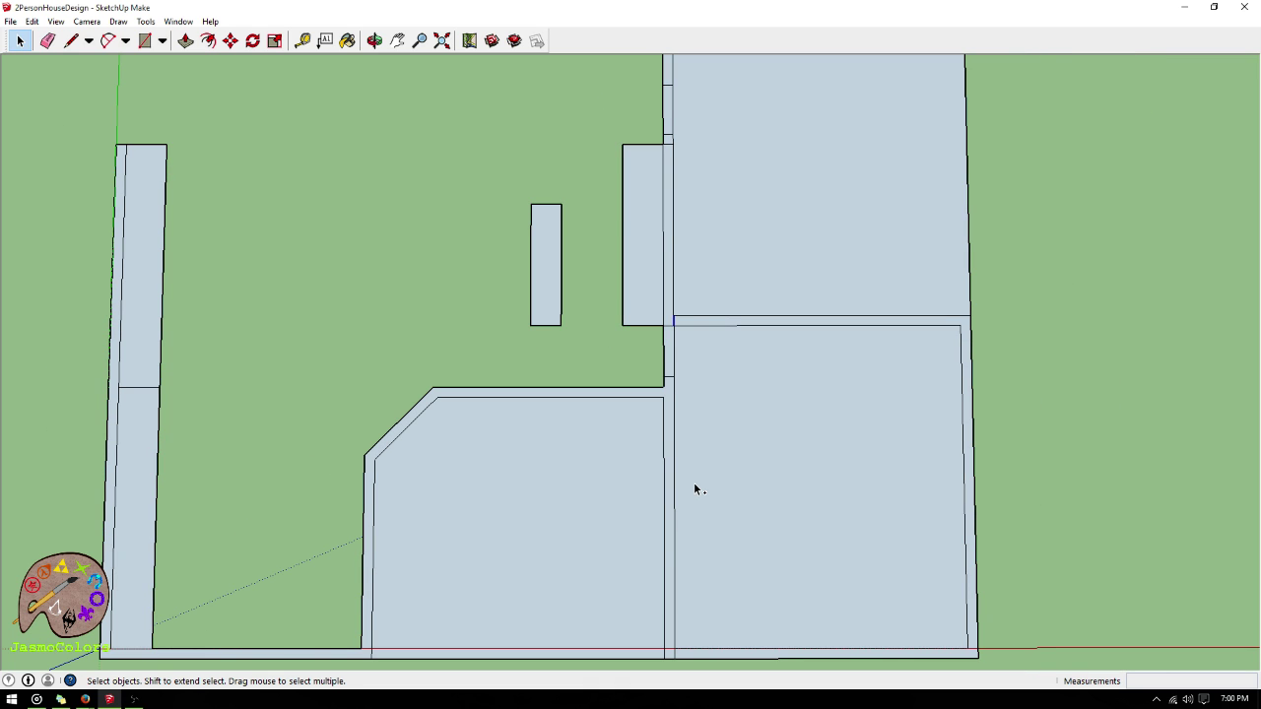
scroll(693, 543, "down", 2)
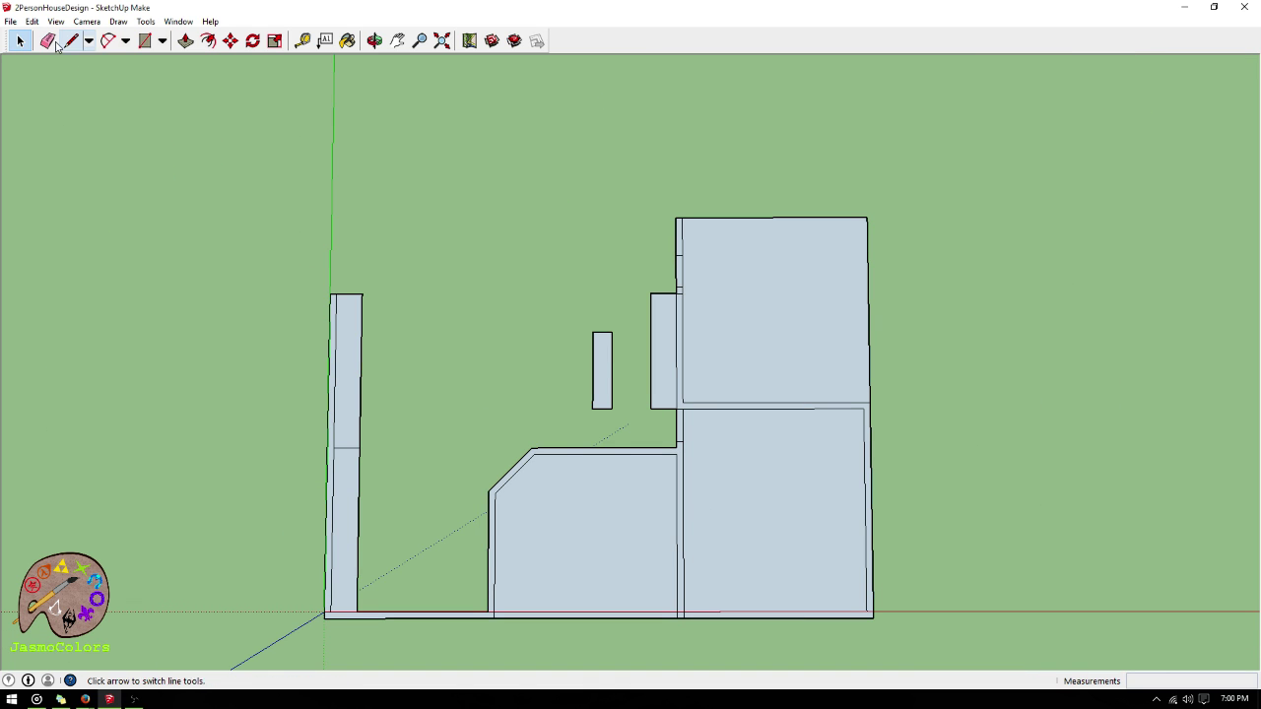
- Move the entire new floor plan diagonally about 9' 7" away from the origin by its outer corner, and clear the selection
left_click_drag(205, 116, 916, 618)
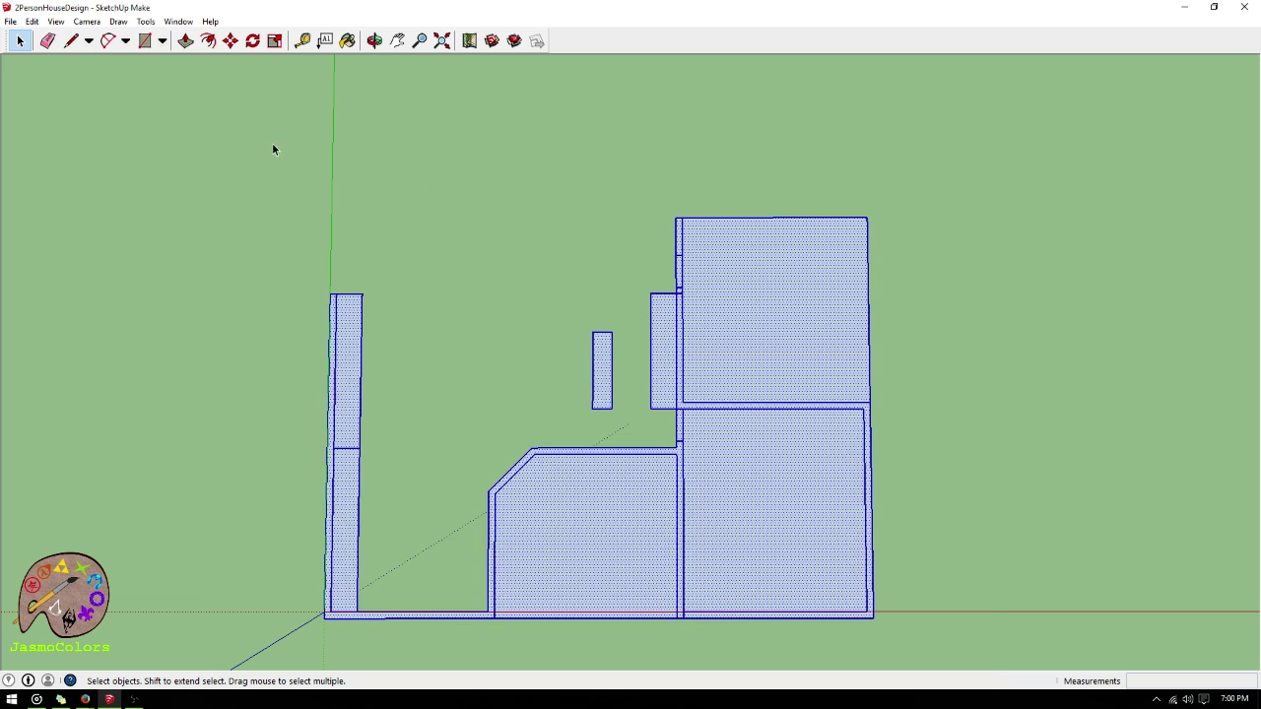
left_click(230, 40)
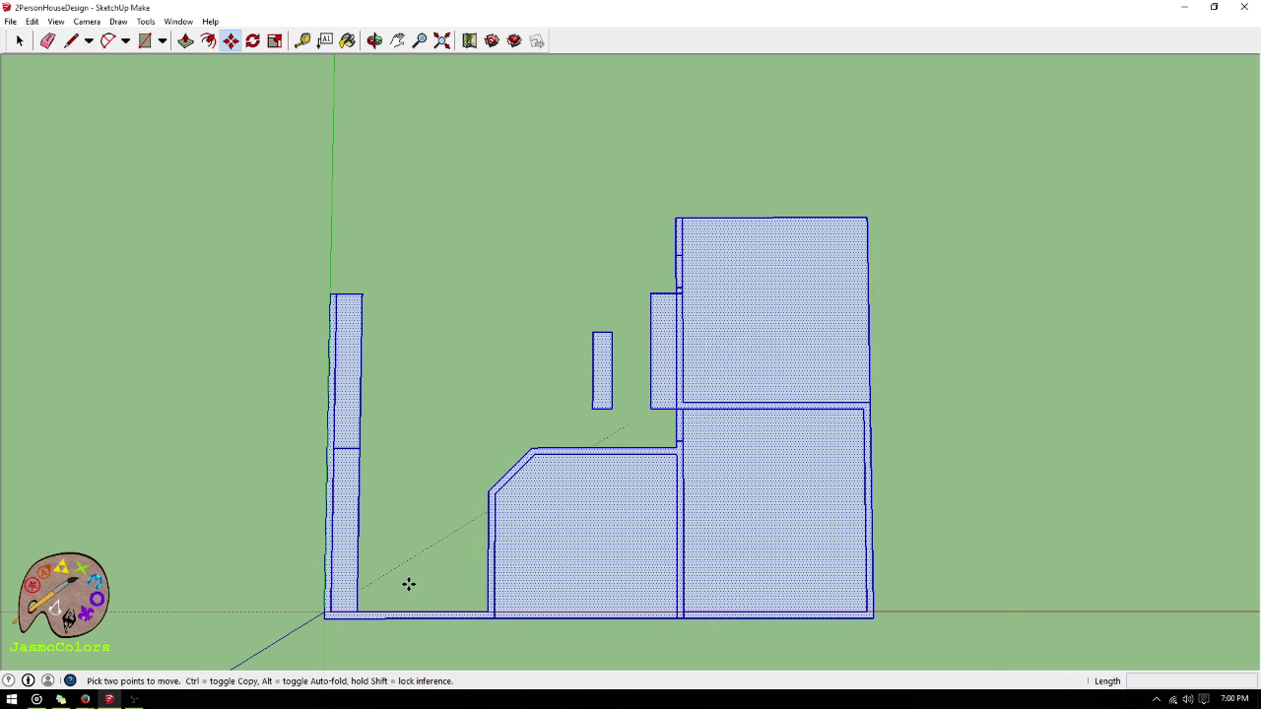
left_click(327, 618)
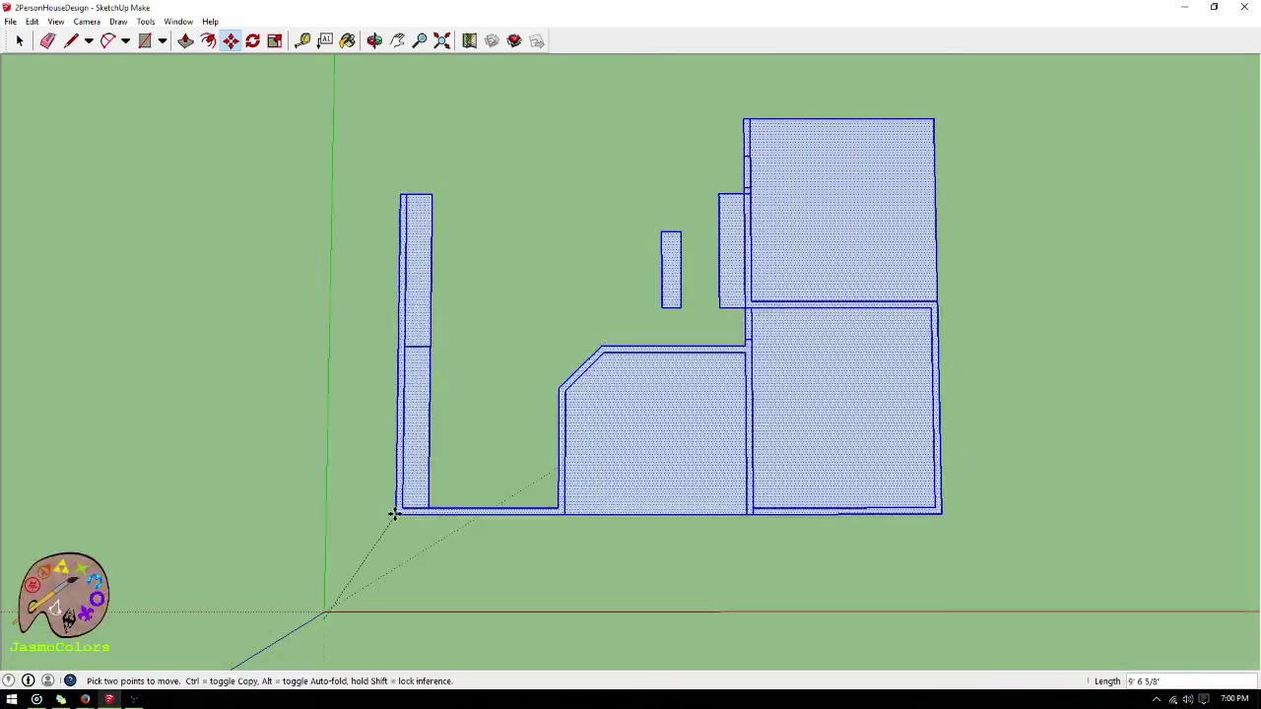
left_click(394, 514)
left_click(22, 42)
left_click(167, 164)
- Examine the new floor plan's rooms, walls and openings, comparing its overall layout with the earlier small plan
scroll(788, 544, "up", 2)
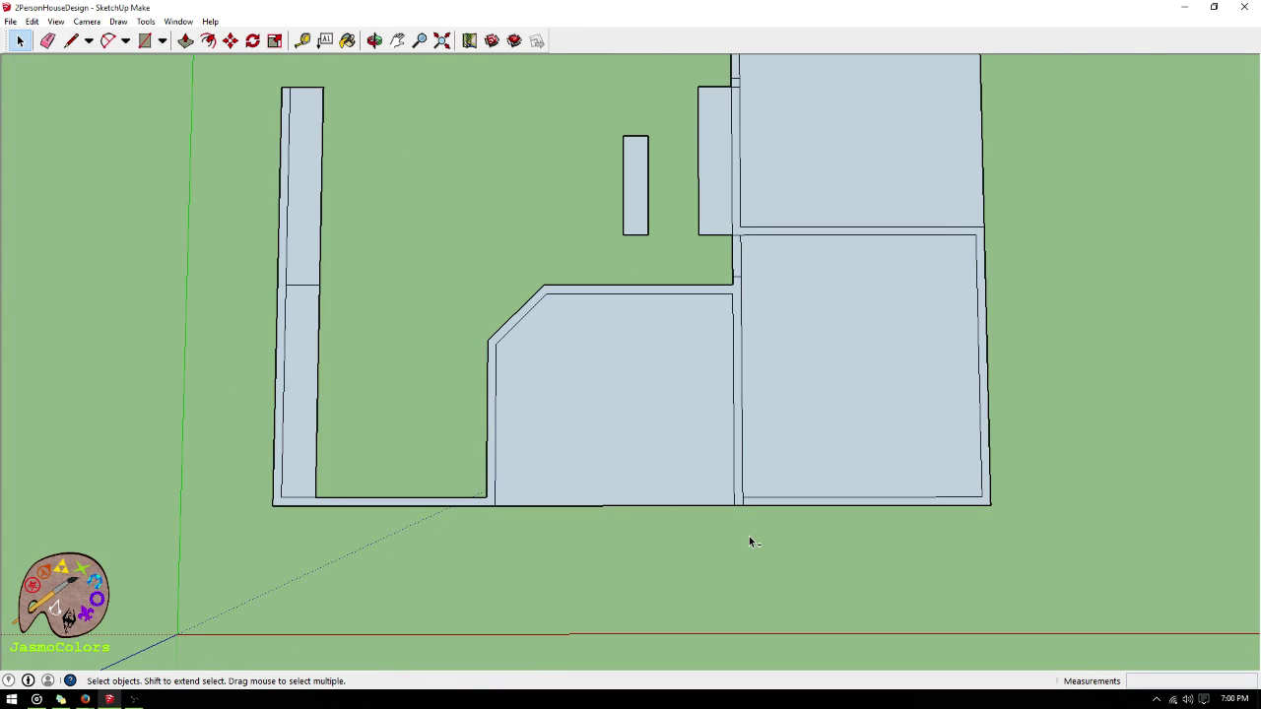
scroll(746, 532, "up", 2)
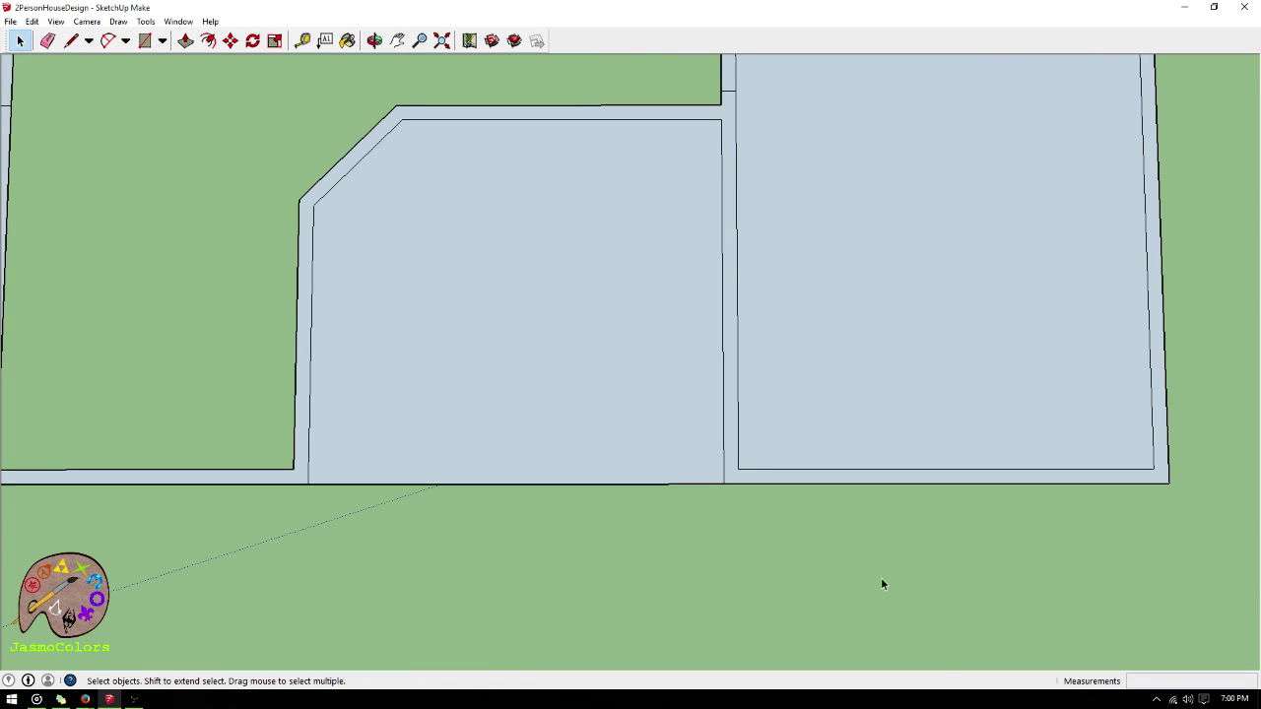
scroll(962, 579, "down", 2)
scroll(655, 596, "down", 3)
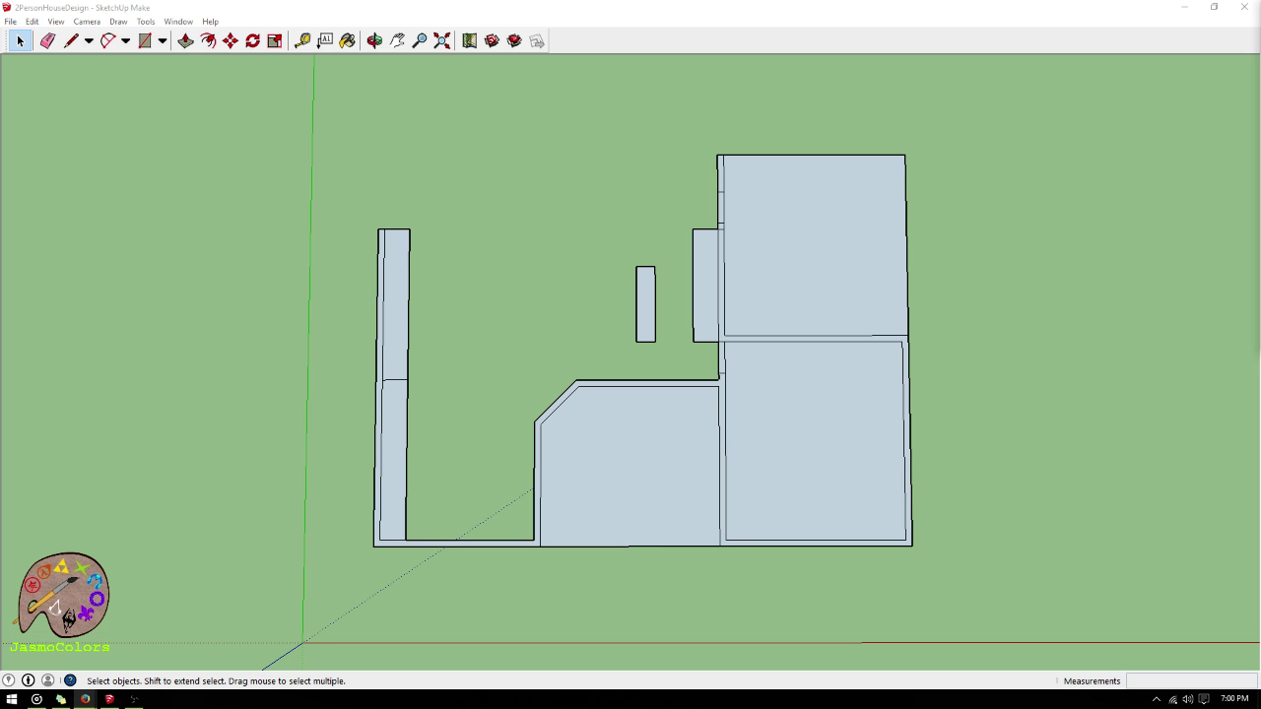
scroll(1118, 270, "down", 2)
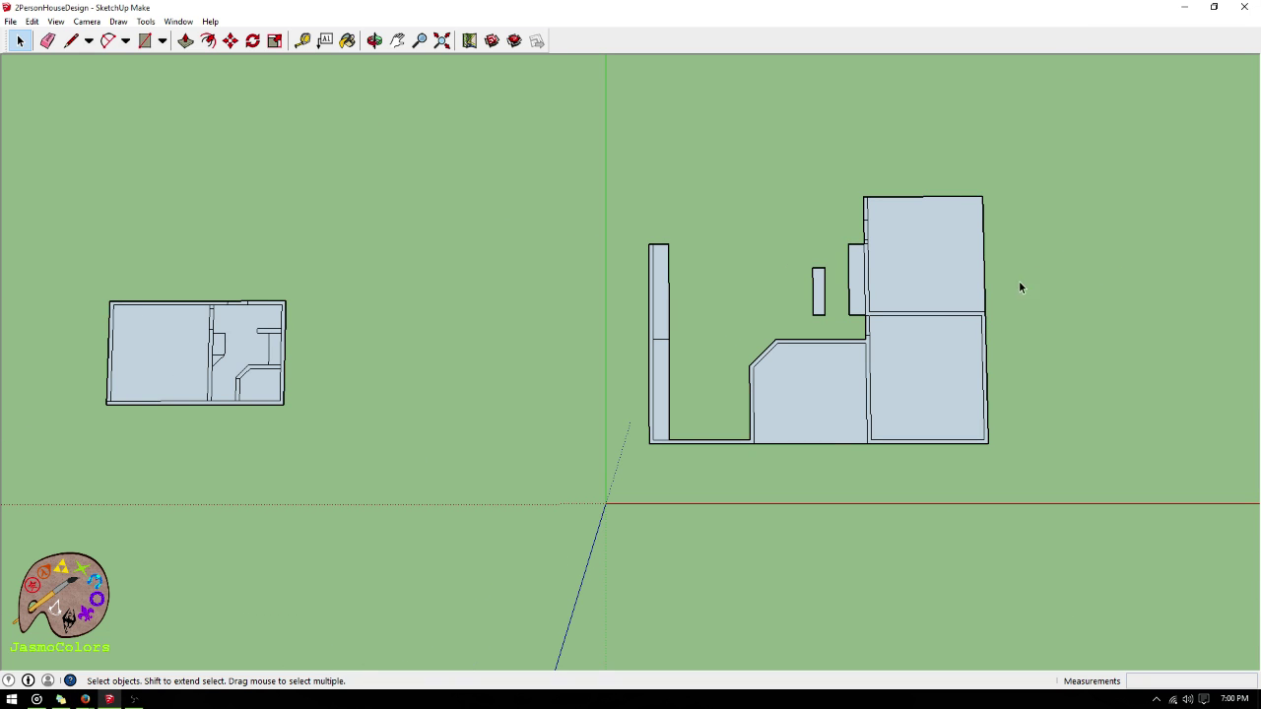
scroll(730, 339, "up", 3)
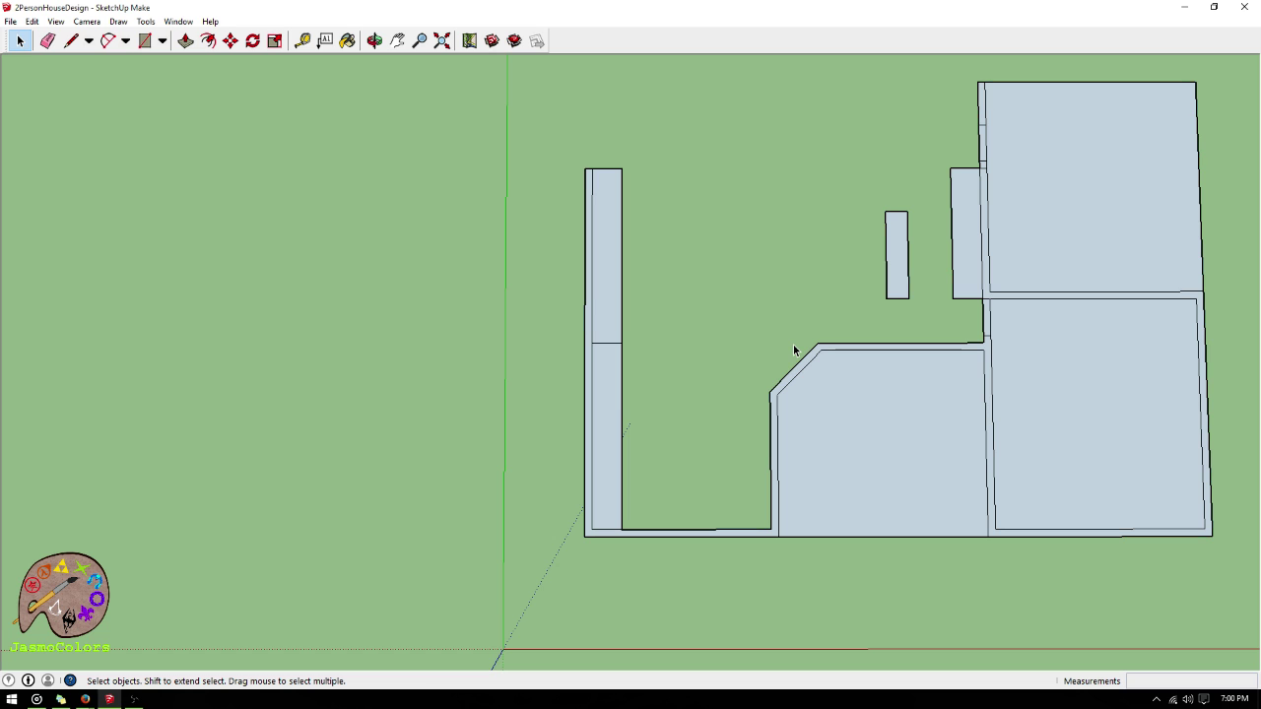
scroll(926, 540, "down", 2)
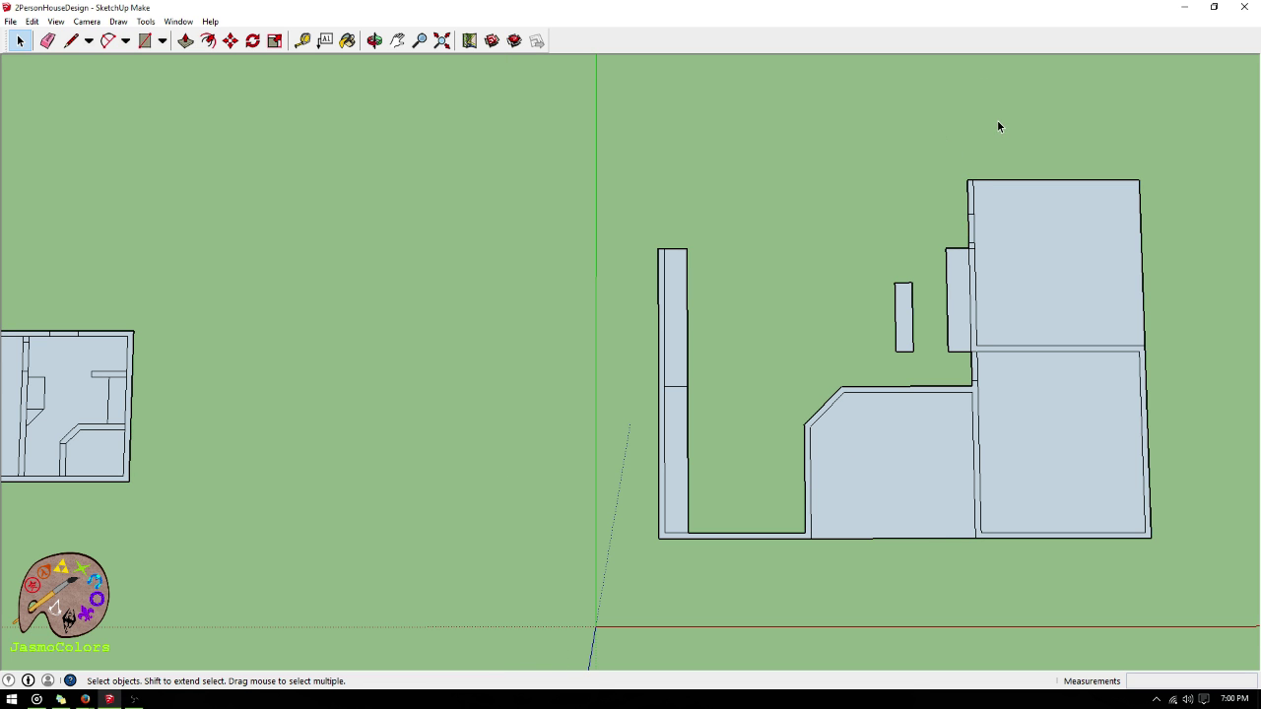
scroll(997, 123, "up", 3)
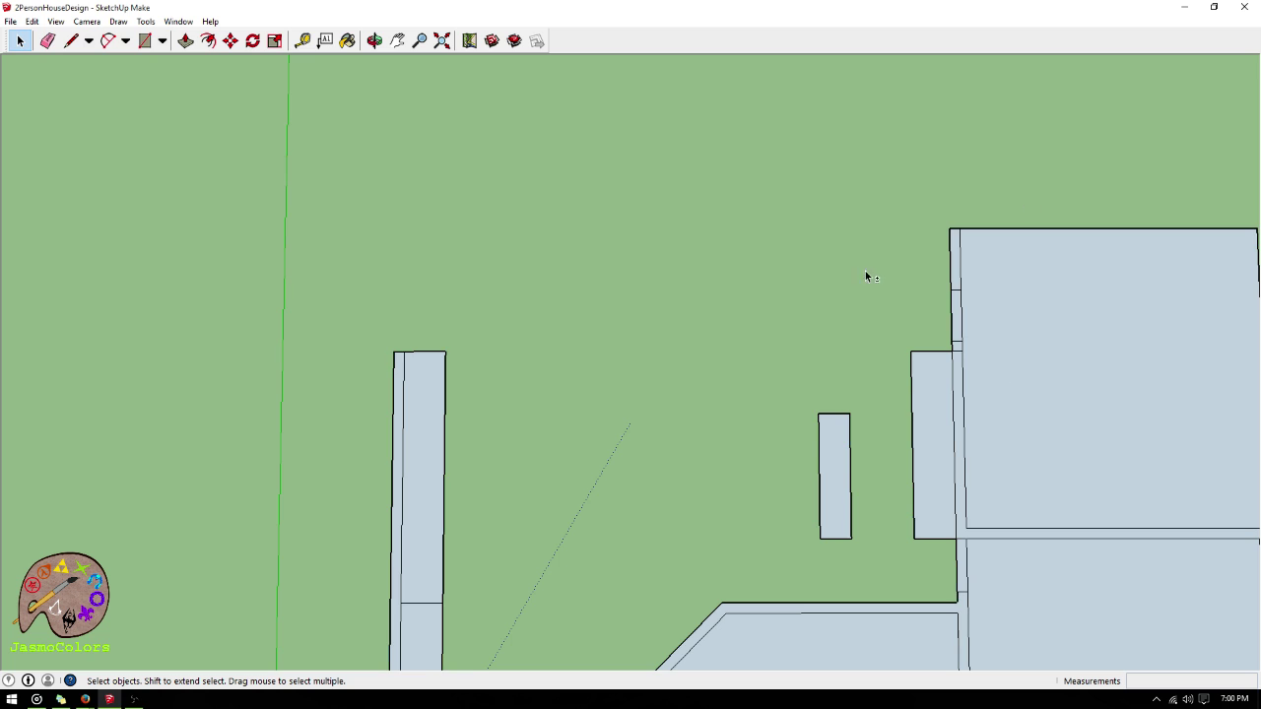
scroll(860, 268, "down", 1)
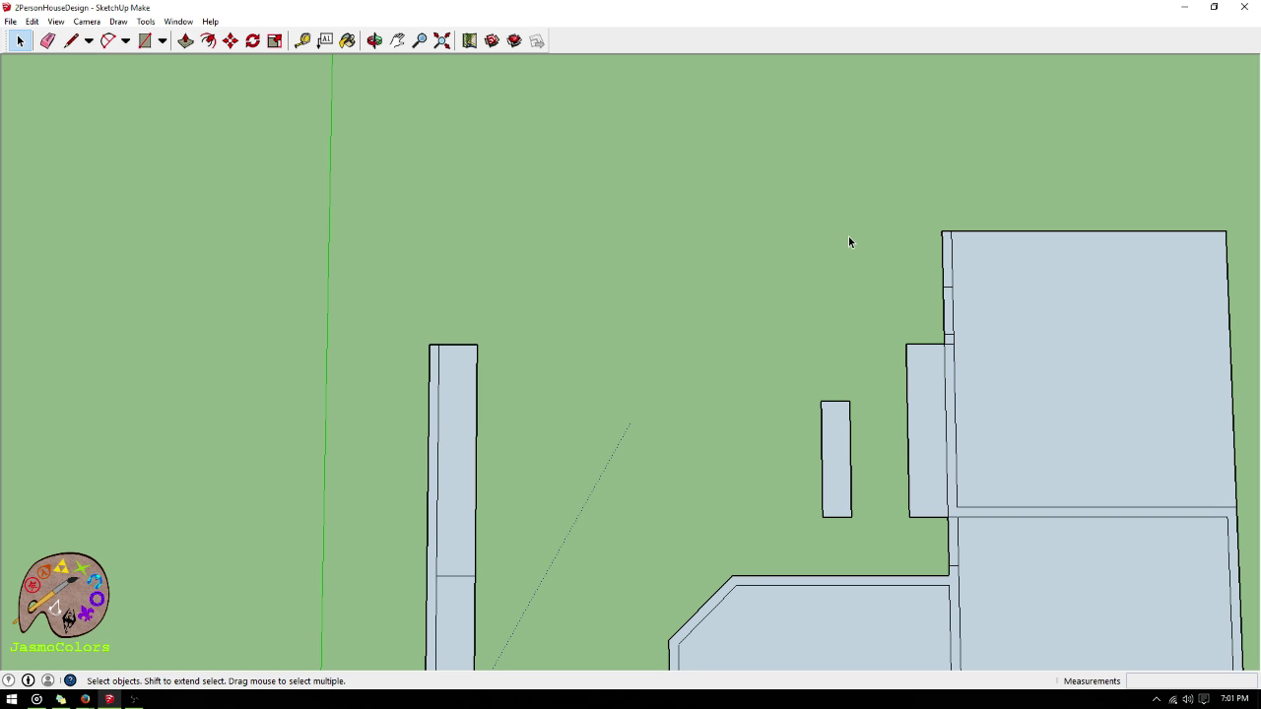
scroll(600, 309, "down", 2)
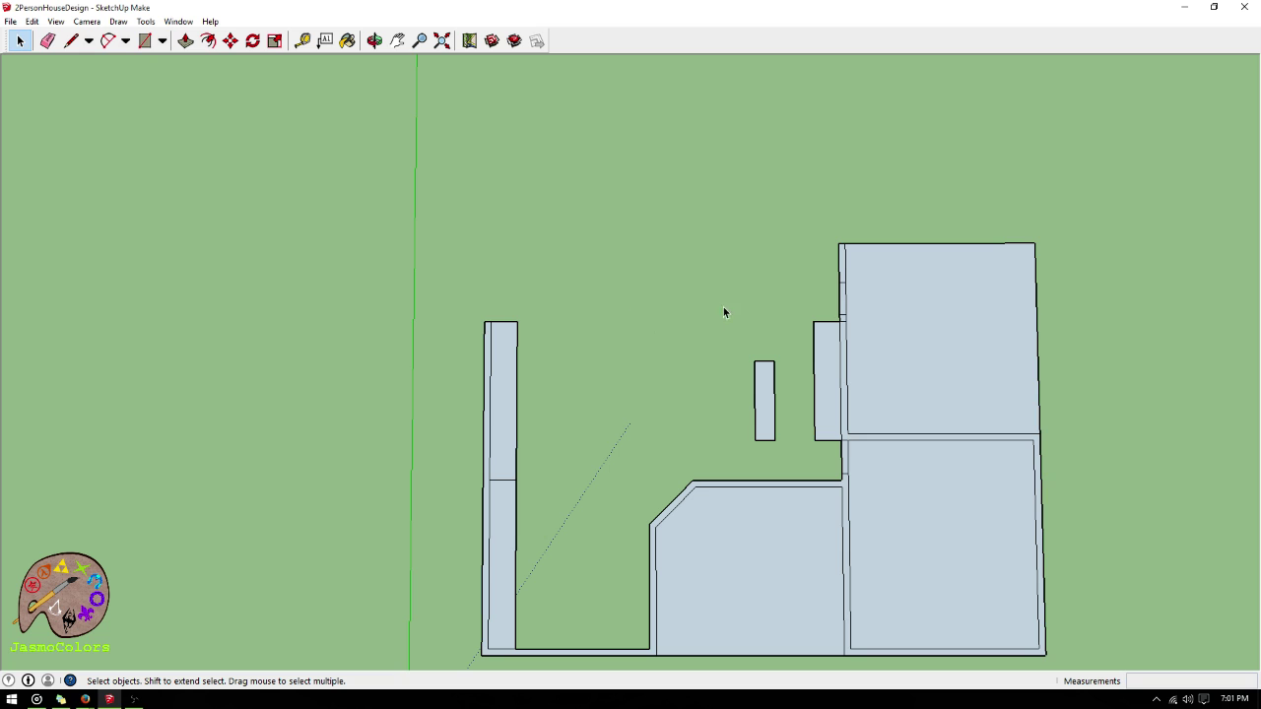
scroll(757, 234, "up", 1)
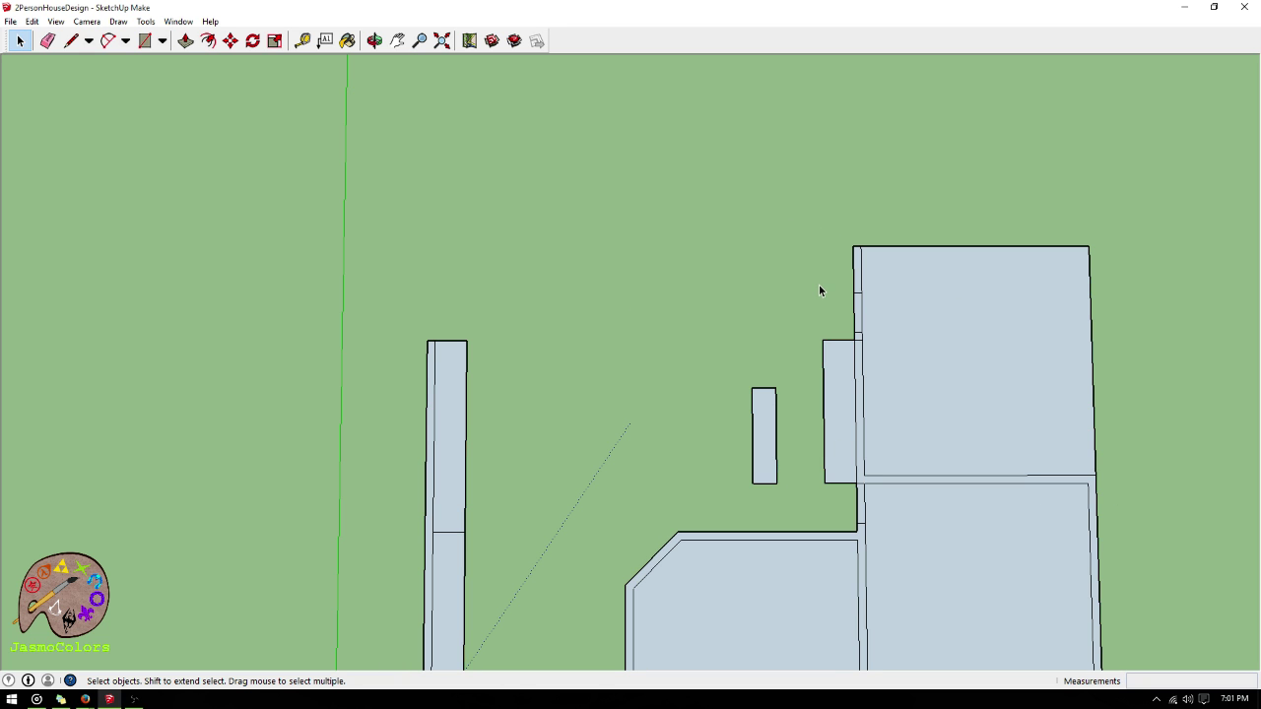
scroll(670, 178, "down", 1)
- Place a guide 6" inside the second room from the shared wall's room-side edge, parallel to that wall
scroll(1003, 420, "up", 3)
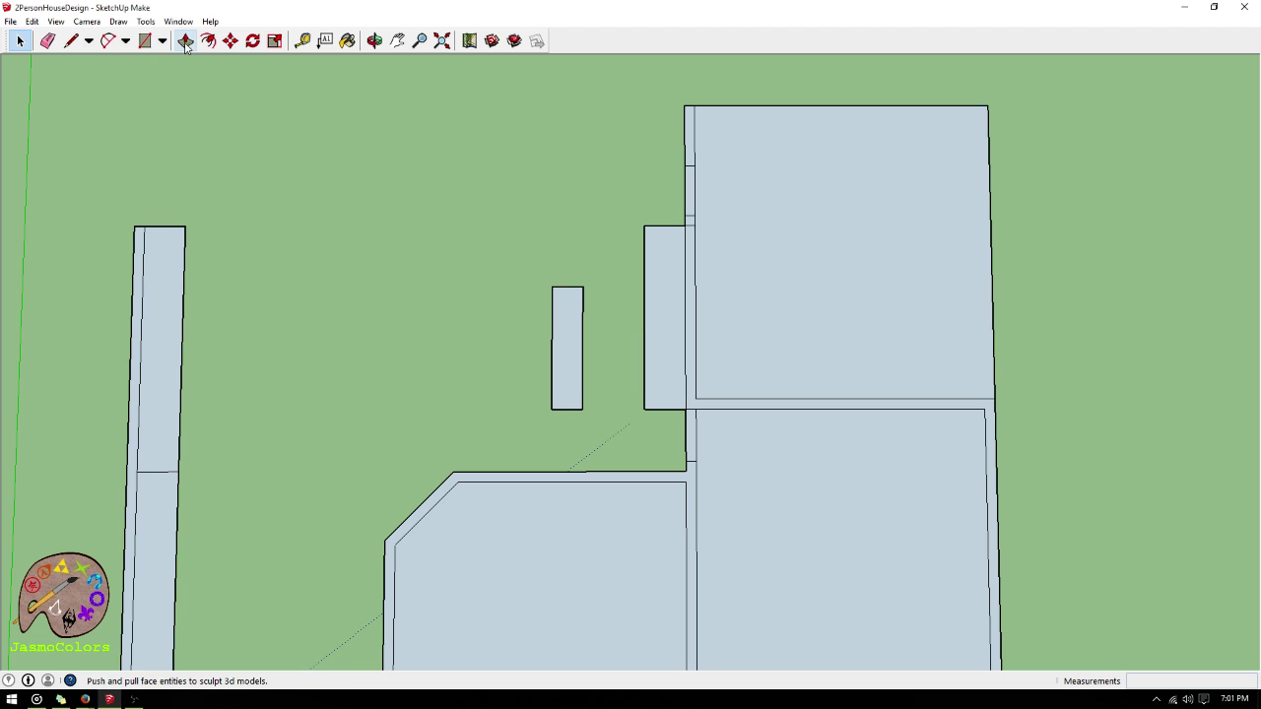
left_click(304, 44)
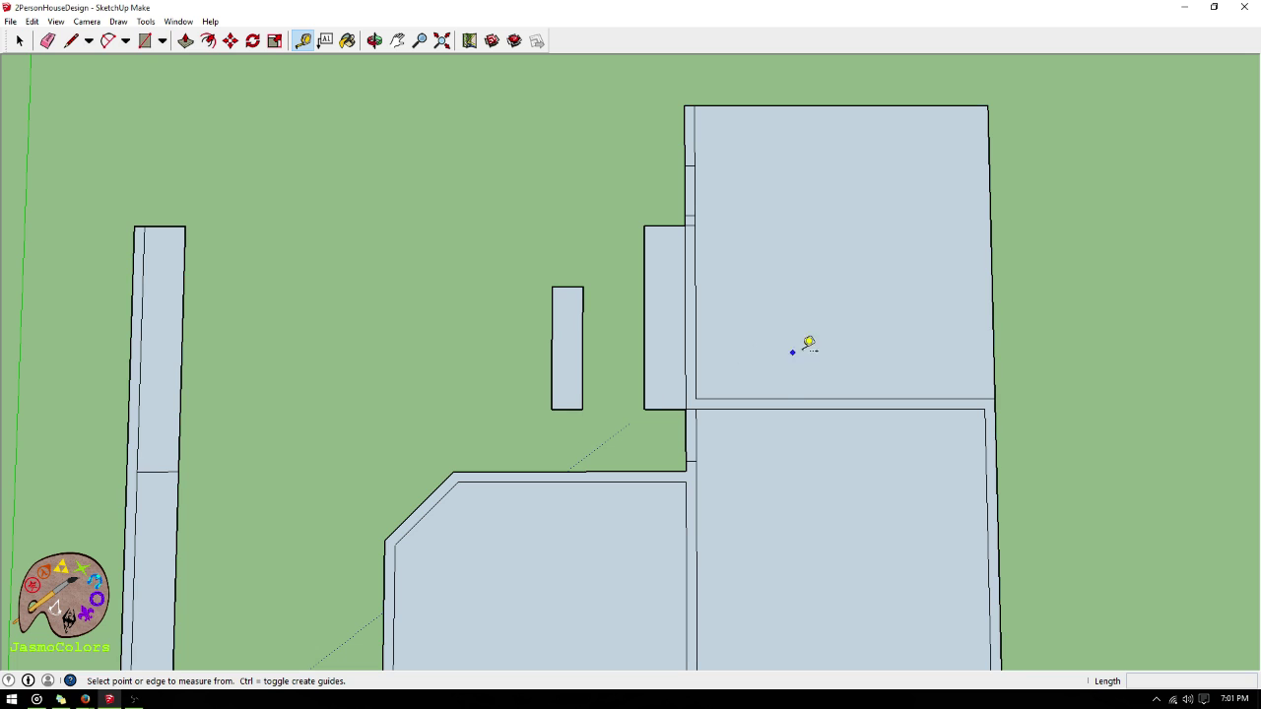
scroll(788, 402, "up", 3)
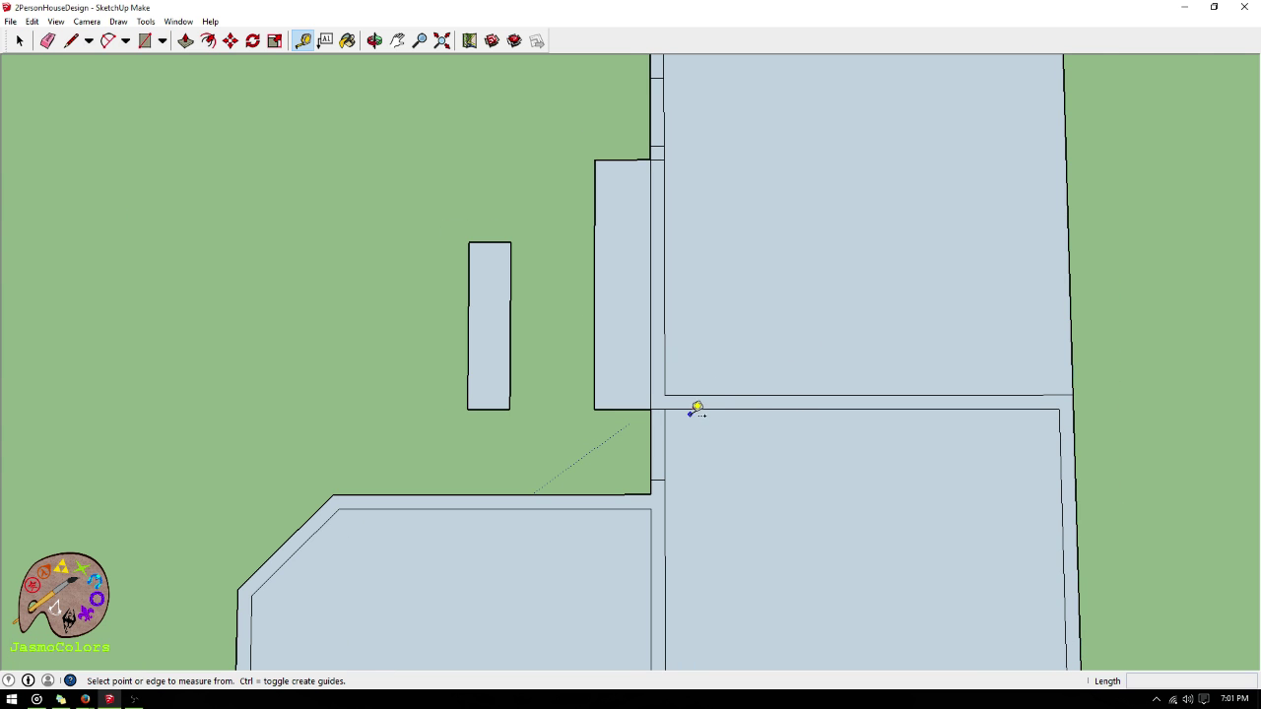
scroll(695, 408, "up", 2)
left_click(652, 373)
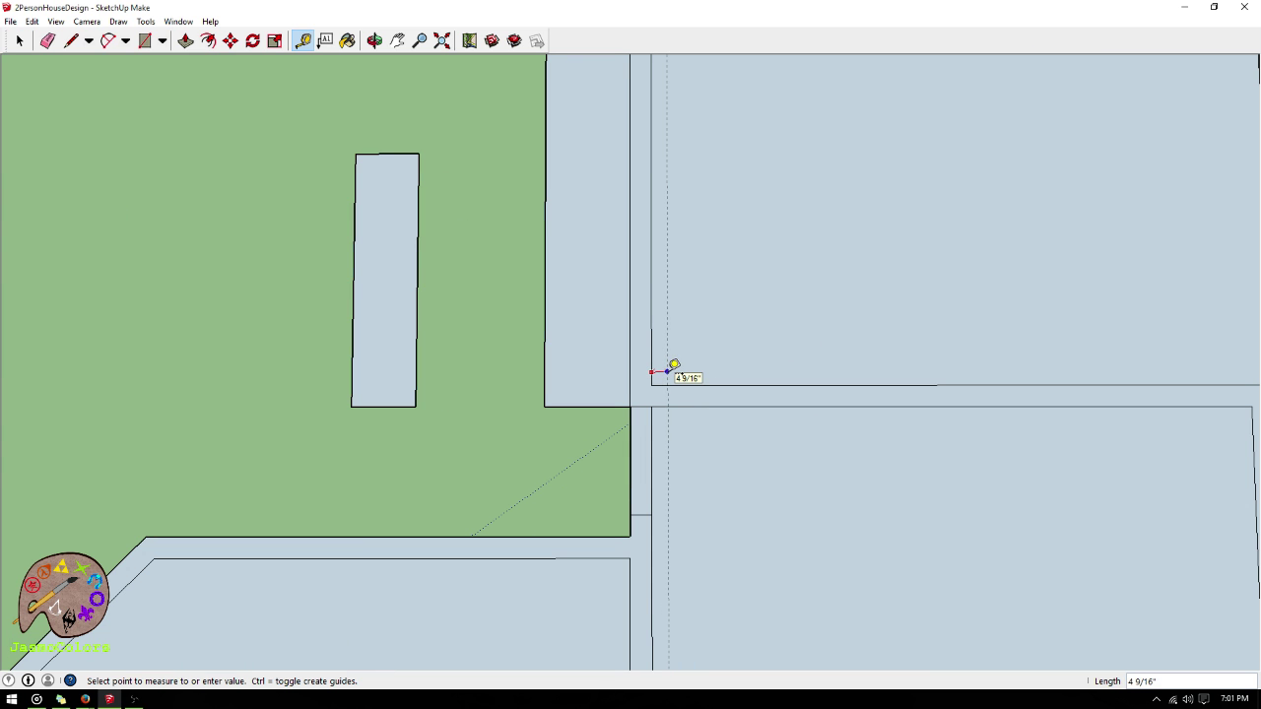
type("6")
key("Return")
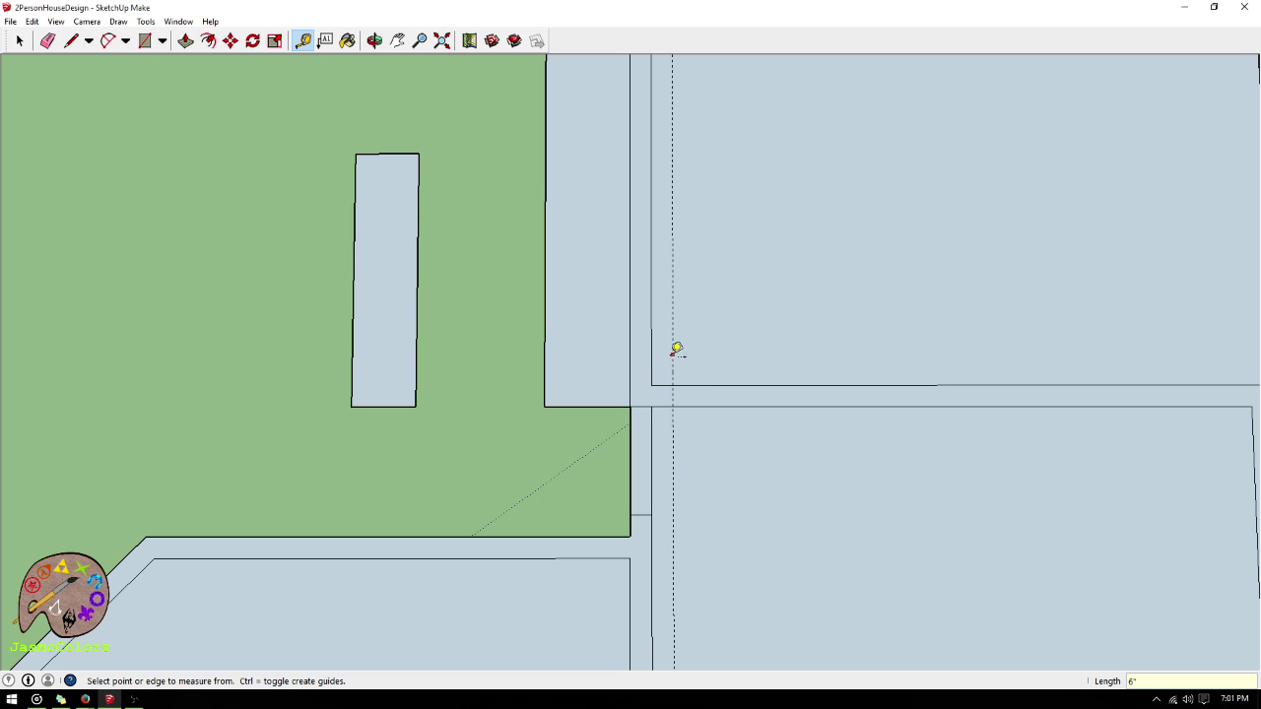
- Place a second parallel guide 30" farther into the rooms from the 6" guide along the shared wall
left_click(673, 353)
type("31")
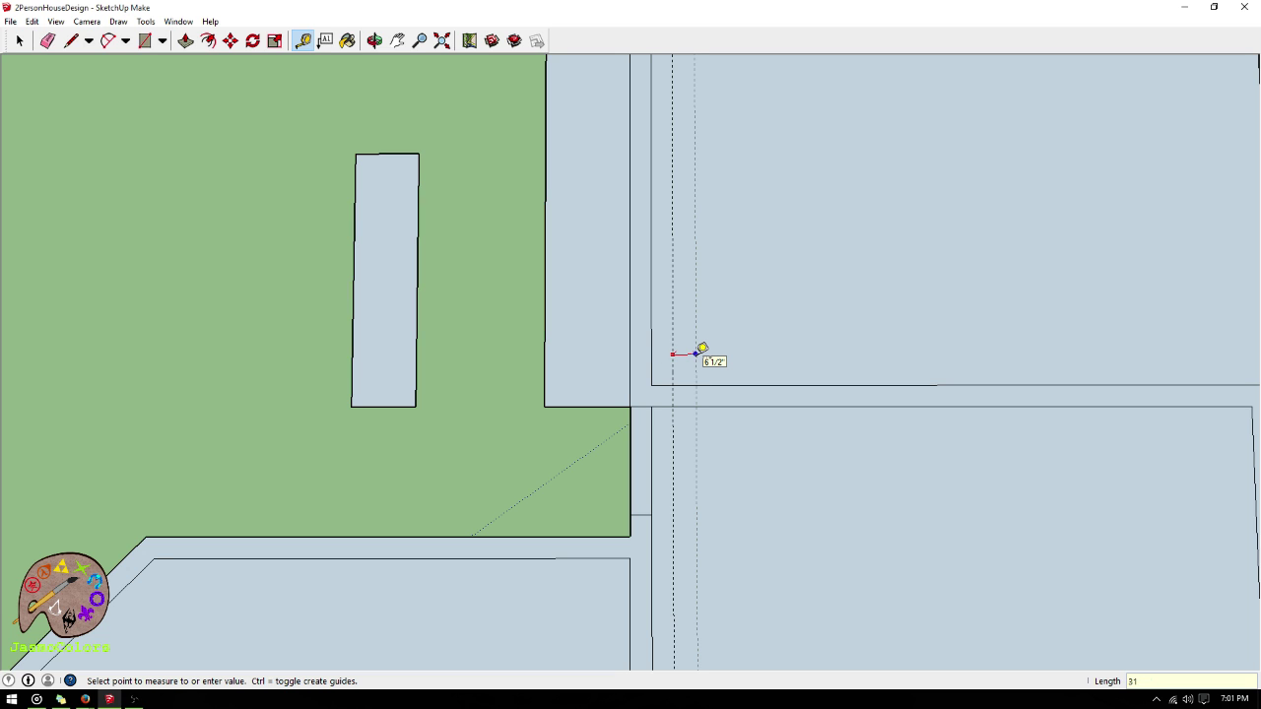
key("Return")
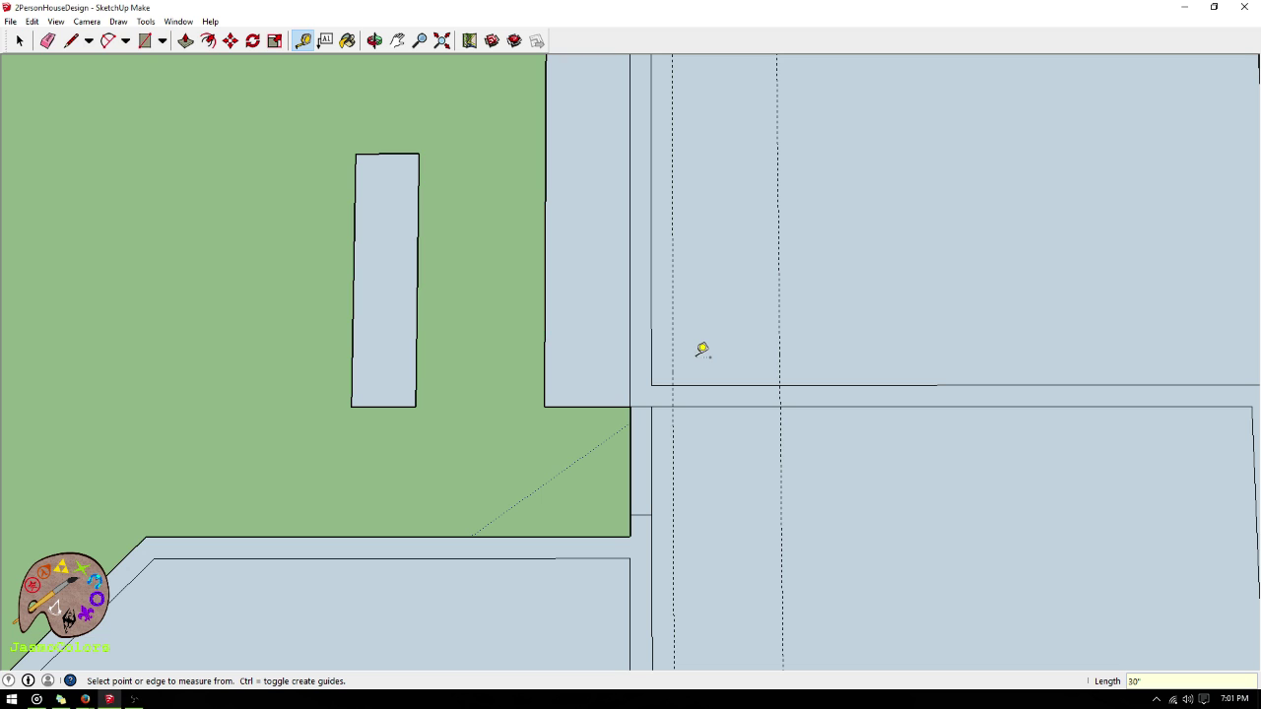
- Delete the fixture strip attached to the outside of the shared wall and the freestanding strip beside it
scroll(702, 350, "down", 3)
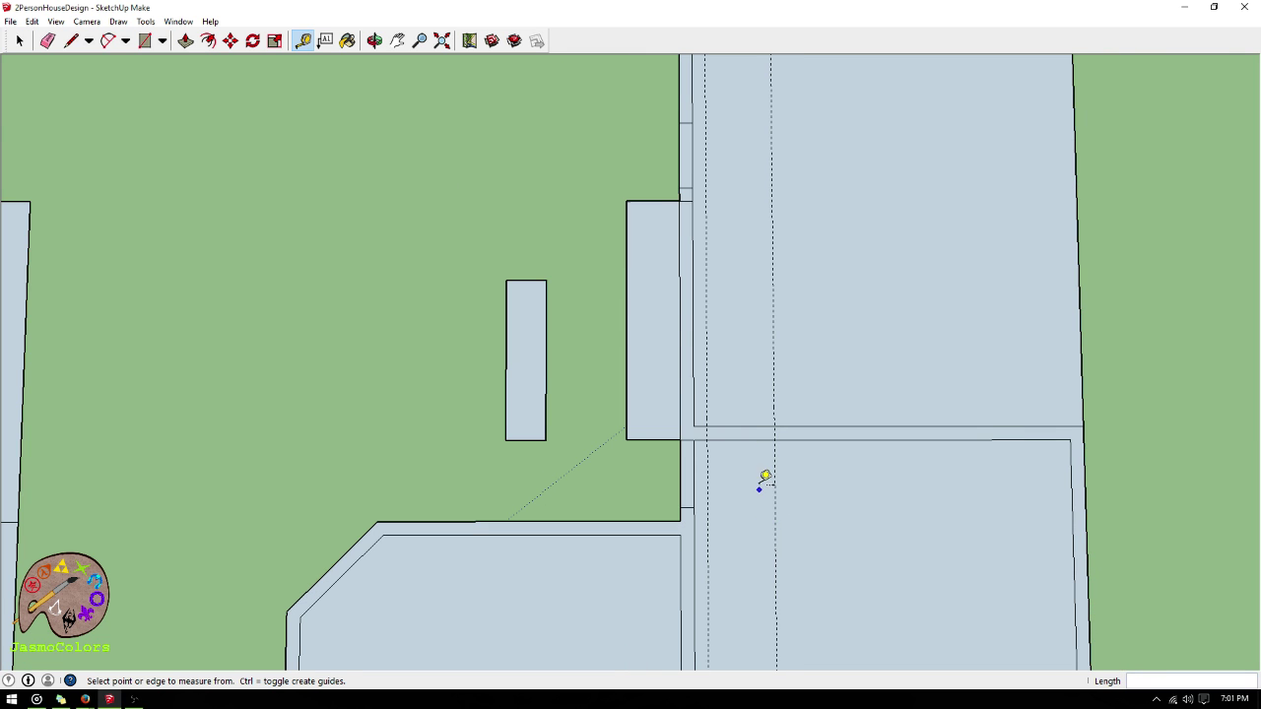
left_click(20, 40)
left_click(641, 203)
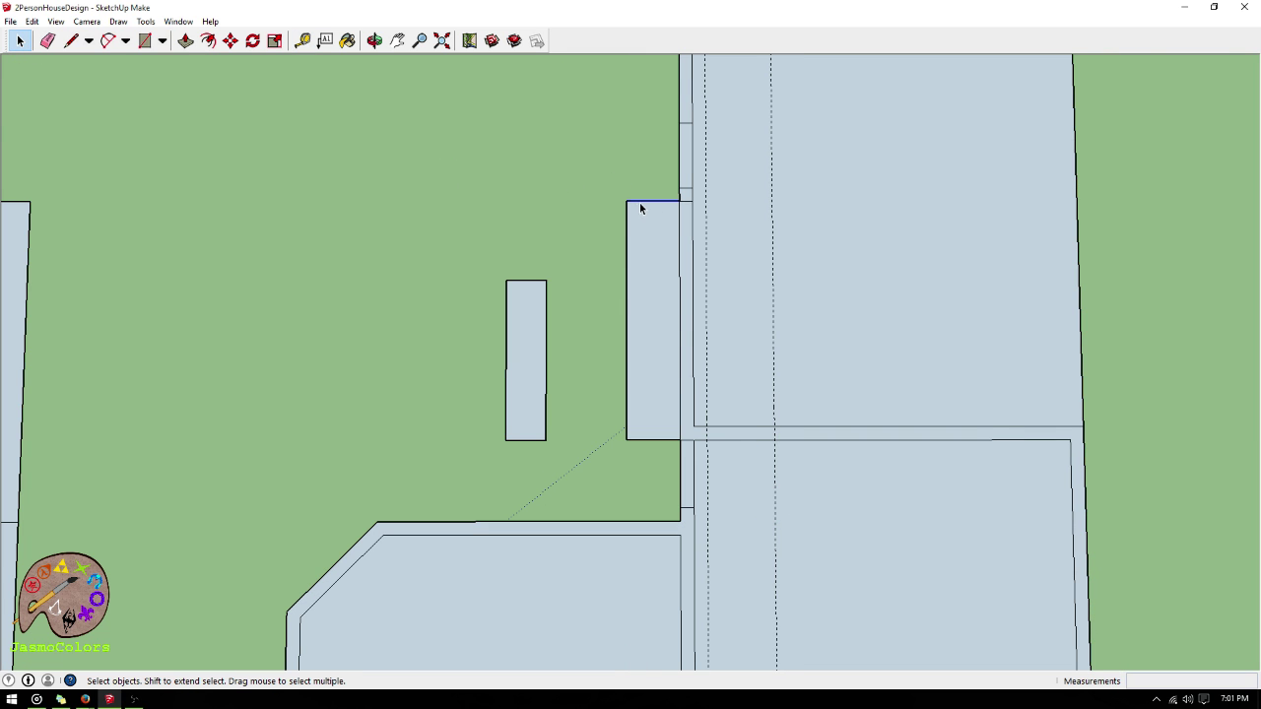
left_click(628, 216, "shift")
left_click(655, 436, "shift")
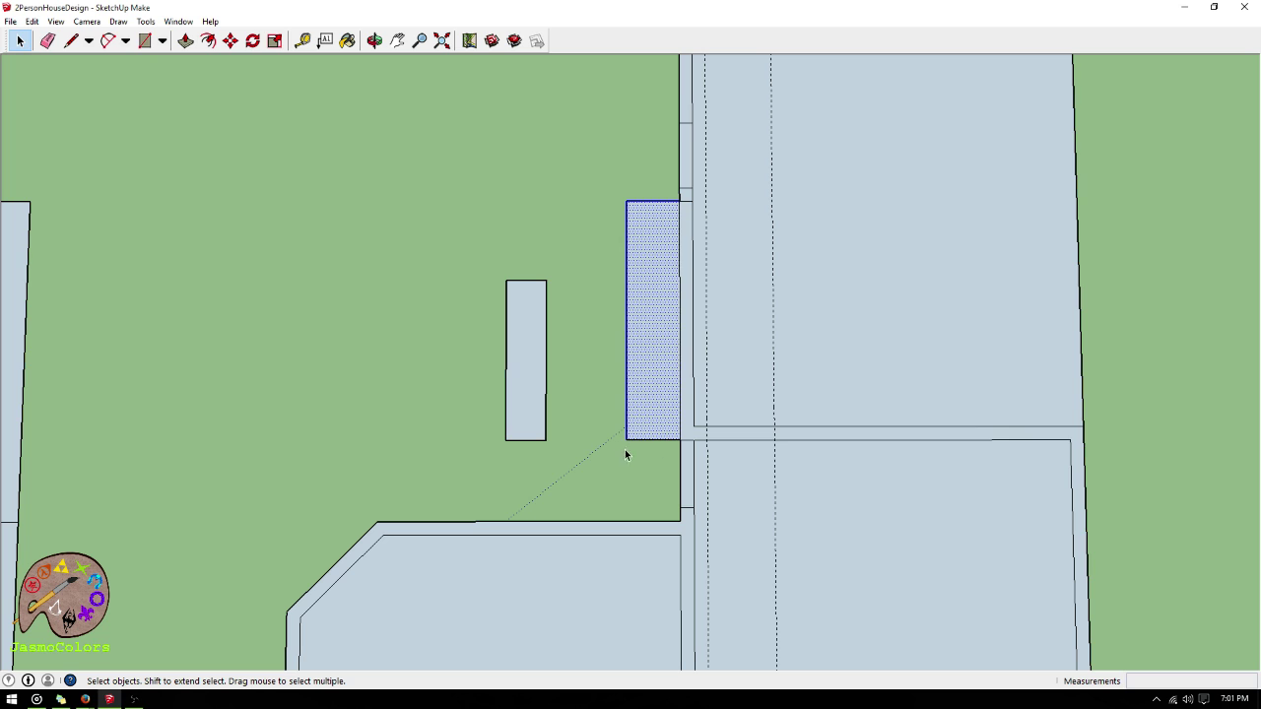
left_click(647, 435, "shift")
key("Delete")
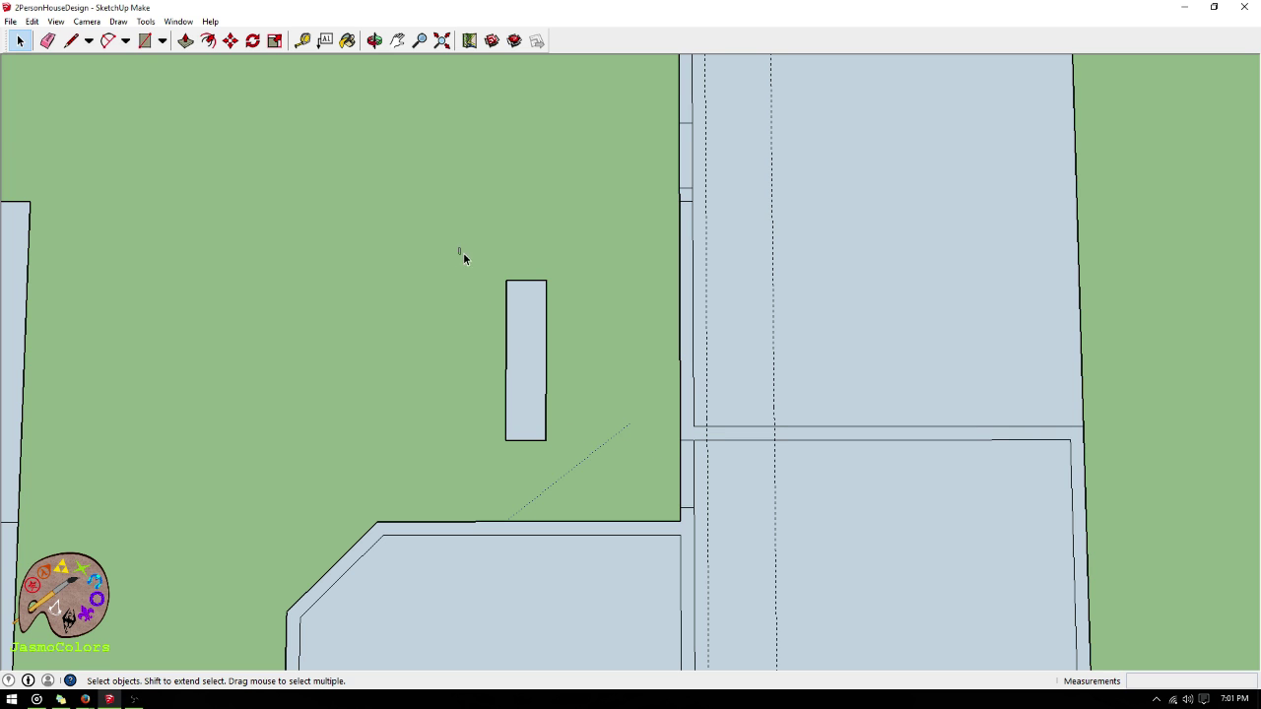
left_click_drag(459, 253, 592, 458)
key("Delete")
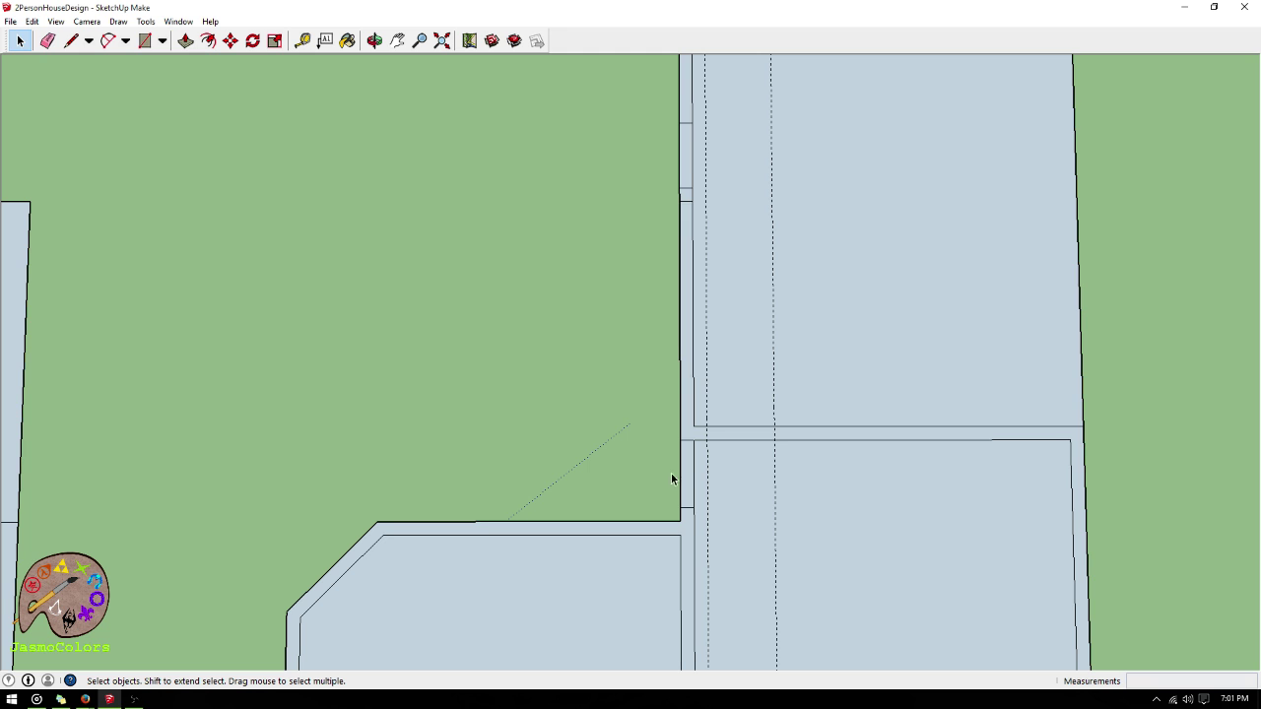
- Delete the short edge crossing the shared wall where it meets the wall dividing the two adjoining rooms
scroll(762, 529, "up", 3)
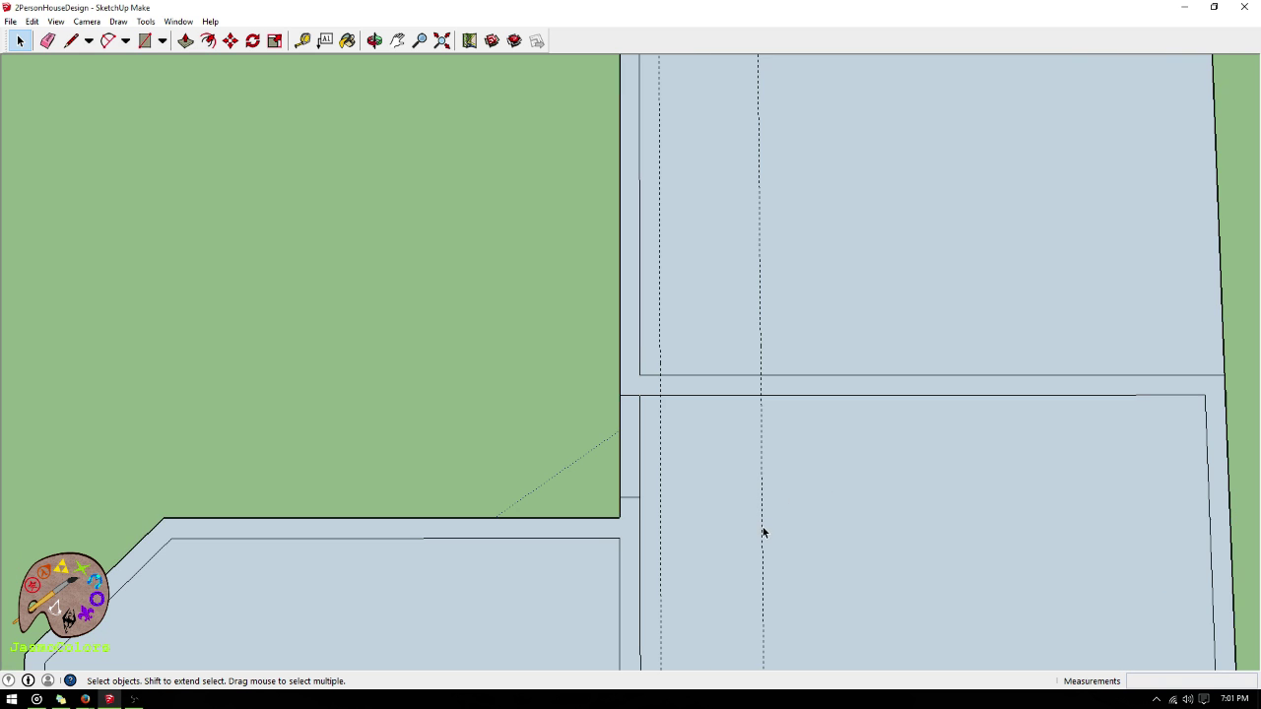
left_click(621, 385)
key("Delete")
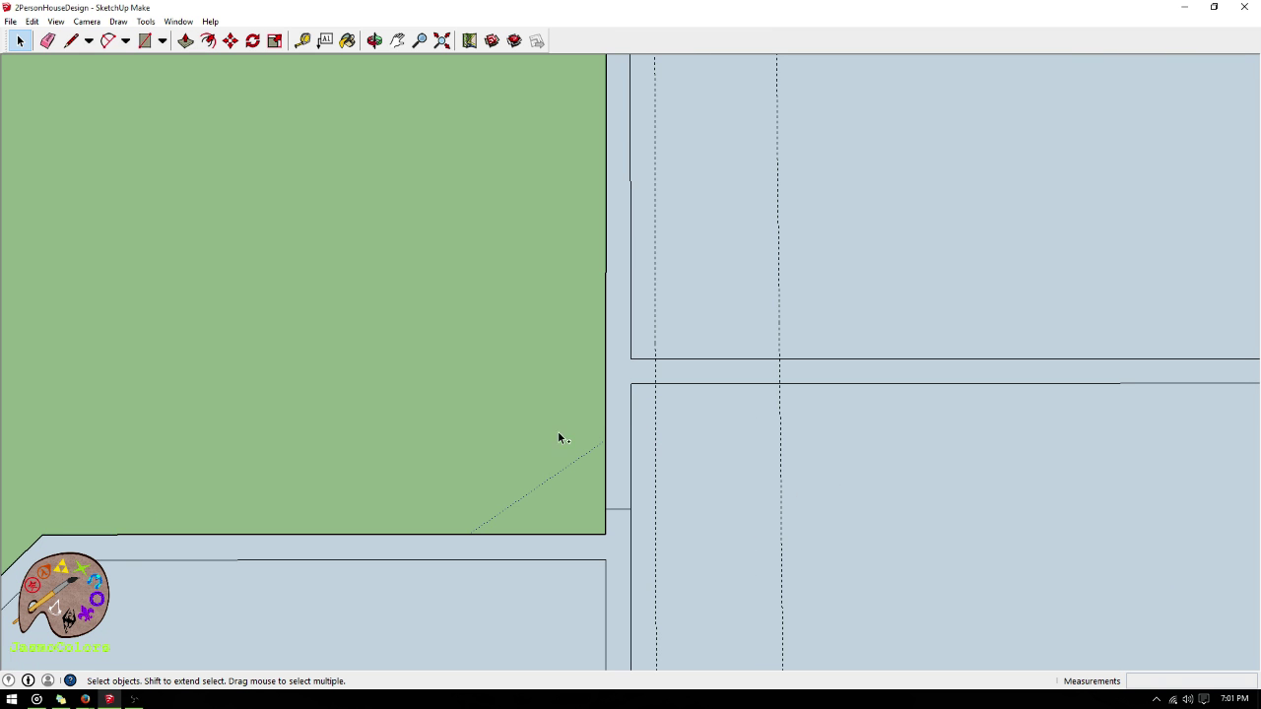
- Place a guide 4' above the dividing wall's upper edge and a parallel one 6" beyond it
scroll(552, 442, "down", 2)
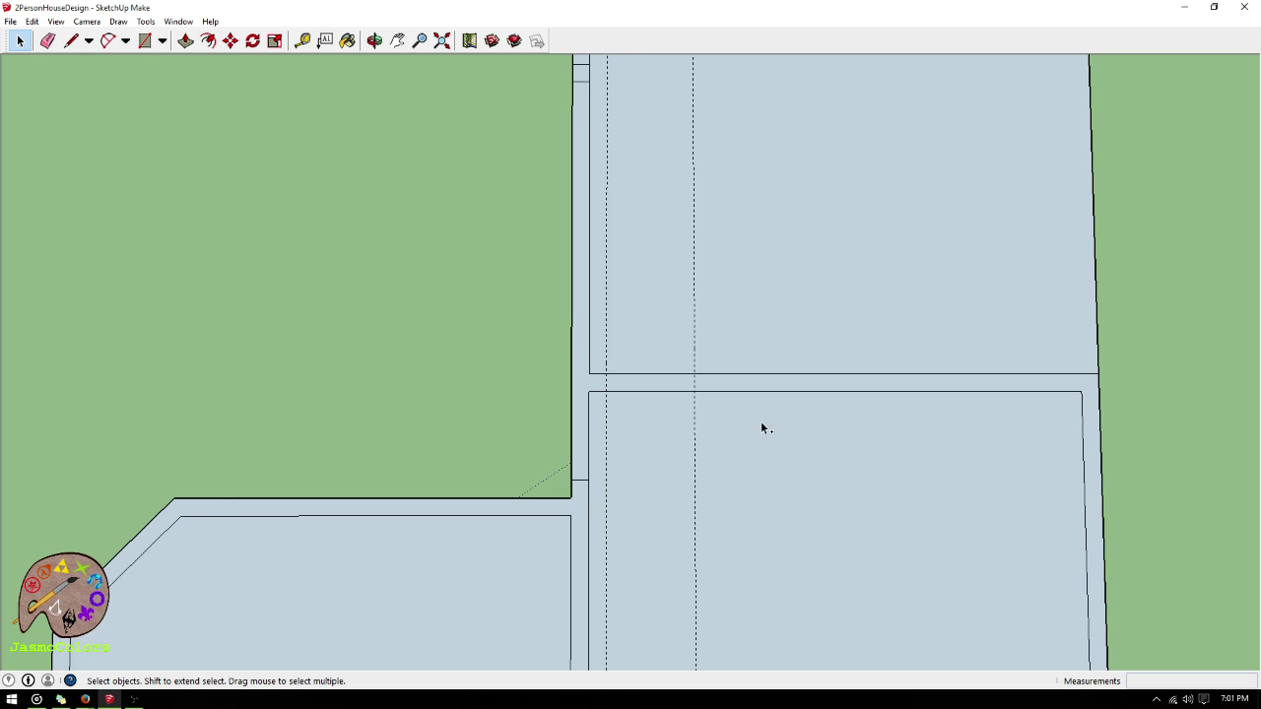
scroll(755, 417, "down", 1)
scroll(915, 360, "up", 3)
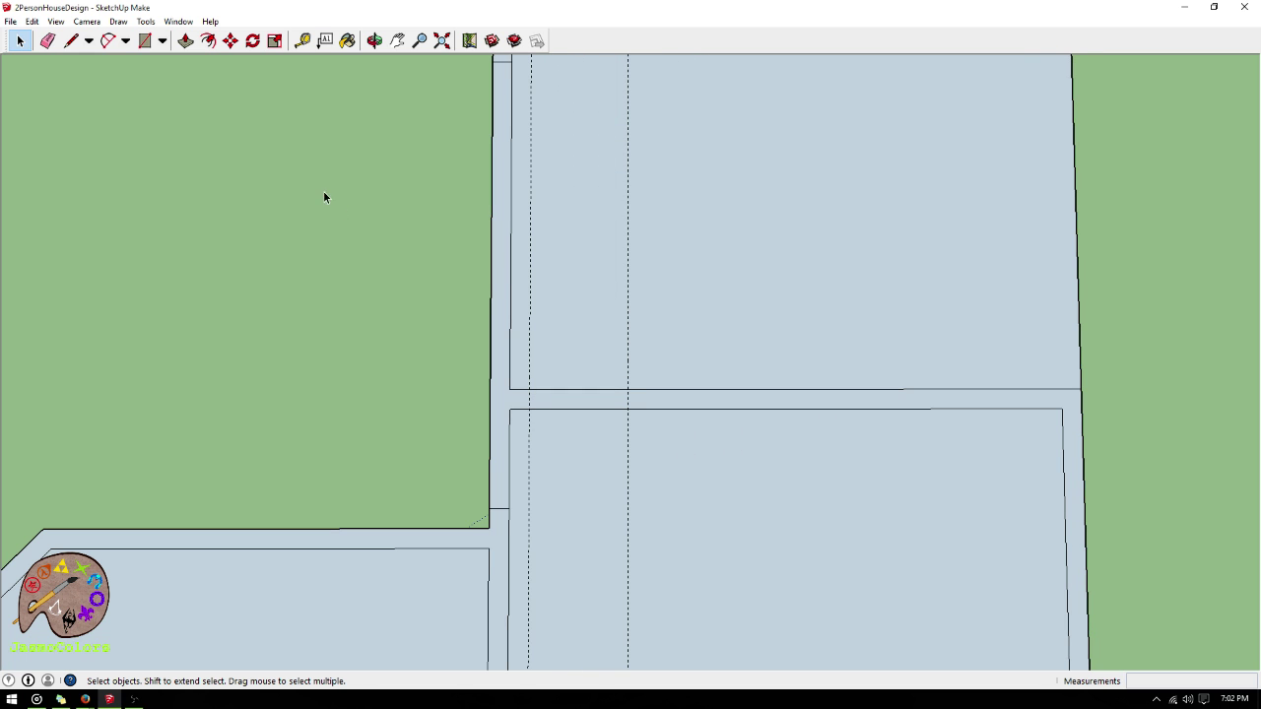
left_click(301, 41)
left_click(669, 389)
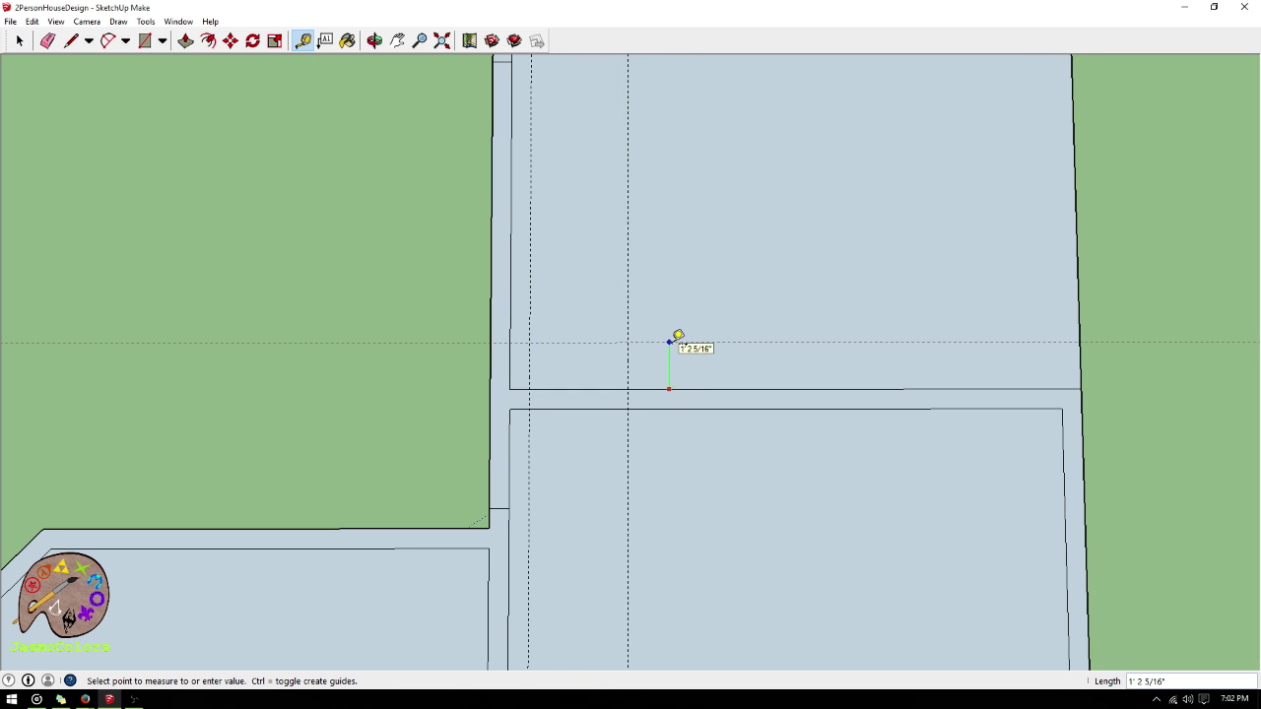
type("4")
key("Return")
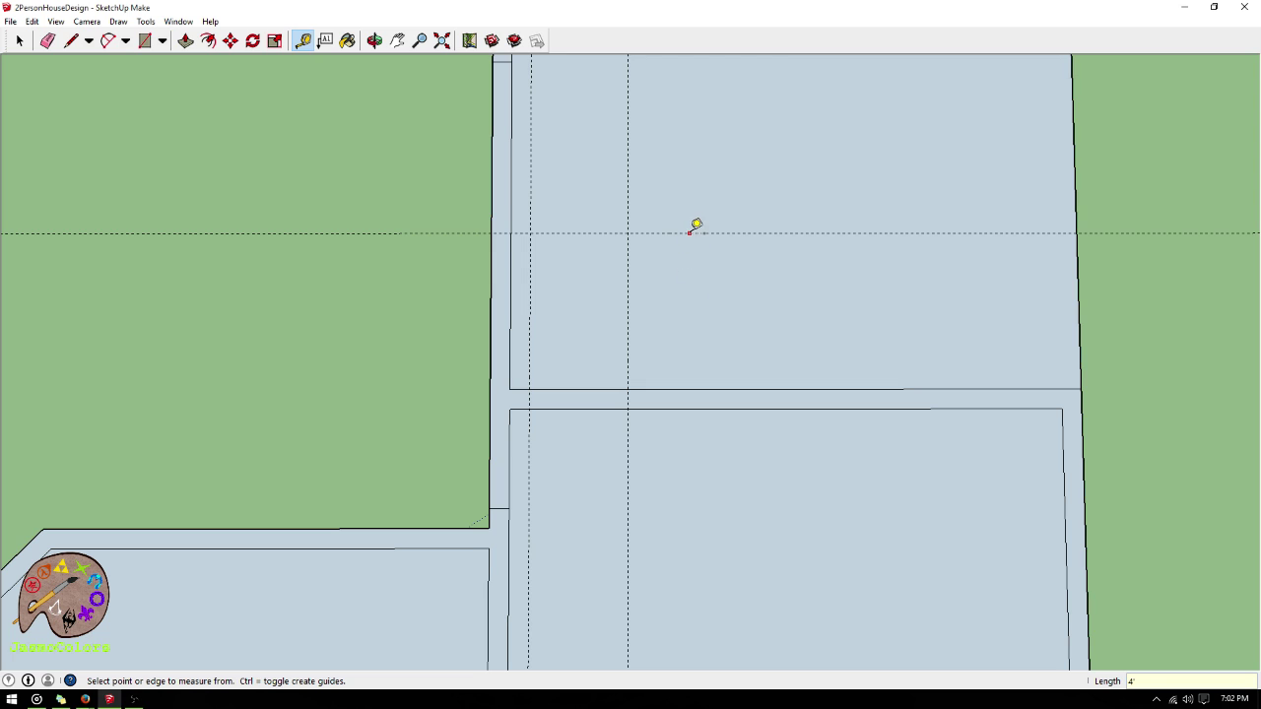
left_click(689, 232)
type("6")
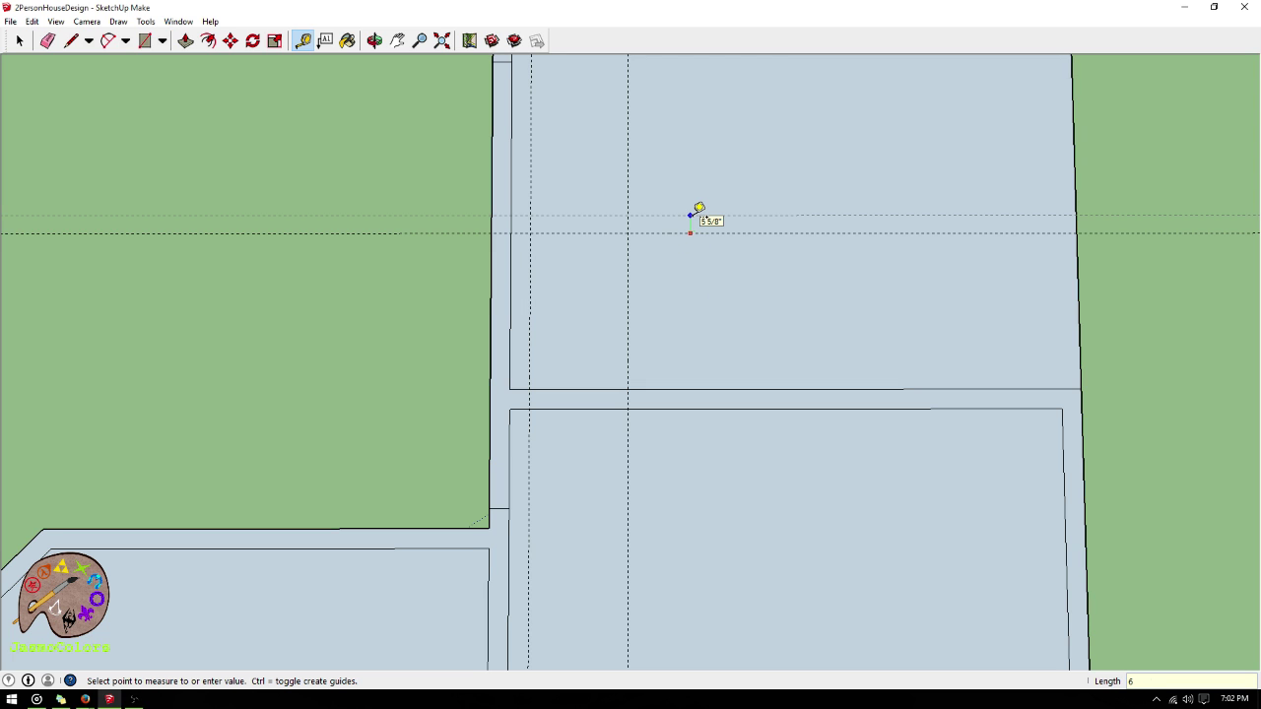
key("Return")
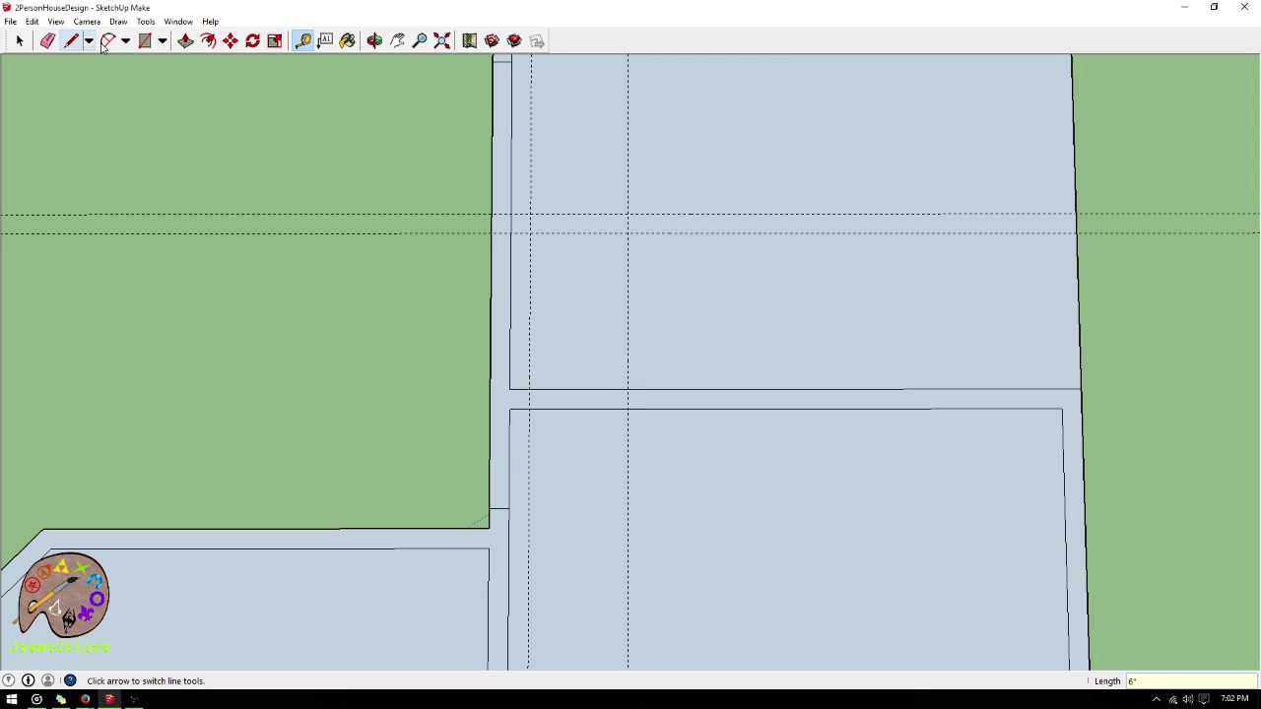
- Draw a 6" by 14' 6" wall rectangle between the two new guides, from the shared wall to the outer edge
left_click(144, 41)
left_click(511, 214)
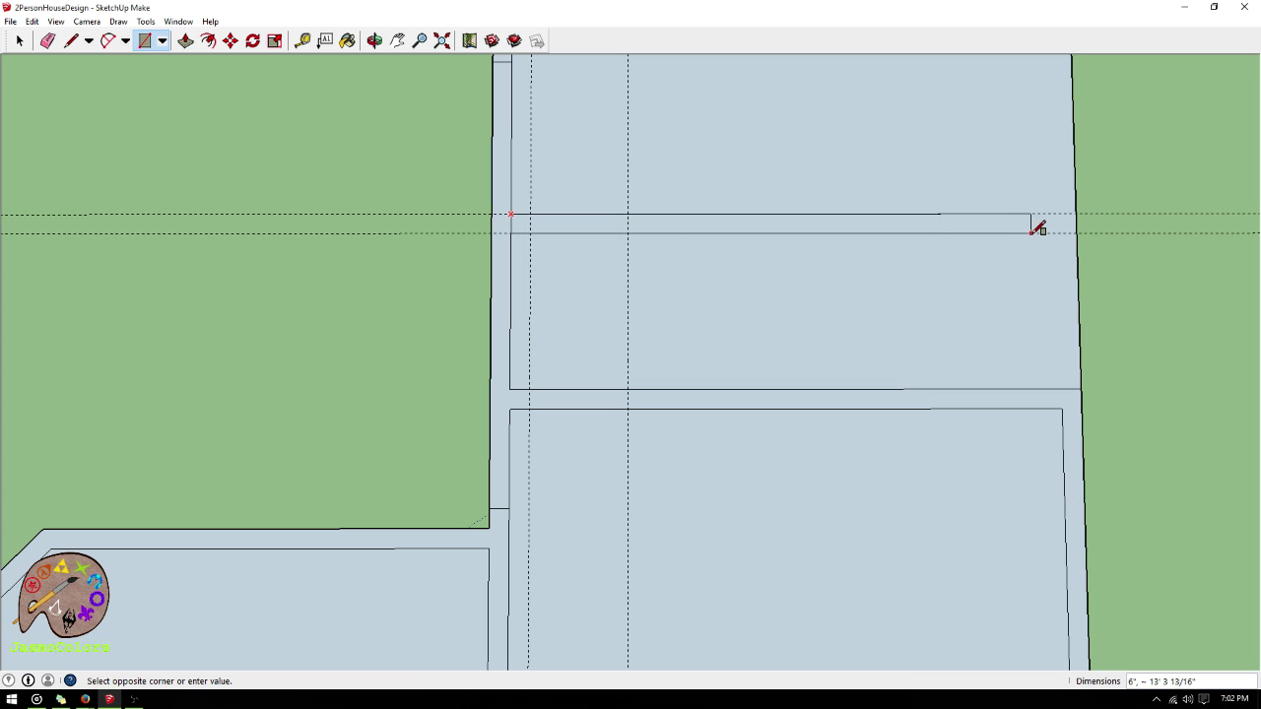
left_click(1077, 233)
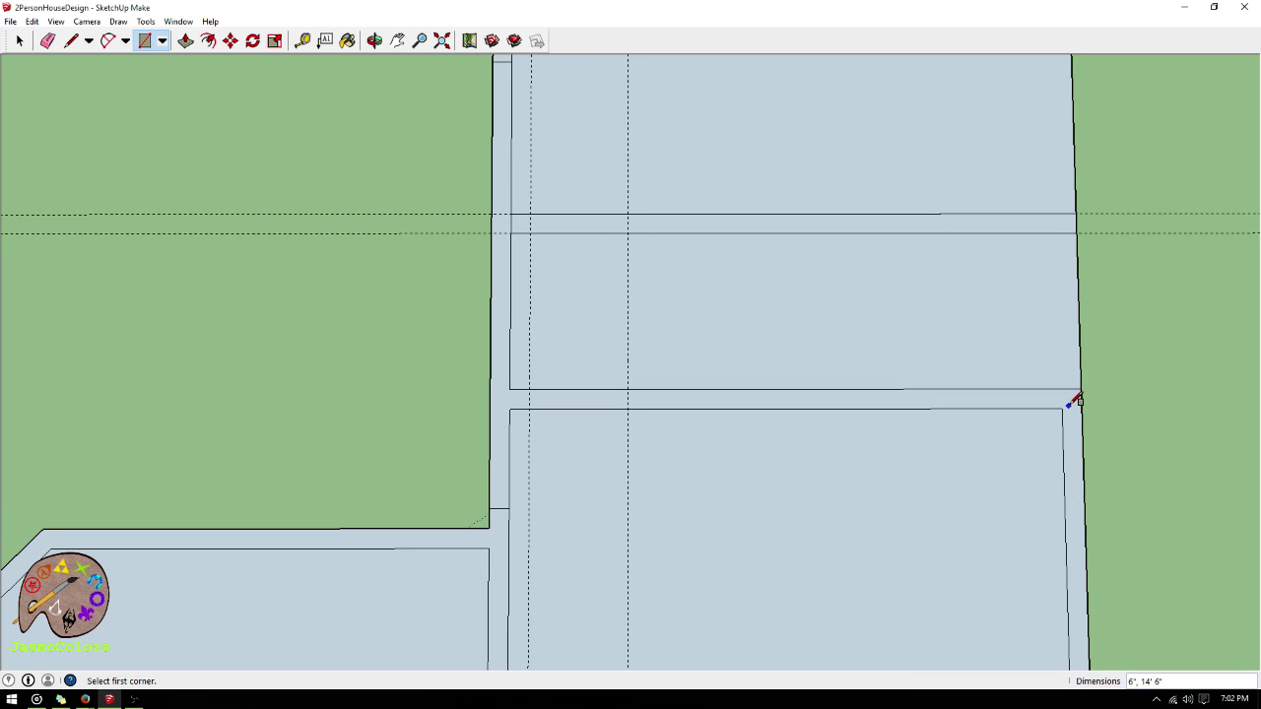
- Draw a 15' by 6" wall rectangle along the room's outer edge, from the dividing wall's inner corner to the plan's far corner
left_click(1062, 409)
scroll(1073, 365, "up", 2)
scroll(1012, 565, "down", 3)
scroll(1055, 285, "down", 3)
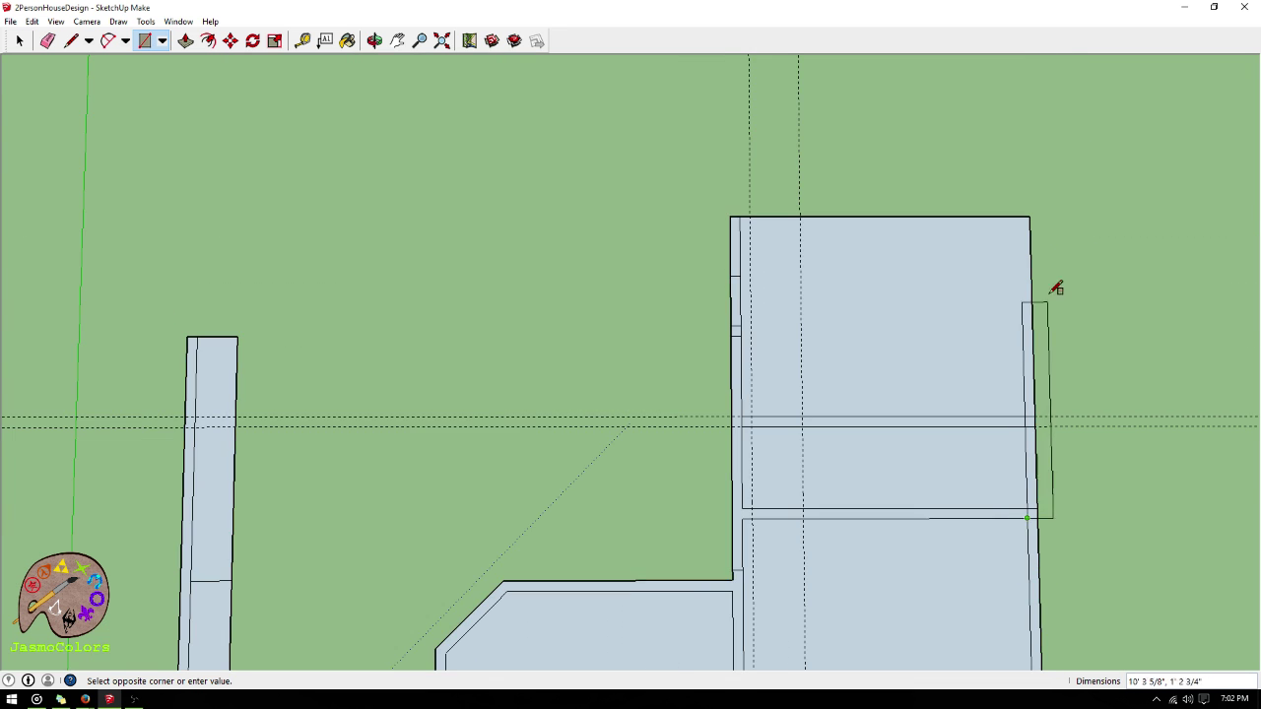
scroll(1034, 200, "up", 3)
left_click(1022, 205)
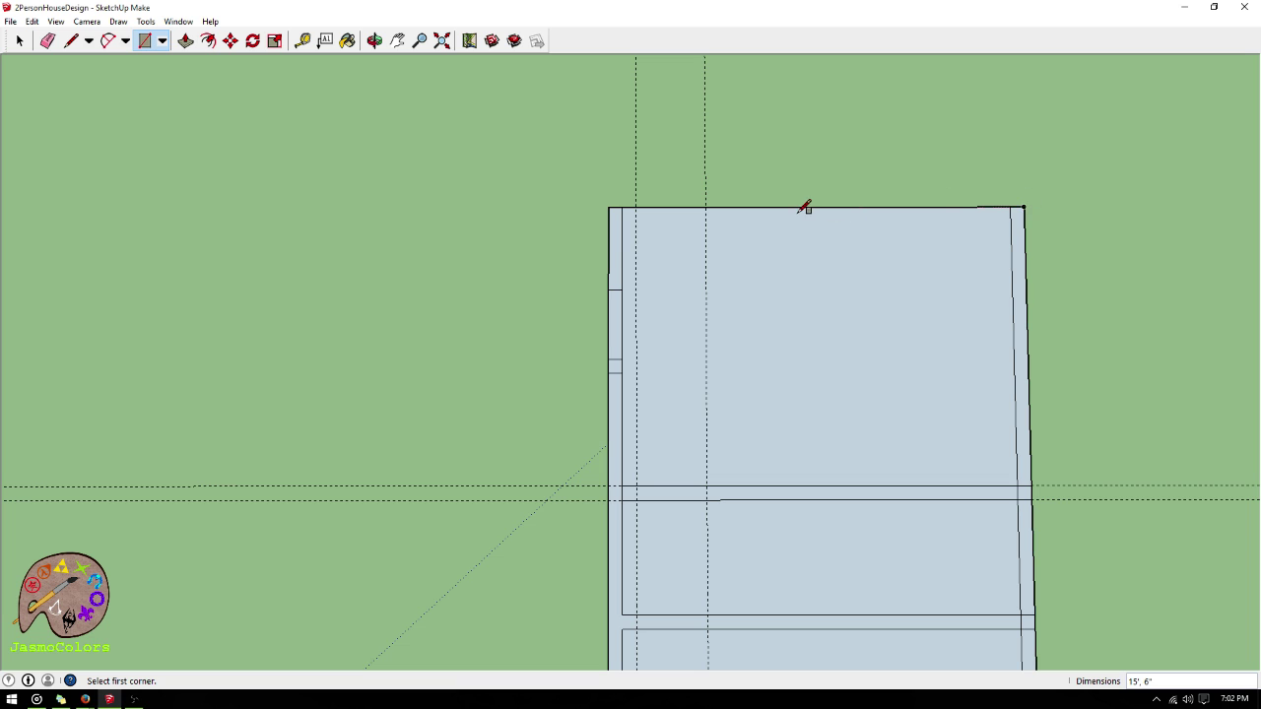
- Delete the three short edges crossing the junctions of the old and new dividing walls with the shared and outer walls
scroll(837, 157, "down", 2)
scroll(901, 581, "up", 2)
left_click(19, 40)
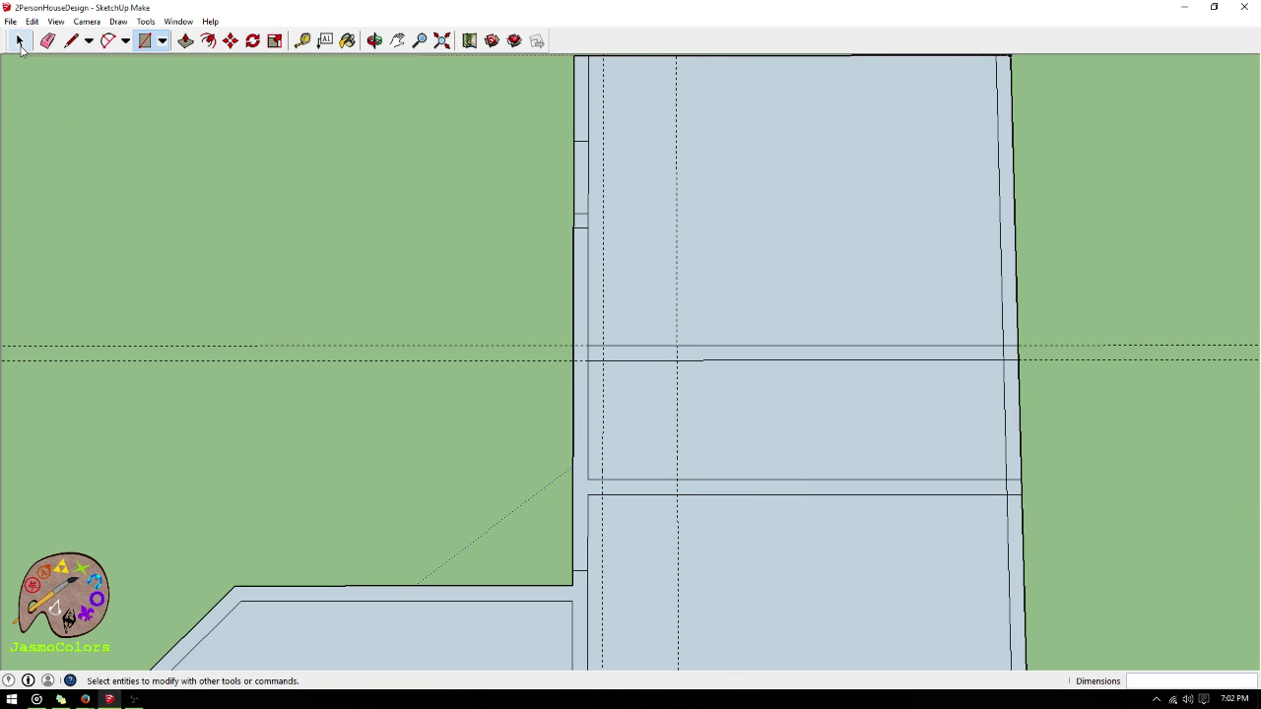
left_click(1013, 486)
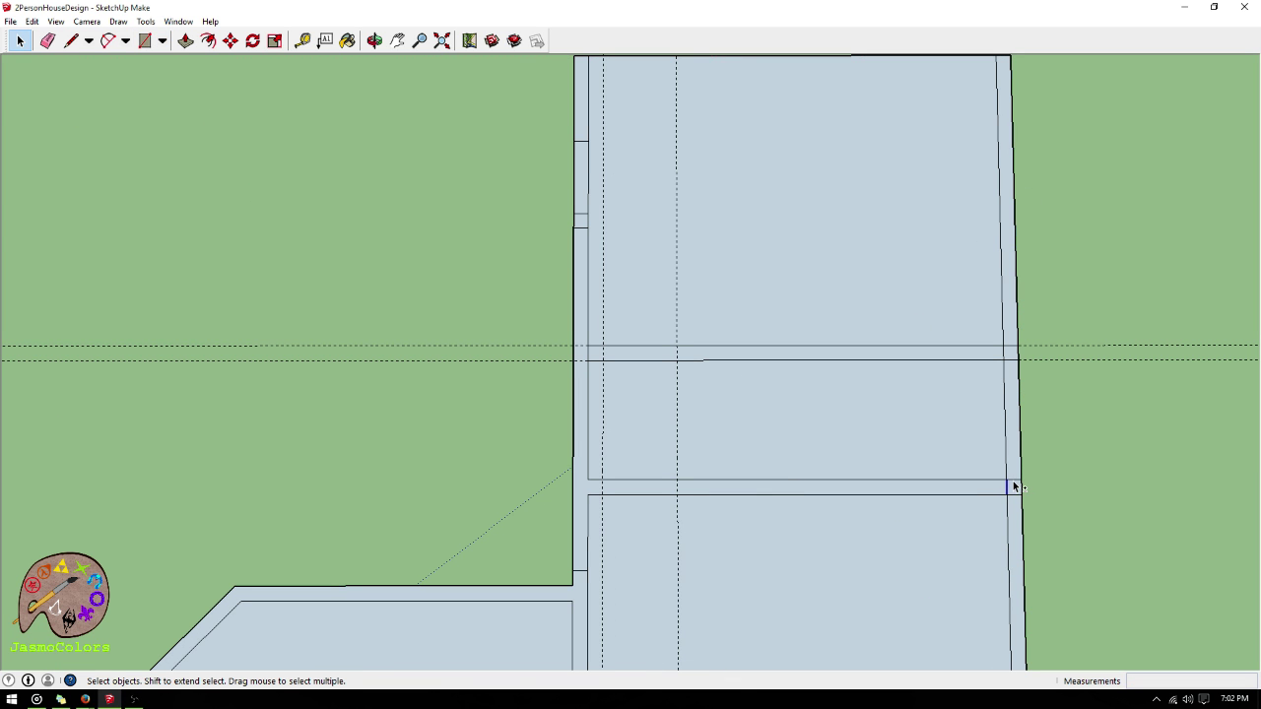
scroll(768, 566, "up", 3)
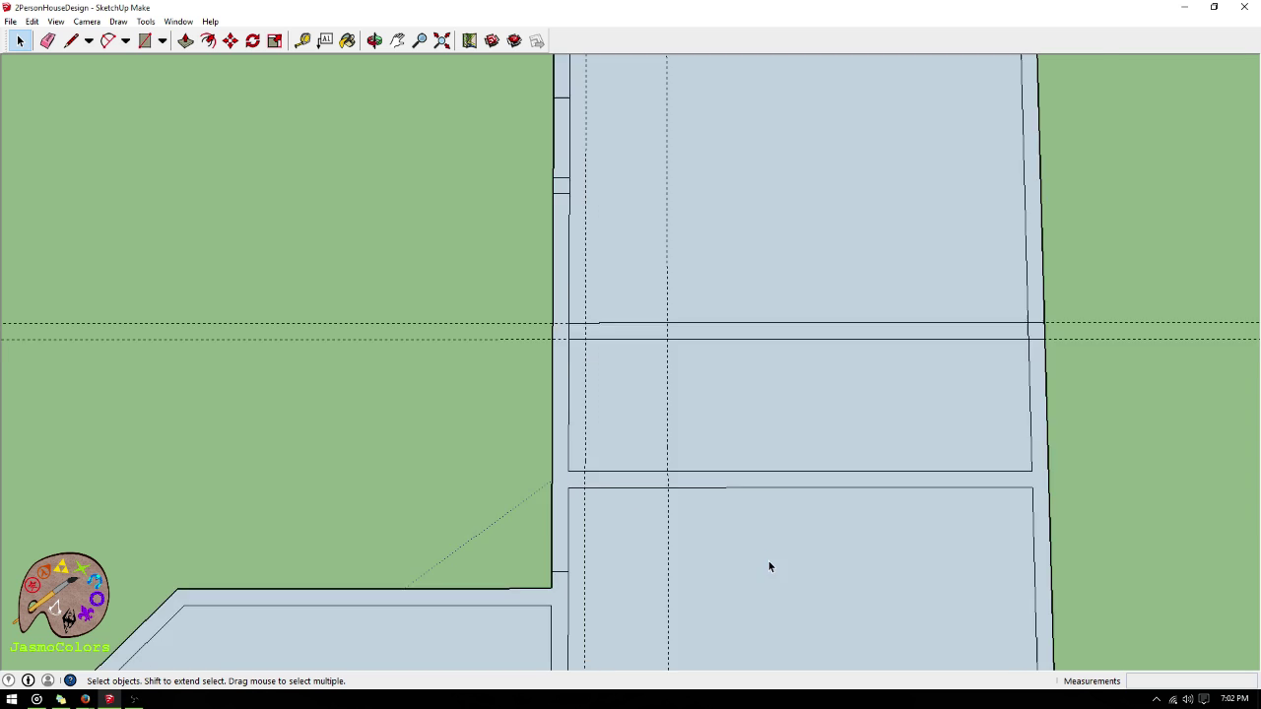
left_click(510, 259)
key("Delete")
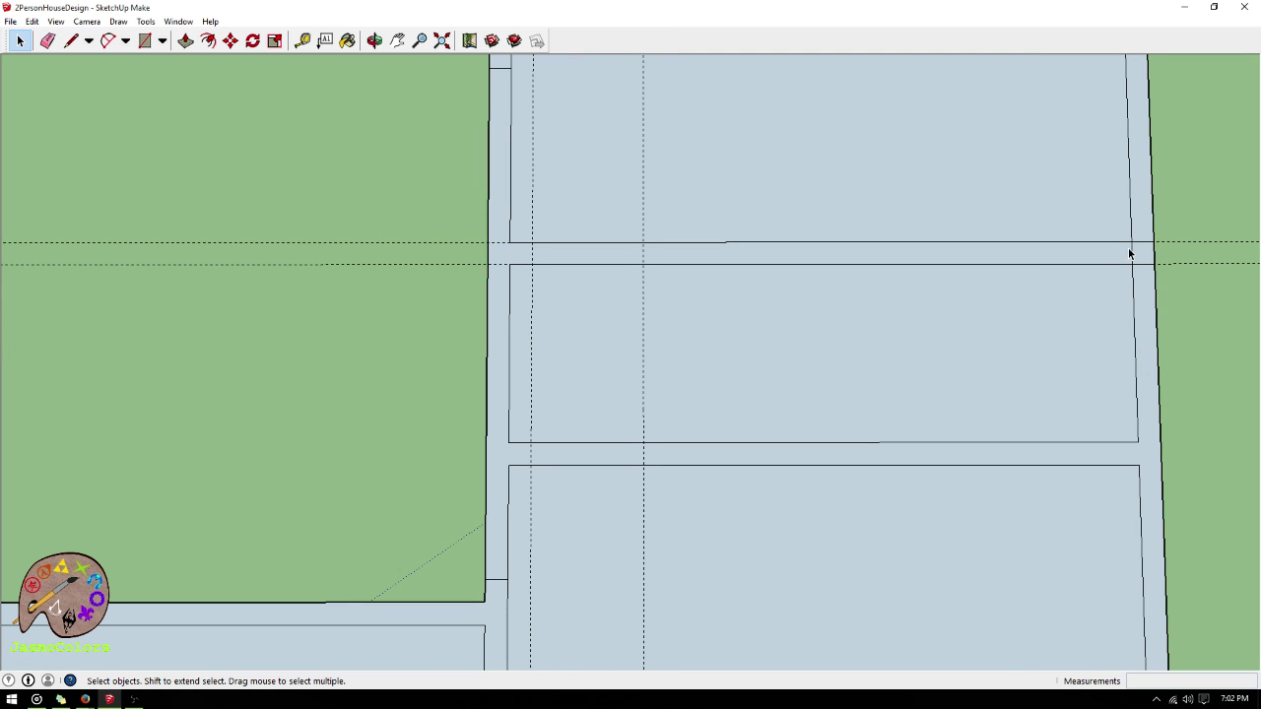
left_click(1133, 256)
key("Delete")
- Close both ends of the old dividing wall with 6" lines along the inner edges of the shared and outer walls
scroll(806, 213, "down", 2)
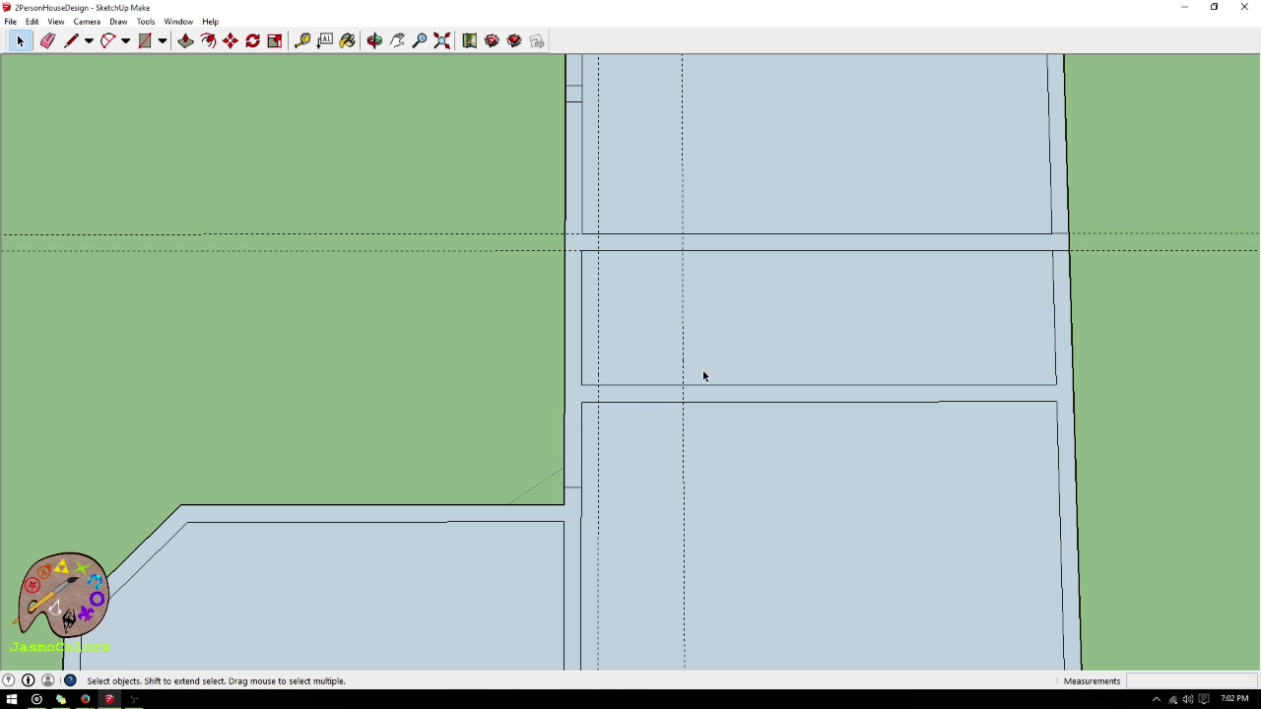
scroll(728, 347, "down", 2)
scroll(620, 454, "up", 3)
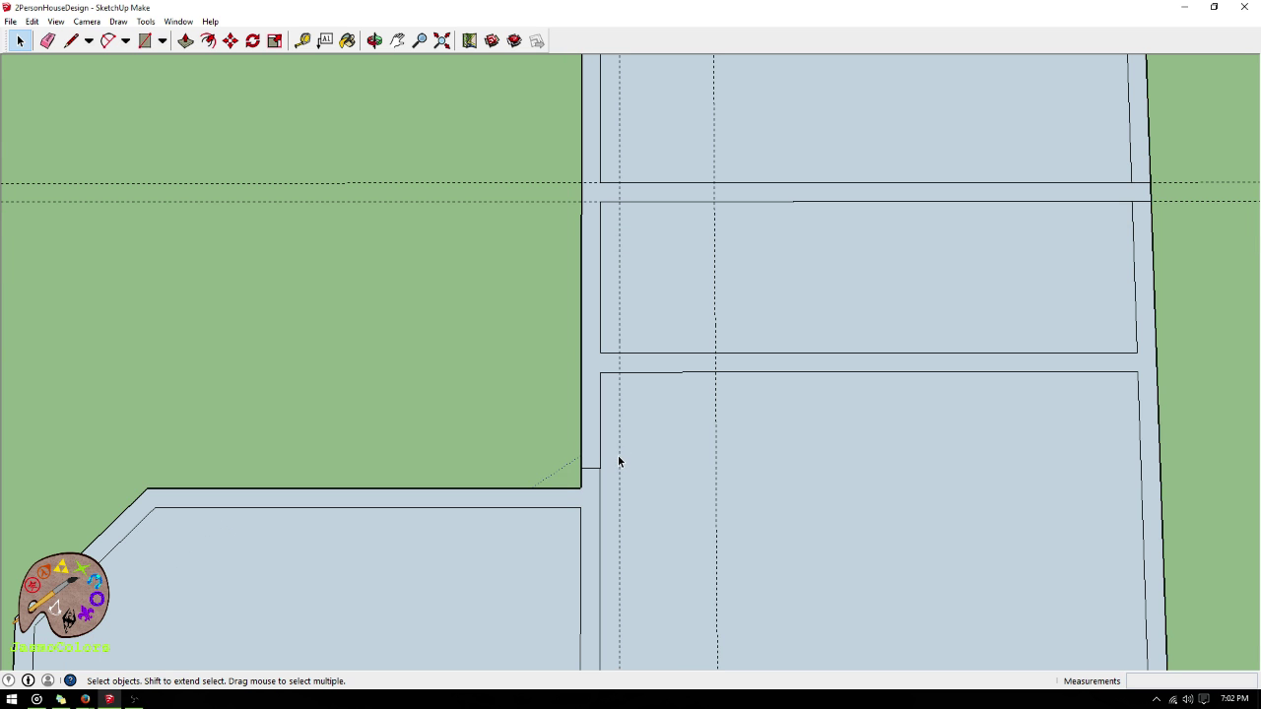
scroll(802, 400, "down", 4)
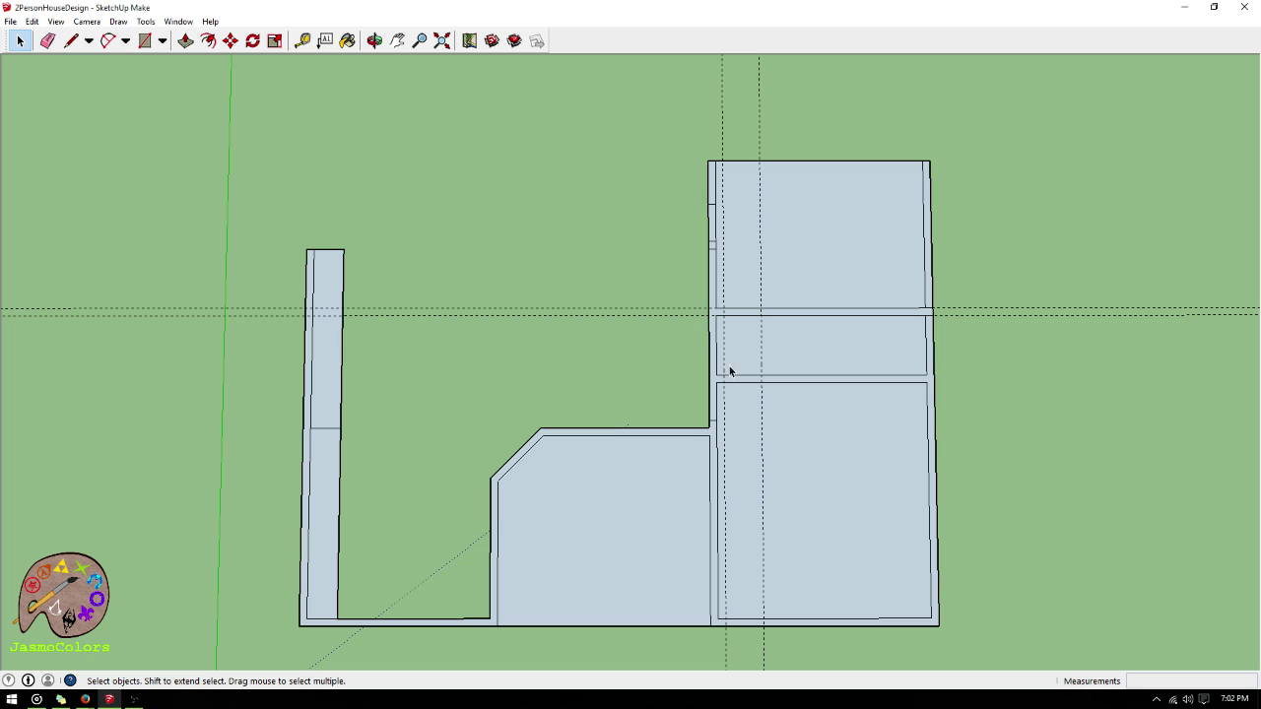
scroll(823, 391, "up", 3)
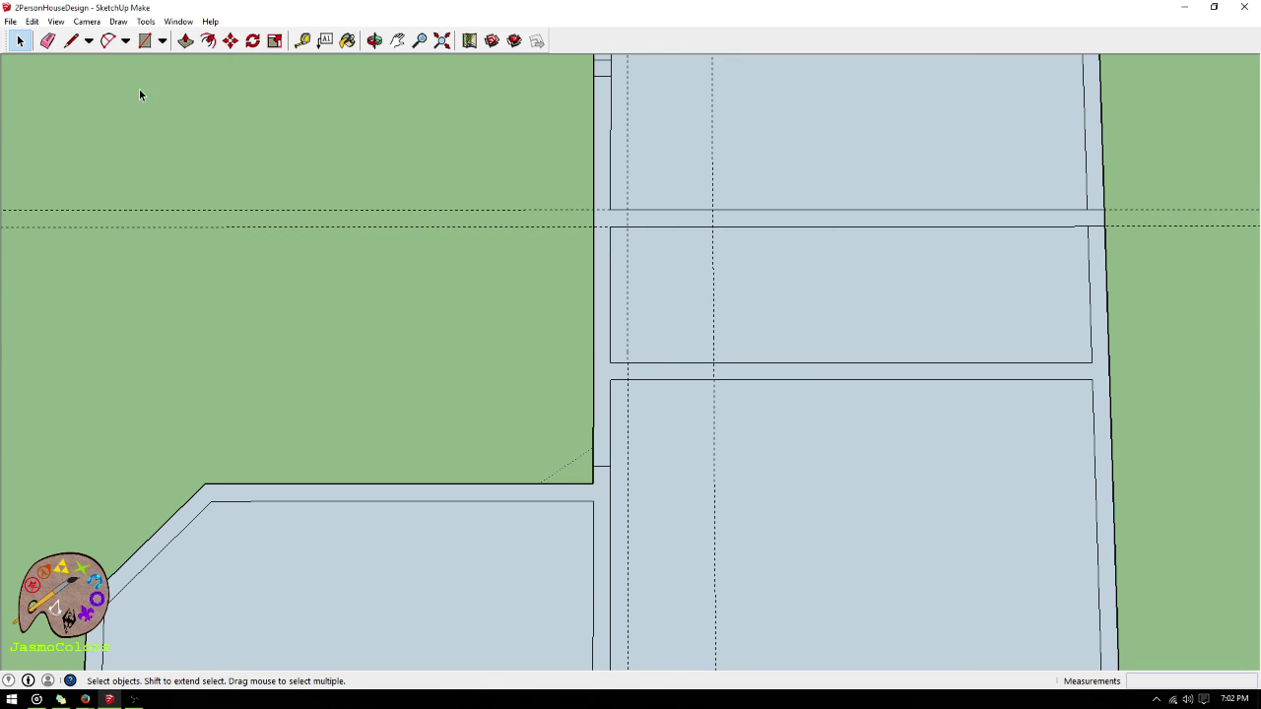
left_click(71, 41)
left_click(610, 364)
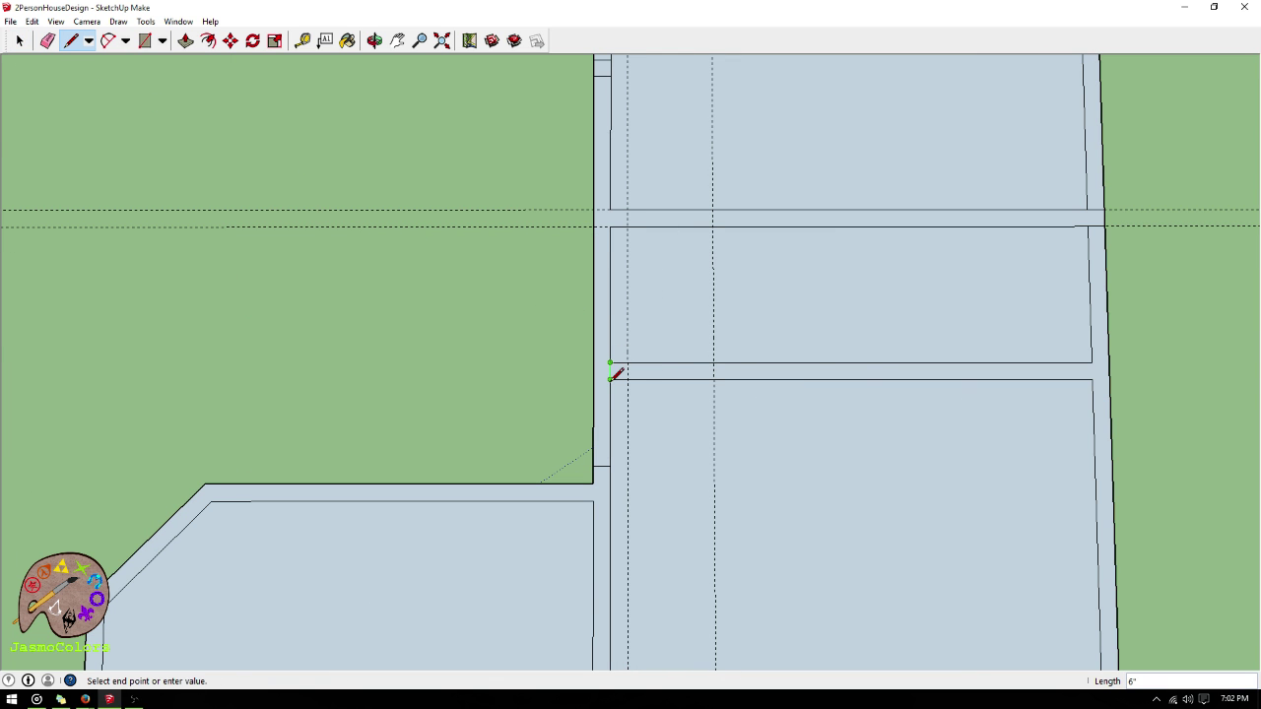
left_click(1091, 364)
- Delete the old dividing wall's two long edges and the new wall's short edges crossing the outer wall
left_click(19, 41)
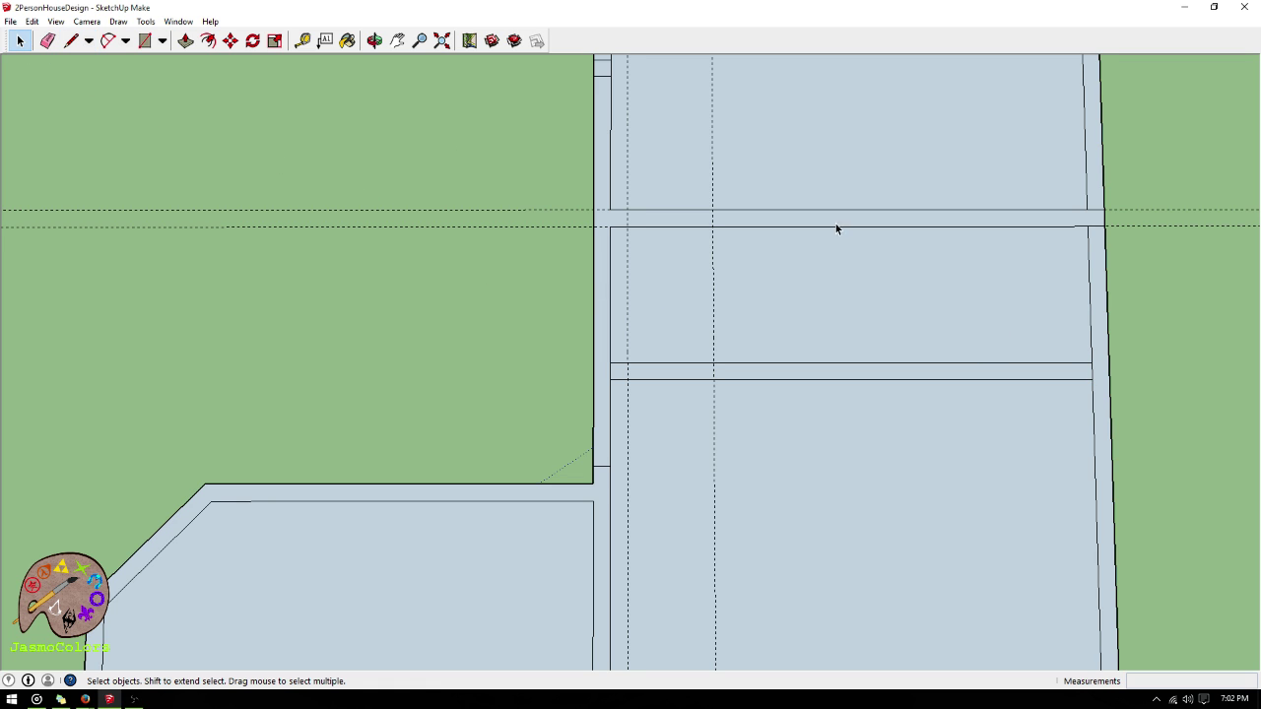
left_click(1097, 215)
left_click(1026, 364)
left_click(1023, 379, "shift")
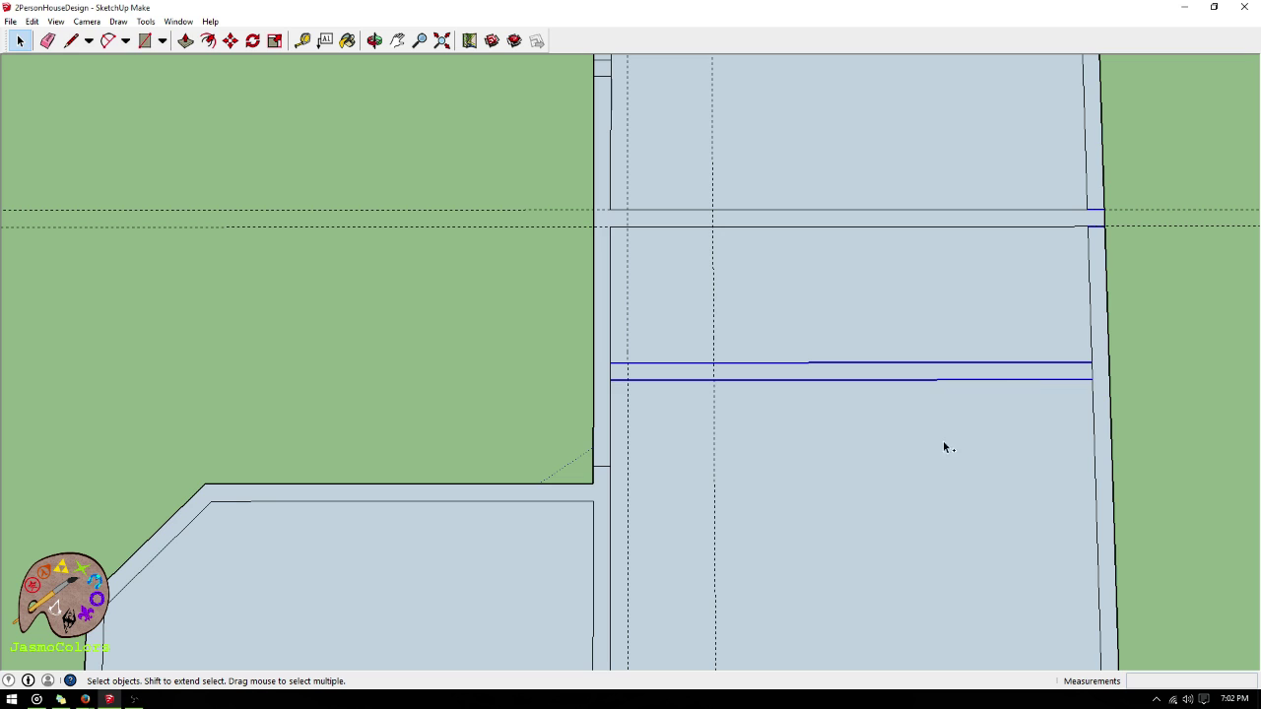
key("Delete")
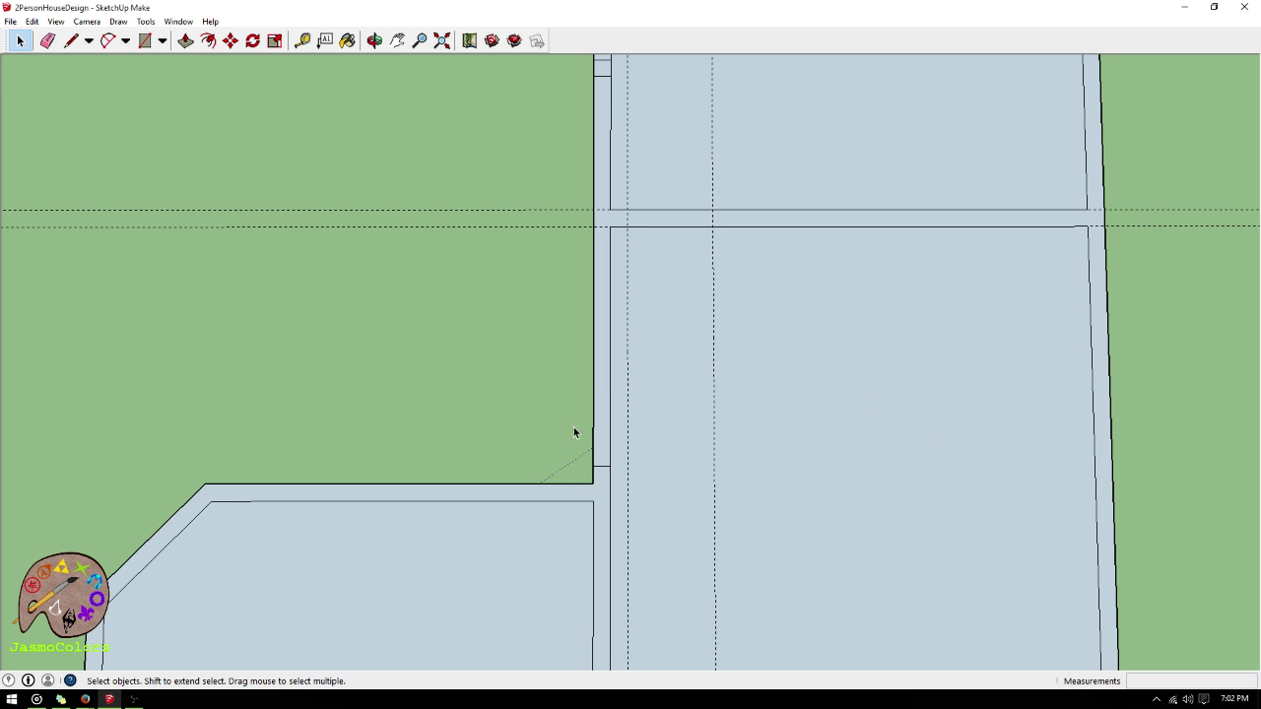
- Place a guide 30" above the short edge crossing the shared wall near the angled room's corner
left_click(302, 41)
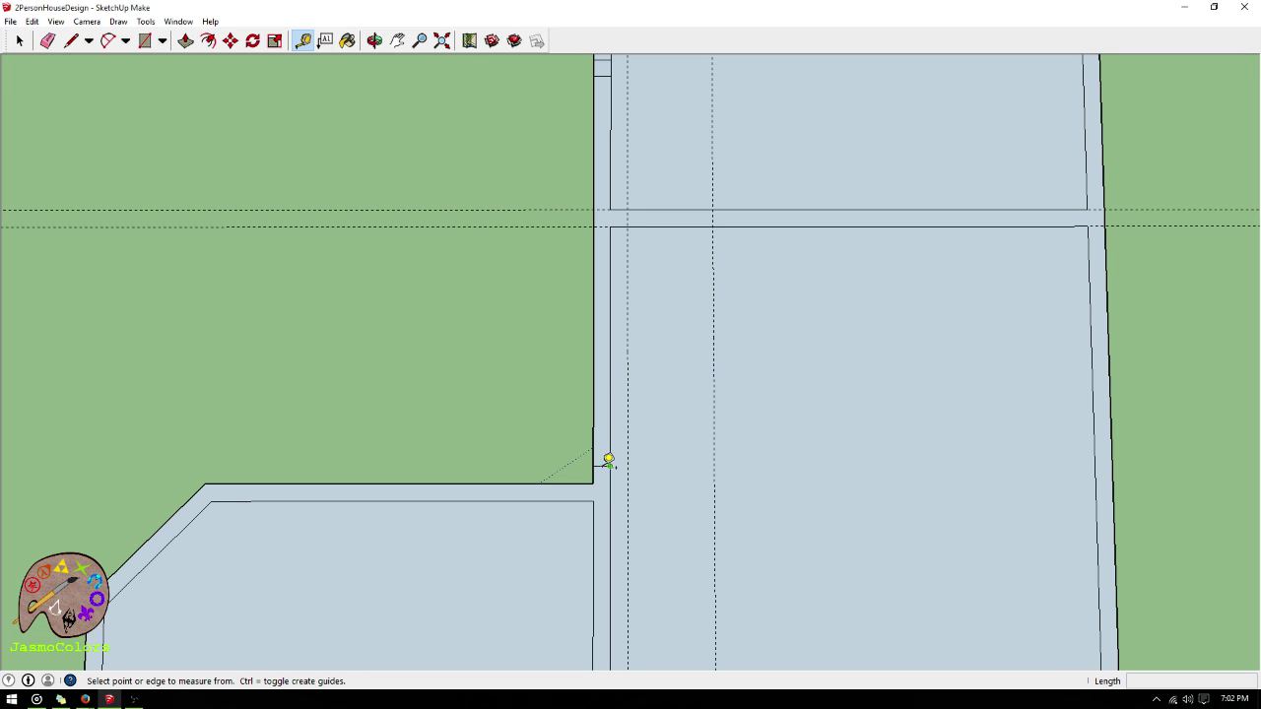
left_click(604, 462)
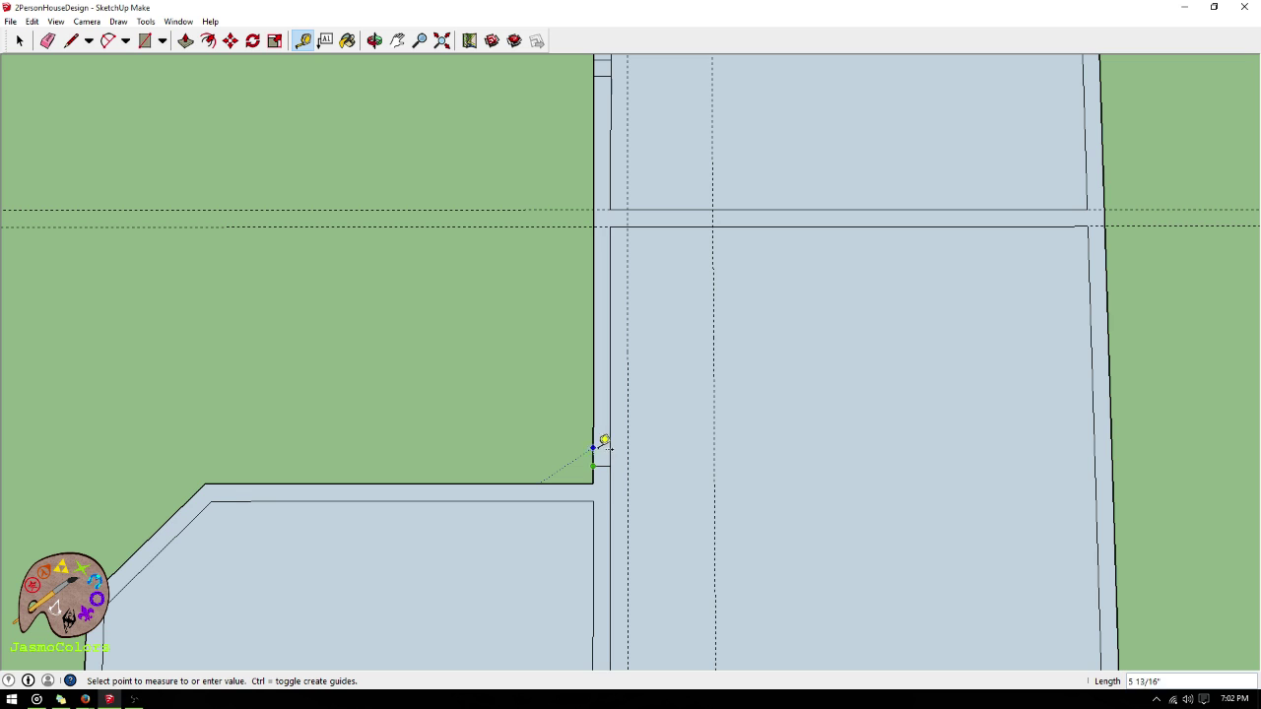
scroll(625, 459, "up", 2)
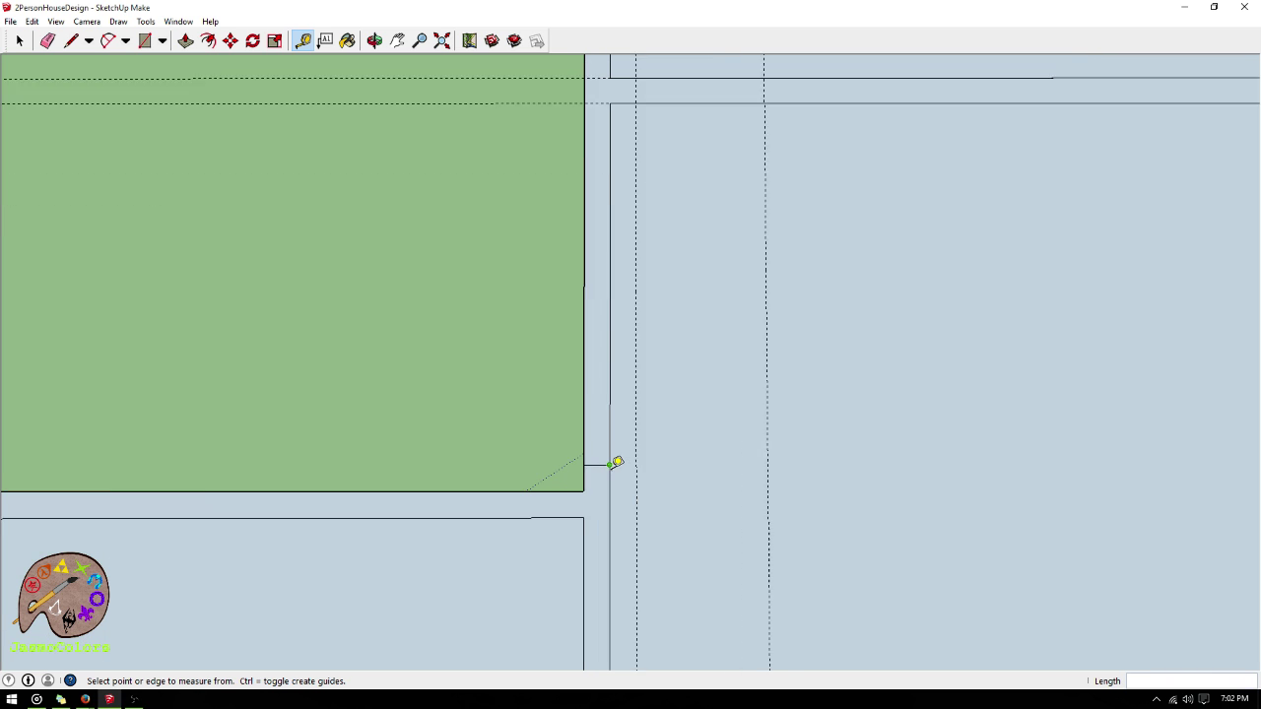
left_click(597, 462)
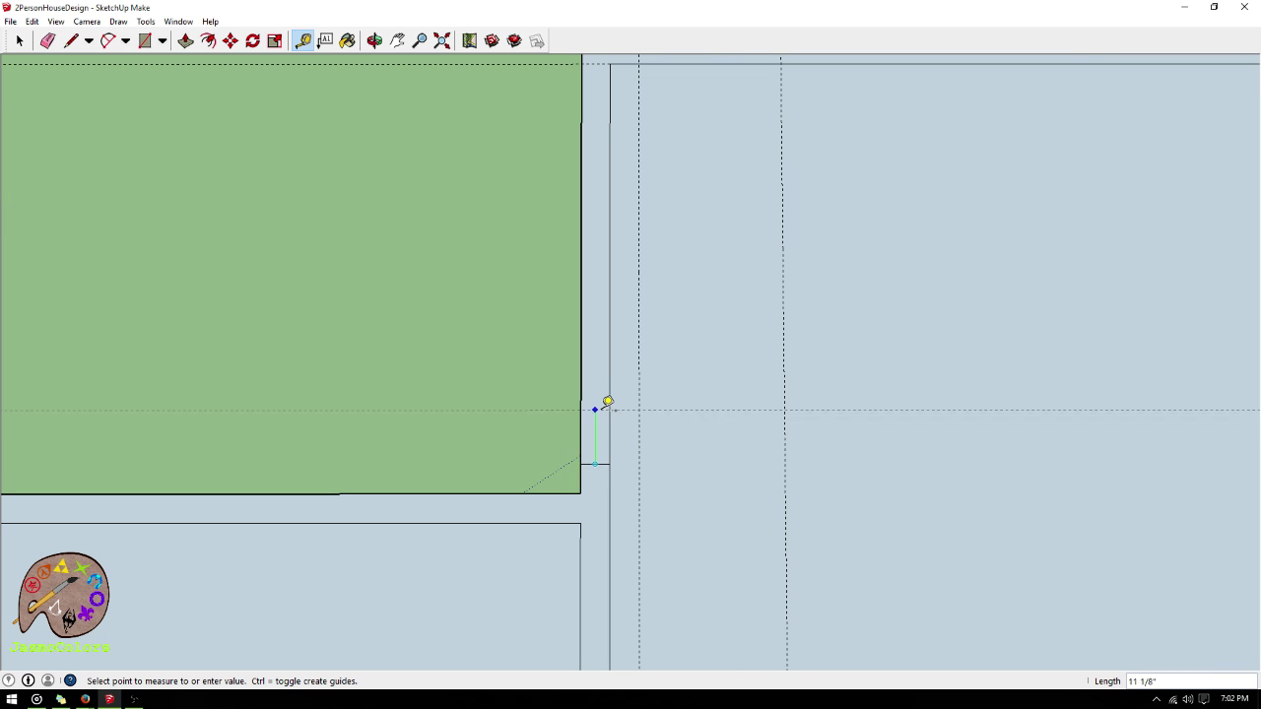
type("30")
key("Return")
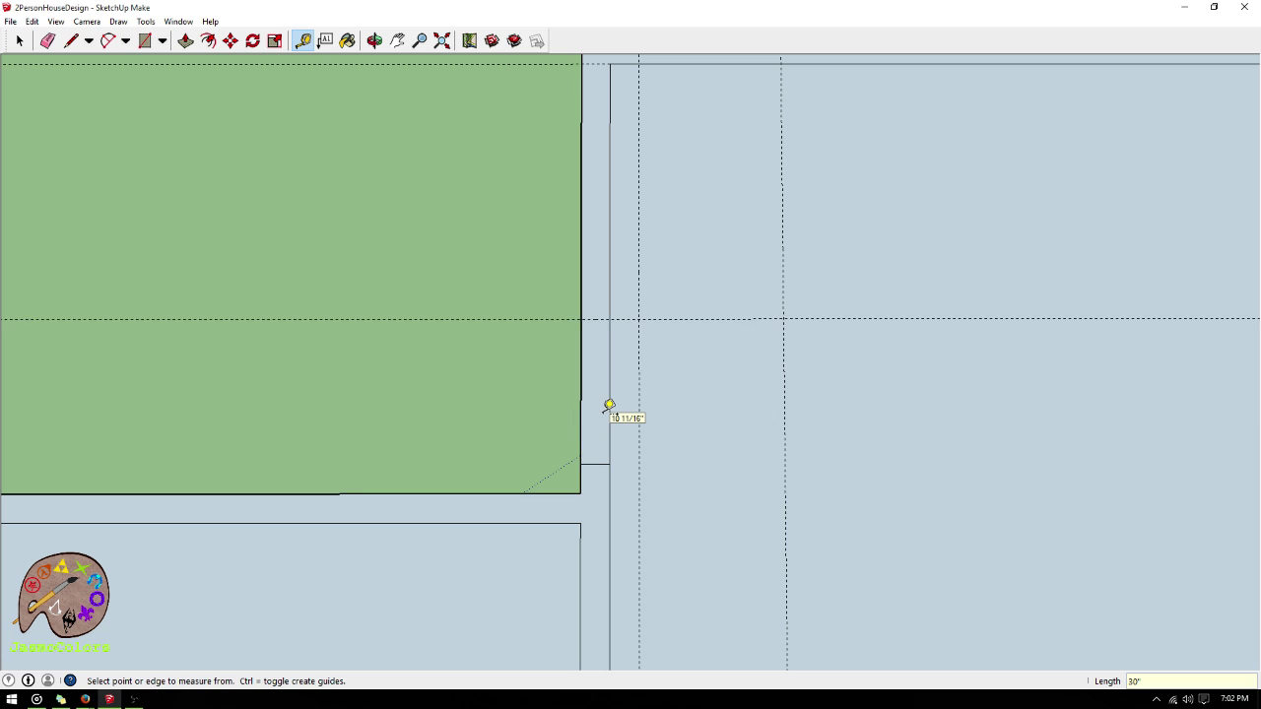
- Place another parallel guide 6" above the 30" guide crossing the shared wall
left_click(595, 320)
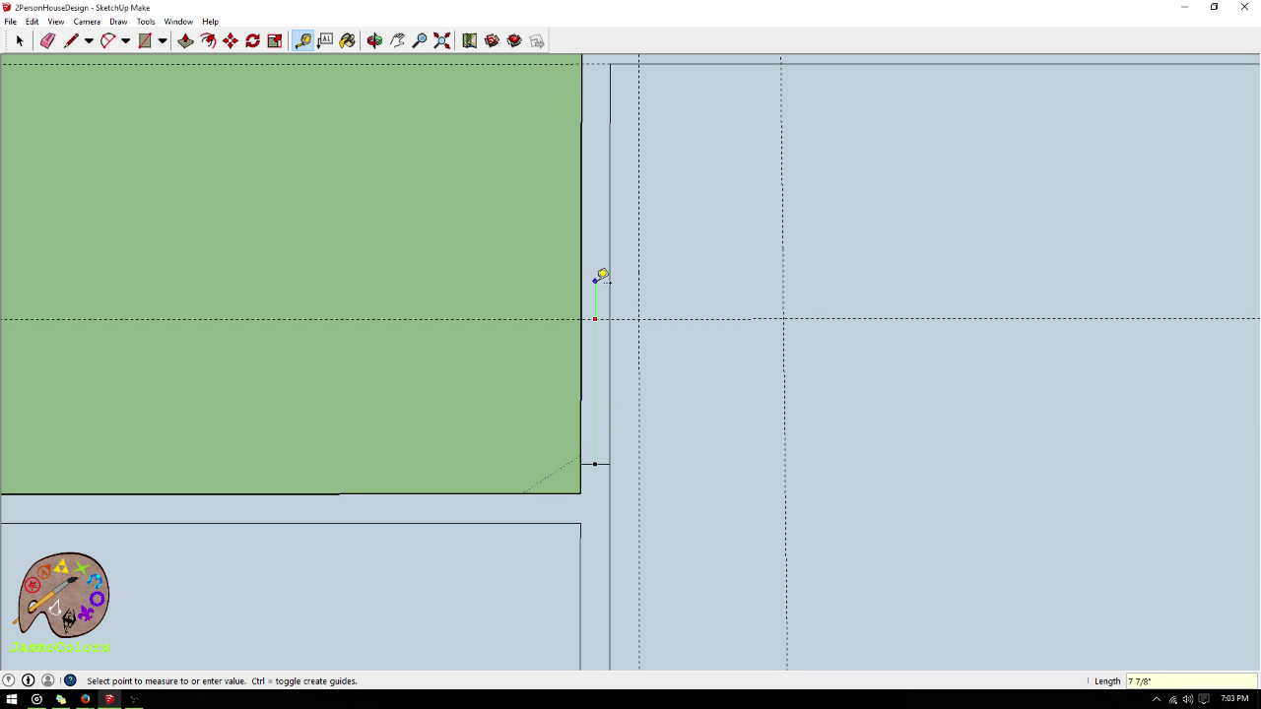
key("Escape")
left_click(549, 319)
left_click(543, 320)
left_click(540, 319)
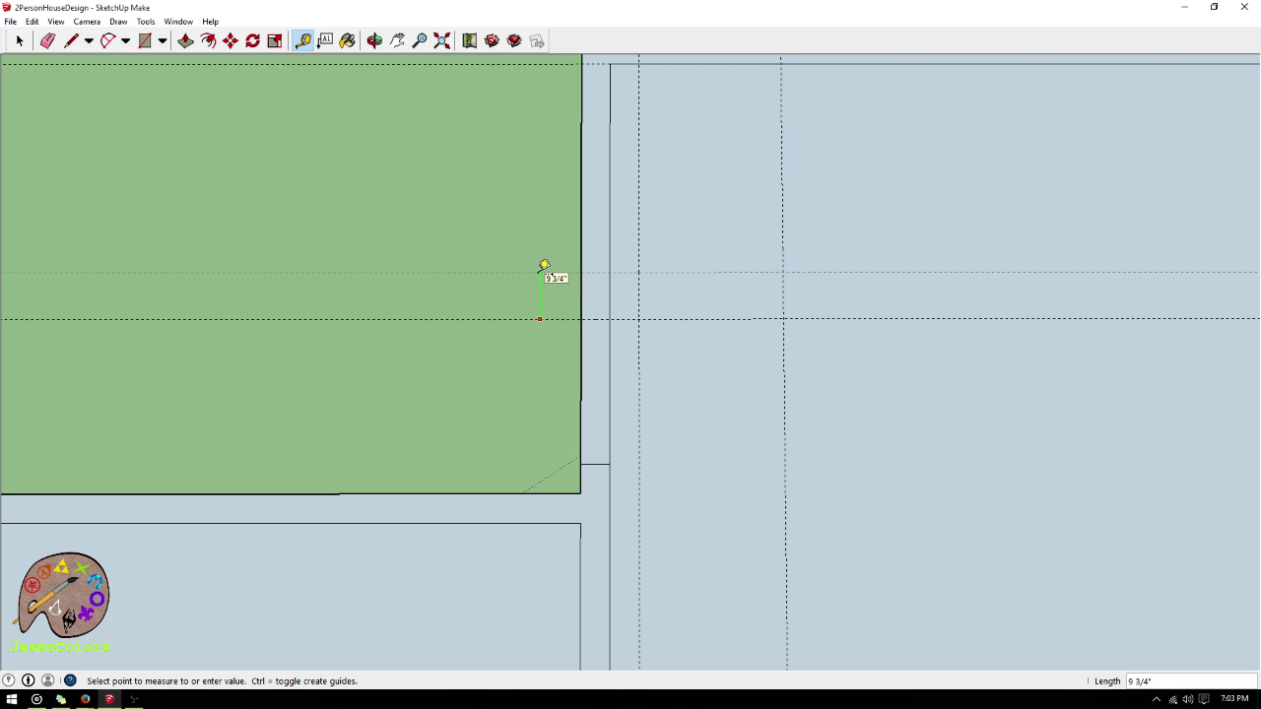
type("6")
key("Return")
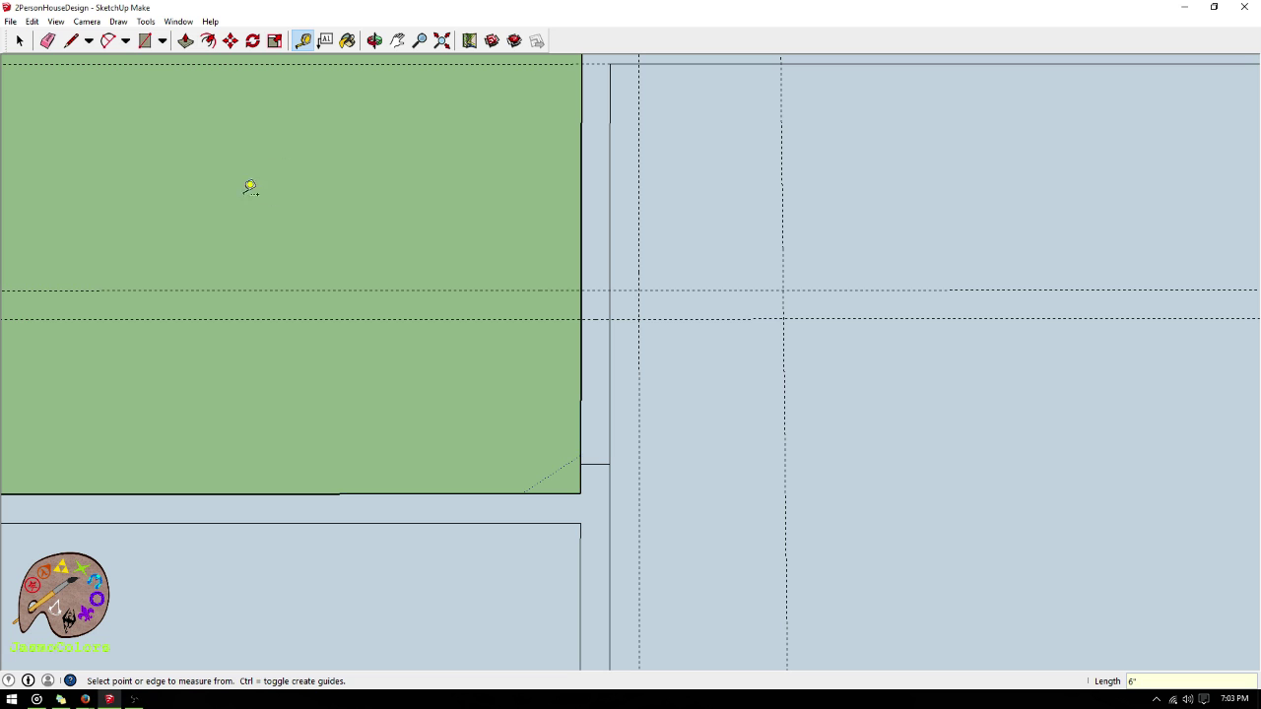
- Draw a line across the exterior wall above the inner corner, along the lower of the two horizontal guides
left_click(71, 40)
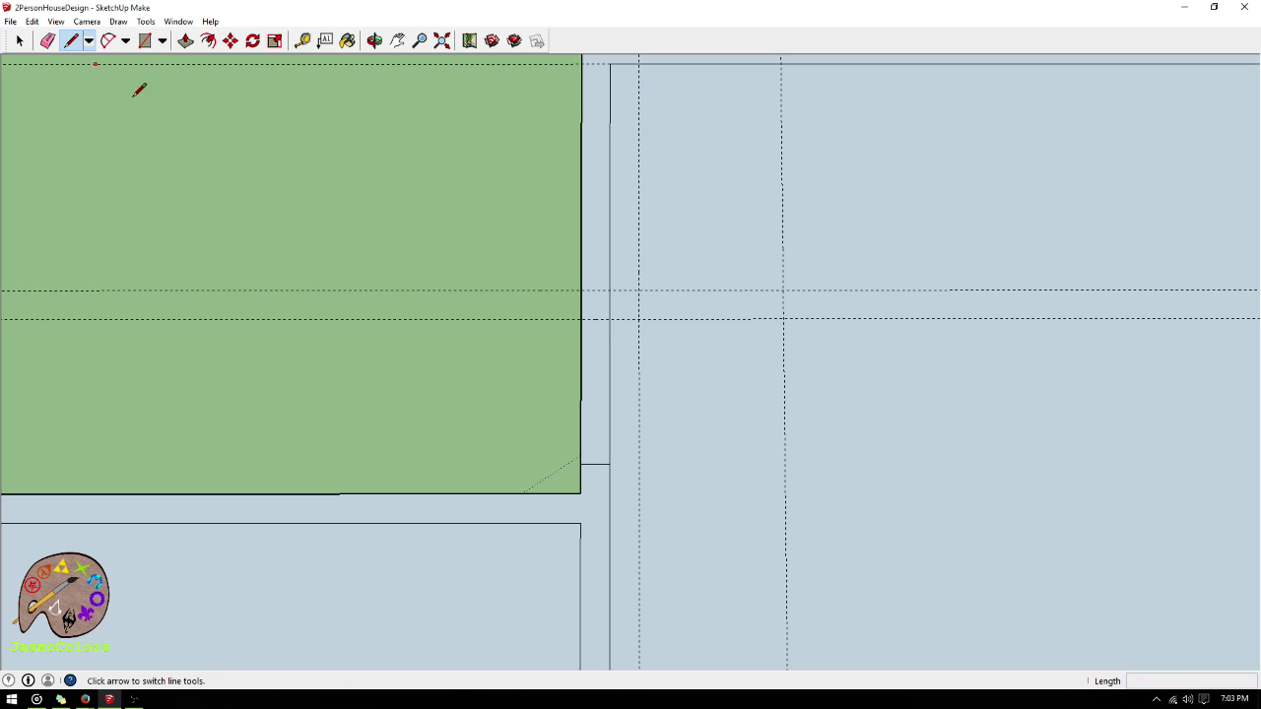
left_click(581, 318)
left_click(610, 318)
scroll(360, 525, "down", 2)
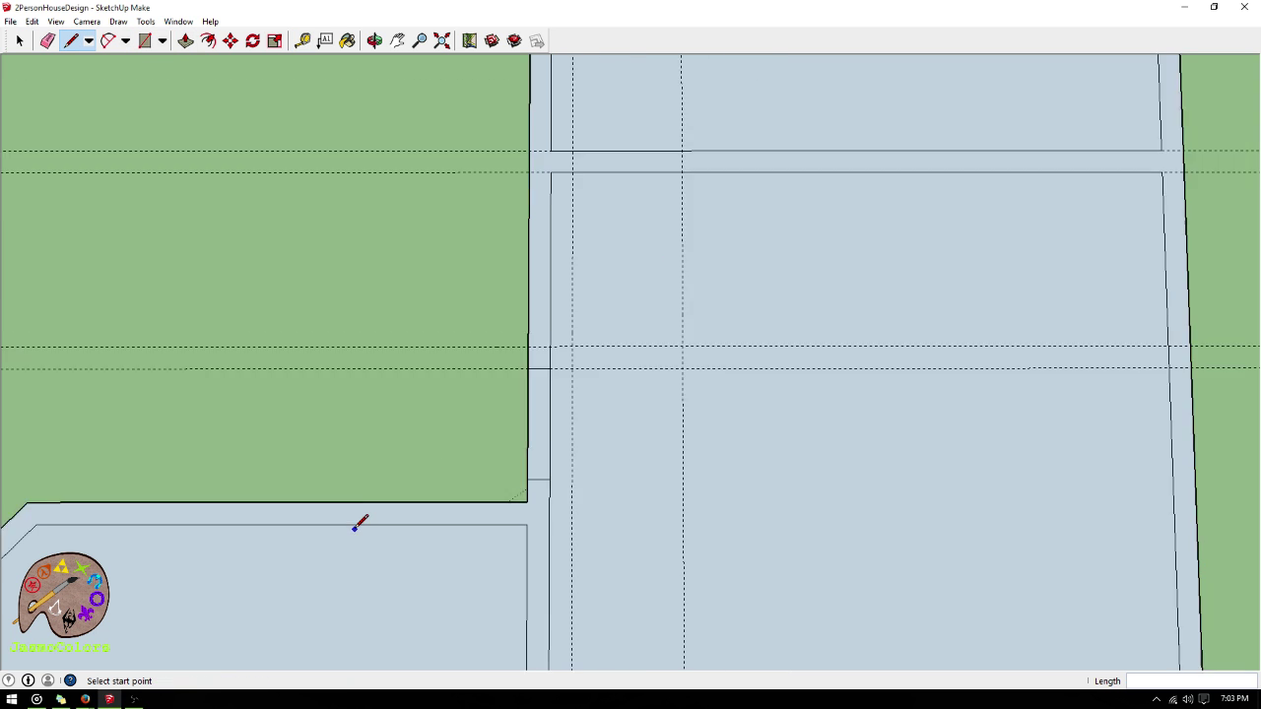
- Draw the lower edge of a new partition wall across the large room, along the upper of the two horizontal guides
scroll(361, 517, "down", 2)
scroll(811, 434, "up", 2)
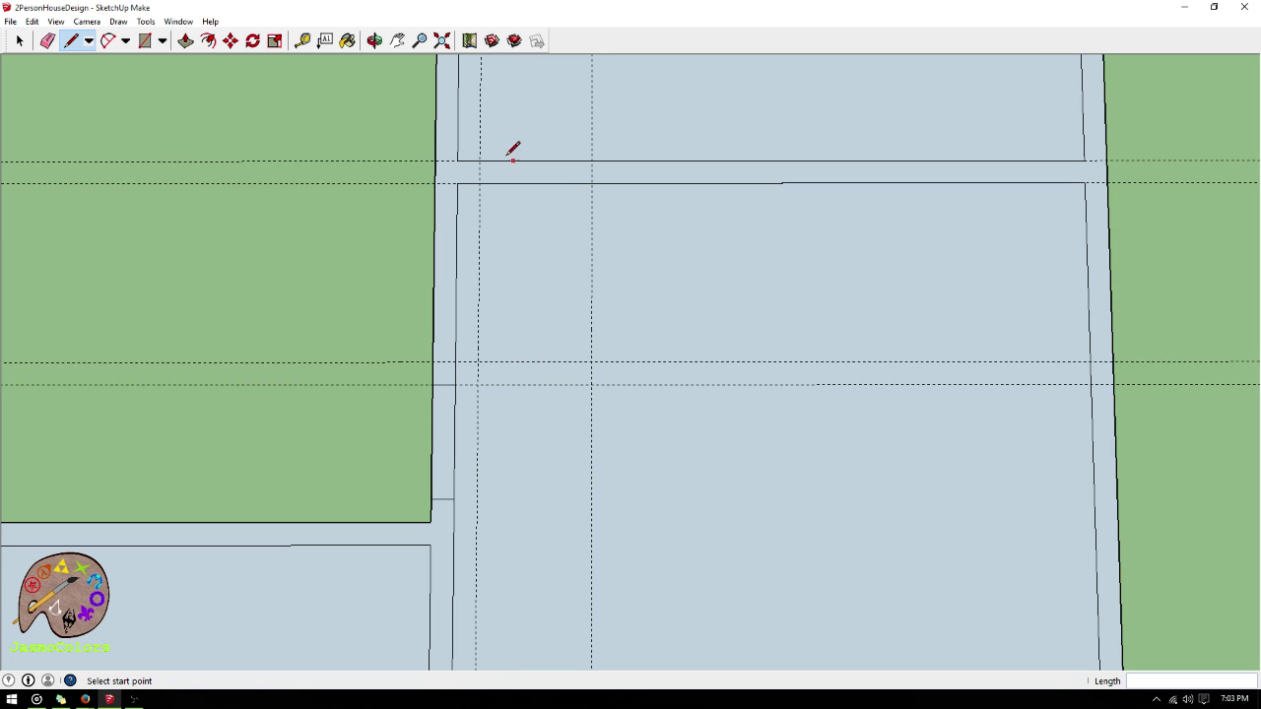
left_click(457, 362)
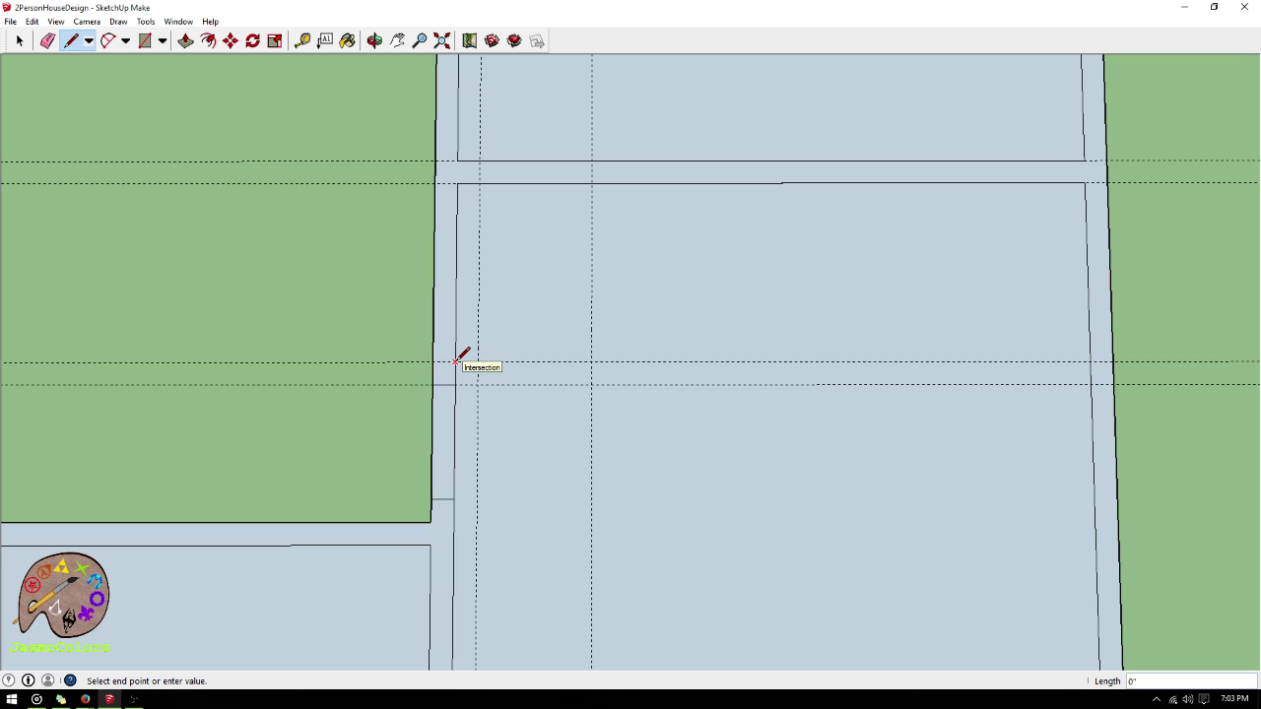
left_click(455, 357)
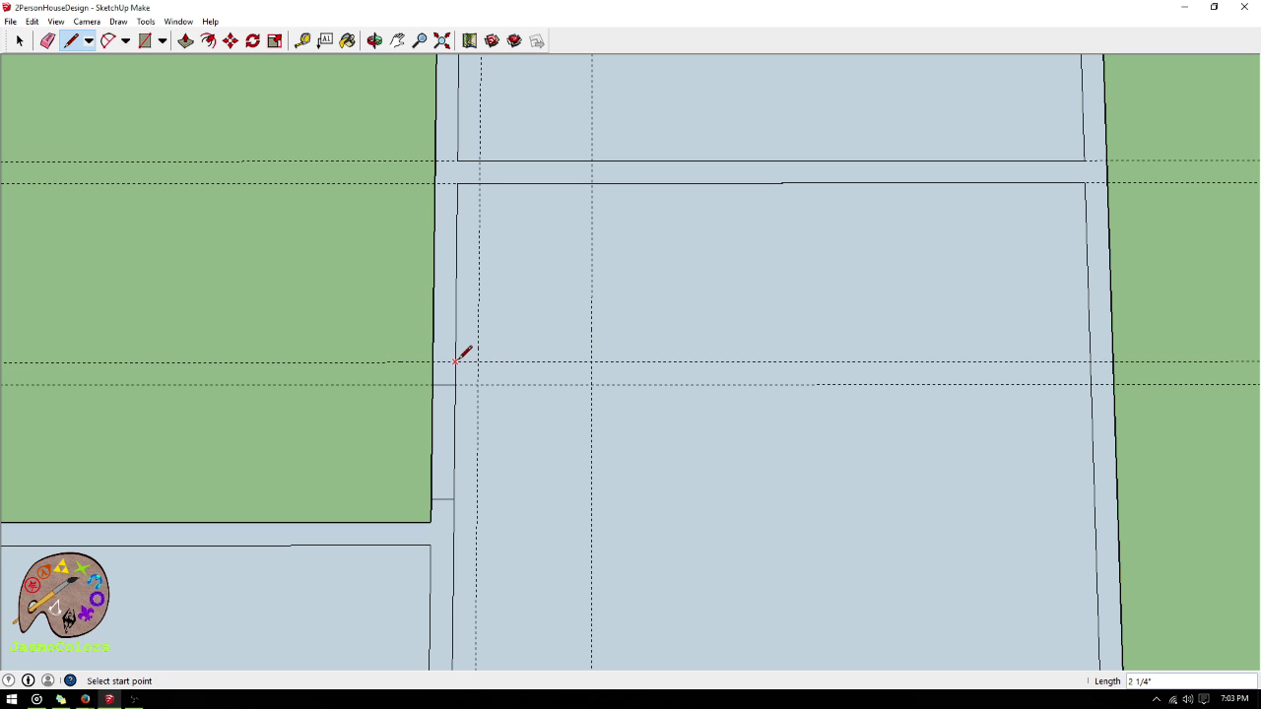
left_click(455, 361)
left_click(1091, 362)
- Place a guide 6" above the new partition edge and draw the wall's 14' upper edge along it
left_click(302, 40)
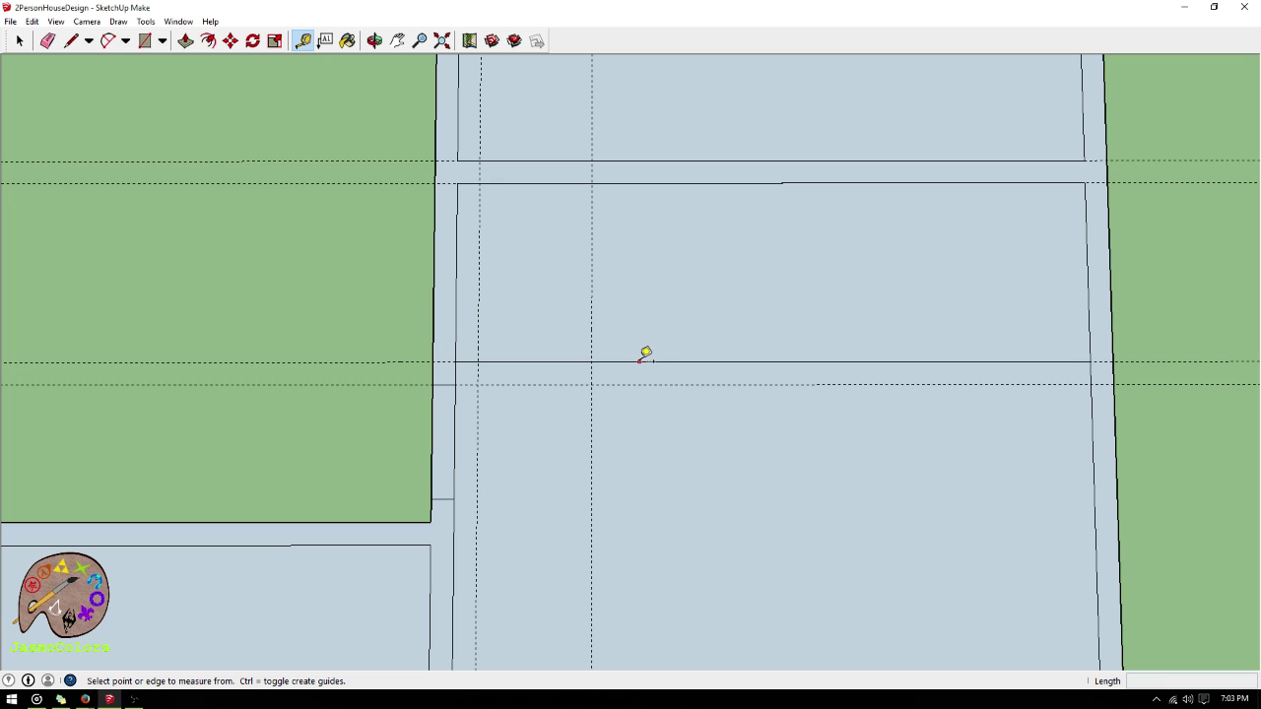
left_click(641, 360)
type("6")
key("Return")
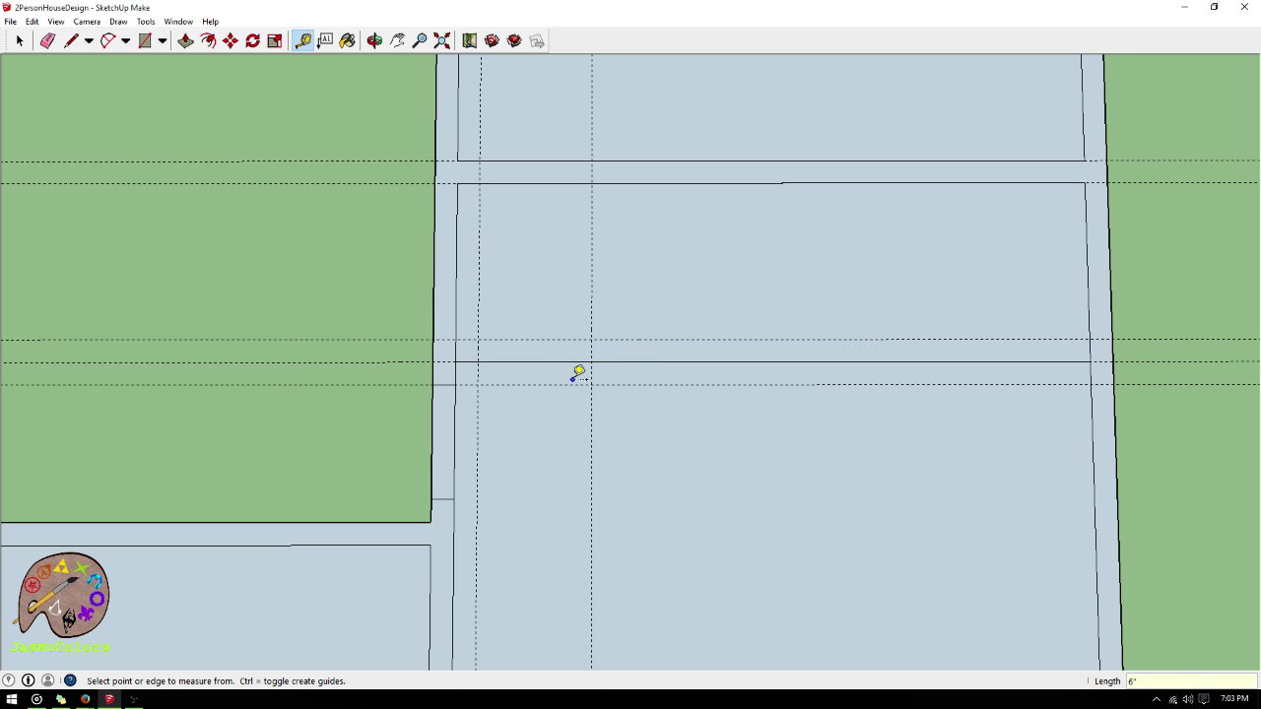
scroll(577, 371, "up", 1)
left_click(71, 41)
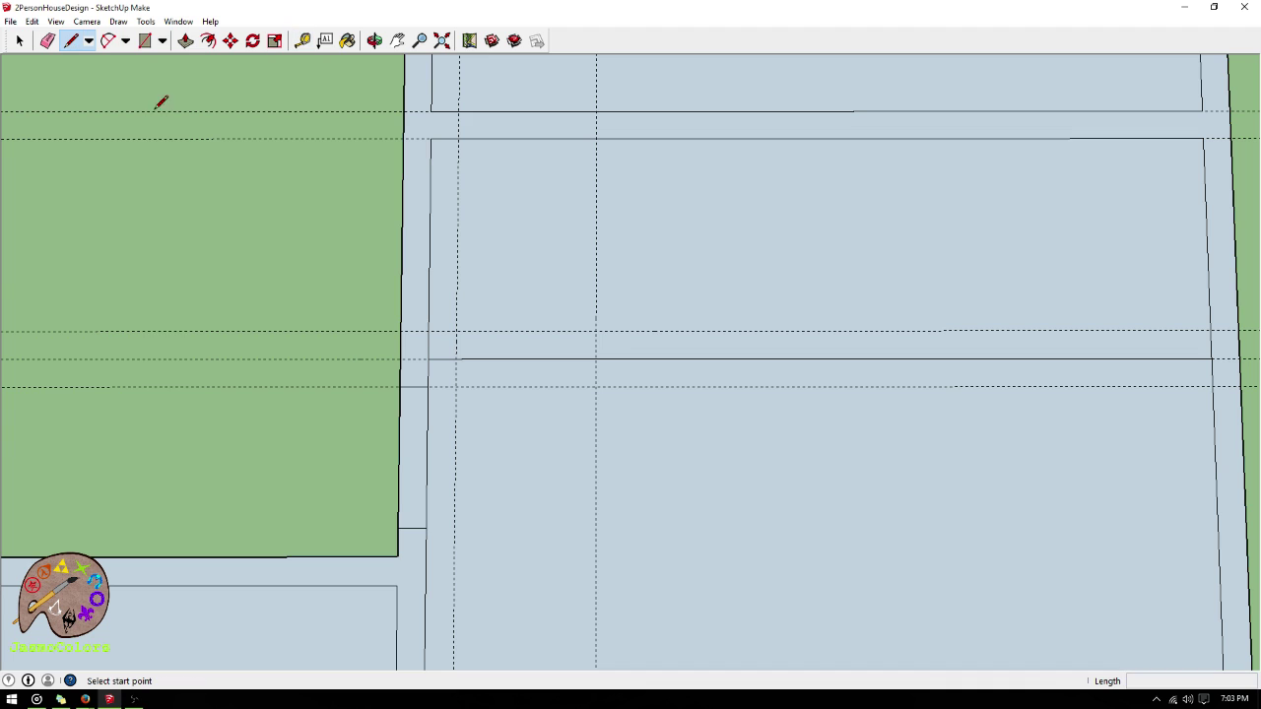
left_click(429, 332)
left_click(1211, 331)
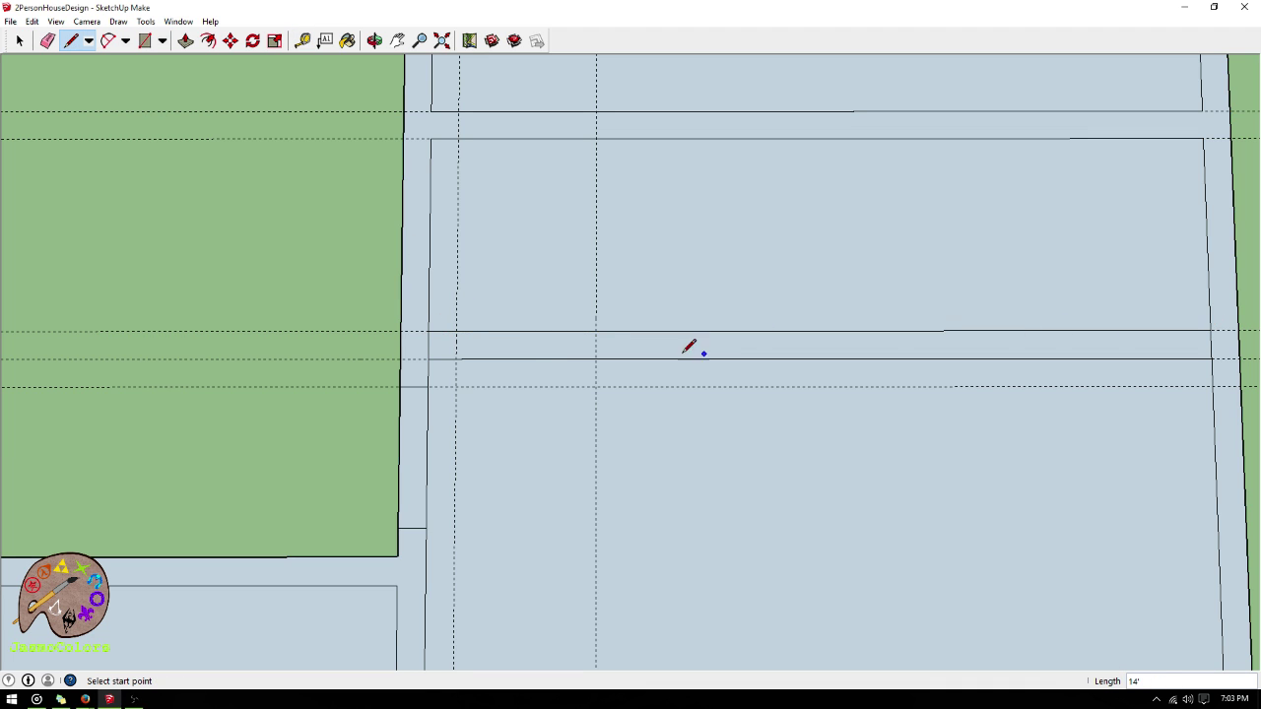
- Draw two lines across the new partition wall at the vertical guides to mark its door opening
left_click(458, 331)
left_click(456, 358)
left_click(596, 331)
left_click(596, 358)
- Delete all guides and the short edges separating the new partition wall from the exterior walls
left_click(32, 20)
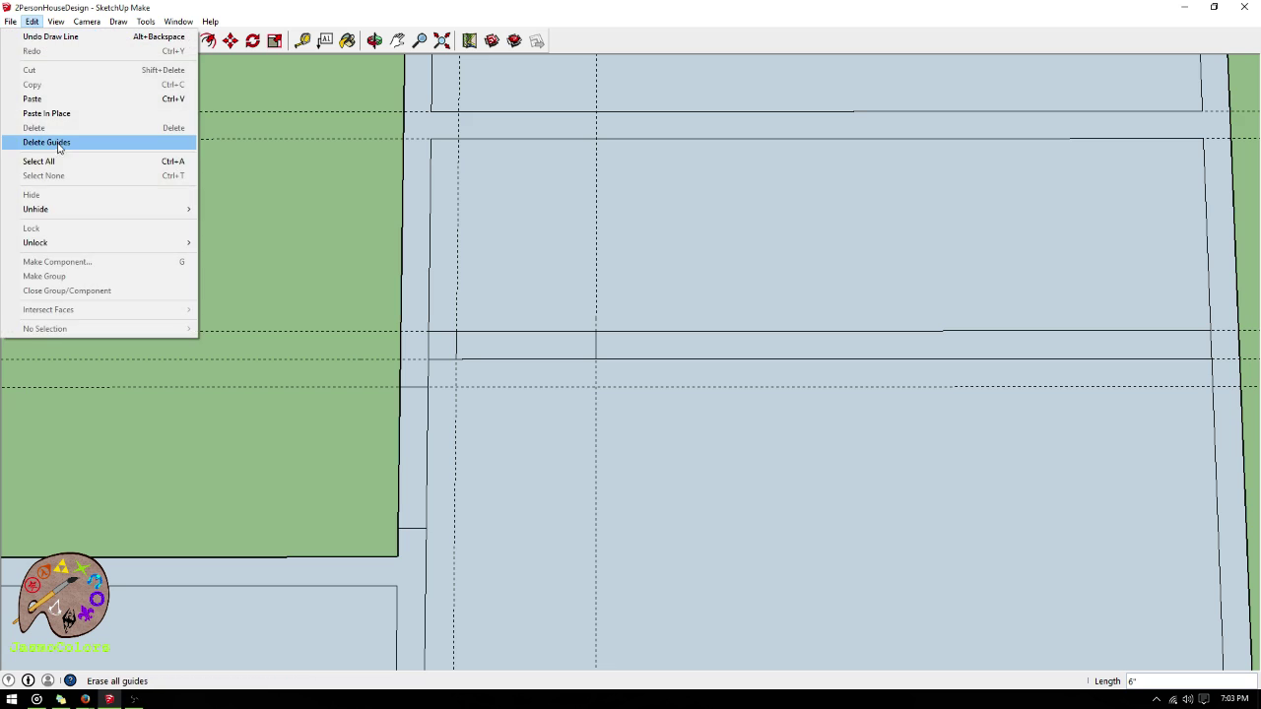
left_click(45, 142)
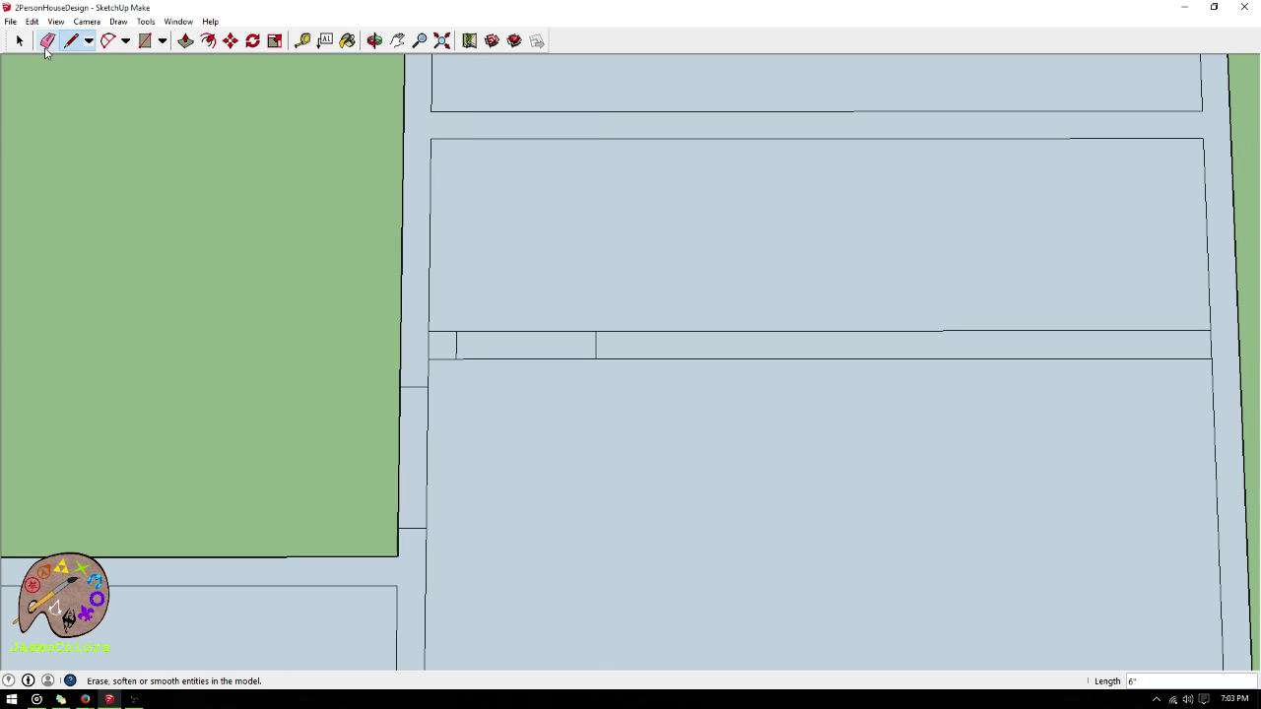
left_click(19, 40)
key("Delete")
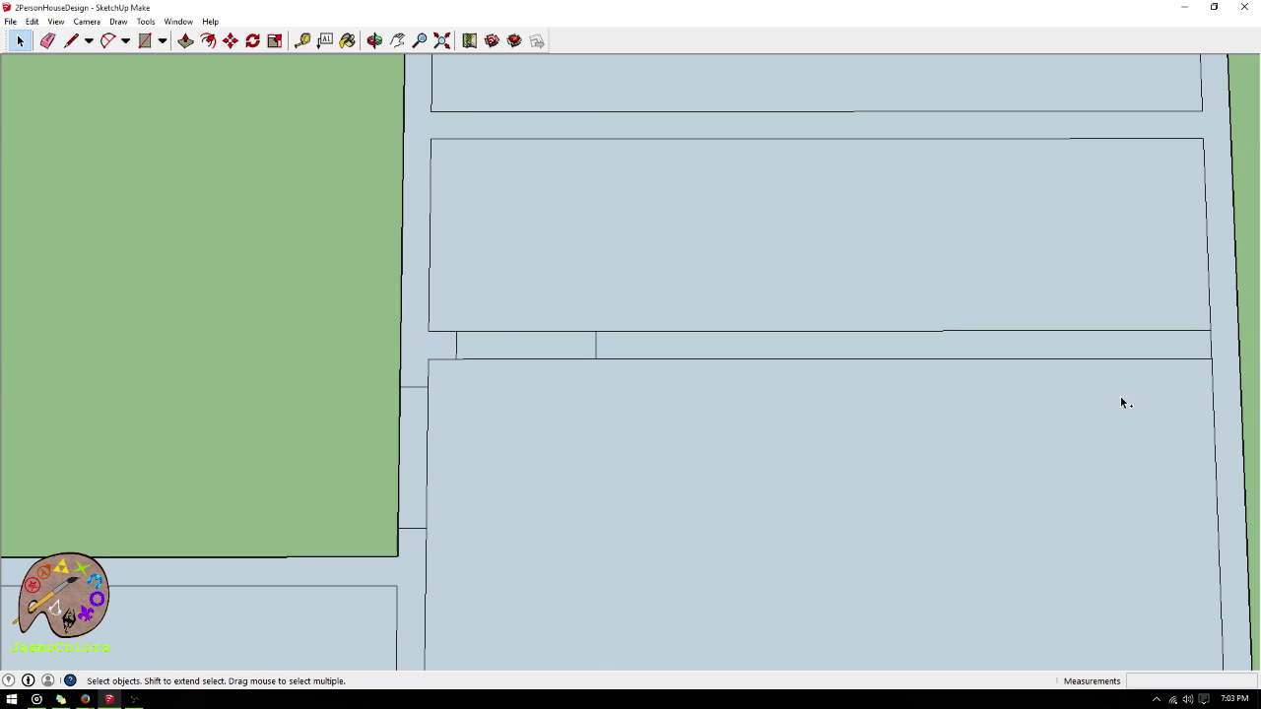
- Delete the outer edge at the top of the uppermost room, leaving its end open
scroll(657, 299, "down", 5)
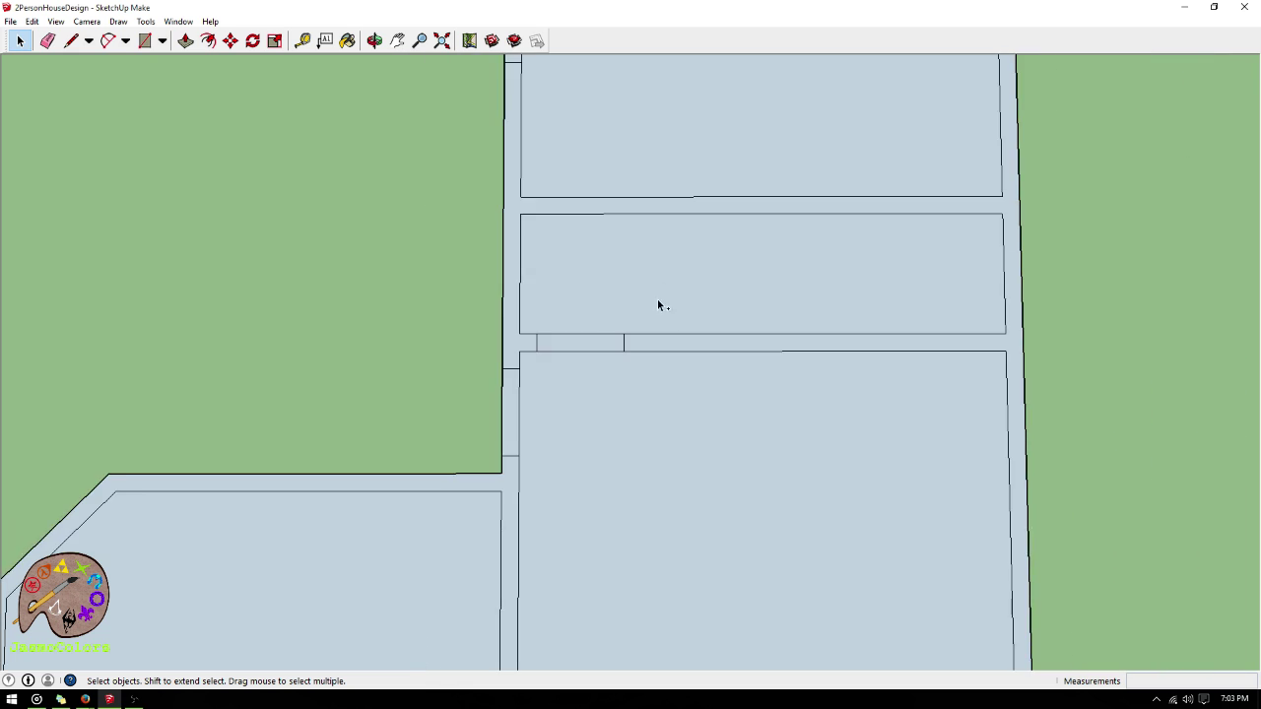
scroll(621, 385, "up", 2)
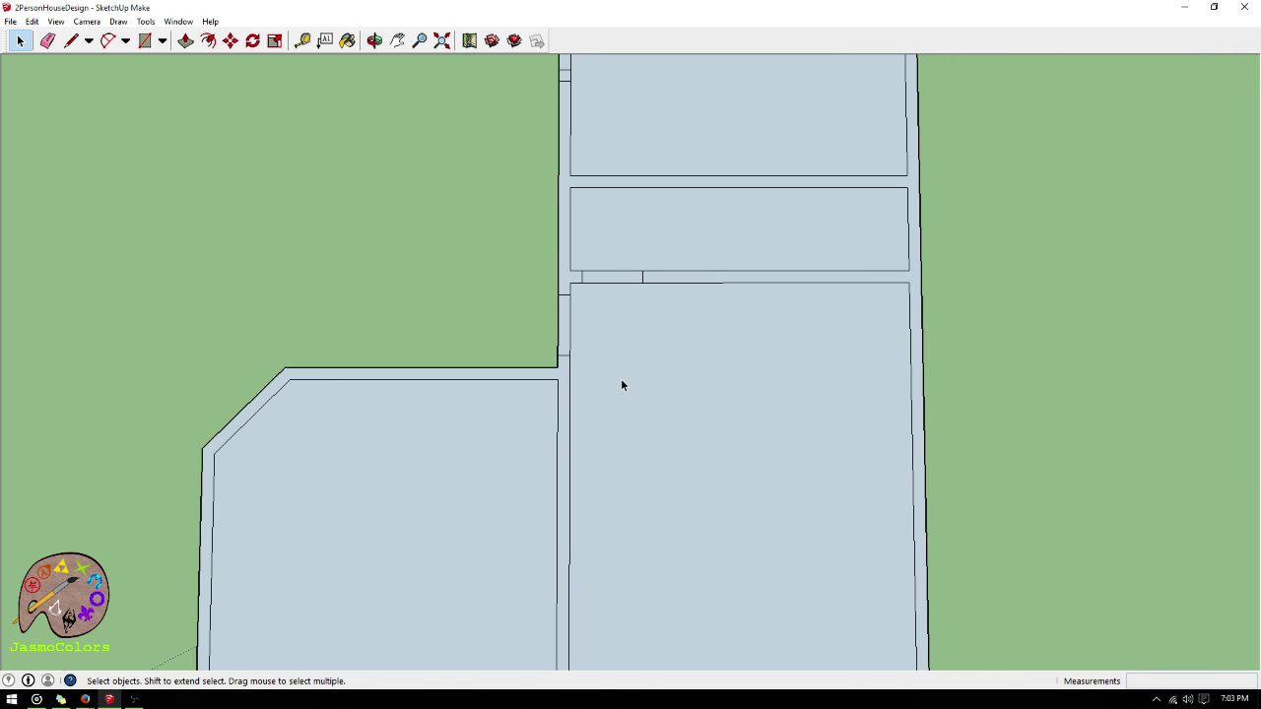
scroll(690, 440, "down", 2)
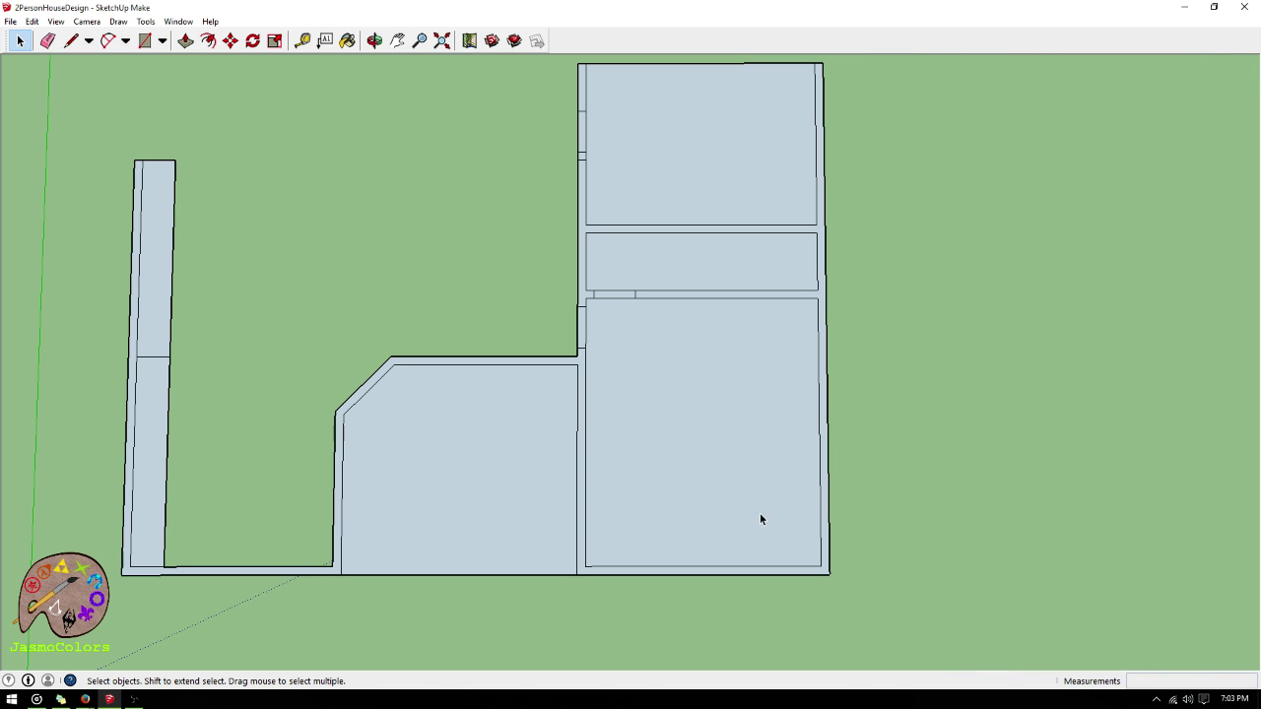
left_click(680, 72)
scroll(794, 506, "down", 3)
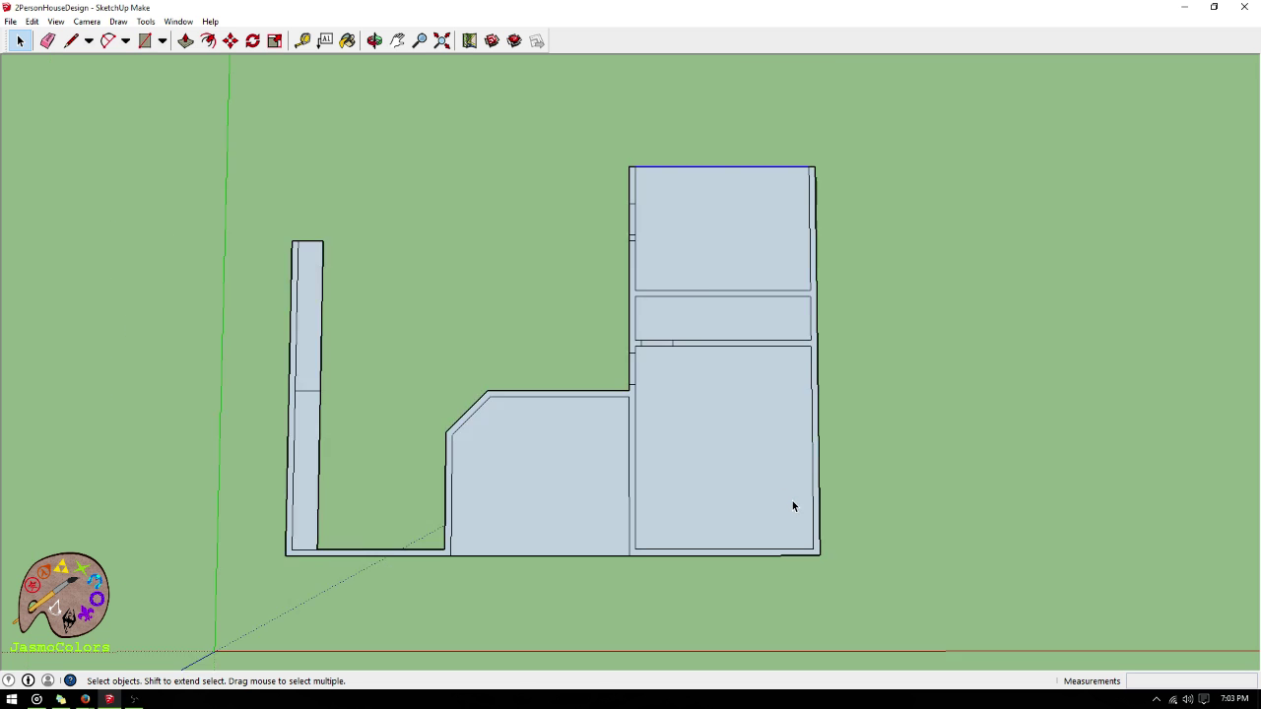
key("Delete")
- Place a horizontal guide 12' above the upper edge of the upper partition wall
scroll(733, 184, "up", 3)
scroll(737, 192, "up", 2)
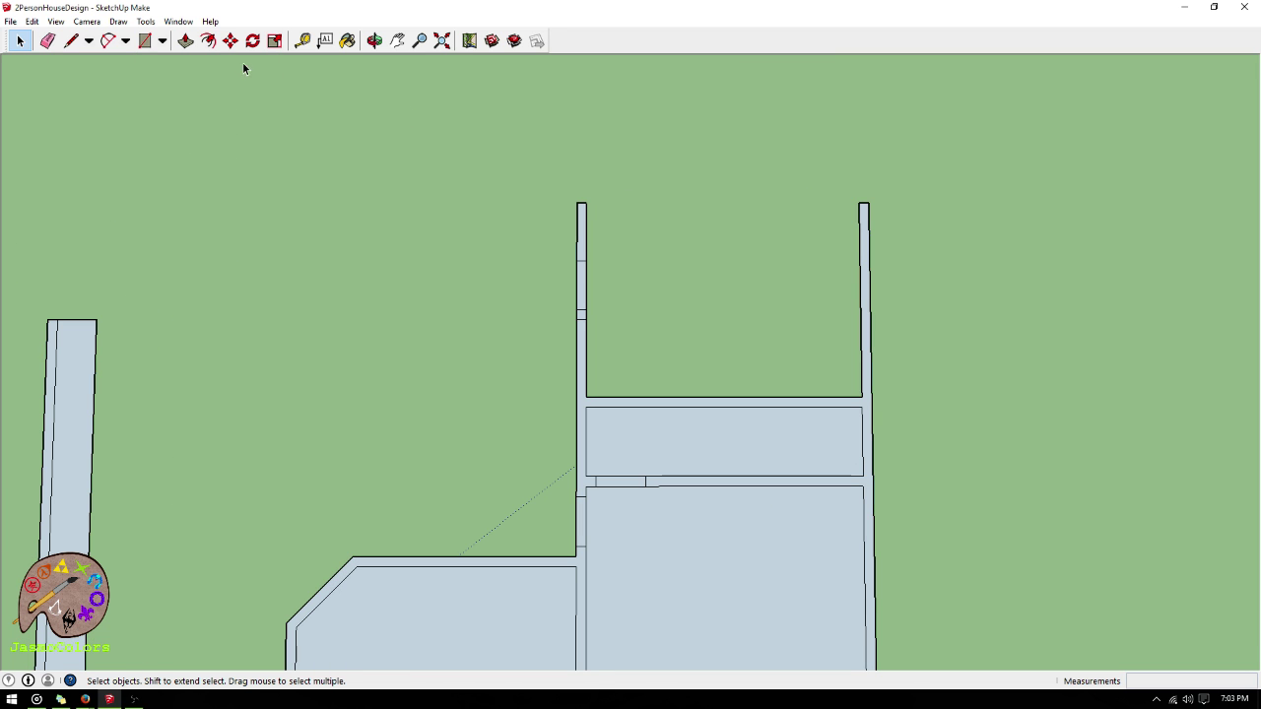
left_click(301, 40)
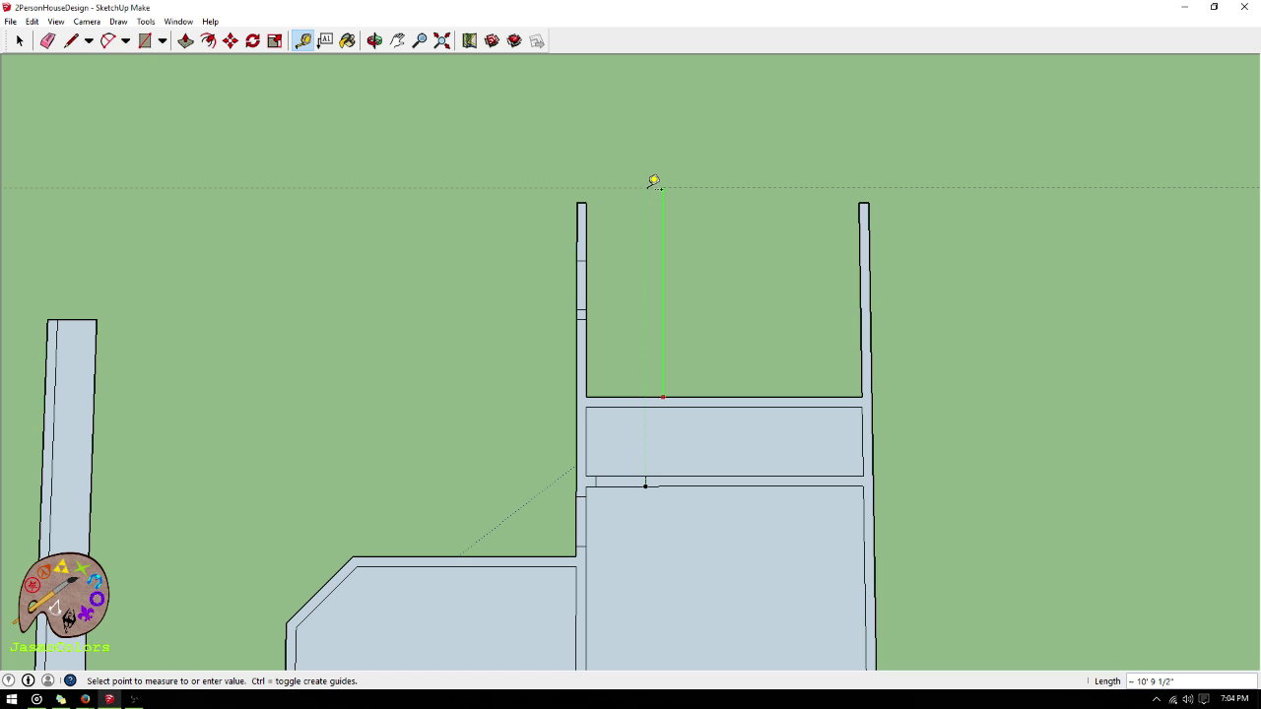
type("12'")
key("Return")
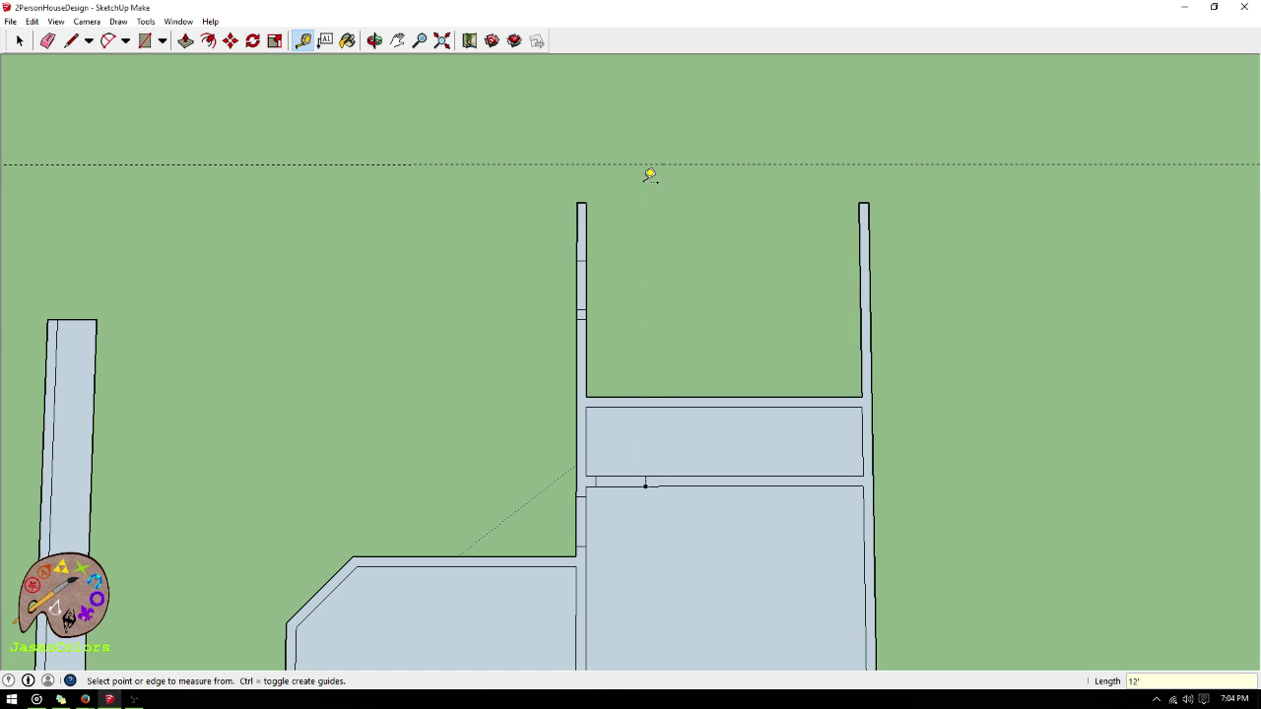
- Place guides along both edges of the open room's left wall, extending past the wall's end
scroll(592, 208, "up", 2)
left_click(580, 209)
left_click(580, 208)
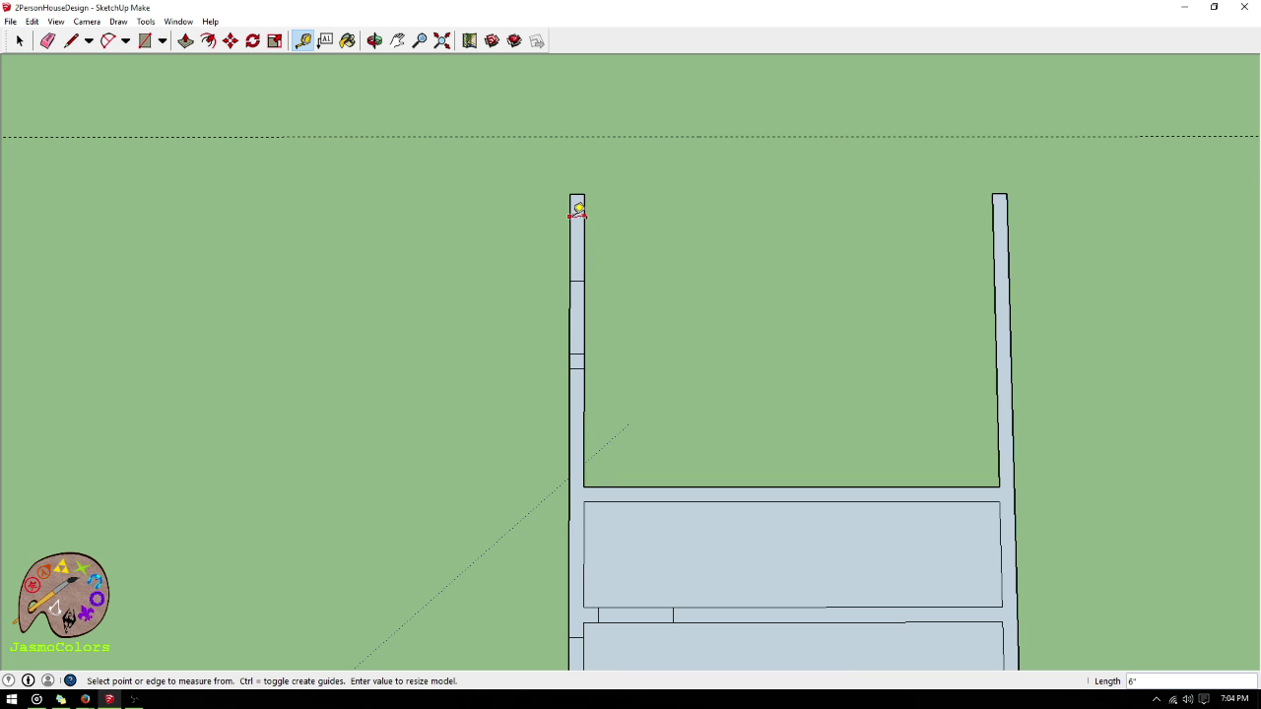
scroll(579, 202, "up", 1)
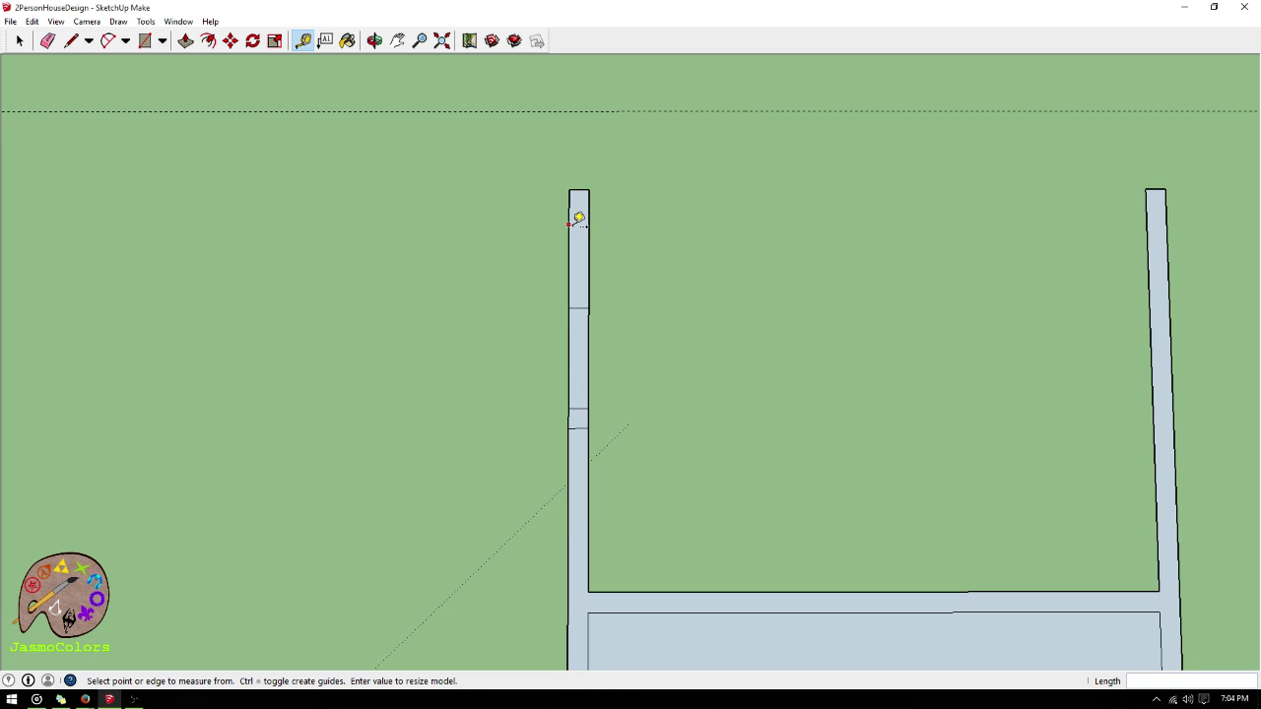
left_click(589, 216)
left_click(592, 217)
left_click(577, 243)
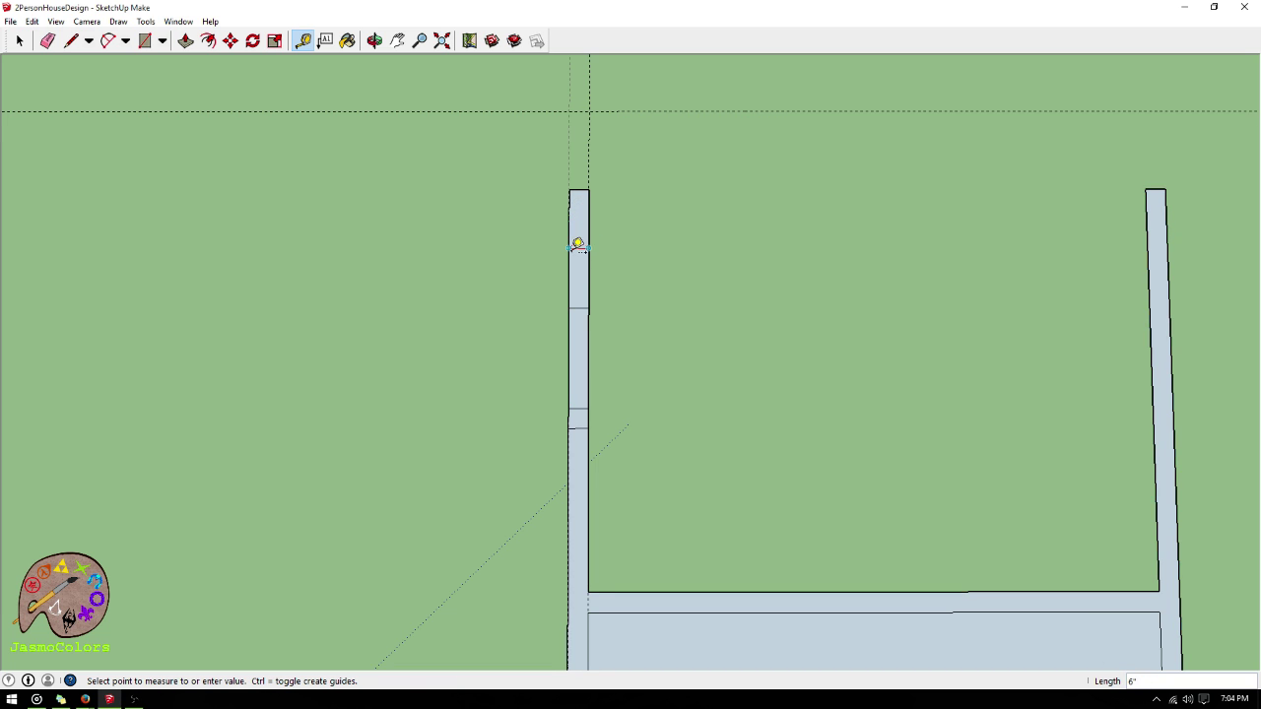
left_click(575, 244)
- Place guides along both edges of the open room's right wall, extending past the wall's end
left_click(1147, 212)
left_click(1163, 212)
left_click(1166, 213)
left_click(1147, 213)
left_click(1023, 111)
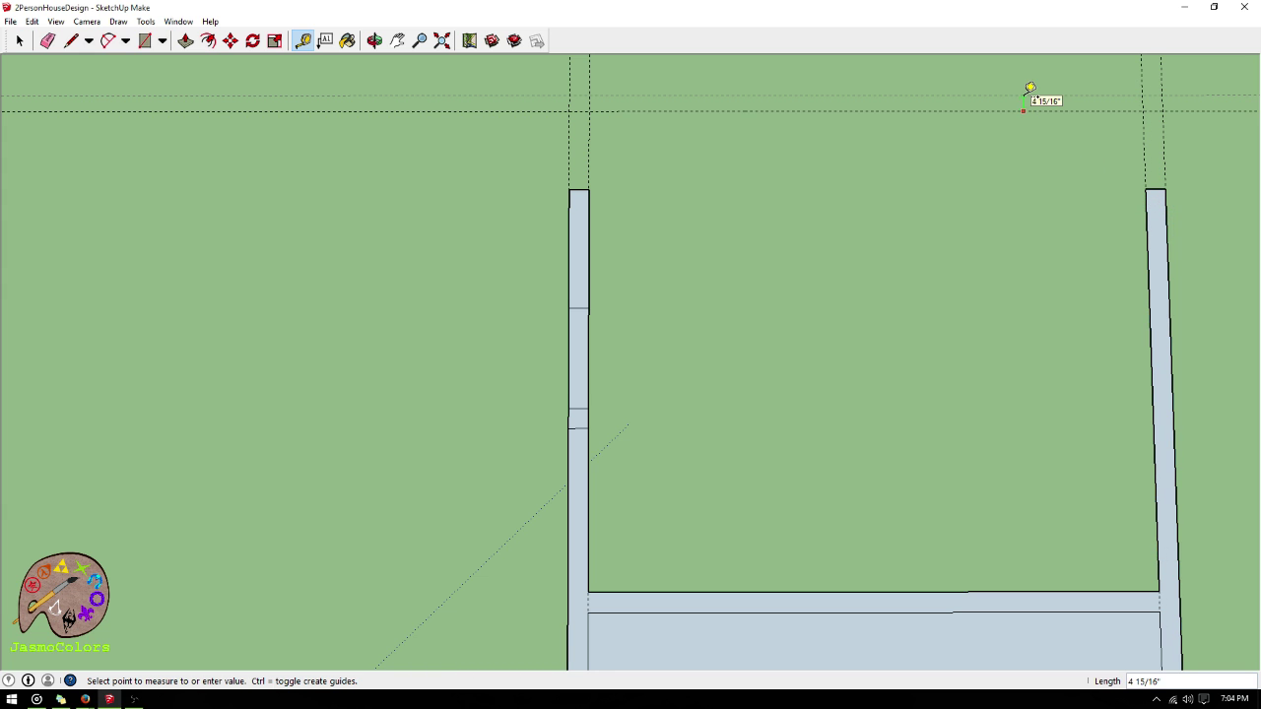
type("6'")
key("Return")
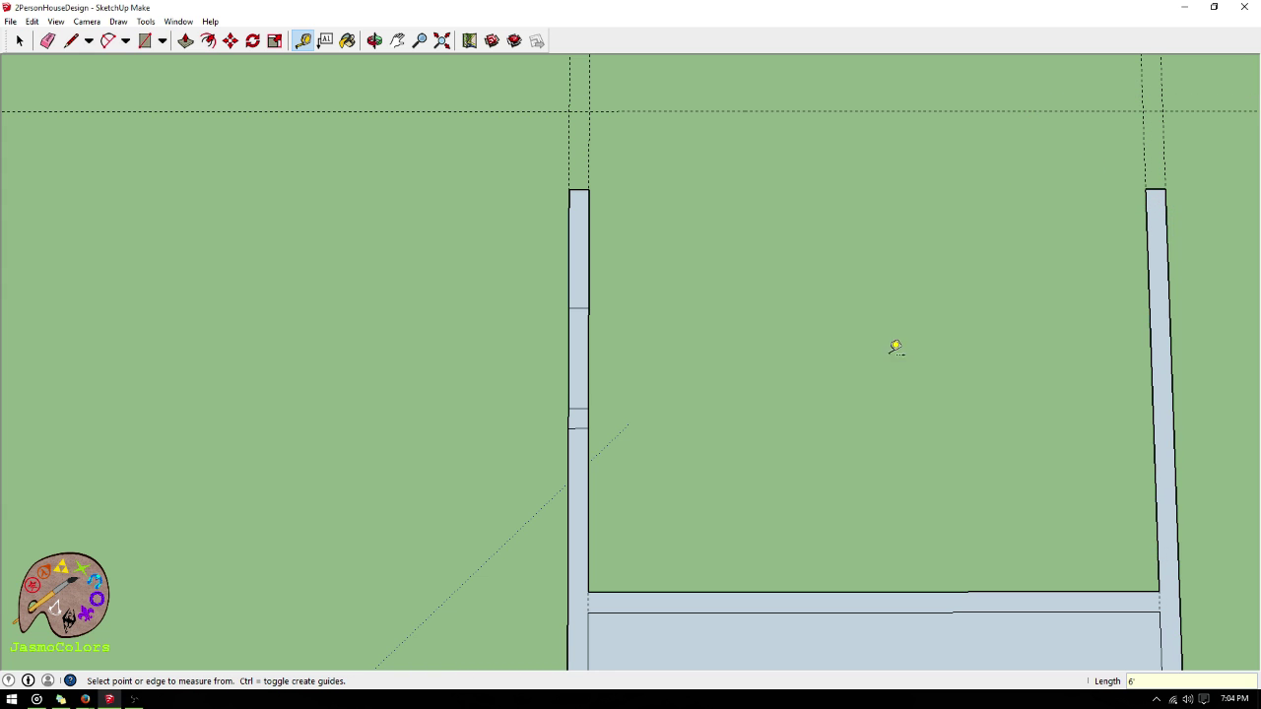
- Place a guide 6" above the horizontal guide at the open end of the room to set the wall thickness
scroll(892, 348, "down", 3)
scroll(817, 286, "up", 2)
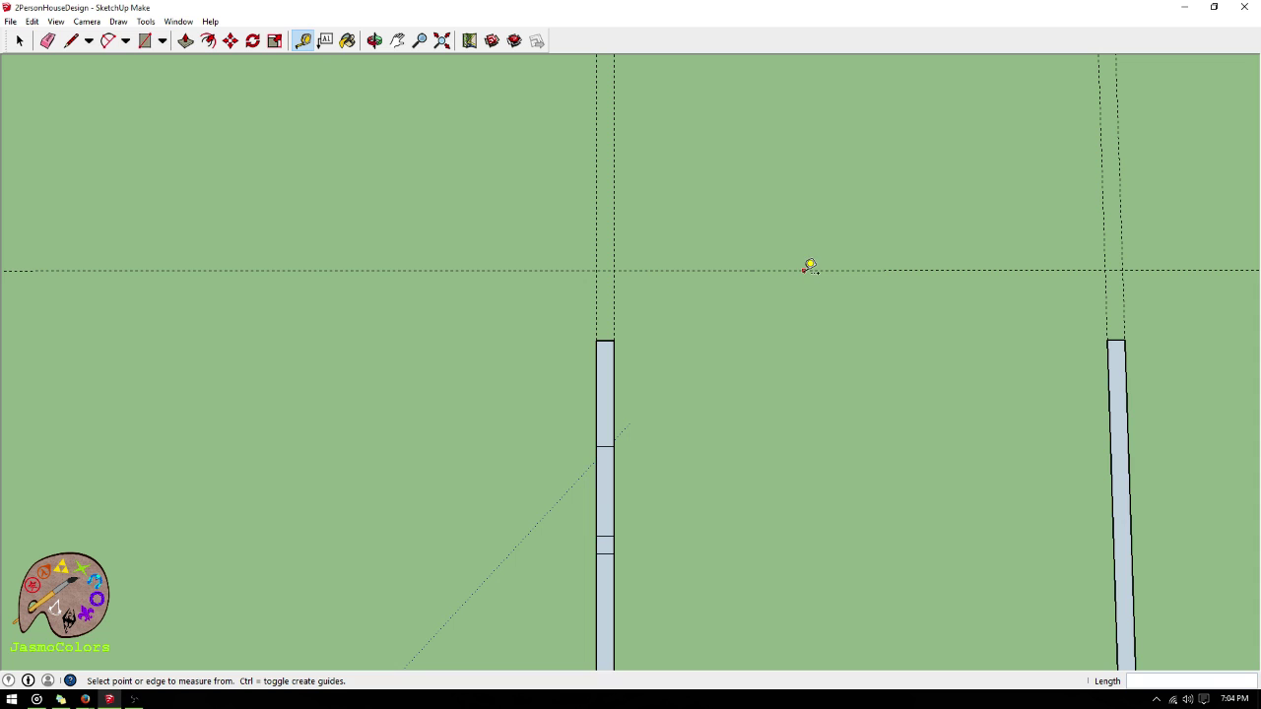
left_click(806, 269)
type("6")
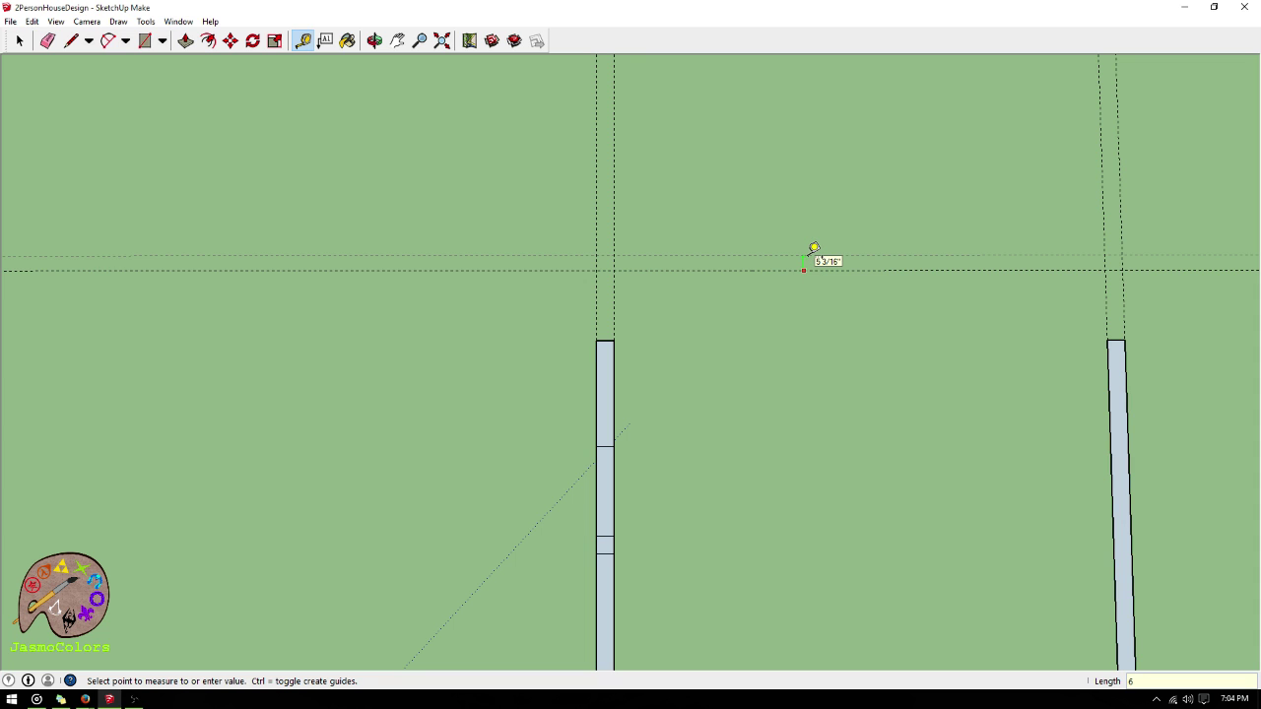
key("Return")
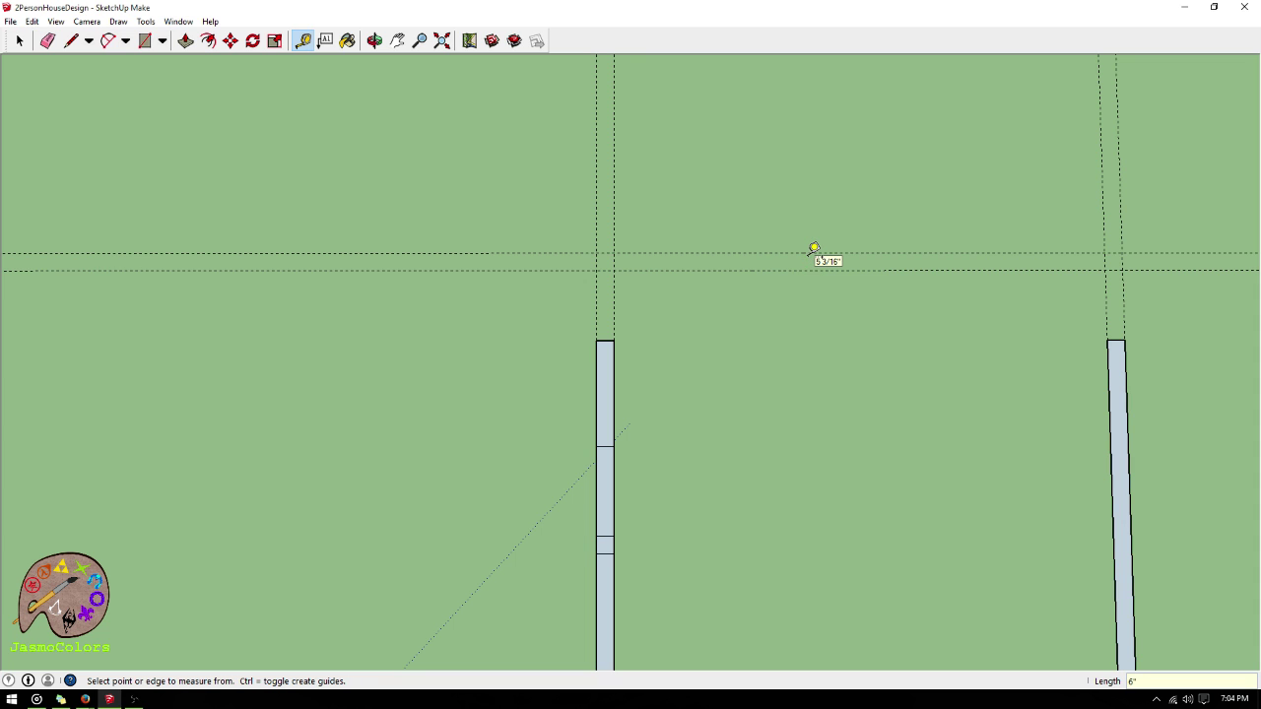
- Draw the room's outer wall edges from the left wall's end up to the upper guide, across, and down to the right wall
left_click(74, 42)
left_click(596, 341)
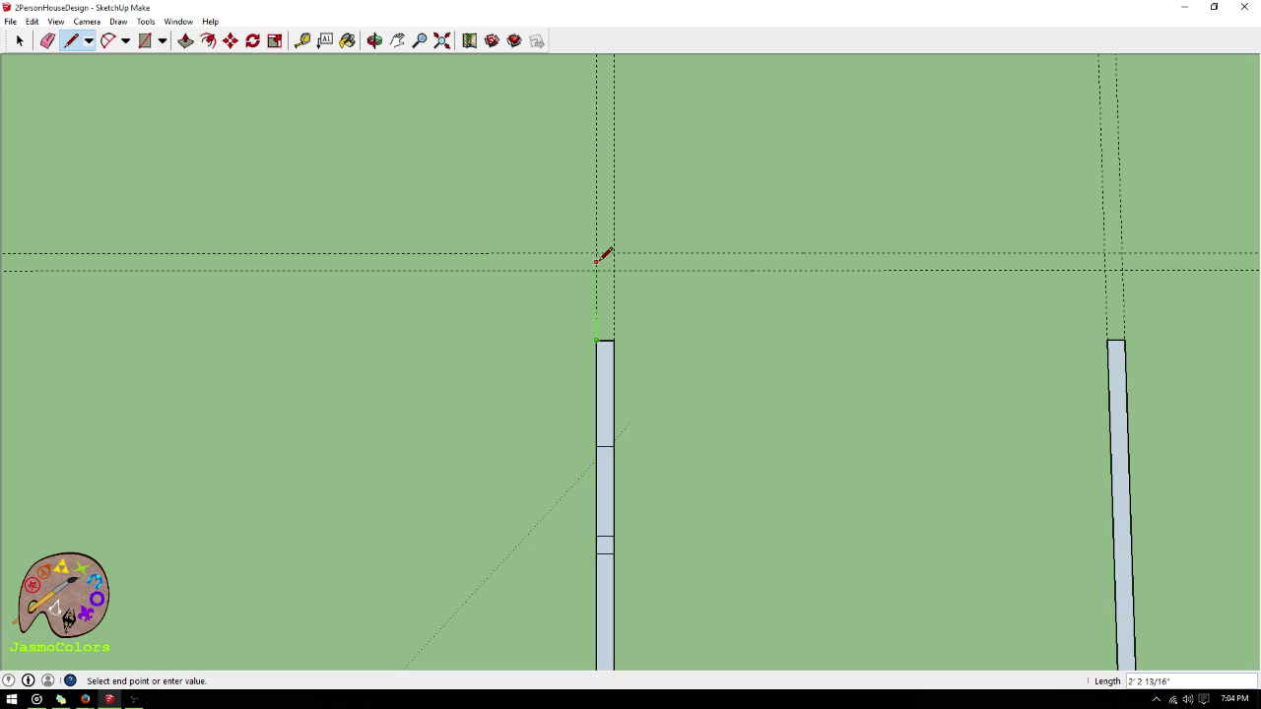
left_click(596, 254)
left_click(1121, 254)
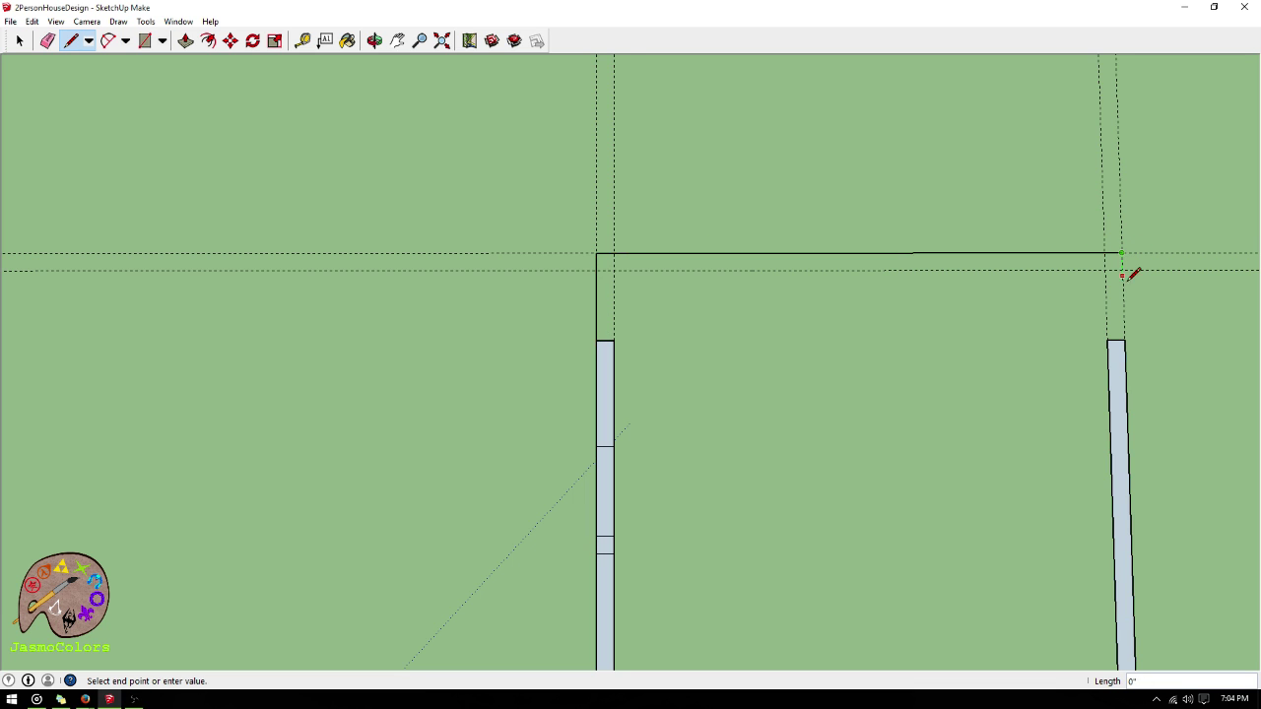
left_click(1124, 340)
- Draw the room's inner wall edges along the lower horizontal guide, joining the inner edges of both side walls
left_click(1107, 341)
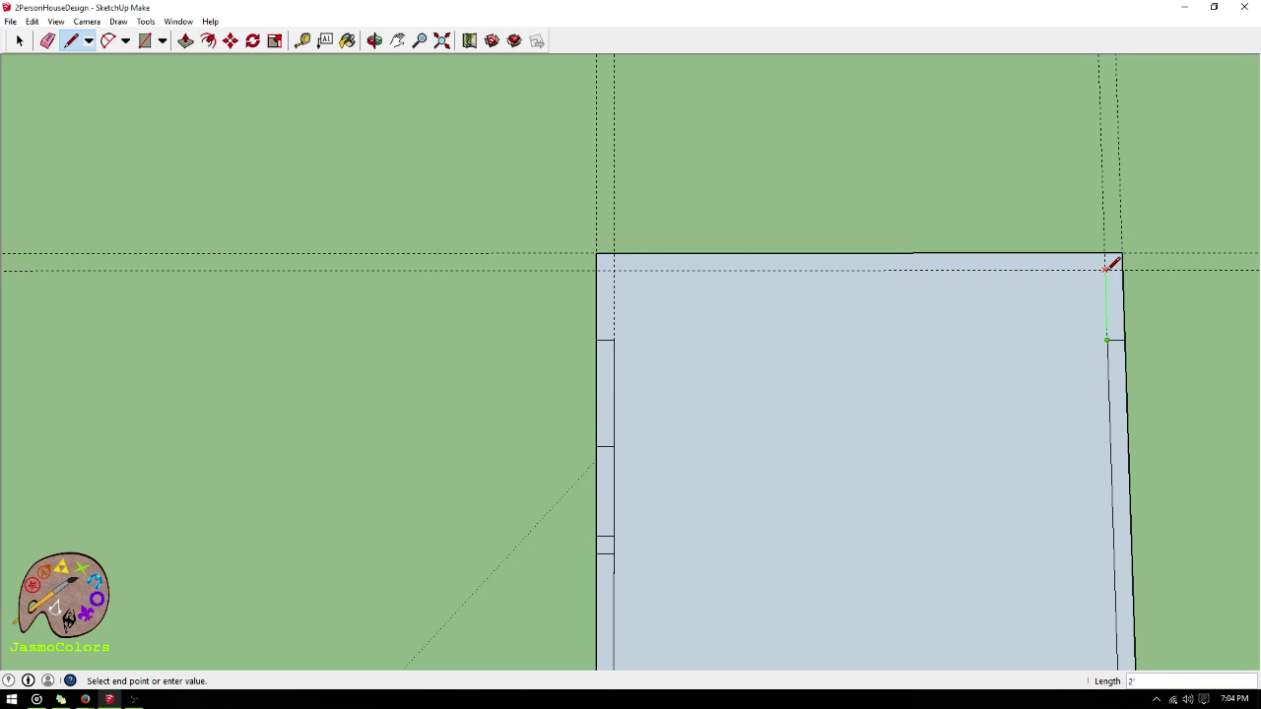
left_click(1107, 269)
left_click(614, 270)
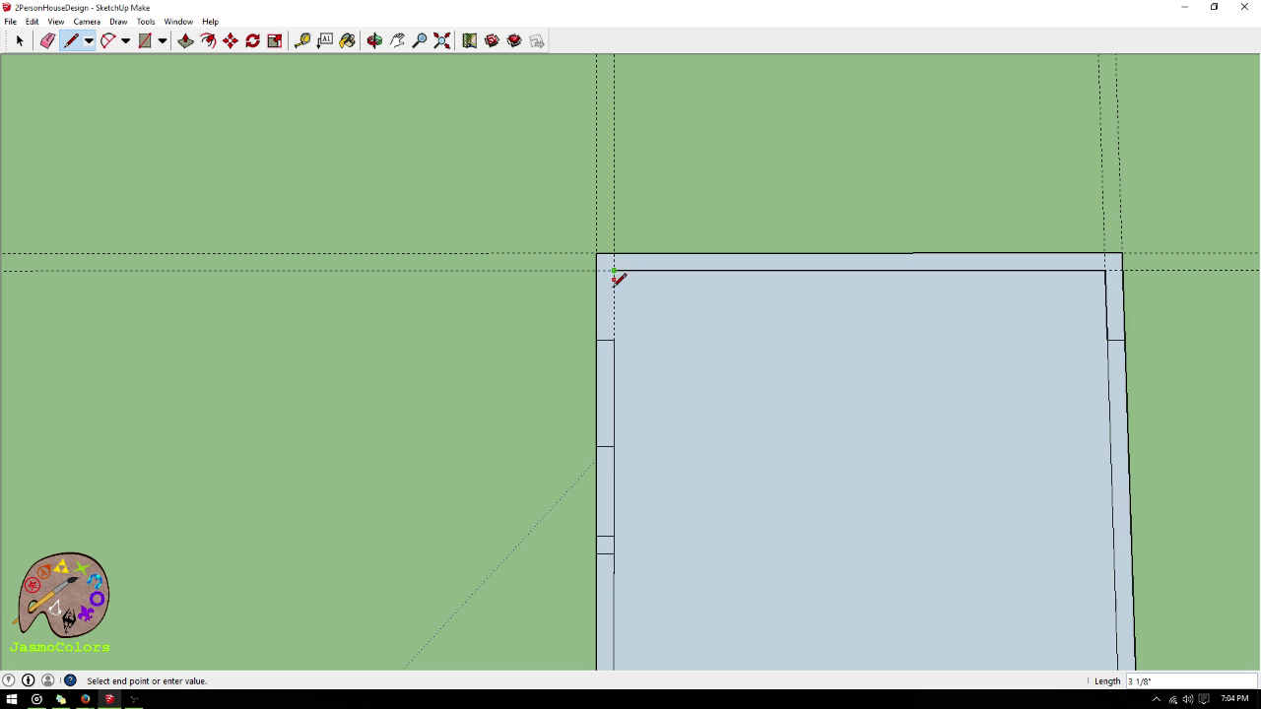
left_click(614, 339)
- Delete the four leftover short edges crossing the extended room's left wall
scroll(676, 126, "down", 3)
scroll(625, 416, "up", 3)
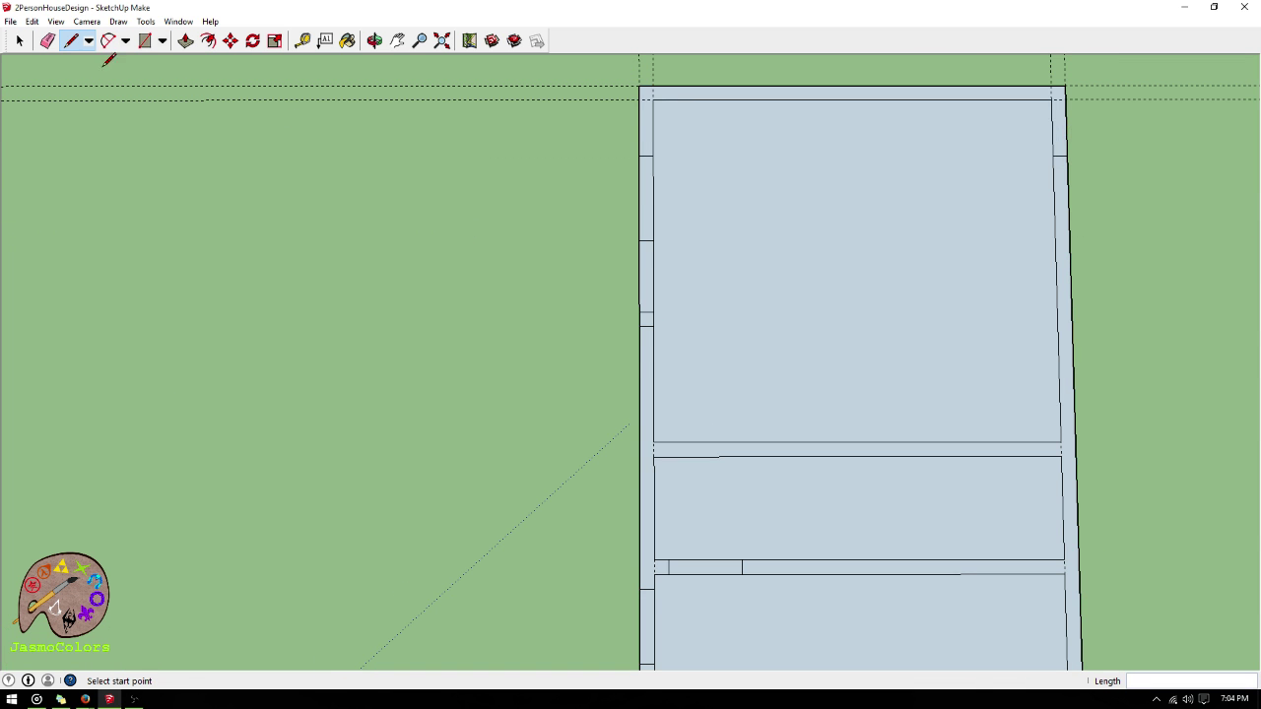
left_click(19, 40)
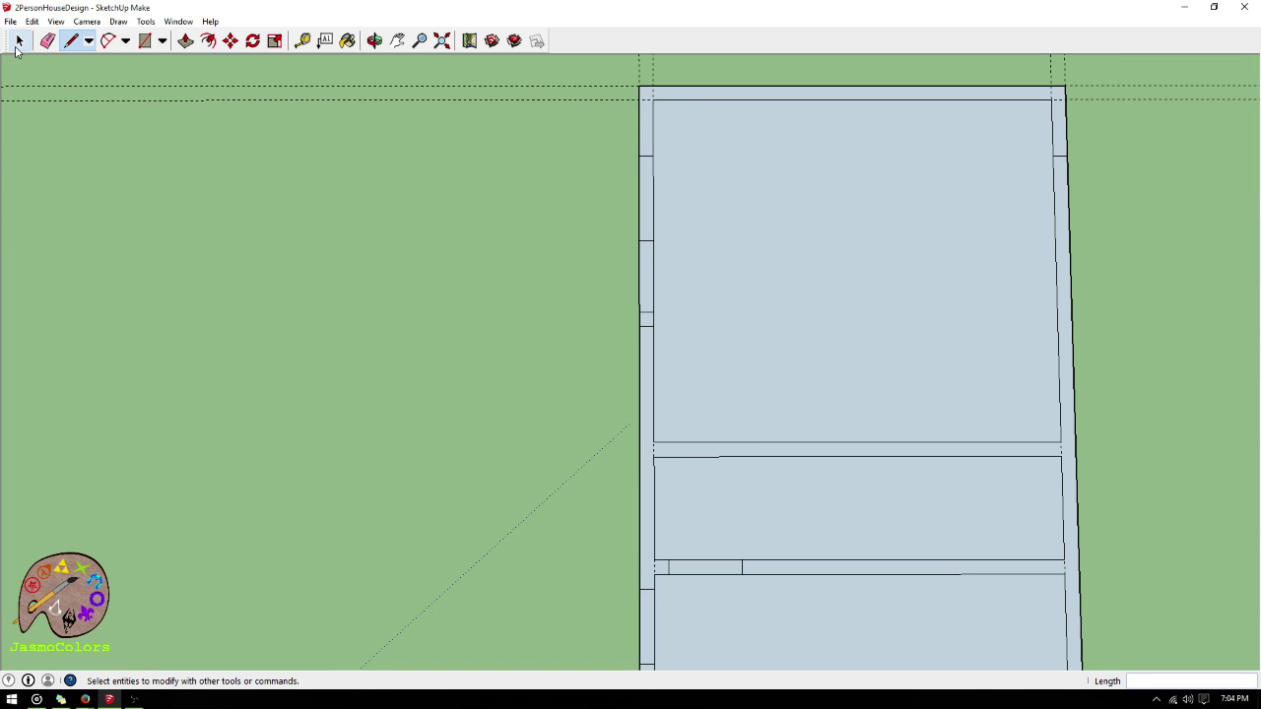
left_click(647, 239)
left_click(650, 241, "shift")
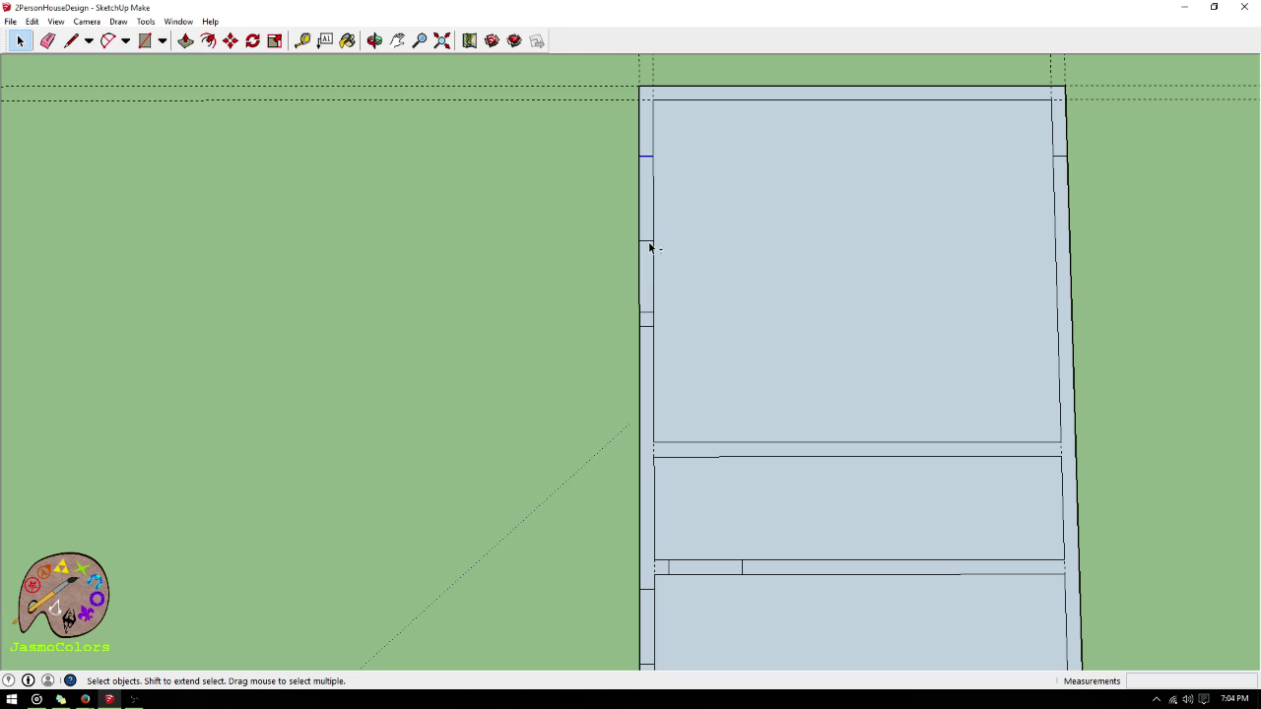
left_click(649, 241, "shift")
scroll(673, 197, "down", 4)
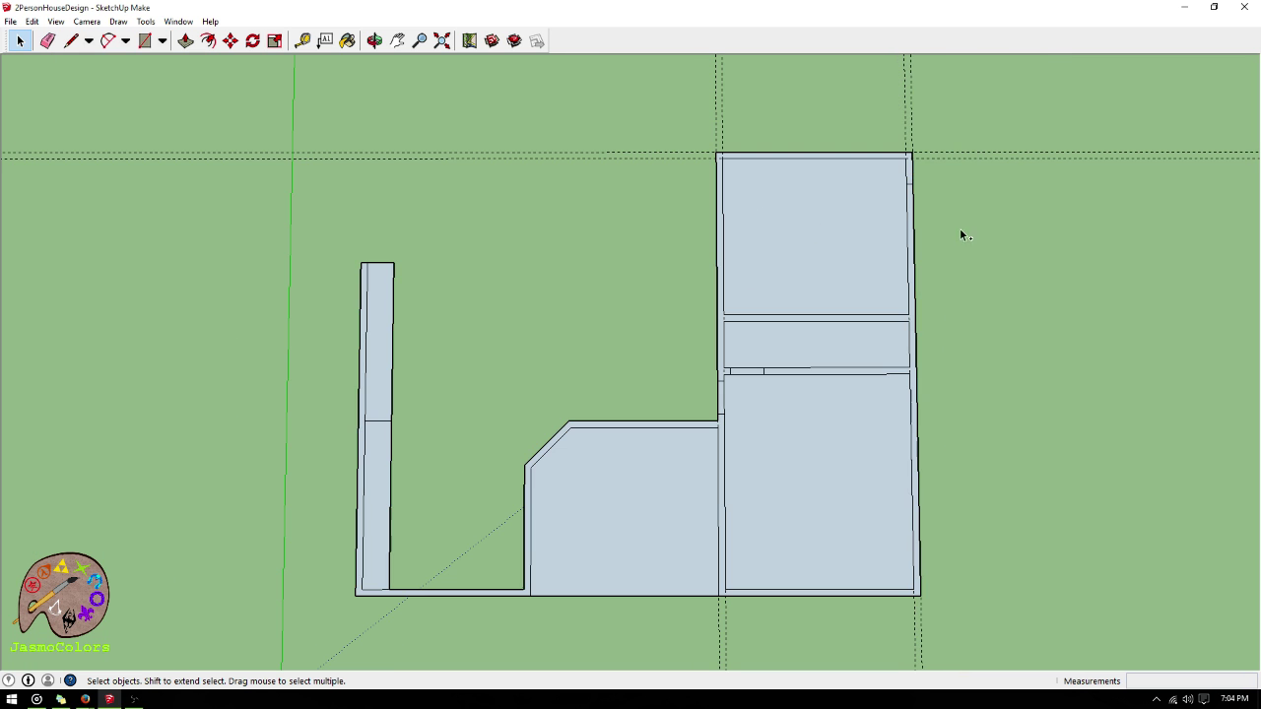
- Delete all the construction guides from the floor plan
scroll(826, 240, "up", 1)
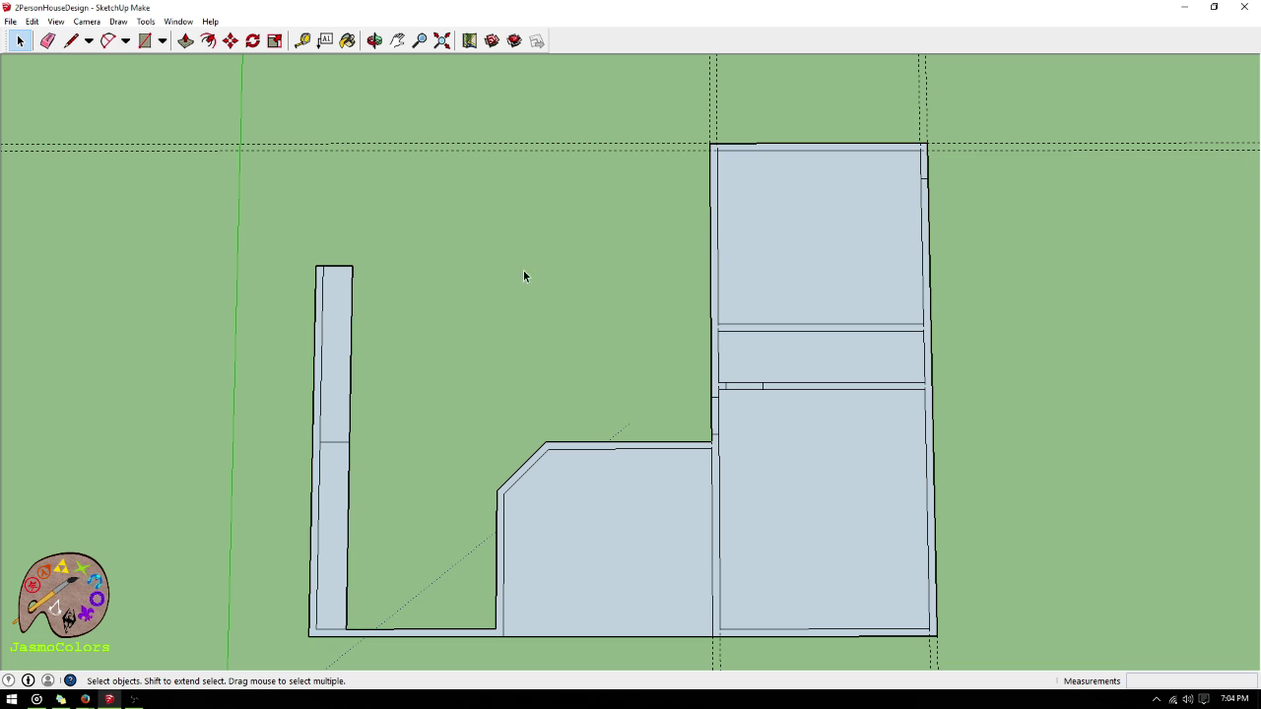
left_click(31, 21)
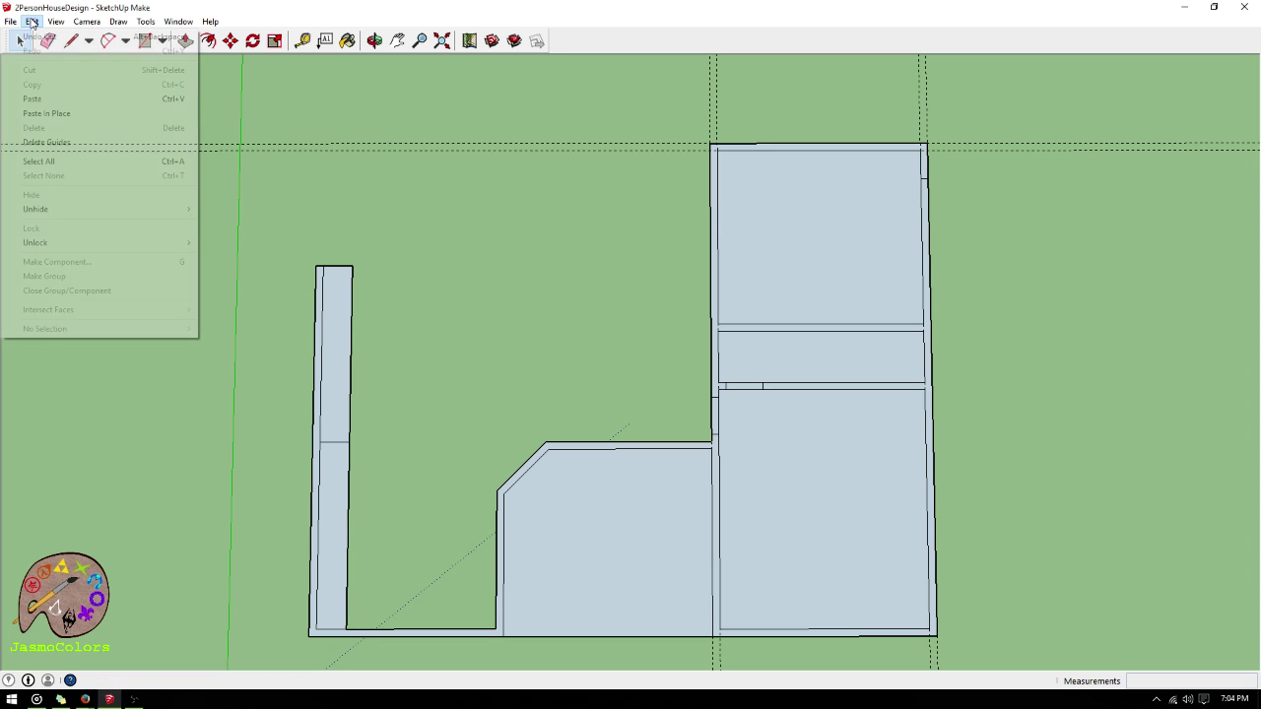
left_click(50, 142)
scroll(770, 200, "down", 2)
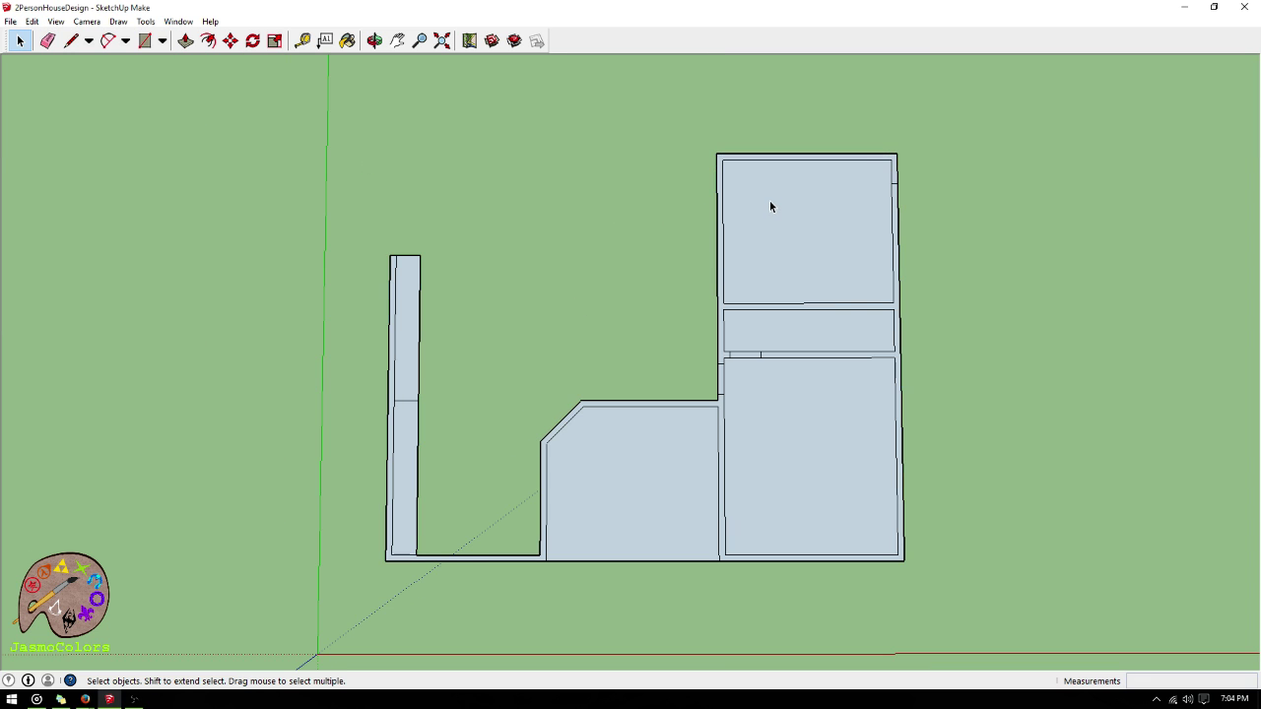
- Examine the floor plan's layout, including the upper room and the open area between the narrow strip and the finished rooms
scroll(754, 205, "up", 1)
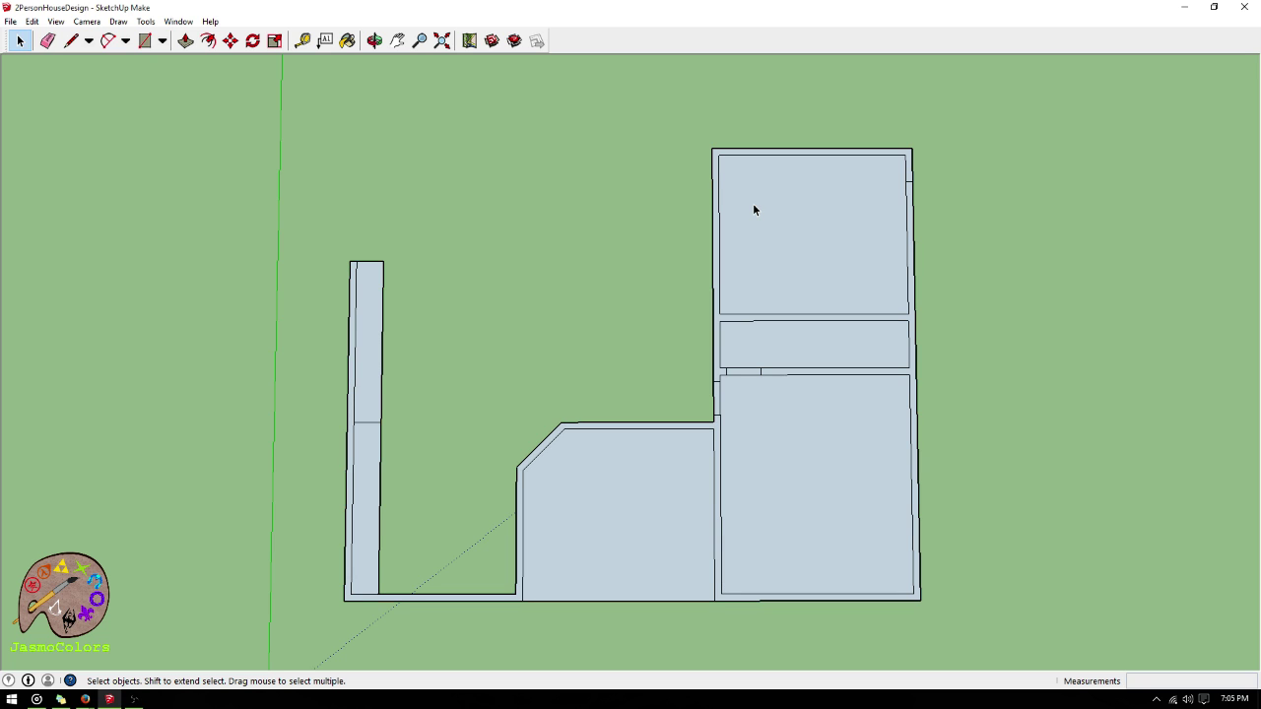
scroll(816, 540, "down", 1)
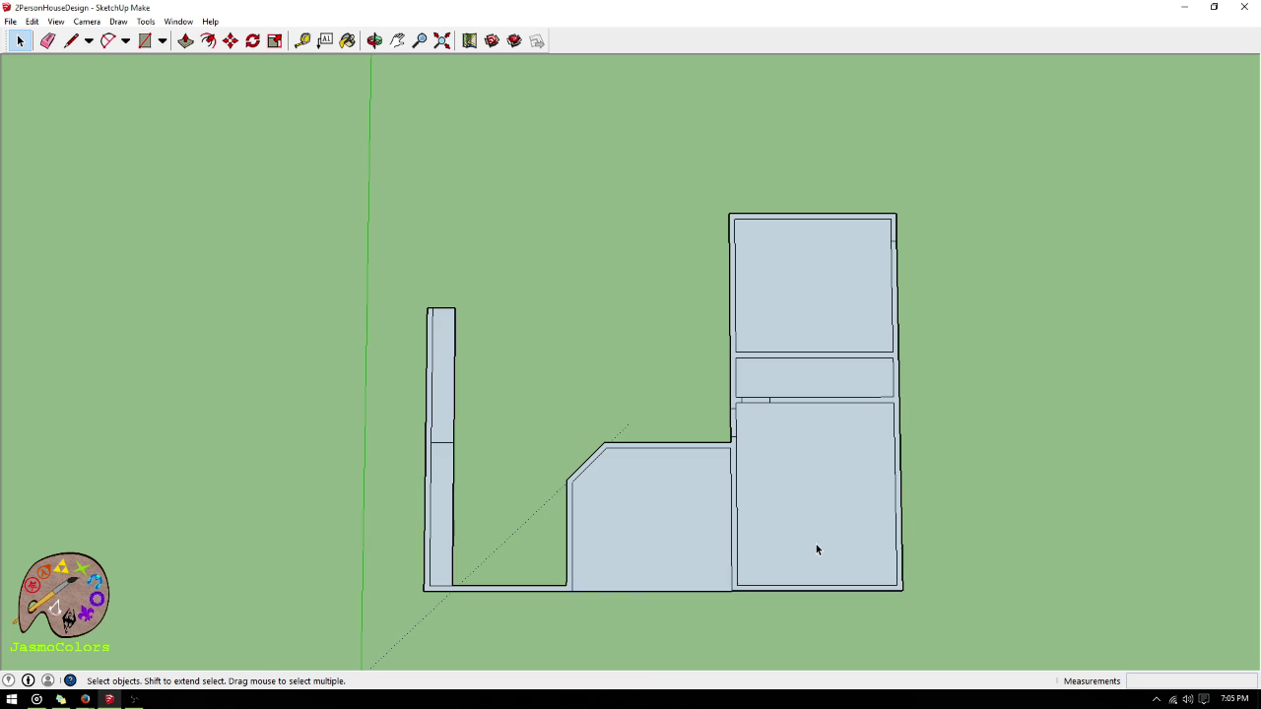
scroll(537, 325, "up", 1)
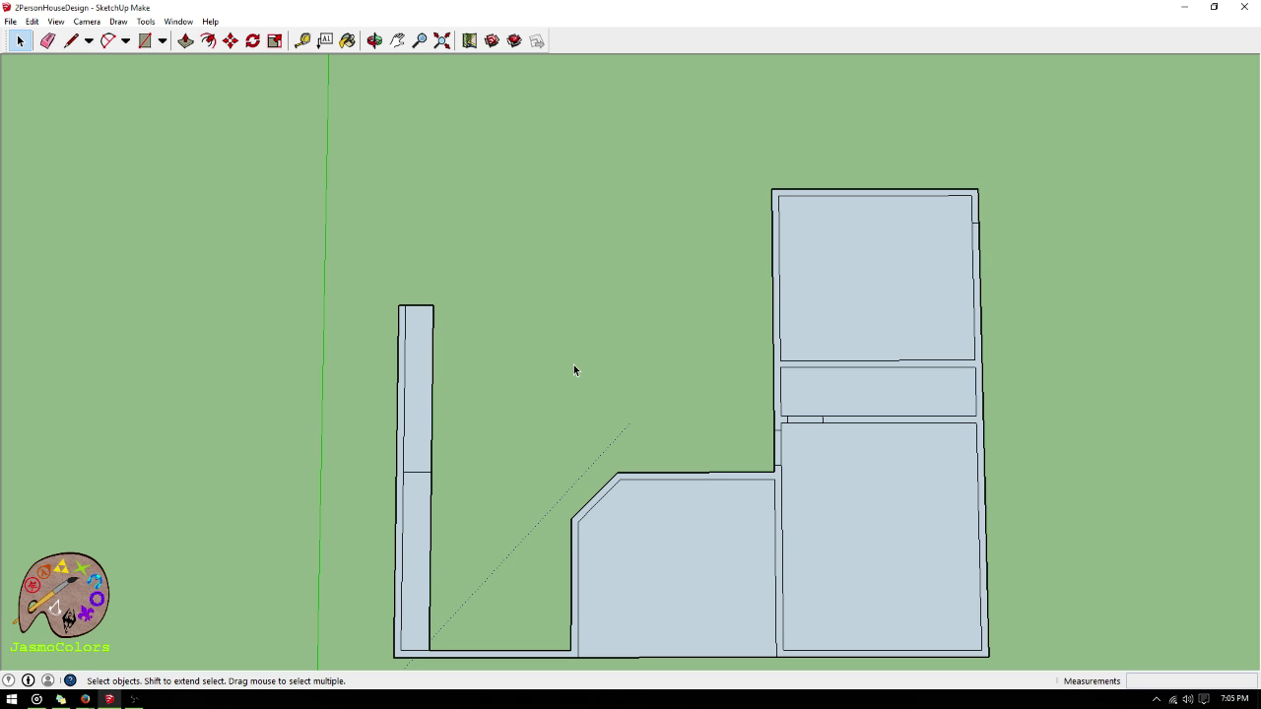
scroll(786, 315, "down", 3)
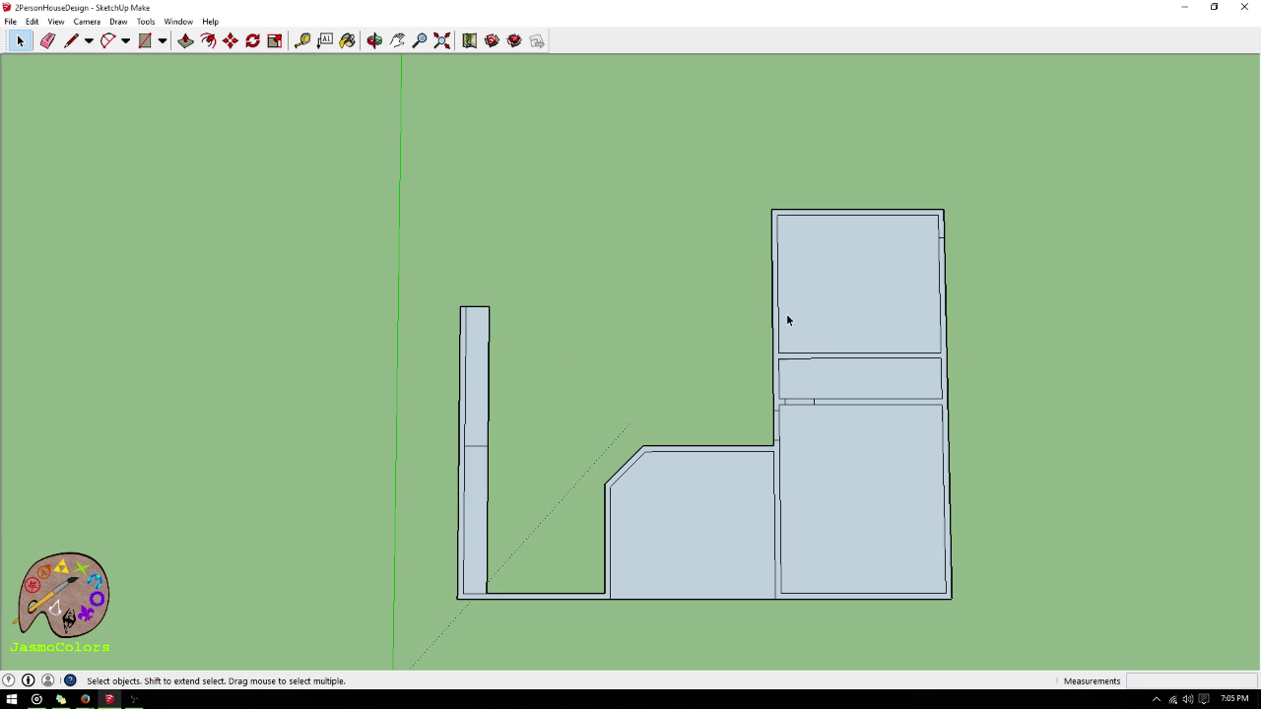
scroll(470, 594, "up", 3)
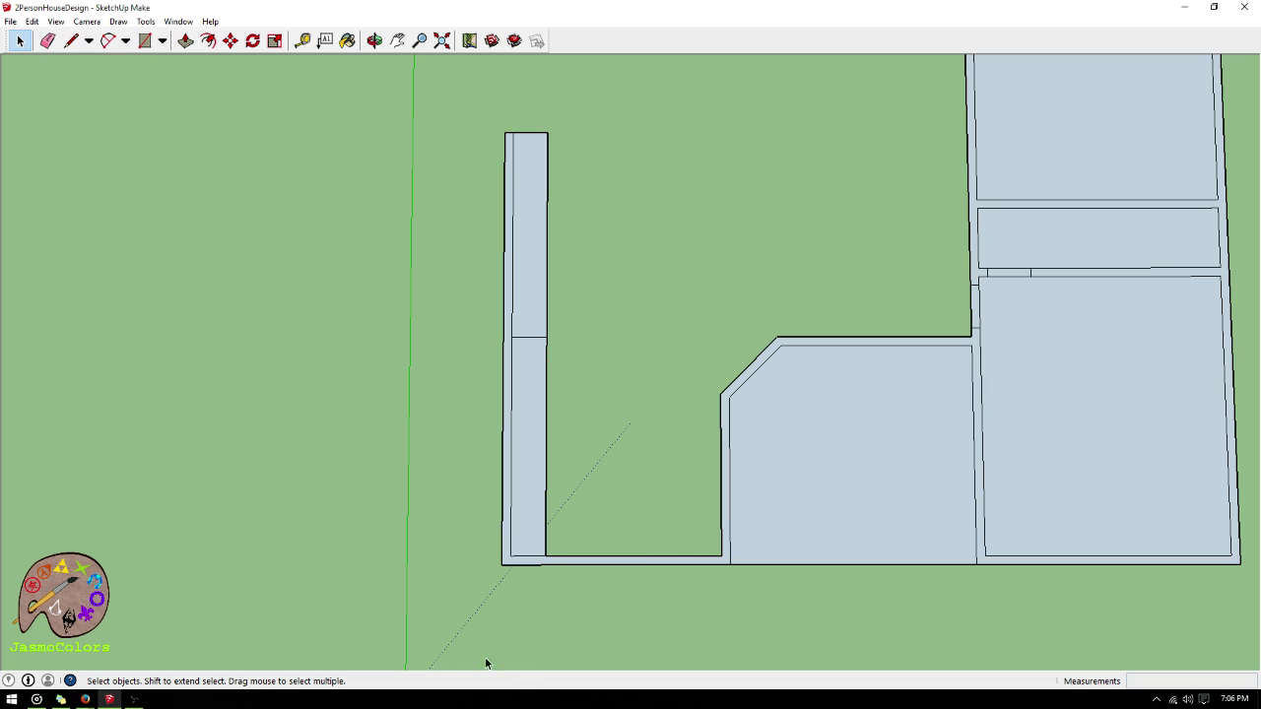
scroll(484, 657, "down", 2)
scroll(650, 317, "up", 1)
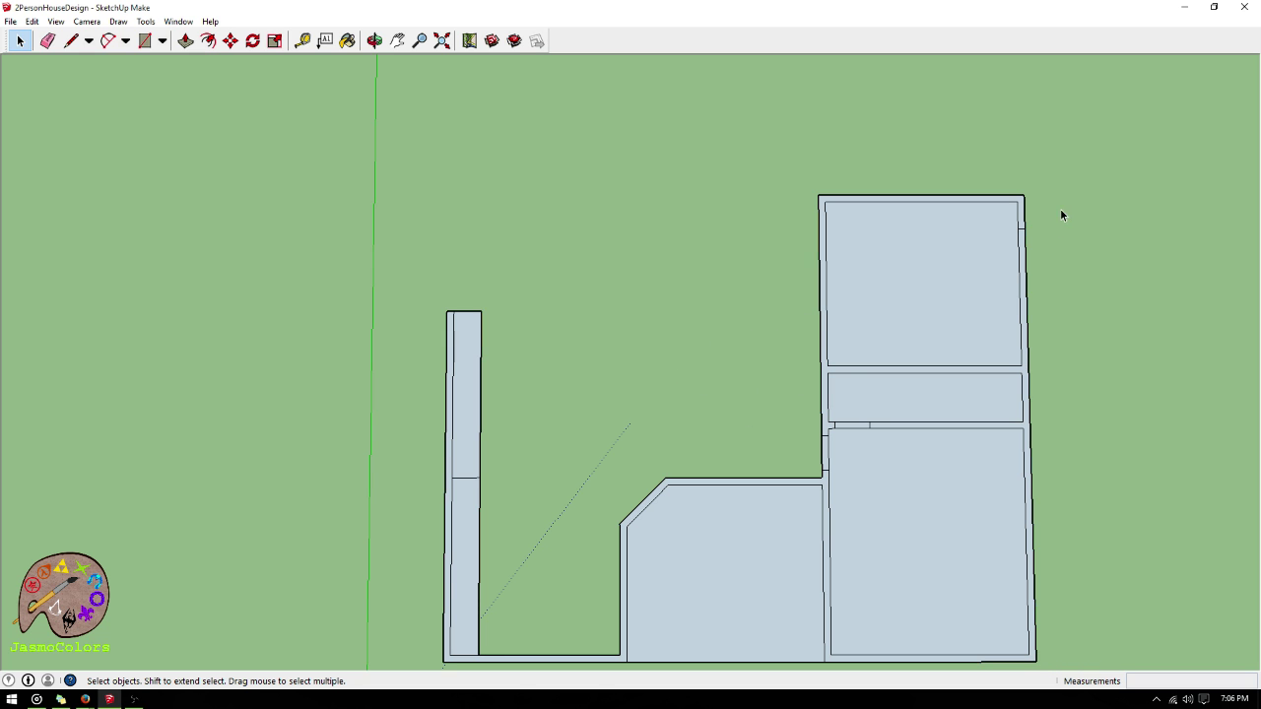
scroll(1022, 236, "up", 4)
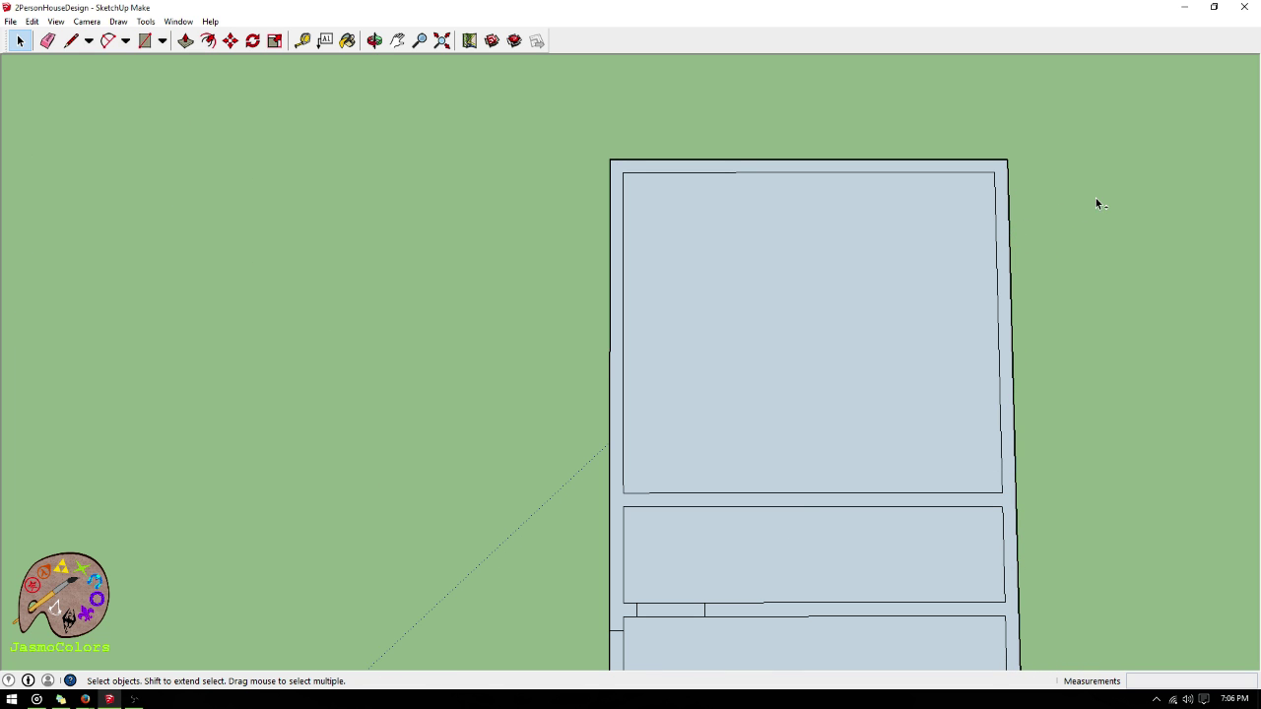
scroll(1135, 177, "down", 4)
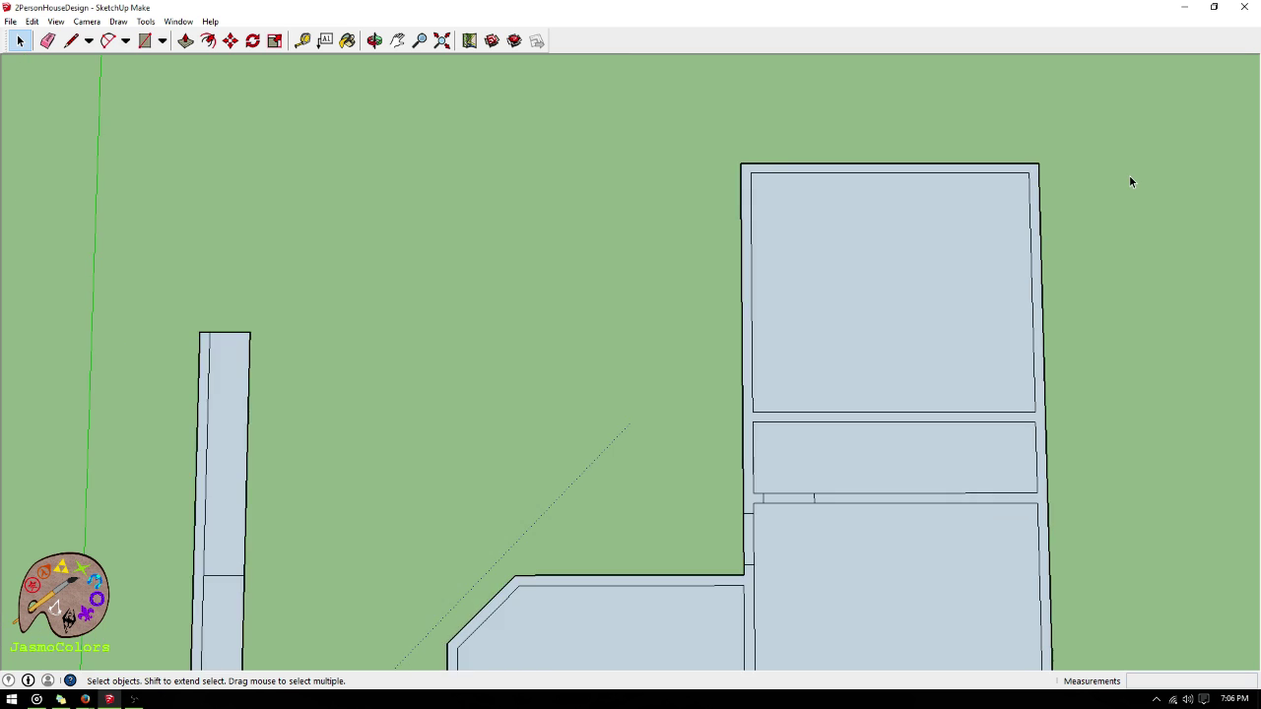
scroll(1127, 181, "down", 1)
scroll(751, 148, "down", 1)
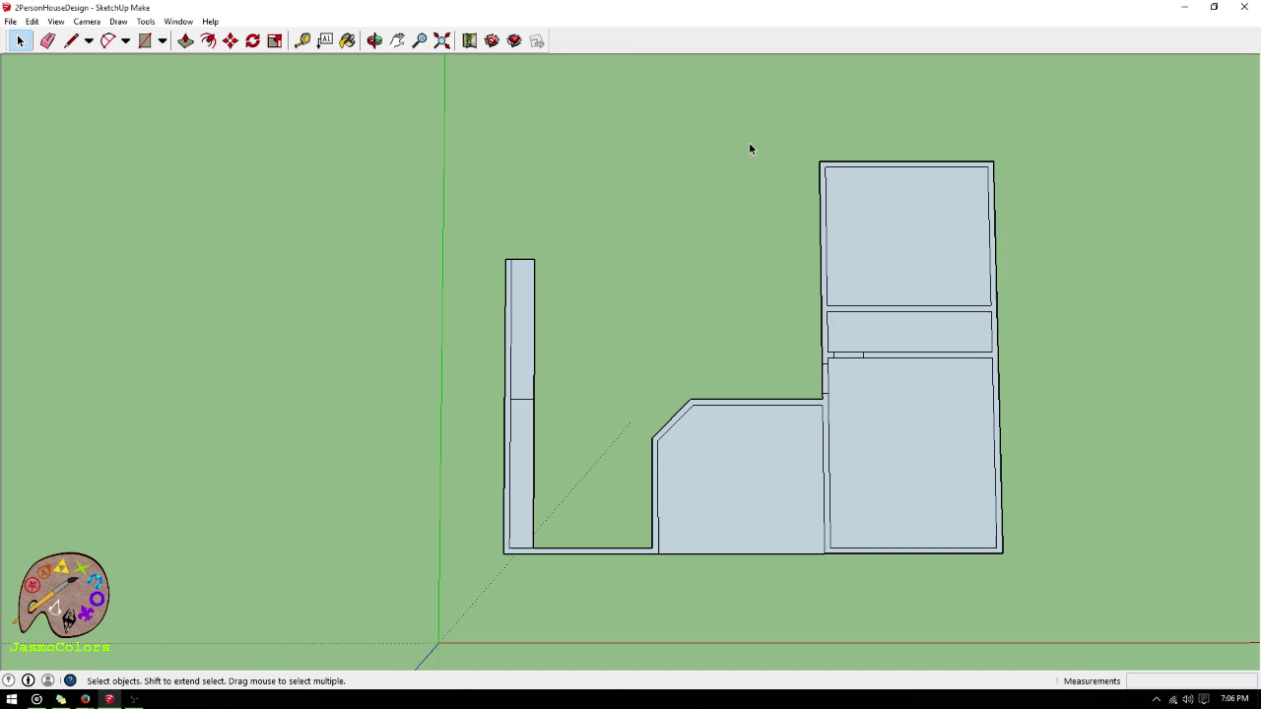
scroll(740, 153, "up", 1)
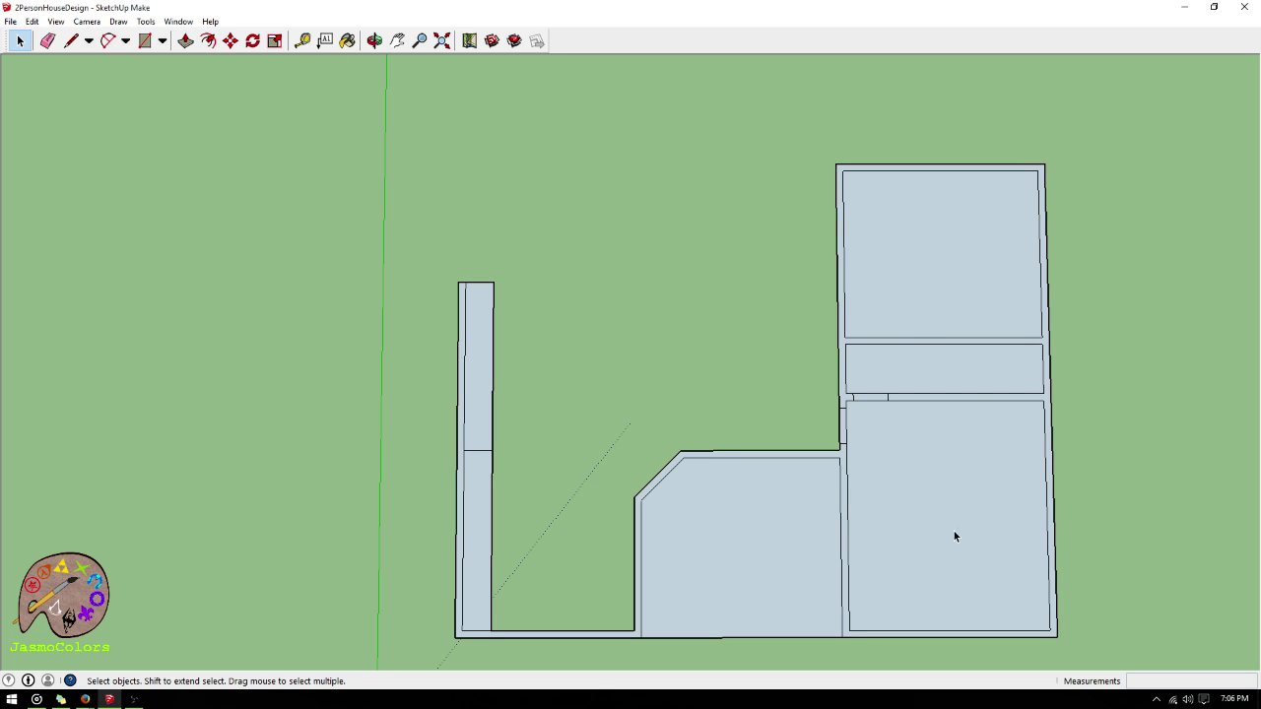
scroll(723, 206, "up", 1)
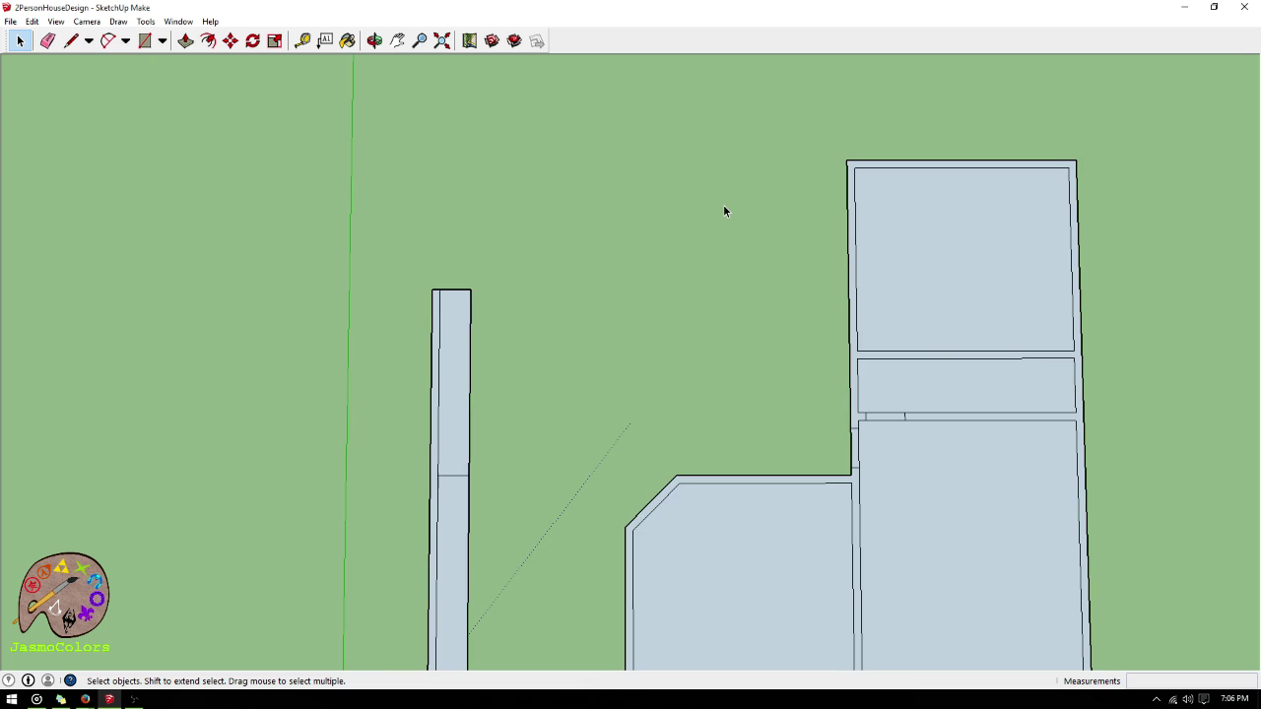
scroll(721, 212, "down", 2)
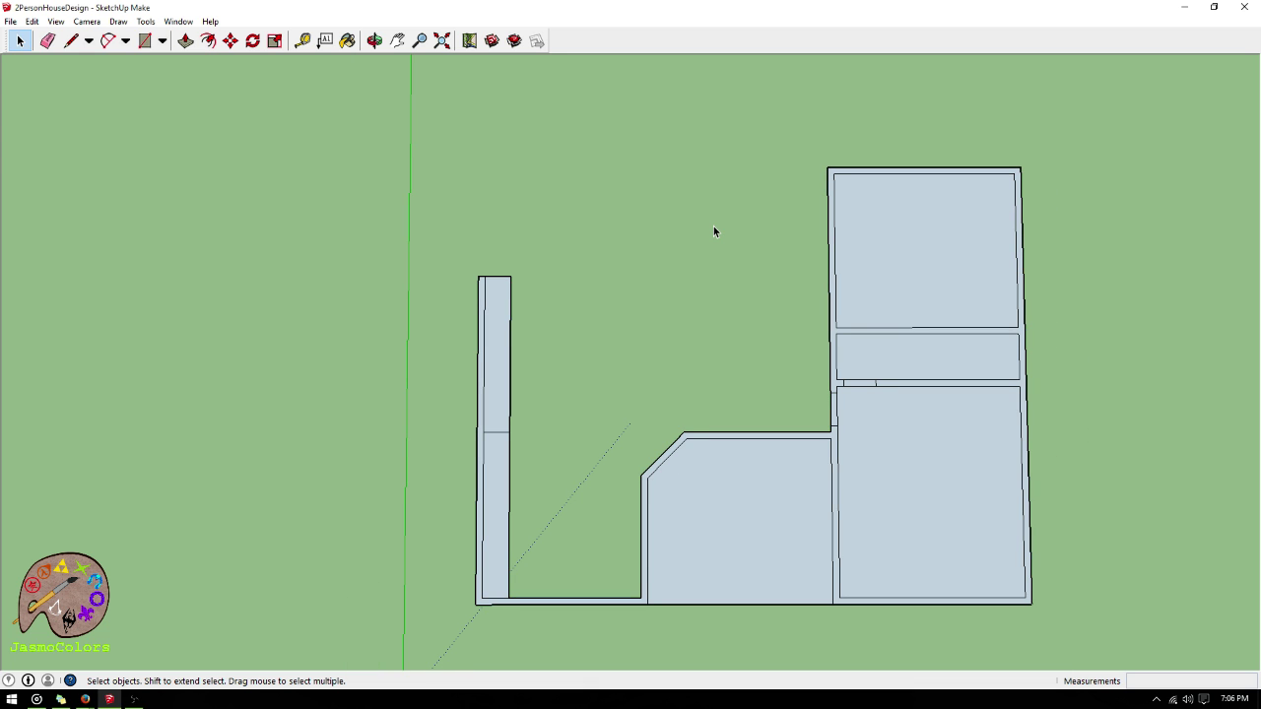
scroll(690, 215, "up", 1)
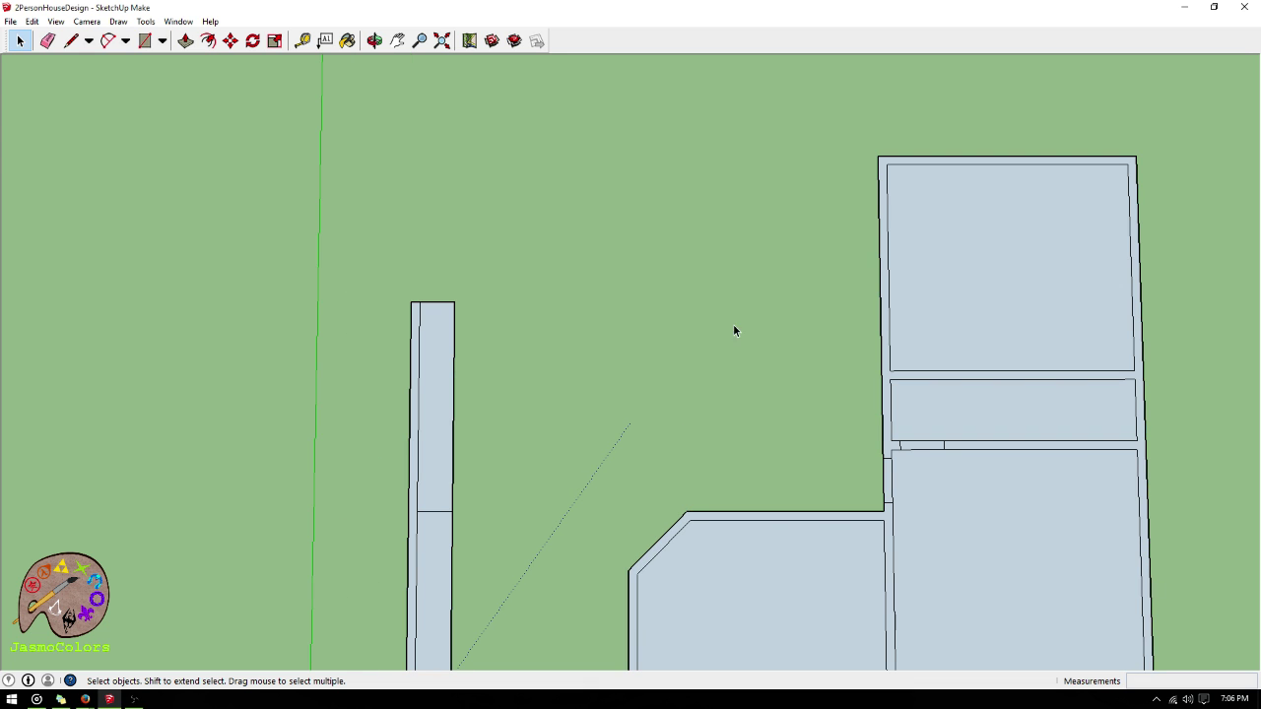
scroll(735, 184, "down", 1)
scroll(737, 222, "down", 2)
scroll(729, 351, "up", 2)
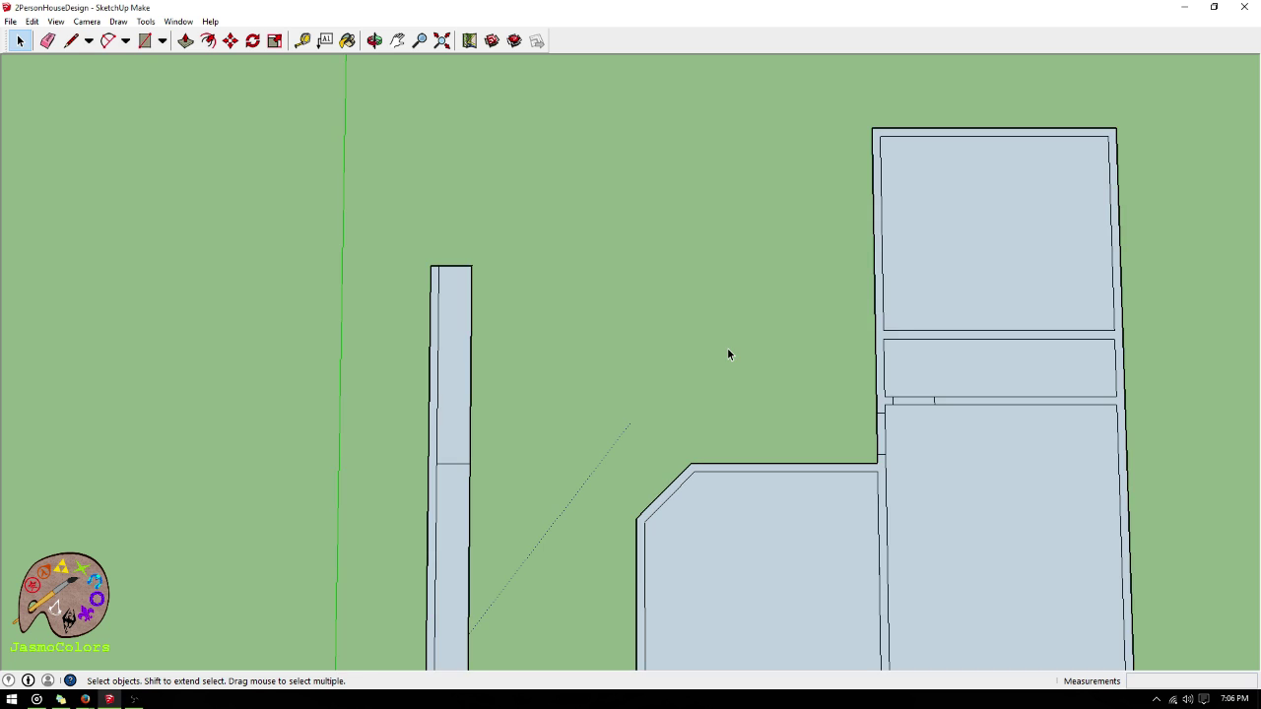
scroll(728, 340, "down", 1)
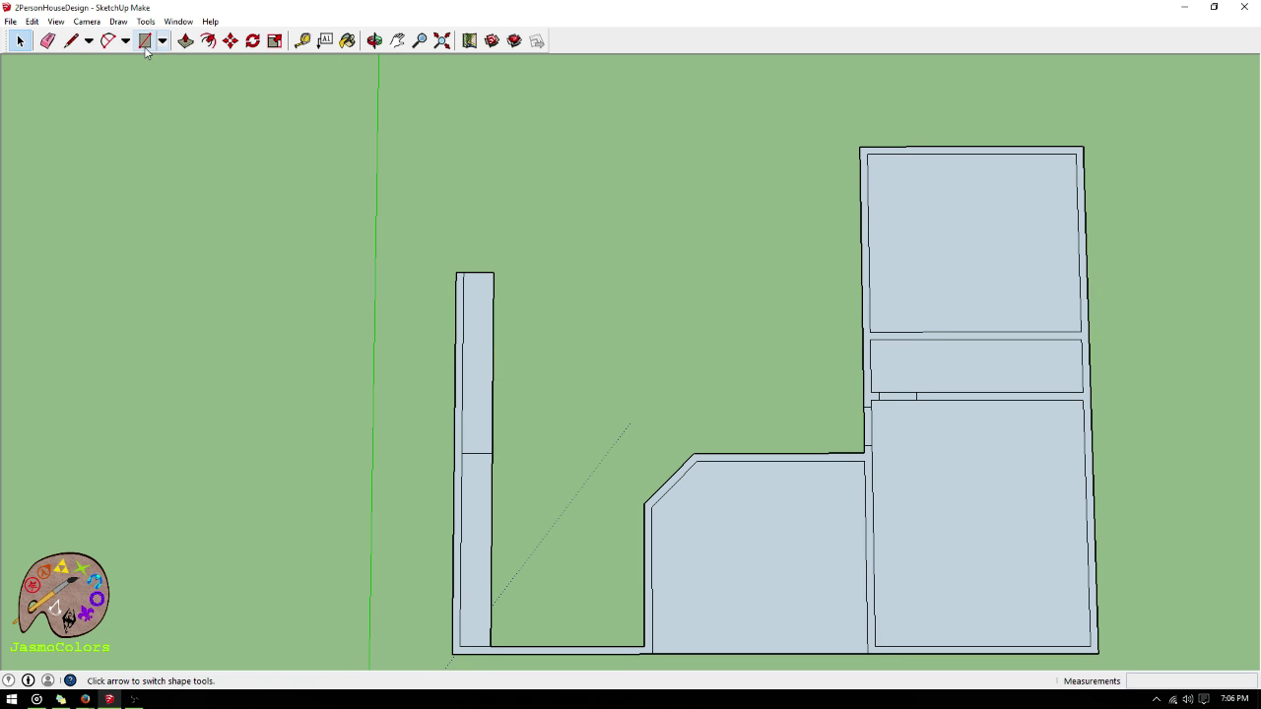
- Place horizontal guides along the outer and inner edges of the upper room's end wall and along the end of the narrow strip
left_click(302, 41)
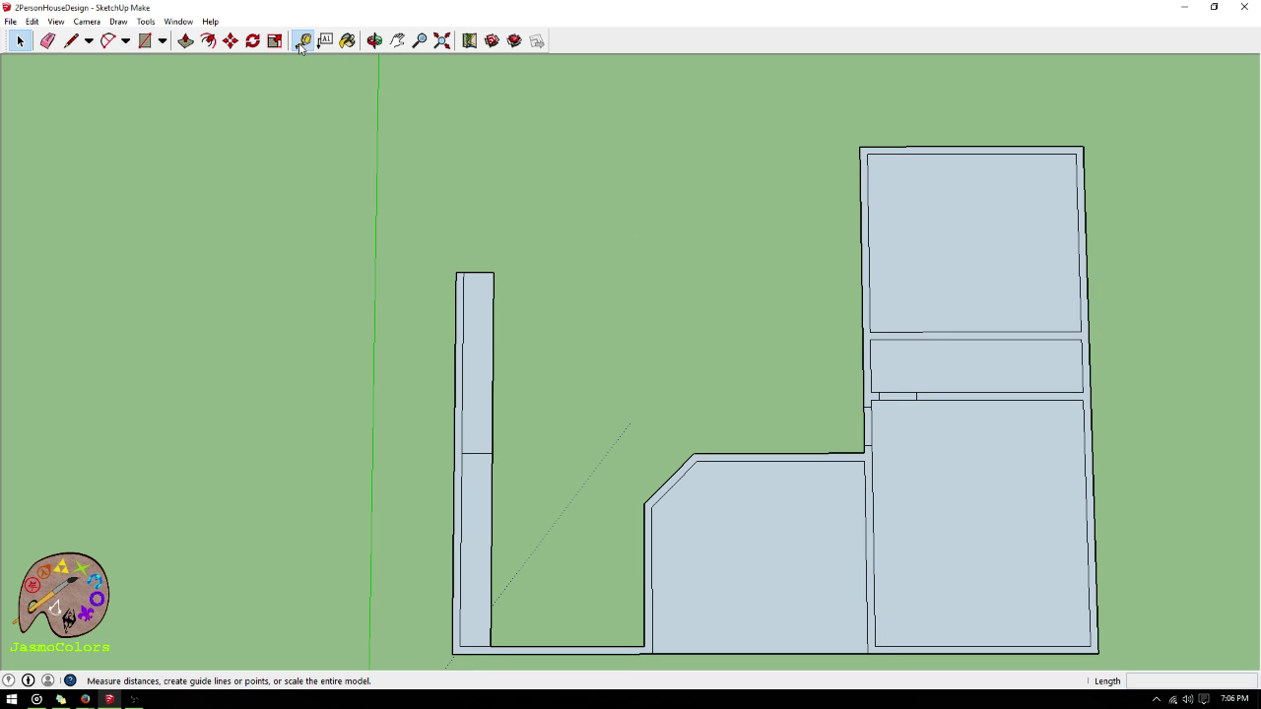
left_click(479, 273)
left_click(890, 148)
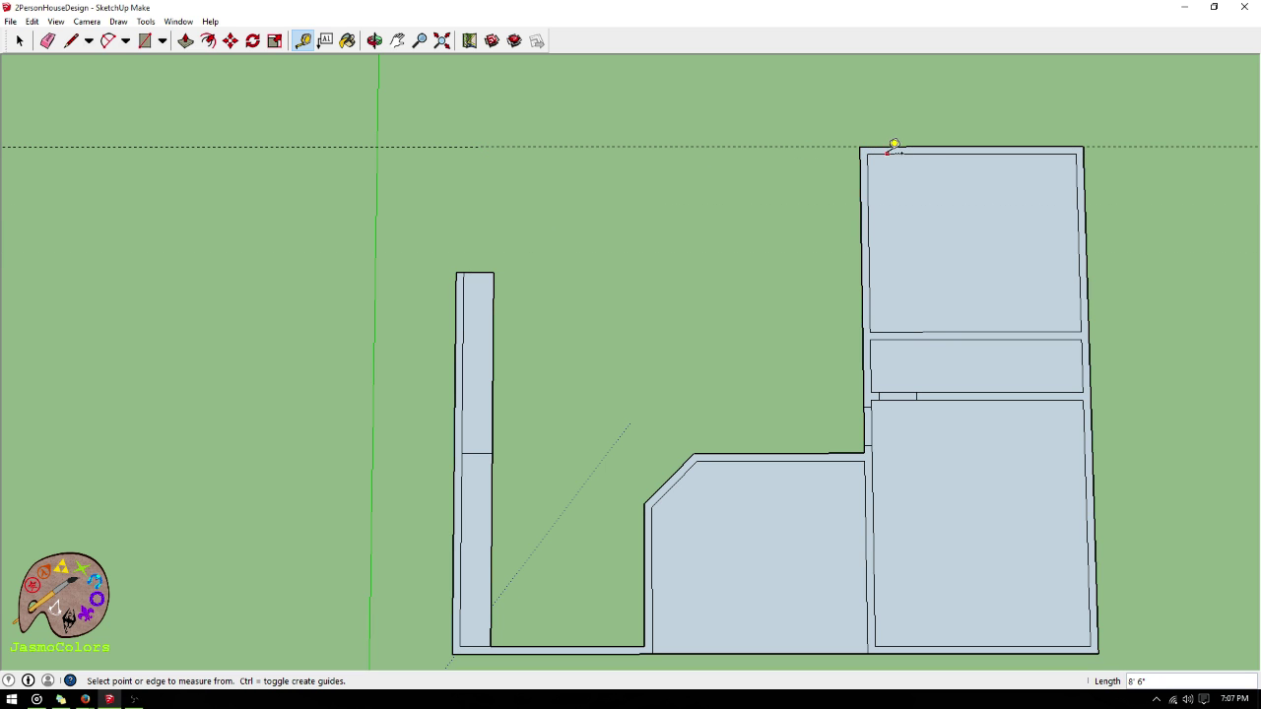
left_click(887, 148)
left_click(887, 148)
left_click(882, 147)
left_click(481, 268)
- Place vertical guides along the inner and outer edges of the narrow strip's outer wall, 6" apart
scroll(468, 268, "up", 3)
left_click(455, 294)
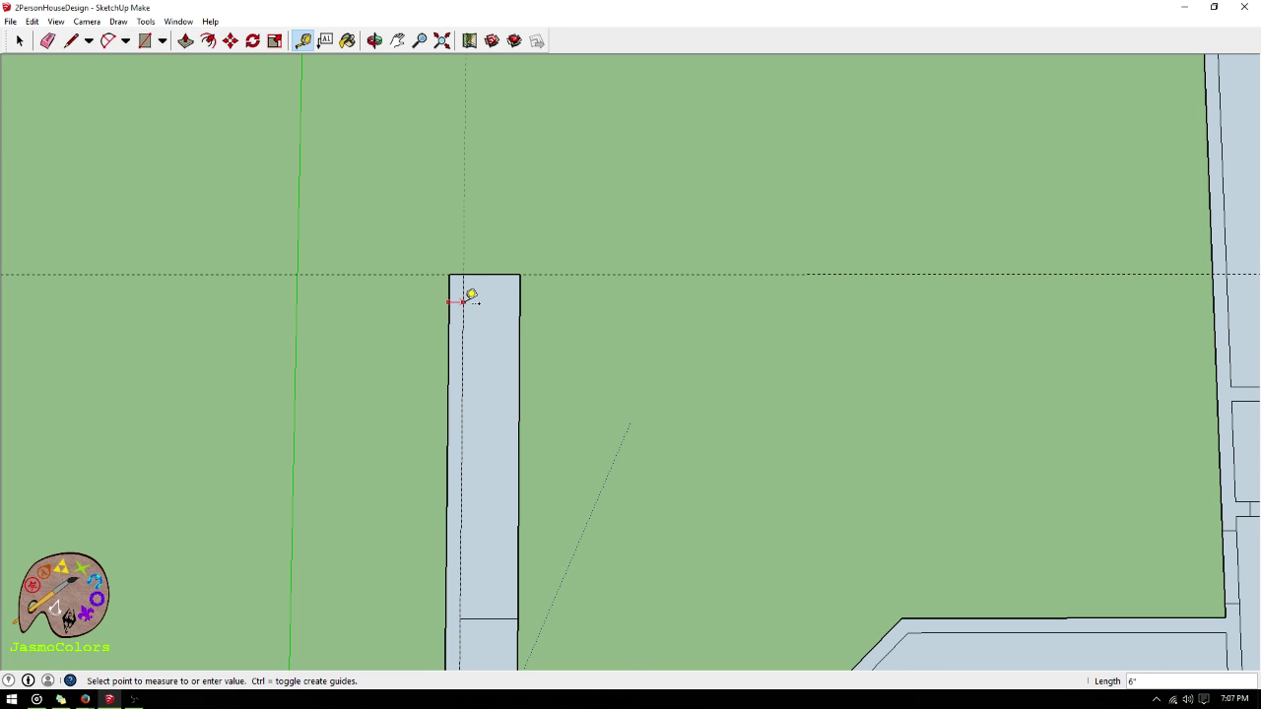
left_click(470, 293)
left_click(465, 320)
left_click(444, 324)
scroll(279, 428, "down", 5)
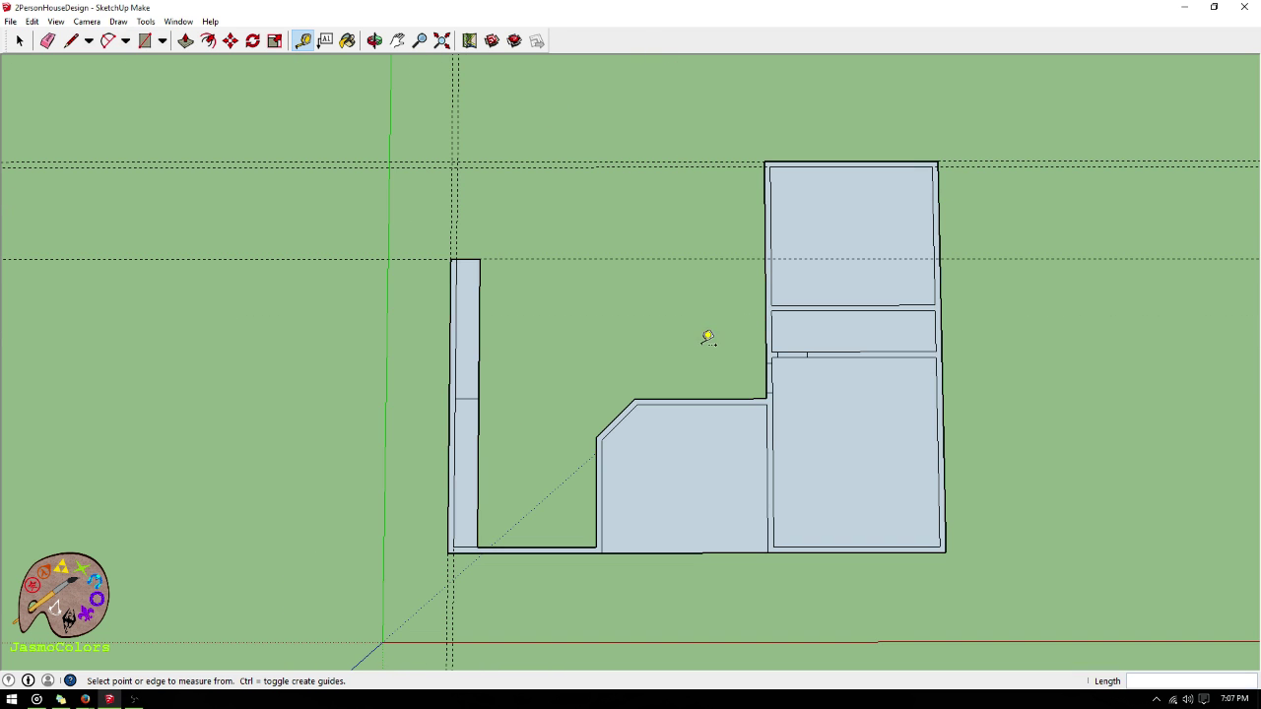
- Measure the house's overall width from the outer vertical guide and its depth from the inner upper guide to the opposite outer wall
left_click(451, 194)
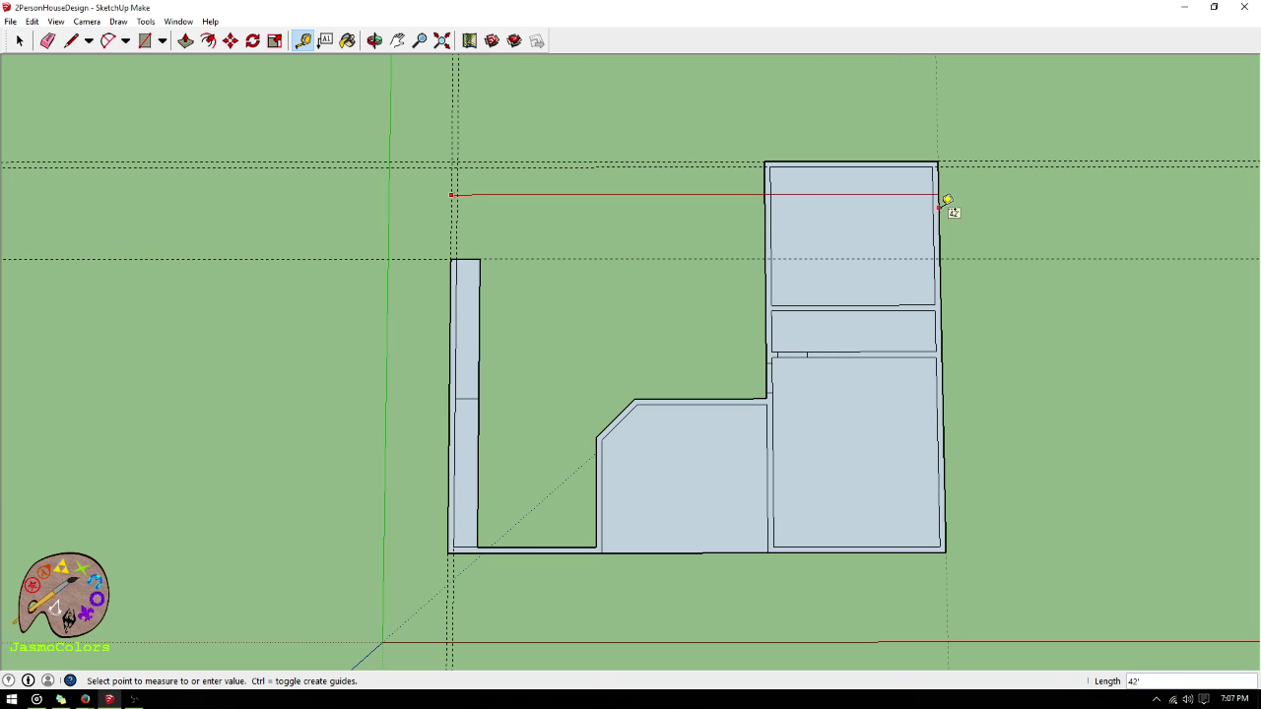
left_click(812, 185)
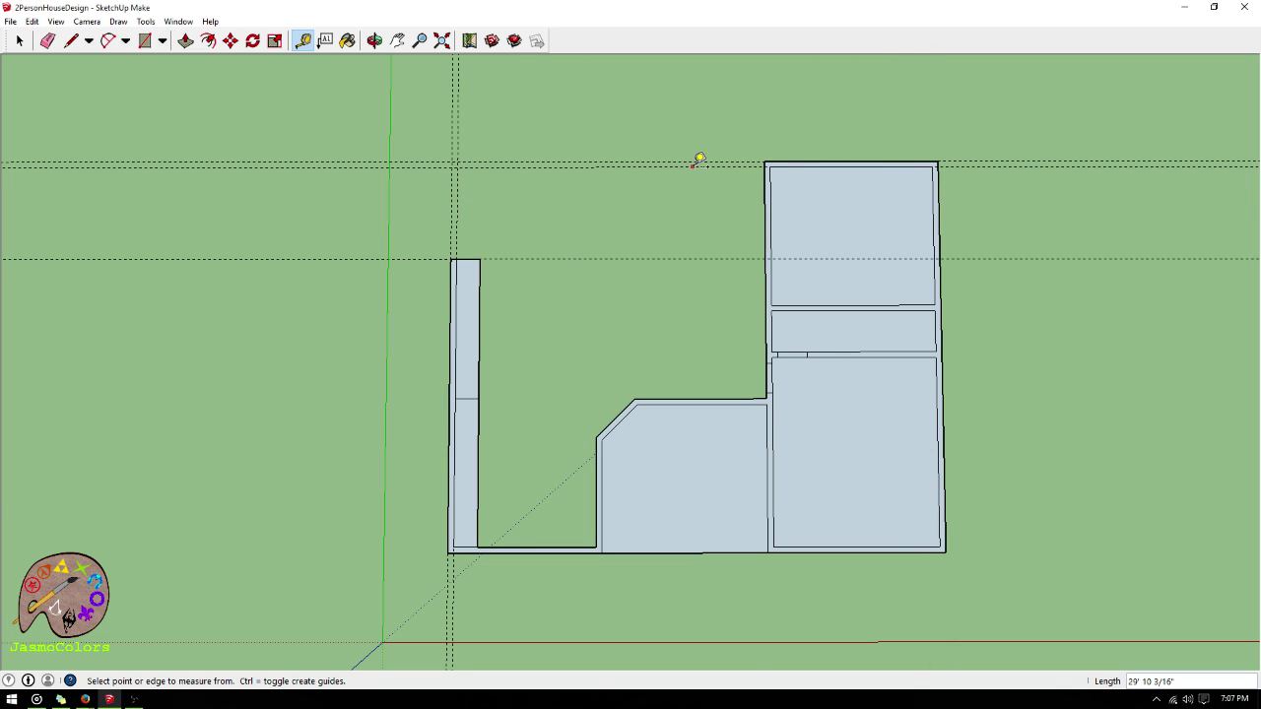
left_click(688, 166)
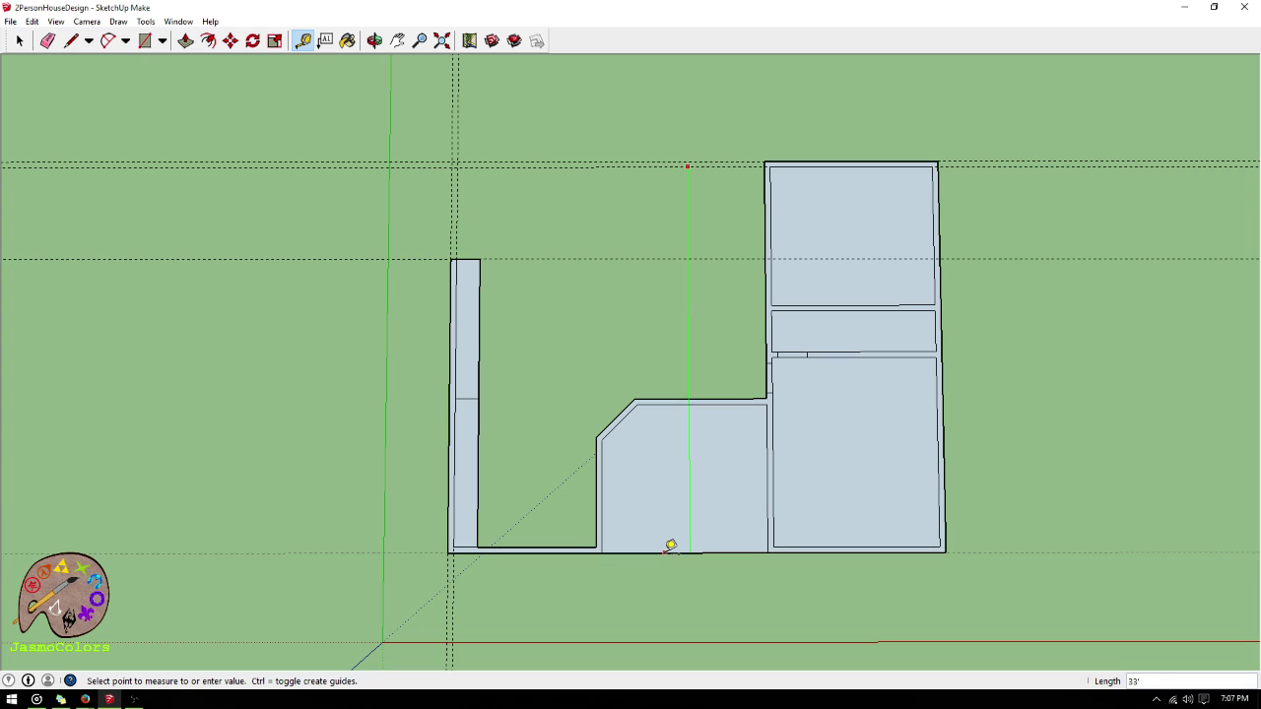
left_click(673, 552)
- Measure the gap between the upper room's outer side wall and the inner vertical guide above the narrow strip
scroll(493, 296, "up", 1)
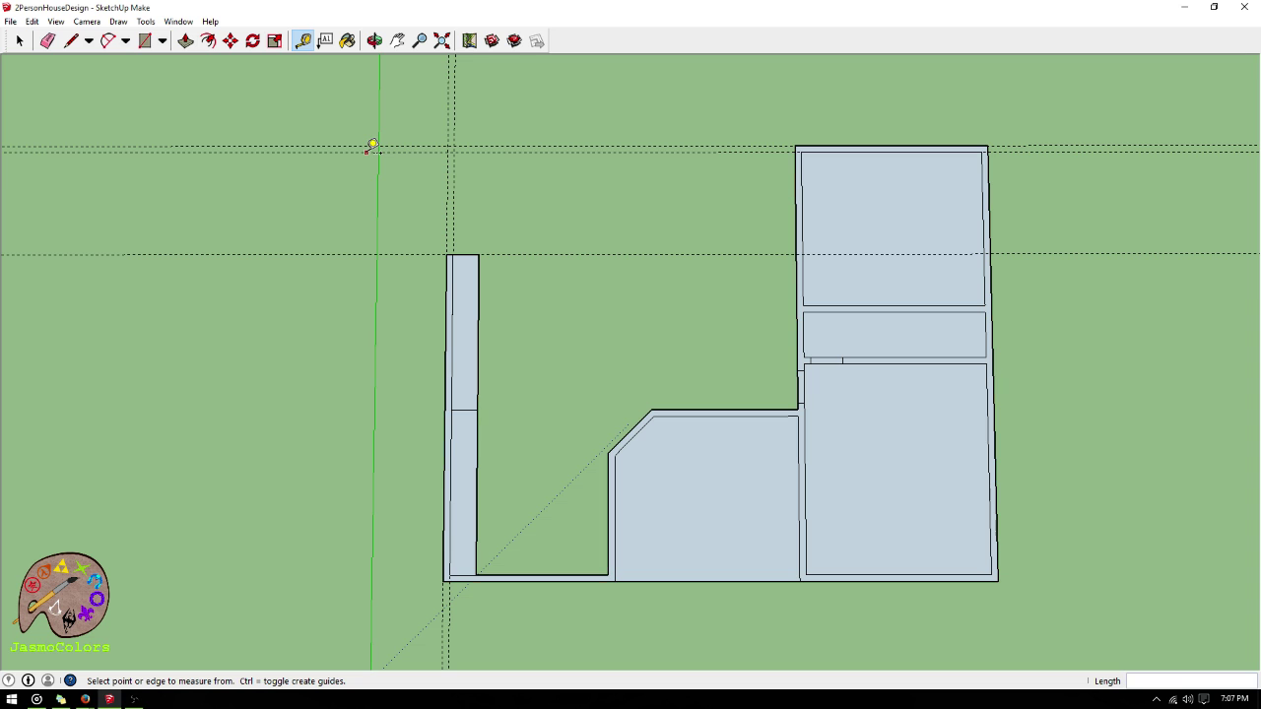
scroll(604, 548, "down", 2)
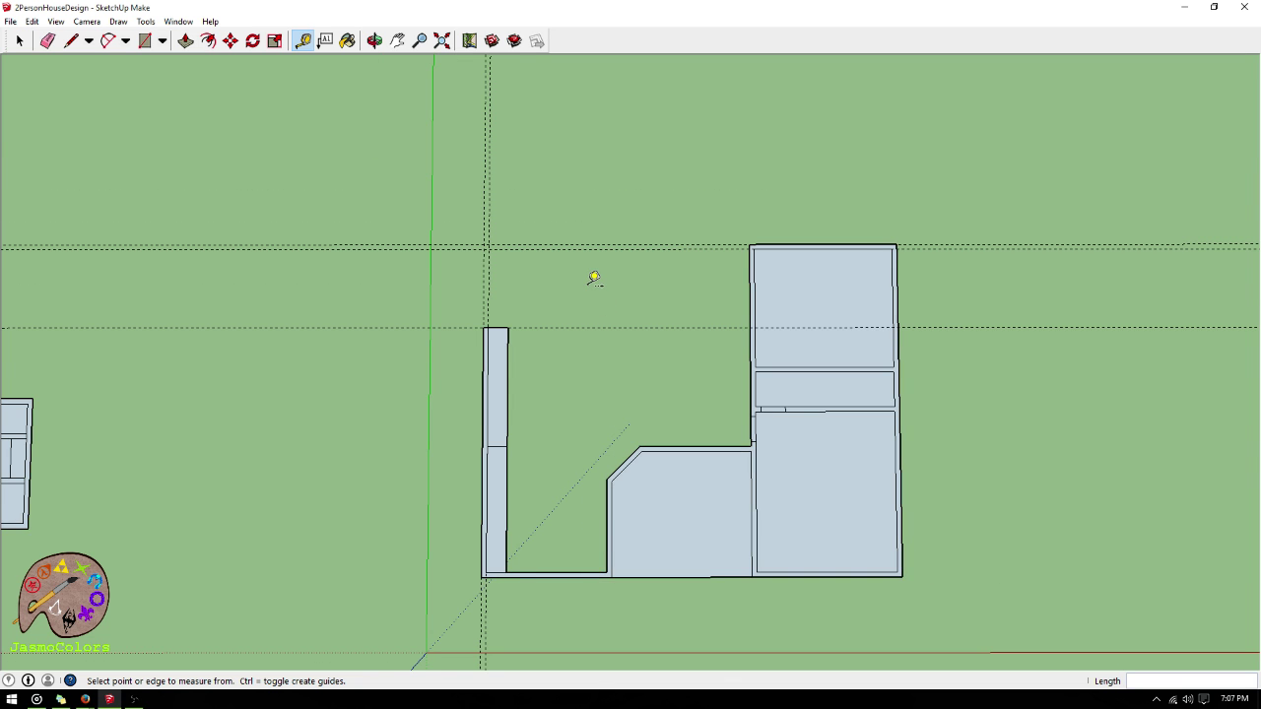
scroll(593, 278, "up", 3)
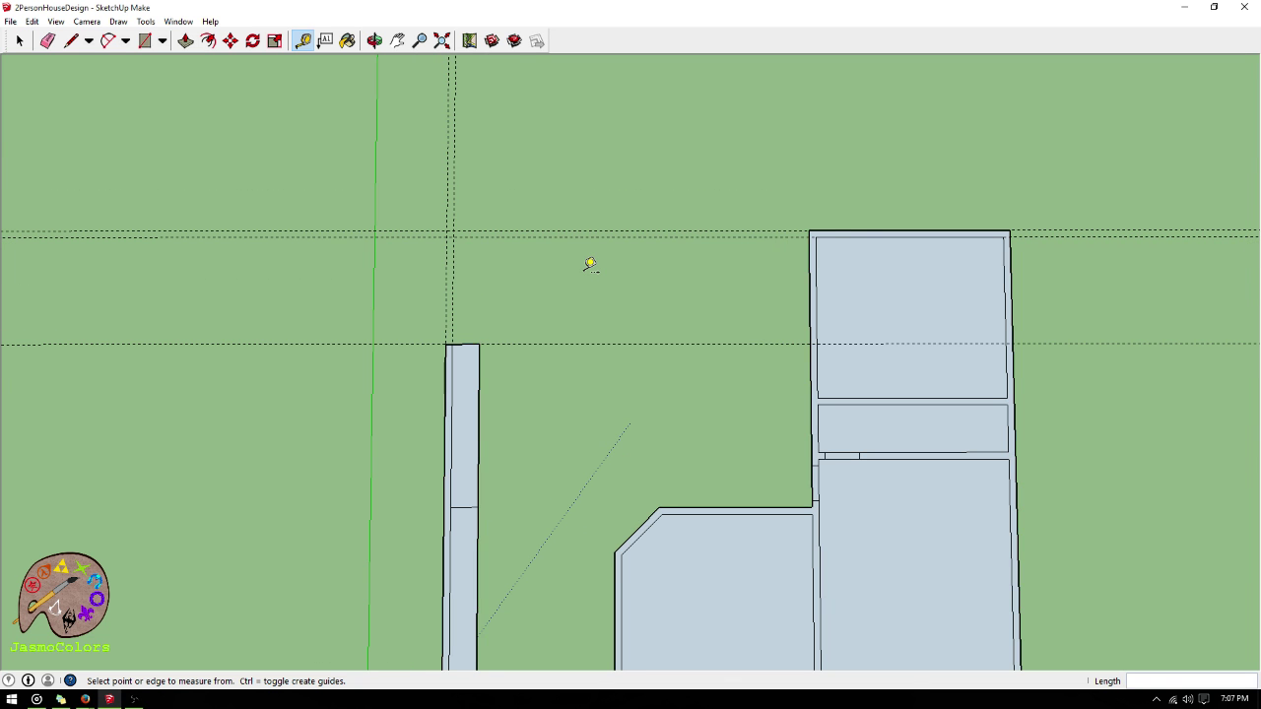
scroll(589, 274, "up", 2)
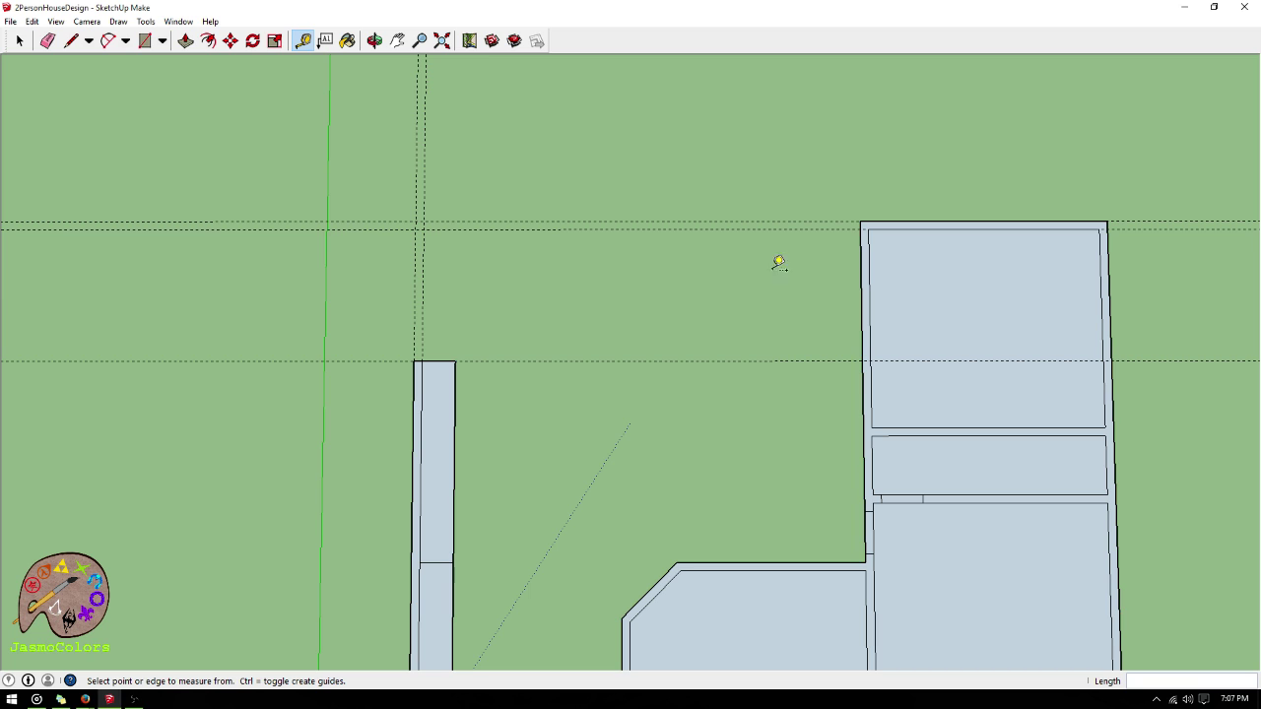
left_click(861, 252)
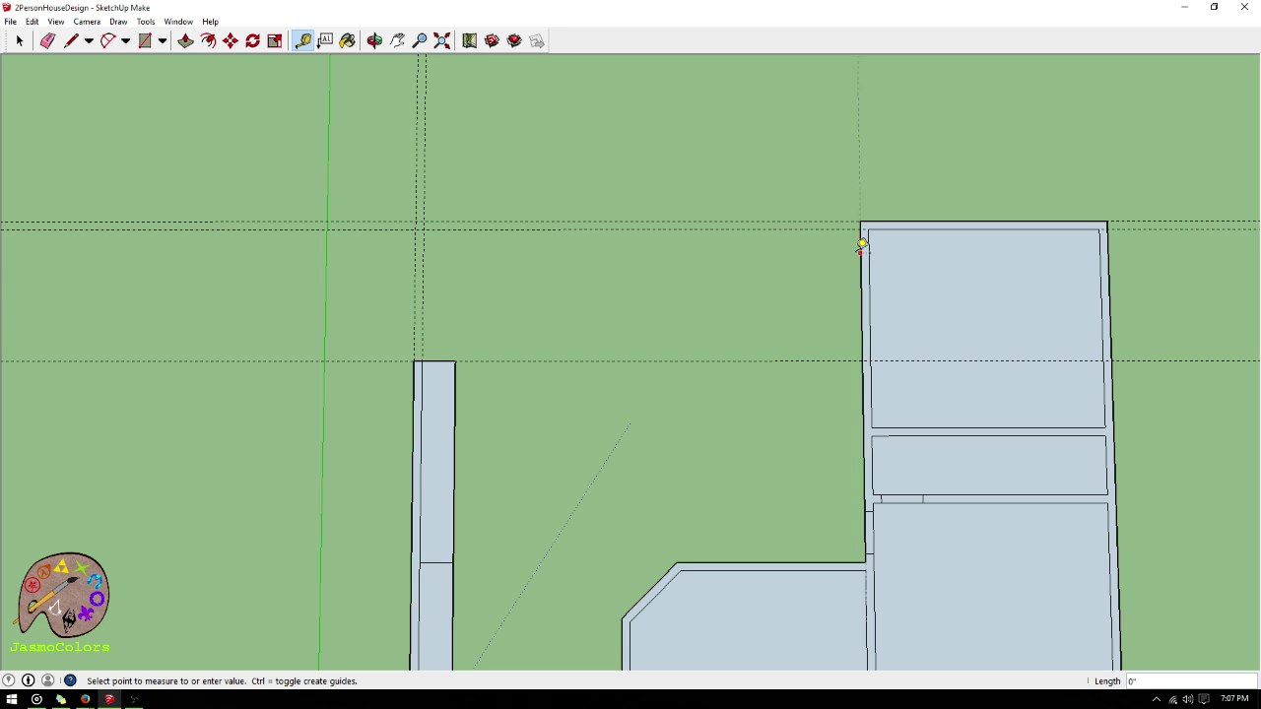
left_click(427, 255)
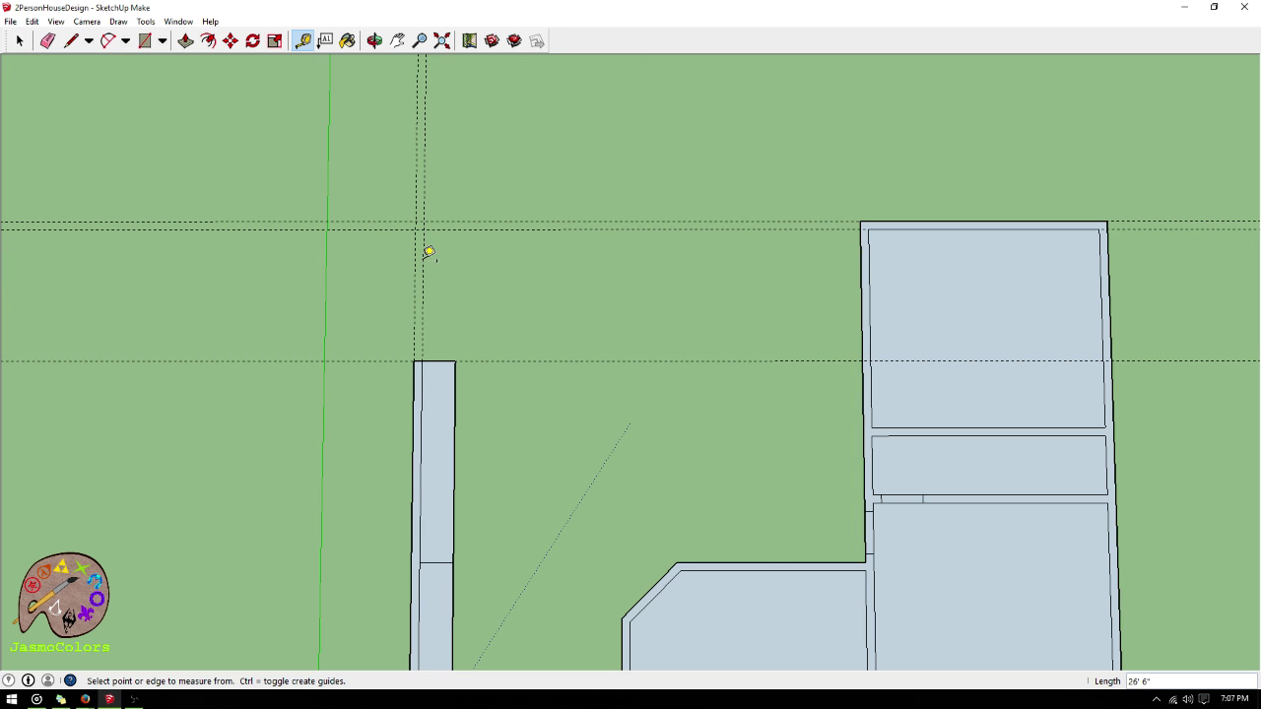
- Measure trial room widths from the inner vertical guide into the open area above the narrow strip
scroll(439, 269, "up", 1)
left_click(421, 270)
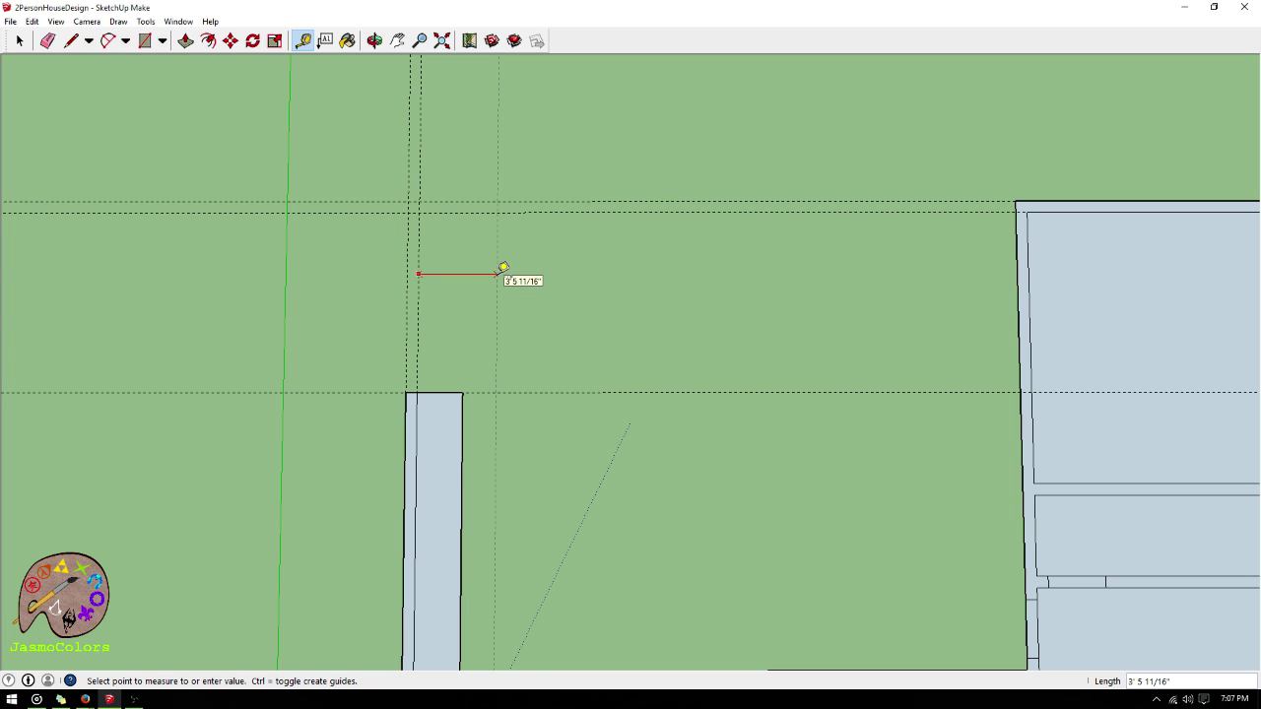
scroll(621, 268, "down", 1)
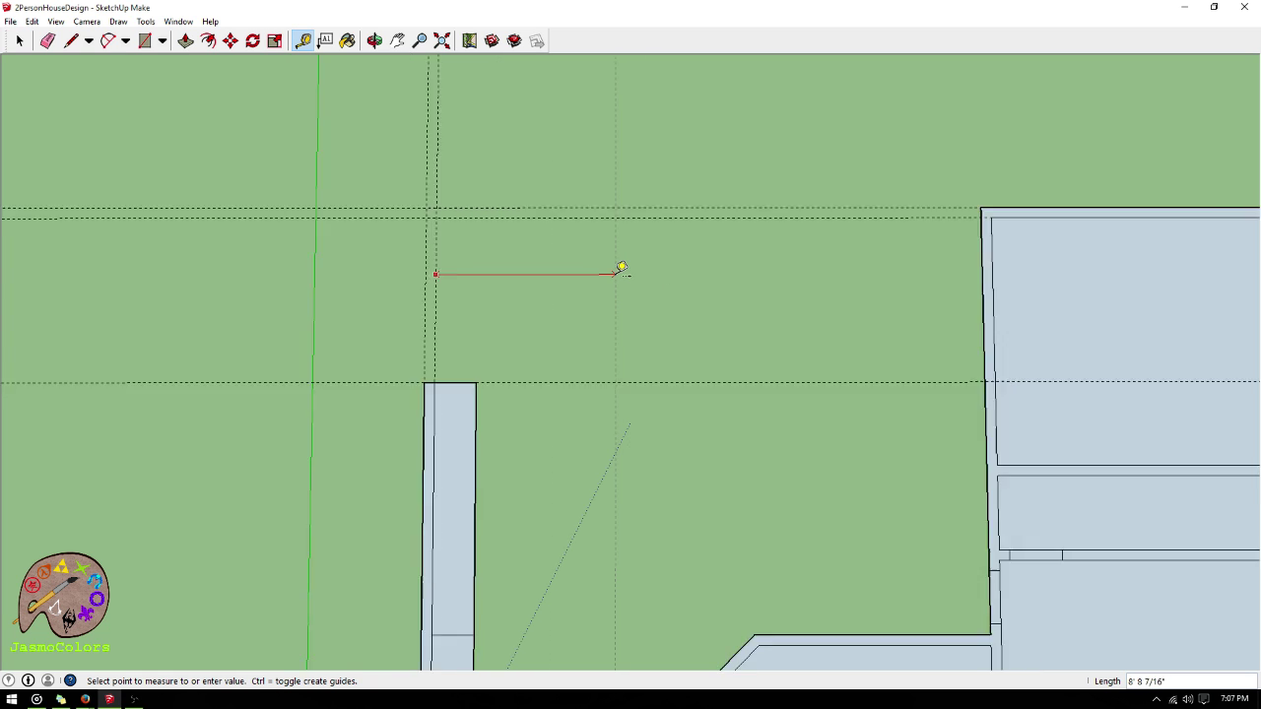
scroll(621, 268, "down", 1)
scroll(639, 296, "up", 1)
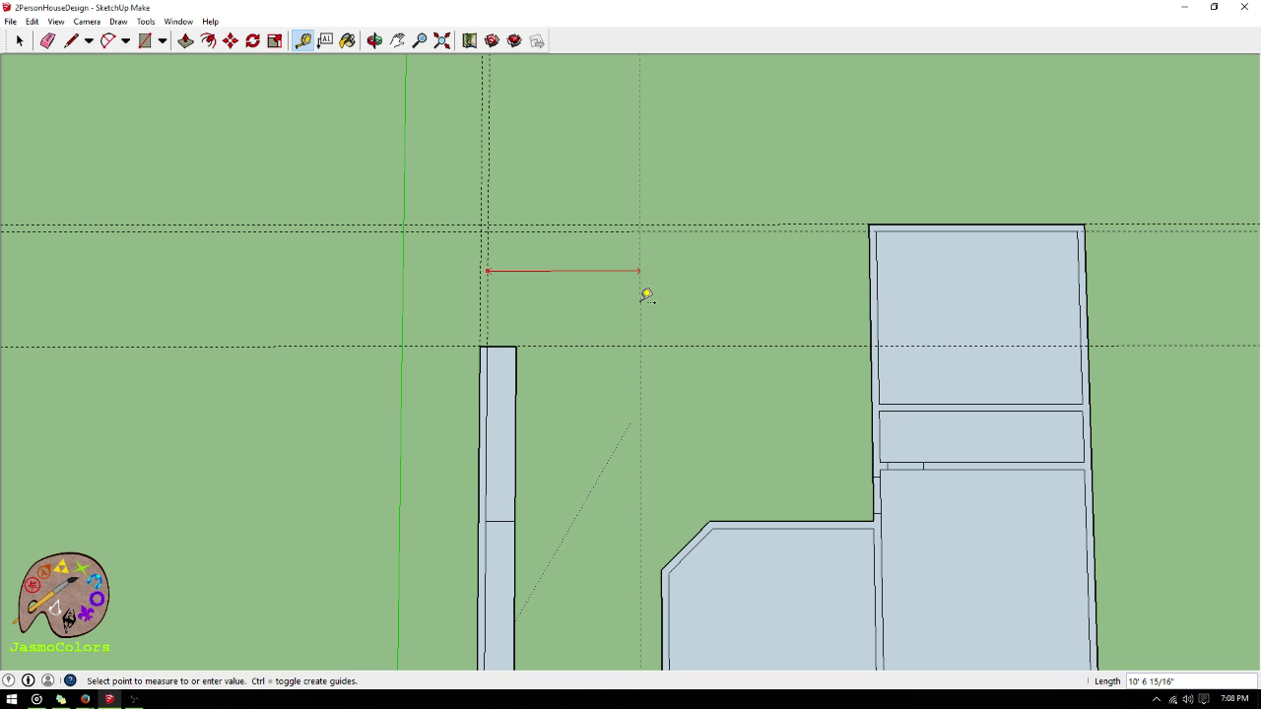
scroll(615, 296, "up", 3)
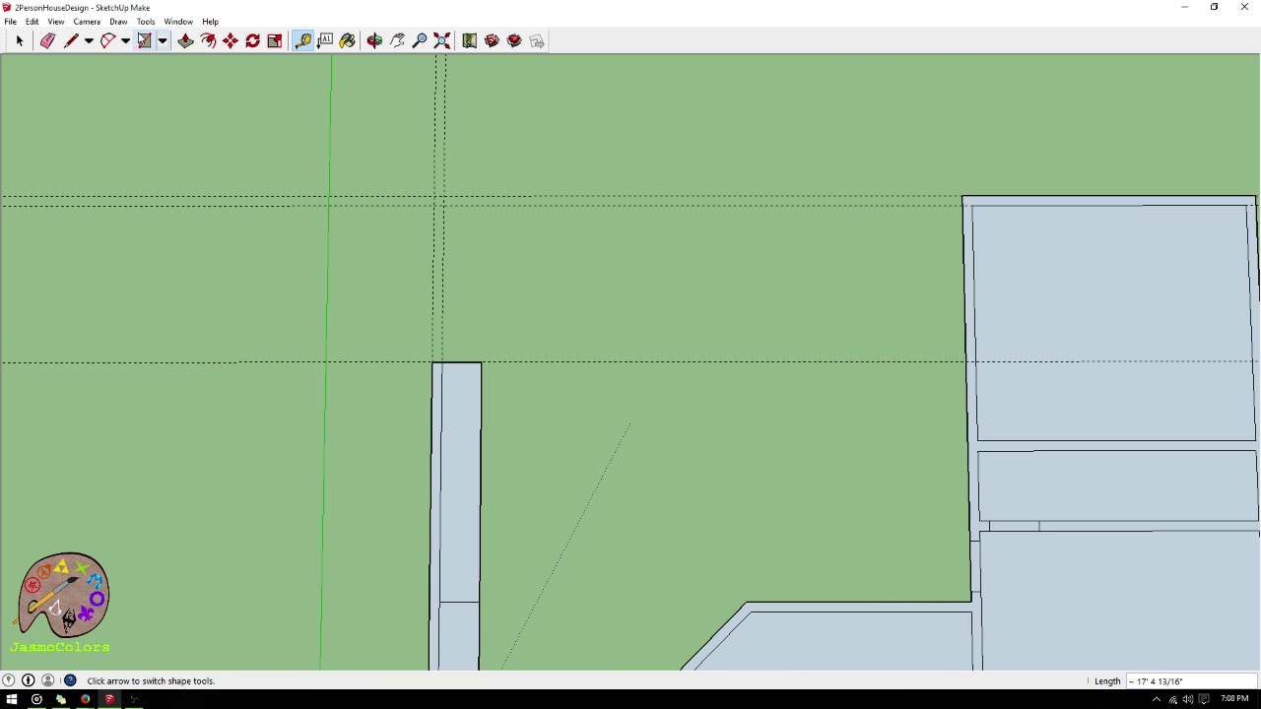
- Draw the outer wall edge from the narrow strip's outer corner up to the outer guide and 27' across to the upper room
left_click(71, 41)
left_click(433, 362)
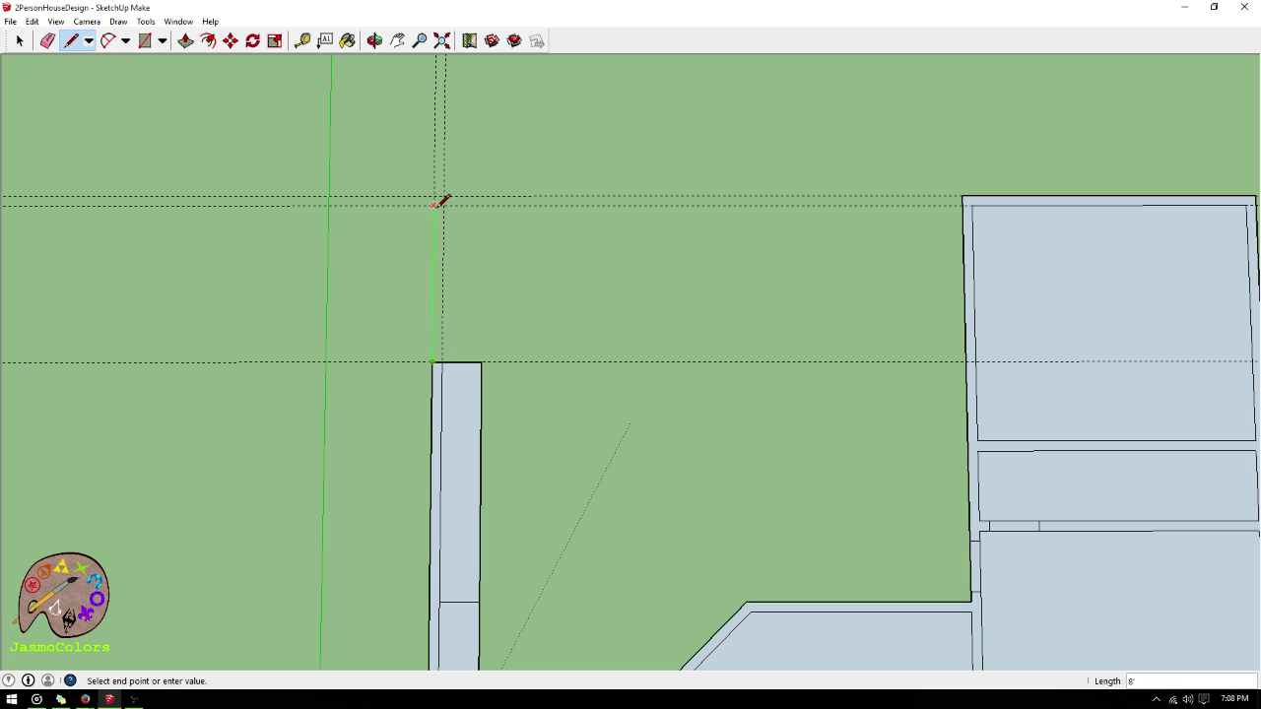
left_click(435, 196)
left_click(964, 198)
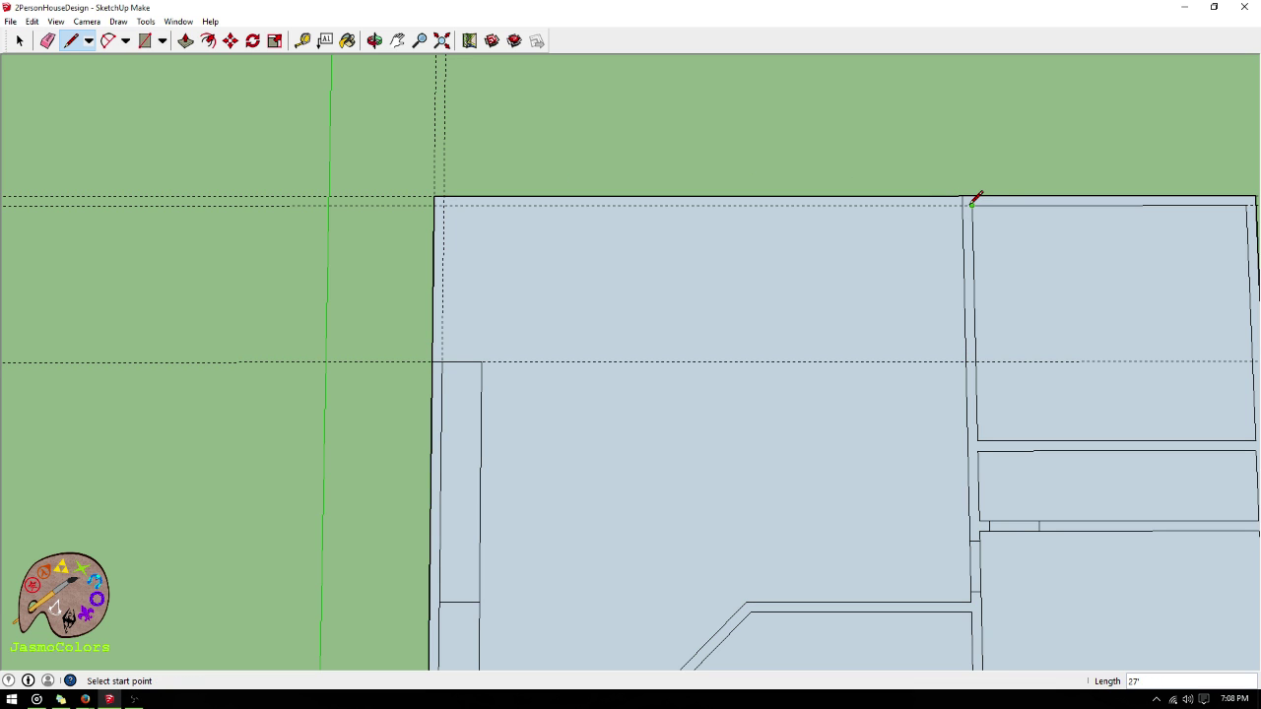
- Draw the inner edge of the new walls along the inner guides, from the upper room's side wall around to the narrow strip
left_click(963, 205)
left_click(442, 205)
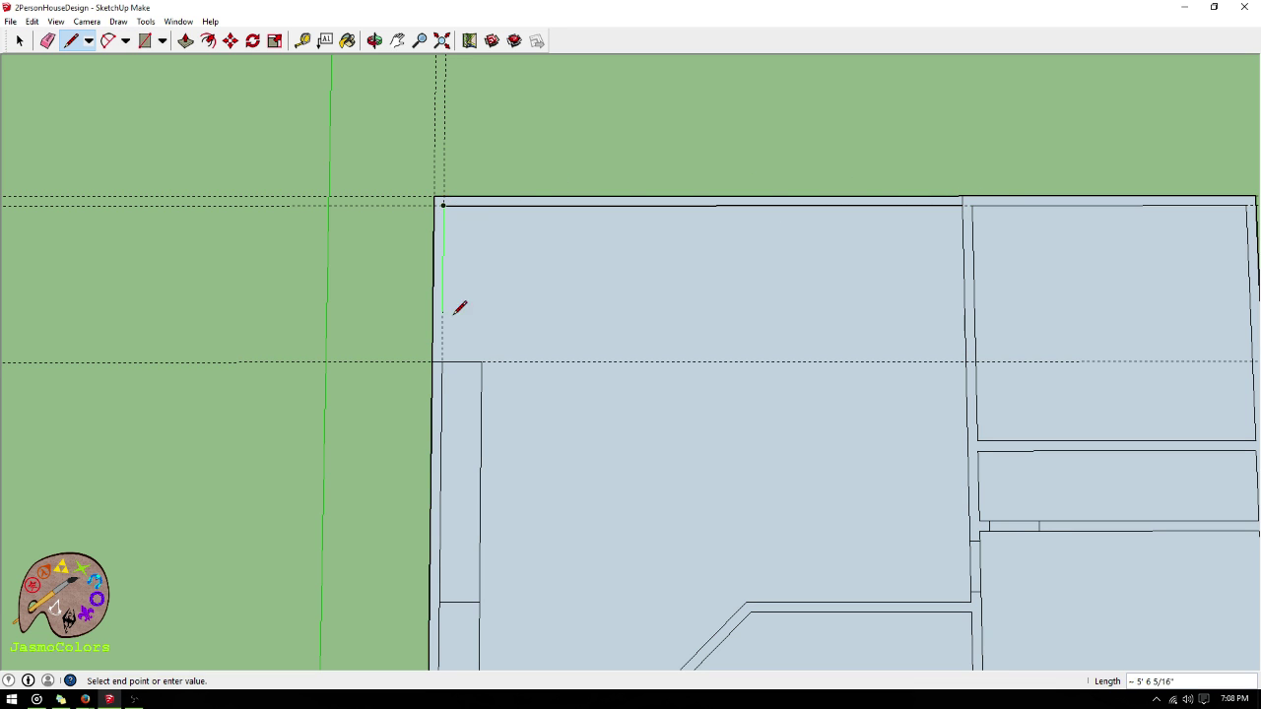
left_click(443, 361)
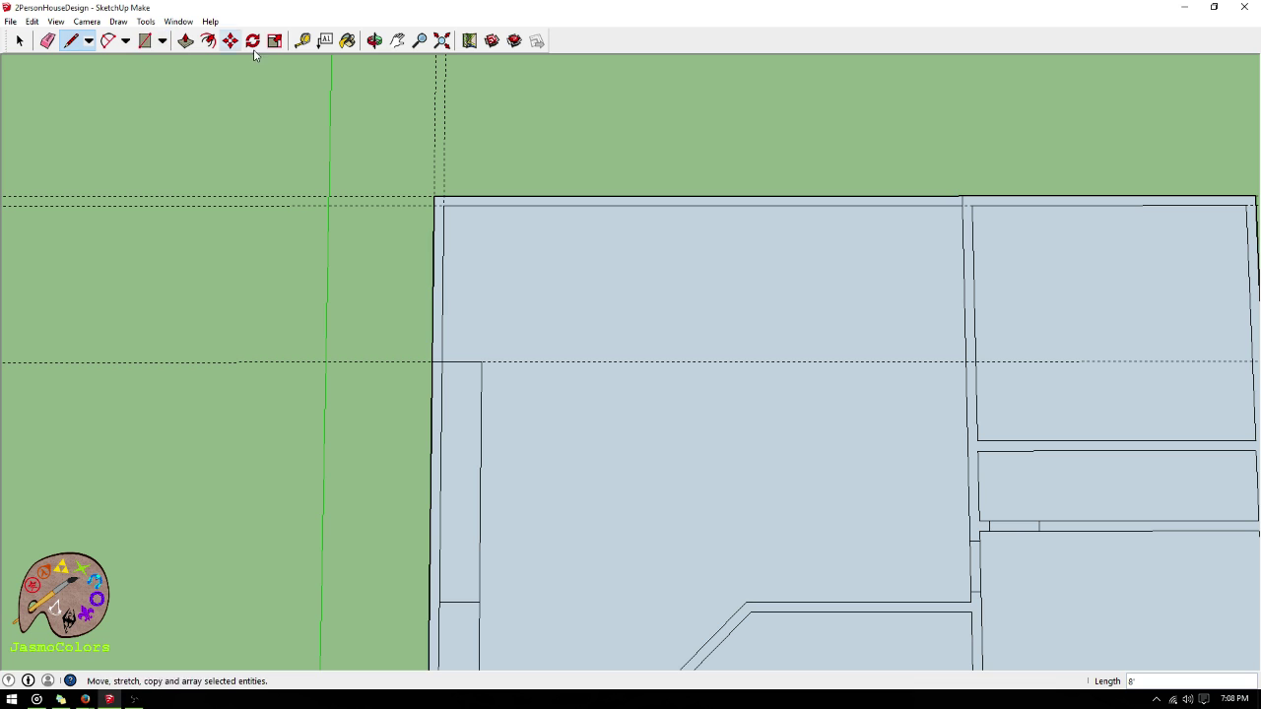
- Place a vertical guide 13' 3" from the inner edge of the new side wall, at the midpoint of the upper wall
left_click(302, 43)
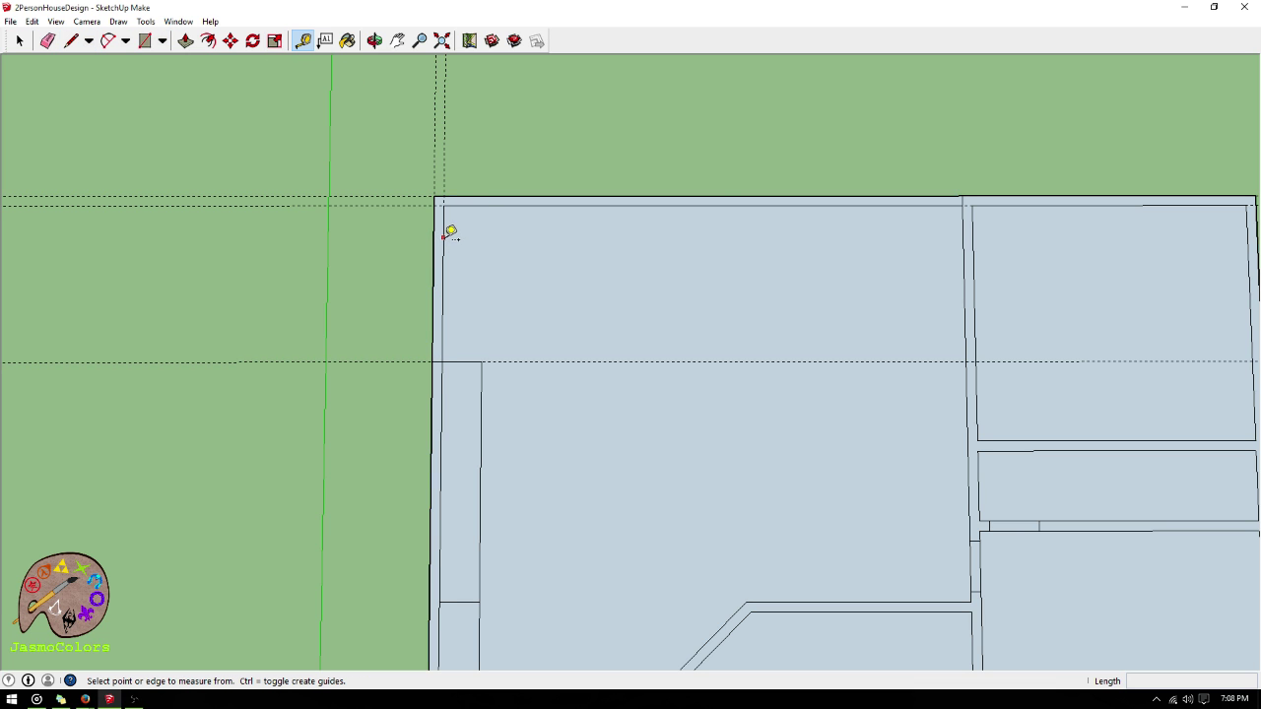
left_click(443, 238)
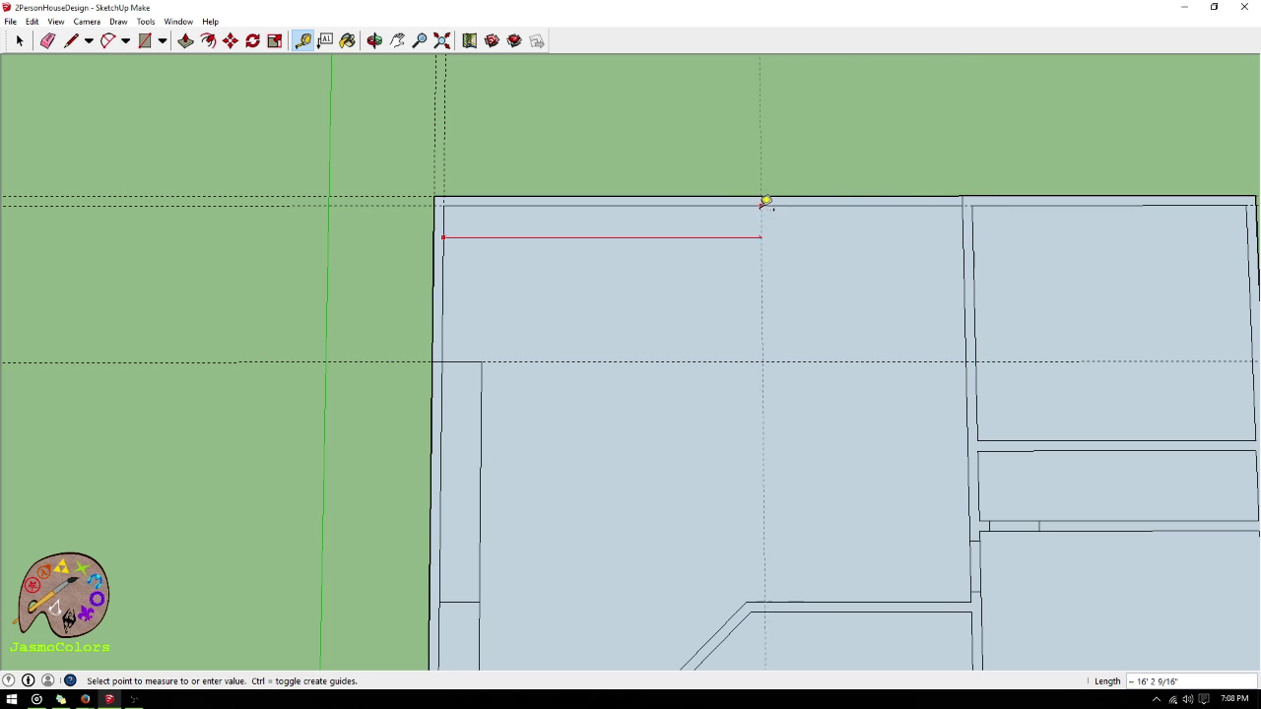
left_click(703, 198)
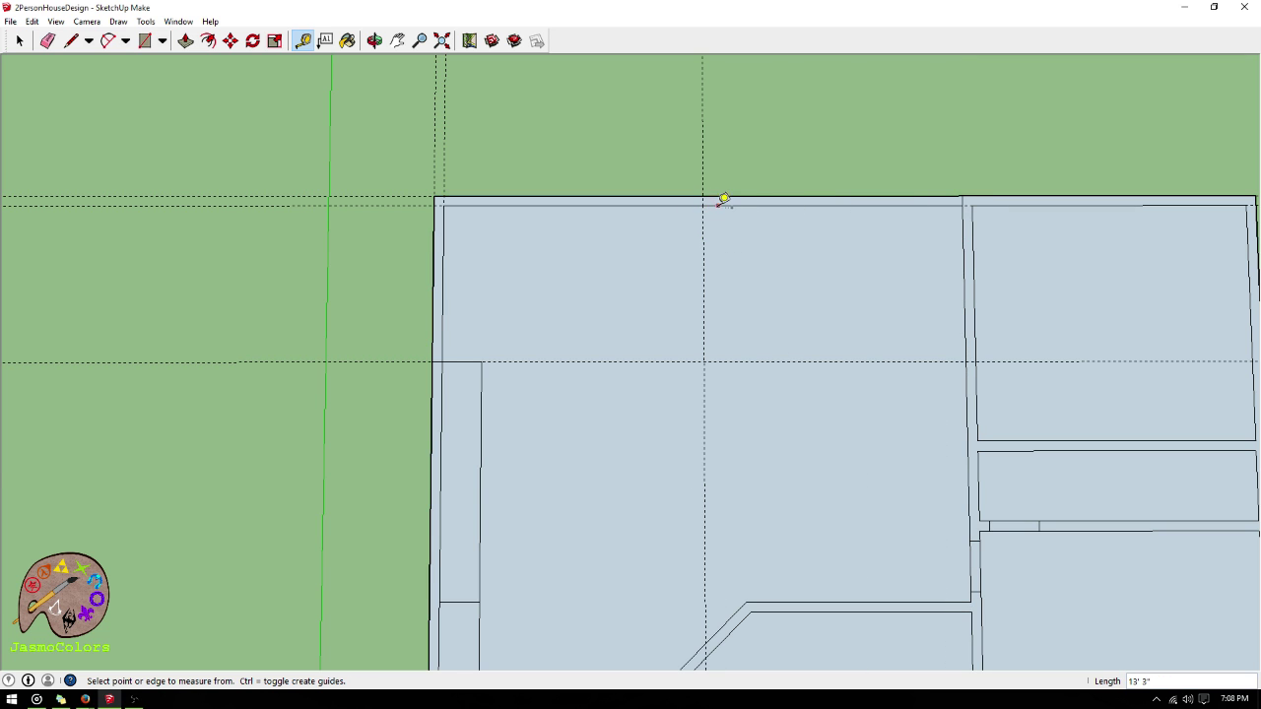
- Try vertical guides 15" to either side of the upper wall's midpoint guide
scroll(719, 195, "up", 2)
left_click(694, 259)
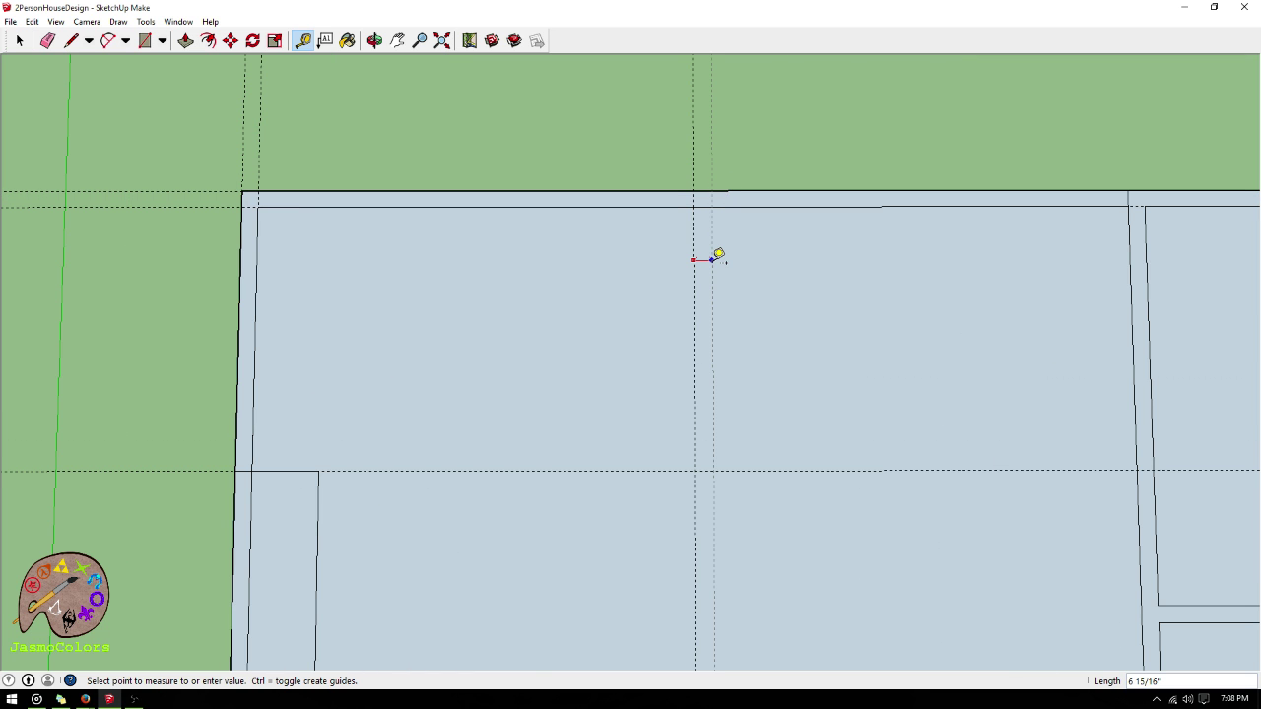
type("15")
key("Return")
left_click(694, 258)
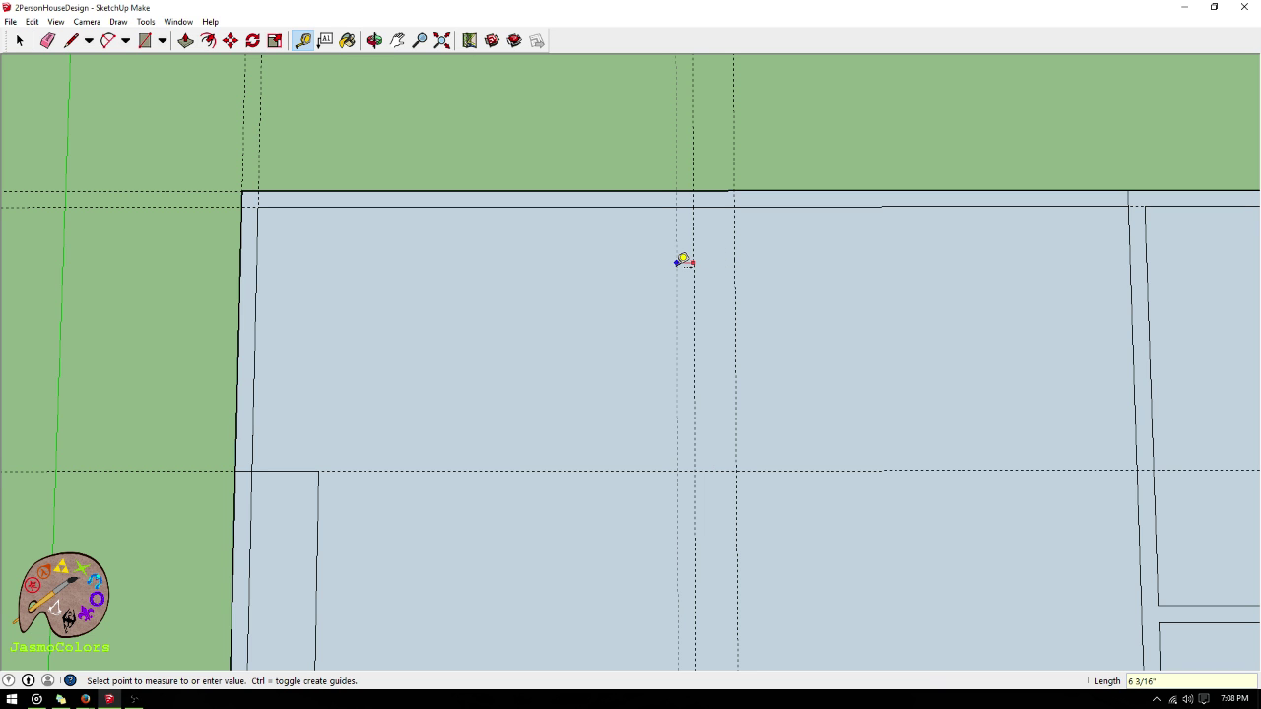
type("15")
key("Return")
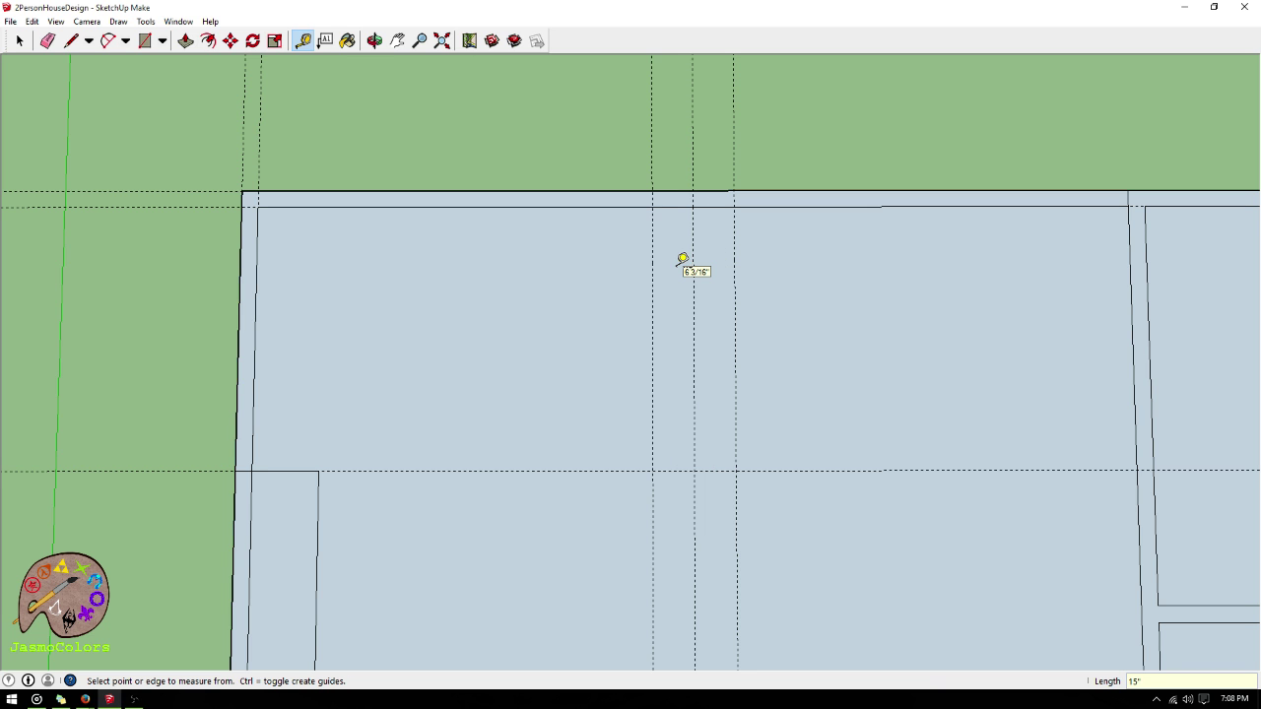
scroll(428, 265, "down", 3)
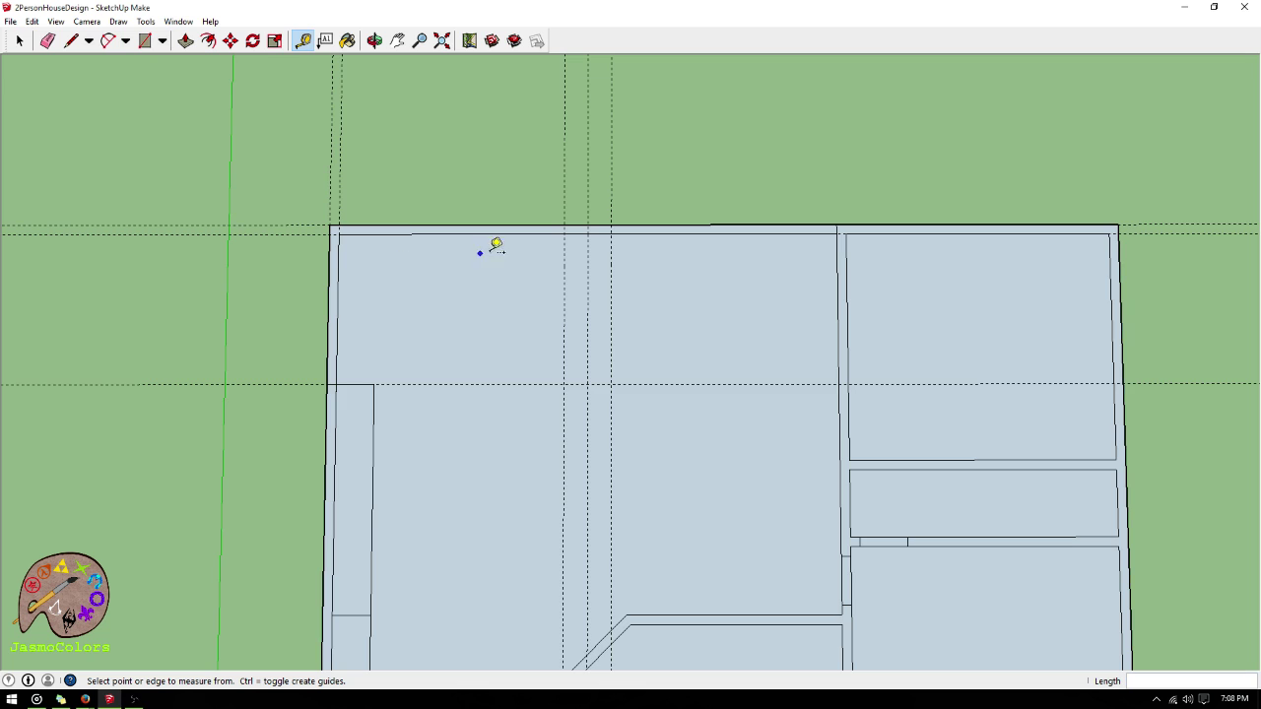
scroll(493, 245, "up", 2)
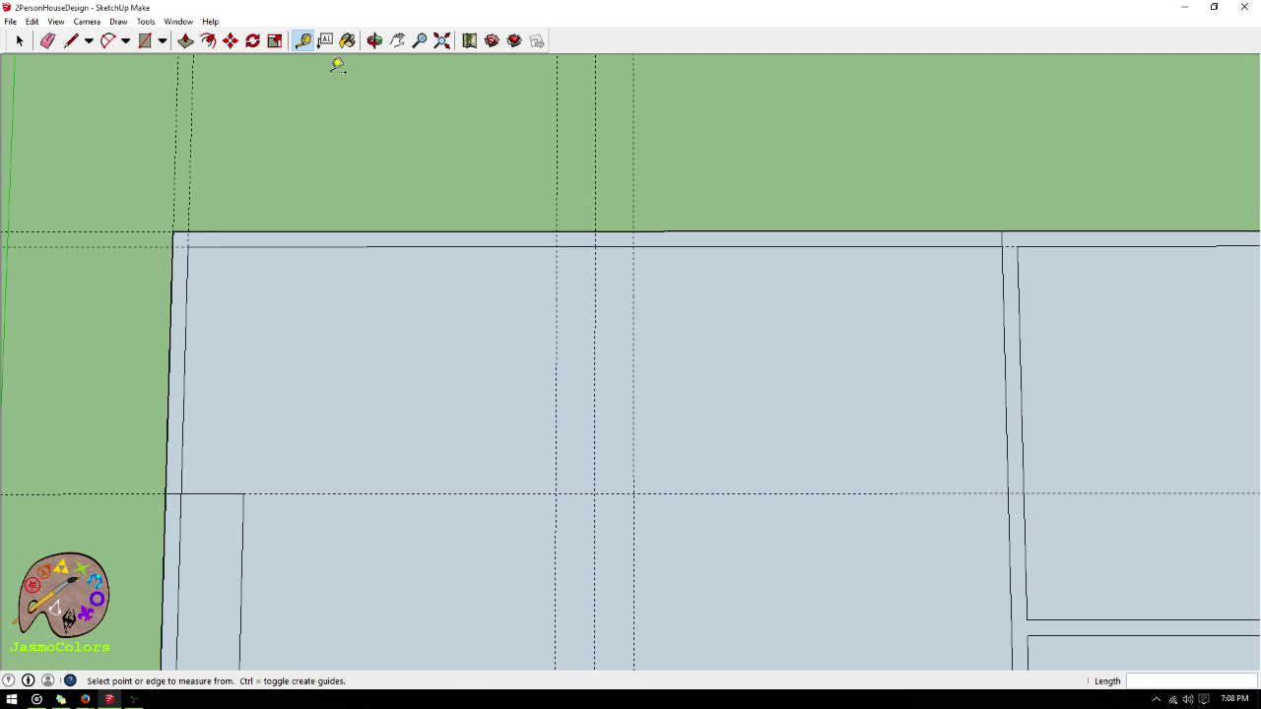
scroll(518, 245, "up", 1)
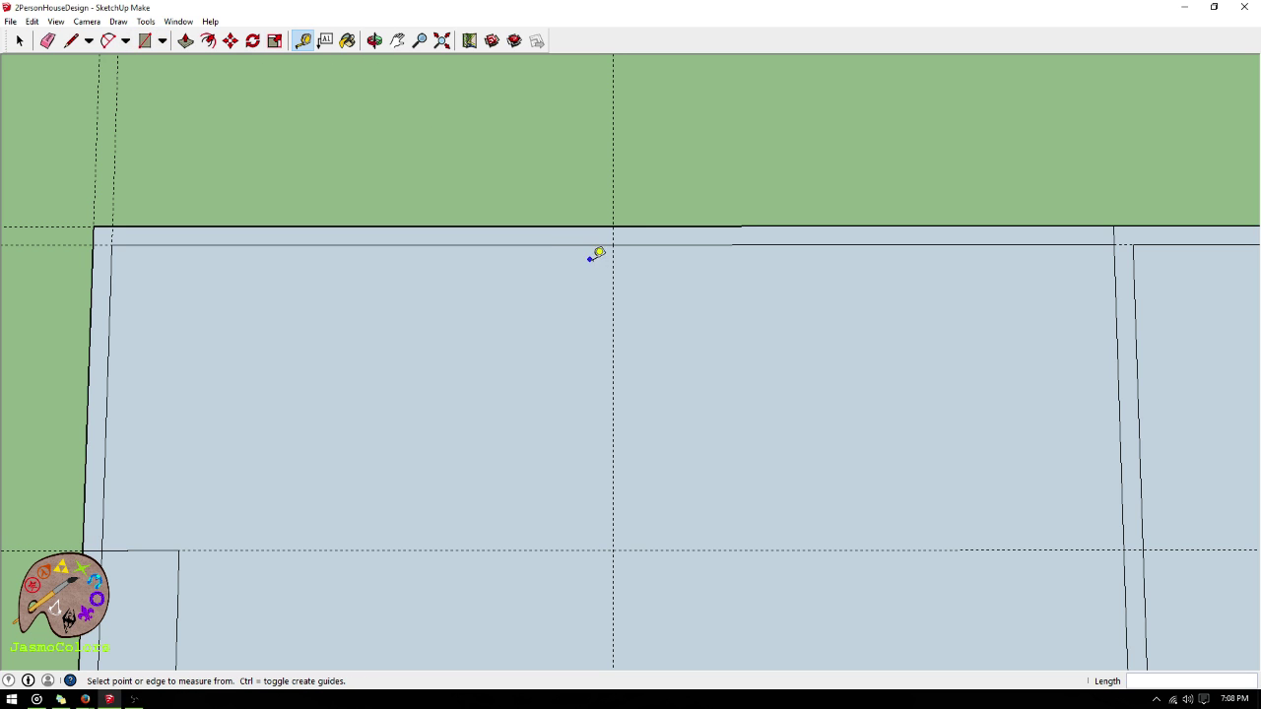
- Try guides offset 2' and 1.5" from the upper wall's midpoint guide, undoing the 2' one
left_click(613, 284)
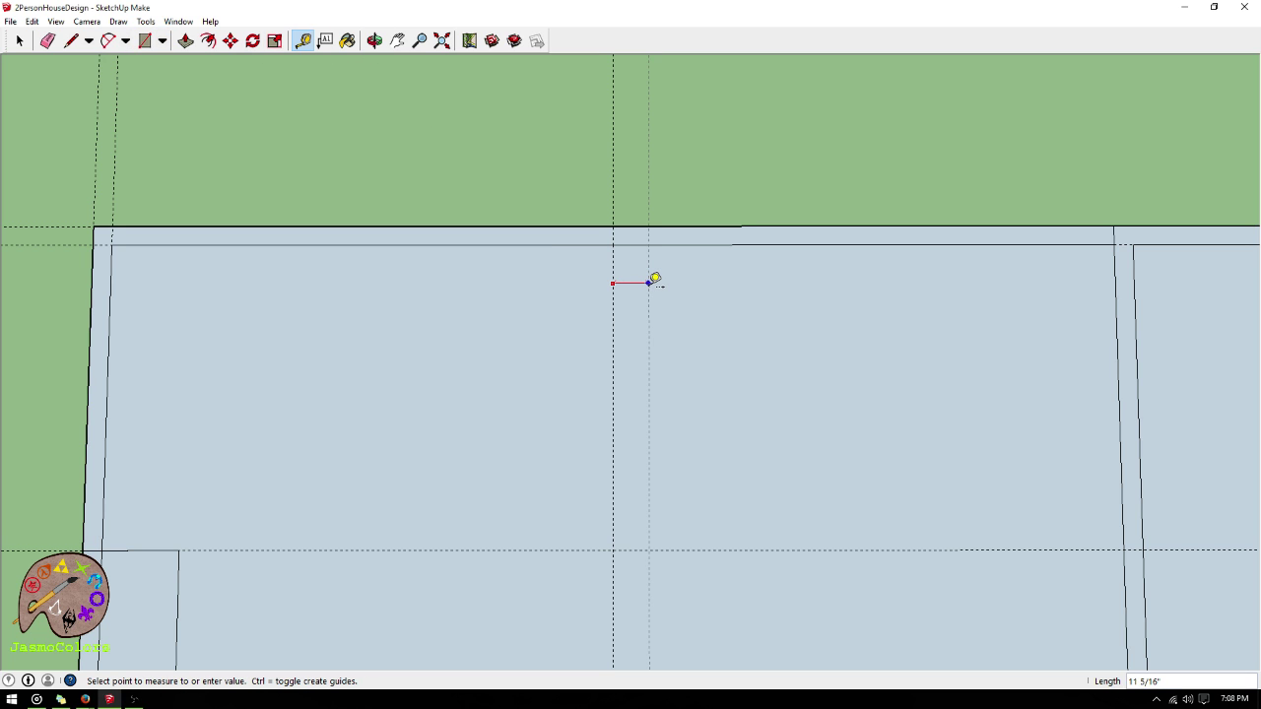
type("2'")
key("Return")
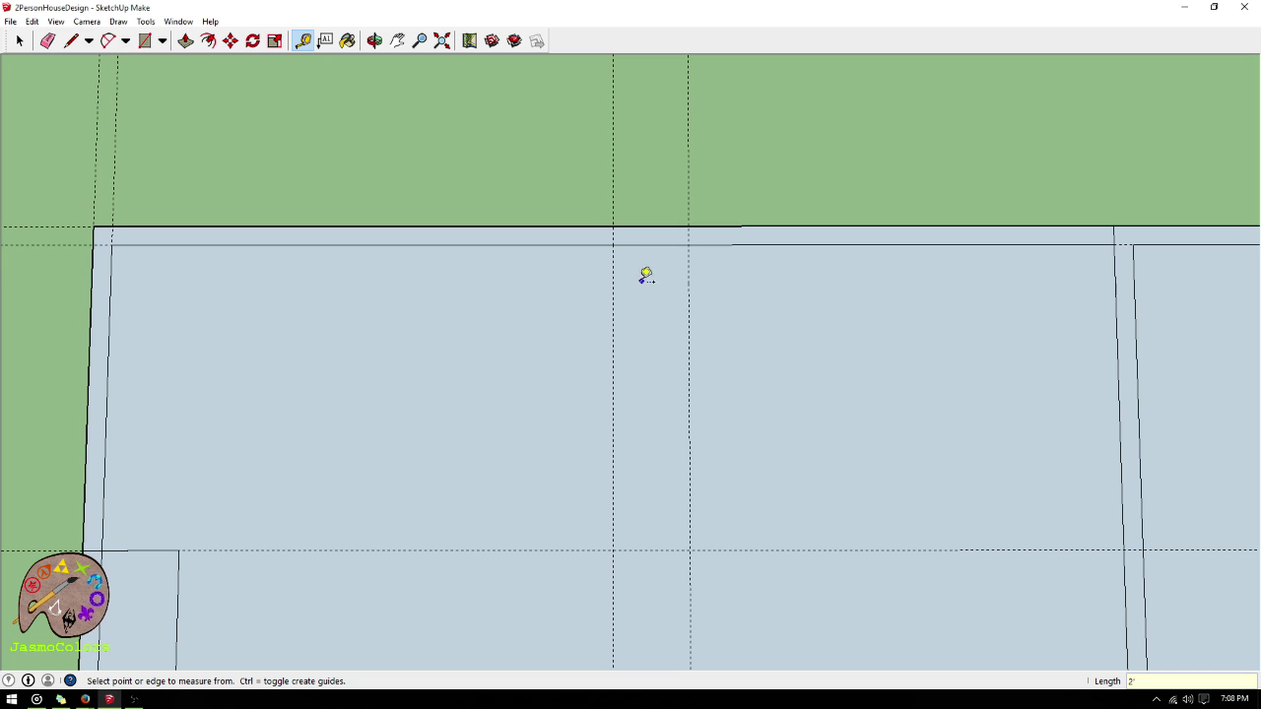
key("ctrl+z")
left_click(613, 279)
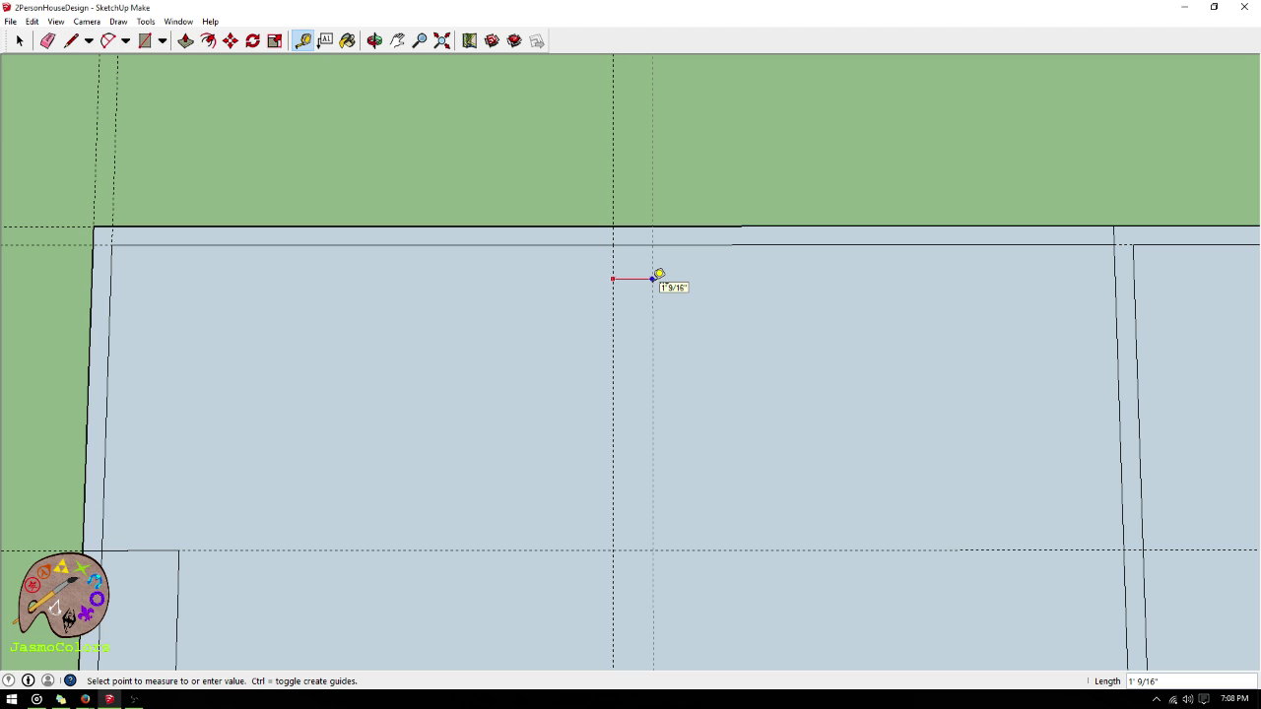
type("1.5")
key("Return")
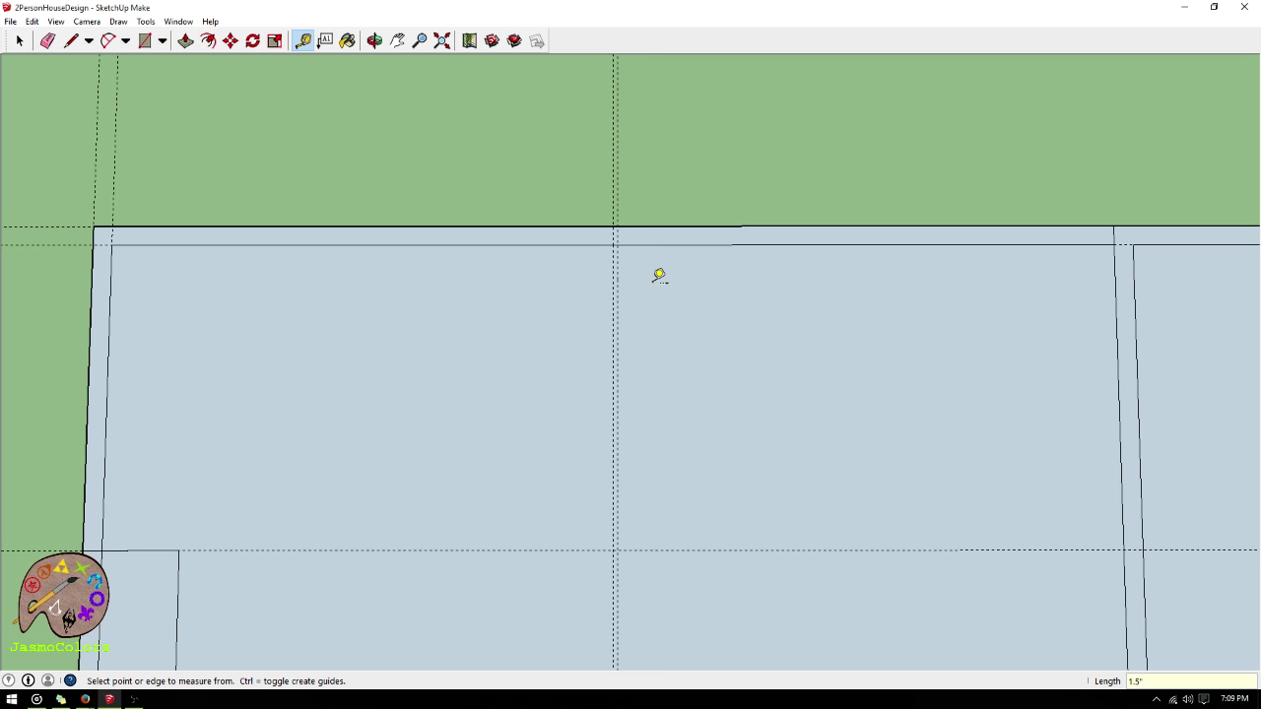
- Place vertical guides 1.5' to either side of the upper wall's midpoint guide
left_click(613, 284)
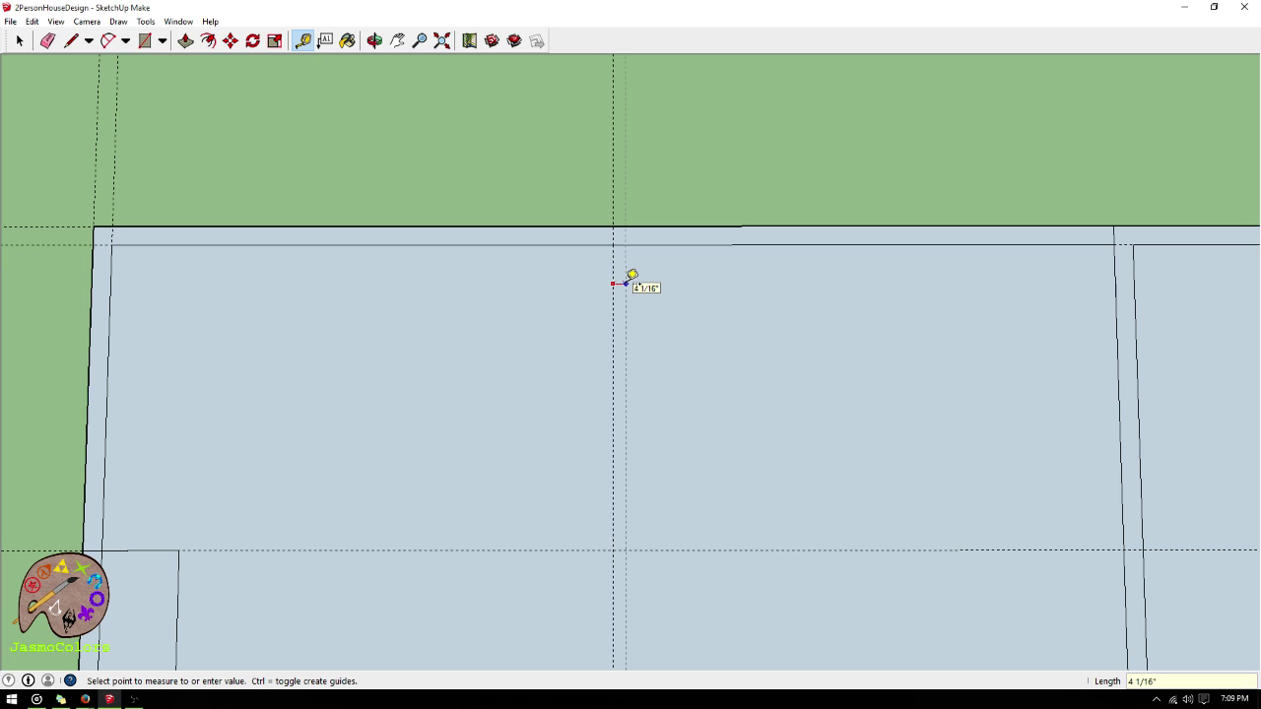
type("1.5")
key("Return")
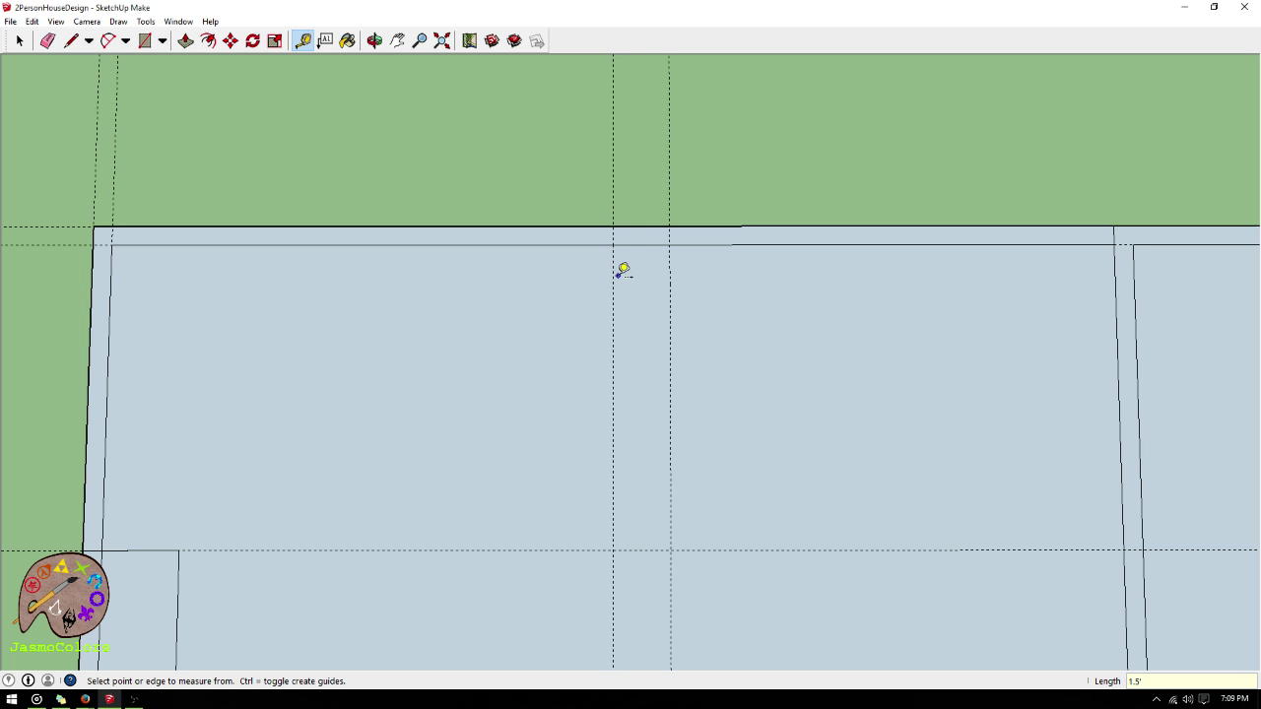
left_click(613, 282)
type("1.")
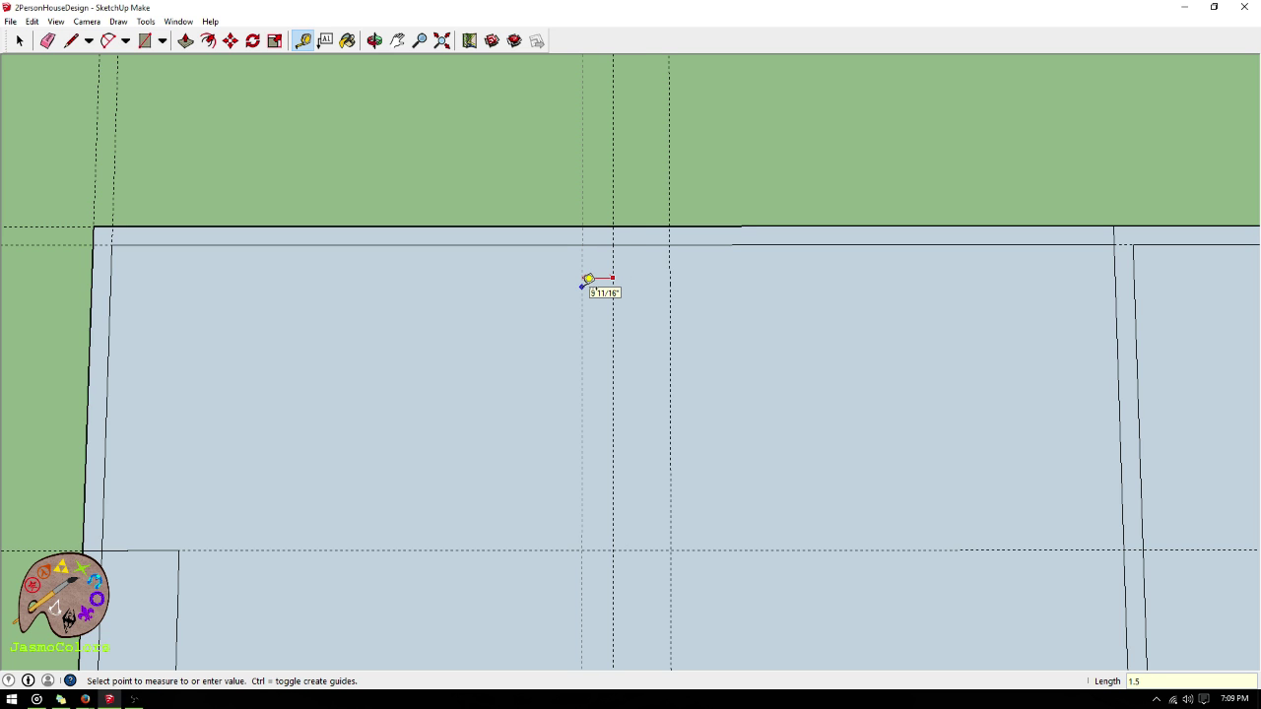
key("Return")
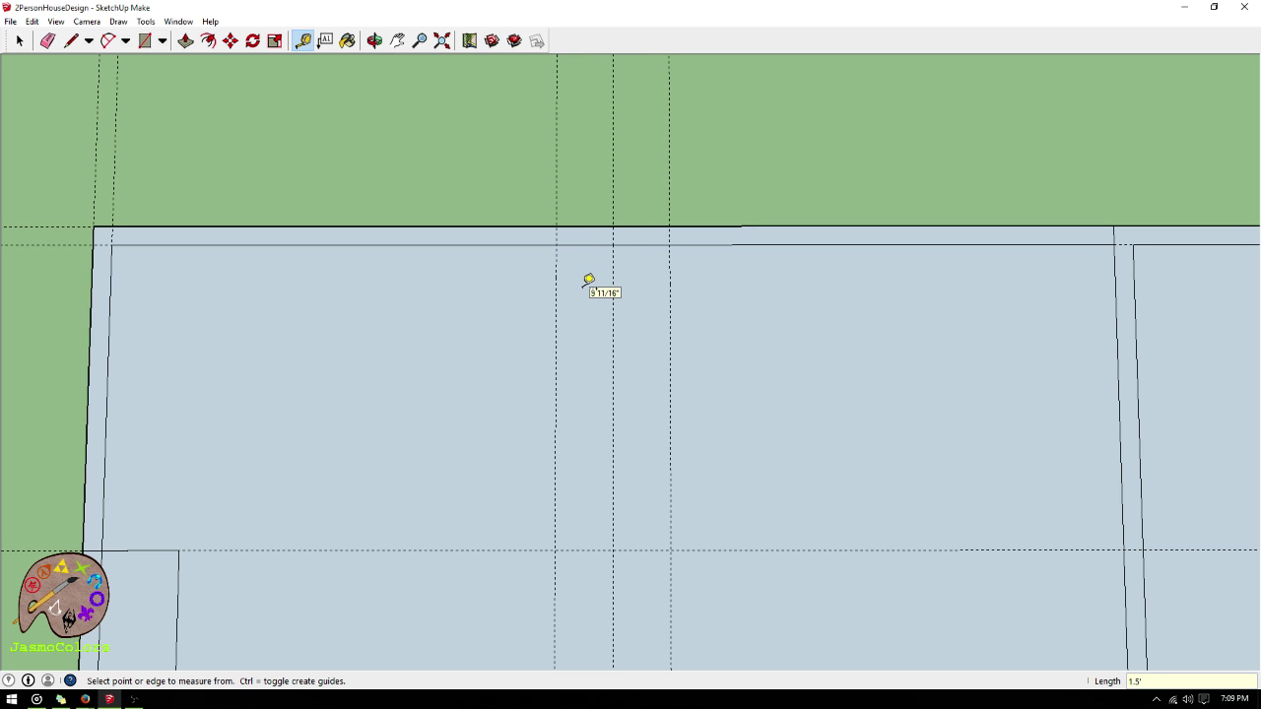
- Draw the two 6" door jamb lines across the upper wall at the outer pair of guides, and delete all guides
left_click(74, 43)
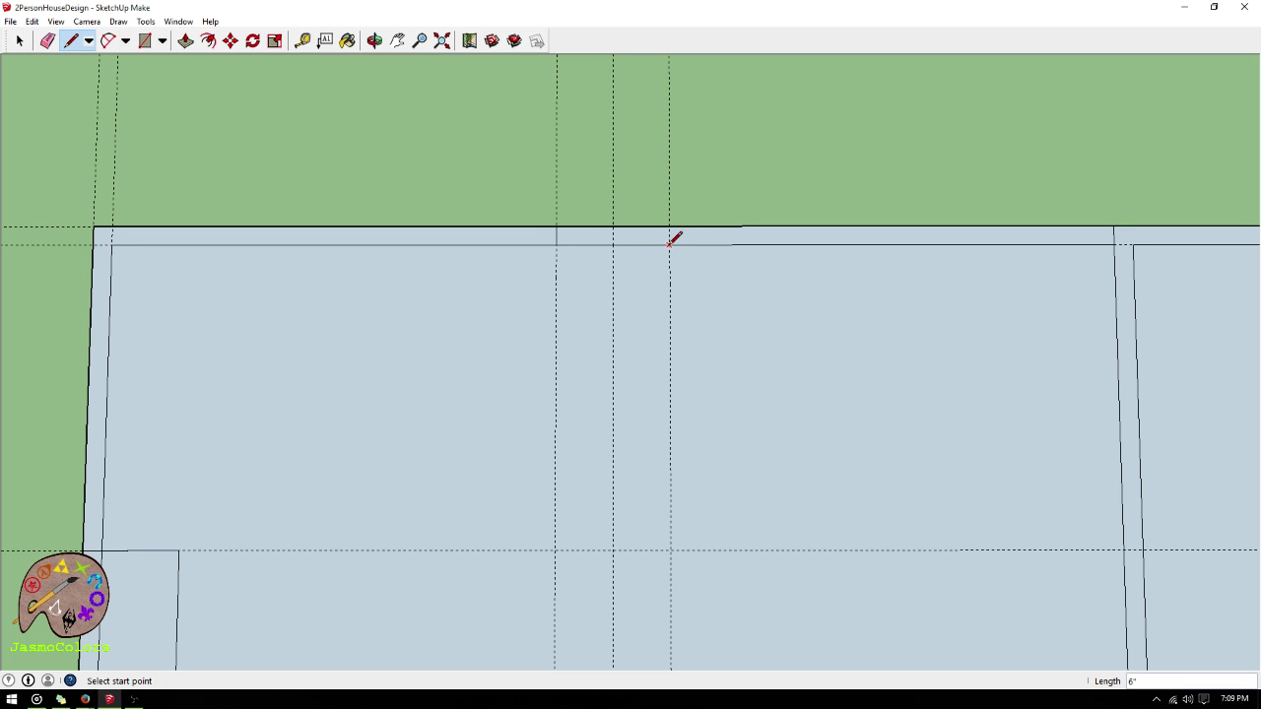
left_click(673, 239)
key("Escape")
left_click(33, 20)
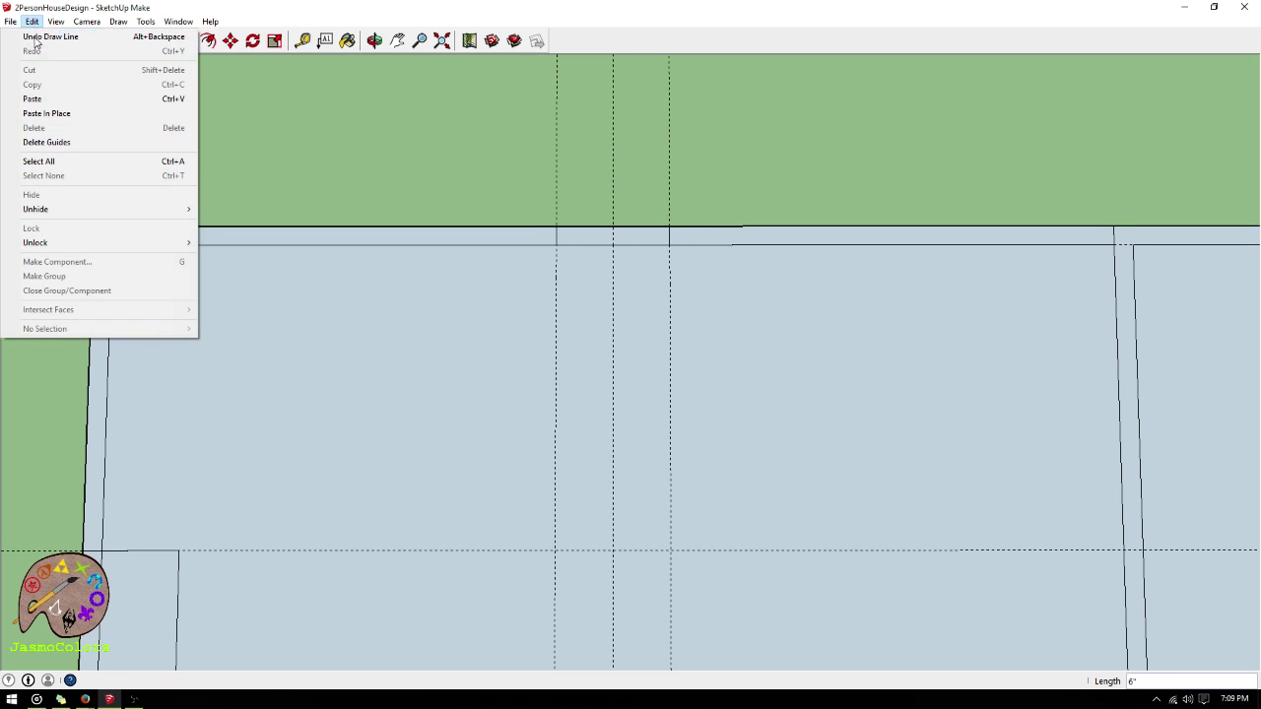
left_click(44, 143)
scroll(496, 180, "down", 6)
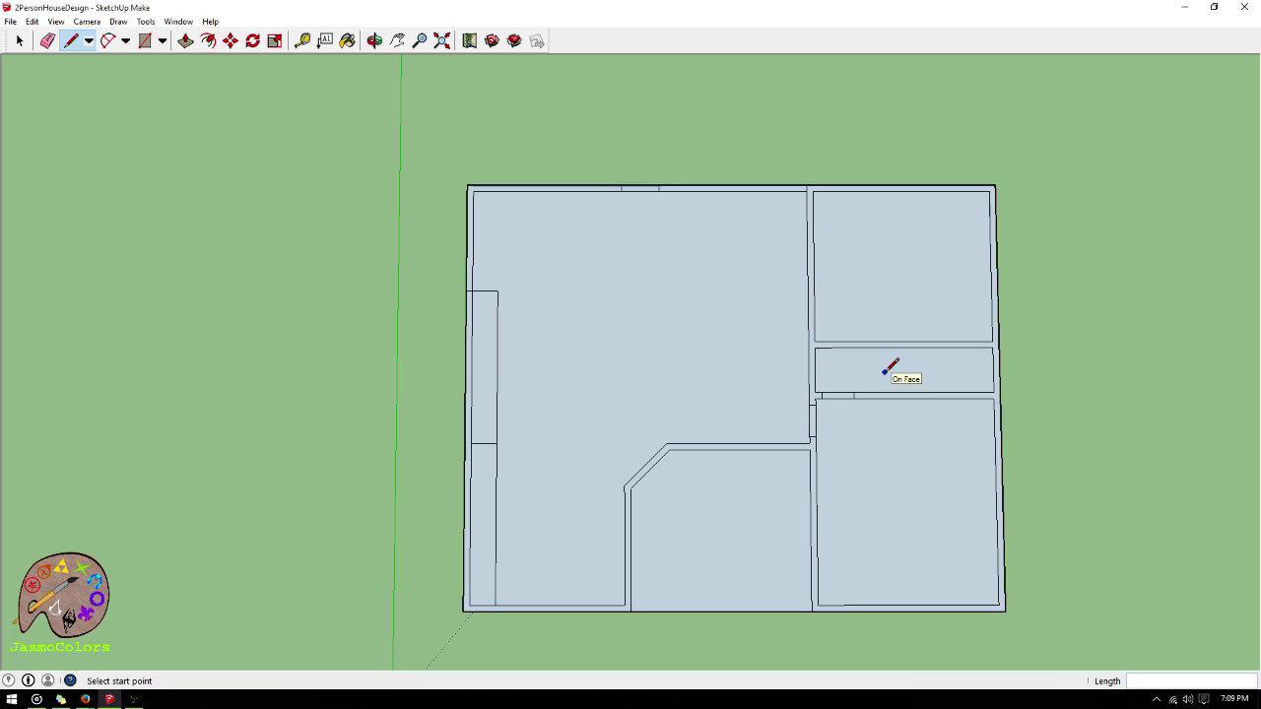
- Place two vertical guides 2' 6" apart through the narrow room, aligned with the jambs of the door opening in its lower wall
scroll(871, 357, "up", 6)
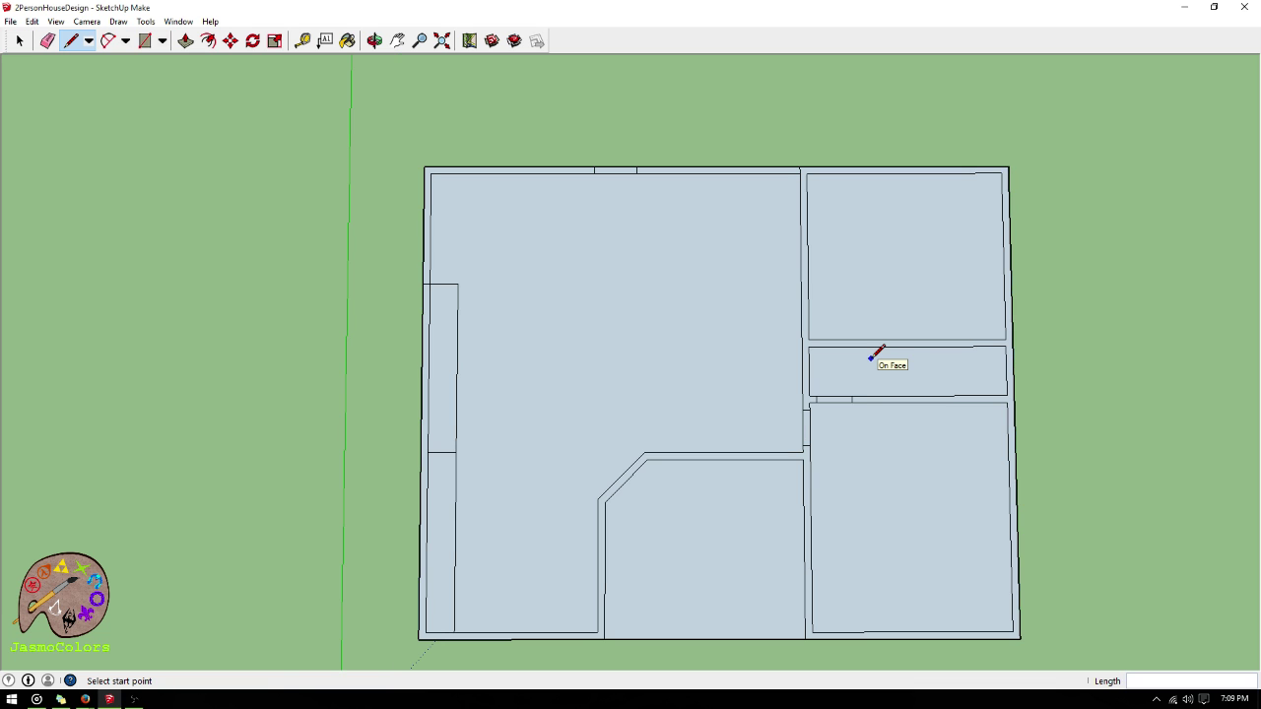
left_click(304, 40)
left_click(719, 384)
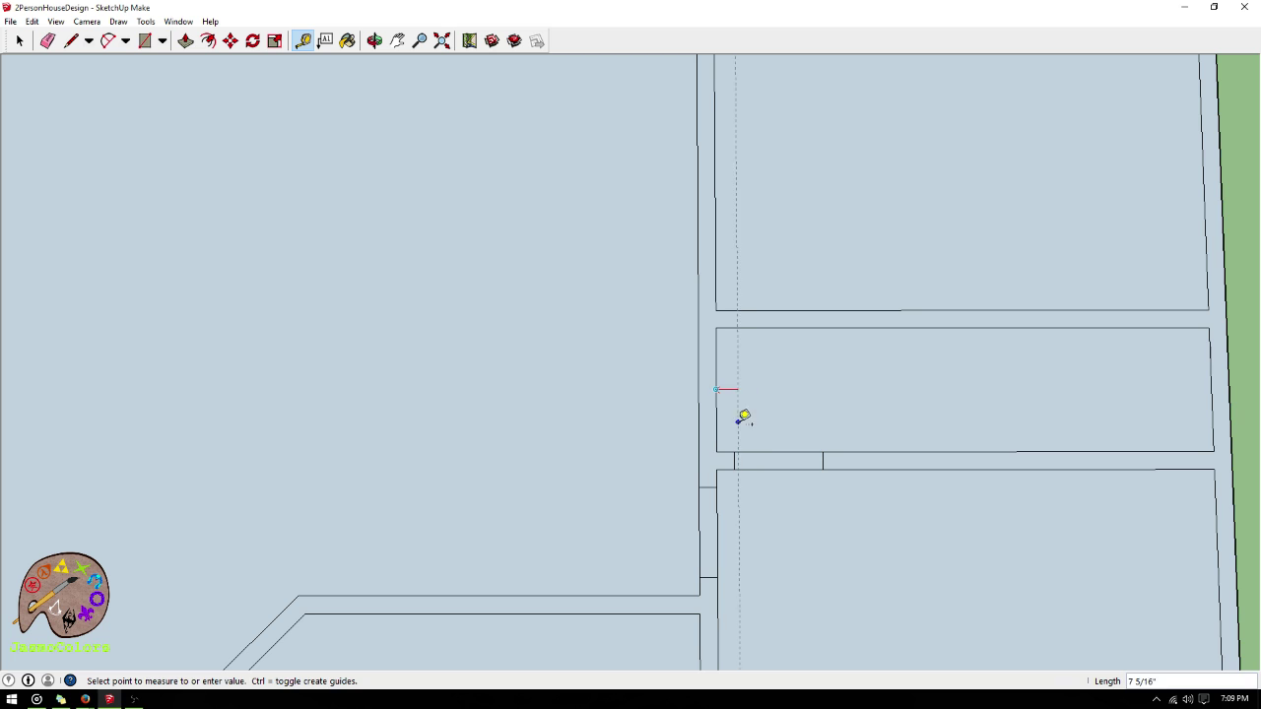
left_click(740, 441)
left_click(734, 397)
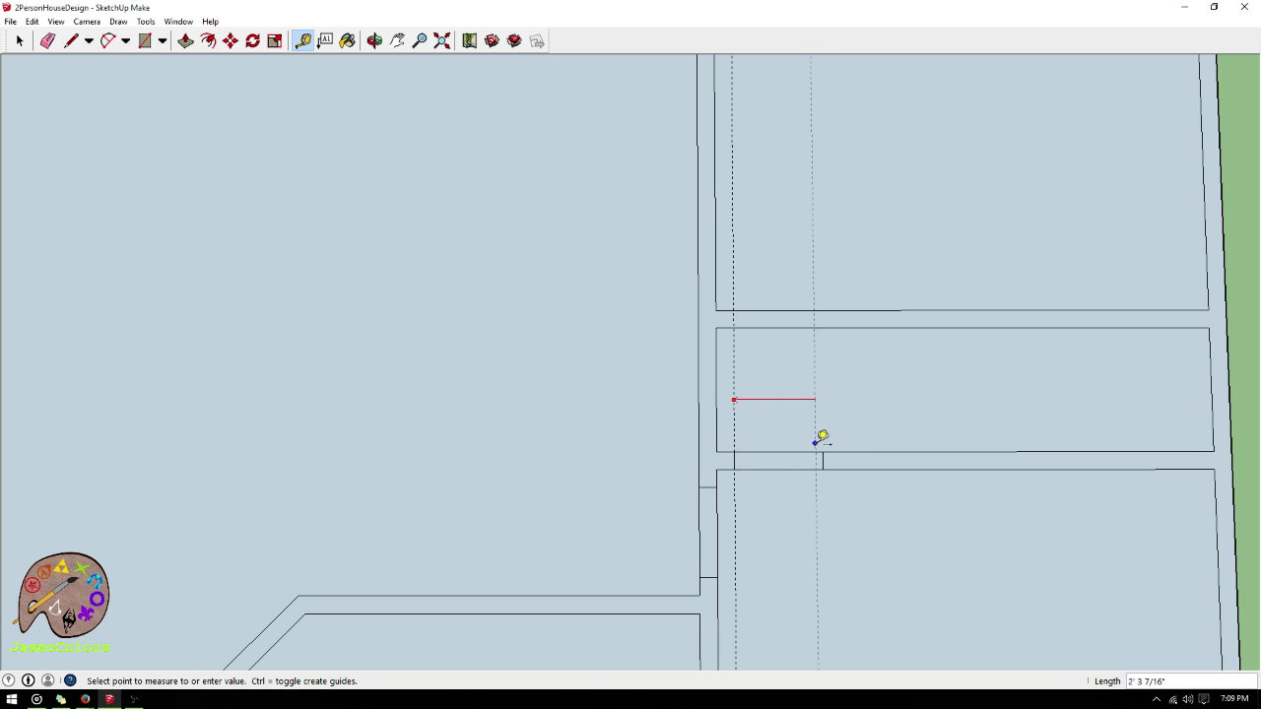
left_click(822, 439)
- Draw two 6" door jamb lines across the wall above the narrow room at the guides, and delete all guides
left_click(71, 40)
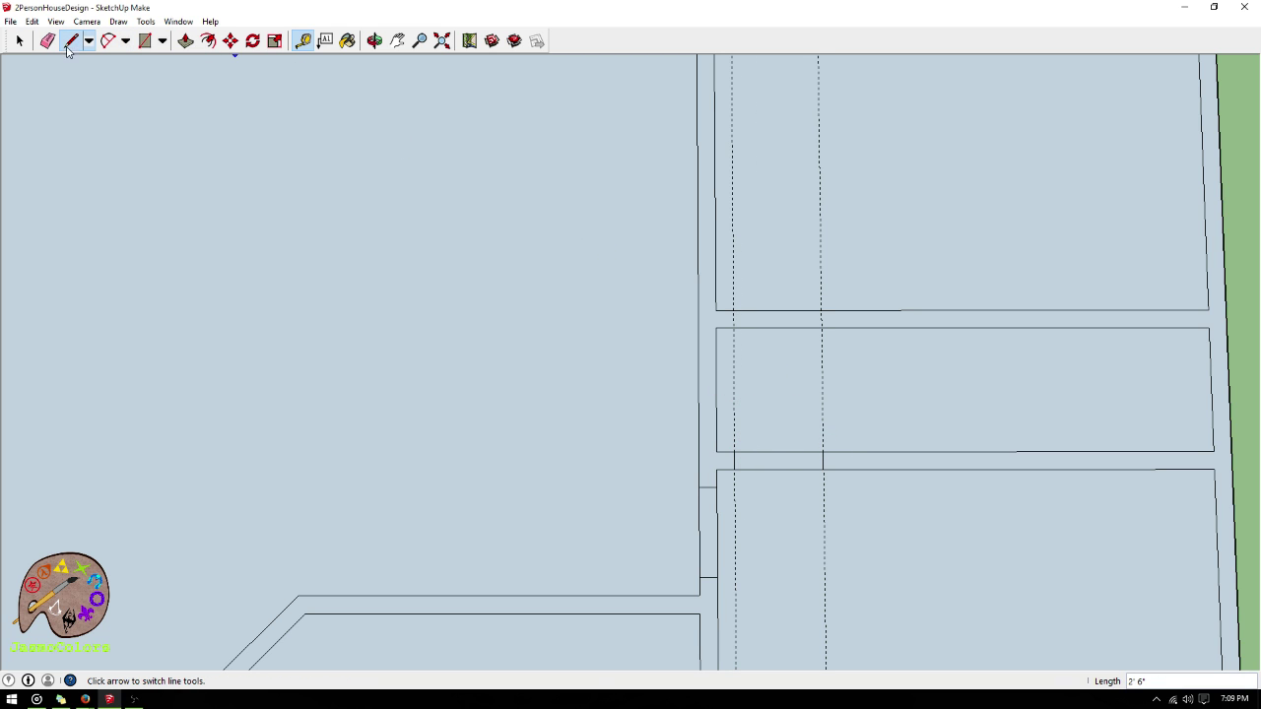
left_click(733, 328)
left_click(733, 310)
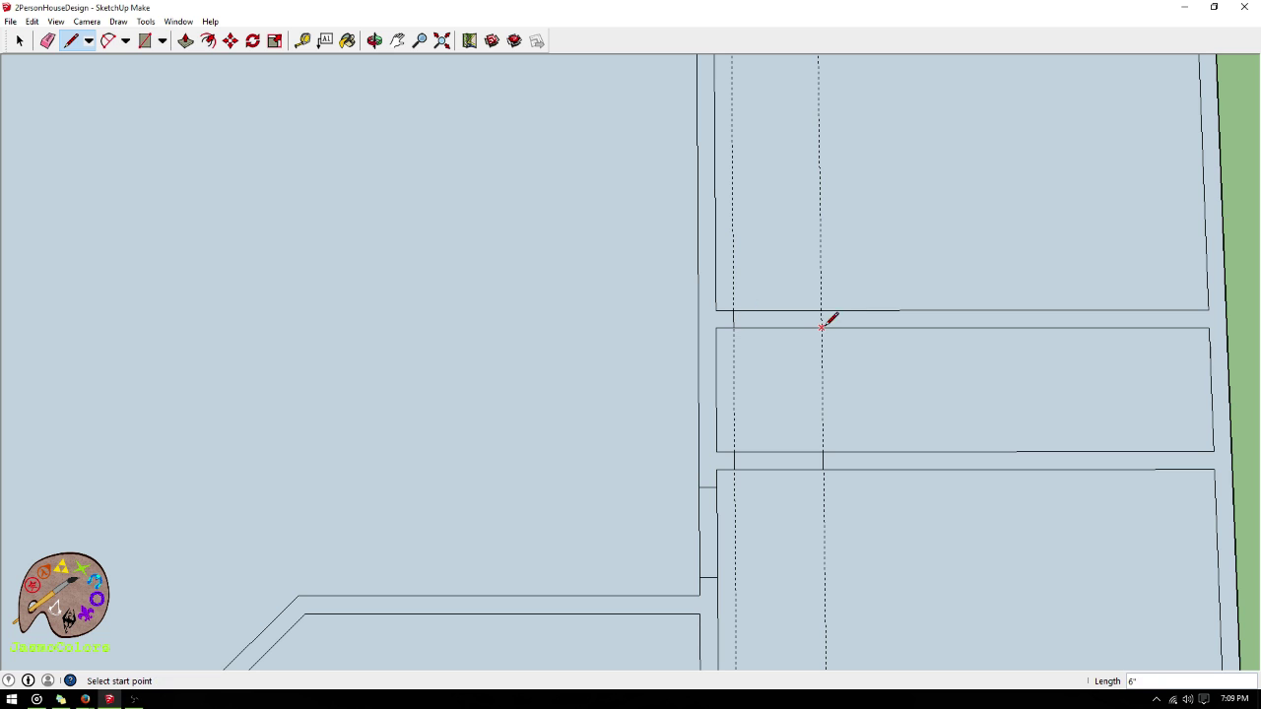
left_click(823, 328)
left_click(821, 311)
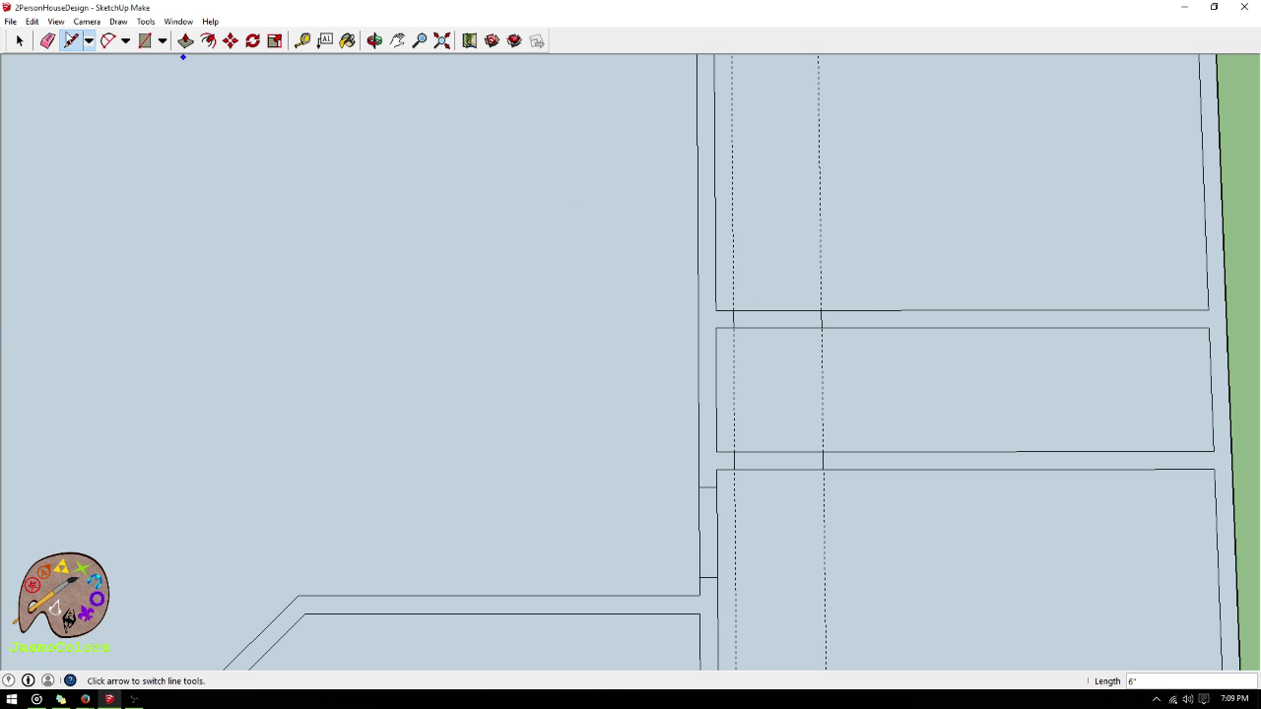
left_click(33, 21)
left_click(77, 151)
scroll(909, 507, "down", 5)
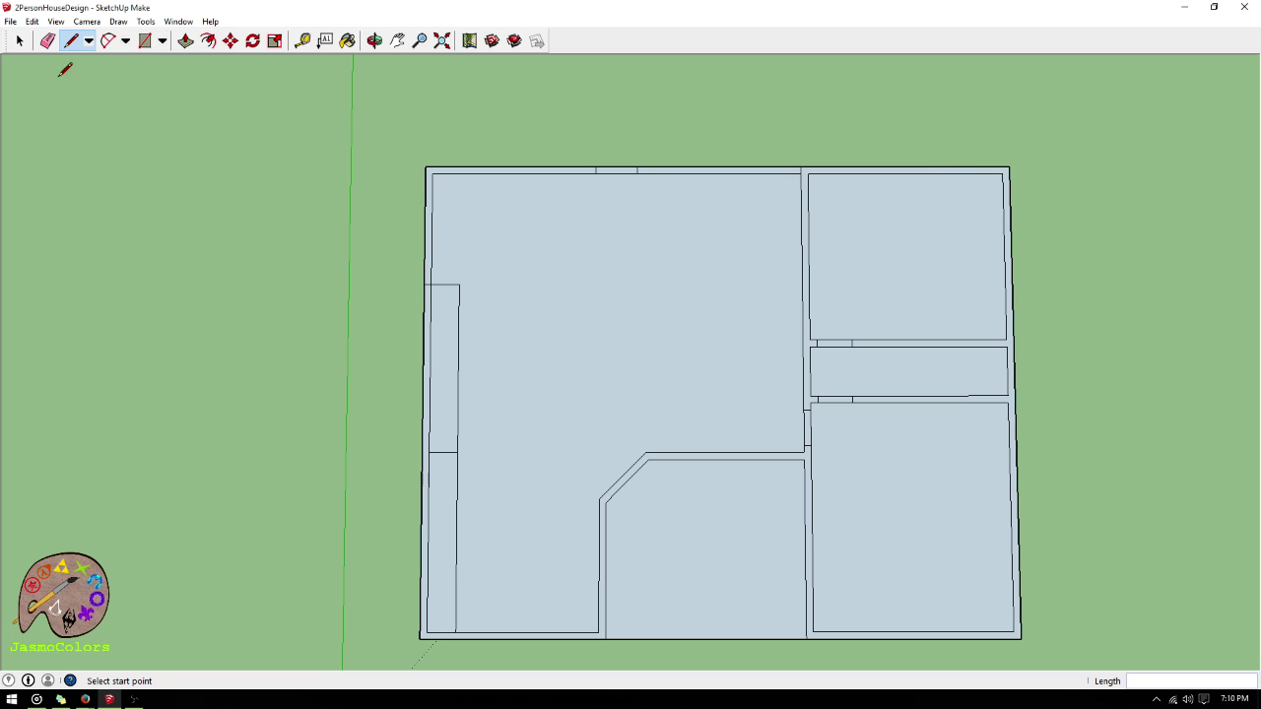
- Delete the stray line segment crossing the upper outer wall where the upper room's side wall meets it
left_click(17, 44)
scroll(743, 168, "up", 3)
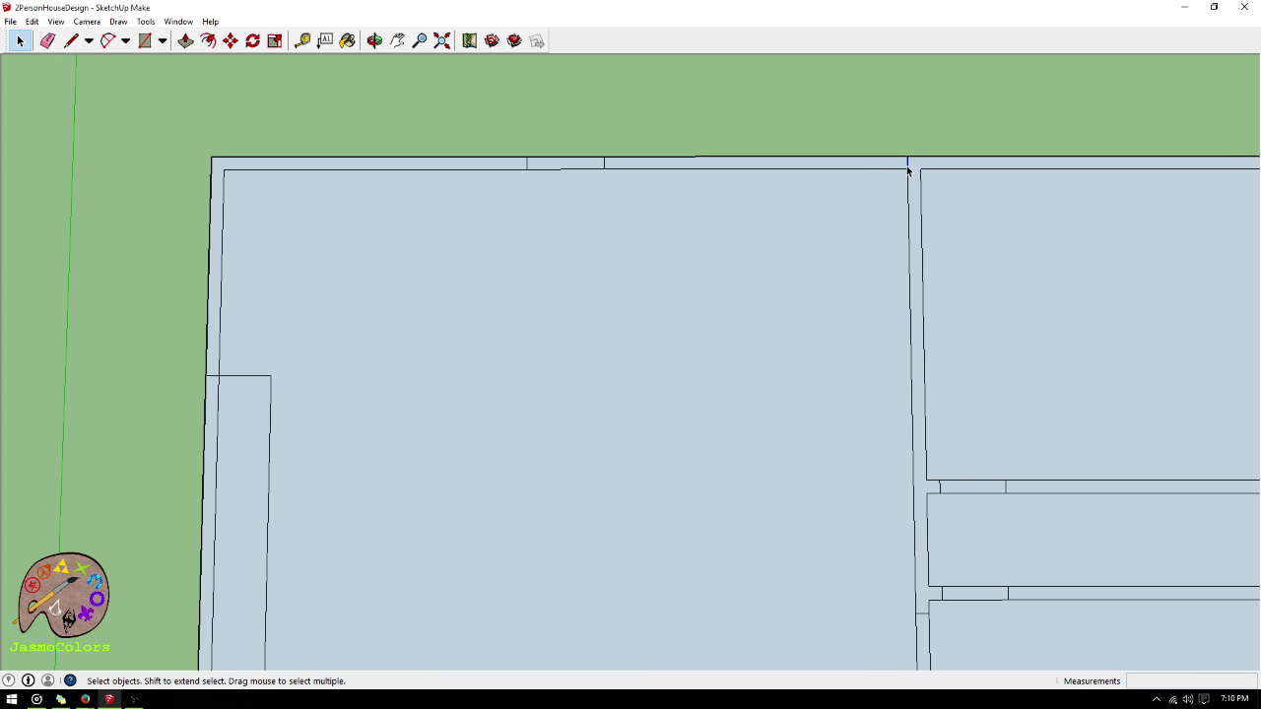
scroll(695, 161, "down", 4)
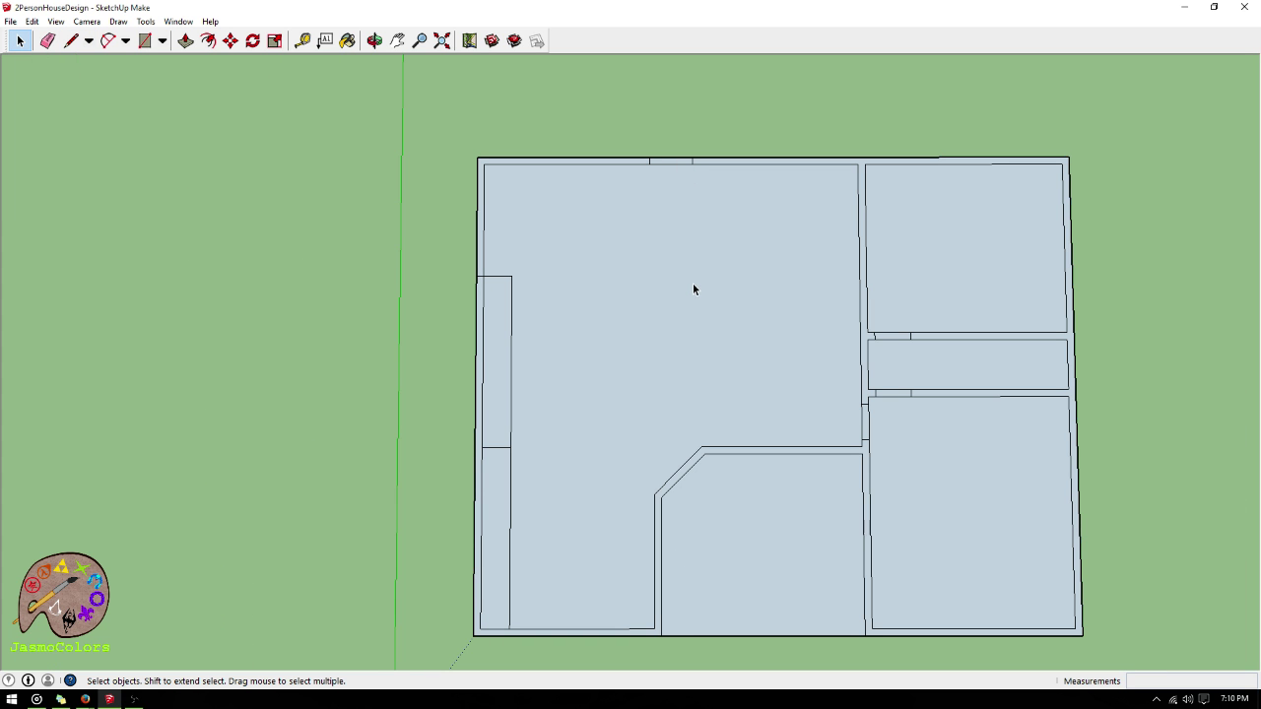
scroll(514, 165, "up", 2)
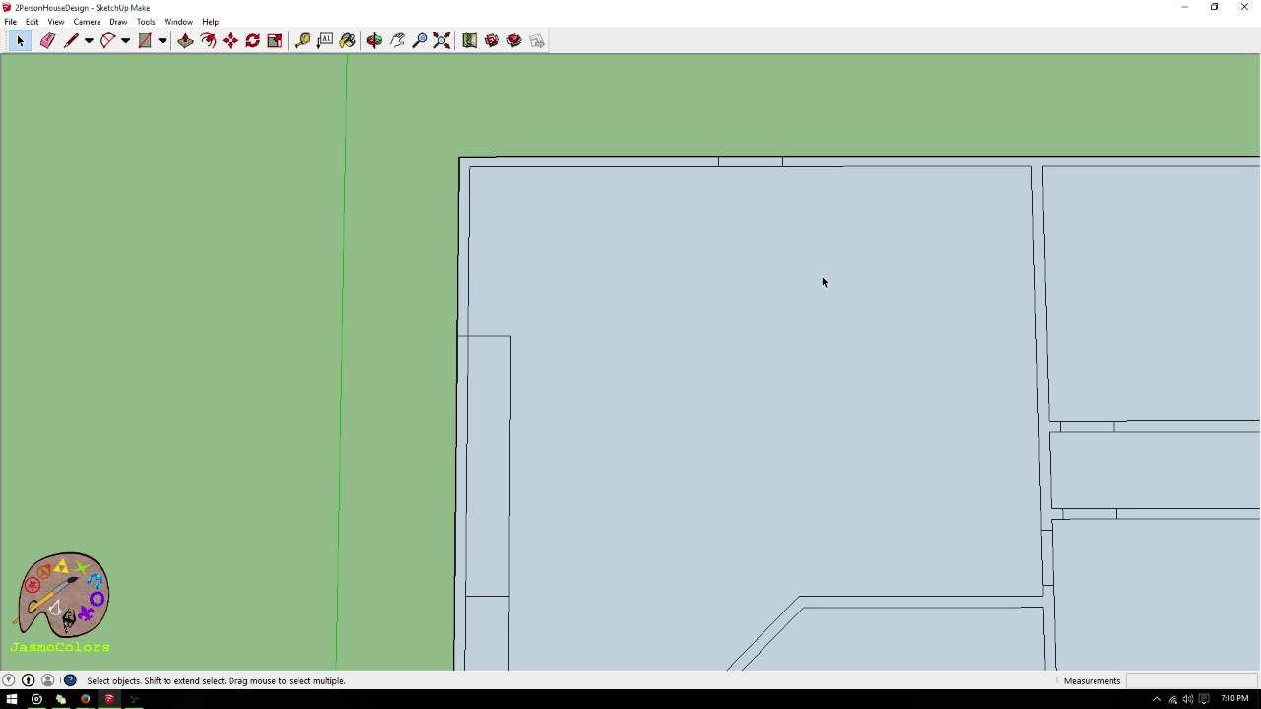
scroll(417, 265, "down", 3)
scroll(985, 387, "up", 2)
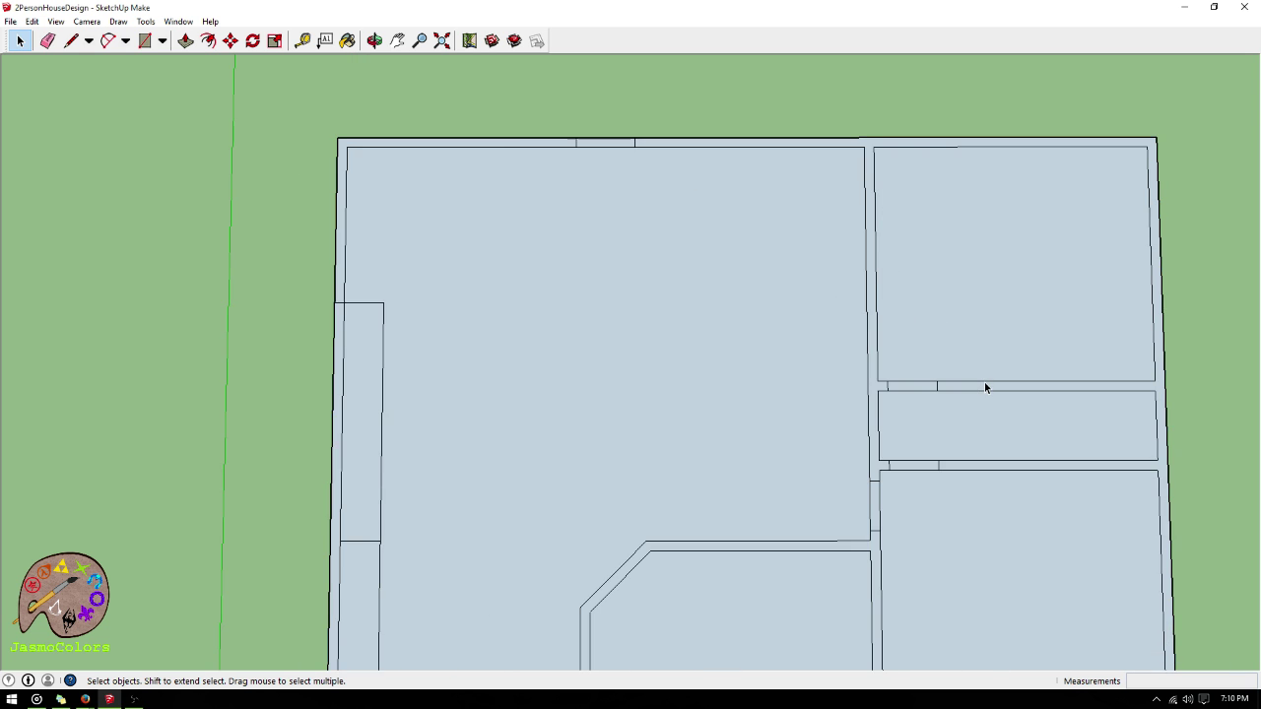
- Place a horizontal guide 6' below the upper outer wall's inner edge, plus one guide 15" to each side of it
scroll(985, 387, "up", 1)
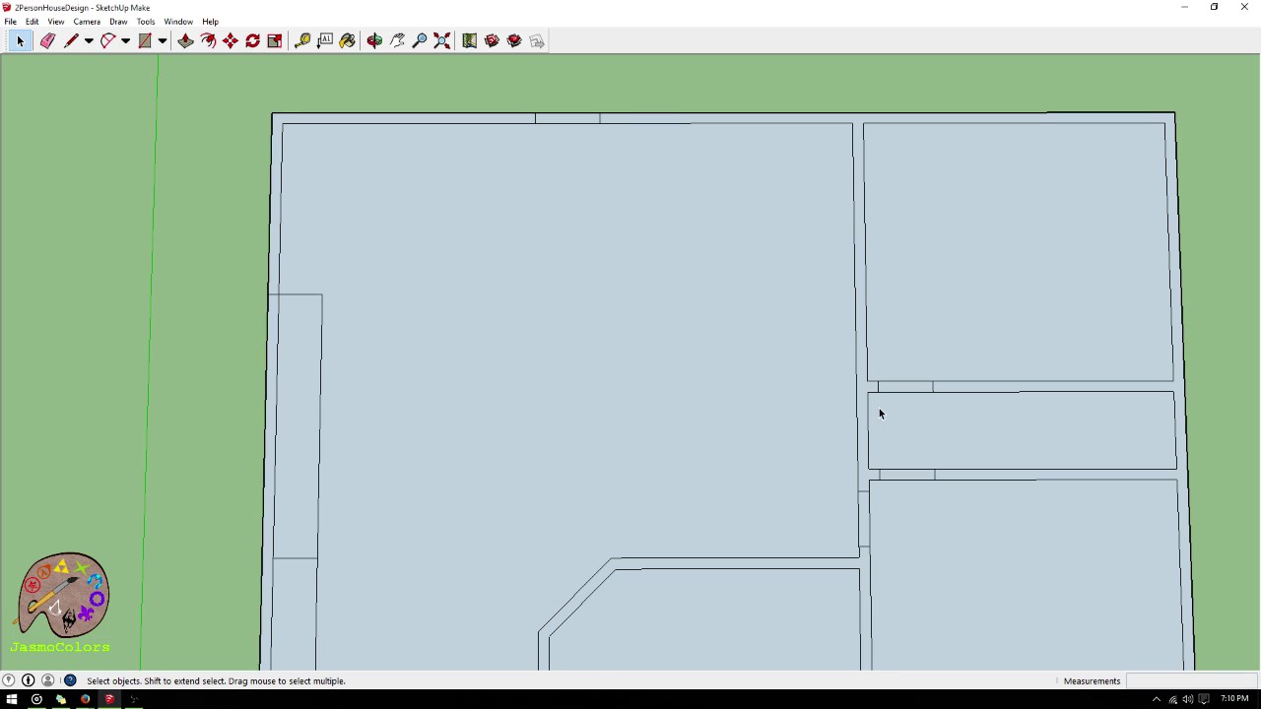
left_click(299, 47)
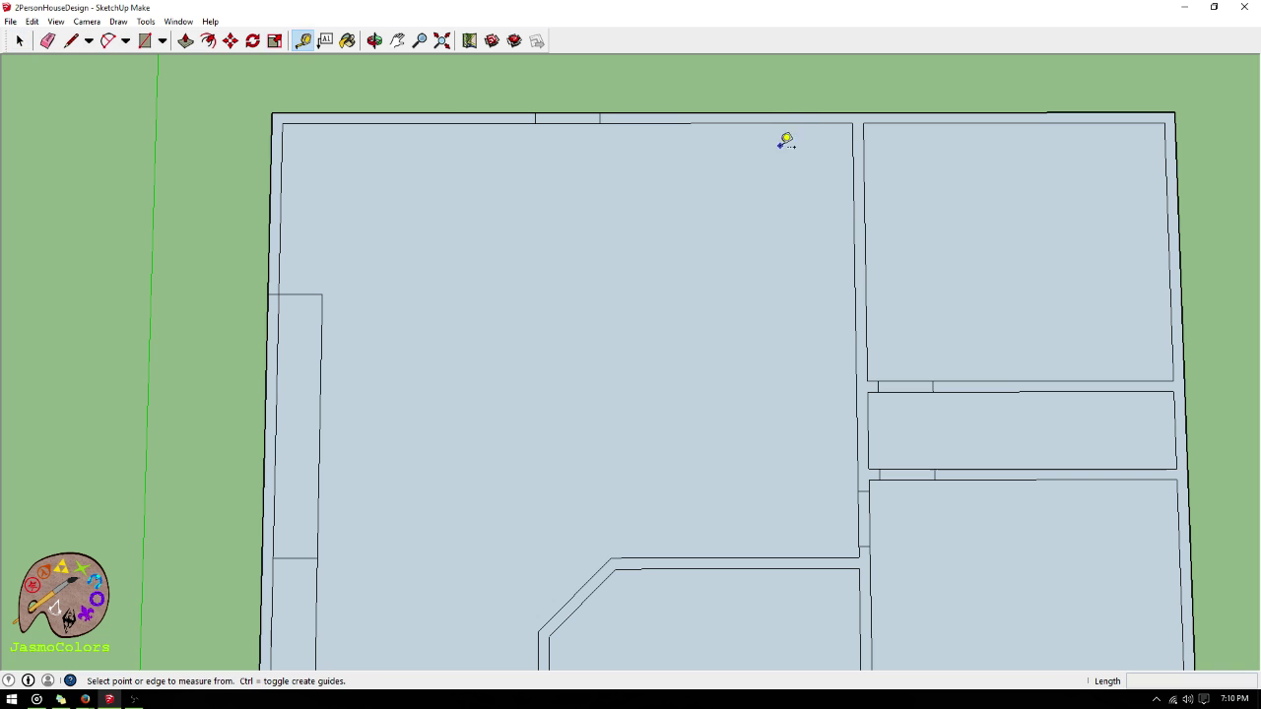
left_click(789, 123)
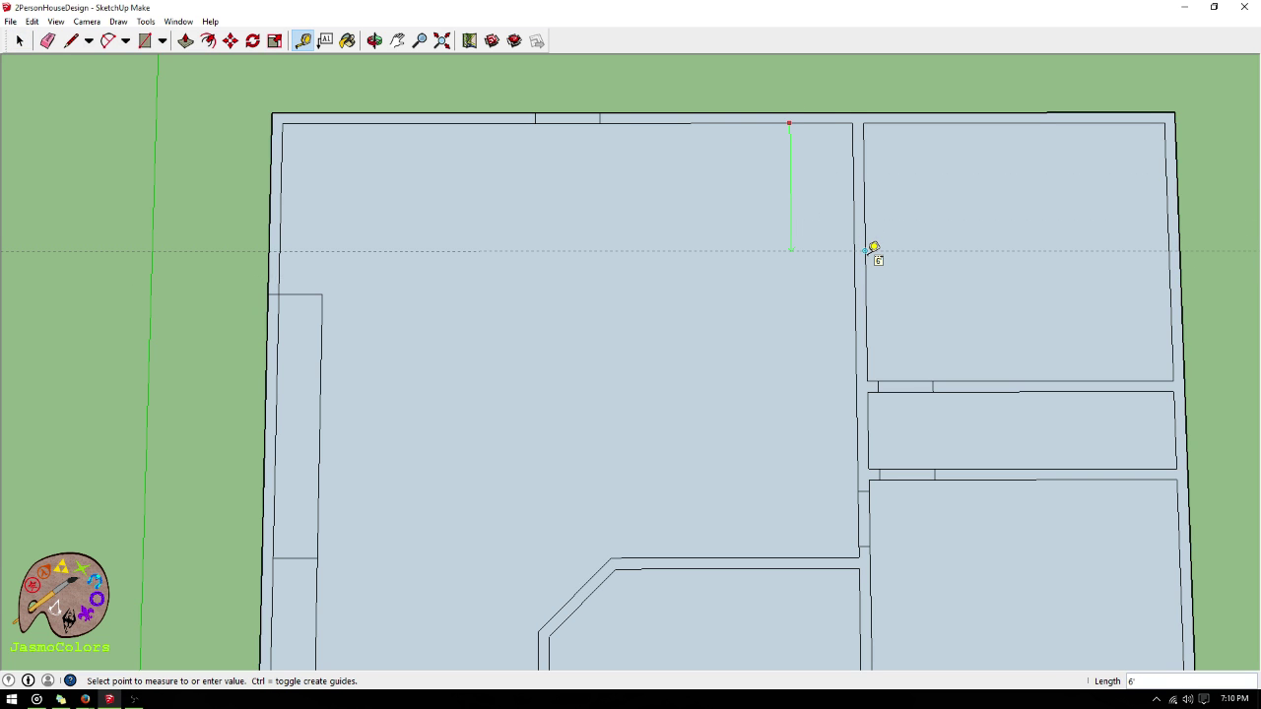
left_click(866, 250)
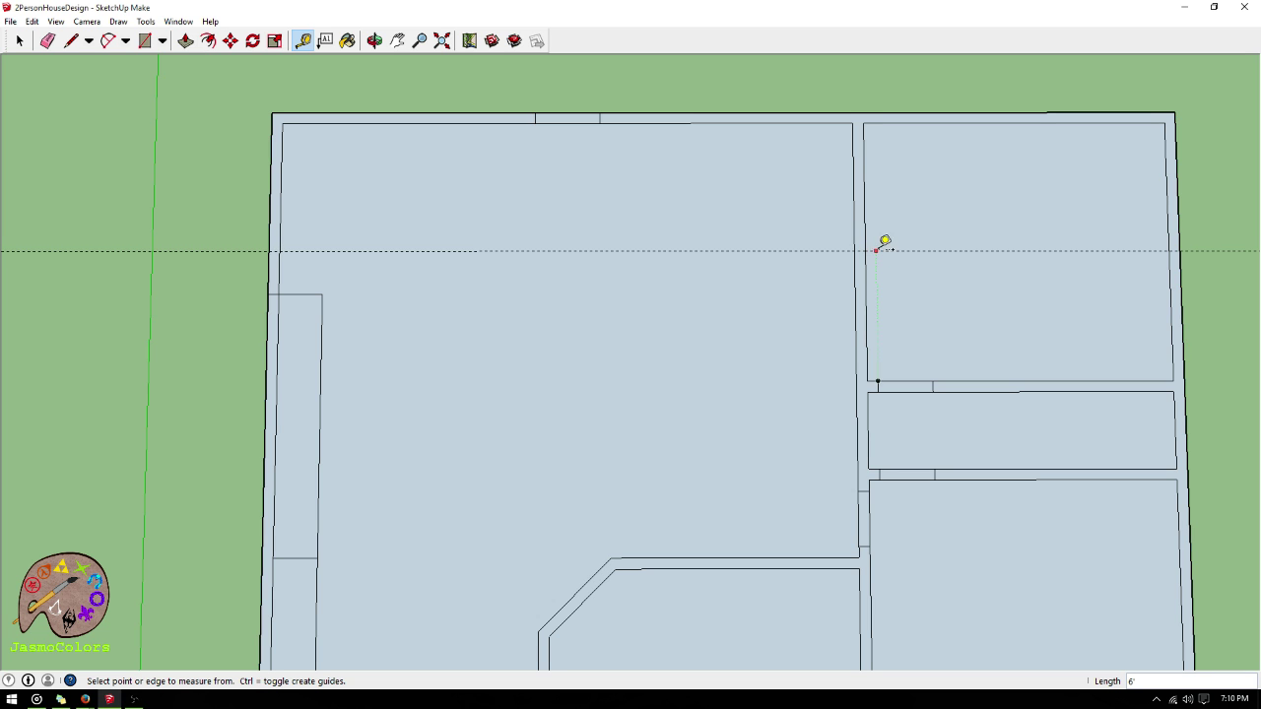
scroll(905, 247, "up", 5)
left_click(881, 247)
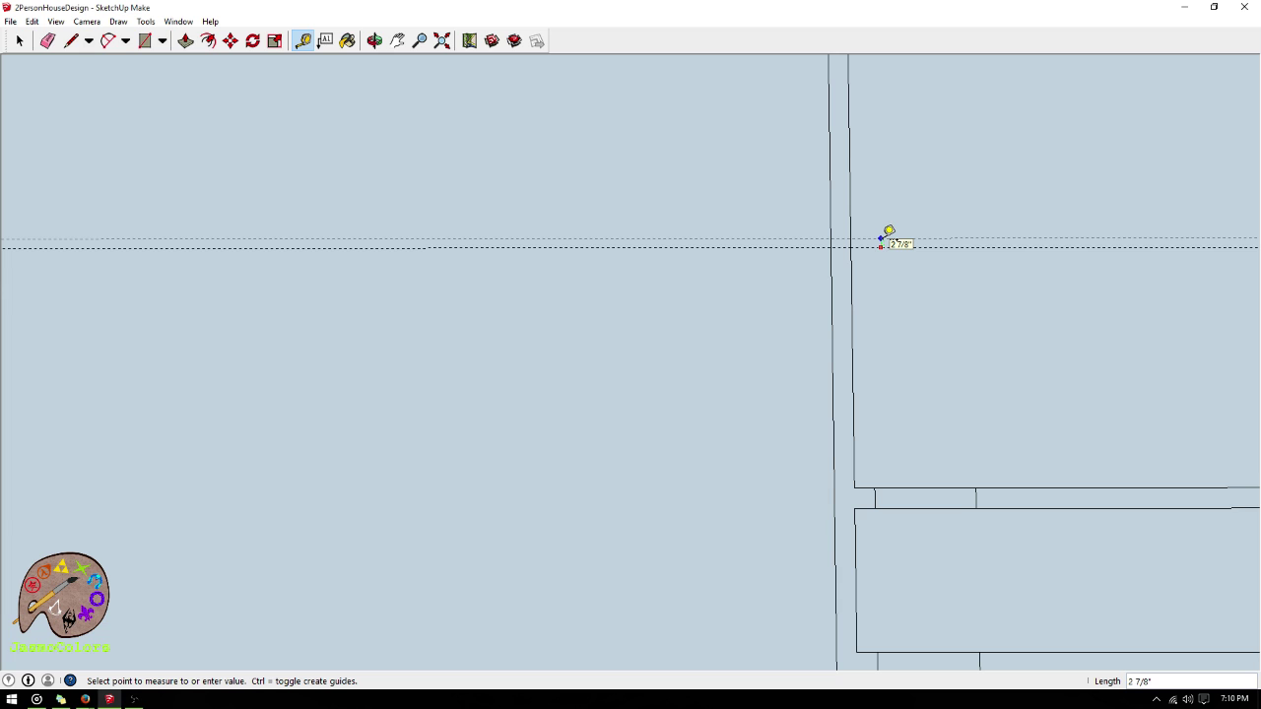
key("Return")
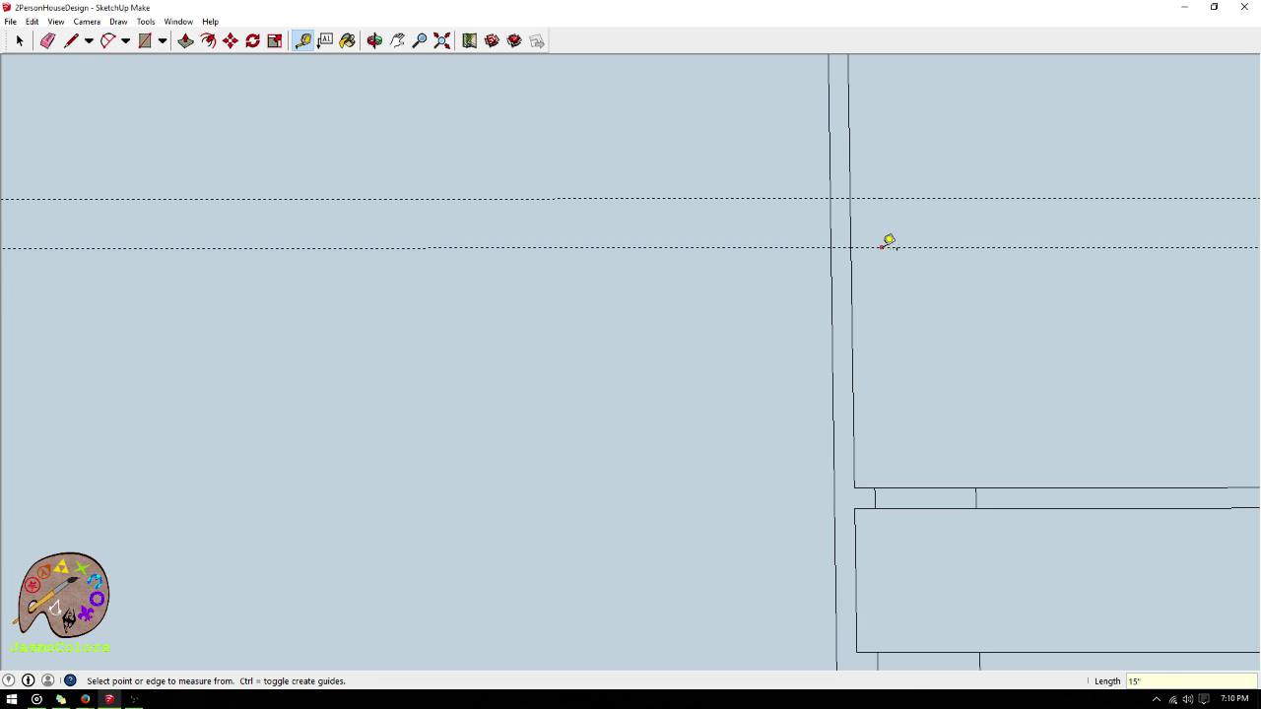
left_click(883, 248)
key("Return")
- Draw two 6" door jamb lines across the wall between the large room and the upper room at the outer guides, and delete all guides
left_click(70, 40)
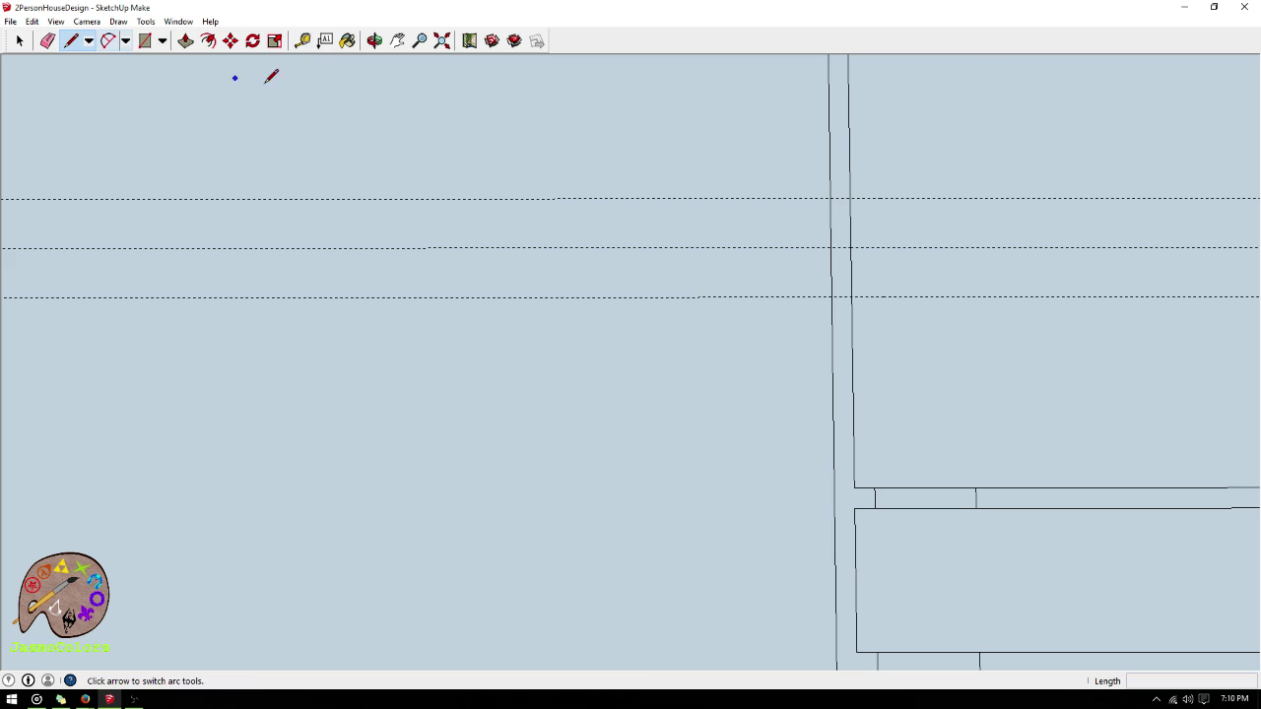
left_click(832, 199)
left_click(850, 199)
left_click(832, 296)
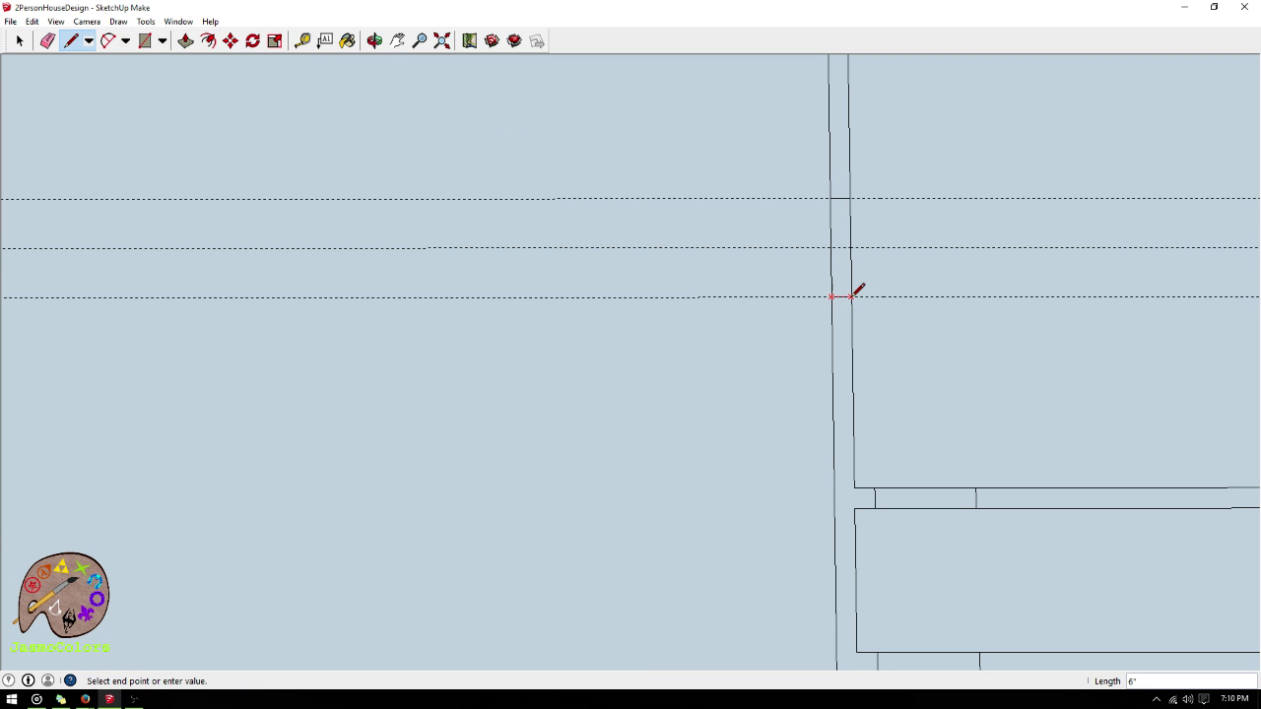
left_click(850, 297)
left_click(32, 20)
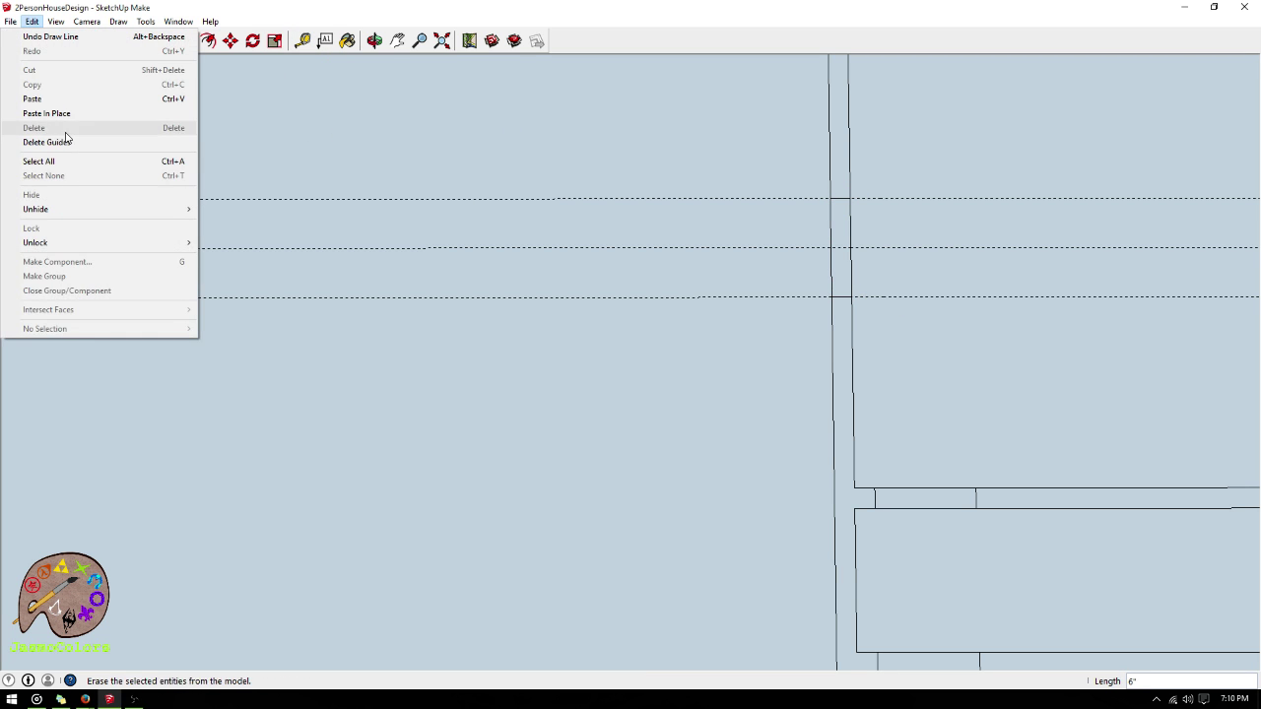
left_click(59, 141)
- Examine the whole floor plan, including the interior door openings and the entrance opening in the upper outer wall
key("shift+z")
scroll(847, 158, "down", 3)
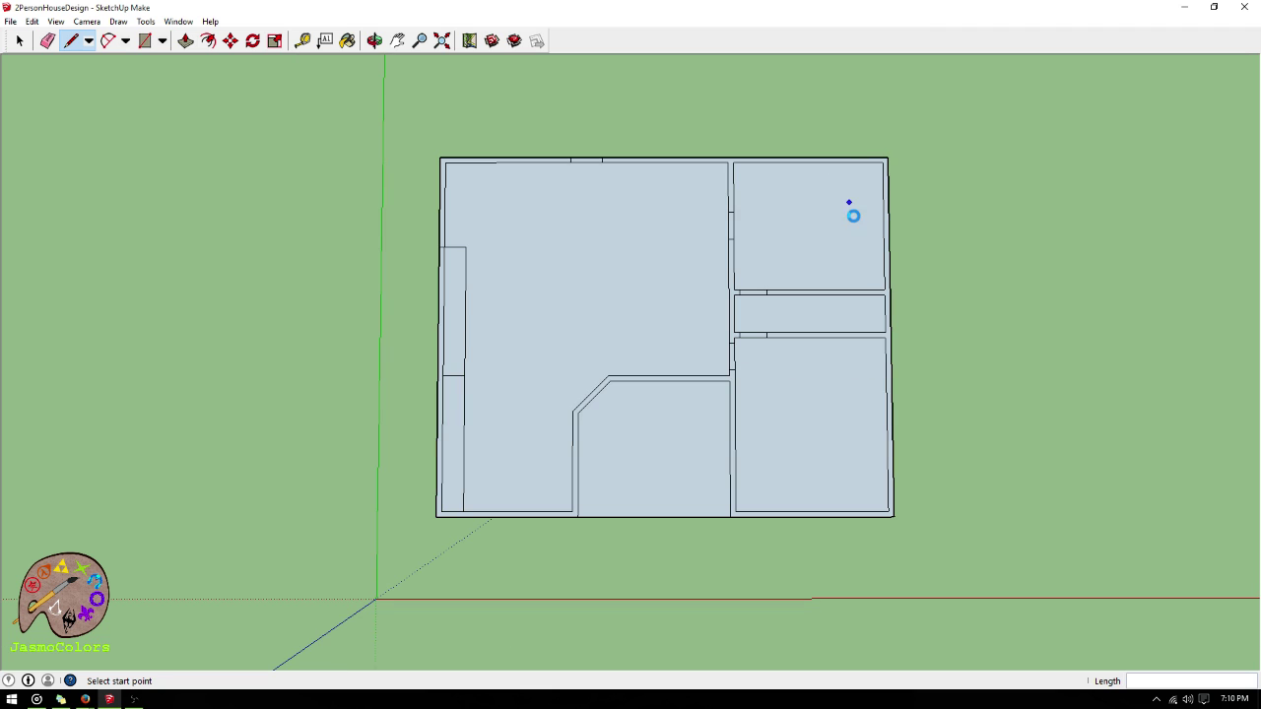
scroll(707, 192, "up", 2)
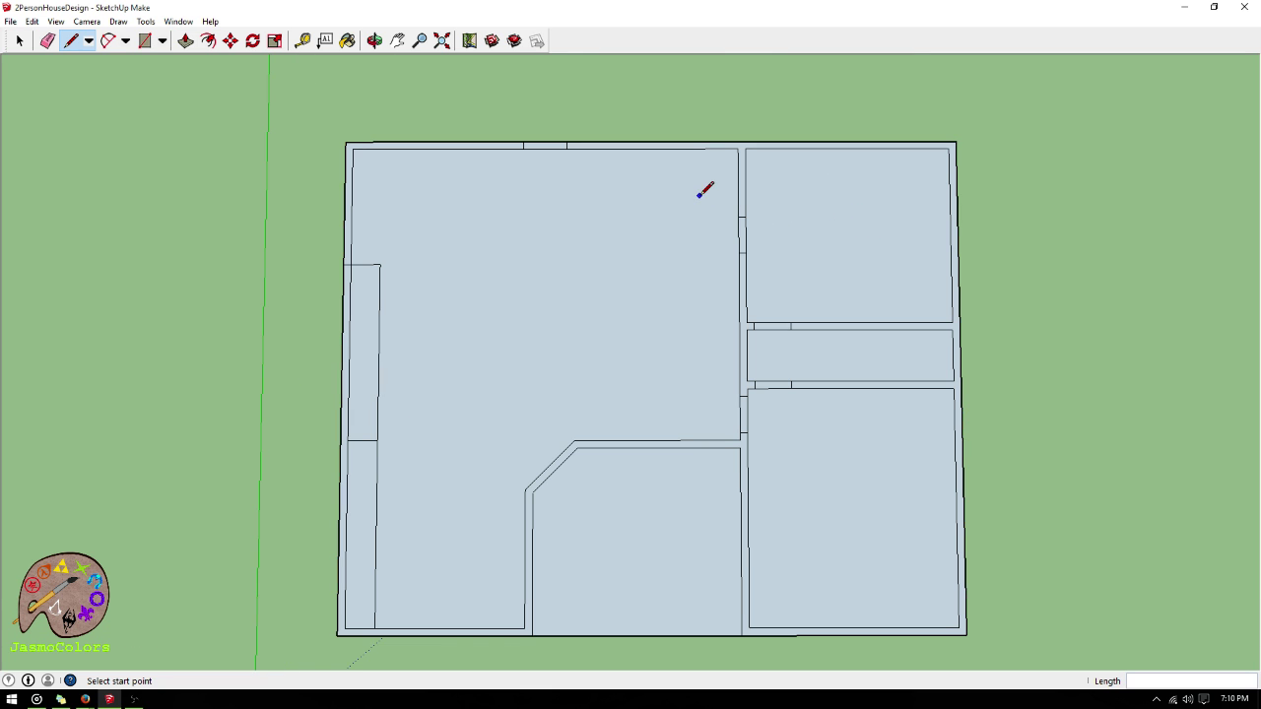
scroll(1025, 145, "down", 1)
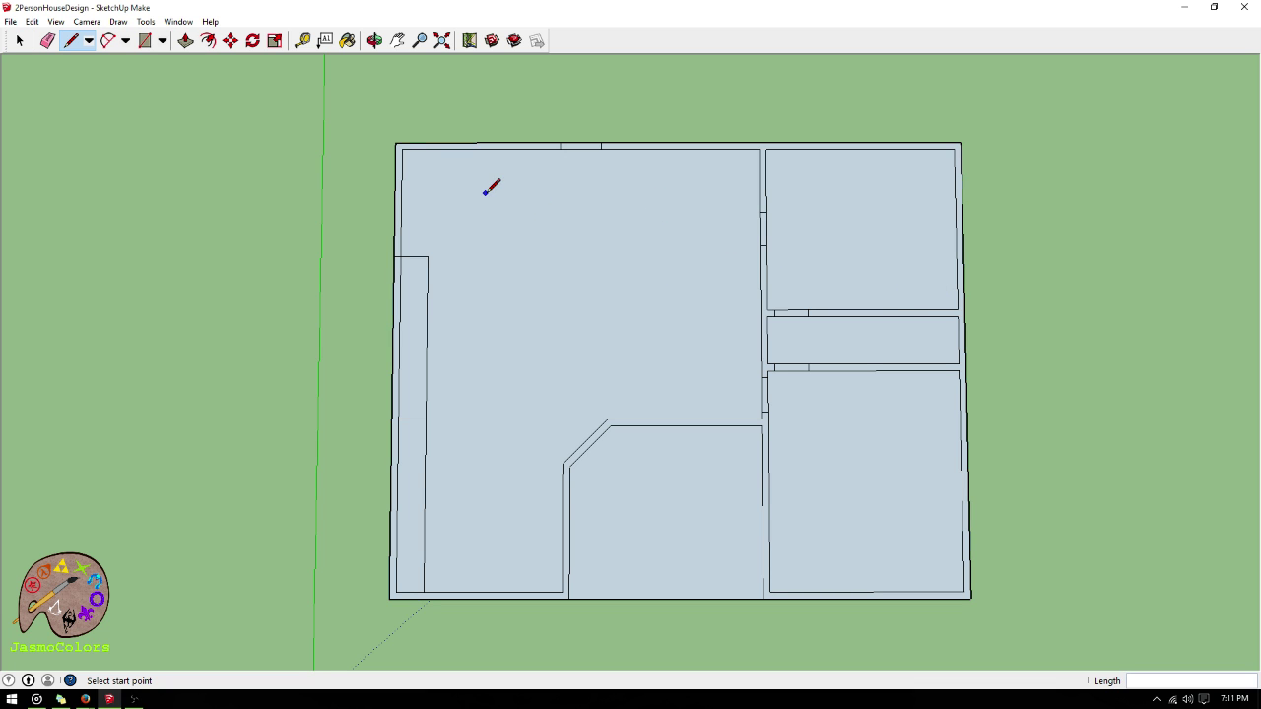
scroll(490, 189, "up", 1)
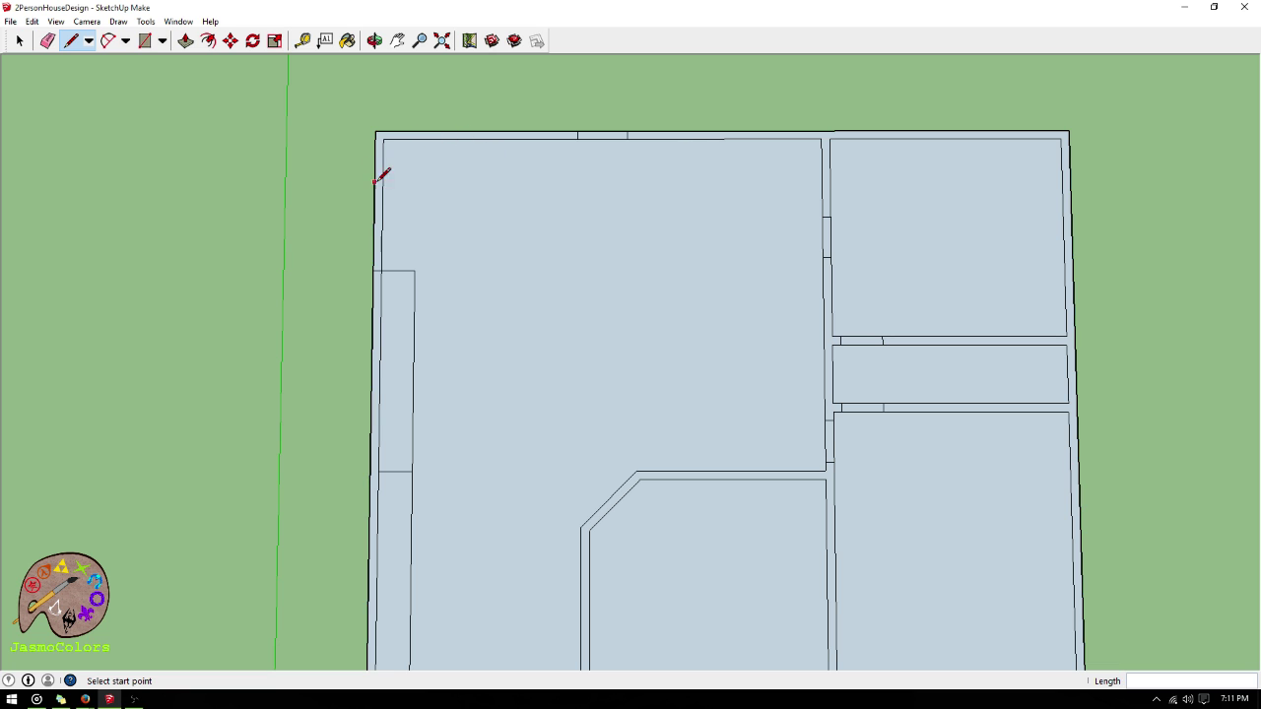
scroll(884, 86, "down", 3)
scroll(717, 100, "up", 2)
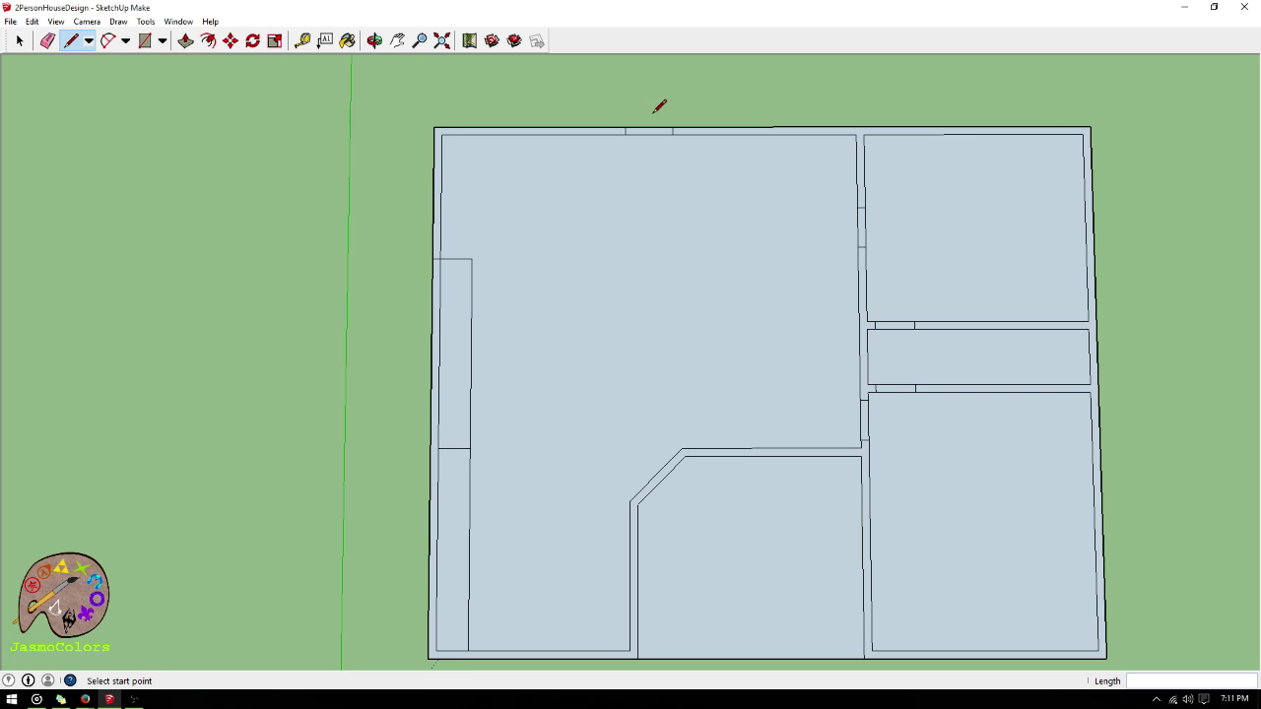
scroll(772, 572, "down", 3)
scroll(674, 187, "up", 5)
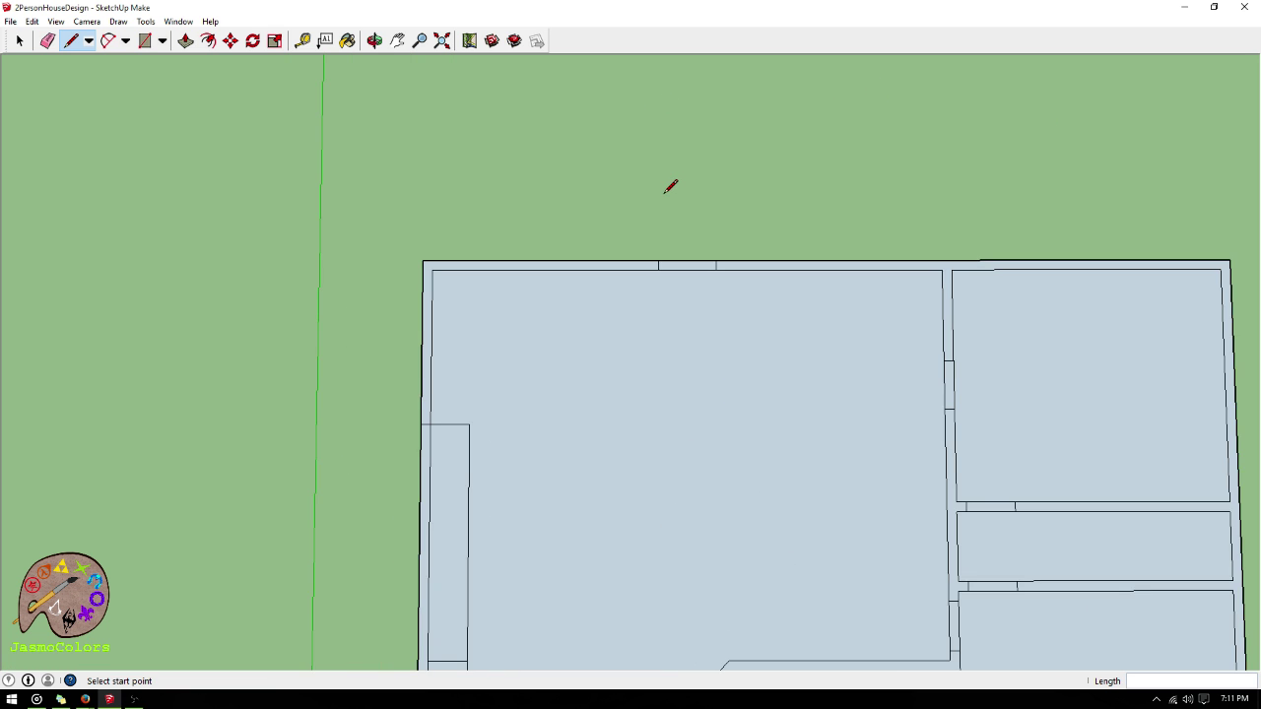
scroll(630, 203, "down", 3)
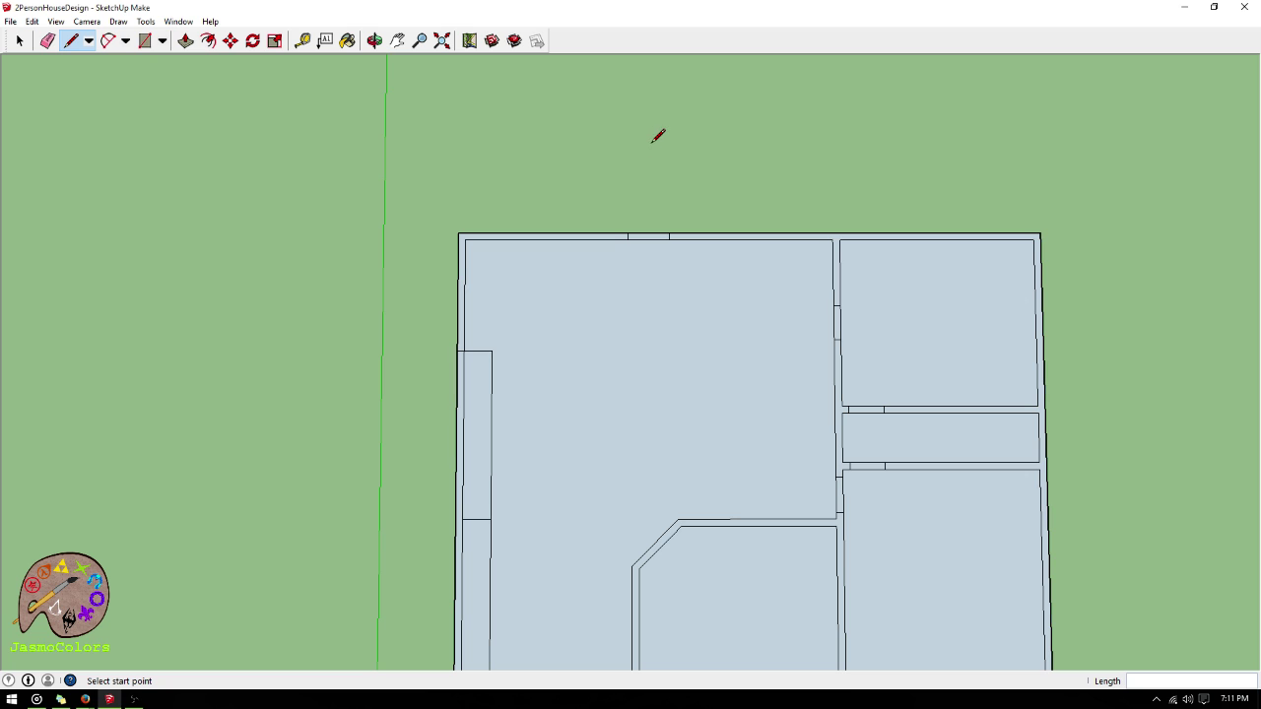
- Place a vertical guide through the midpoint of the upper outer wall's door opening, with one guide 2.5' to each side of it
left_click(303, 40)
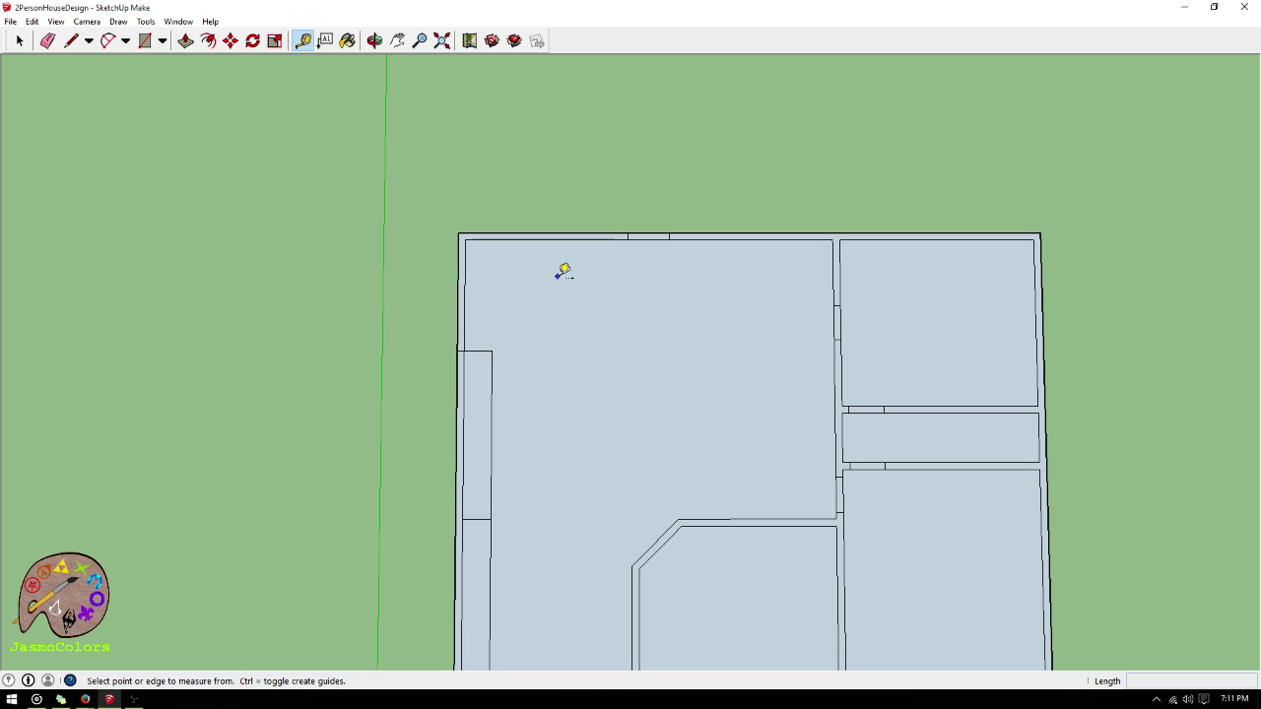
scroll(693, 166, "up", 4)
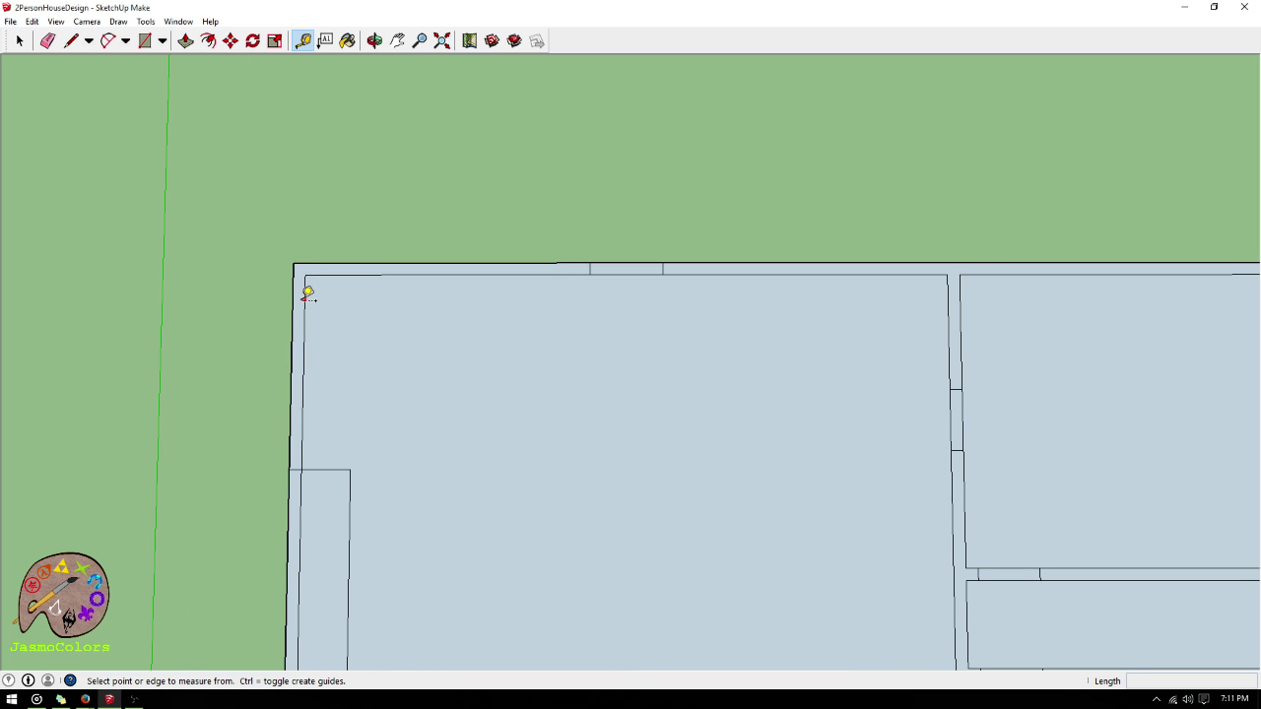
left_click(307, 295)
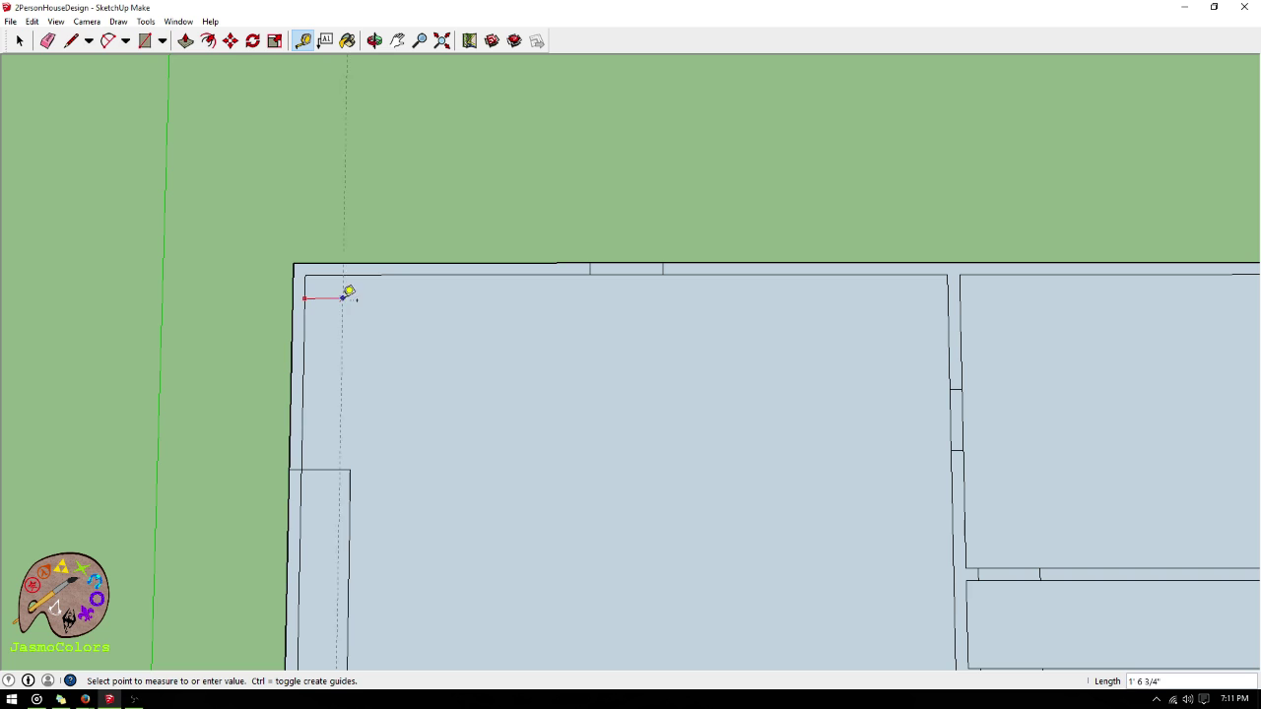
left_click(627, 242)
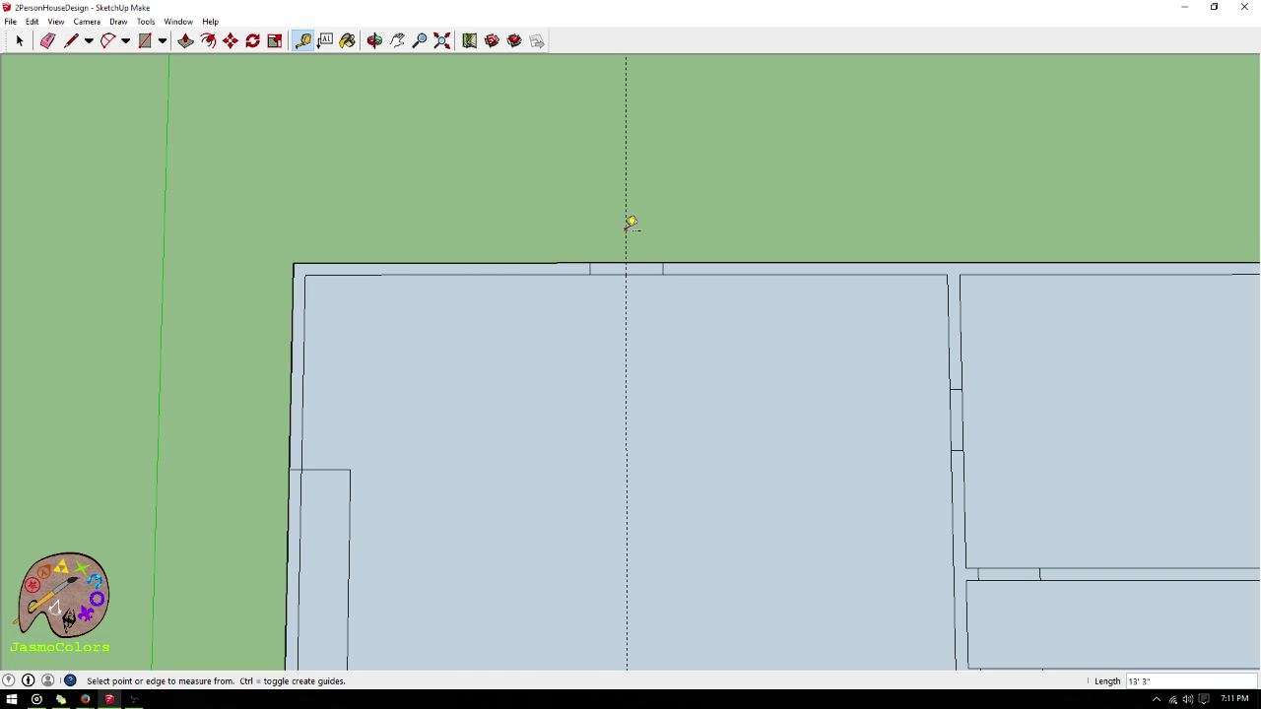
left_click(626, 229)
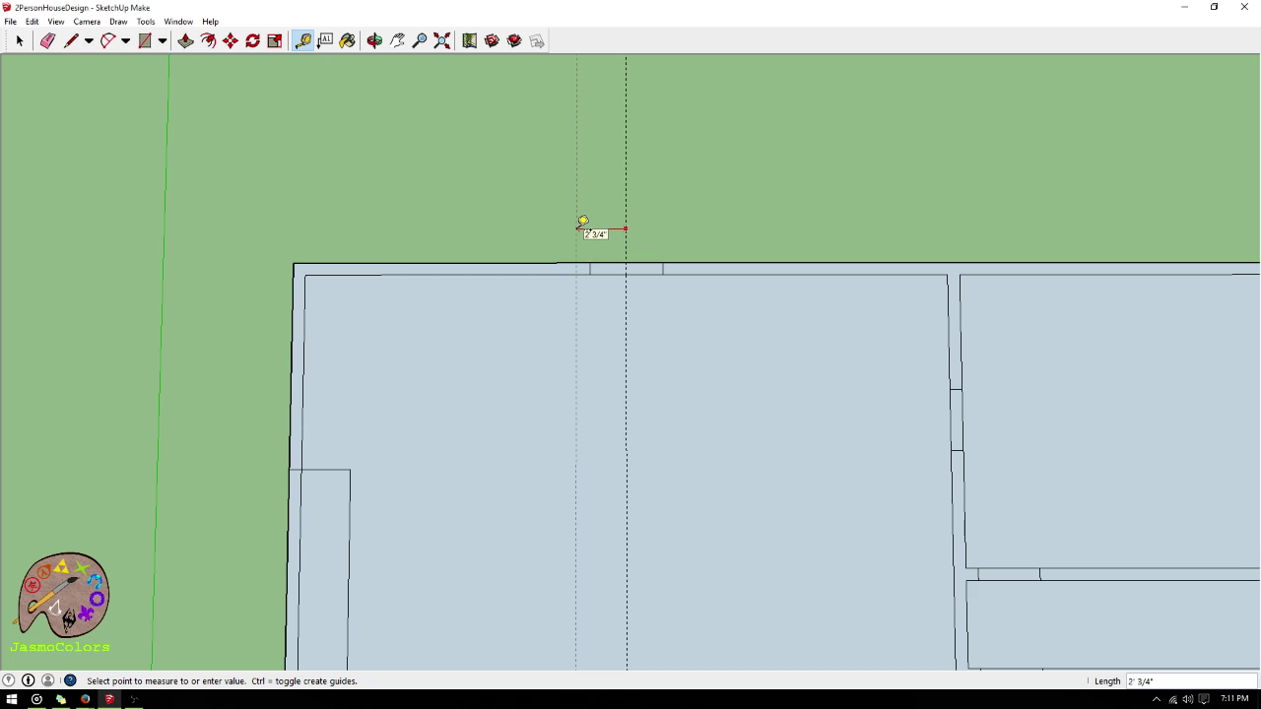
left_click(575, 229)
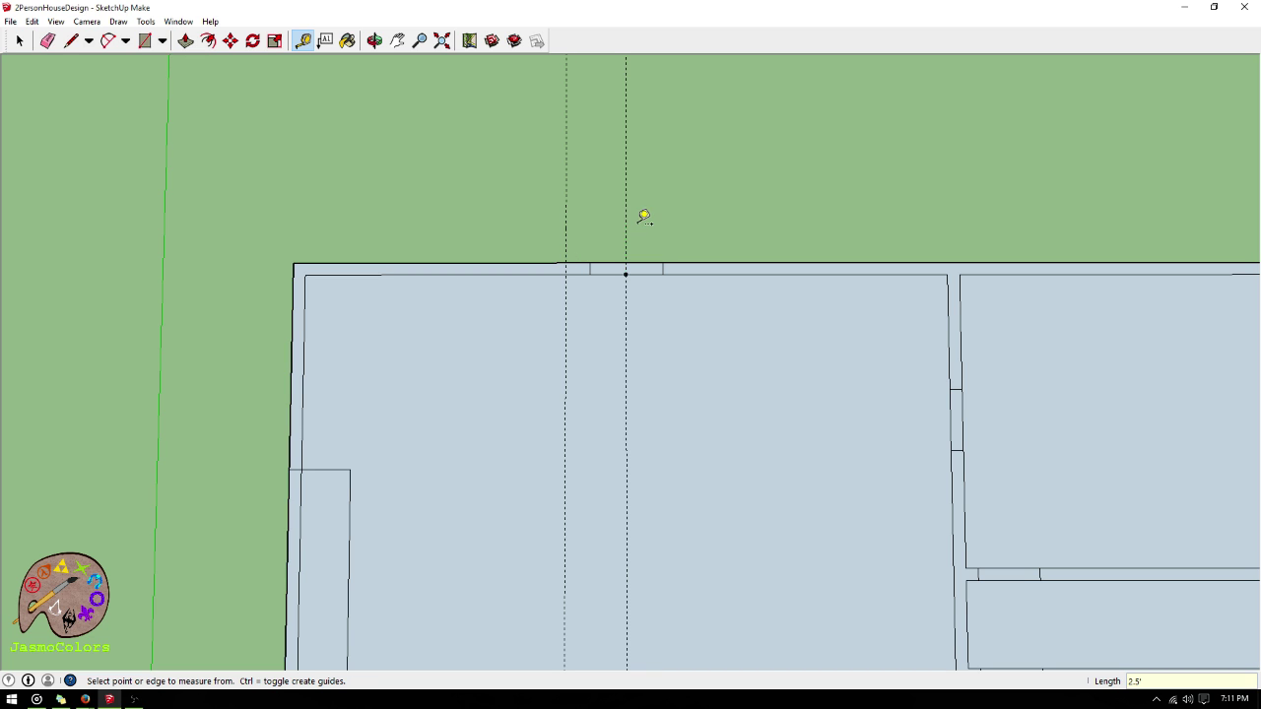
left_click(626, 225)
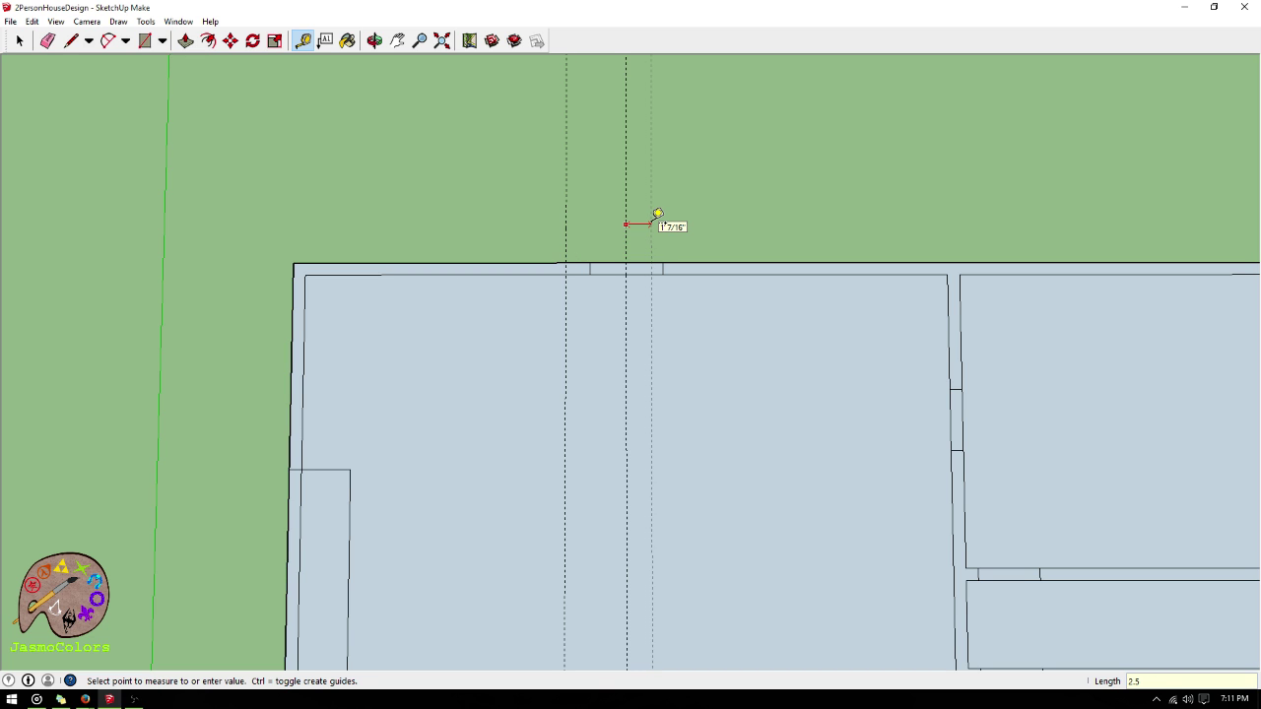
type("2.5")
key("Return")
- Place a horizontal guide 3' outside the upper outer wall's outer edge
scroll(660, 177, "up", 2)
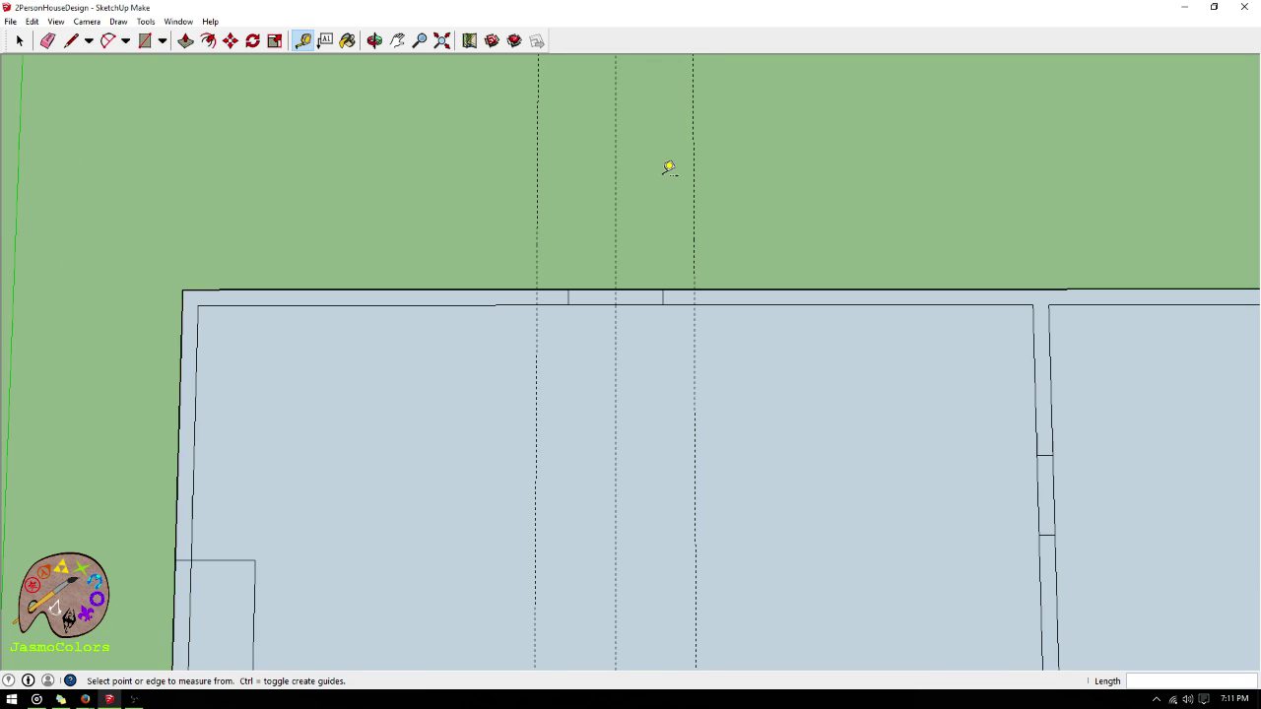
left_click(725, 288)
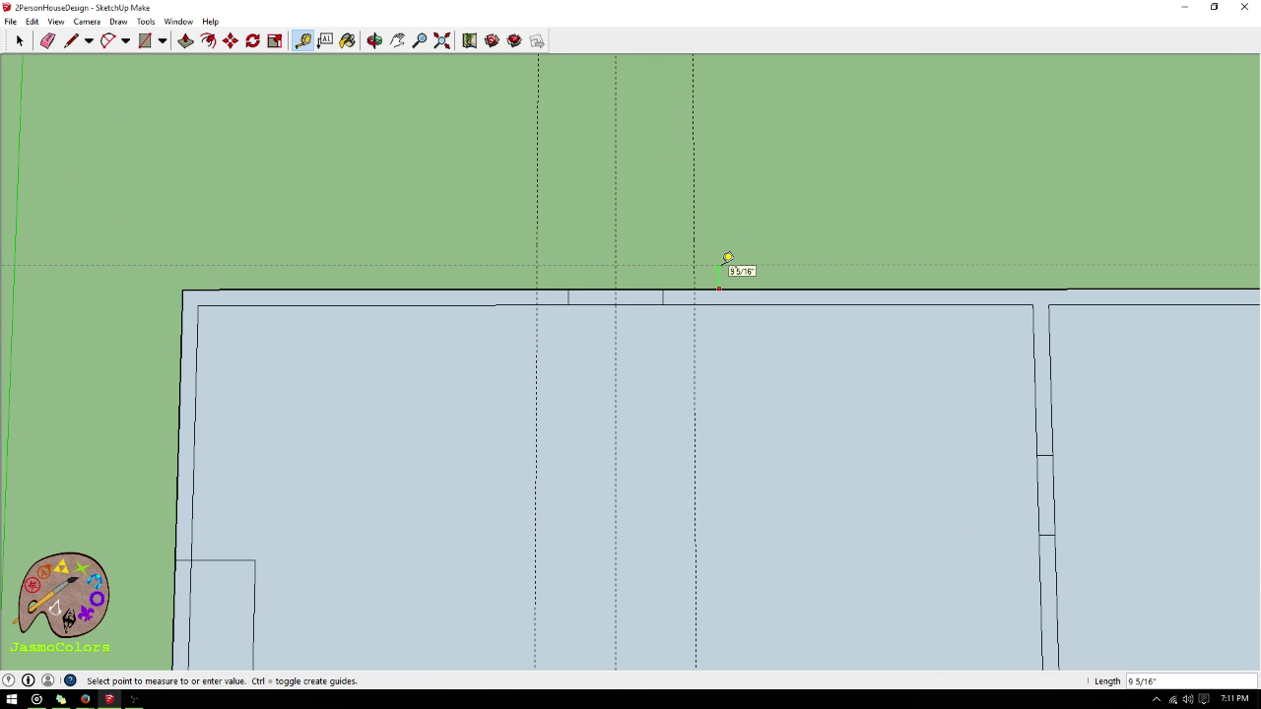
key("Return")
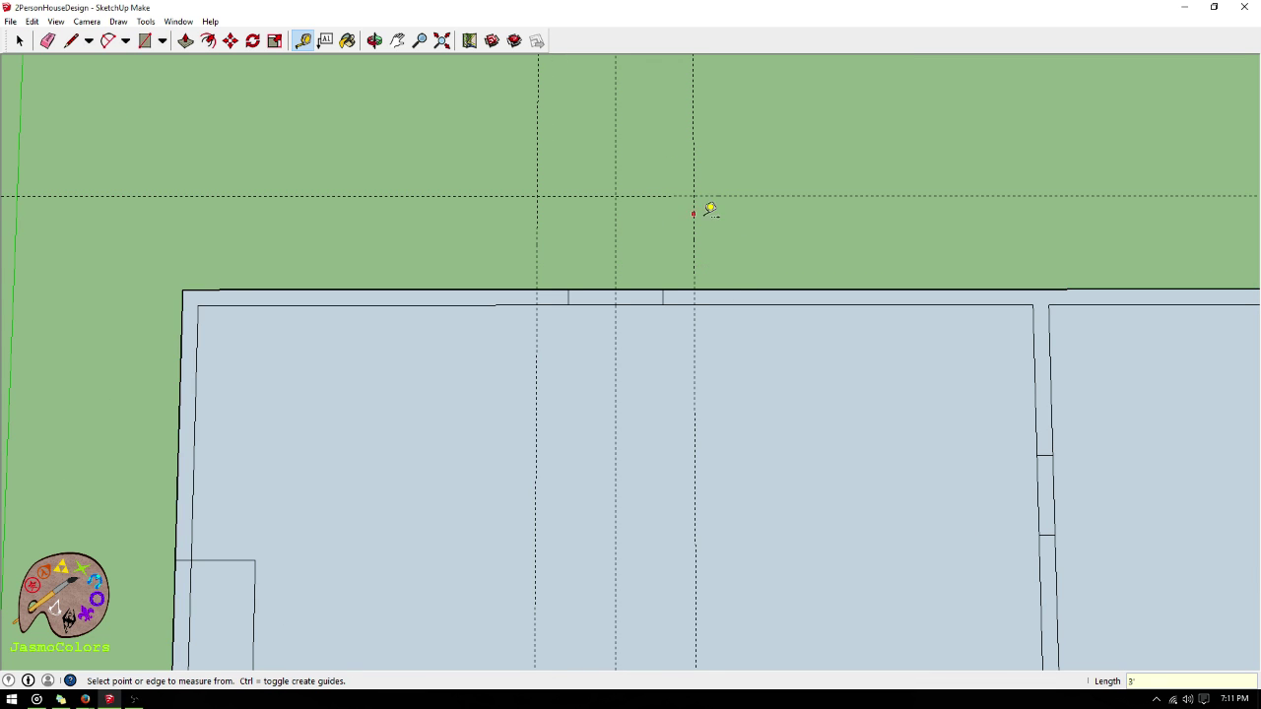
- Offset guides 6" outward from the horizontal guide and from both outer vertical guides to mark the entryway's wall thickness
scroll(702, 217, "up", 1)
left_click(691, 229)
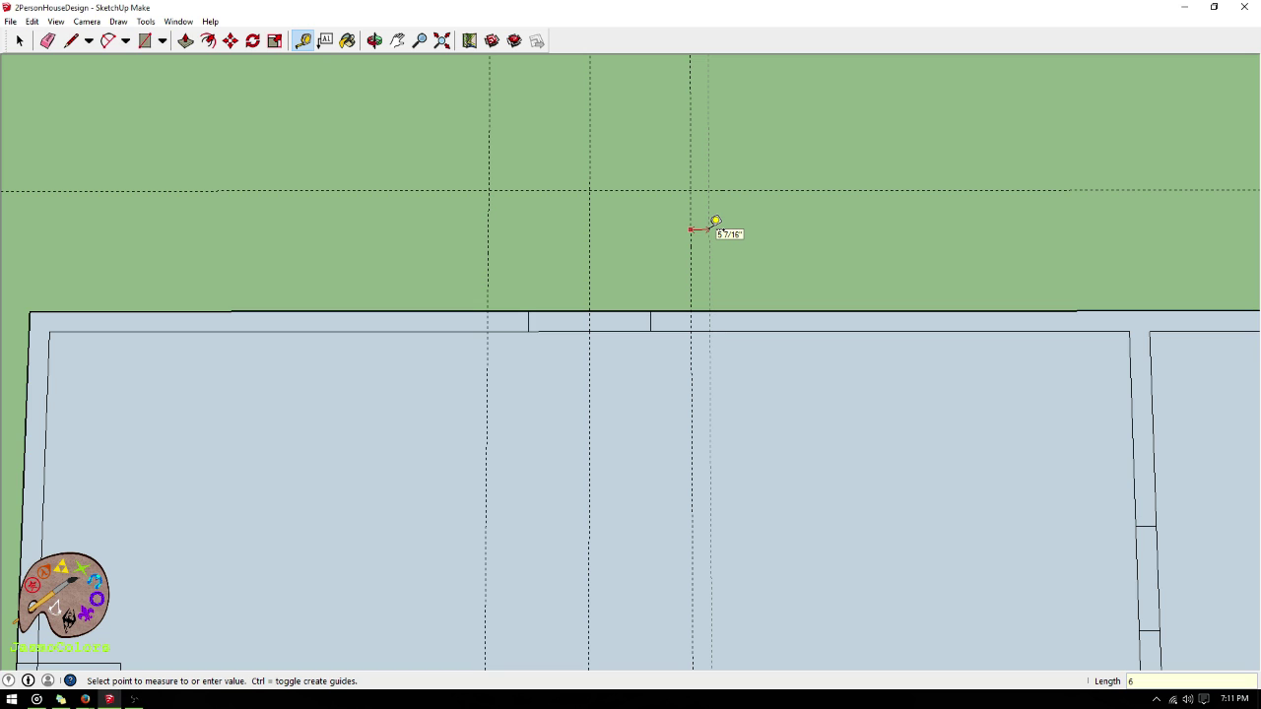
key("Return")
left_click(664, 190)
left_click(668, 169)
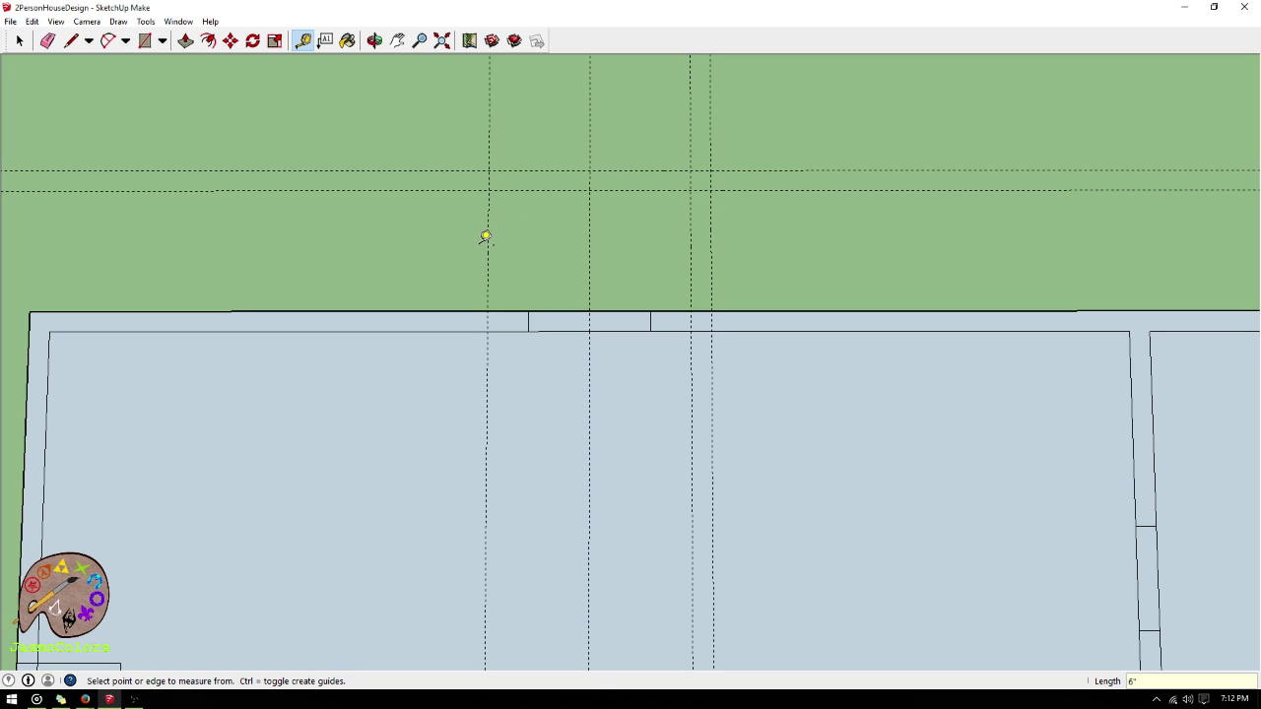
left_click(486, 237)
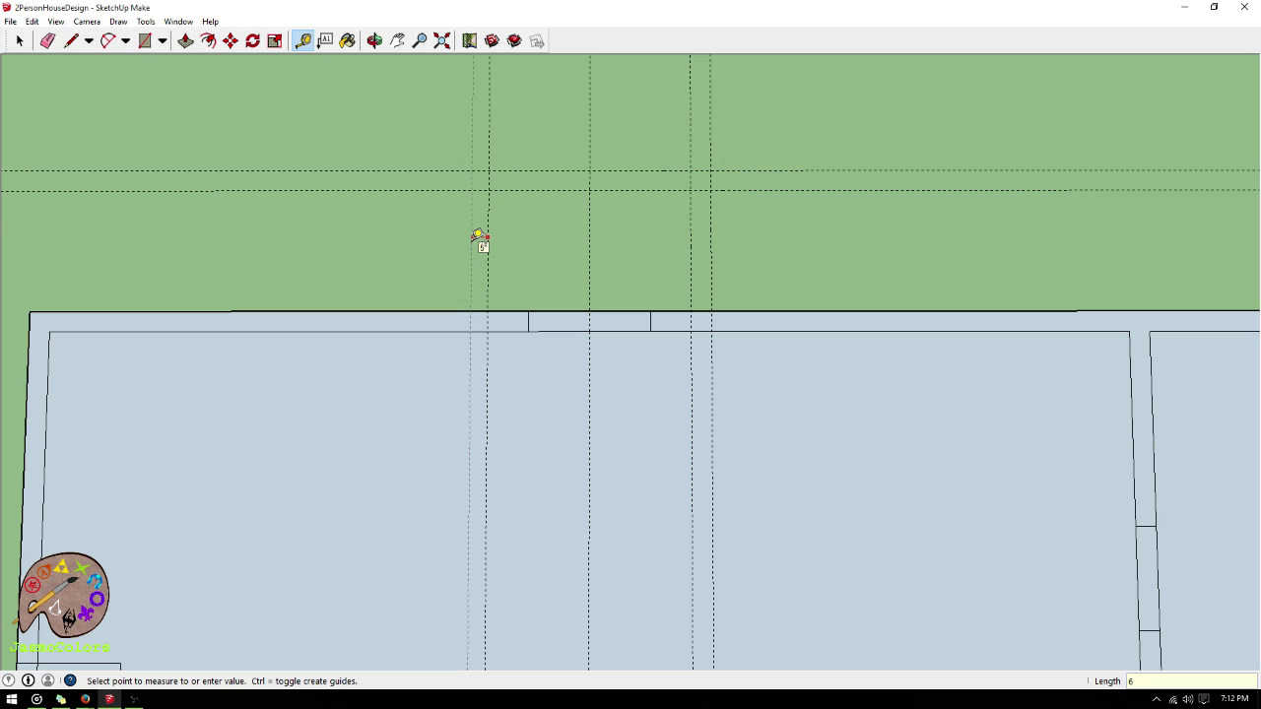
key("Return")
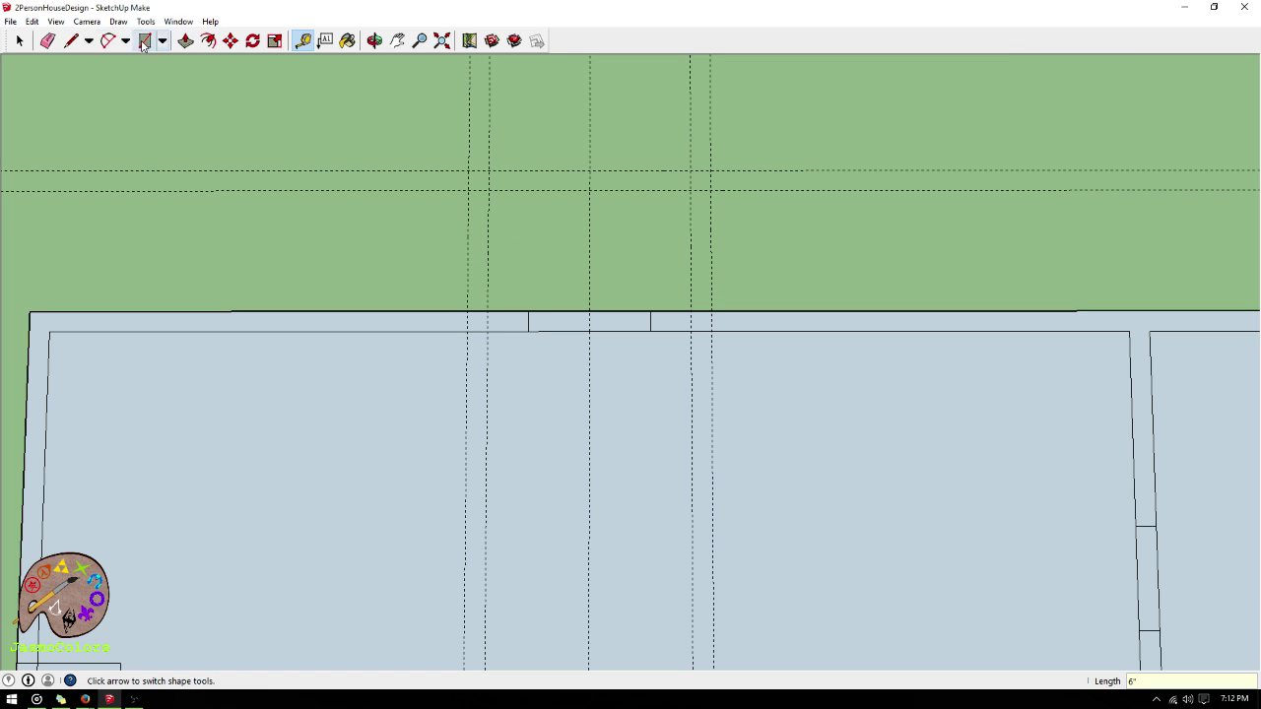
- Draw the entryway's outer outline along the outermost guides, projecting 3' 6" from the upper outer wall around the door opening
key("l")
left_click(467, 311)
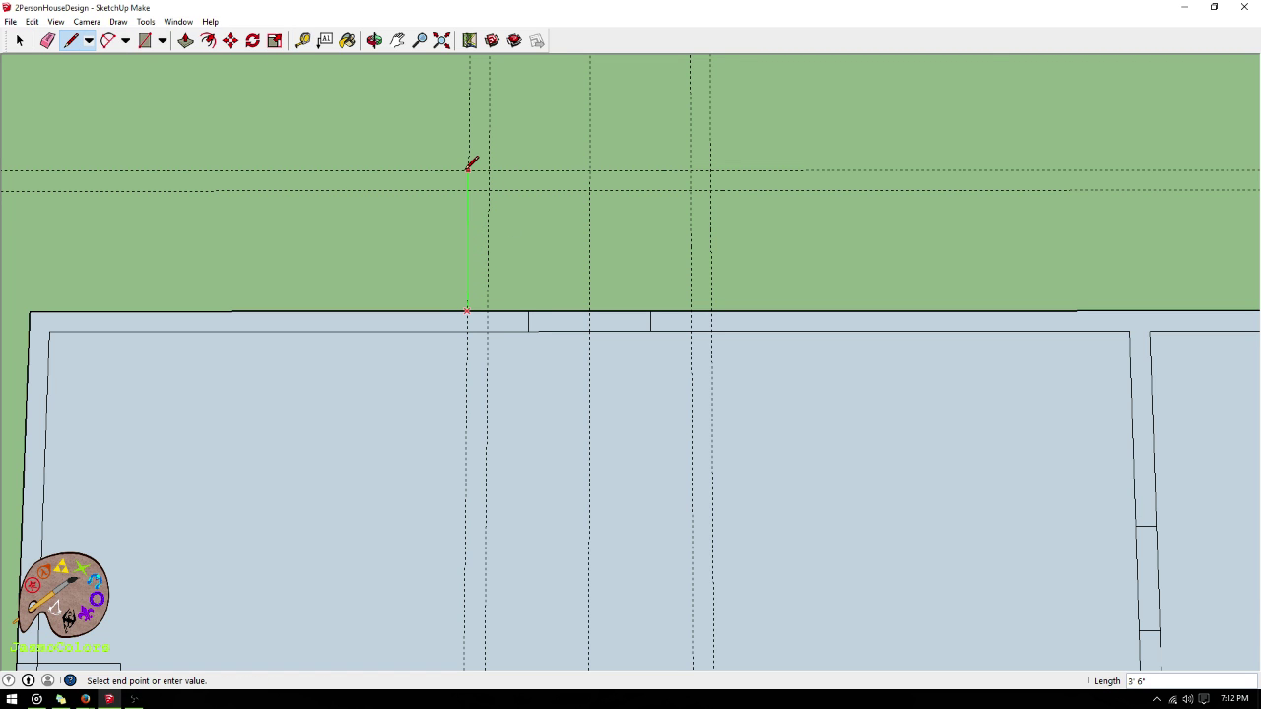
left_click(468, 170)
left_click(710, 171)
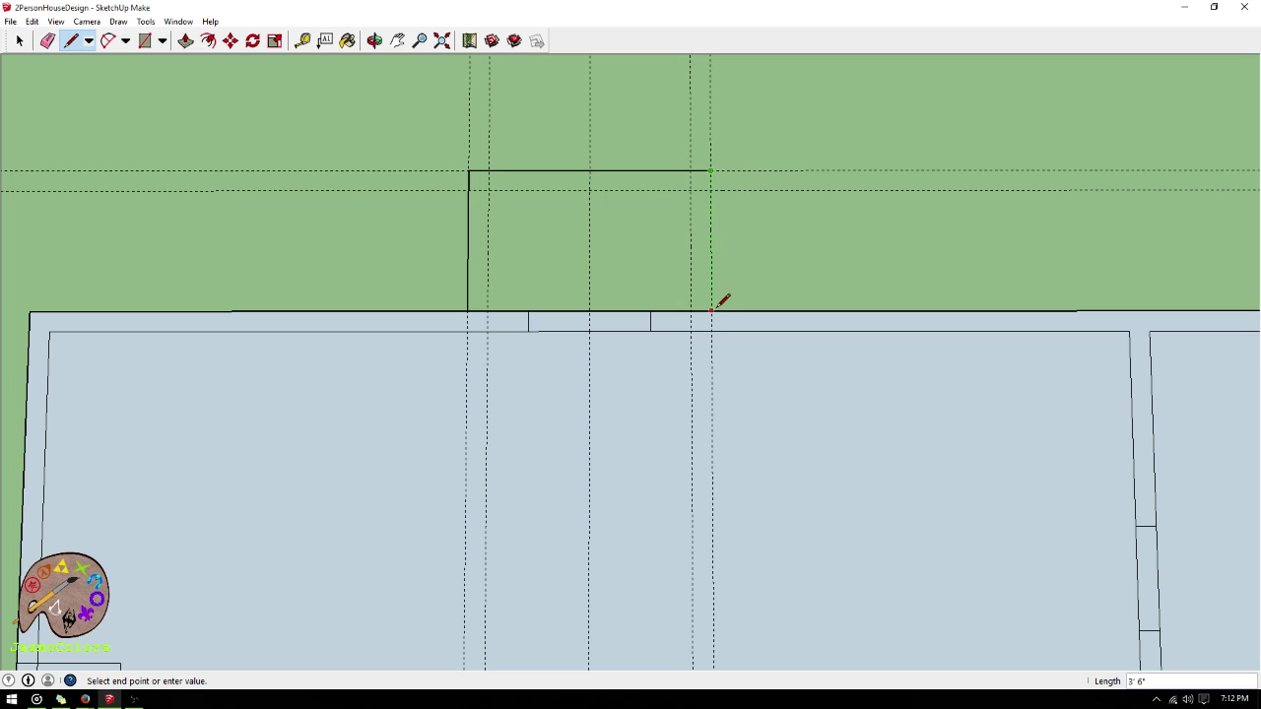
left_click(711, 311)
- Draw the entryway's inner outline along the inner guides, projecting 3' from the upper outer wall's outer edge
left_click(488, 311)
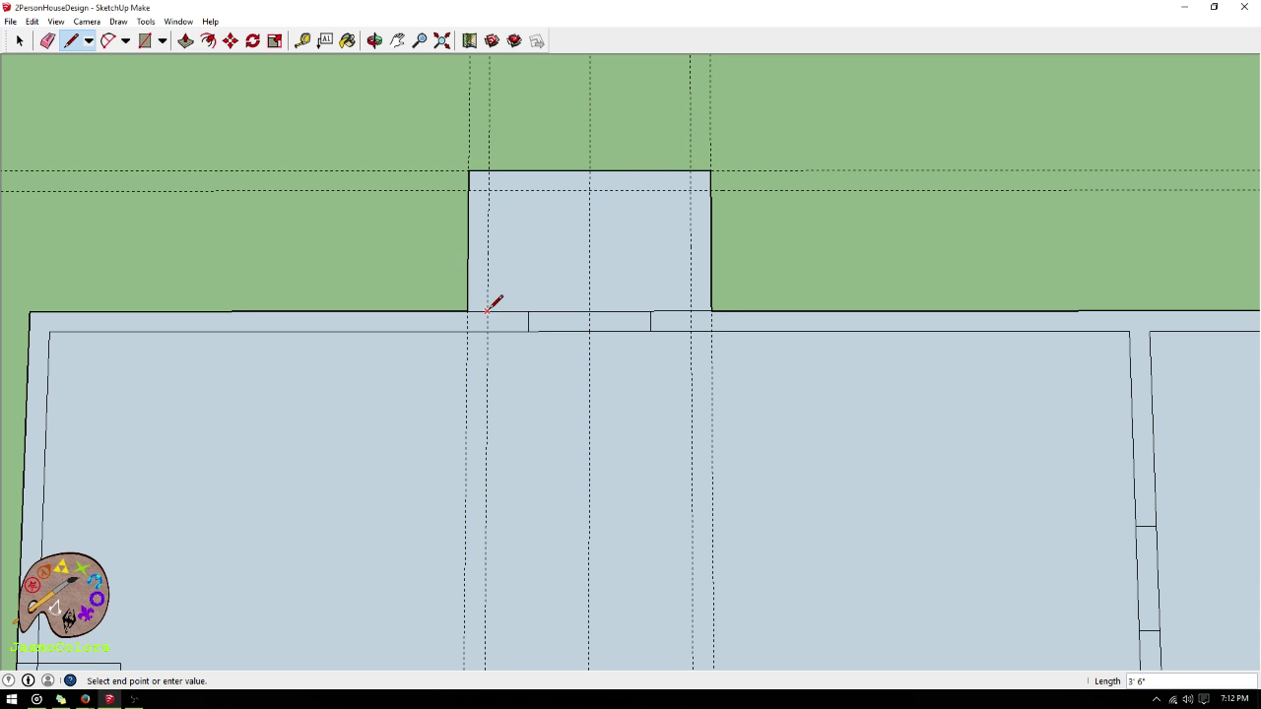
left_click(488, 190)
left_click(690, 190)
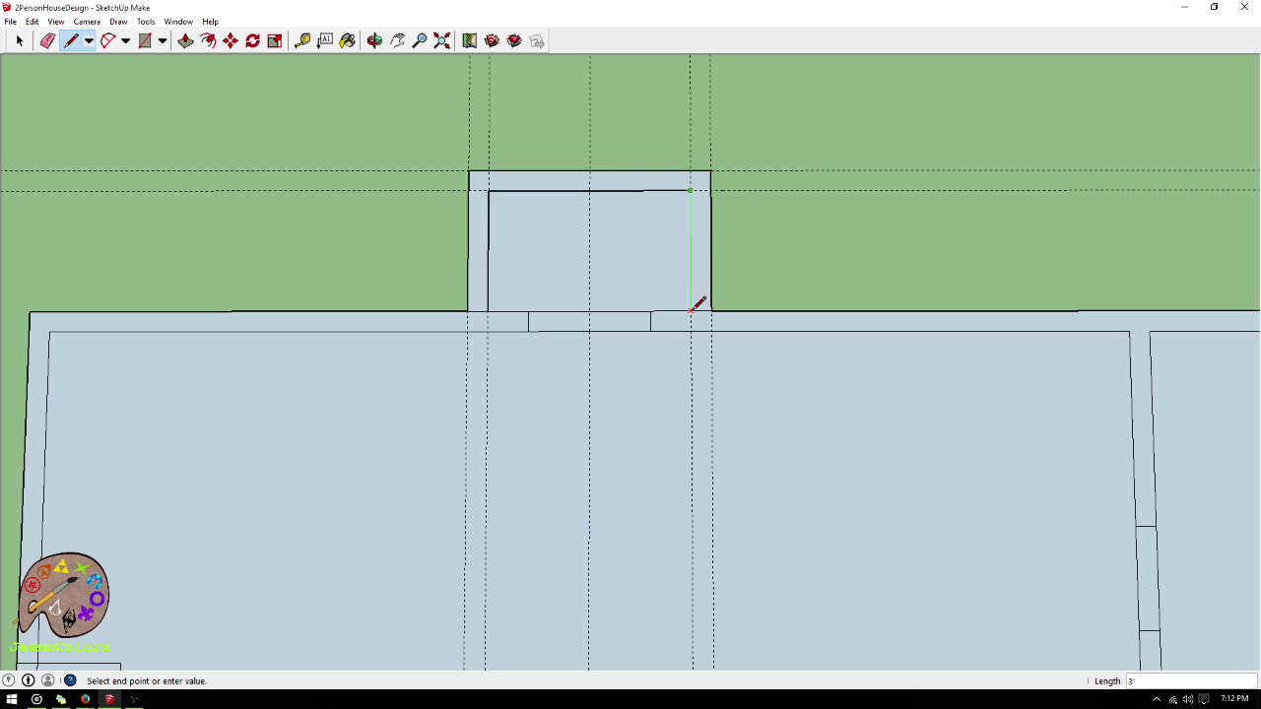
left_click(691, 311)
- Extend both side lines of the door opening 3' 6" to the entryway's outer edge, marking the opening in its front wall
left_click(651, 312)
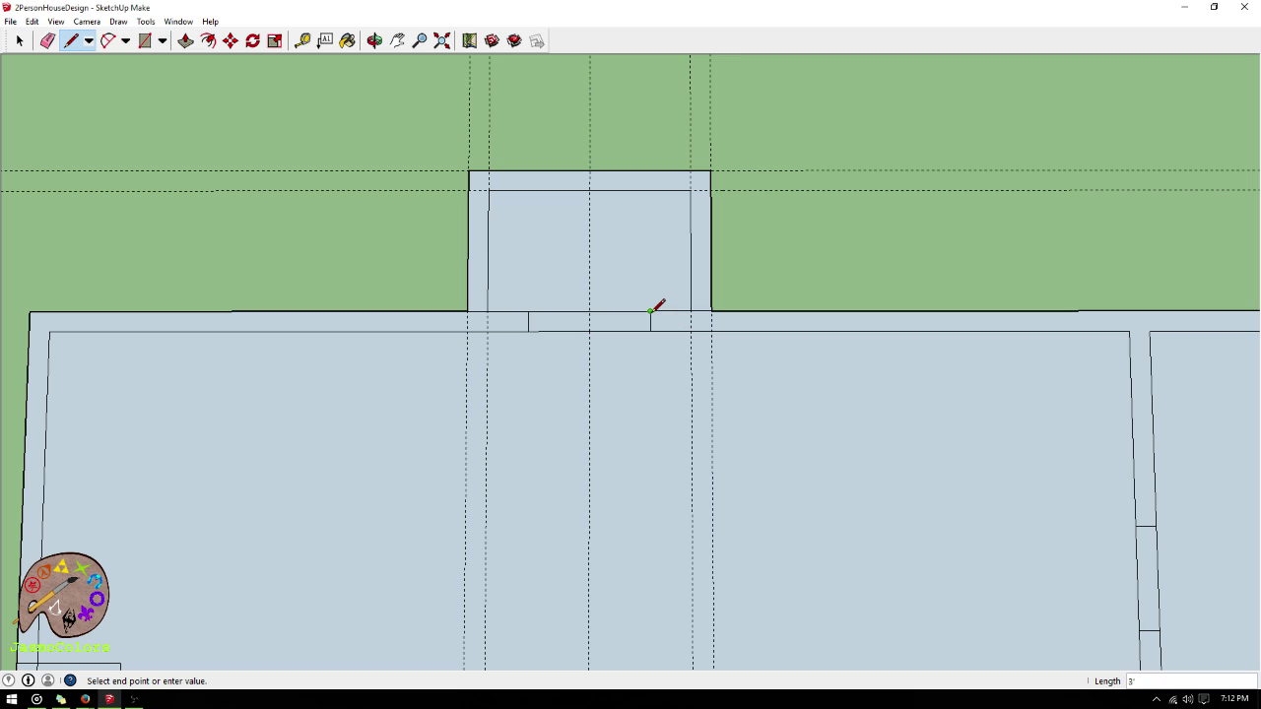
left_click(651, 172)
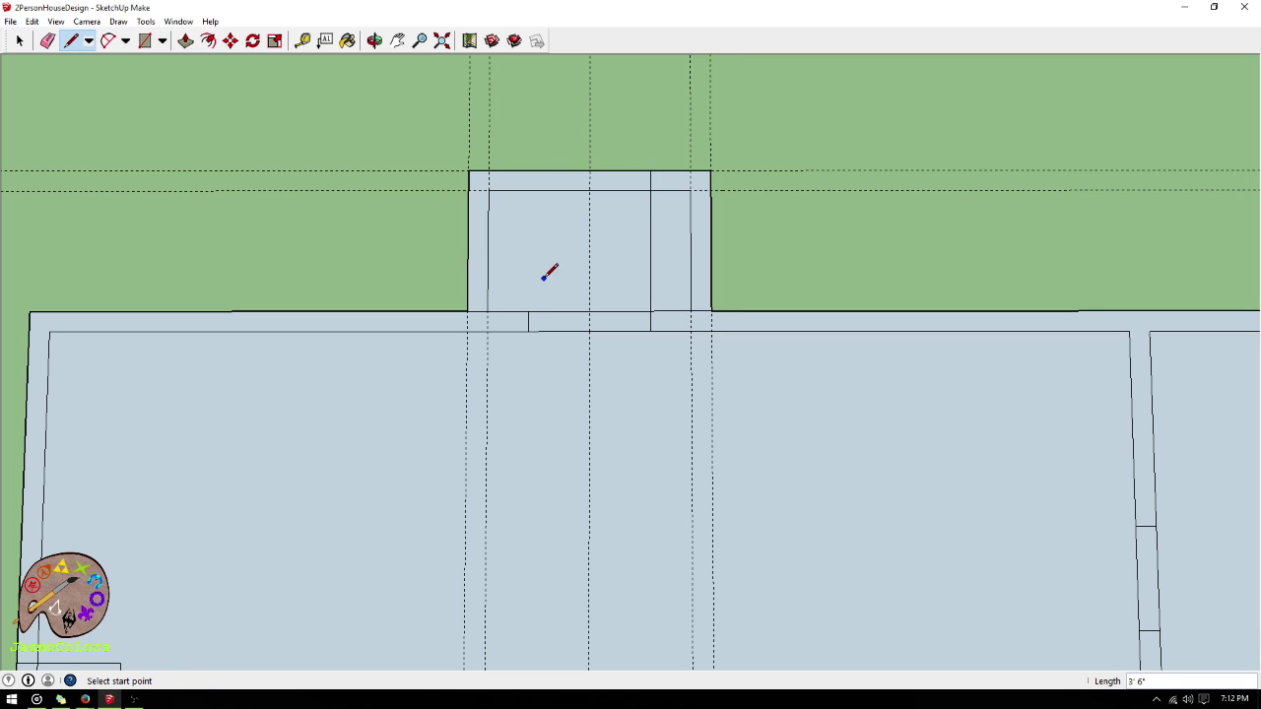
left_click(529, 311)
left_click(529, 171)
left_click(19, 40)
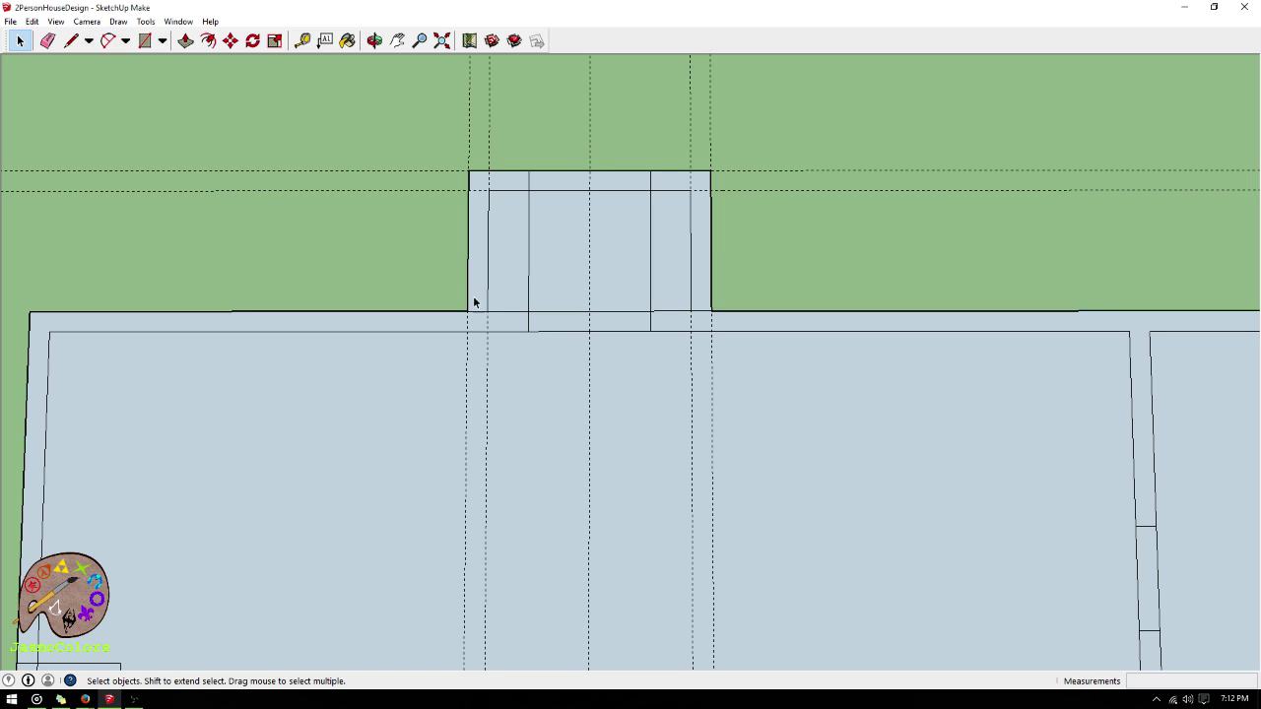
- Draw 6" lines across the upper outer wall in line with both inner side edges of the entryway
left_click(71, 41)
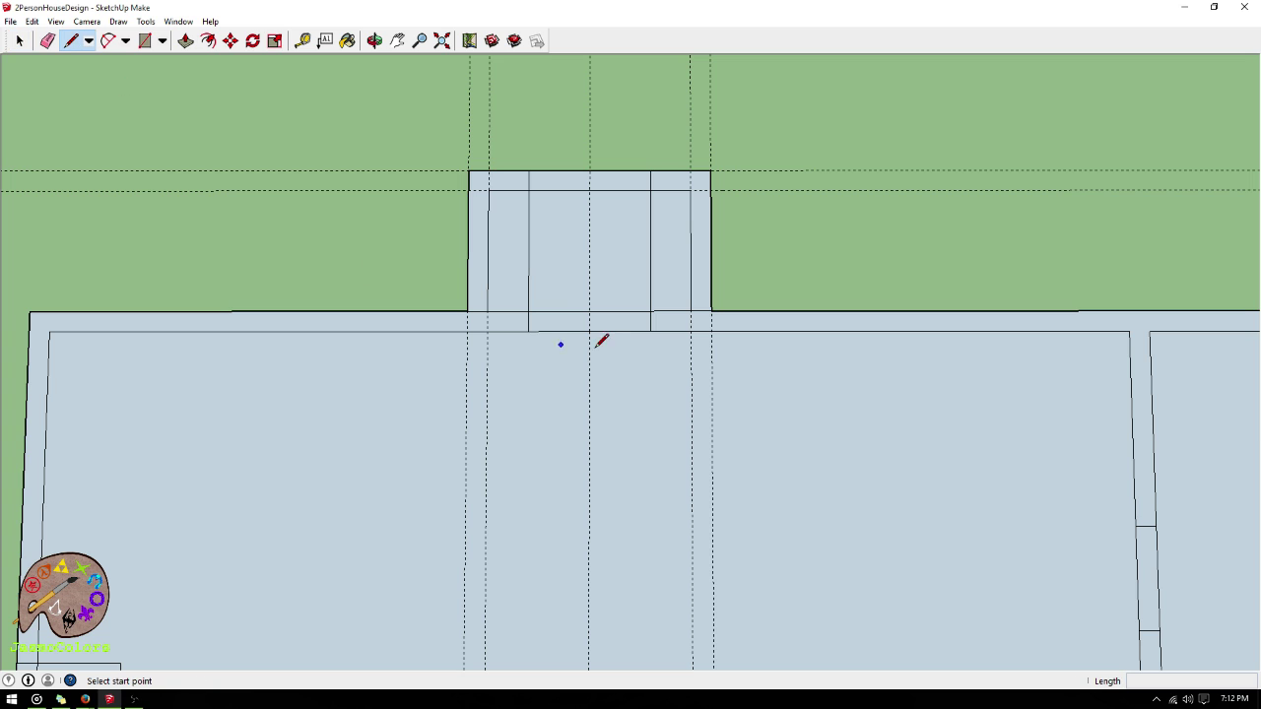
scroll(487, 324, "up", 3)
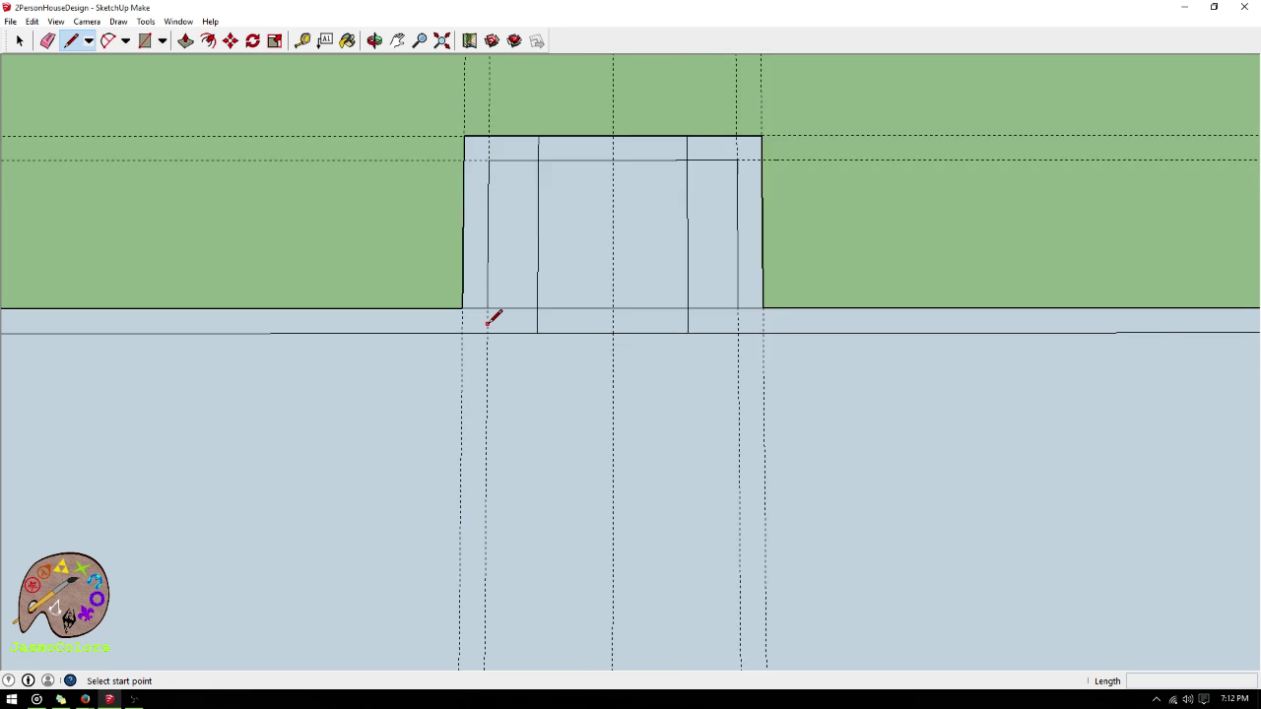
left_click(487, 335)
left_click(487, 306)
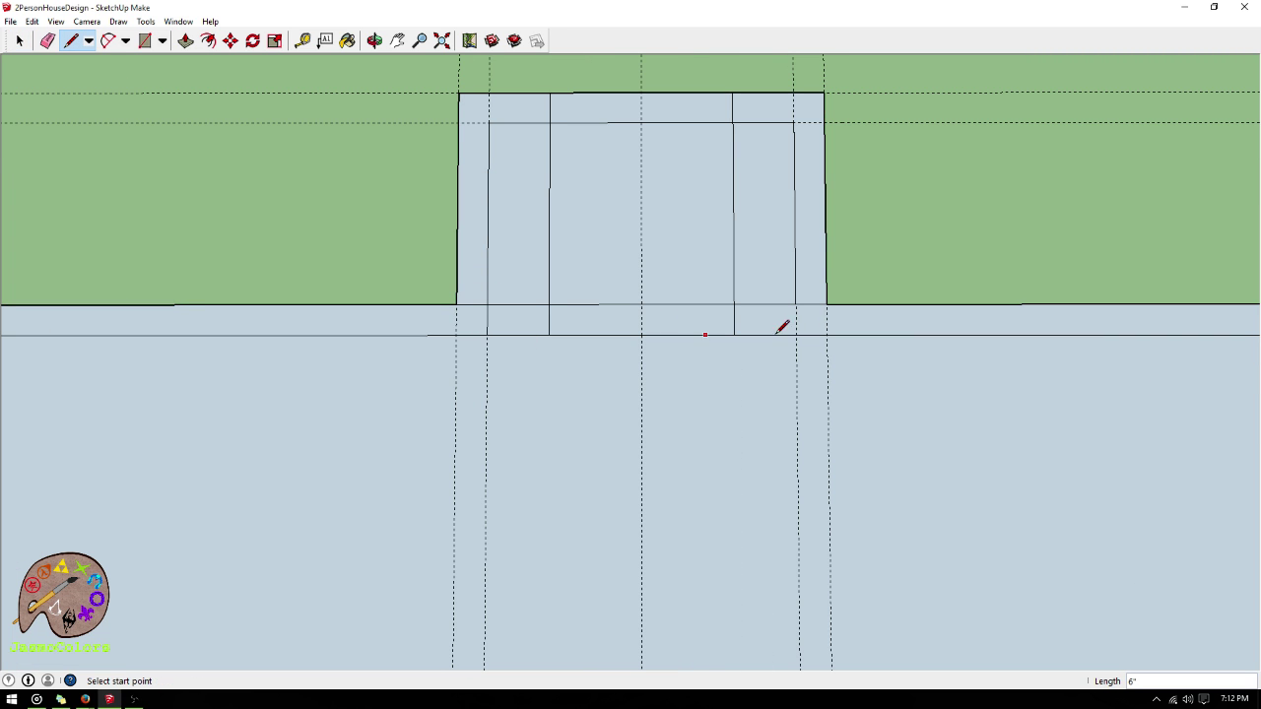
left_click(796, 306)
left_click(796, 335)
- Delete the upper wall segments, old door lines and leftover wall-junction edges so the entryway opens into the main room
left_click(19, 40)
left_click(549, 295)
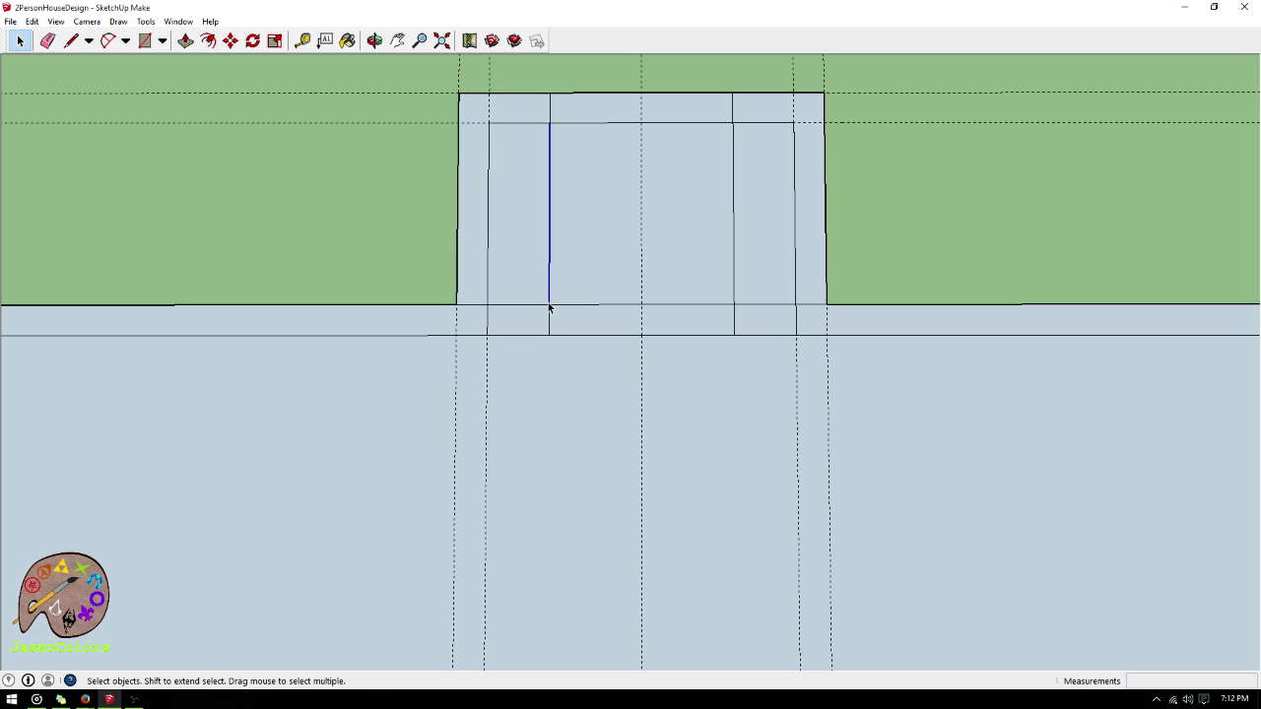
left_click(519, 300, "shift")
left_click(523, 297, "shift")
left_click(524, 305, "shift")
left_click(527, 335, "shift")
left_click(550, 331, "shift")
left_click(555, 336, "shift")
left_click(734, 292, "shift")
left_click(751, 302, "shift")
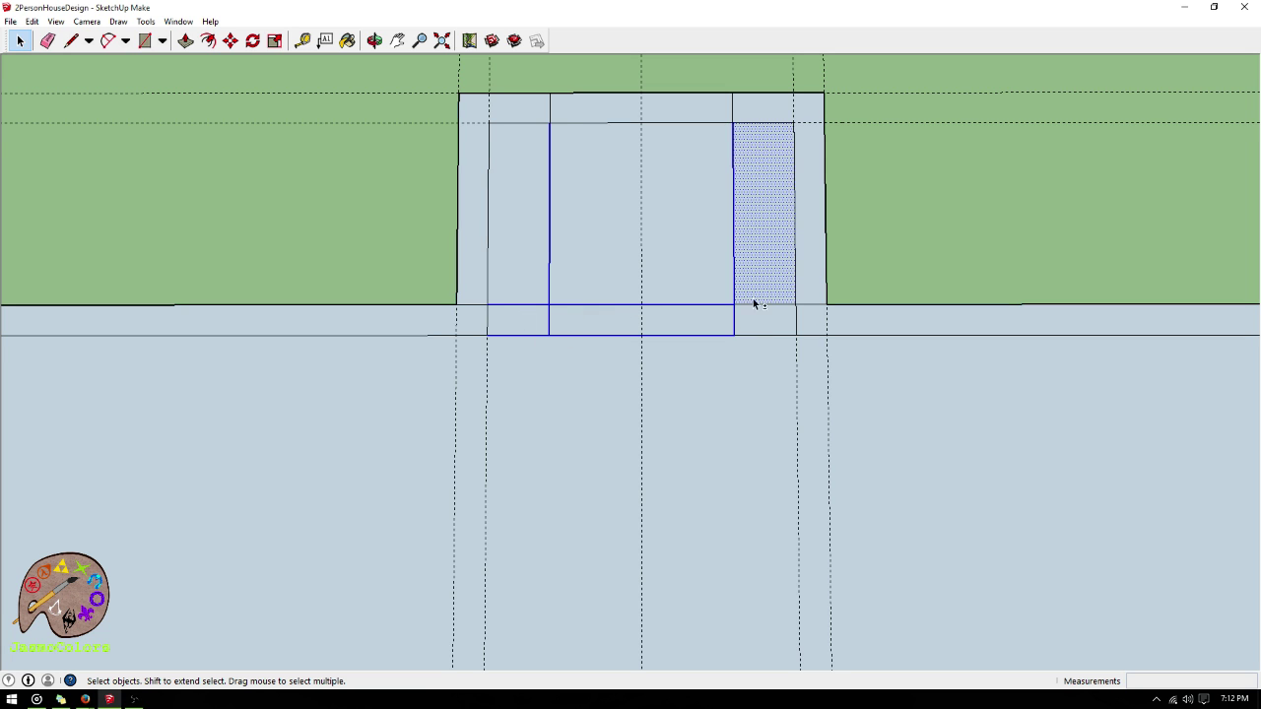
left_click(753, 300, "shift")
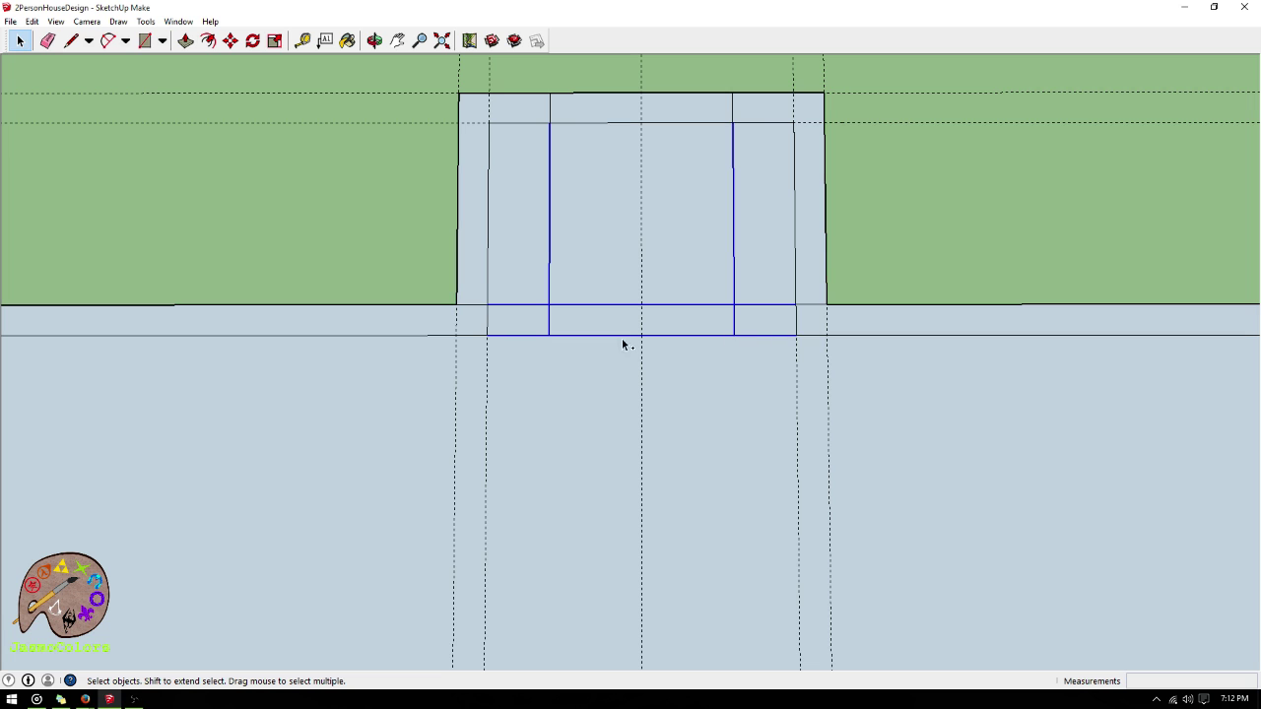
key("Delete")
scroll(641, 247, "down", 2)
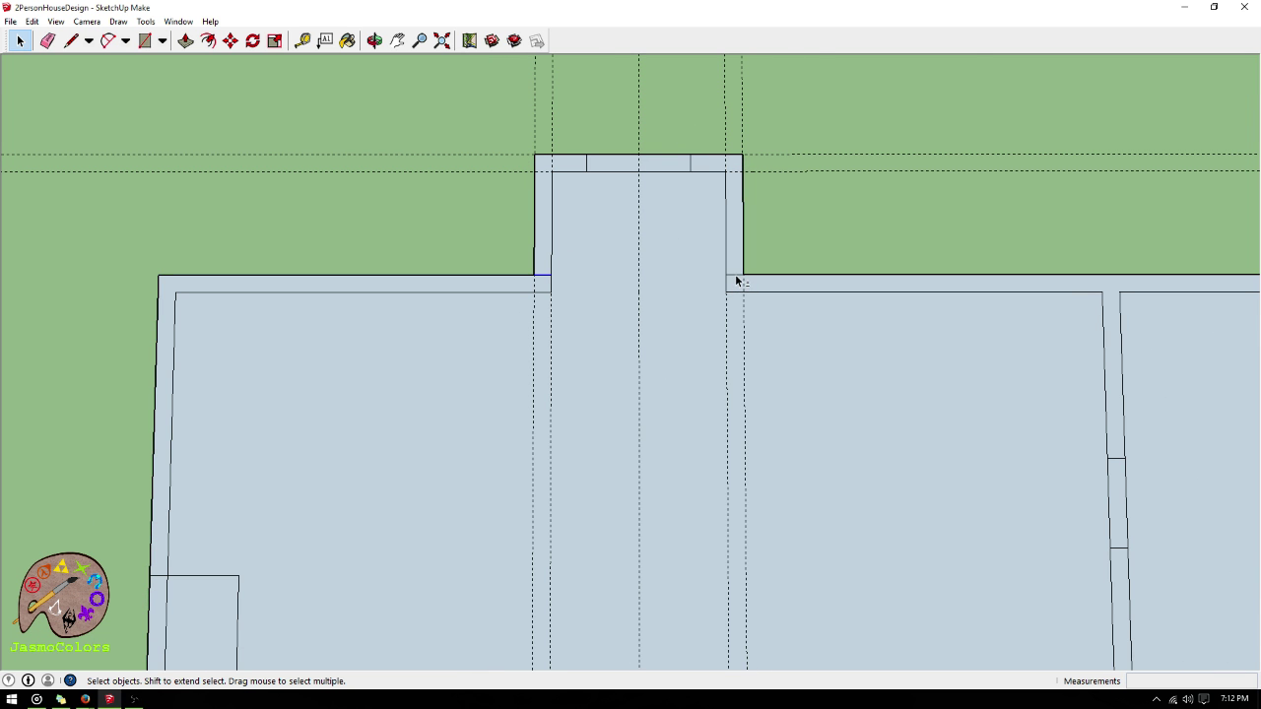
- Delete all guides from the floor plan
left_click(32, 21)
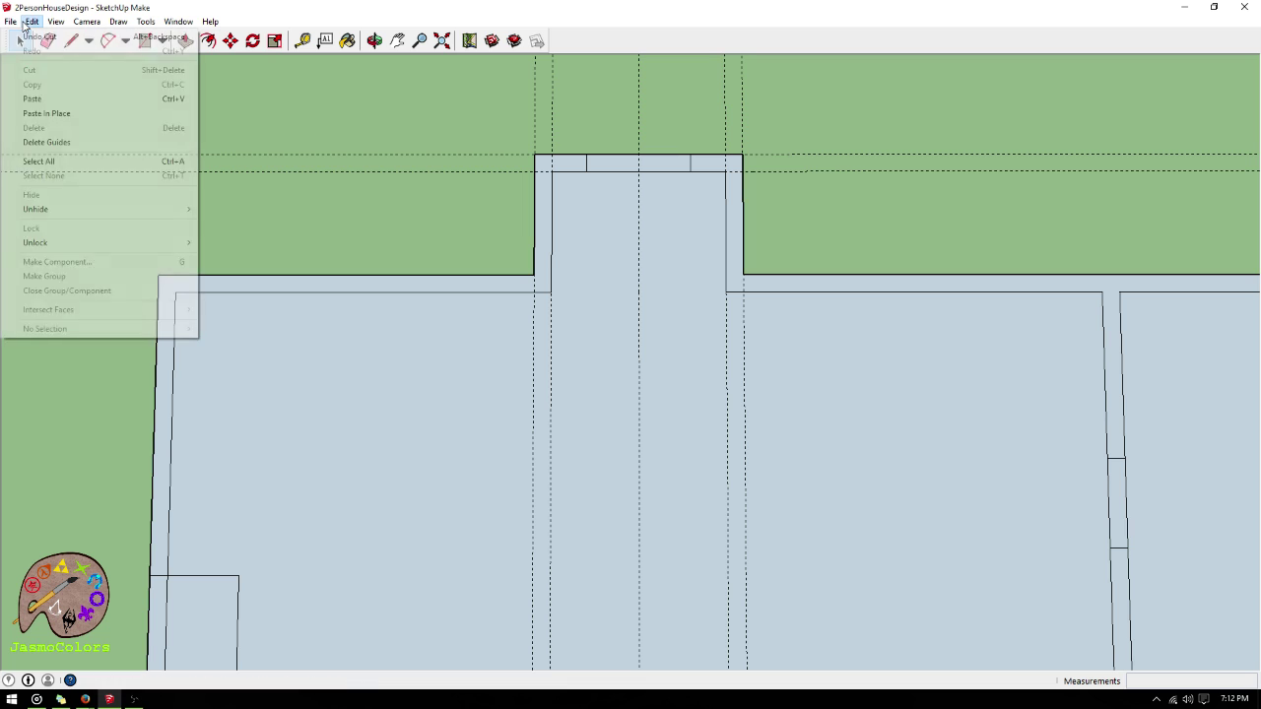
left_click(46, 144)
scroll(363, 143, "down", 5)
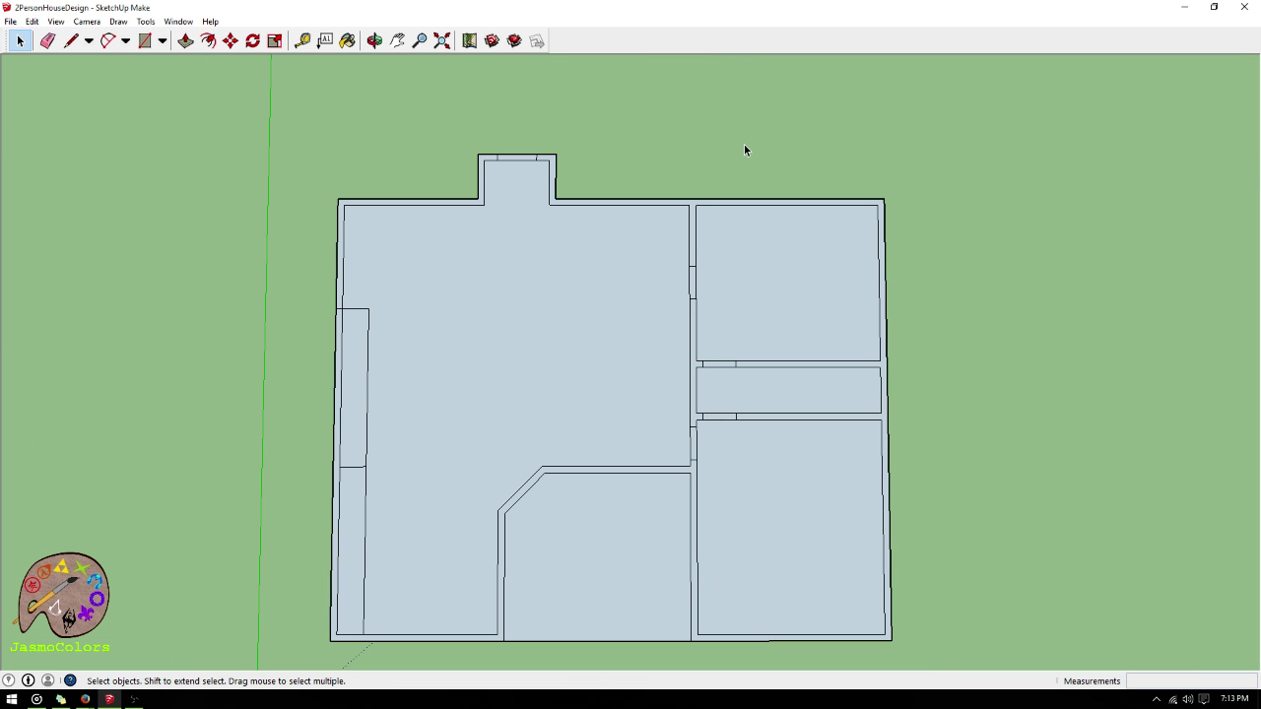
scroll(458, 184, "up", 6)
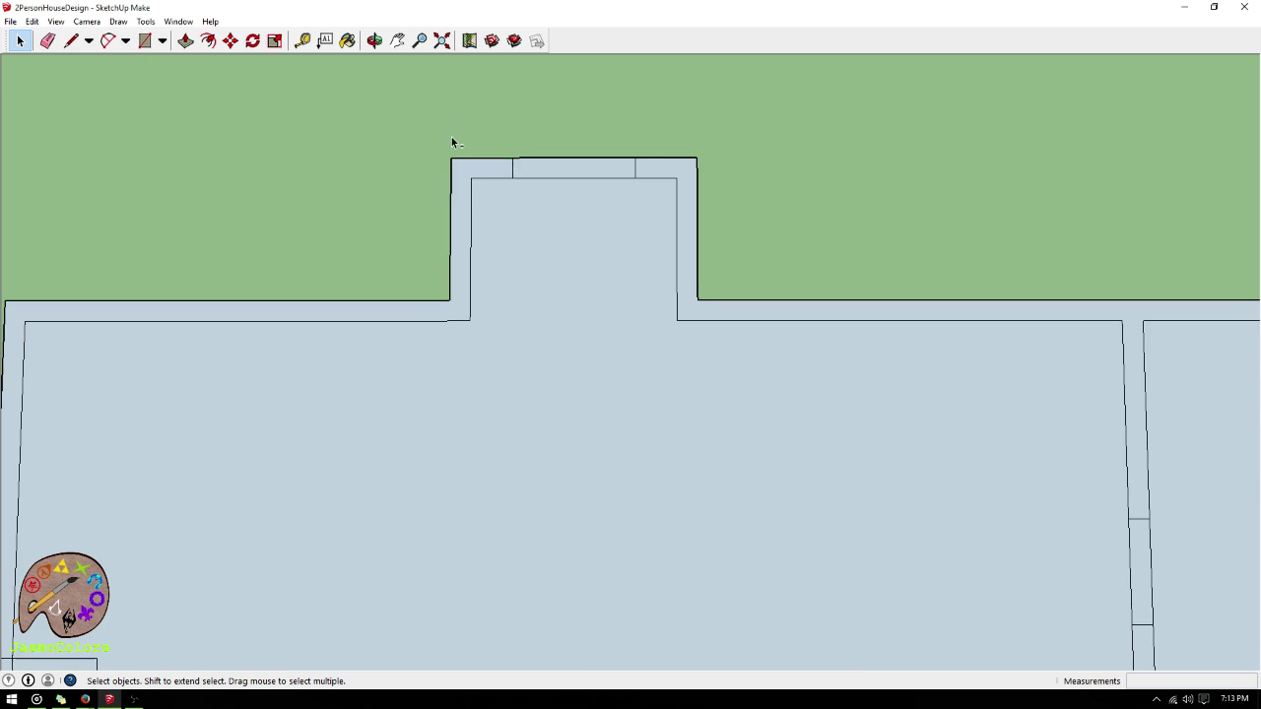
left_click(302, 41)
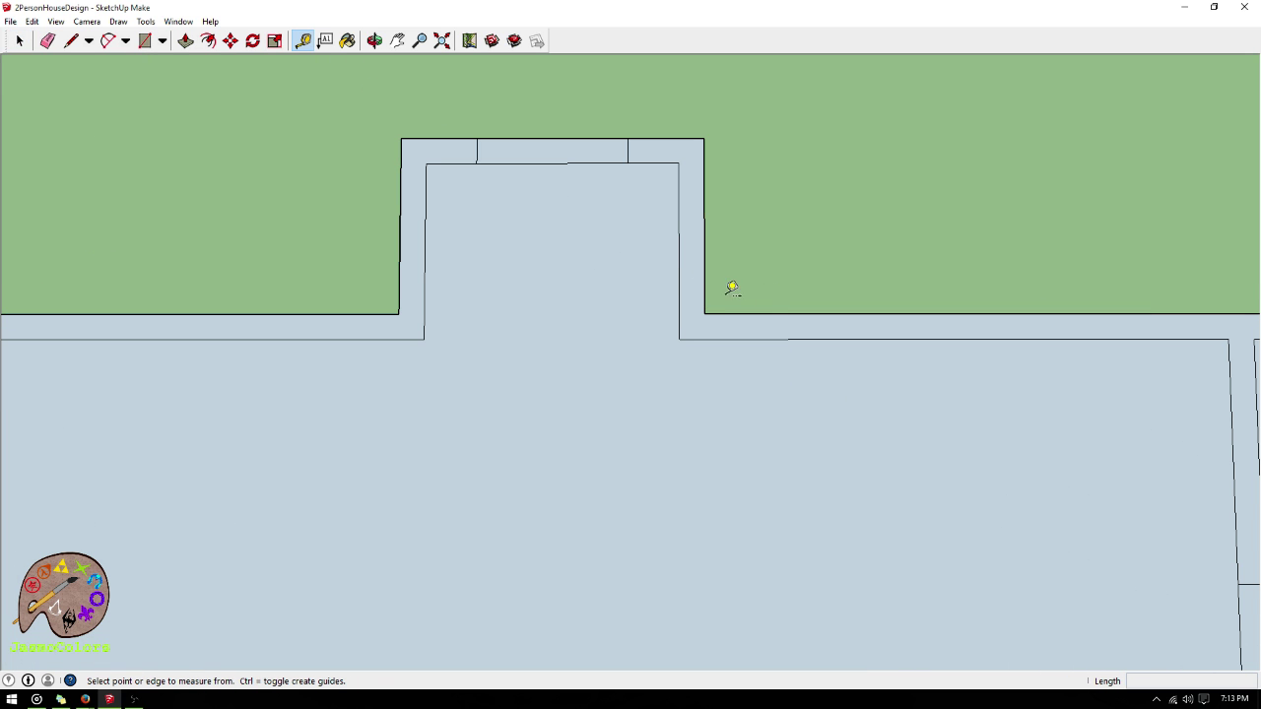
left_click(705, 290)
type("1'")
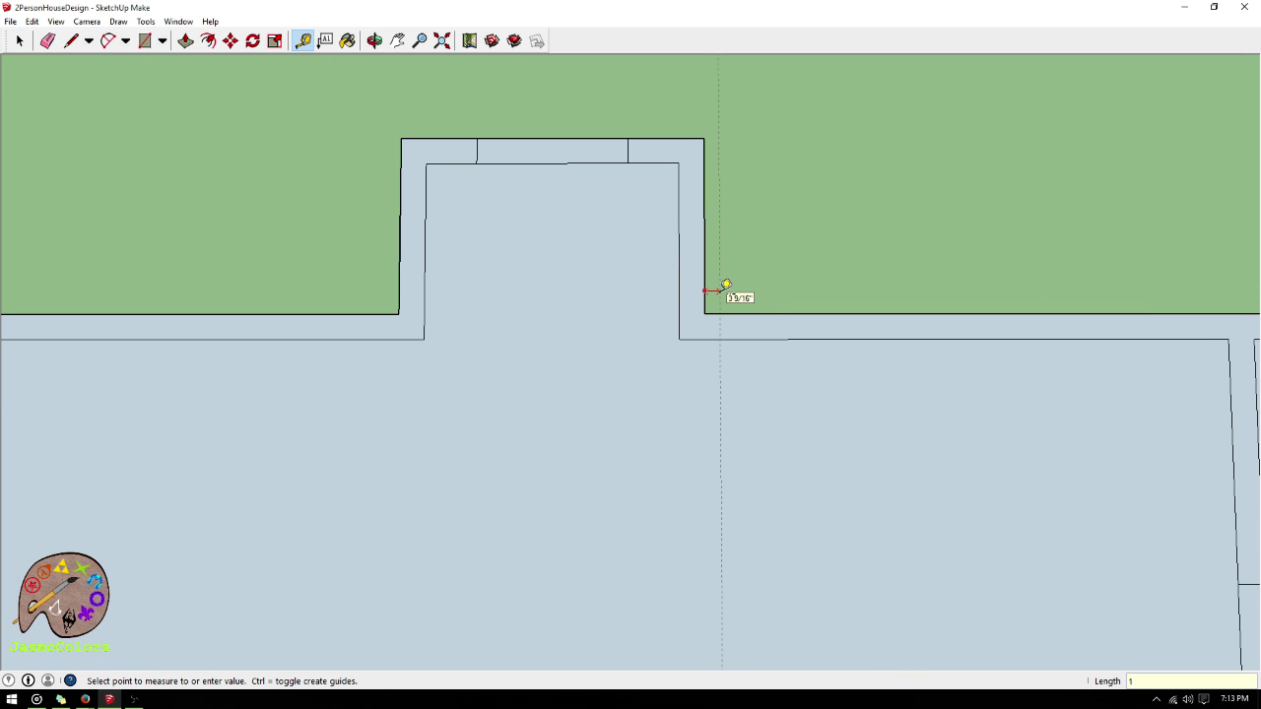
key("Return")
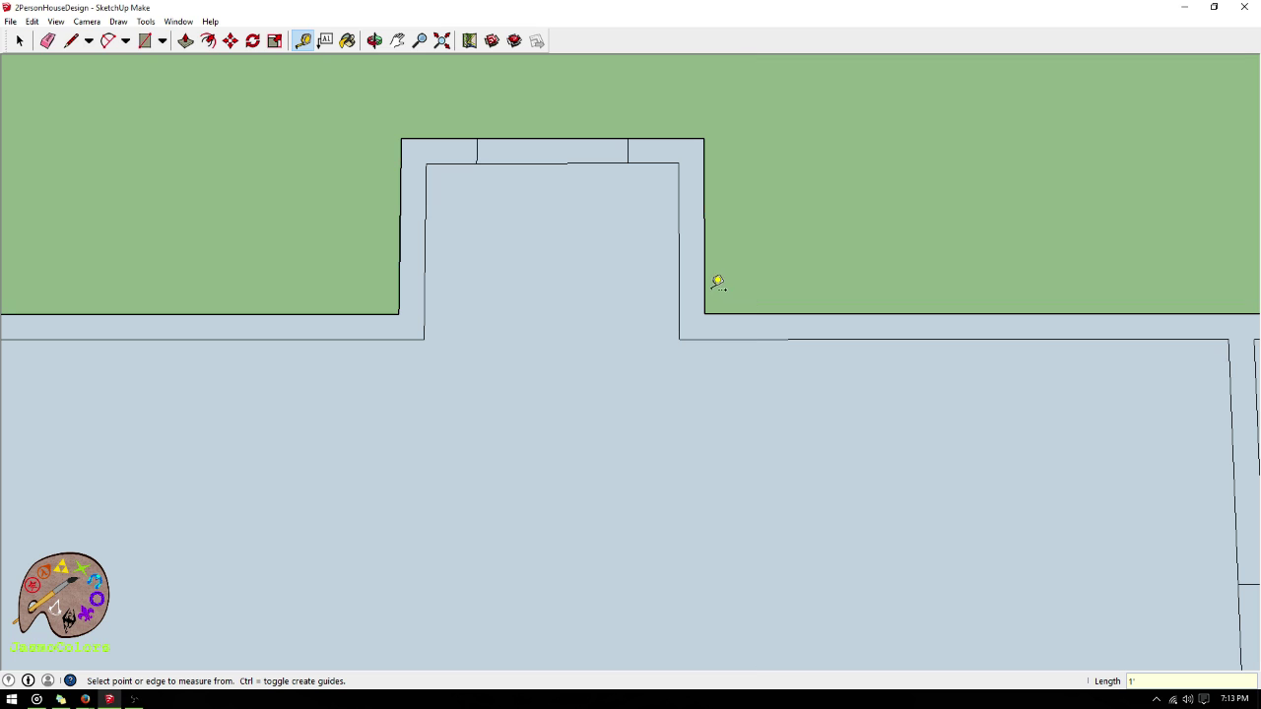
- Place guides 1.5' outside both outer side edges of the entryway and 1.5' outside the upper outer wall
left_click(705, 289)
type("1.5")
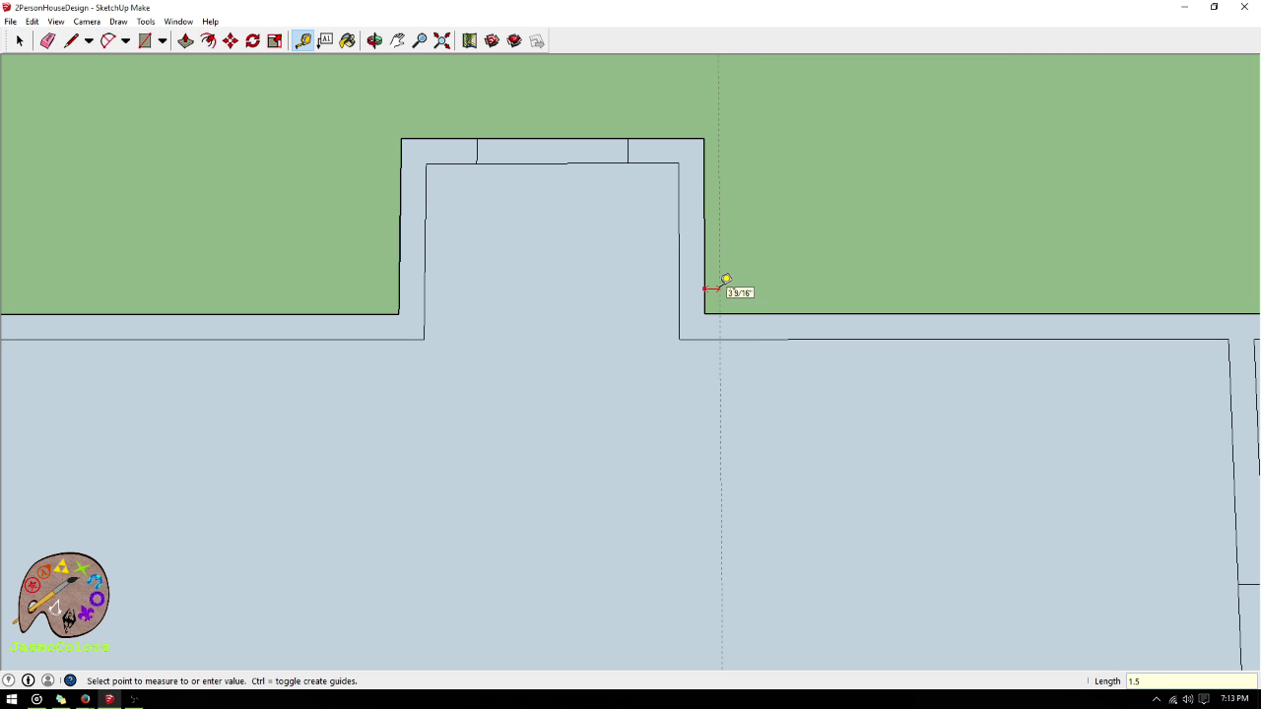
key("Return")
left_click(743, 313)
type("1.")
key("Return")
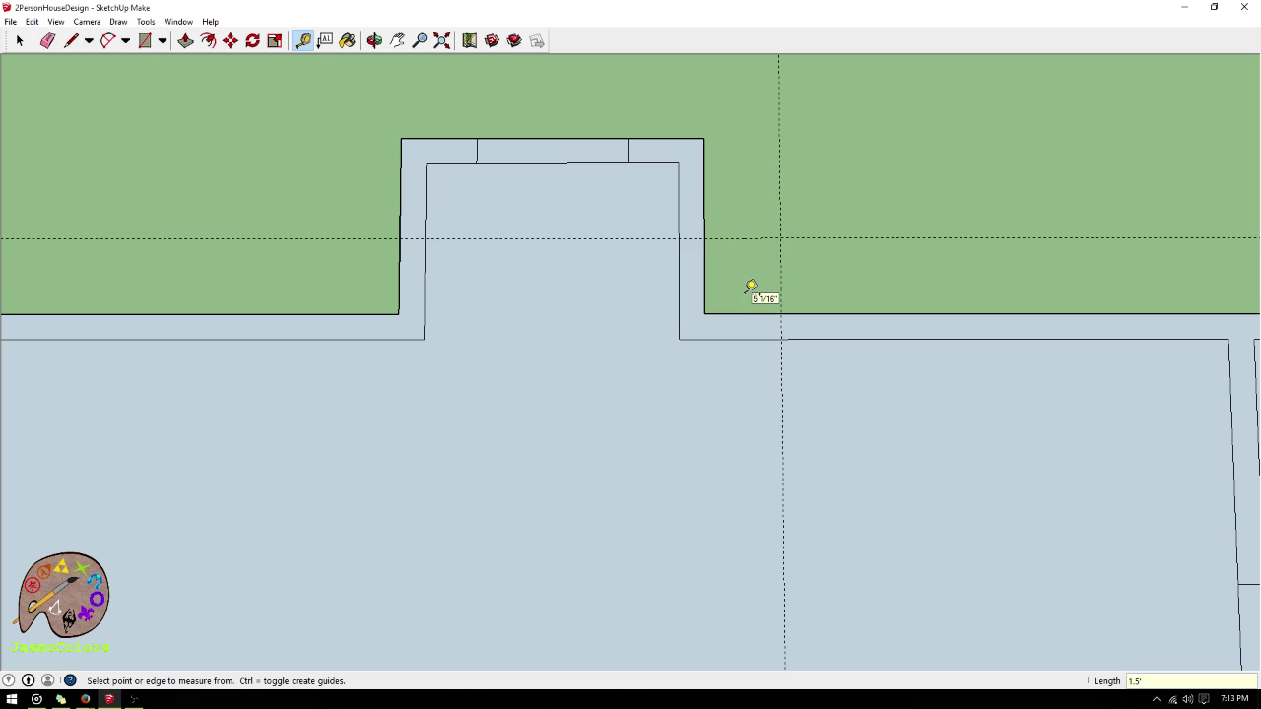
left_click(401, 292)
- Draw a diagonal between the guide intersections at the entryway's left outer corner and extend both ends to the inner wall edges
left_click(70, 40)
left_click(321, 315)
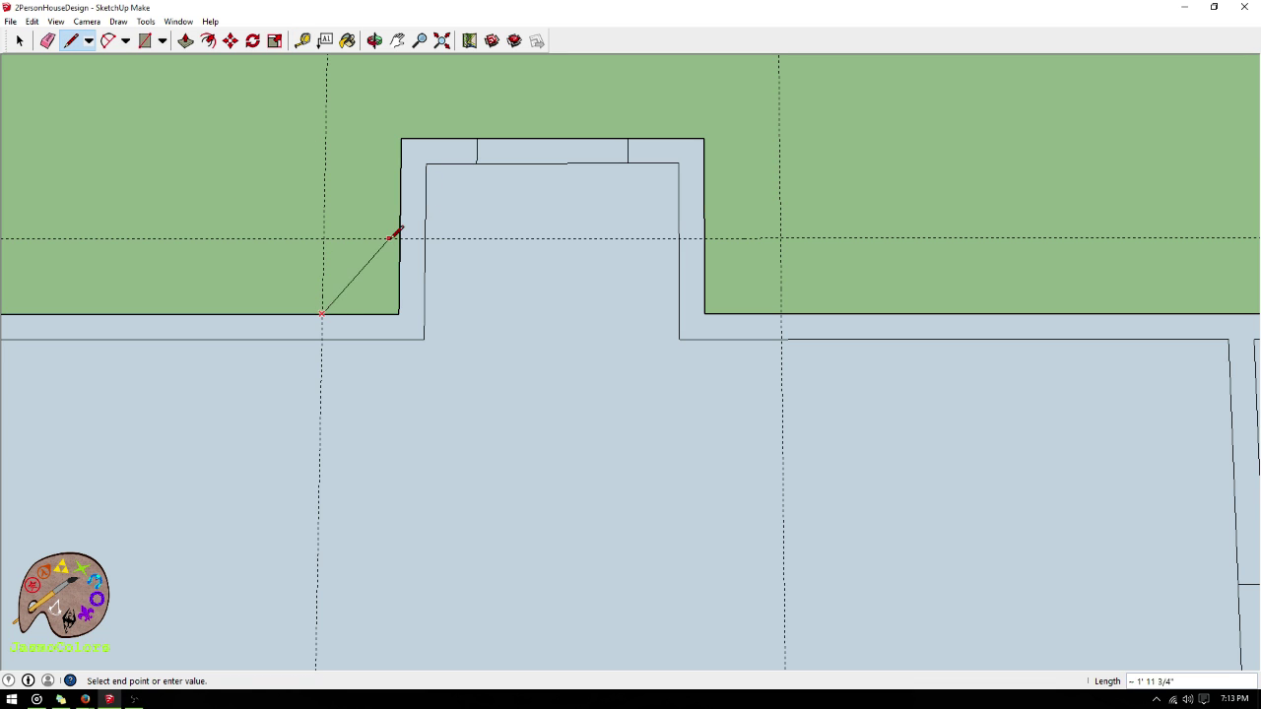
left_click(399, 237)
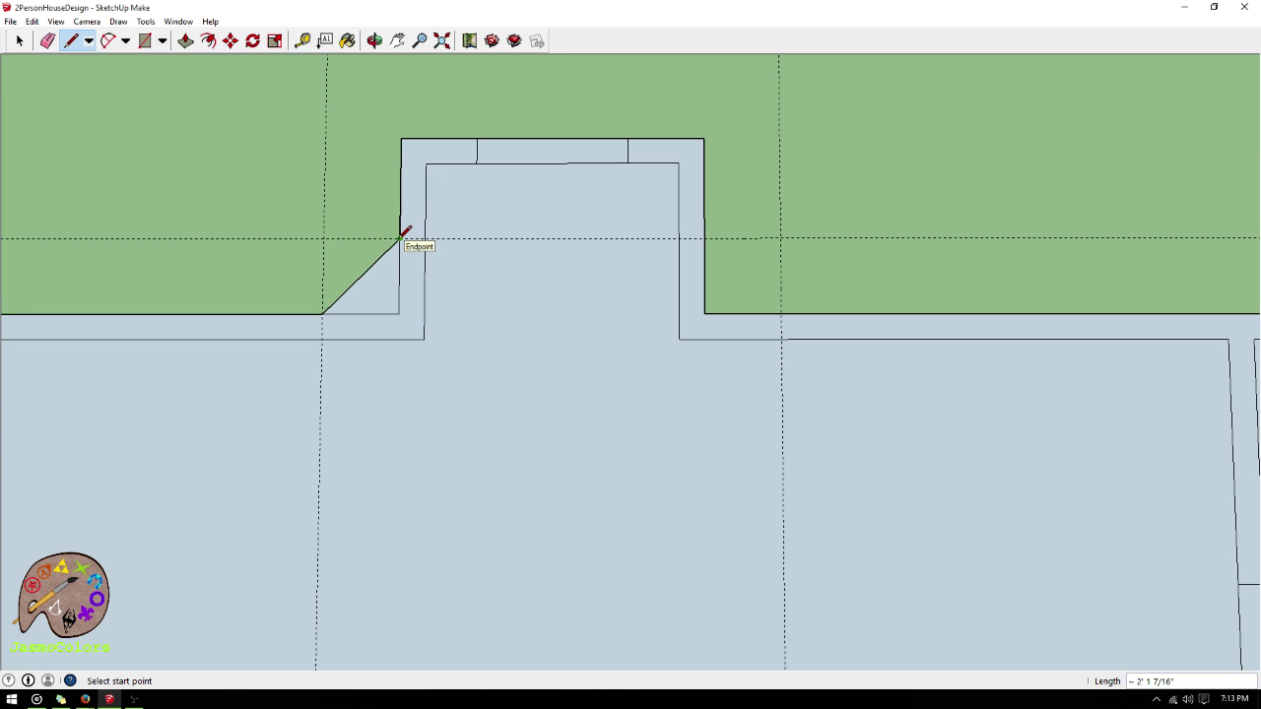
left_click(400, 238)
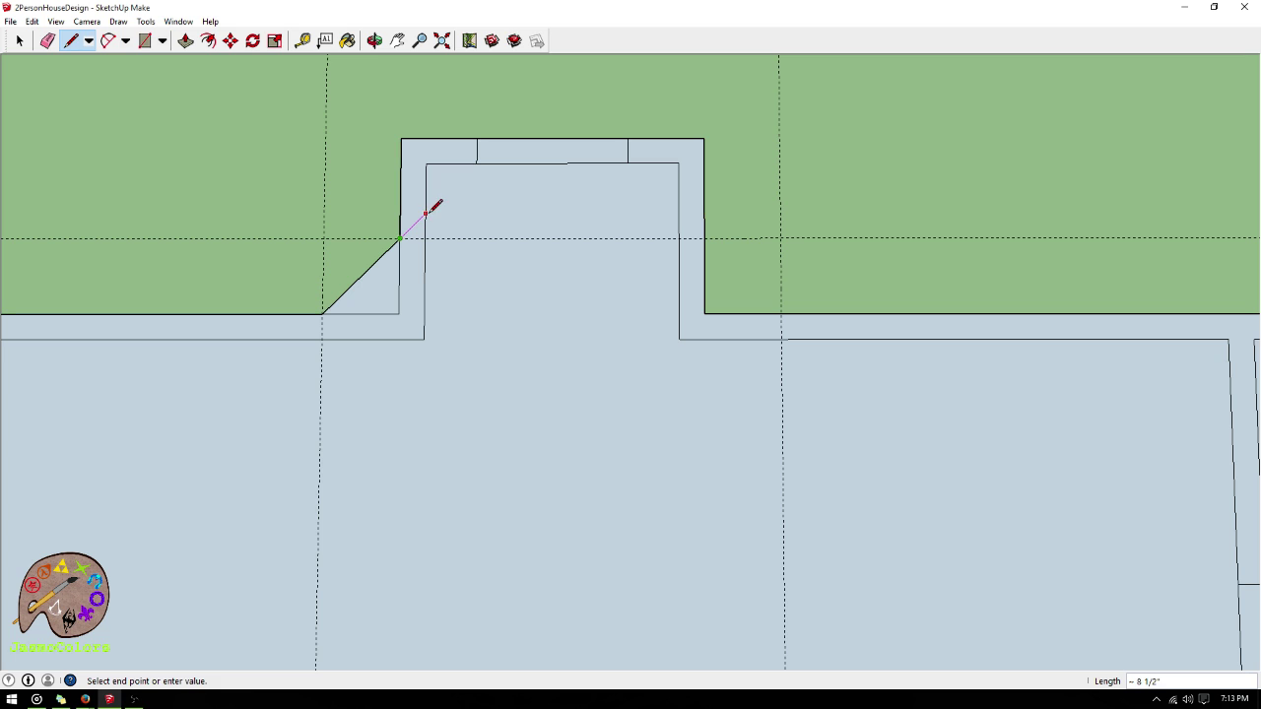
left_click(425, 213)
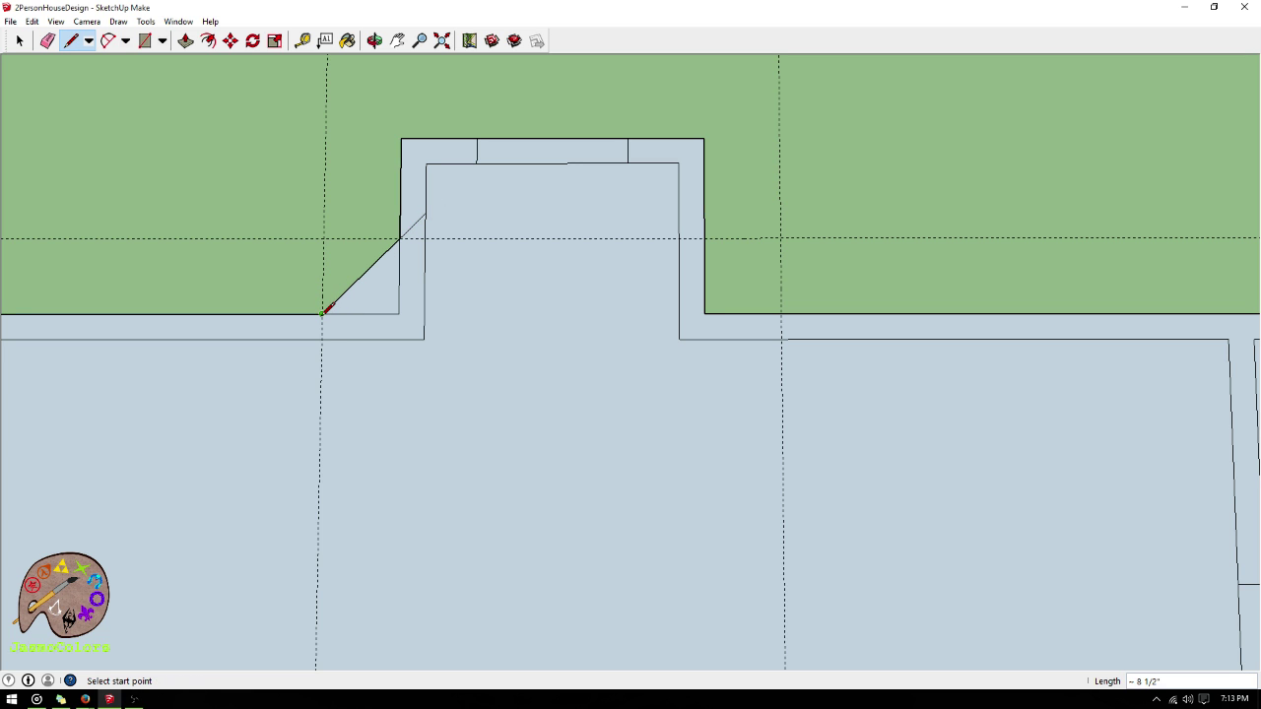
left_click(323, 313)
left_click(297, 339)
- Draw a matching diagonal at the entryway's right outer corner and extend both ends to the inner wall edges
left_click(703, 239)
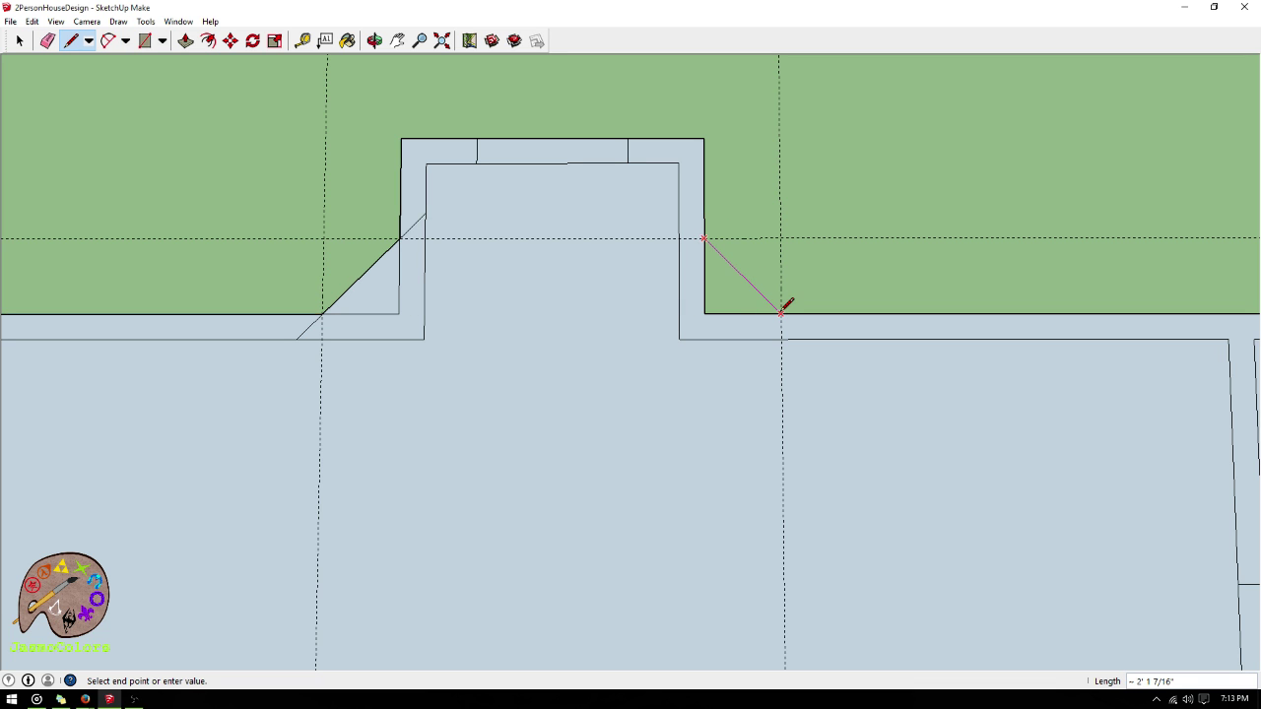
left_click(781, 314)
left_click(781, 313)
left_click(806, 338)
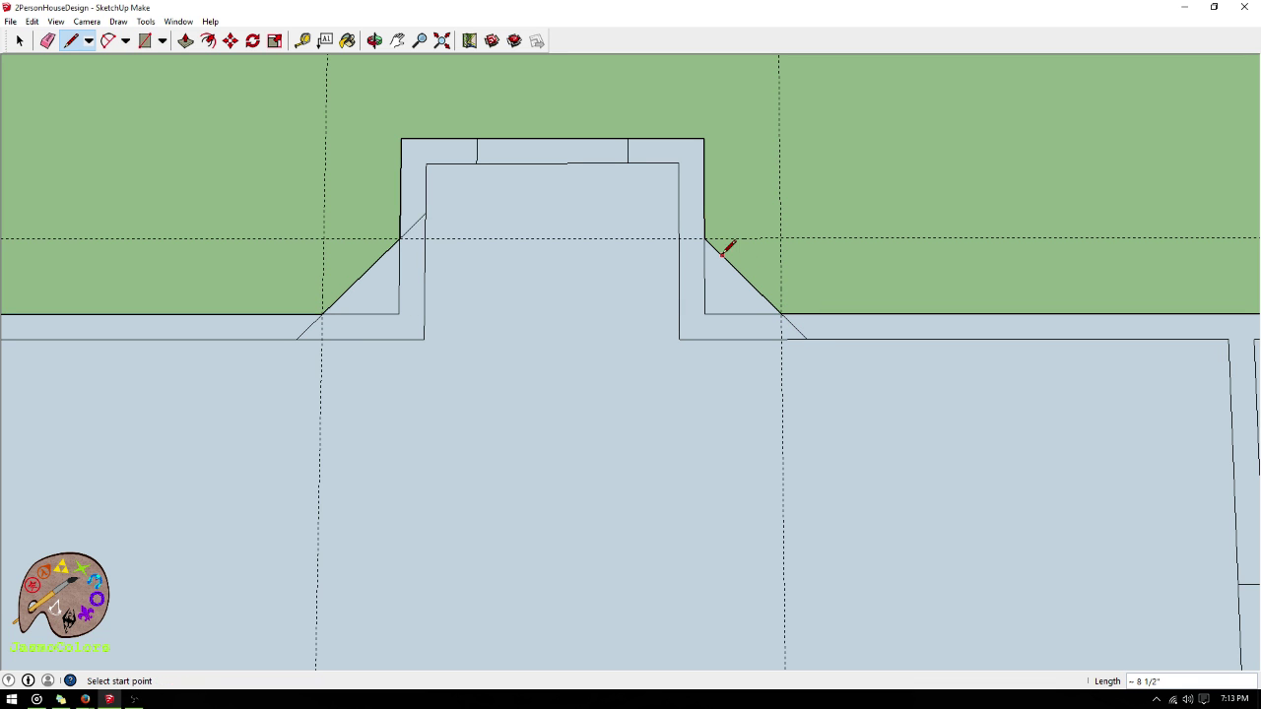
left_click(704, 239)
left_click(679, 213)
- Offset a guide 6" inward from each of the two diagonal lines to mark the diagonal walls' thickness
left_click(301, 40)
left_click(371, 266)
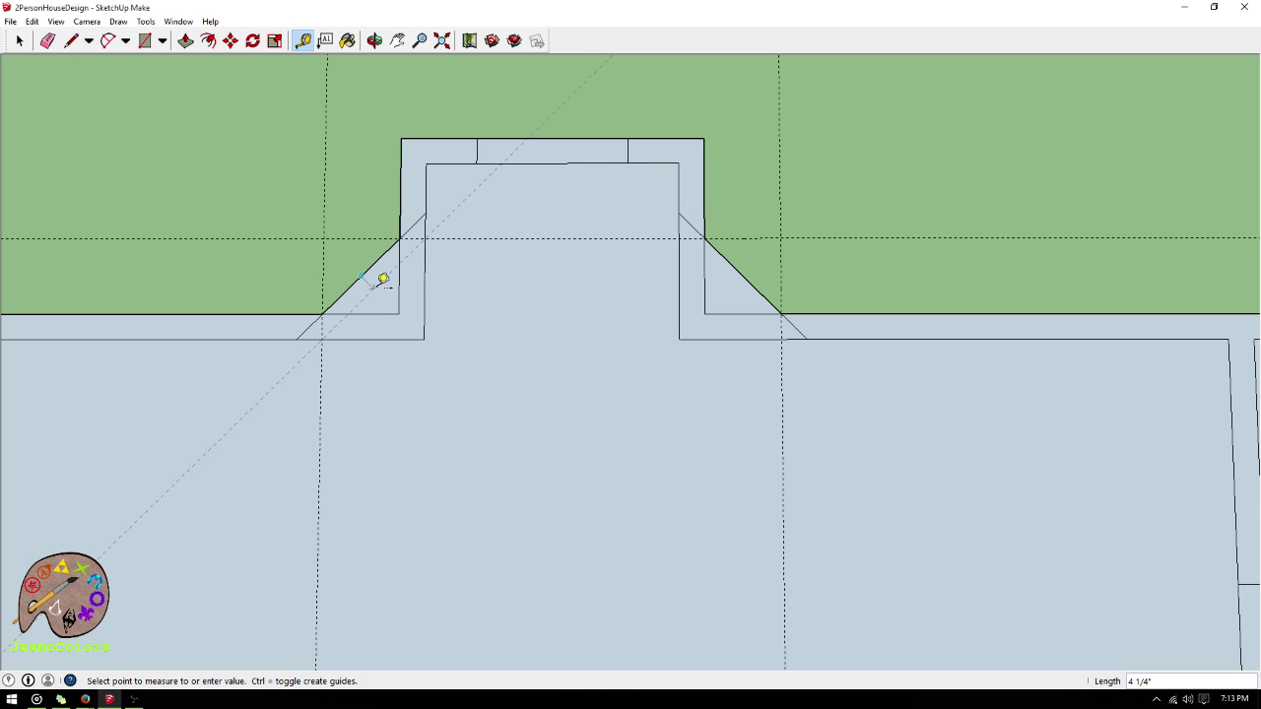
type("6")
key("Return")
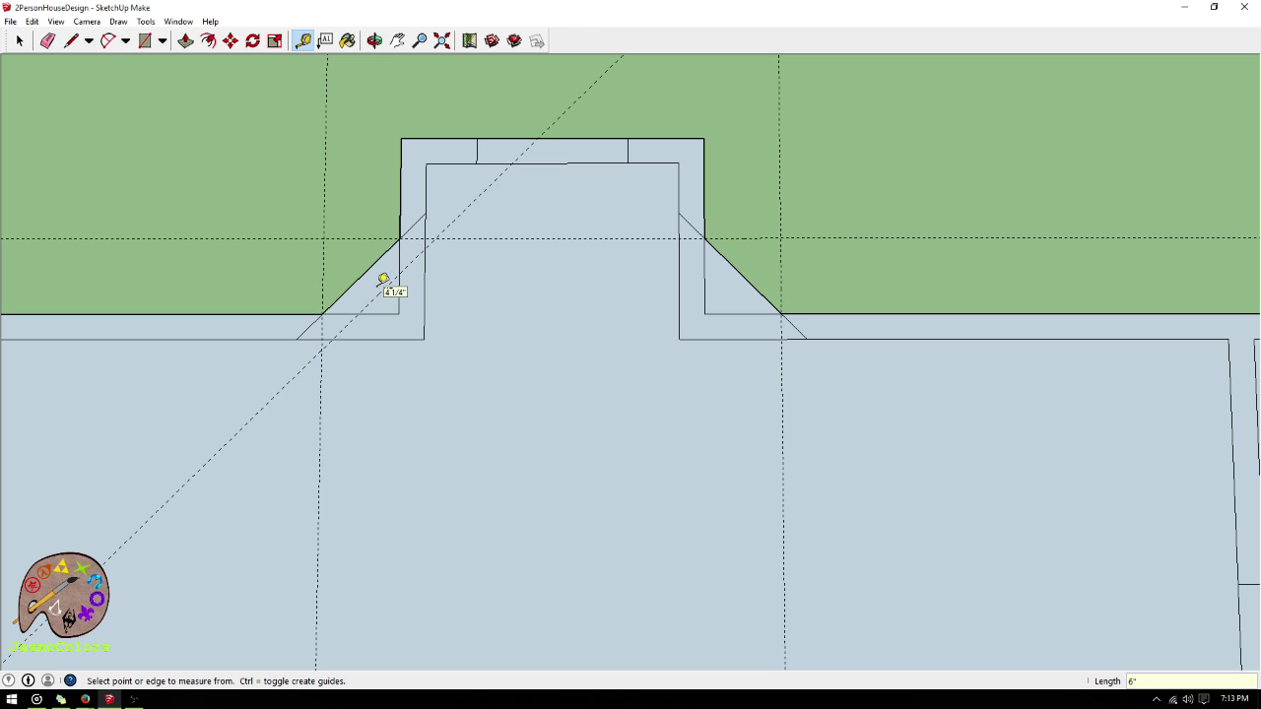
left_click(732, 264)
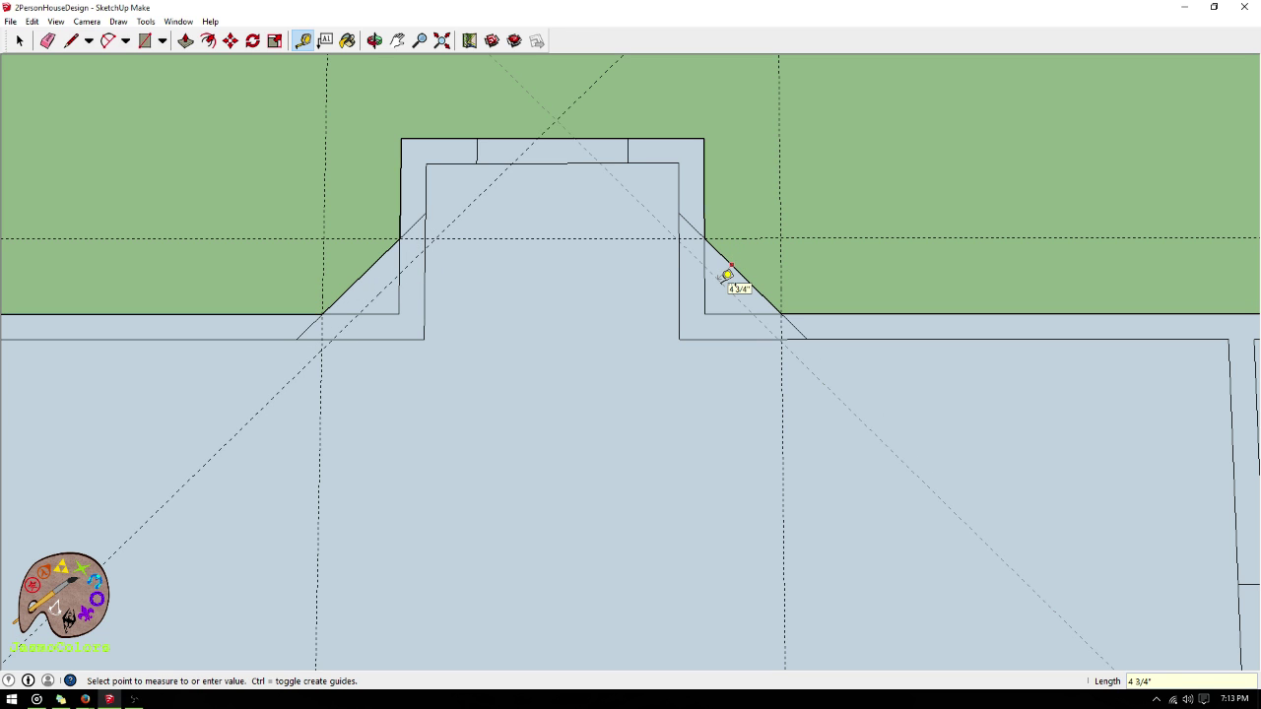
type("6")
key("Return")
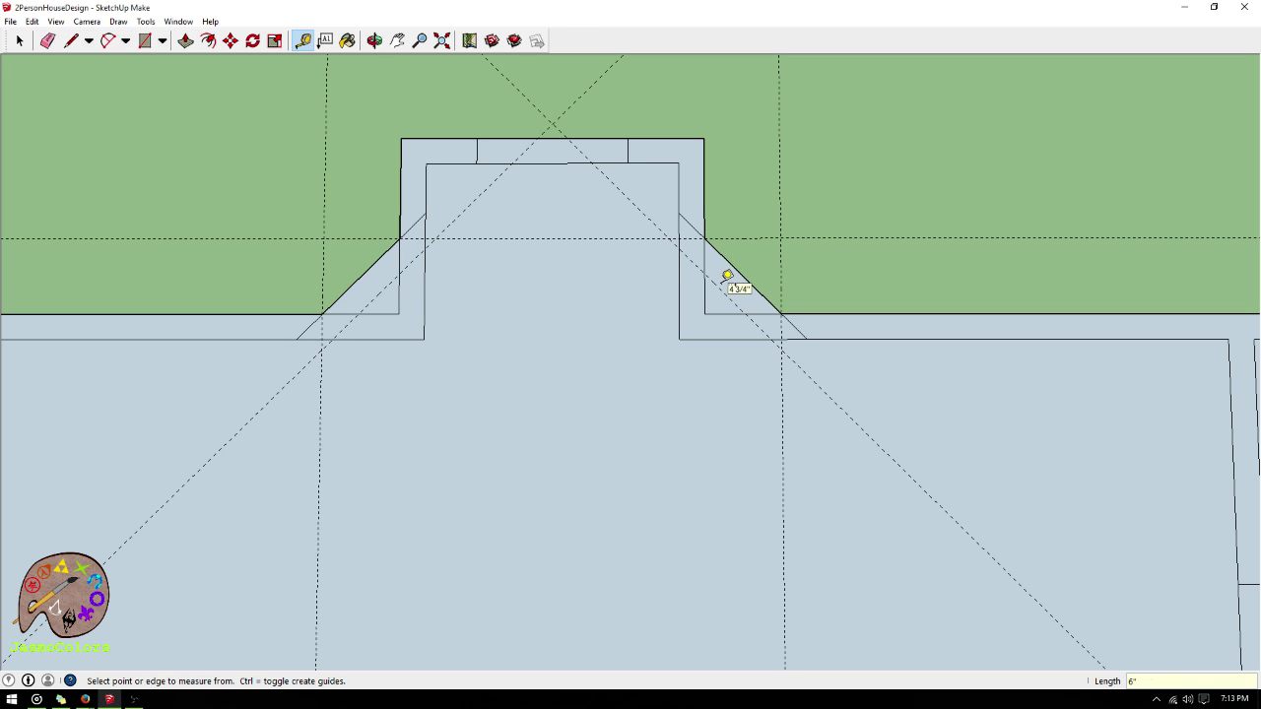
- Draw the inner edges of both diagonal walls along the 6" offset guides, and delete all guides
left_click(70, 40)
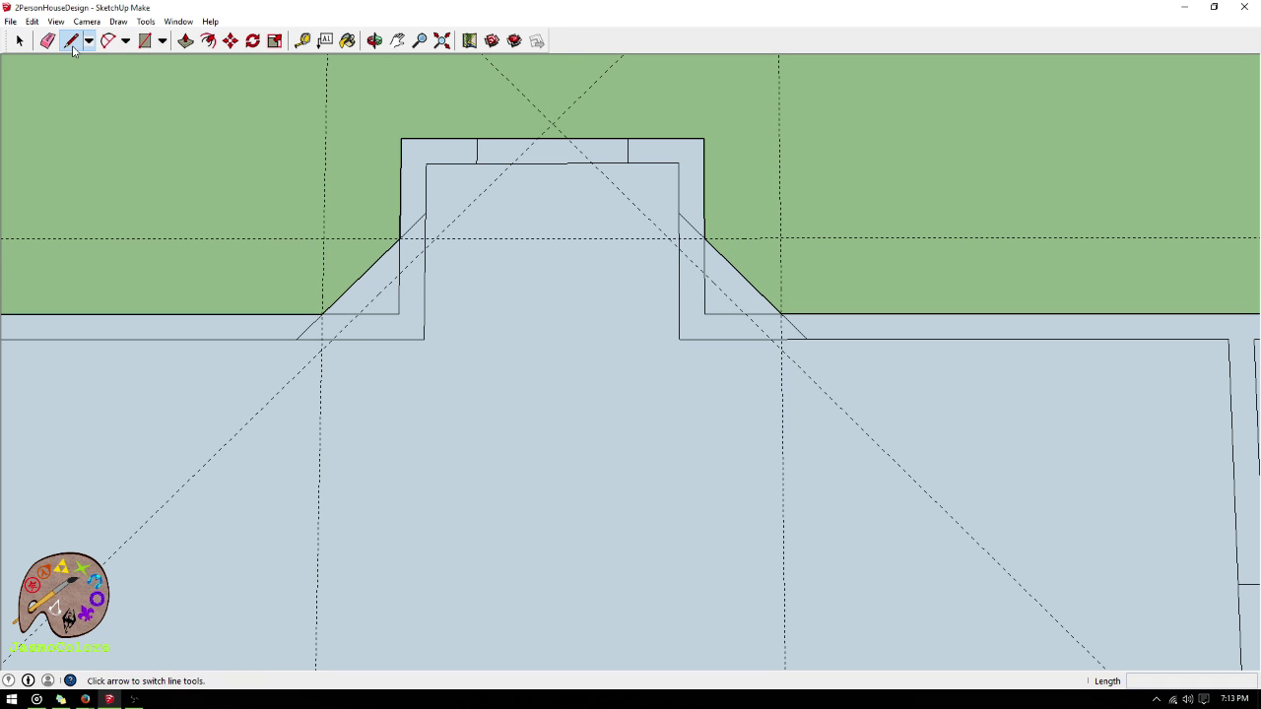
left_click(426, 247)
left_click(333, 338)
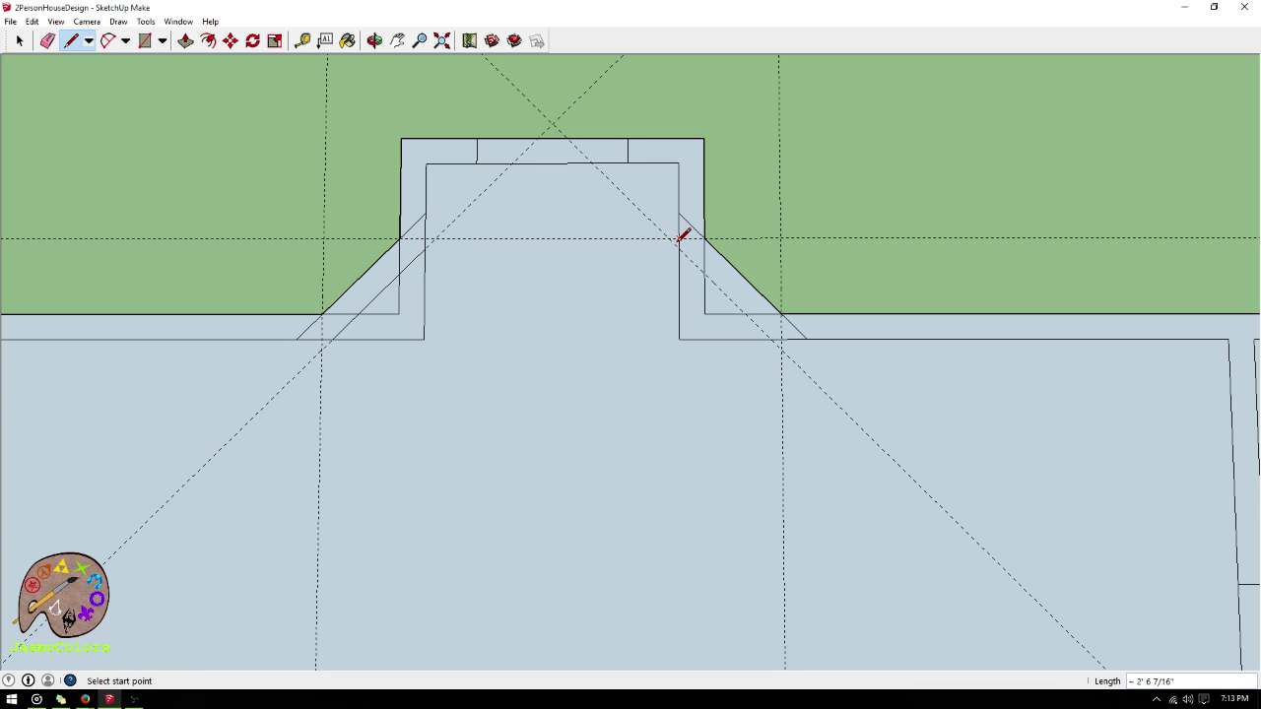
left_click(678, 247)
left_click(773, 338)
left_click(32, 21)
left_click(51, 143)
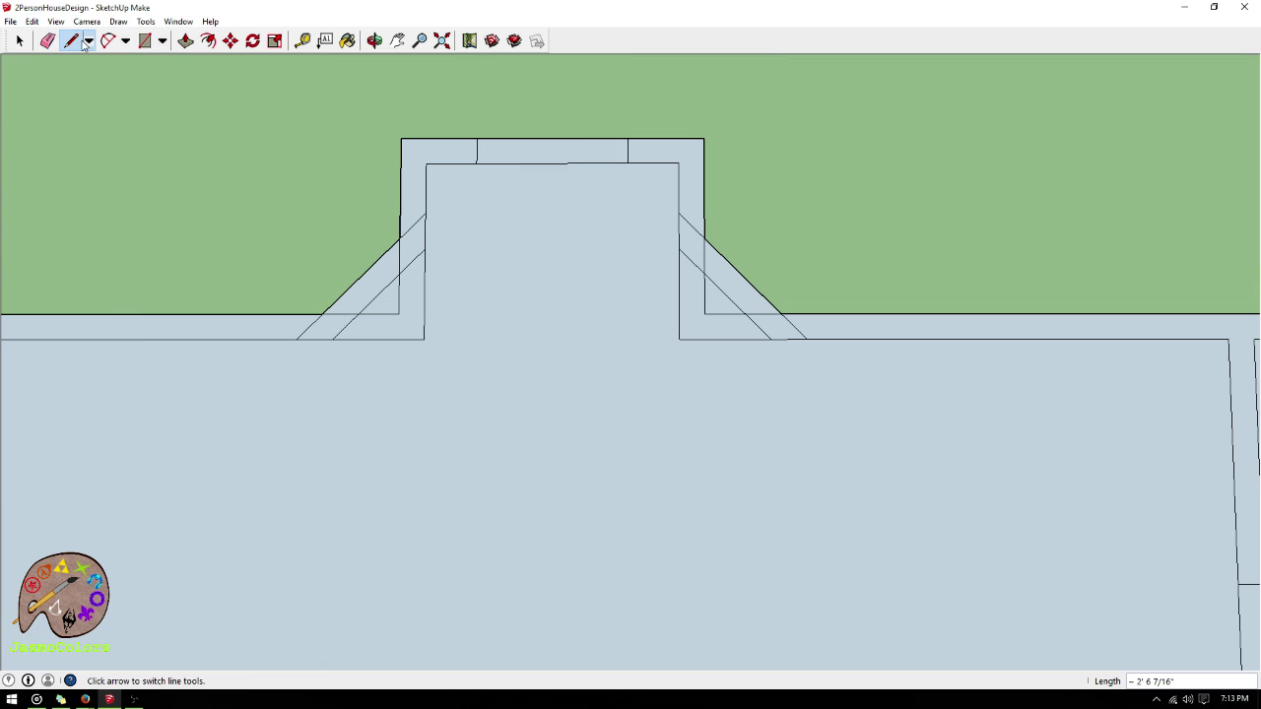
key("space")
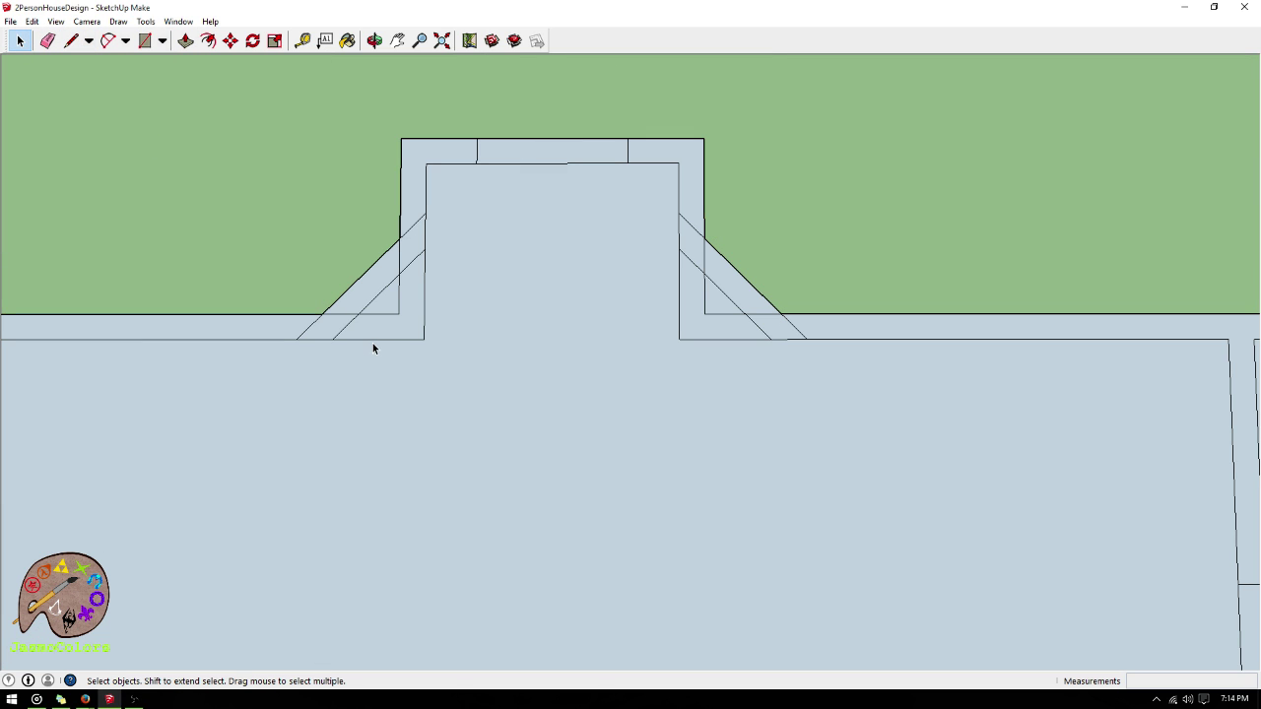
left_click(374, 340)
left_click(390, 314, "shift")
left_click(399, 286, "shift")
left_click(398, 262, "shift")
left_click(425, 272, "shift")
left_click(513, 286)
- Delete the old square corner's wall edges and the two overhanging diagonal ends at the entryway's left corner
left_click(399, 307)
left_click(379, 314, "shift")
left_click(367, 340, "shift")
left_click(429, 330, "shift")
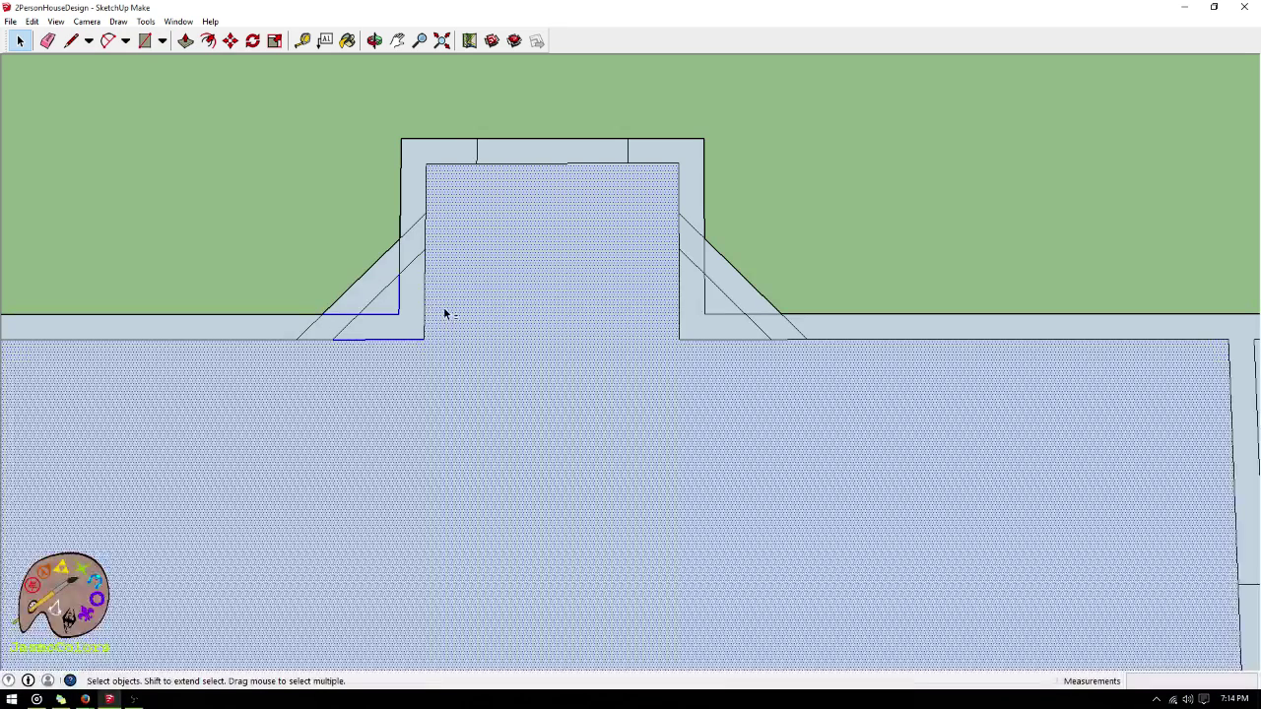
left_click(444, 313, "shift")
left_click(425, 301, "shift")
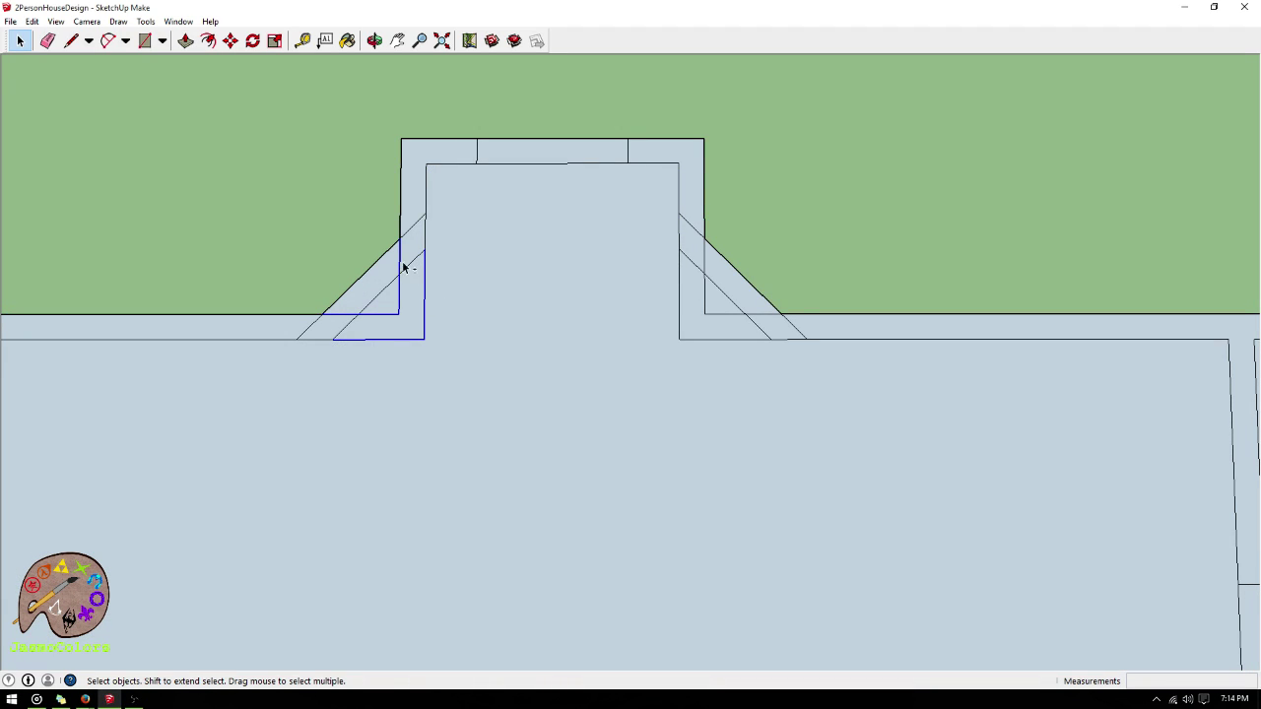
key("Delete")
left_click(315, 325)
left_click(417, 231, "shift")
key("Delete")
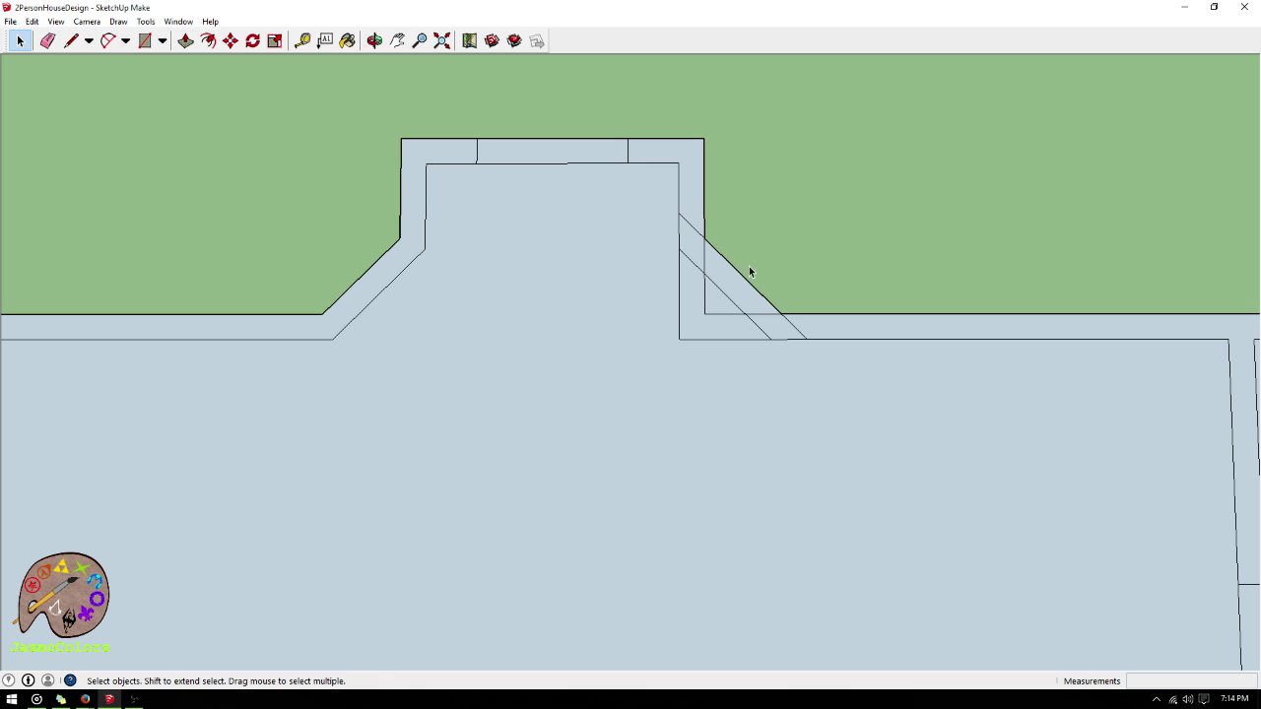
- Delete the old square corner's inner and outer wall edges crossing the diagonal wall at the entryway's right corner
left_click(698, 267, "shift")
left_click(680, 279, "ctrl")
left_click(697, 339, "ctrl")
left_click(703, 324, "ctrl")
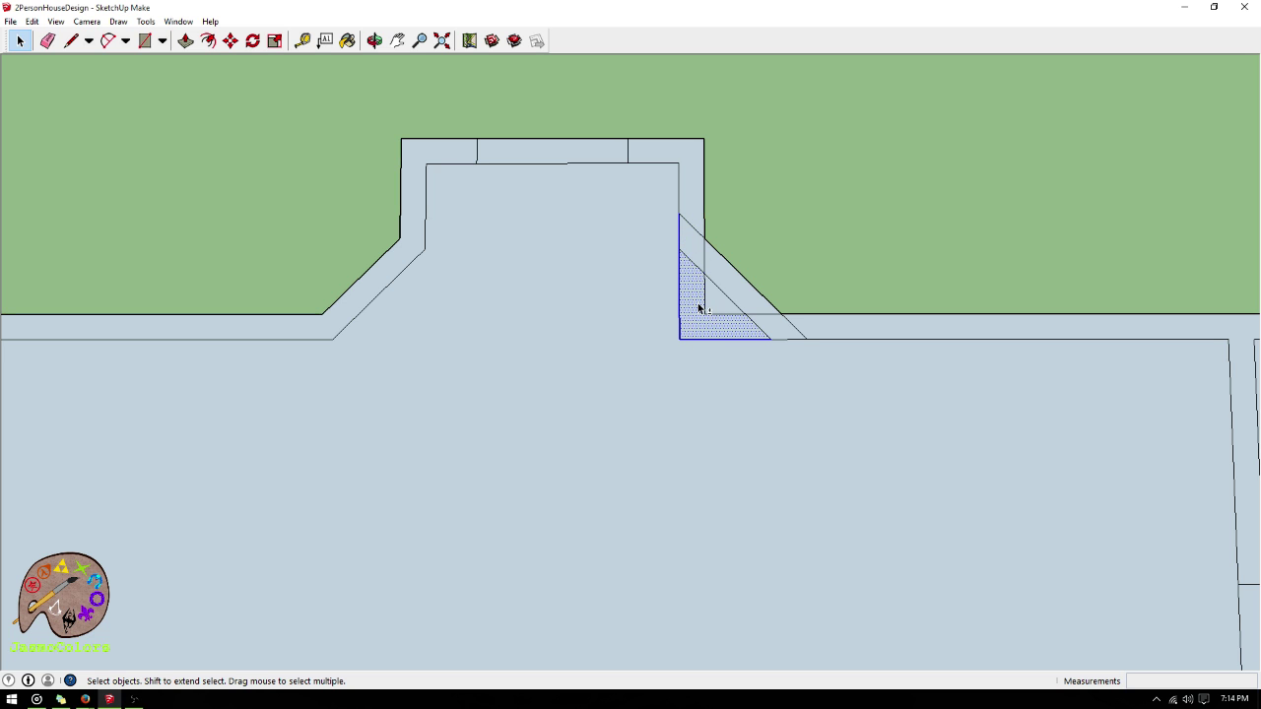
left_click(700, 305, "shift")
left_click(704, 301, "shift")
left_click(719, 314, "shift")
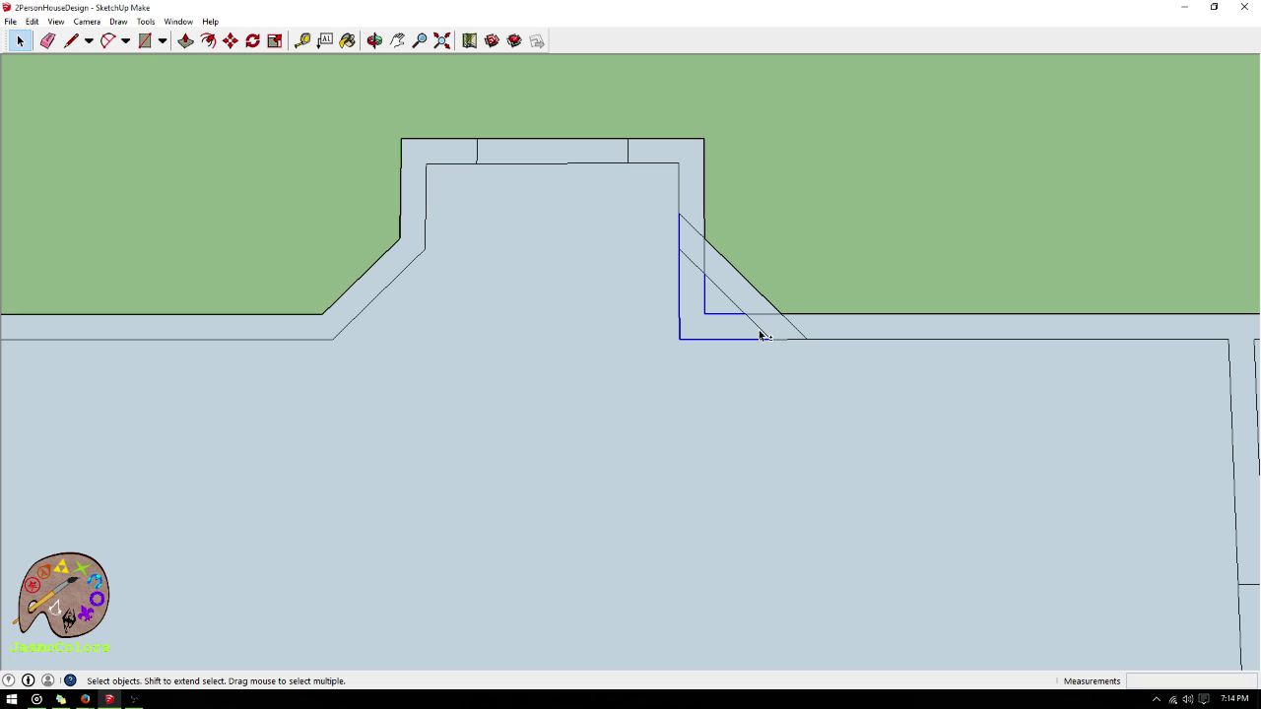
left_click(758, 306, "shift")
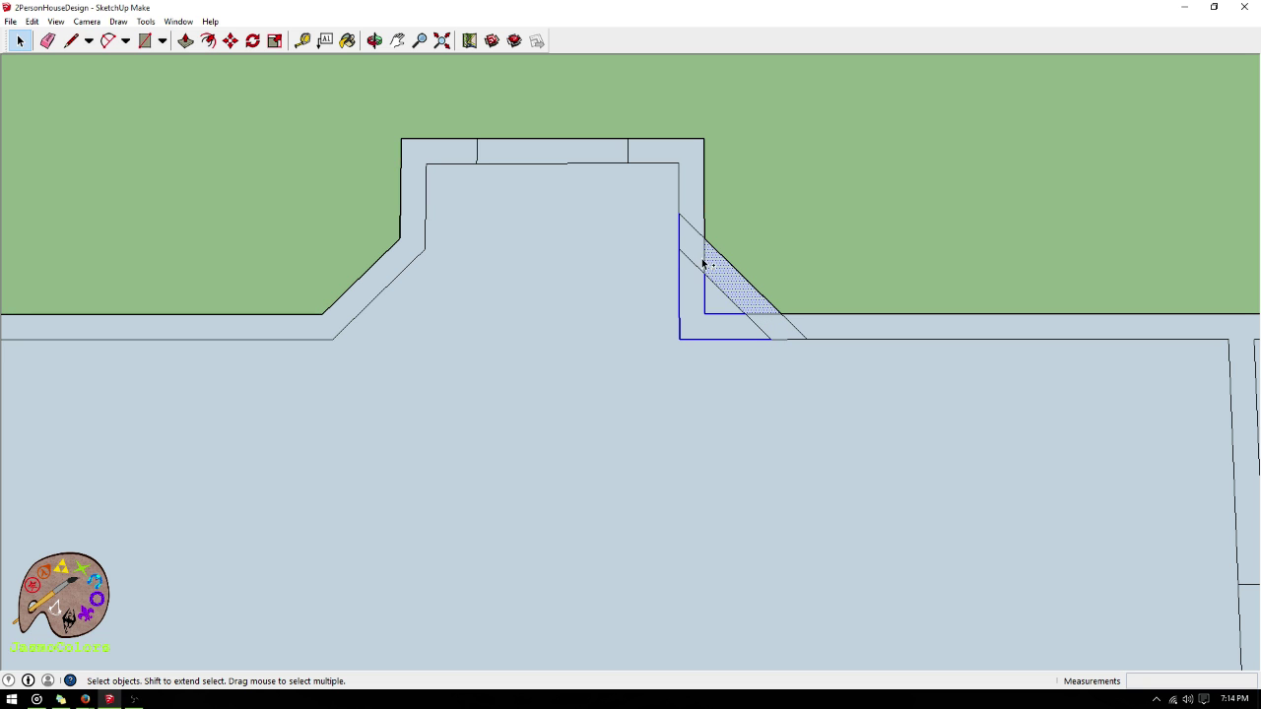
left_click(734, 288, "shift")
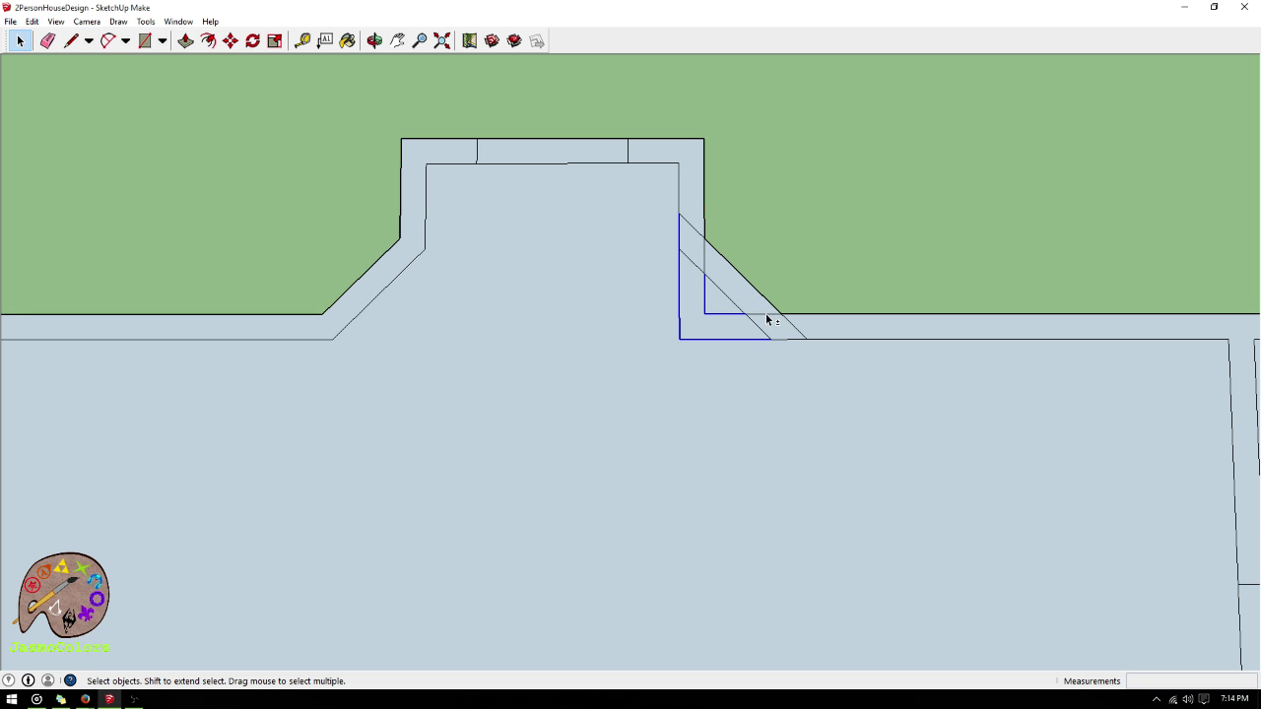
key("Delete")
- Delete the two overhanging diagonal ends that cross the wall thickness at the entryway's right corner
left_click(694, 229)
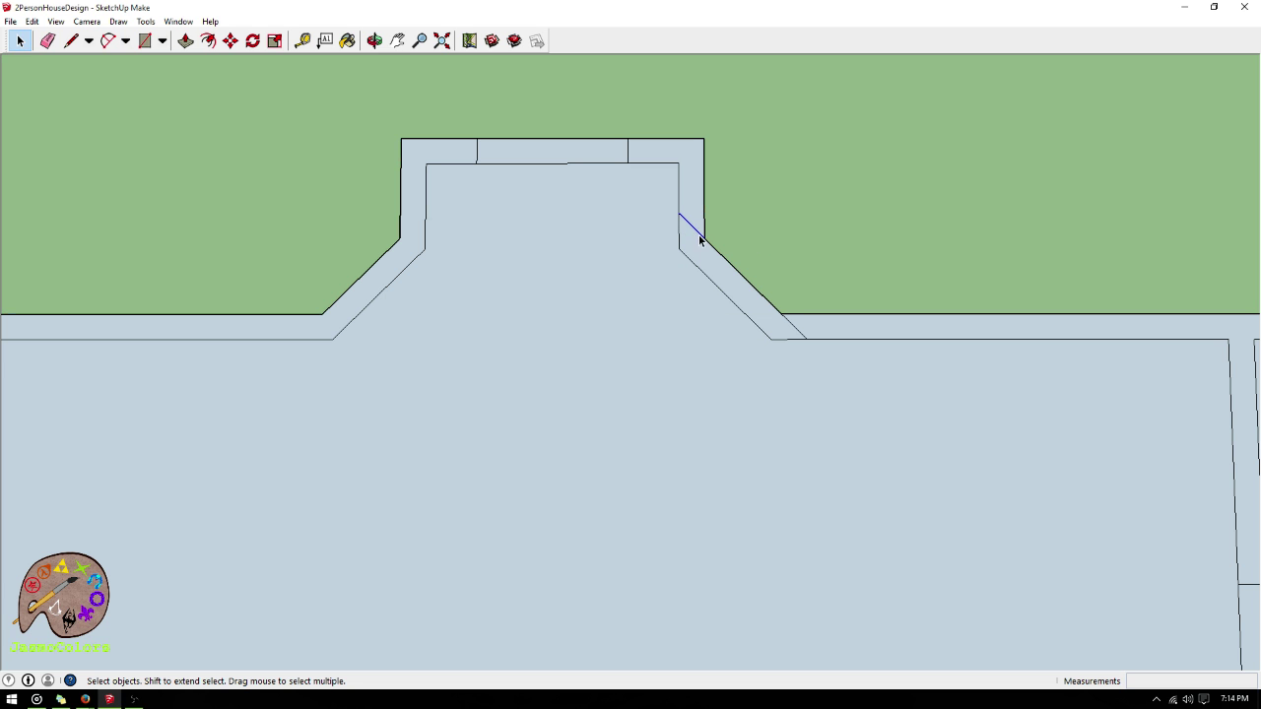
left_click(798, 332, "shift")
left_click(798, 327, "shift")
left_click(795, 328, "shift")
scroll(599, 207, "down", 5)
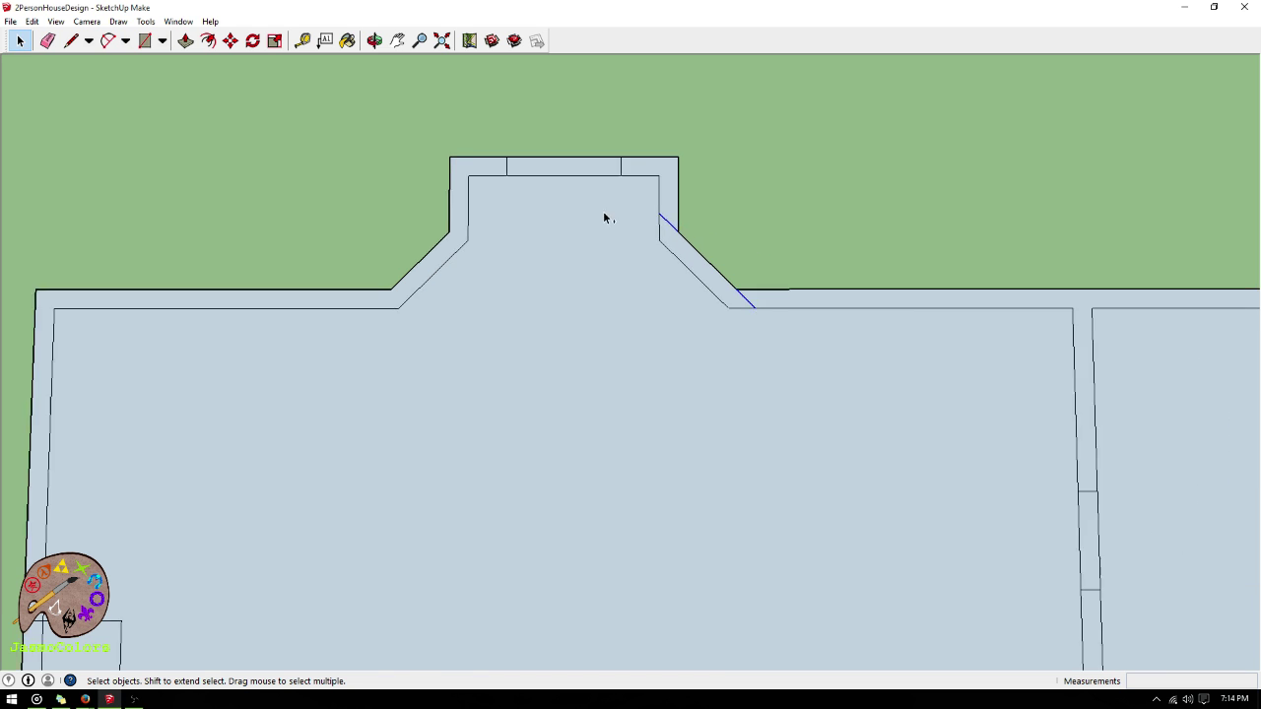
key("Delete")
scroll(562, 186, "down", 5)
scroll(601, 148, "down", 2)
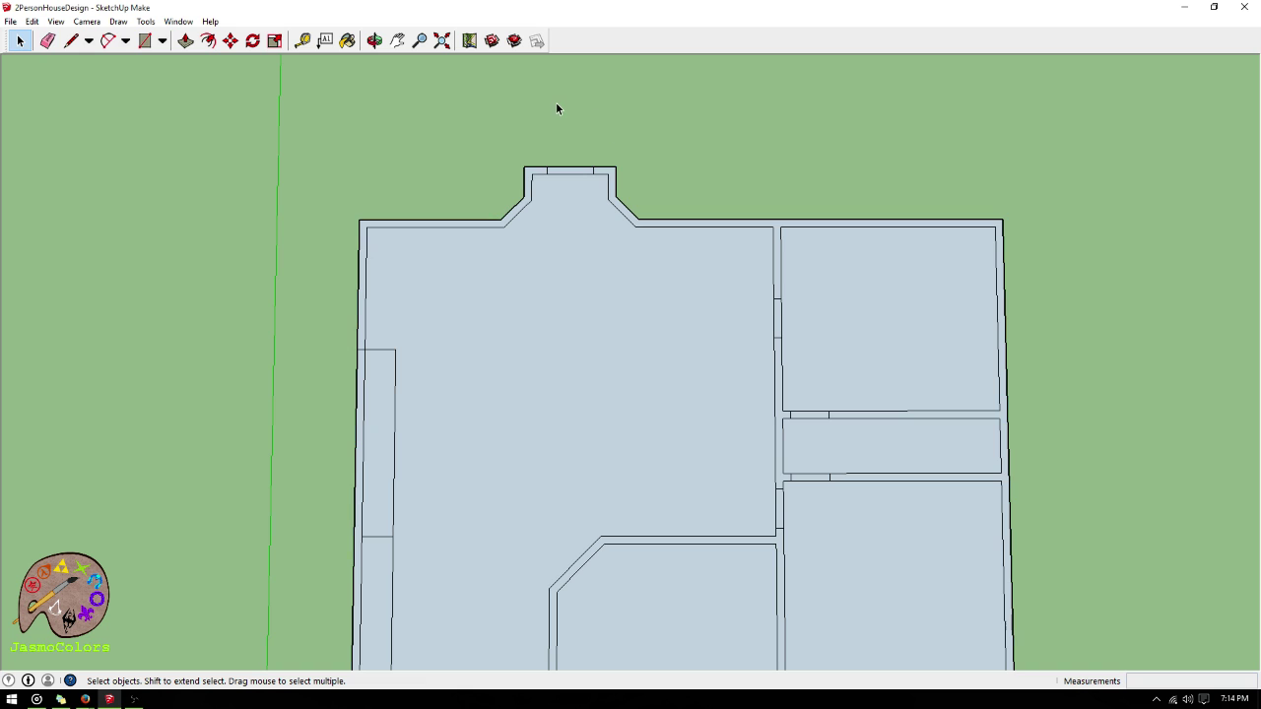
scroll(559, 113, "down", 1)
scroll(586, 333, "up", 1)
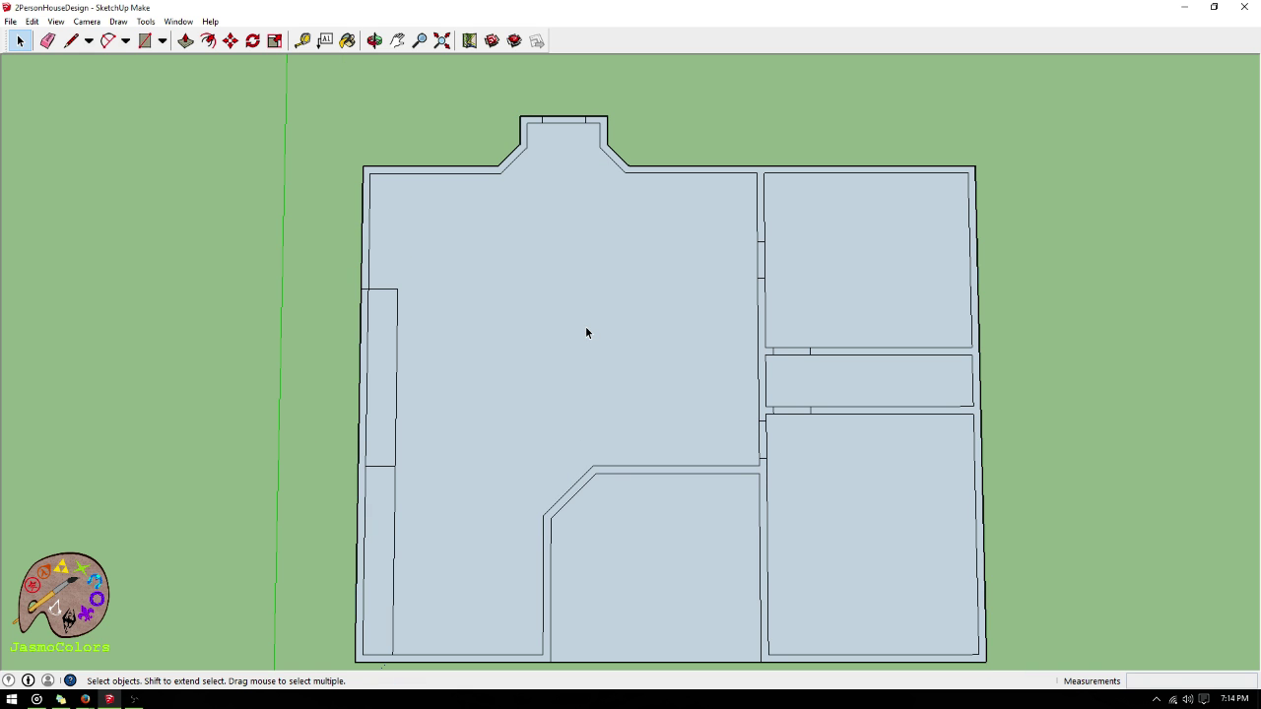
scroll(704, 182, "down", 1)
scroll(722, 345, "up", 1)
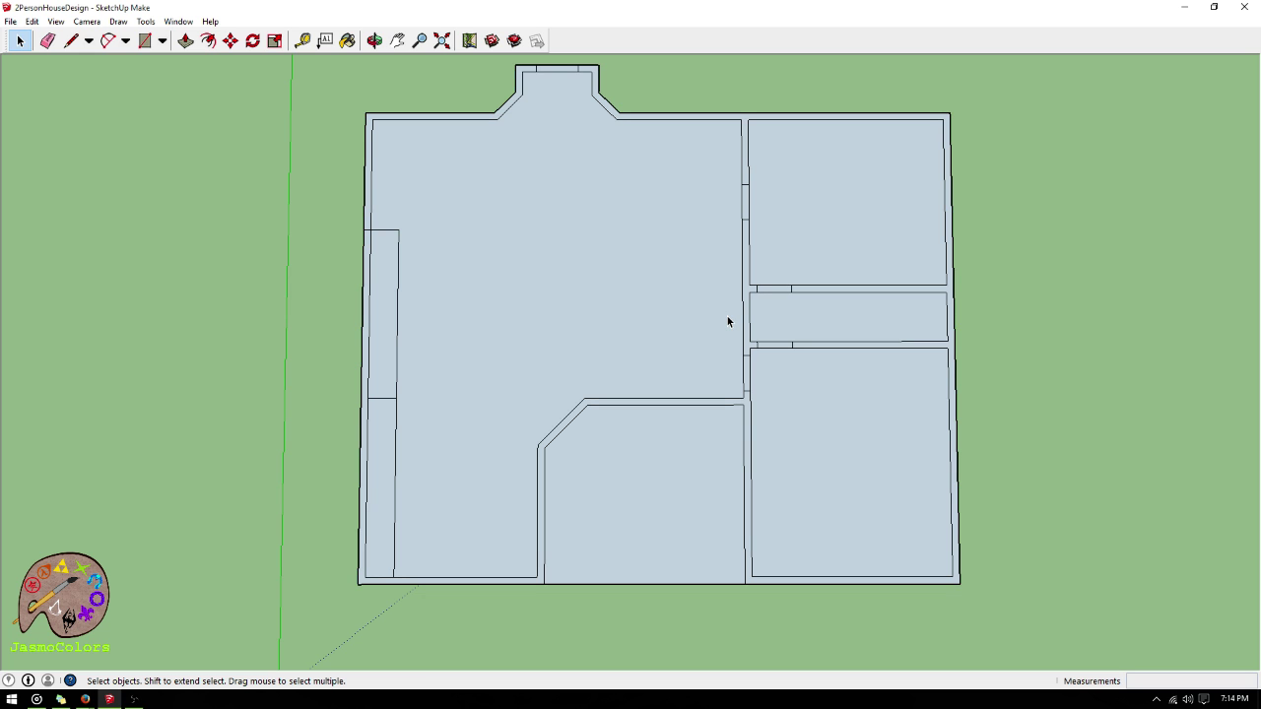
scroll(700, 610, "down", 2)
scroll(670, 329, "up", 1)
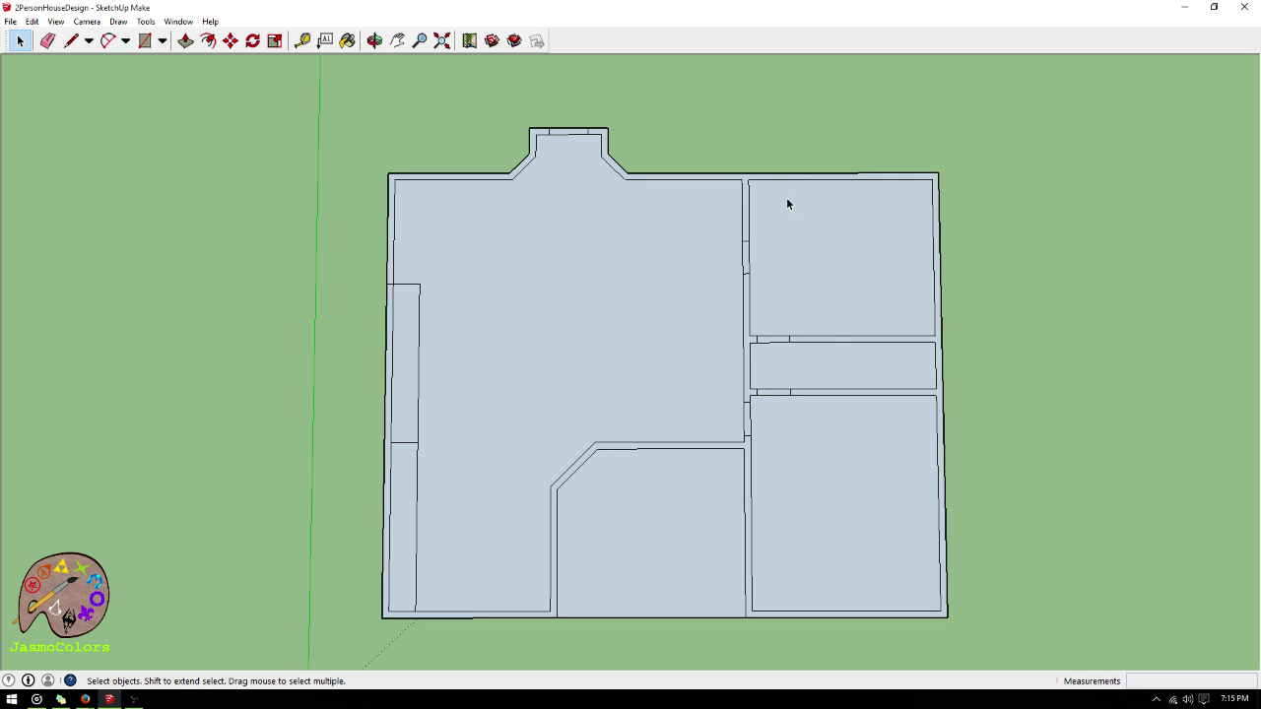
scroll(645, 122, "down", 1)
scroll(610, 348, "up", 1)
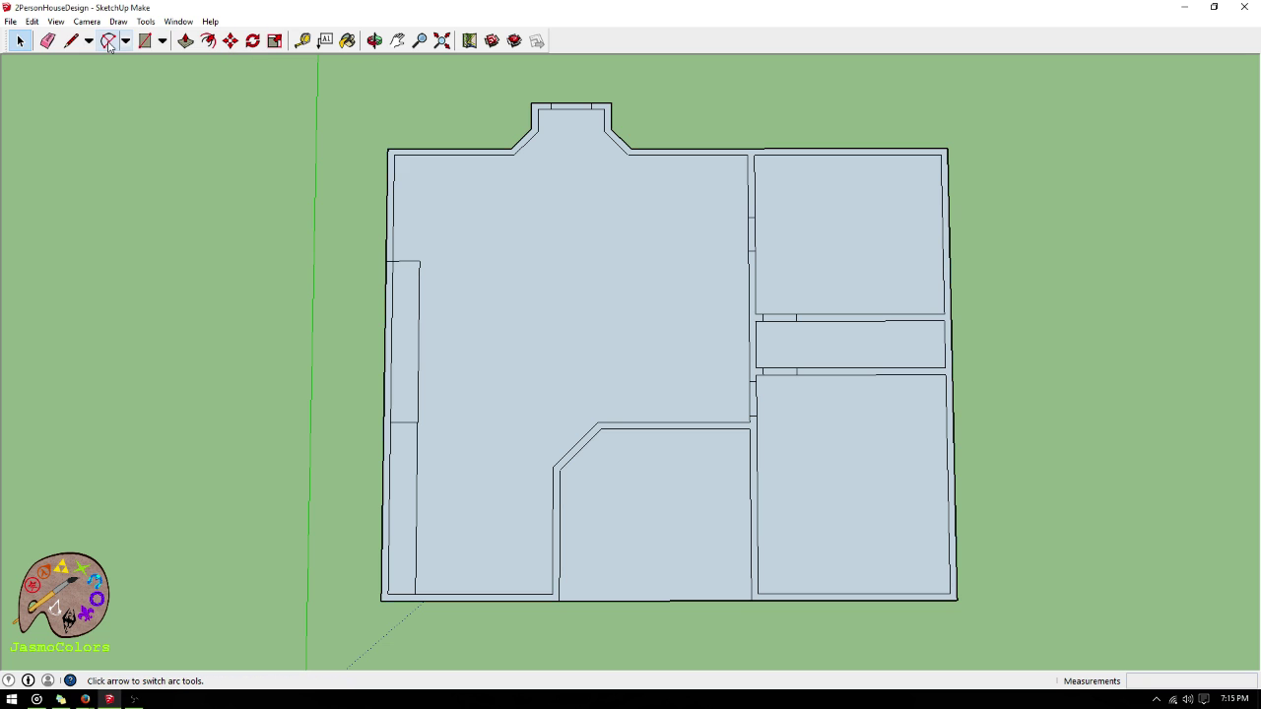
- Measure the combined area of the large main room and the lower-right room
left_click(578, 258)
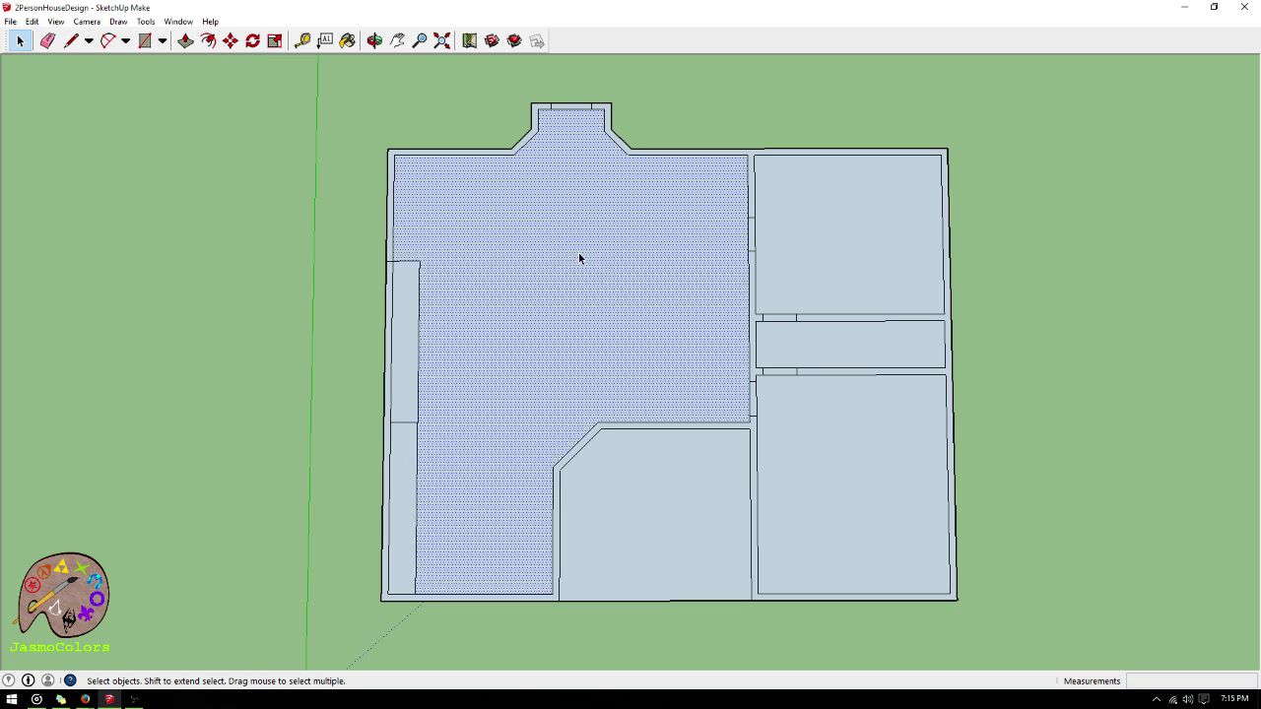
left_click(845, 445, "shift")
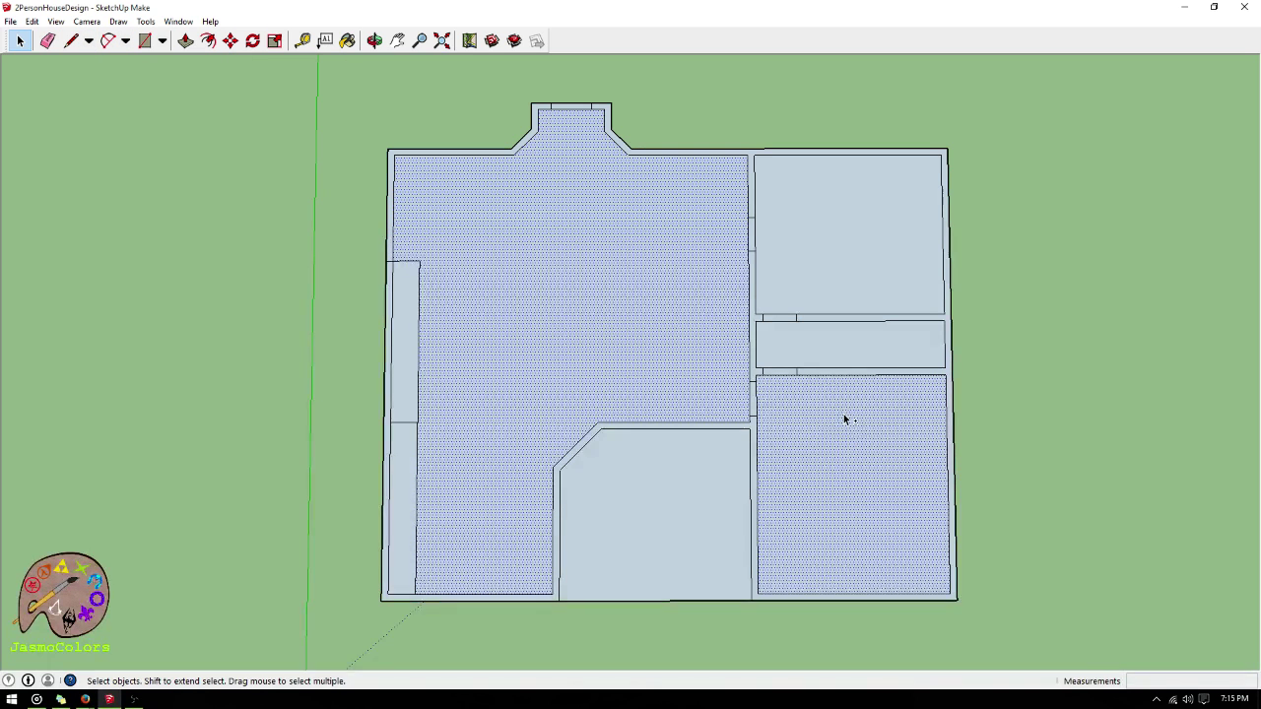
right_click(591, 306)
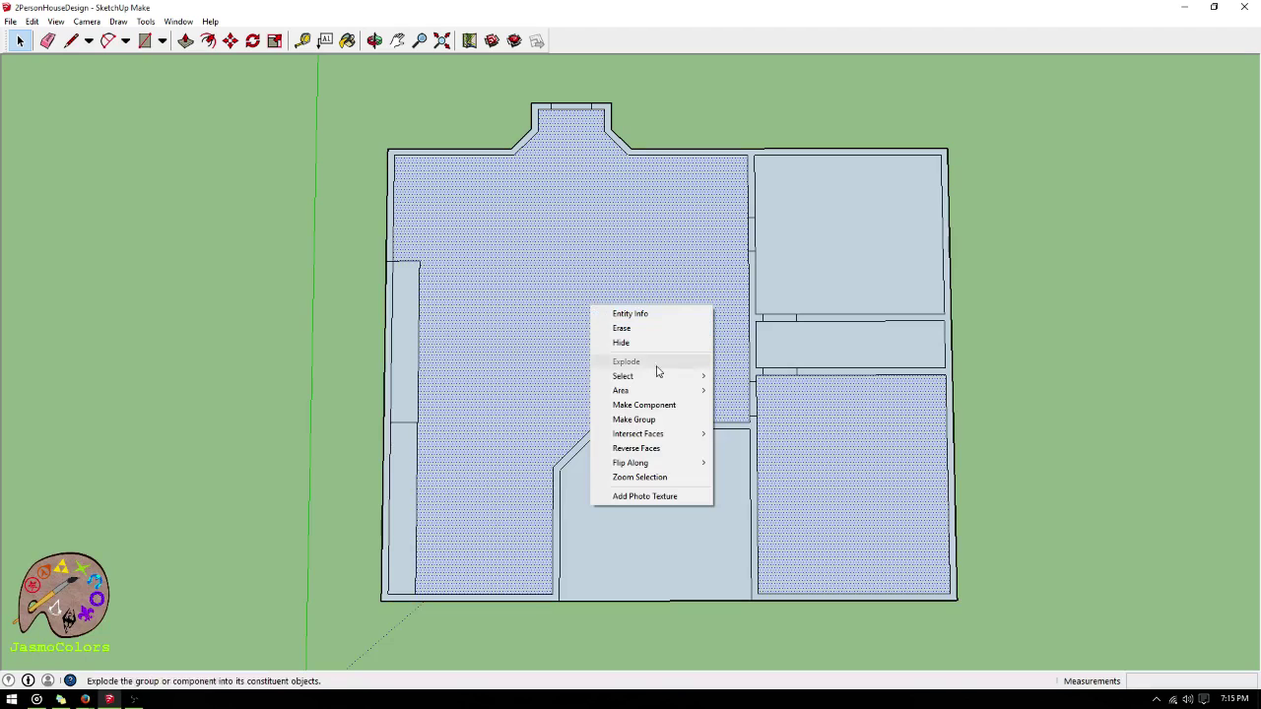
mouse_move(668, 389)
left_click(547, 390)
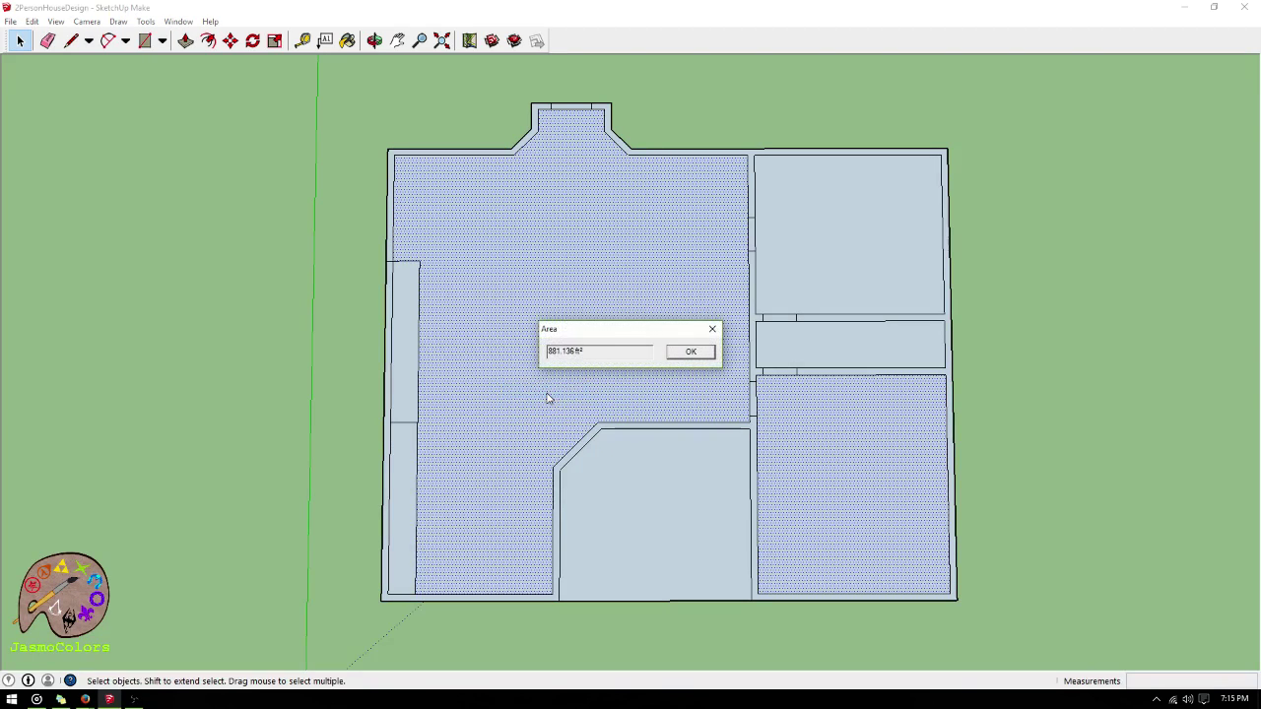
left_click(699, 359)
left_click(831, 350)
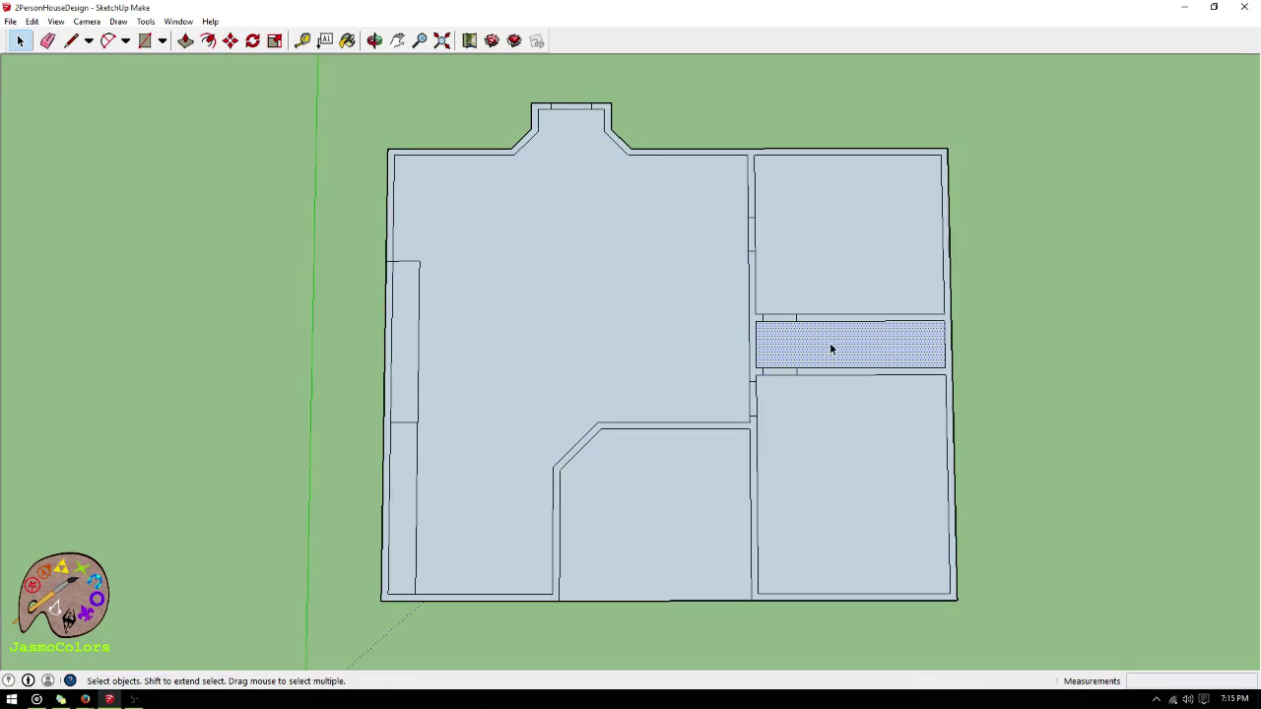
left_click_drag(868, 339, 908, 347)
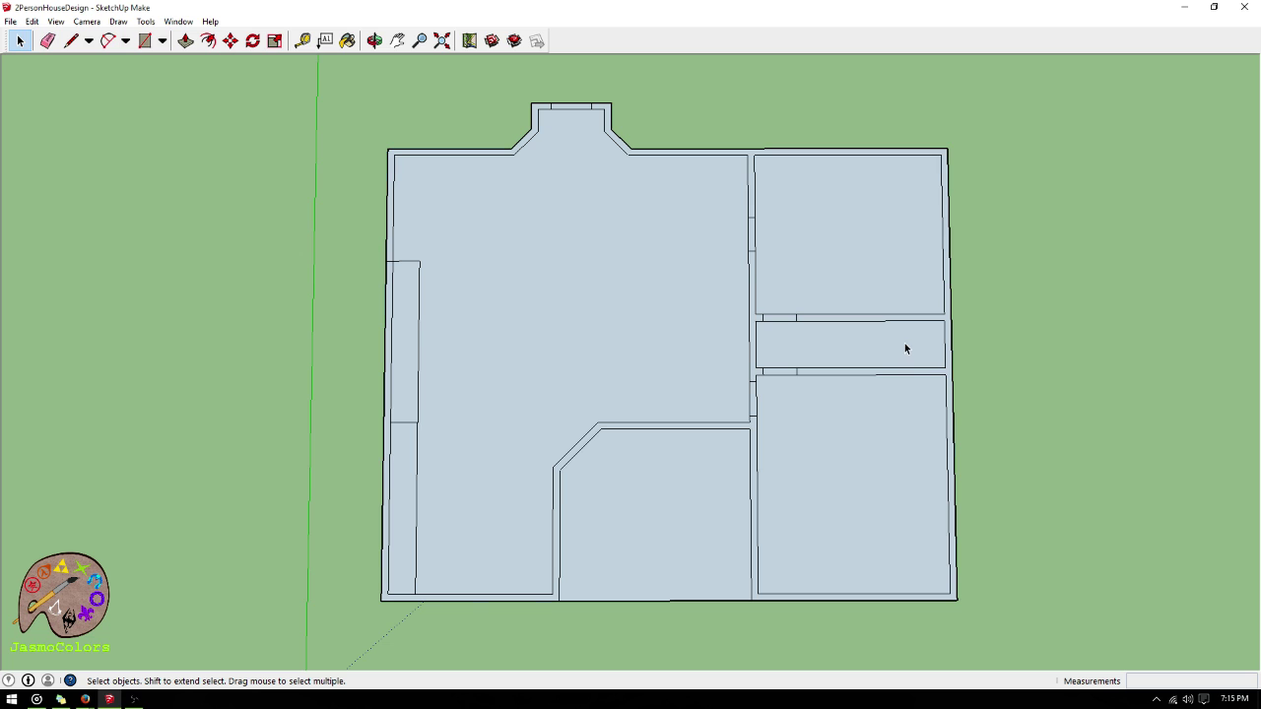
left_click(608, 506)
left_click(878, 214)
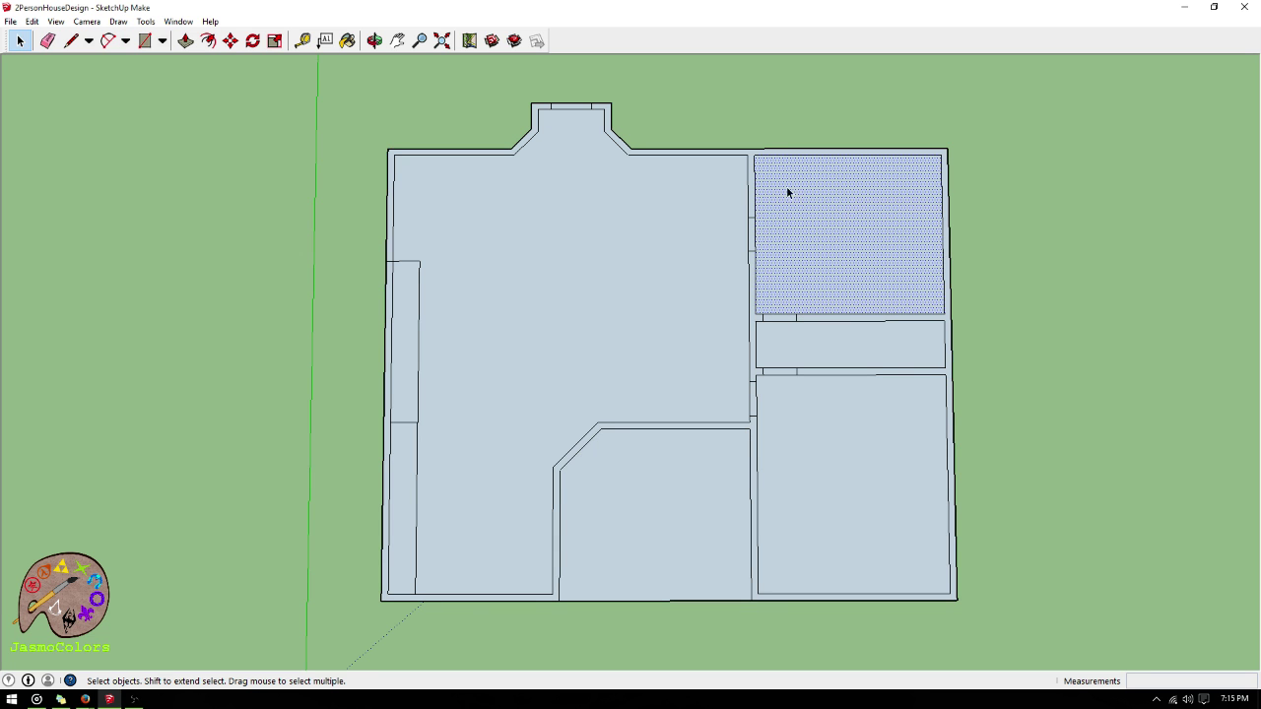
left_click(656, 267)
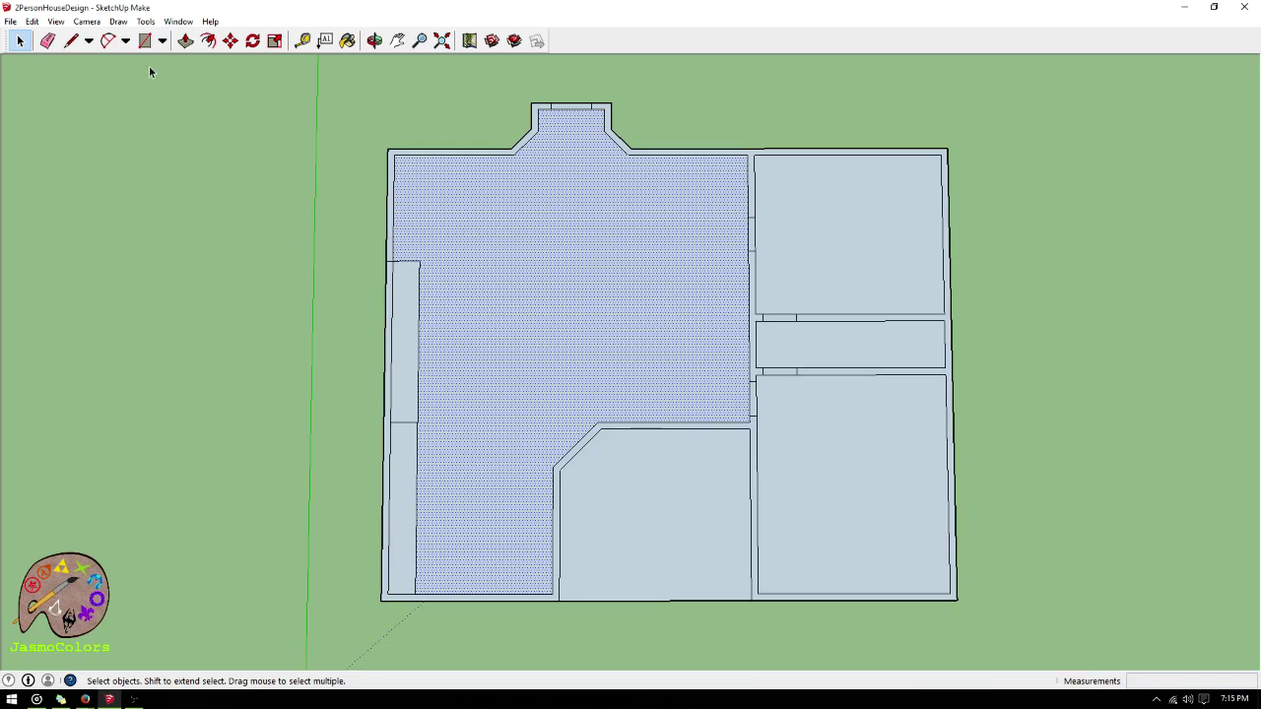
left_click(168, 134)
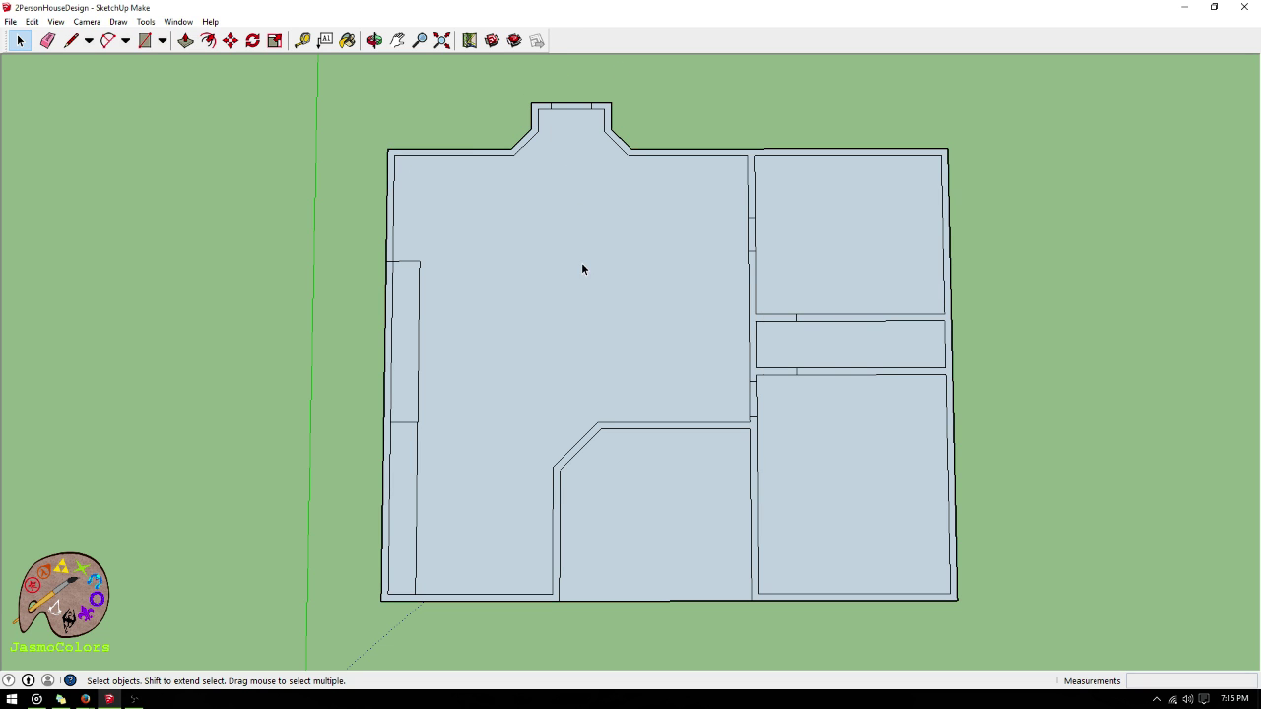
- Place a horizontal guide 6" above the upper doorway in the main room's right wall, and a second guide 3" above it
scroll(424, 198, "up", 3)
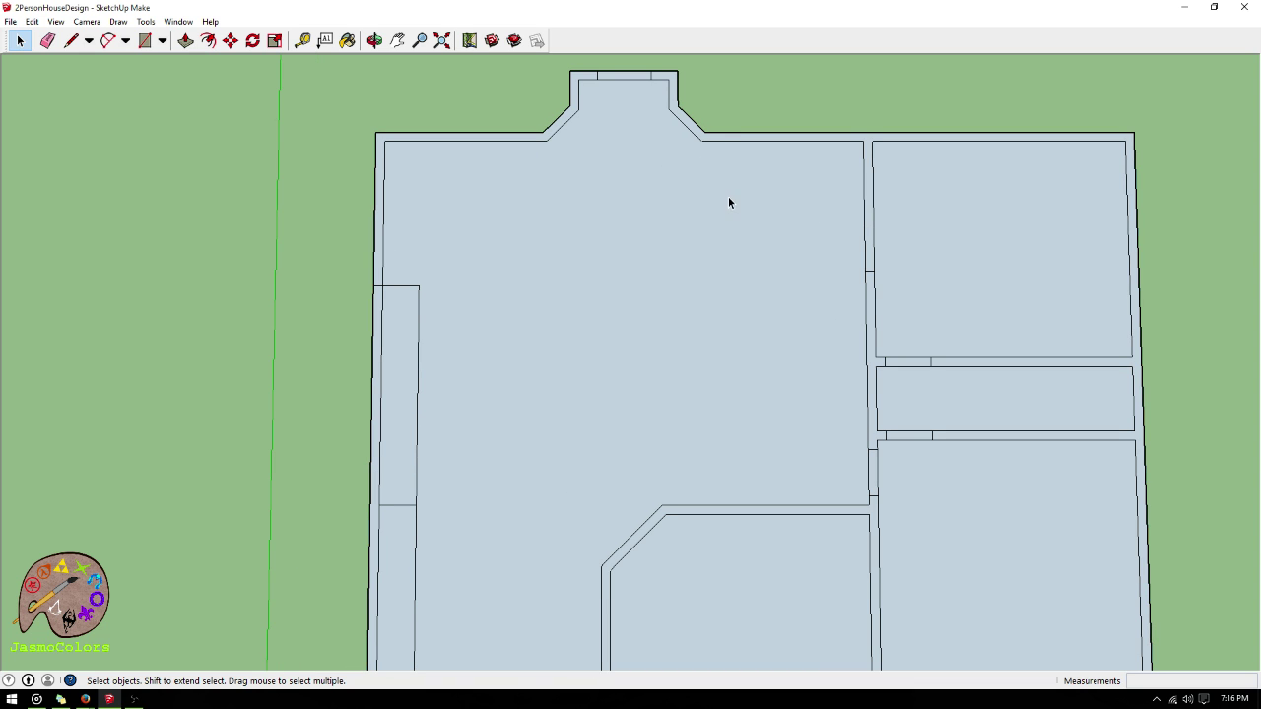
scroll(927, 108, "up", 2)
left_click(303, 40)
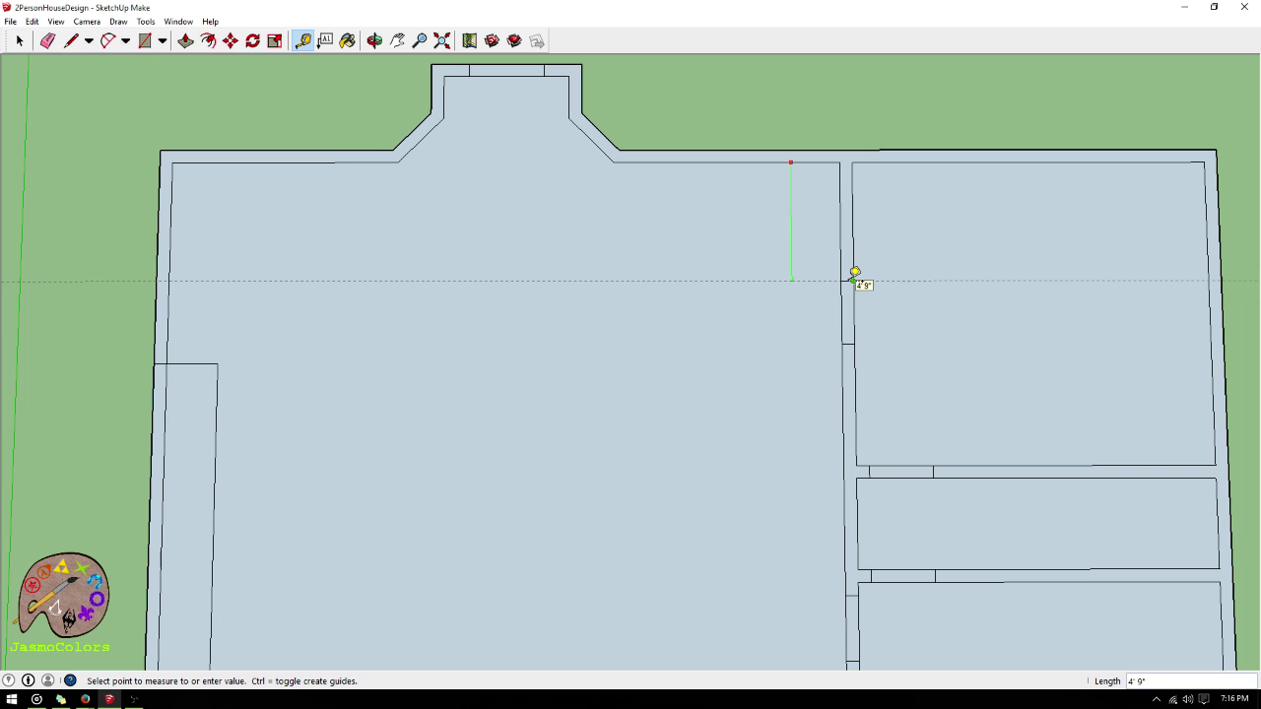
scroll(769, 345, "up", 3)
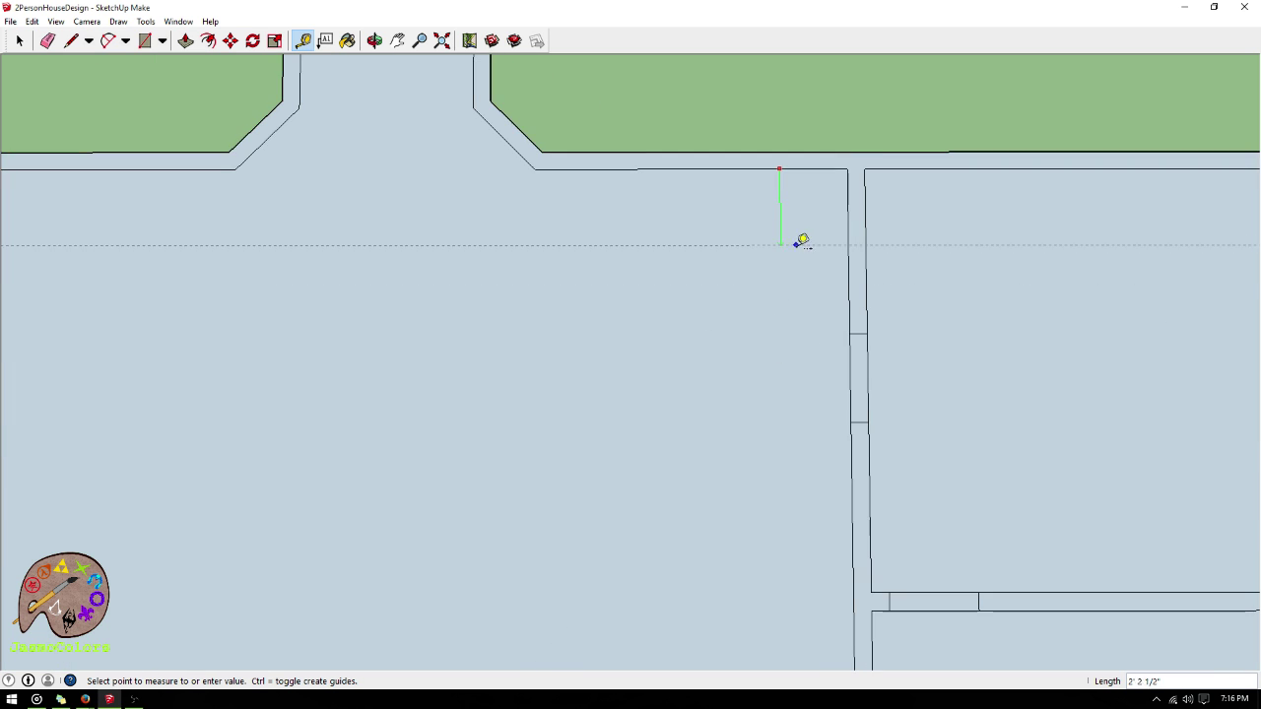
scroll(818, 312, "up", 1)
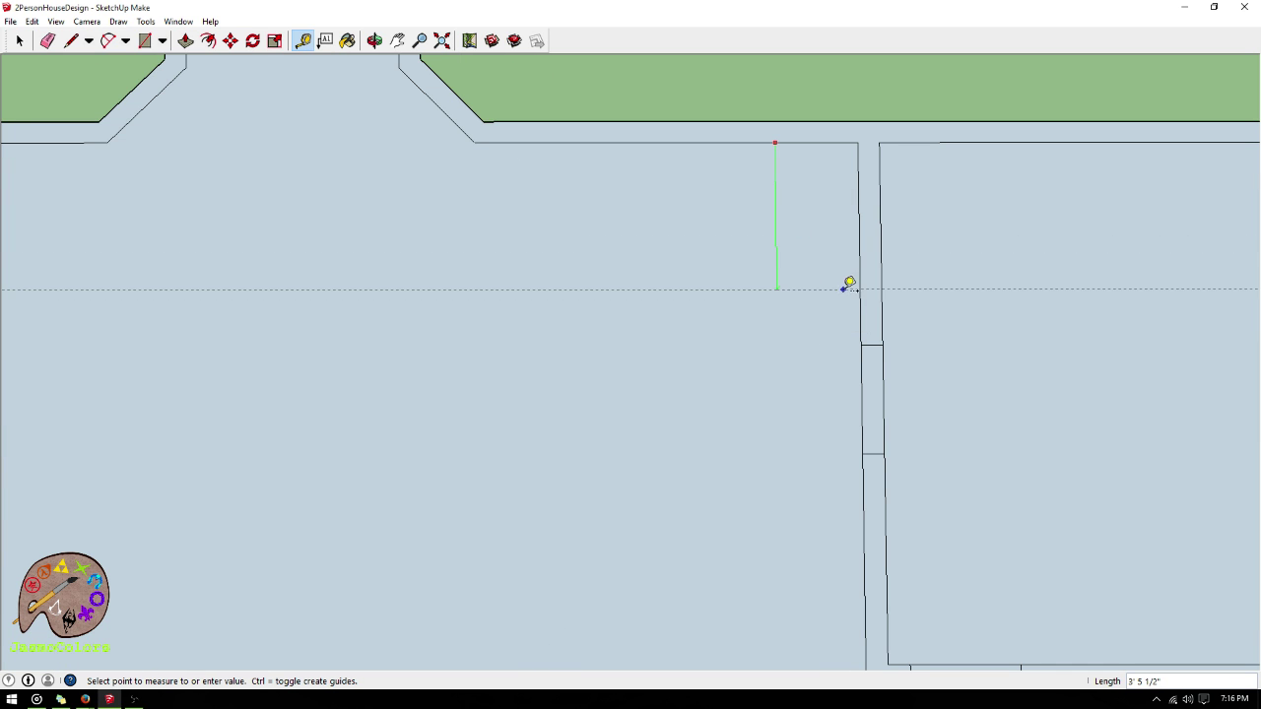
left_click(847, 282)
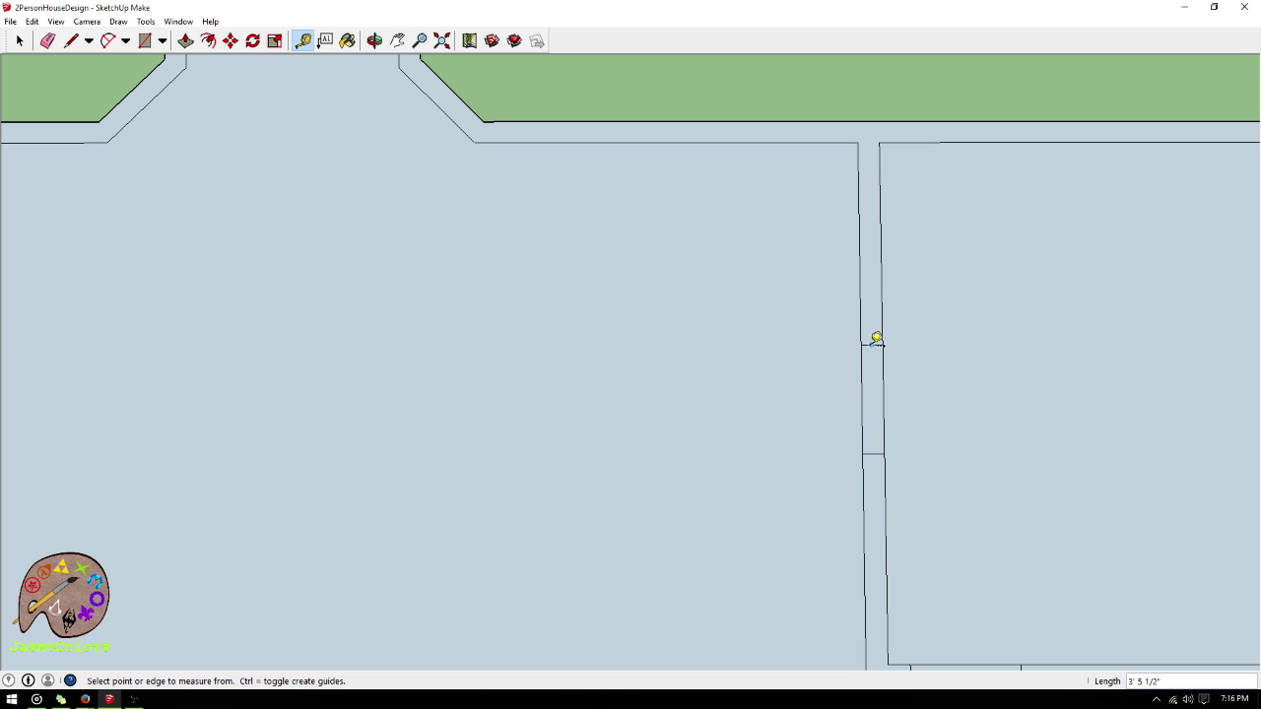
left_click(873, 342)
type("6")
key("Return")
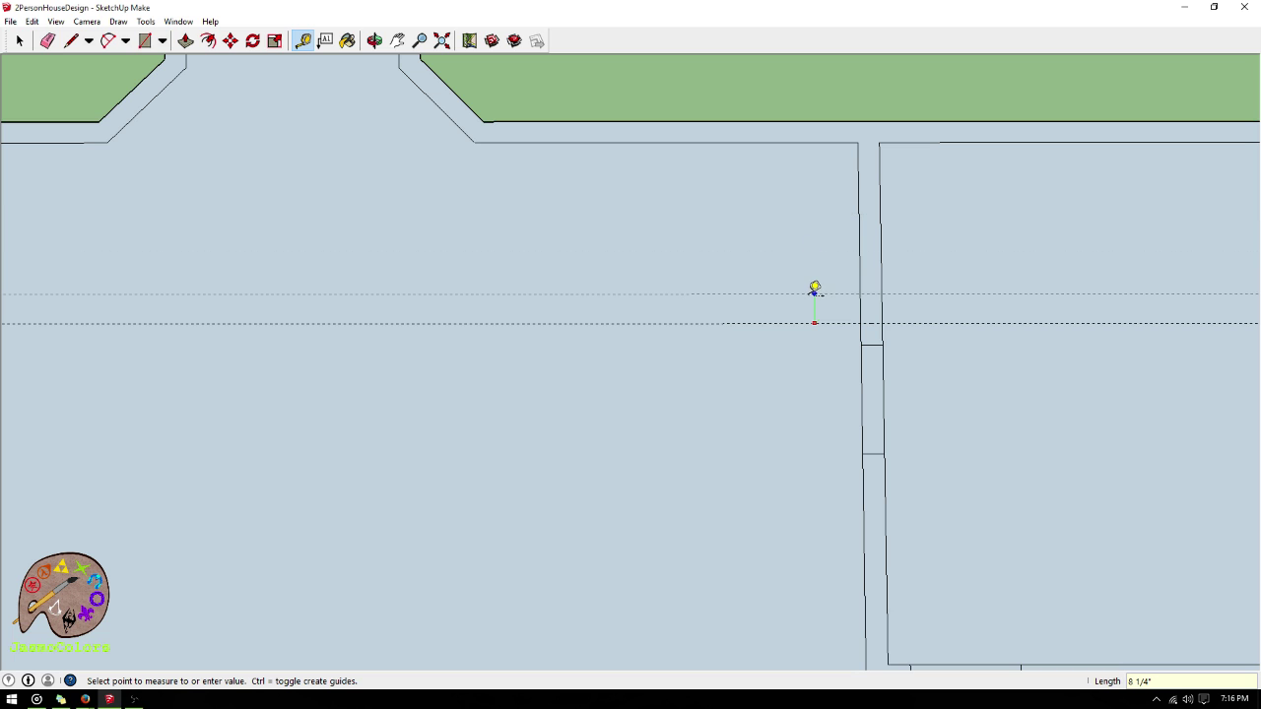
type("3")
key("Return")
scroll(972, 163, "down", 4)
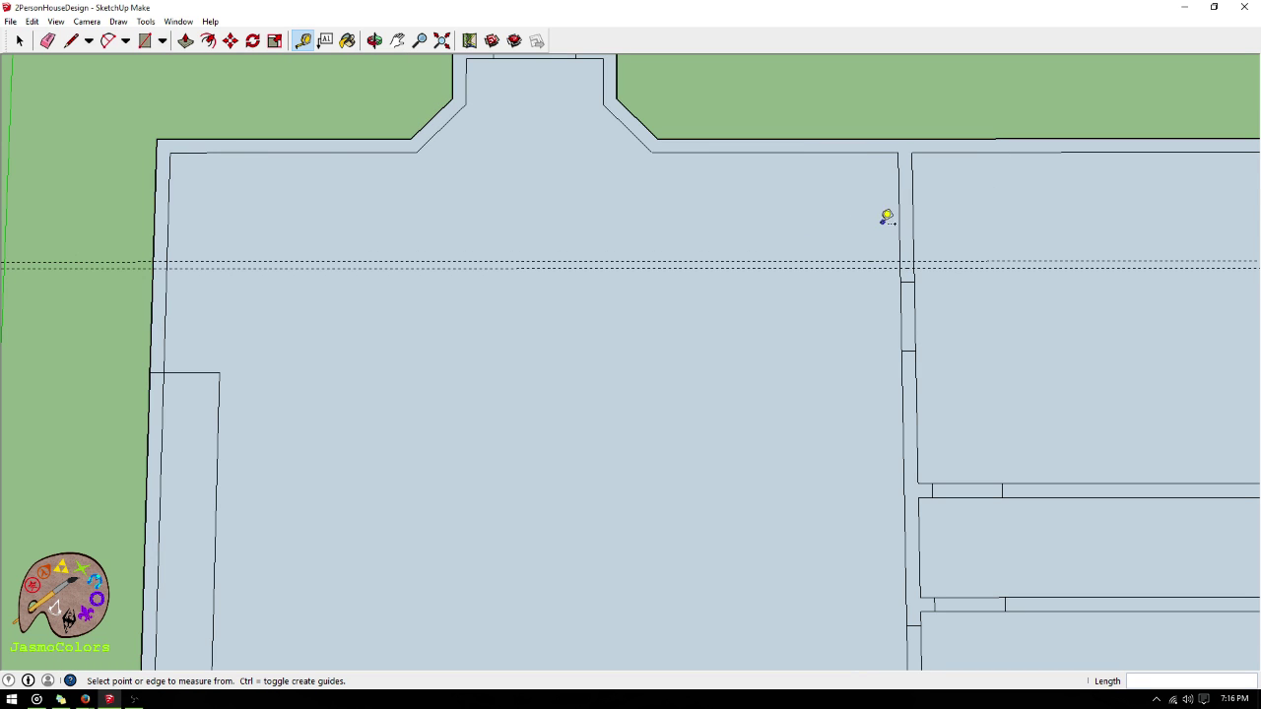
scroll(901, 207, "up", 3)
left_click(914, 200)
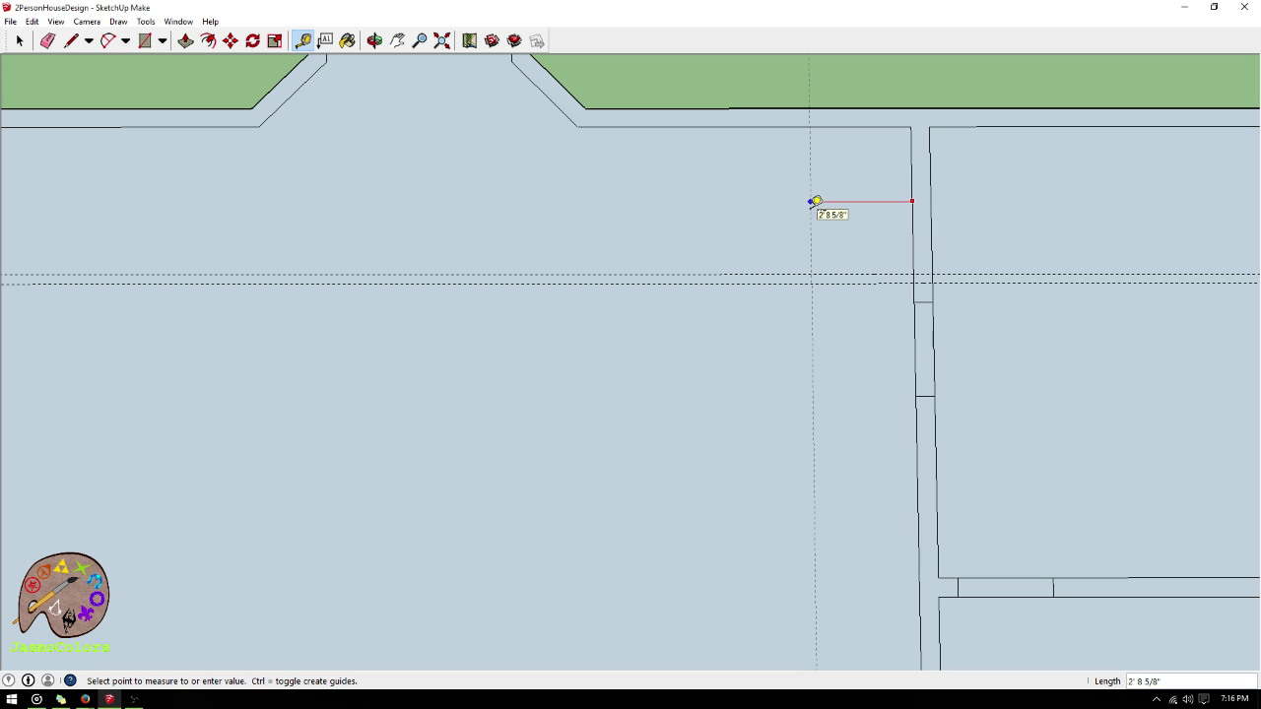
type("4")
key("Return")
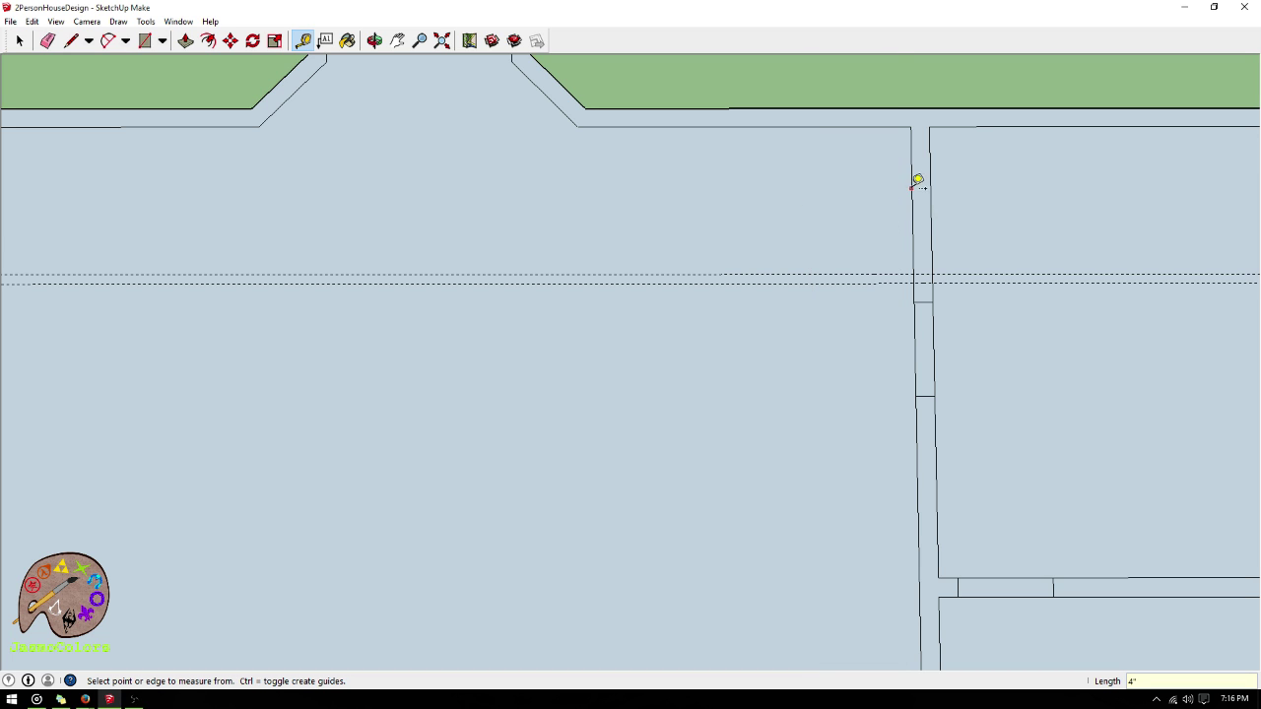
- Place a vertical guide 4' into the main room from its right wall, and a second guide 3" beyond it
left_click(911, 183)
type("4'")
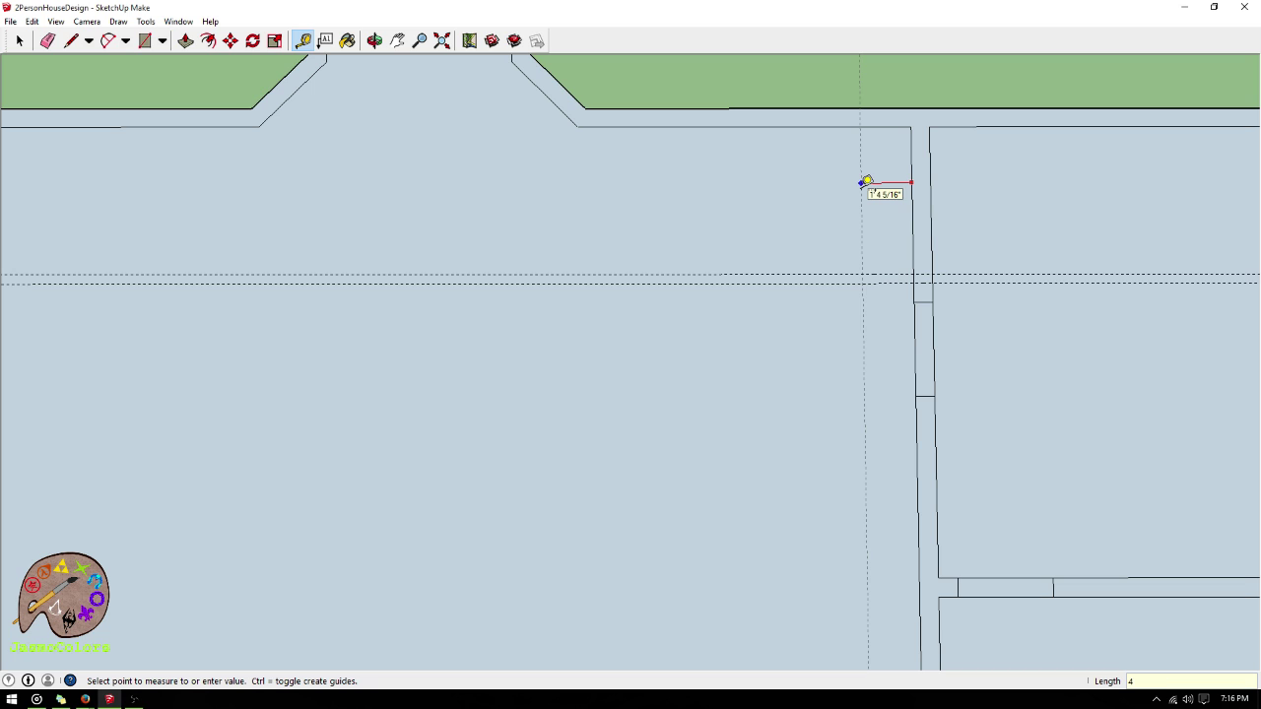
key("Return")
left_click(762, 185)
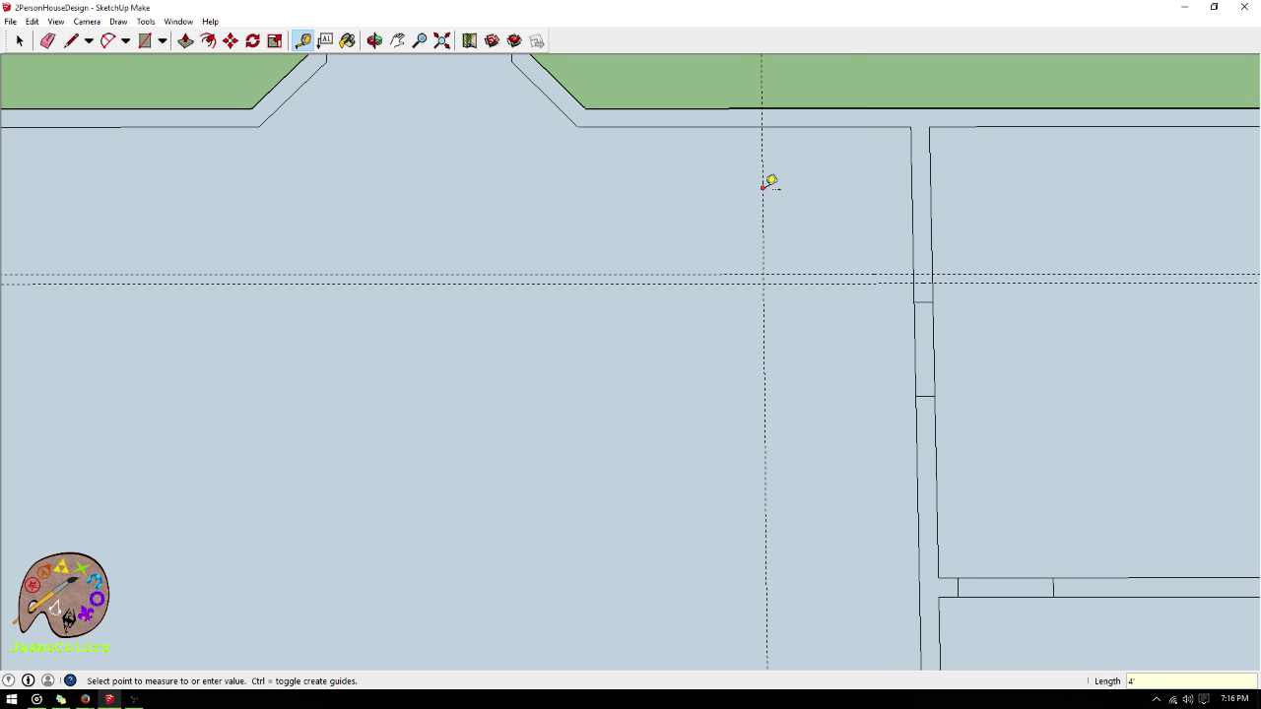
type("3")
key("Return")
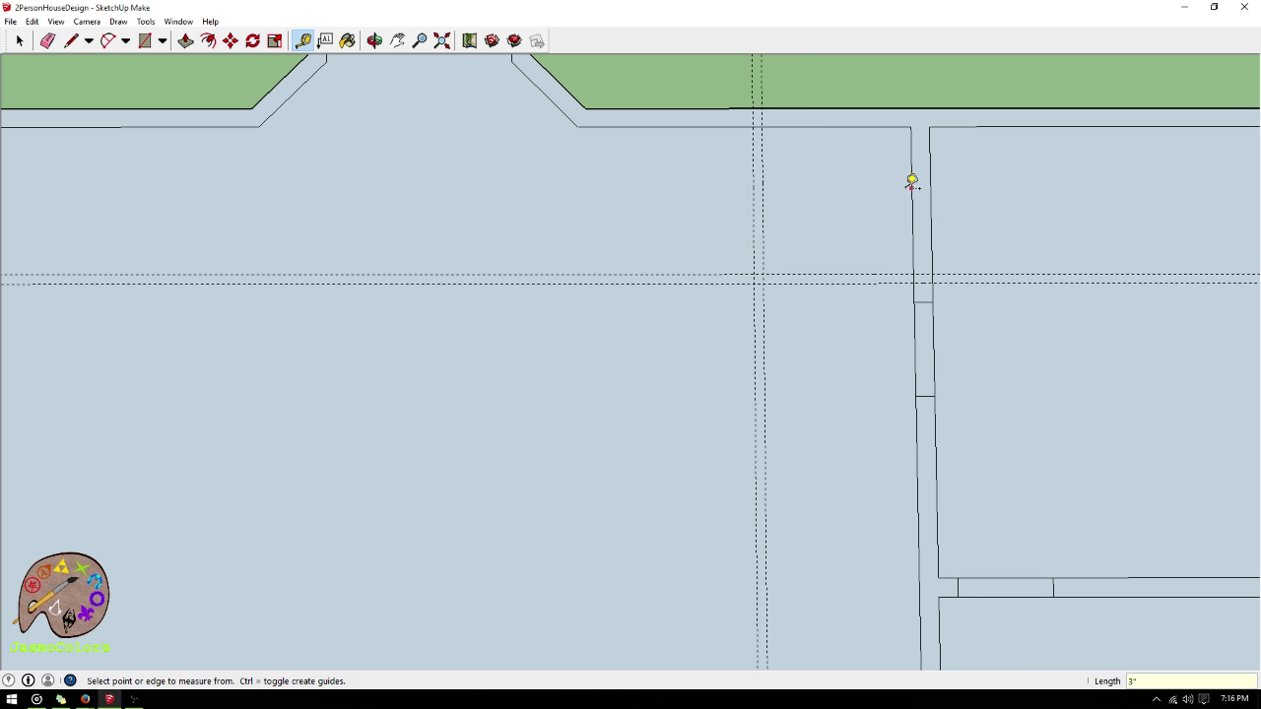
- Delete all the lines of the narrow two-part strip running along the inside of the main room's left wall
scroll(944, 121, "down", 3)
scroll(788, 502, "down", 1)
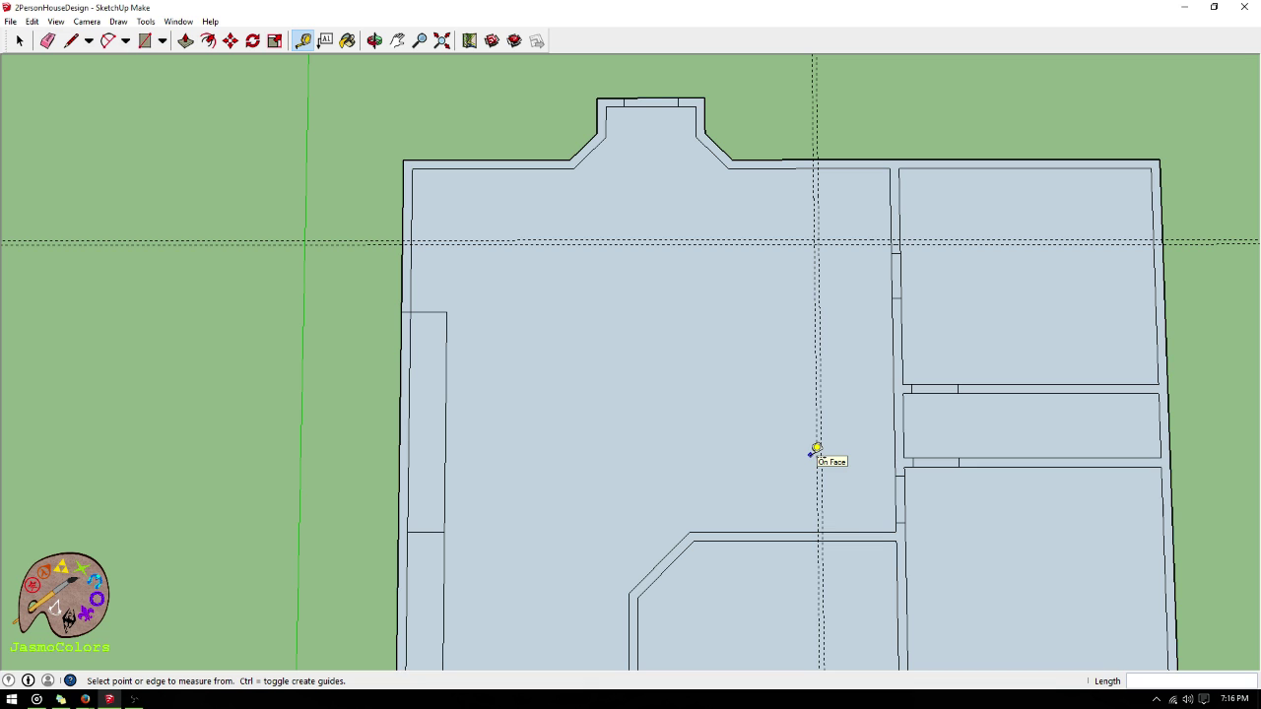
scroll(555, 284, "down", 2)
scroll(518, 450, "up", 2)
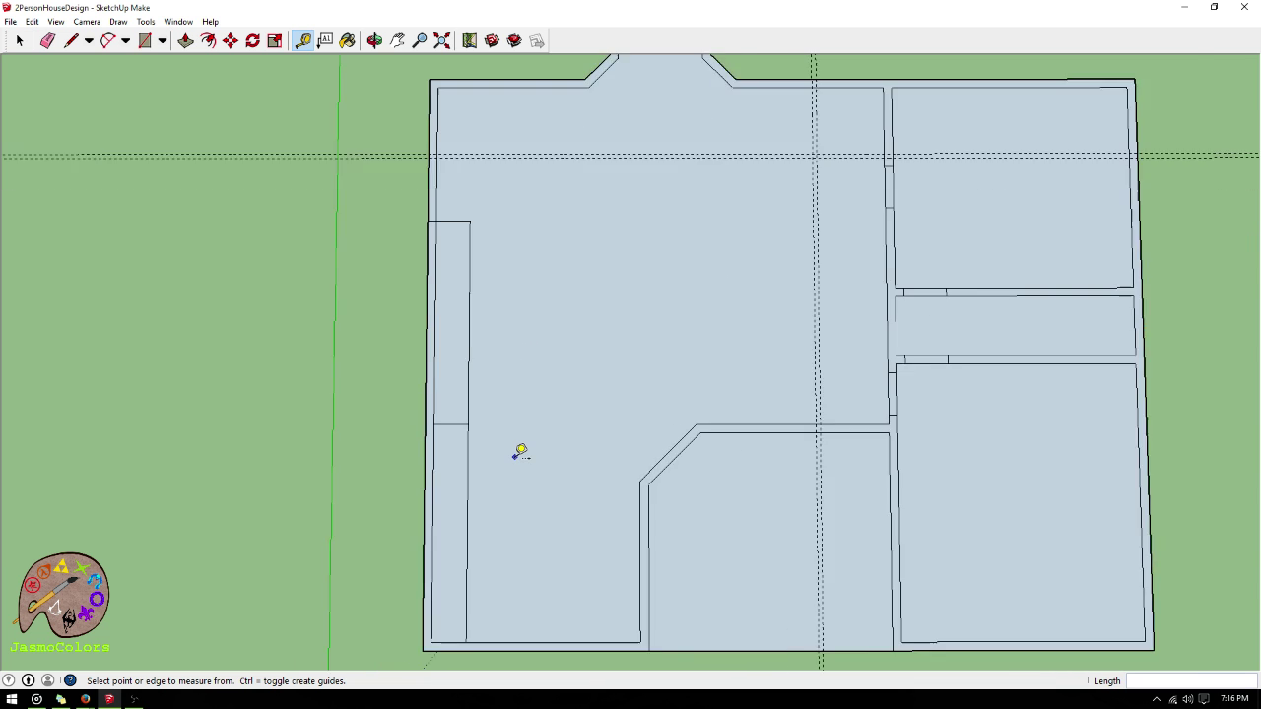
scroll(586, 149, "down", 3)
scroll(431, 160, "up", 3)
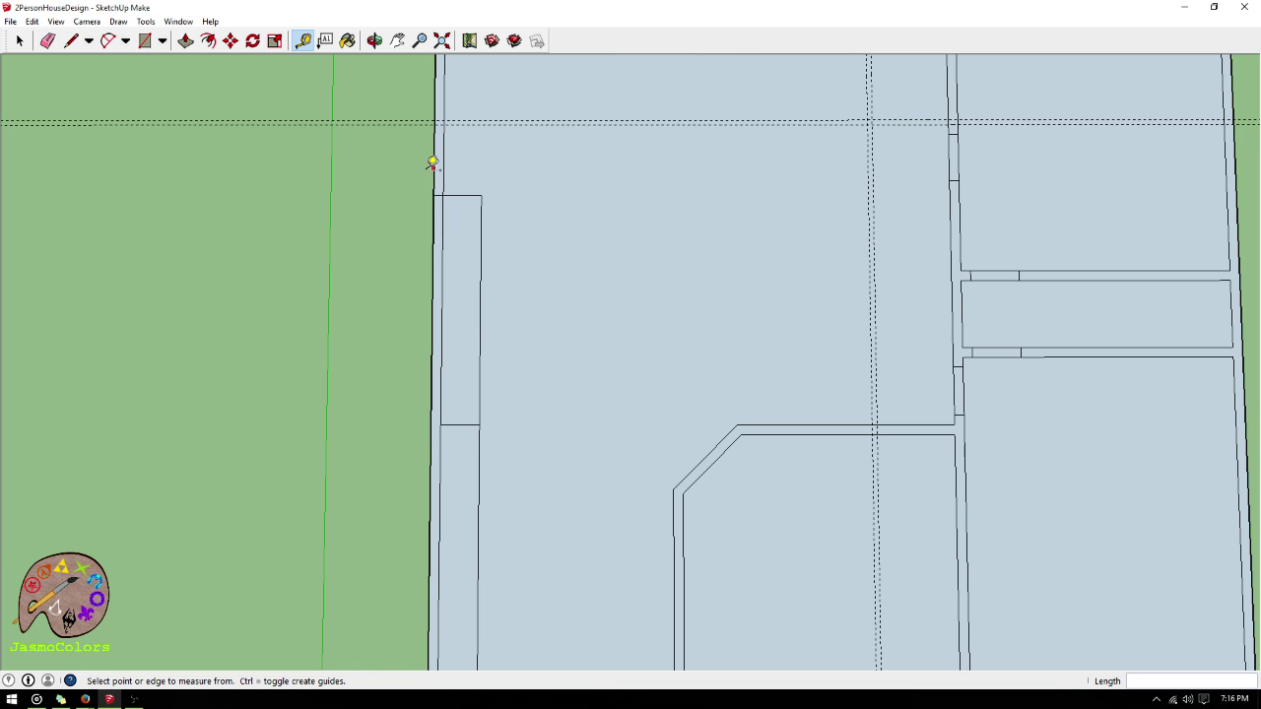
key("space")
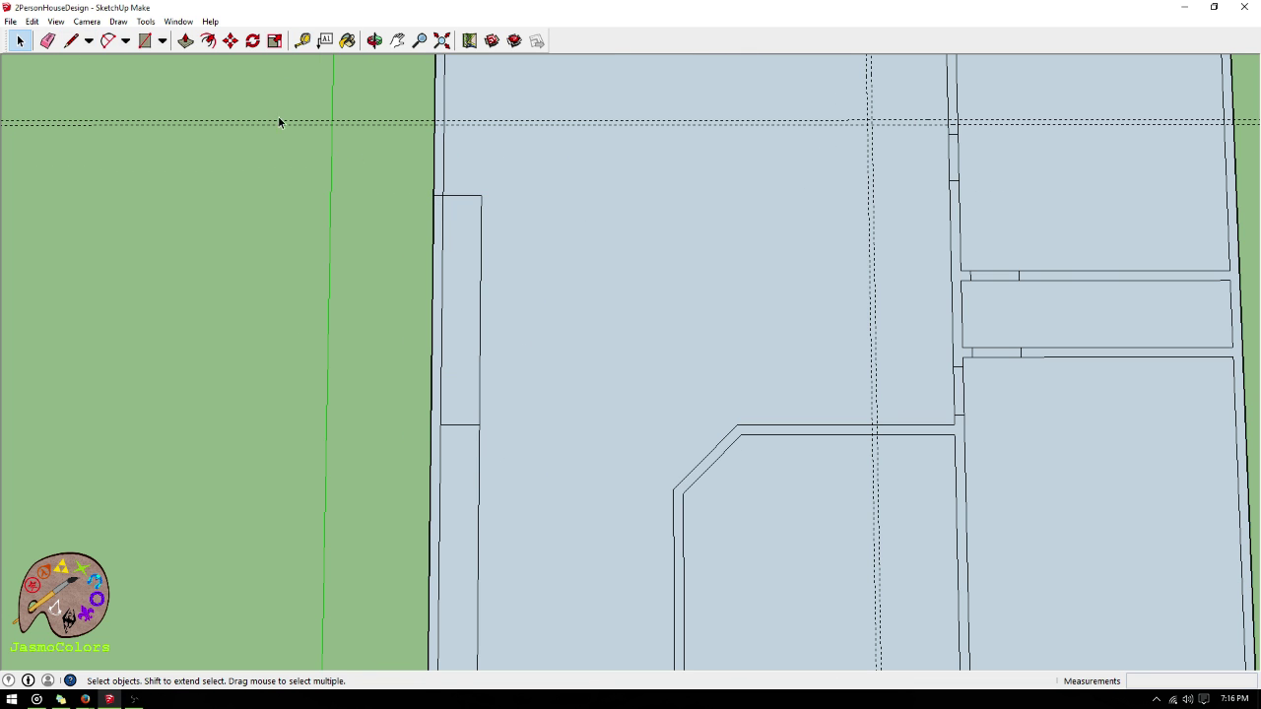
left_click(439, 193)
left_click(463, 197)
left_click(481, 240, "shift")
left_click(480, 439, "shift")
scroll(578, 147, "down", 4)
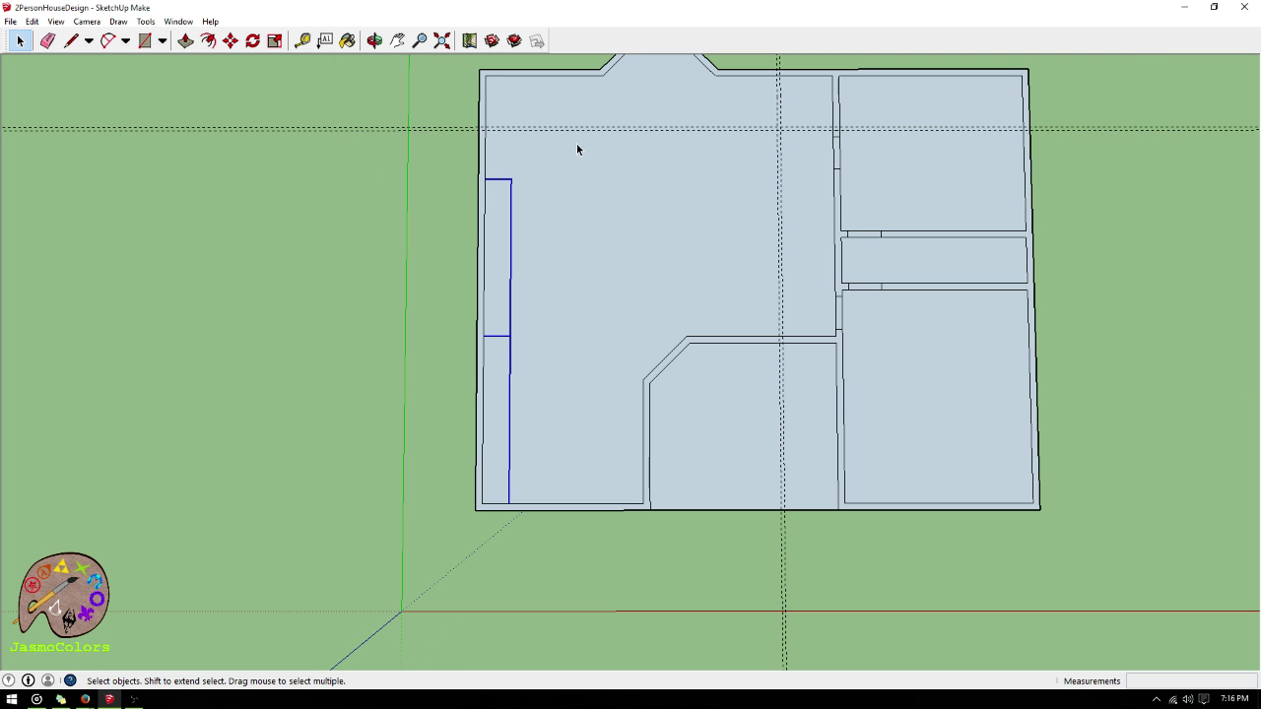
key("Delete")
scroll(526, 578, "down", 2)
scroll(691, 129, "up", 3)
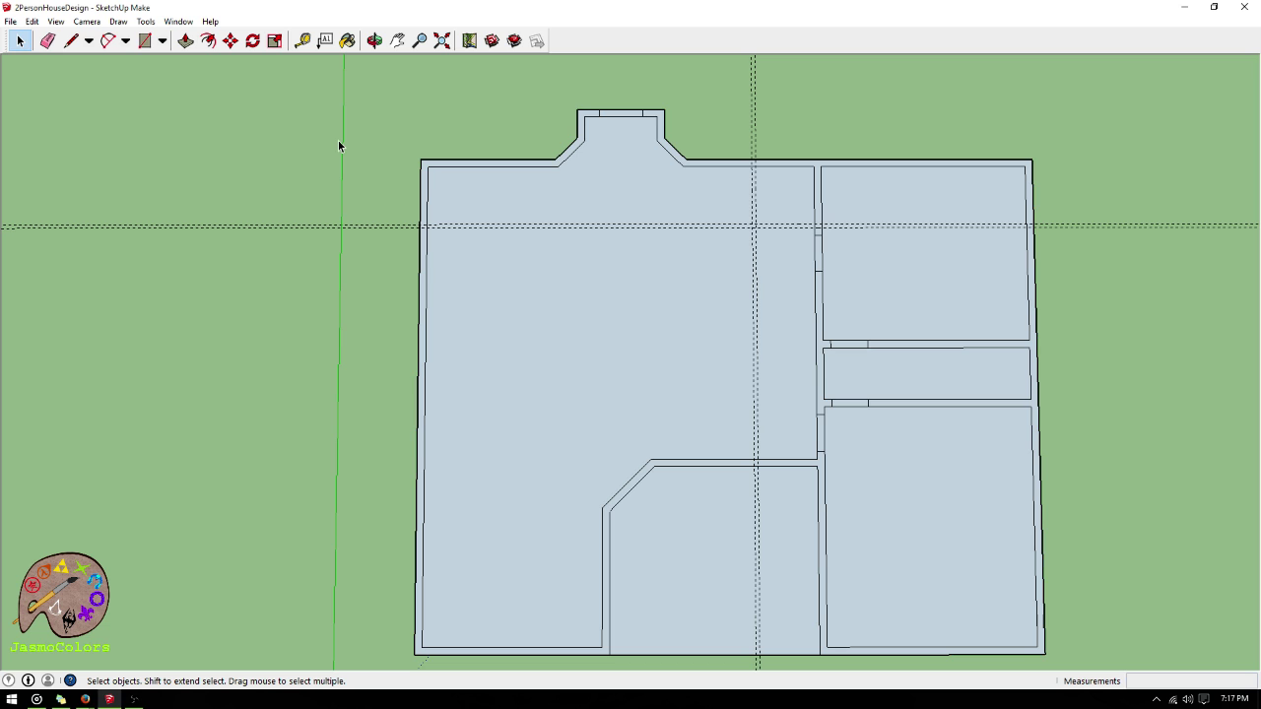
- Delete all construction guides from the floor plan
scroll(552, 161, "up", 2)
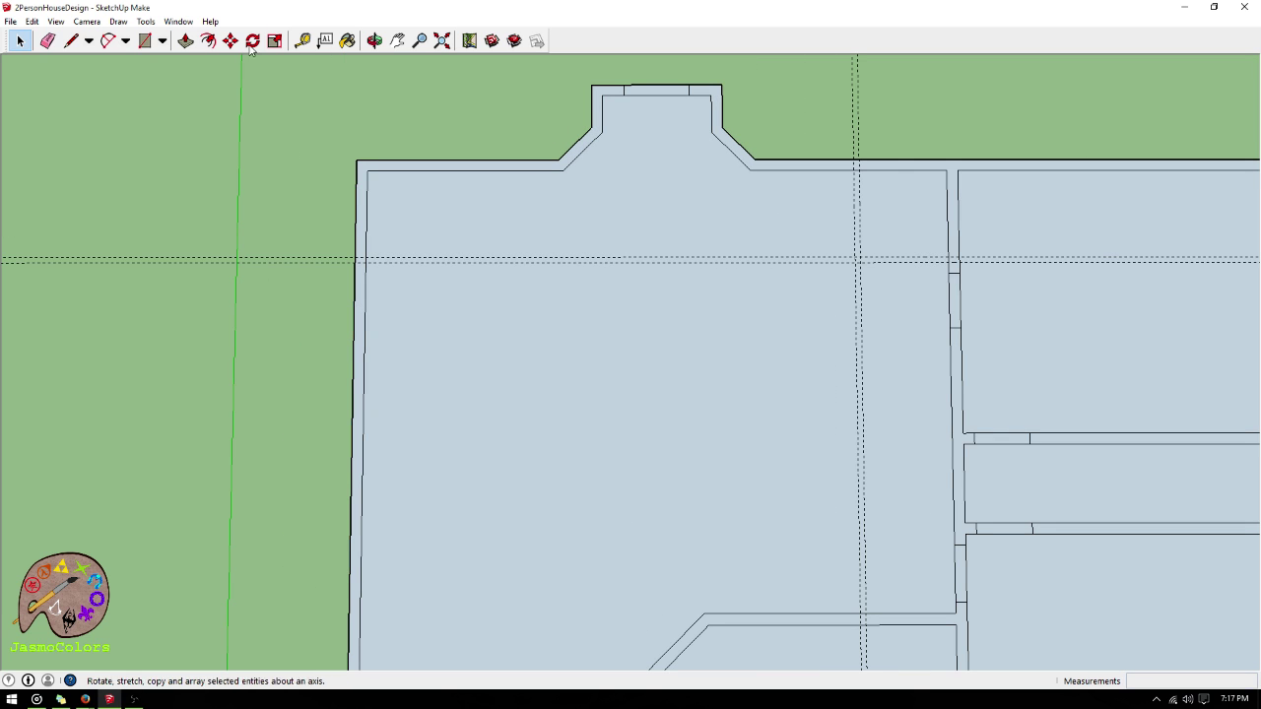
left_click(31, 21)
left_click(40, 142)
scroll(336, 234, "down", 2)
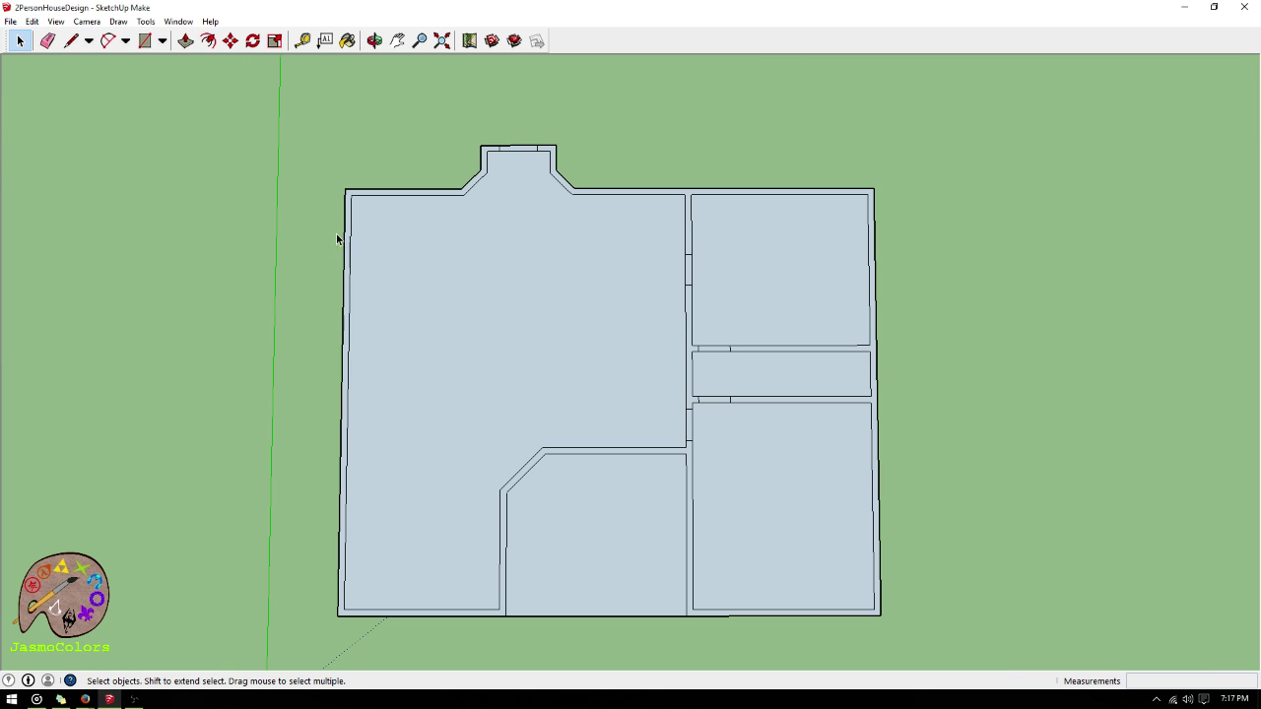
- Delete the two short lines marking the upper doorway in the wall between the main room and the upper-right room
scroll(937, 267, "down", 3)
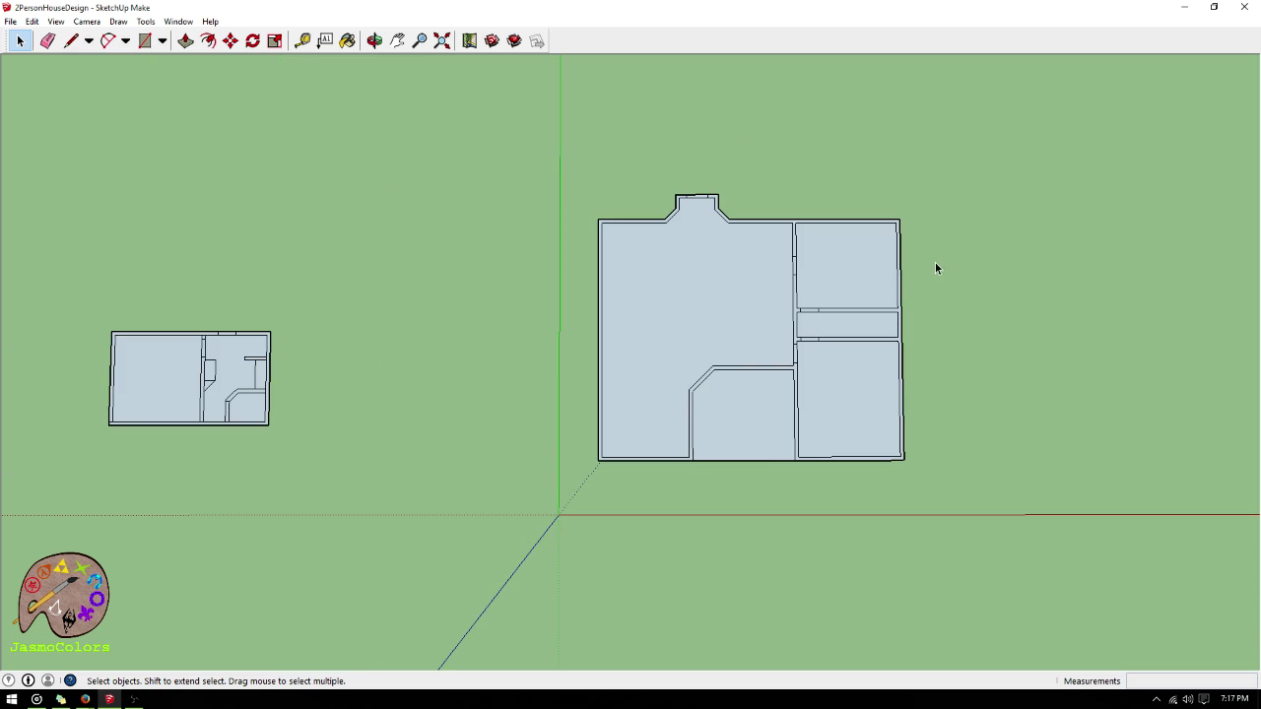
scroll(723, 253, "up", 3)
scroll(711, 165, "down", 2)
scroll(778, 273, "up", 3)
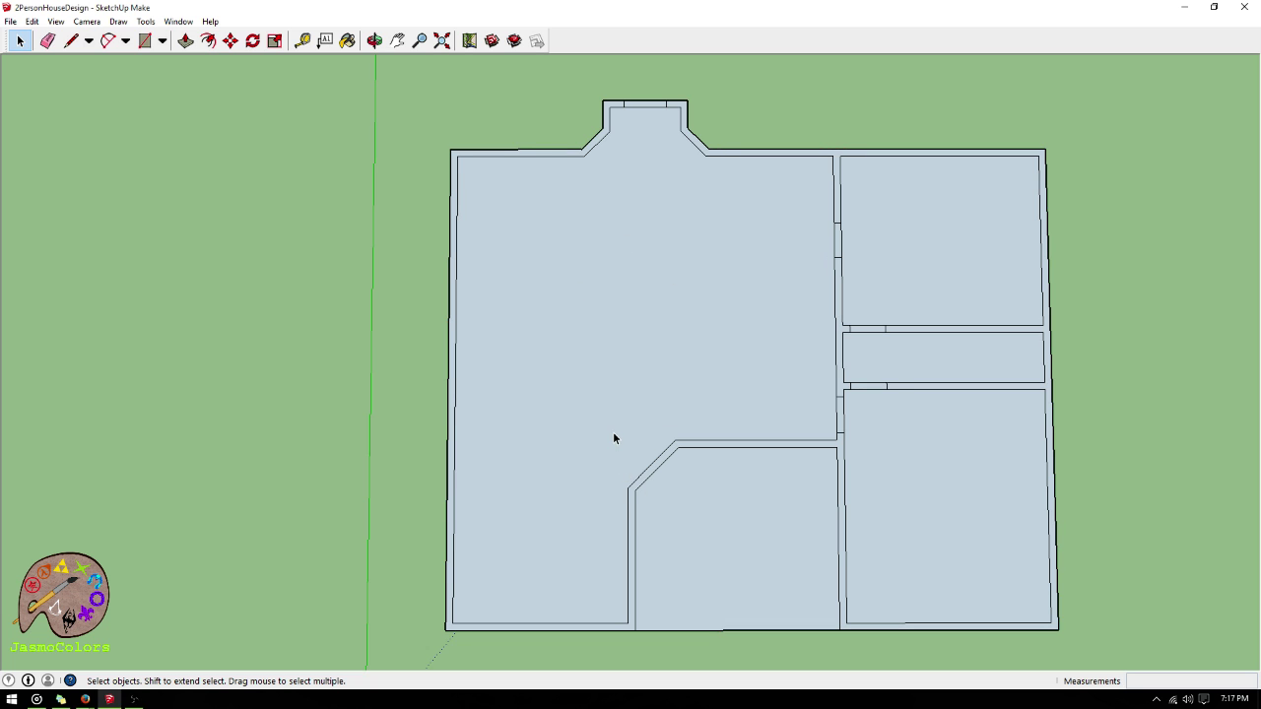
scroll(611, 434, "up", 1)
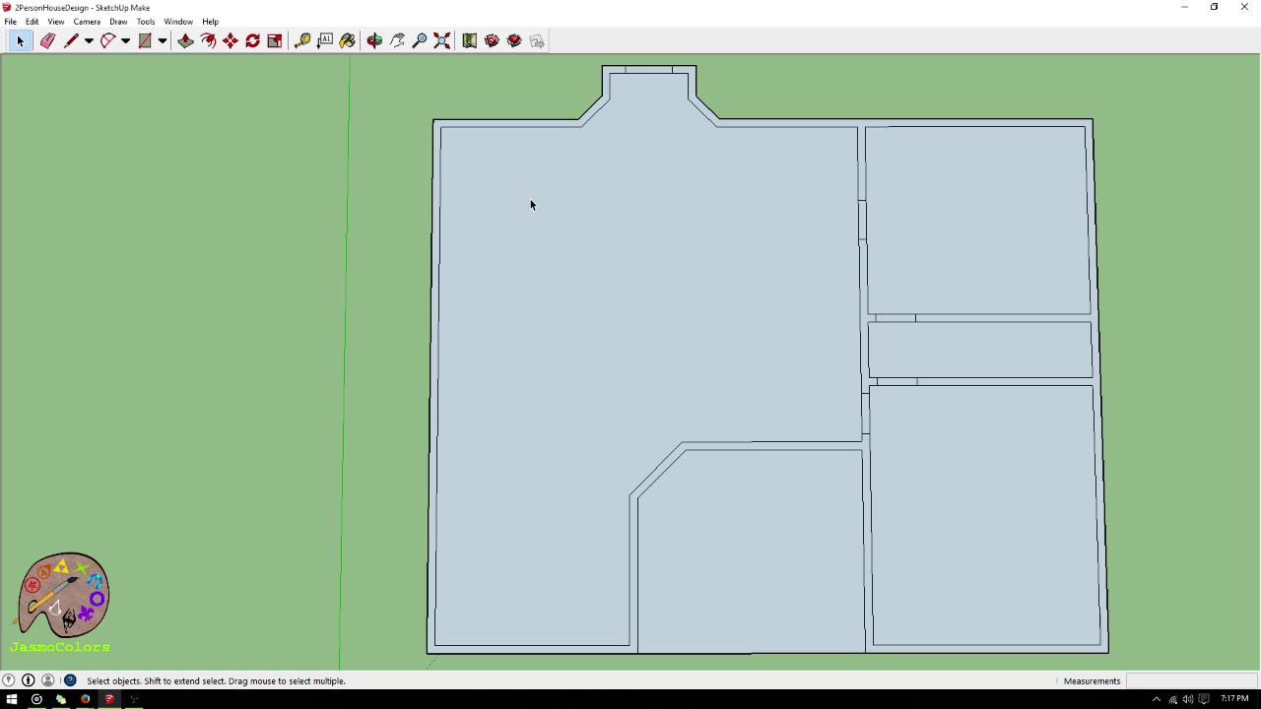
scroll(924, 274, "up", 3)
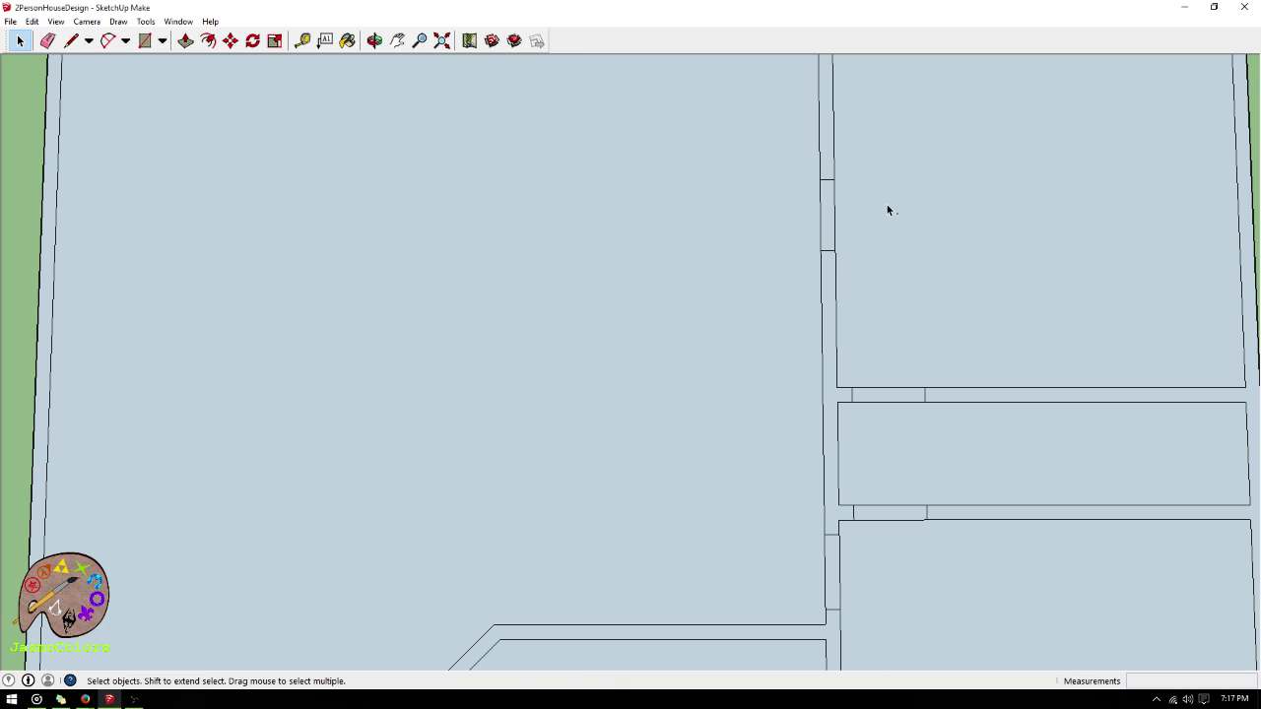
left_click(828, 181)
key("Delete")
left_click(827, 252)
scroll(916, 364, "down", 2)
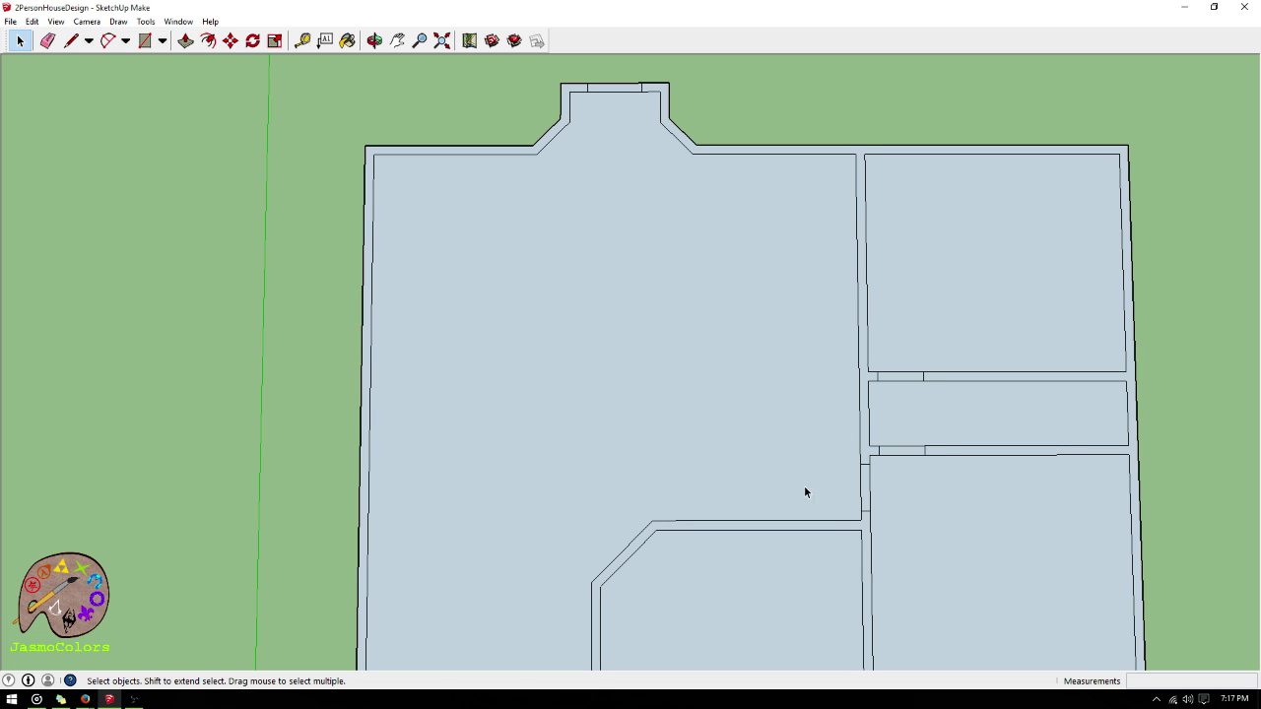
- Examine the overall floor plan layout, including the main room, the entryway and the rooms beside it
scroll(767, 249, "down", 2)
scroll(766, 249, "down", 1)
scroll(706, 508, "up", 2)
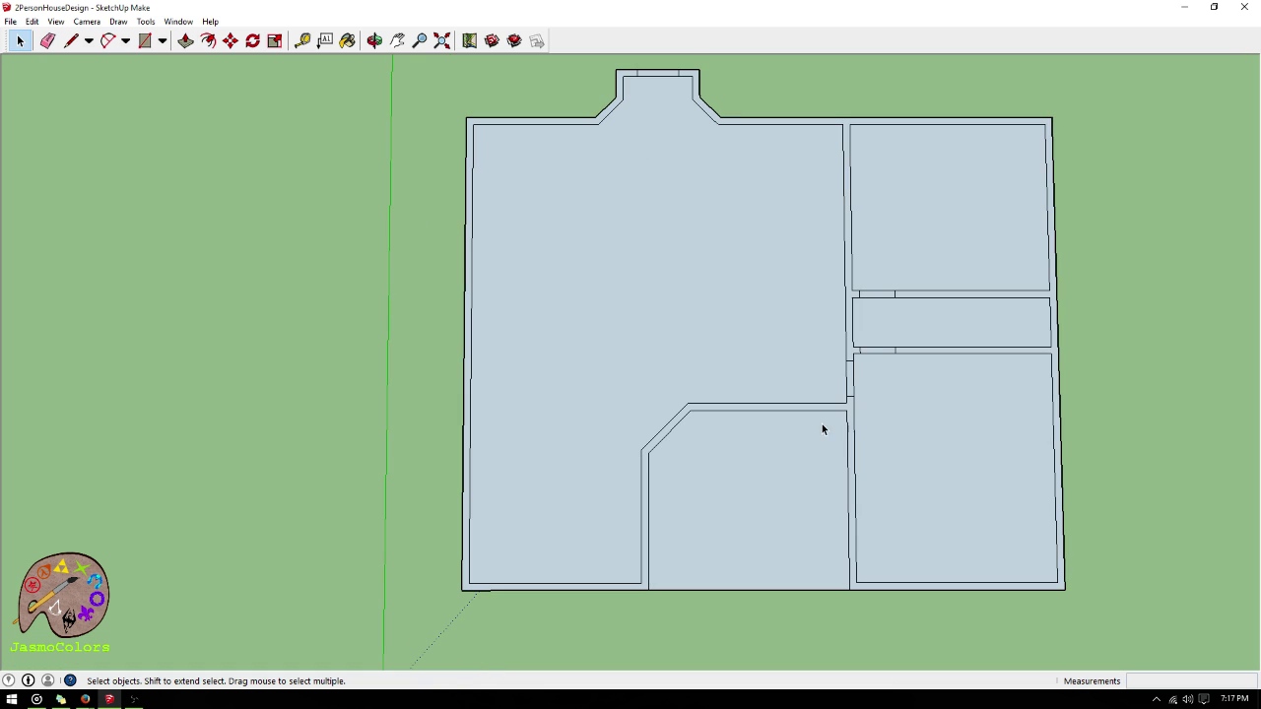
scroll(695, 158, "up", 2)
scroll(694, 158, "down", 1)
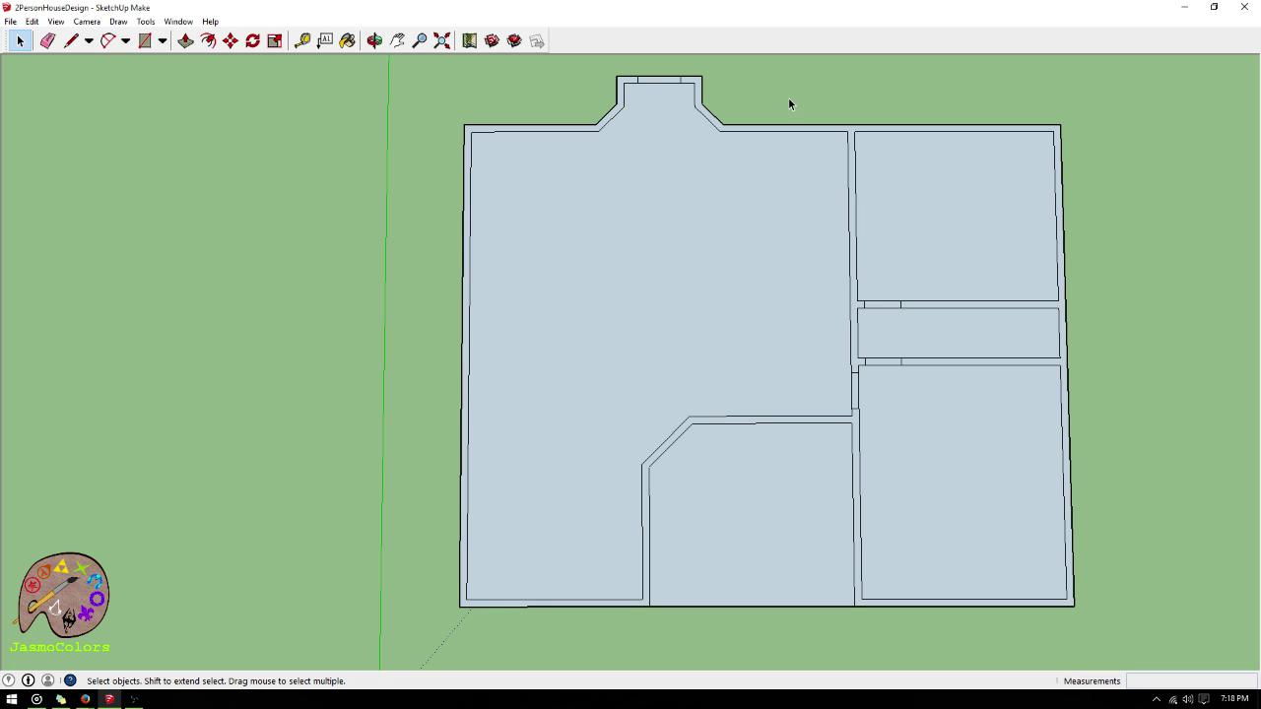
scroll(522, 308, "down", 1)
scroll(794, 271, "up", 1)
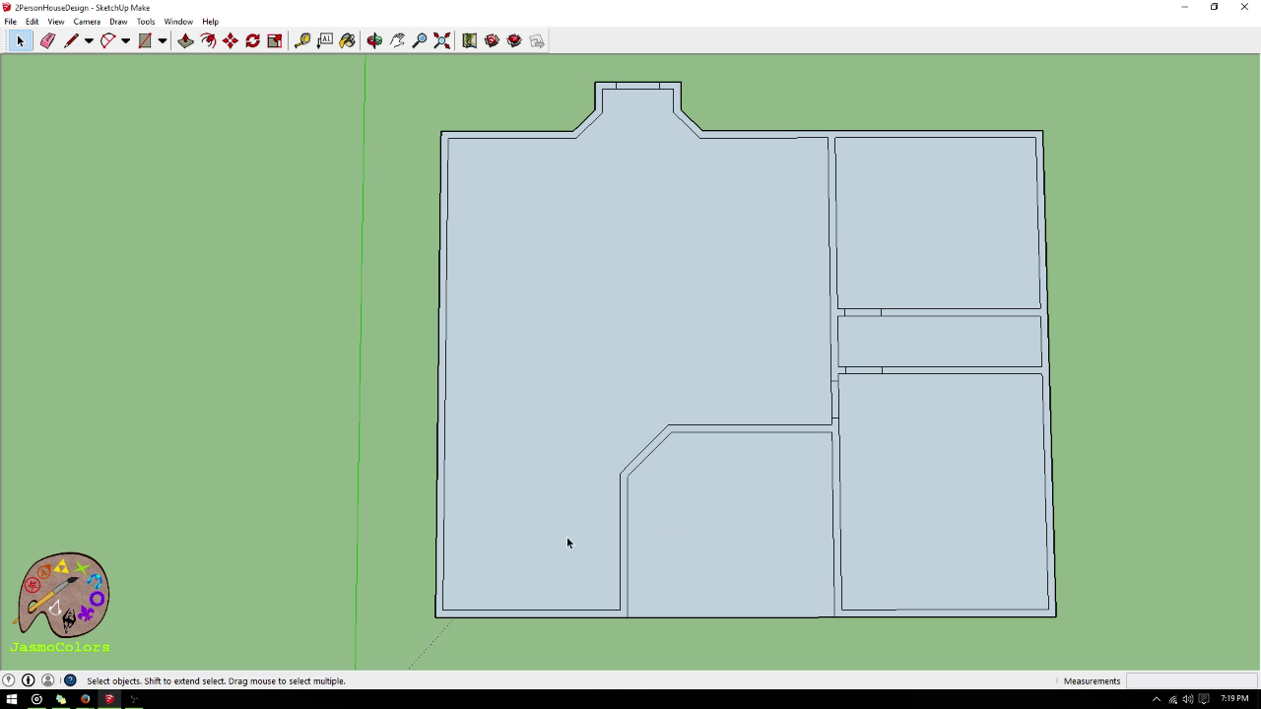
scroll(502, 585, "up", 5)
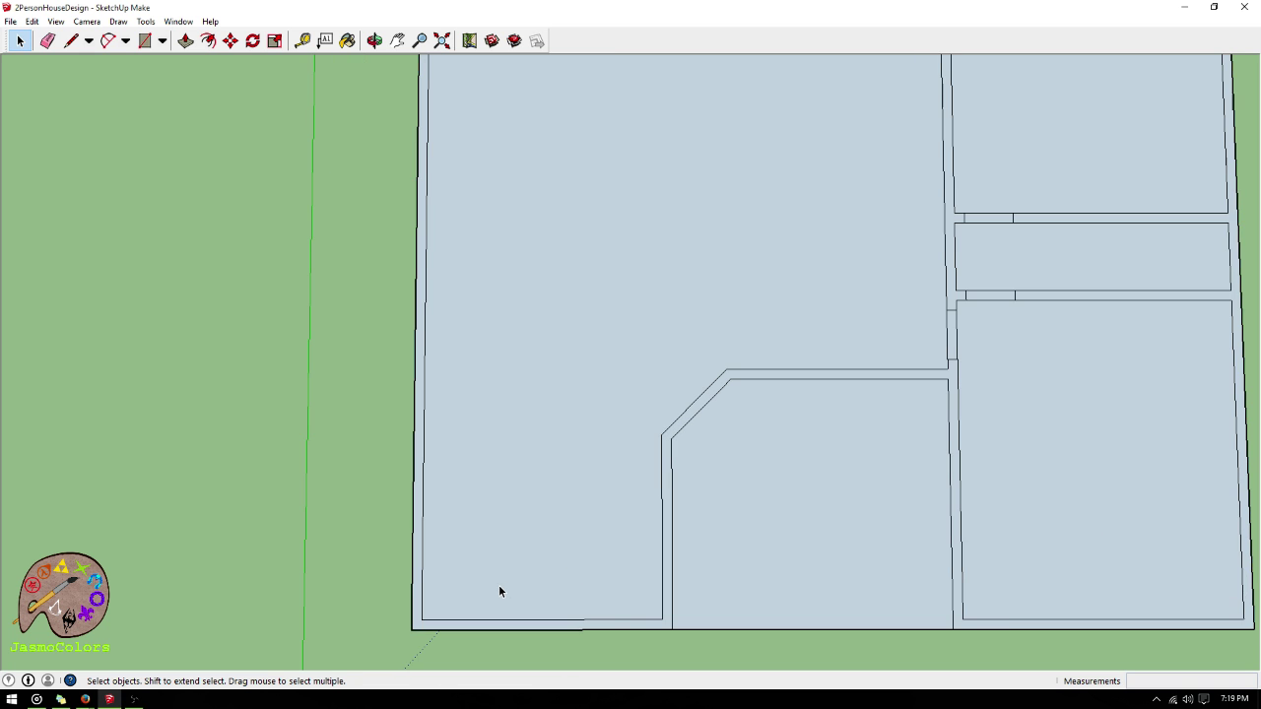
scroll(634, 583, "down", 2)
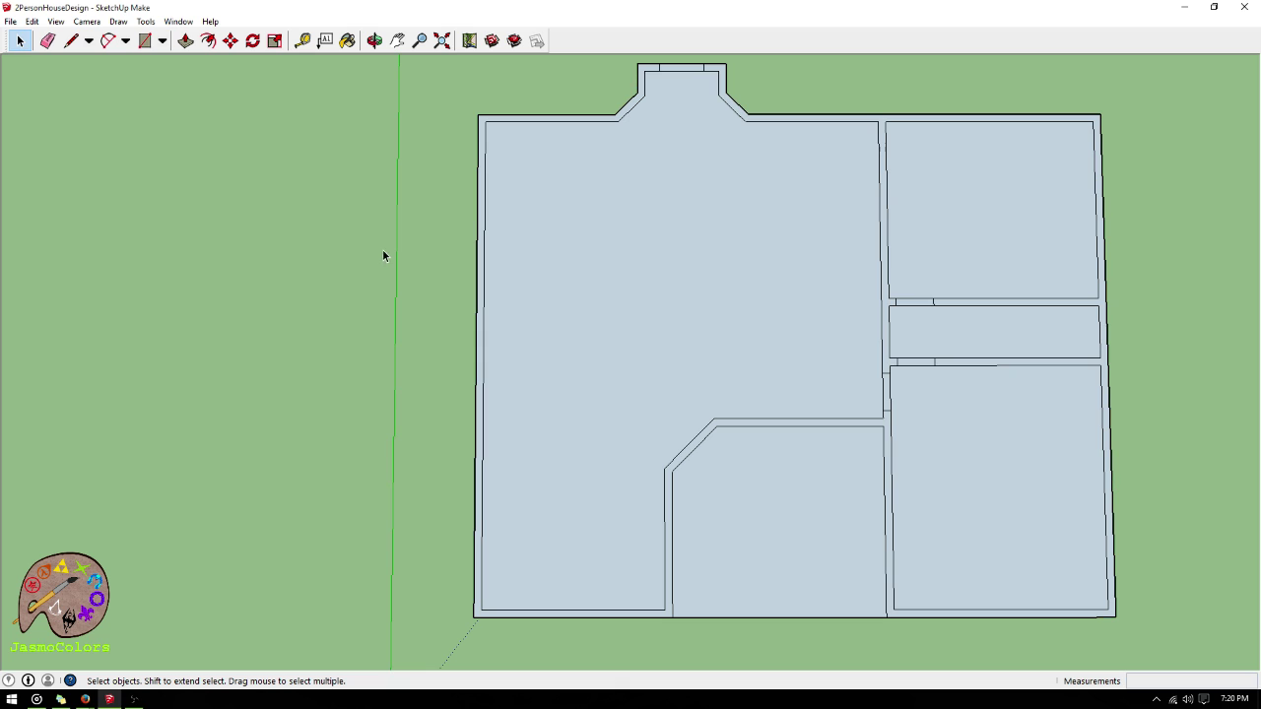
scroll(247, 184, "down", 1)
scroll(214, 177, "up", 1)
scroll(333, 449, "down", 1)
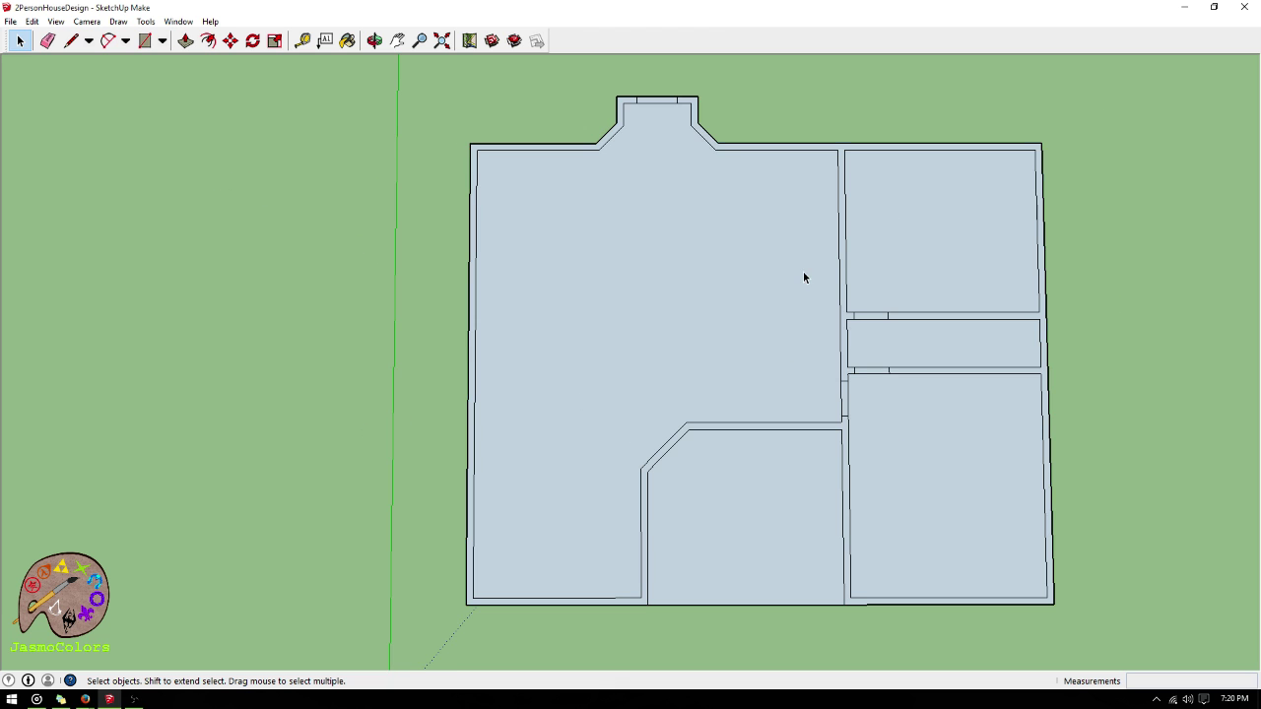
scroll(804, 269, "up", 1)
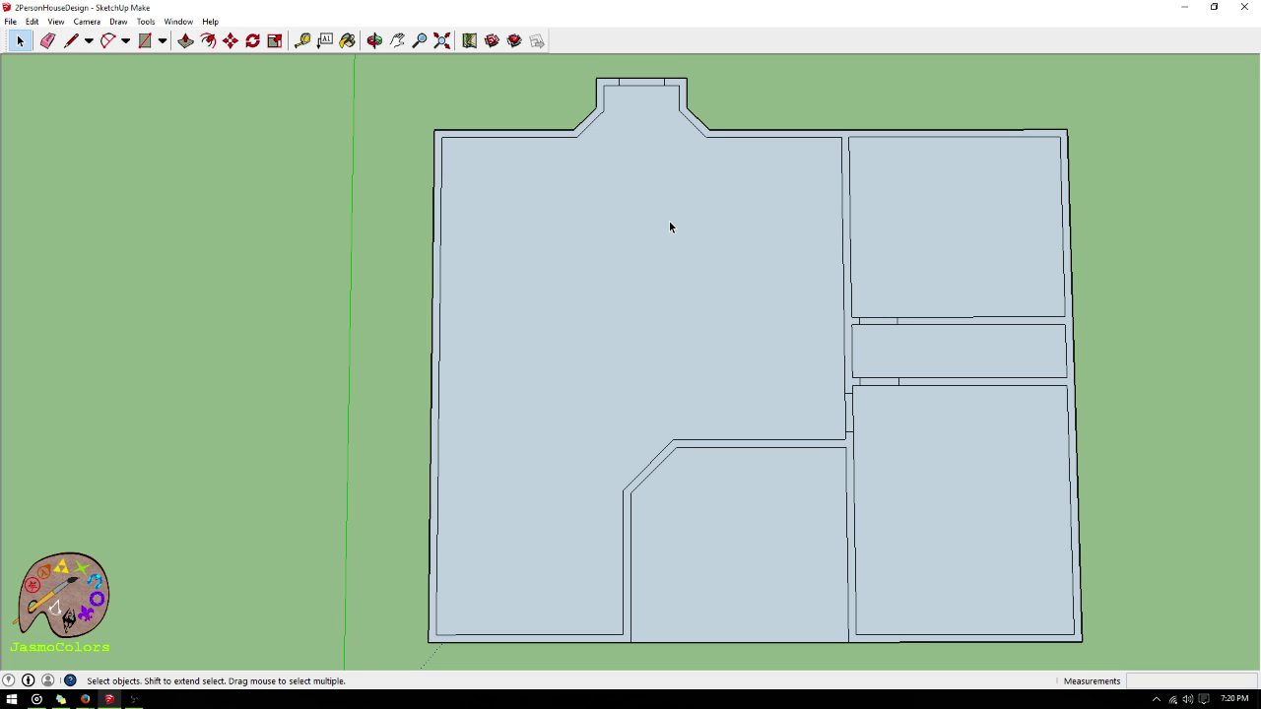
middle_click_drag(470, 211, 749, 254)
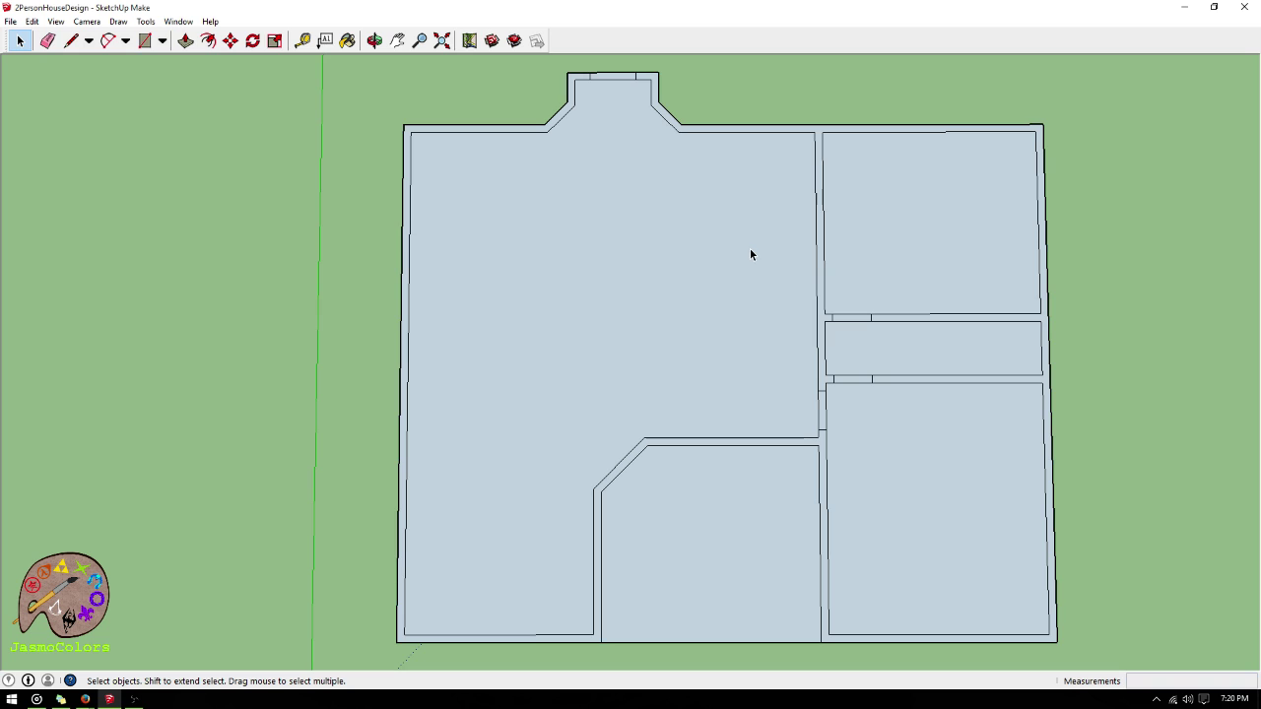
- View the plan from the entryway side and place a guide 6' into the main room from the wall shared with the side rooms
left_click(374, 40)
left_click_drag(631, 234, 726, 568)
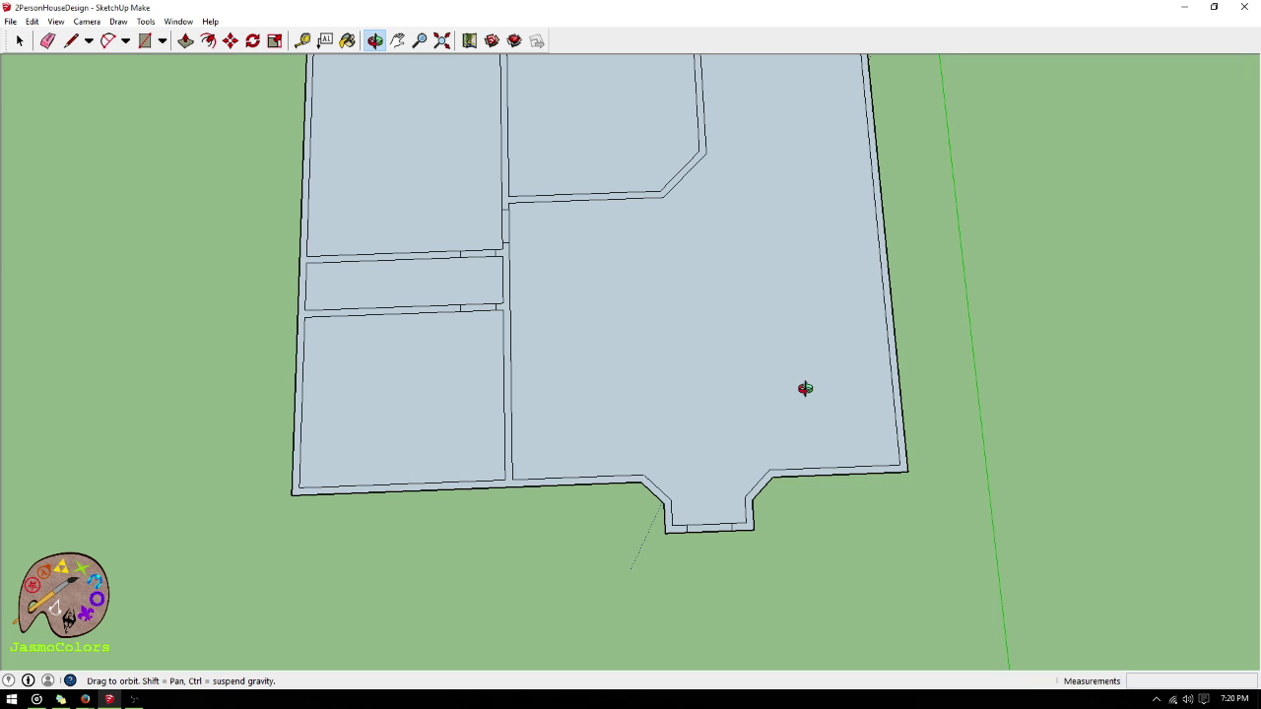
left_click_drag(755, 538, 755, 535)
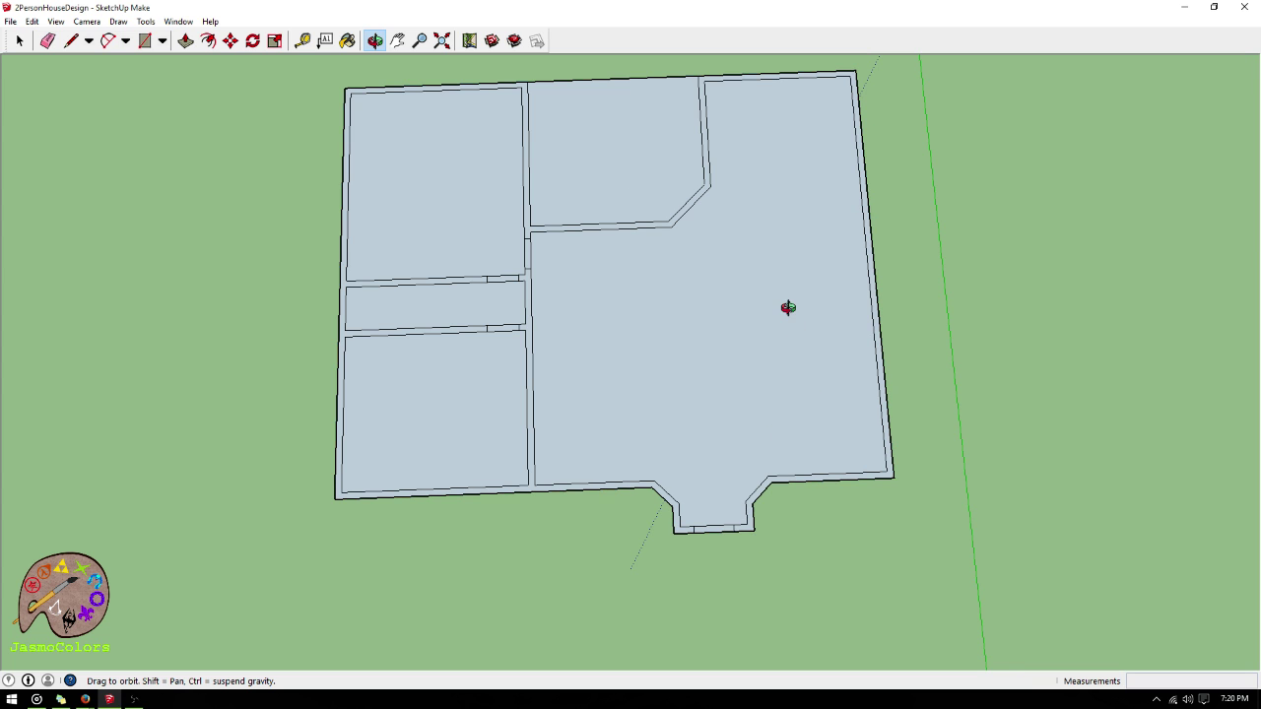
scroll(788, 307, "up", 1)
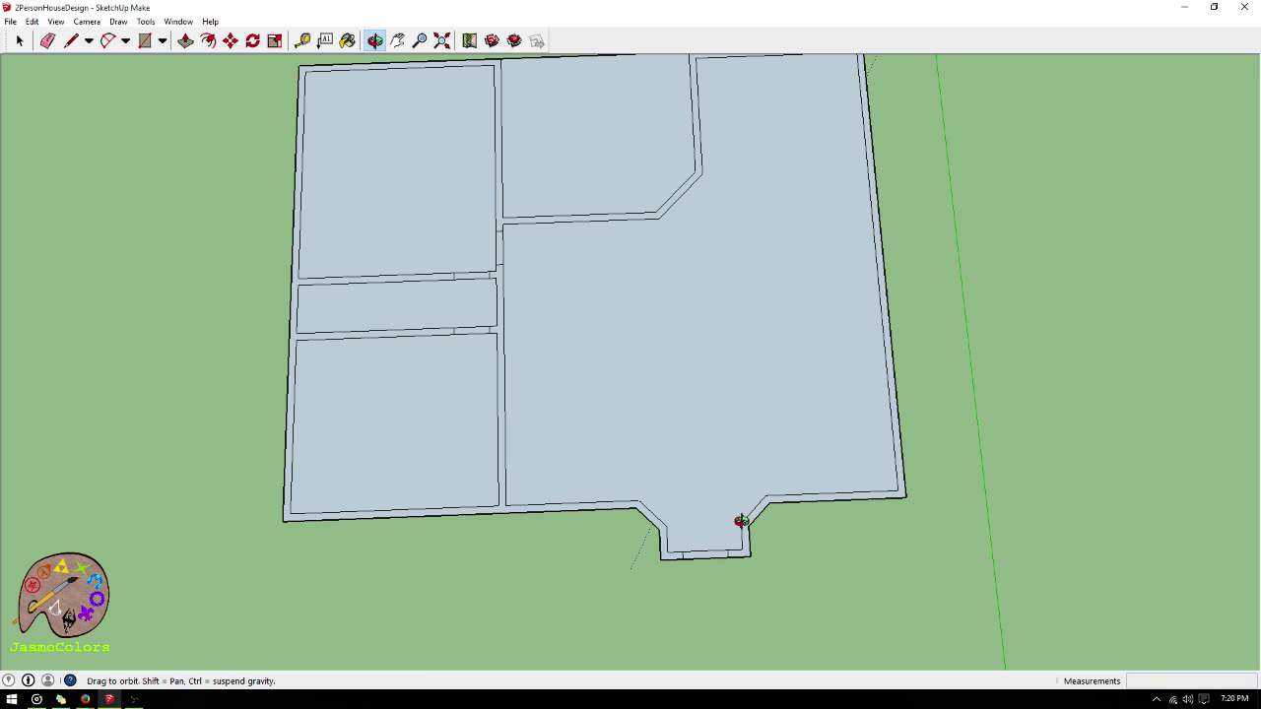
scroll(687, 474, "up", 1)
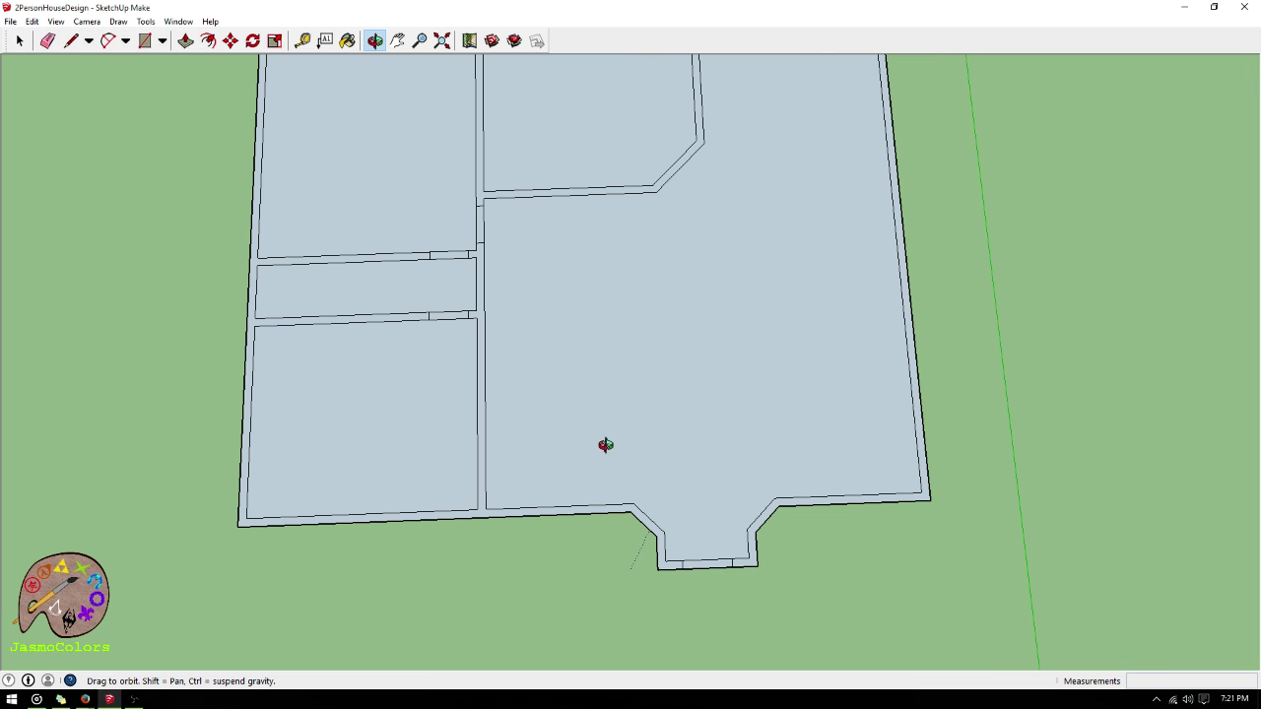
scroll(554, 468, "up", 4)
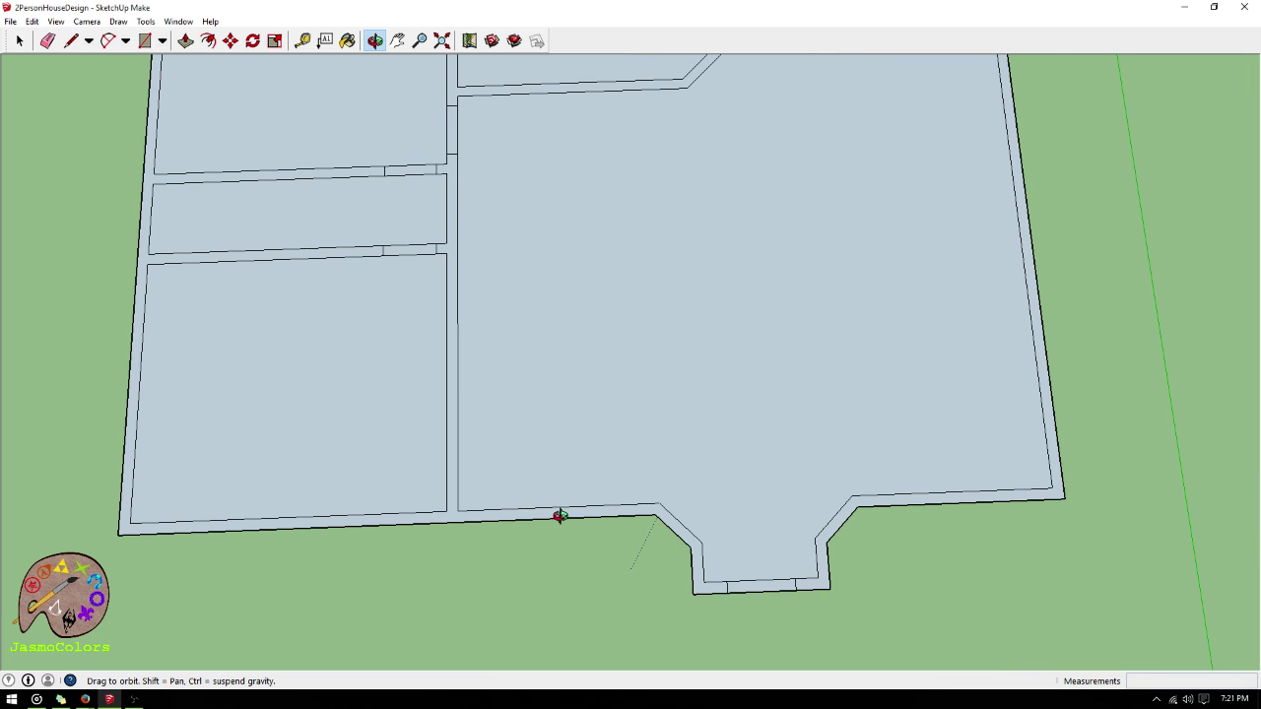
left_click(302, 39)
left_click(443, 428)
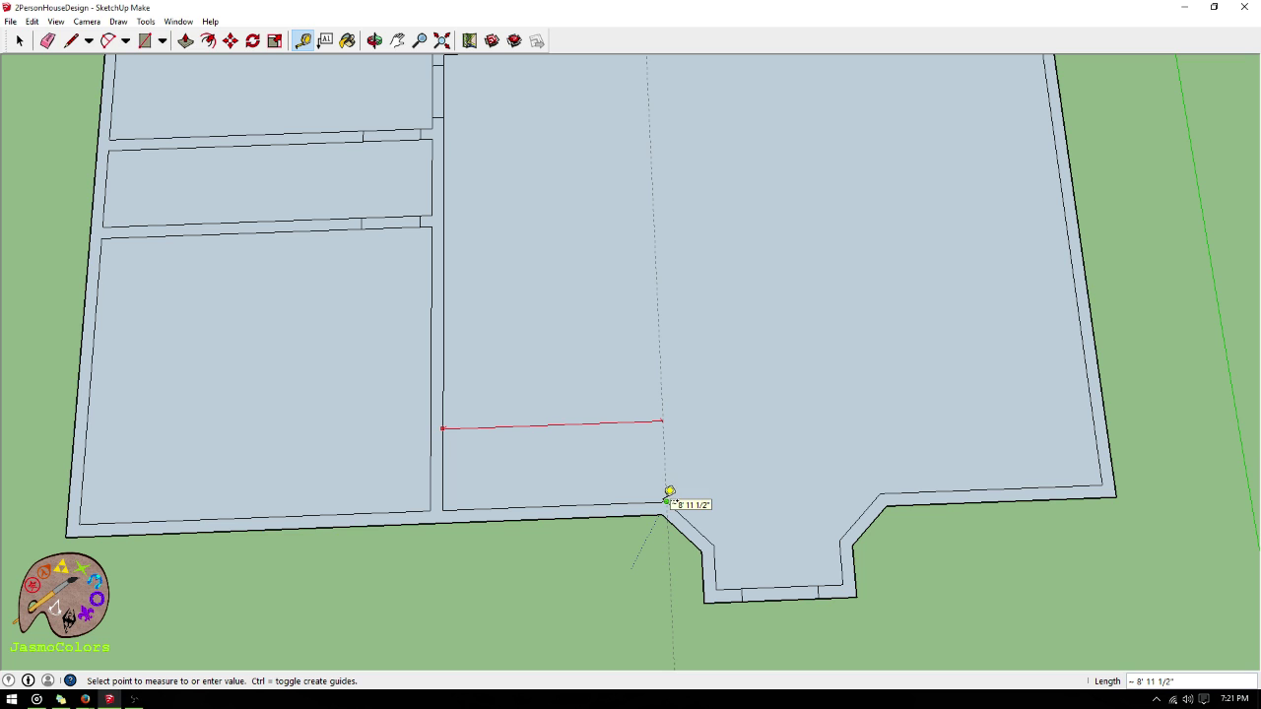
left_click(575, 506)
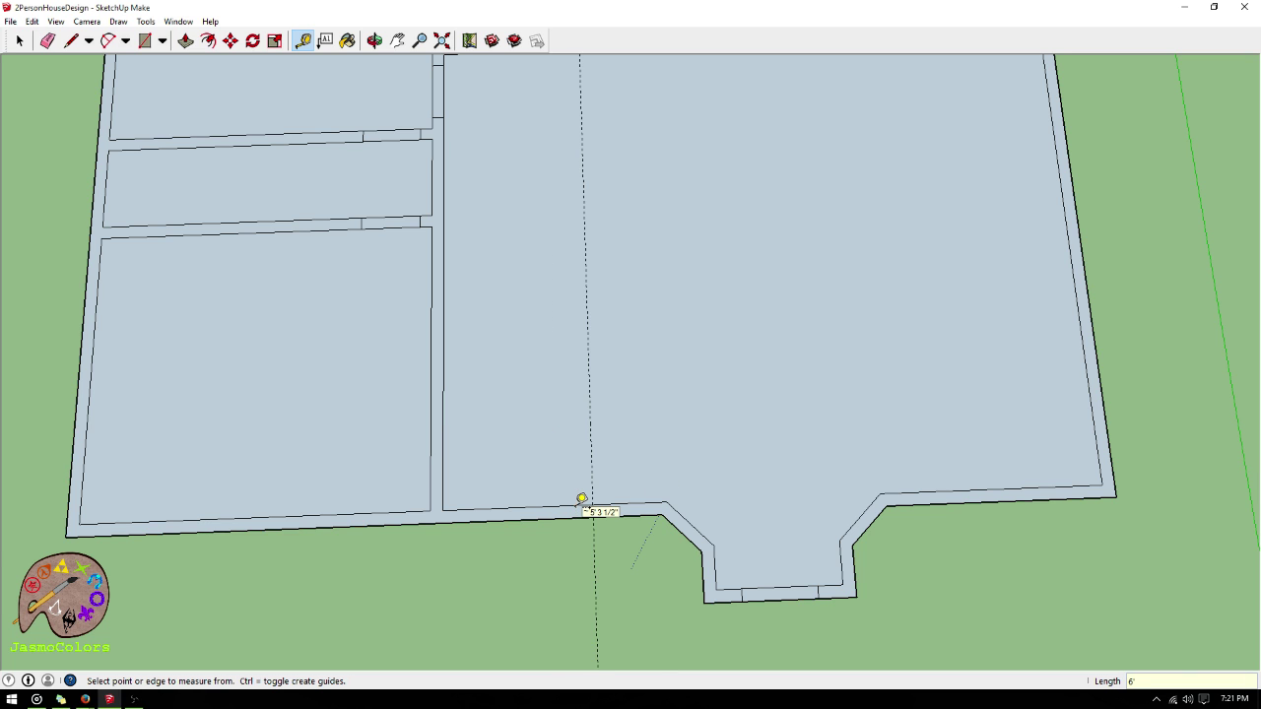
scroll(581, 492, "up", 3)
left_click(587, 475)
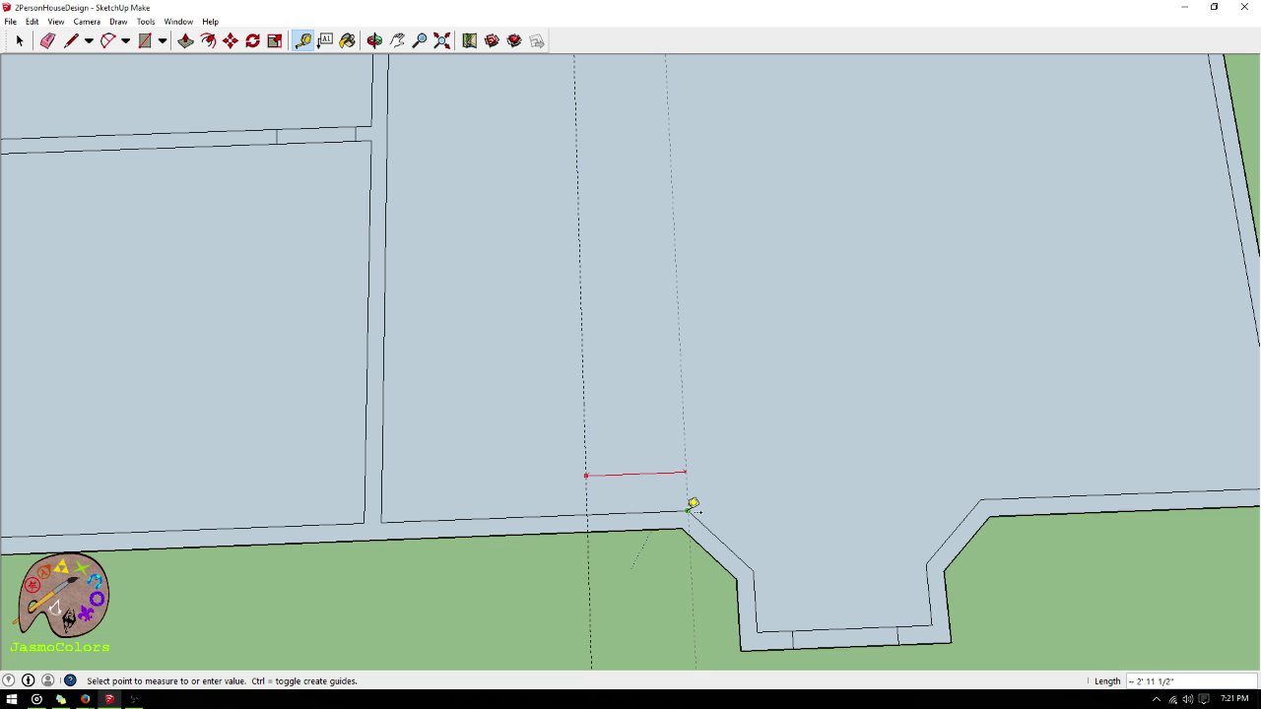
scroll(572, 532, "down", 4)
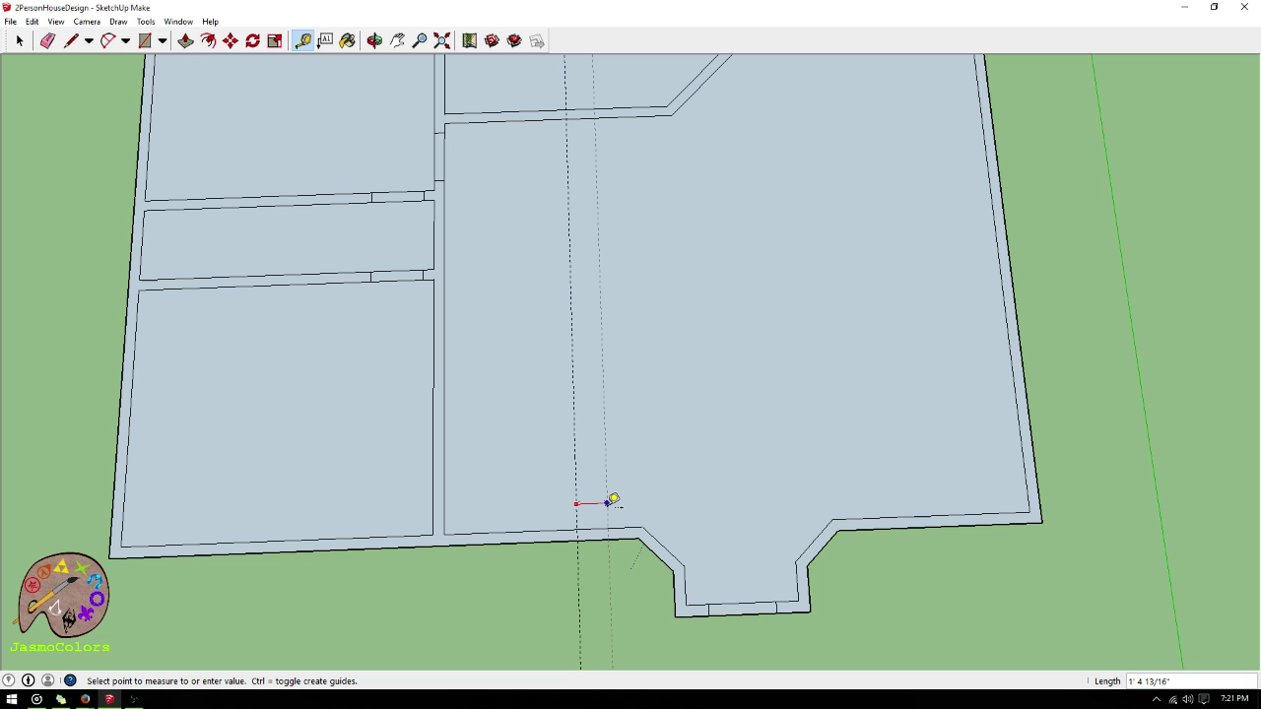
scroll(598, 563, "down", 4)
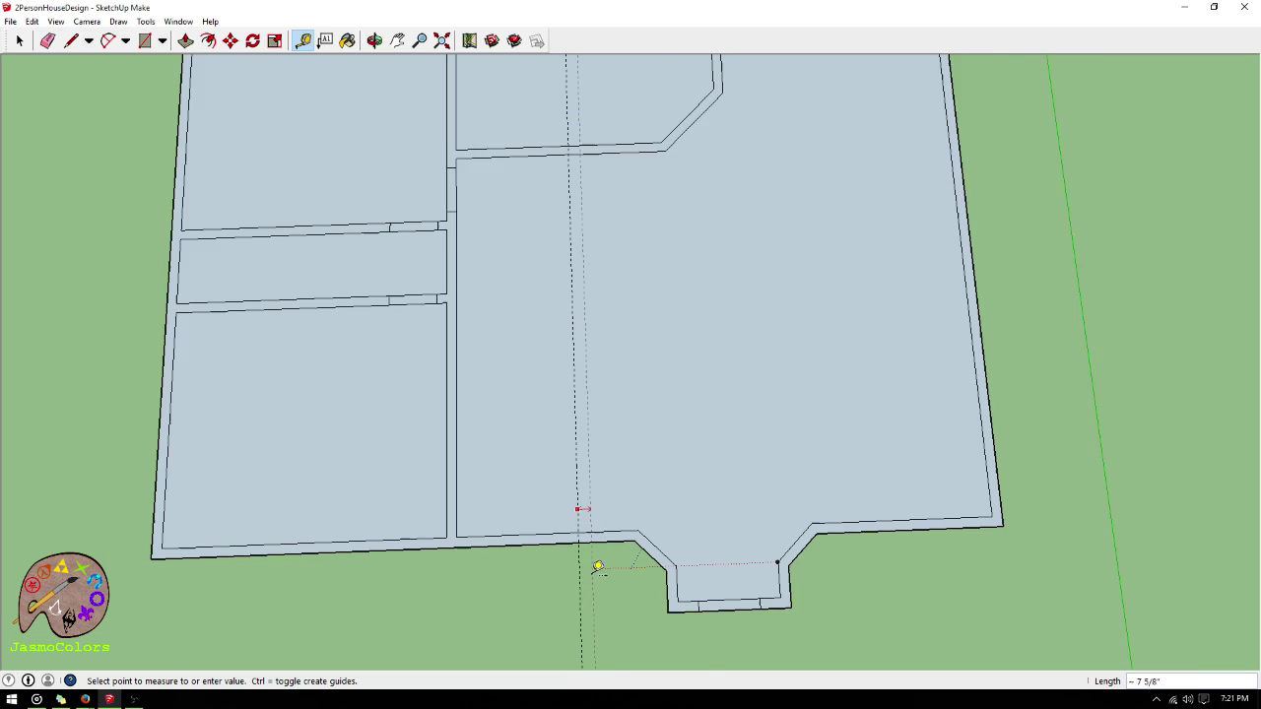
scroll(597, 572, "down", 1)
scroll(588, 532, "up", 3)
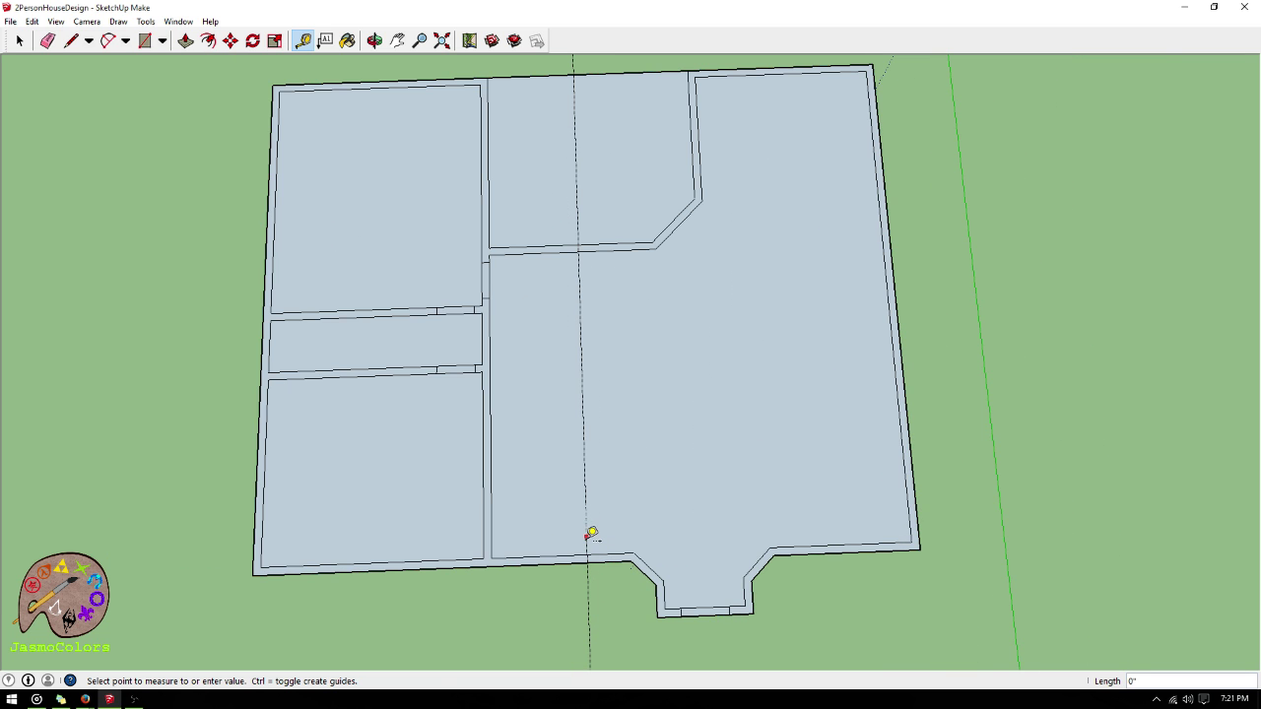
scroll(589, 532, "down", 1)
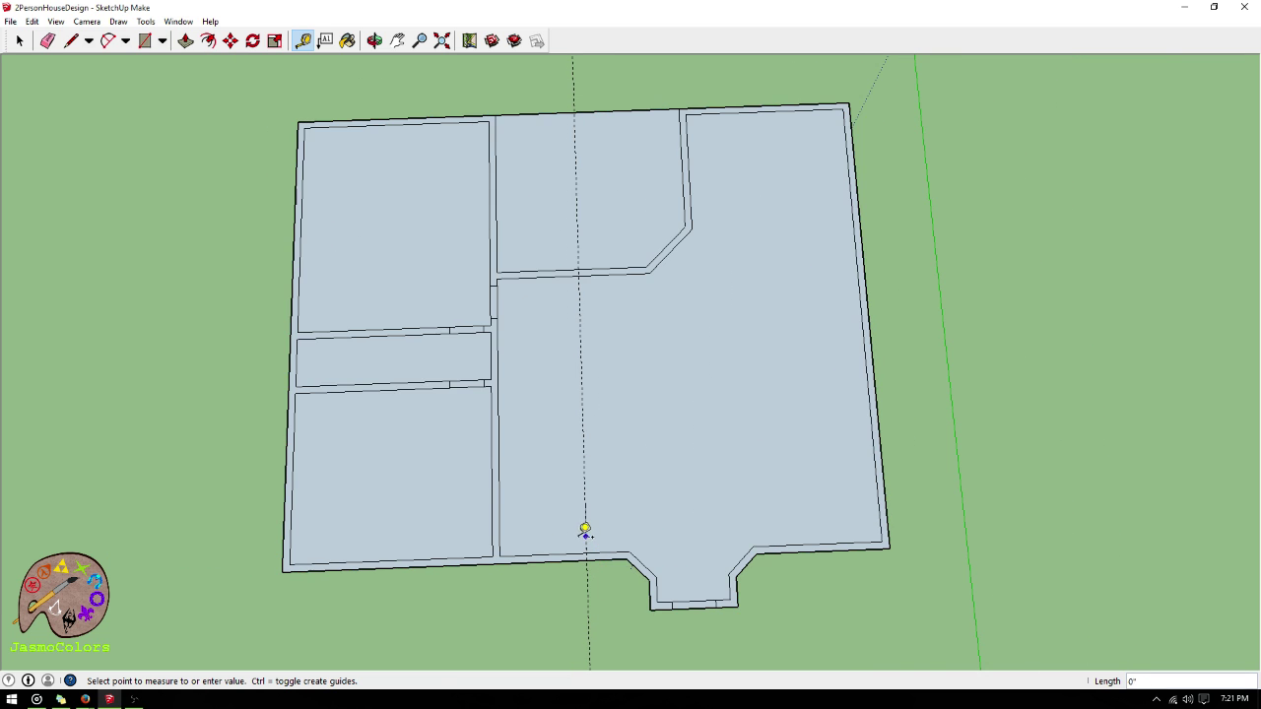
left_click(374, 41)
left_click_drag(690, 324, 665, 369)
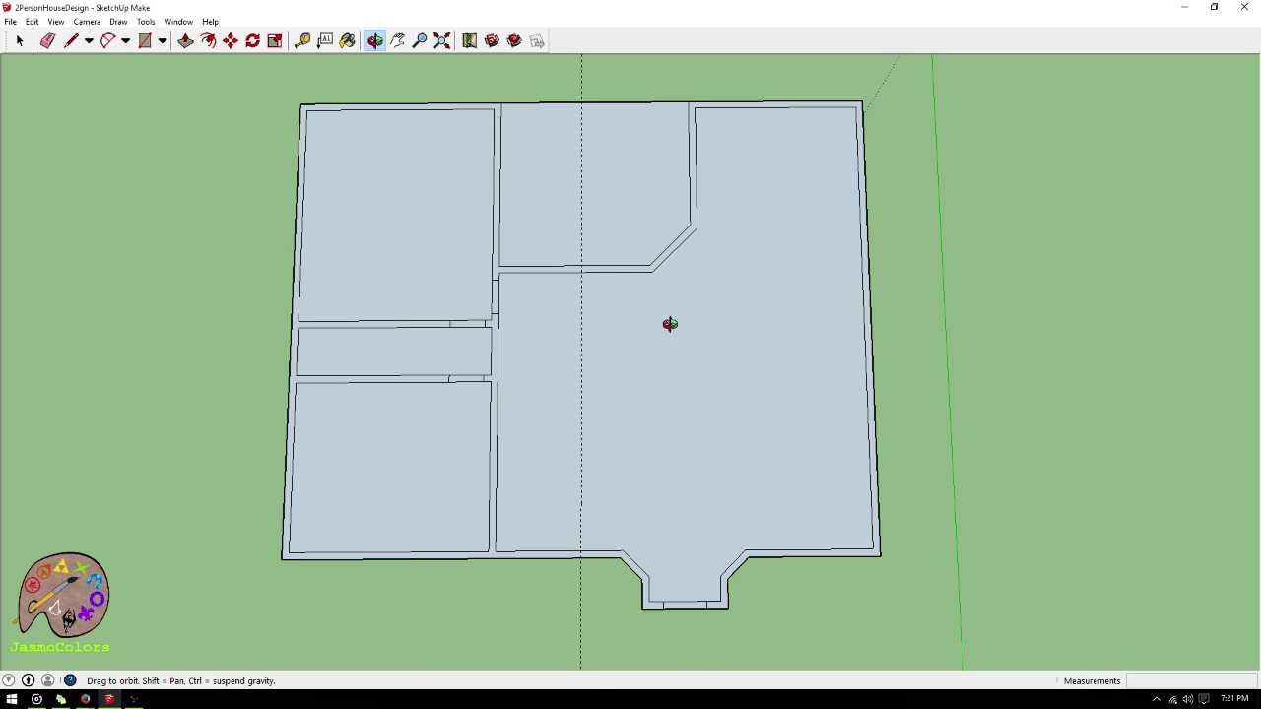
left_click_drag(676, 654, 676, 582)
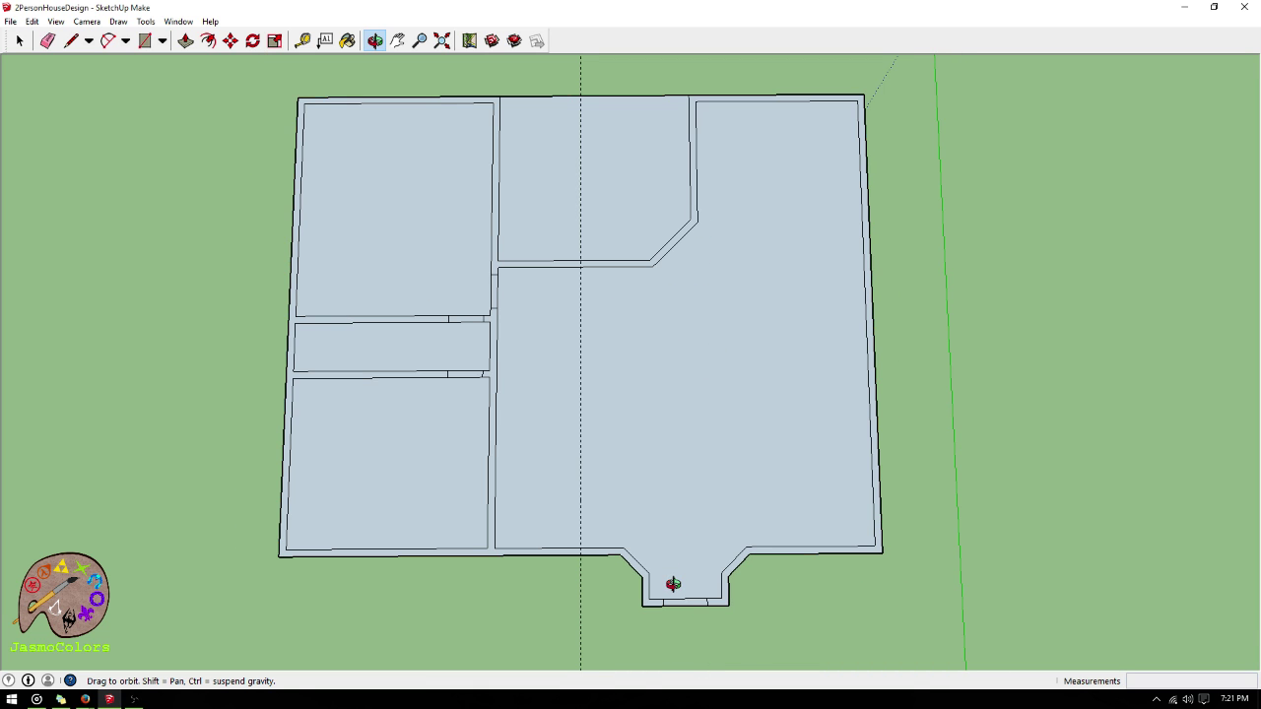
- Open the NewStudio model in a second SketchUp window and dismiss the welcome window
scroll(688, 465, "up", 1)
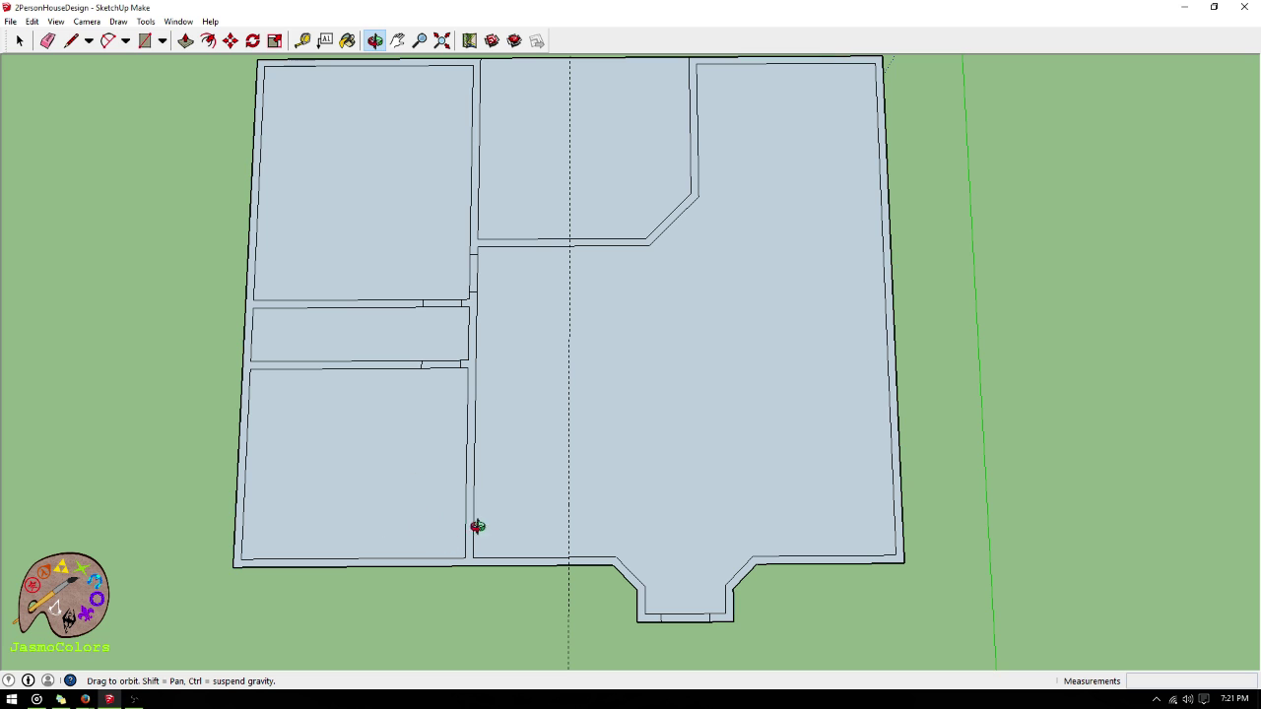
scroll(504, 560, "up", 1)
scroll(506, 559, "down", 2)
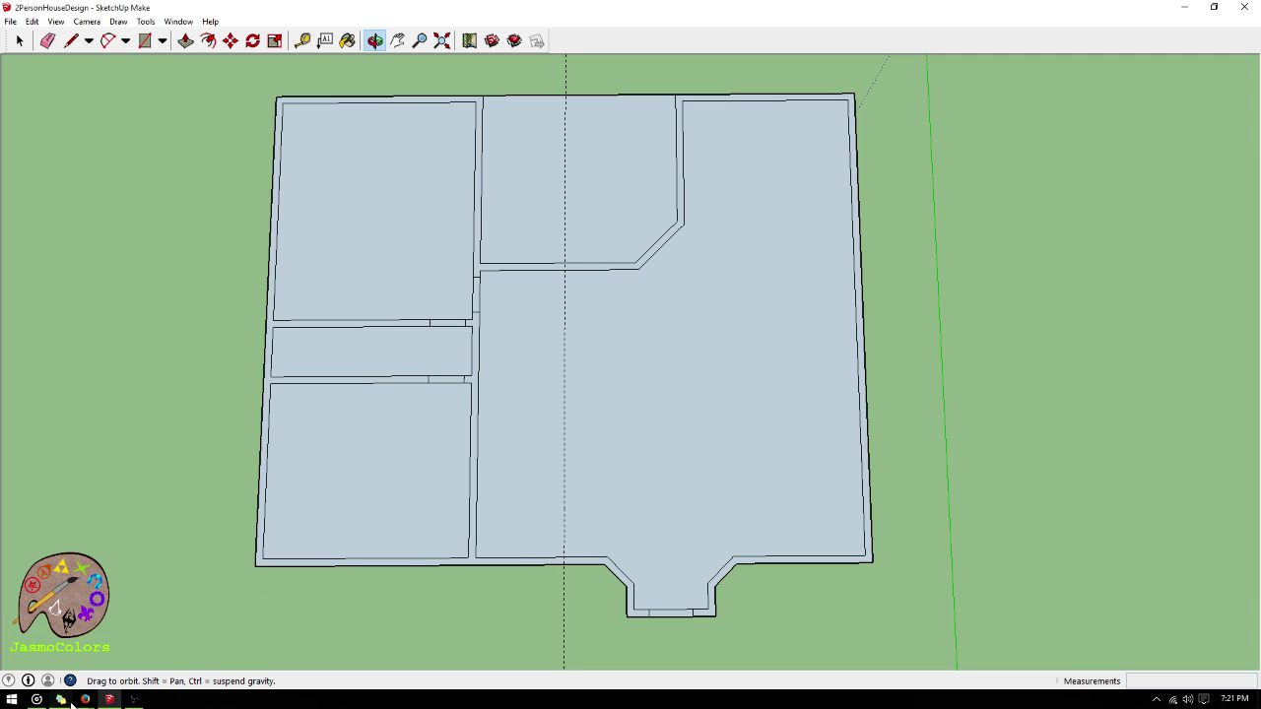
left_click(4, 229)
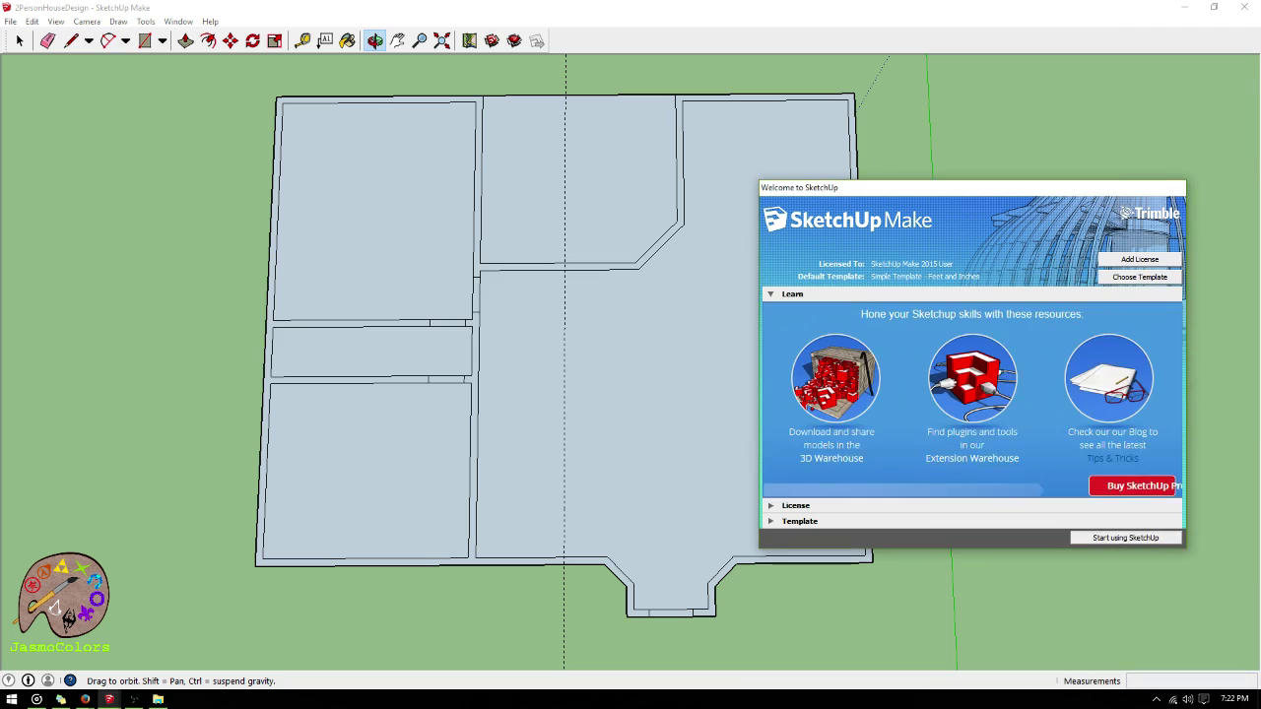
left_click(1090, 538)
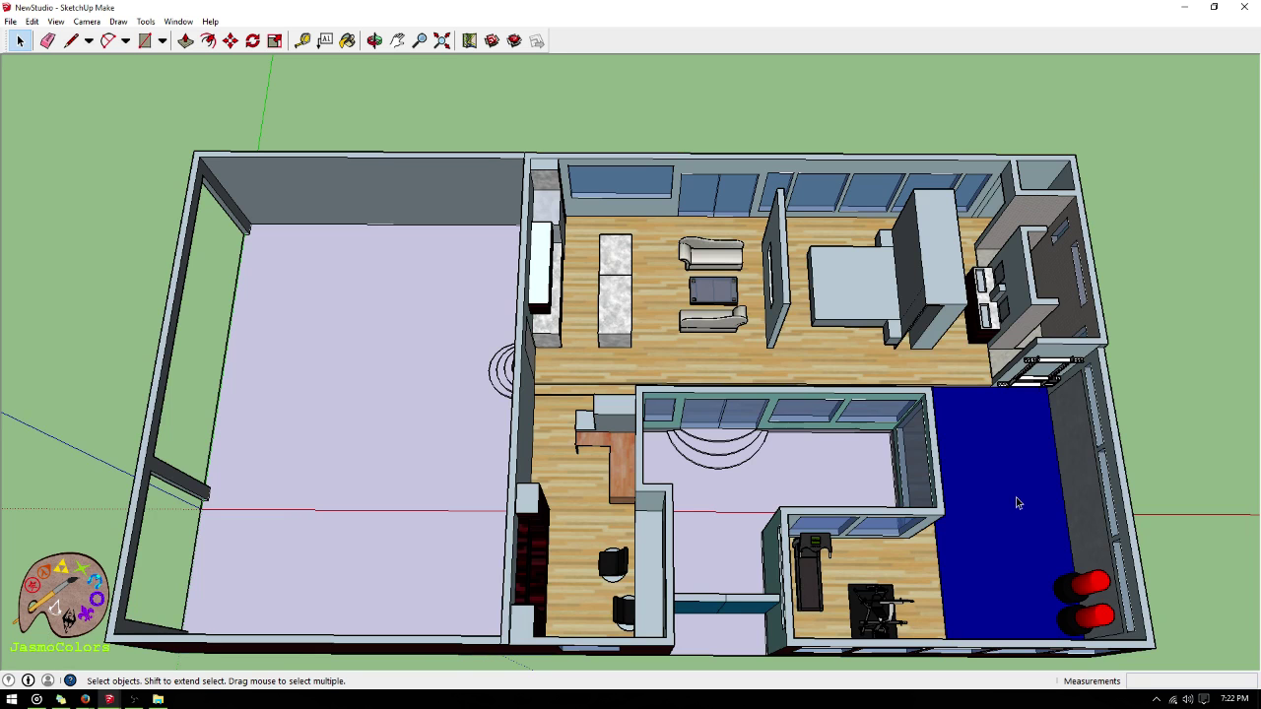
- Examine the overall studio layout from above, including the garage, living area, bedroom, courtyard and blue-floored exercise area
scroll(894, 109, "down", 2)
left_click(375, 42)
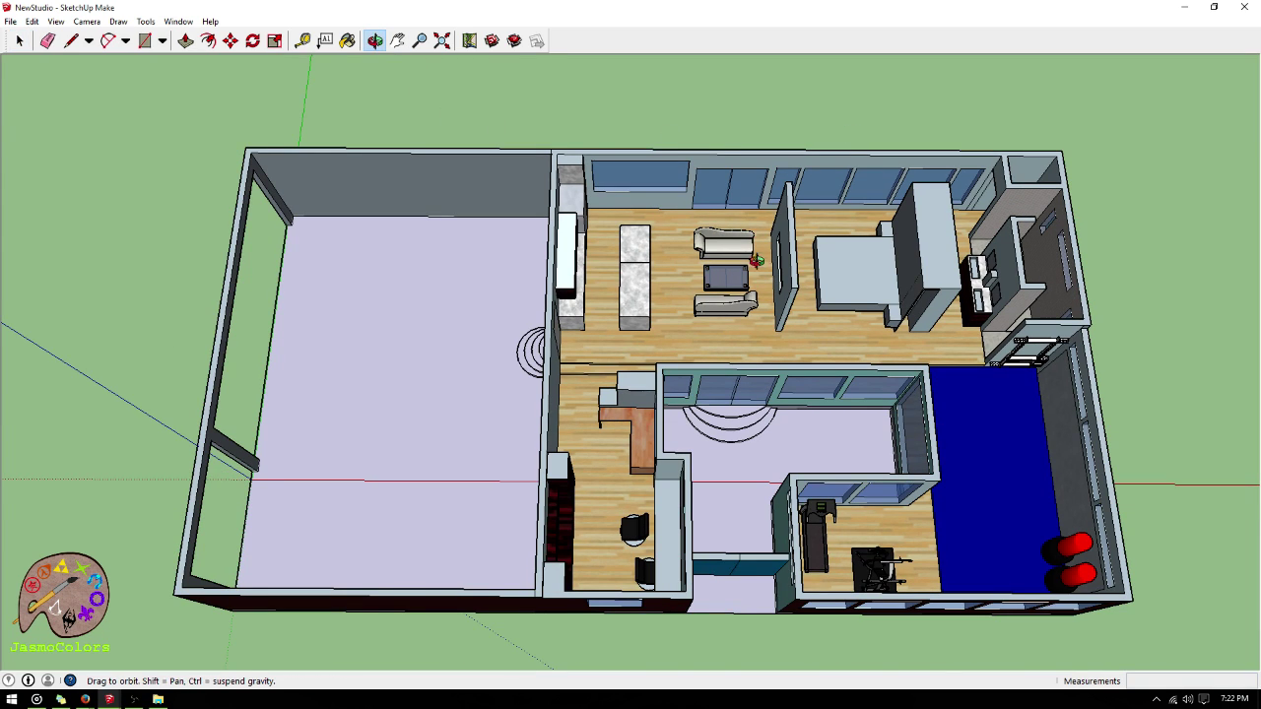
mouse_move(778, 316)
left_mouse_down()
mouse_move(778, 385)
mouse_move(779, 333)
left_mouse_up()
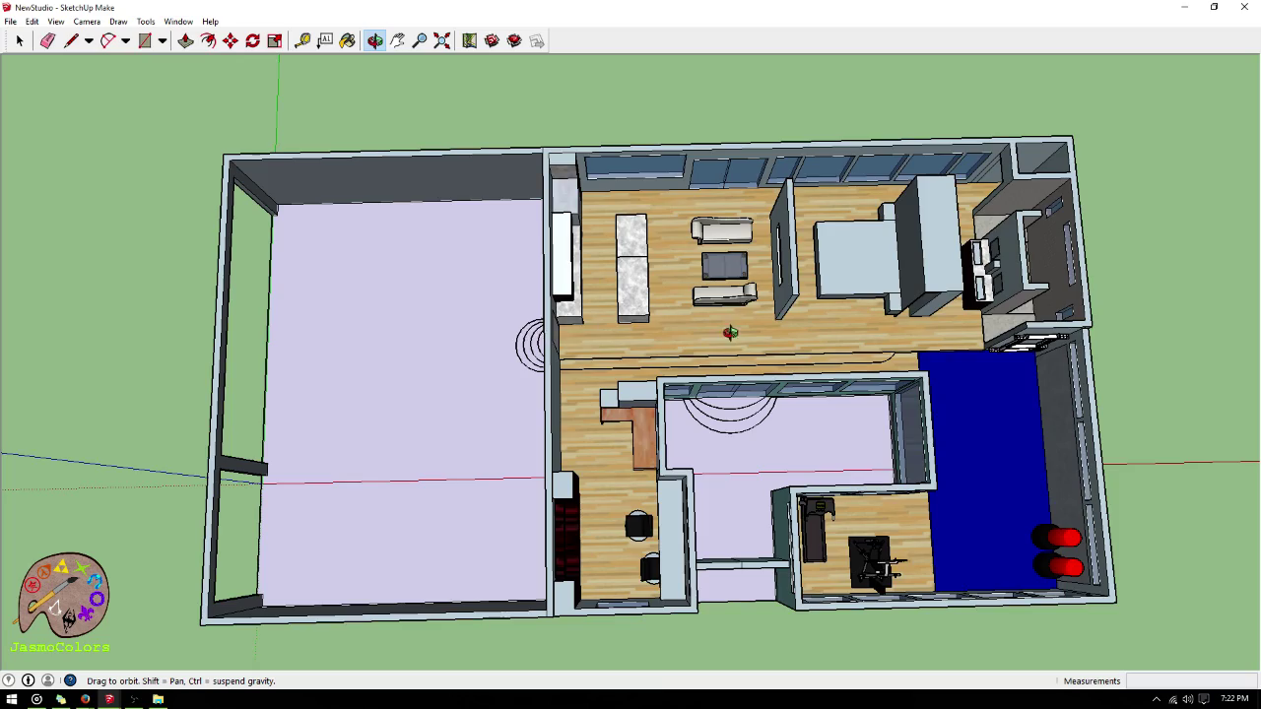
left_click_drag(729, 329, 606, 247)
left_click_drag(625, 341, 620, 498)
left_click_drag(622, 379, 626, 493)
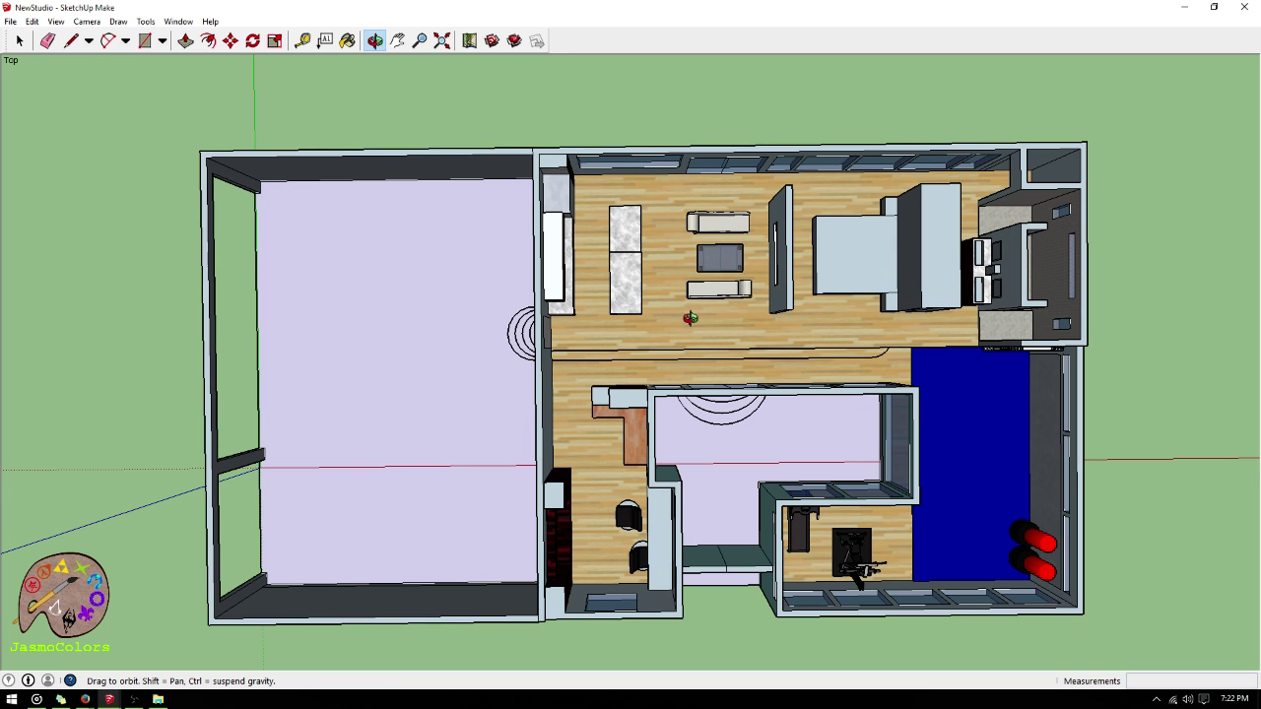
scroll(1044, 243, "down", 3)
scroll(1044, 242, "up", 6)
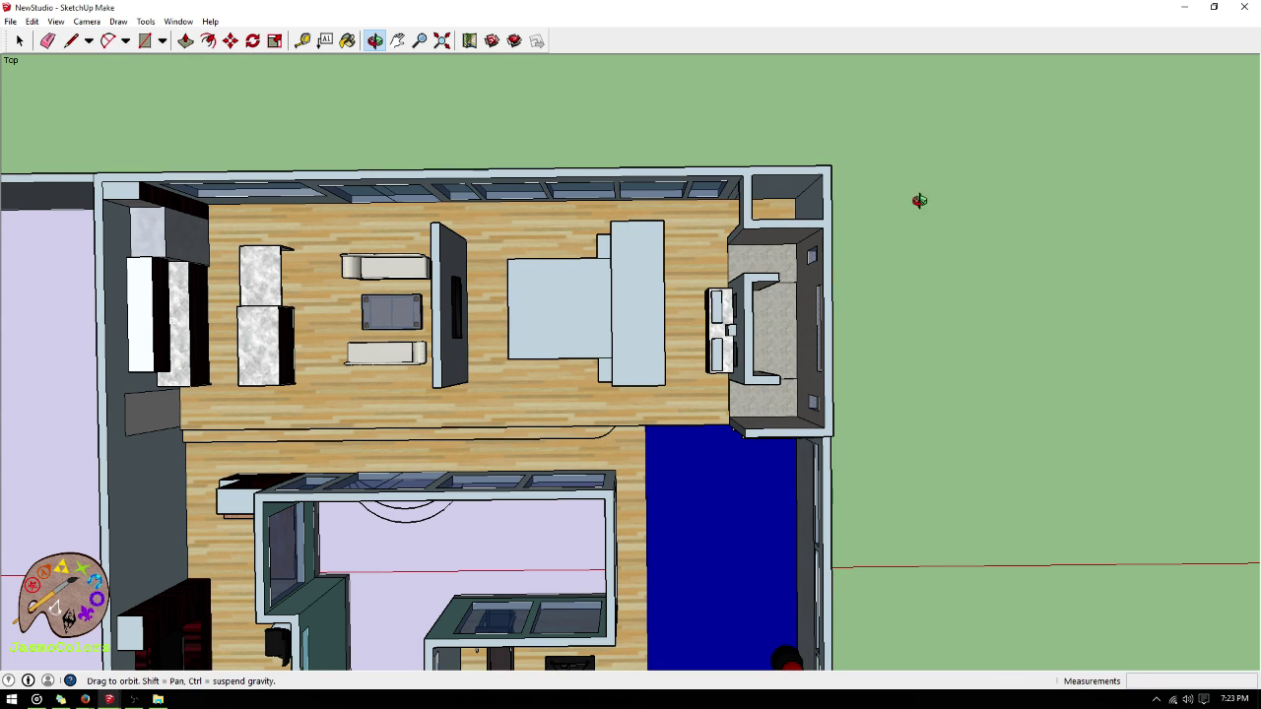
scroll(1008, 130, "down", 4)
scroll(552, 468, "up", 1)
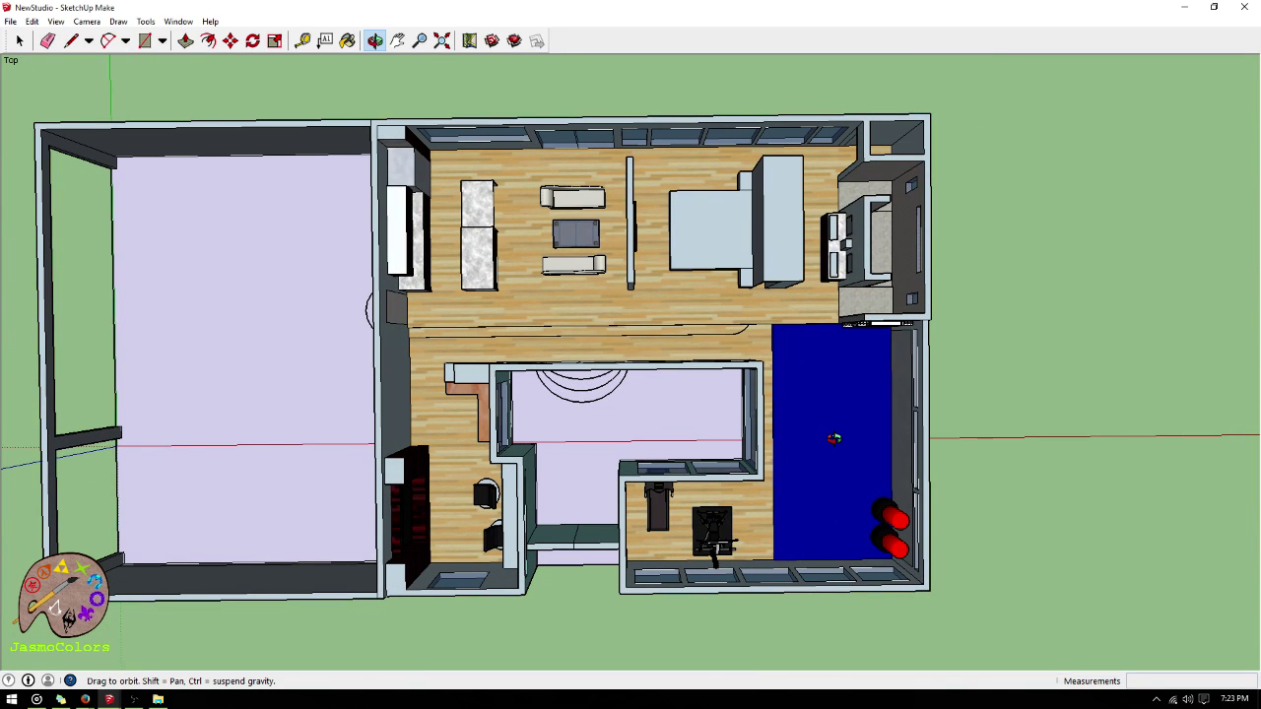
mouse_move(834, 389)
left_mouse_down()
mouse_move(826, 367)
mouse_move(831, 400)
left_mouse_up()
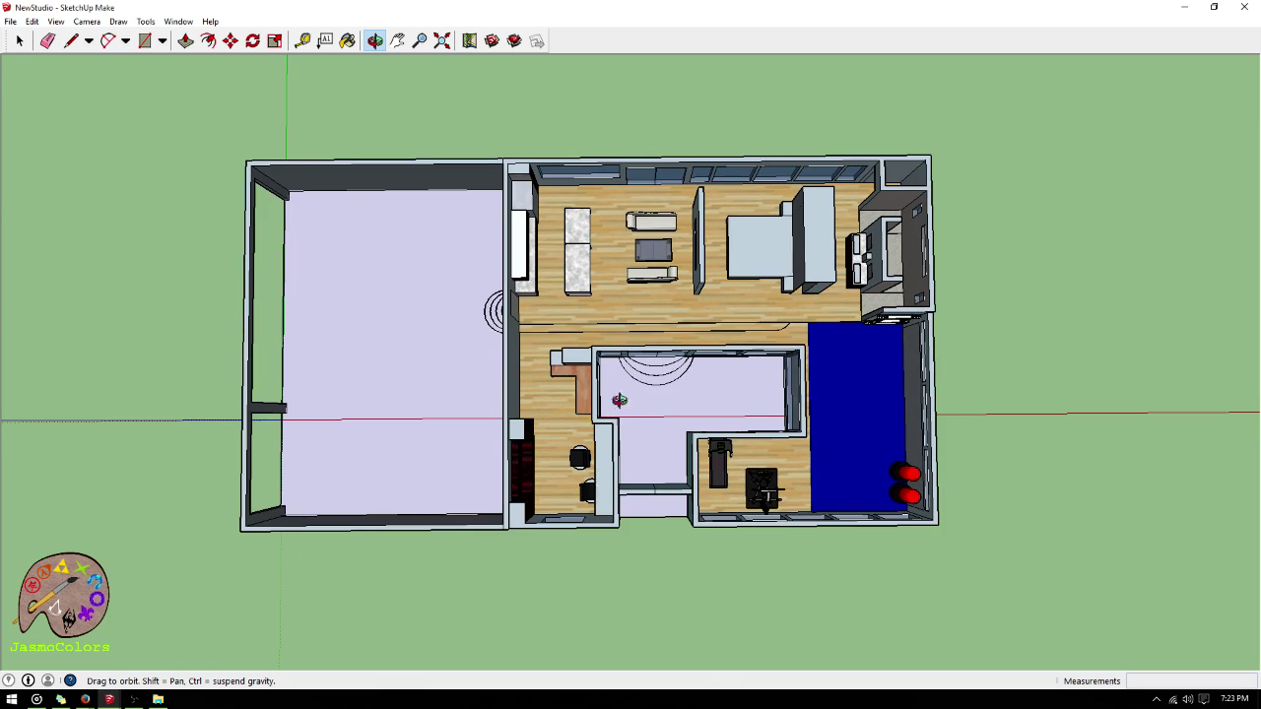
scroll(619, 399, "up", 2)
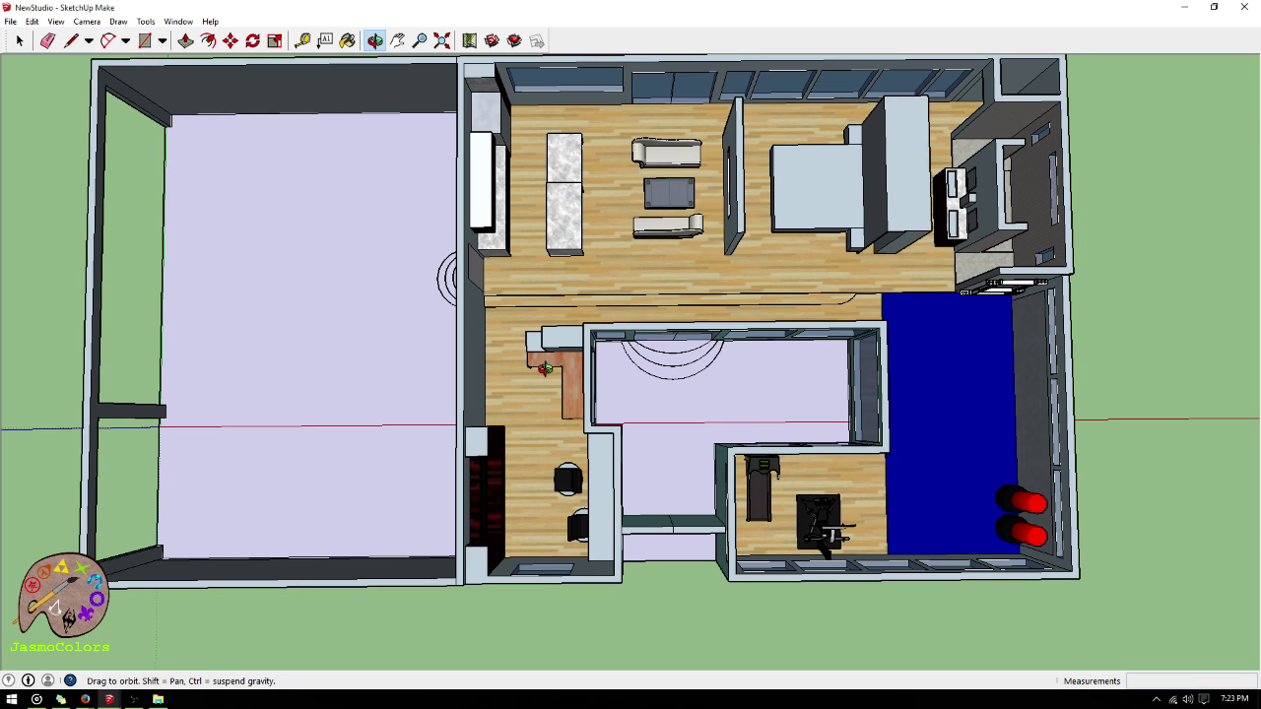
- Examine the studio's kitchen and living area from several angles, along with the front entrance and courtyard
left_click_drag(555, 387, 546, 274)
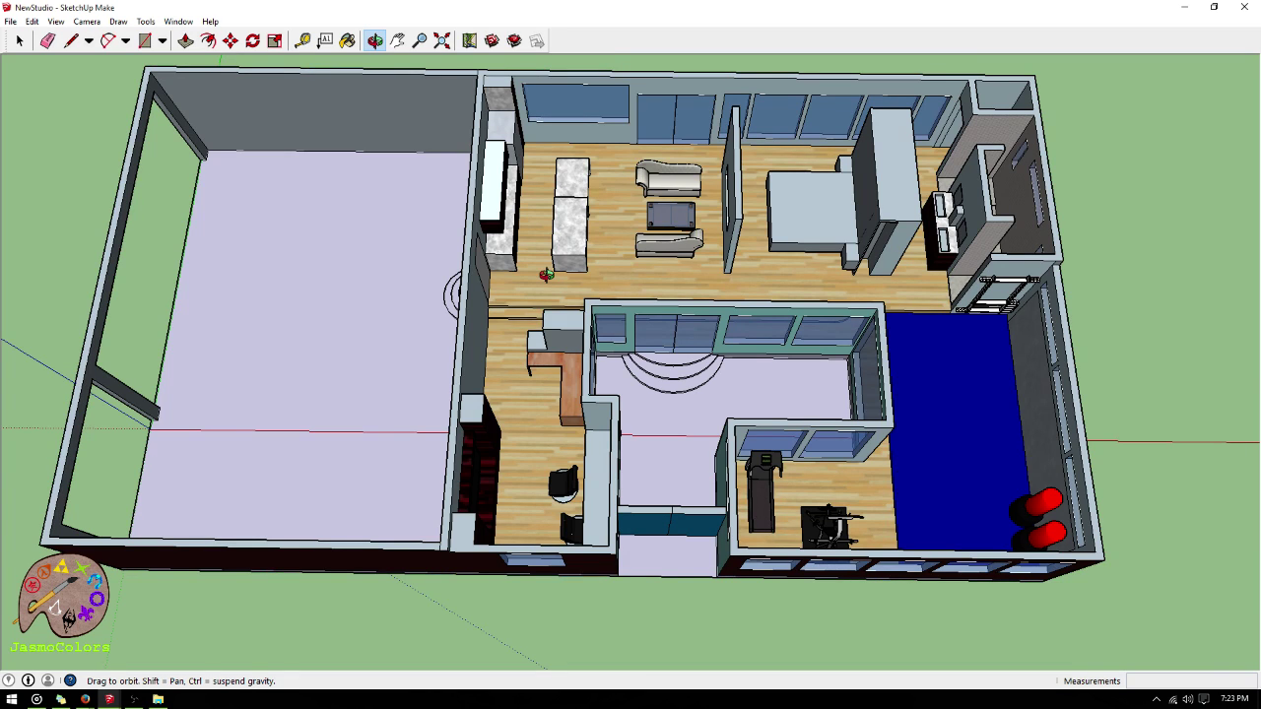
left_click_drag(680, 398, 754, 394)
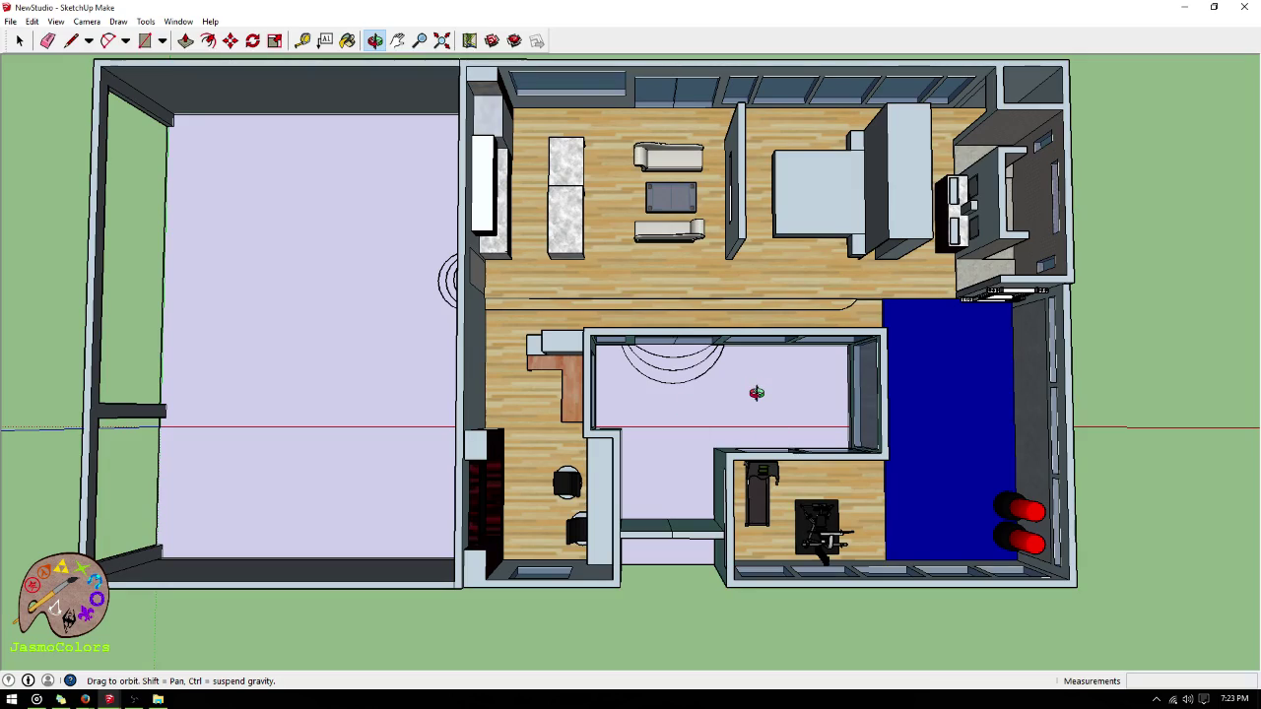
left_click_drag(756, 393, 585, 106)
scroll(584, 106, "up", 5)
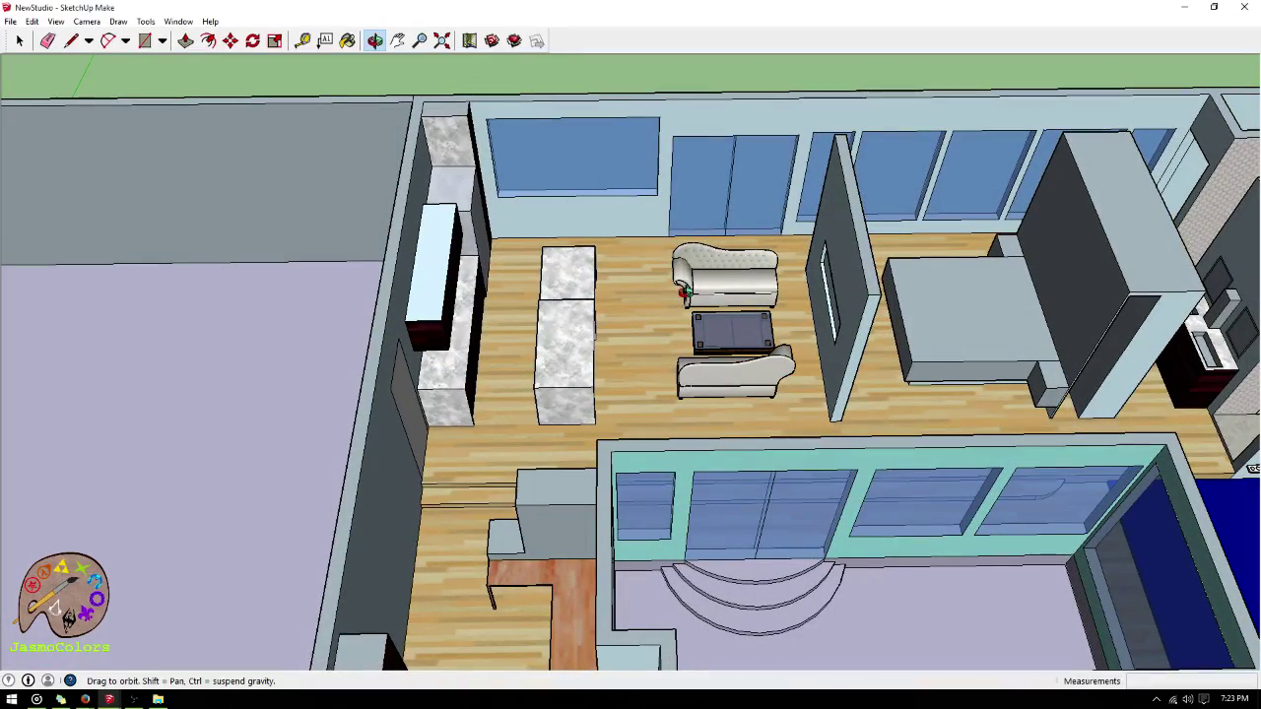
mouse_move(750, 280)
left_mouse_down()
mouse_move(689, 266)
mouse_move(746, 268)
left_mouse_up()
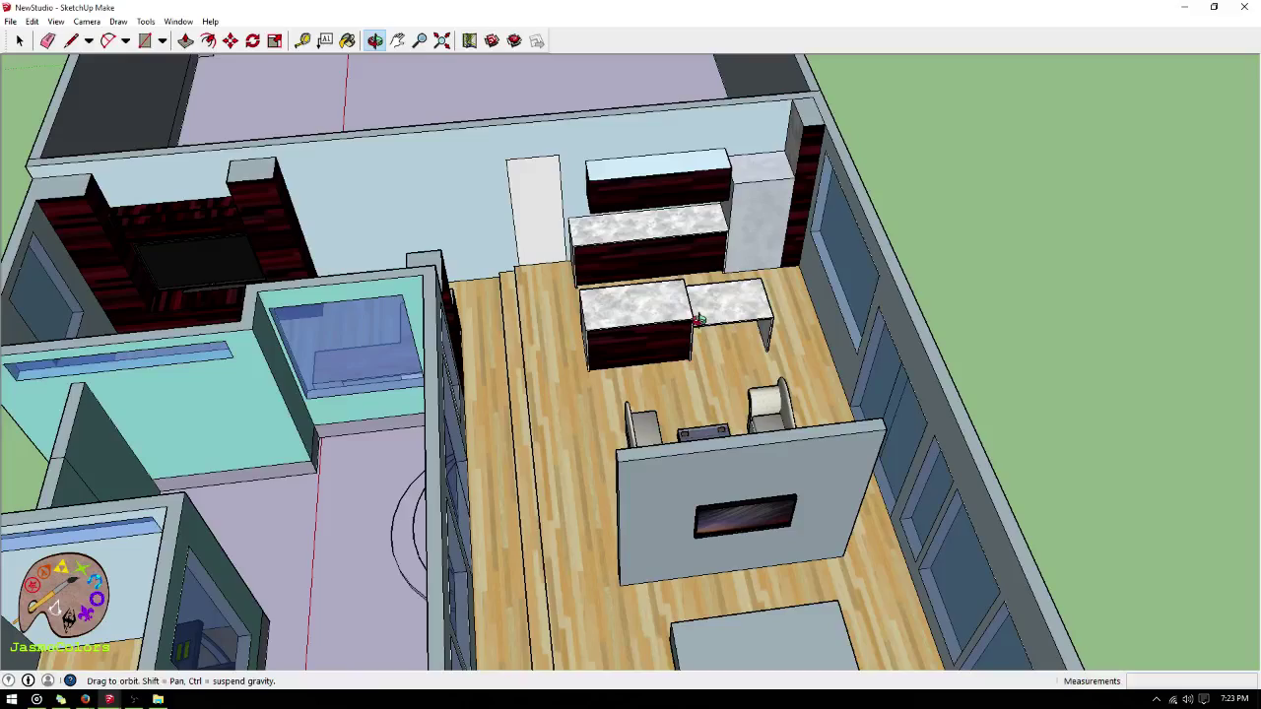
left_click_drag(699, 320, 762, 256)
scroll(762, 256, "down", 8)
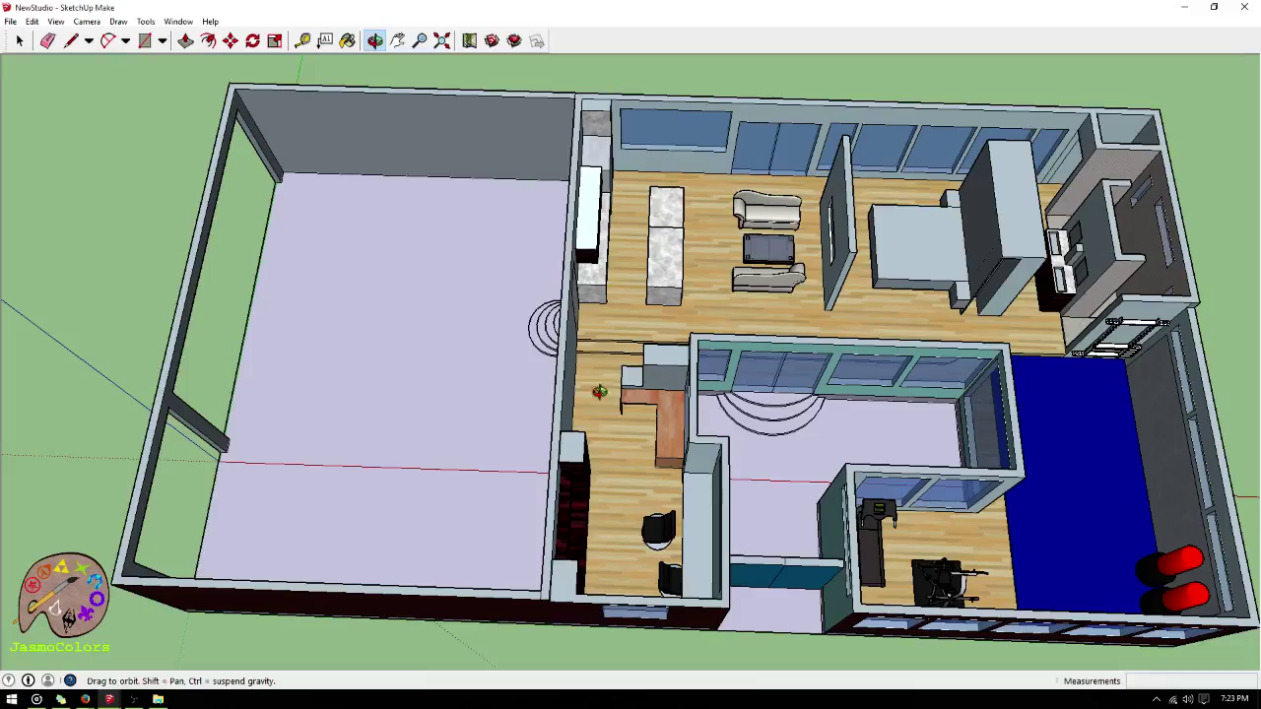
left_click_drag(899, 522, 741, 399)
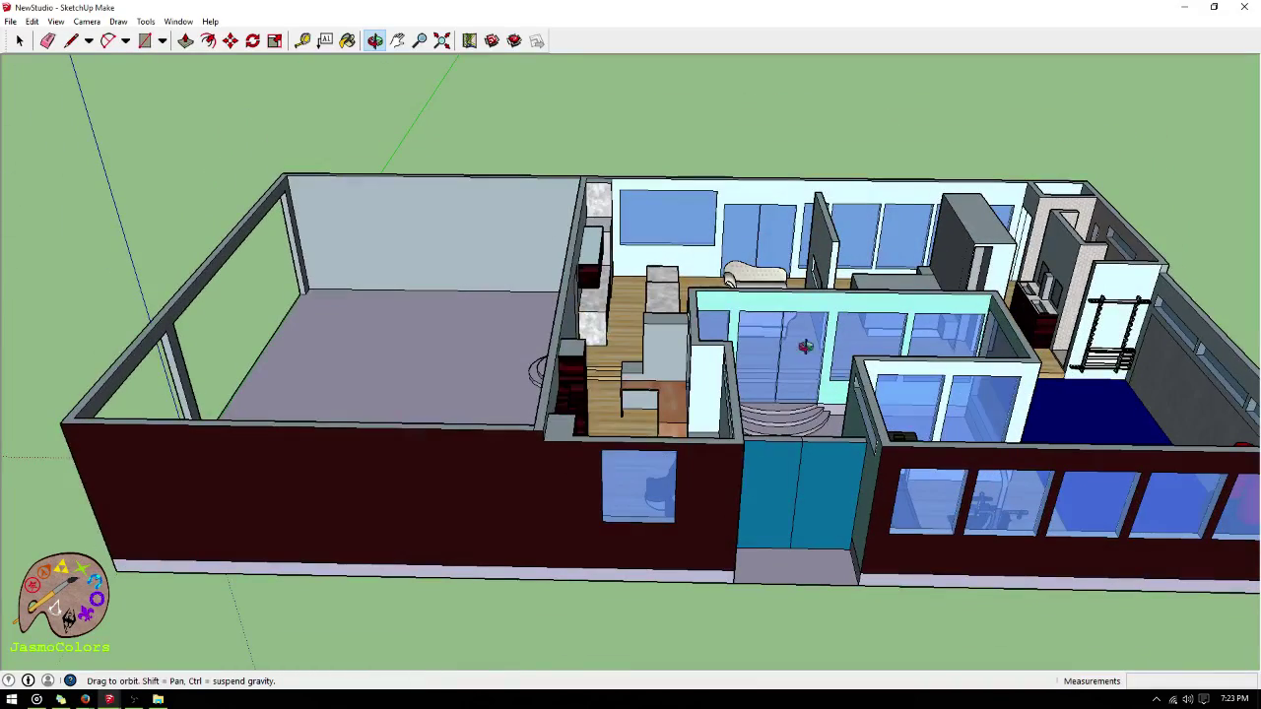
left_click_drag(806, 346, 892, 295)
scroll(791, 507, "down", 2)
scroll(946, 286, "up", 3)
- Examine the studio's bedroom and the bathroom behind the bed, including their relation to the rest of the house
left_click_drag(864, 364, 733, 237)
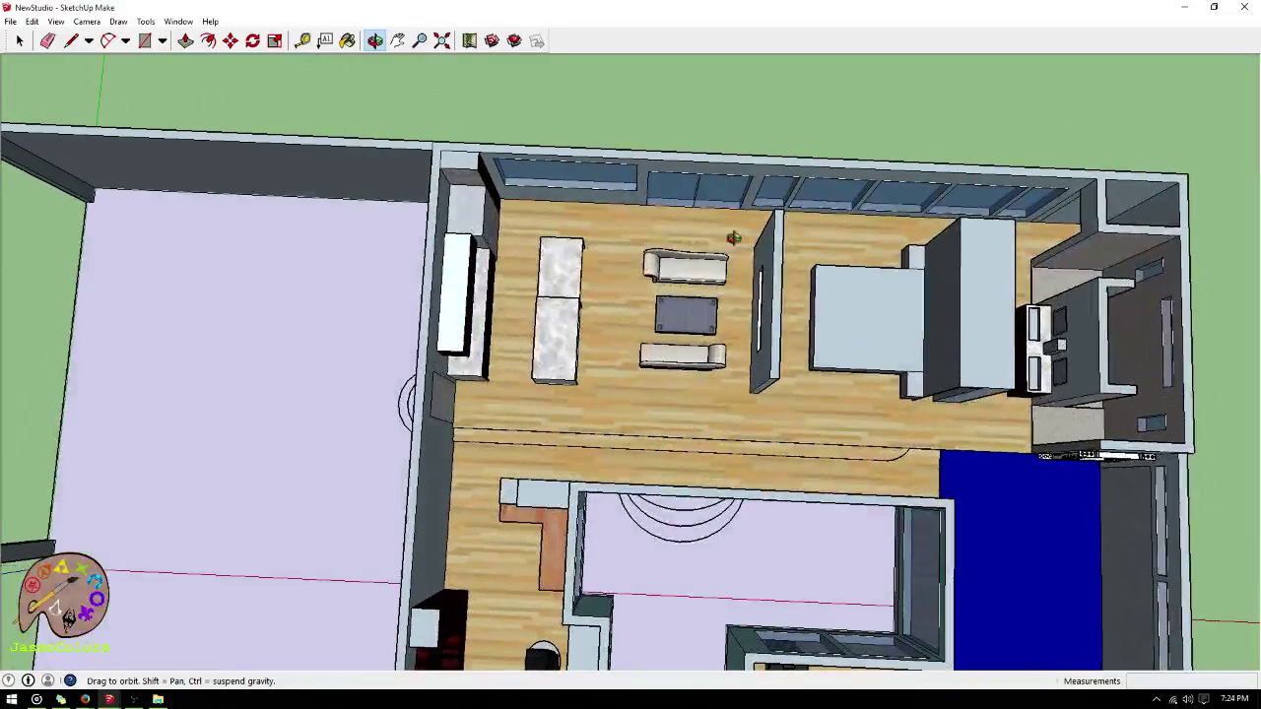
scroll(901, 252, "down", 1)
scroll(812, 341, "up", 1)
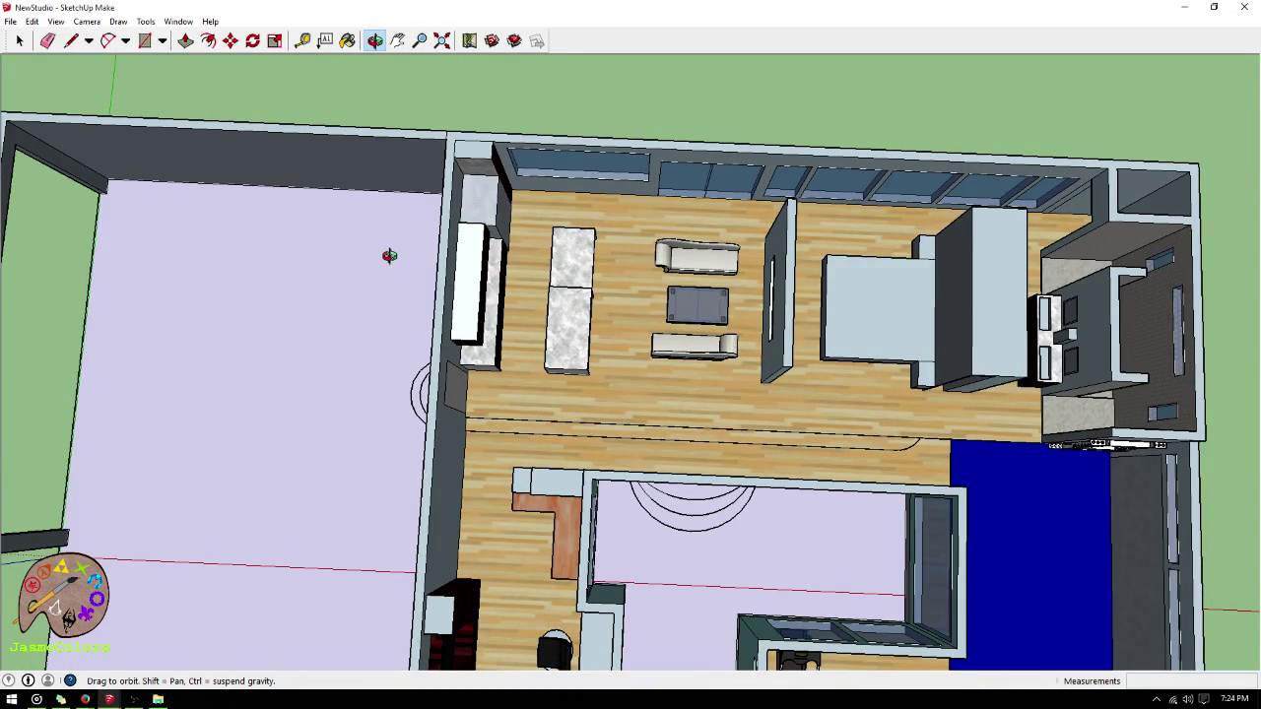
key("F2")
scroll(712, 310, "up", 5)
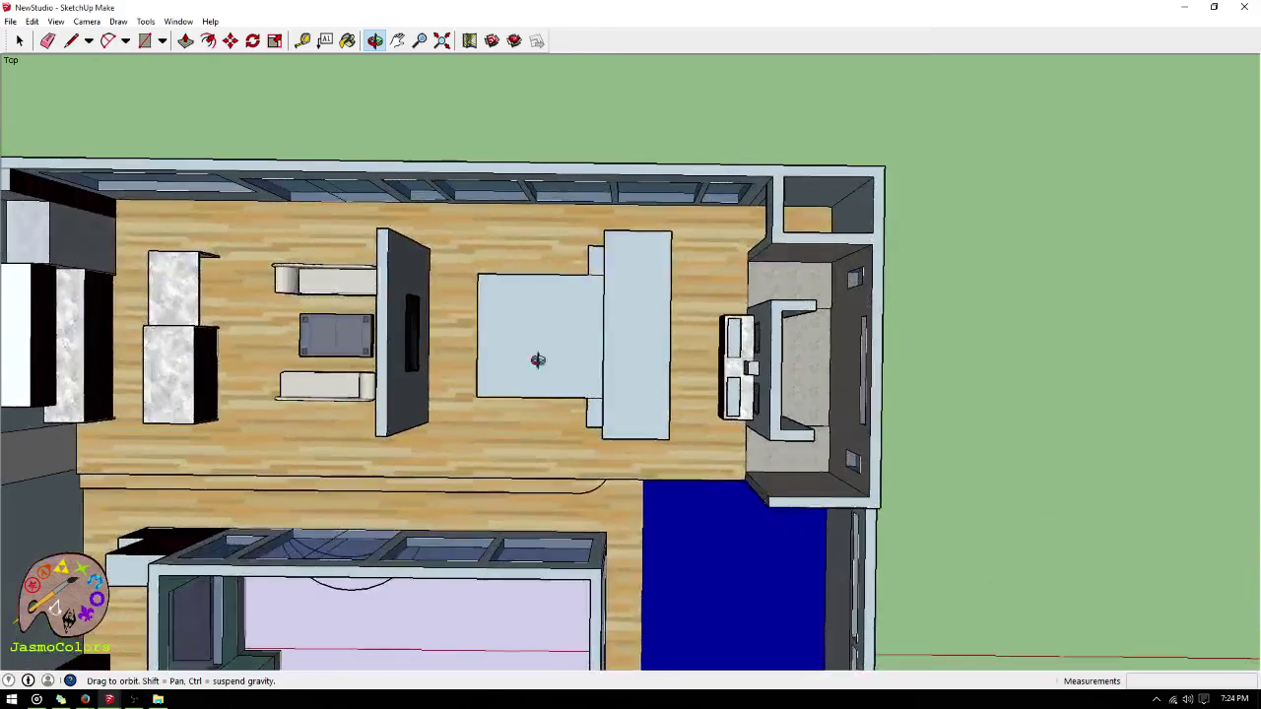
scroll(494, 286, "down", 2)
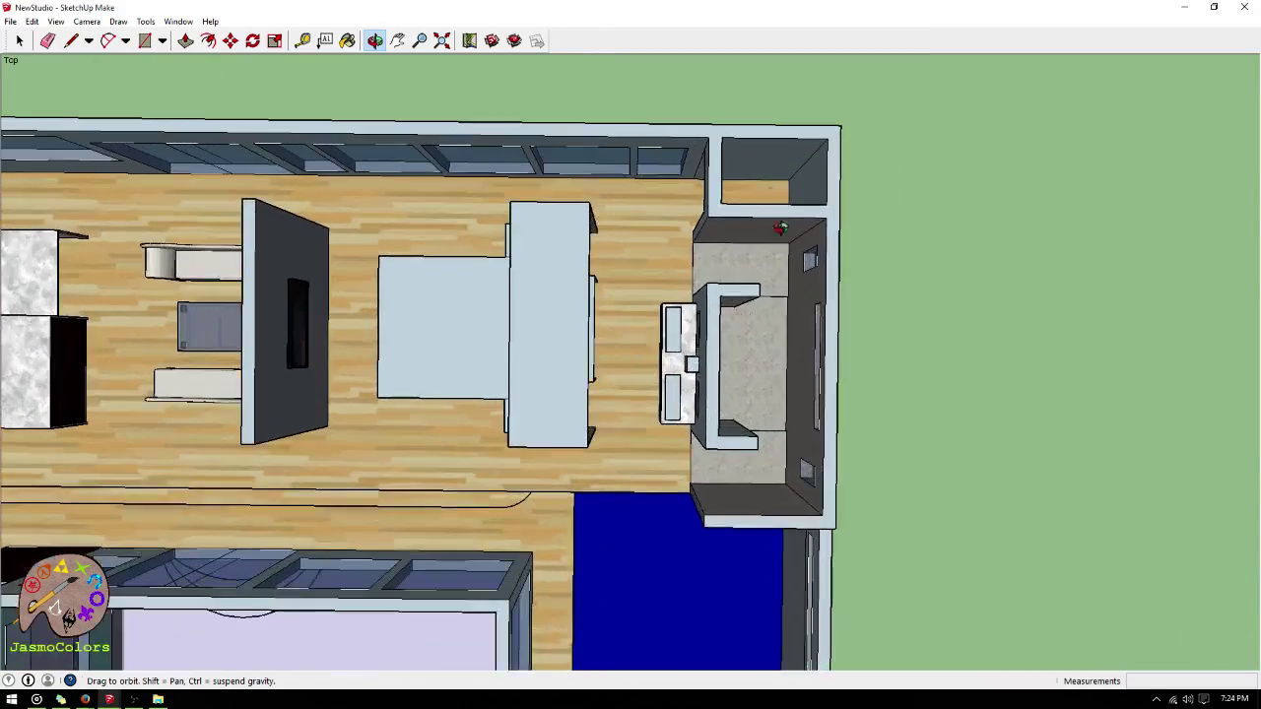
left_click_drag(614, 329, 739, 221)
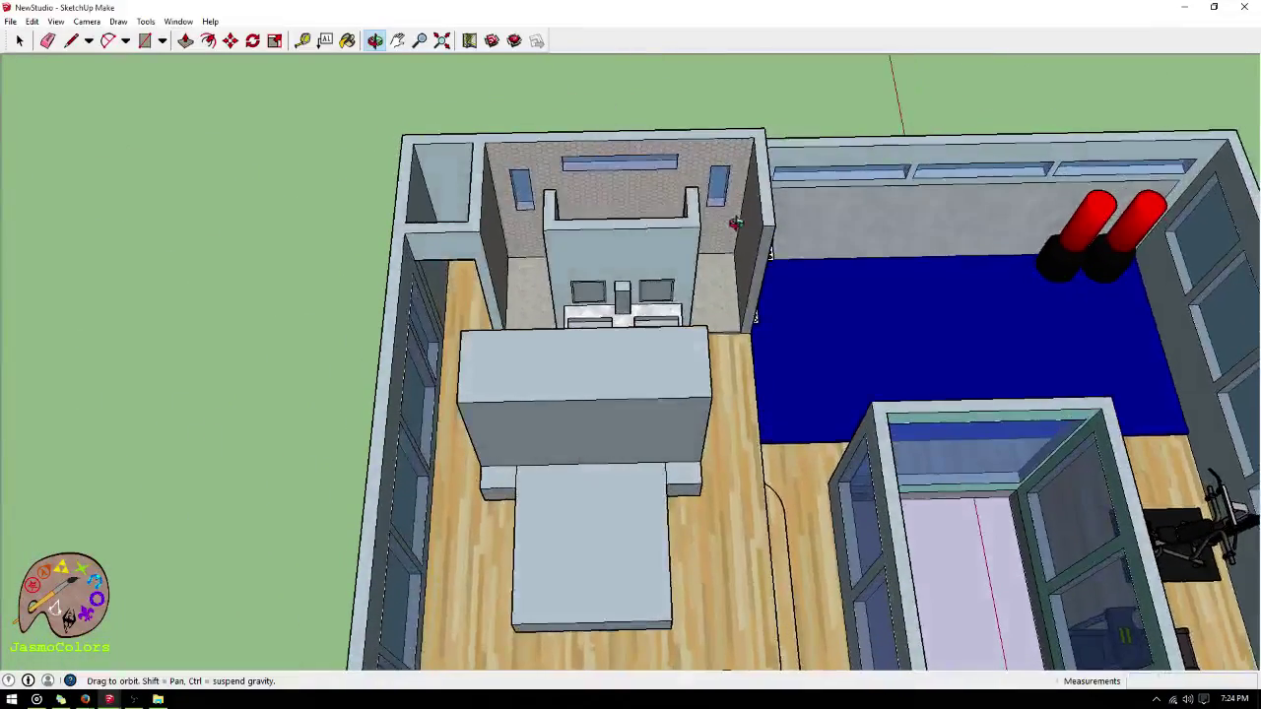
left_click_drag(604, 314, 727, 445)
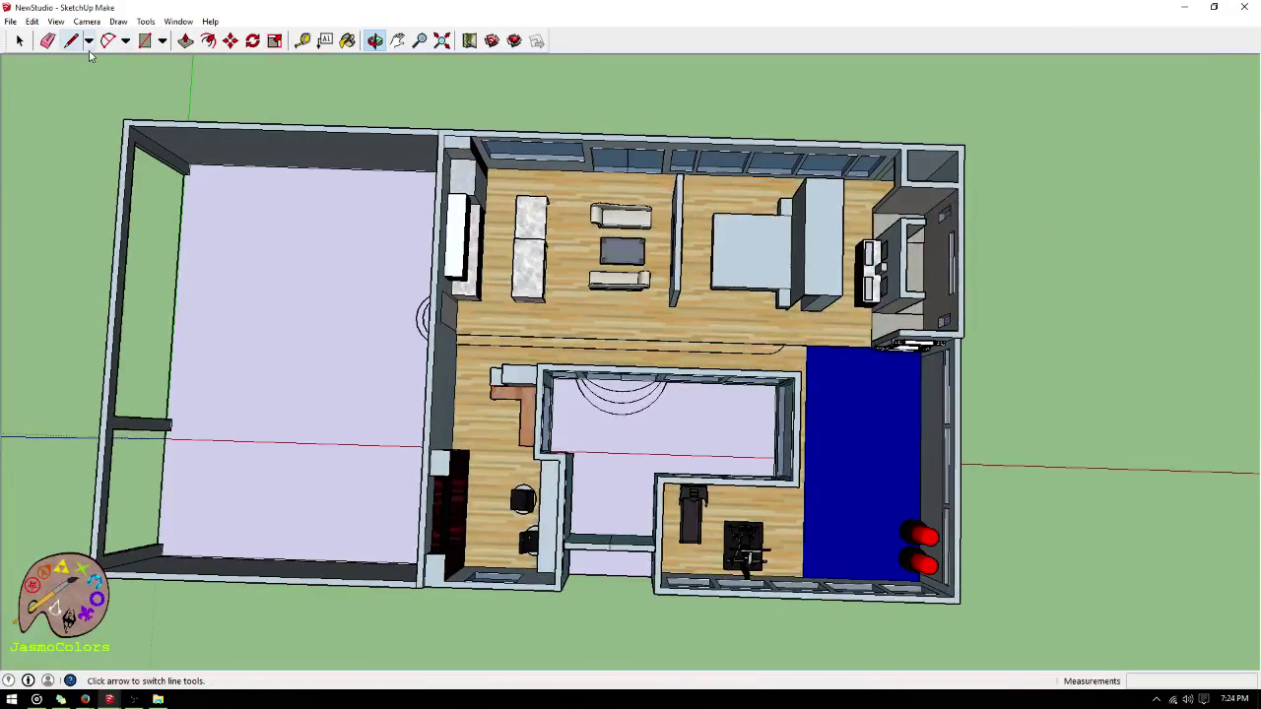
- Measure the combined area of the studio's wood floors and the blue exercise floor
left_click(20, 40)
left_click(561, 312)
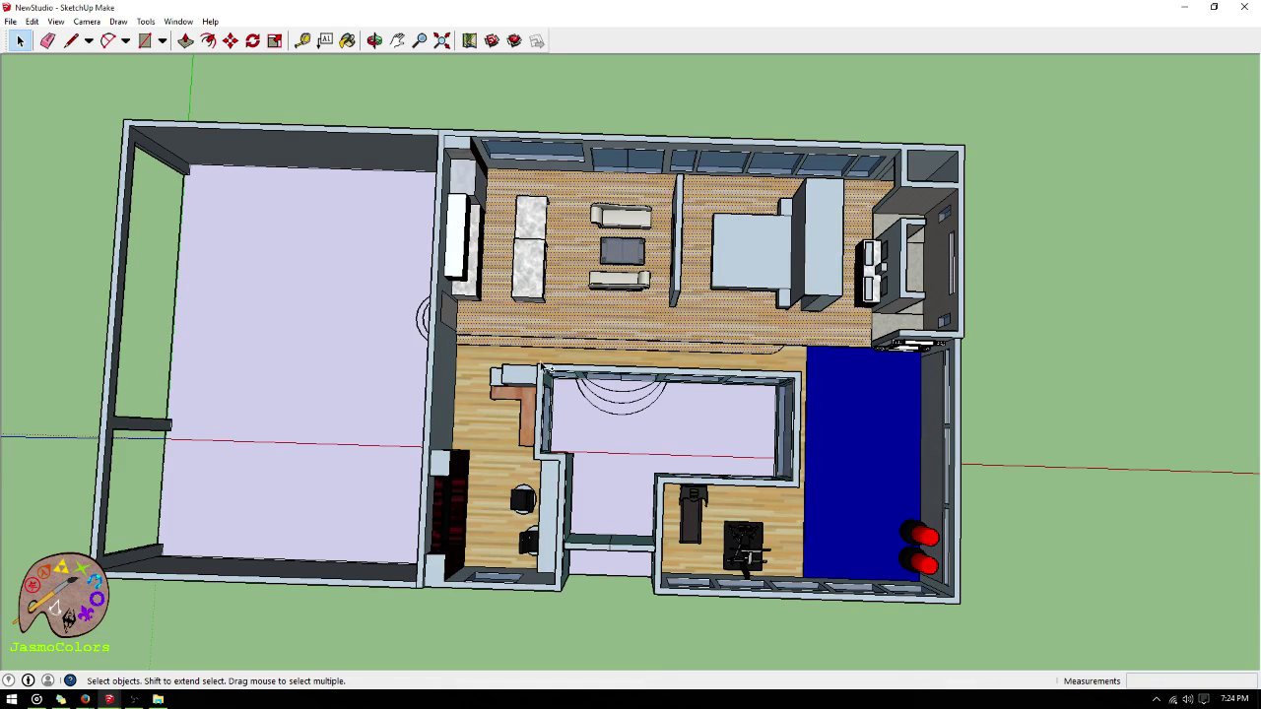
right_click(848, 395)
mouse_move(886, 480)
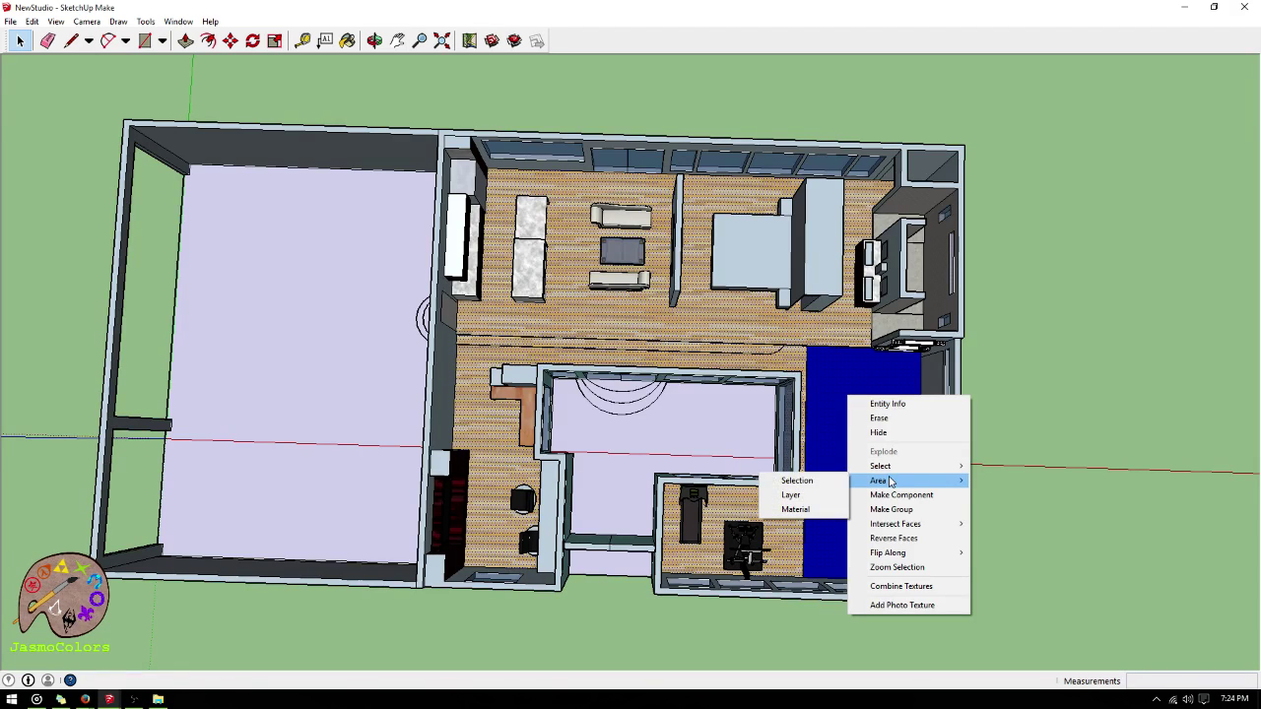
left_click(821, 479)
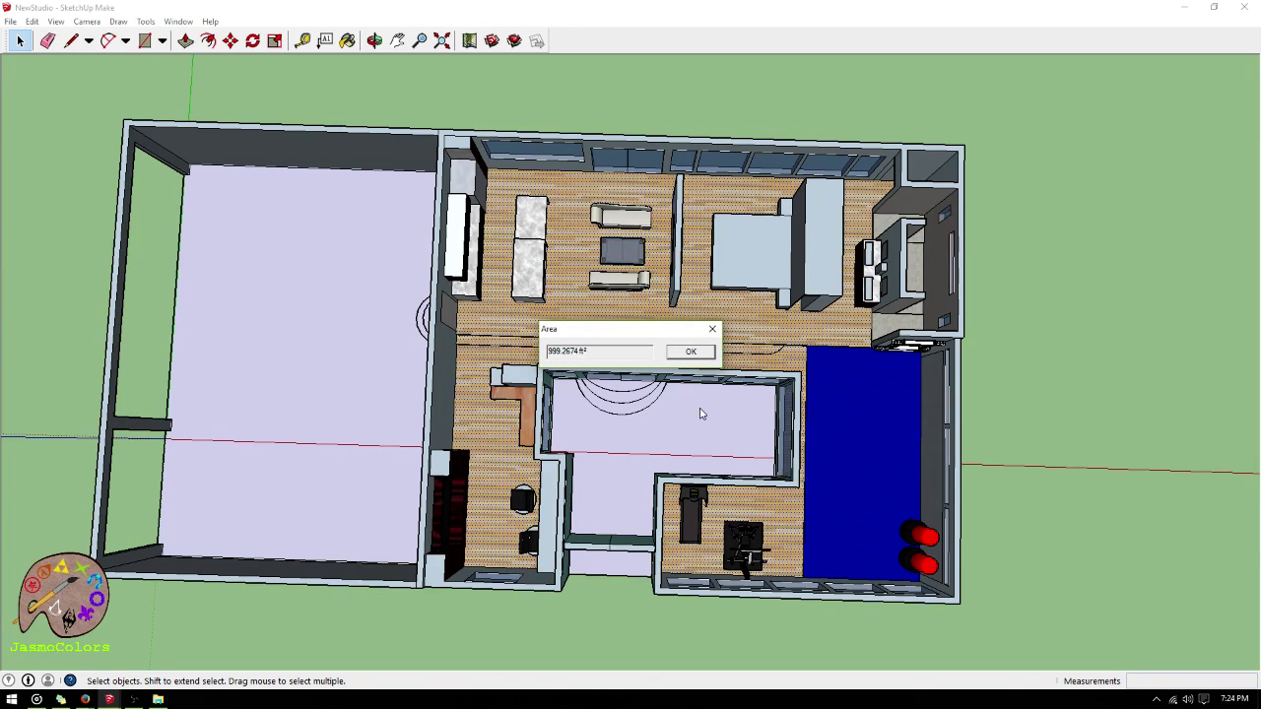
left_click(713, 329)
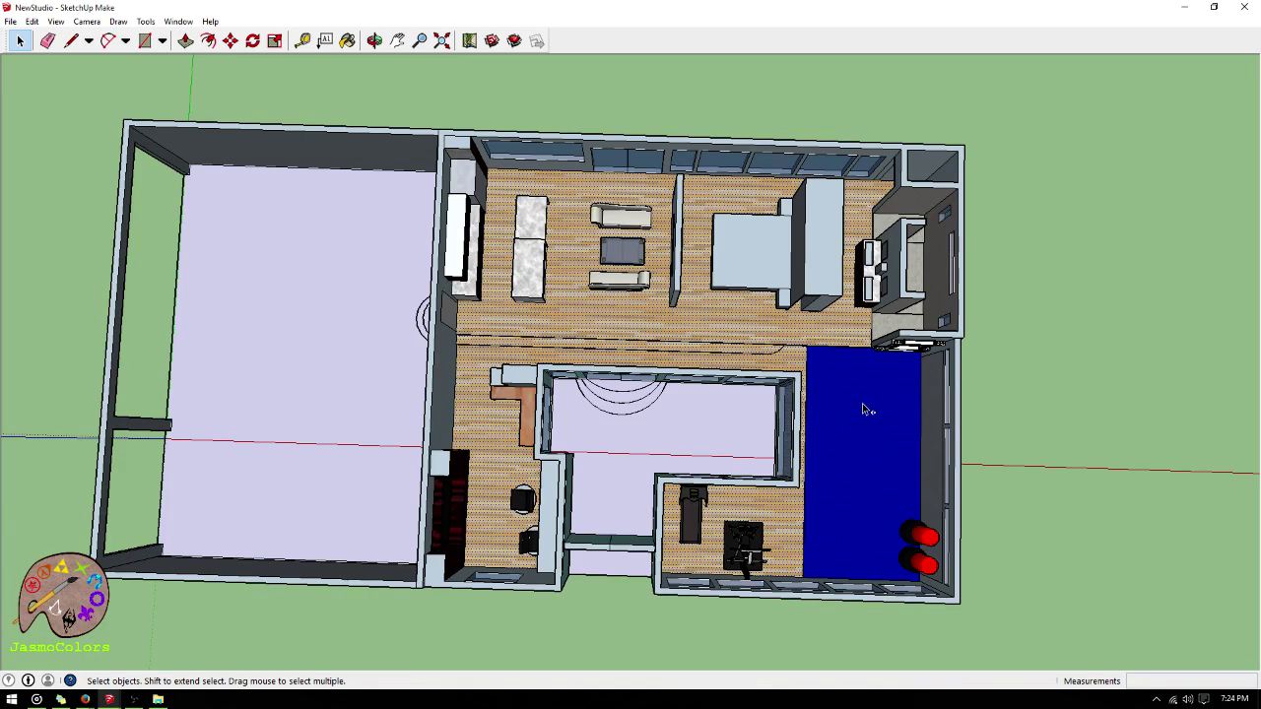
- Measure the area of the studio's wood floors alone, leaving out the blue exercise floor, and clear the selection
right_click(862, 402)
left_click(841, 382)
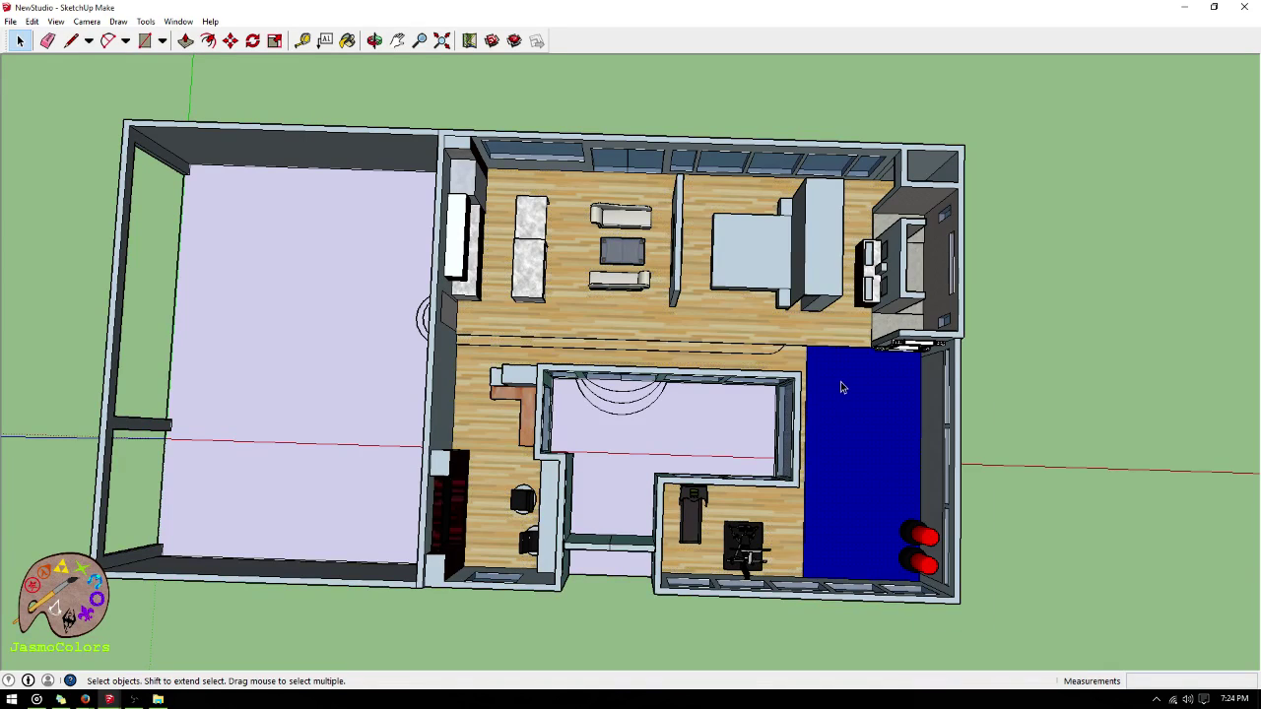
left_click(771, 320)
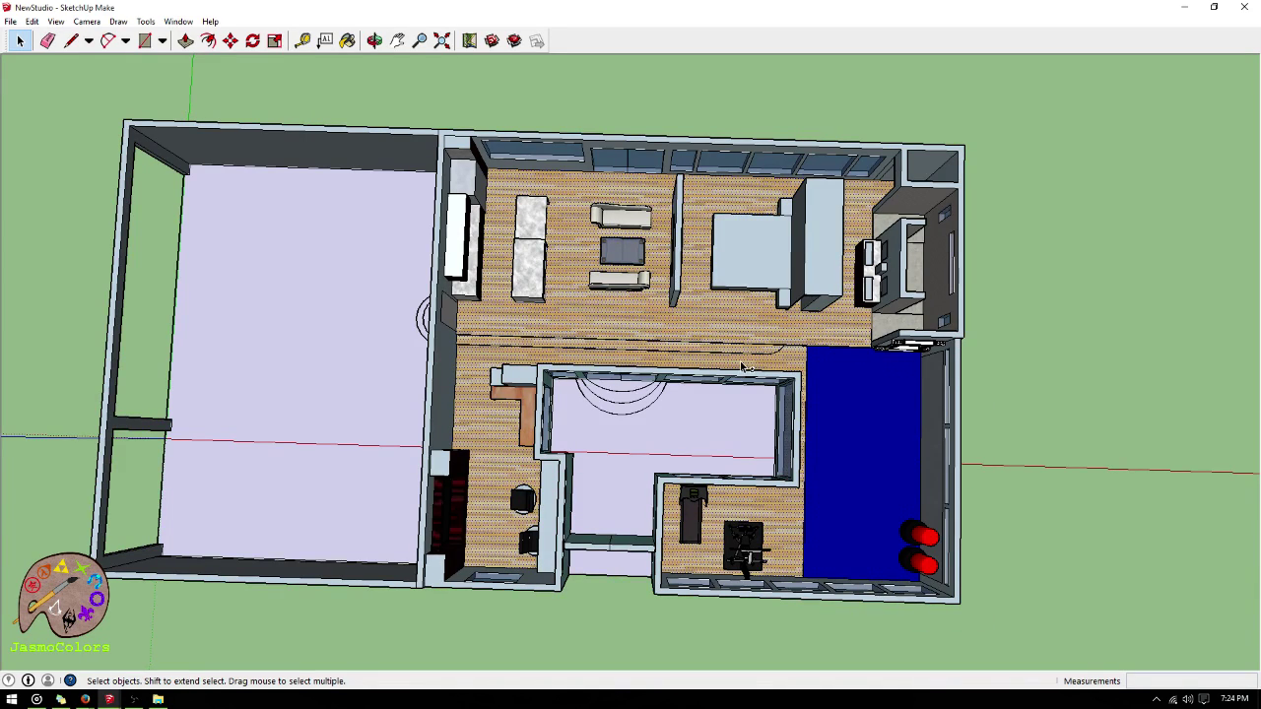
right_click(696, 310)
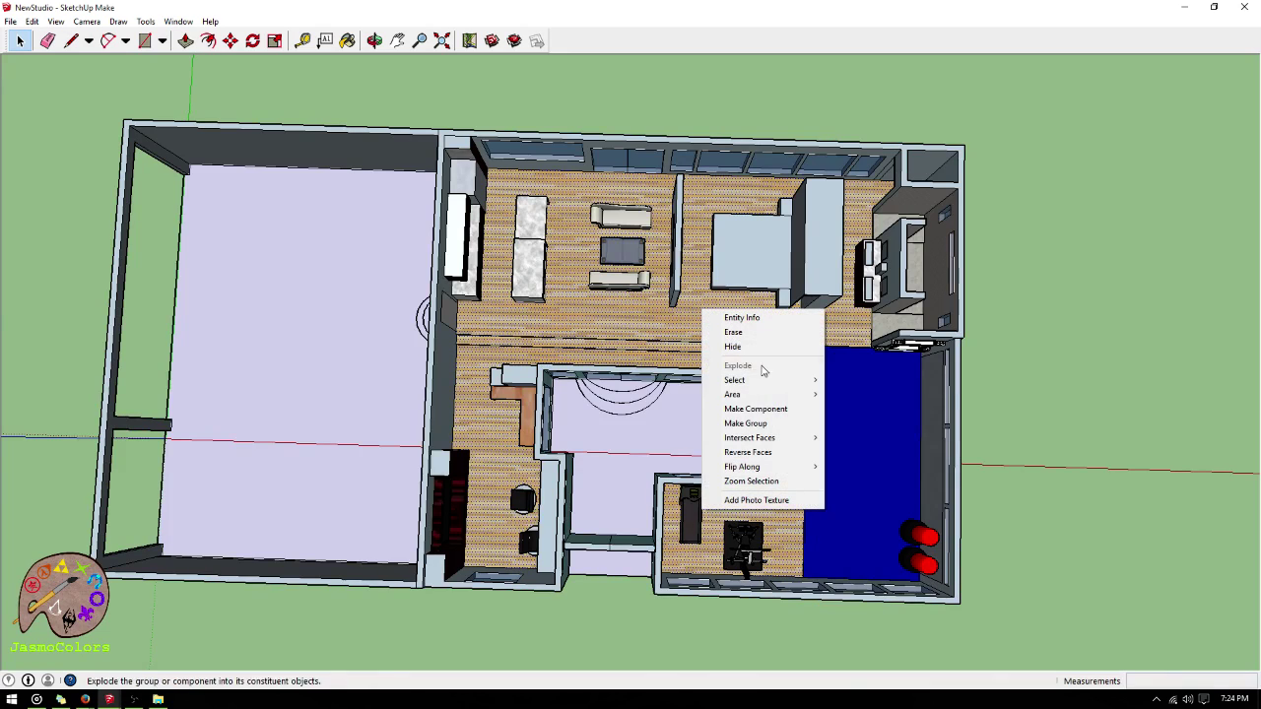
mouse_move(788, 397)
left_click(682, 395)
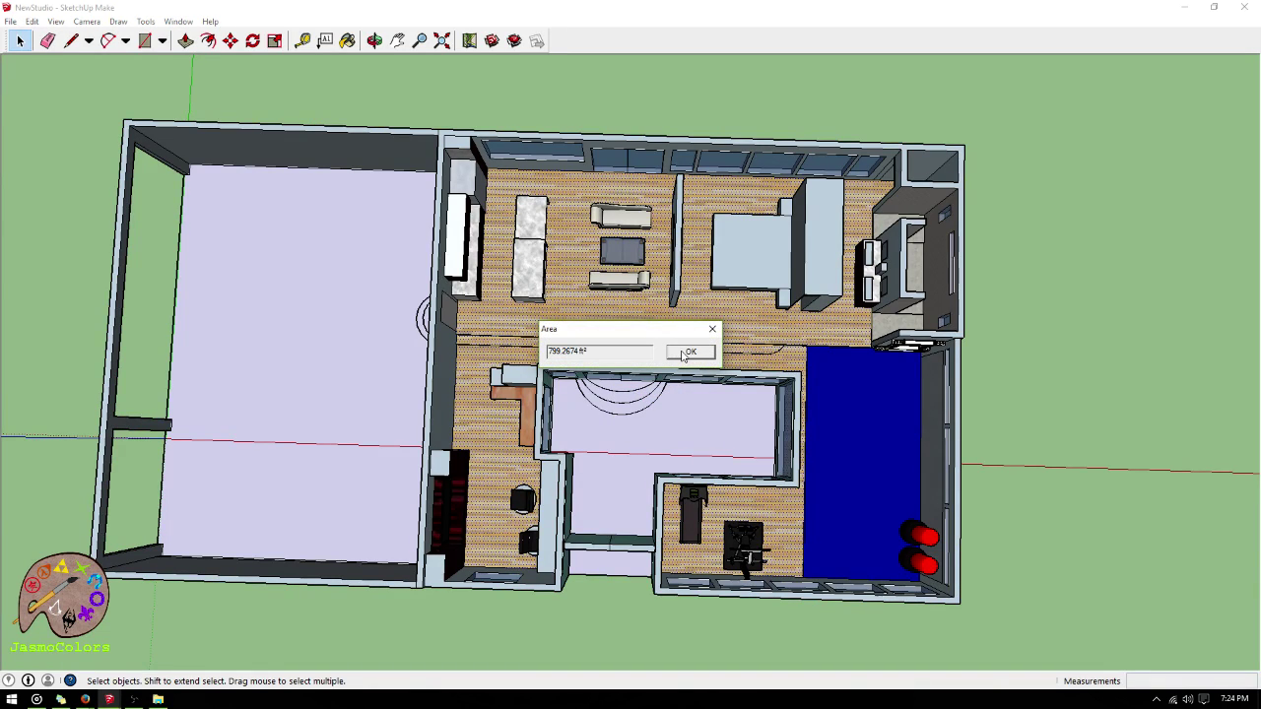
left_click(689, 353)
left_click(1031, 287)
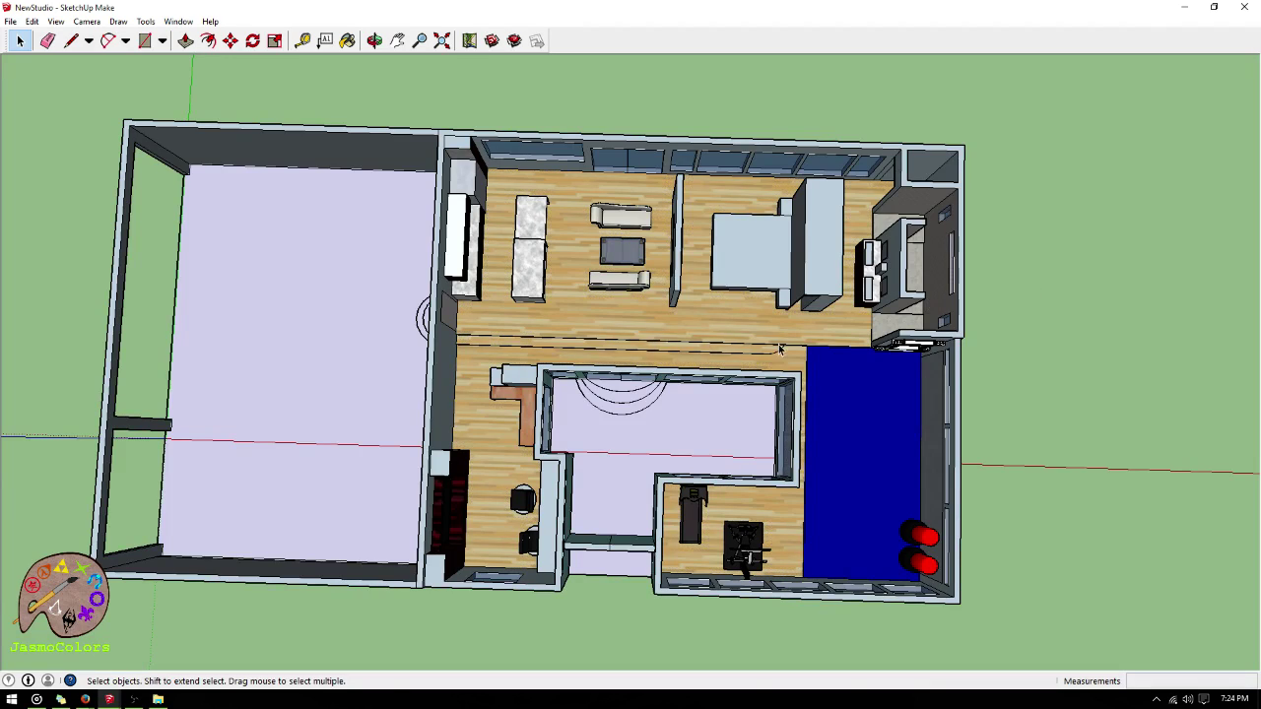
- View the whole studio model from the front and from above to review its open layout
left_click(374, 41)
left_click_drag(652, 367, 699, 226)
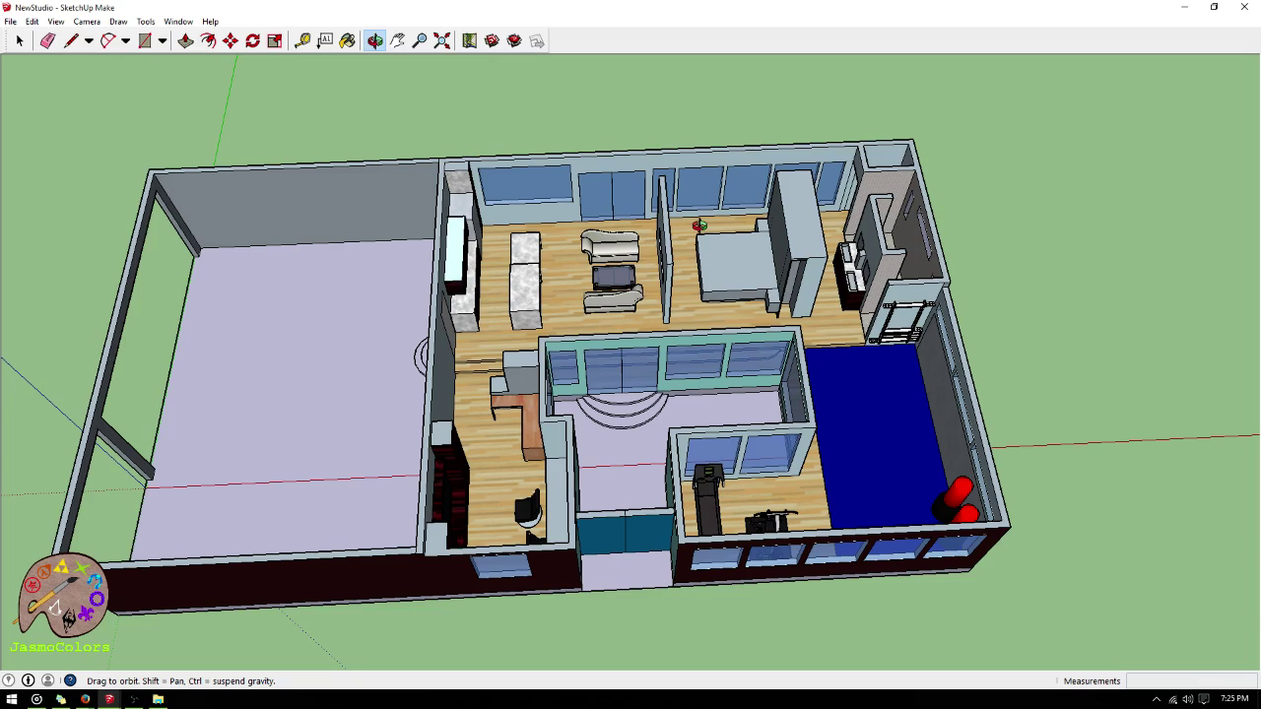
left_click_drag(857, 243, 730, 407)
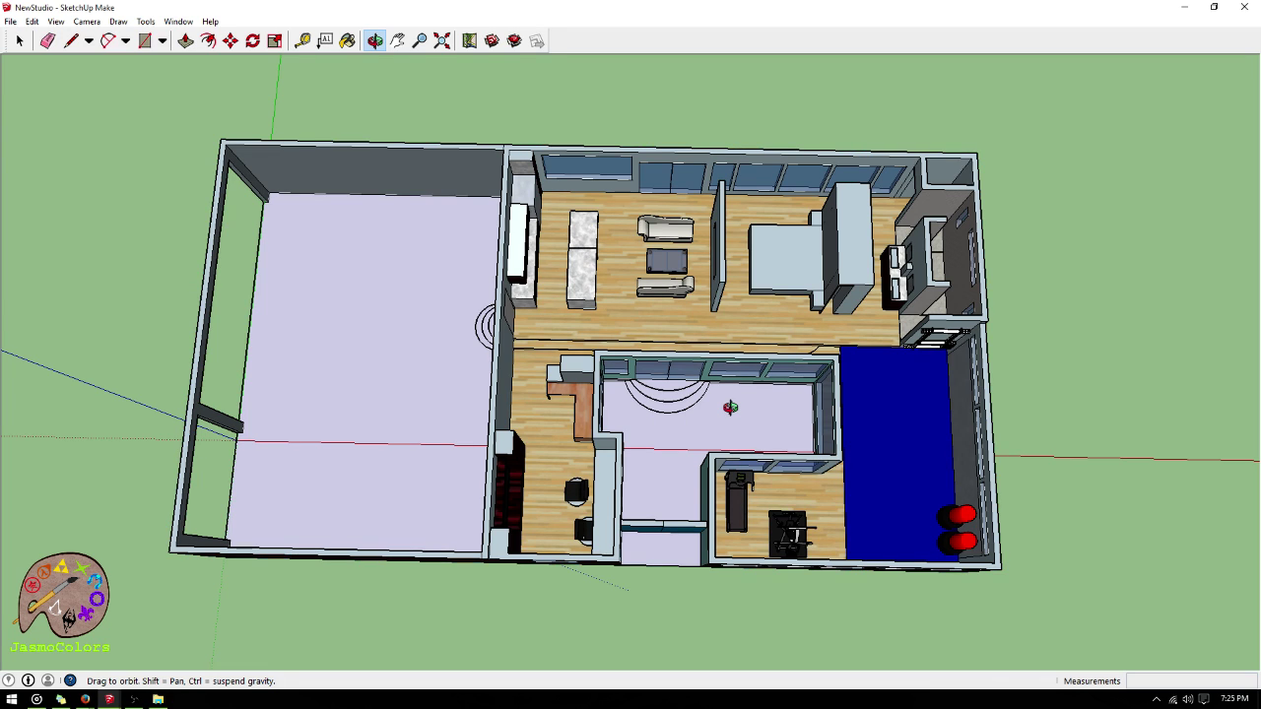
left_click_drag(730, 407, 398, 506)
mouse_move(84, 699)
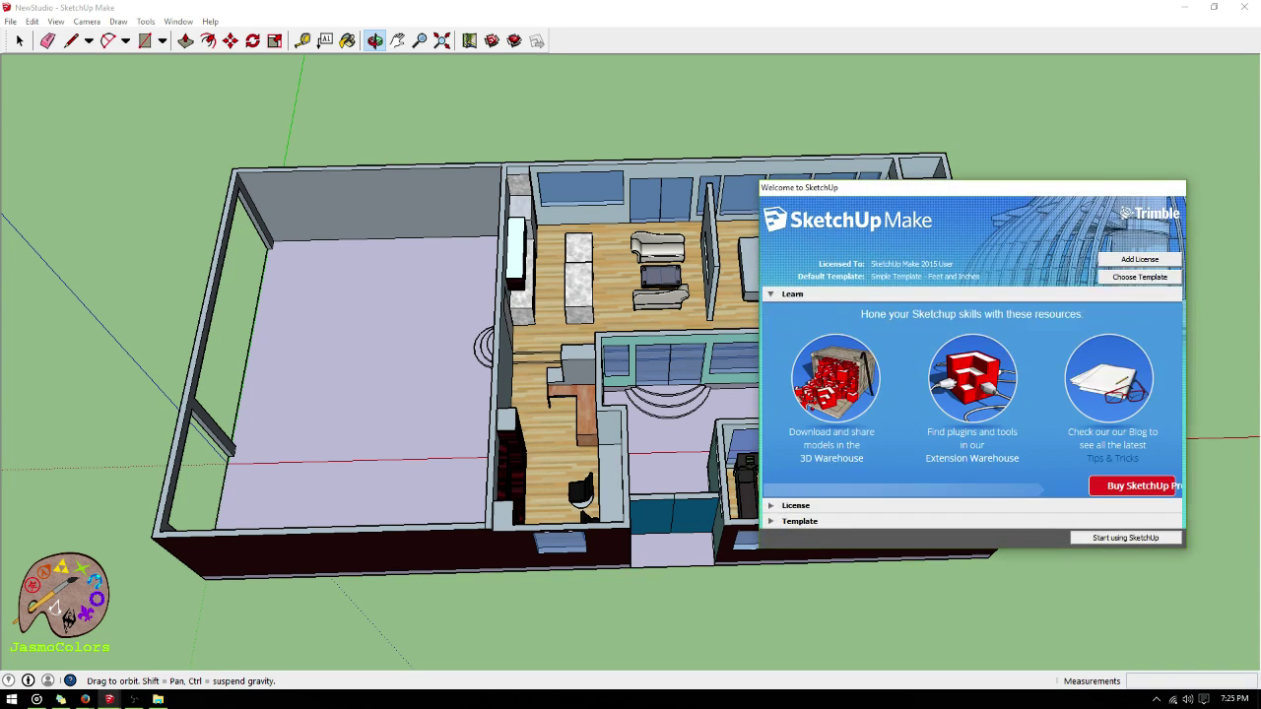
- Bring up the ShippingHouse model and examine its overall layout from the front, from above and from the bathroom end
left_click(1109, 538)
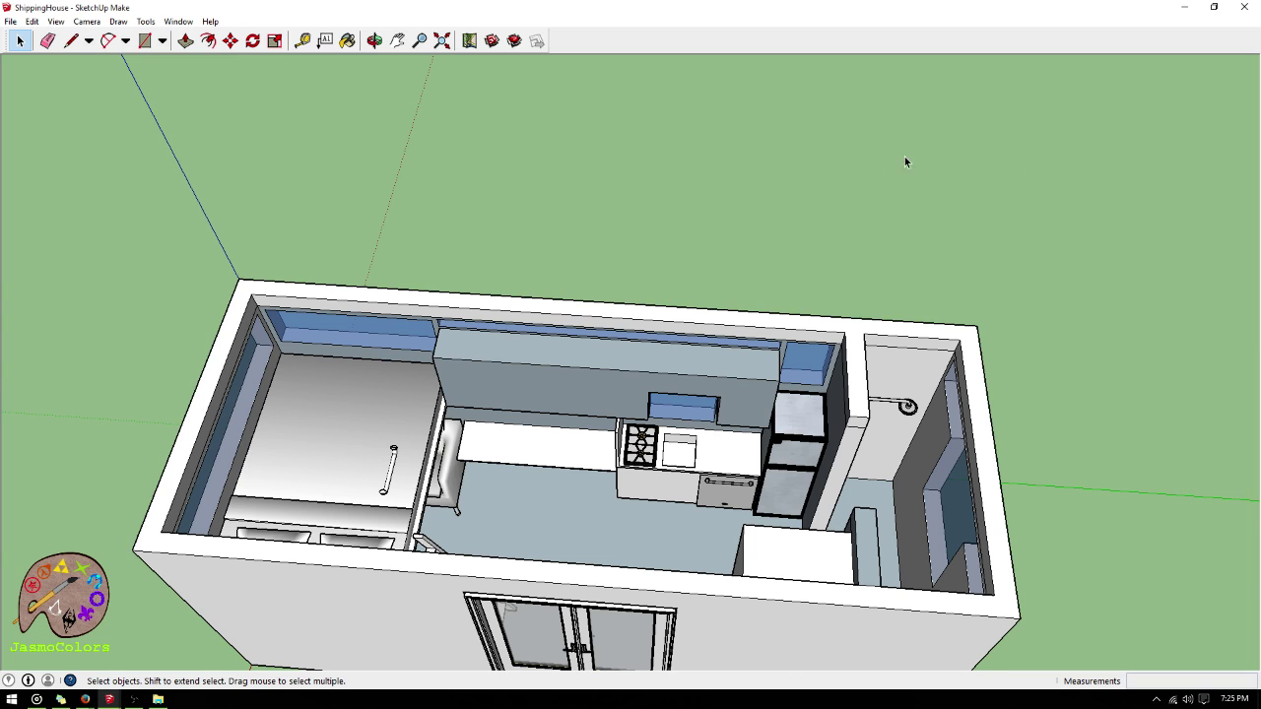
scroll(904, 162, "down", 3)
left_click(374, 41)
left_click_drag(700, 259, 750, 173)
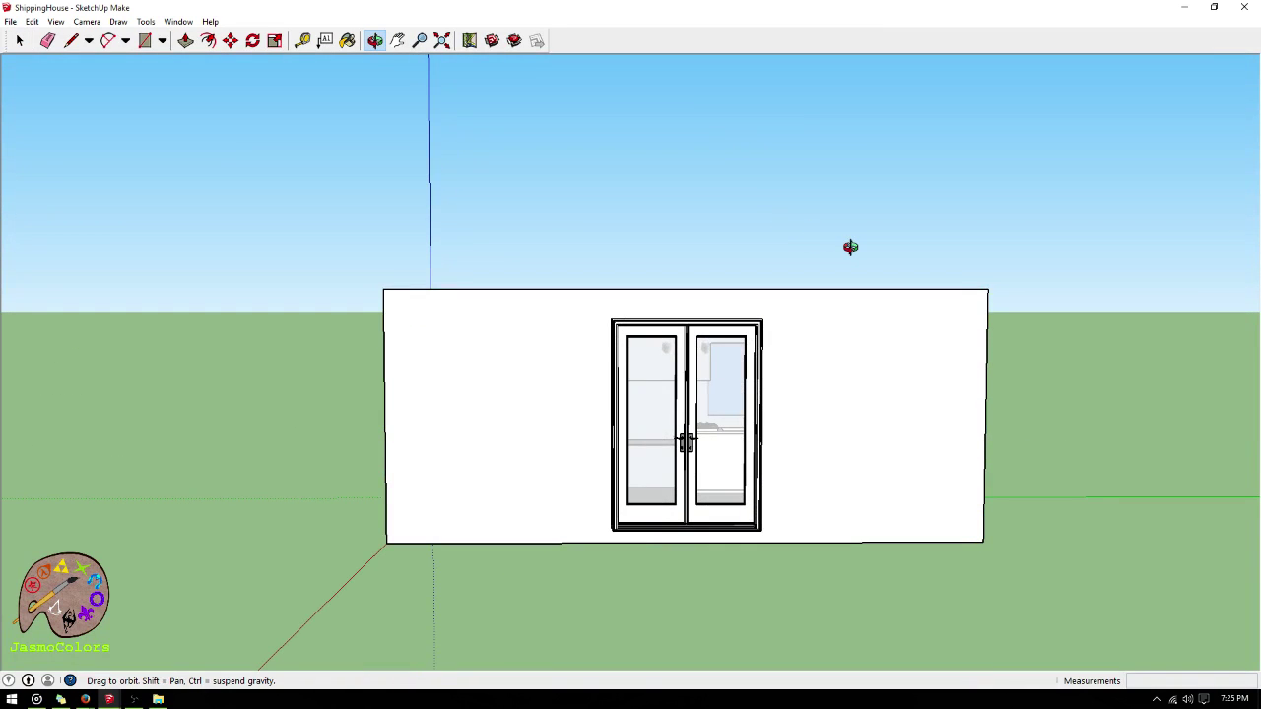
left_click_drag(785, 268, 653, 507)
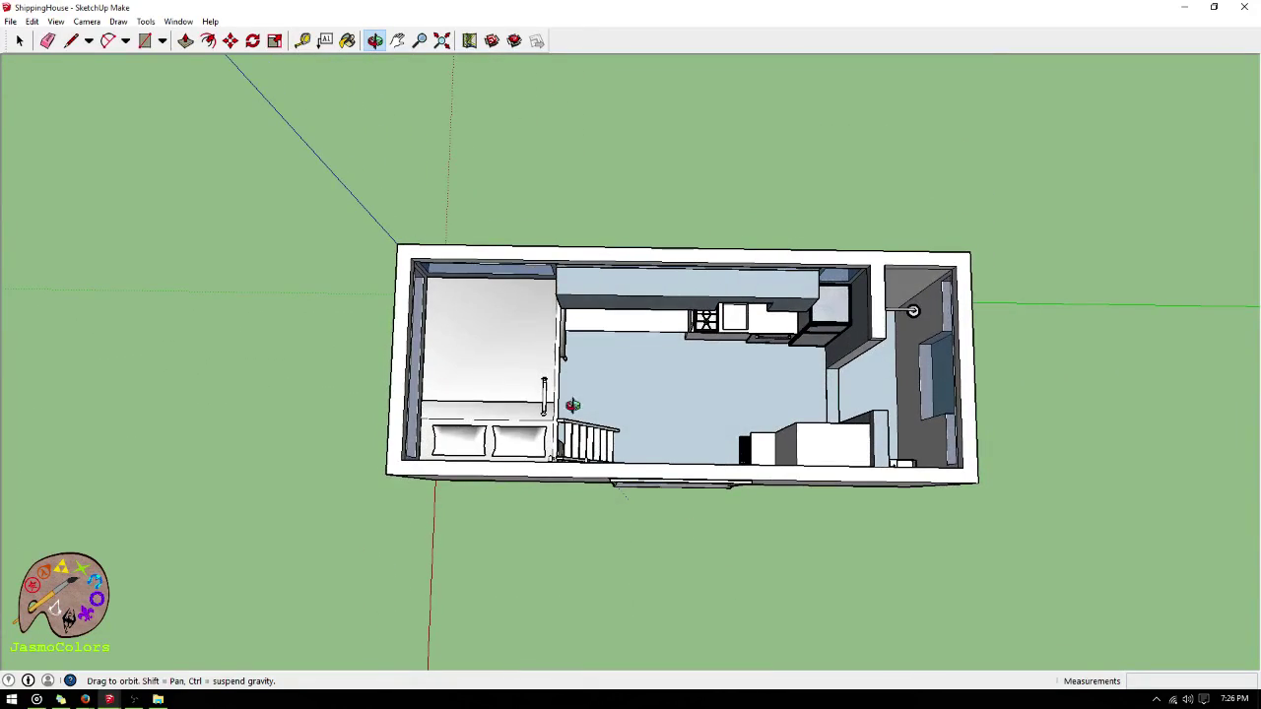
left_click_drag(853, 410, 626, 330)
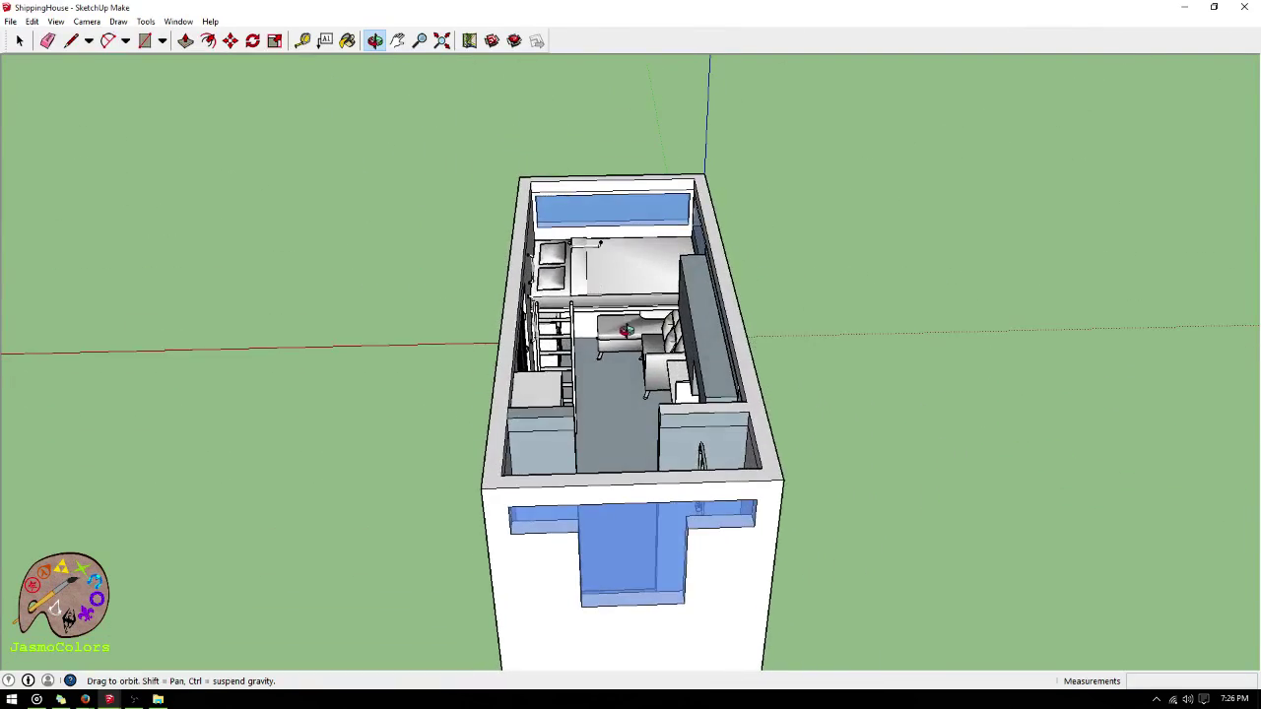
left_click_drag(594, 234, 629, 271)
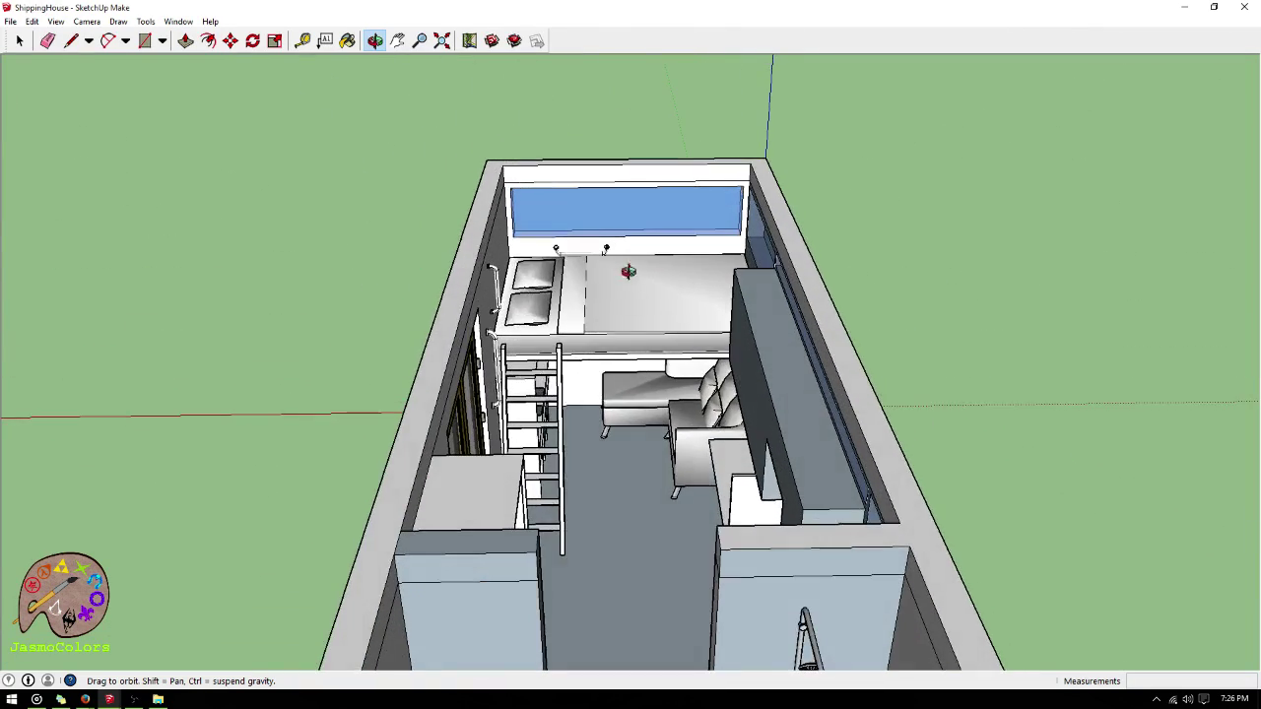
- Examine the shipping house's loft bed and ladder, and measure the width of the bed
left_click_drag(646, 423, 531, 334)
scroll(646, 396, "up", 6)
left_click_drag(531, 335, 641, 474)
scroll(629, 308, "down", 5)
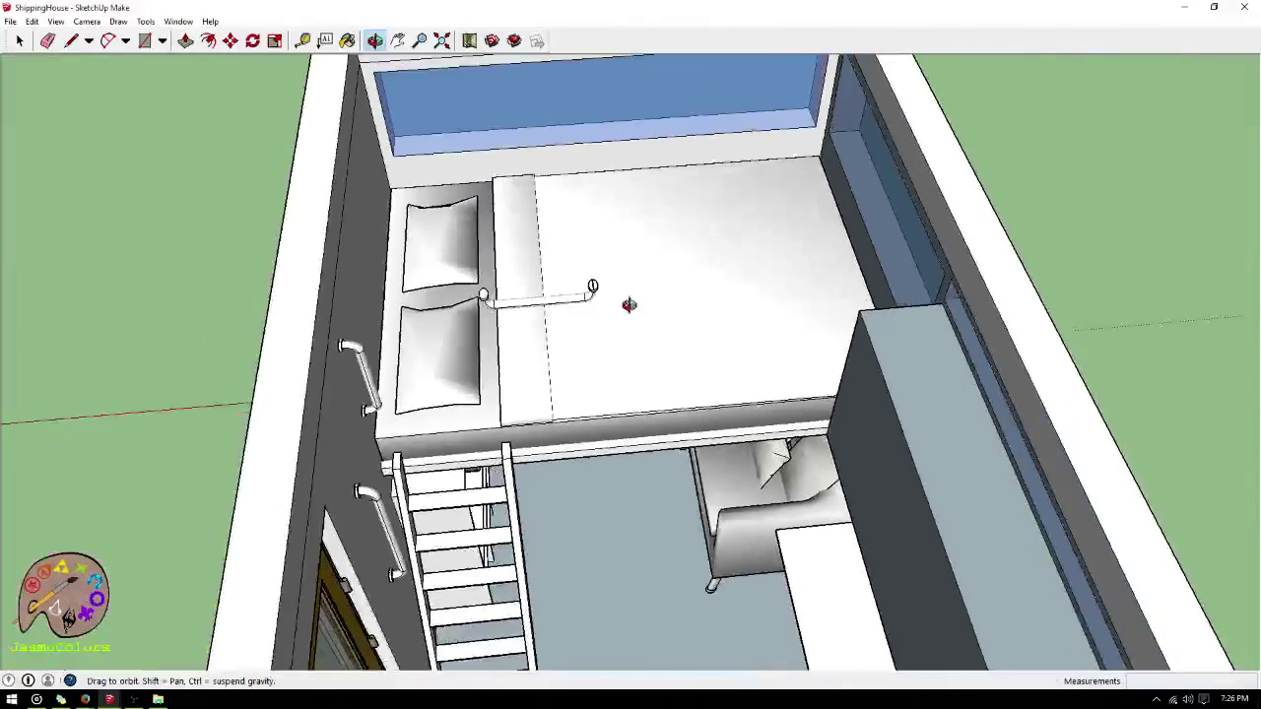
left_click_drag(637, 246, 1214, 369)
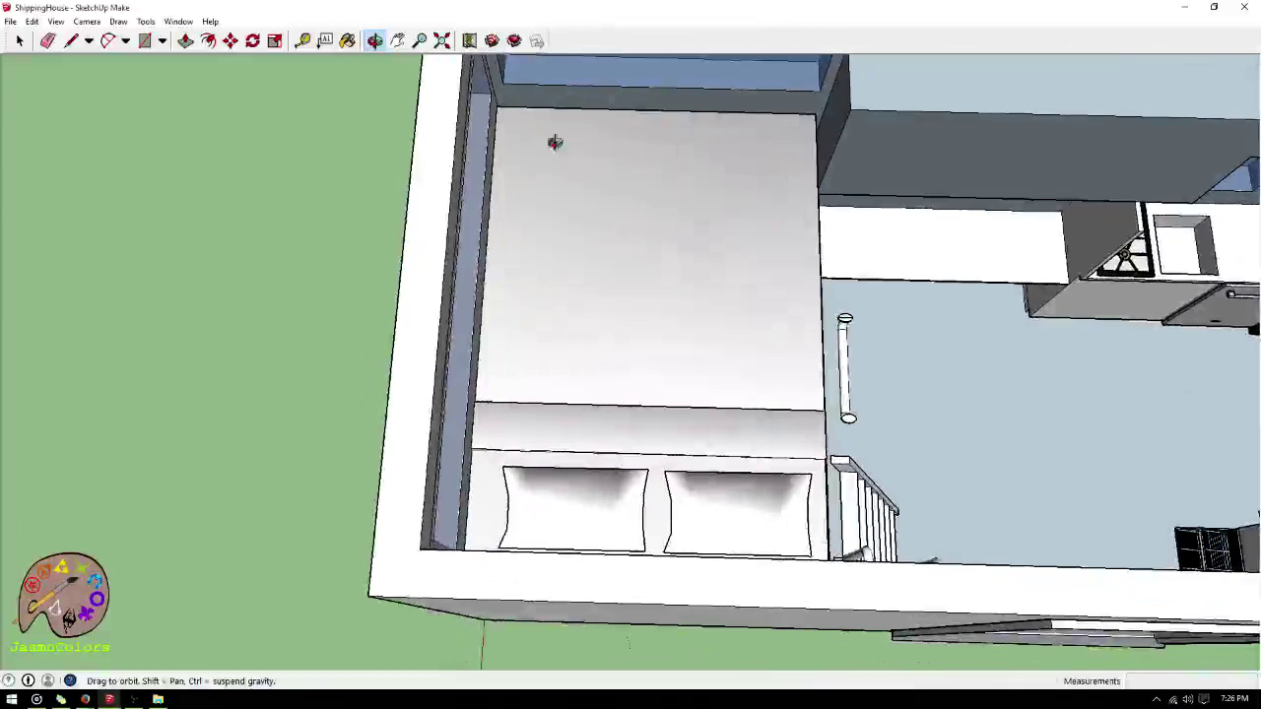
left_click(302, 41)
left_click(490, 195)
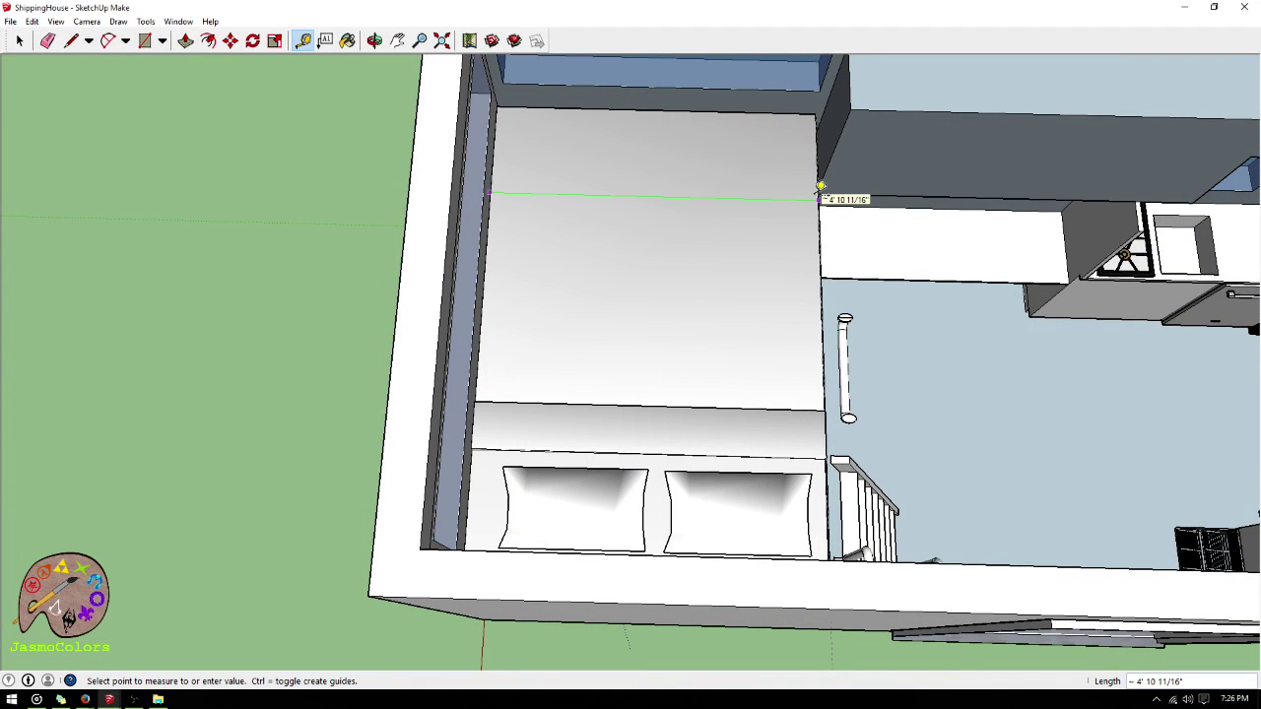
left_click(820, 185)
scroll(436, 147, "down", 6)
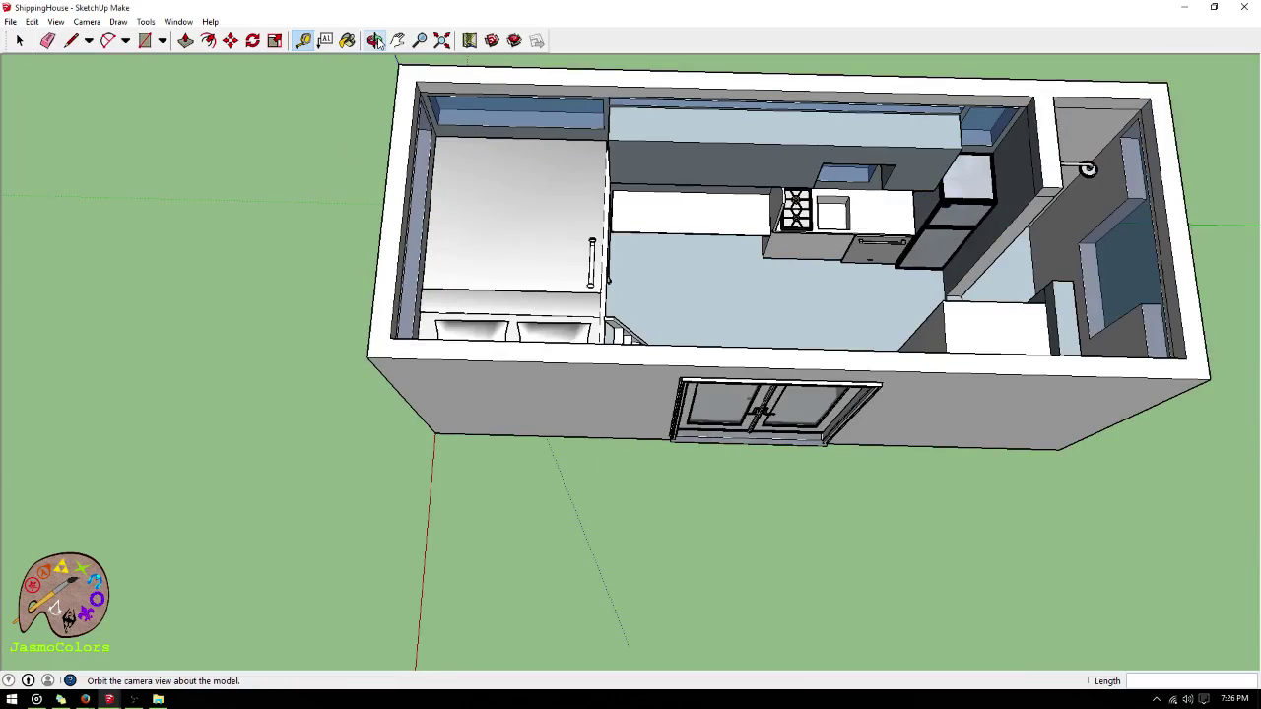
- Examine the shipping house's kitchen wall with its overhead cabinets, desk counter, stove, sink and refrigerator
left_click(377, 42)
scroll(650, 384, "down", 2)
left_click_drag(650, 383, 785, 144)
scroll(784, 146, "up", 5)
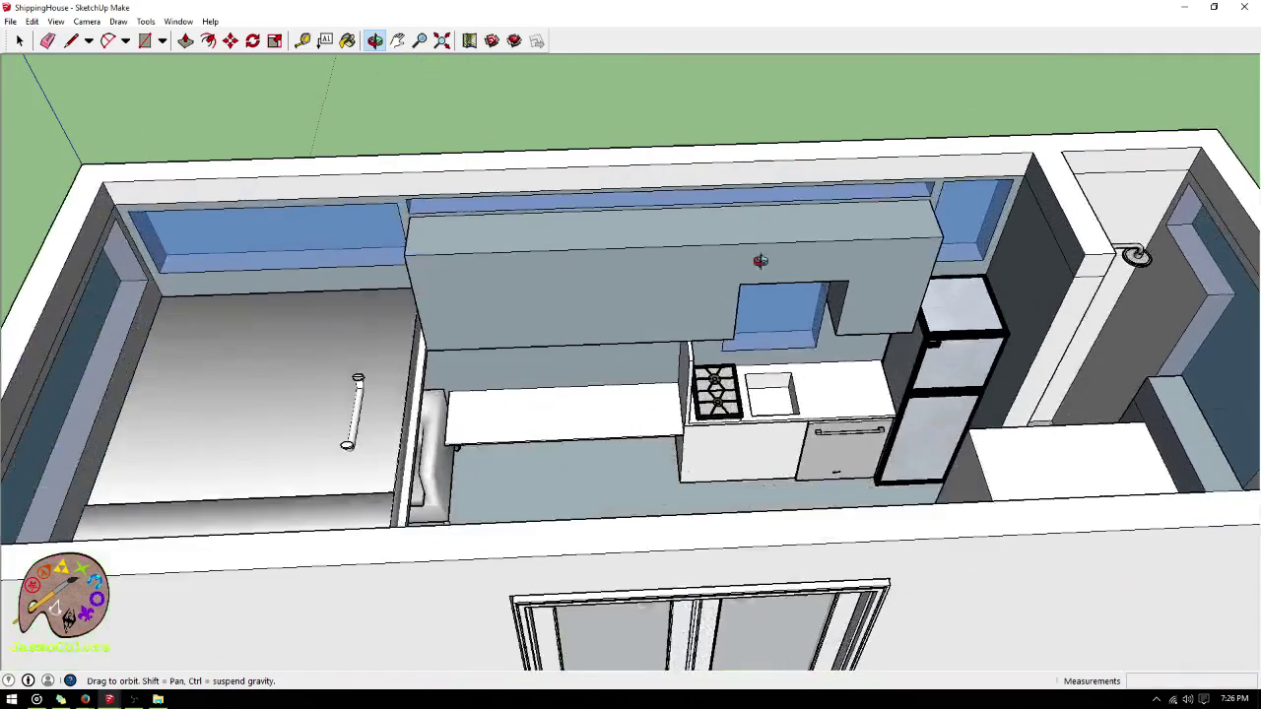
left_click_drag(760, 261, 765, 223)
left_click_drag(803, 386, 794, 439)
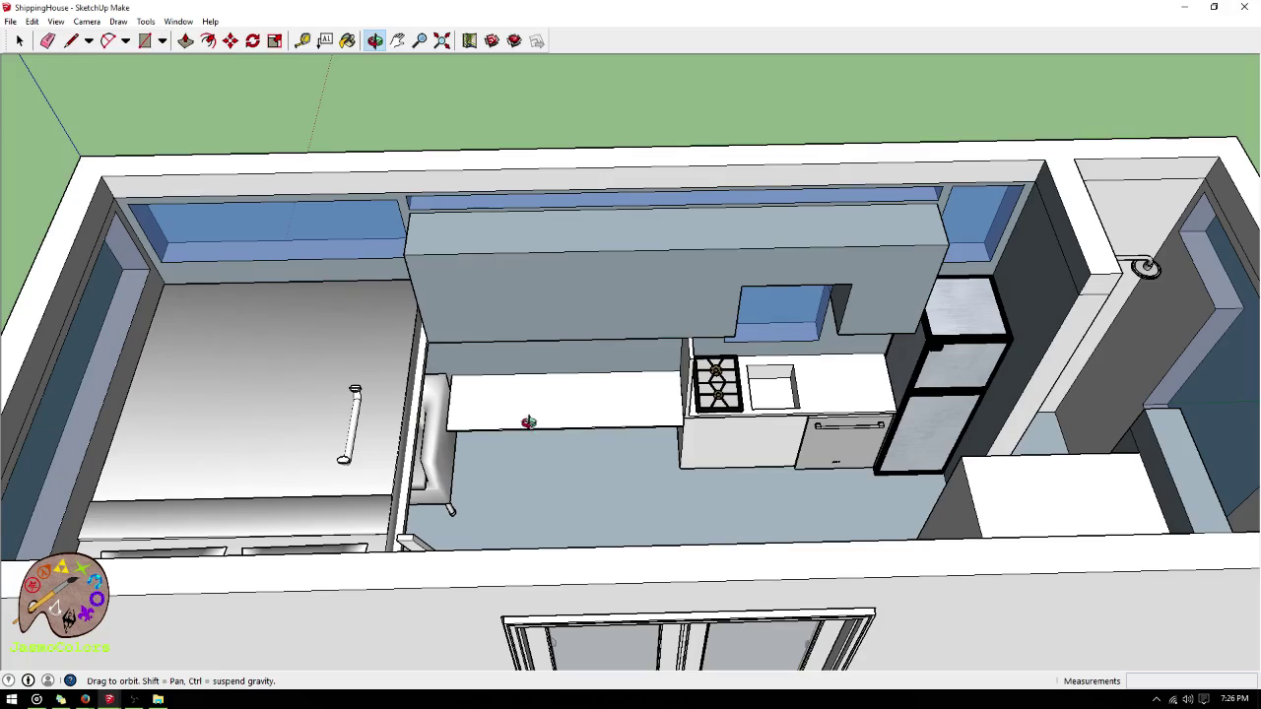
left_click_drag(529, 421, 734, 301)
- Examine the shipping house's laundry and storage wall, double entry doors and bathroom, ending on a view of the whole house
left_click_drag(887, 522, 527, 105)
scroll(523, 78, "up", 2)
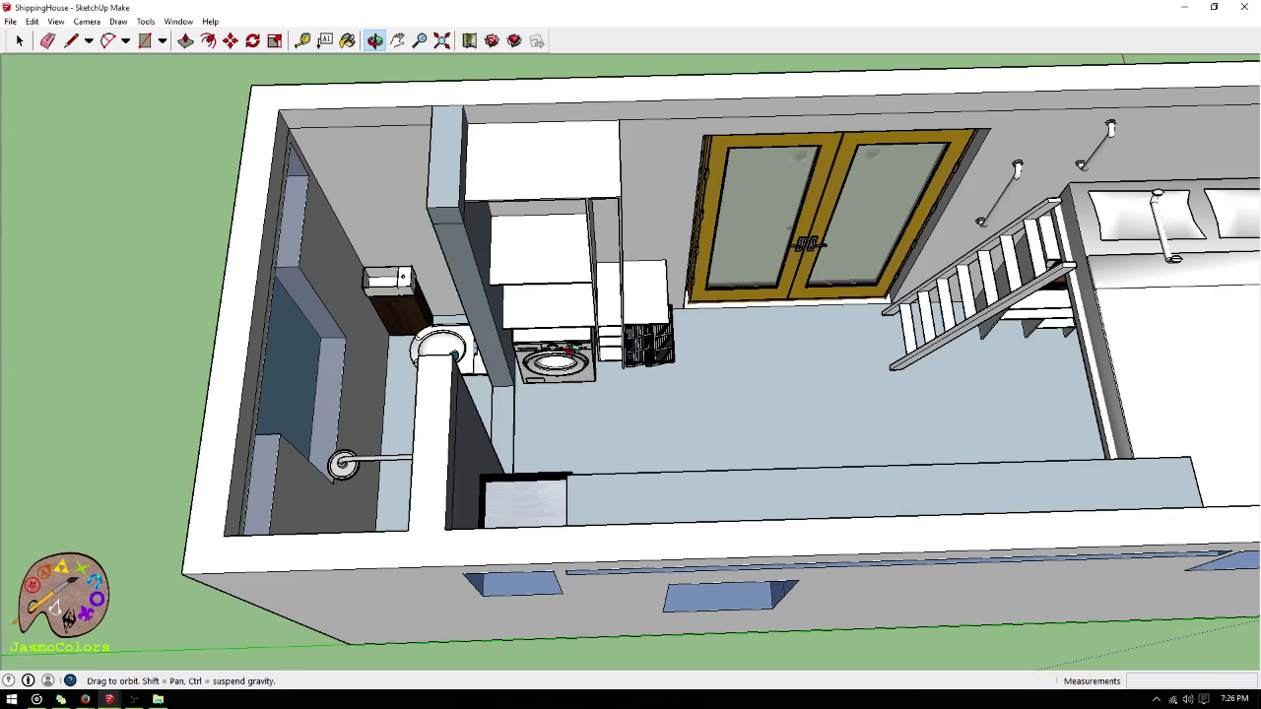
left_click_drag(598, 368, 560, 384)
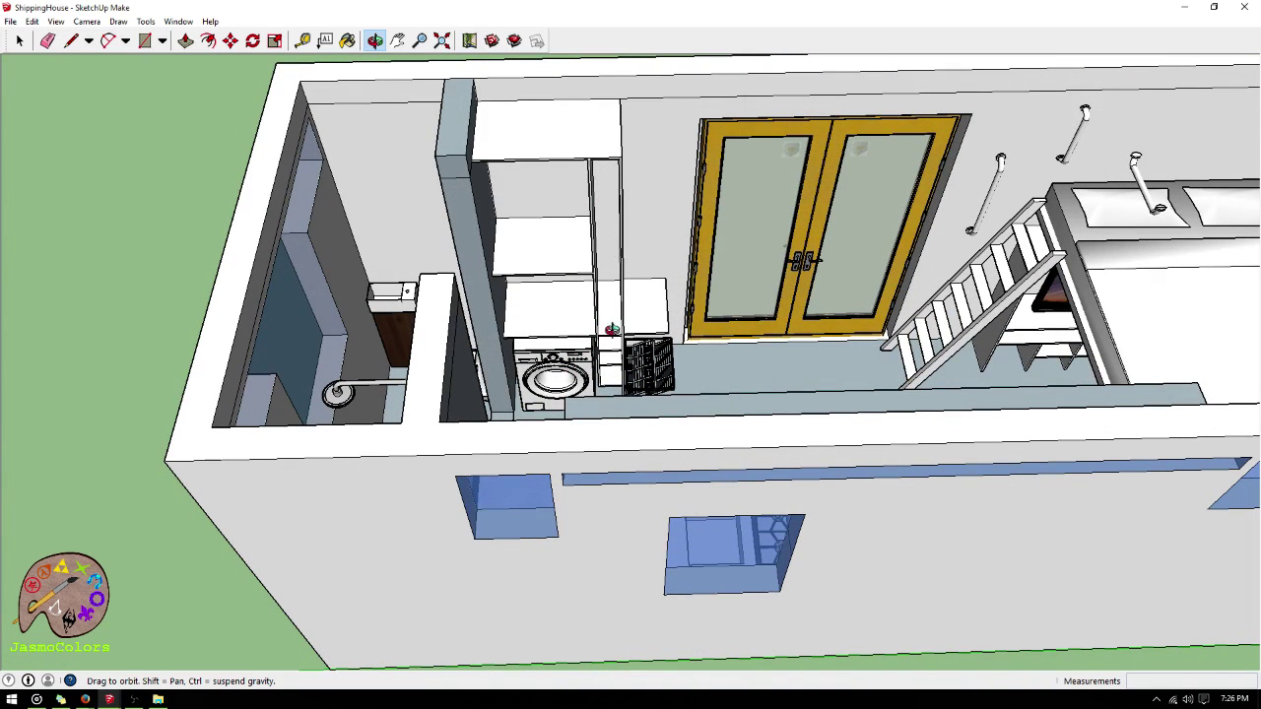
left_click_drag(641, 368, 690, 367)
left_click_drag(737, 215, 715, 439)
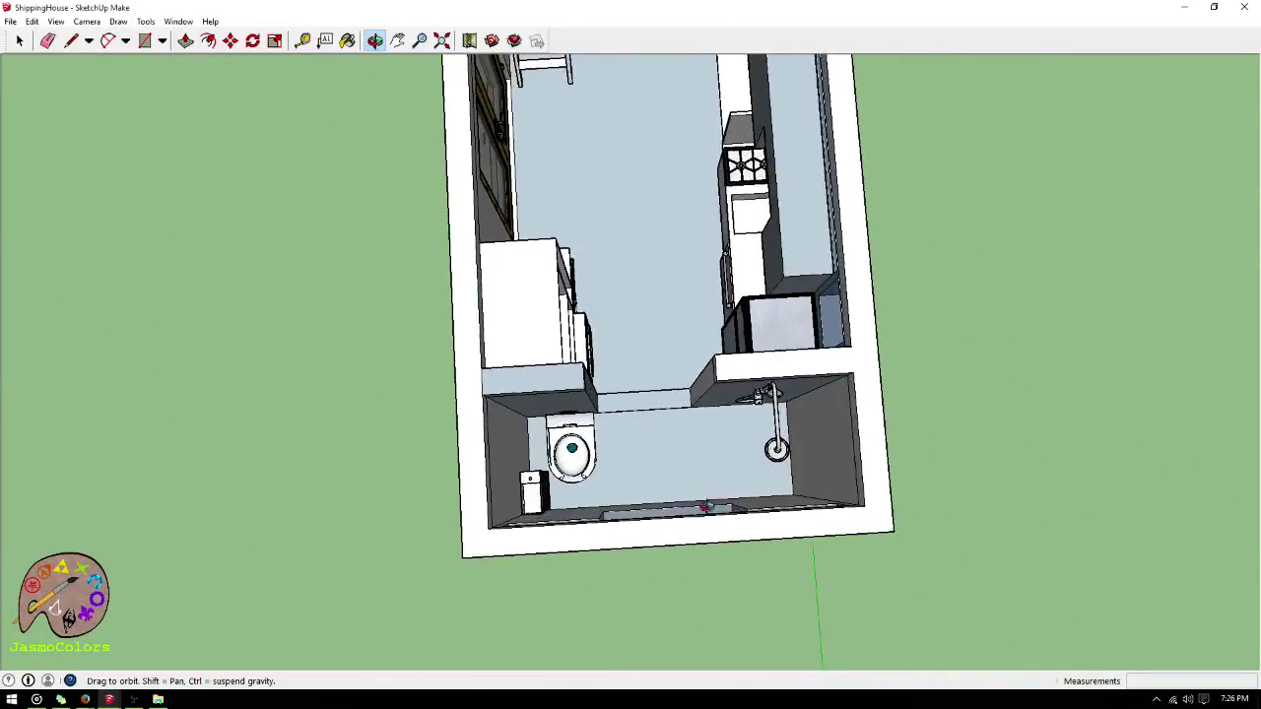
scroll(715, 439, "up", 5)
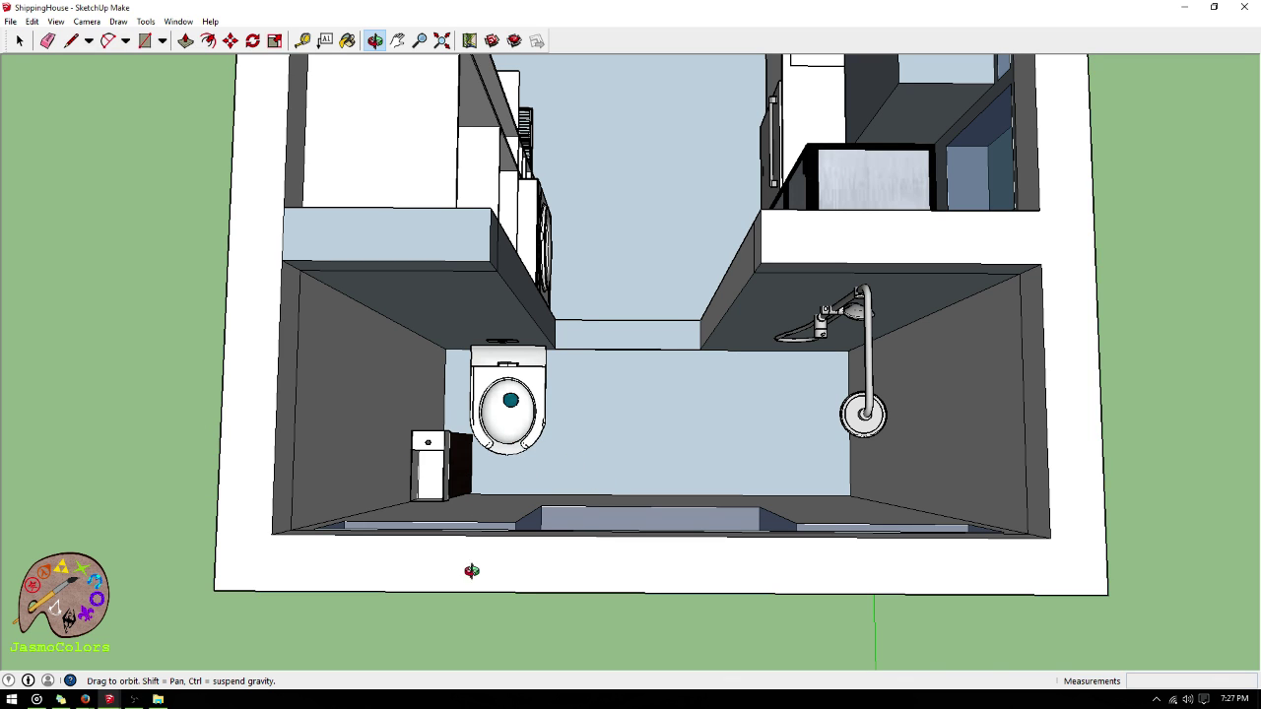
scroll(512, 594, "down", 3)
left_click_drag(523, 585, 572, 308)
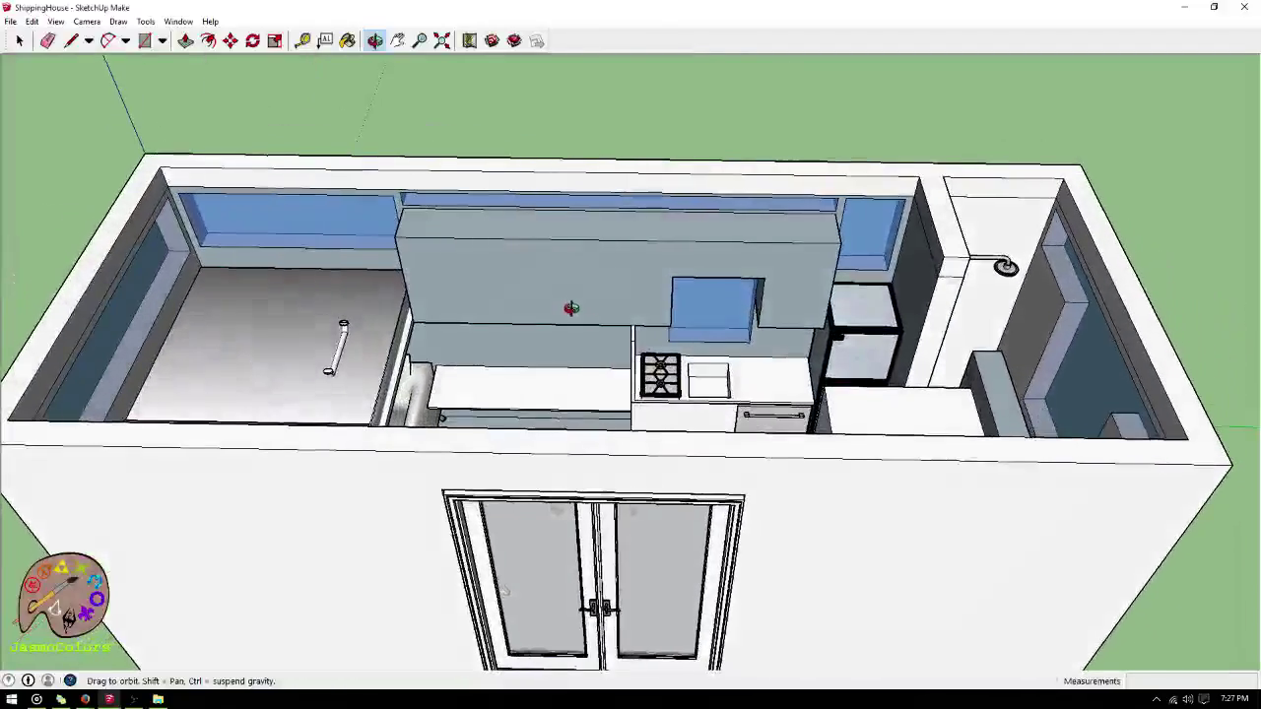
left_click_drag(726, 93, 324, 543)
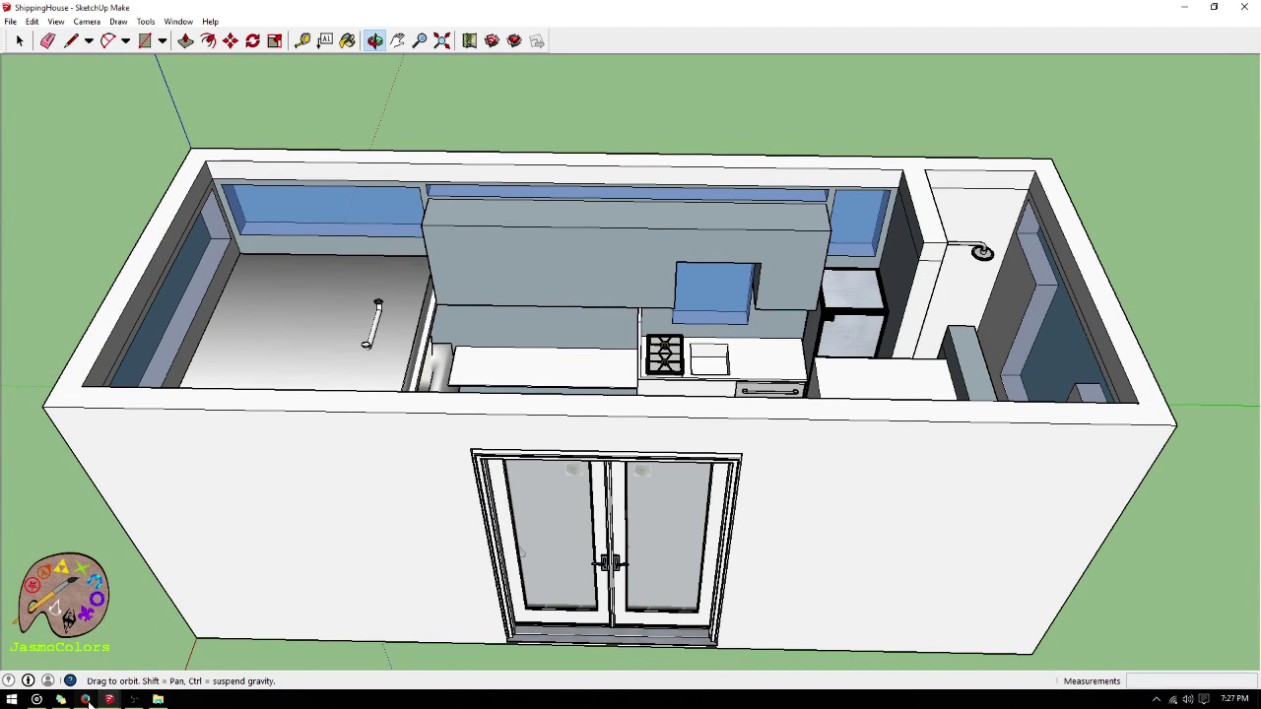
- Open the Tiny House model and view its exterior with the deck, outdoor stairs and roof terrace
left_click(158, 699)
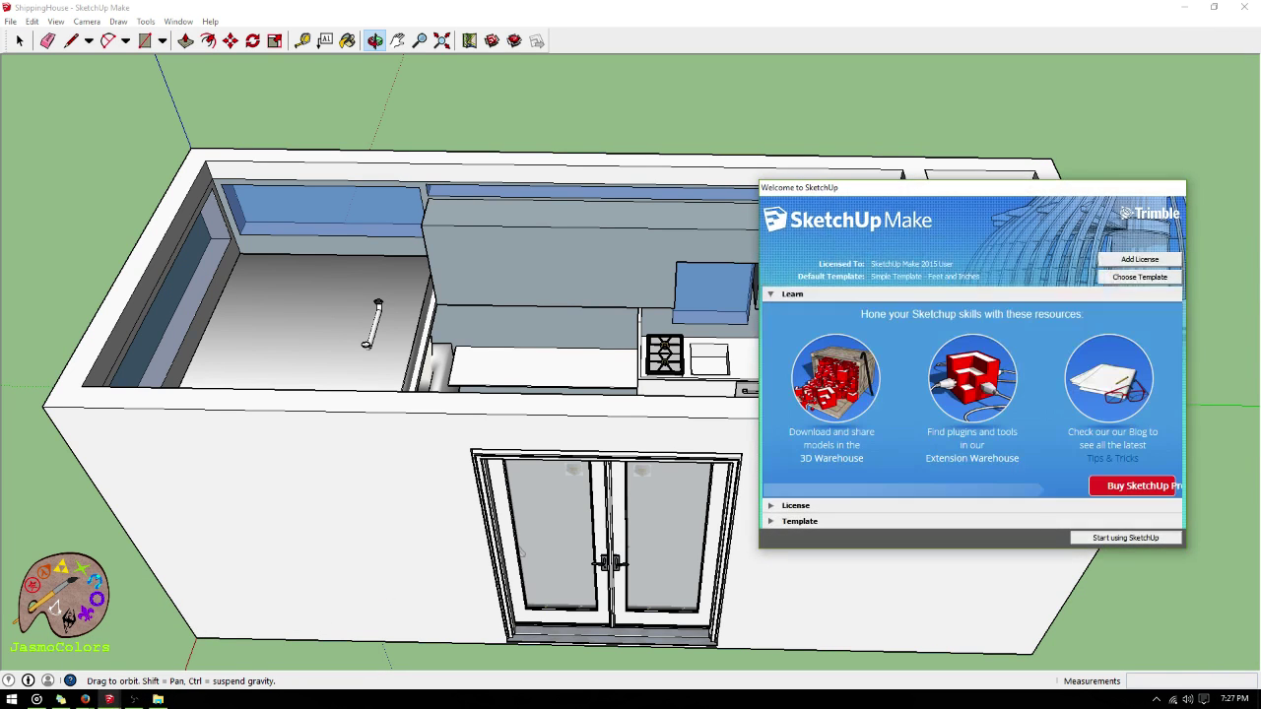
left_click(1089, 542)
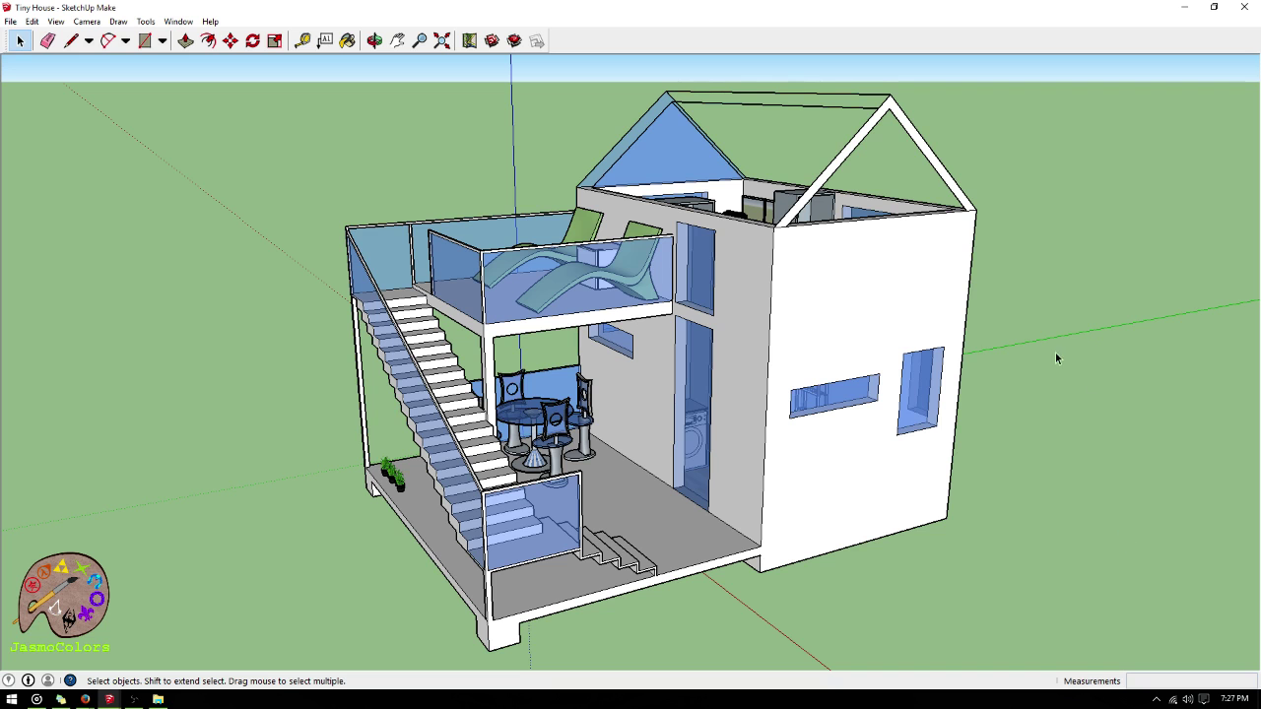
left_click(375, 40)
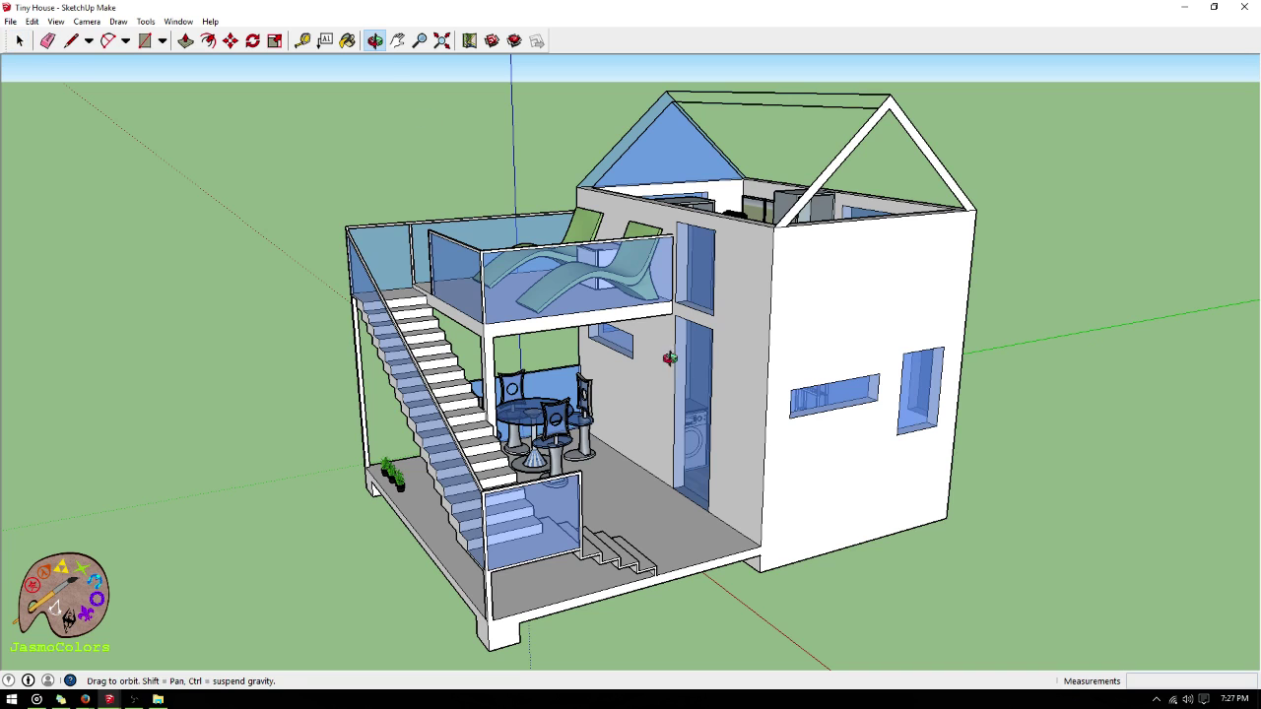
left_click_drag(821, 397, 795, 385)
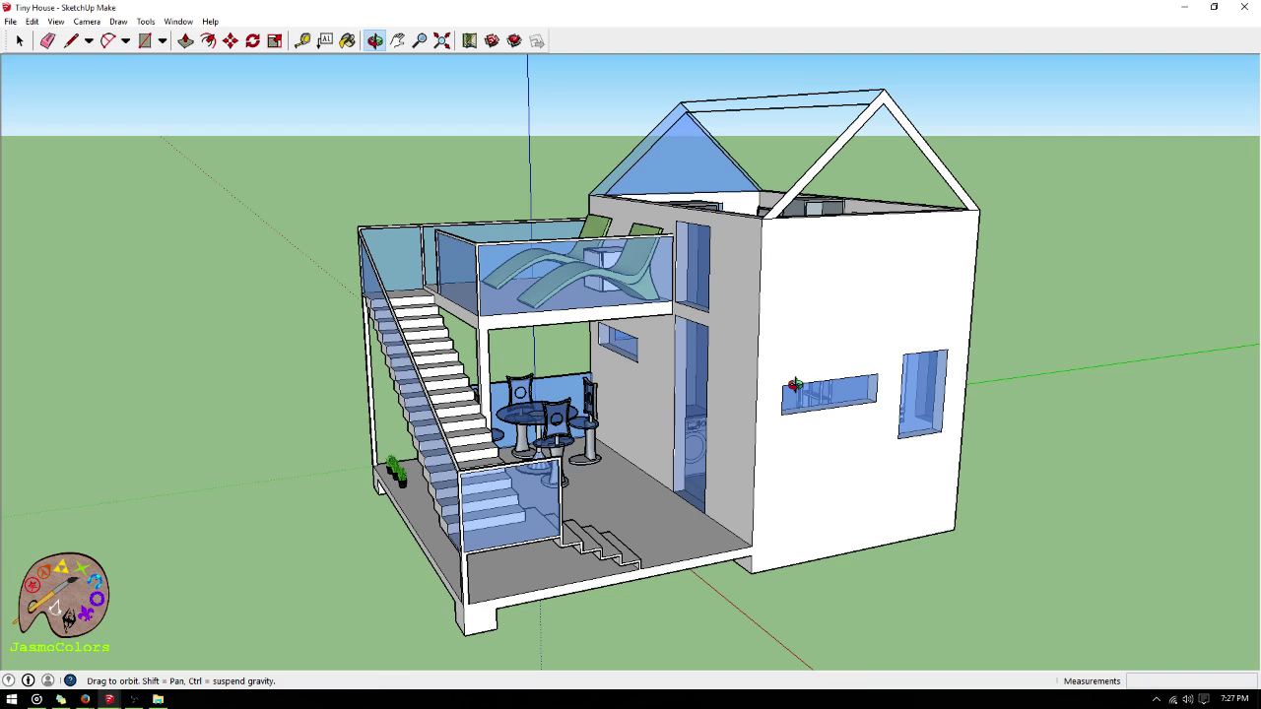
- Measure the tiny house's exterior height, the width of its gable end and the length of its side wall
left_click(302, 41)
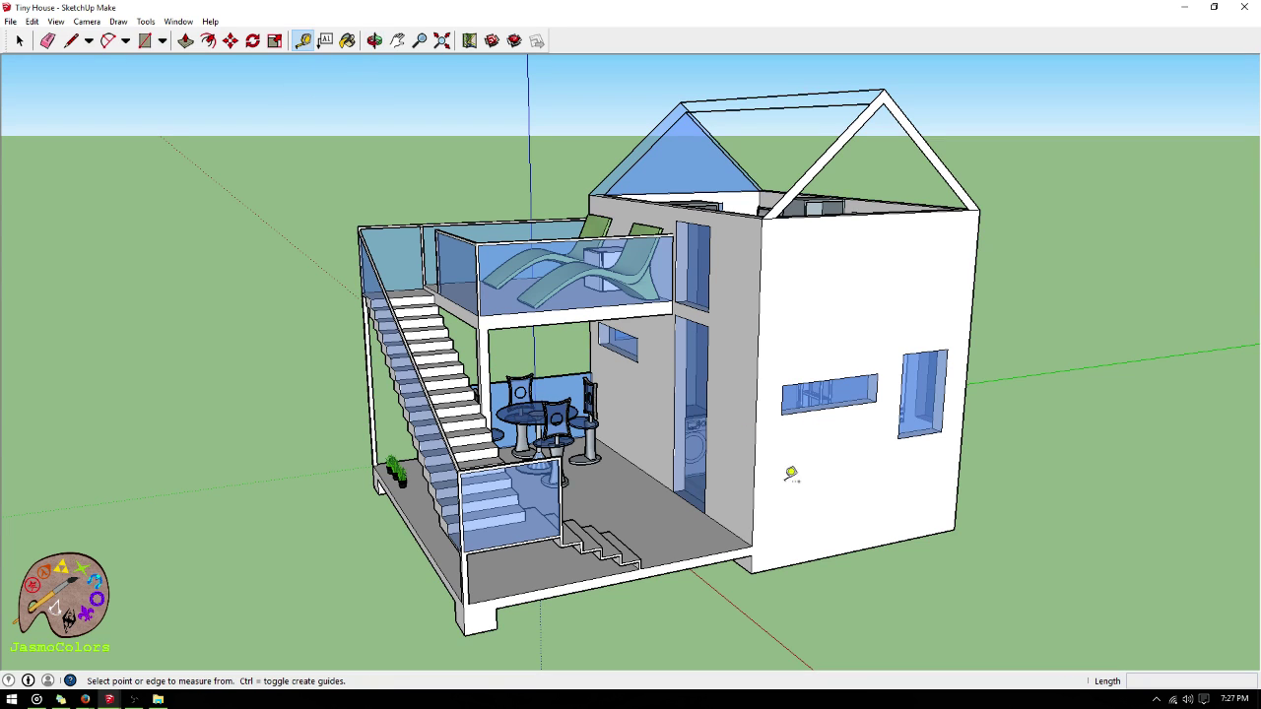
left_click(844, 552)
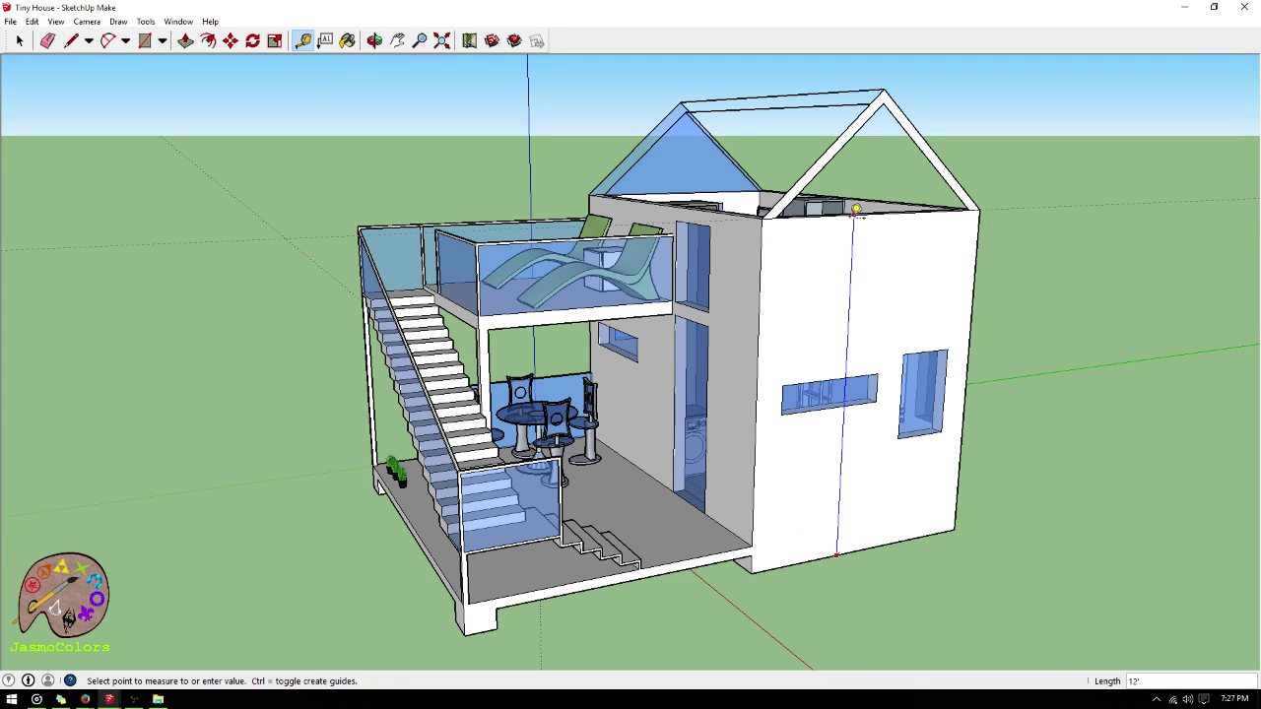
left_click(890, 85)
left_click(762, 272)
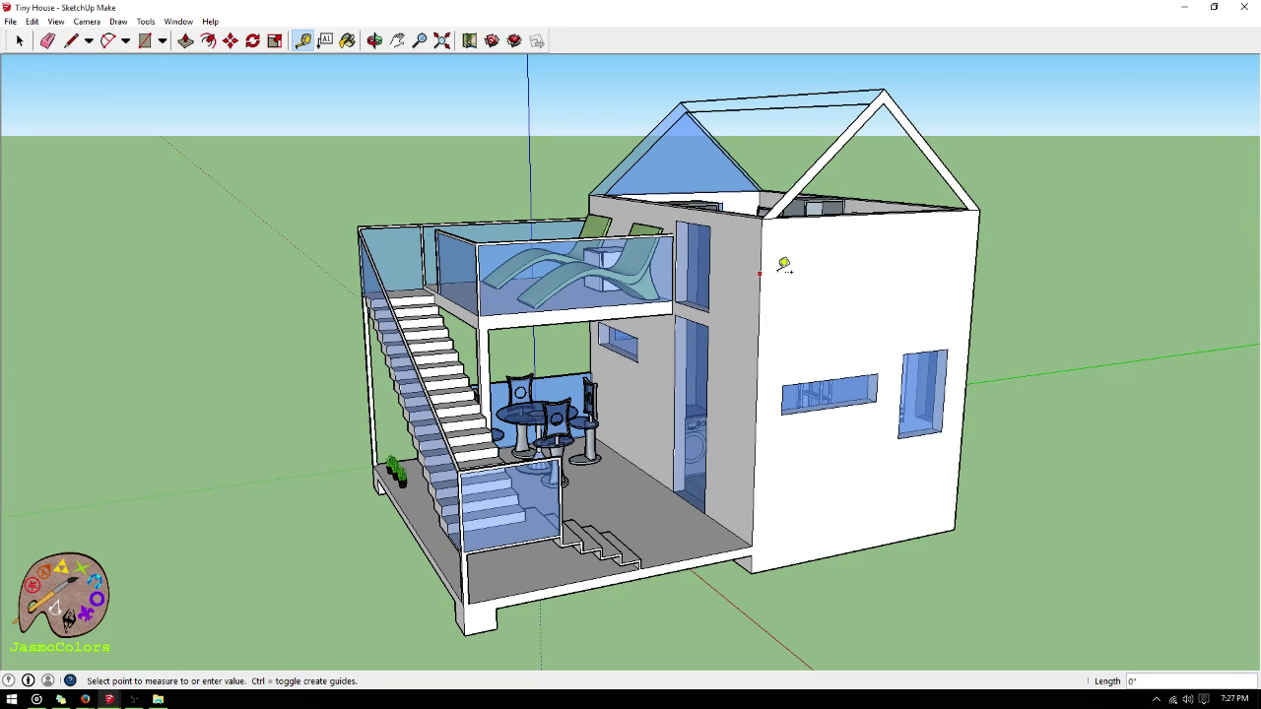
left_click(984, 223)
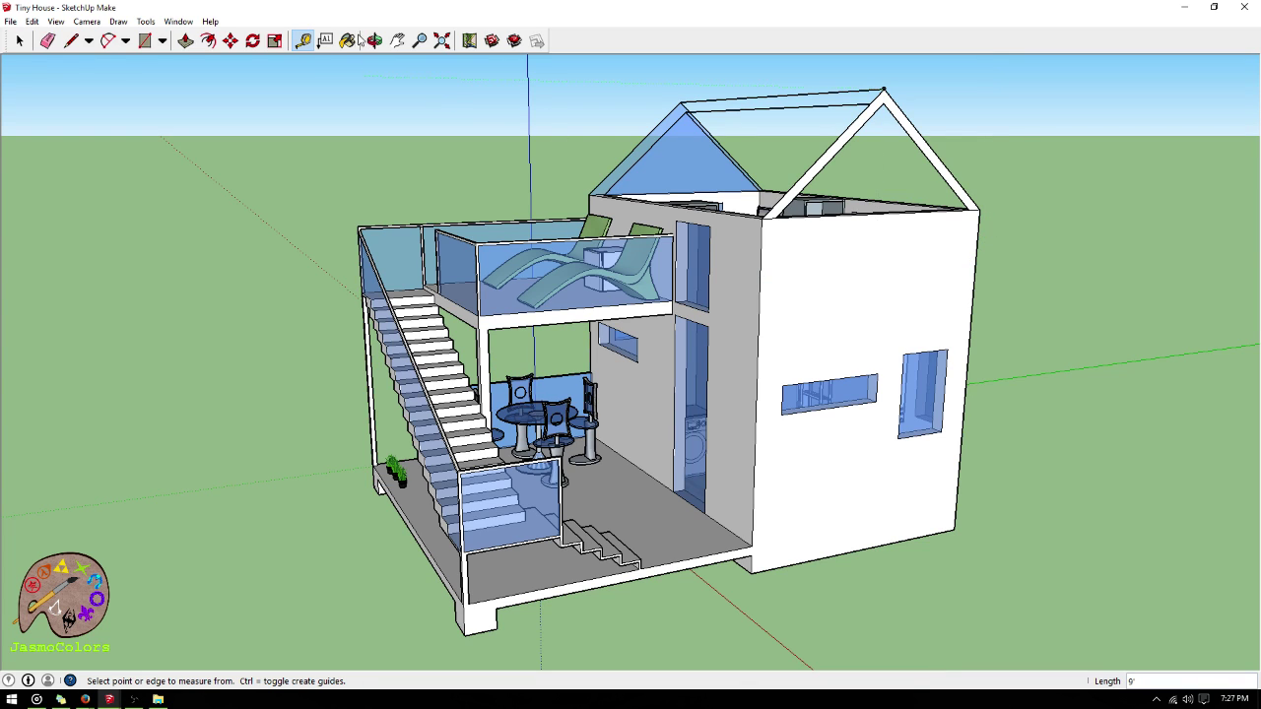
left_click(590, 346)
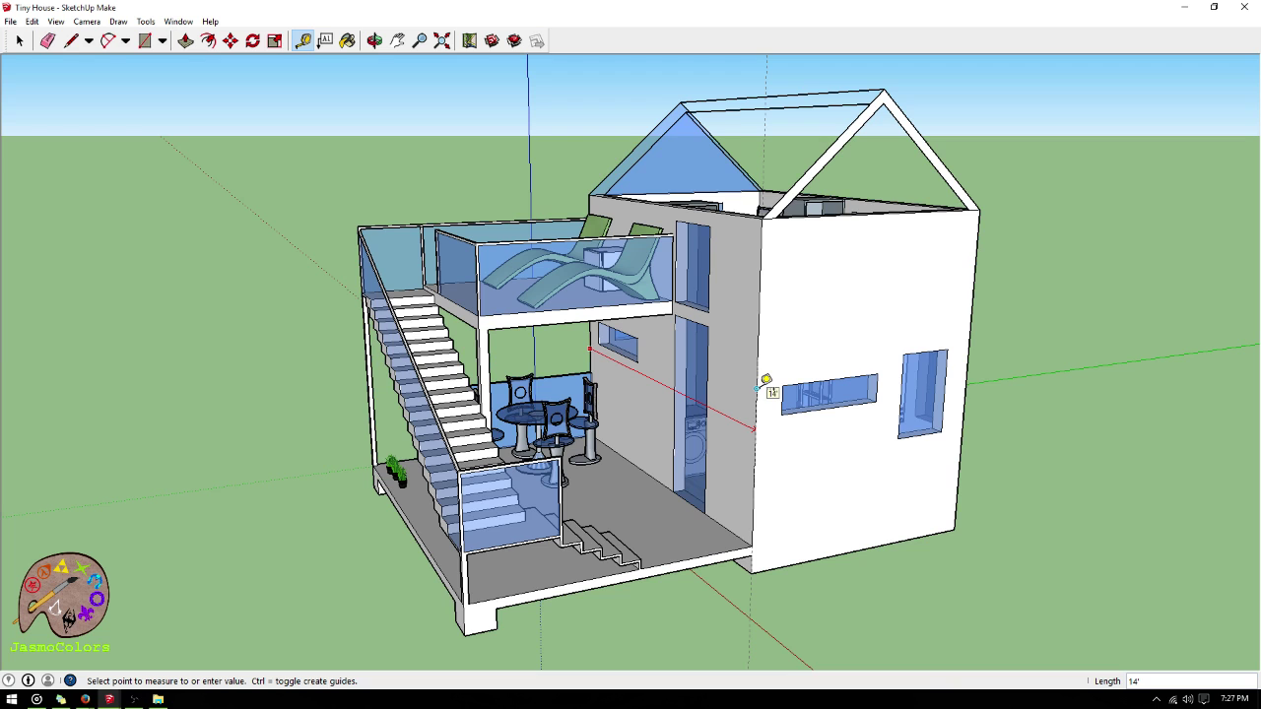
left_click(766, 380)
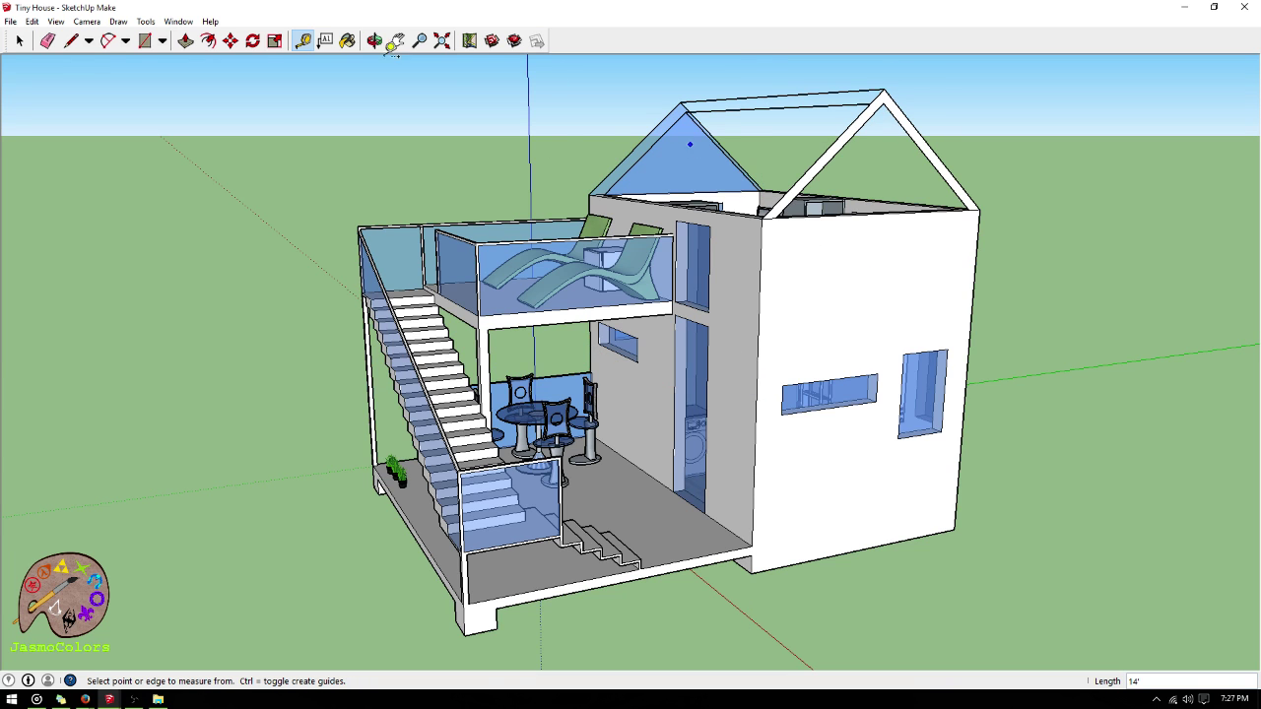
- Close the 2PersonHouseDesign, NewStudio and ShippingHouse models, keeping only Tiny House open
left_click(375, 41)
mouse_move(746, 365)
left_mouse_down()
mouse_move(673, 369)
mouse_move(903, 445)
mouse_move(904, 479)
mouse_move(745, 486)
mouse_move(696, 539)
mouse_move(402, 636)
left_mouse_up()
mouse_move(108, 700)
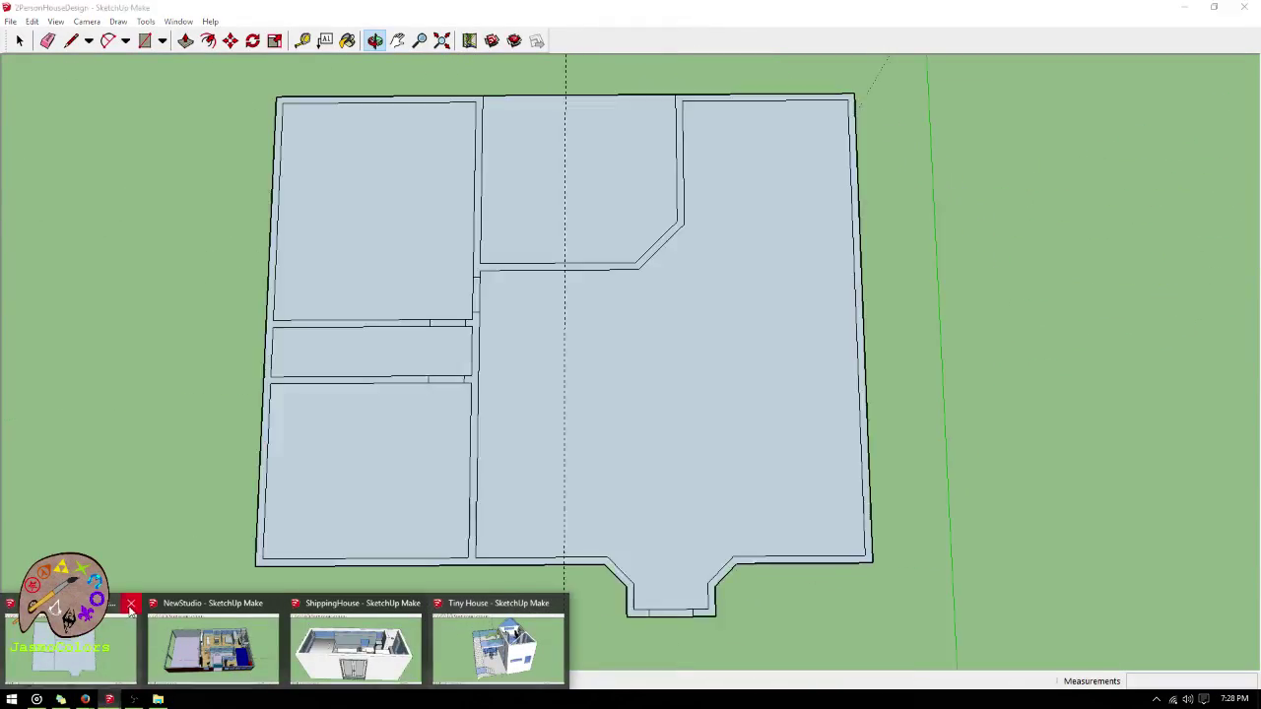
left_click(131, 603)
left_click(131, 603)
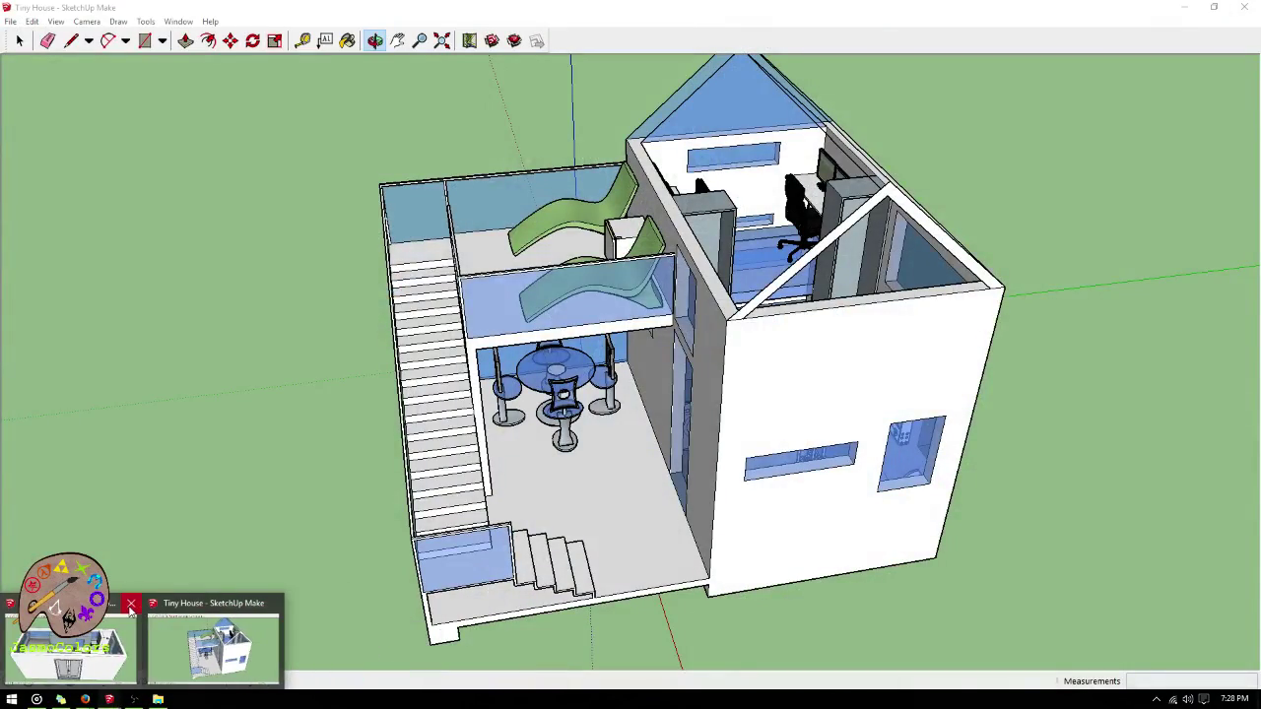
left_click(130, 607)
- Examine the tiny house's upper-floor office with its two facing desks, chairs and wardrobes
scroll(246, 382, "down", 1)
scroll(723, 359, "up", 3)
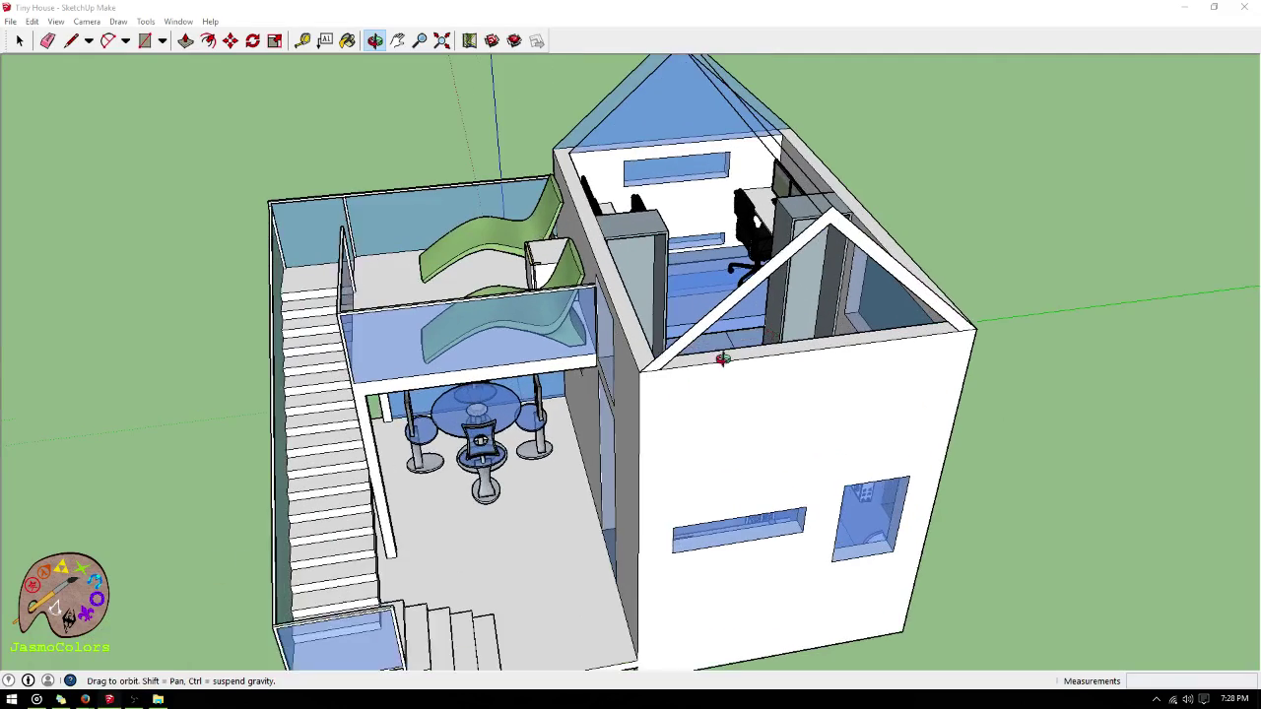
left_click_drag(723, 359, 701, 581)
left_click_drag(543, 618, 796, 124)
scroll(796, 125, "up", 6)
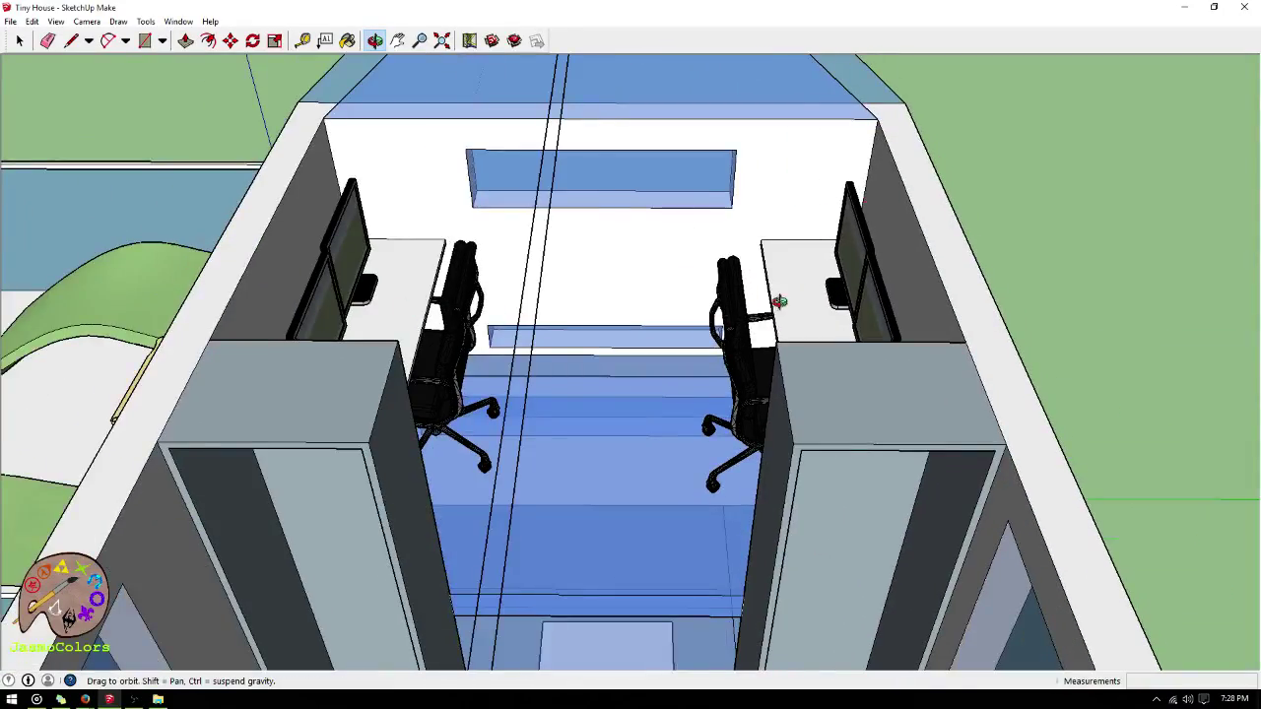
left_click_drag(778, 301, 778, 488)
scroll(744, 592, "down", 3)
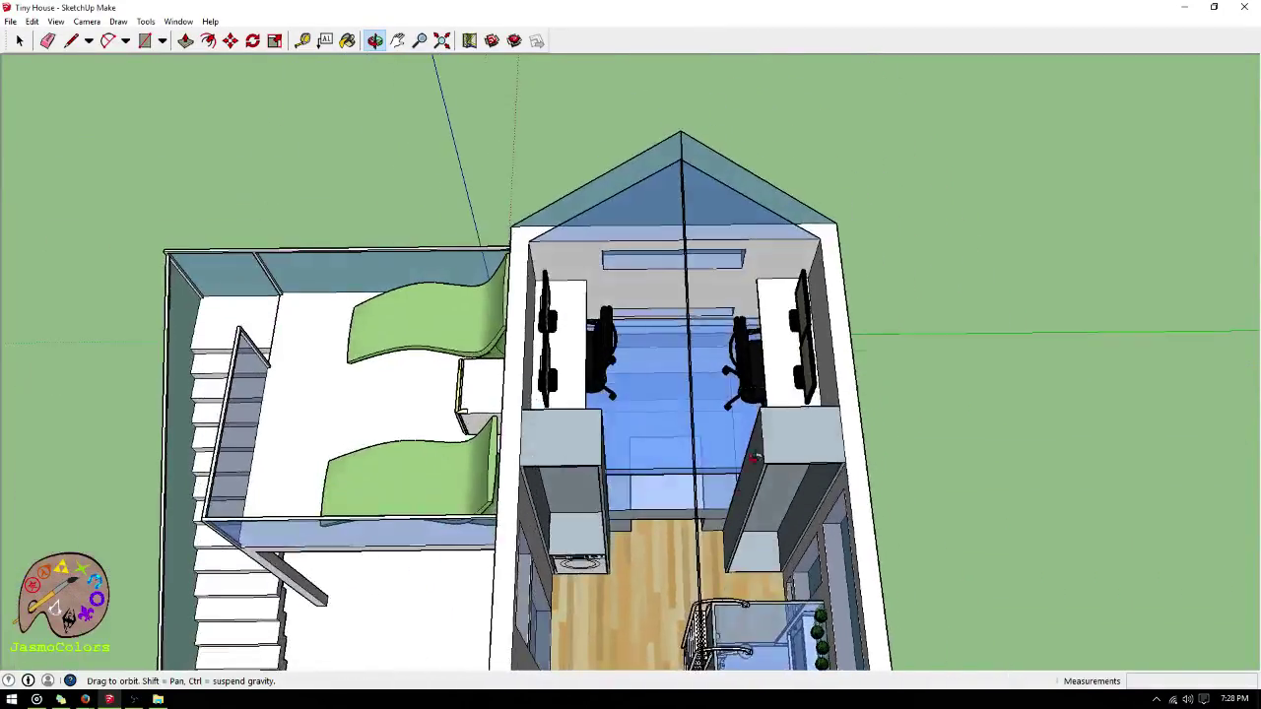
- Examine the tiny house's glass upper floor, the wood floor below and the interior metal stairs
scroll(667, 569, "up", 5)
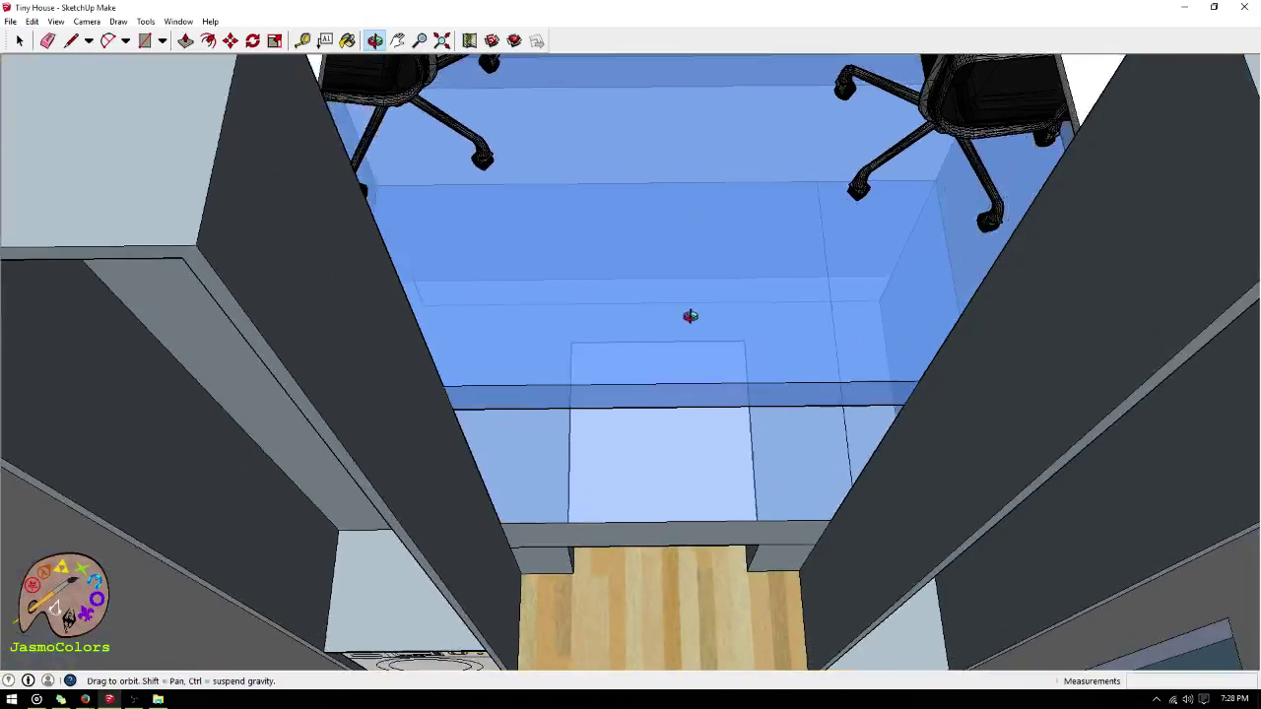
left_click_drag(690, 315, 693, 91)
left_click_drag(661, 426, 858, 185)
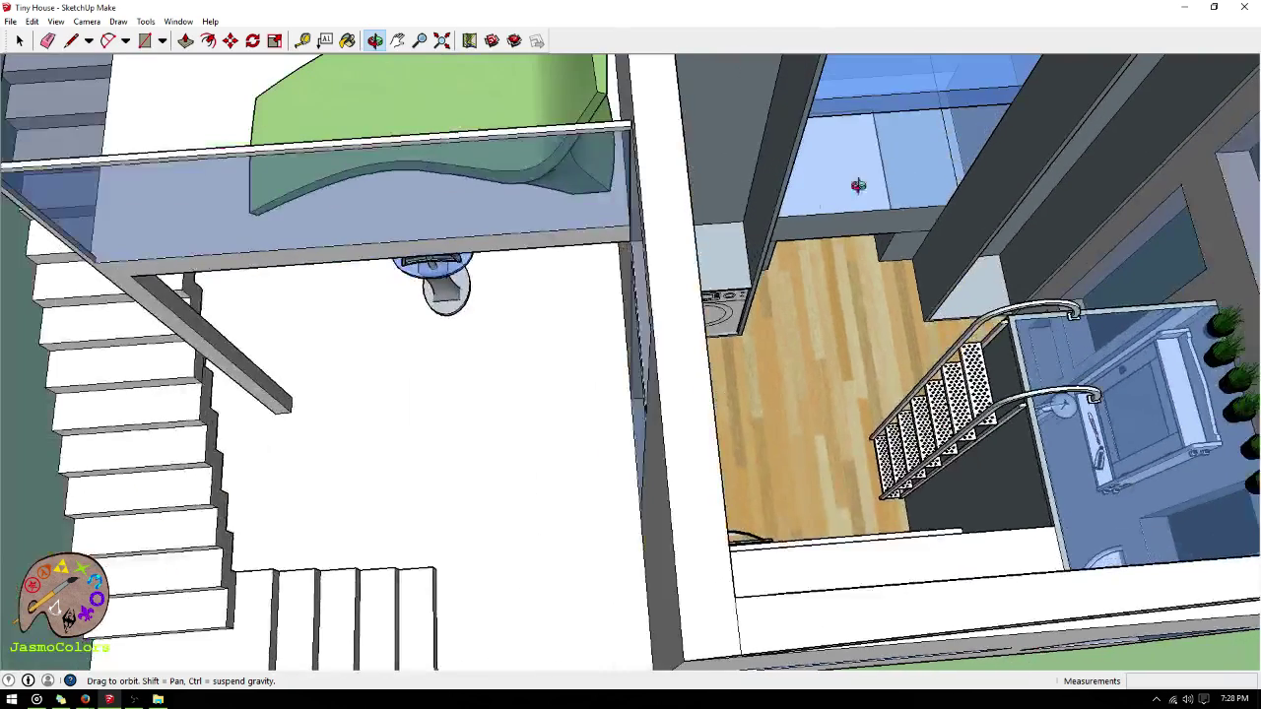
left_click_drag(822, 286, 748, 194)
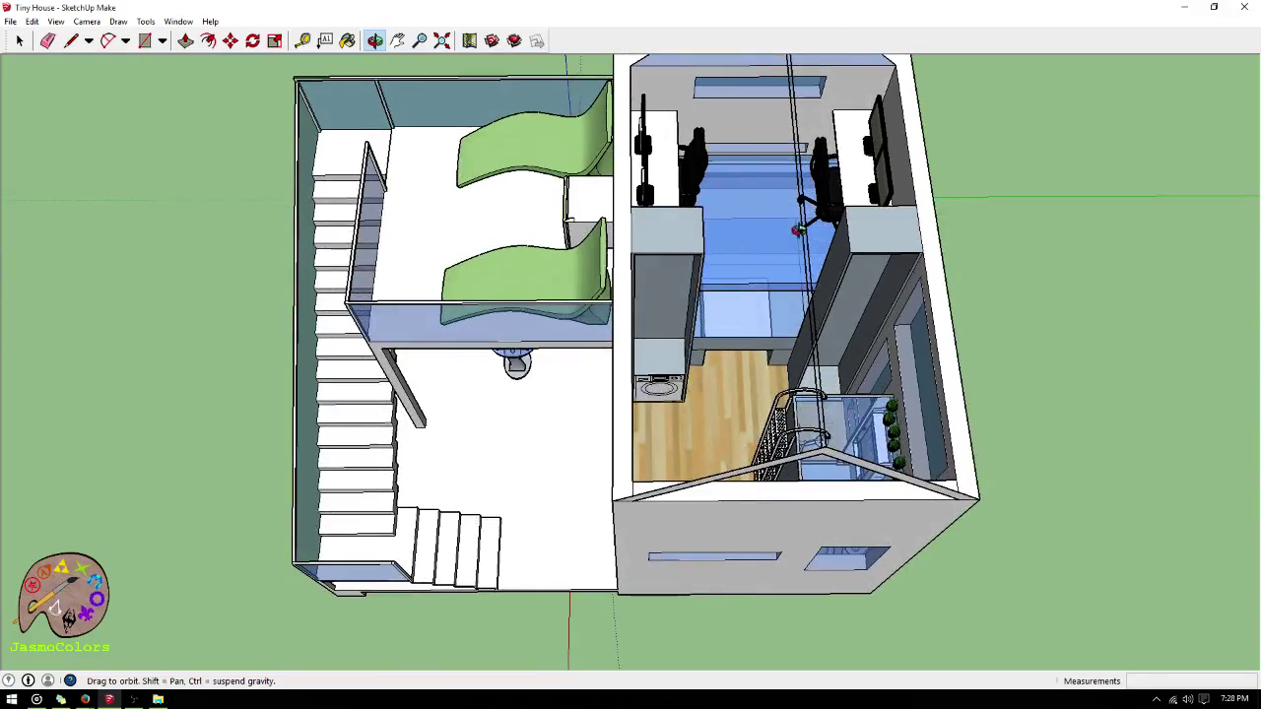
- Examine the tiny house's glass-topped bathroom, metal stairs and compact kitchen, and the exterior with its deck and outdoor staircase
left_click_drag(727, 330, 850, 379)
scroll(329, 165, "up", 5)
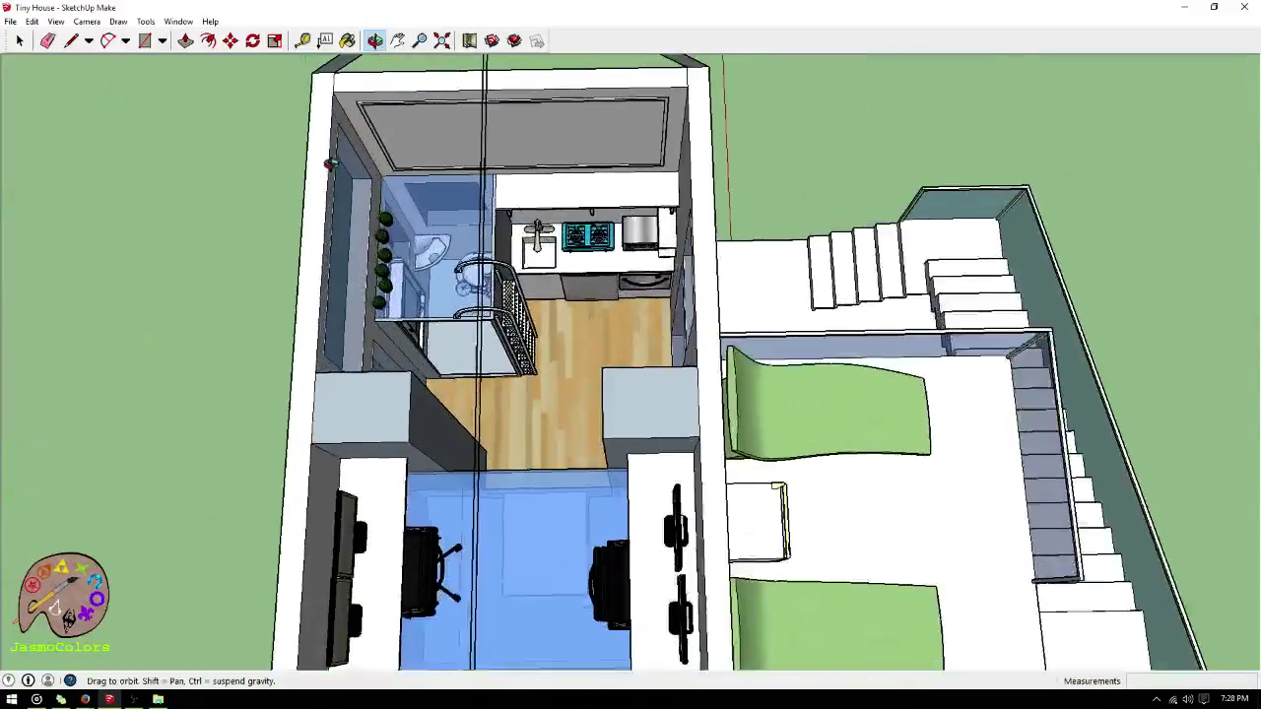
scroll(288, 316, "up", 4)
left_click_drag(684, 347, 585, 216)
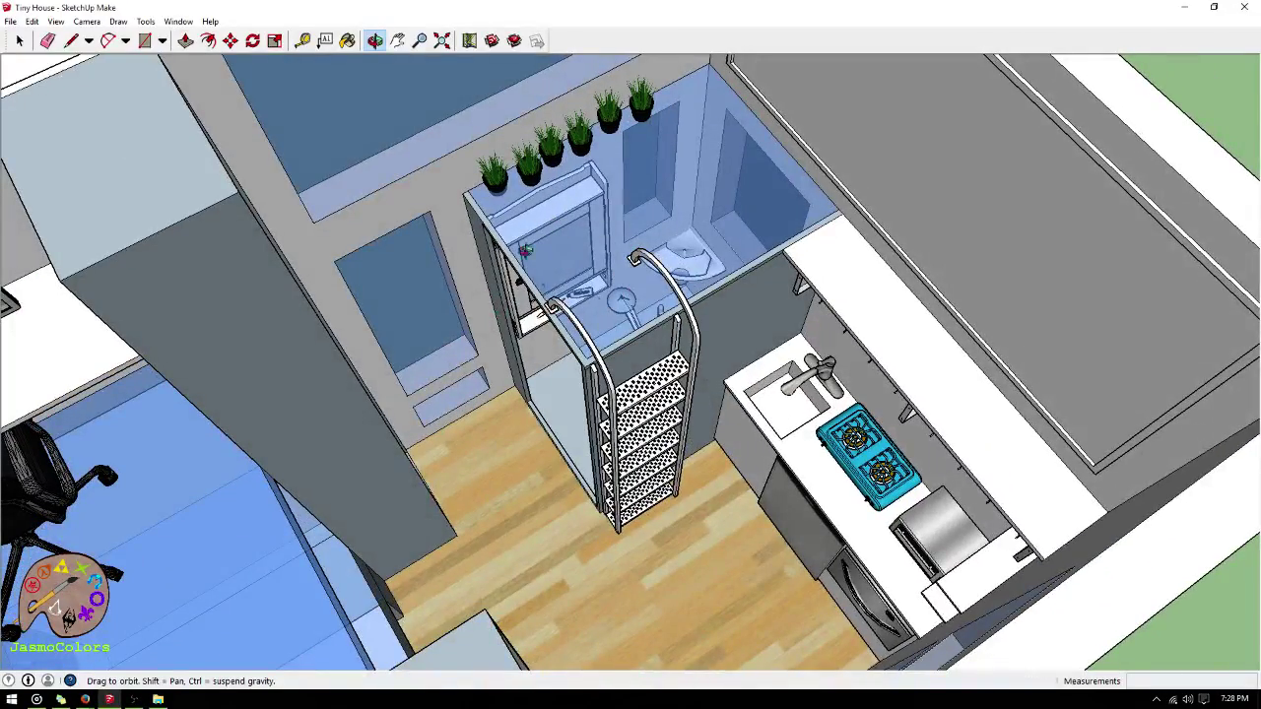
left_click_drag(595, 274, 931, 397)
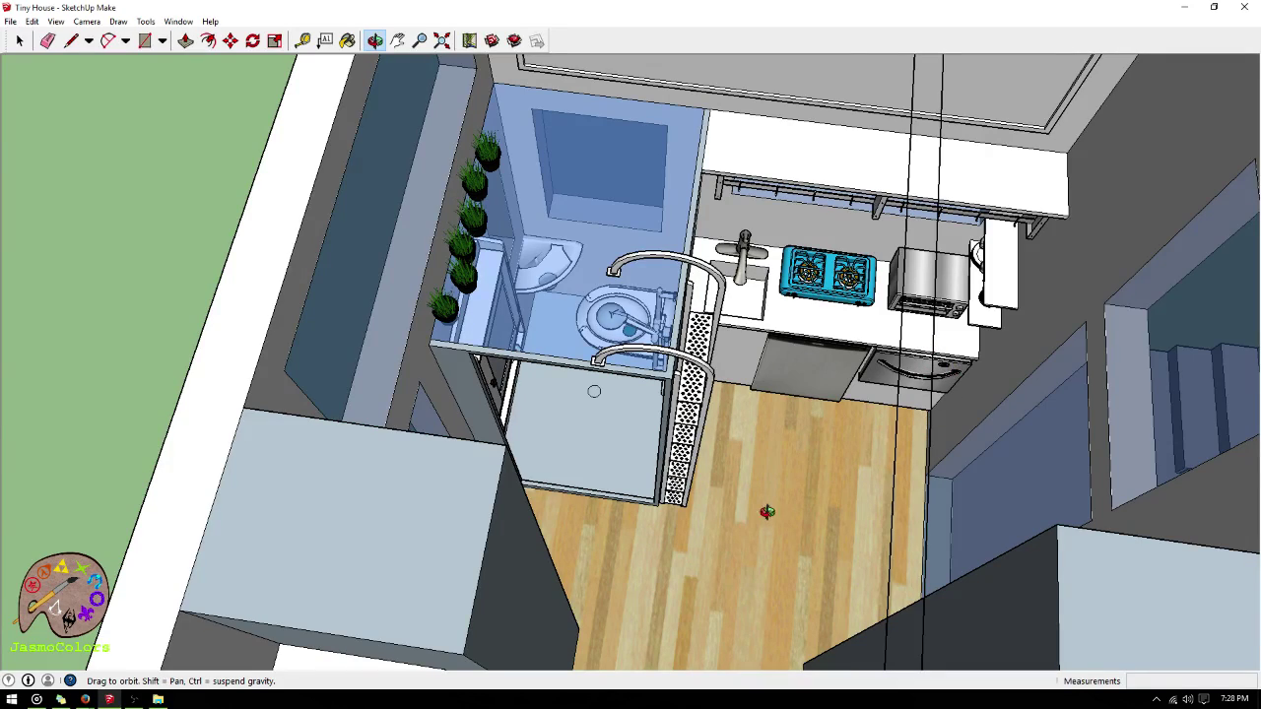
left_click_drag(767, 512, 358, 416)
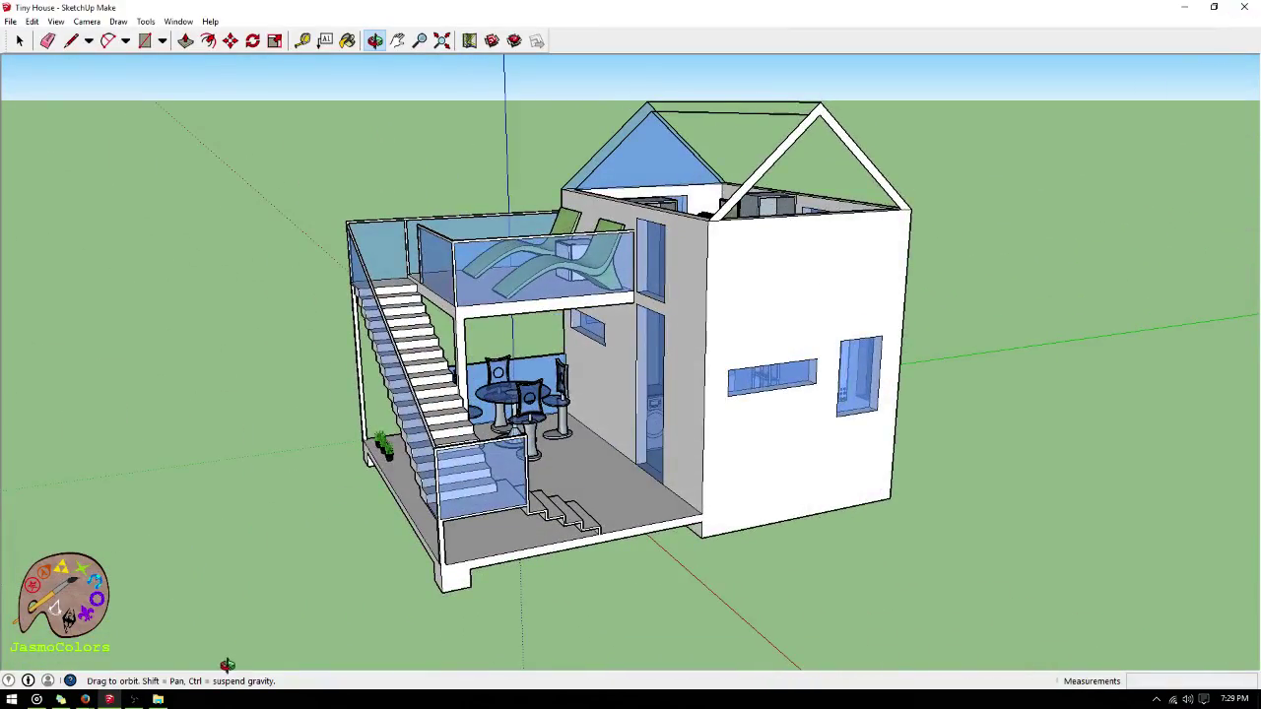
- Open the TinyCabinHouse model and look over its bedroom loft, bathroom, staircase and open ground floor from above
left_click(158, 700)
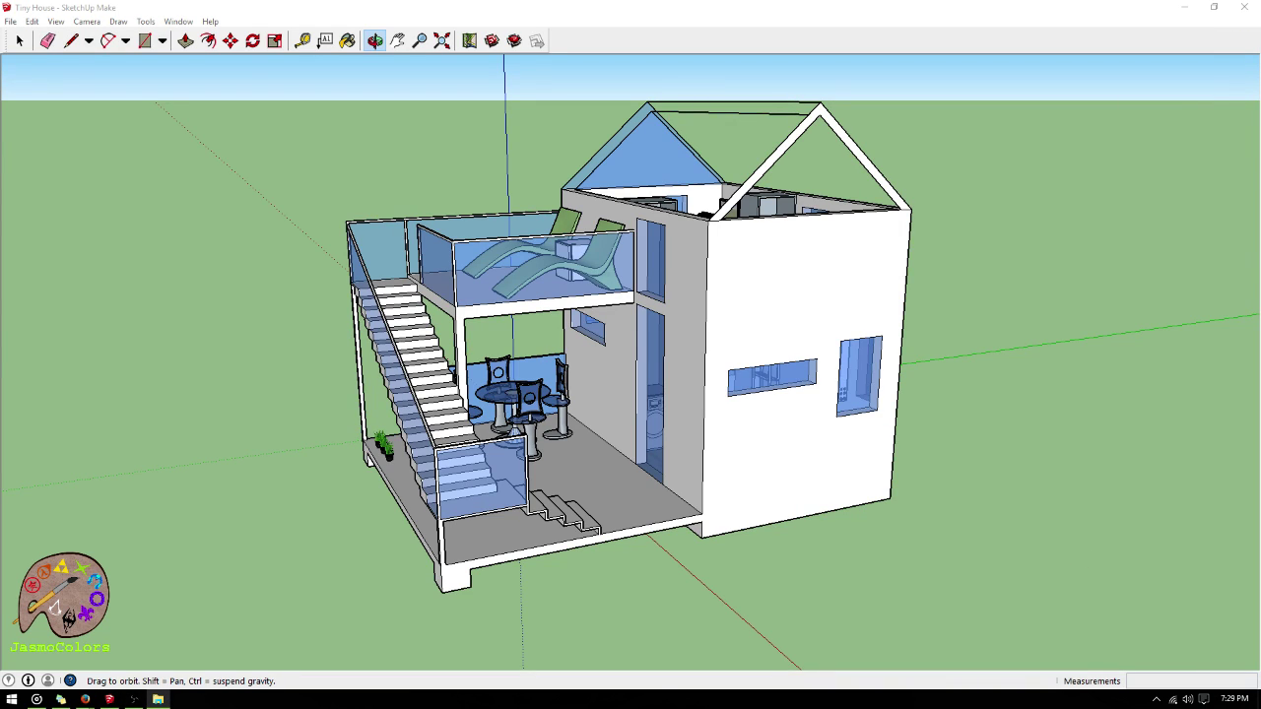
left_click(1151, 536)
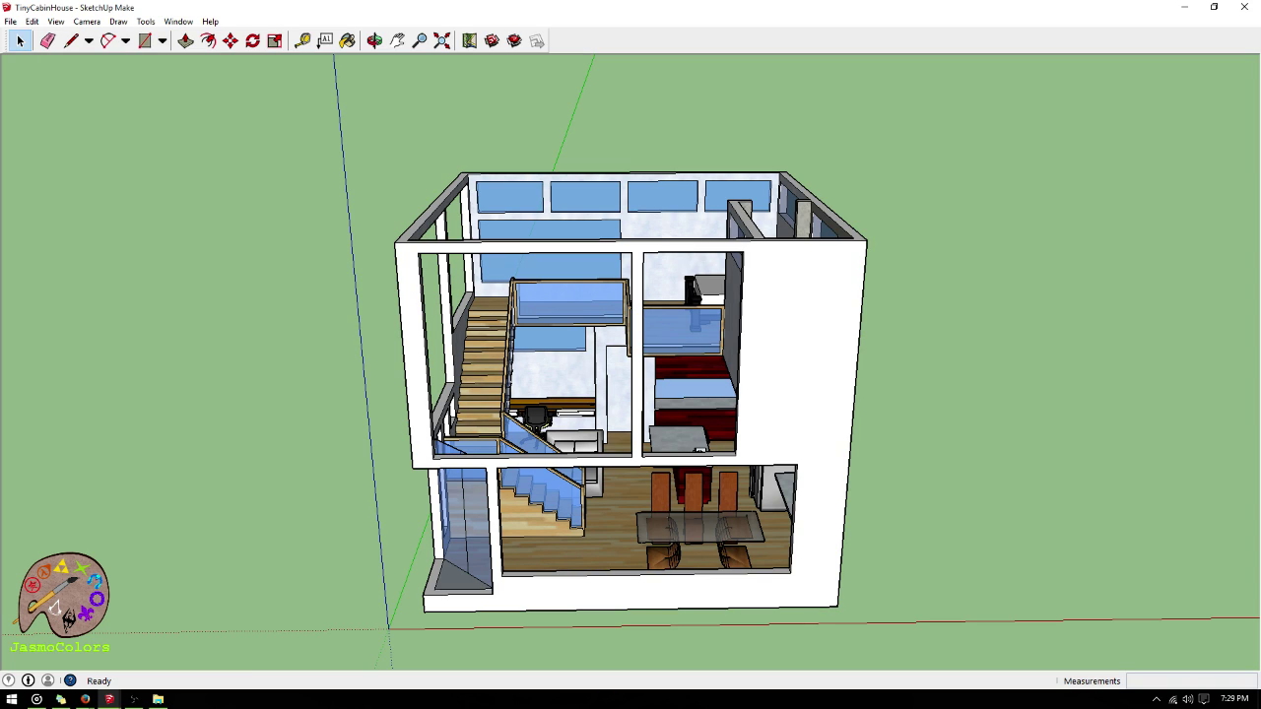
left_click(375, 40)
left_click_drag(631, 227, 826, 386)
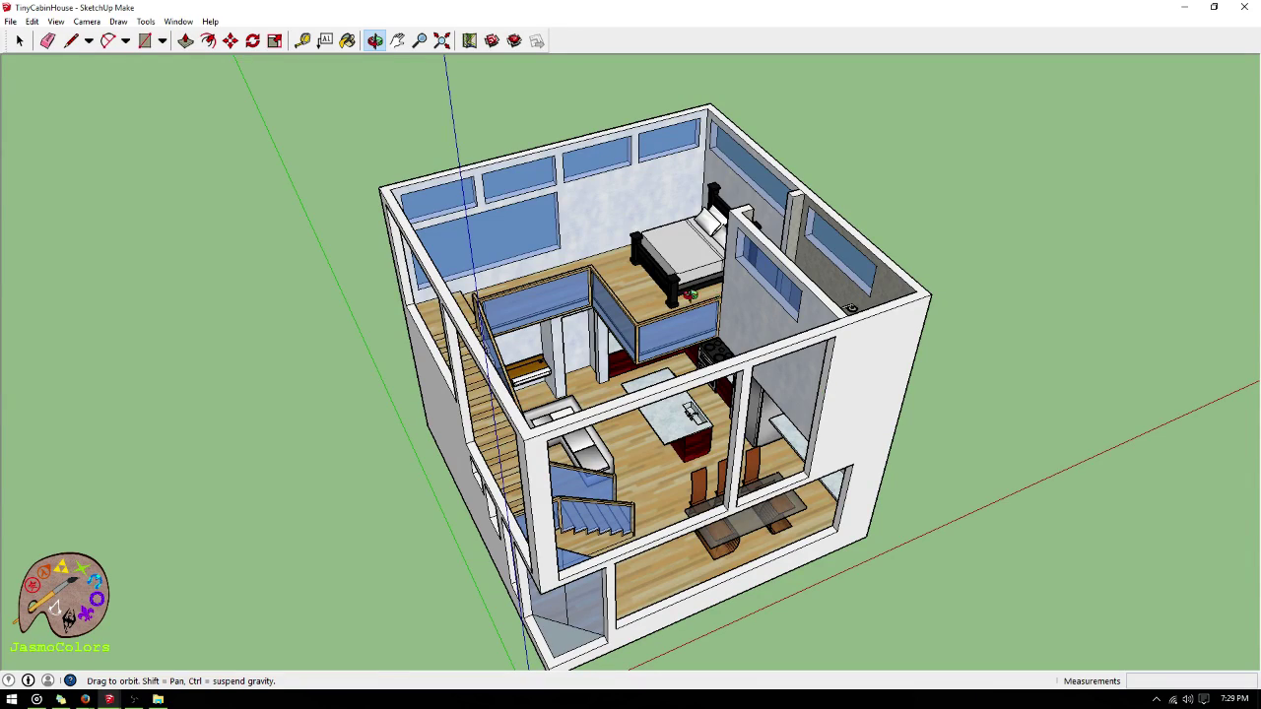
left_click_drag(851, 307, 605, 534)
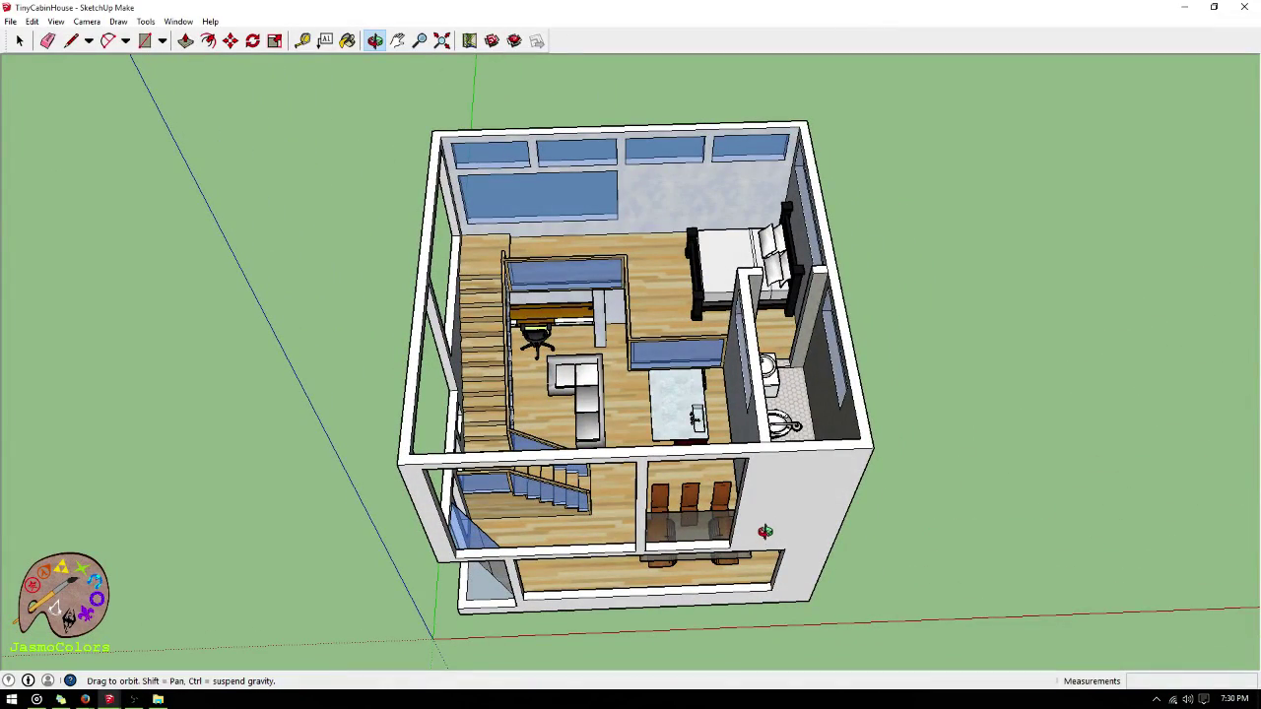
left_click_drag(655, 502, 753, 296)
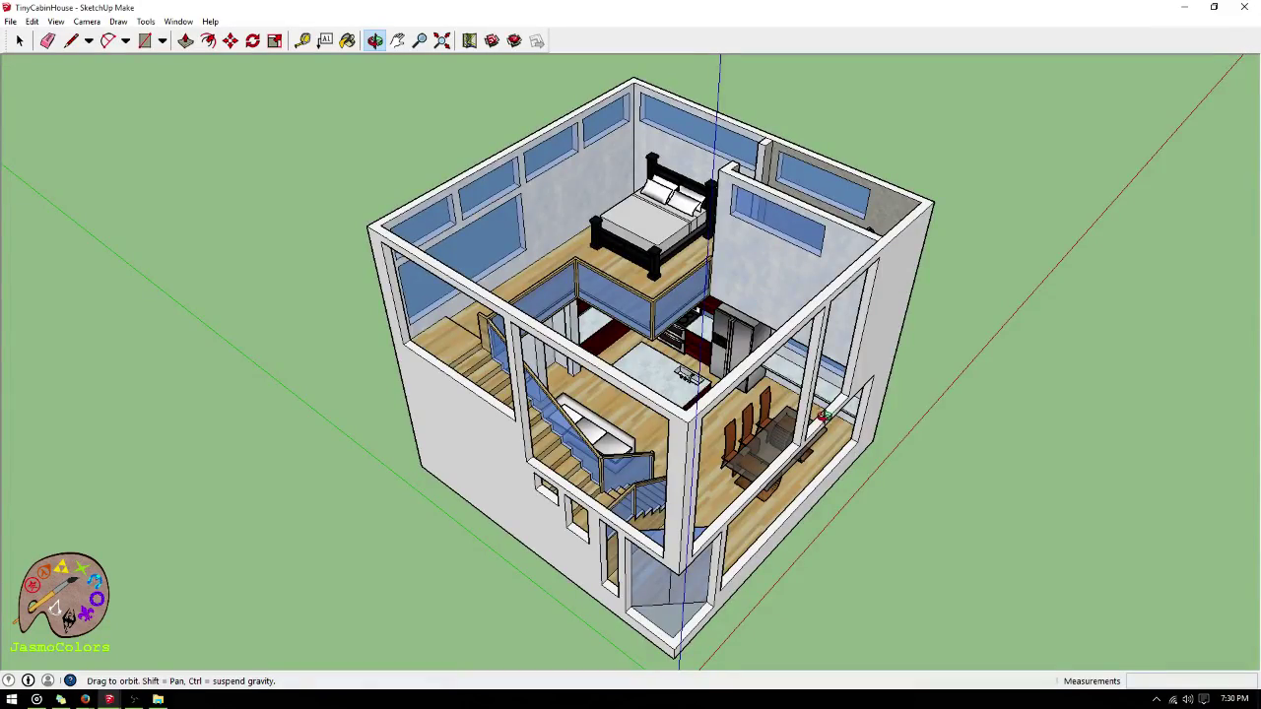
- Examine the cabin's ground floor: the dining table, kitchen island, red cabinets, fridge, sofa, desk and wall-mounted TV
left_click_drag(824, 418, 423, 236)
scroll(615, 399, "up", 8)
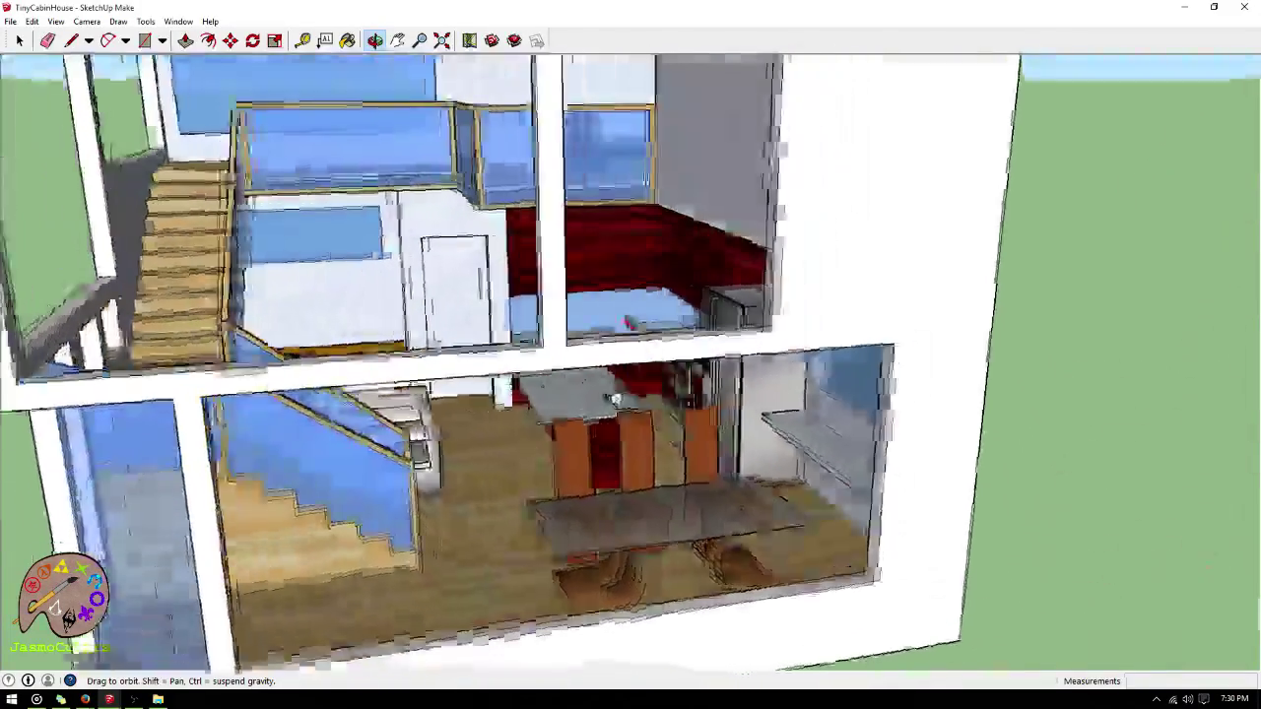
scroll(615, 399, "down", 5)
scroll(569, 404, "up", 4)
scroll(560, 279, "up", 5)
left_click_drag(489, 296, 475, 298)
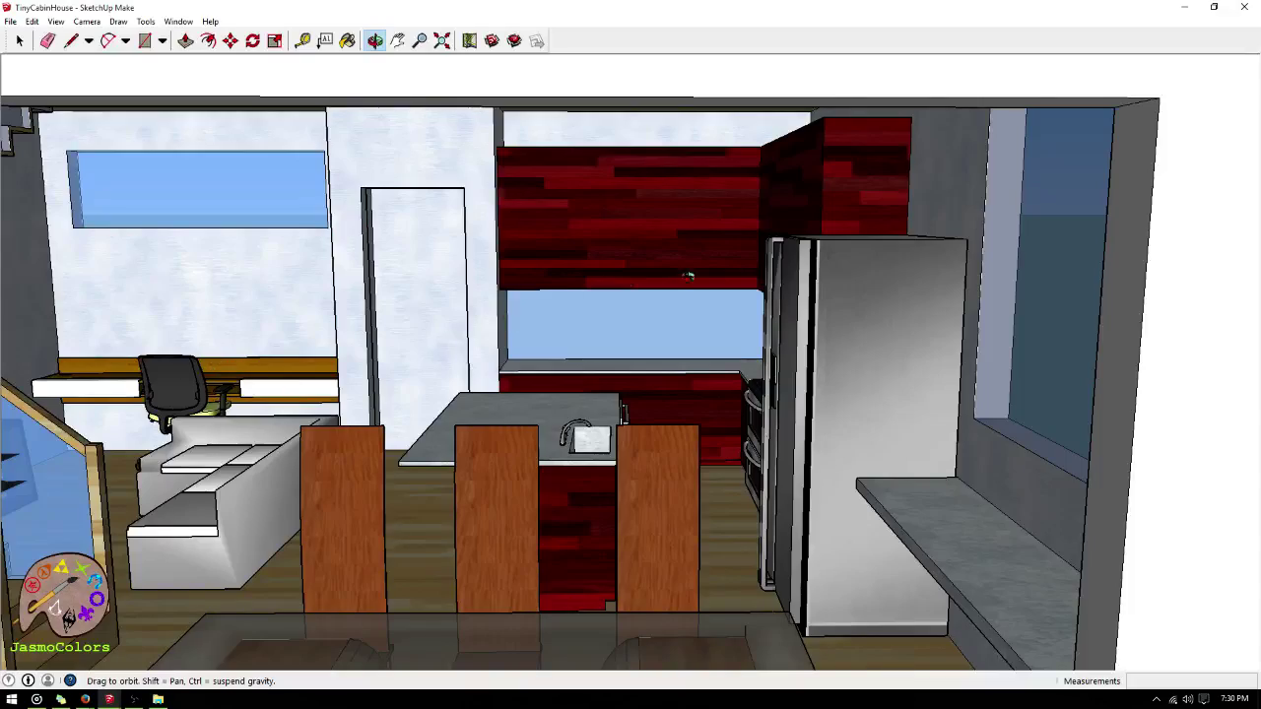
left_click_drag(688, 275, 404, 342)
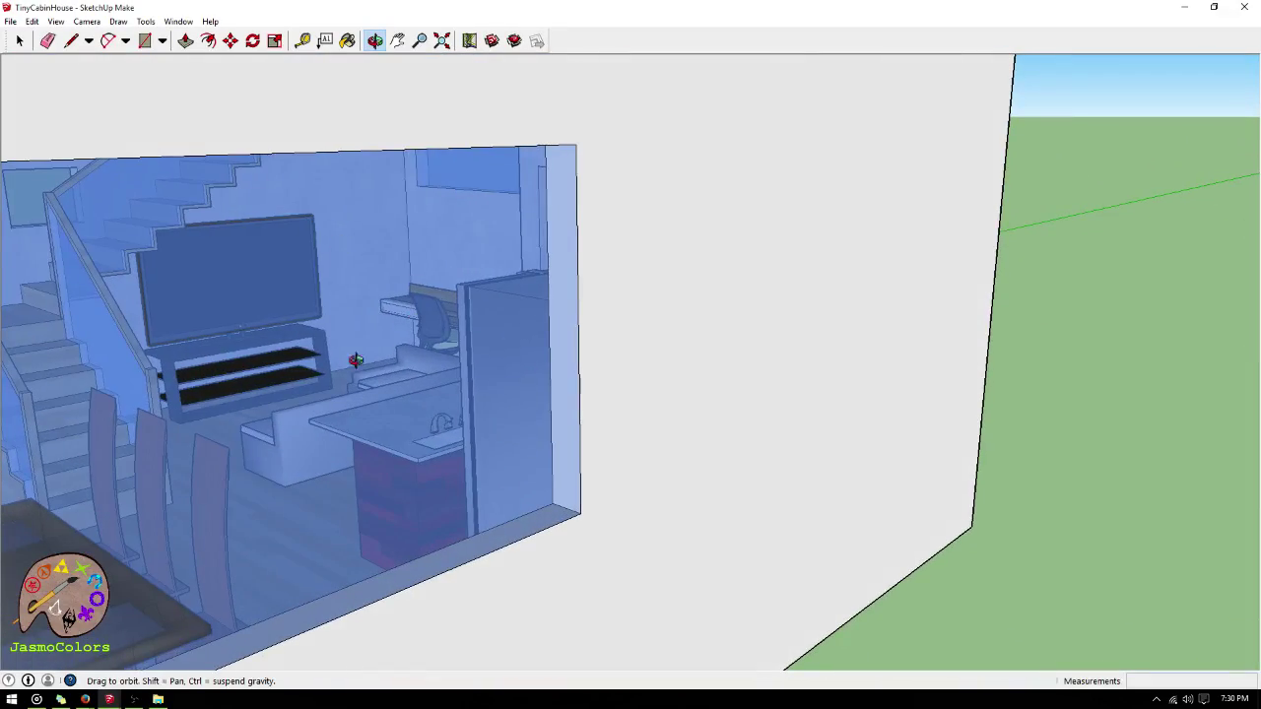
left_click_drag(310, 271, 999, 420)
- Inspect the cabin's exterior from several sides, including the large front openings, corner entrance and rear windows
scroll(999, 419, "down", 5)
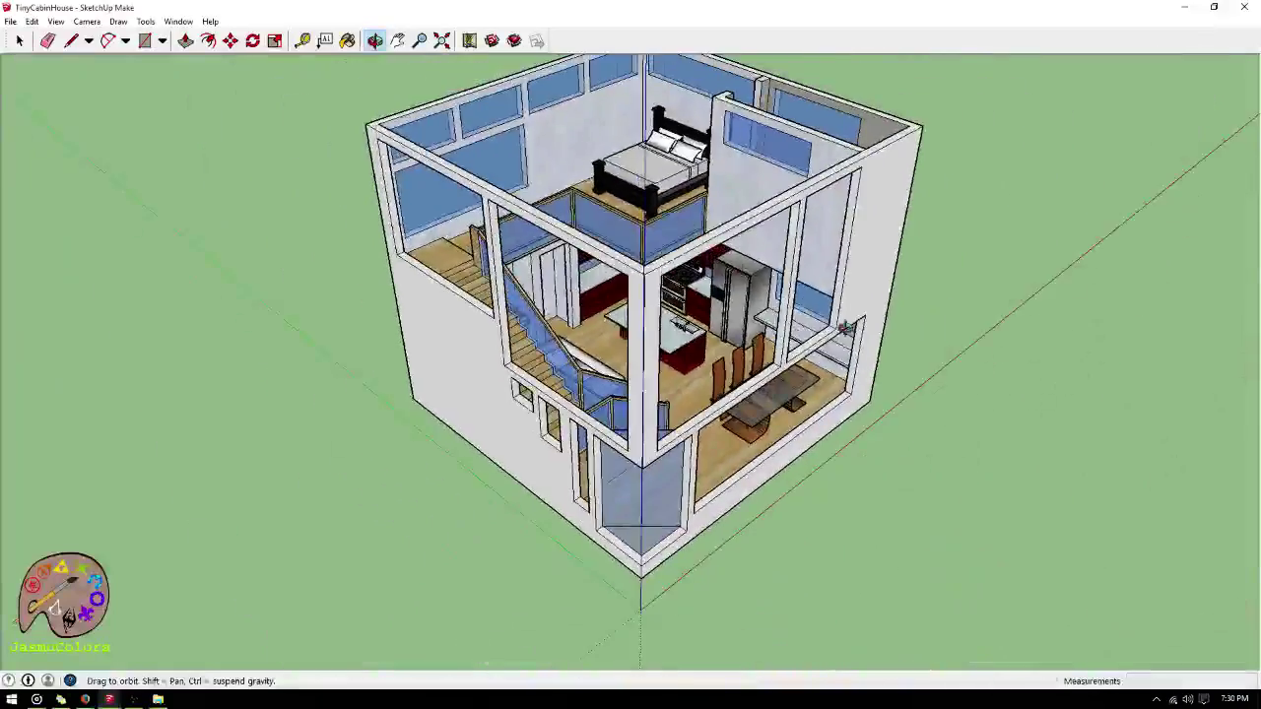
left_click_drag(851, 329, 541, 186)
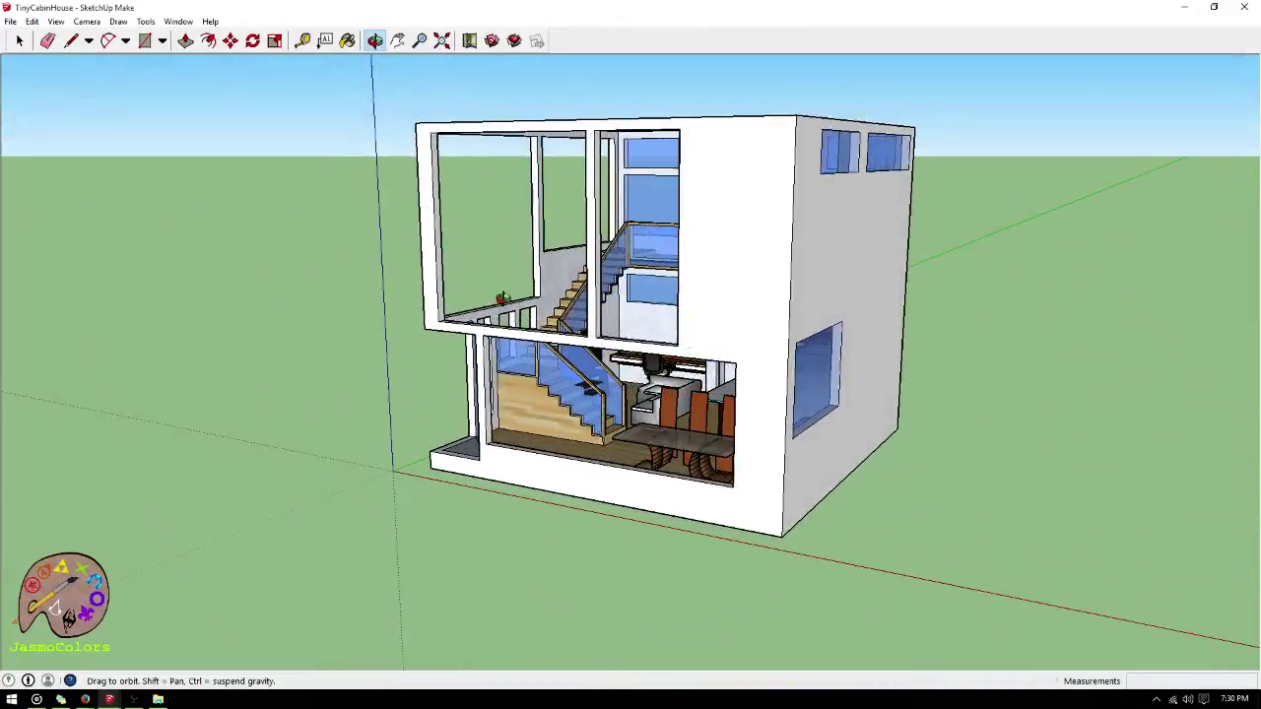
left_click_drag(503, 298, 613, 237)
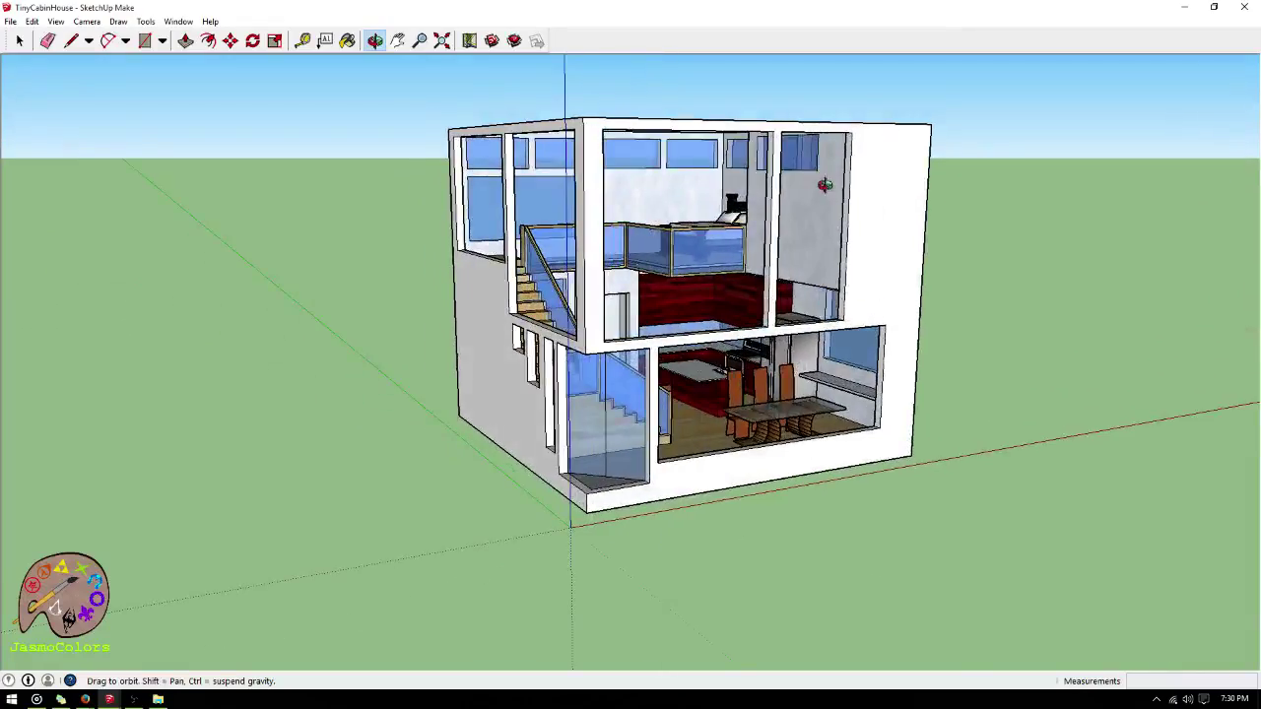
left_click_drag(825, 186, 668, 144)
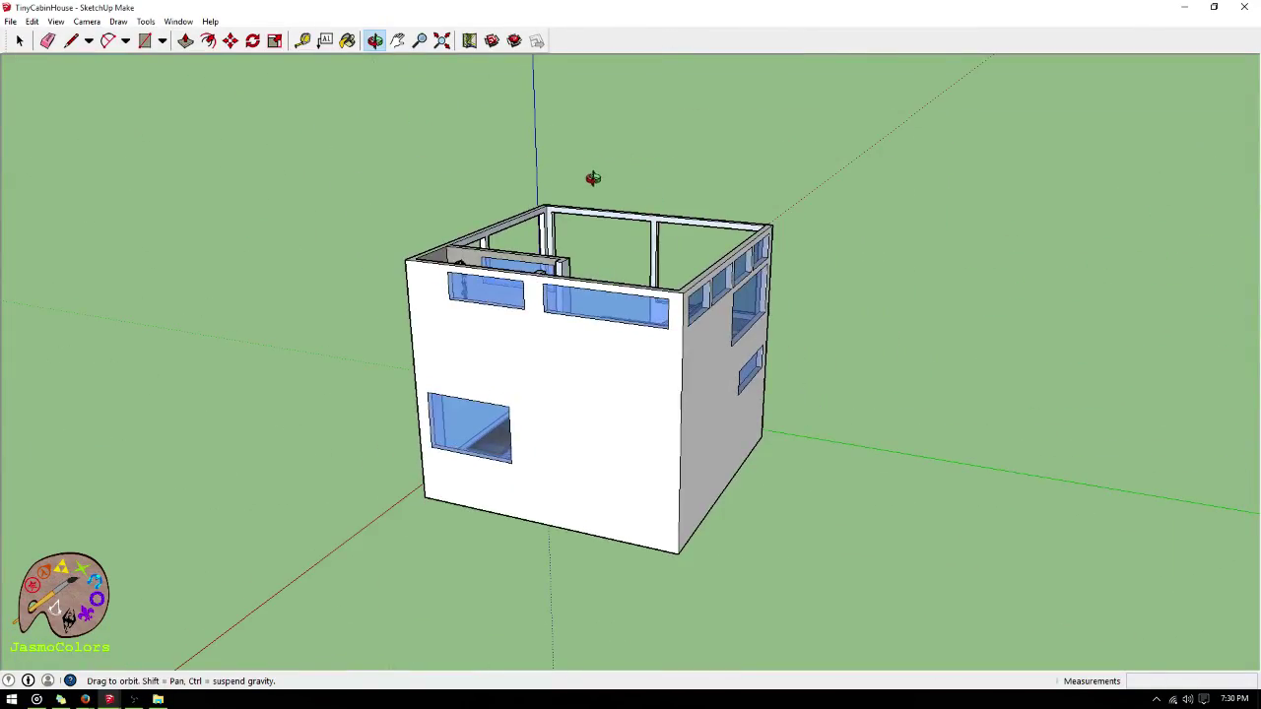
scroll(582, 168, "up", 8)
left_click_drag(593, 178, 670, 295)
scroll(673, 176, "down", 8)
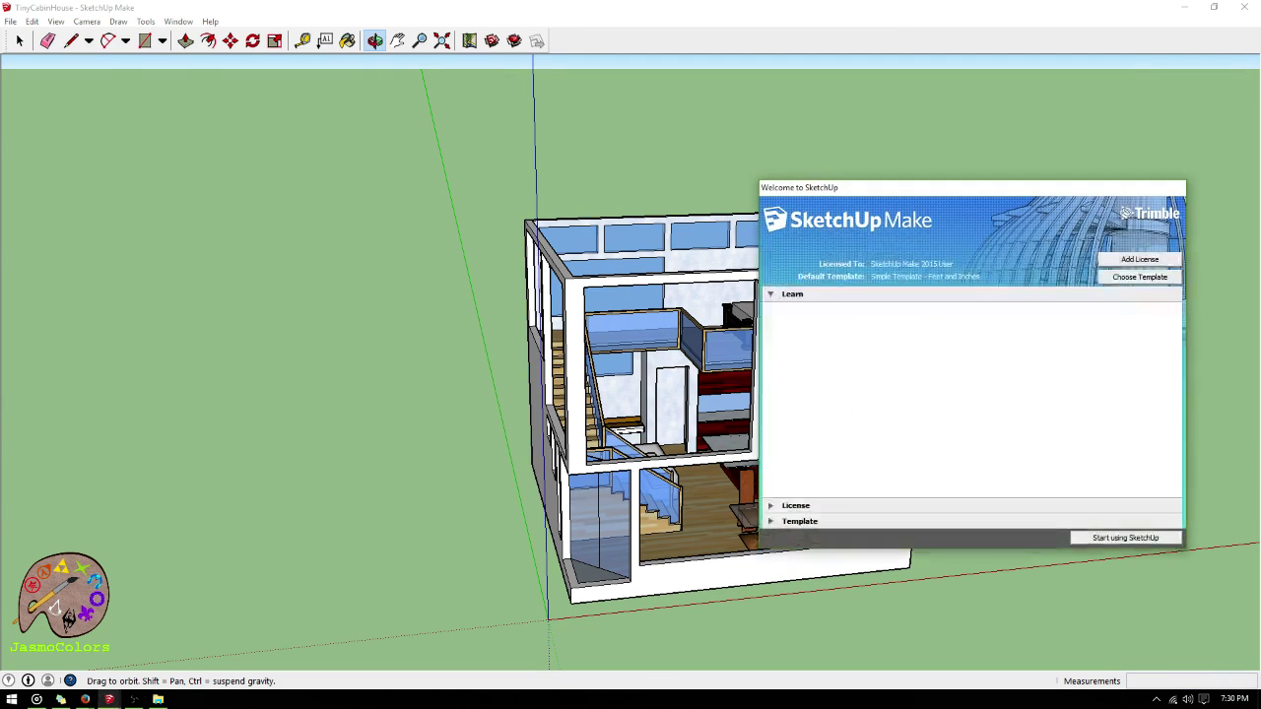
- Open the YouTubeIdea model and look over its single-room layout with bathroom, raised bed, kitchen and balcony
left_click(1126, 538)
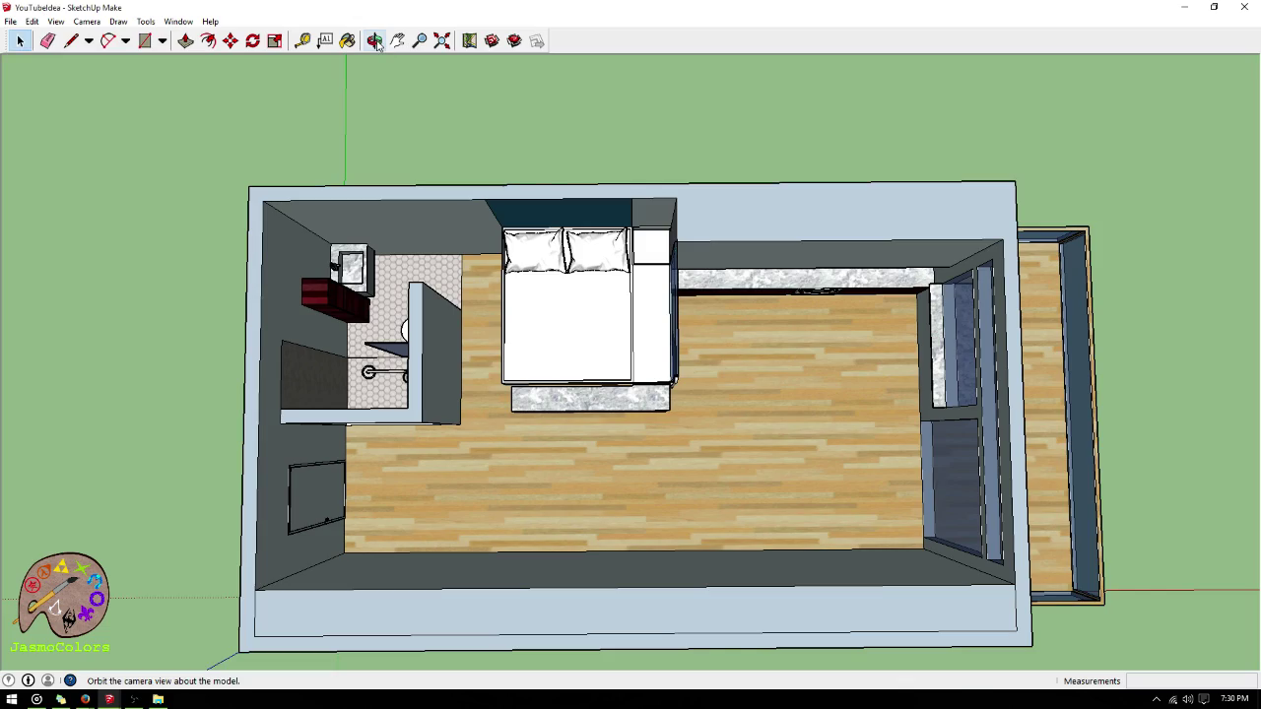
left_click(375, 41)
left_click_drag(767, 351, 319, 537)
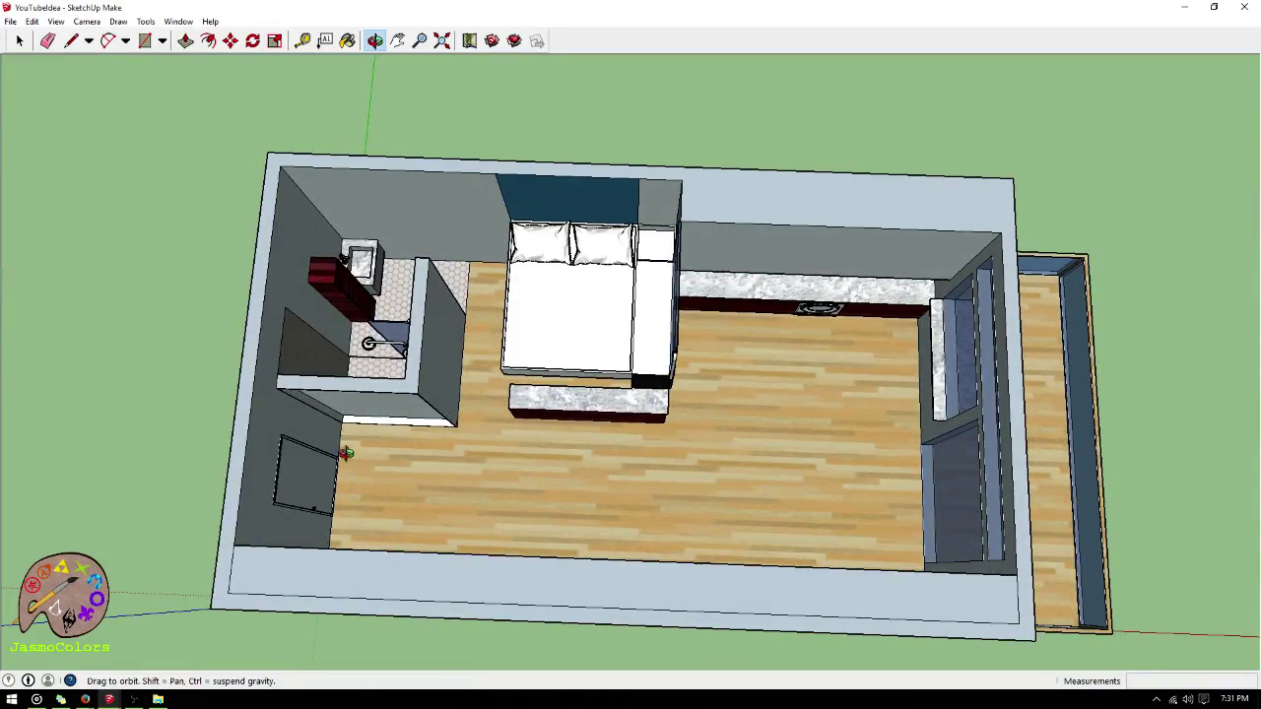
left_click_drag(309, 492, 605, 296)
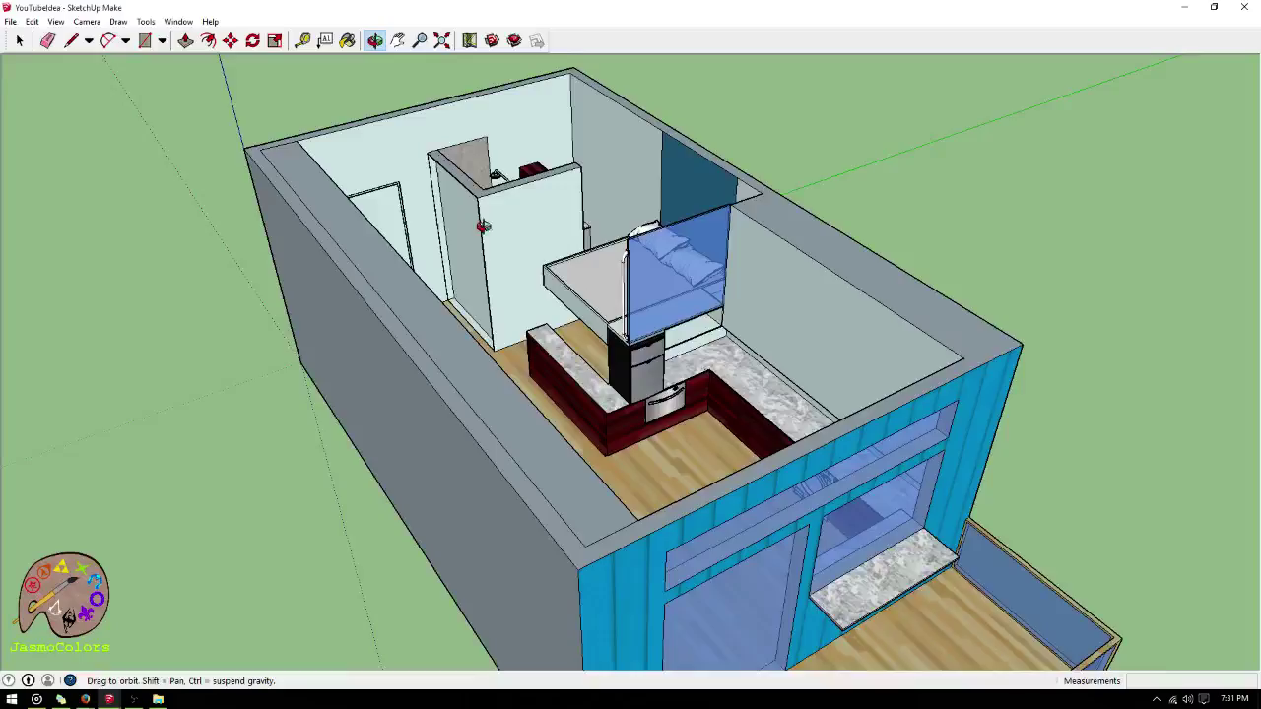
scroll(474, 222, "up", 4)
left_click_drag(470, 219, 696, 341)
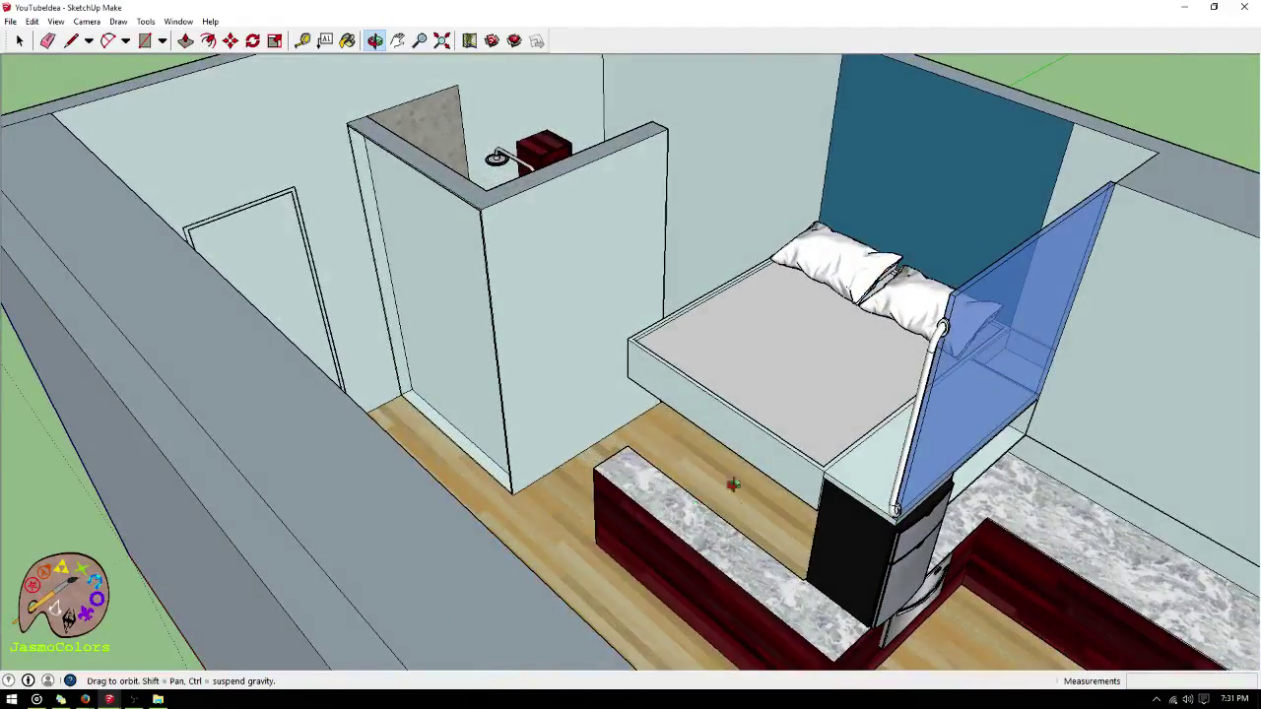
- Examine the raised bed with its glass partition and the marble-topped kitchen counters with built-in appliances
left_click_drag(733, 484, 808, 419)
scroll(611, 400, "down", 3)
scroll(459, 492, "down", 4)
scroll(985, 514, "up", 3)
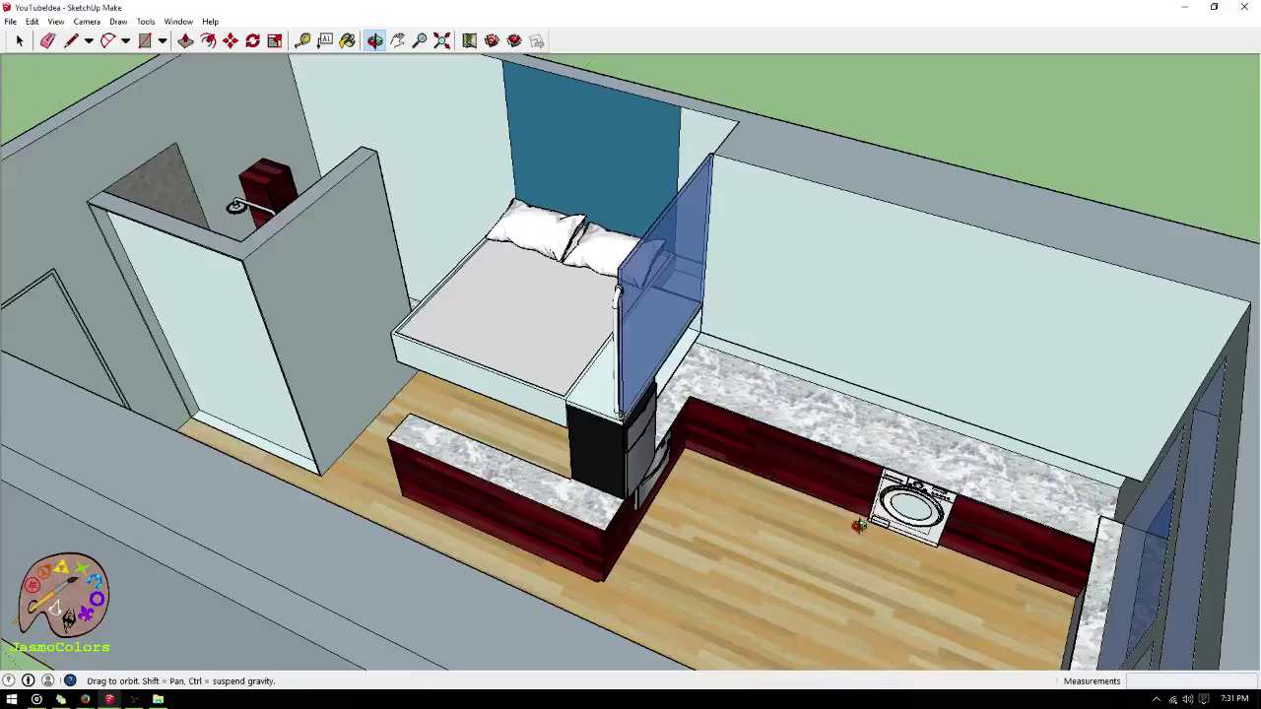
left_click_drag(860, 526, 750, 427)
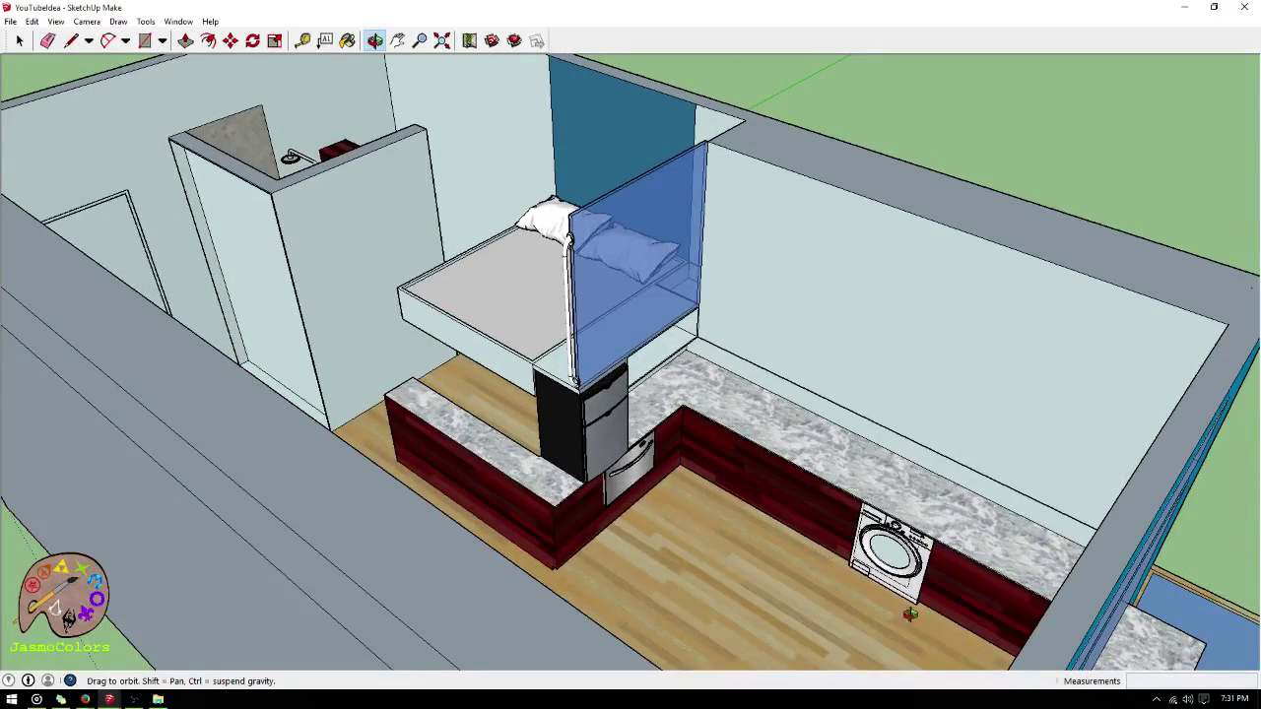
left_click_drag(571, 433, 753, 596)
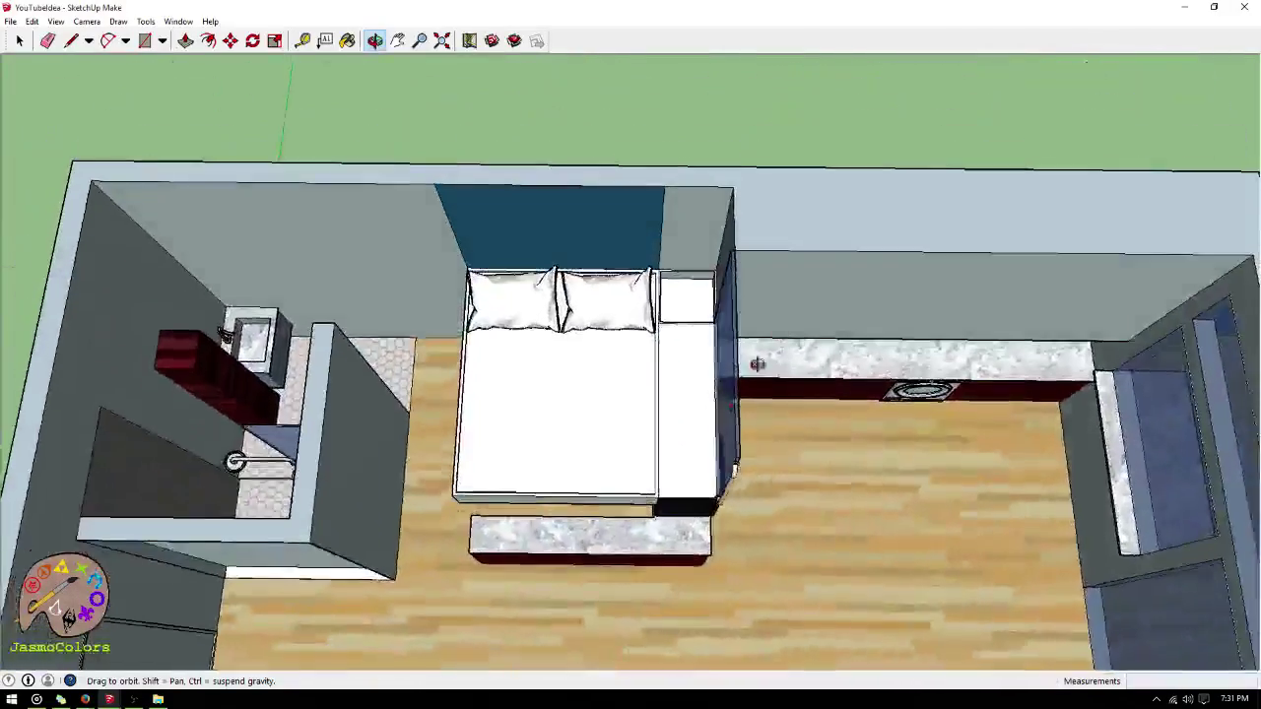
scroll(791, 319, "down", 4)
- Examine the bathroom corner, entry door and open floor area of the YouTubeIdea room from above
left_click_drag(791, 320, 723, 516)
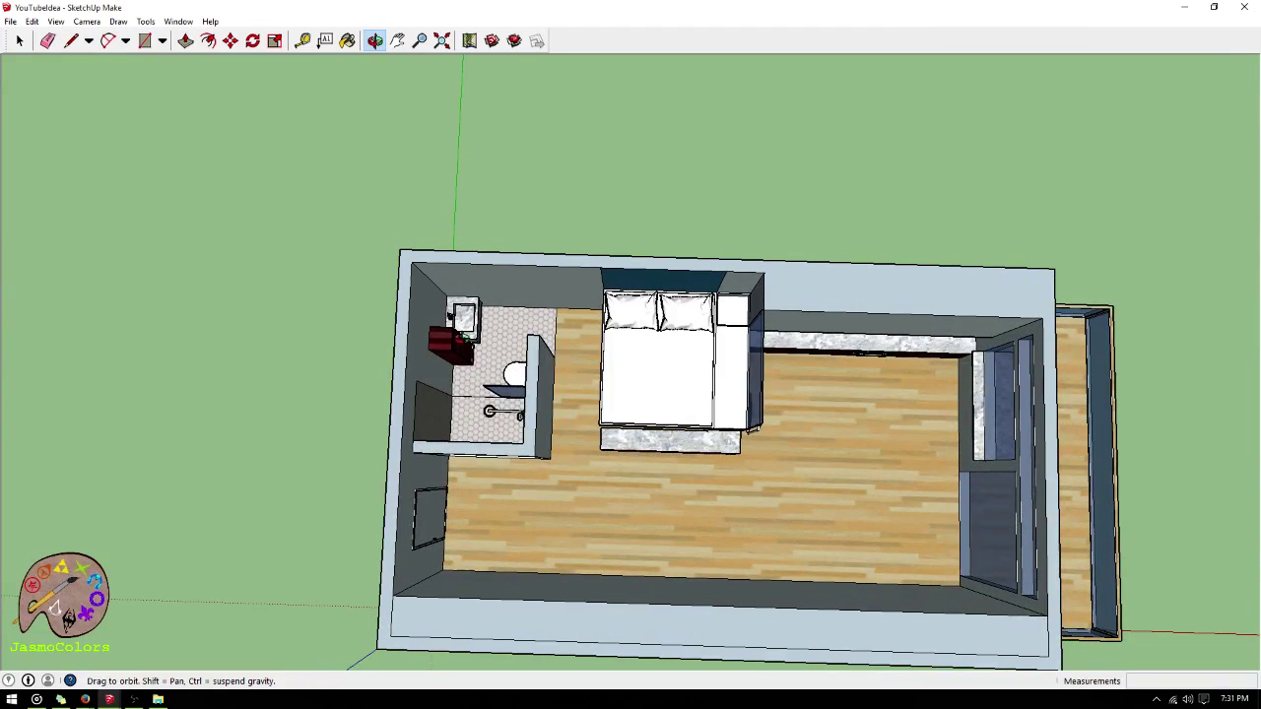
scroll(929, 443, "down", 3)
scroll(475, 324, "up", 3)
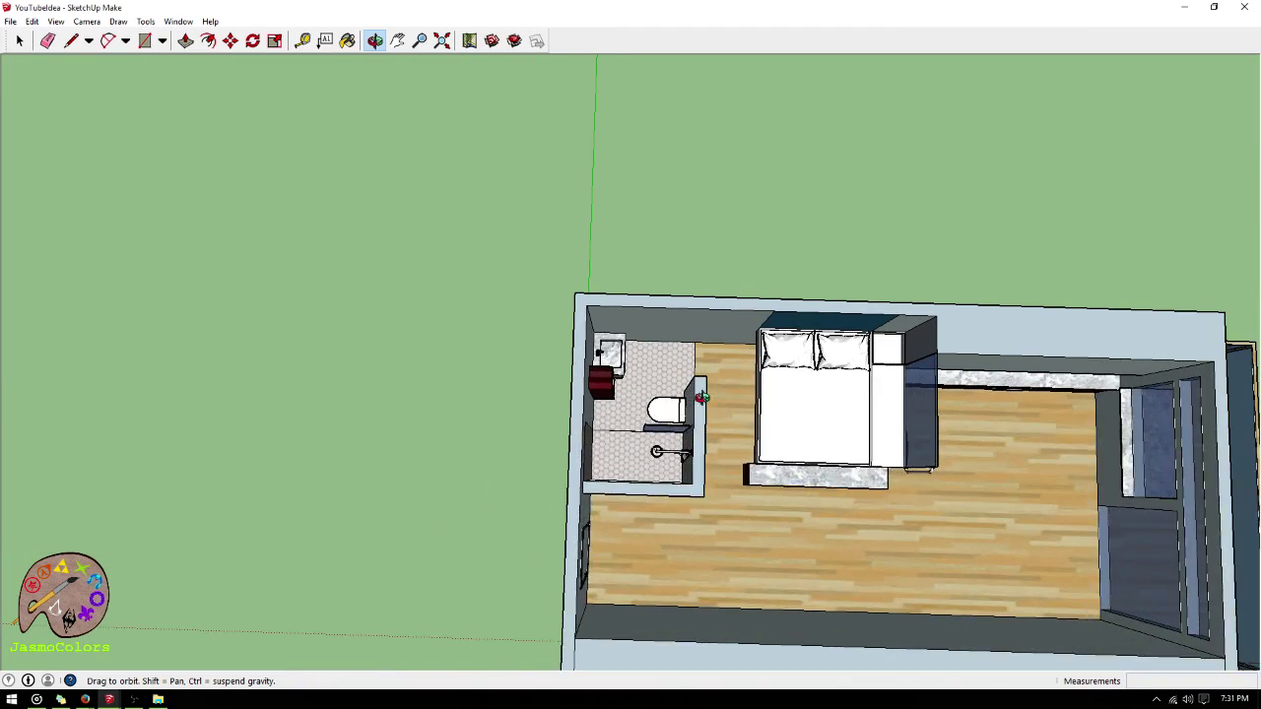
scroll(819, 521, "down", 2)
scroll(683, 512, "up", 2)
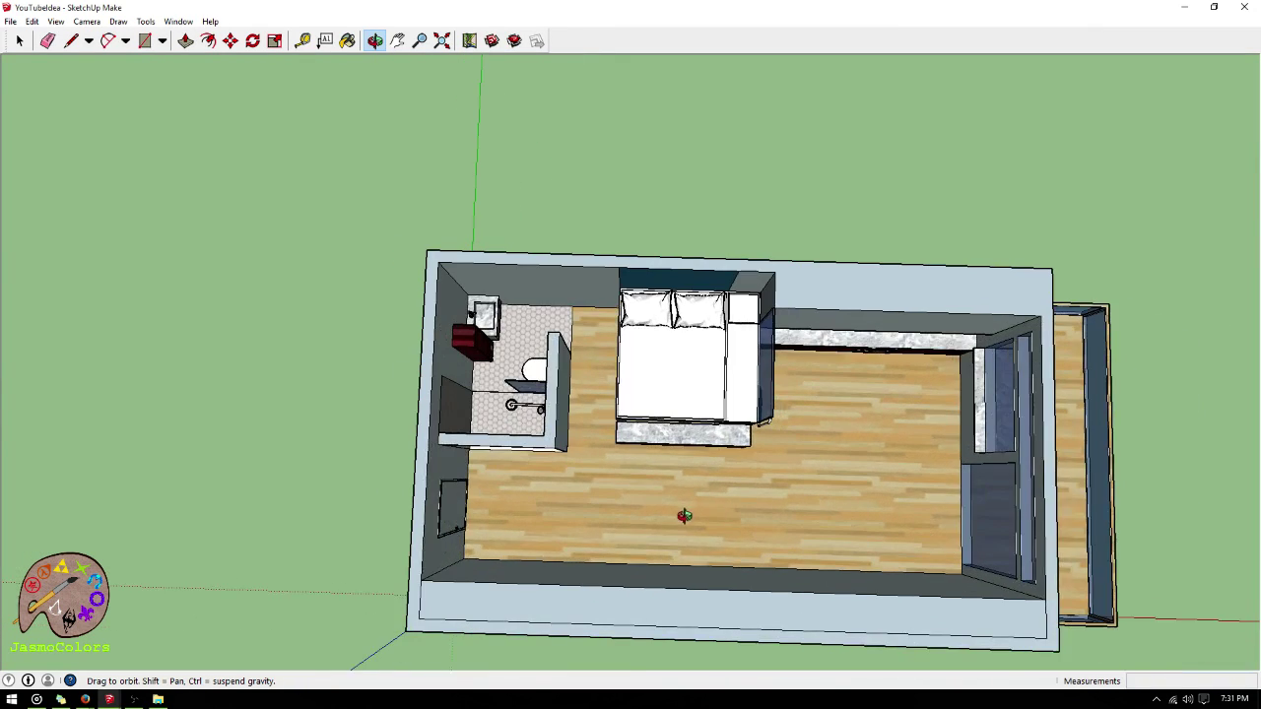
left_click_drag(684, 512, 714, 592)
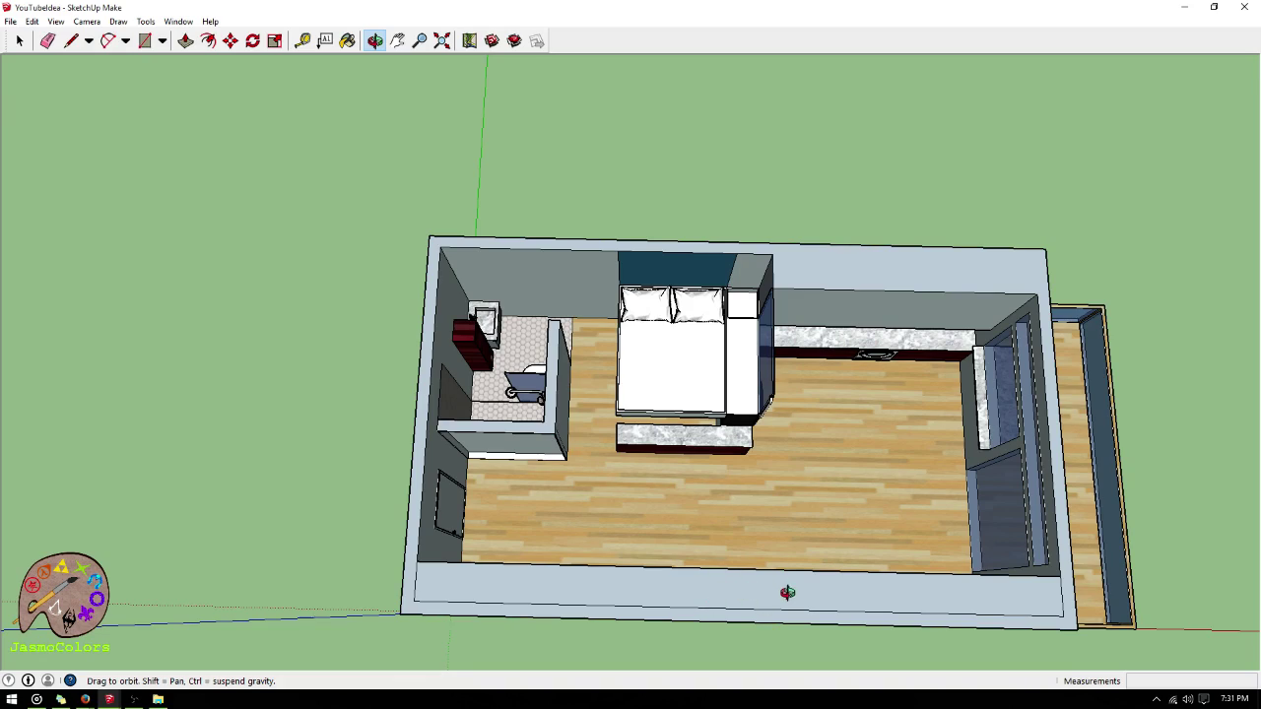
left_click_drag(780, 554, 889, 507)
scroll(888, 507, "down", 2)
- Examine the long blank wall opposite the bed, between the entry door and the balcony windows
scroll(650, 242, "up", 4)
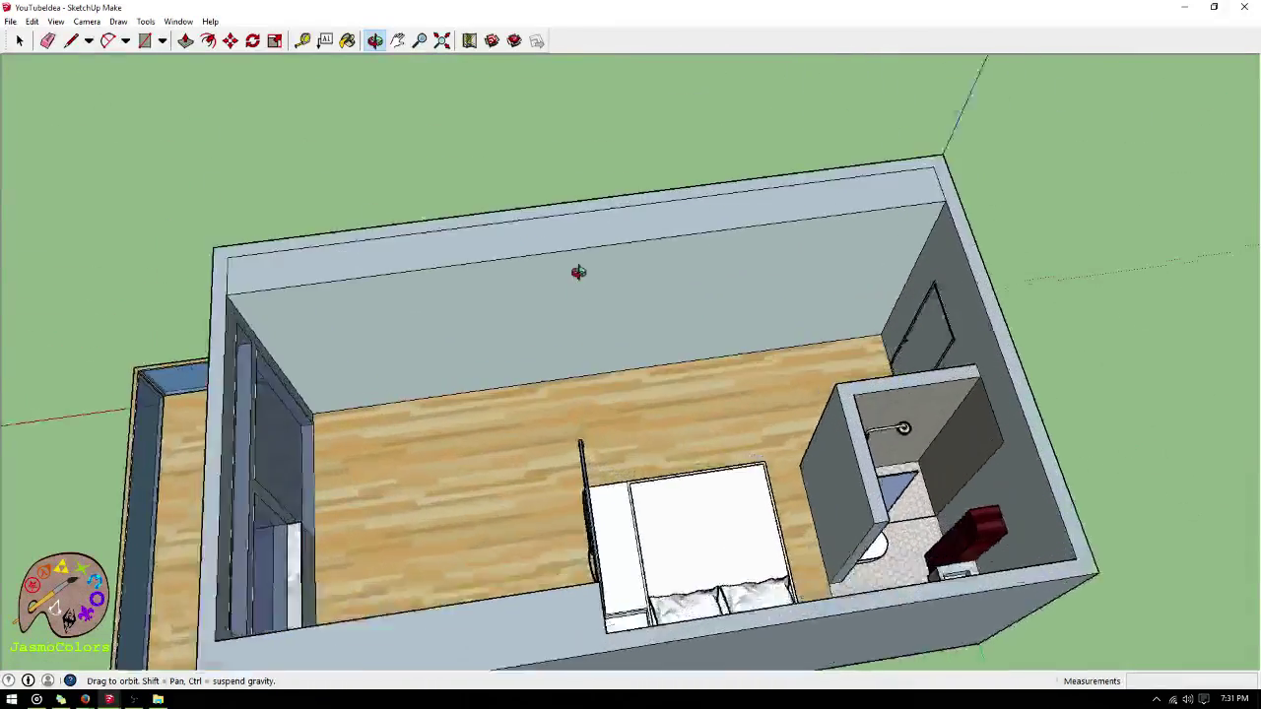
left_click_drag(580, 273, 536, 178)
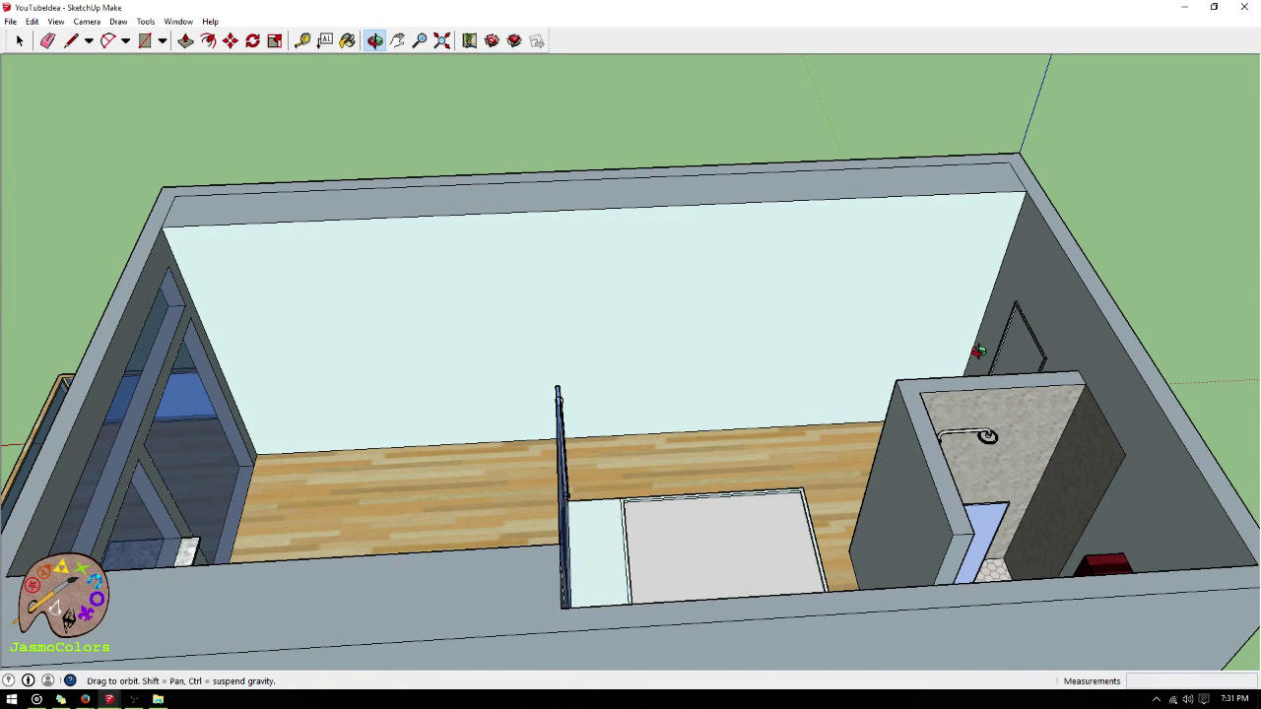
scroll(901, 321, "down", 3)
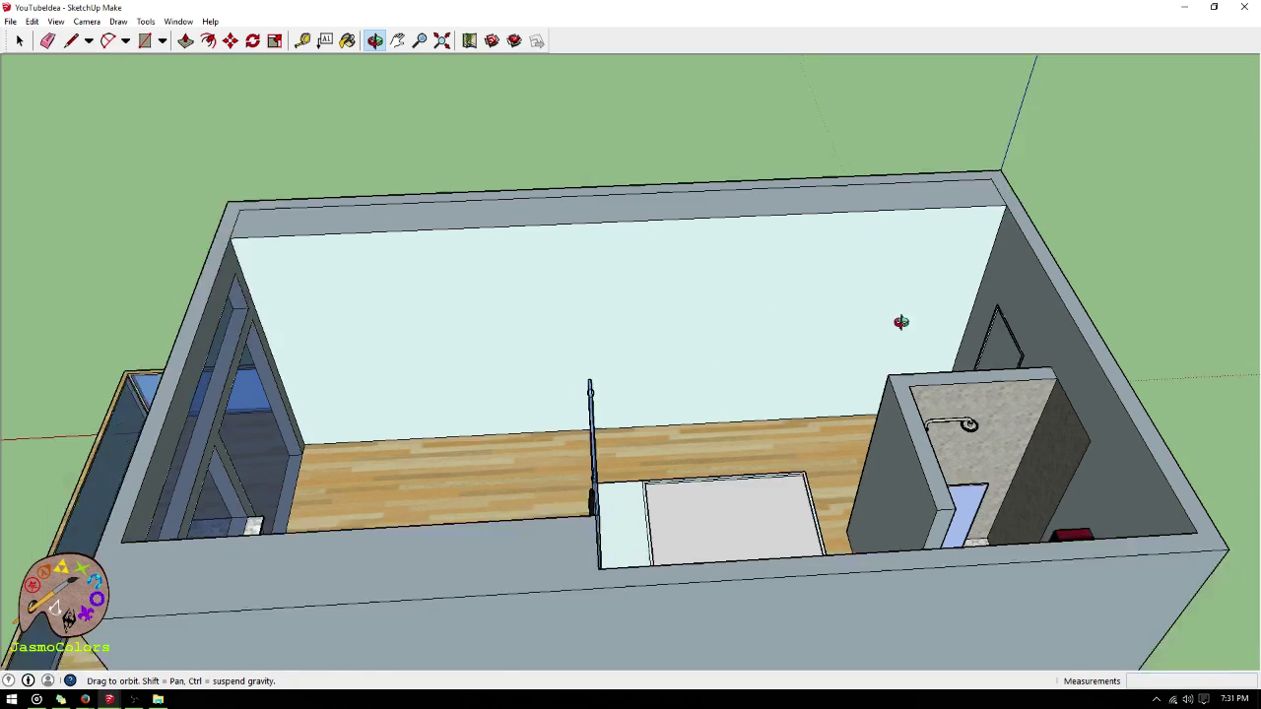
left_click_drag(743, 389, 1108, 282)
left_click_drag(743, 359, 675, 215)
- Compare the YouTubeIdea room's kitchen, blue window facade and balcony in close-up, exterior and top views
scroll(675, 215, "up", 4)
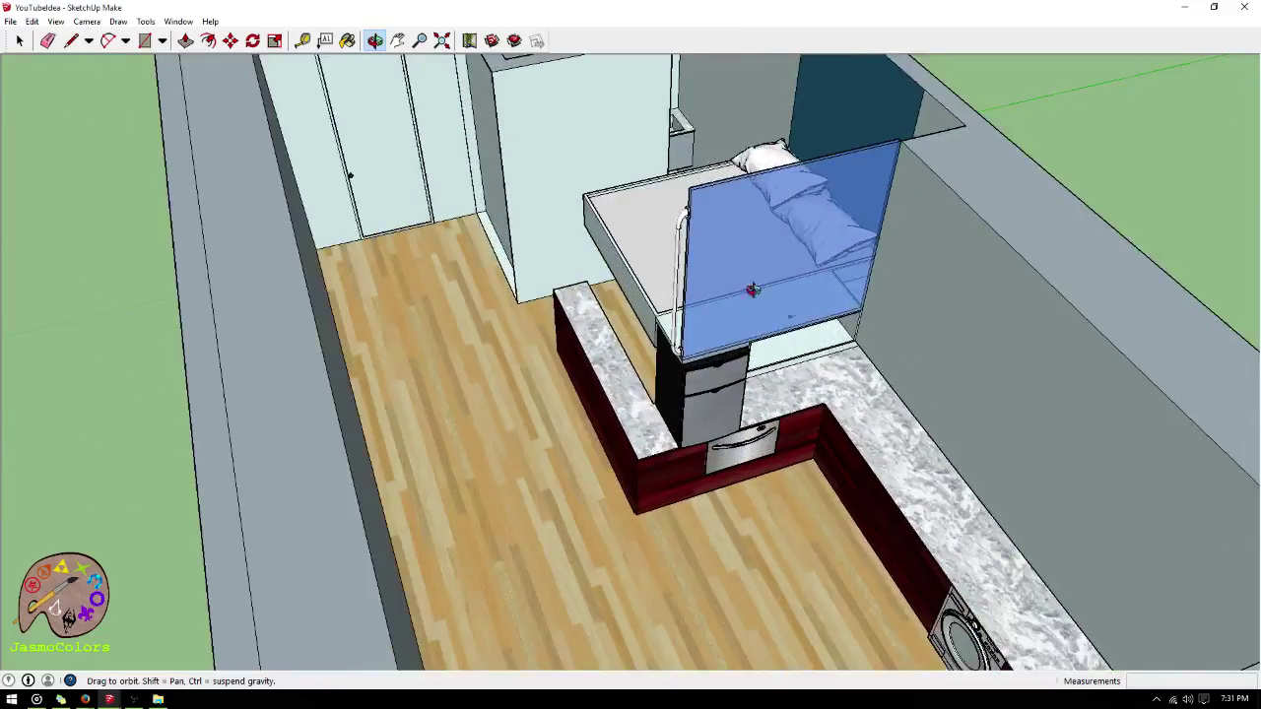
left_click_drag(752, 287, 956, 194)
scroll(887, 425, "down", 5)
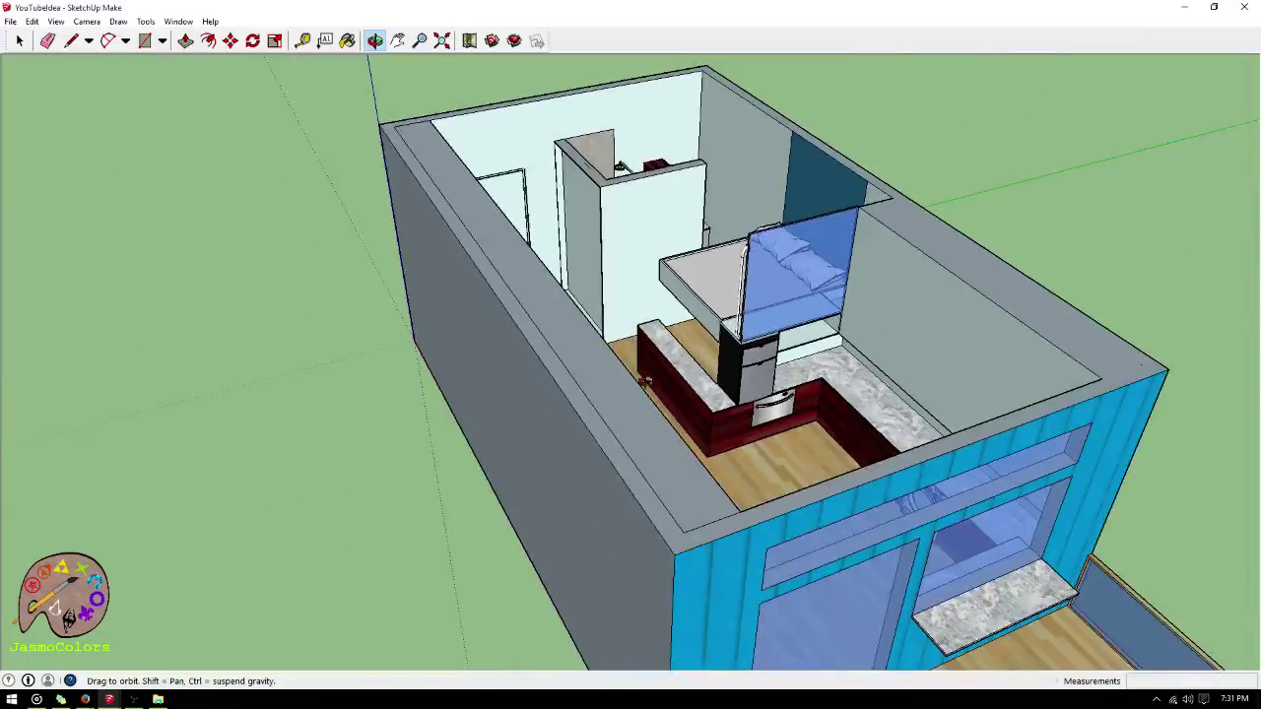
left_click_drag(887, 426, 763, 286)
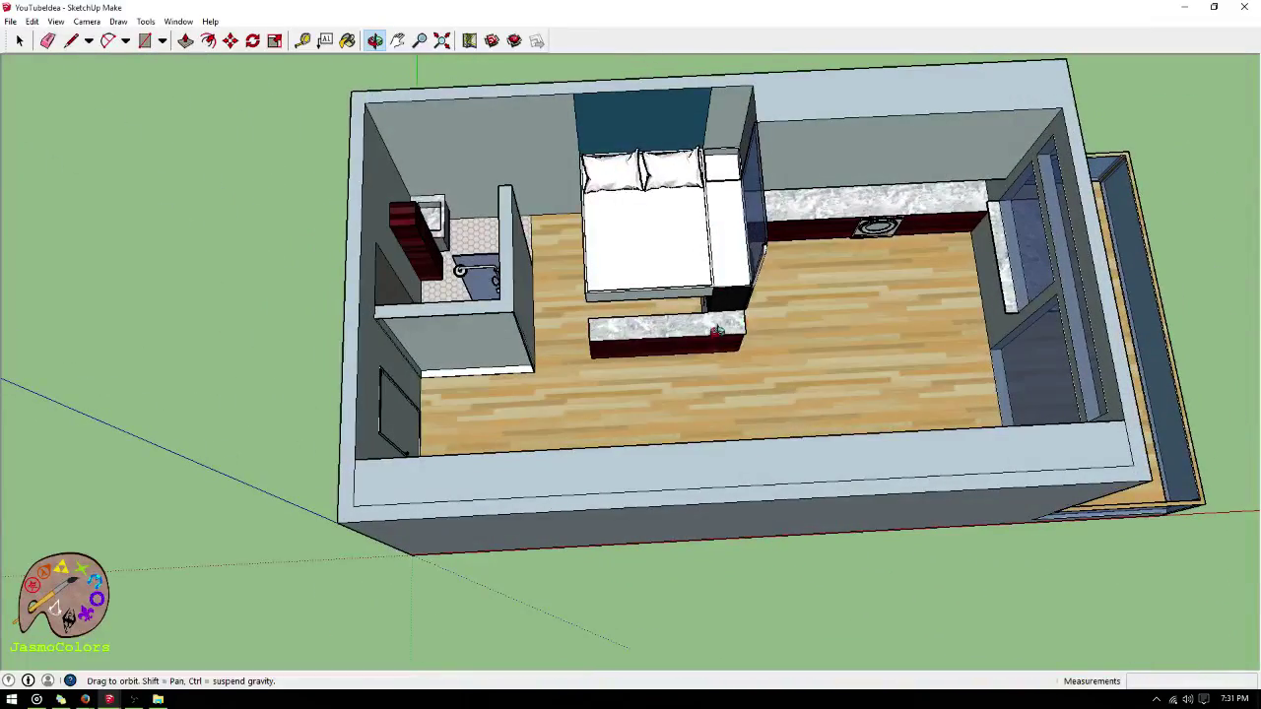
left_click_drag(746, 347, 887, 284)
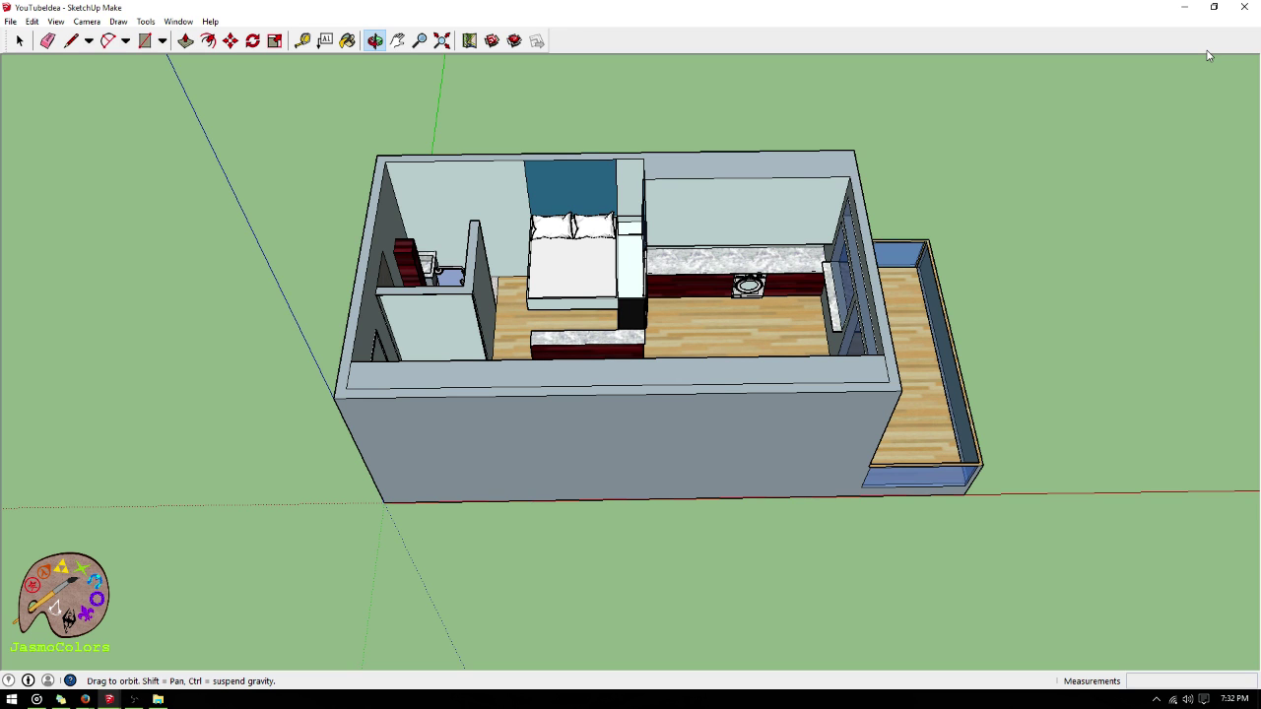
left_click_drag(711, 232, 718, 436)
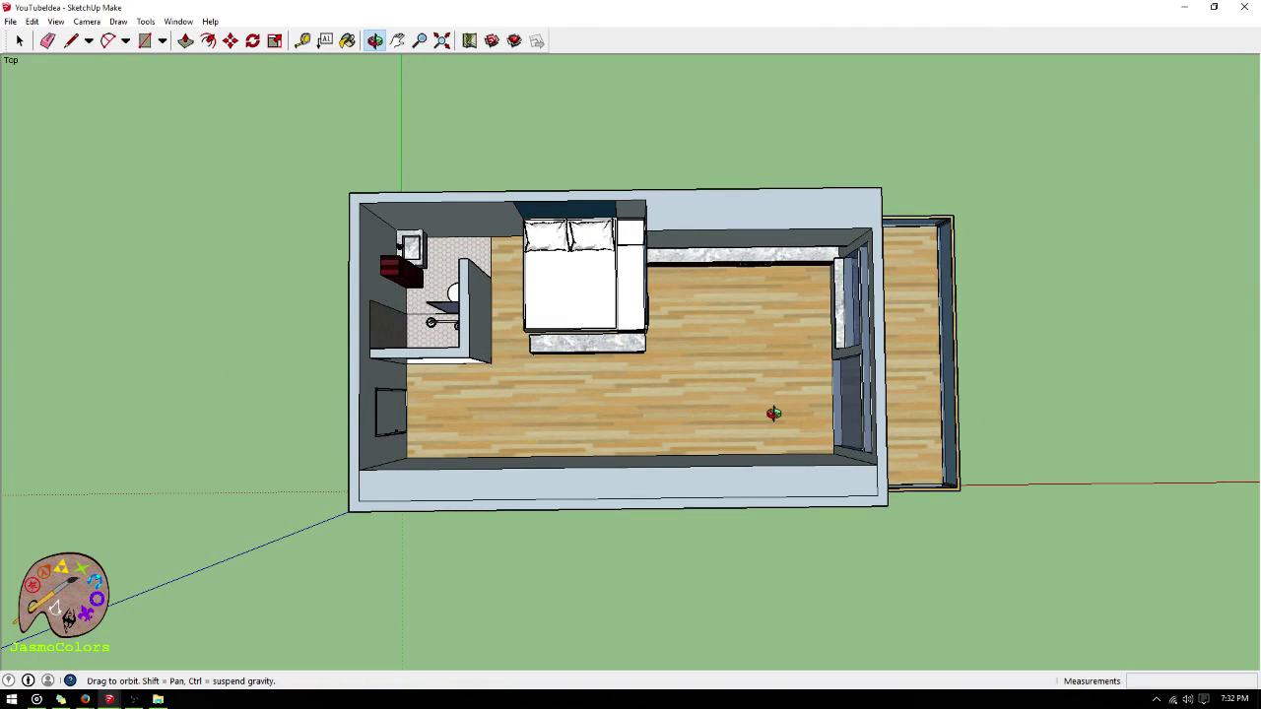